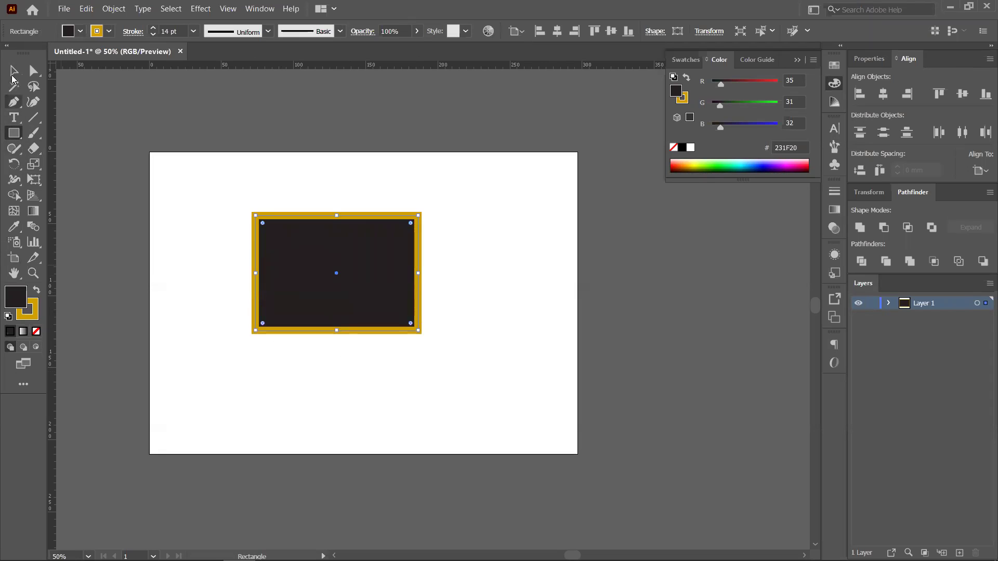
Select the dark rectangle with the gold border and activate the Scale tool
left_click(118, 123)
left_click_drag(296, 225, 345, 222)
scroll(360, 223, "up", 2, "alt")
scroll(359, 228, "down", 1, "alt")
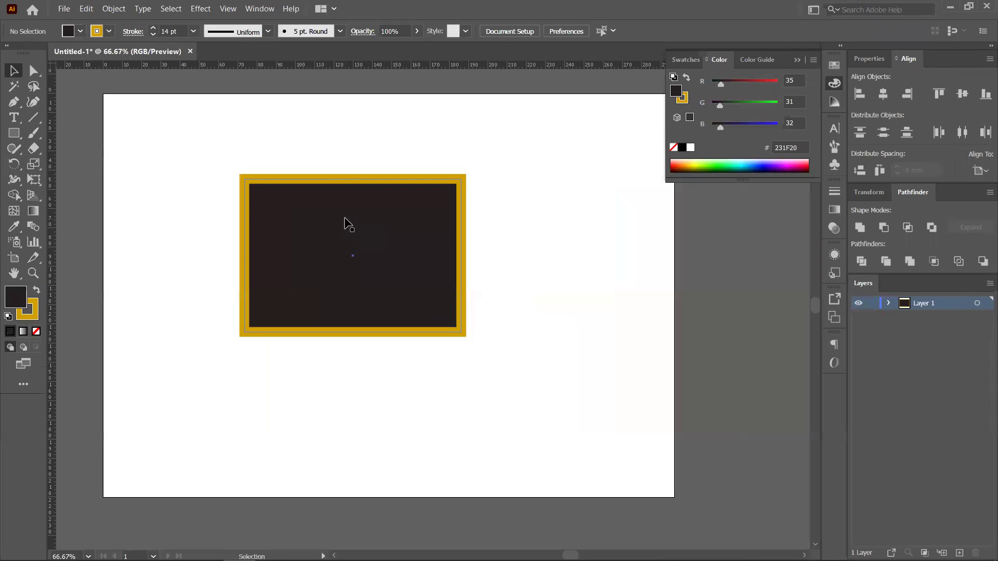
left_click(32, 162)
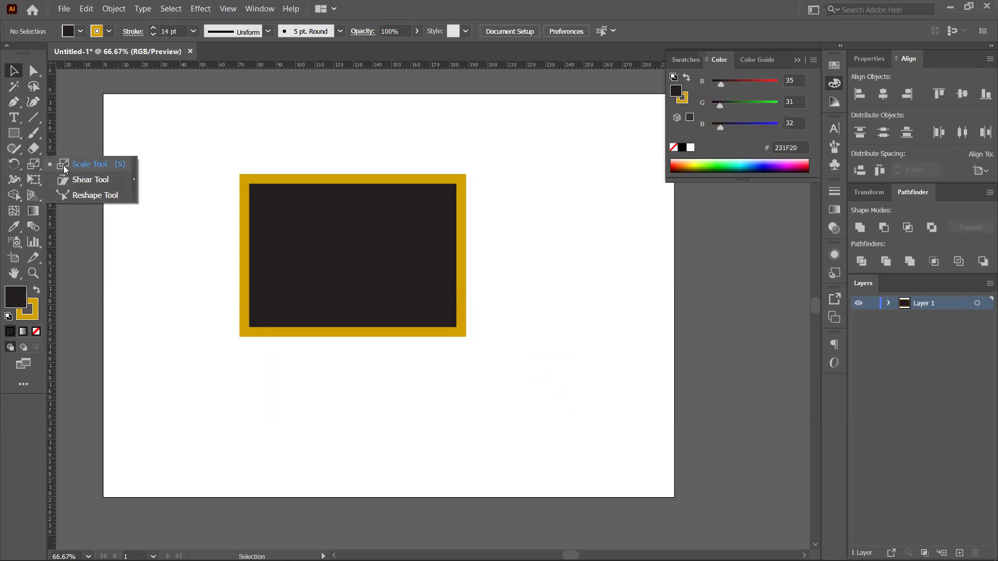
left_click(174, 204)
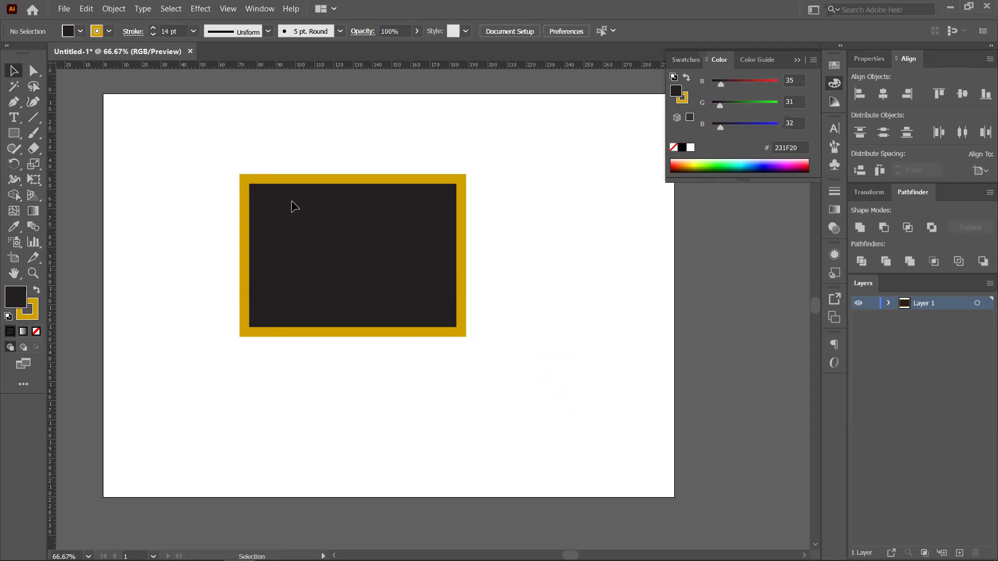
left_click_drag(233, 142, 486, 439)
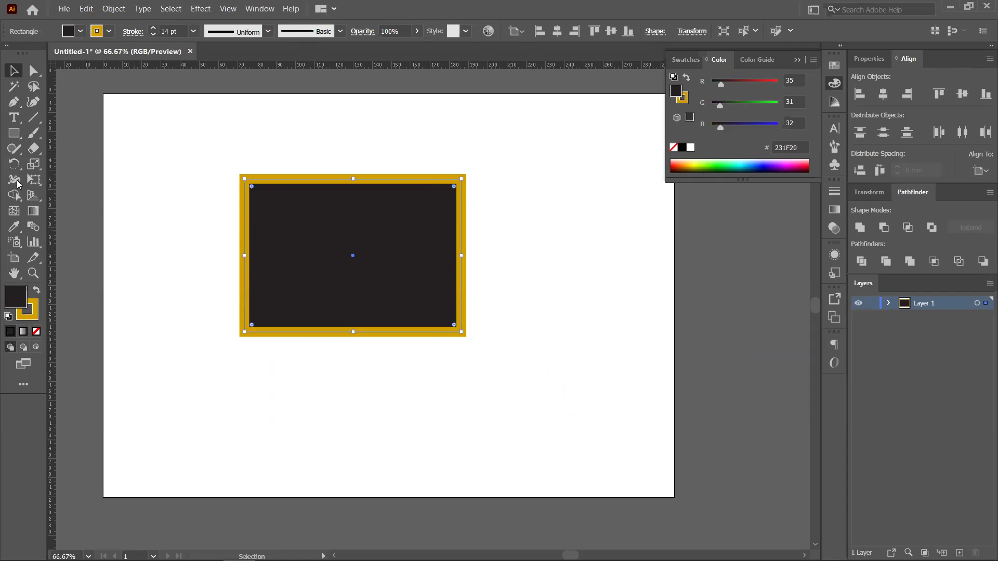
left_click(35, 163)
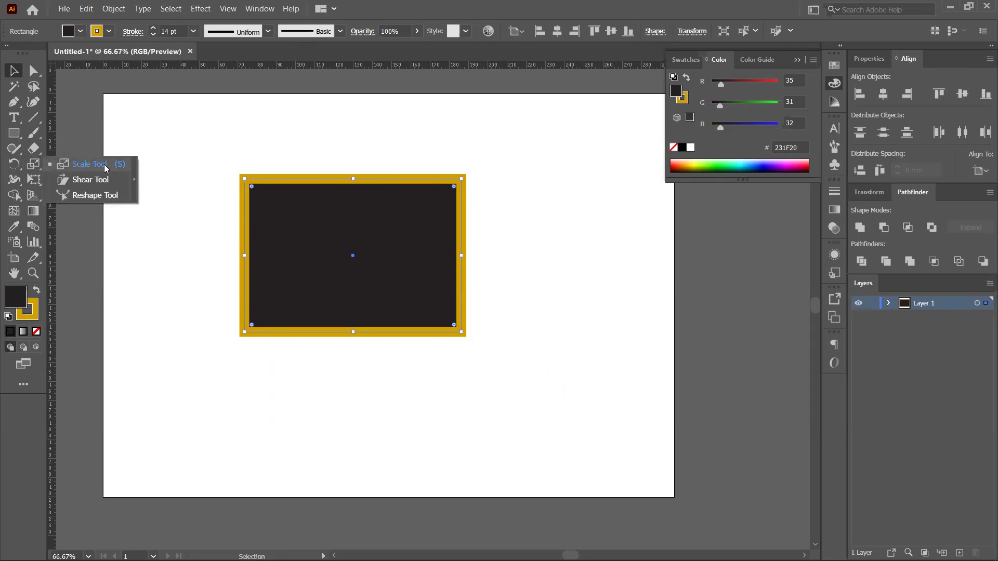
left_click(104, 164)
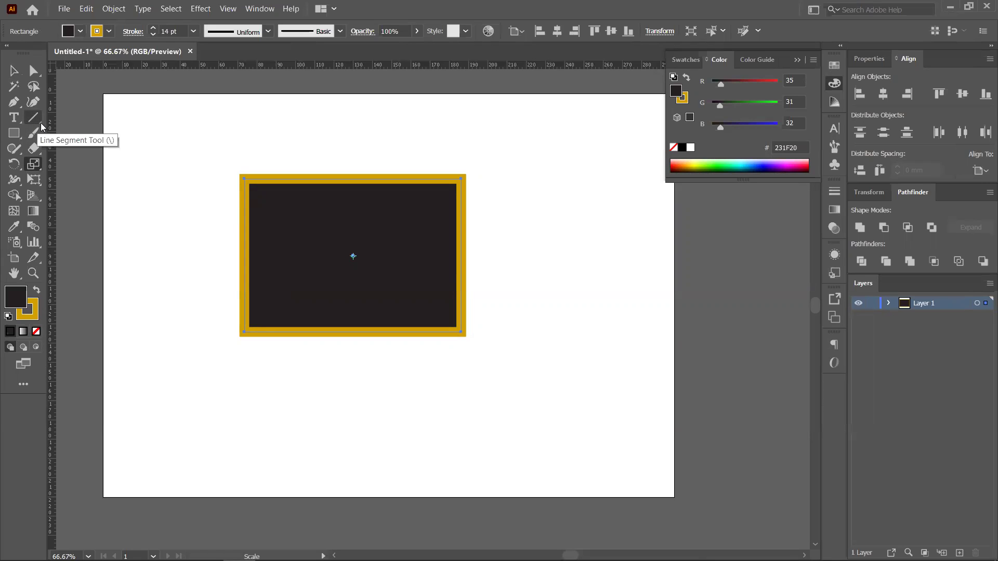
left_click(14, 118)
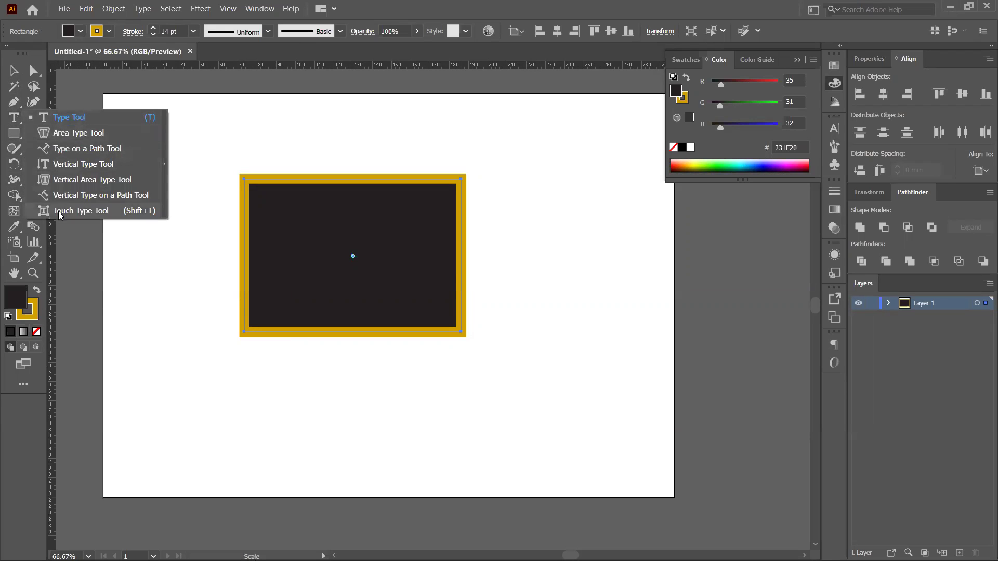
left_click(33, 74)
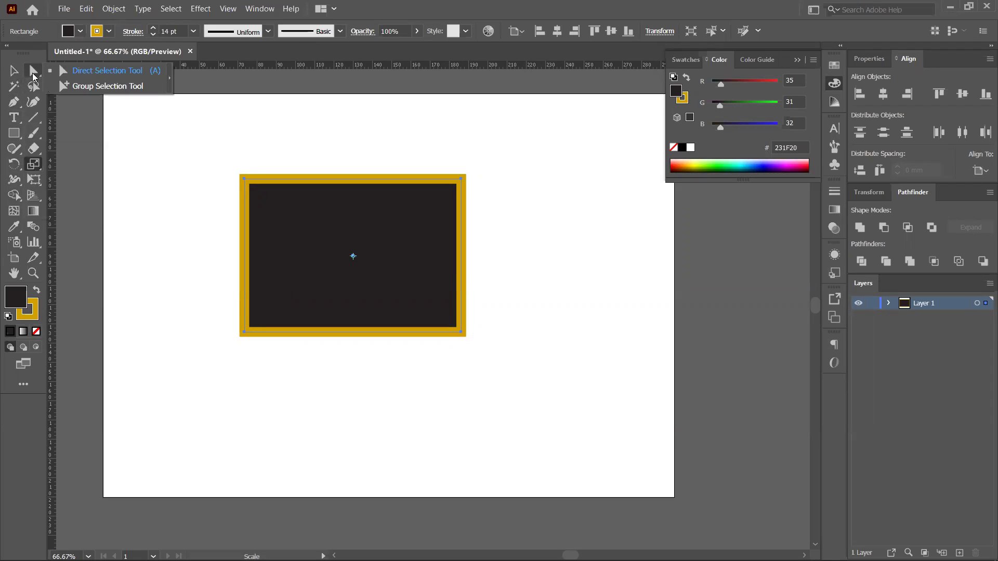
left_click(35, 166)
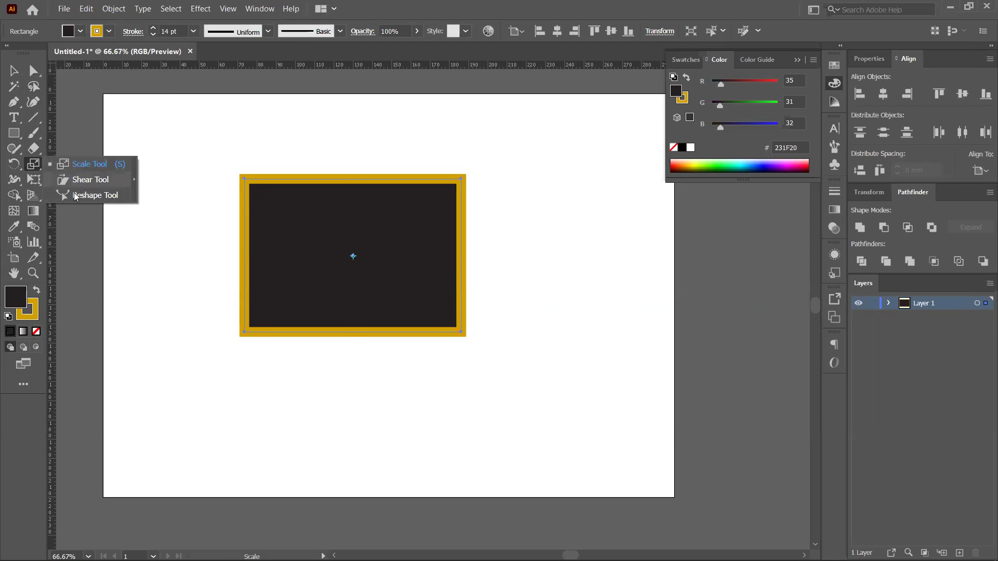
left_click(33, 166)
left_click(33, 165)
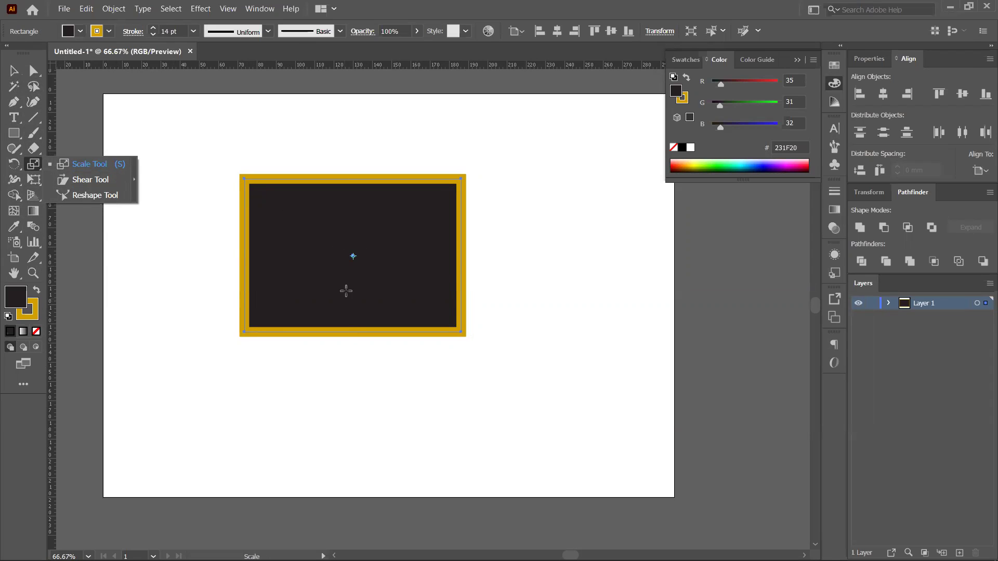
Scale the rectangle up about its centre, followed by scaling it down to about 35 by 31 mm
left_click(88, 164)
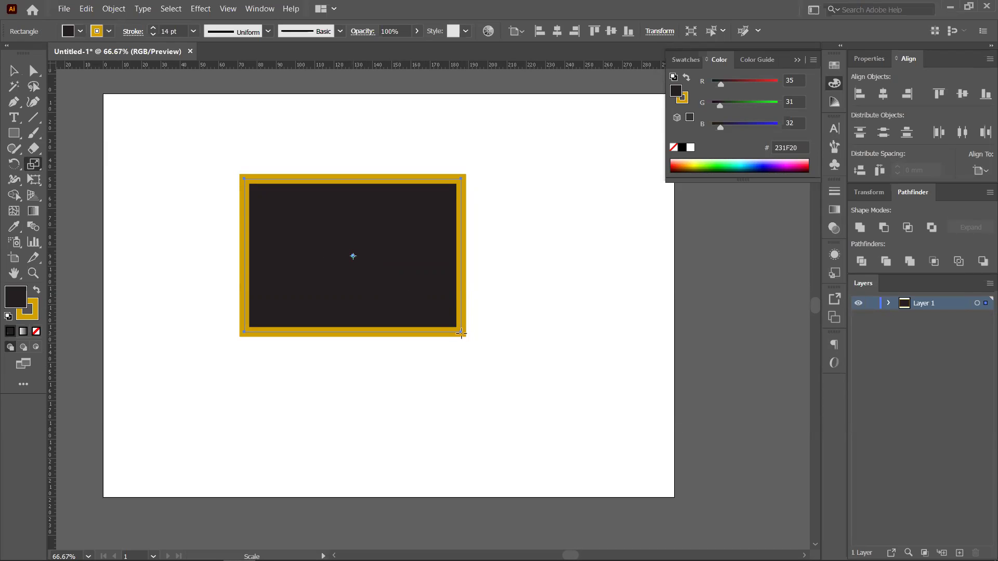
left_click_drag(461, 331, 487, 374)
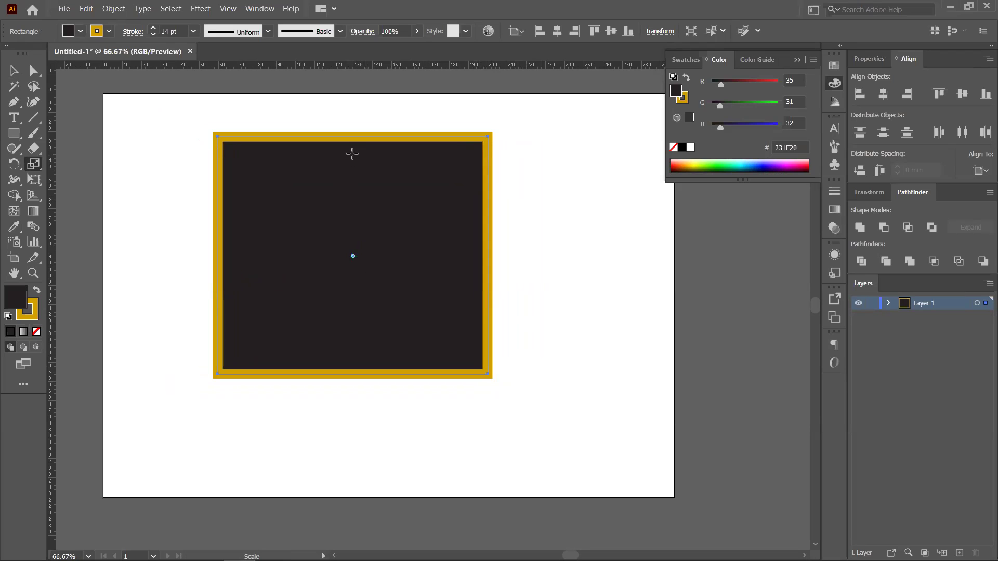
left_click_drag(488, 376, 363, 210)
Duplicate the small rectangle into an evenly spaced grid of two columns and four rows
key("v")
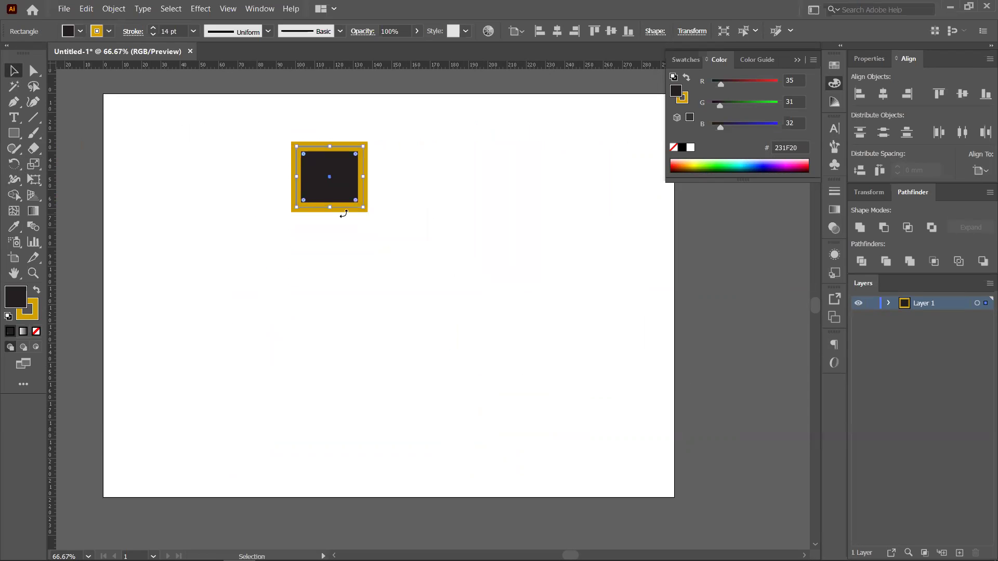
left_click_drag(311, 185, 412, 279)
key("ctrl+a")
key("a")
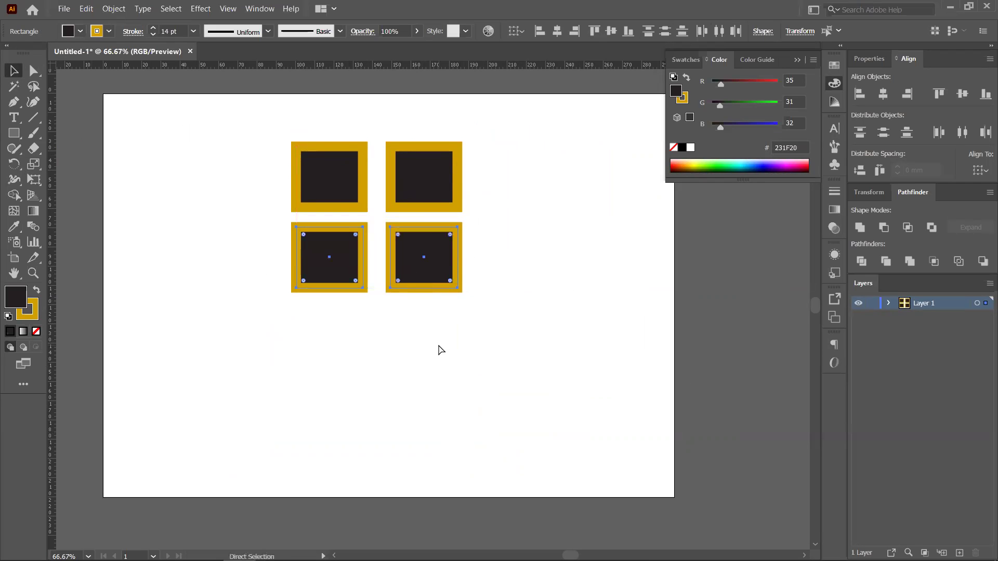
key("ctrl+d")
key("ctrl+d")
Move the whole rectangle grid up and left, and scale it from its upper-left corner to about 202 by 153 mm
key("v")
left_click_drag(209, 139, 456, 438)
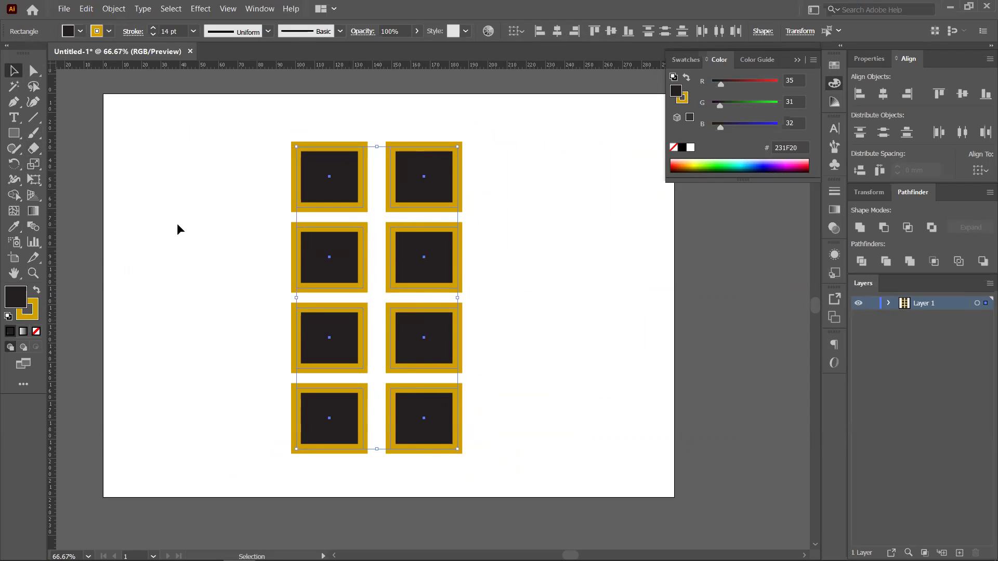
left_click_drag(429, 281, 351, 248)
left_click(33, 164)
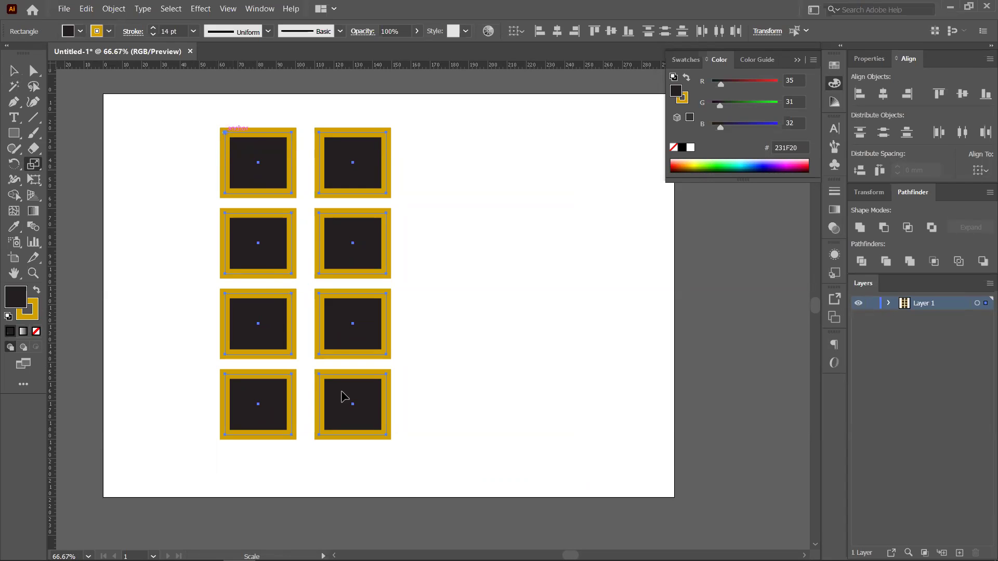
left_click_drag(398, 433, 616, 429)
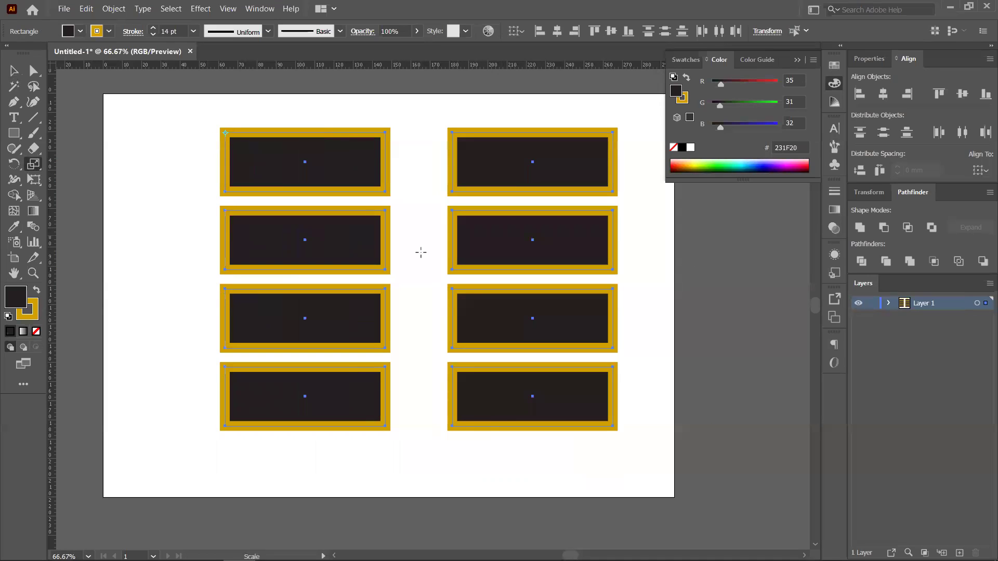
left_click(13, 71)
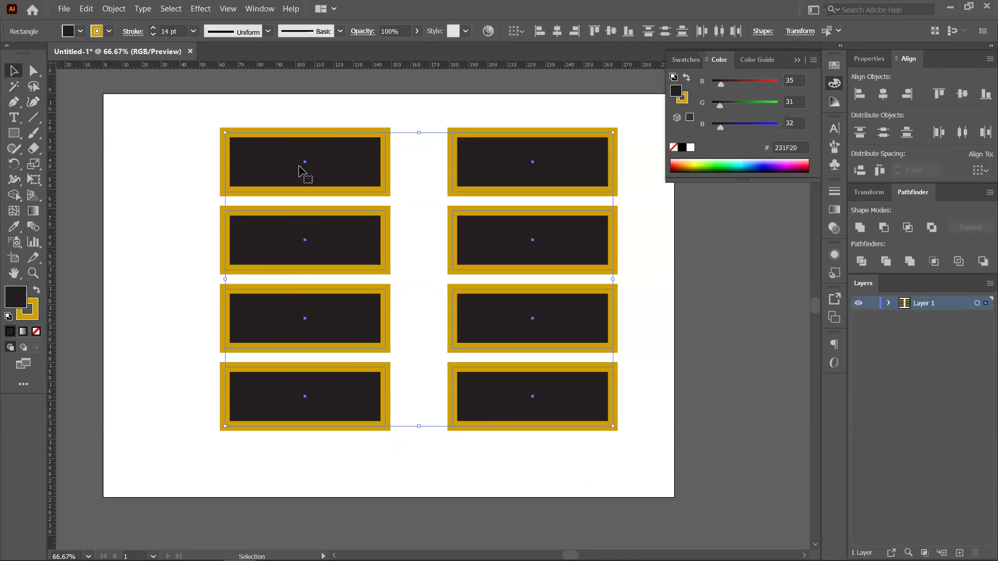
key("ctrl+shift+a")
right_click(294, 172)
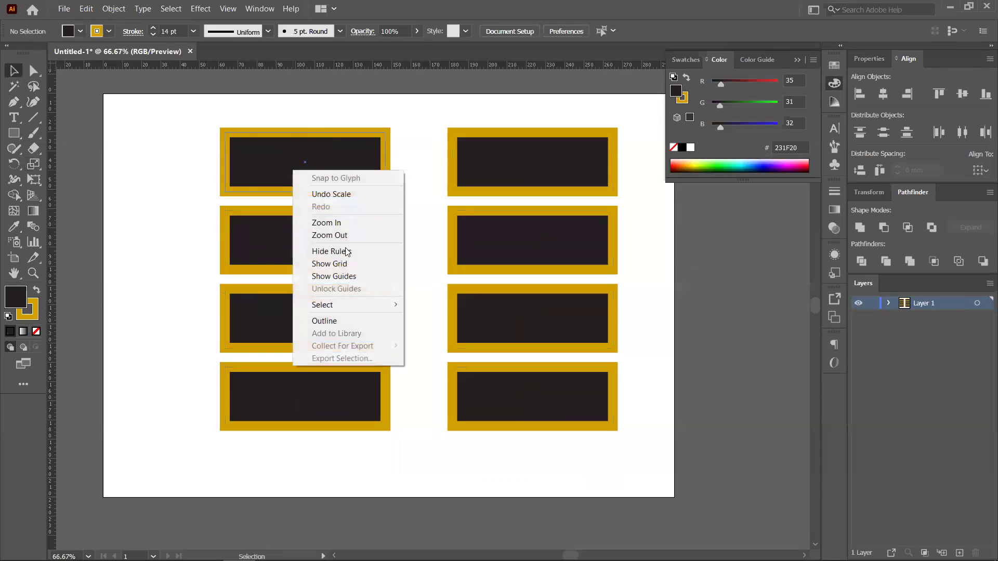
left_click(254, 263)
right_click(254, 259)
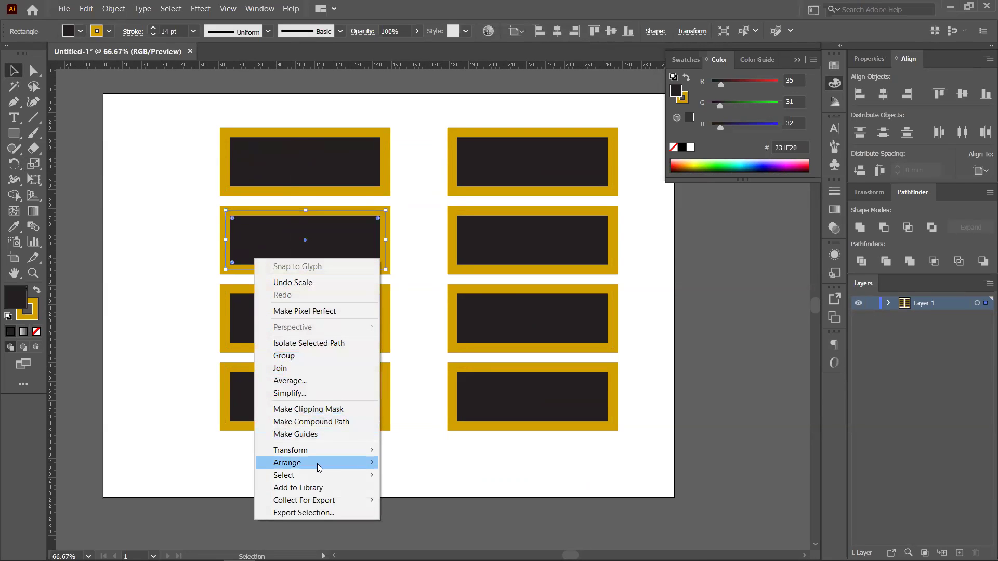
mouse_move(318, 463)
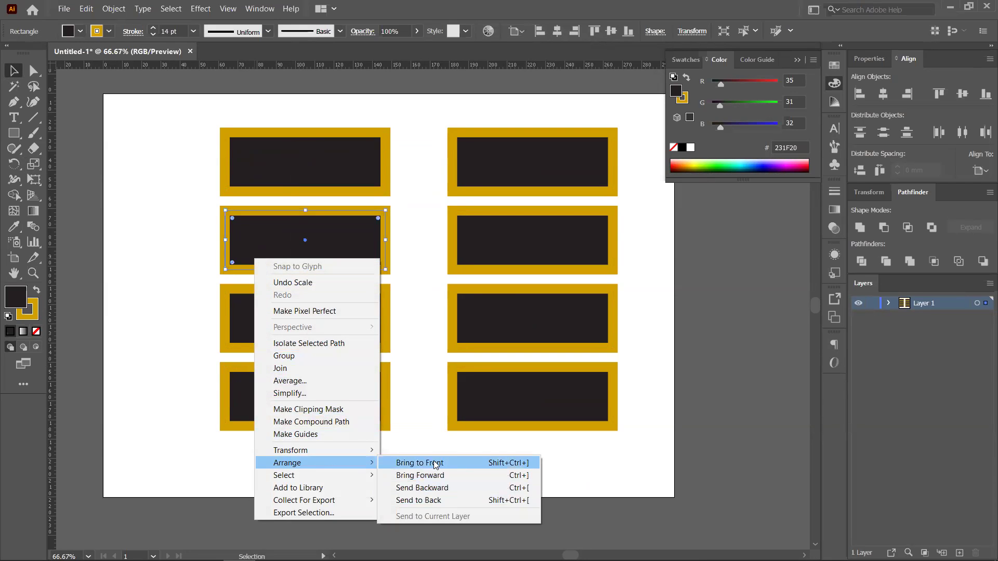
left_click(208, 307)
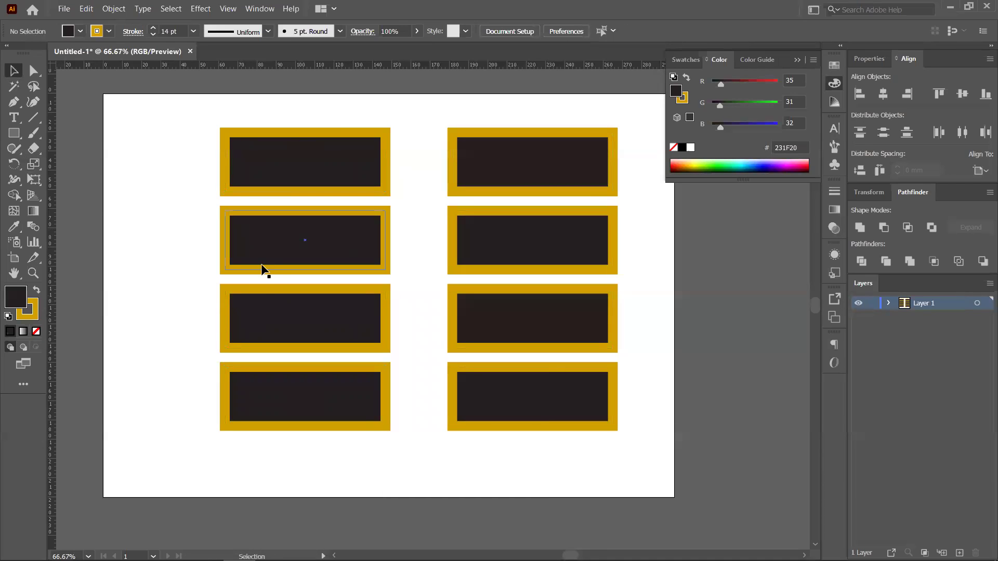
right_click(257, 157)
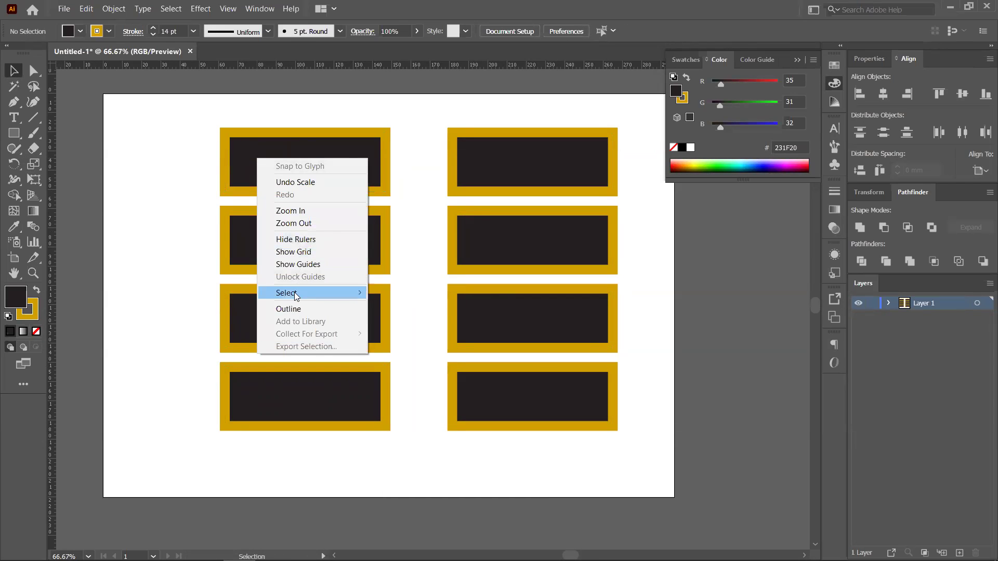
left_click_drag(211, 311, 268, 195)
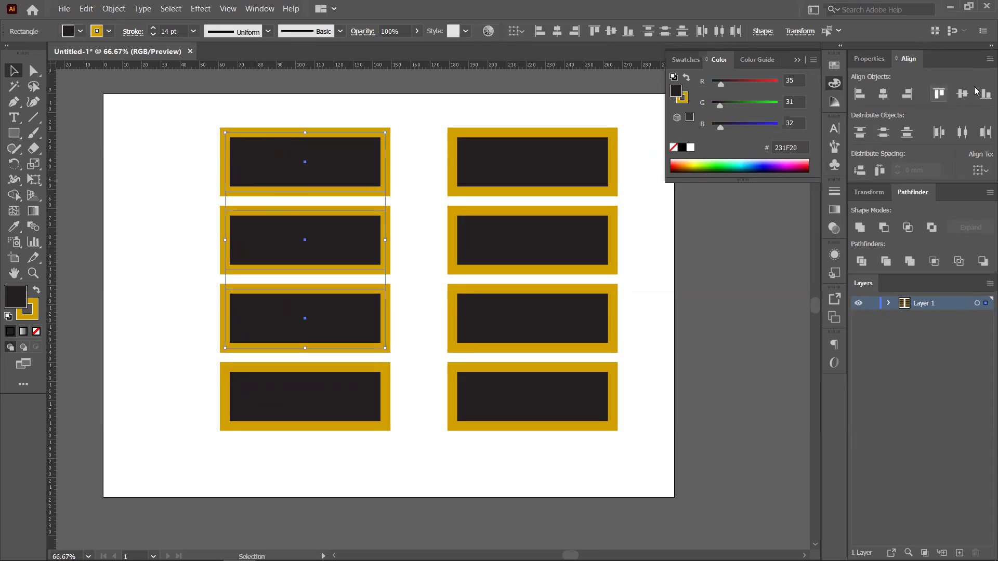
left_click(411, 345)
left_click(374, 254)
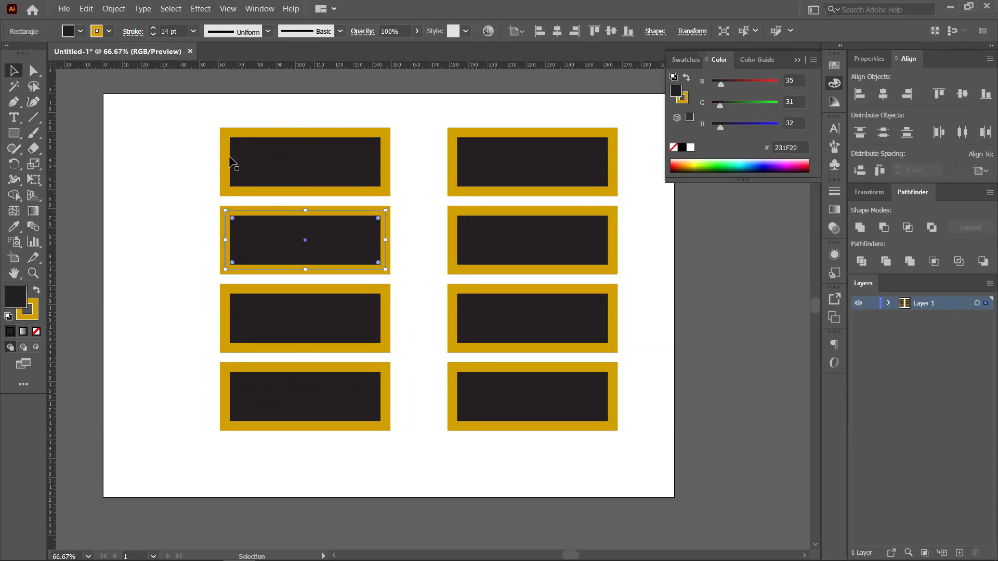
Scale all eight rectangles down together from the grid's upper-left corner to about 192 by 142 mm overall
left_click_drag(587, 326, 549, 333)
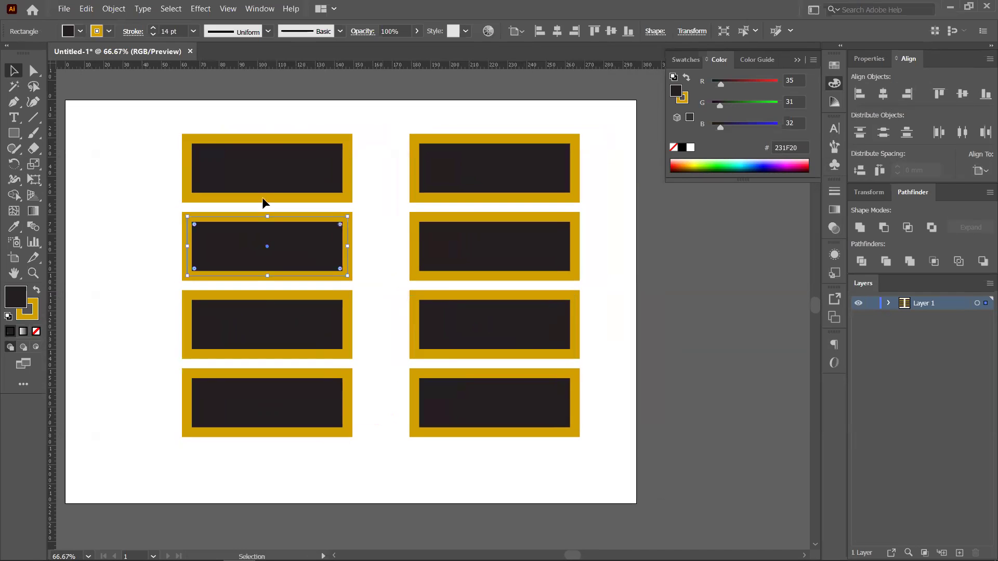
left_click_drag(139, 117, 556, 414)
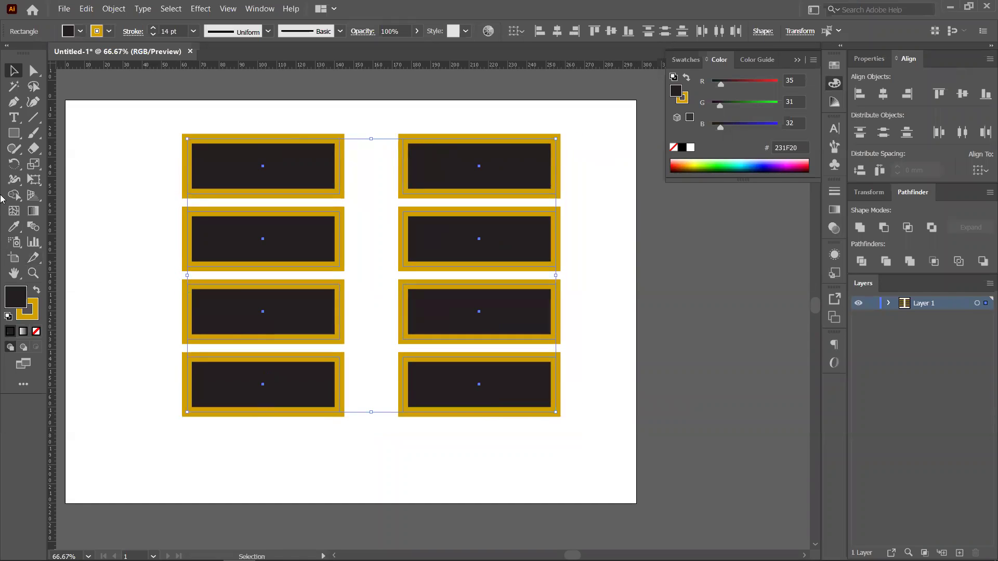
Try scaling all eight rectangles down with the Scale tool about a point inside the upper-right rectangle, undo it, and deselect everything
left_click(34, 164)
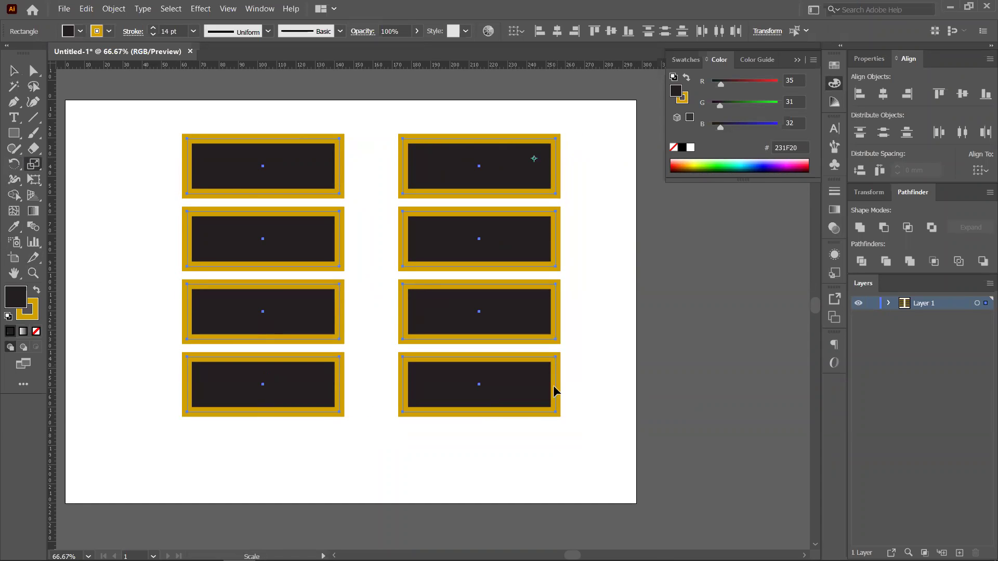
left_click_drag(556, 417, 553, 383)
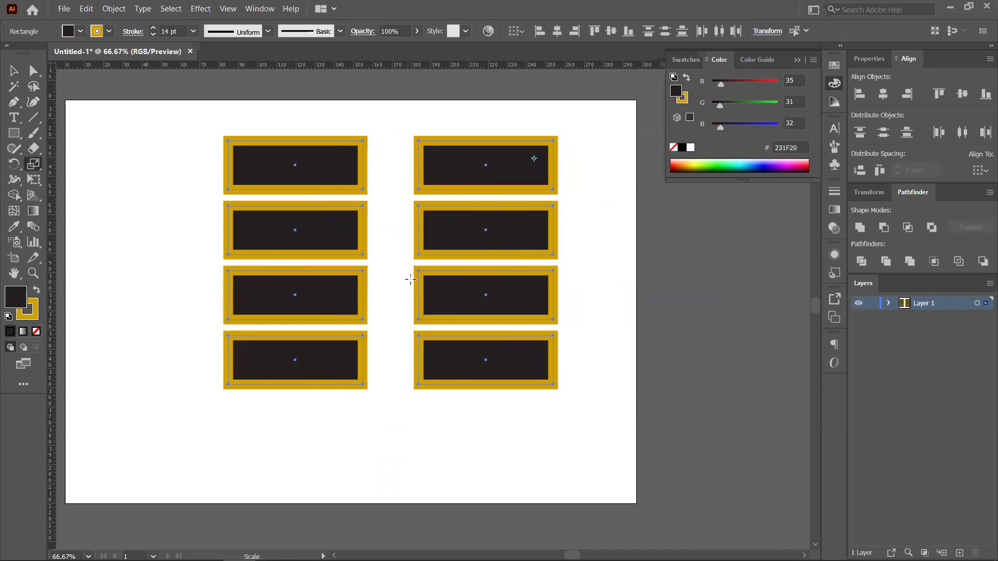
key("ctrl+z")
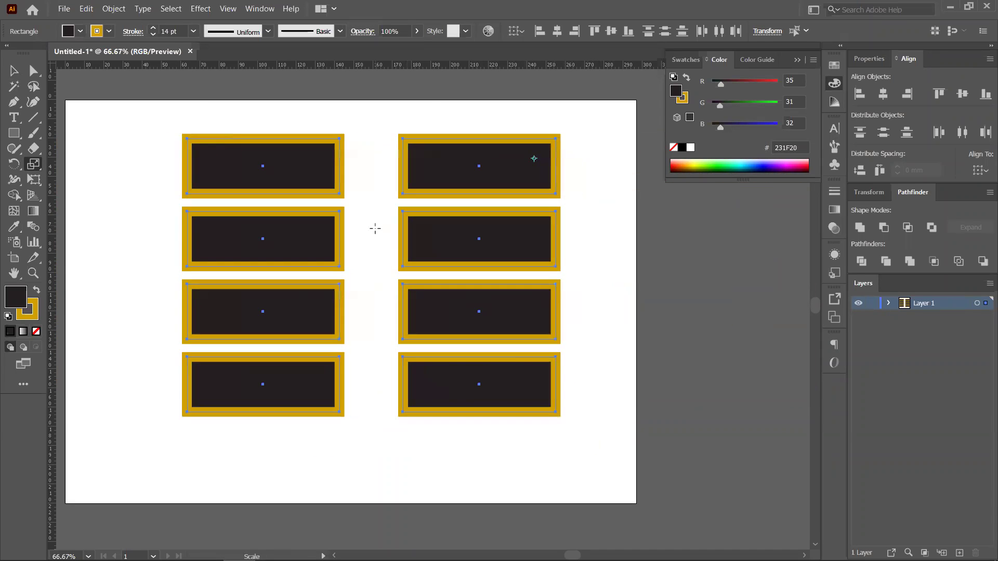
left_click(14, 71)
left_click(373, 231)
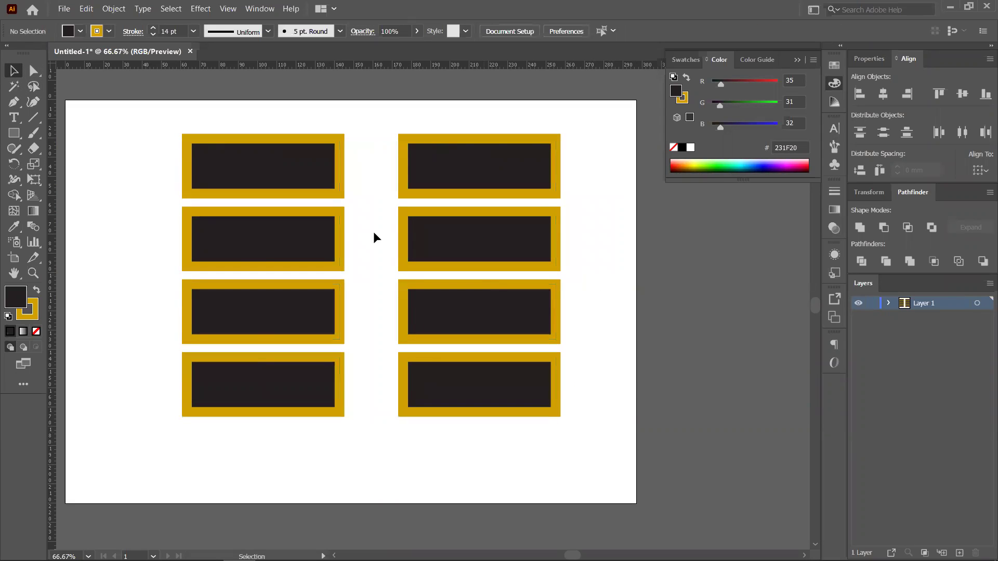
Resize the left column's lower three rectangles from their right edges to widths of about 97, 40 and 74 mm, top to bottom
left_click(336, 240)
left_click_drag(340, 239, 375, 239)
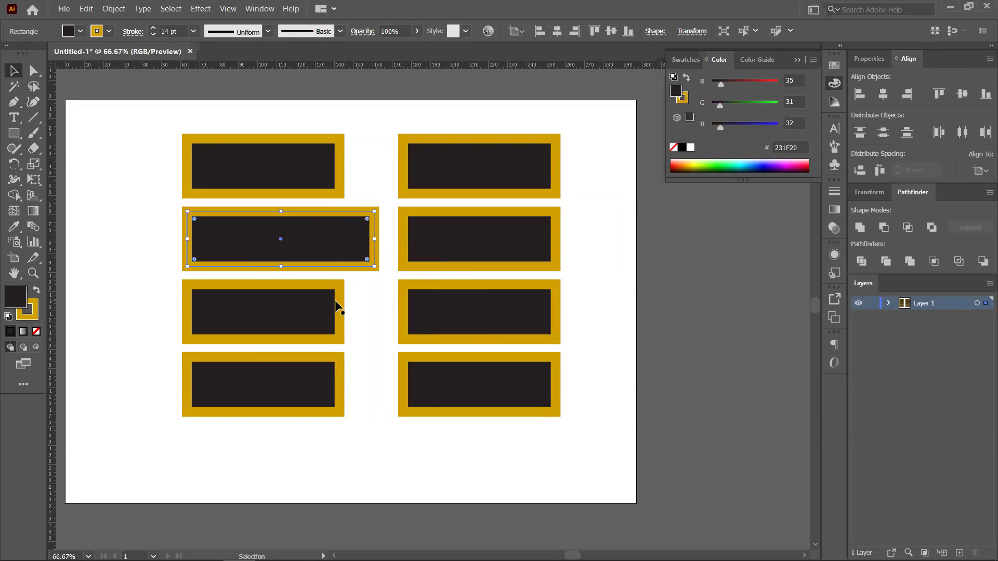
left_click(337, 312)
left_click_drag(339, 312, 263, 312)
left_click(338, 383)
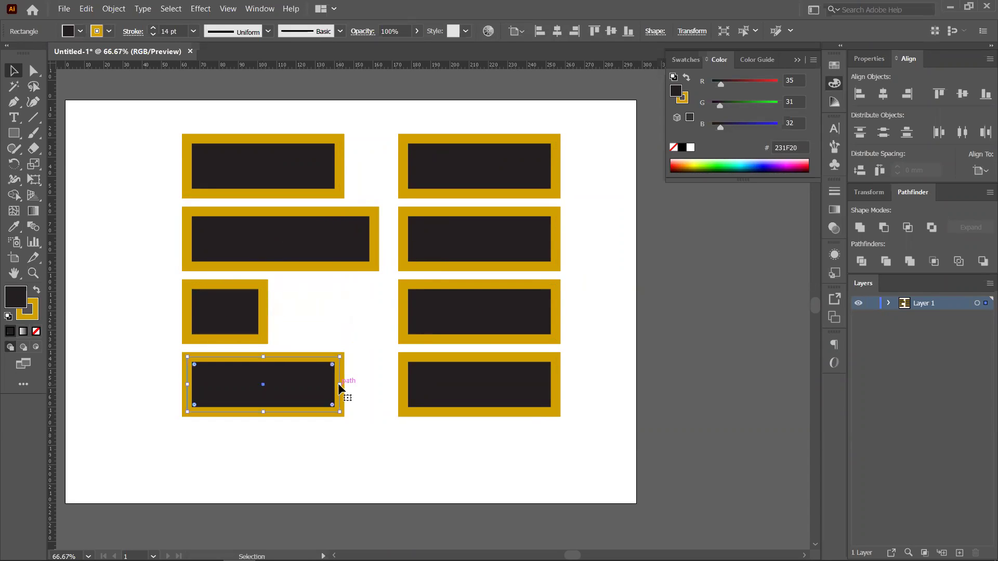
mouse_move(339, 385)
left_mouse_down()
mouse_move(291, 389)
mouse_move(329, 384)
left_mouse_up()
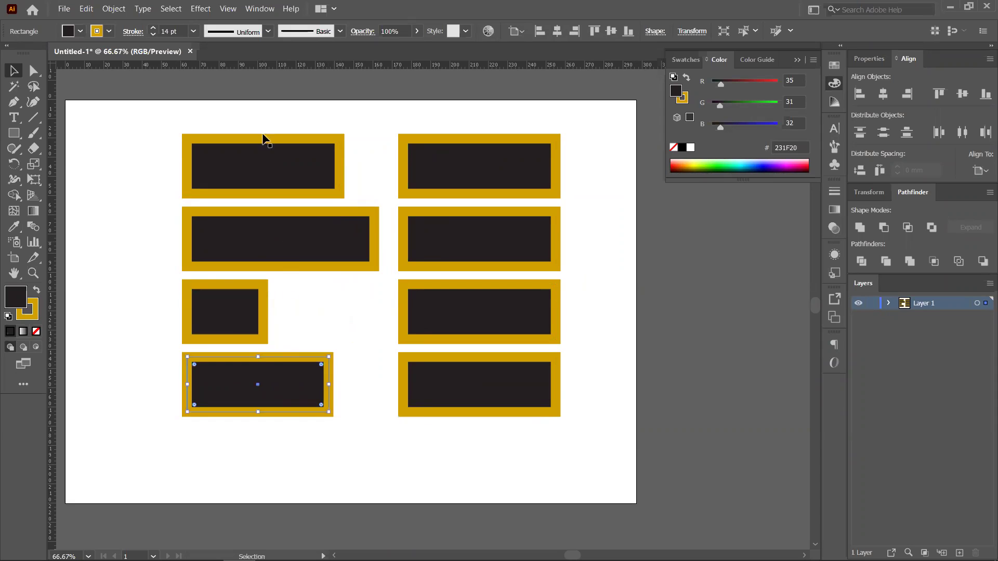
Shift the right column's four rectangles sideways by different amounts, and widen the third one
left_click_drag(534, 168, 587, 168)
left_click_drag(556, 240, 621, 250)
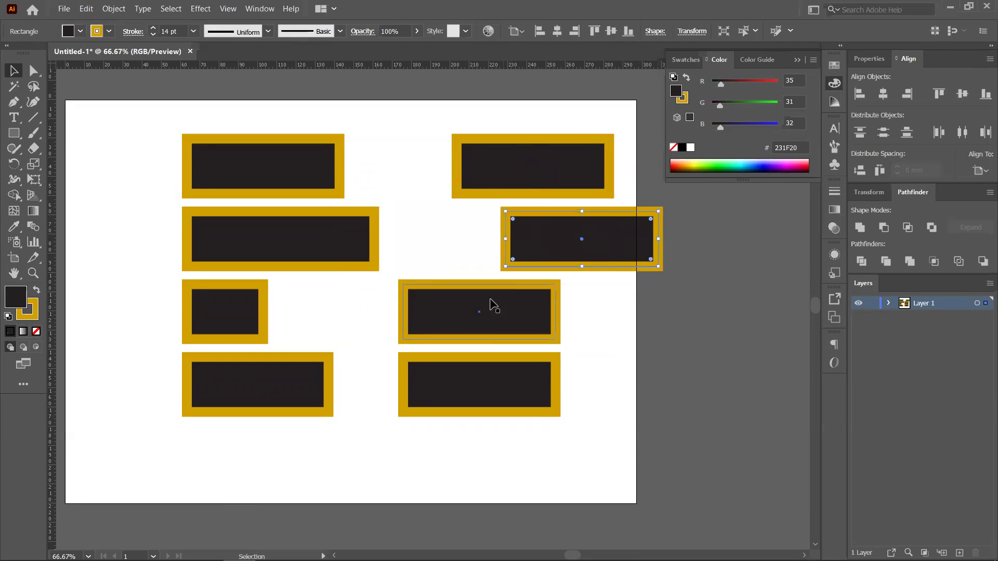
left_click_drag(494, 299, 538, 303)
left_click_drag(456, 317, 413, 312)
left_click_drag(475, 398, 590, 396)
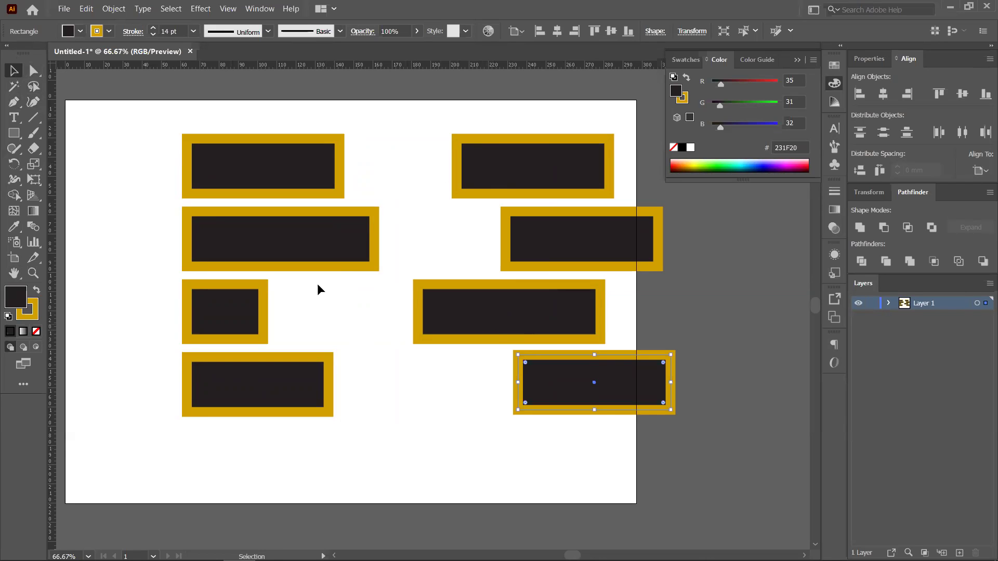
Move the left column's second and third rectangles left by different amounts to break their edge alignment
scroll(309, 243, "down", 2)
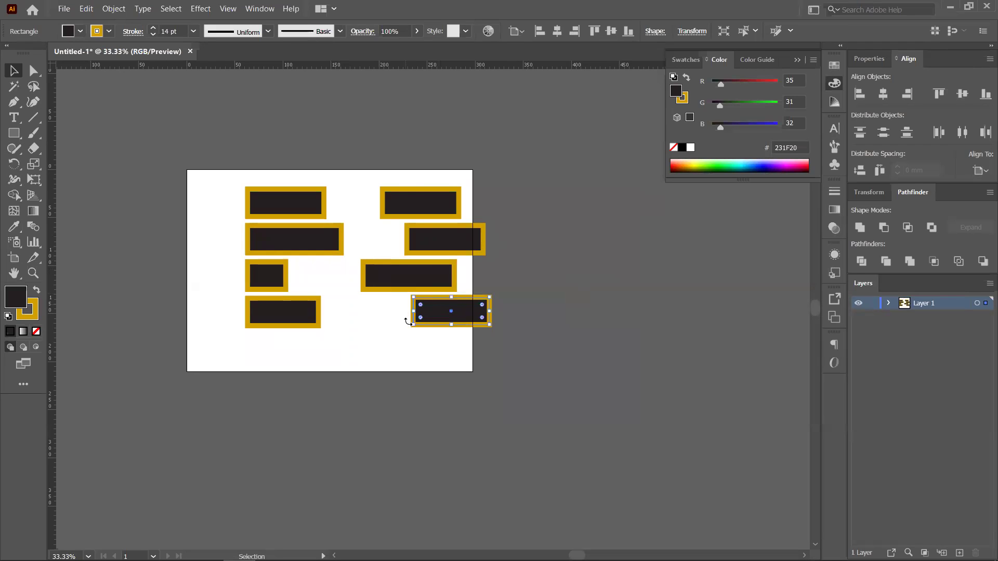
scroll(408, 321, "up", 1)
scroll(341, 318, "up", 1)
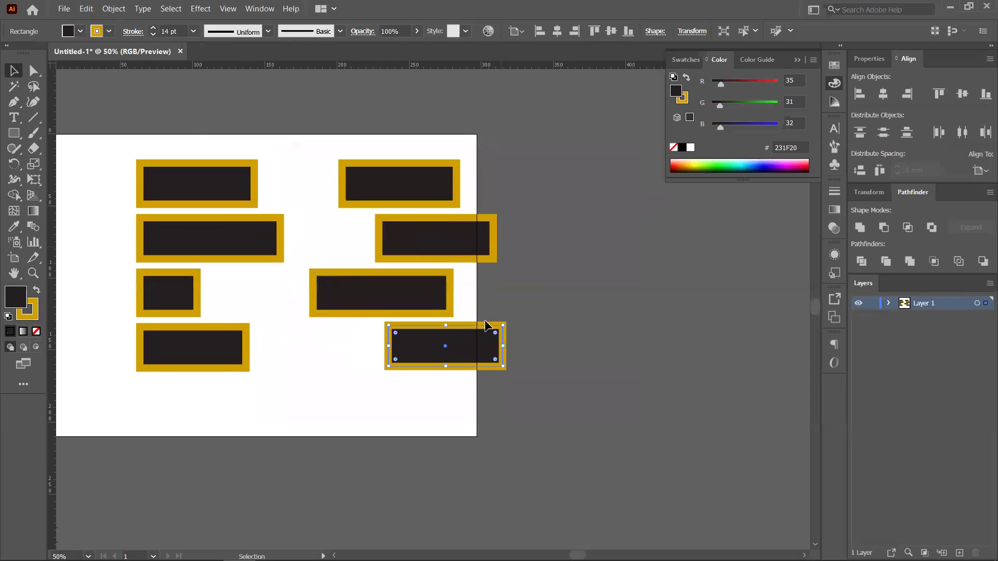
left_click_drag(154, 128, 522, 436)
left_click(630, 330)
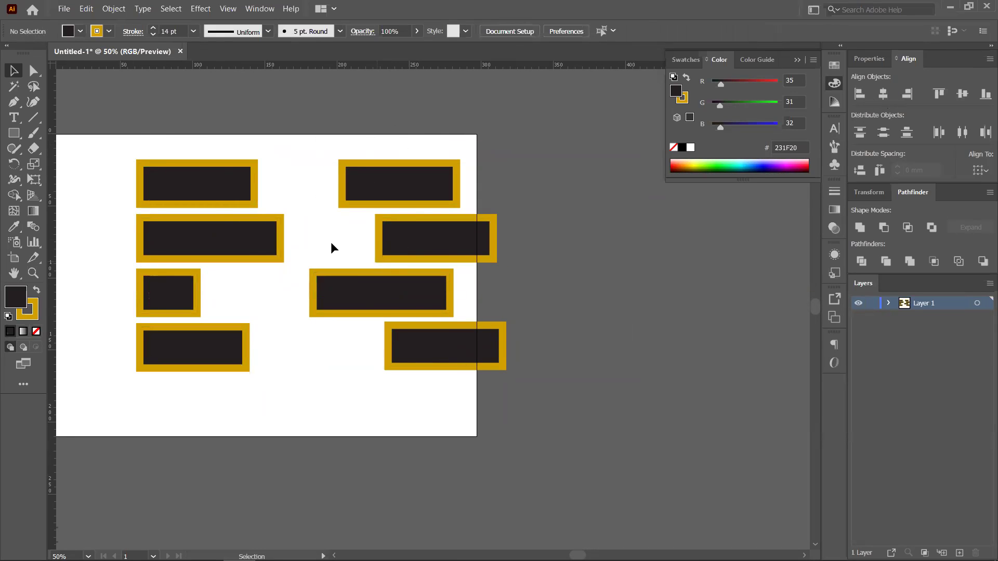
left_click_drag(246, 294, 259, 272)
left_click_drag(311, 224, 285, 227)
Try aligning the left column's four rectangles by their left edges and by their right edges
left_click_drag(212, 111, 340, 387)
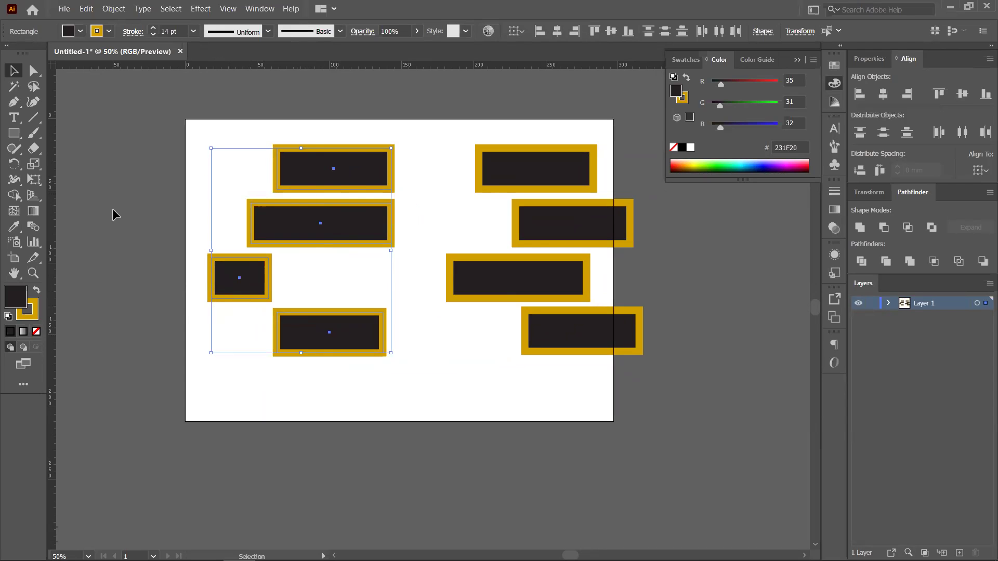
left_click(858, 94)
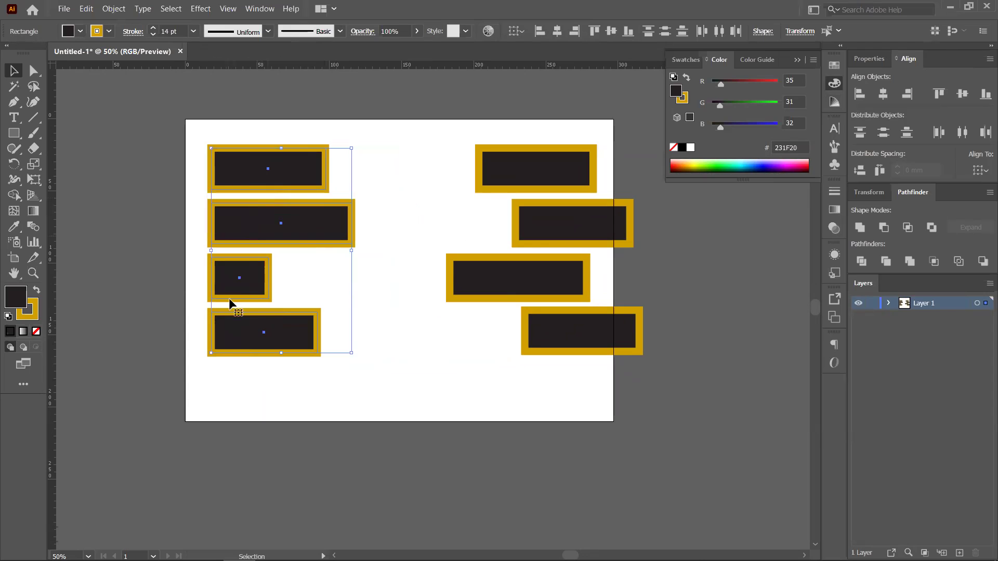
left_click(907, 94)
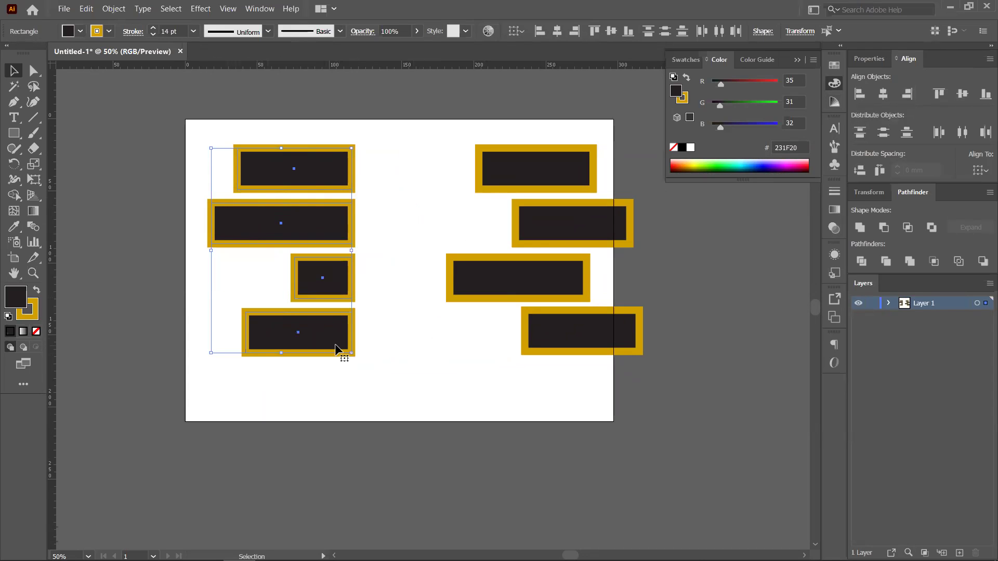
Align the left column's four rectangles on their horizontal centres, keeping the top one in place
left_click(883, 95)
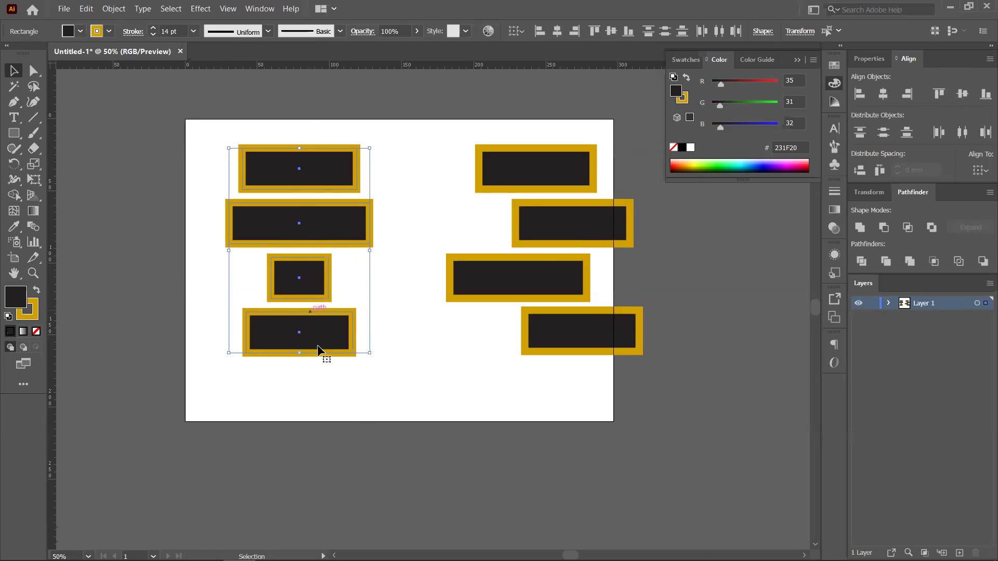
left_click(319, 251)
left_click_drag(348, 166, 210, 270)
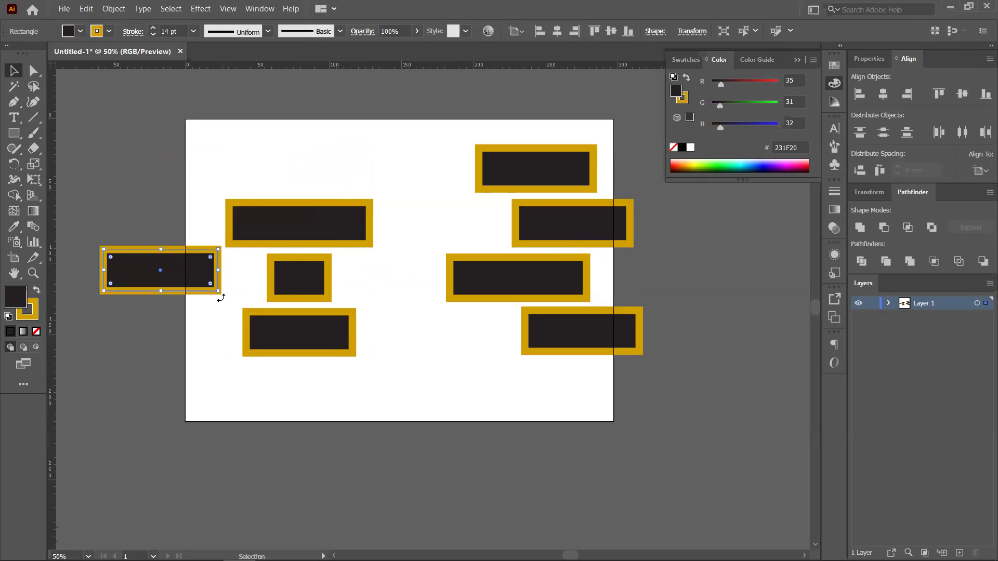
key("ctrl+z")
Turn the left column's four rectangles upright and spread them side by side at staggered heights
left_click_drag(219, 119, 383, 191)
left_click(330, 396)
left_click_drag(228, 283, 125, 268)
left_click_drag(256, 272, 200, 185)
left_click_drag(349, 243, 295, 250)
left_click_drag(373, 257, 353, 330)
Try aligning the four upright rectangles by their top edges and by their bottom edges
left_click_drag(96, 166, 374, 341)
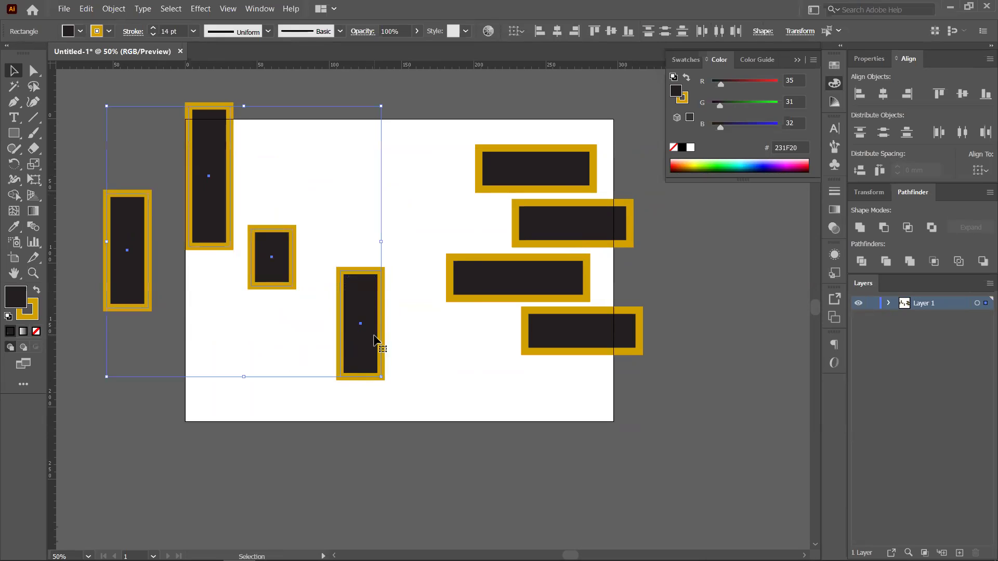
left_click(939, 95)
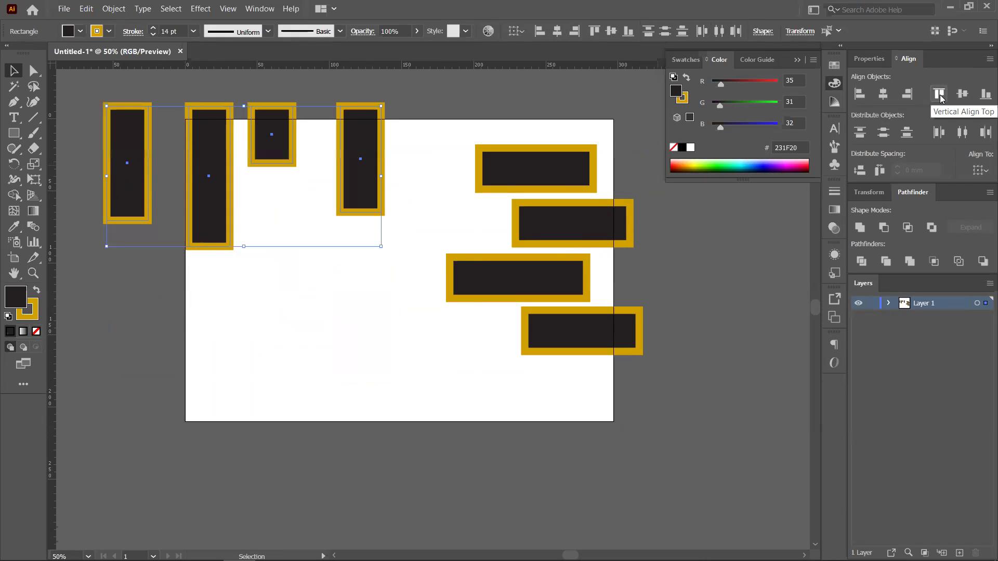
left_click(986, 95)
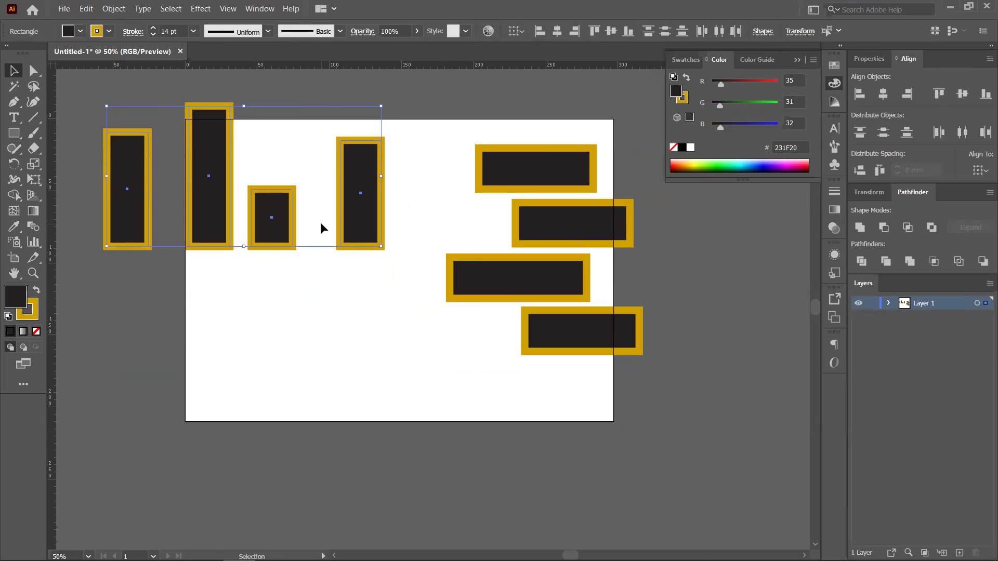
Align the four upright rectangles on their vertical centres and clear the selection
left_click(967, 93)
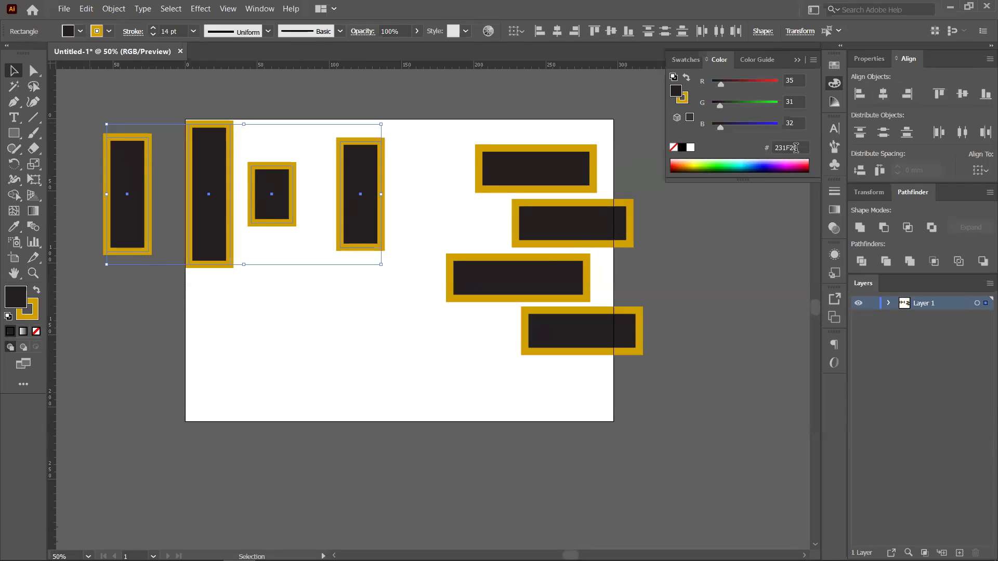
left_click(263, 332)
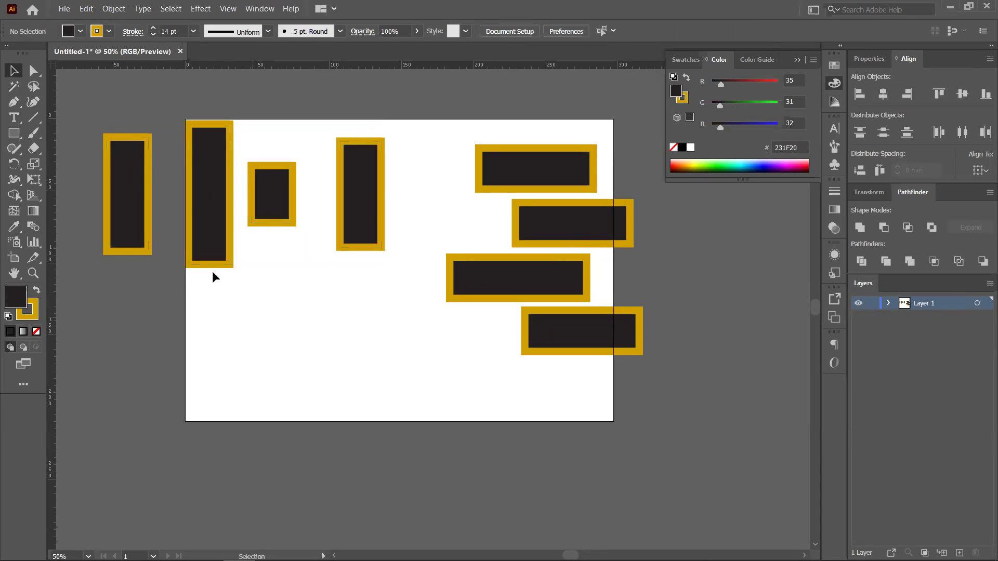
left_click_drag(107, 106, 363, 245)
left_click(303, 321)
Move the tallest upright rectangle well down, the smallest up and right, and the rightmost upright one slightly down
left_click_drag(193, 203, 203, 309)
left_click_drag(283, 202, 317, 169)
left_click_drag(372, 212, 372, 220)
Align the four upright rectangles' vertical centres to the tallest as key object, and distribute their horizontal centres evenly
left_click(223, 307)
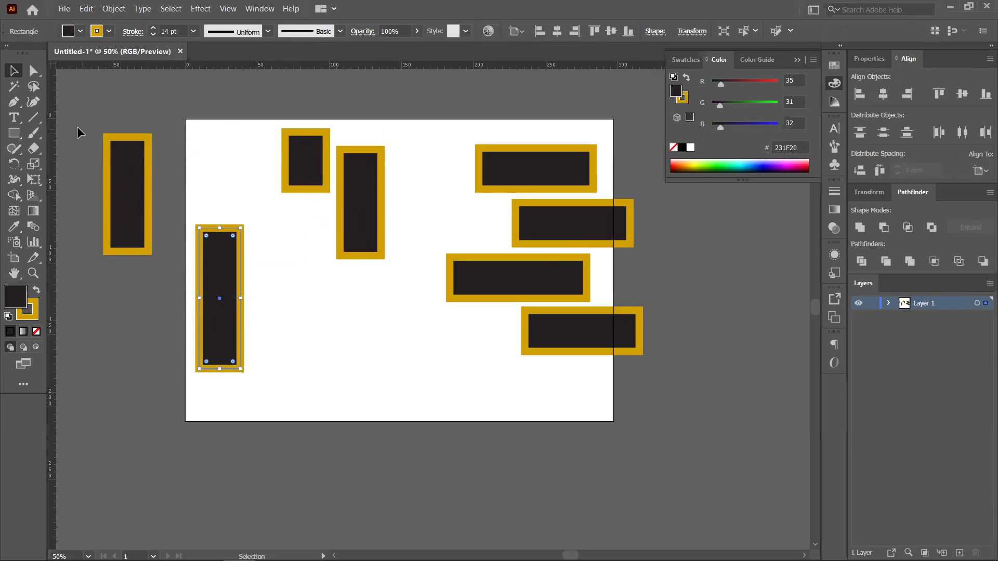
left_click_drag(101, 119, 390, 281)
left_click(225, 307)
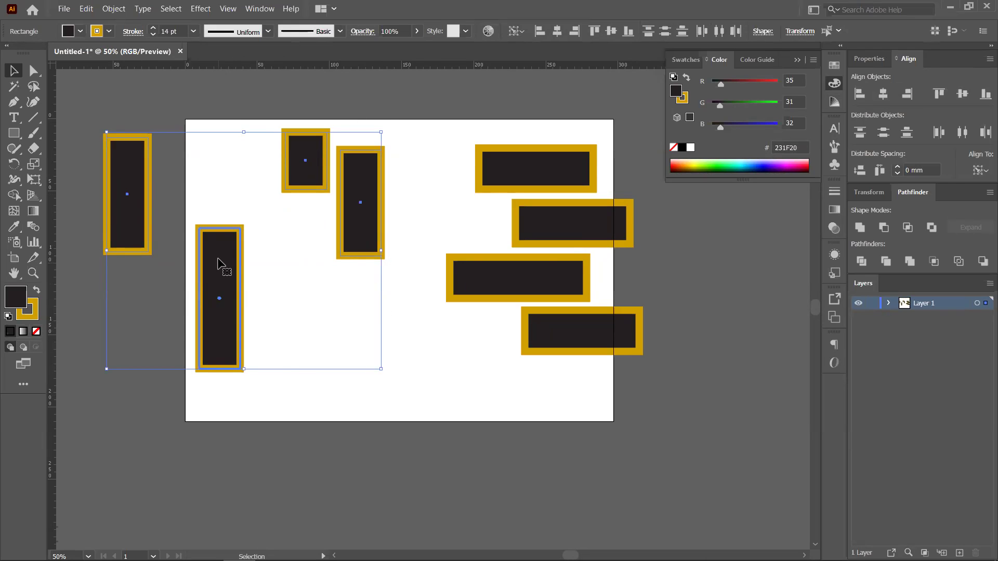
left_click(962, 93)
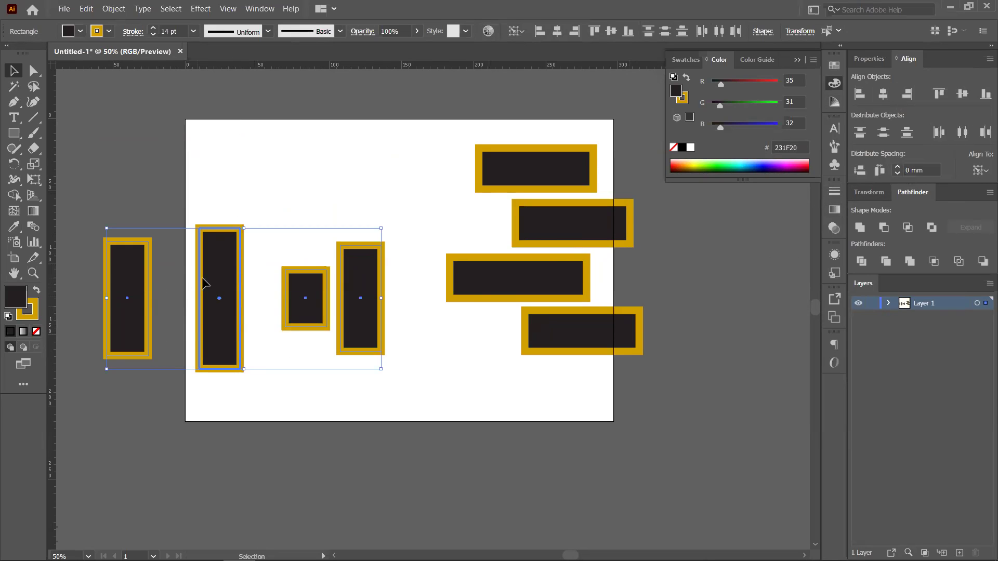
left_click(215, 287)
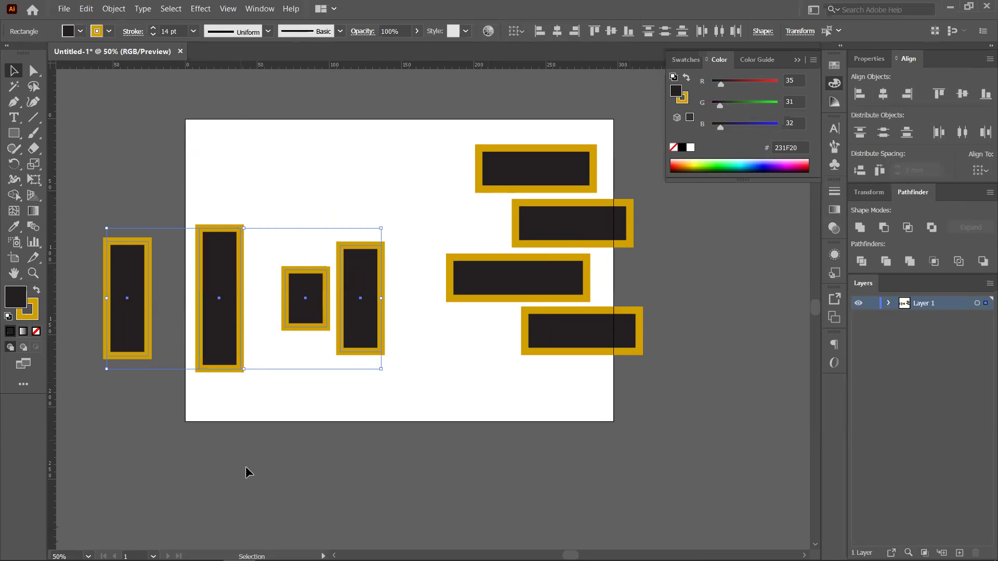
left_click(963, 134)
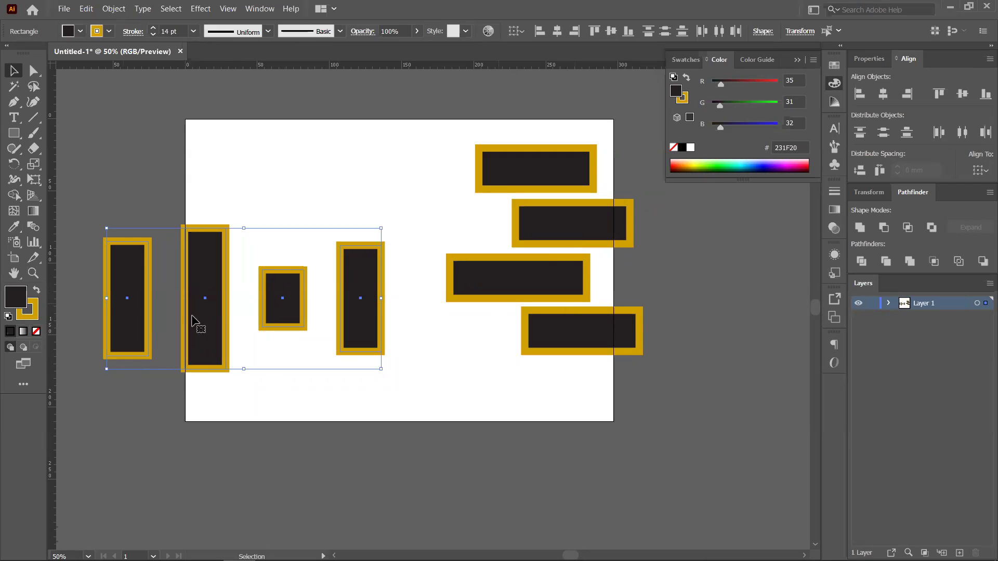
Try aligning the right-hand stack's horizontal centres to its top rectangle as key object, and undo it
left_click_drag(462, 122, 577, 358)
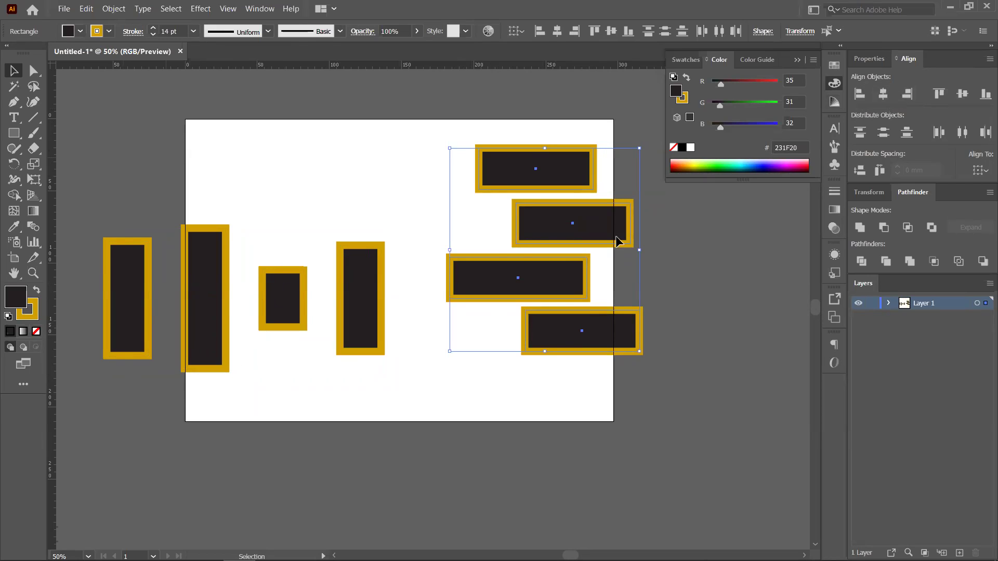
left_click(558, 171)
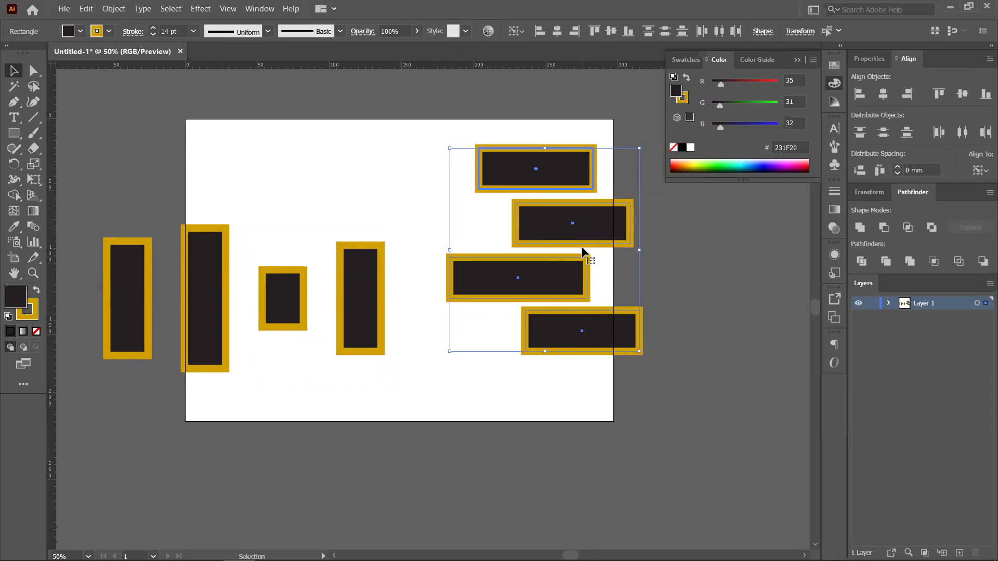
left_click(883, 94)
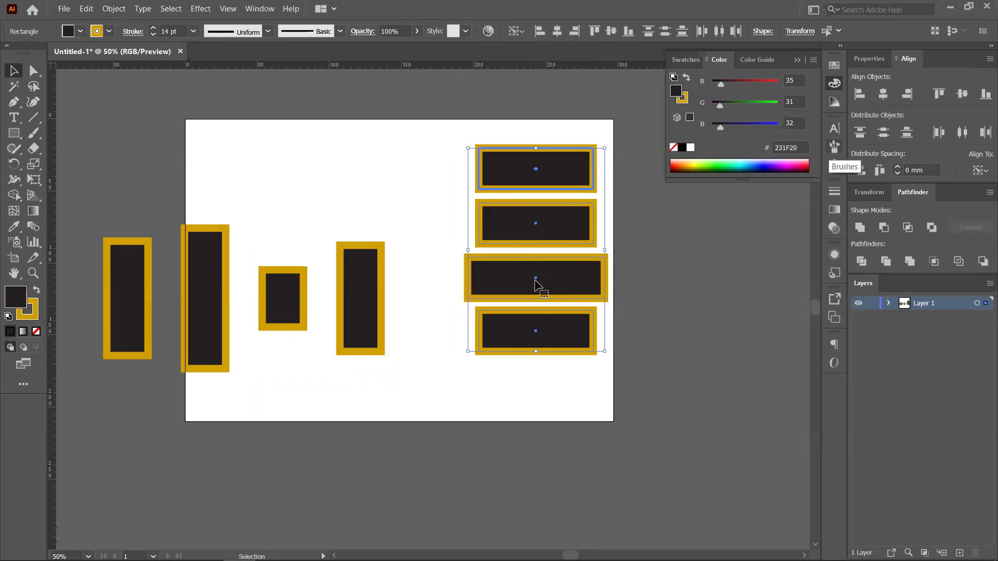
key("ctrl+z")
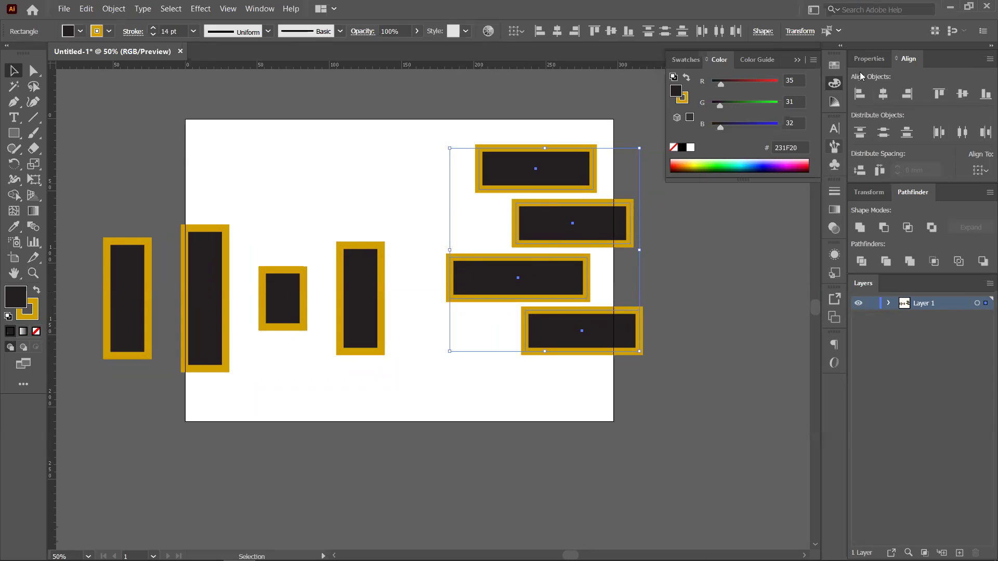
Try centring the right-hand stack horizontally relative to the whole selection, undo it, and deselect everything
left_click(884, 94)
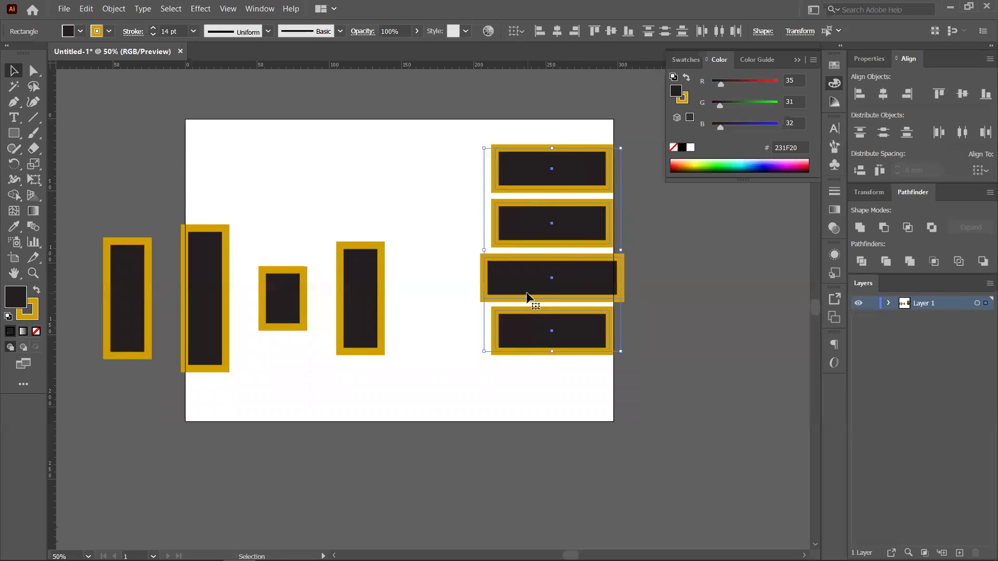
key("ctrl+z")
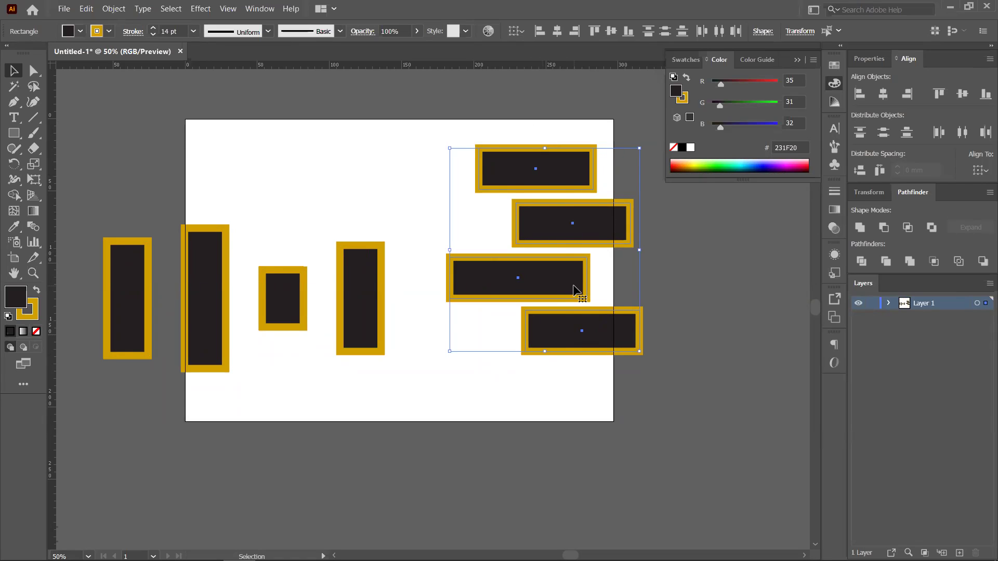
left_click(573, 416)
left_click_drag(107, 156, 614, 420)
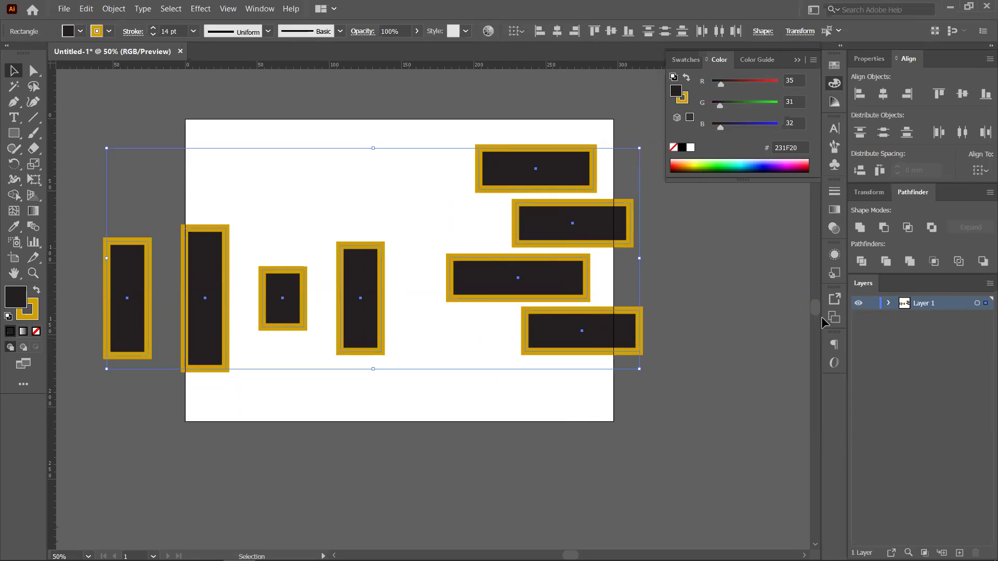
left_click(671, 311)
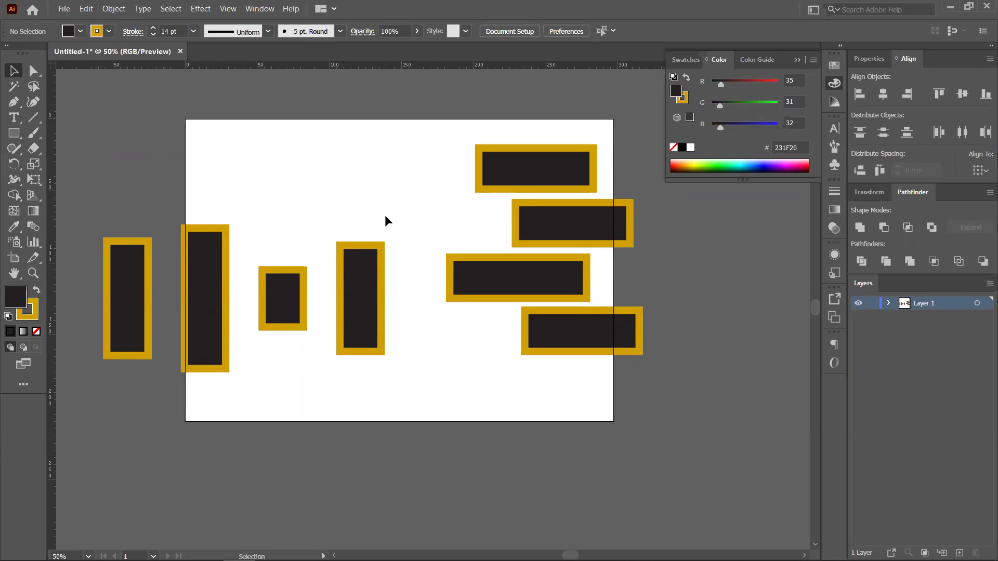
Align the right-hand stack's four rectangles on their horizontal centres relative to the selection, and view the Align To options
left_click_drag(467, 126, 694, 415)
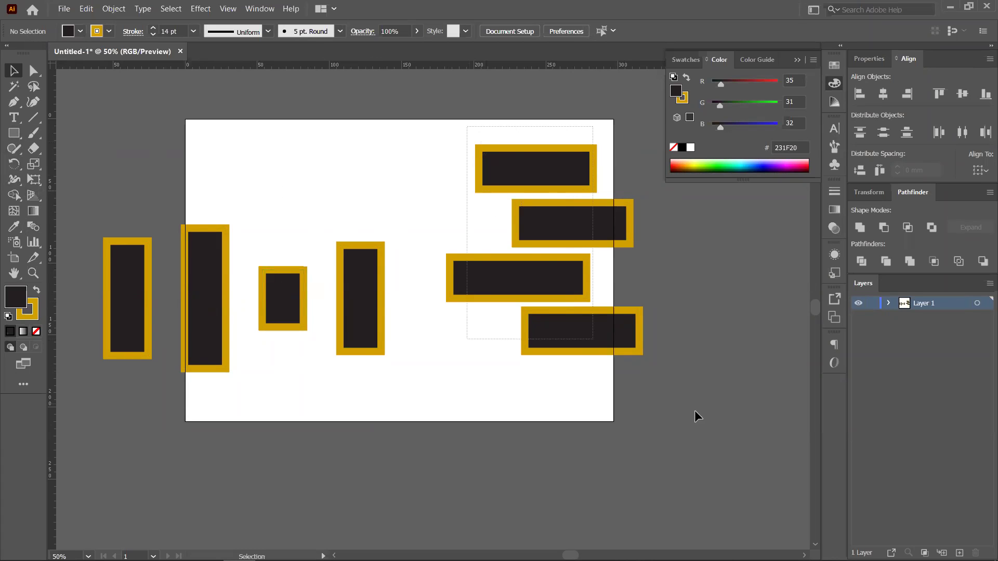
left_click_drag(285, 248, 281, 248)
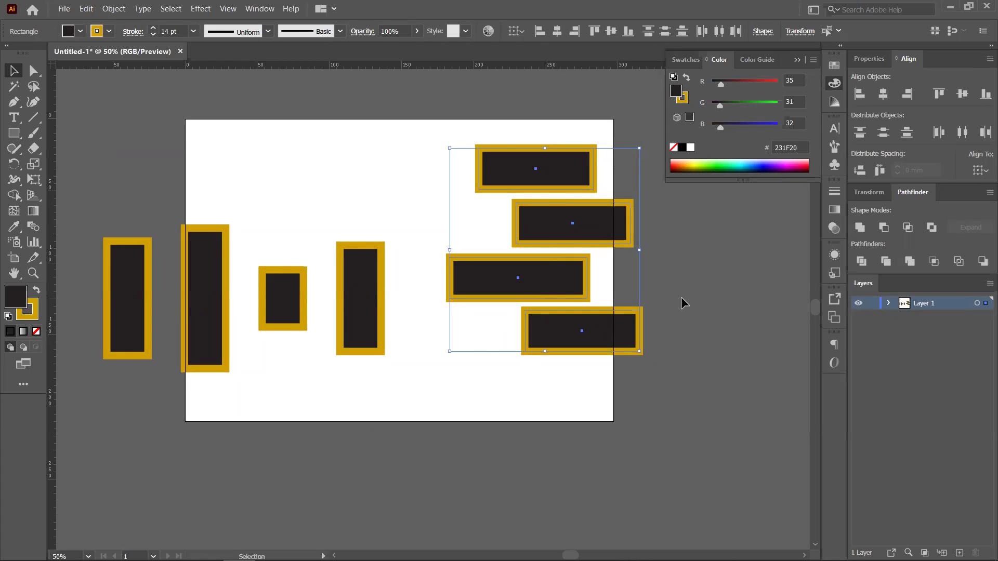
left_click(268, 9)
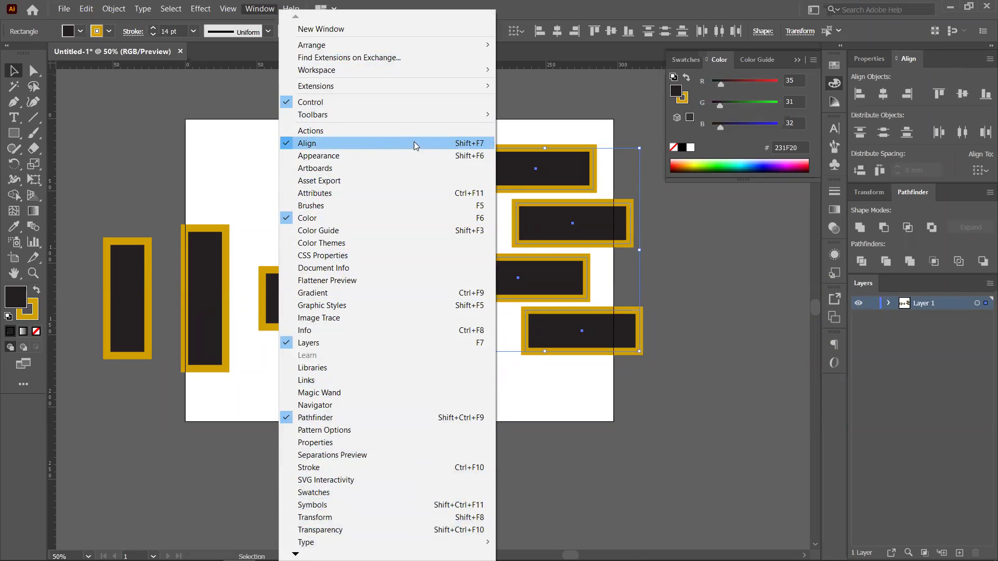
left_click(915, 63)
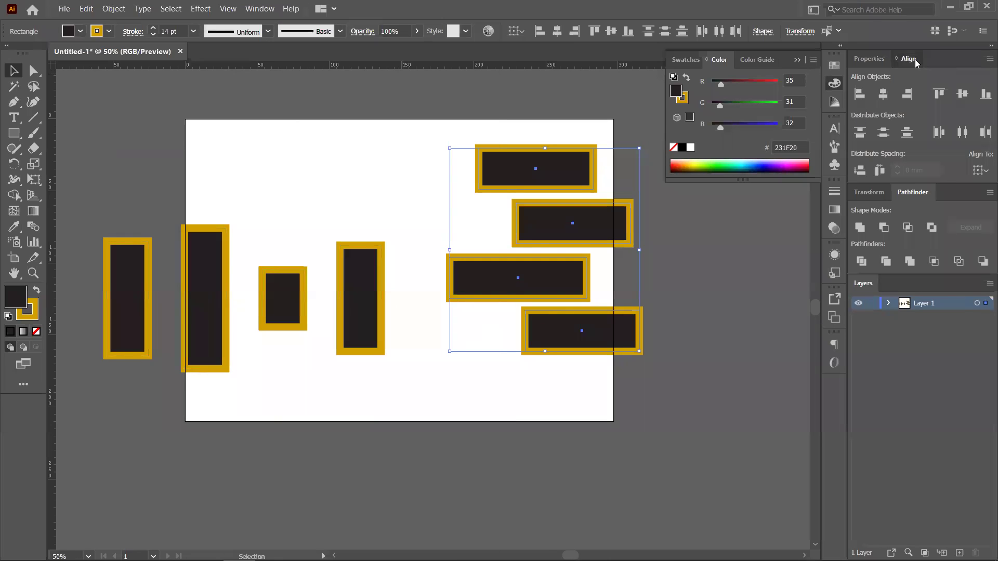
left_click(557, 31)
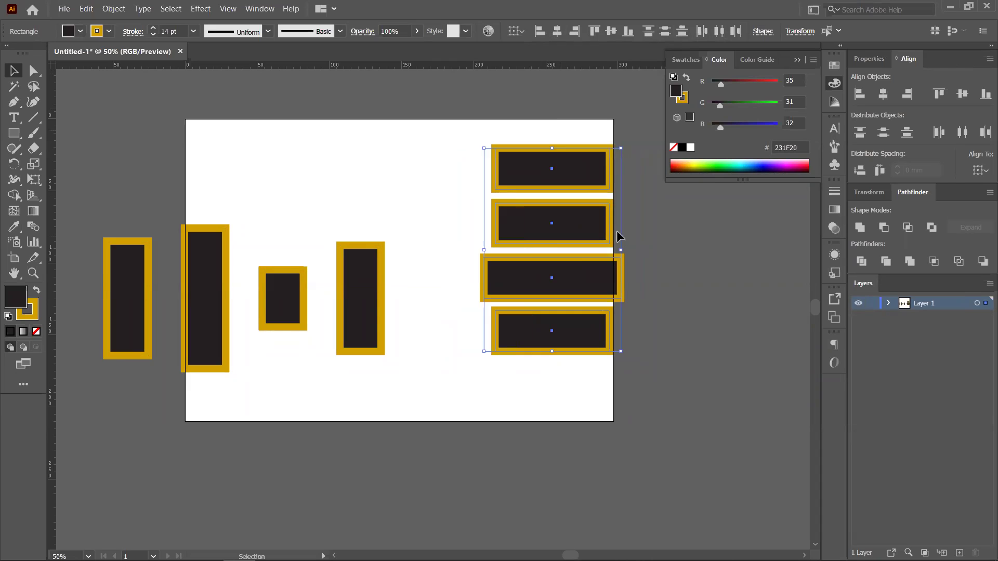
left_click(980, 170)
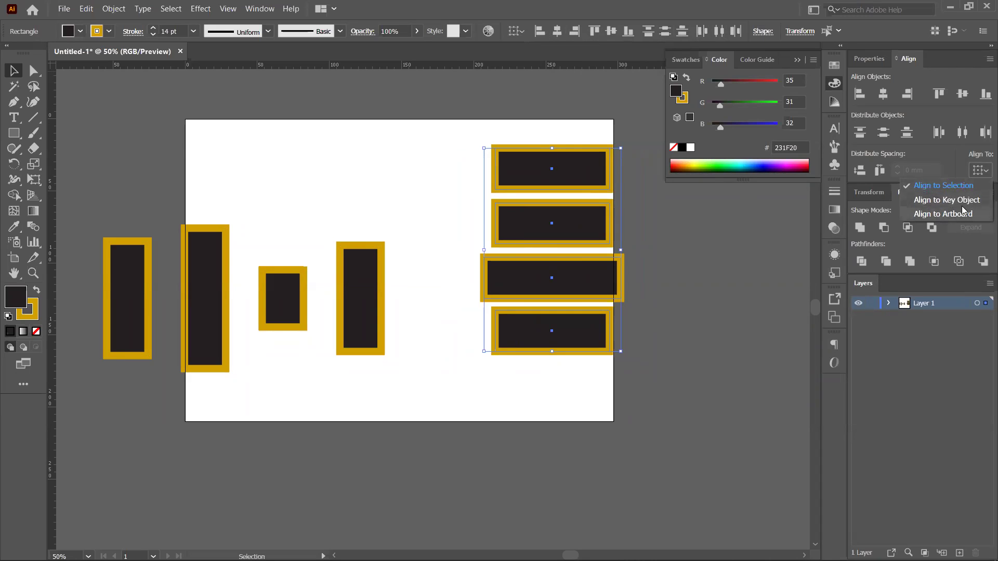
left_click(695, 249)
Move the right-hand stack's rectangles individually to staggered positions further left on the artboard
left_click_drag(540, 186, 583, 164)
key("ctrl+shift+a")
left_click_drag(504, 210, 557, 216)
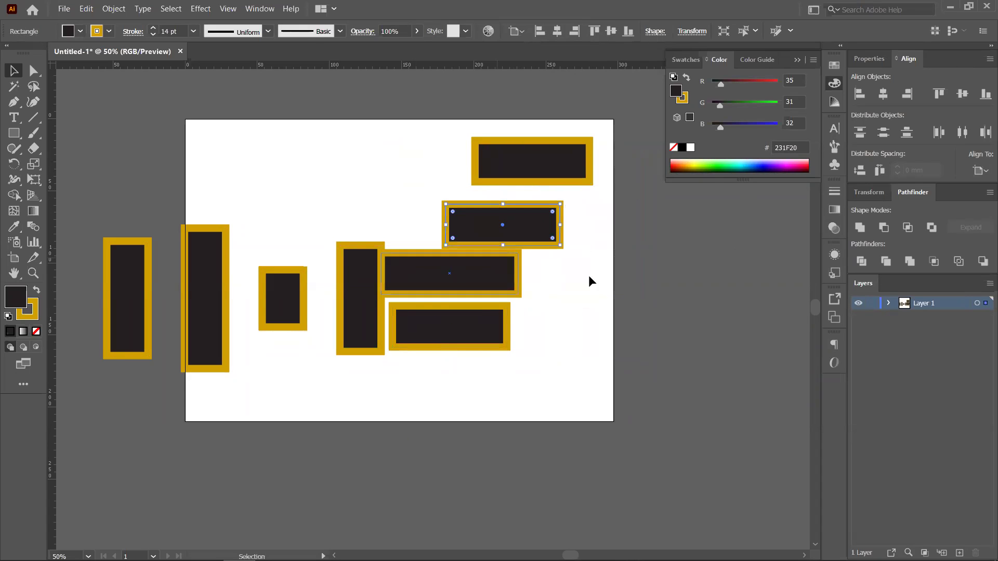
Spread the two lower wide rectangles towards the artboard's lower right and select all four wide rectangles
left_click_drag(517, 276, 616, 296)
left_click_drag(487, 344, 577, 376)
left_click_drag(423, 128, 536, 384)
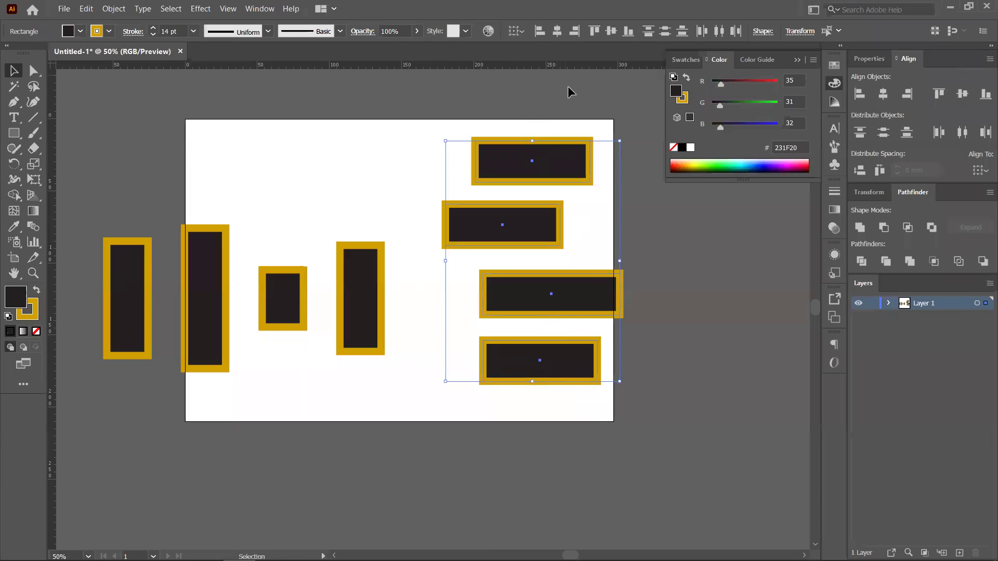
Make the top wide rectangle the key object of the four-rectangle selection
left_click(979, 170)
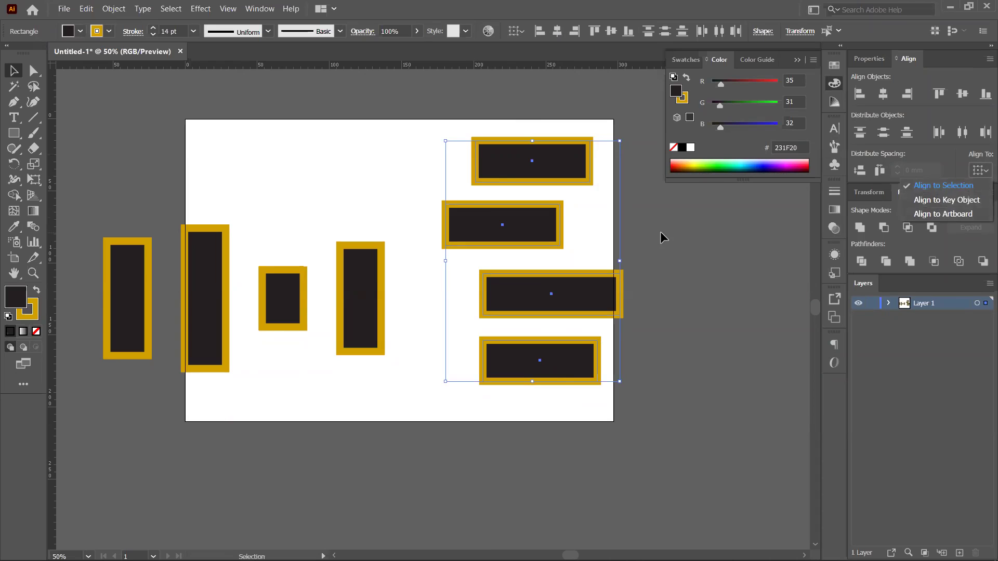
left_click(498, 170)
left_click(507, 171)
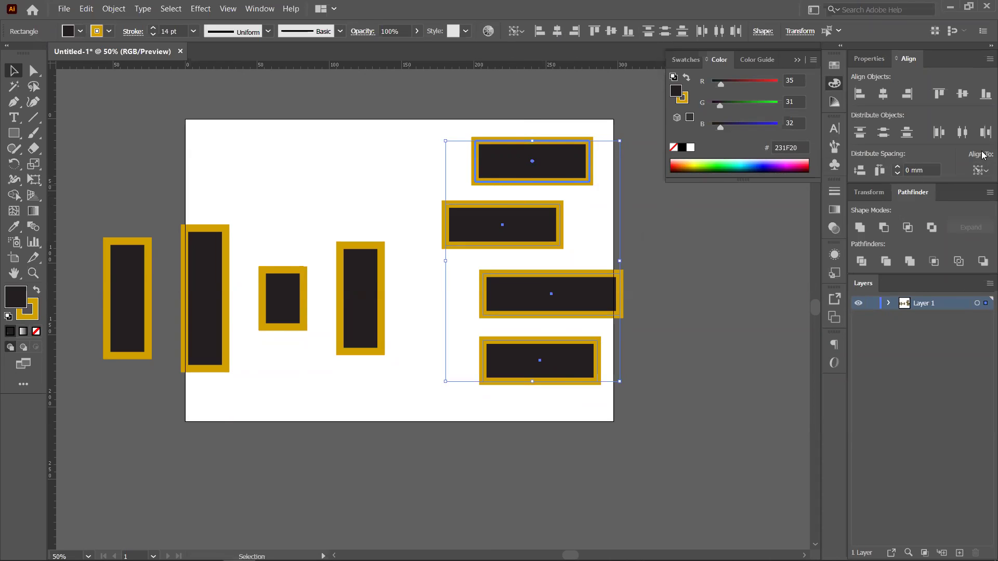
Set Align To to Artboard and align the four wide rectangles on the artboard's horizontal and vertical centres
left_click(982, 171)
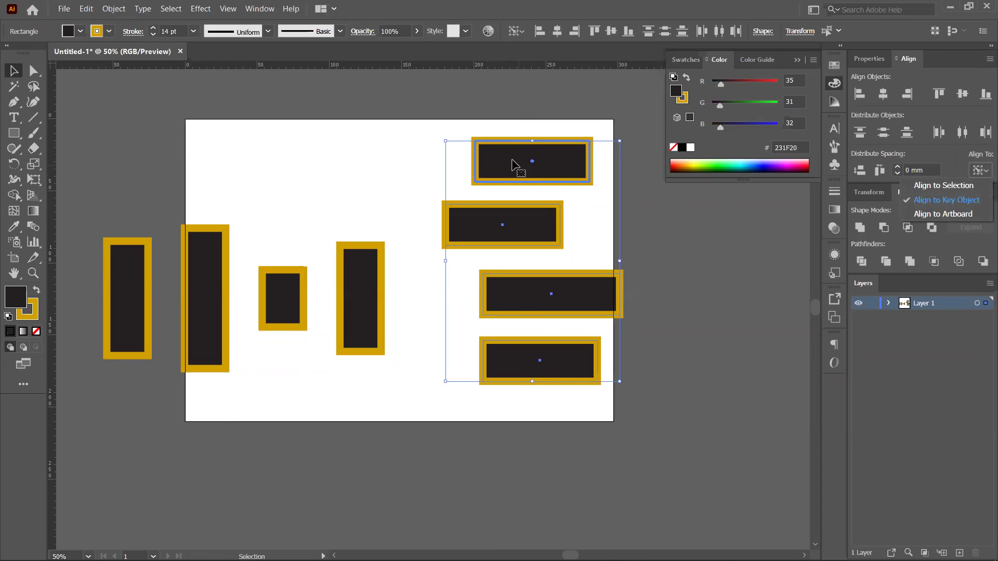
left_click(945, 213)
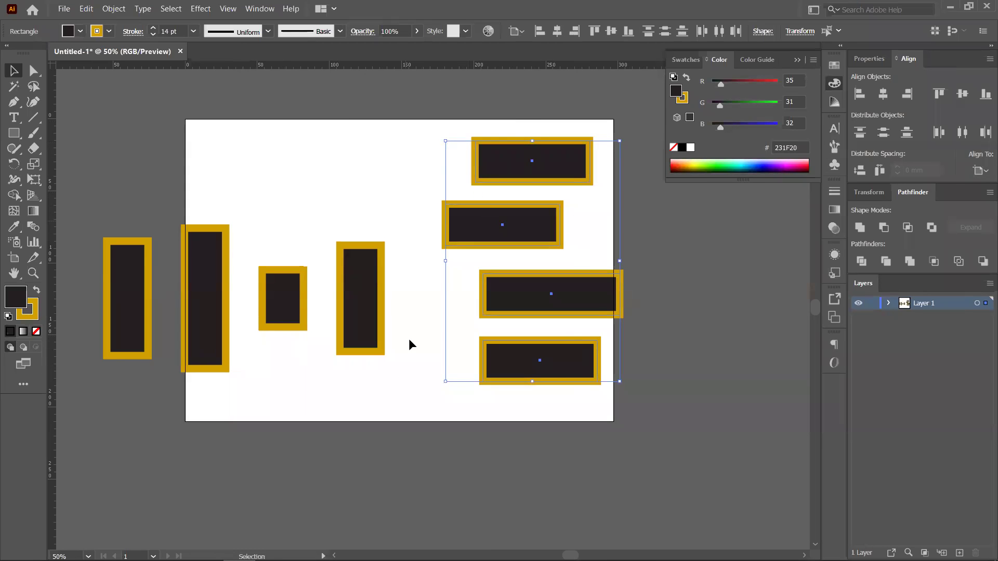
left_click(883, 94)
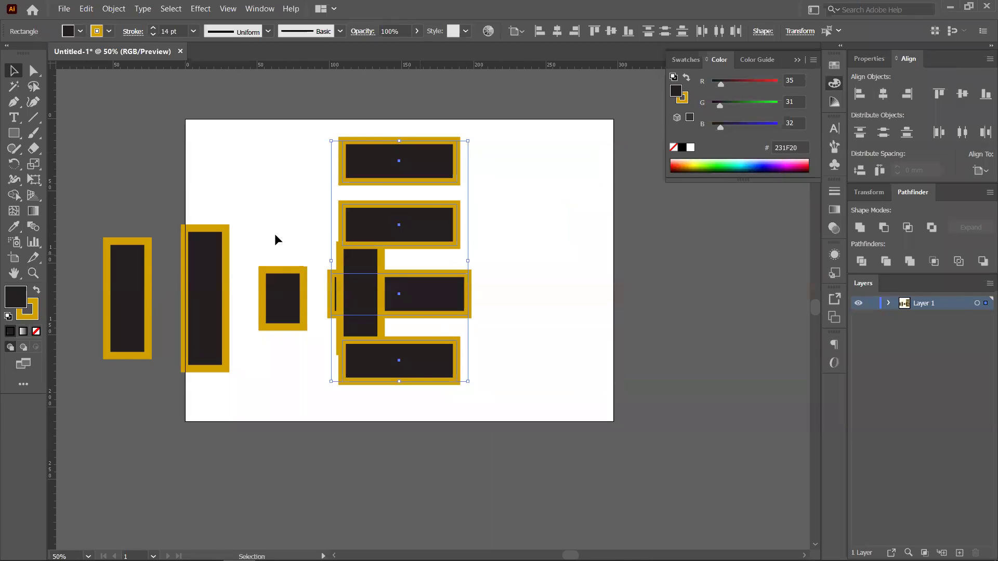
left_click(962, 94)
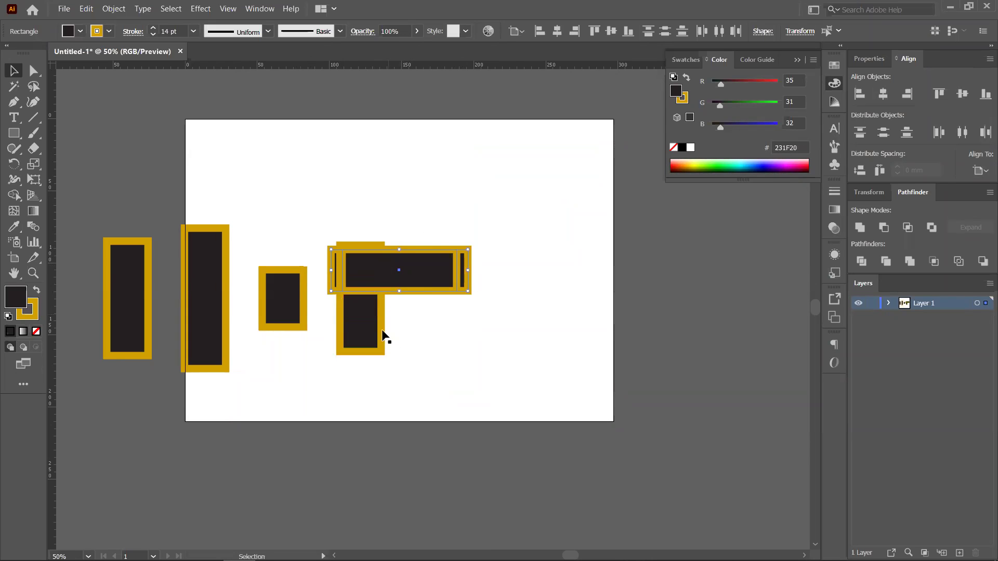
Move the four tall rectangles up together, clear of the centred stack, and deselect everything
left_click_drag(427, 327, 66, 335)
left_click_drag(134, 272, 163, 105)
left_click_drag(272, 286, 295, 130)
left_click(497, 389)
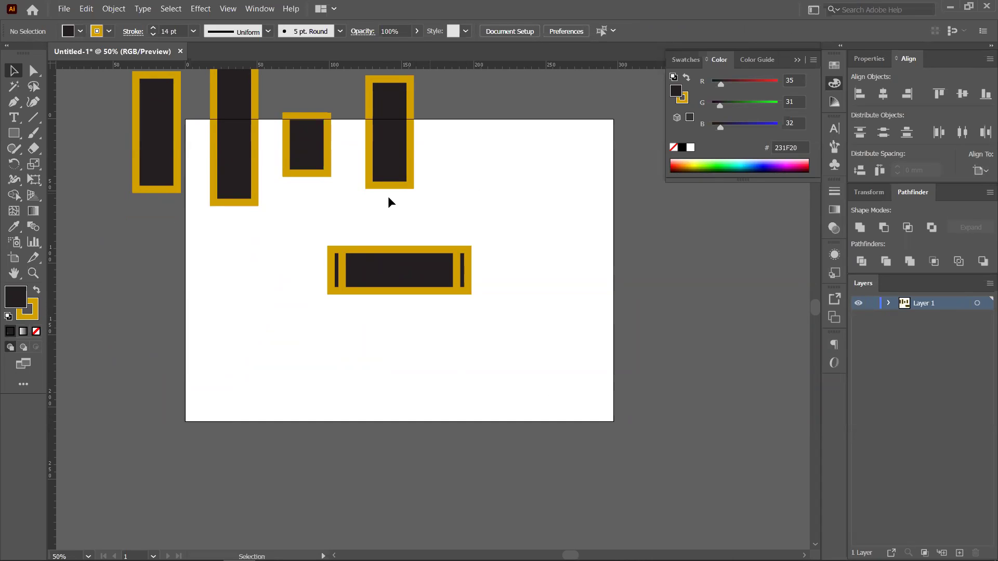
Pull the overlapping wide rectangles apart to separate places on the left and right of the artboard
left_click_drag(306, 212, 514, 314)
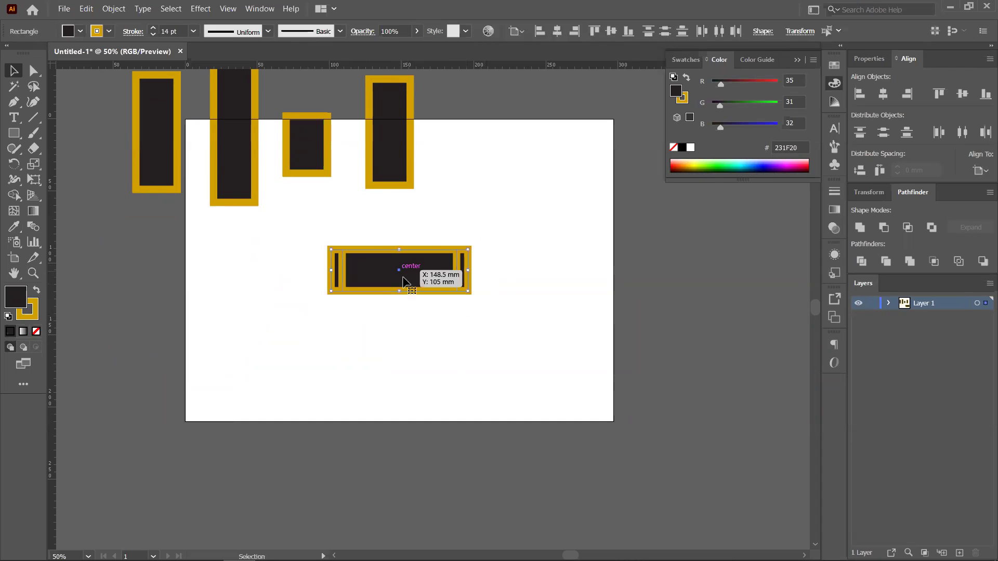
left_click_drag(419, 277, 518, 298)
left_click_drag(513, 179, 265, 331)
Try enlarging the lower-left wide rectangle, undo it, and move the rectangle slightly further left
left_click_drag(374, 359, 445, 396)
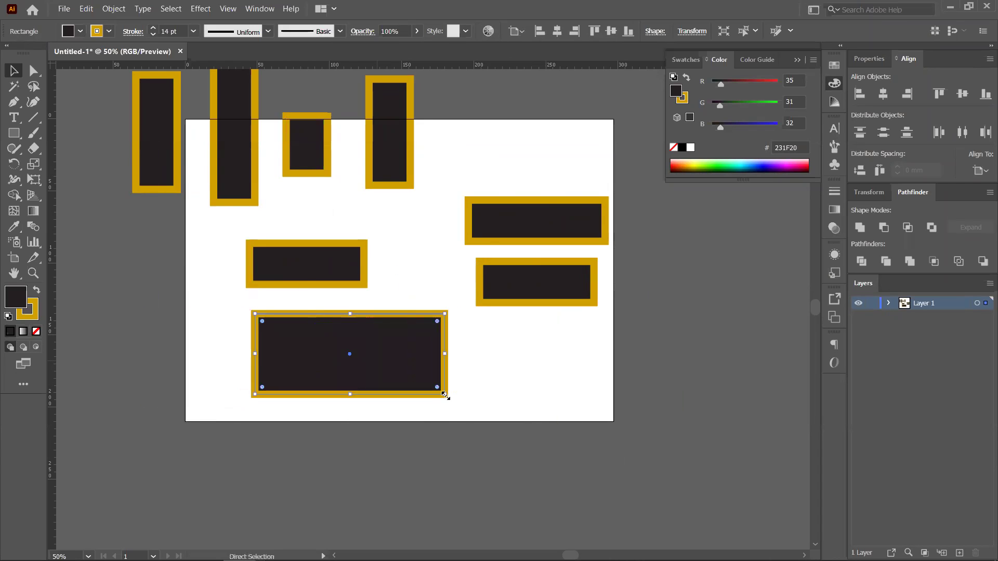
key("ctrl+z")
left_click(455, 329)
left_click_drag(337, 341, 305, 333)
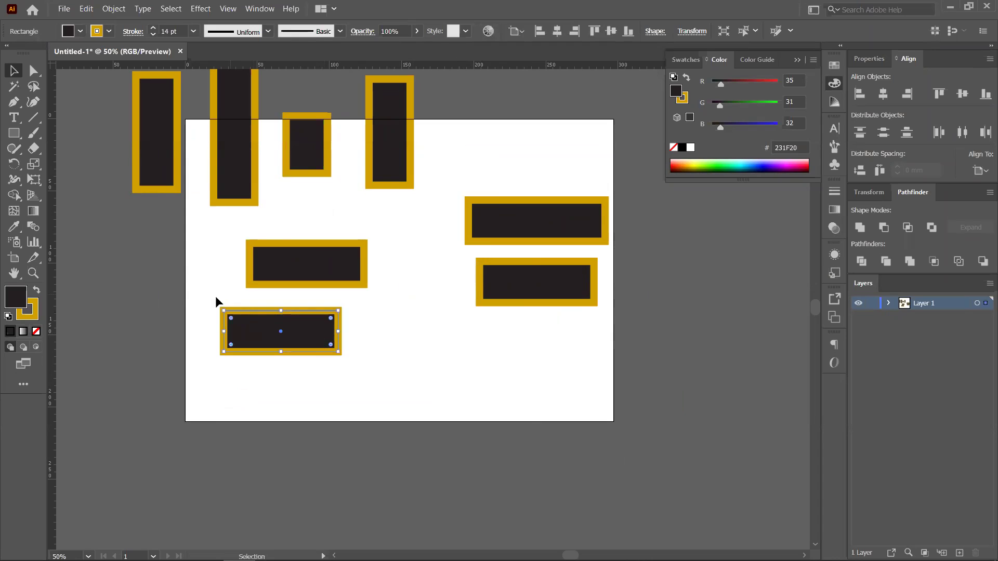
Try adjusting the upper-left wide rectangle, undo it, and move the rectangle flush against the one below it
left_click(127, 232)
left_click(289, 263)
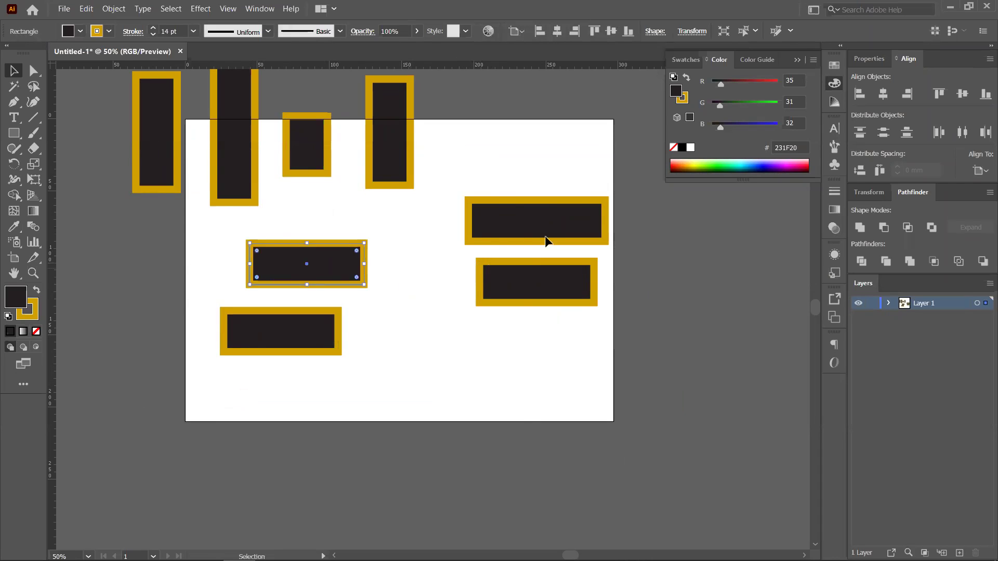
left_click_drag(364, 285, 375, 304)
key("ctrl+z")
left_click(32, 181)
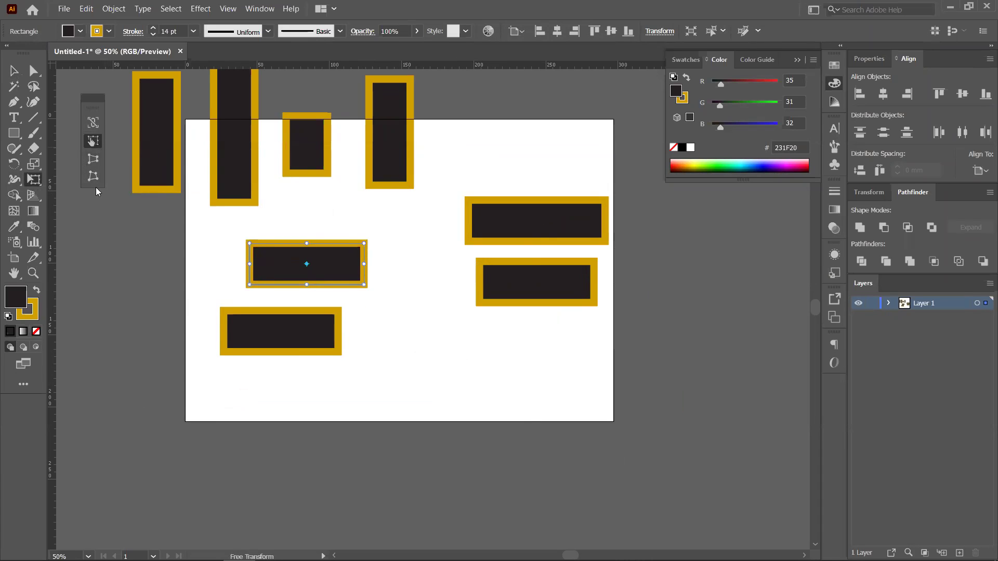
left_click(14, 72)
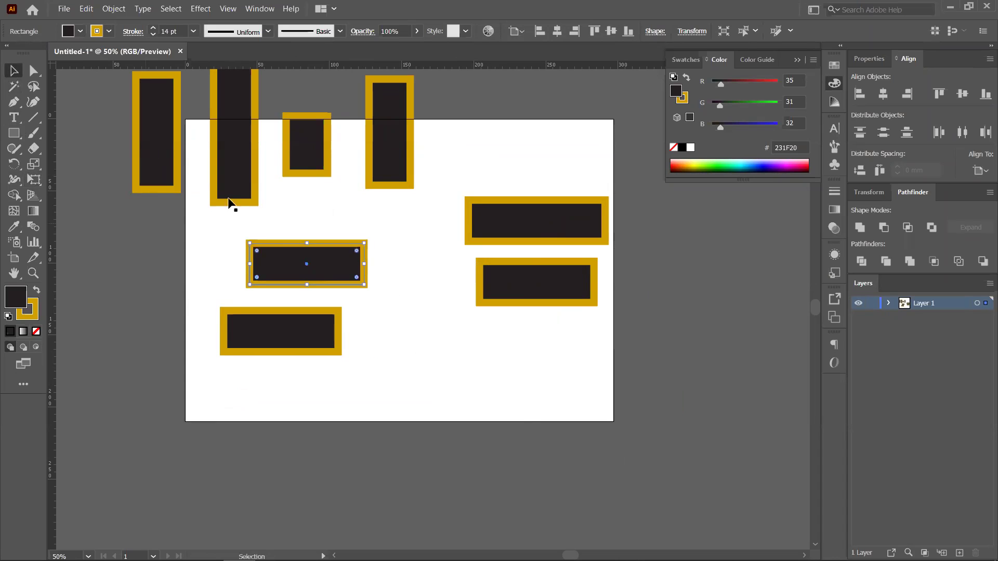
left_click_drag(363, 282, 336, 304)
left_click(410, 333)
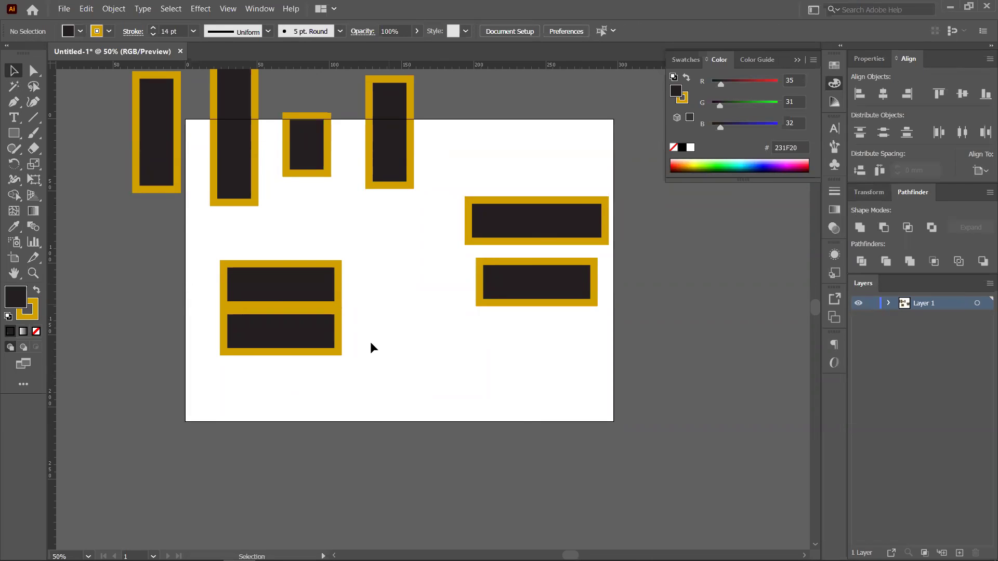
Move the lower-left wide rectangle down and delete the wide rectangles from the artboard
left_click_drag(278, 350, 268, 386)
left_click_drag(271, 288, 255, 286)
left_click_drag(270, 233, 671, 341)
key("Delete")
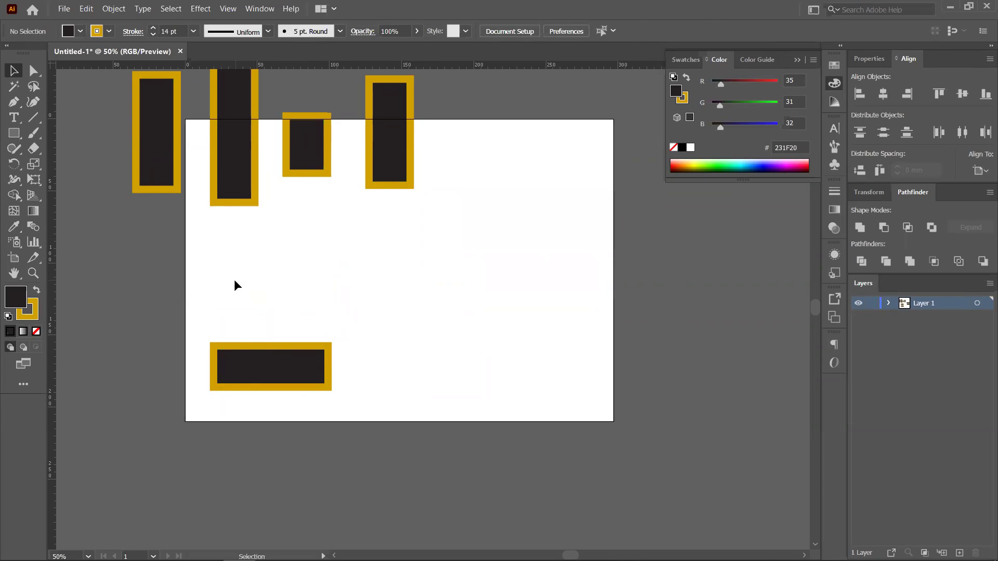
Move the four upright rectangles onto the artboard, three towards the left side and one near the right edge
left_click_drag(232, 157, 253, 290)
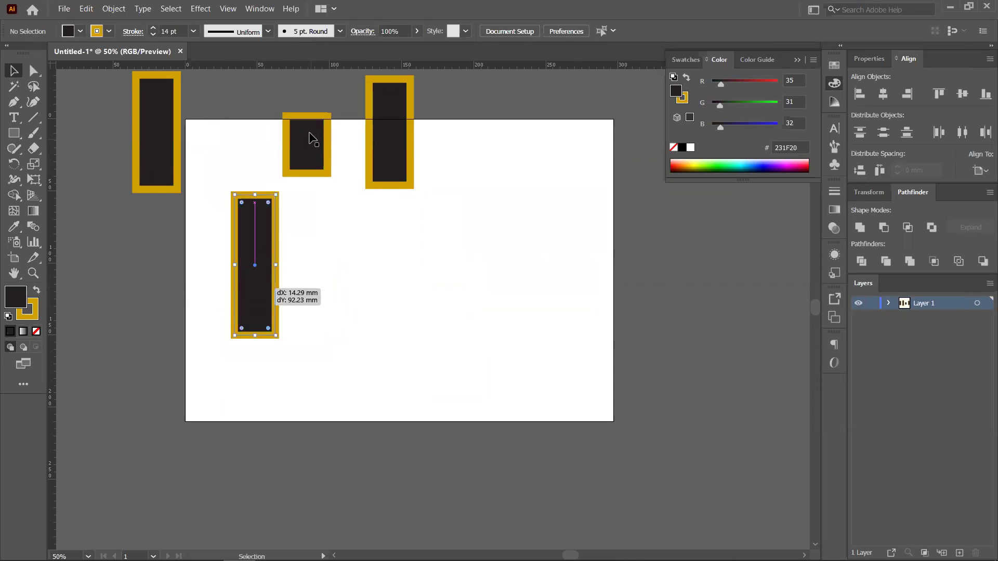
left_click_drag(320, 139, 338, 258)
left_click_drag(385, 162, 589, 311)
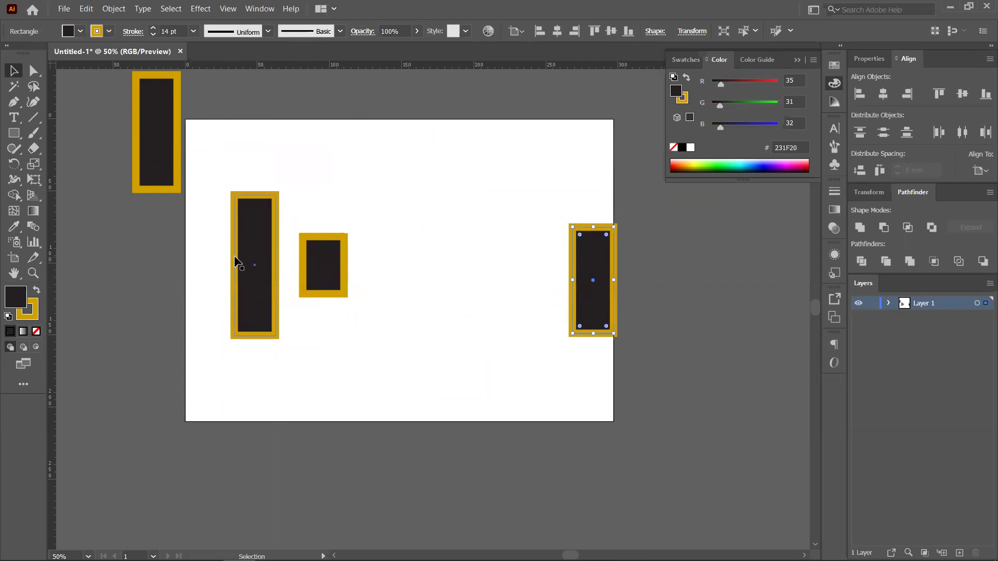
left_click_drag(167, 156, 210, 289)
left_click_drag(592, 282, 574, 284)
left_click_drag(205, 263, 203, 273)
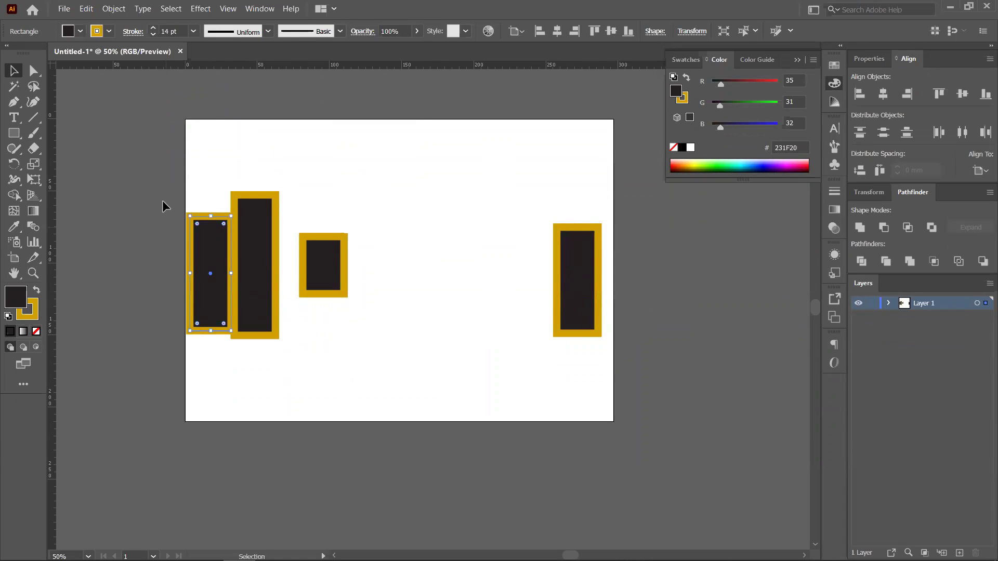
Duplicate upright rectangles into the gap before the rightmost one, making the last copy taller than the small original
left_click_drag(522, 276, 603, 324)
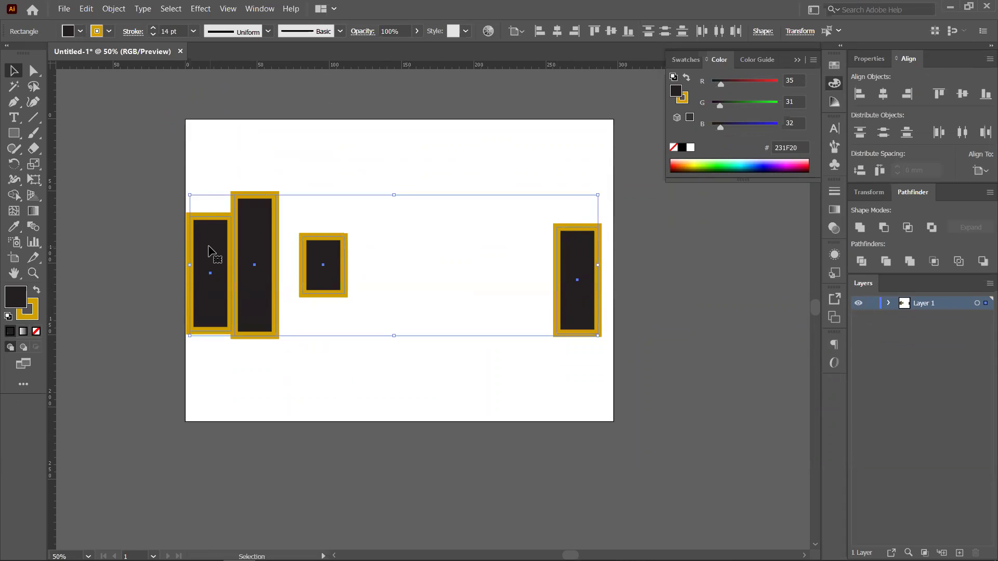
left_click(431, 278)
left_click_drag(265, 278, 492, 257)
left_click_drag(483, 223, 483, 209)
Distribute all seven rectangles by their horizontal centres across the artboard
left_click_drag(205, 167, 601, 322)
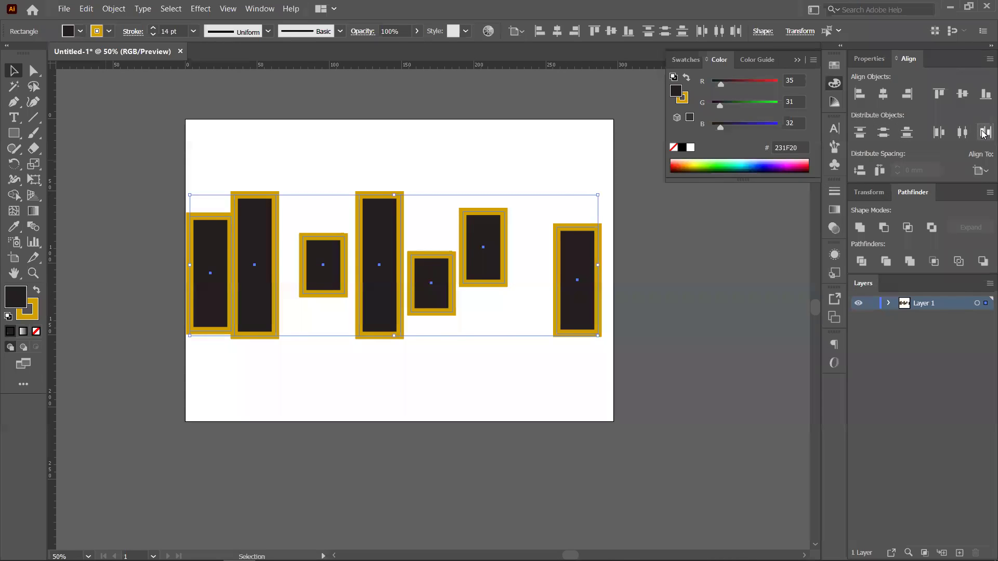
left_click(962, 132)
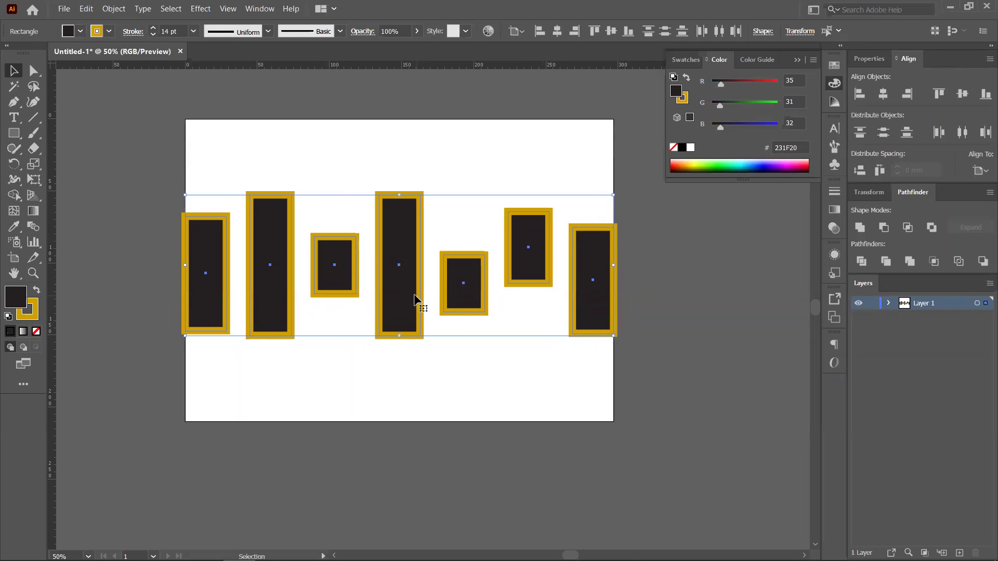
Set Align To to Selection and move the rightmost rectangle well beyond the artboard's right edge
left_click(981, 171)
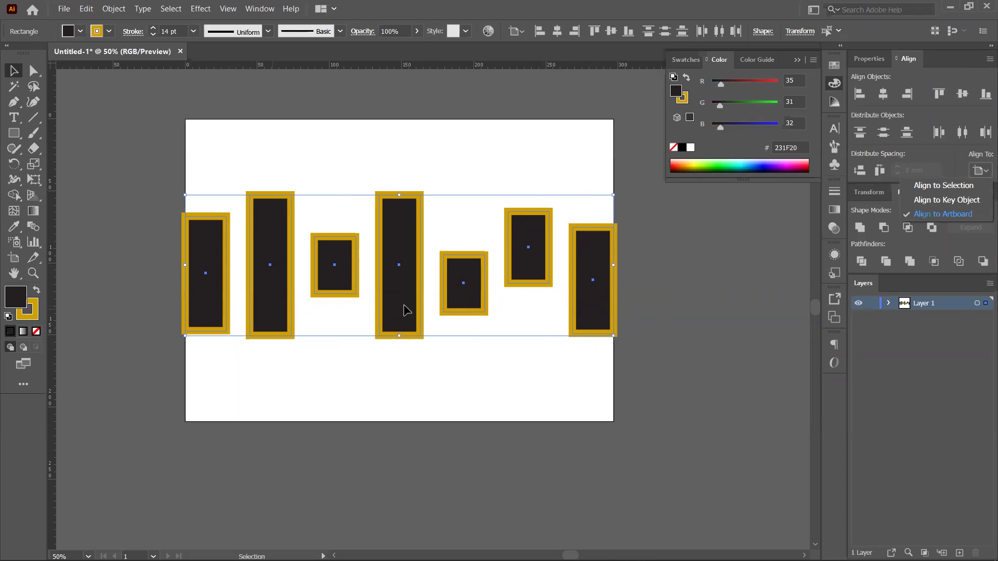
left_click(947, 186)
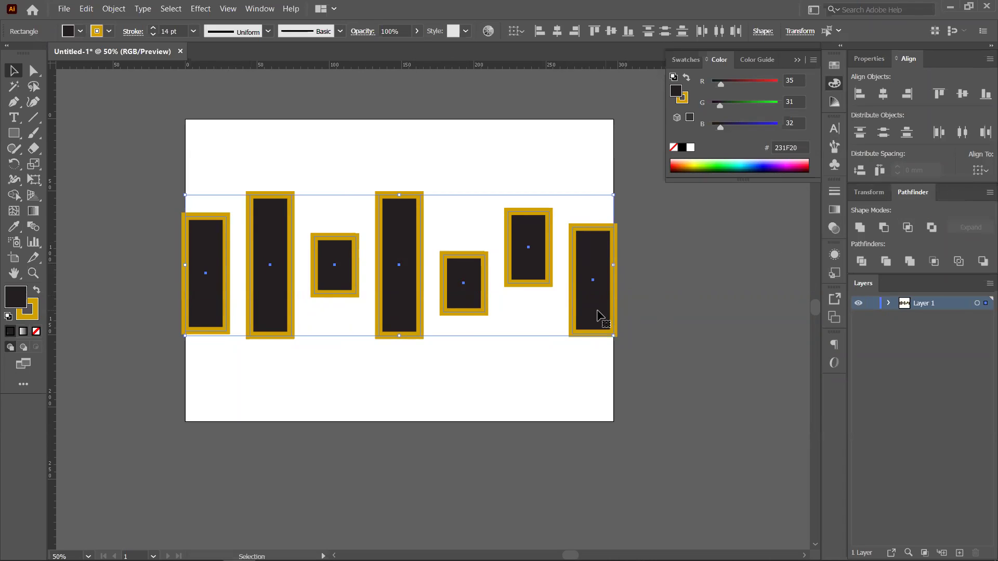
left_click(679, 304)
left_click_drag(593, 278, 784, 274)
Distribute all seven rectangles by horizontal centres and align their vertical centres relative to the selection
left_click_drag(204, 170, 780, 289)
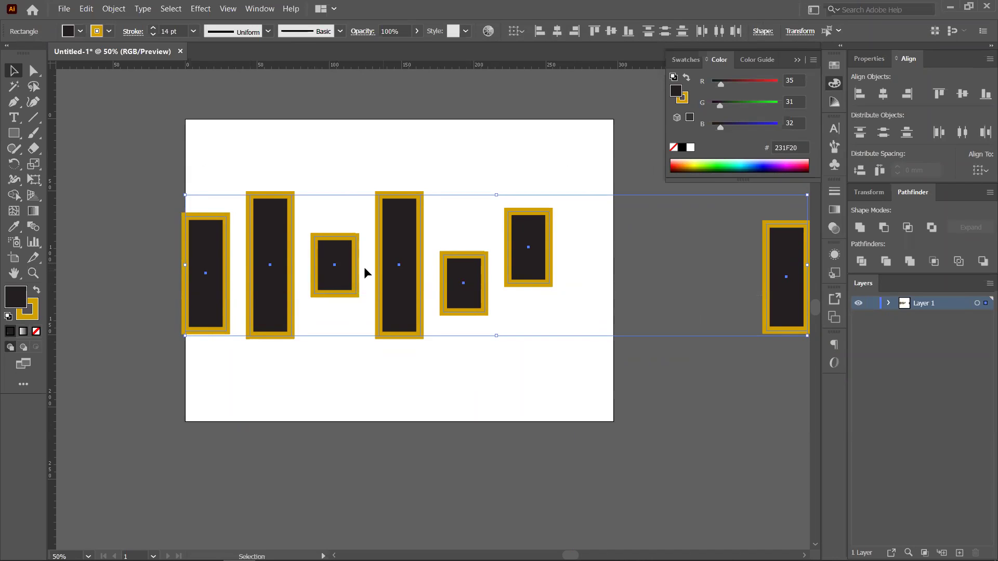
left_click(962, 133)
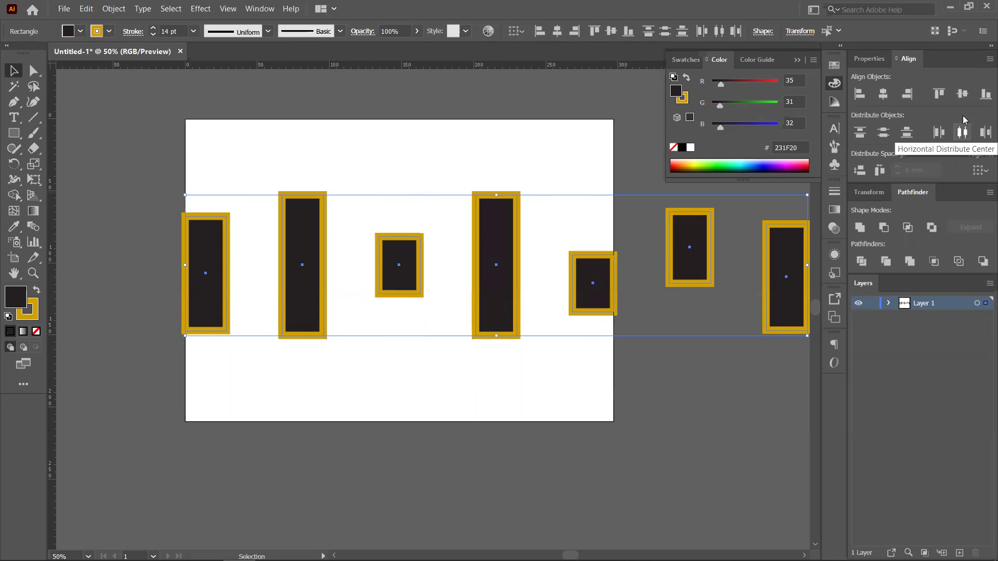
left_click(965, 97)
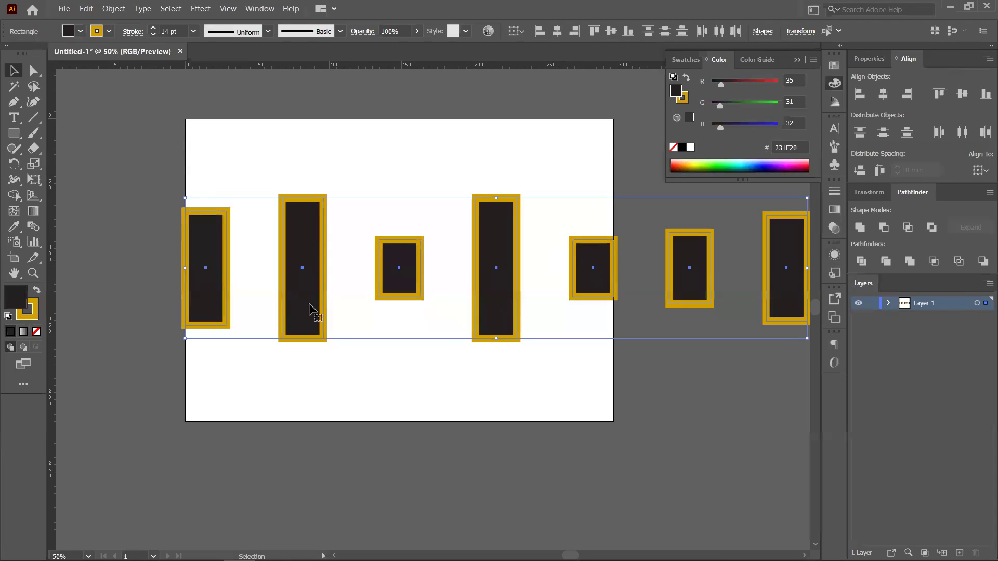
Delete all seven rectangles
scroll(347, 299, "down", 1)
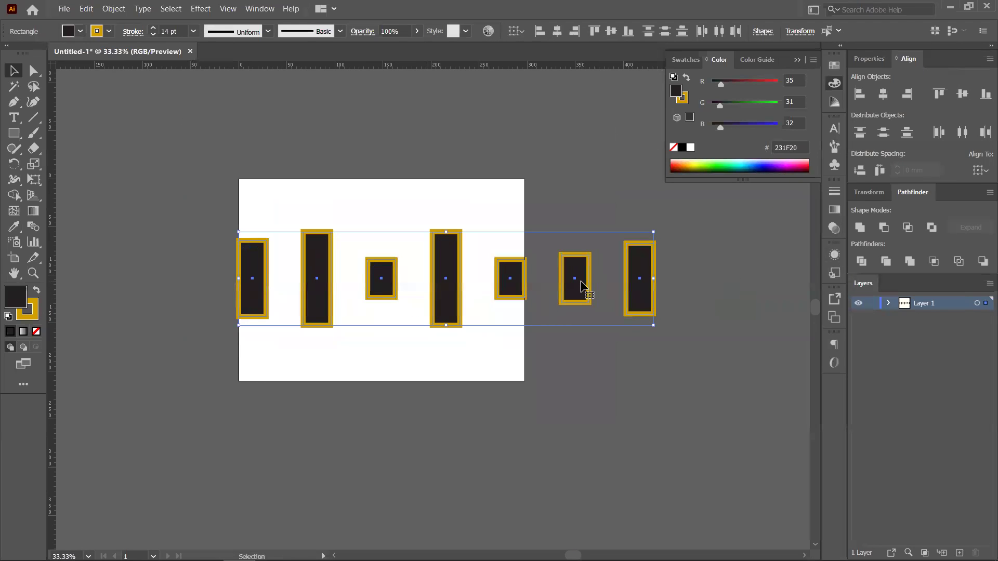
key("Delete")
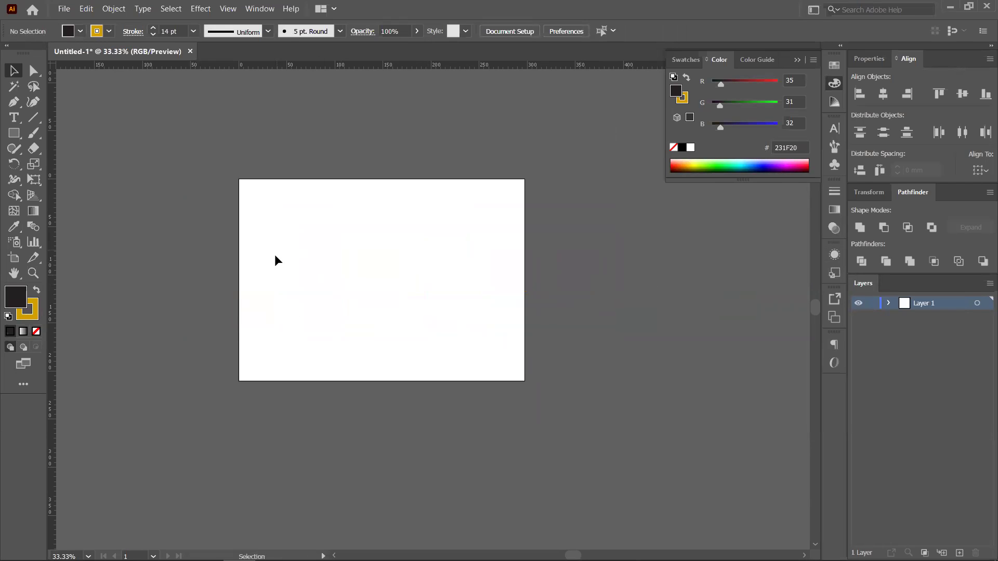
Draw a large circle with the Ellipse tool and position it just left of the artboard's centre
scroll(238, 265, "up", 2)
scroll(238, 265, "down", 1)
left_click_drag(457, 279, 350, 286)
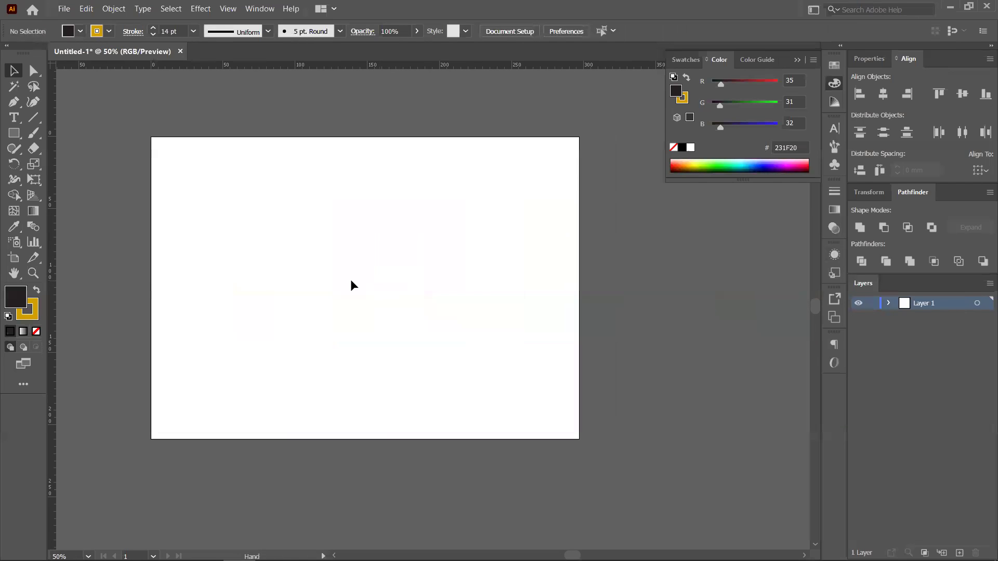
scroll(226, 281, "up", 1)
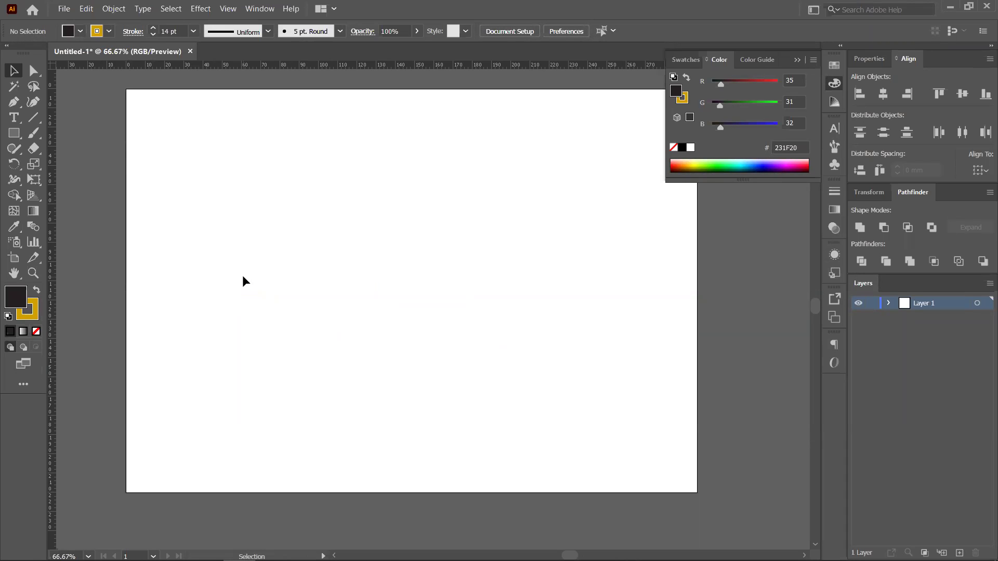
left_click_drag(14, 133, 56, 166)
mouse_move(285, 215)
left_mouse_down()
mouse_move(504, 405)
mouse_move(528, 466)
mouse_move(416, 360)
mouse_move(434, 364)
left_mouse_up()
left_click_drag(283, 261, 342, 293)
key("ctrl+z")
left_click(13, 71)
left_click_drag(338, 187, 431, 238)
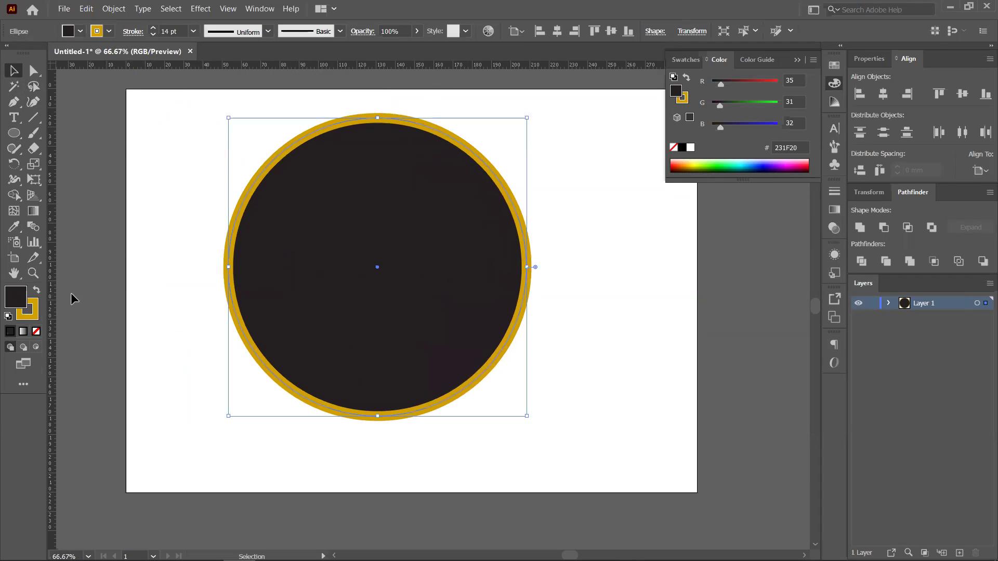
Swap the circle's fill and stroke colours and set its fill to none
left_click(36, 290)
left_click(35, 331)
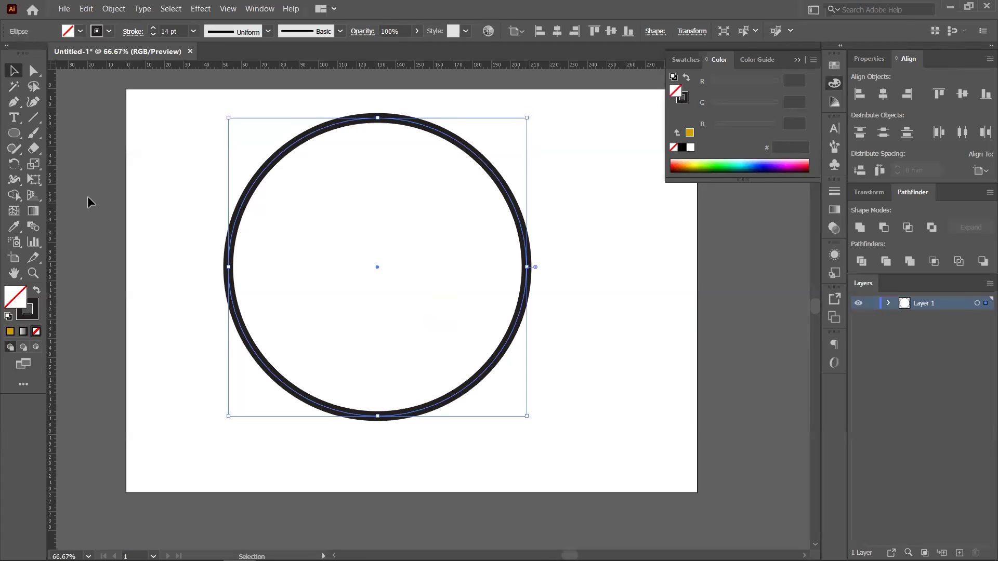
Scale a smaller copy of the circle around a reference point set inside its upper-right area
left_click(34, 168)
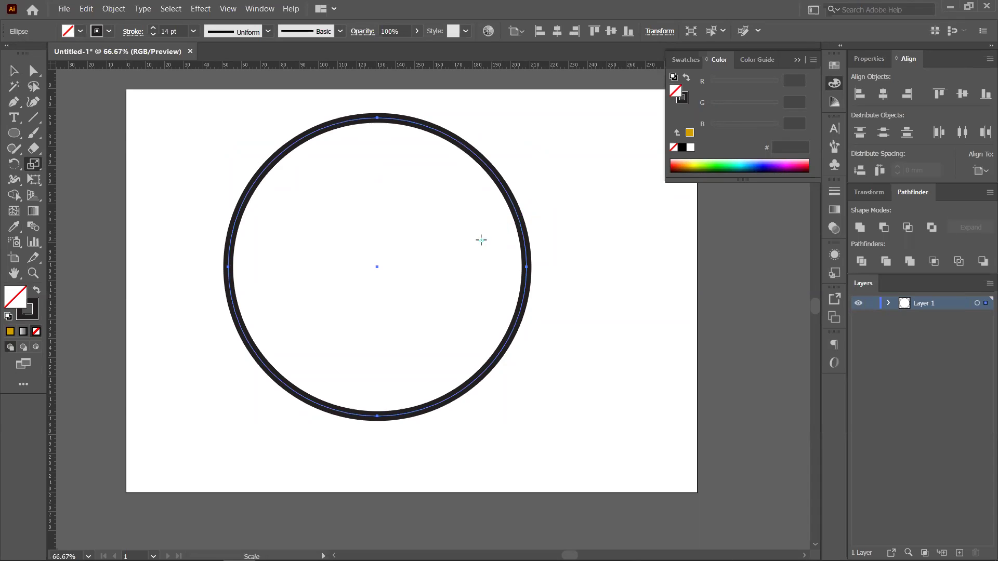
left_click(481, 240, "alt")
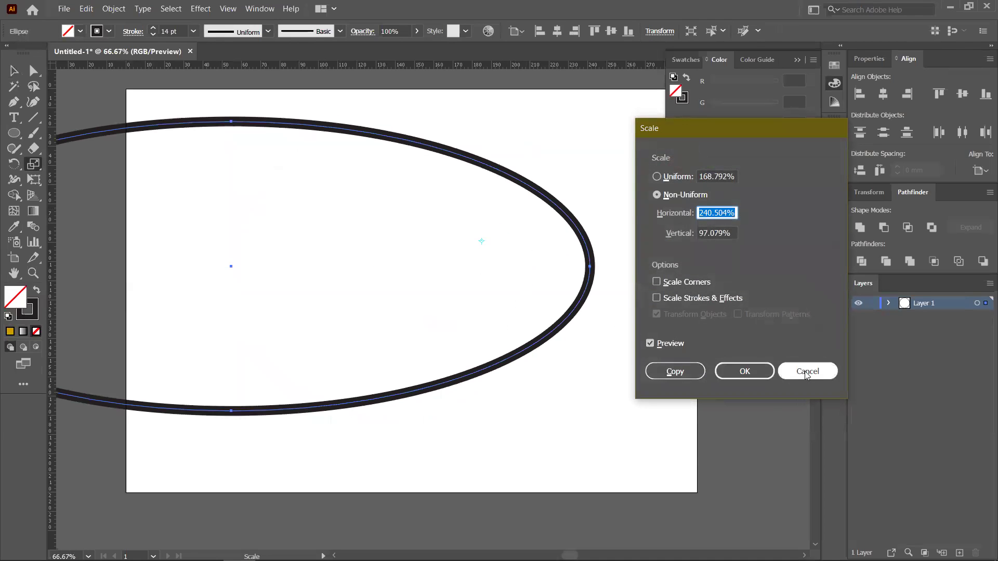
left_click(807, 371)
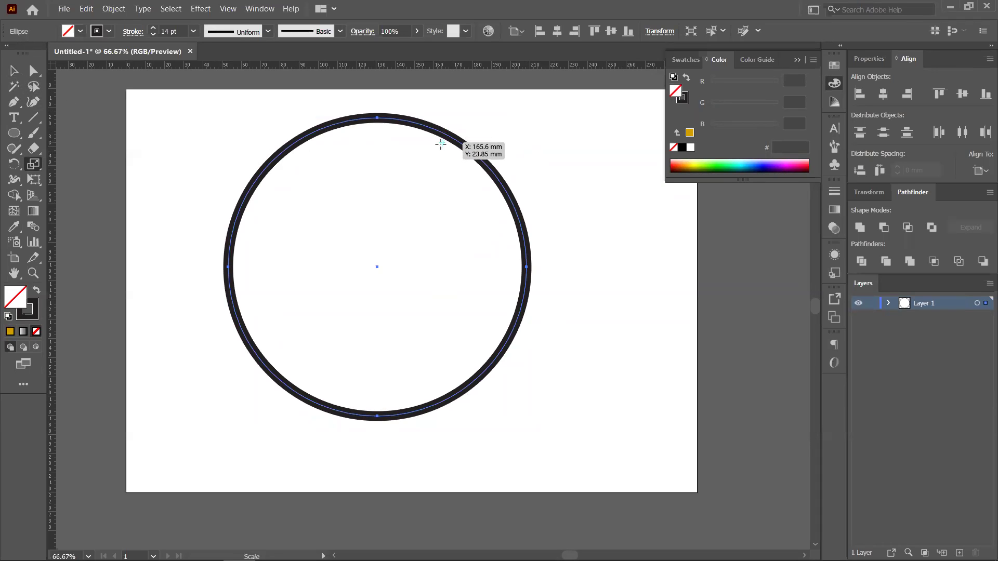
left_click(421, 197, "alt")
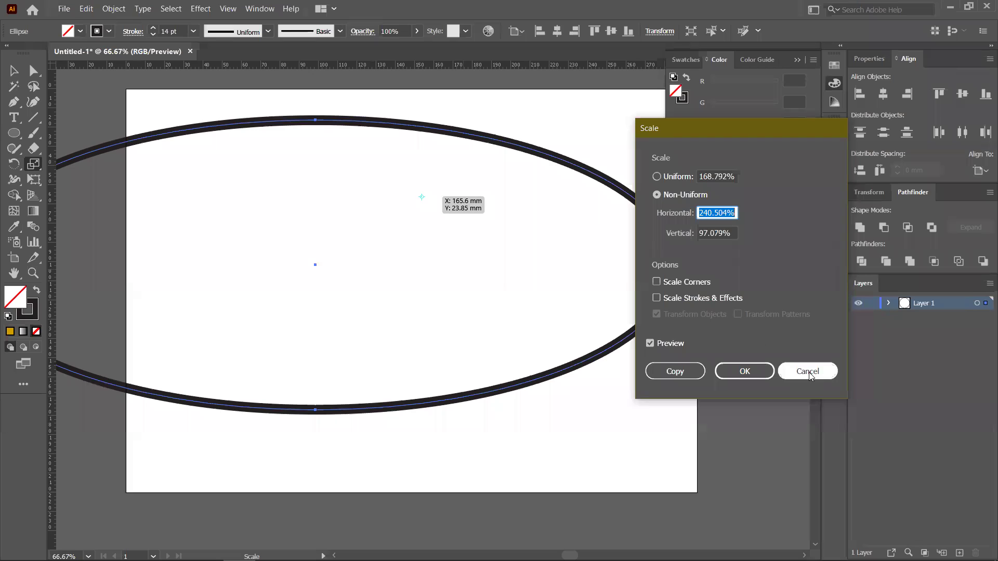
left_click(807, 371)
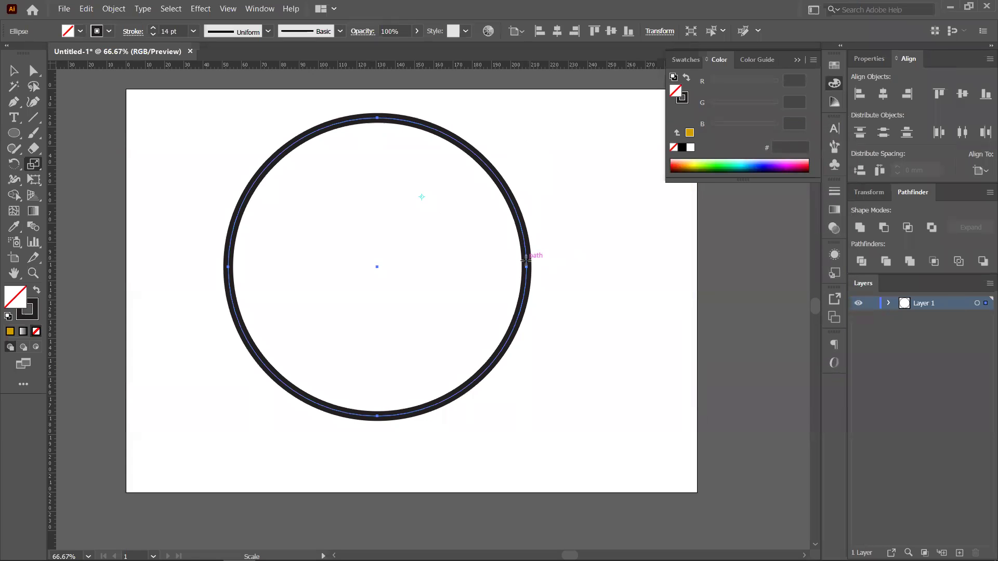
left_click_drag(529, 262, 500, 251)
key("v")
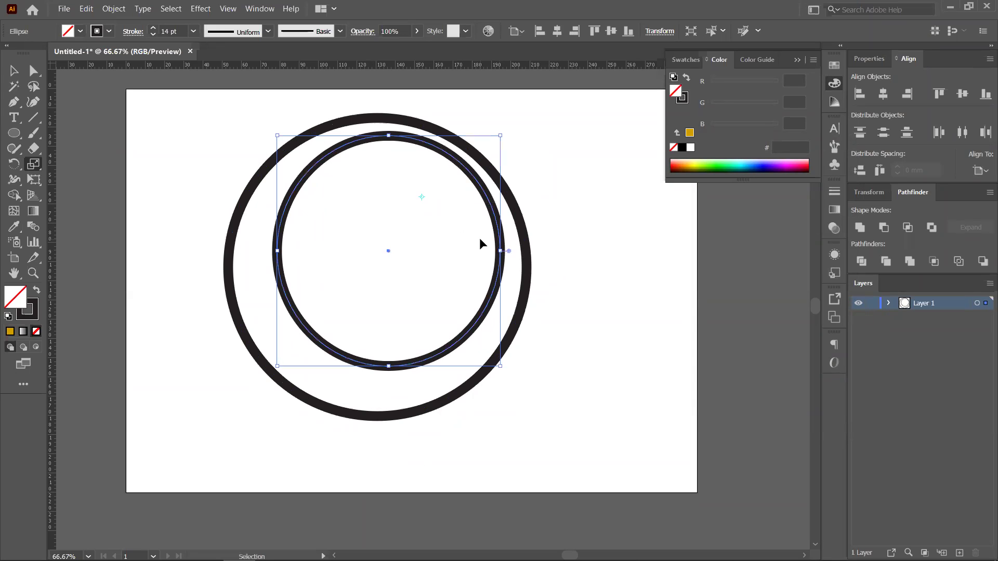
Repeat the scaled copy until the circles shrink to a tiny one at the reference point, and deselect it
key("ctrl+d")
key("ctrl+d")
key("ctrl+d")
key("ctrl+d")
key("ctrl+d")
key("ctrl+d")
key("ctrl+d")
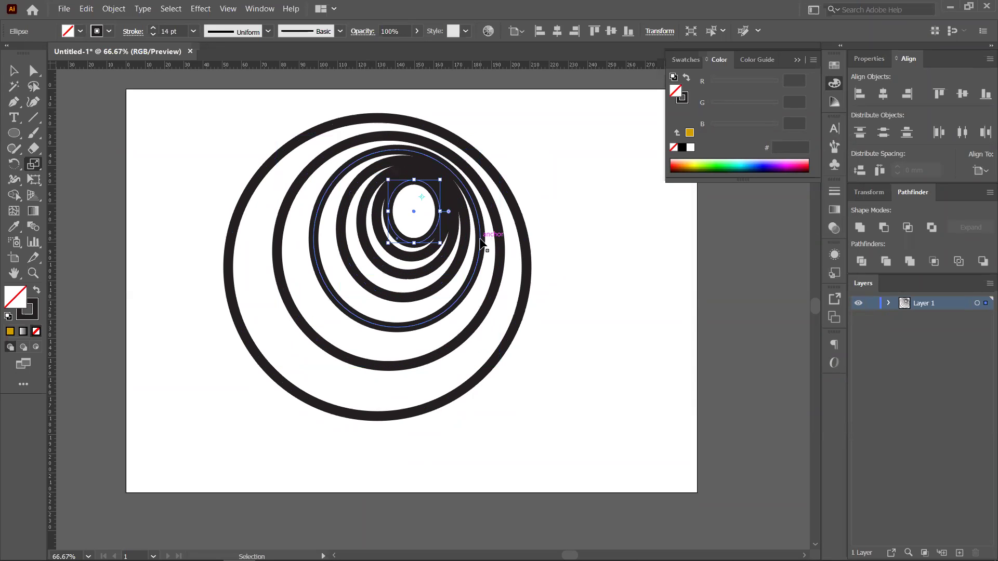
key("ctrl+d")
key("ctrl+d")
key("ctrl+d")
key("ctrl+d")
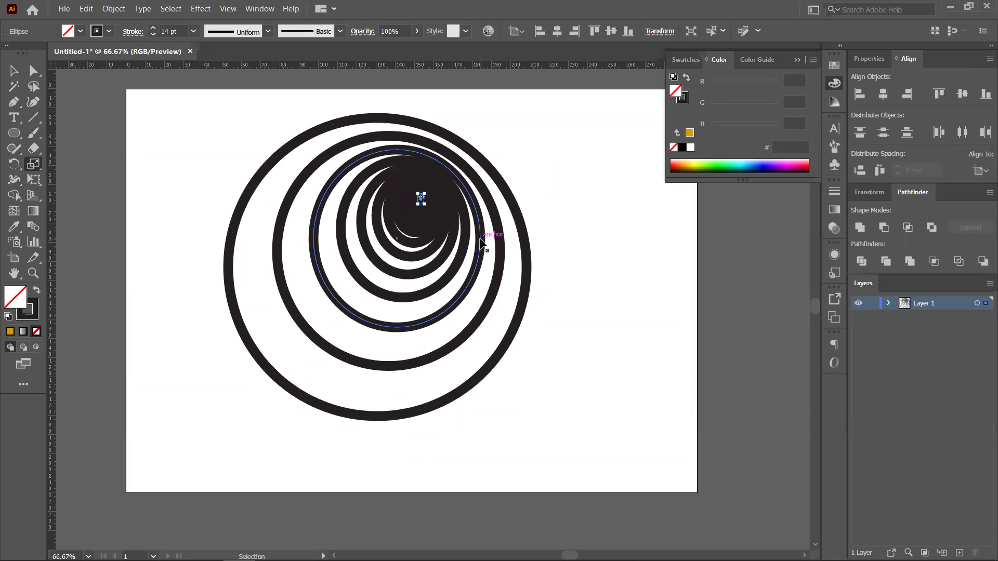
key("v")
left_click(509, 380)
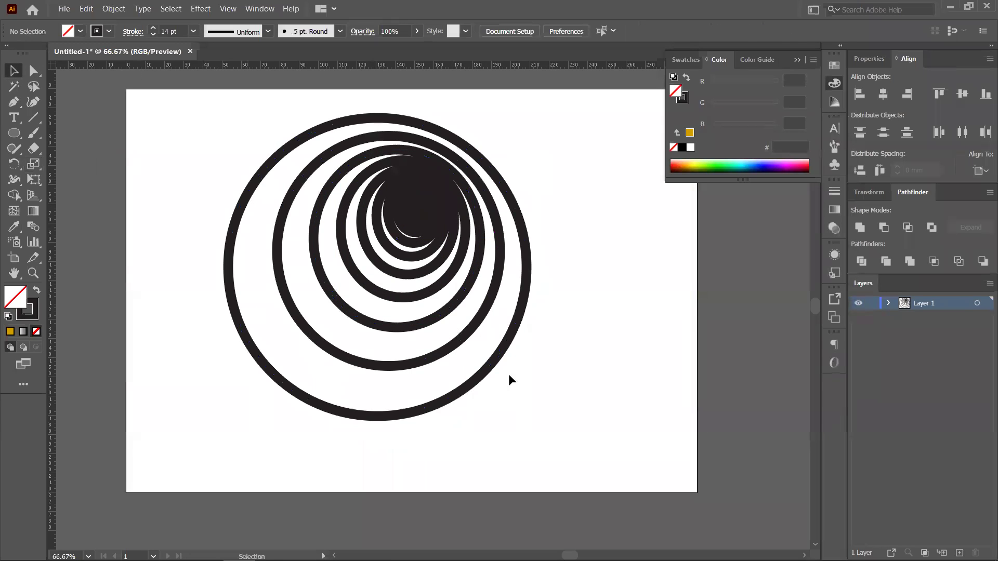
Undo all the scaled circle copies, leaving only the large unfilled circle
key("ctrl+z")
key("ctrl+z")
key("ctrl+z")
key("ctrl+z")
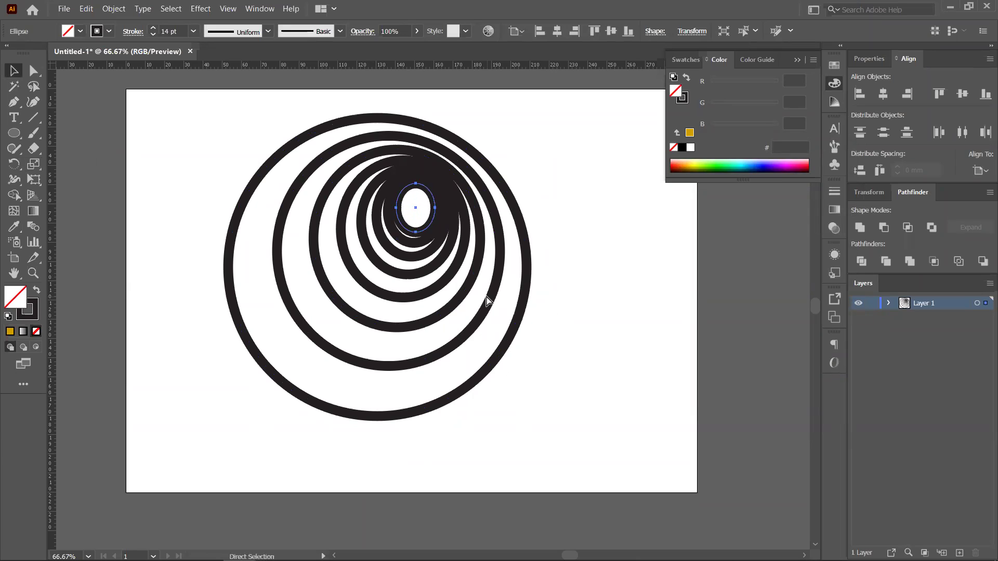
key("ctrl+z")
key("ctrl+z")
key("ctrl+z")
key("ctrl+z")
key("ctrl+z")
key("ctrl+z")
key("ctrl+z")
key("ctrl+z")
key("ctrl+z")
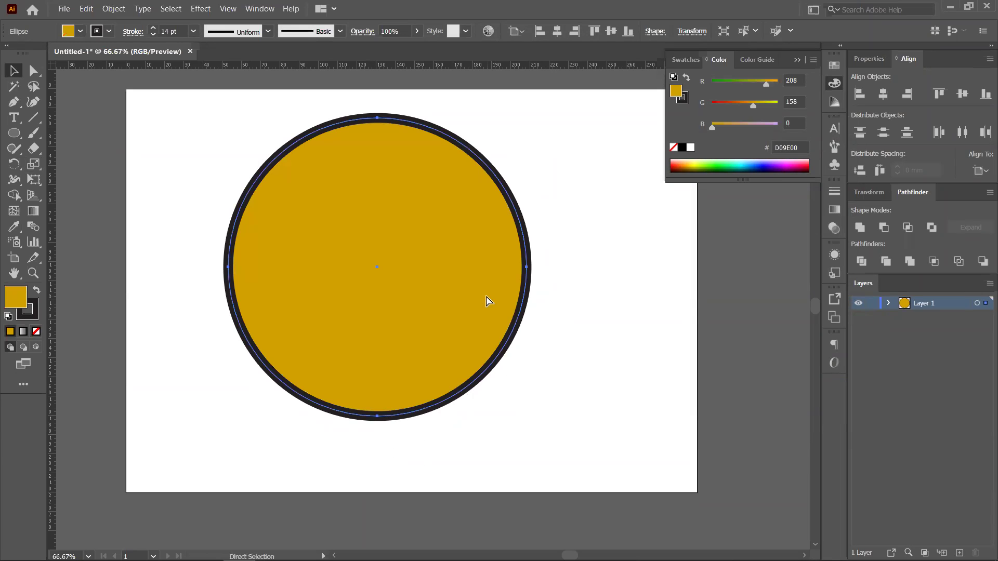
key("ctrl+z")
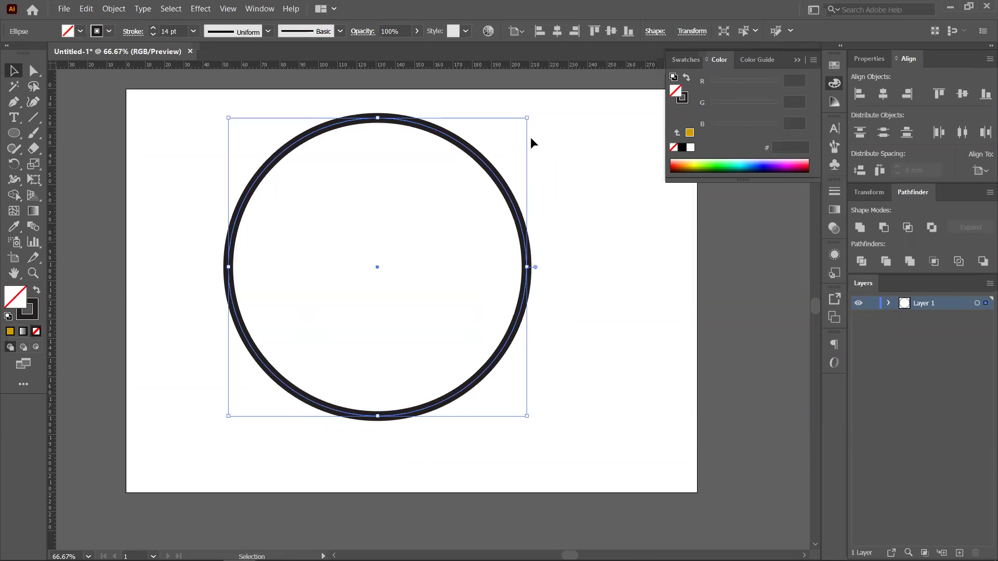
Shrink the circle around its centre to under a fifth of its size and set its stroke to 3 pt
left_click_drag(526, 119, 452, 239)
left_click(153, 35)
left_click(153, 34)
left_click(153, 35)
left_click(153, 34)
left_click(153, 35)
left_click(153, 34)
left_click(347, 285)
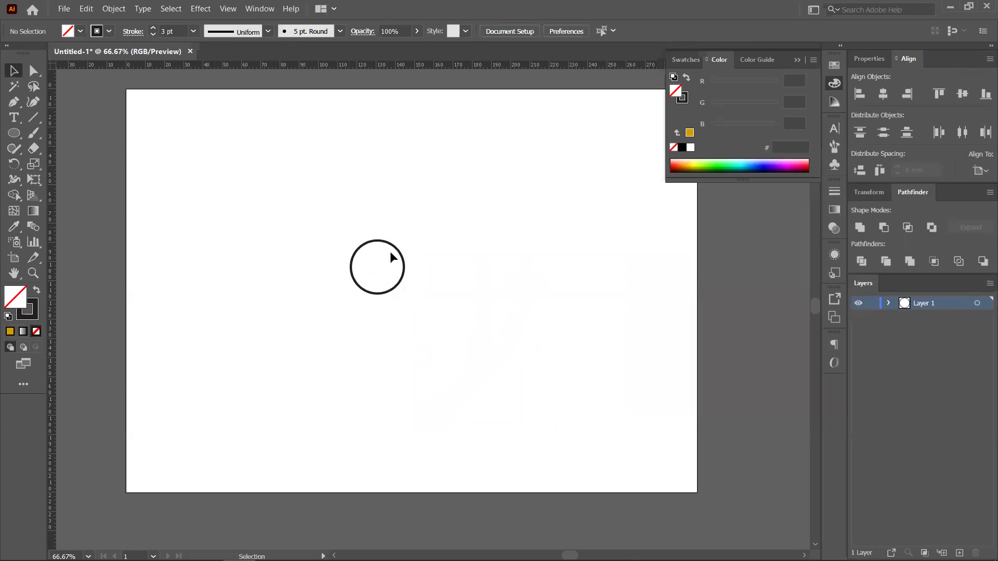
Scale a larger, wider copy of the small circle around a reference point just above it
left_click_drag(345, 234, 419, 360)
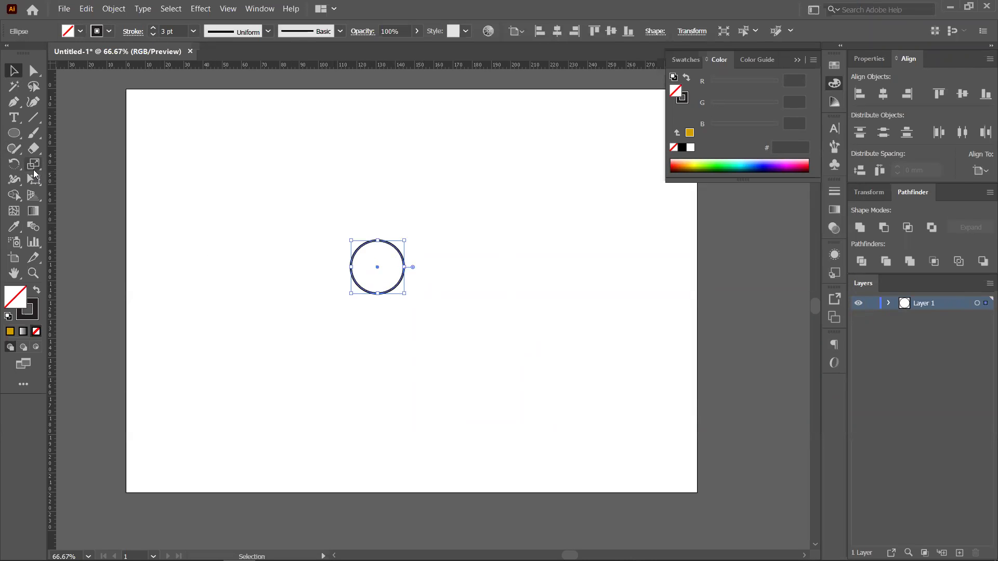
left_click(33, 165)
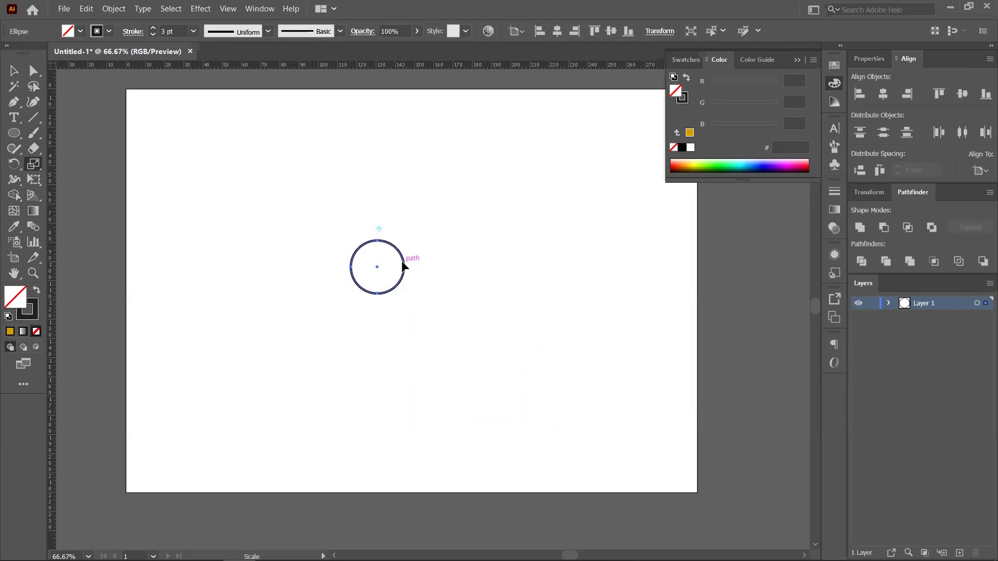
left_click_drag(402, 265, 424, 279)
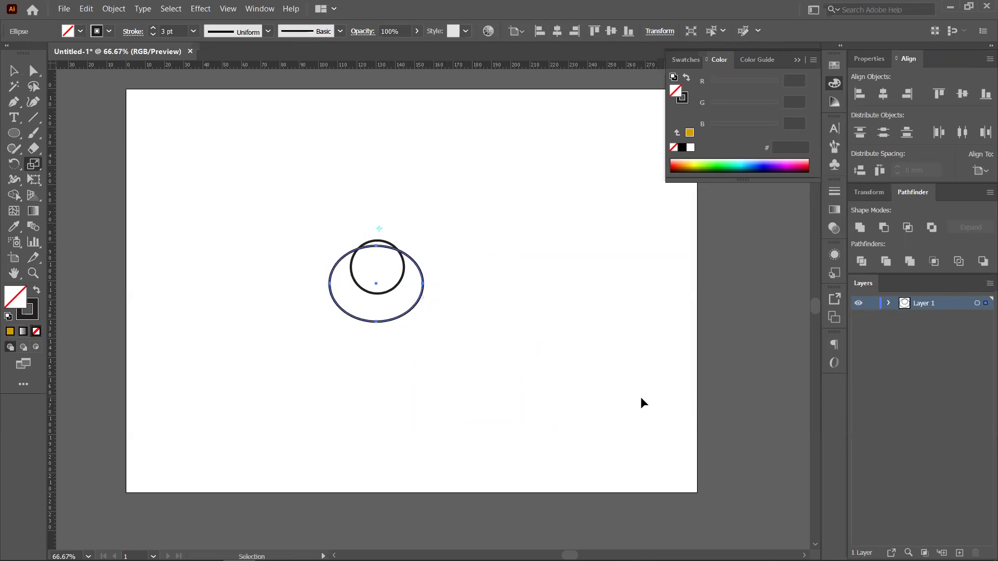
Repeat the enlarging copy four times so the ellipses spread downward beyond the artboard
key("ctrl+d")
key("ctrl+d")
key("ctrl+d")
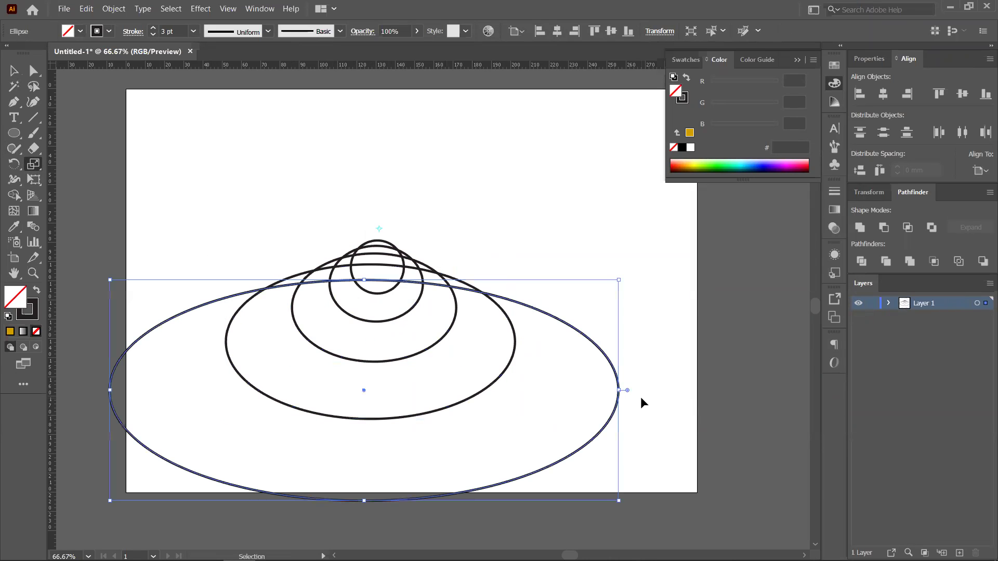
key("ctrl+d")
key("s")
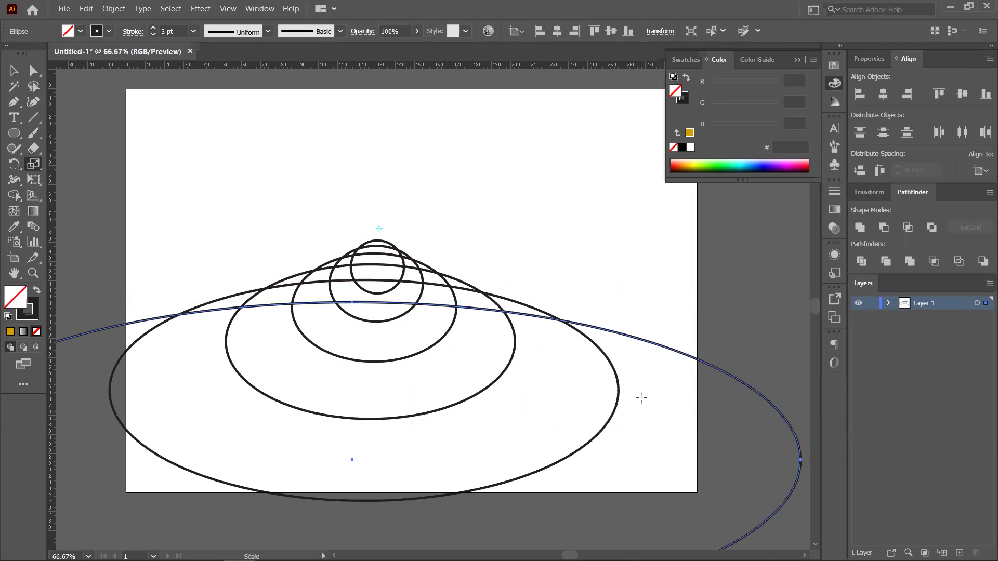
key("v")
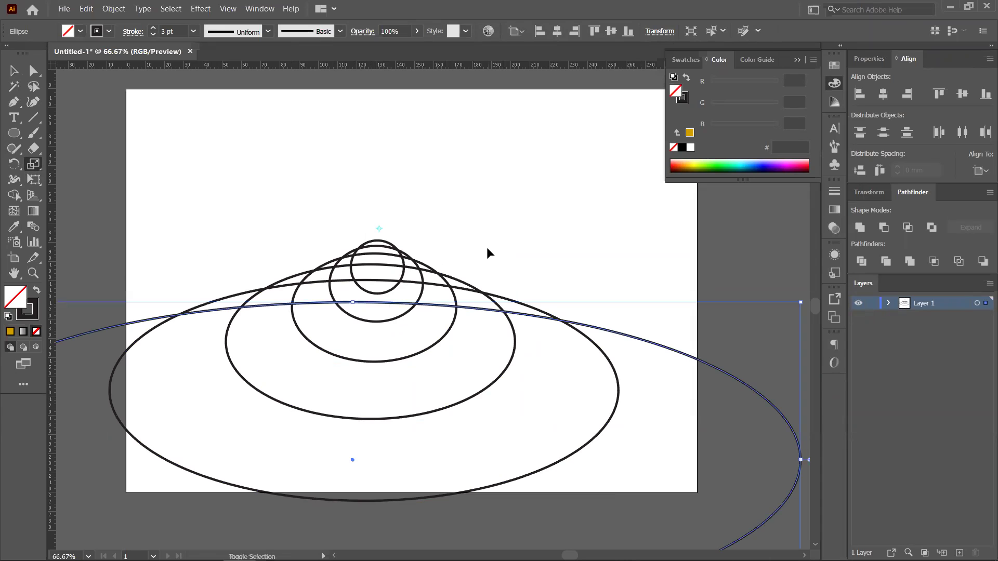
Undo the enlarged ellipse copies and the last stroke weight reduction on the small circle
key("ctrl+z")
key("ctrl+z")
key("ctrl+z")
key("ctrl+z")
key("ctrl+z")
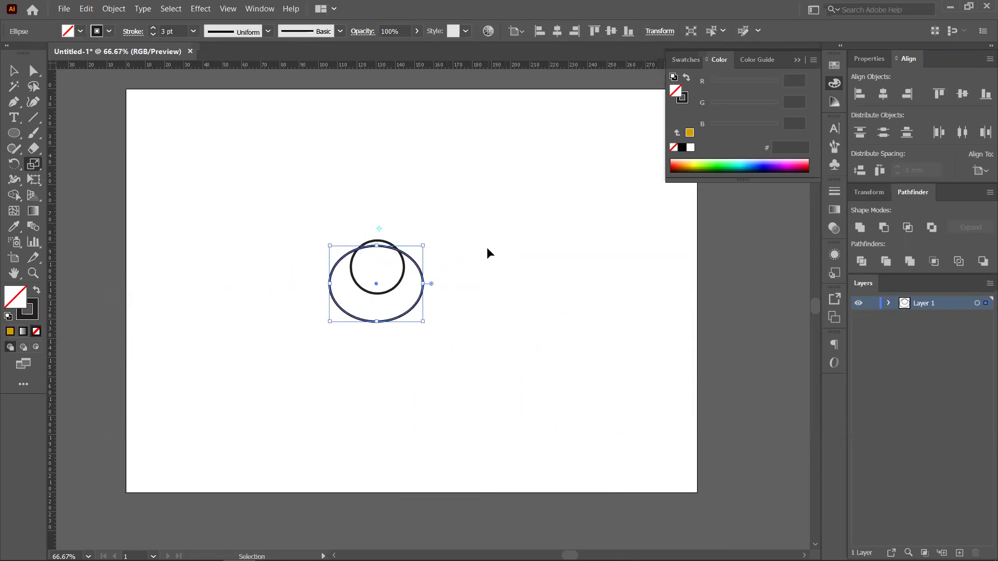
key("s")
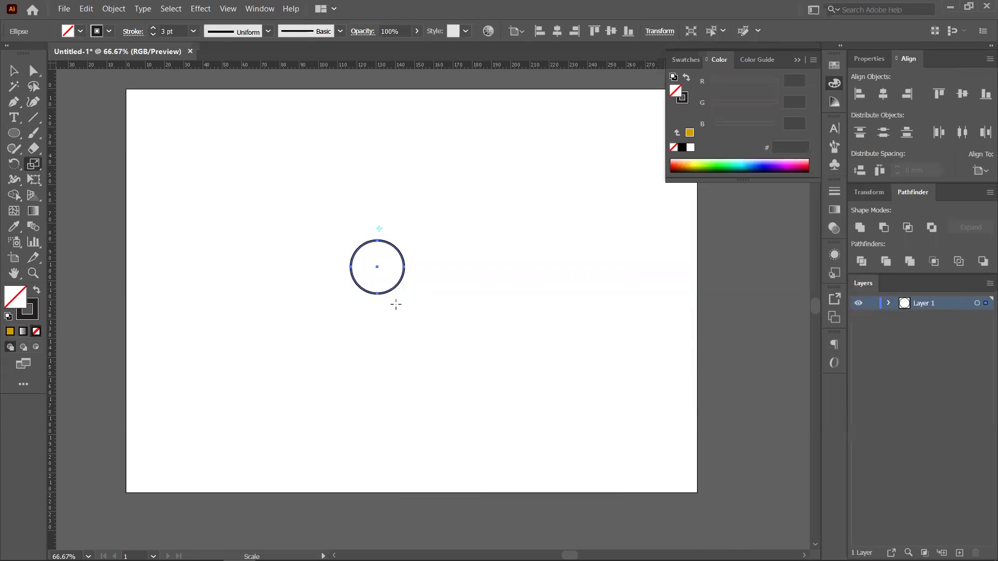
key("ctrl+z")
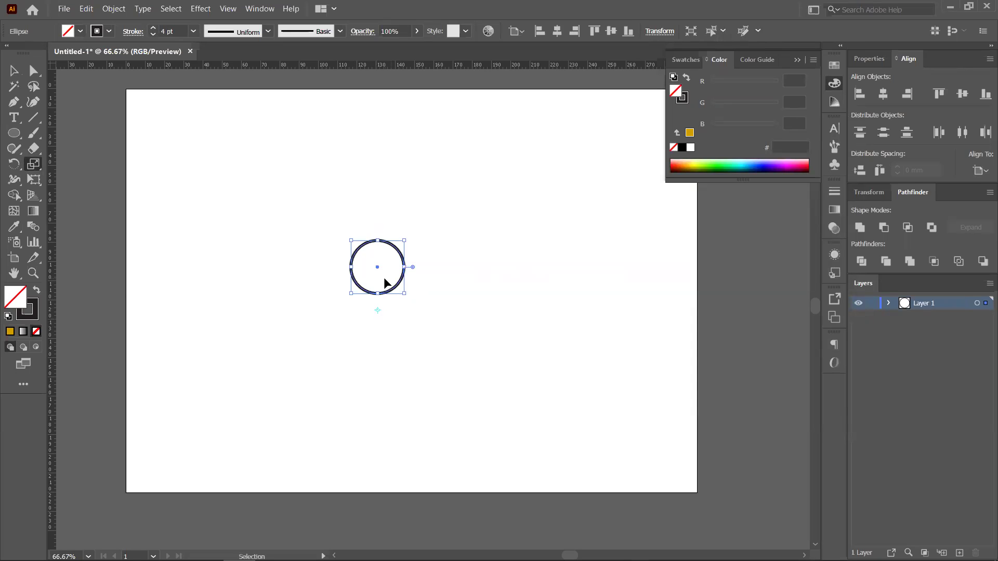
Try to scale wider copies of the circle around a reference point just below it
left_click_drag(404, 270, 475, 289)
left_click_drag(584, 301, 584, 302)
key("ctrl+s")
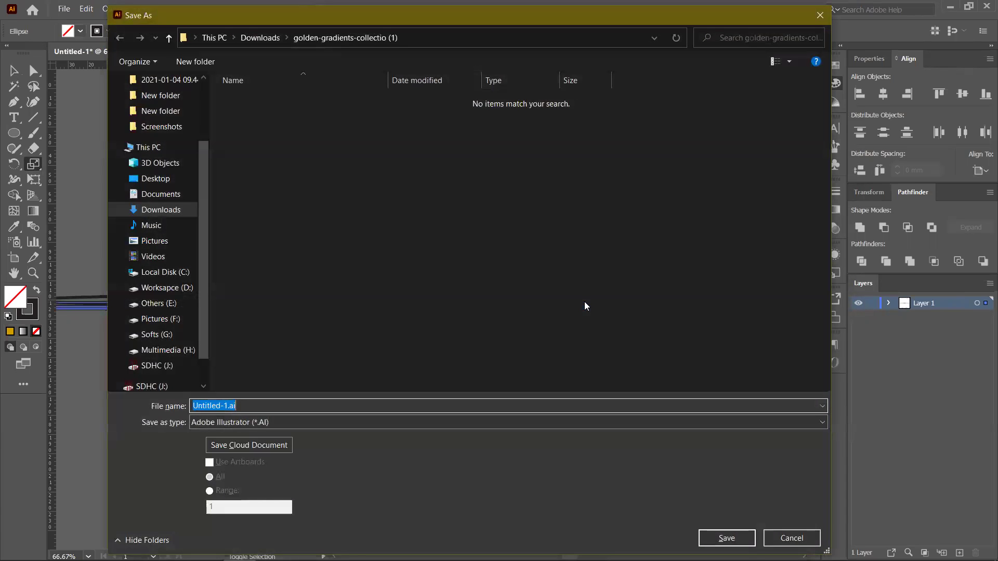
left_click(793, 530)
Undo the scaled copies and the circle itself to get back to an empty artboard
key("ctrl+z")
key("ctrl+z")
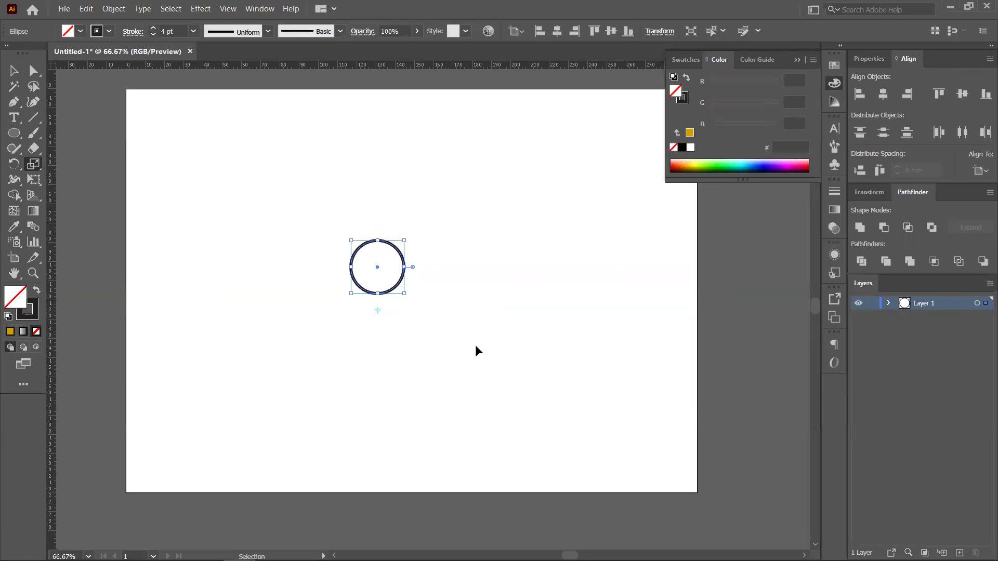
key("ctrl+z")
key("ctrl+z")
key("ctrl+z")
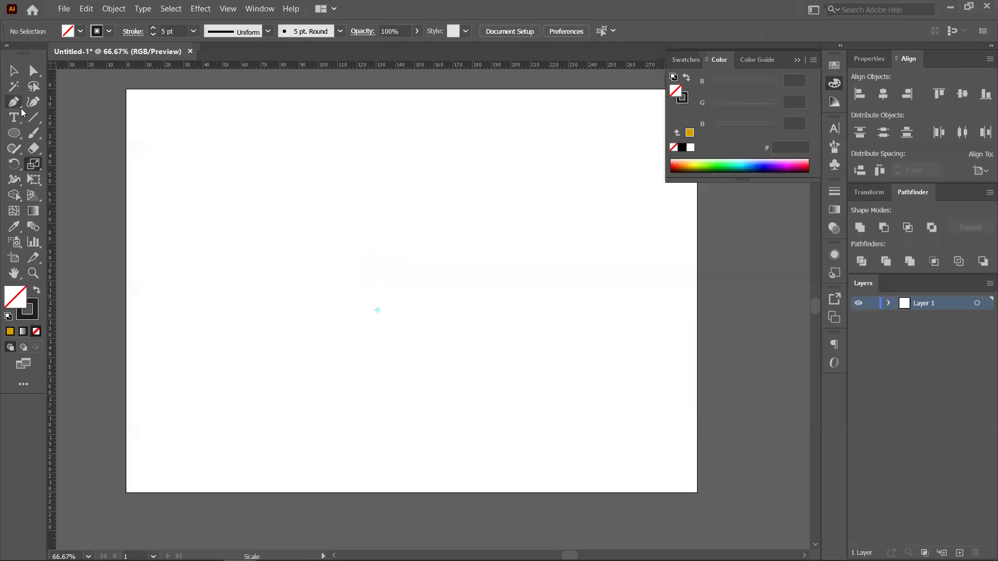
Draw a large unfilled rectangle covering most of the artboard with the Rectangle tool
left_click_drag(14, 133, 96, 136)
left_click_drag(248, 172, 653, 464)
left_click_drag(247, 171, 175, 119)
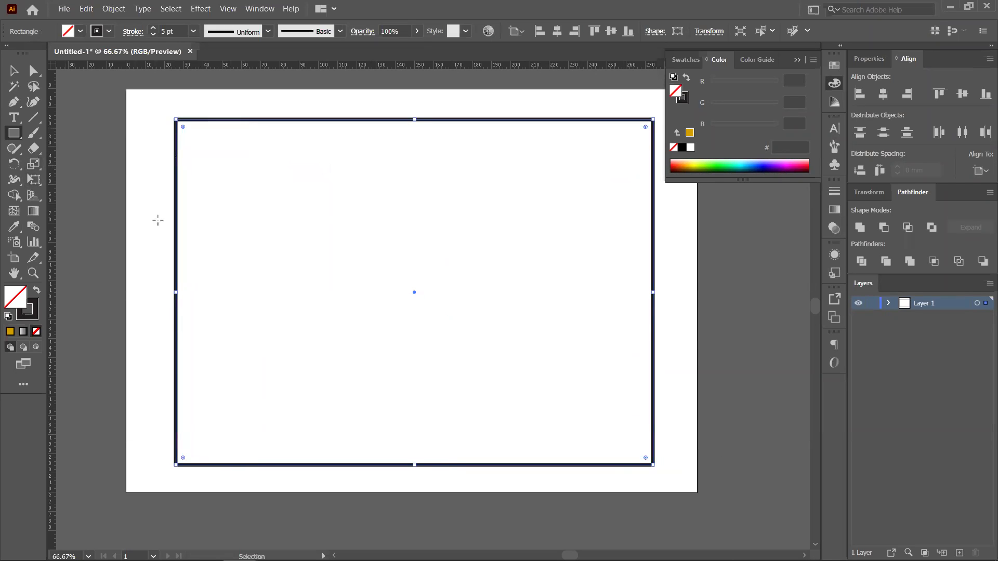
Scale a slightly smaller copy of the rectangle around its centre and repeat it until the nested copies fill the middle
left_click(35, 165)
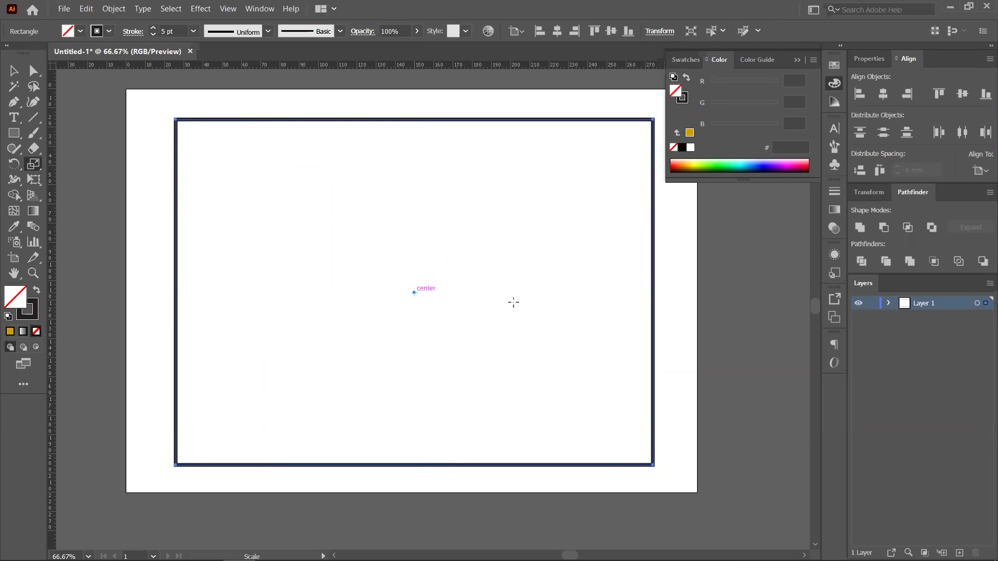
left_click_drag(653, 307, 630, 309)
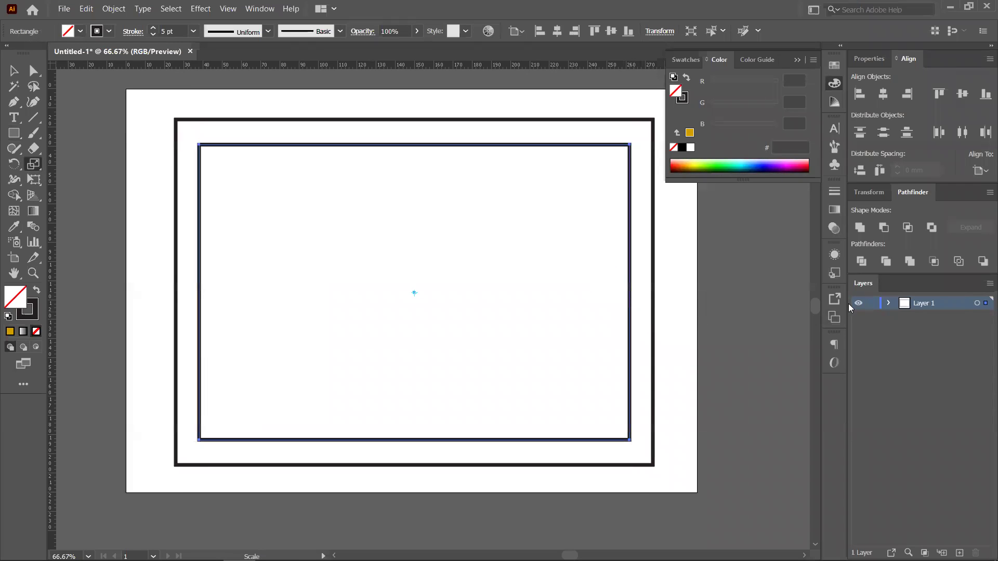
key("ctrl+d")
key("ctrl+d")
key("ctrl+d")
key("ctrl+d")
key("ctrl+d")
key("ctrl+d")
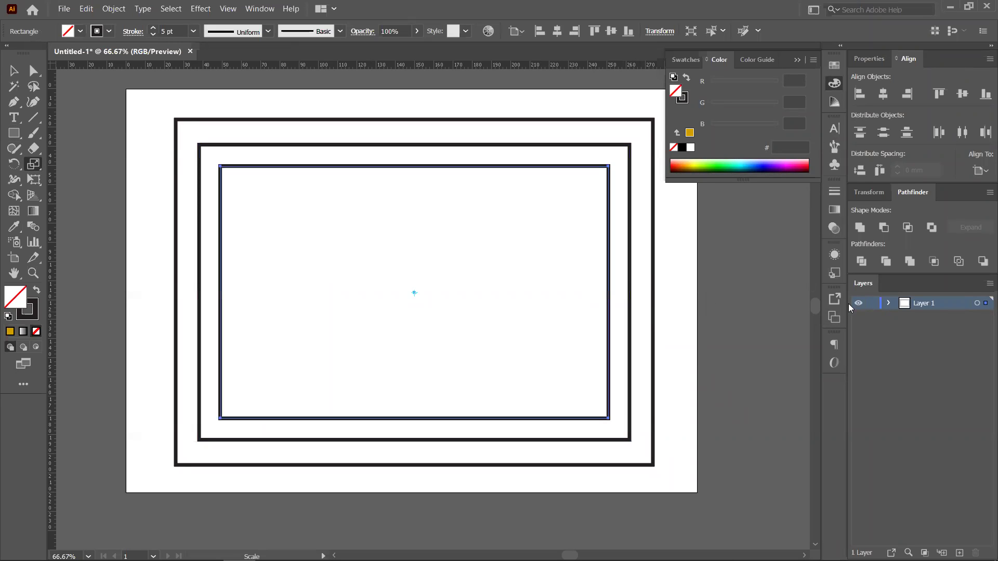
key("ctrl+d")
key("ctrl+d")
key("ctrl+d")
key("ctrl+d")
key("ctrl+d")
key("ctrl+d")
key("ctrl+d")
key("ctrl+d")
key("ctrl+d")
key("ctrl+d")
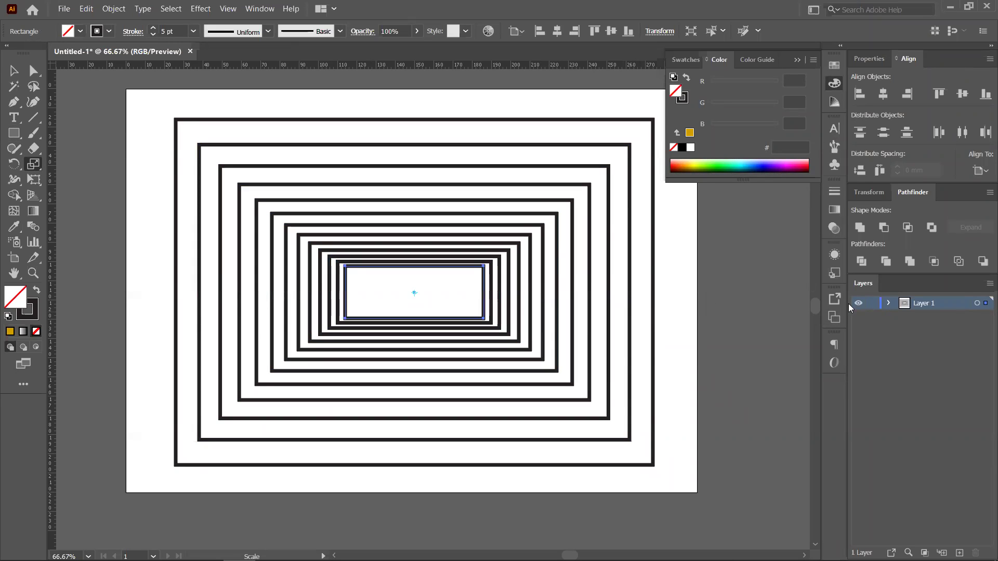
key("ctrl+d")
key("ctrl+d")
key("ctrl+d")
key("ctrl+d")
key("ctrl+d")
key("ctrl+d")
key("ctrl+d")
key("ctrl+d")
key("ctrl+d")
key("ctrl+d")
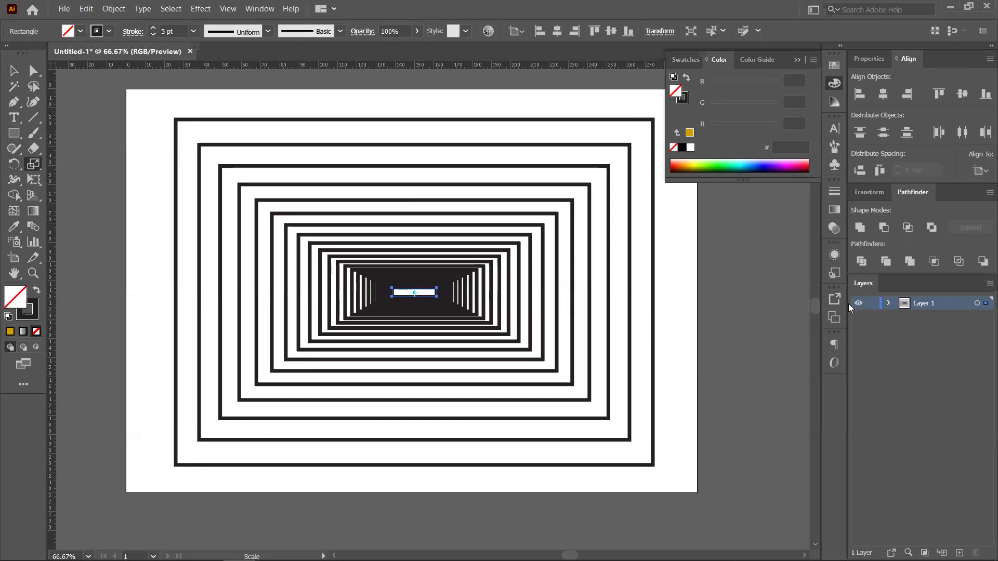
key("ctrl+d")
key("ctrl+d")
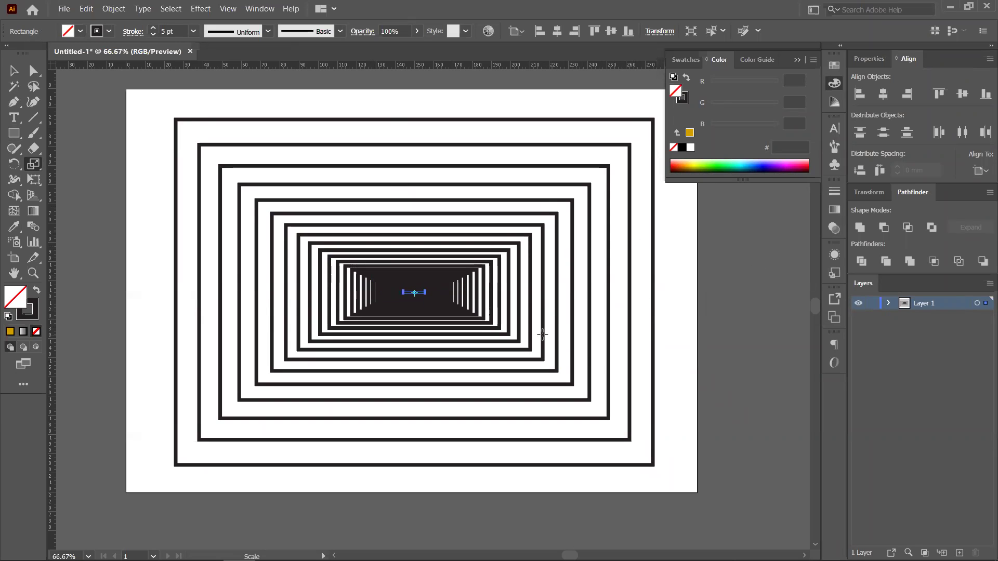
Undo all the nested rectangle copies, leaving only the outer rectangle
key("v")
key("ctrl+z")
key("ctrl+z")
key("ctrl+z")
key("ctrl+z")
key("ctrl+z")
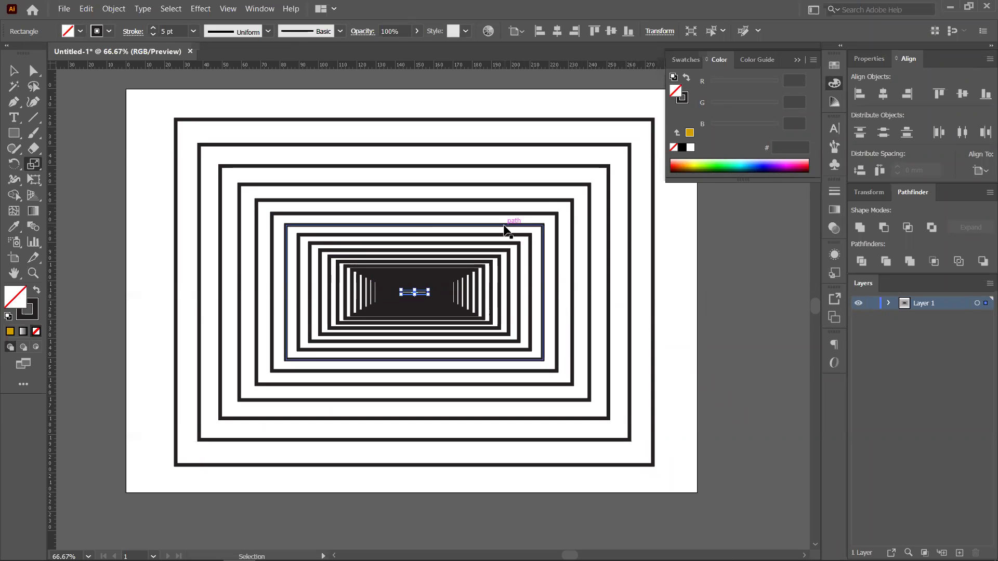
key("ctrl+z")
key("ctrl+z")
key("ctrl+z")
key("ctrl+z")
key("ctrl+z")
key("ctrl+z")
key("ctrl+z")
key("ctrl+z")
key("ctrl+z")
key("ctrl+z")
key("ctrl+z")
key("ctrl+z")
key("ctrl+z")
key("ctrl+z")
key("ctrl+z")
key("ctrl+z")
key("ctrl+z")
key("ctrl+z")
key("ctrl+z")
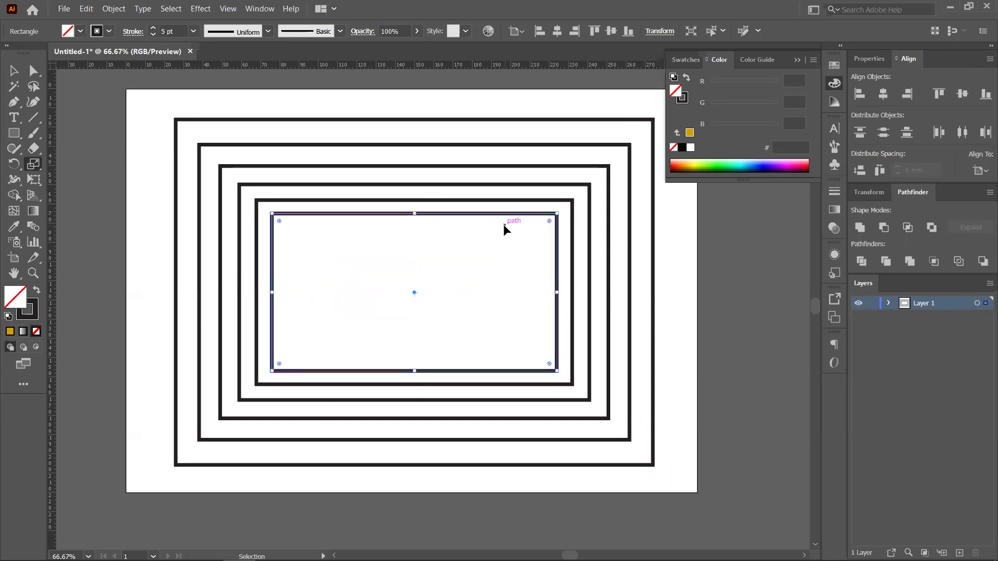
key("ctrl+z")
key("ctrl+z")
key("ctrl+z")
Scale a smaller copy of the large rectangle around a reference point above its centre and repeat it until the copies converge there
key("s")
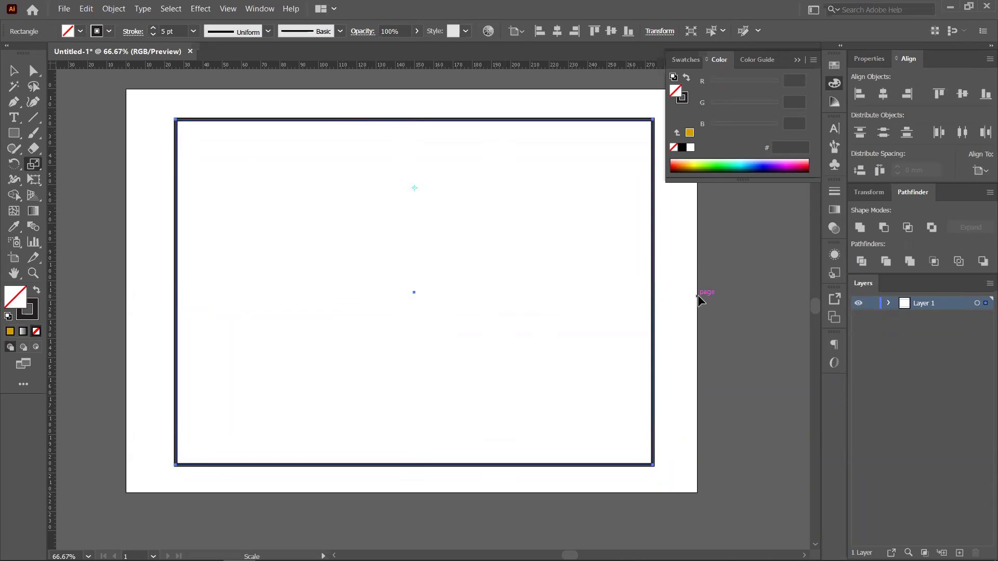
left_click_drag(653, 292, 632, 268)
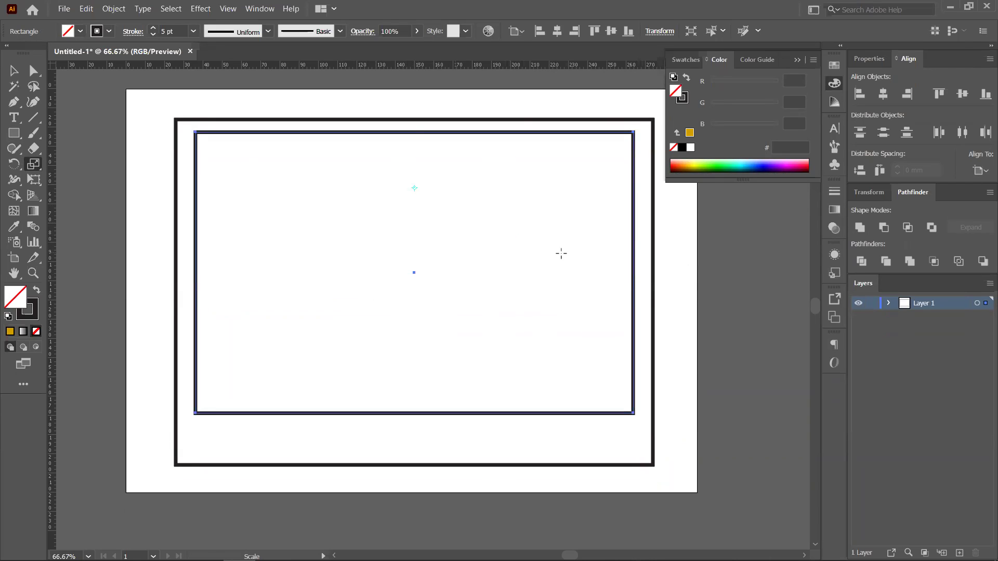
key("ctrl+d")
key("ctrl+d")
key("ctrl+d")
key("ctrl+d")
key("ctrl+d")
key("ctrl+d")
key("ctrl+d")
key("ctrl+d")
key("ctrl+d")
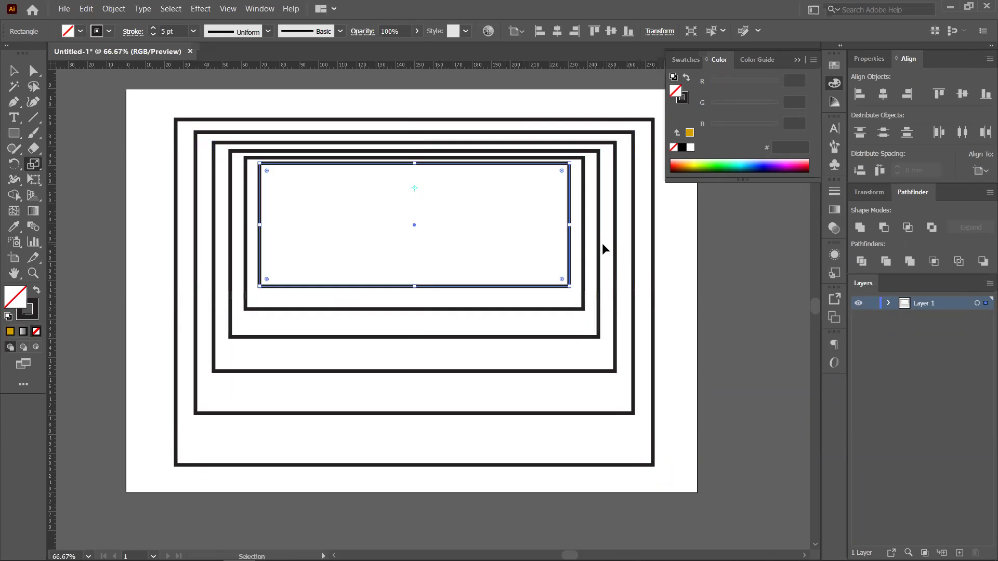
key("ctrl+d")
key("ctrl+d")
key("ctrl+d")
key("ctrl+d")
key("ctrl+d")
key("ctrl+d")
key("ctrl+d")
key("ctrl+d")
key("ctrl+d")
key("ctrl+d")
key("ctrl+d")
key("ctrl+d")
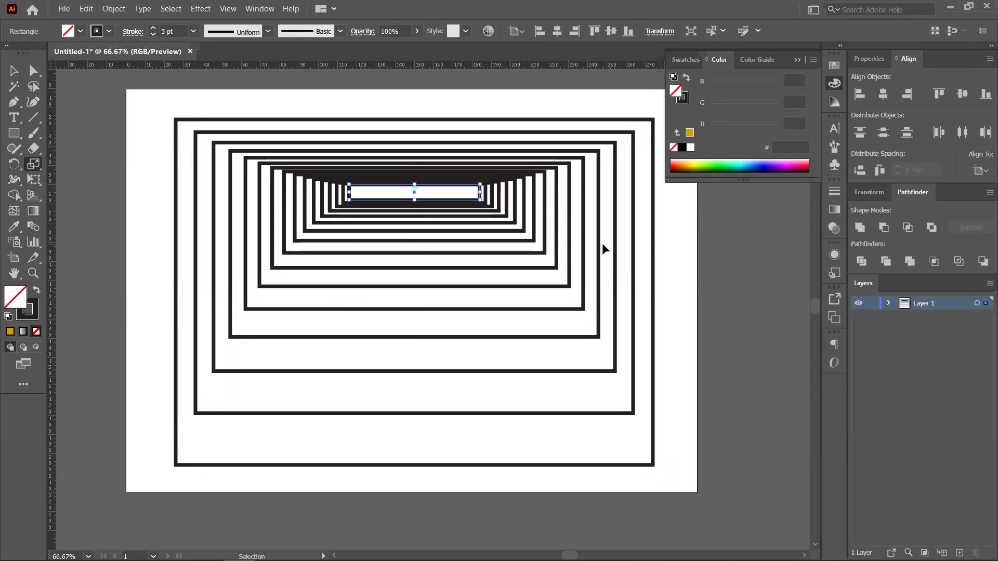
key("ctrl+d")
key("ctrl+d")
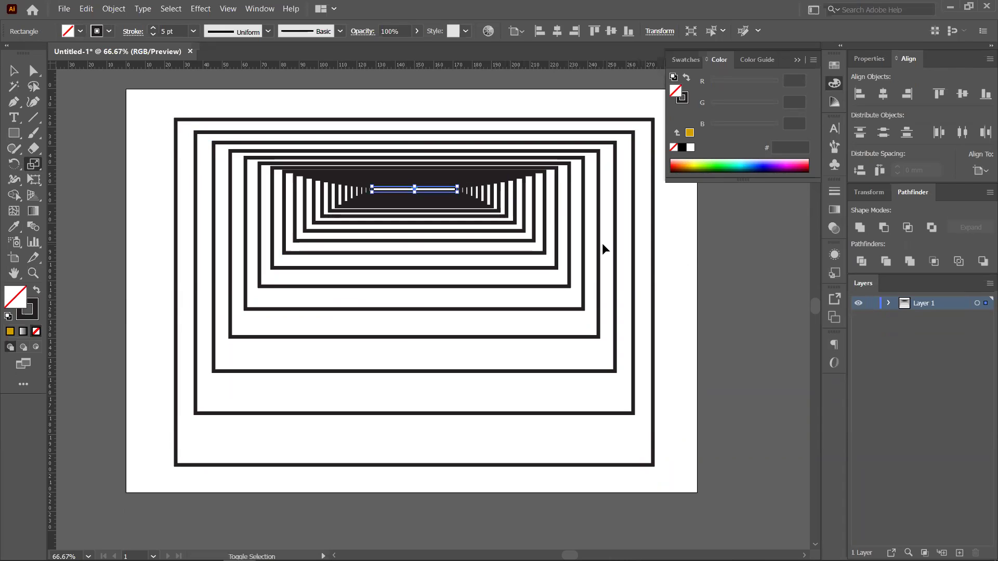
Undo the off-centre nested rectangle copies, leaving a single rectangle
key("ctrl+z")
key("ctrl+z")
key("ctrl+z")
key("ctrl+z")
key("ctrl+z")
key("ctrl+z")
key("ctrl+z")
key("ctrl+z")
key("ctrl+z")
key("ctrl+z")
key("ctrl+z")
key("ctrl+z")
key("ctrl+z")
key("ctrl+z")
Shrink the rectangle around its centre to a small size and move it to the upper-left area of the artboard
key("s")
key("v")
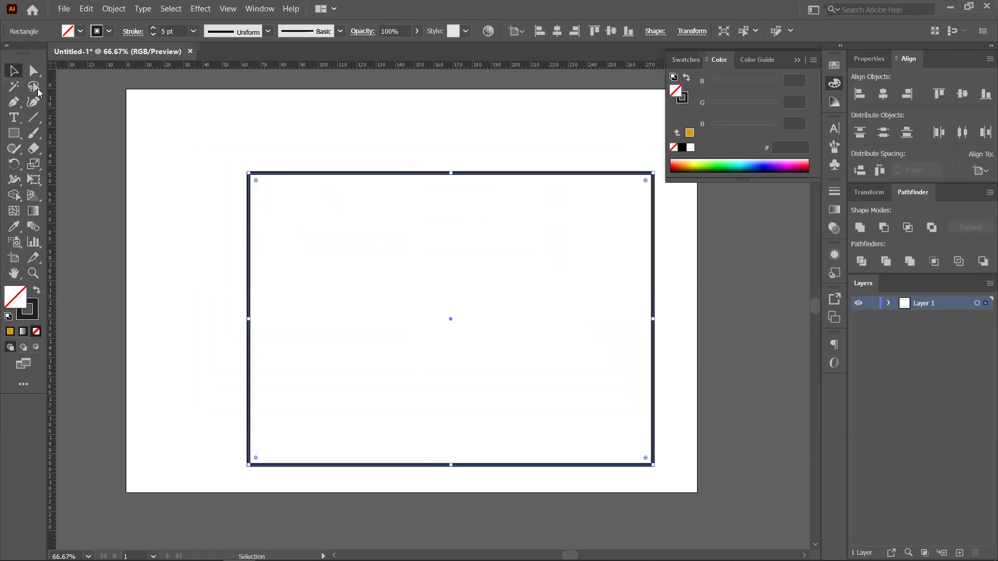
left_click_drag(656, 179, 542, 304)
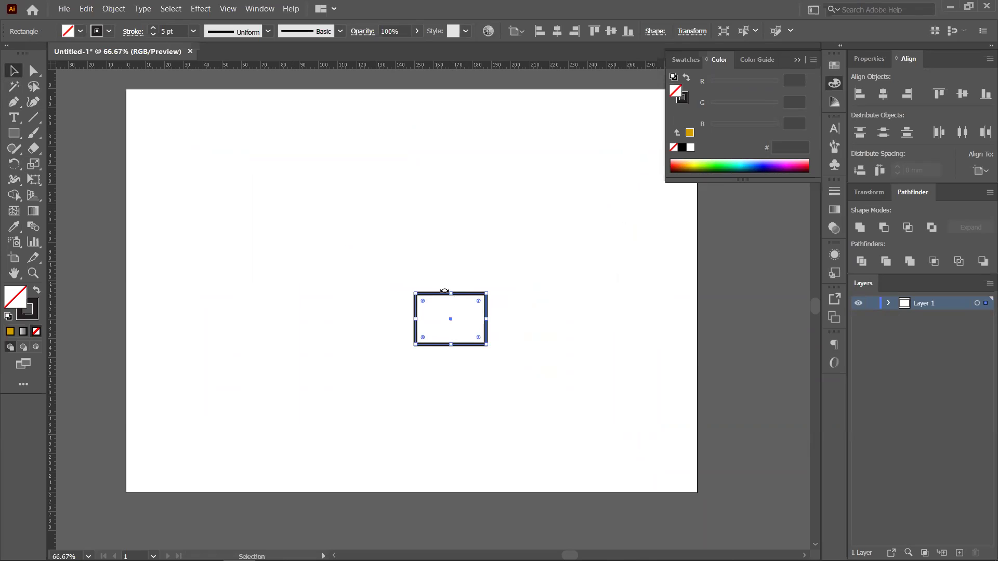
left_click_drag(450, 293, 300, 204)
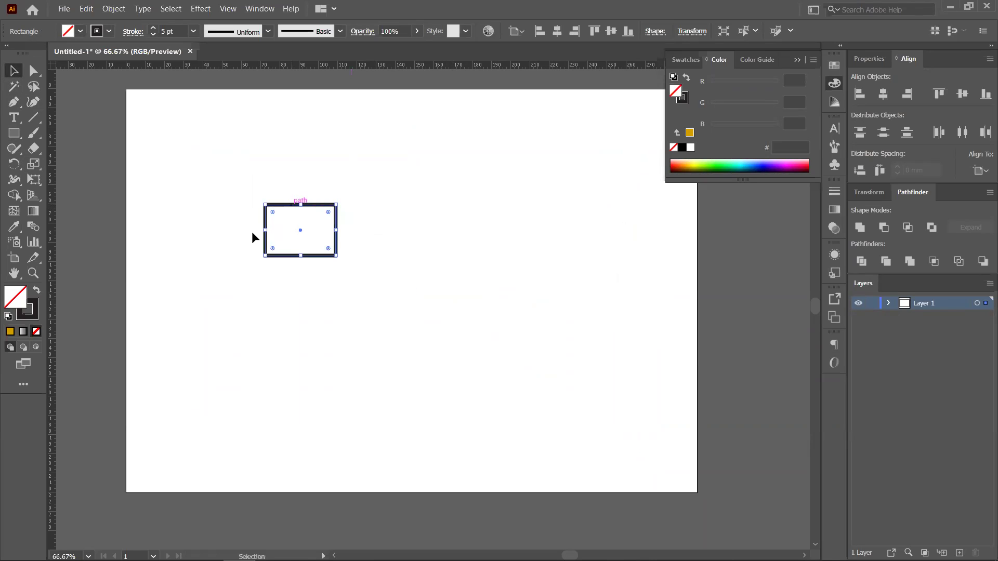
Scale a copy of the small rectangle around a reference point outside its lower-right corner and repeat the transformation several times
left_click(33, 165)
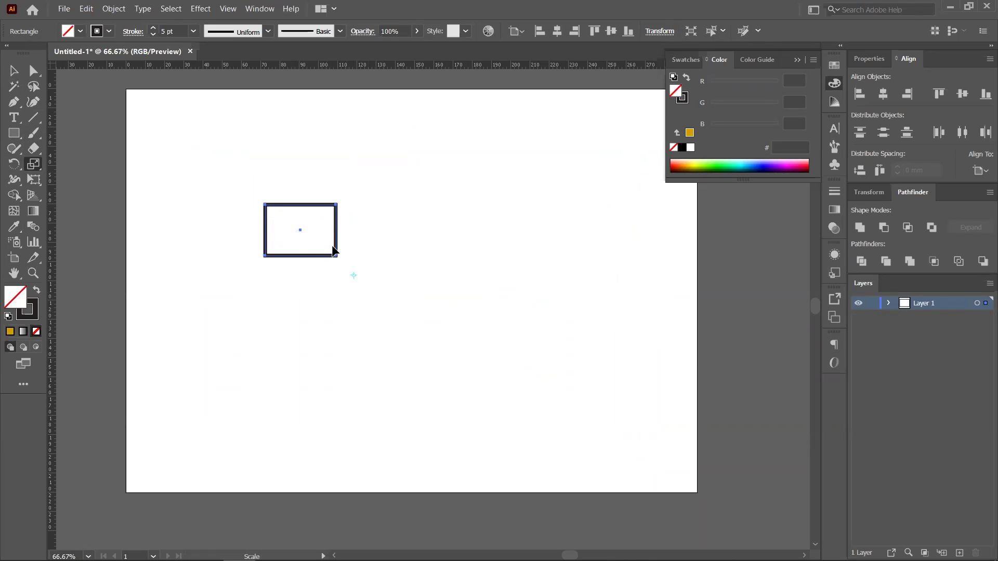
left_click_drag(335, 251, 406, 299)
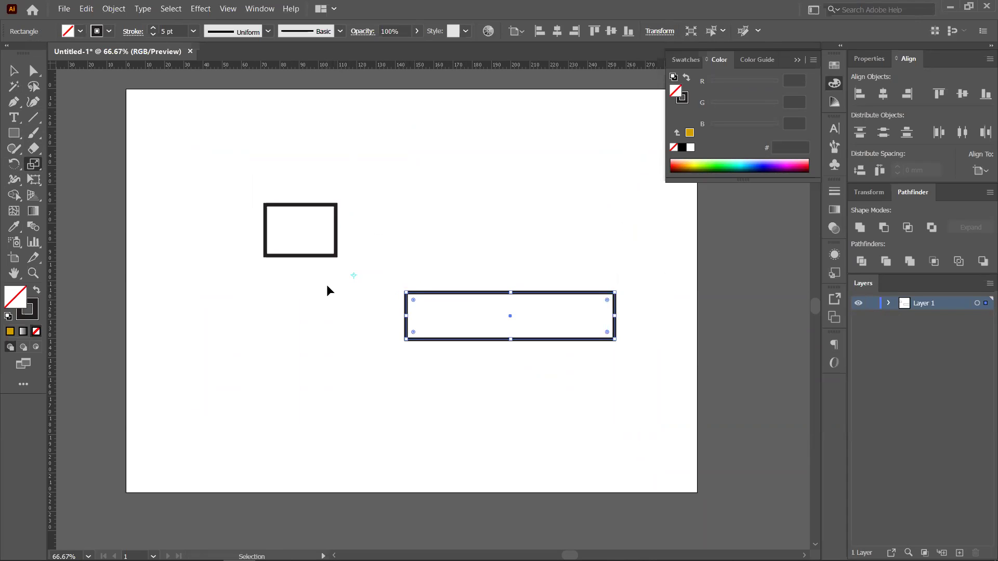
key("ctrl+d")
scroll(327, 284, "down", 6)
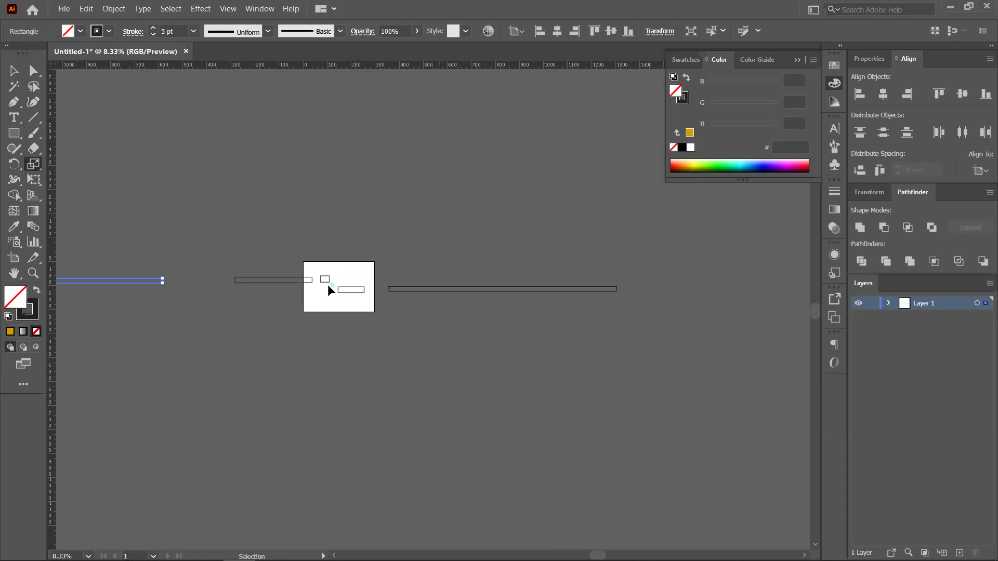
key("ctrl+shift+s")
type("x")
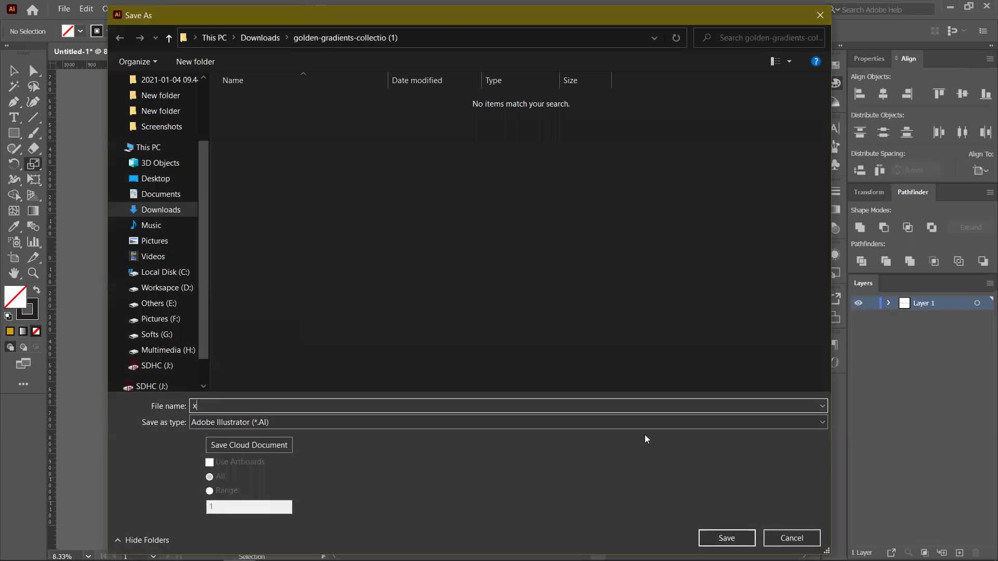
left_click(779, 535)
Undo the scaled copies and the rectangle's move, and delete the remaining rectangle to clear the artboard
key("ctrl+z")
key("ctrl+z")
key("ctrl+z")
key("ctrl+z")
key("ctrl+z")
left_click(13, 71)
scroll(259, 186, "up", 1)
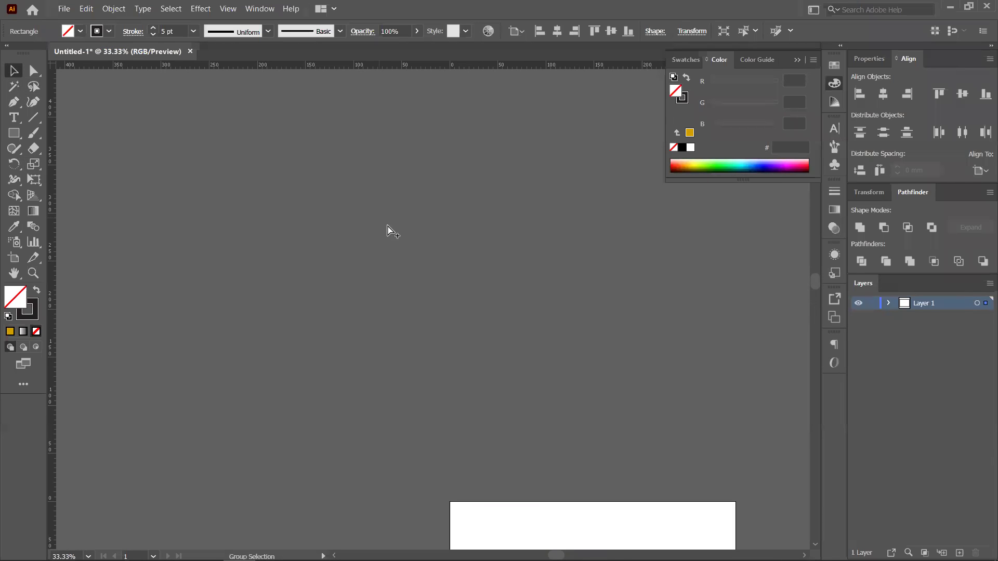
key("ctrl+0")
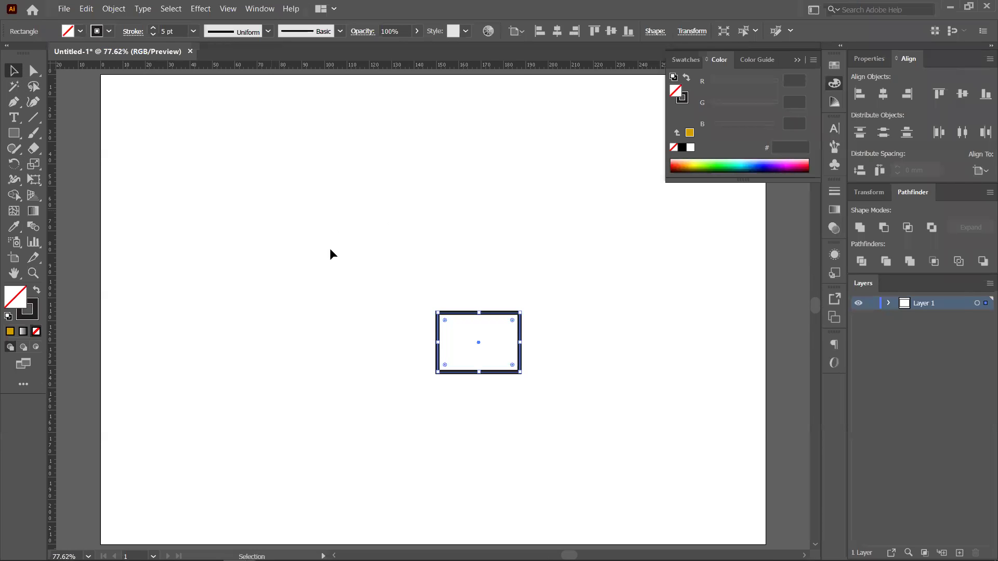
key("Delete")
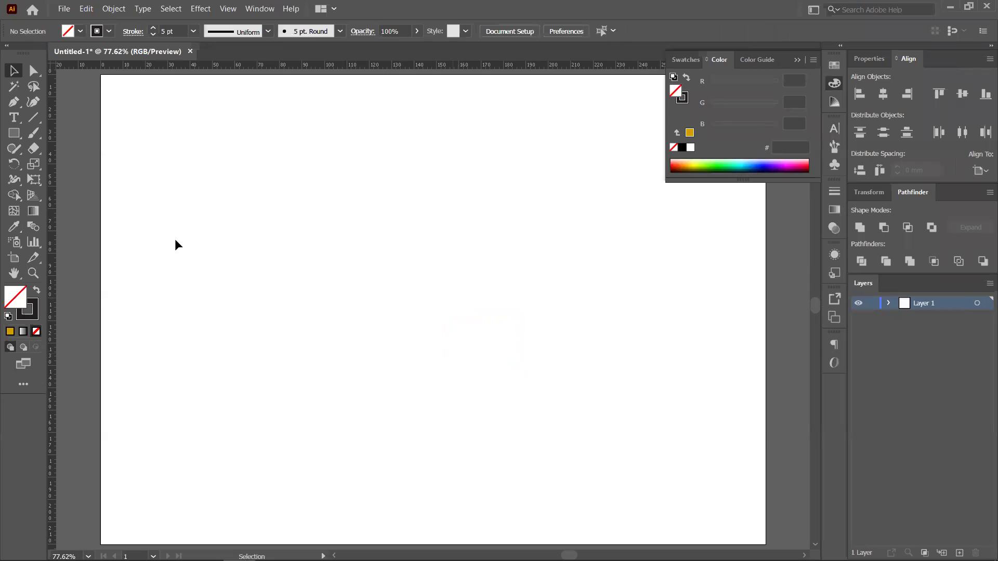
Swap fill and stroke and draw a black-filled, strokeless rectangle about 45 × 56 mm on the left side of the artboard
left_click(34, 165)
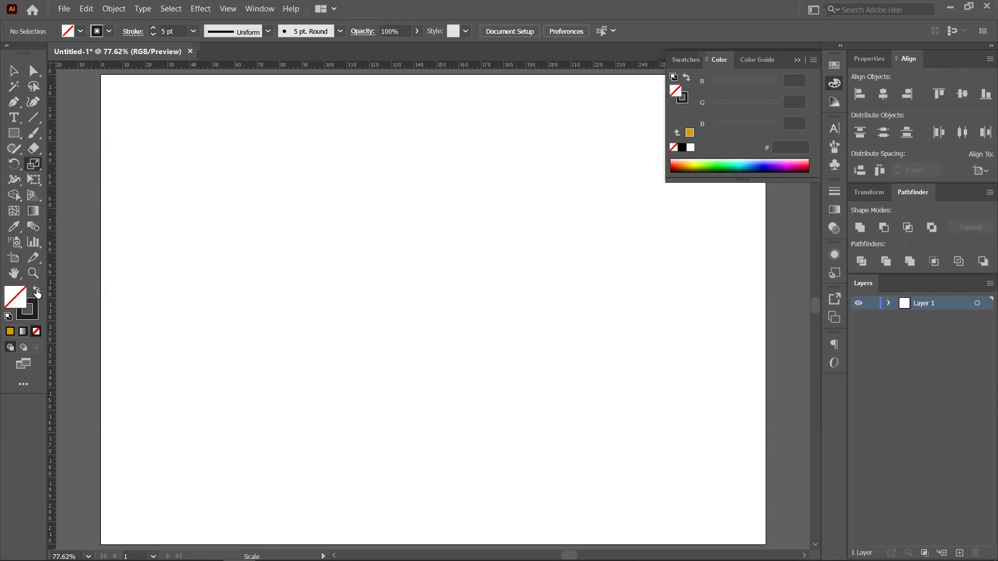
key("m")
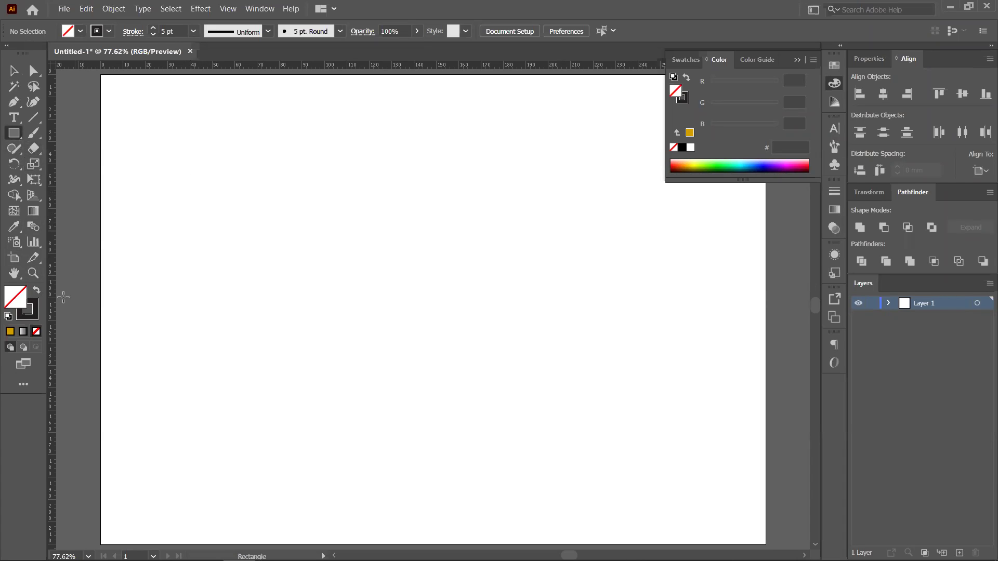
left_click(36, 289)
left_click_drag(186, 218, 288, 342)
left_click(14, 71)
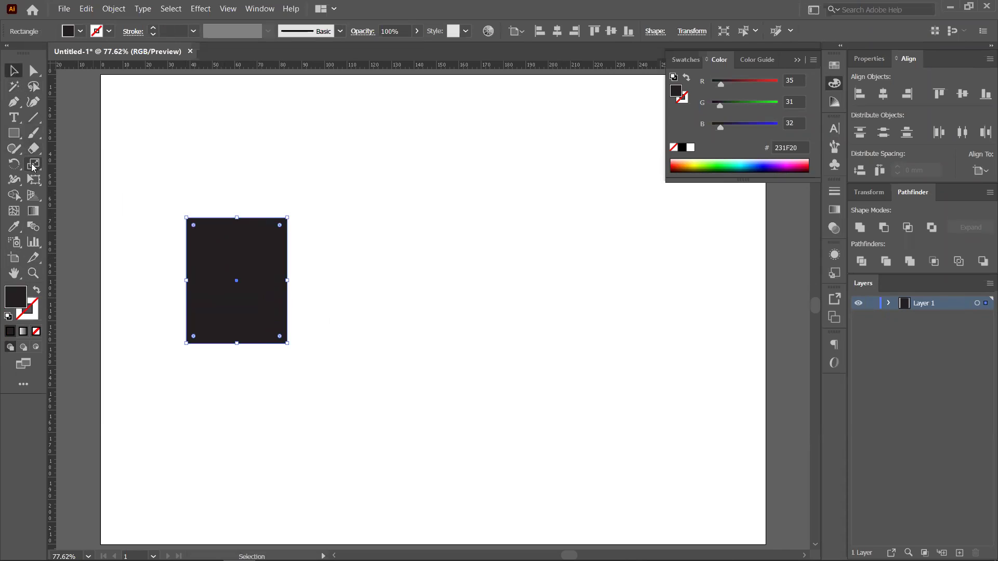
Shear the black rectangle around its centre into slanted shapes in both directions with the Shear tool, and undo the distortion
left_click(32, 165)
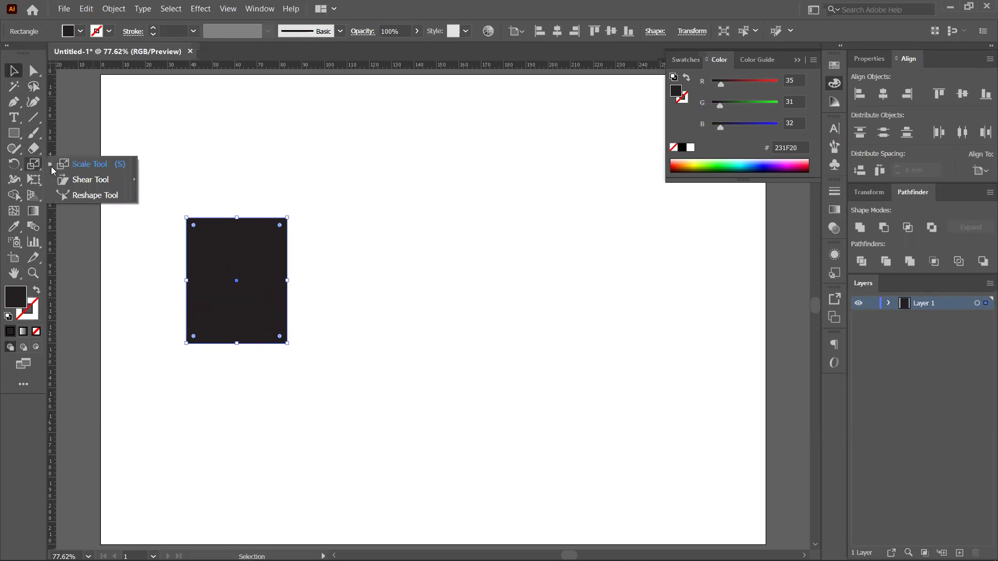
left_click(91, 180)
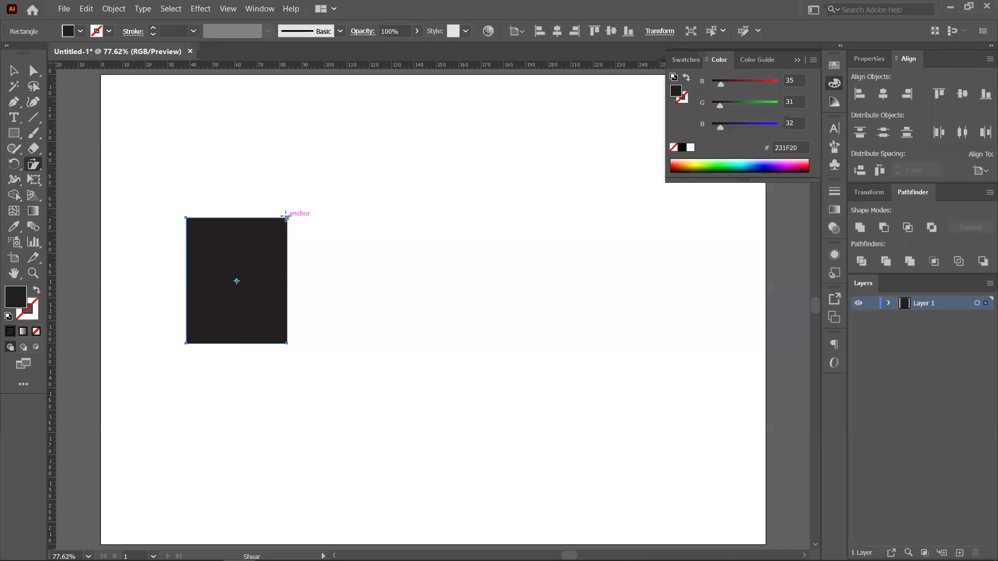
left_click_drag(285, 215, 346, 225)
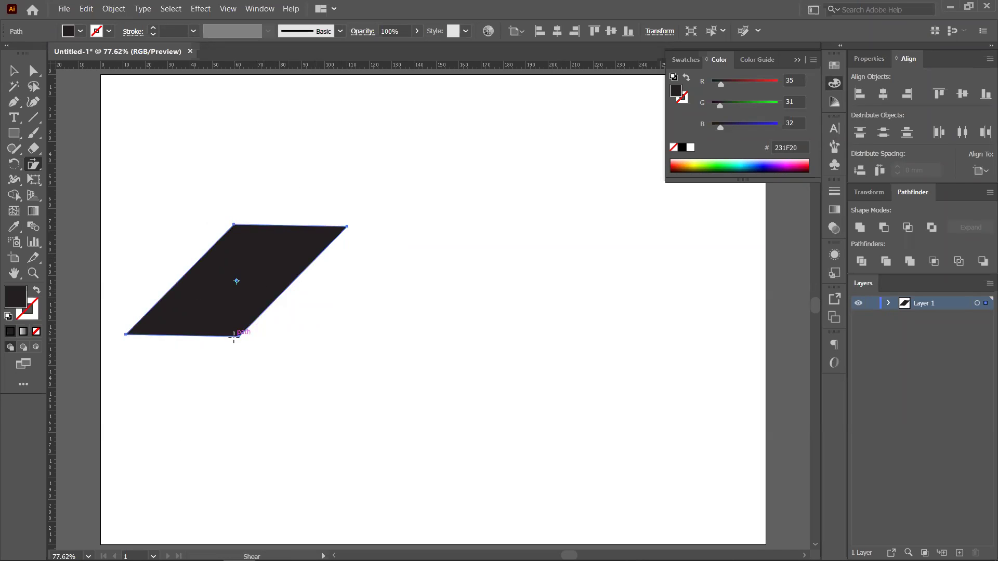
left_click_drag(236, 335, 341, 336)
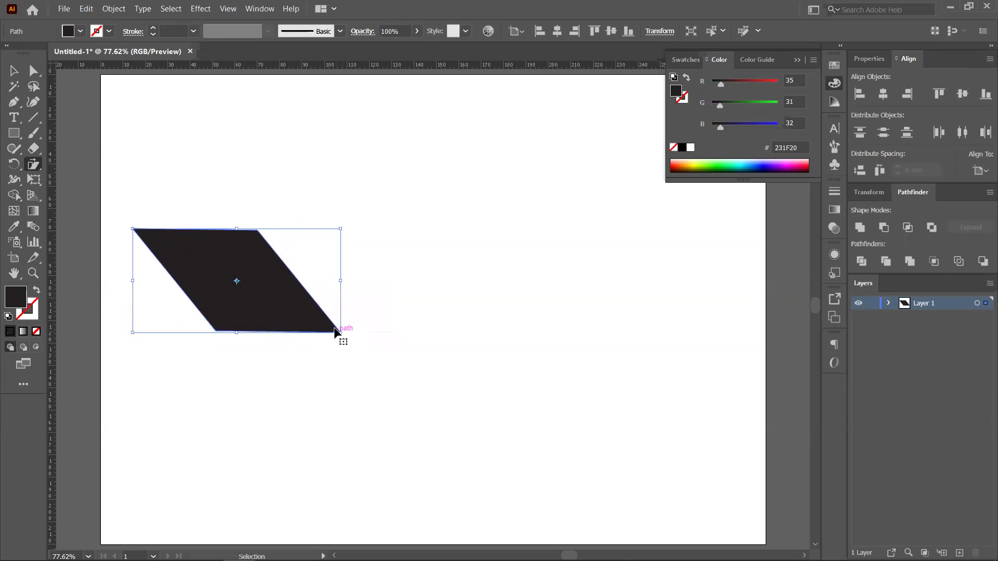
key("ctrl+z")
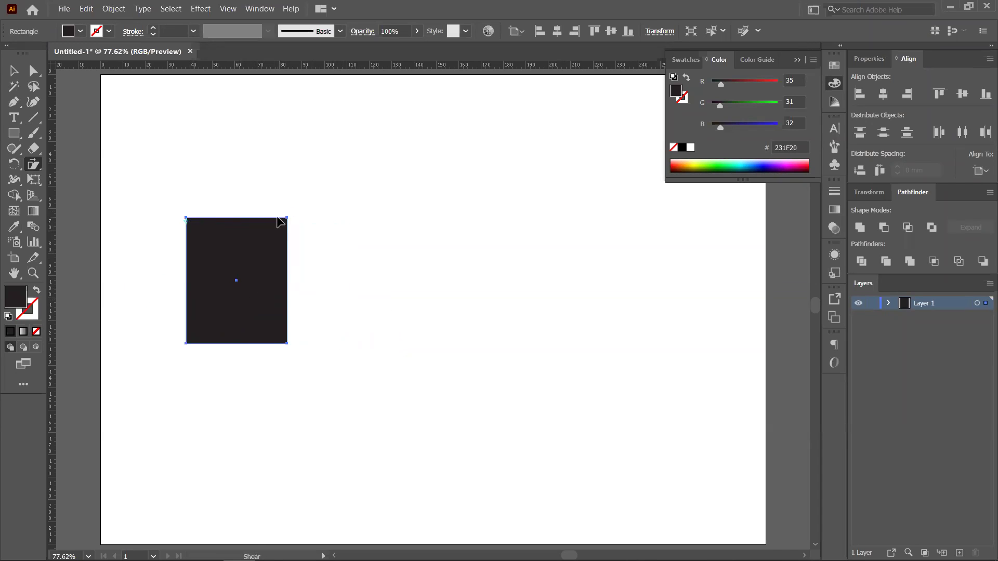
Shear the black rectangle around its upper-left corner, restore its original shape and reselect it
mouse_move(291, 217)
left_mouse_down()
mouse_move(312, 221)
mouse_move(272, 207)
mouse_move(272, 232)
mouse_move(279, 213)
left_mouse_up()
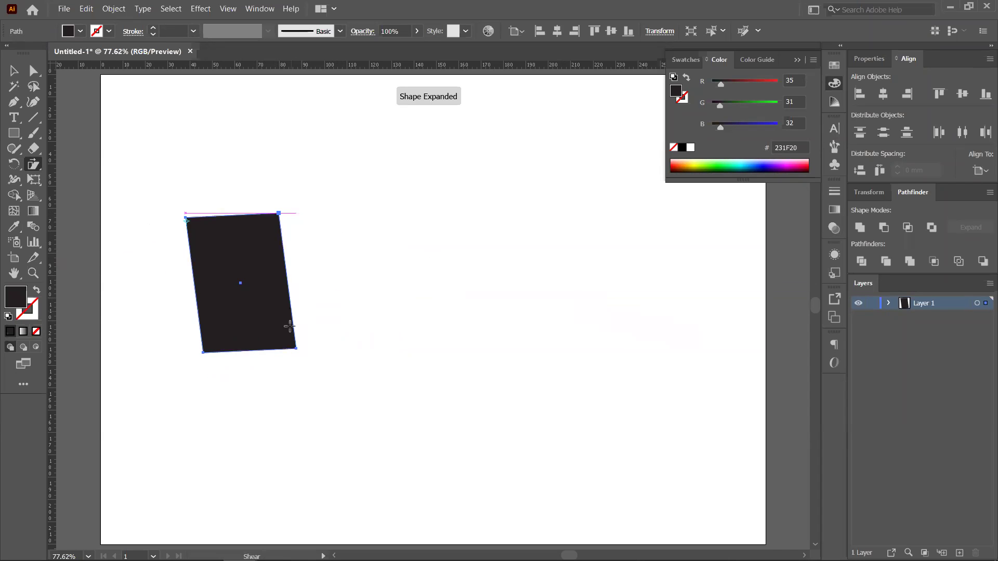
left_click_drag(298, 347, 272, 288)
key("v")
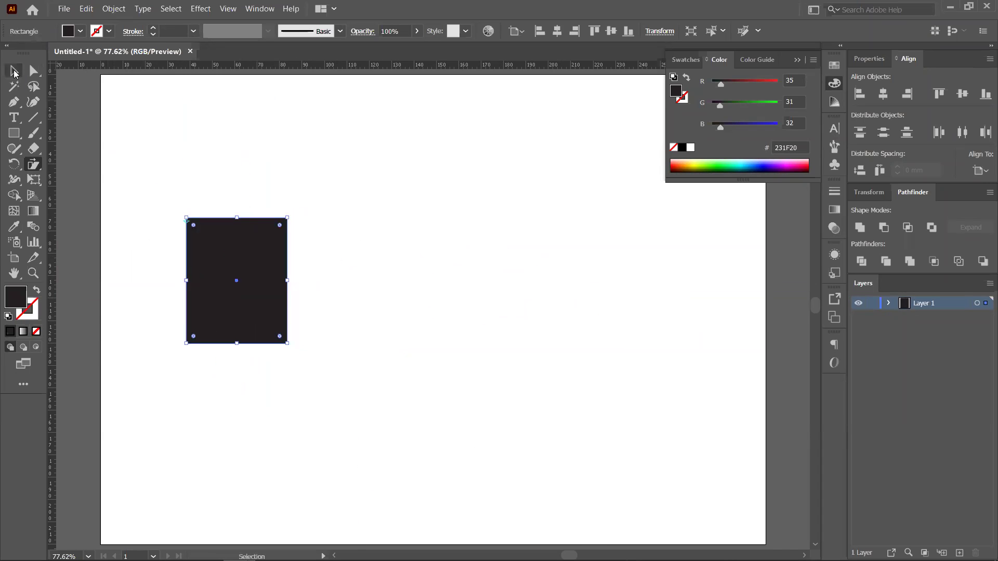
left_click(161, 152)
left_click(226, 253)
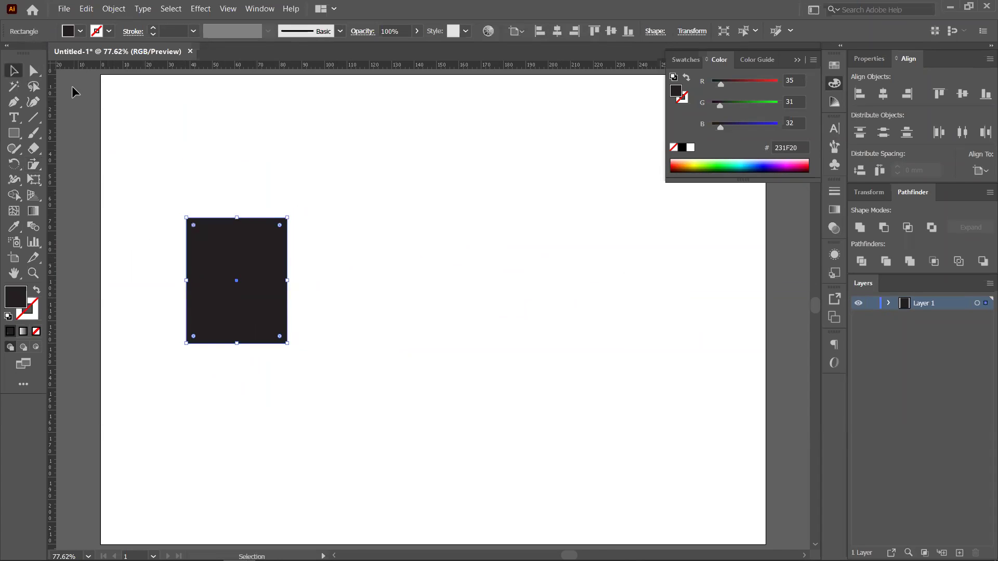
Select only the rectangle's two upper anchor points, try shearing them around the middle of the upper edge, and undo it
left_click(33, 72)
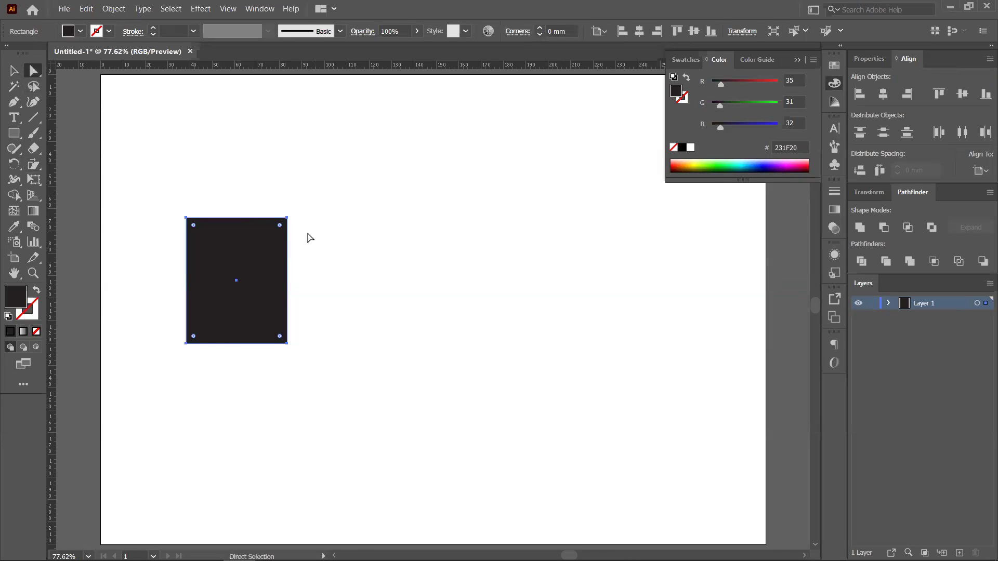
left_click(340, 302)
left_click_drag(173, 206, 238, 284)
key("ctrl+z")
left_click(33, 164)
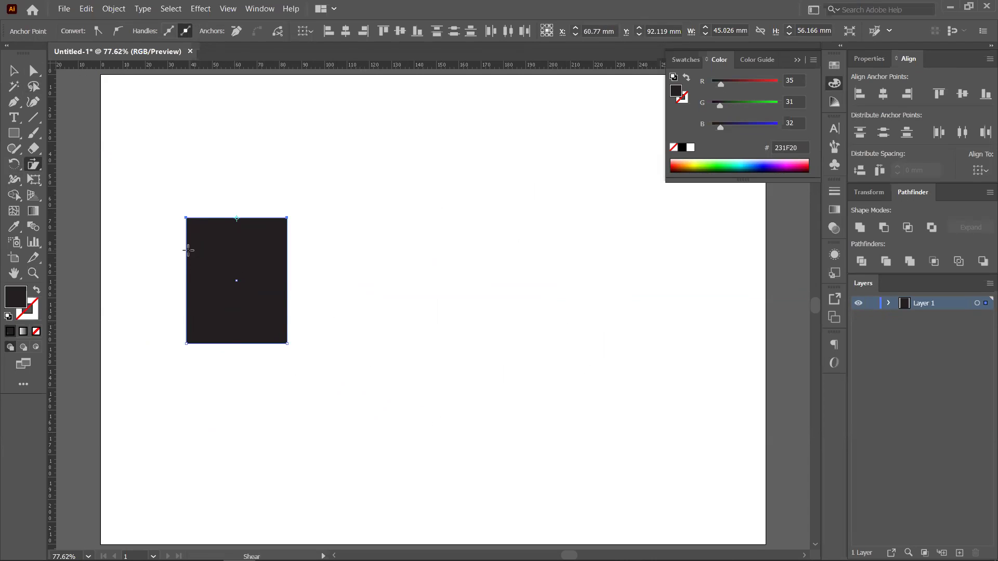
mouse_move(286, 220)
left_mouse_down()
mouse_move(344, 317)
mouse_move(212, 204)
mouse_move(262, 272)
mouse_move(229, 312)
mouse_move(265, 276)
mouse_move(284, 177)
mouse_move(290, 223)
left_mouse_up()
key("ctrl+z")
key("v")
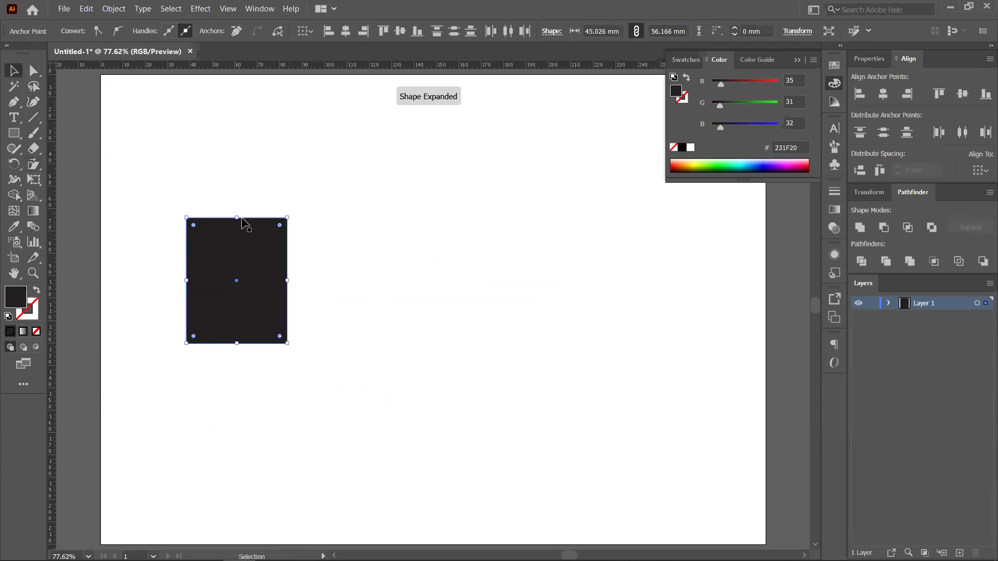
Place two copies of the black rectangle beside it, select all three and align their vertical centres in a row
scroll(262, 318, "down", 1)
left_click_drag(261, 318, 444, 286)
key("ctrl+a")
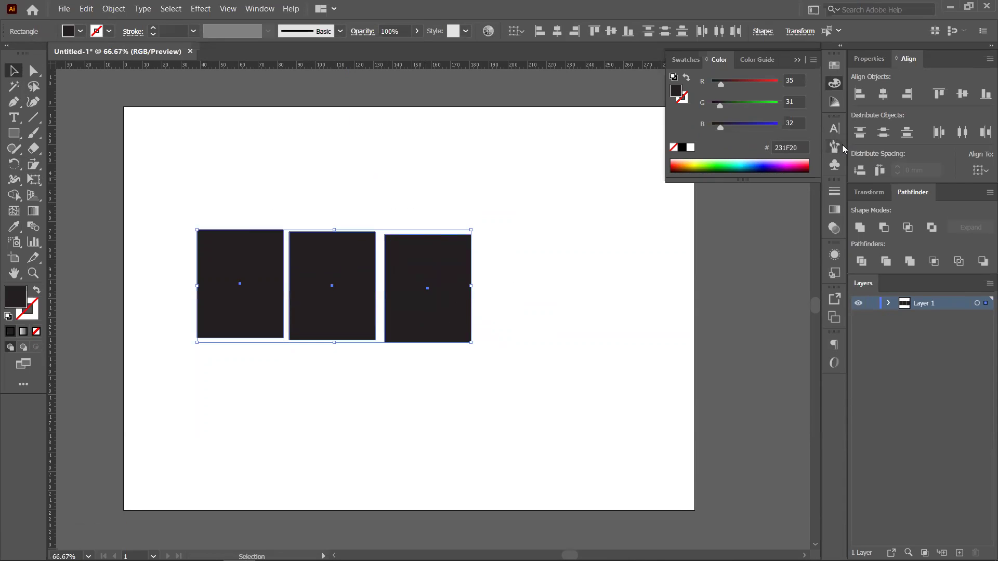
Duplicate the row of rectangles directly below itself and shear all six around the middle of the upper edge
left_click_drag(427, 304, 426, 412)
left_click_drag(194, 195, 514, 475)
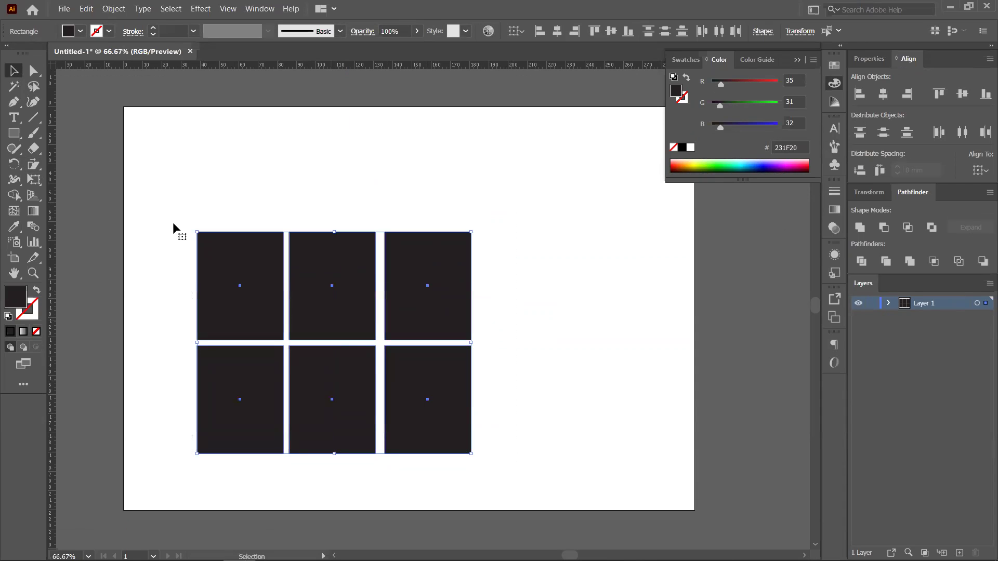
left_click(33, 164)
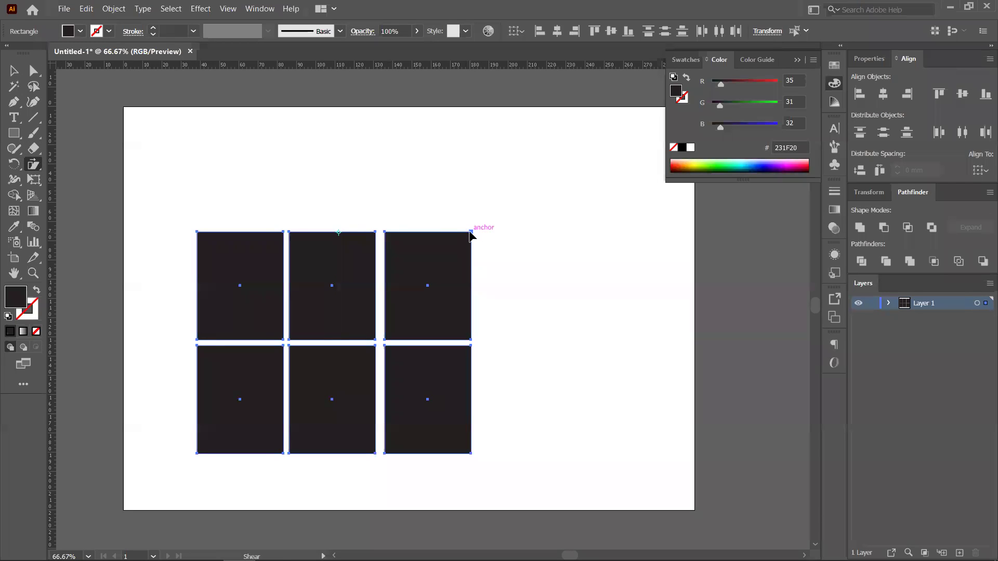
left_click_drag(494, 236, 477, 380)
Undo the shear and the duplicated lower row, leaving the row of three rectangles selected
key("ctrl+z")
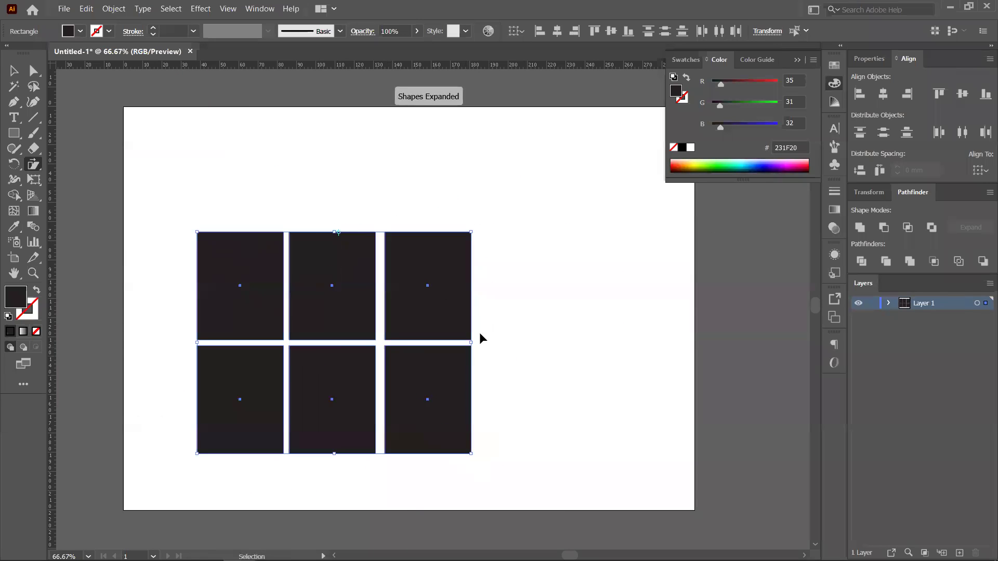
key("ctrl+z")
left_click(13, 71)
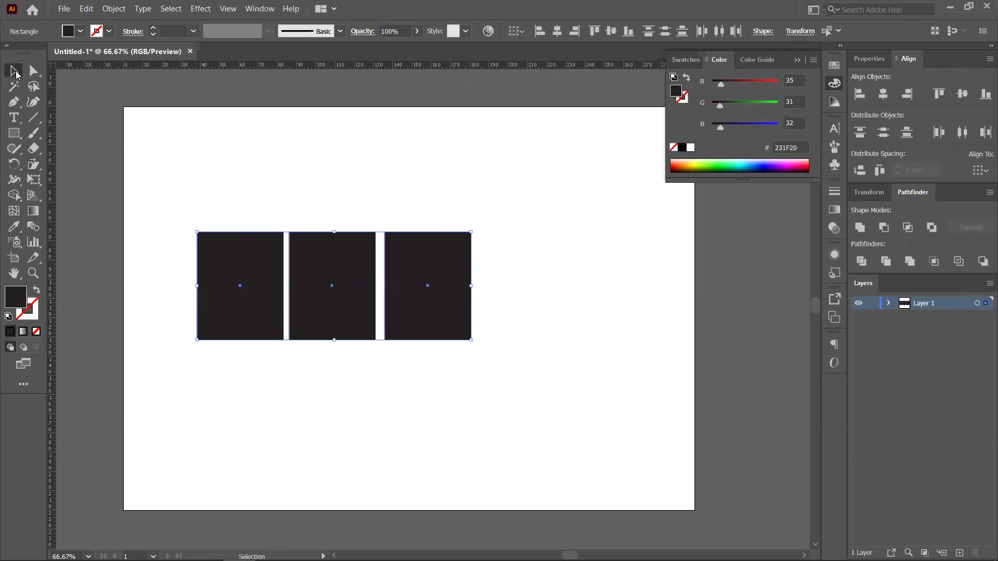
Try resizing the row of three rectangles and shearing it around the middle of its lower edge, undoing each change
left_click_drag(471, 340, 593, 348)
key("ctrl+z")
left_click(34, 164)
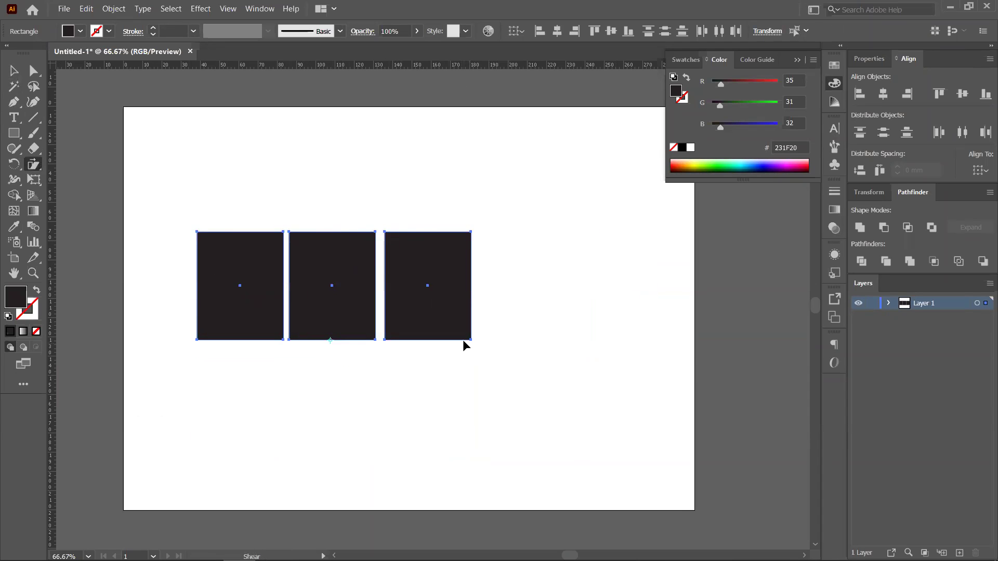
left_click_drag(473, 338, 465, 185)
key("ctrl+z")
left_click(29, 170)
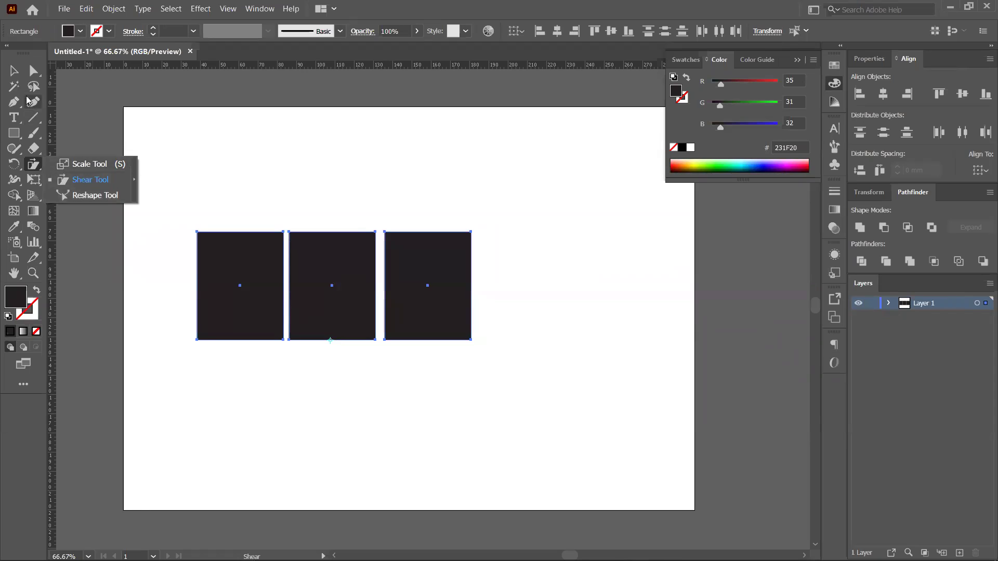
Delete the middle and right-hand rectangles and enlarge the remaining one around its centre to about 110 × 158 mm
left_click(14, 70)
left_click(342, 161)
left_click(342, 291)
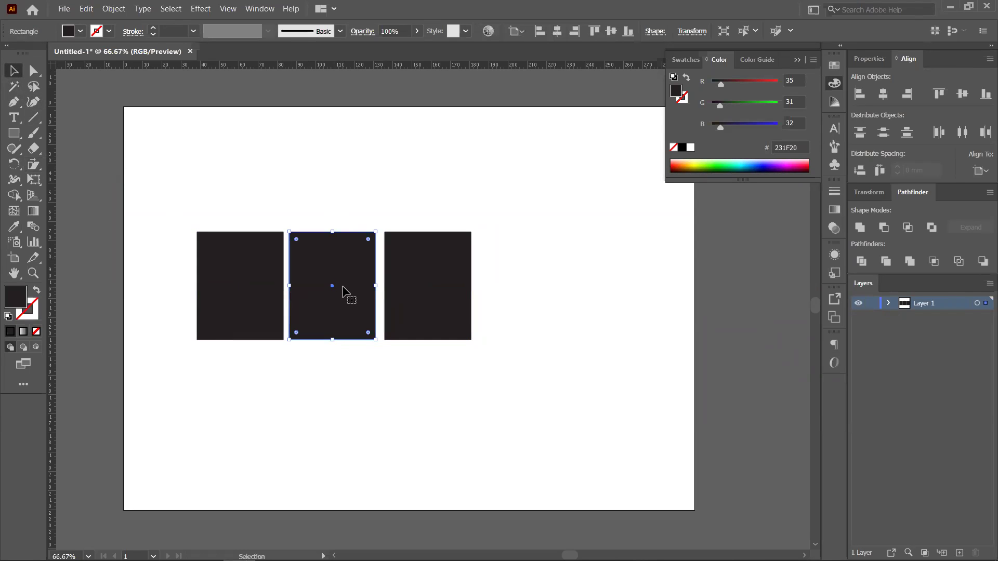
key("Delete")
left_click(396, 302)
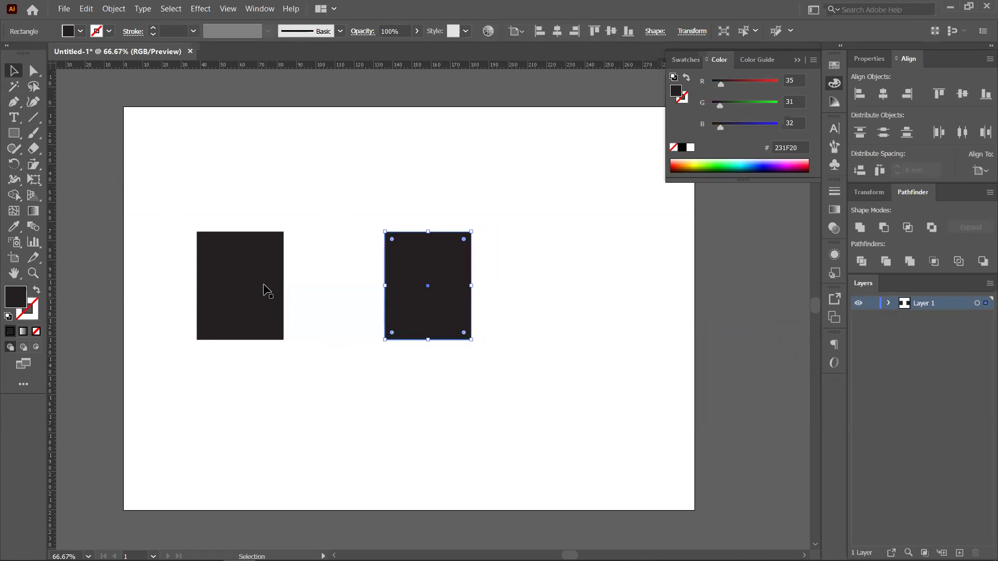
key("Delete")
left_click(276, 328)
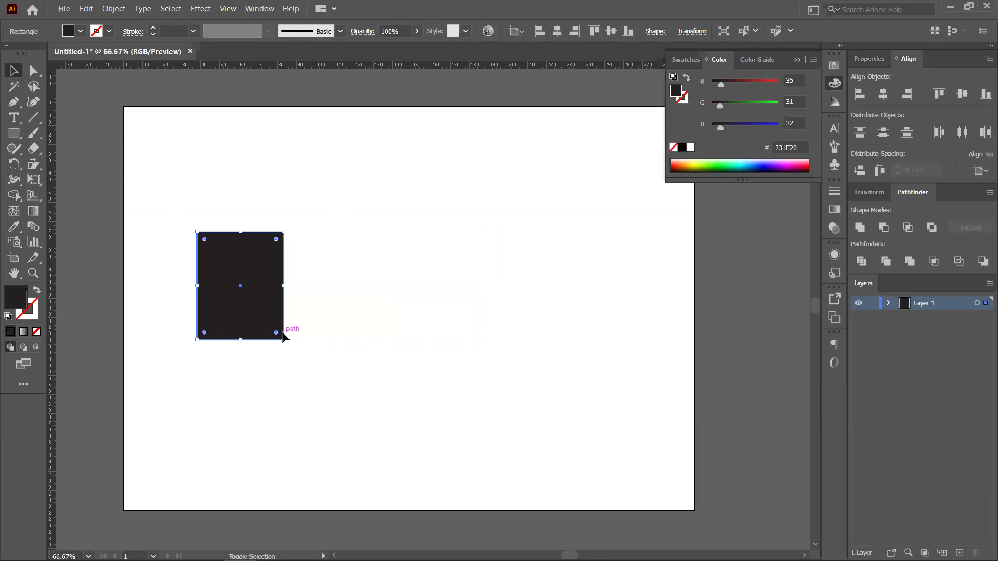
left_click_drag(283, 338, 347, 438)
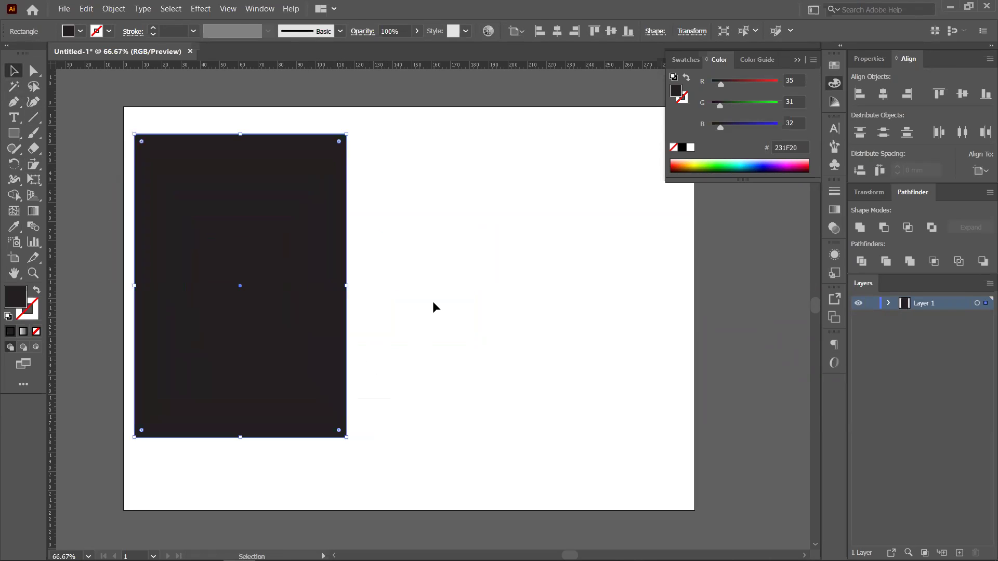
Use the Reshape tool on the middle of the fully selected rectangle's right edge, pulling the whole rectangle toward the artboard's centre
left_click(32, 166)
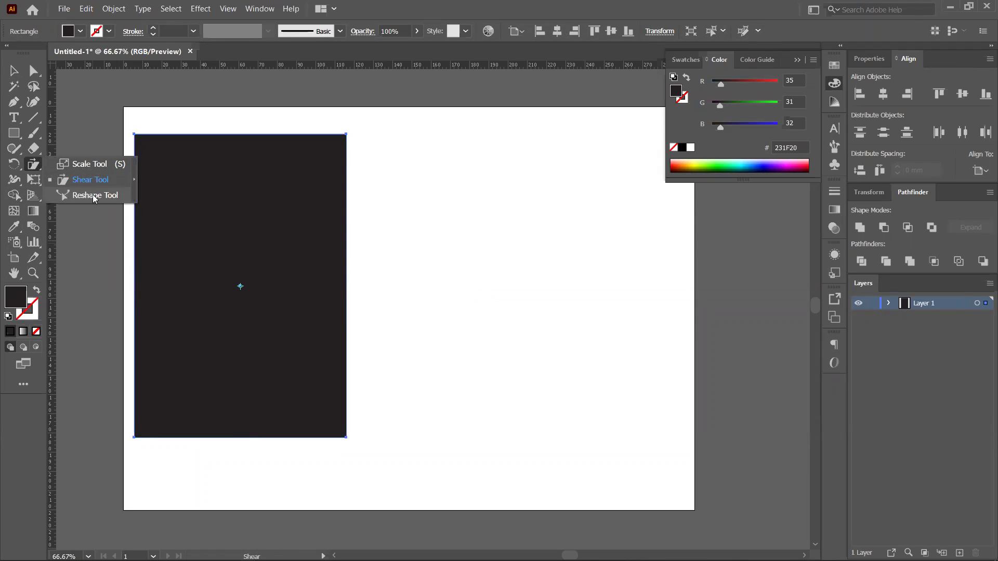
left_click(94, 197)
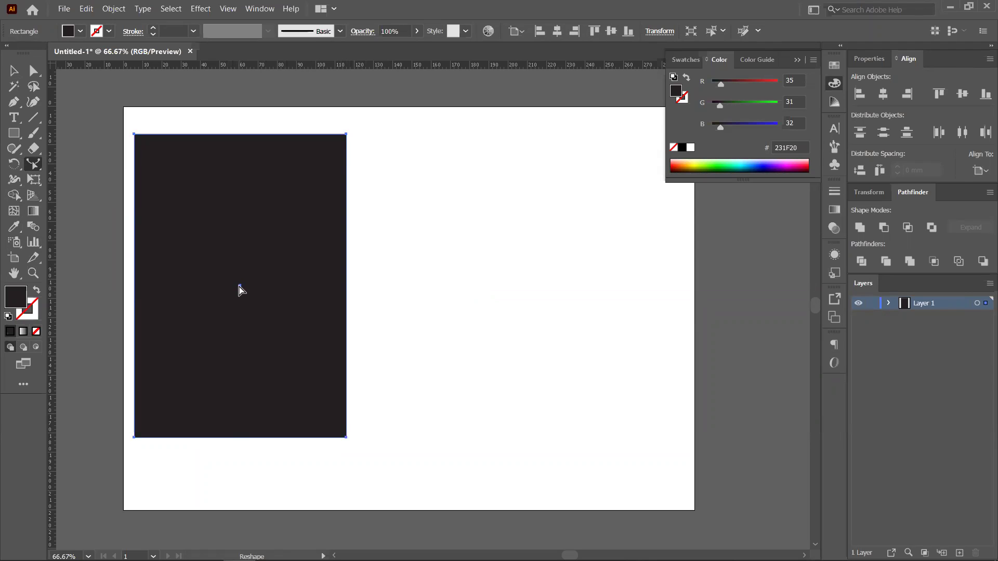
left_click_drag(347, 292, 441, 296)
left_click(14, 70)
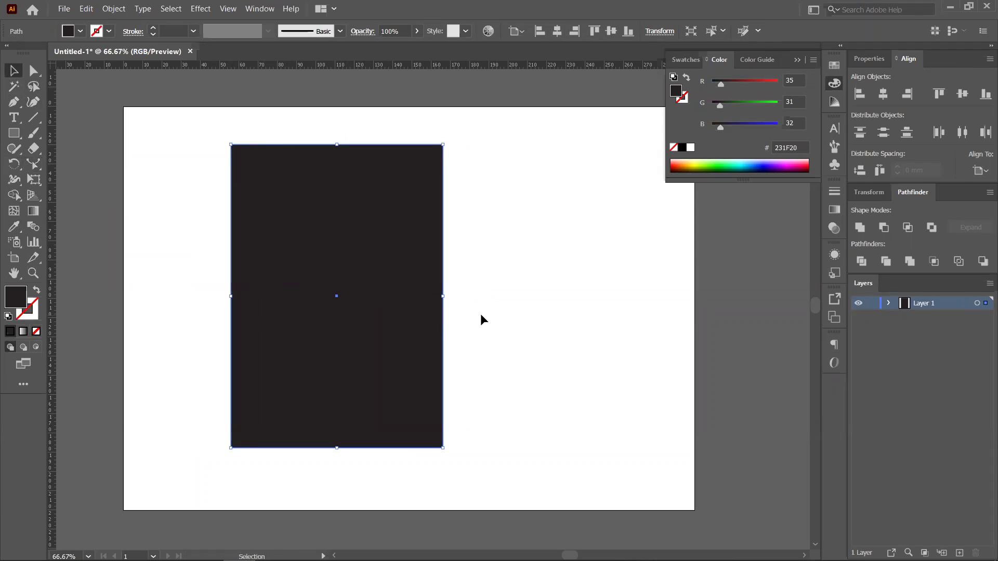
Directly select only the rectangle's right edge and bulge its midpoint outward with the Reshape tool
left_click(33, 71)
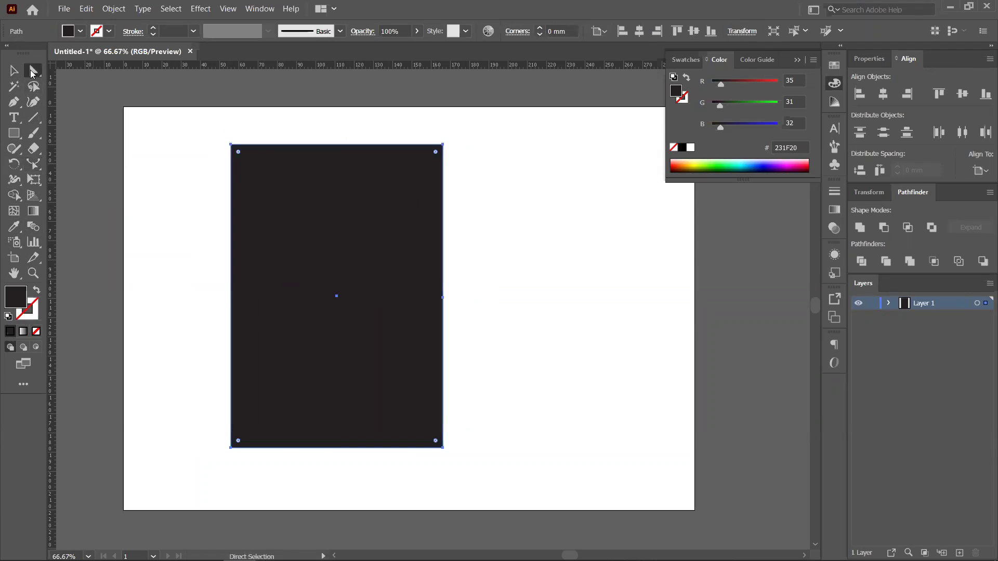
left_click(463, 305)
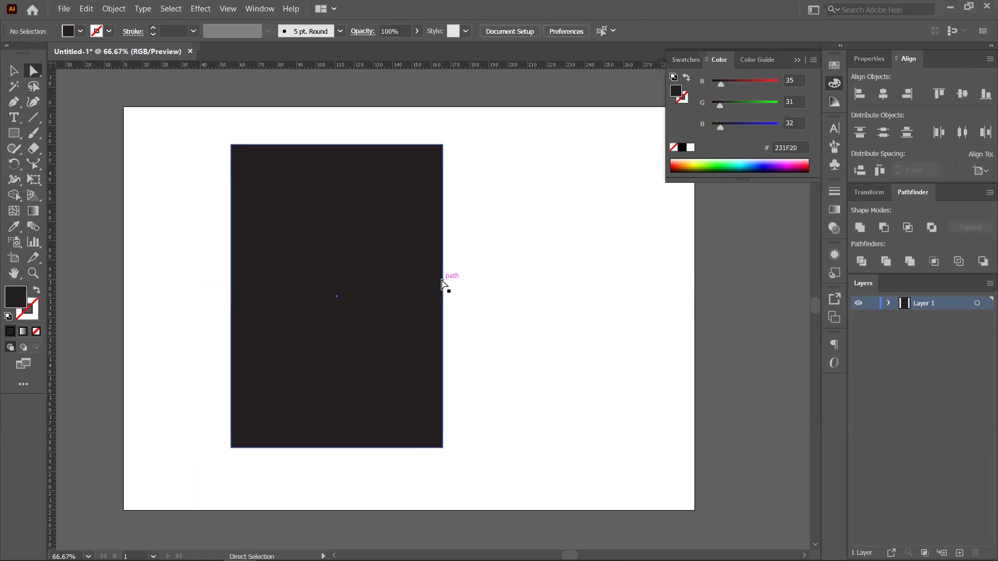
left_click(445, 291)
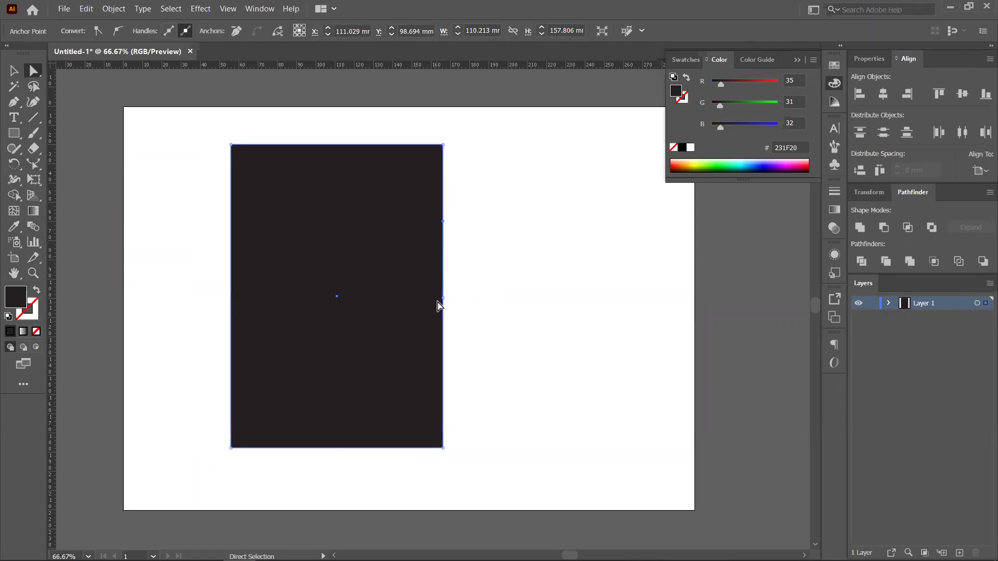
left_click(35, 165)
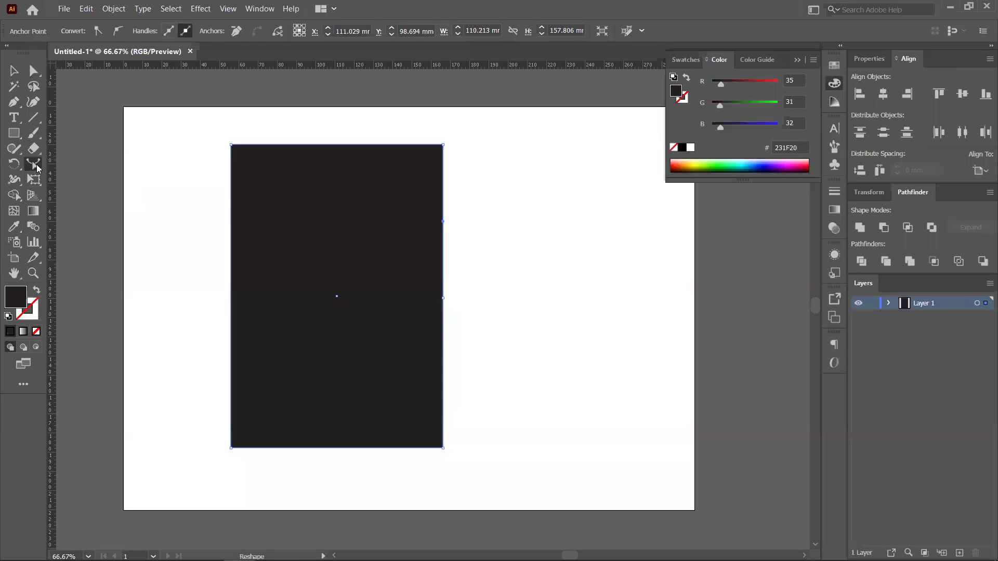
left_click_drag(442, 297, 489, 297)
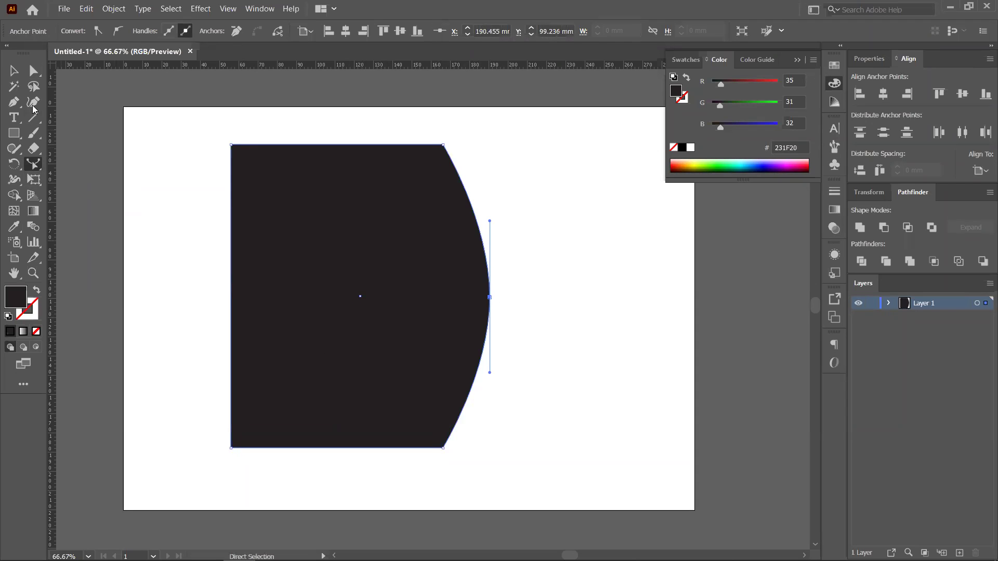
Directly select the shape's left edge and curve its midpoint inward with the Reshape tool
left_click(27, 75)
left_click(232, 294)
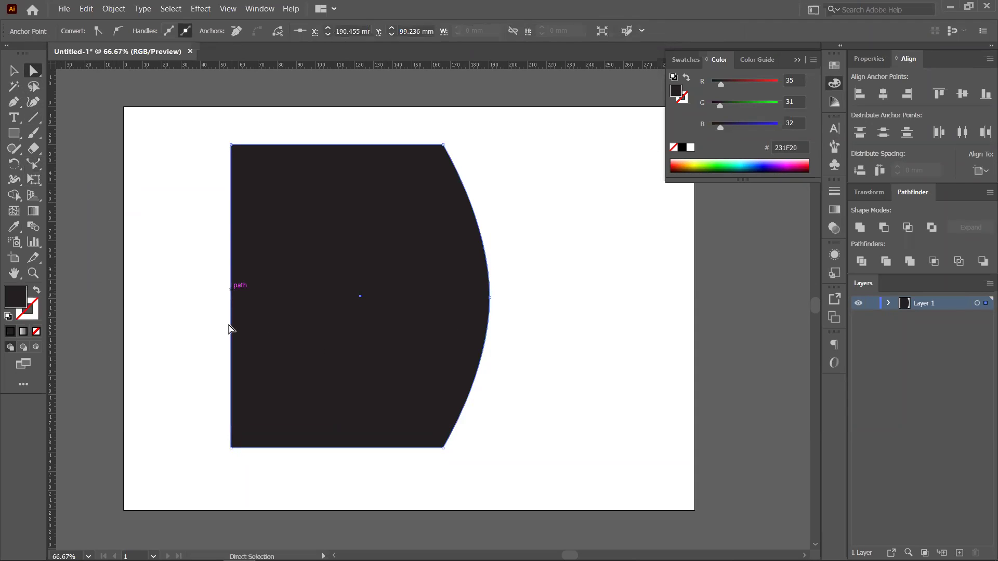
left_click(33, 164)
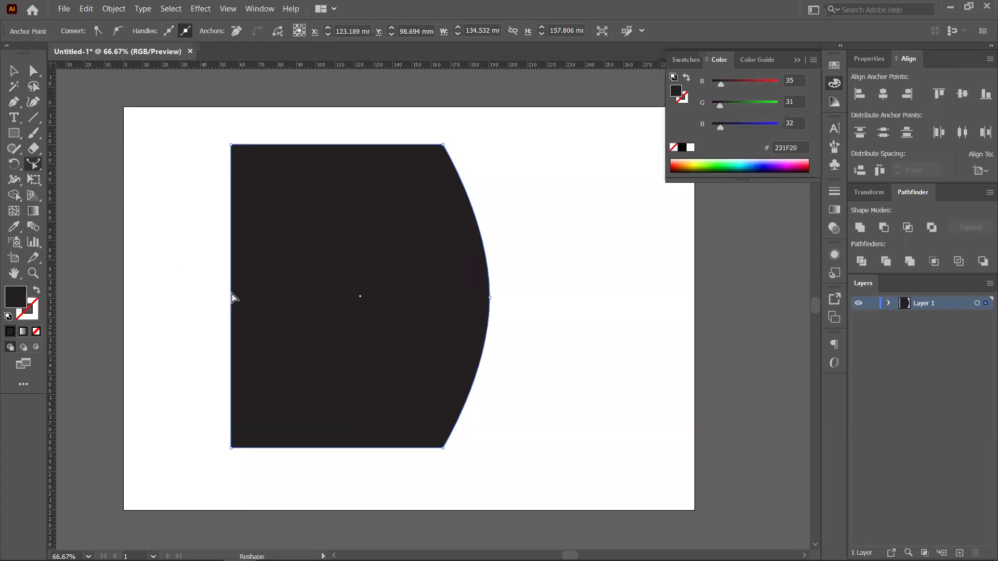
left_click_drag(231, 296, 289, 297)
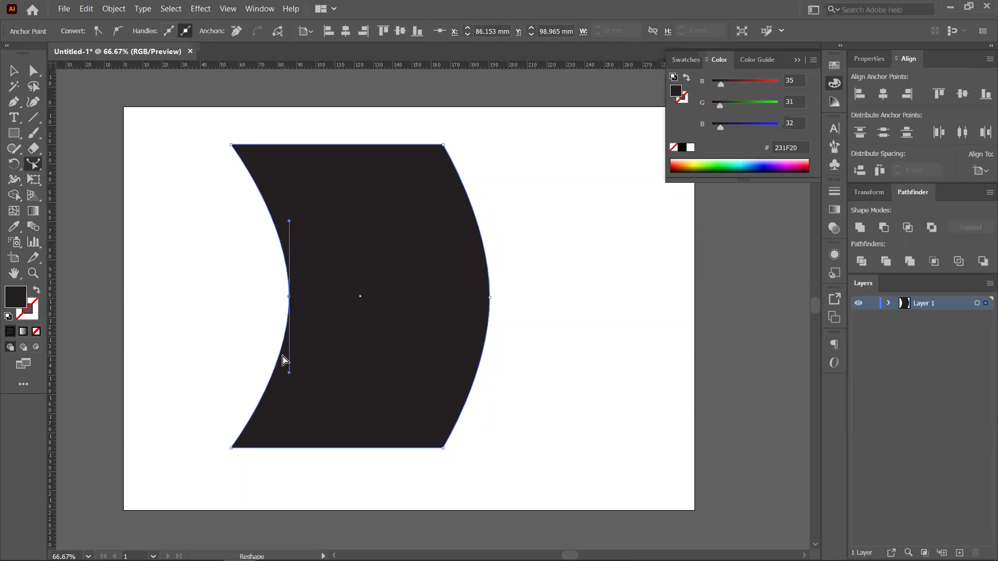
Try reshaping the upper edge from its middle while the whole shape is selected, and undo it
left_click(33, 71)
left_click(343, 152)
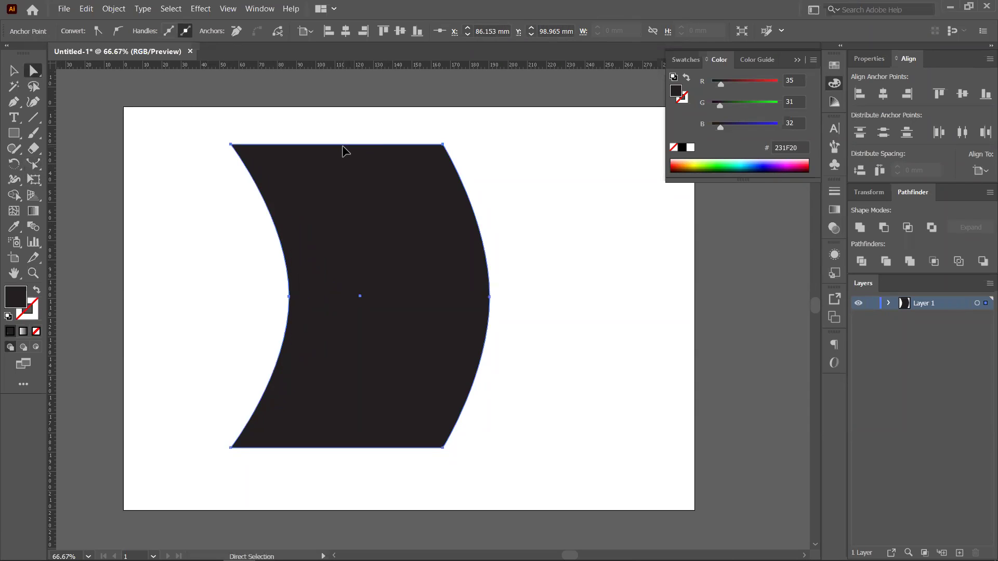
left_click(34, 165)
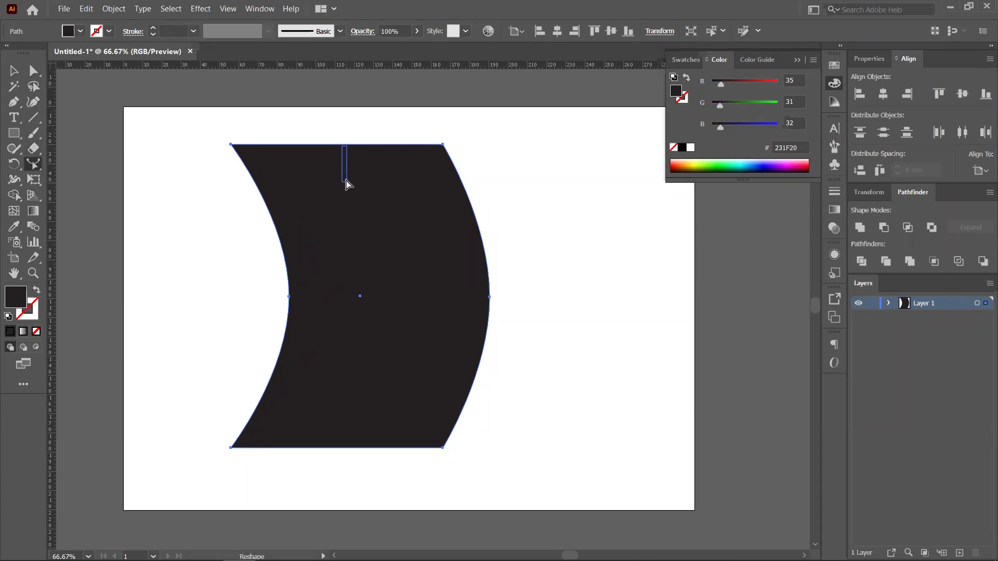
mouse_move(338, 150)
left_mouse_down()
mouse_move(338, 111)
mouse_move(349, 177)
mouse_move(341, 147)
left_mouse_up()
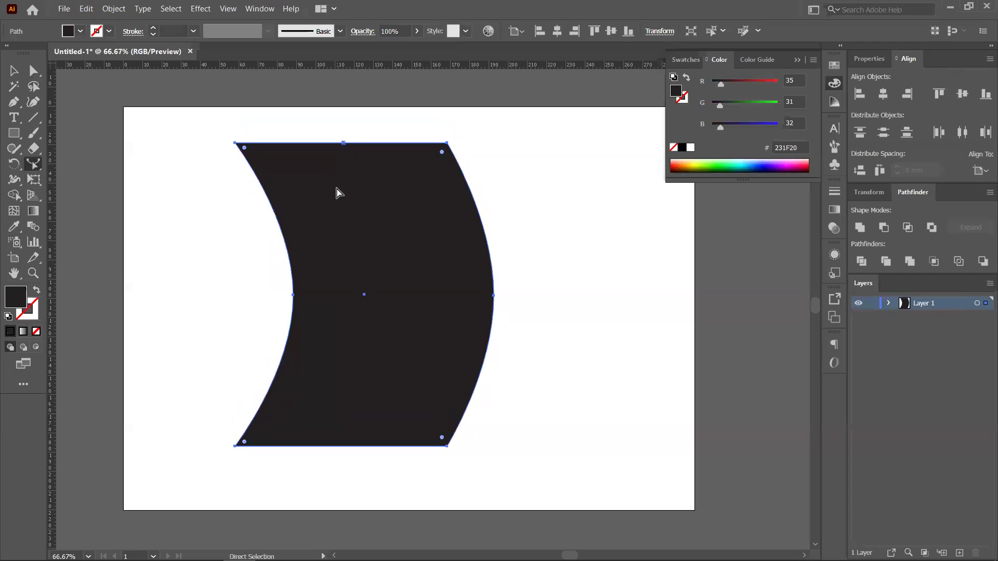
key("ctrl+z")
key("ctrl+z")
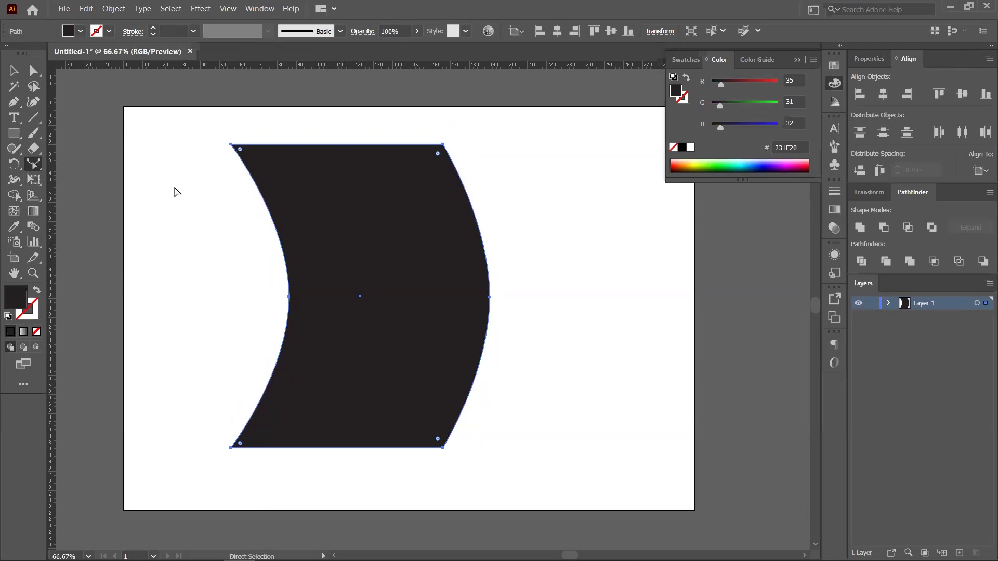
Deselect the shape, directly select only its upper edge and curve that edge down into the shape with the Reshape tool
left_click(33, 71)
left_click(298, 126)
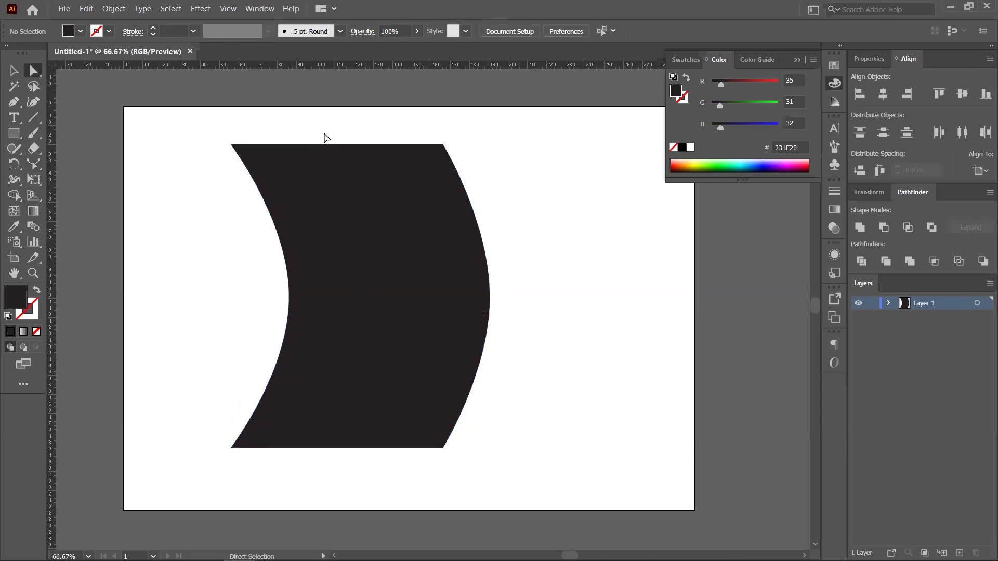
left_click_drag(342, 154, 343, 156)
left_click_drag(47, 166, 67, 165)
left_click_drag(347, 145, 370, 202)
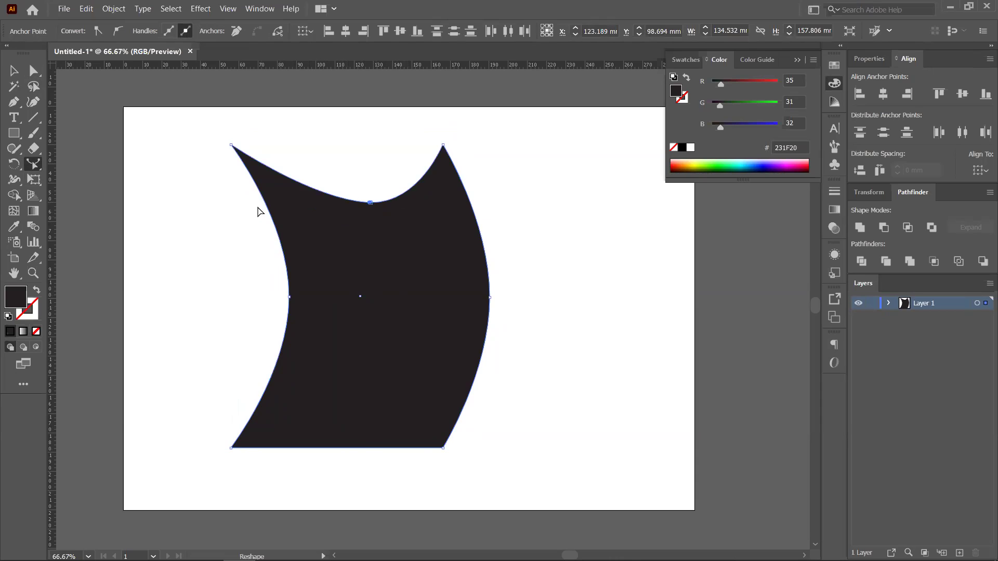
Directly select the shape's lower edge and pull its lower-right corner far outward with the Reshape tool
left_click(34, 75)
left_click_drag(327, 457, 379, 424)
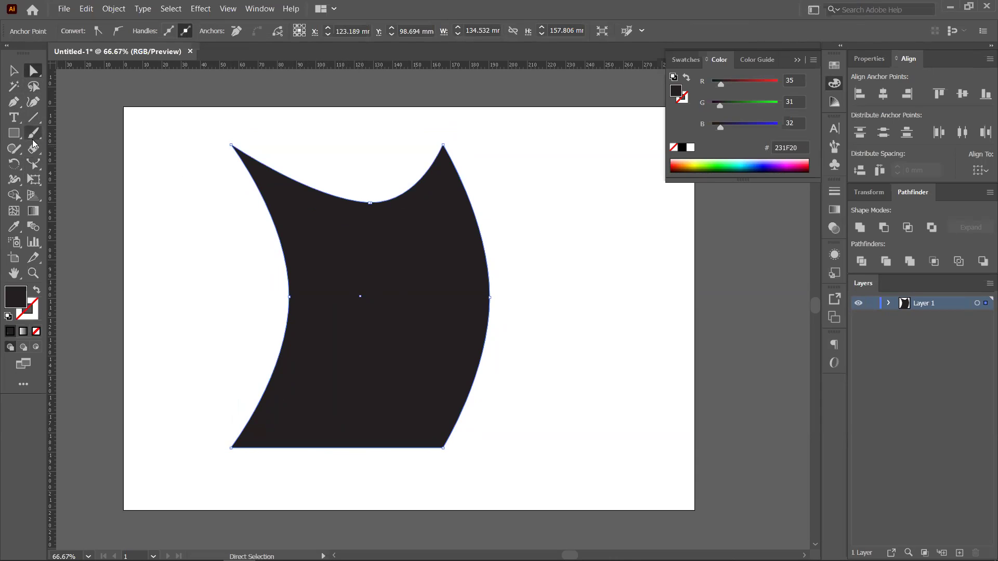
left_click(34, 164)
left_click_drag(343, 450, 372, 396)
left_click_drag(443, 448, 621, 436)
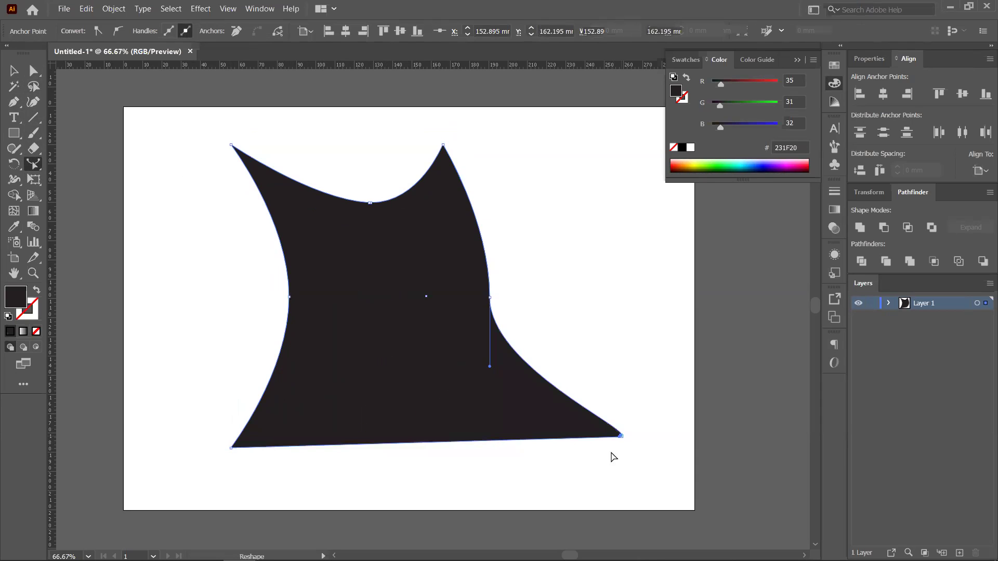
Distort the shape's lower right side and left curve further by pulling several points with the Reshape tool
left_click_drag(490, 367, 559, 332)
left_click_drag(536, 375, 528, 253)
left_click_drag(572, 296, 477, 326)
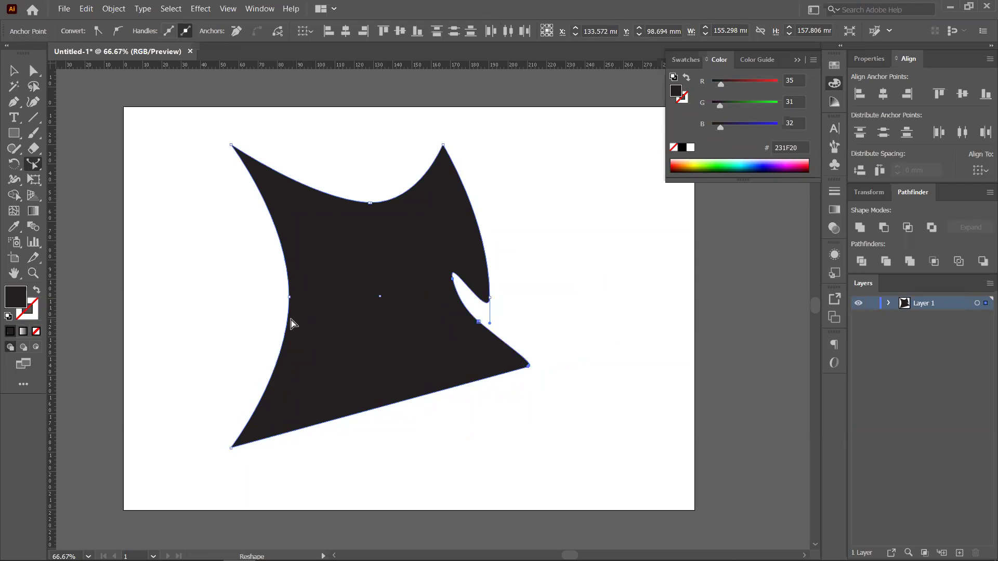
left_click_drag(285, 340, 340, 287)
left_click_drag(293, 373, 313, 367)
Undo all the edge and corner reshaping back to the plain straight-sided rectangle
key("ctrl+z")
key("ctrl+z")
key("ctrl+z")
key("ctrl+z")
key("ctrl+z")
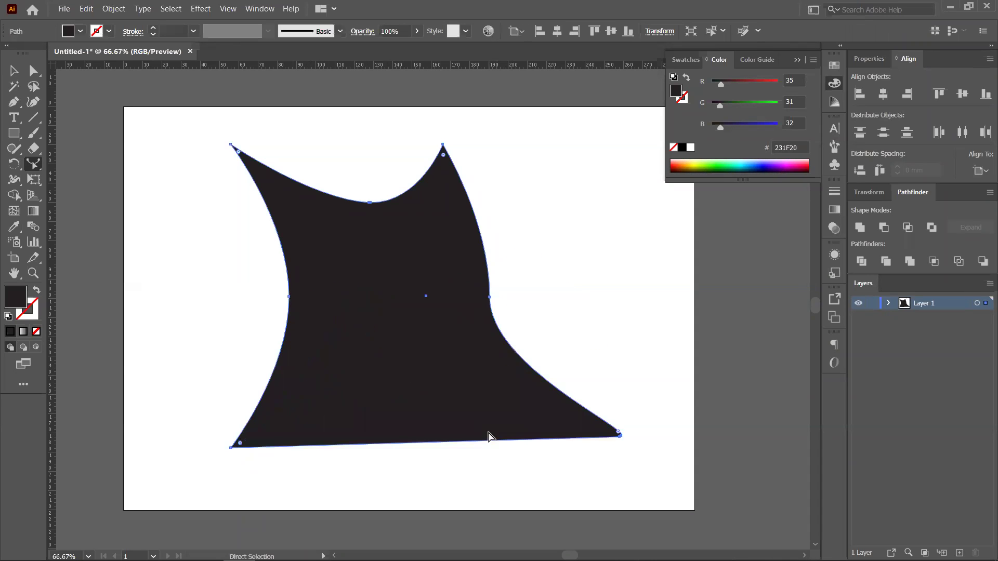
key("ctrl+z")
key("ctrl+z")
key("ctrl+z")
key("ctrl+z")
key("ctrl+z")
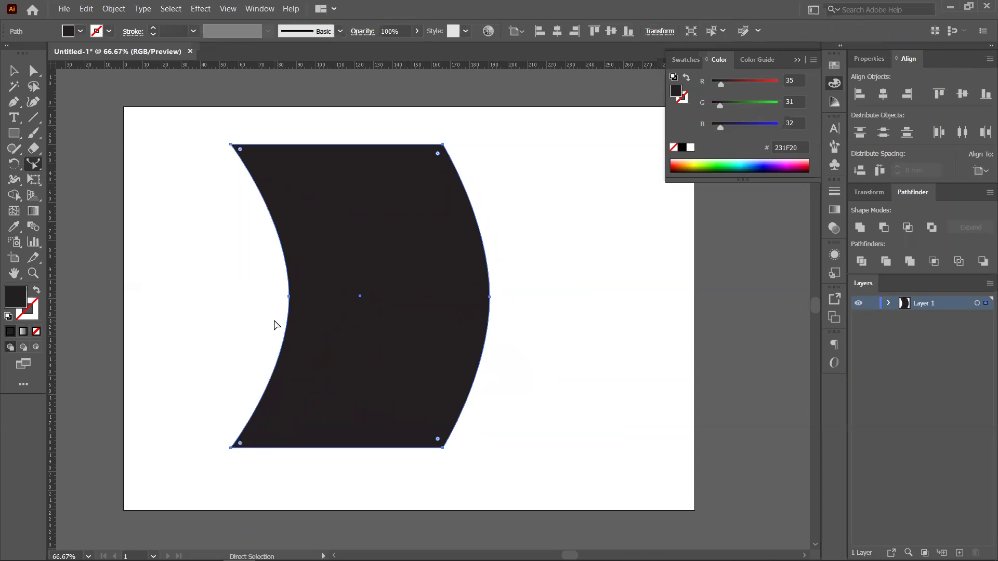
Narrow the rectangle from its right side into a vertical strip about 19 mm wide
left_click(13, 70)
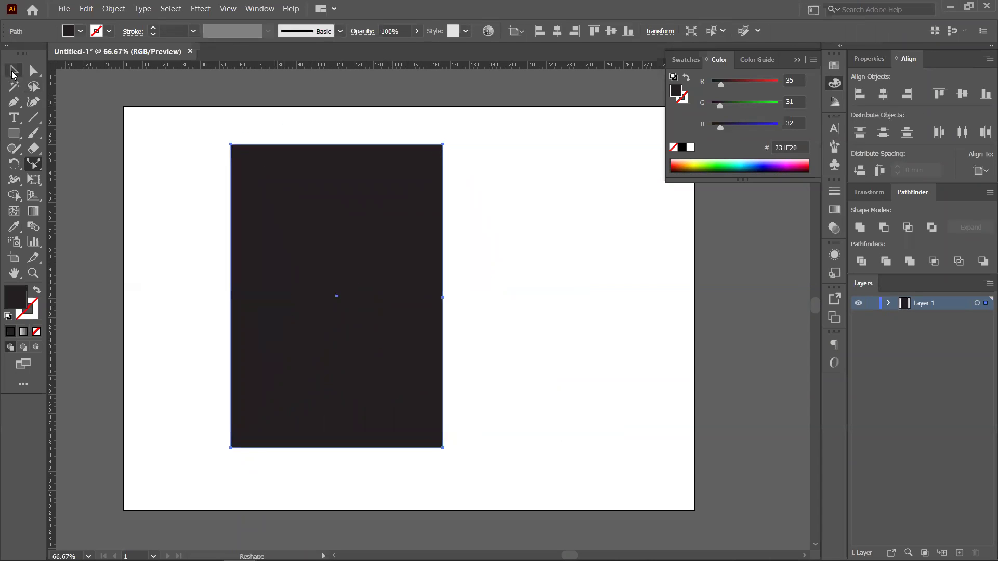
left_click_drag(429, 300, 268, 322)
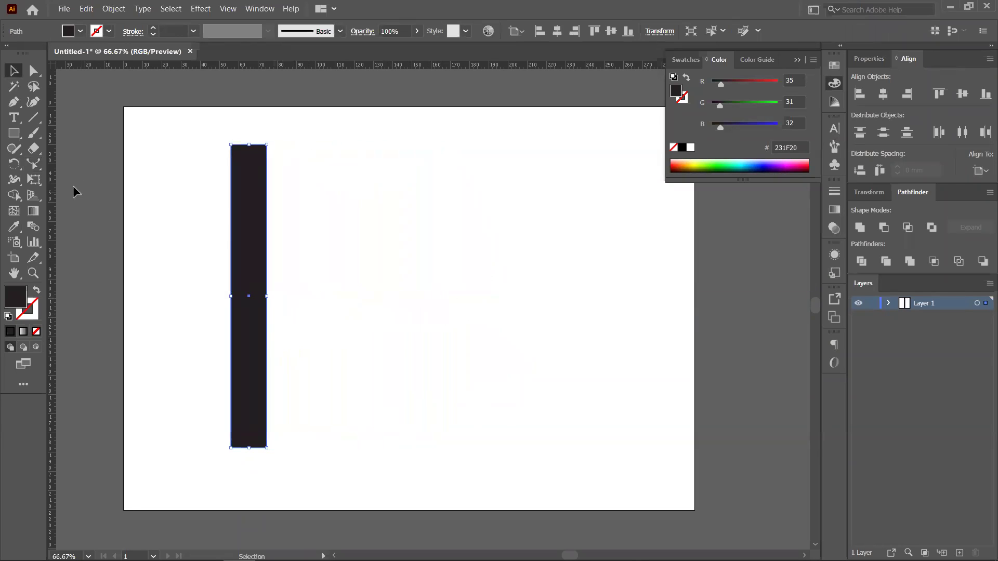
key("a")
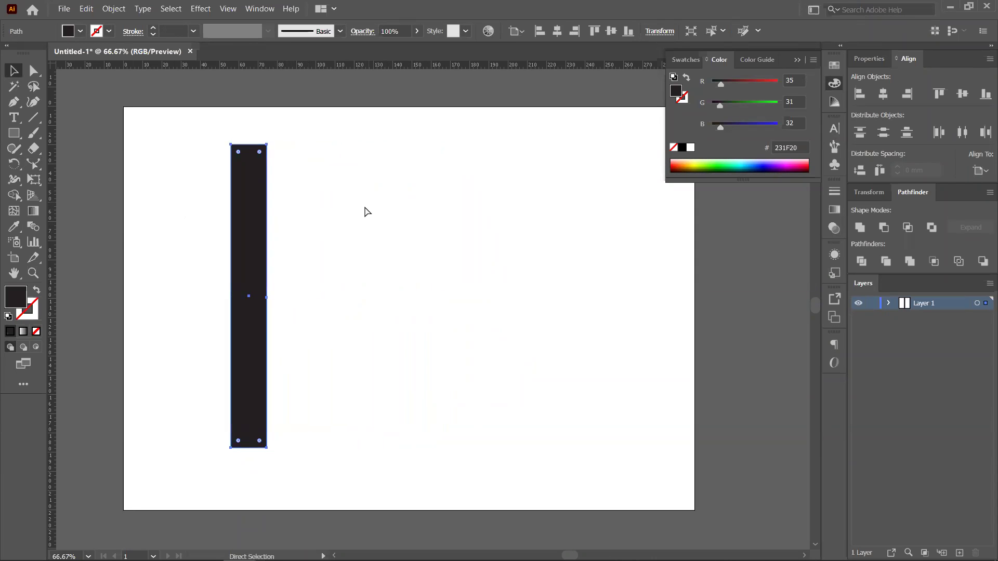
left_click(359, 218)
left_click(241, 258)
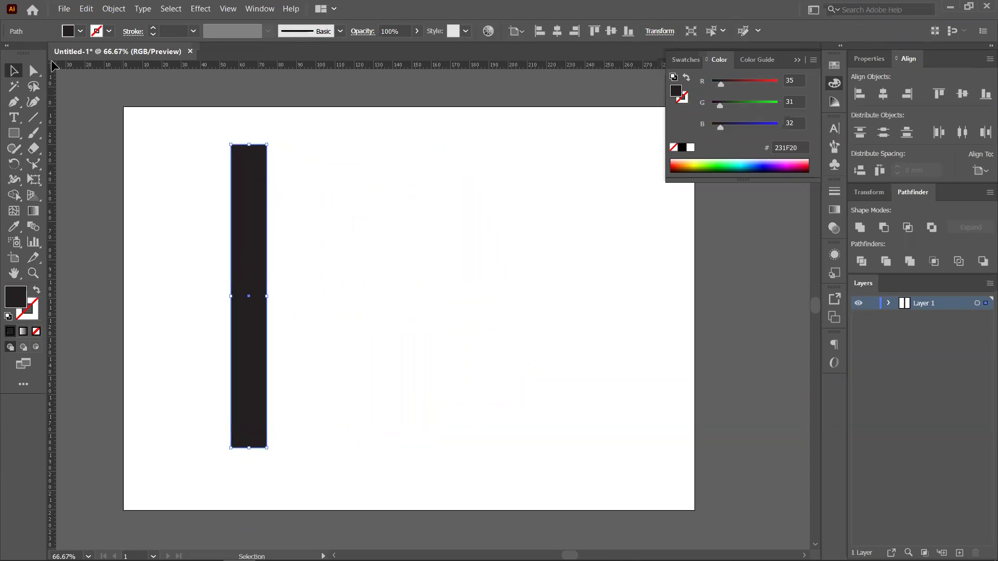
Directly select the upper part of the strip's right edge and pull it outward and up into a rounded bulge with the Reshape tool
key("a")
key("ctrl+shift+a")
left_click(264, 210)
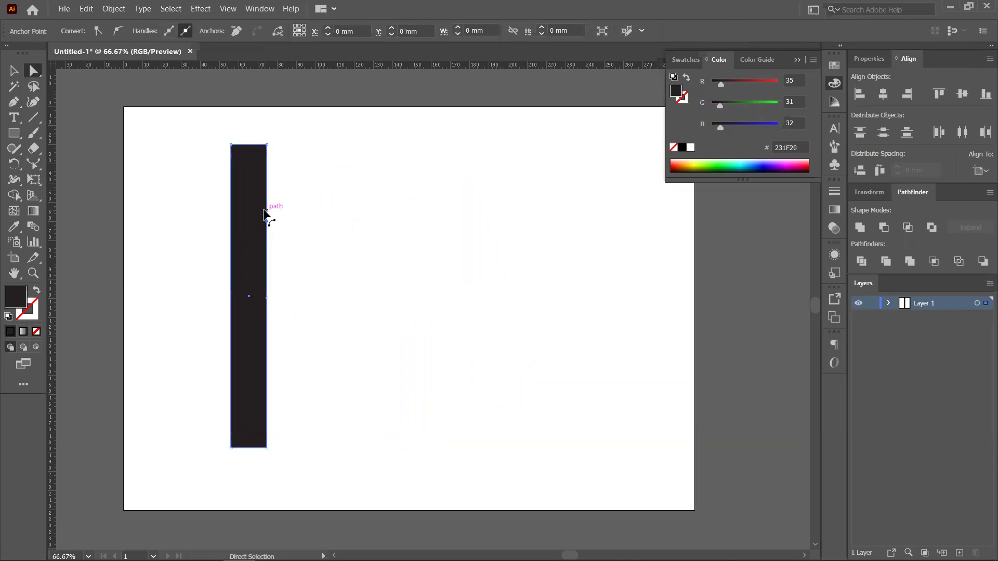
left_click(33, 164)
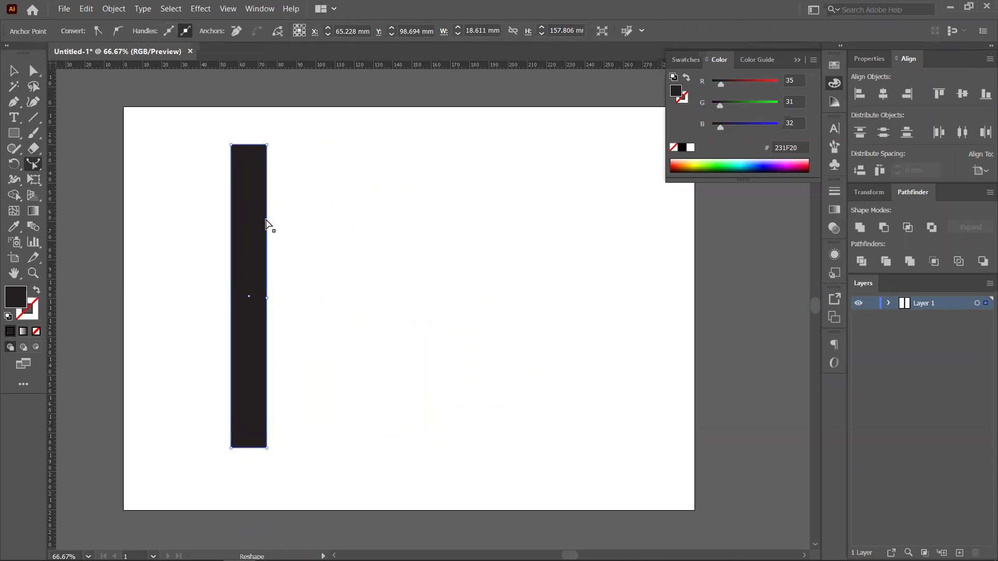
left_click_drag(266, 223, 326, 173)
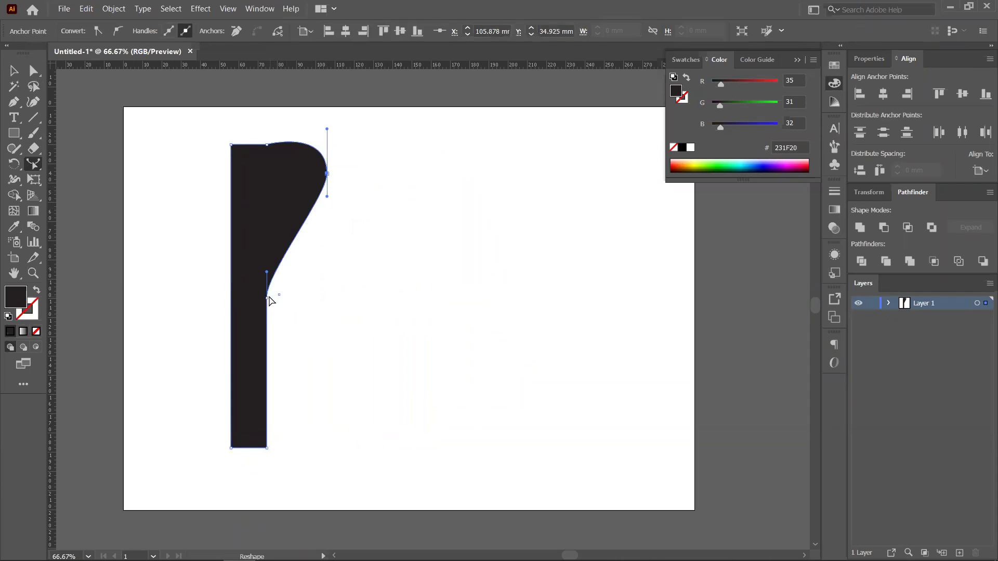
Pull the strip's right edge outward past the artboard with the Reshape tool and undo the reshaping back to the straight strip
left_click_drag(268, 297, 367, 331)
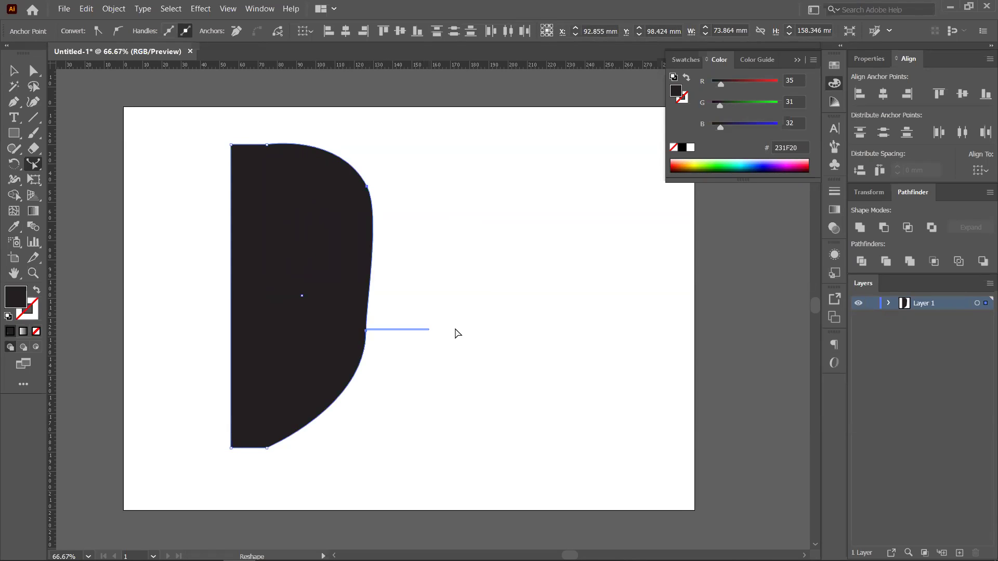
left_click_drag(366, 333, 715, 336)
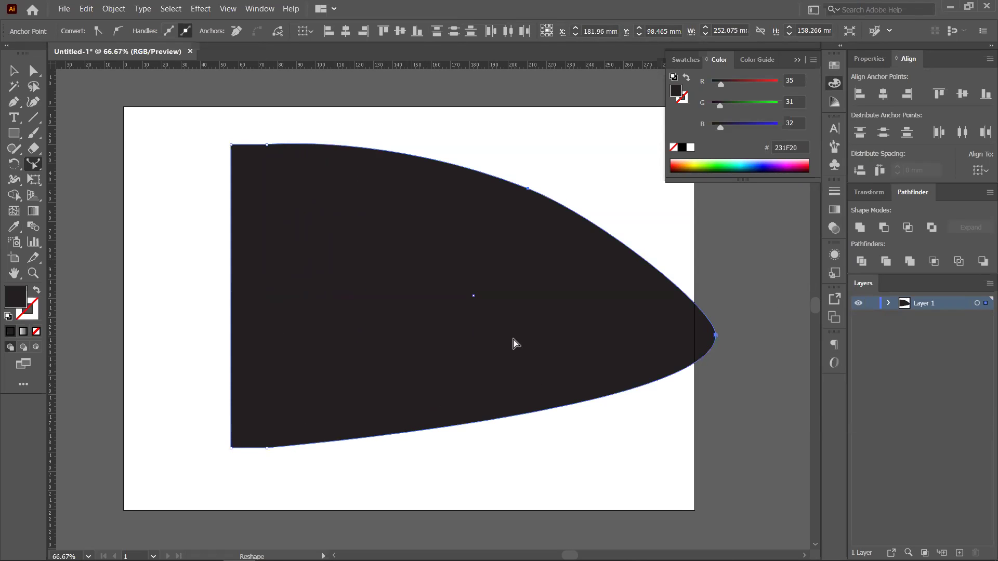
key("ctrl+z")
key("ctrl+z")
key("ctrl+z")
key("ctrl+z")
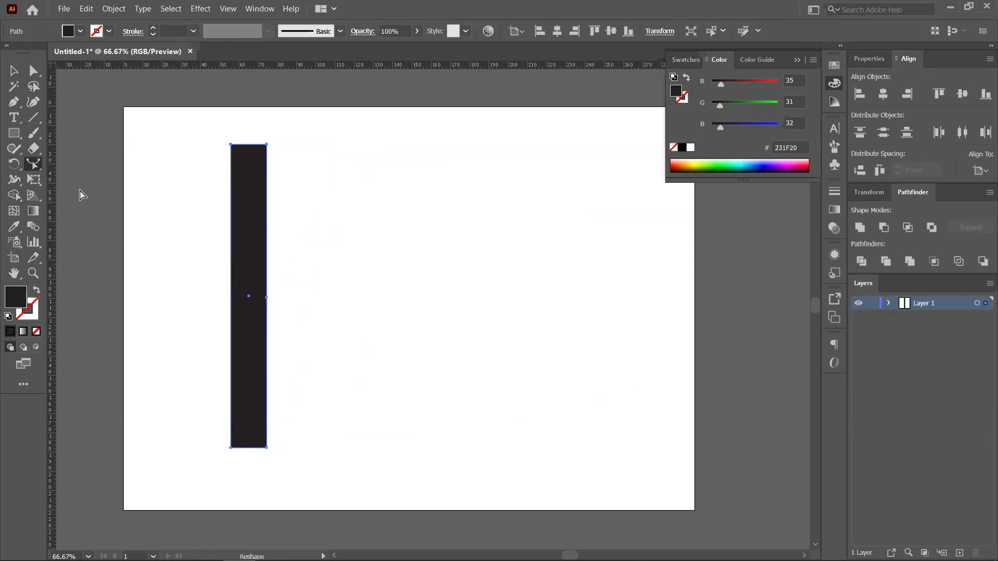
Select the black vertical strip and delete it from the artboard
left_click(34, 164)
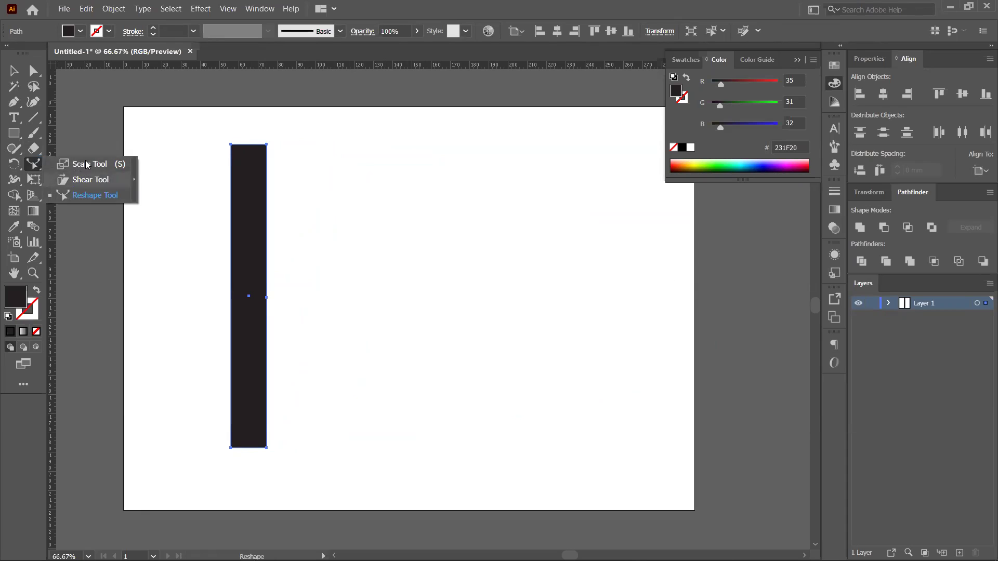
key("a")
left_click(10, 71)
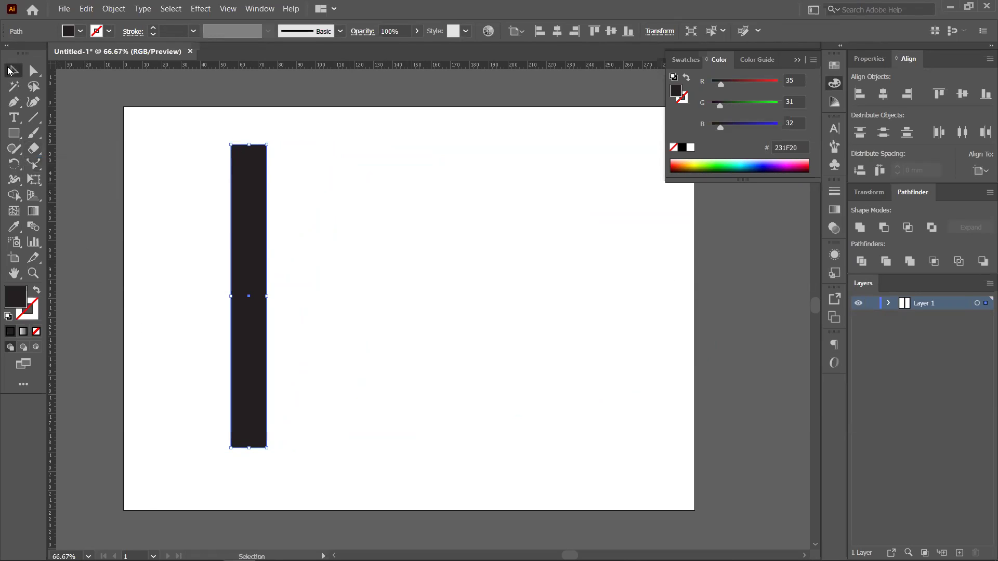
left_click_drag(244, 251, 250, 272)
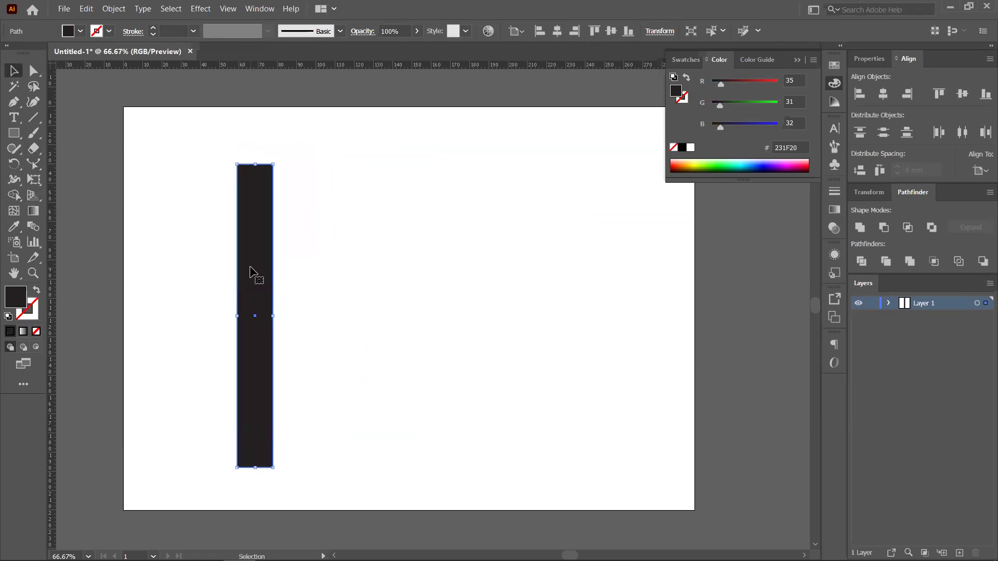
key("Delete")
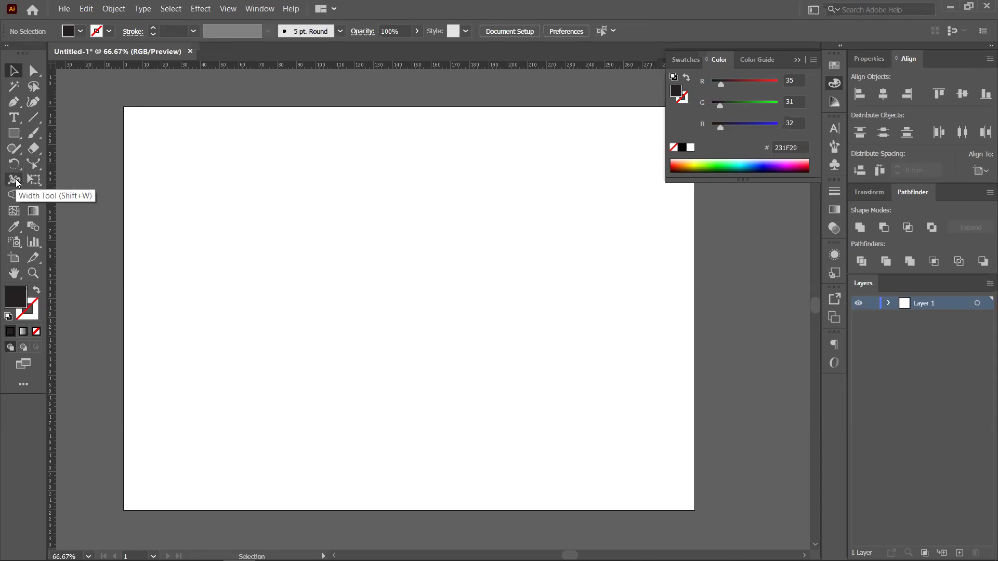
Draw an open path of five anchor points with the Pen tool, waving across the artboard and curling back into a loop
left_click(13, 102)
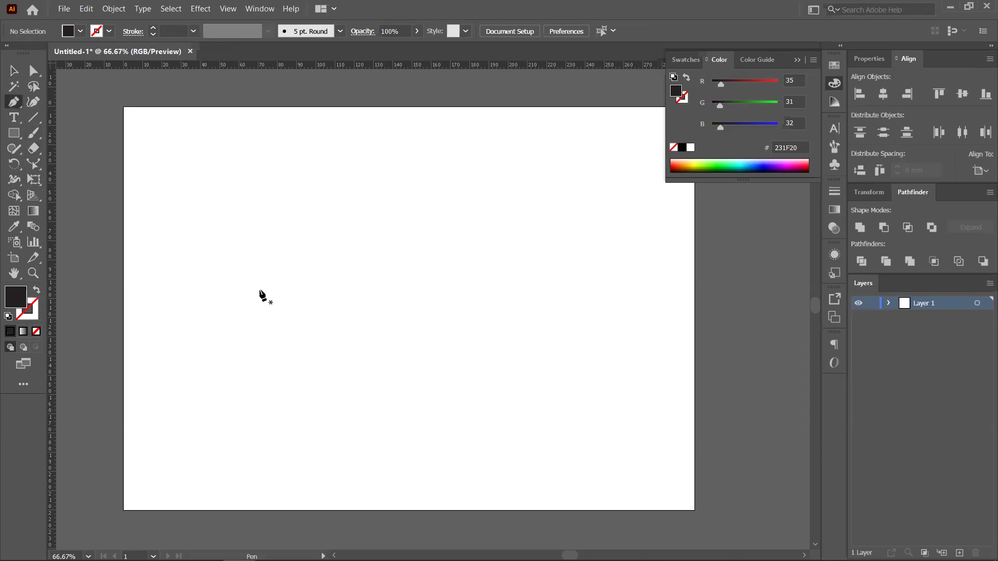
left_click(178, 262)
left_click_drag(304, 254, 373, 285)
left_click_drag(561, 365, 656, 330)
left_click_drag(641, 188, 599, 115)
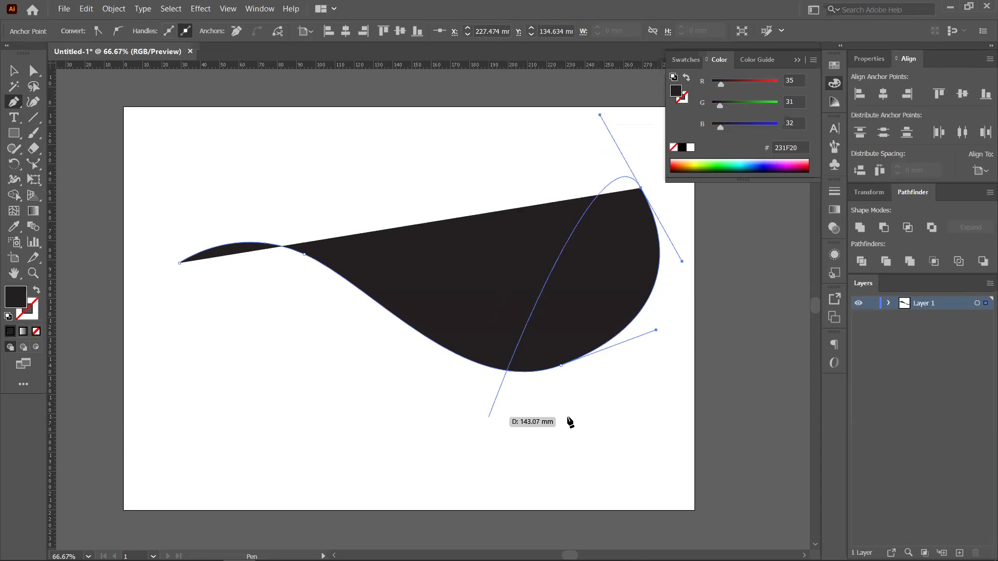
left_click_drag(493, 270, 531, 362)
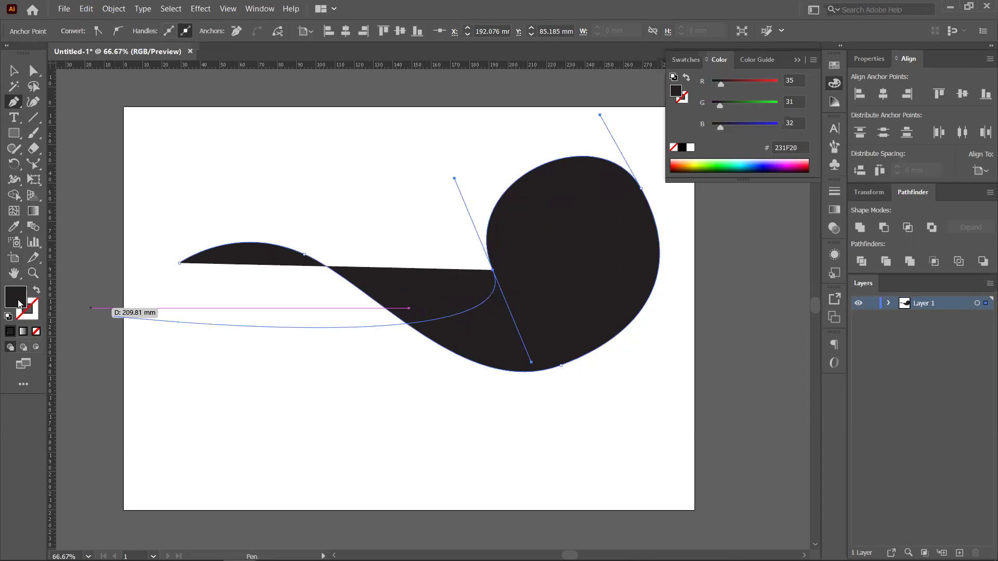
Swap the path's fill and stroke so it is a black outline without fill, and end the path without extra points
left_click(37, 292)
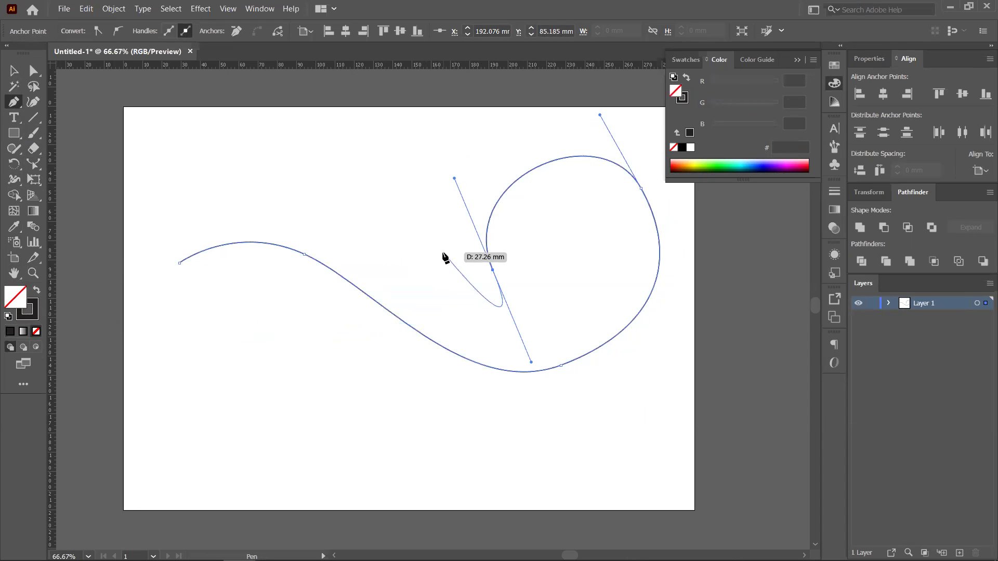
left_click(312, 362)
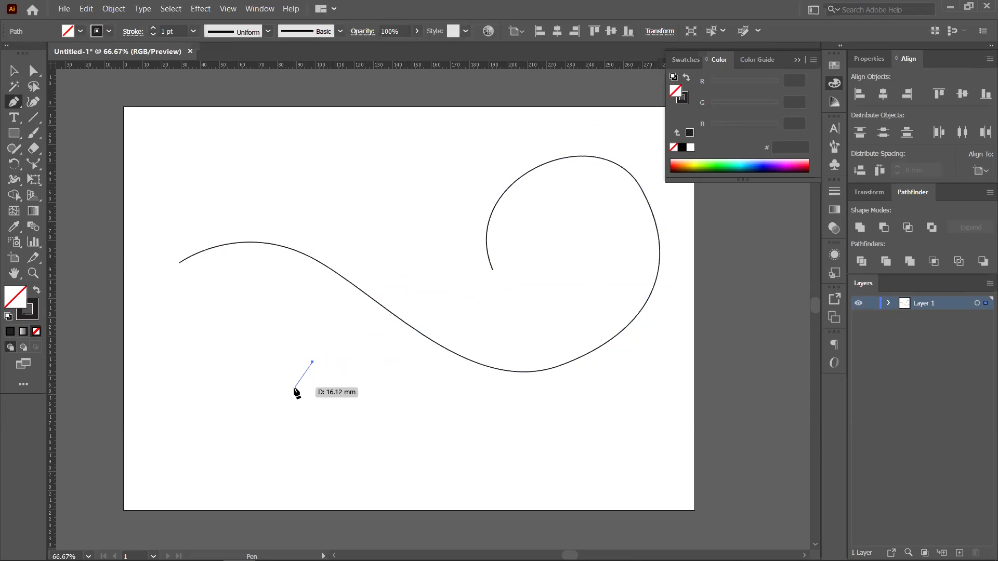
key("ctrl+z")
key("v")
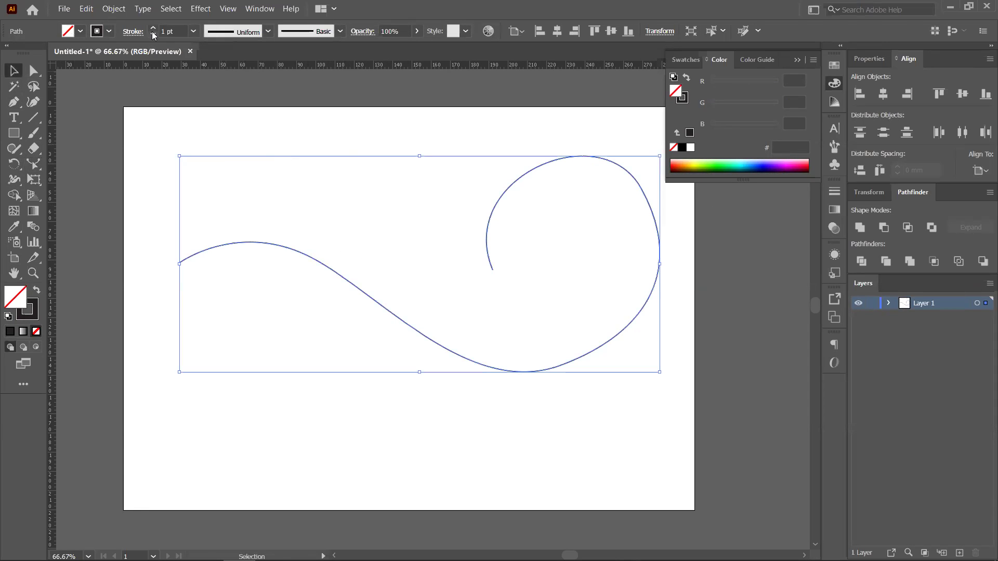
Set the curve's stroke weight to 5 pt and move the curve slightly down and to the left
left_click(154, 29)
left_click(154, 29)
left_click(154, 30)
left_click(154, 29)
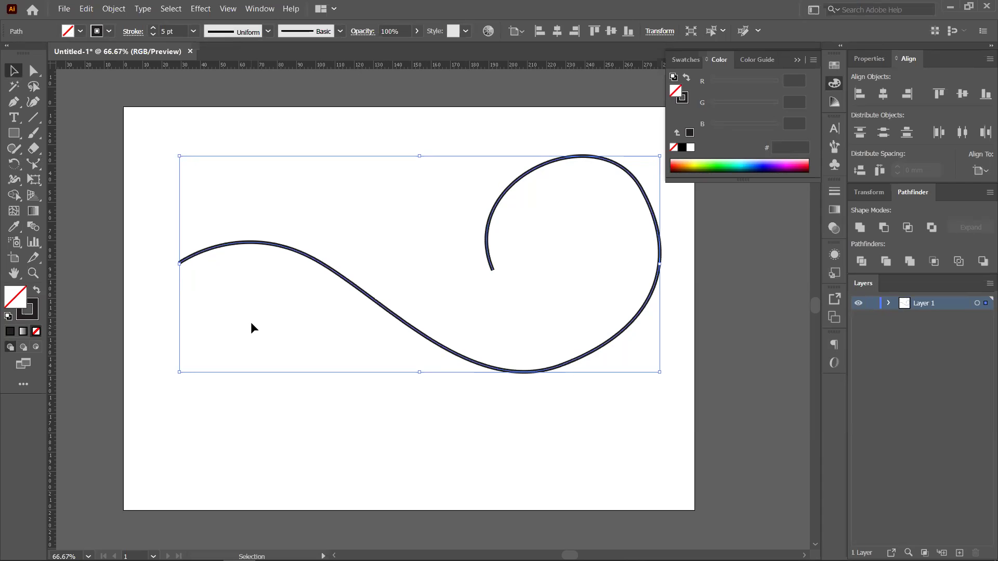
left_click(353, 434)
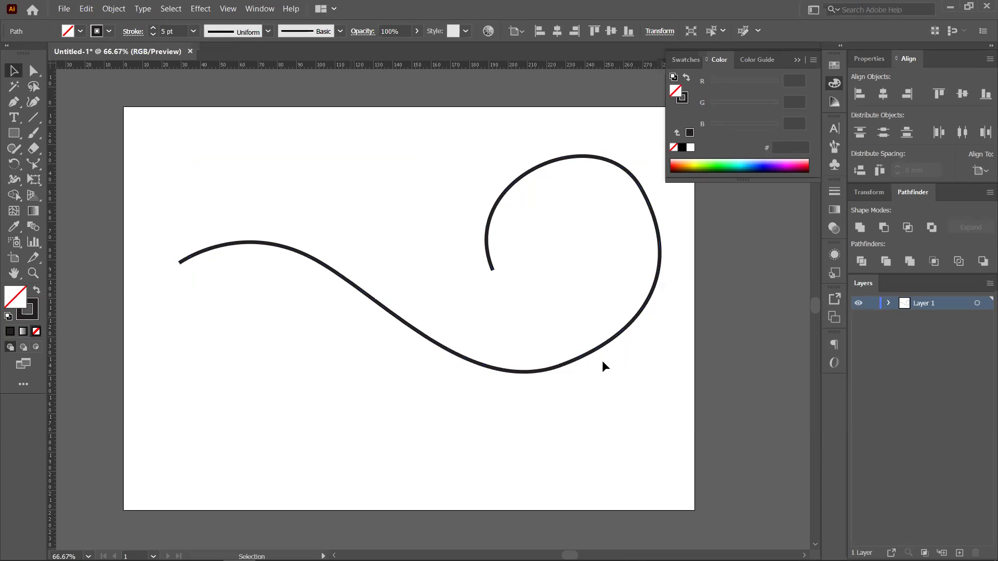
left_click_drag(520, 386, 500, 399)
Draw an open zigzag path above the curve with the Pen tool, mixing straight segments with one curved segment, and end it
left_click(14, 102)
left_click(171, 151)
left_click(271, 153)
left_click(429, 137)
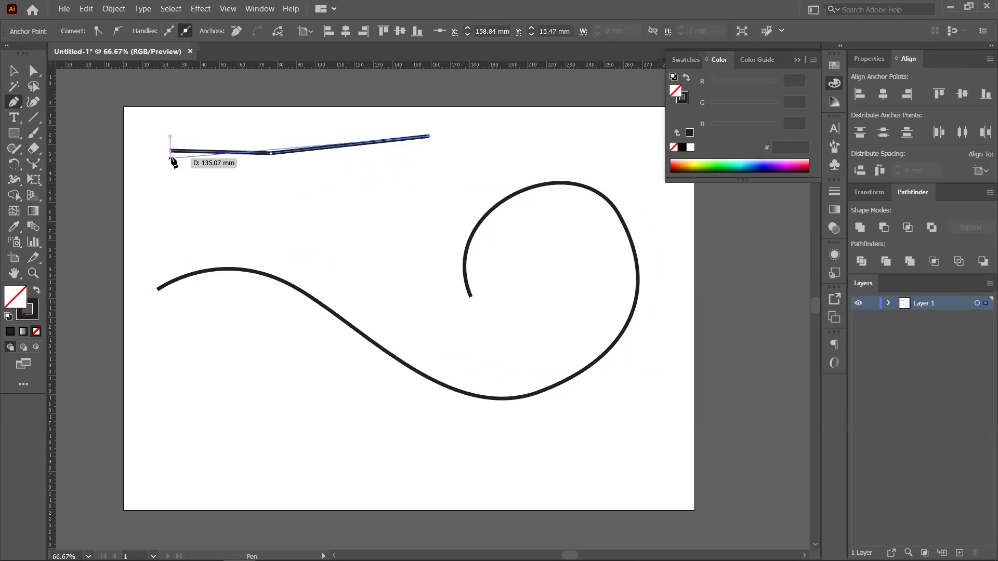
left_click(255, 235, "ctrl")
left_click_drag(299, 203, 255, 231)
left_click(203, 194)
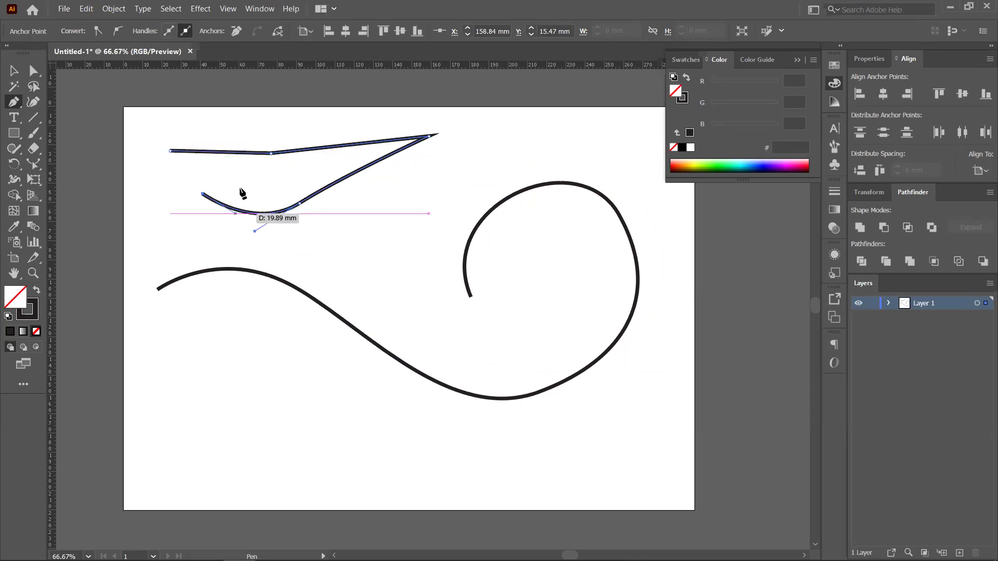
left_click(161, 211)
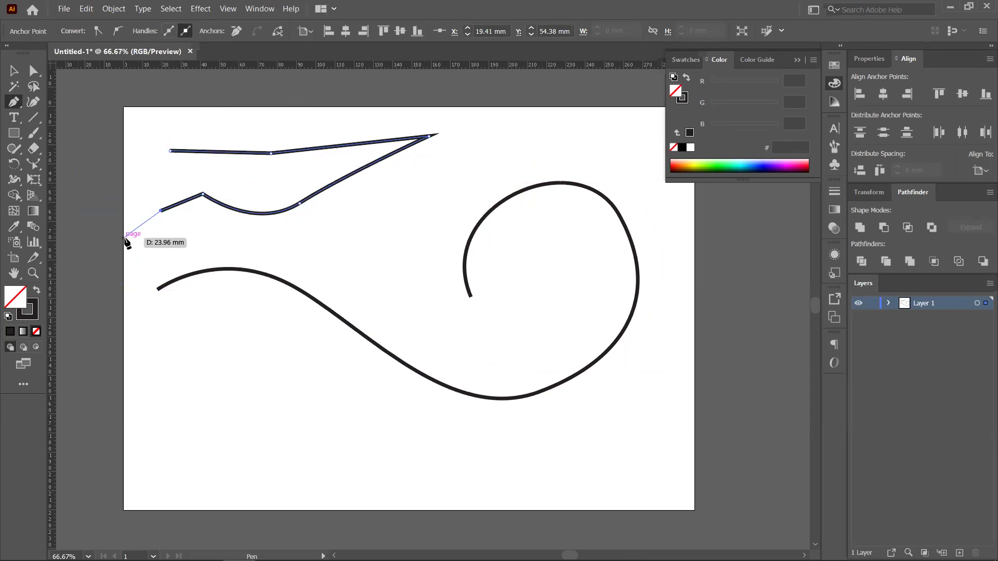
key("ctrl")
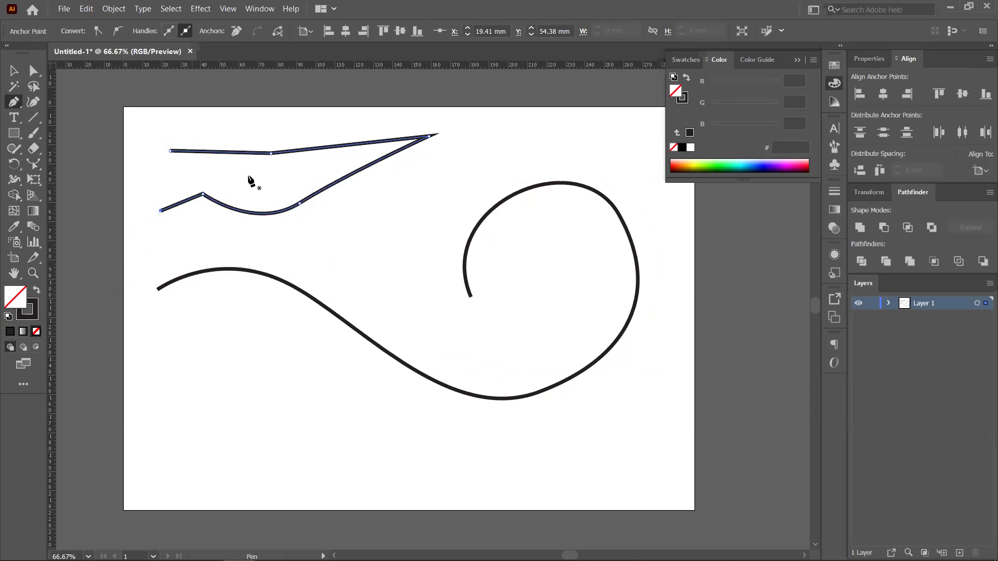
Undo the last three points of the zigzag path and extend it with two straight segments using the Pen tool
left_click(22, 75)
key("ctrl+z")
key("ctrl+z")
key("ctrl+z")
left_click(13, 101)
left_click_drag(290, 223, 307, 211)
left_click(218, 197)
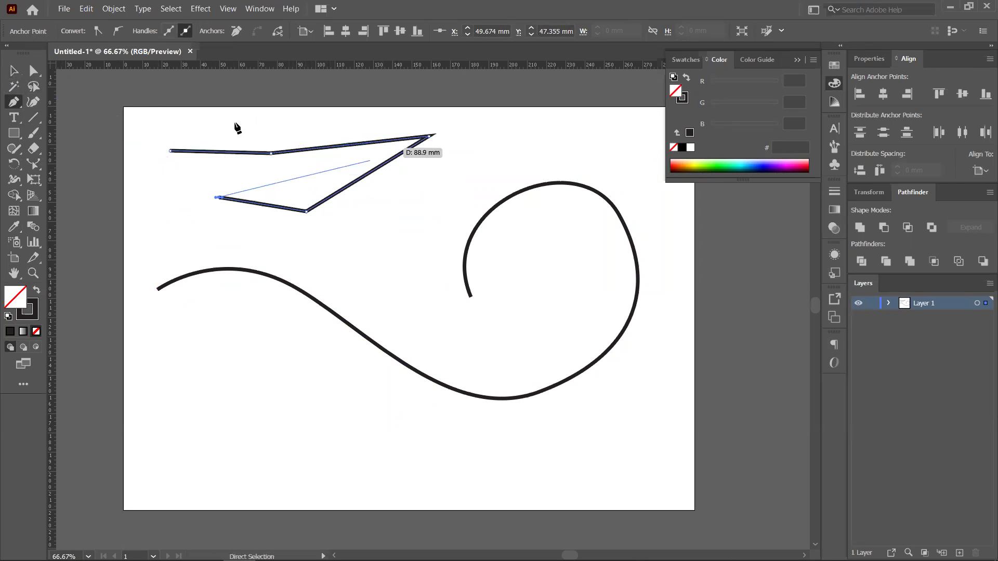
Delete the whole zigzag path above the curve
left_click(12, 71)
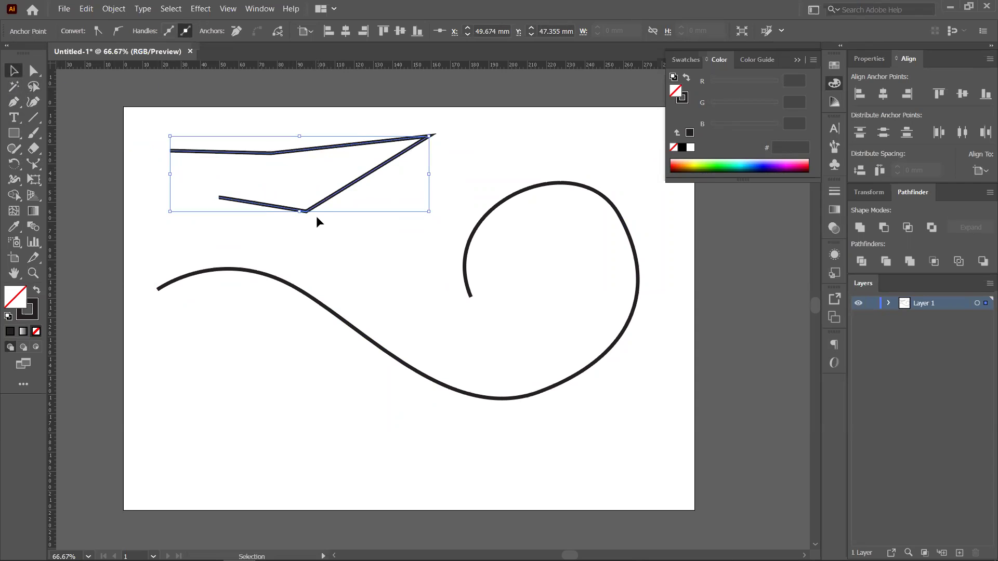
key("a")
key("Delete")
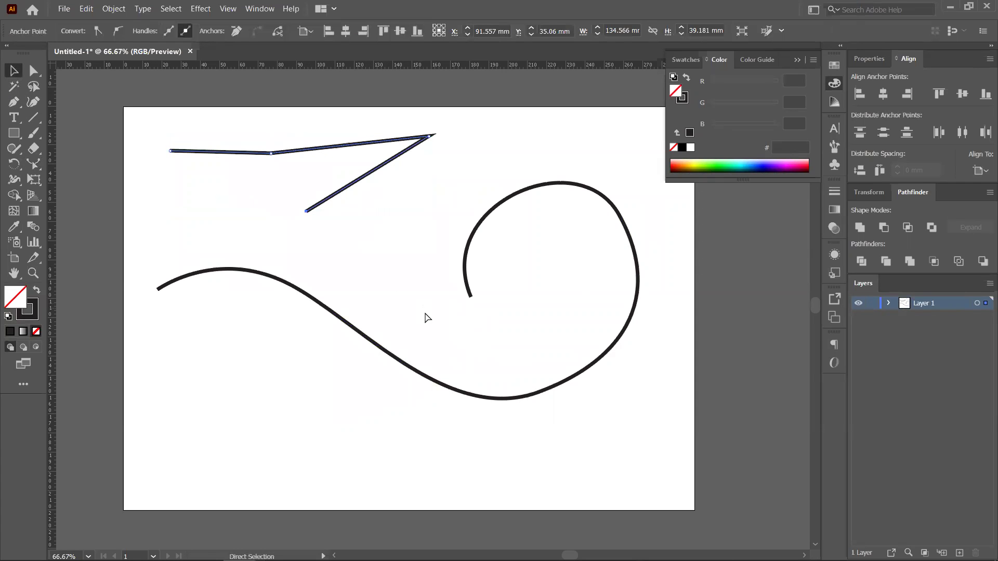
key("Delete")
key("Delete")
key("Delete")
Select the remaining curve and move it slightly up and to the left
key("ctrl+a")
key("v")
mouse_move(373, 338)
left_mouse_down()
mouse_move(394, 314)
mouse_move(366, 310)
left_mouse_up()
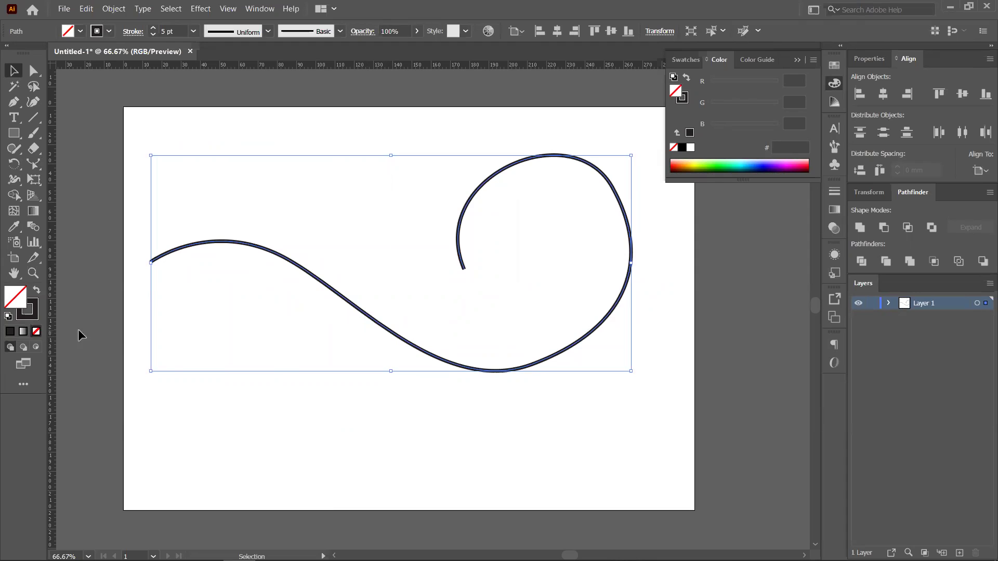
Try the lens-shaped and the double-bulge width profiles on the curve's stroke
left_click(267, 32)
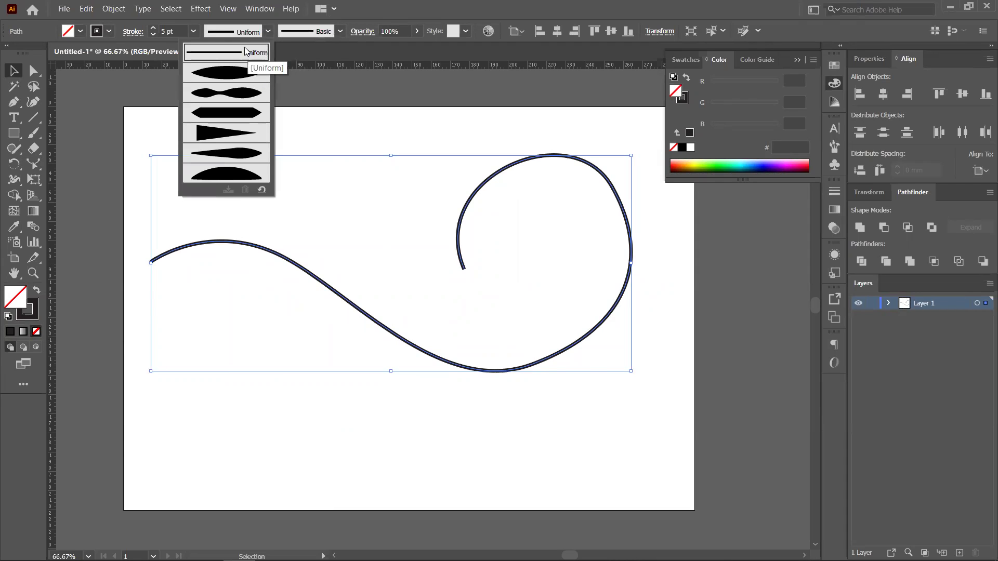
left_click(229, 75)
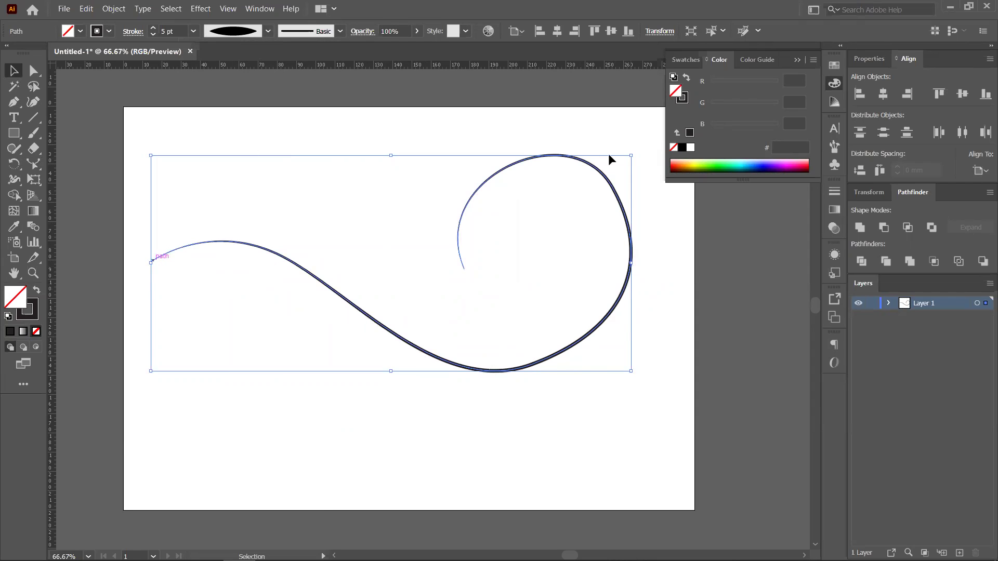
left_click(215, 35)
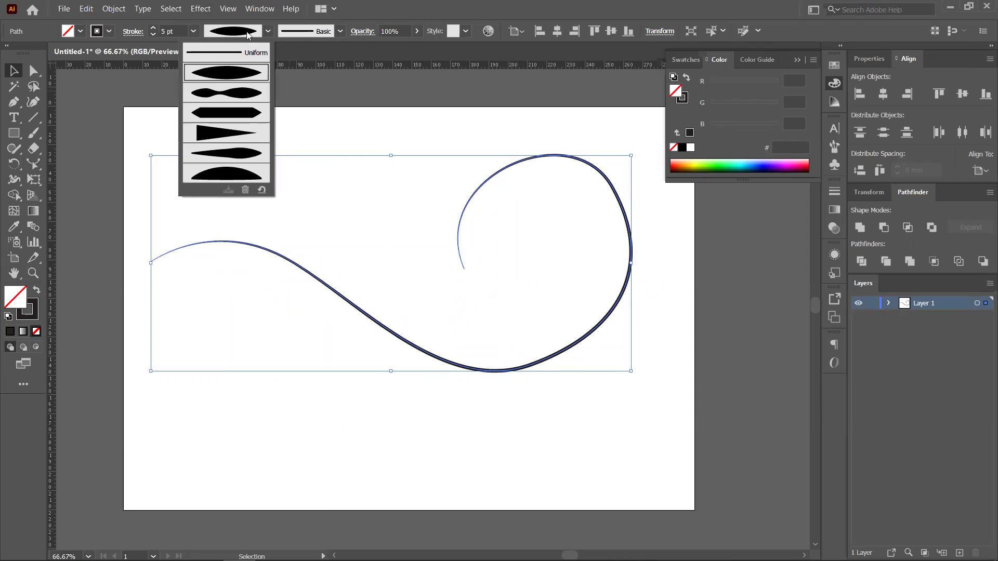
left_click(227, 94)
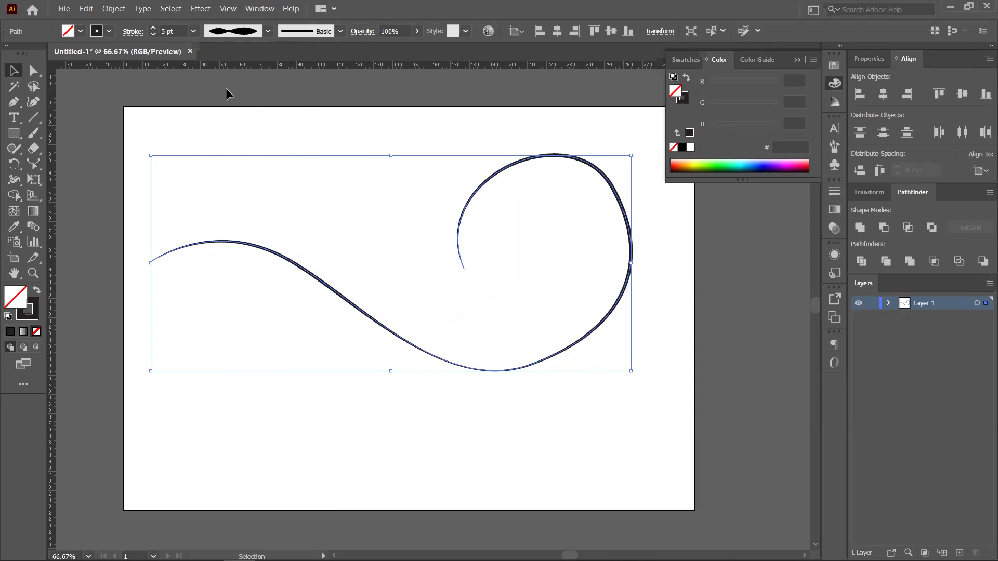
Try the remaining width profiles on the curve's stroke: elongated hexagon, triangular taper, off-centre bulge and half-dome
left_click(229, 34)
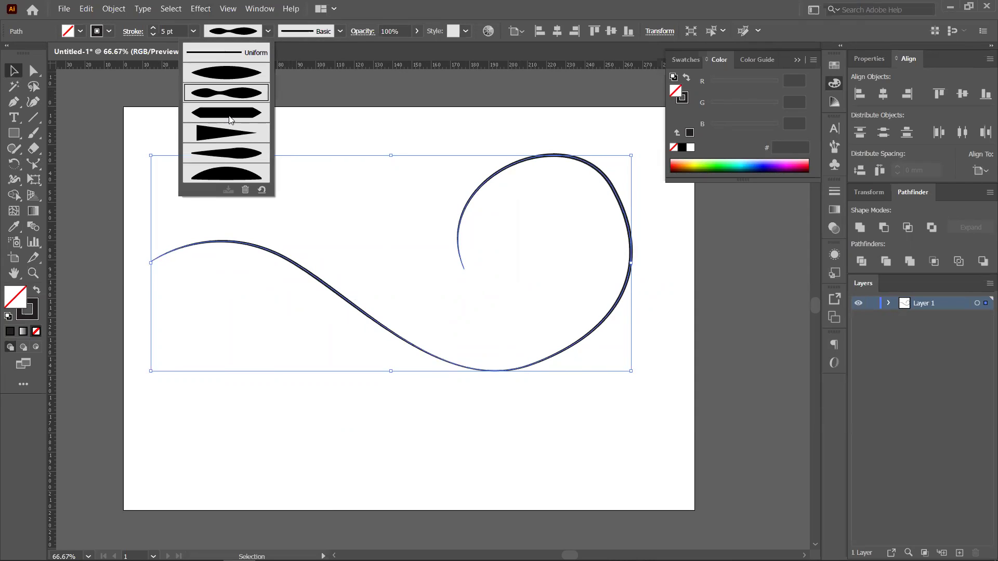
left_click(231, 120)
left_click(254, 34)
left_click(229, 137)
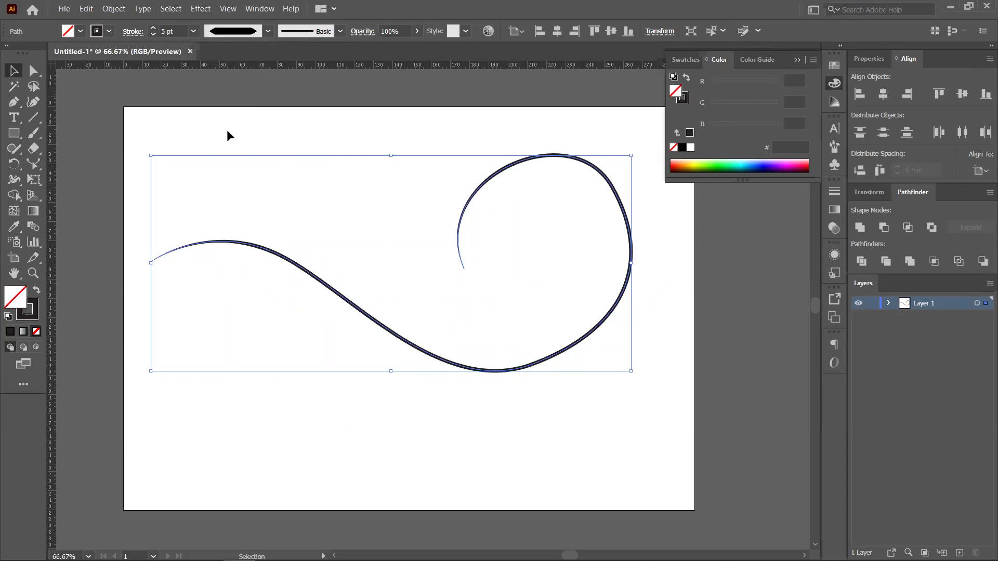
left_click(238, 35)
left_click(230, 156)
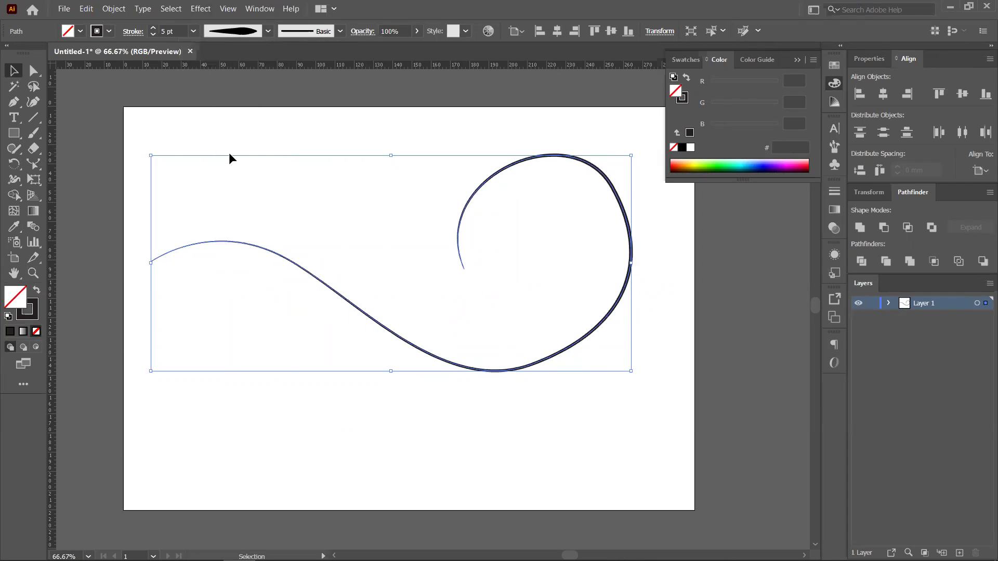
left_click(238, 34)
left_click(240, 169)
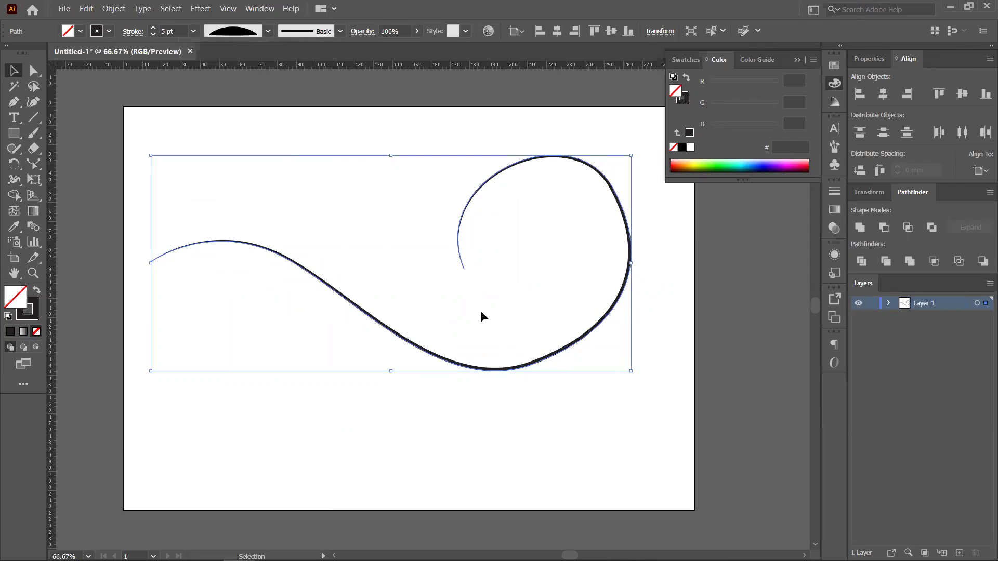
Reset the curve's stroke to the Uniform width profile
left_click(225, 37)
left_click(226, 119)
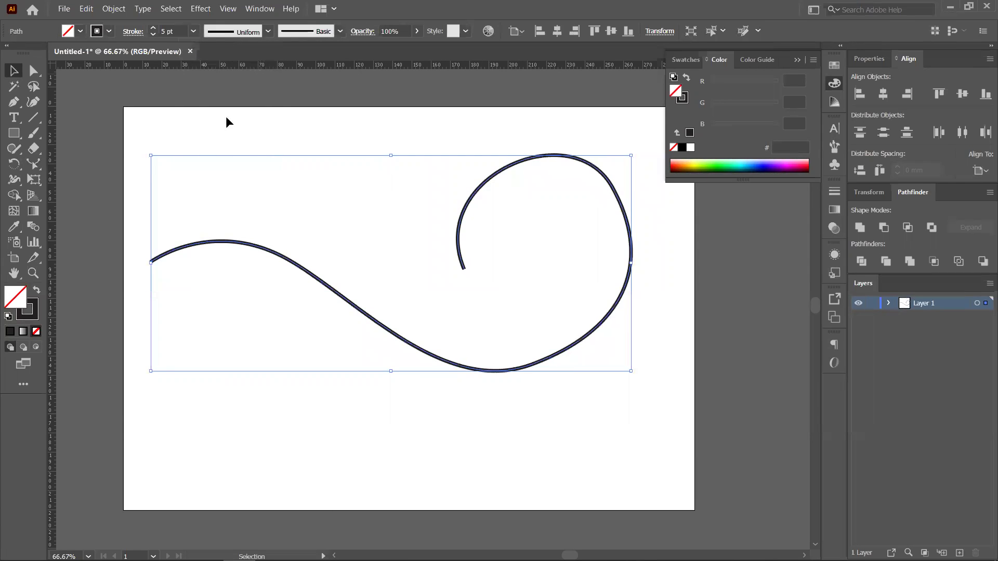
left_click(229, 36)
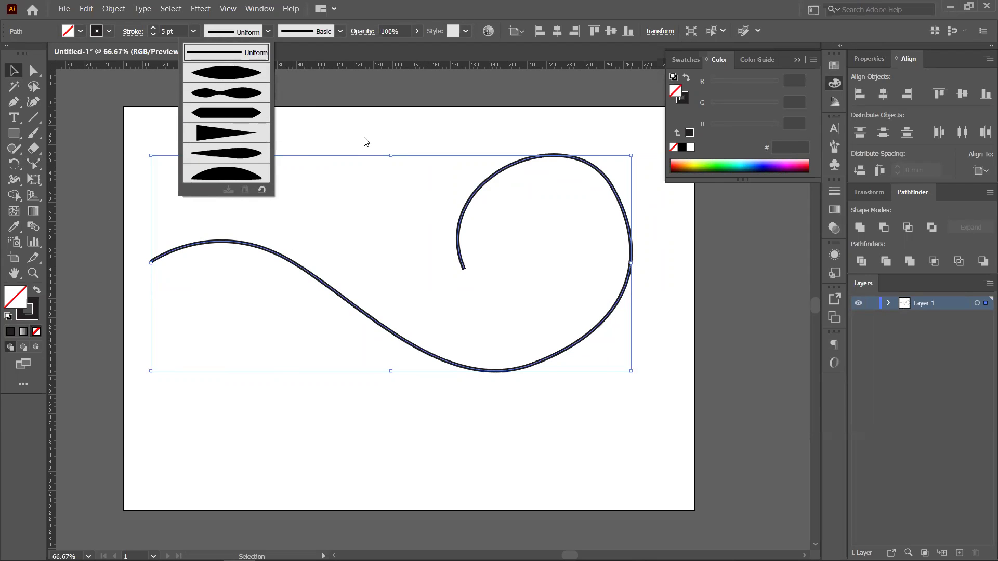
left_click(513, 299)
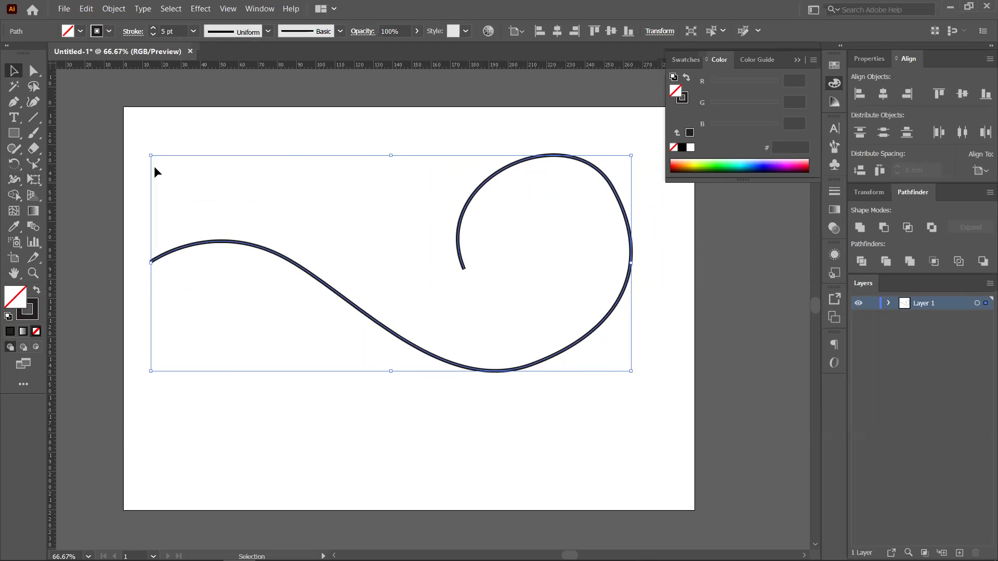
Try widening the stroke at the curve's inner spiral end to about 57 pt with the Width tool and undo it
left_click(14, 180)
scroll(476, 263, "up", 3)
scroll(416, 291, "up", 3)
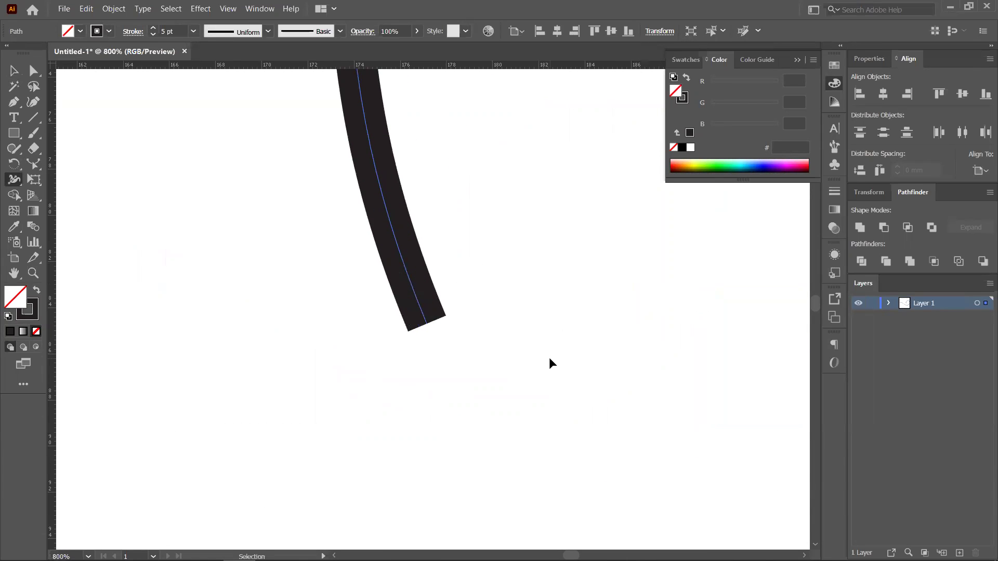
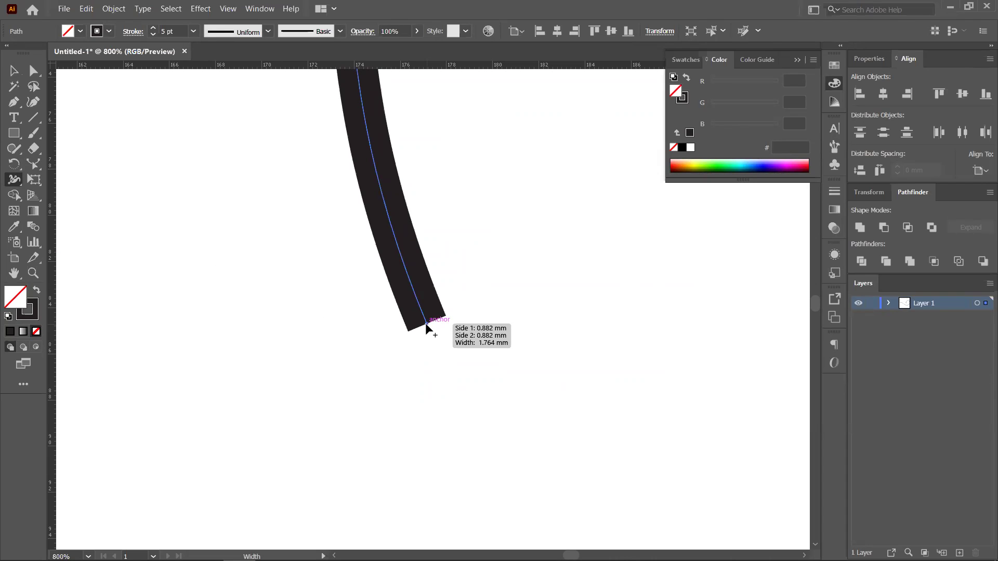
mouse_move(426, 325)
left_mouse_down()
mouse_move(403, 345)
mouse_move(260, 405)
mouse_move(466, 332)
mouse_move(198, 405)
mouse_move(282, 396)
mouse_move(390, 350)
mouse_move(215, 418)
left_mouse_up()
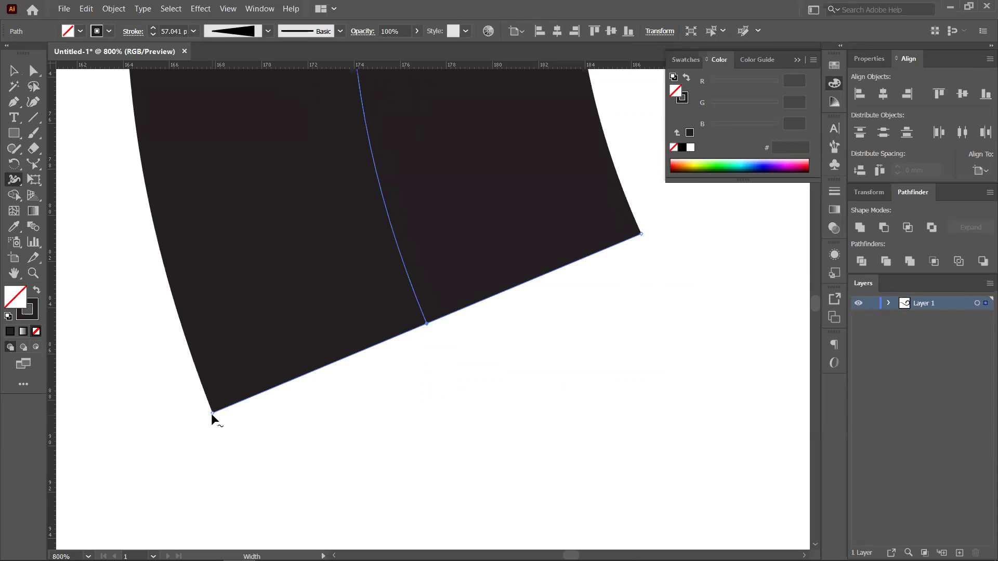
key("ctrl+z")
Taper the stroke to a point at the curve's inner spiral end and check the result with the curve deselected
mouse_move(426, 325)
left_mouse_down()
mouse_move(526, 310)
mouse_move(406, 387)
left_mouse_up()
key("ctrl+1")
scroll(439, 307, "down", 1)
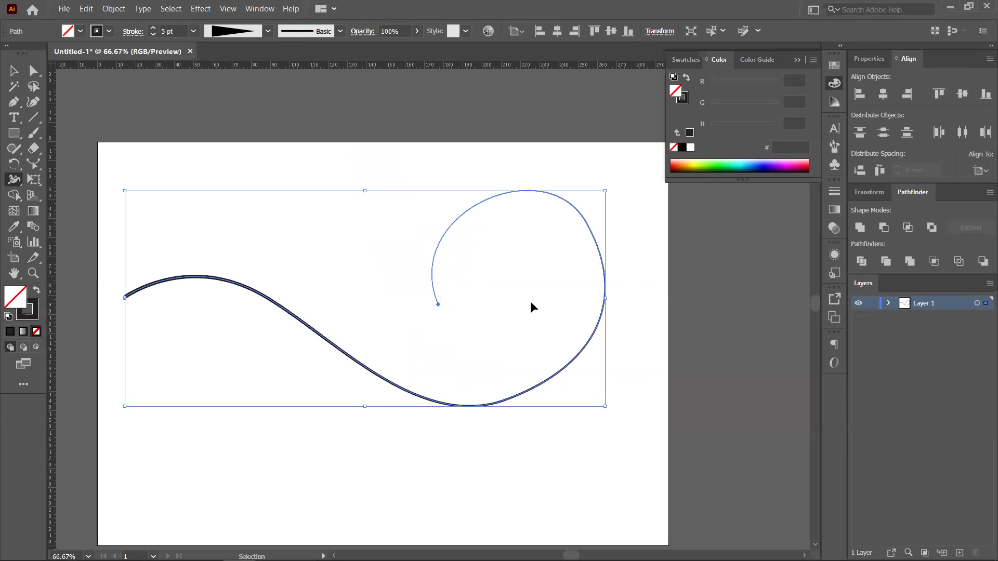
left_click(533, 308, "ctrl")
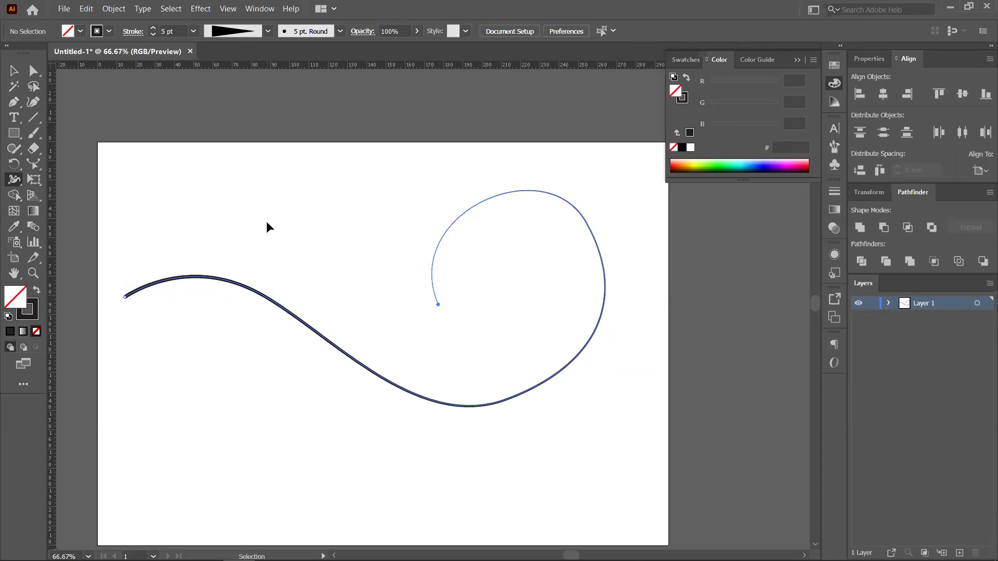
key("v")
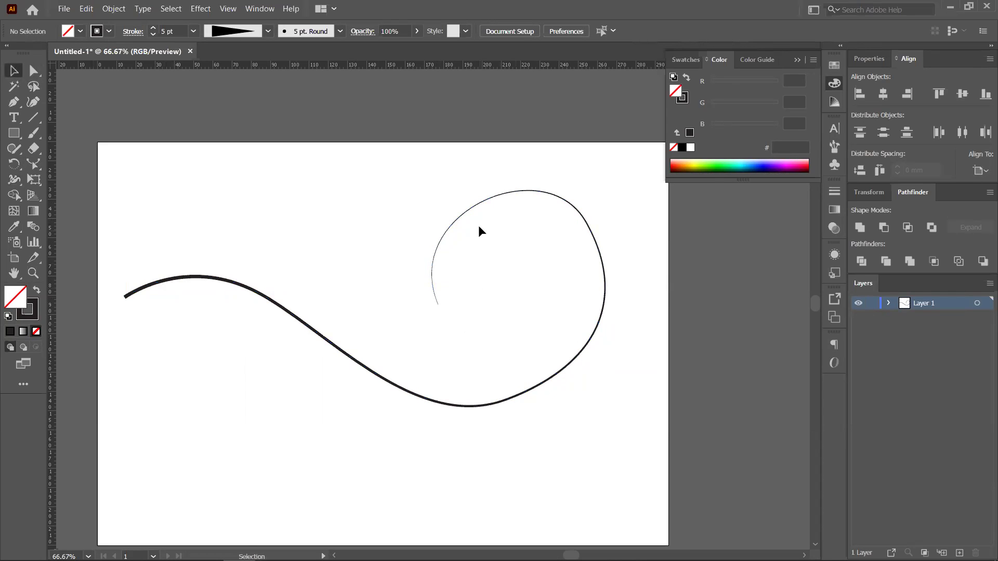
left_click(470, 210)
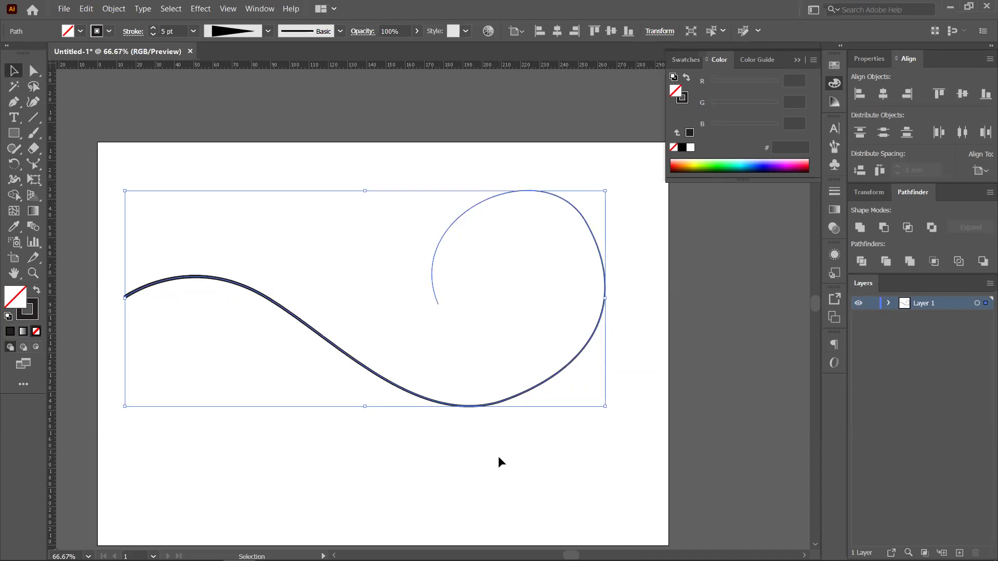
Widen the stroke partway along the curve, on its descending middle section, to about 25 pt with the Width tool
left_click(14, 182)
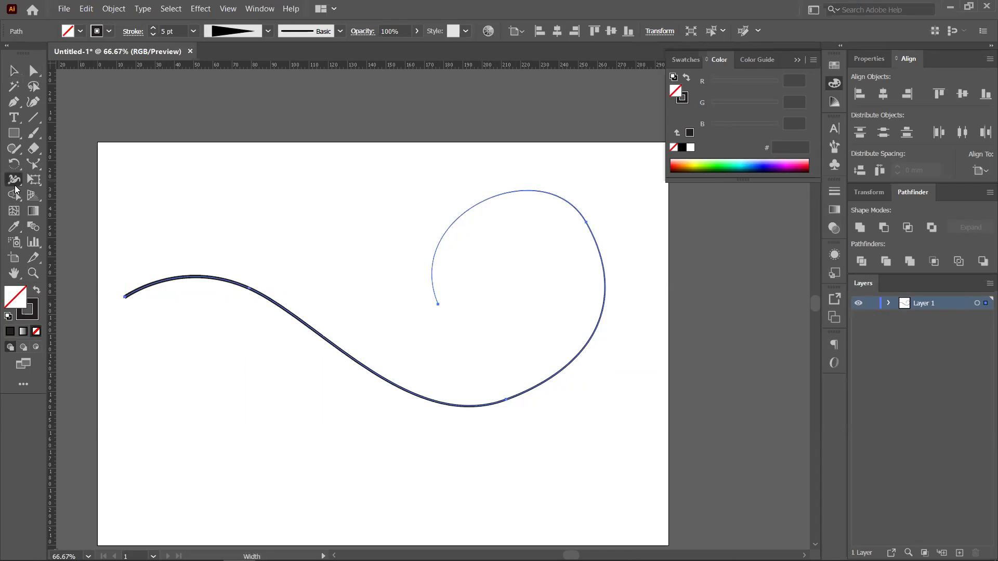
scroll(483, 328, "up", 4)
left_click_drag(219, 342, 584, 249)
scroll(242, 304, "down", 2)
scroll(313, 380, "up", 1)
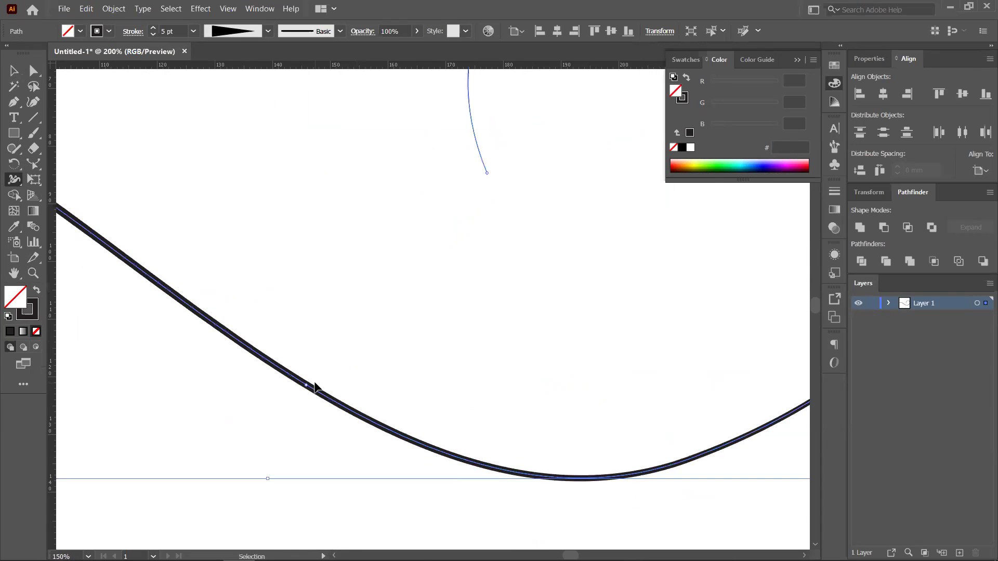
scroll(301, 400, "up", 1)
left_click_drag(294, 416, 290, 426)
scroll(294, 413, "down", 4)
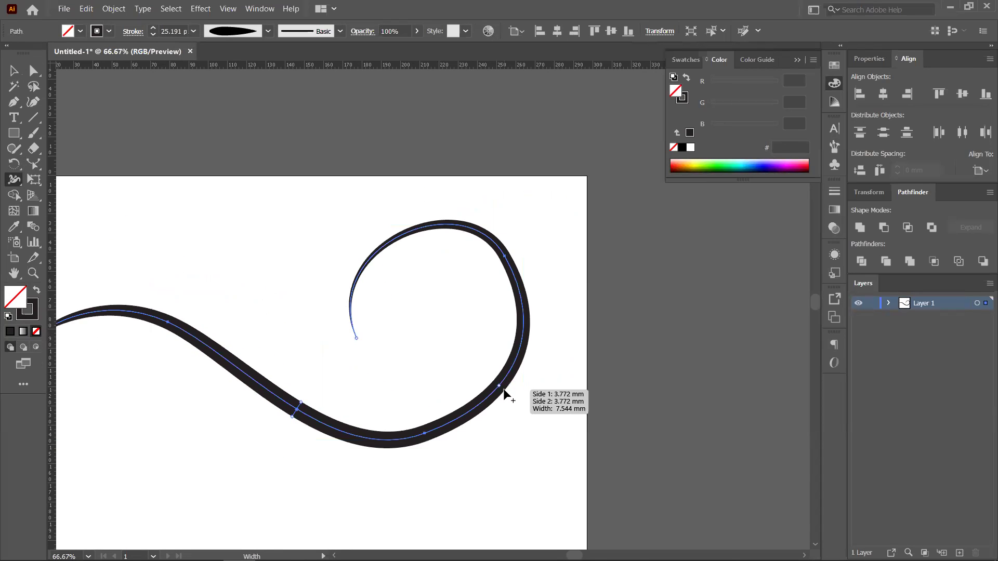
Try adding several width points along the curve's middle and lower sections to form uneven bulges in the stroke
left_click_drag(424, 434, 425, 438)
mouse_move(229, 358)
left_mouse_down()
mouse_move(250, 341)
mouse_move(217, 332)
mouse_move(253, 388)
mouse_move(291, 377)
left_mouse_up()
left_click_drag(312, 416, 415, 458)
left_click_drag(345, 432, 340, 484)
key("v")
Undo the added bulges, back to the single widening on the curve's middle section
key("ctrl+z")
key("ctrl+z")
key("ctrl+z")
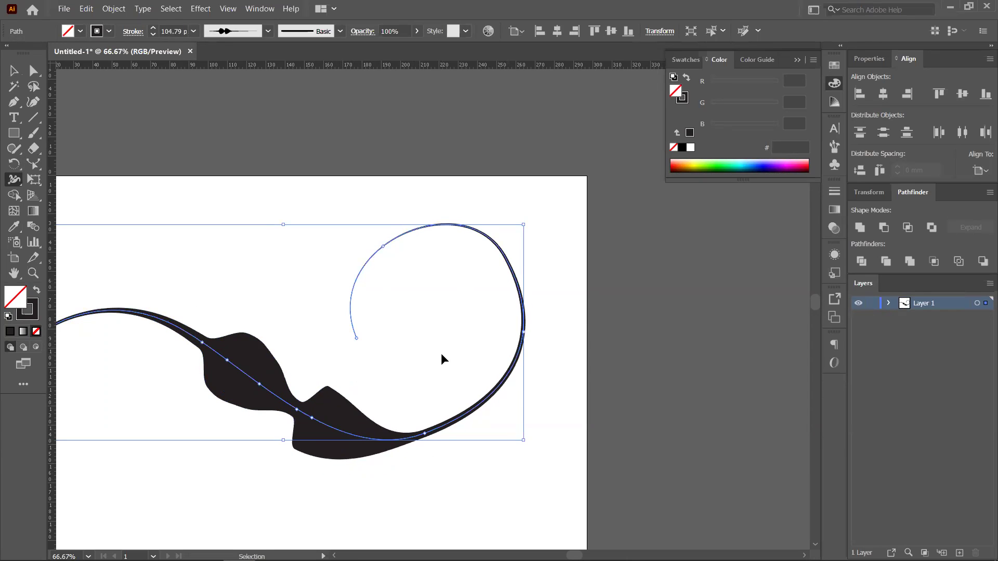
key("ctrl+z")
key("ctrl+z")
key("ctrl+z")
Try widening the curve's open left end to about 232.5 pt, and undo the width edits back to the uniform 5 pt stroke
left_click_drag(312, 360, 480, 351)
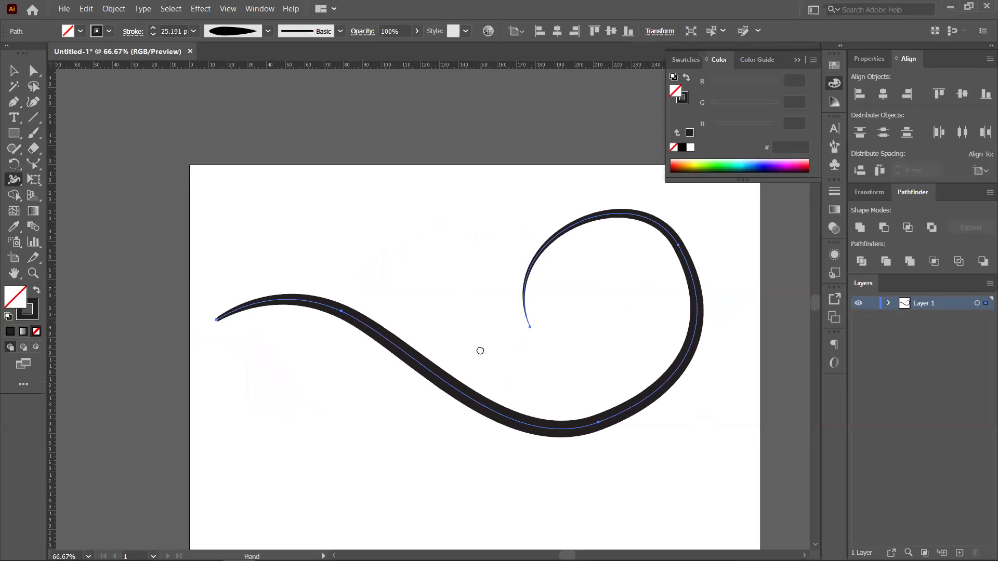
left_click_drag(218, 324, 242, 400)
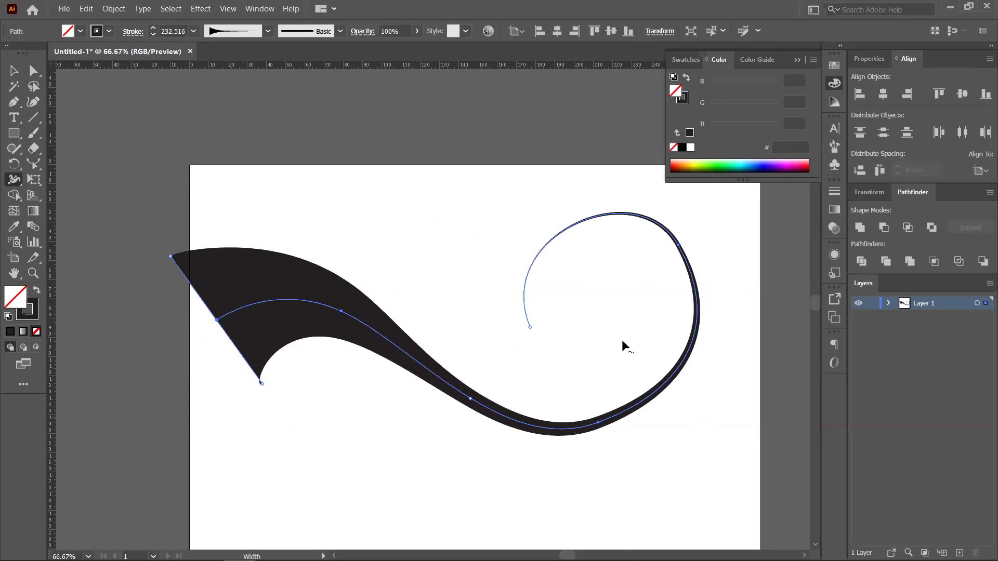
left_click(14, 70)
left_click(253, 152)
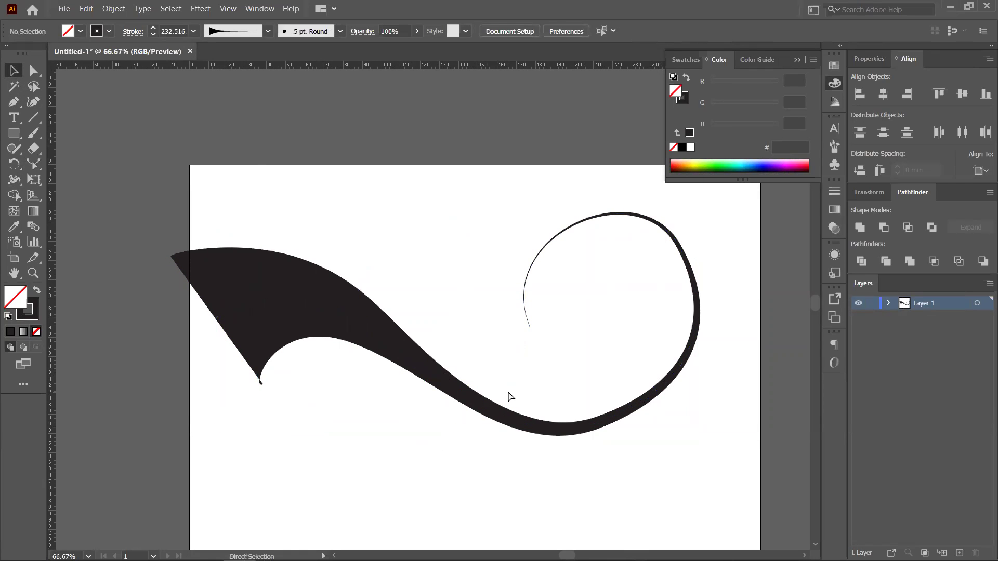
key("ctrl+z")
key("ctrl+z")
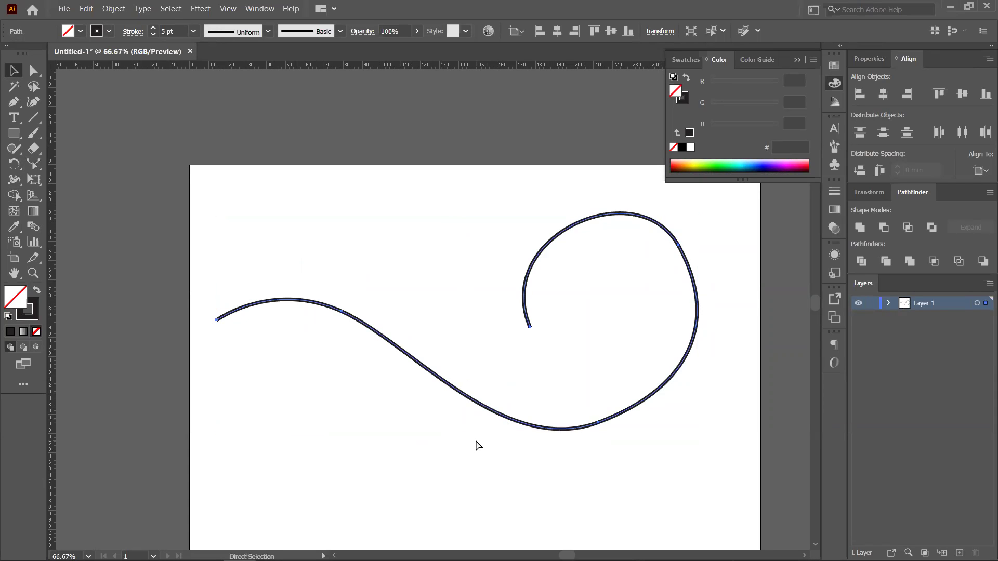
With the Width tool, widen the curve's left end to about 137 pt and taper its spiral end to a point
left_click(369, 372)
left_click(385, 343)
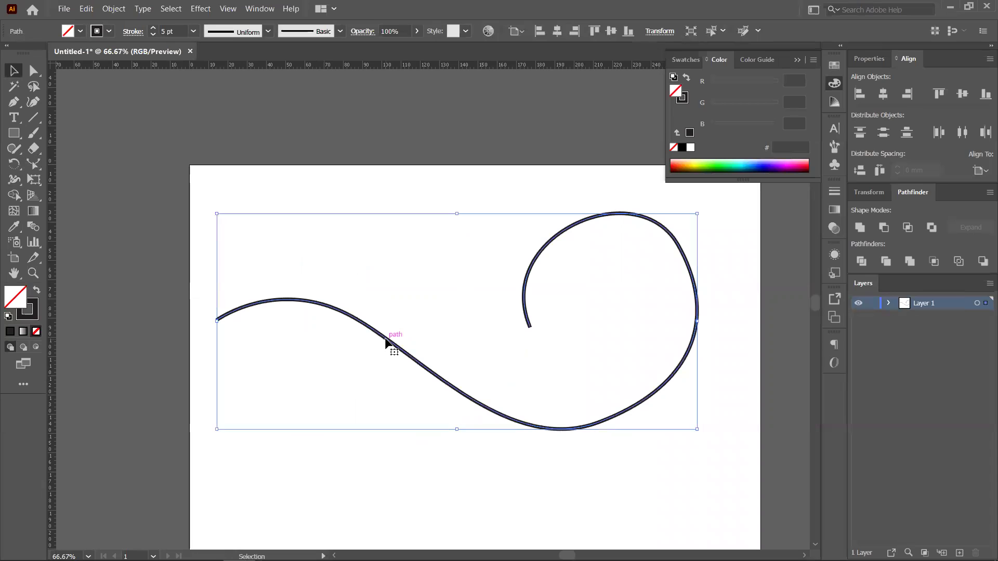
left_click(14, 181)
left_click_drag(223, 335, 235, 369)
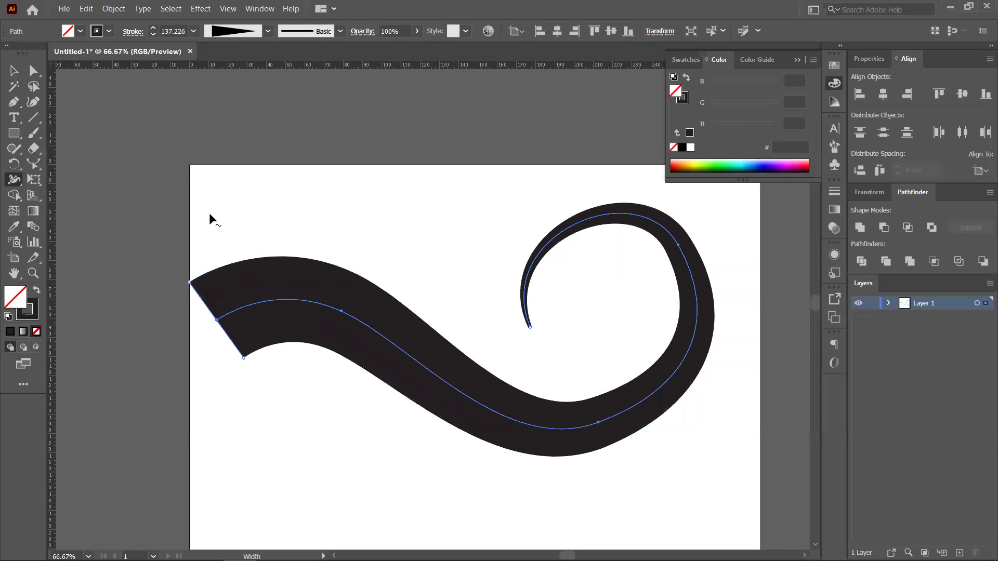
left_click_drag(523, 336, 494, 341)
Move the tapered curve slightly to the right and deselect it
left_click(14, 70)
left_click_drag(354, 326, 375, 330)
left_click(465, 228)
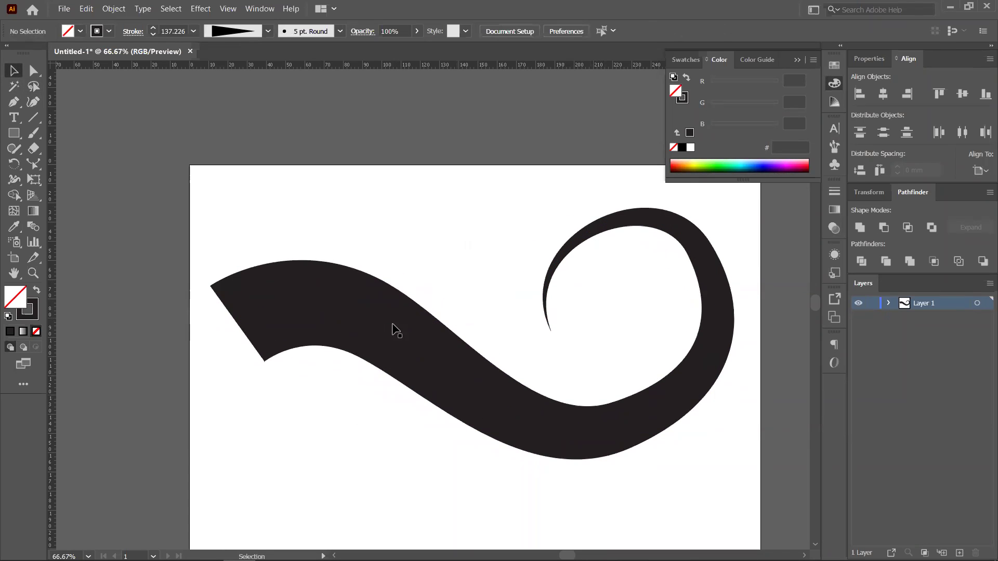
Lower the tapered curve's stroke weight step by step and raise it back to 137 pt
left_click(496, 367)
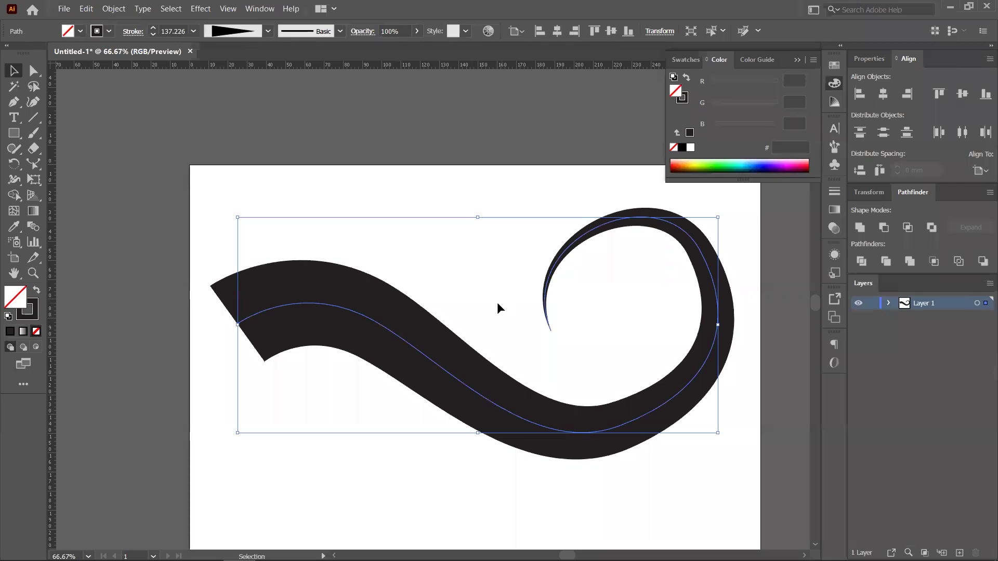
left_click(153, 34)
left_click(153, 34)
left_click(153, 34)
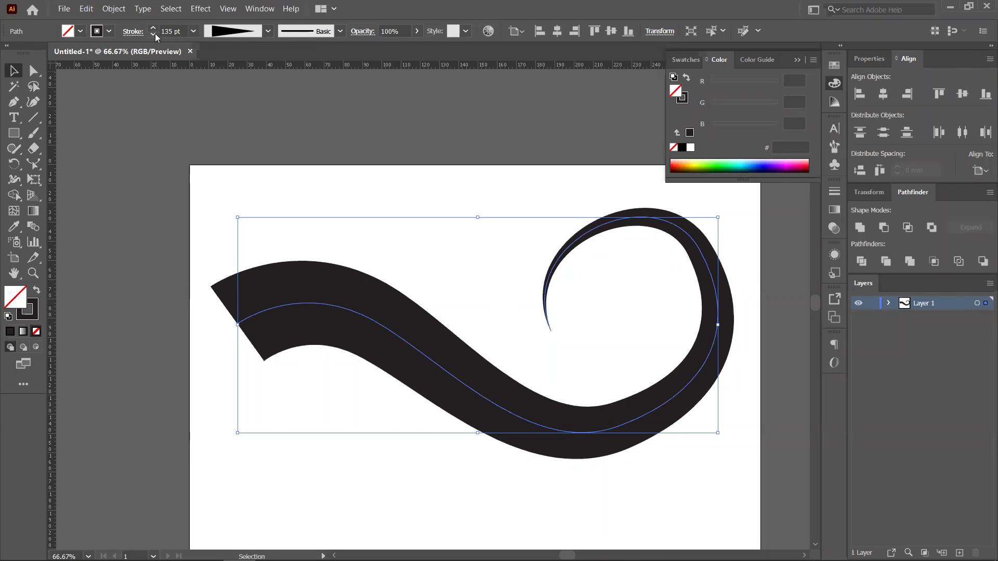
left_click(153, 35)
left_click(154, 35)
left_click(153, 35)
left_click(154, 34)
left_click(154, 34)
left_click(154, 35)
left_click(153, 35)
left_click(153, 28)
left_click(153, 27)
left_click(154, 28)
left_click(154, 27)
left_click(154, 28)
left_click(153, 28)
left_click(154, 28)
Convert the curve's tapered stroke into a filled shape with Expand Appearance
left_click(388, 416)
left_click(582, 413)
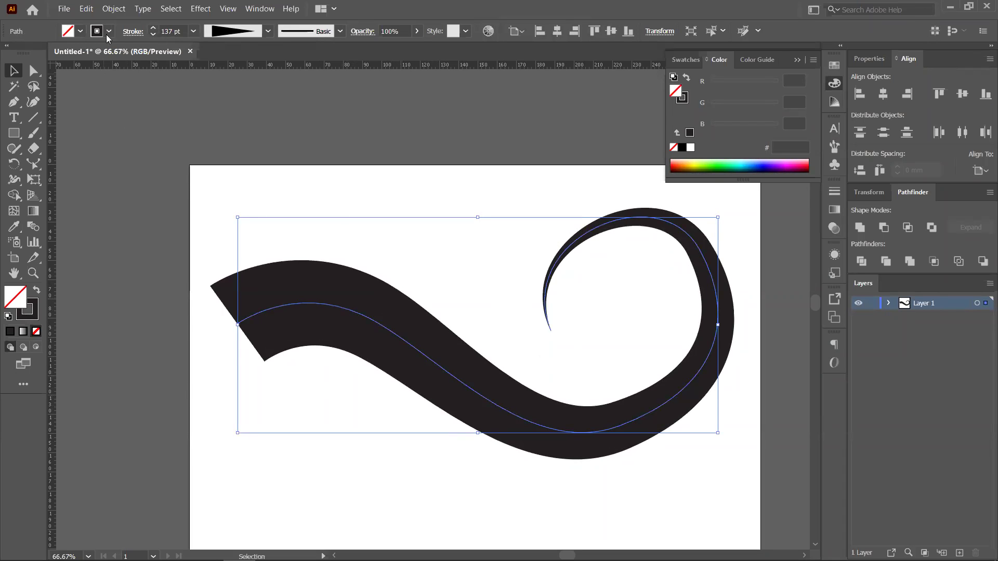
left_click(114, 8)
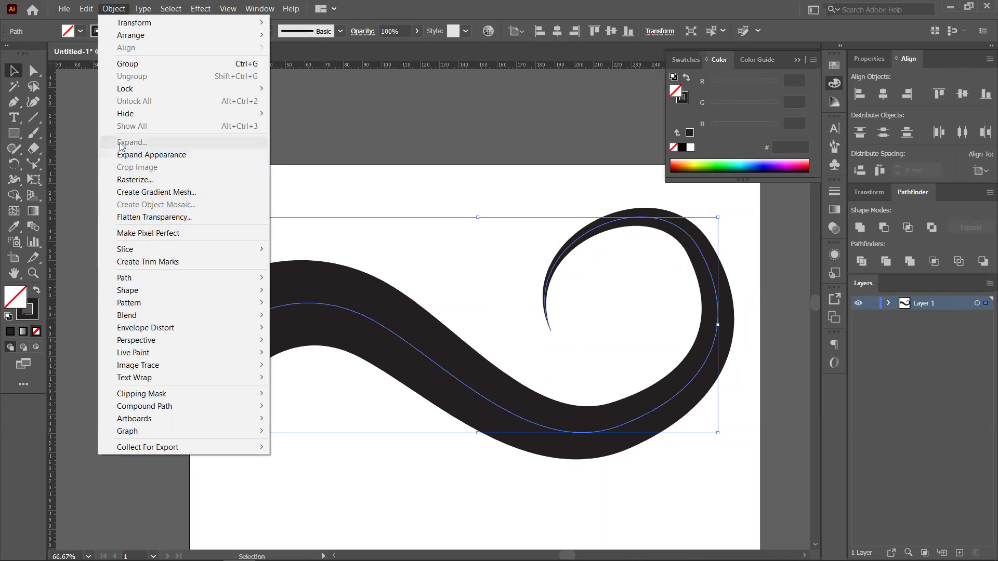
left_click(146, 155)
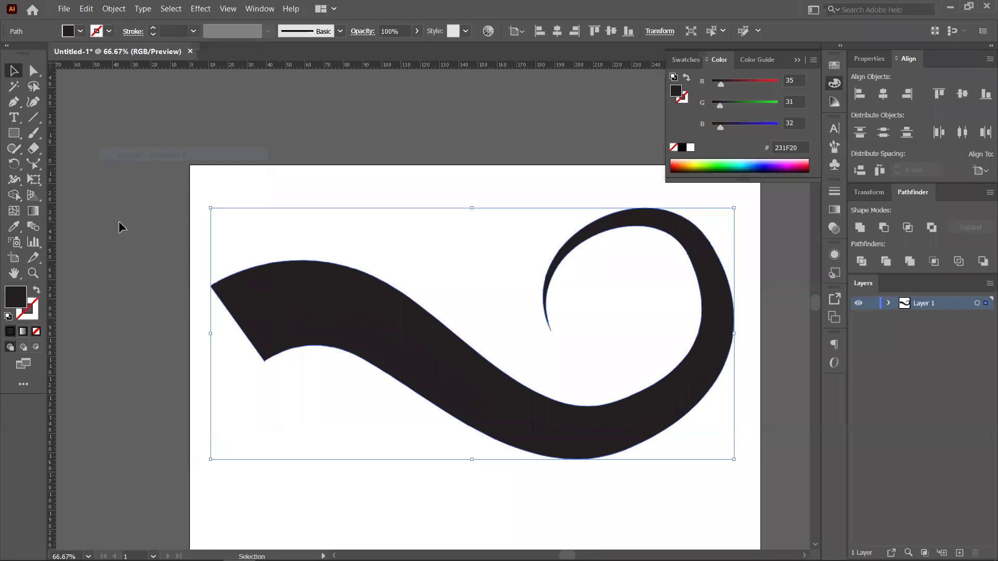
Move the expanded shape slightly up and to the left, and delete it from the artboard
mouse_move(446, 388)
left_mouse_down()
mouse_move(457, 441)
mouse_move(427, 359)
mouse_move(433, 375)
left_mouse_up()
scroll(445, 400, "down", 2)
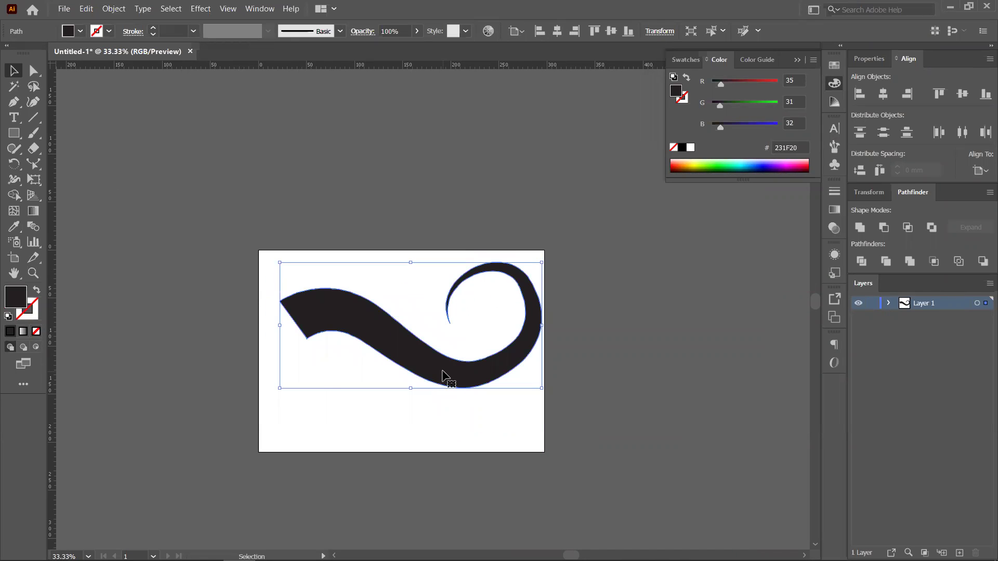
key("Delete")
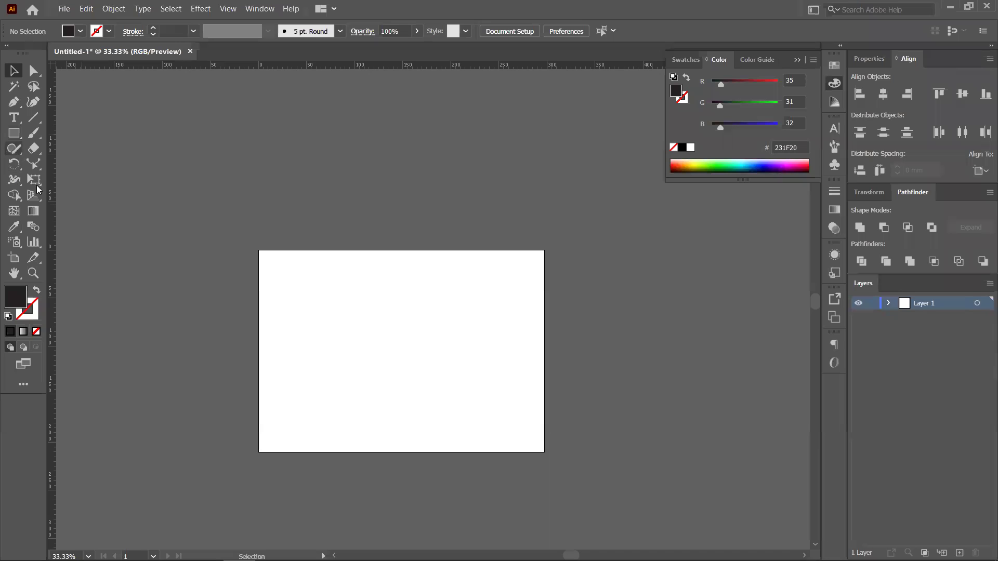
Draw a tilted five-pointed star with the Star tool and scale it down within the artboard
left_click_drag(14, 133, 68, 194)
left_click_drag(330, 291, 436, 364)
key("v")
left_click_drag(429, 230, 414, 266)
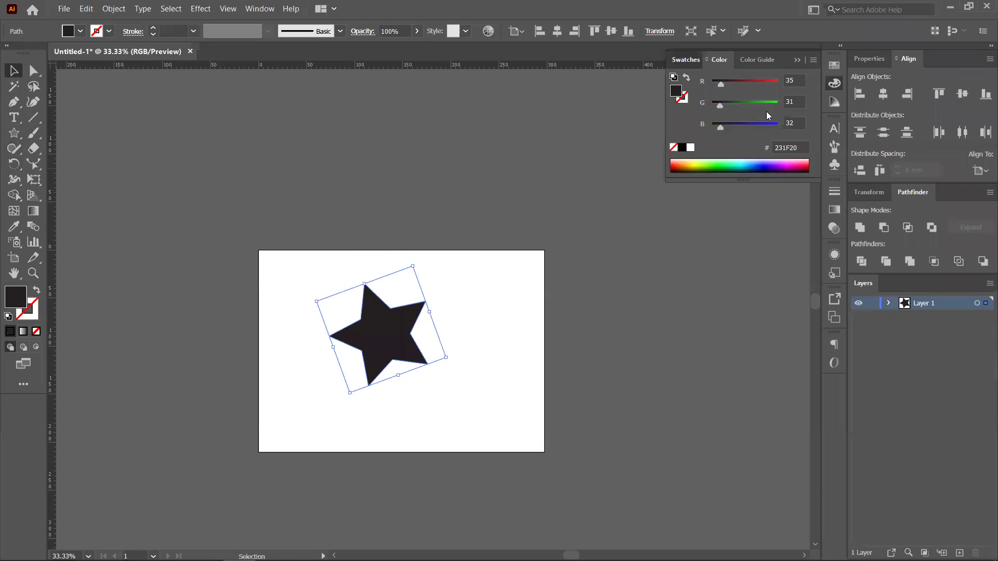
Fill the star with the light blue swatch and give it a black stroke
left_click(686, 59)
left_click(738, 99)
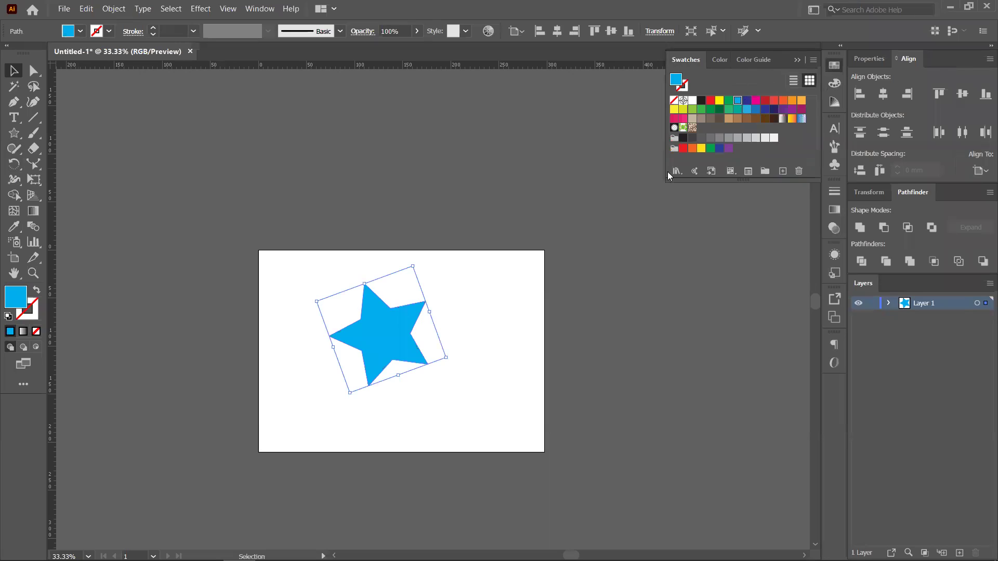
left_click(27, 316)
left_click(681, 148)
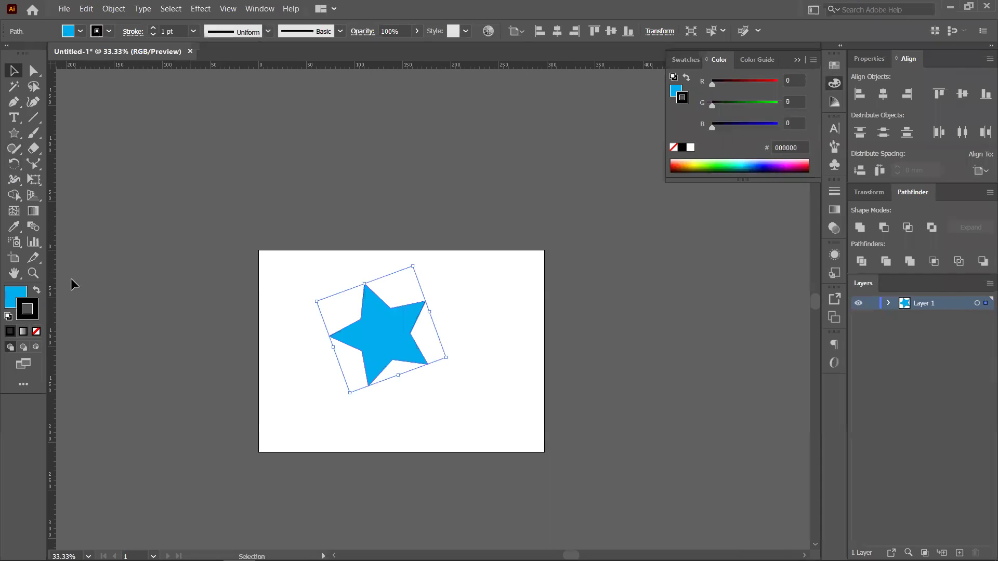
Increase the star's stroke weight to 8 pt and deselect the star
left_click(152, 28)
left_click(152, 29)
left_click(152, 28)
left_click(153, 28)
left_click(152, 29)
left_click(152, 29)
left_click(152, 29)
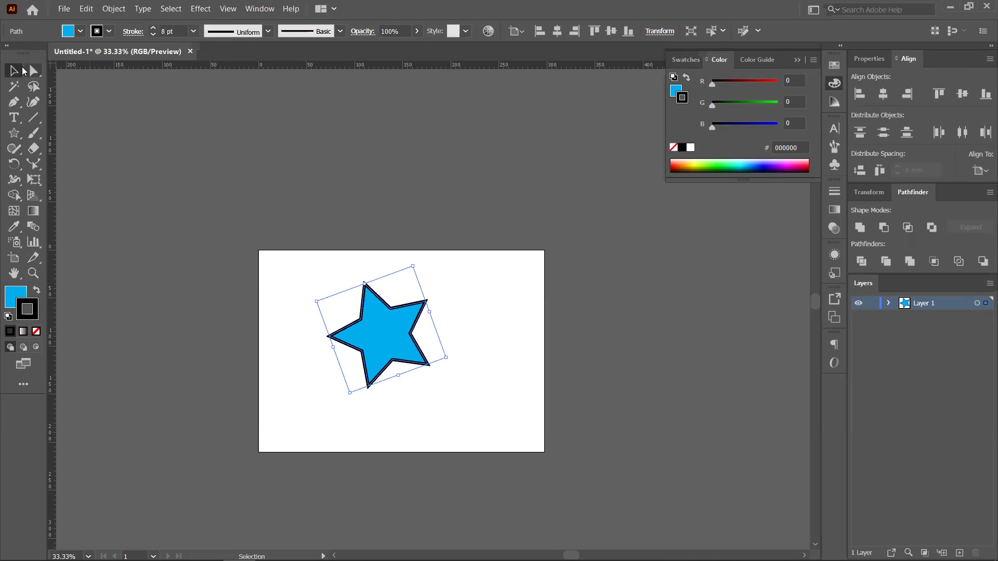
left_click(290, 204)
scroll(379, 344, "up", 2)
scroll(379, 342, "down", 1)
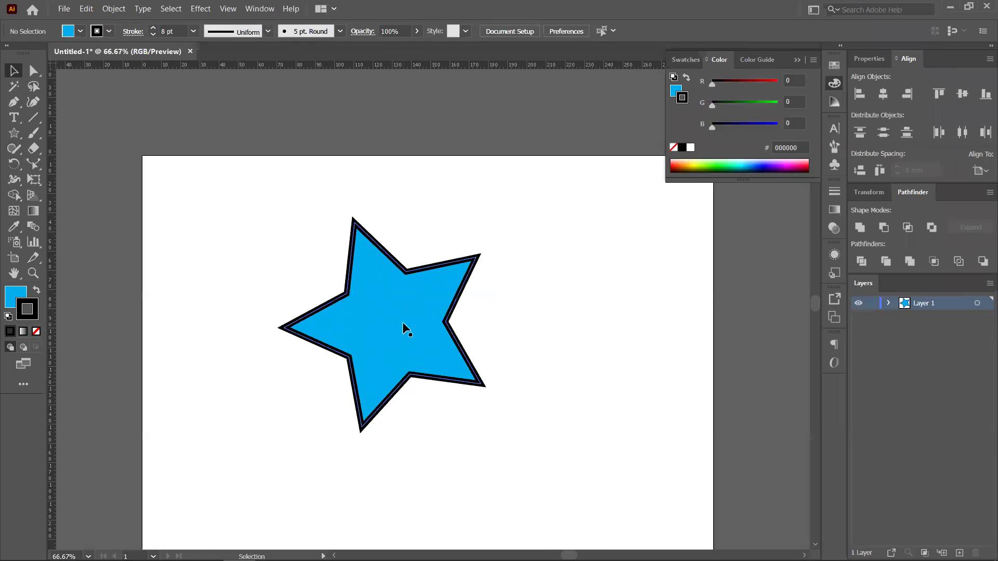
Duplicate the star to the right of the original, scale the copy down to a tiny star and inspect its outline
left_click(405, 329)
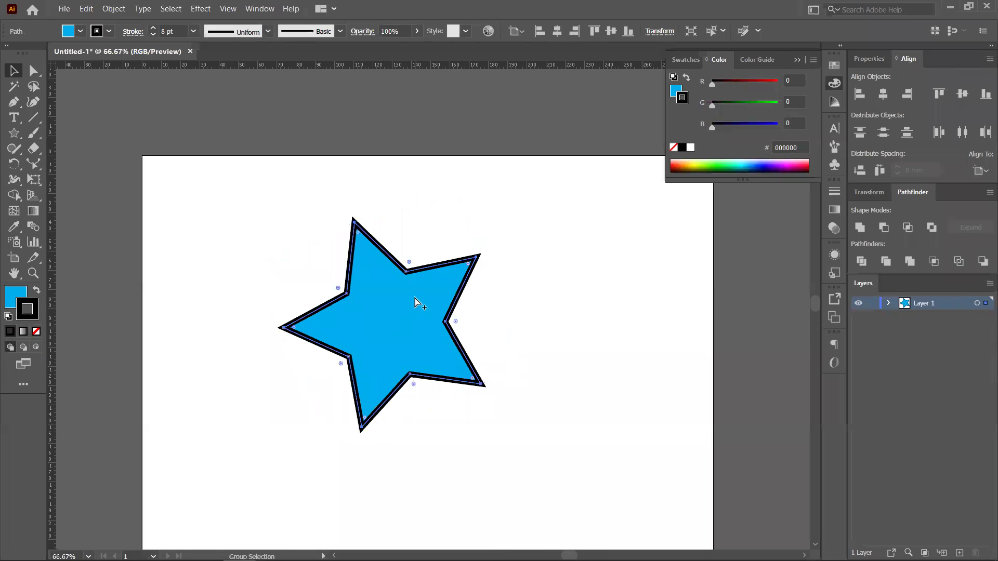
scroll(414, 299, "up", 1)
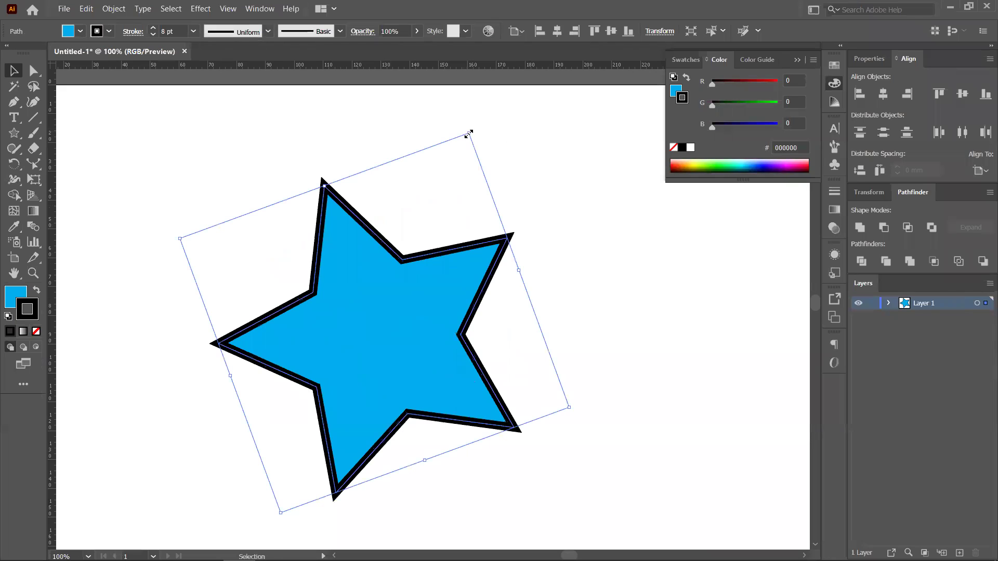
scroll(423, 335, "down", 1)
left_click_drag(413, 338, 602, 339)
left_click_drag(637, 187, 593, 304)
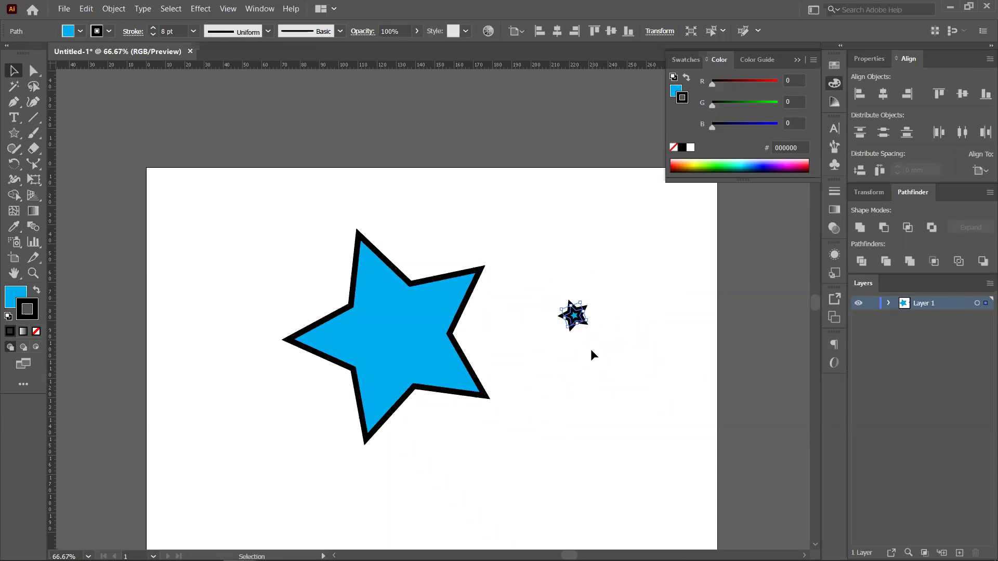
left_click(594, 346)
scroll(573, 338, "up", 2)
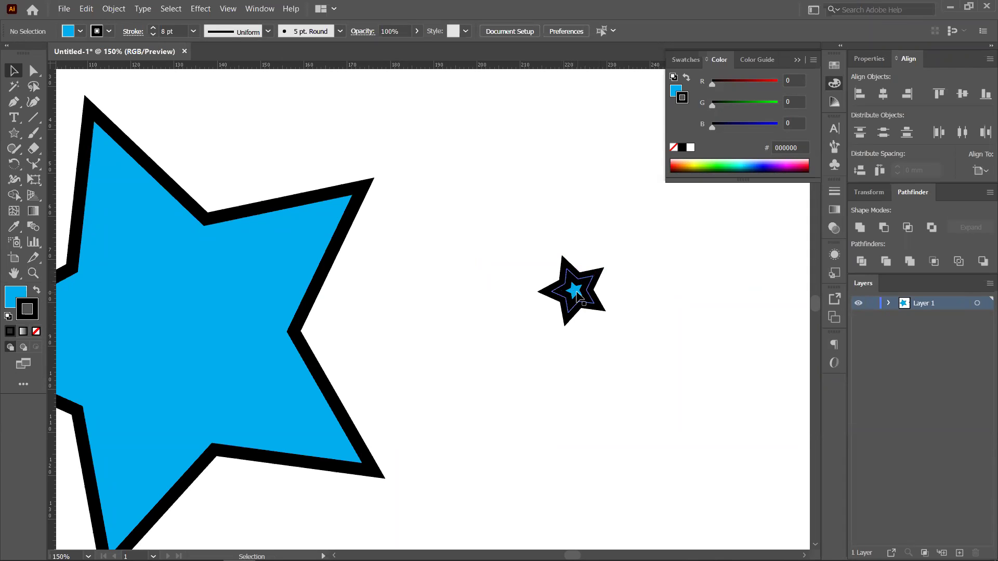
scroll(578, 295, "down", 2)
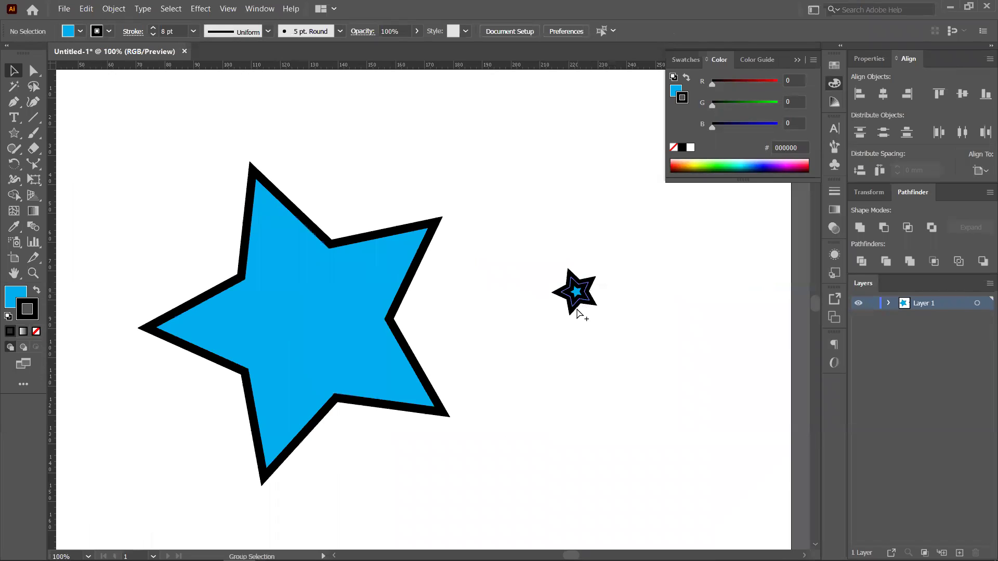
Scale the tiny star copy up far beyond the original star, moving it to the original's left along the way
left_click(576, 301)
left_click_drag(573, 310, 486, 539)
left_click(524, 366)
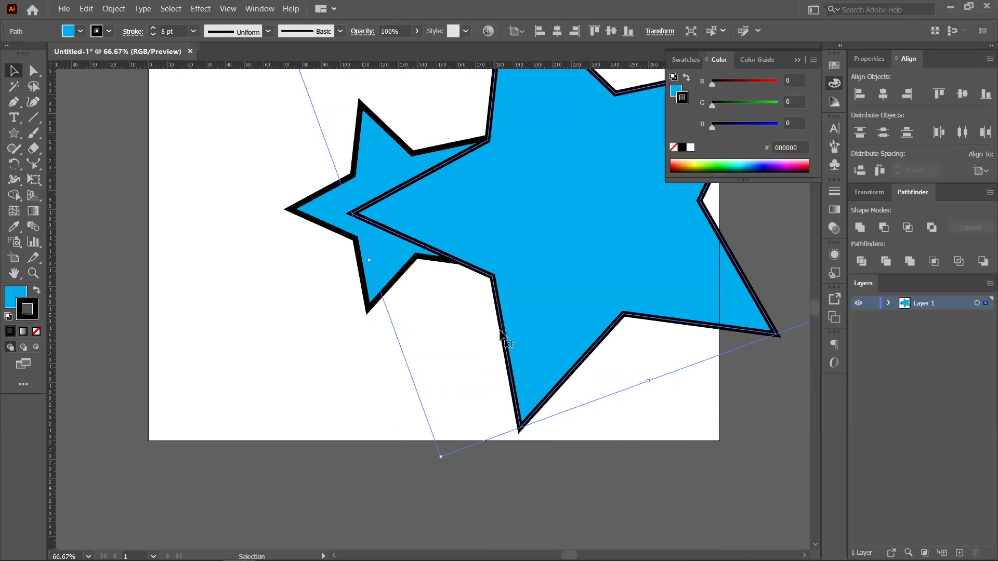
scroll(525, 338, "down", 1)
left_click_drag(549, 315, 248, 314)
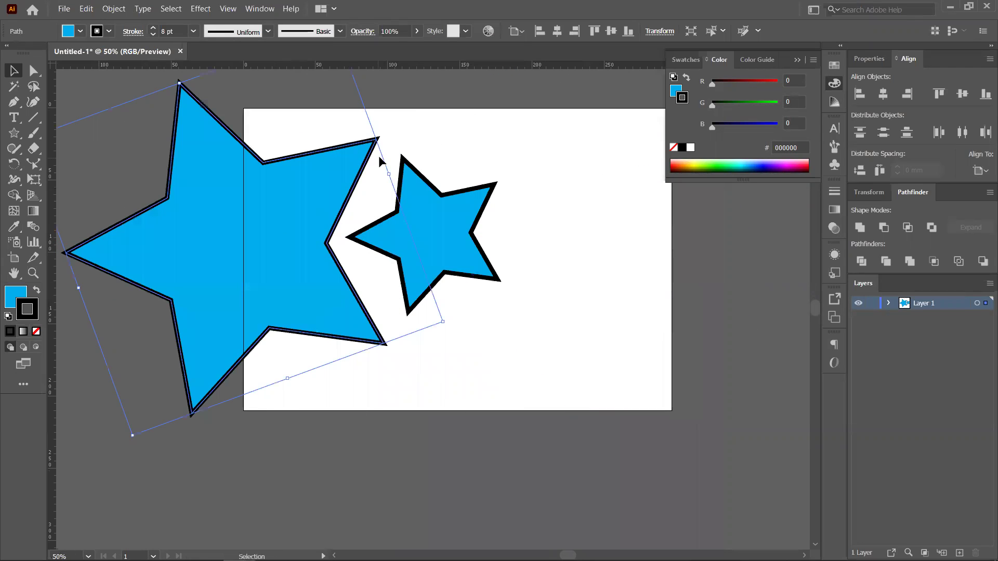
left_click_drag(382, 174, 392, 289)
left_click_drag(412, 275, 412, 276)
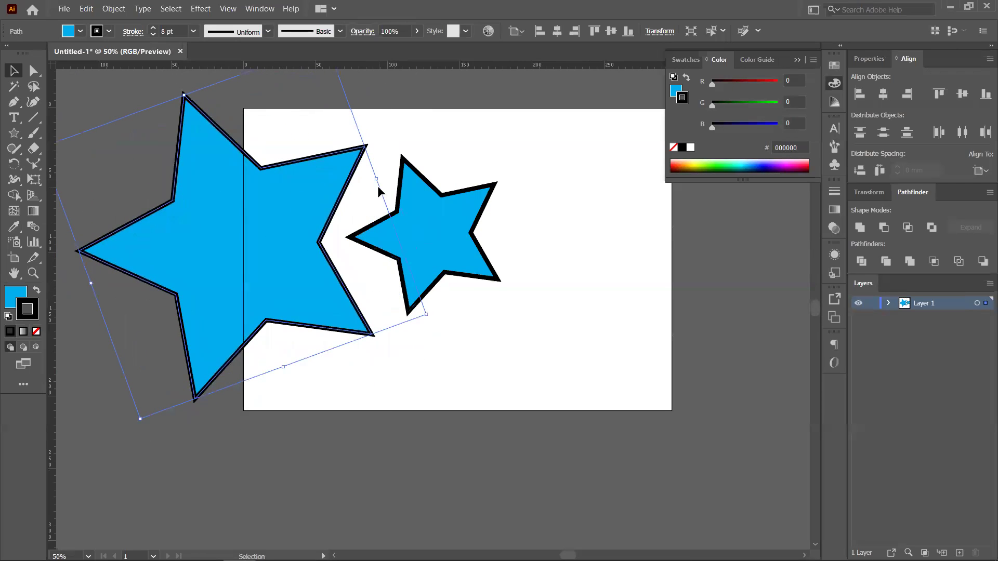
left_click_drag(376, 179, 711, 89)
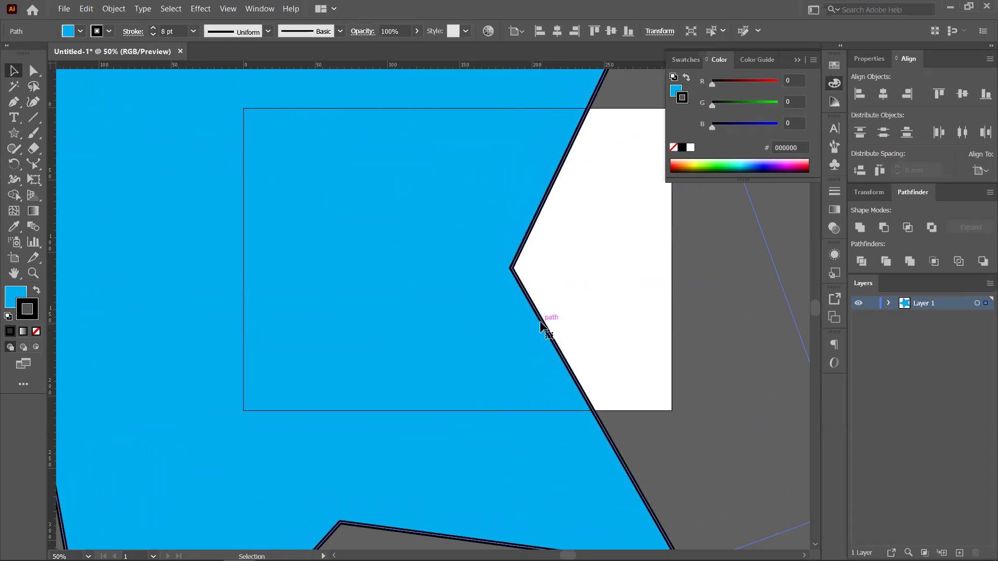
Scale the star copy down to about half the original's size and place it to the original's right within the artboard
scroll(742, 263, "down", 2)
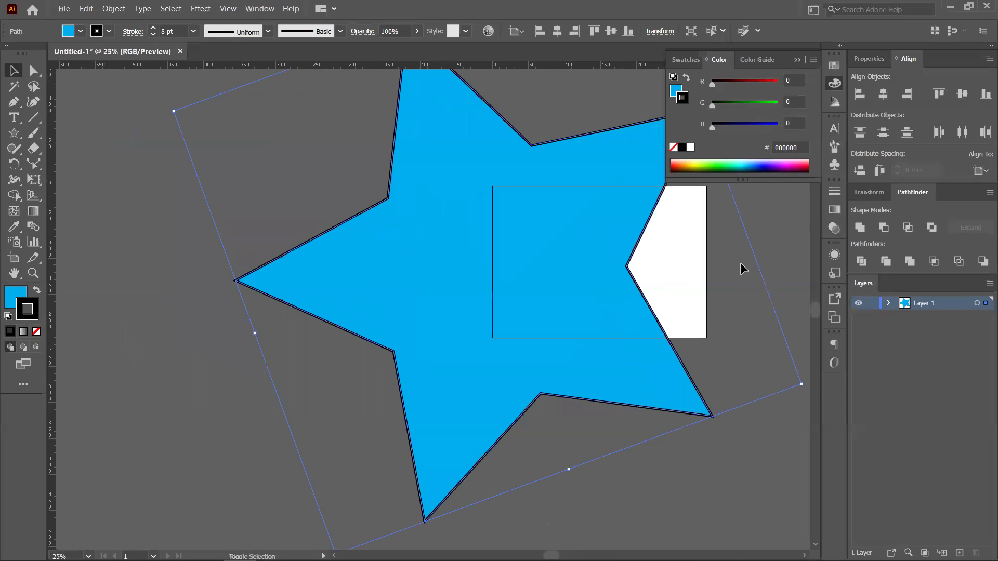
left_click_drag(784, 383, 517, 249)
left_click_drag(526, 304, 301, 325)
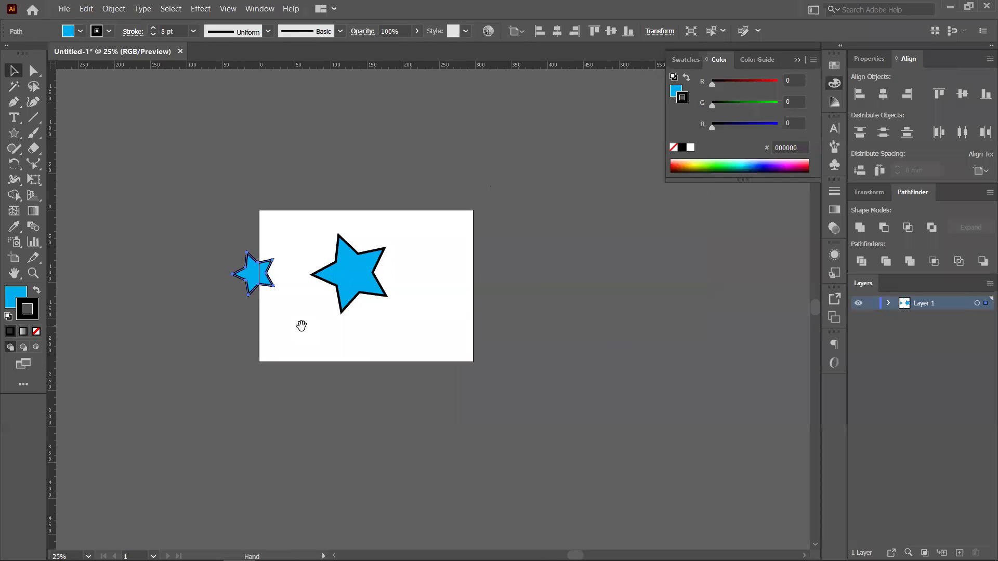
left_click_drag(255, 272, 420, 263)
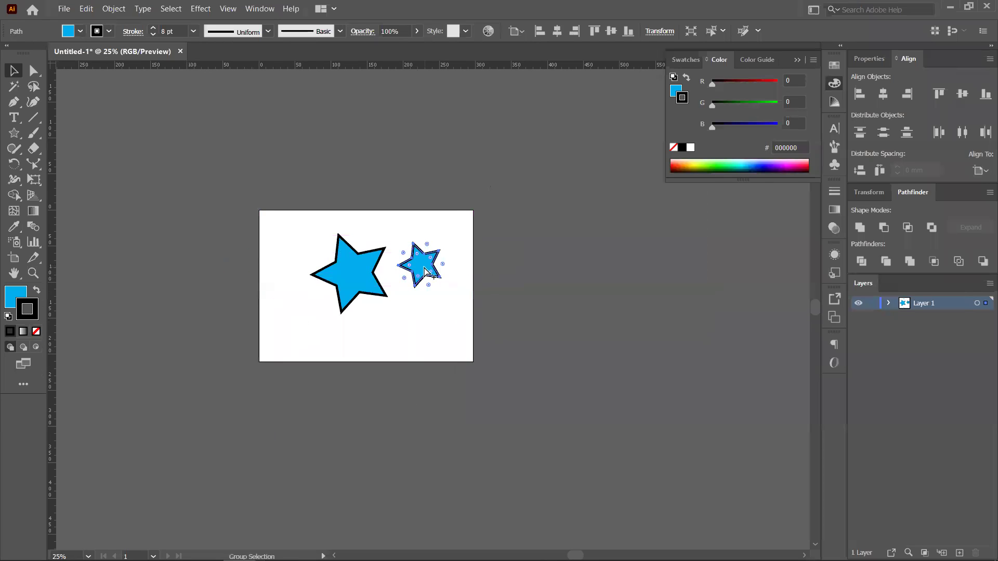
scroll(420, 263, "up", 4)
left_click_drag(482, 289, 465, 233)
left_click(439, 342)
Expand the smaller star with both the Fill and Stroke options enabled
left_click(401, 234)
left_click(87, 9)
mouse_move(109, 9)
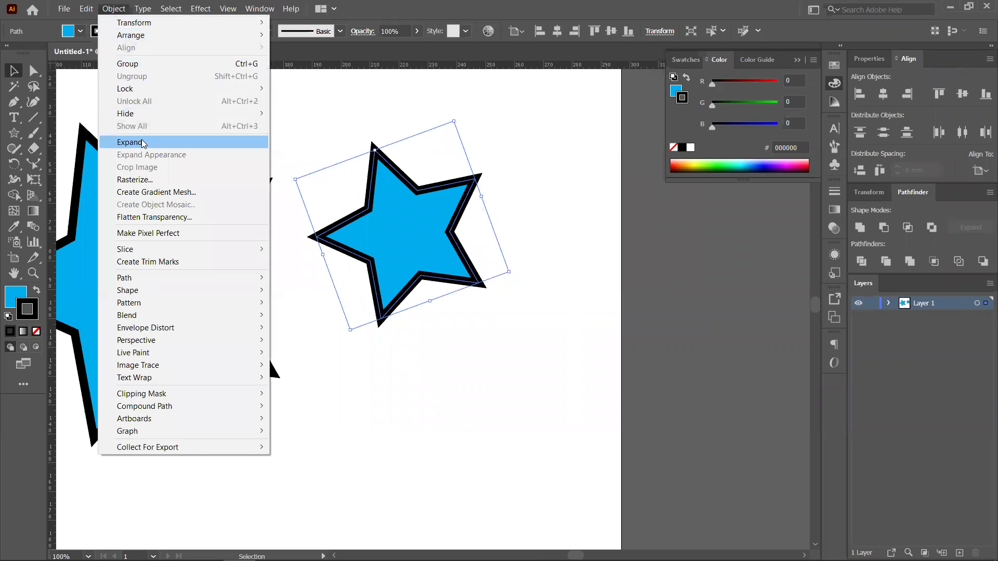
left_click(152, 147)
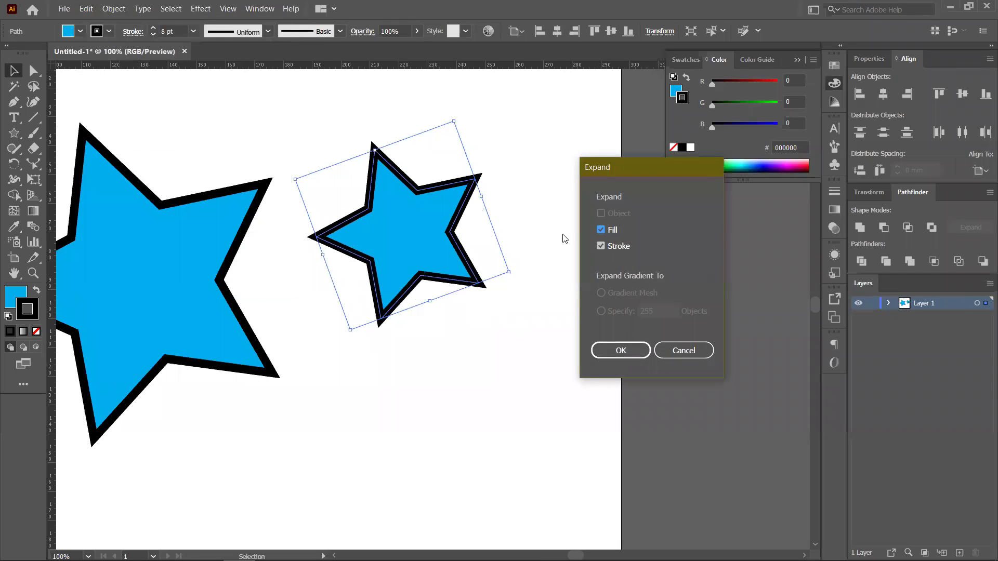
left_click(604, 351)
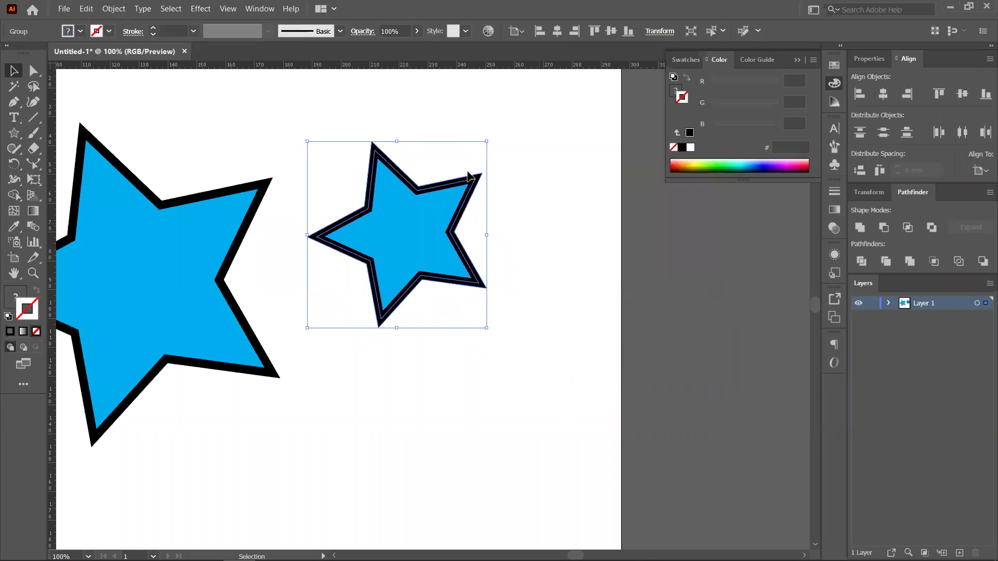
Shift the expanded star slightly down and to the right and ungroup it into separate fill and outline shapes
left_click(516, 231)
double_click(392, 300)
double_click(548, 282)
left_click(474, 276)
left_click(470, 350)
left_click_drag(485, 284, 510, 307)
right_click(435, 269)
left_click(468, 357)
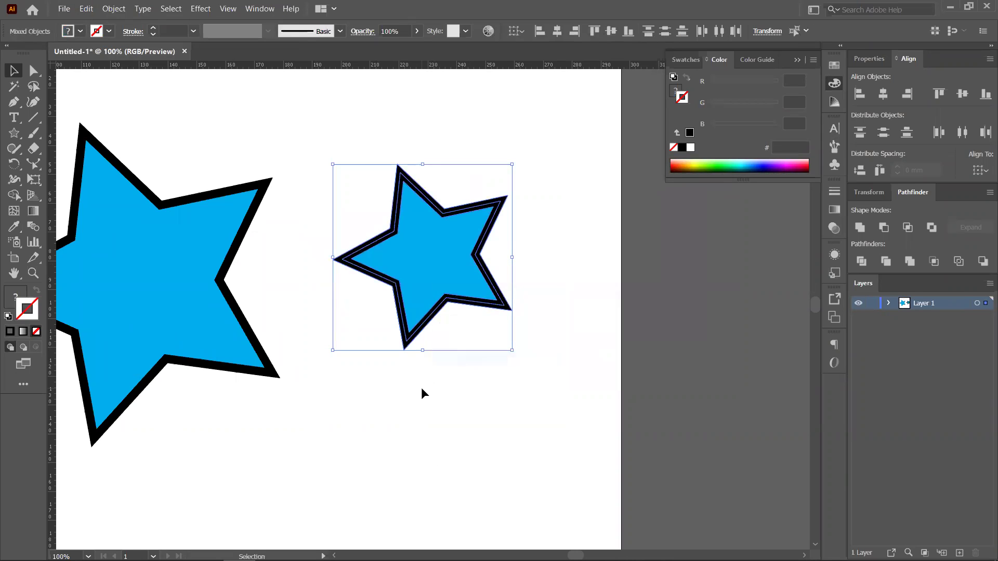
left_click(421, 392)
Pull the blue fill star out to the right of the black outline shape and adjust the position of both
left_click_drag(464, 268, 617, 261)
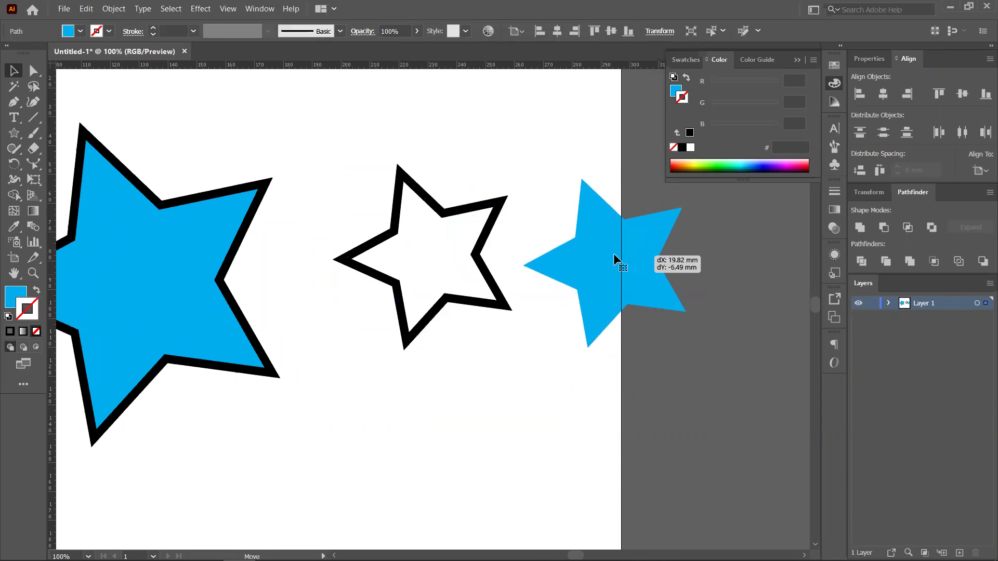
left_click_drag(475, 304, 455, 309)
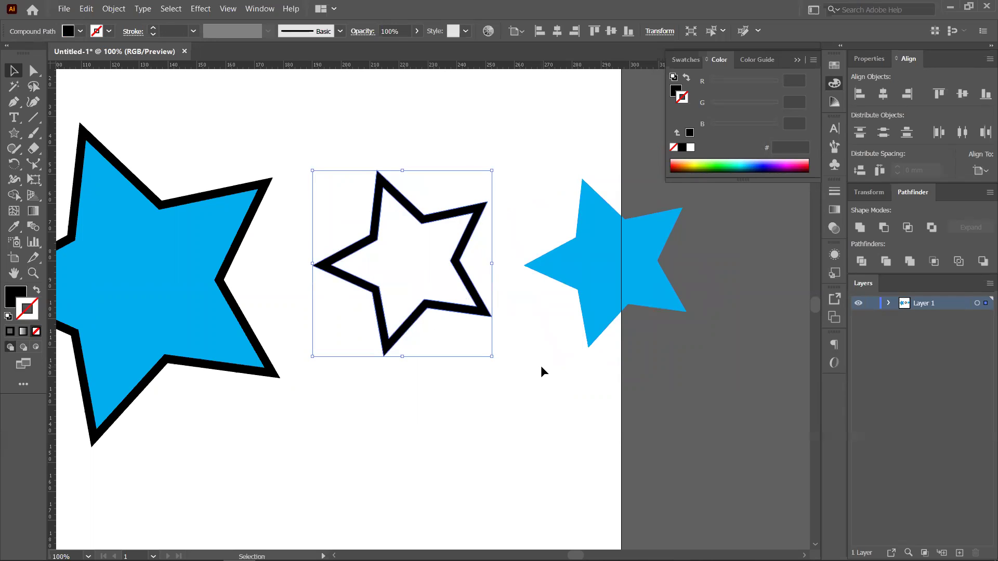
left_click_drag(464, 318, 486, 314)
left_click_drag(596, 290, 572, 260)
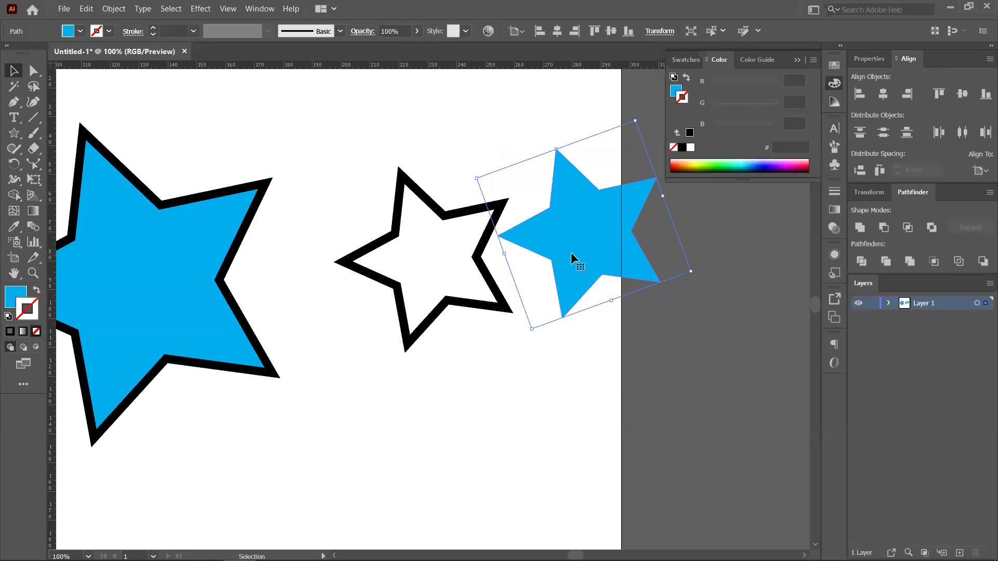
Give the black outline shape a purple 9C00B9 fill with no stroke and move it closer to the large star
left_click(459, 307)
left_click_drag(713, 164, 777, 161)
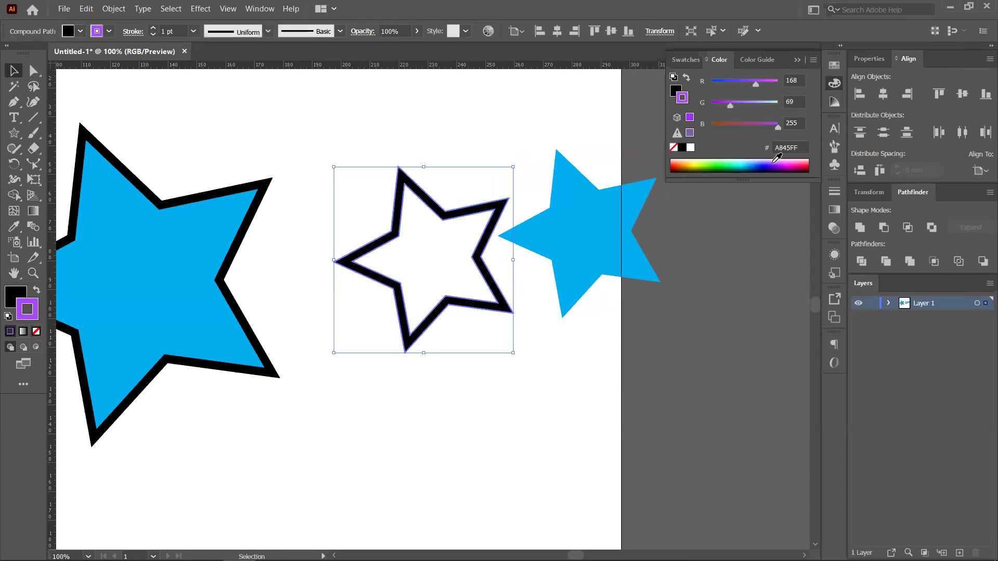
left_click(37, 335)
left_click(21, 294)
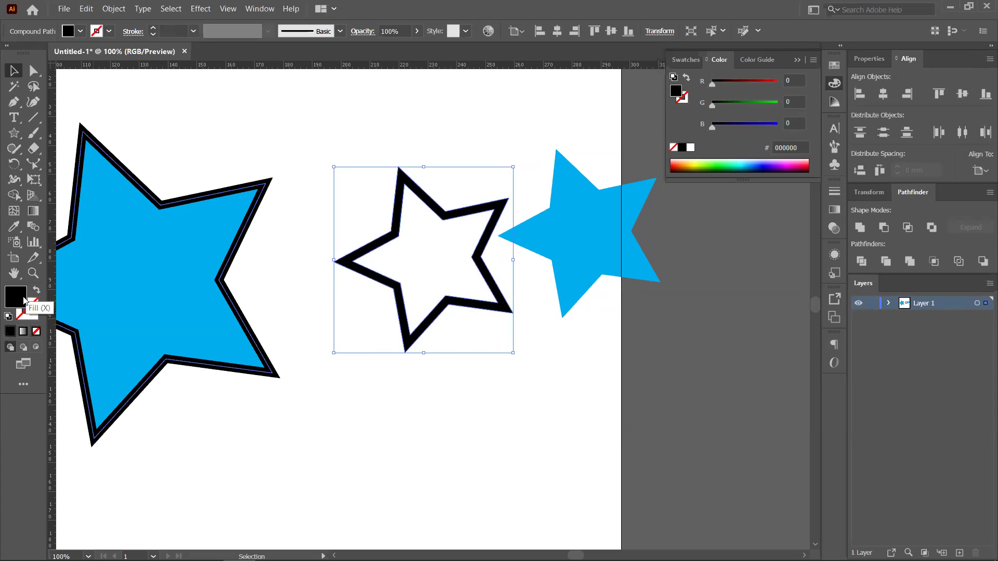
left_click_drag(703, 160, 789, 162)
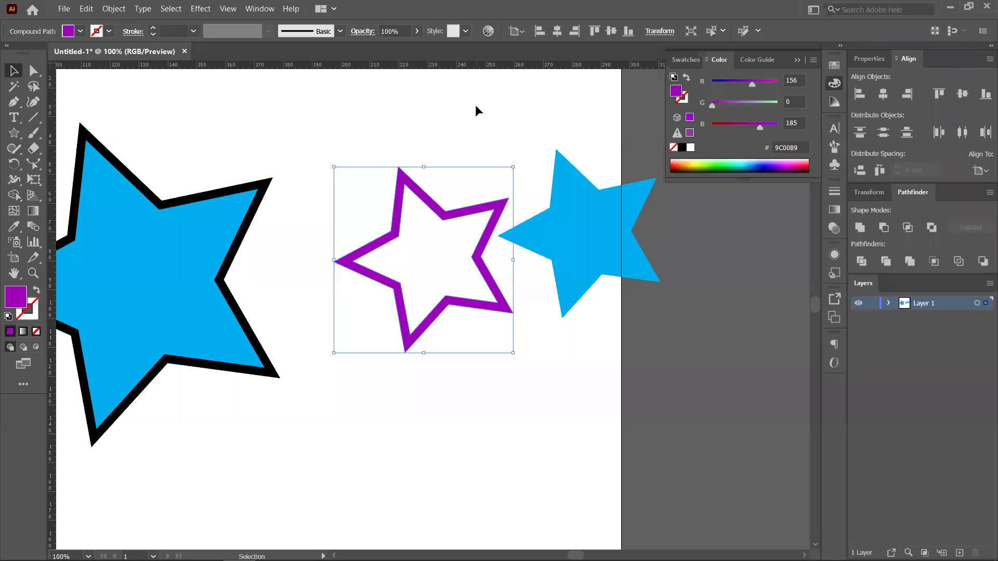
left_click(465, 135)
mouse_move(442, 218)
left_mouse_down()
mouse_move(460, 206)
mouse_move(409, 203)
left_mouse_up()
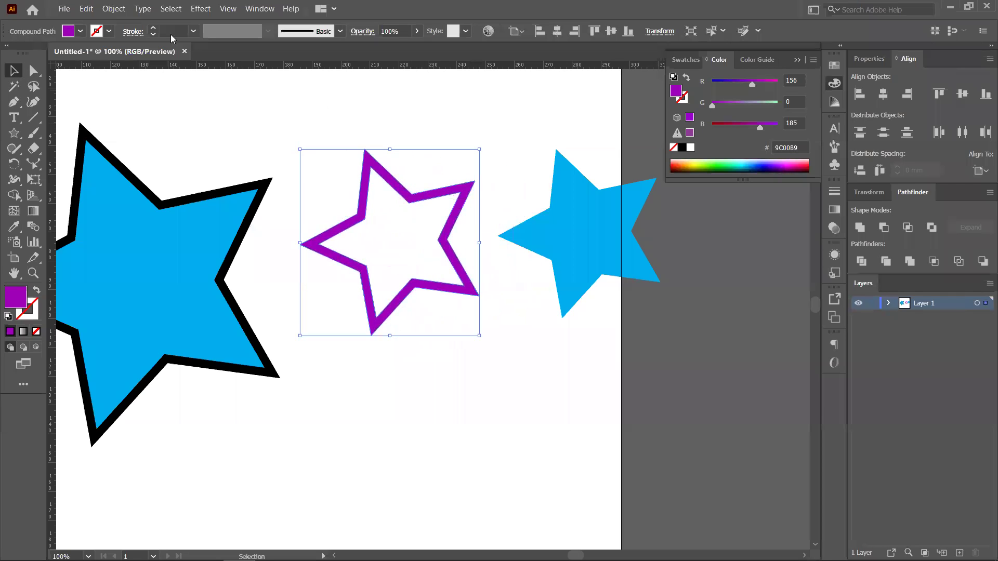
Select the large black-outlined star and scale it down slightly
left_click(212, 239)
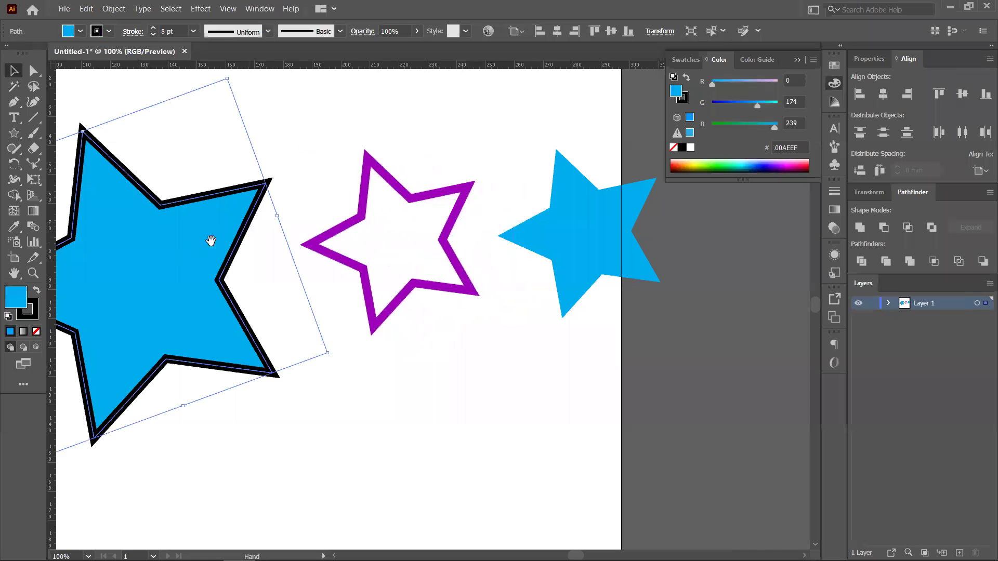
scroll(312, 291, "left", 4)
key("ctrl+shift+b")
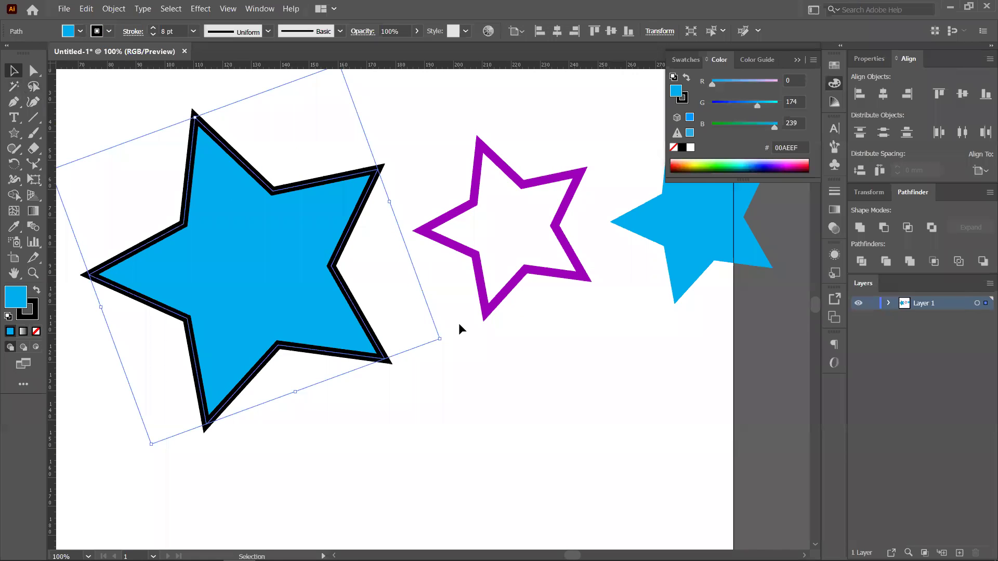
mouse_move(438, 342)
left_mouse_down()
mouse_move(535, 382)
mouse_move(352, 258)
mouse_move(430, 327)
mouse_move(311, 256)
mouse_move(430, 332)
mouse_move(423, 314)
mouse_move(424, 331)
left_mouse_up()
Enable Scale Strokes & Effects in the General preferences
left_click(63, 10)
mouse_move(86, 9)
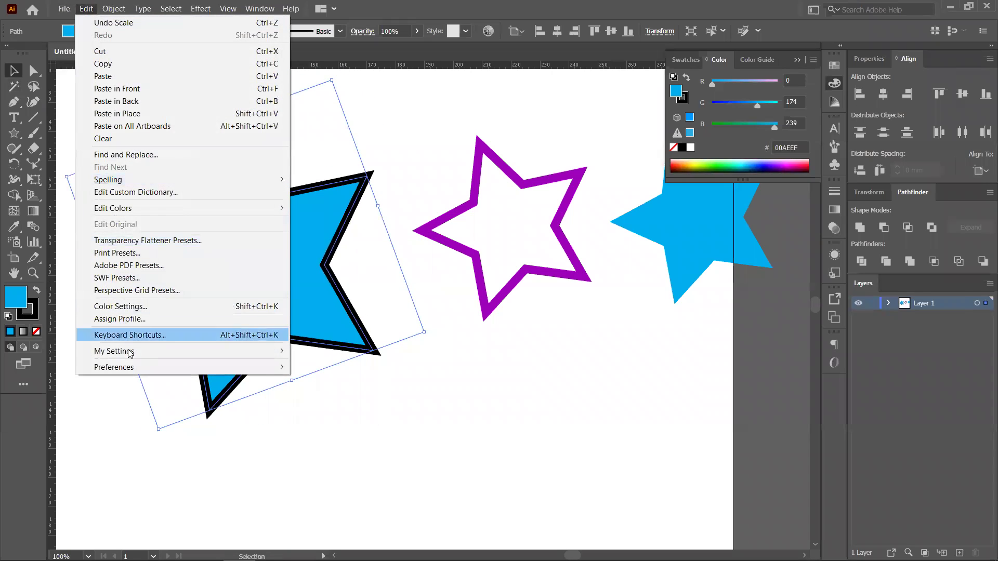
mouse_move(129, 368)
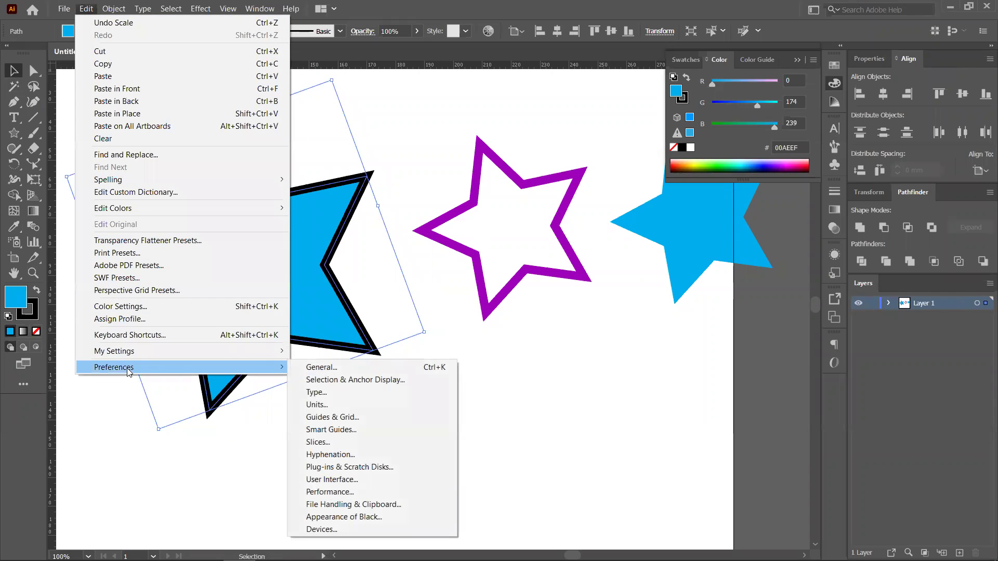
left_click(349, 367)
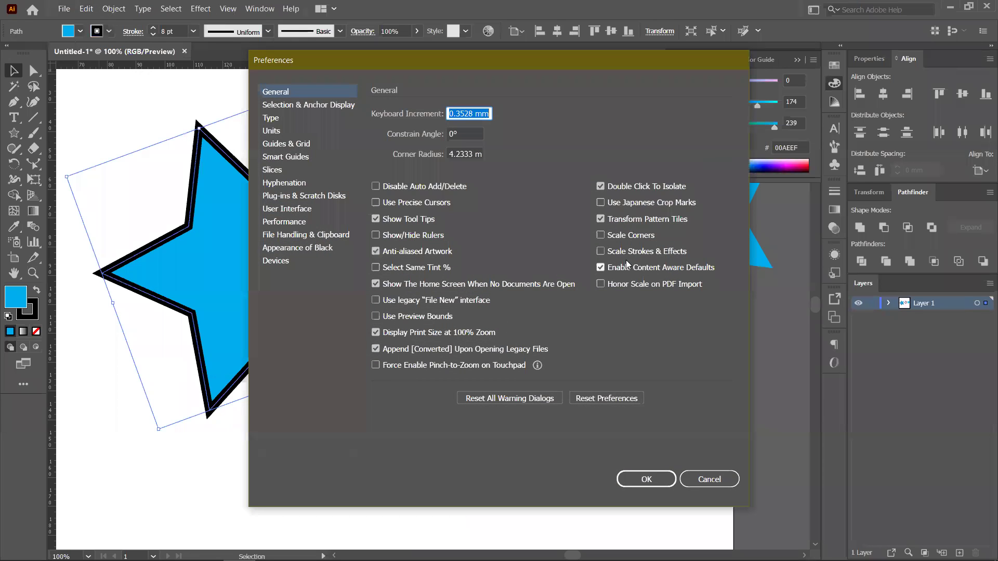
left_click(601, 251)
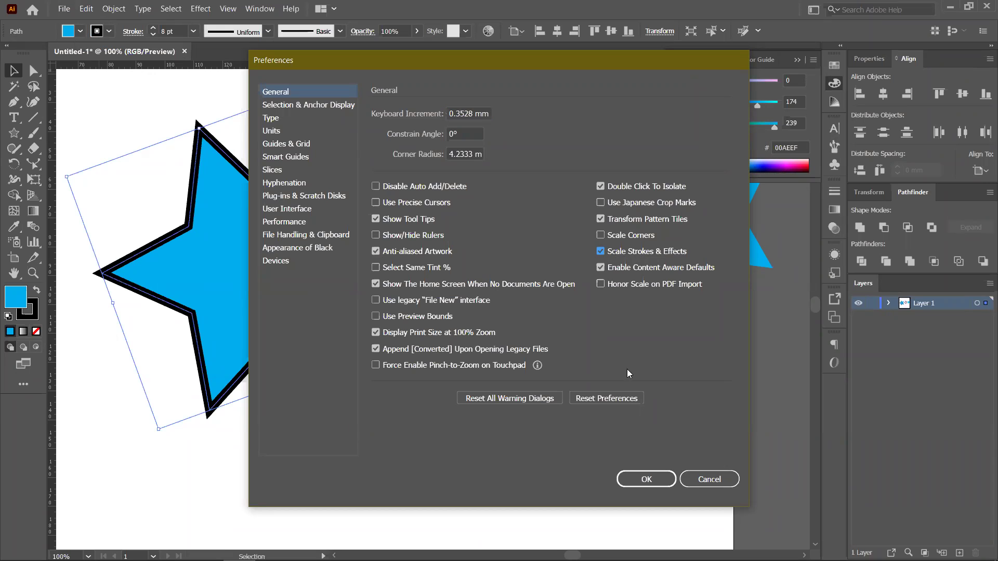
left_click(653, 482)
Scale the large black-outlined star down to a tiny star with its stroke scaling along
left_click_drag(423, 330, 187, 239)
scroll(175, 312, "left", 5)
left_click_drag(333, 281, 302, 309)
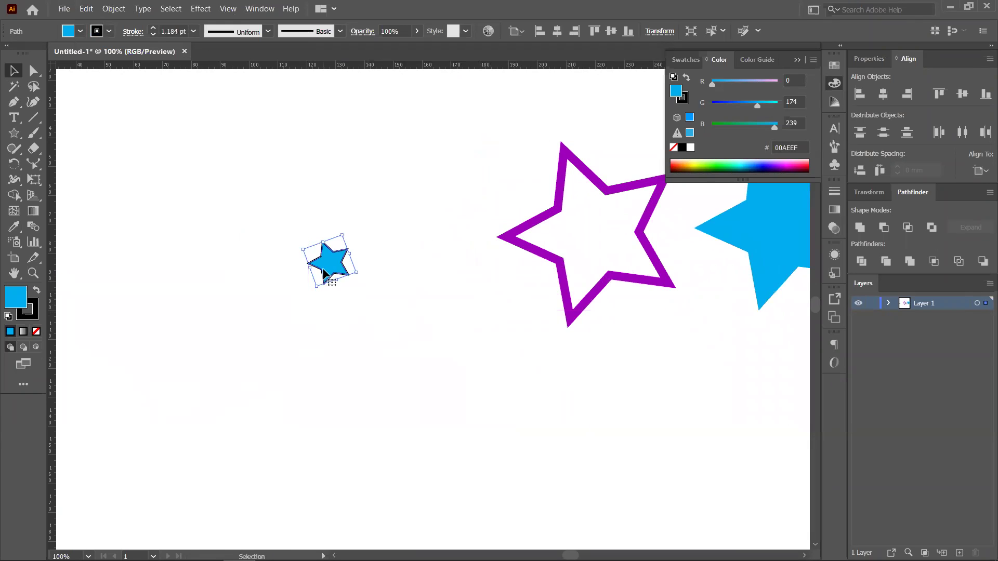
Disable Scale Strokes & Effects in the General preferences
left_click(64, 9)
mouse_move(88, 5)
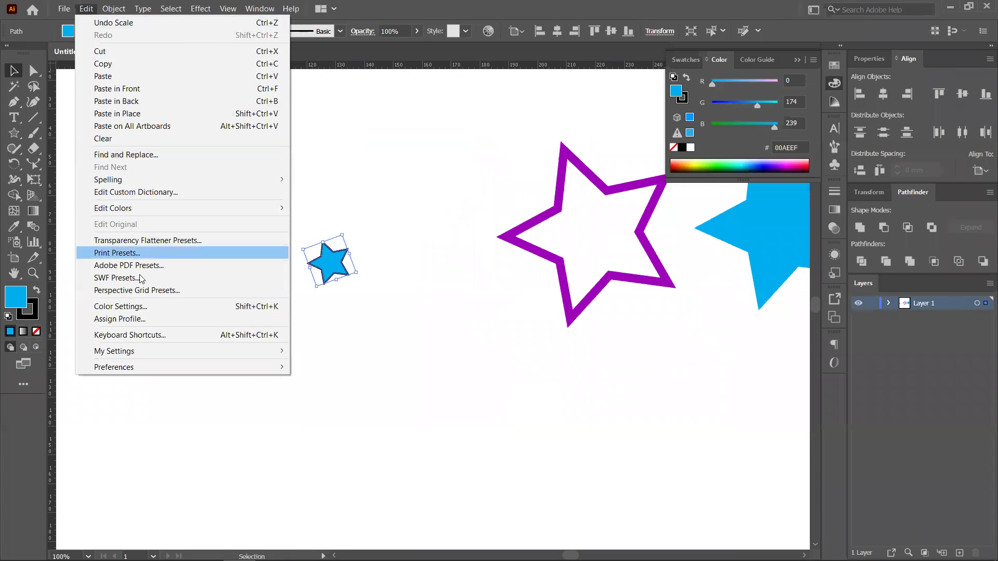
mouse_move(143, 367)
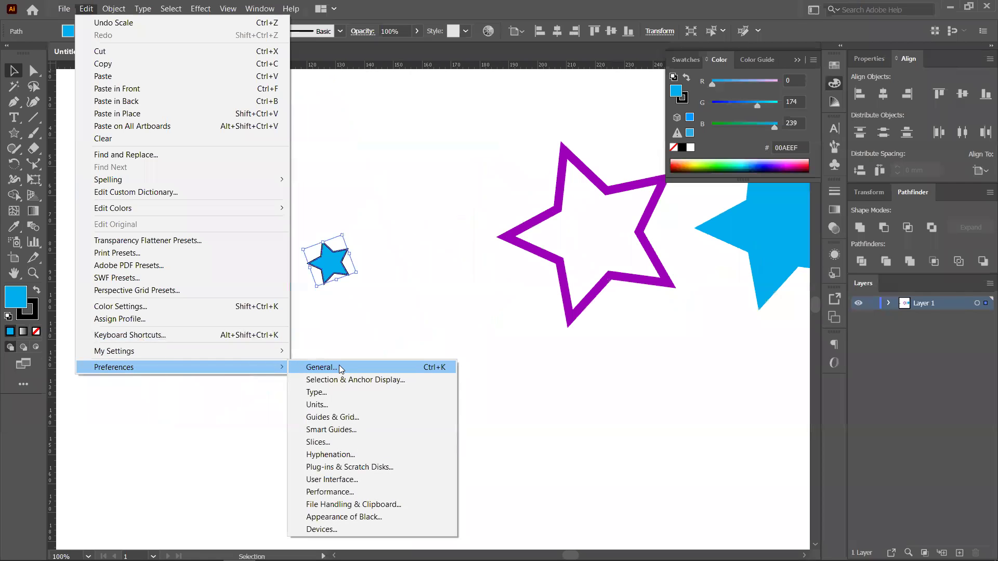
left_click(335, 367)
left_click(624, 253)
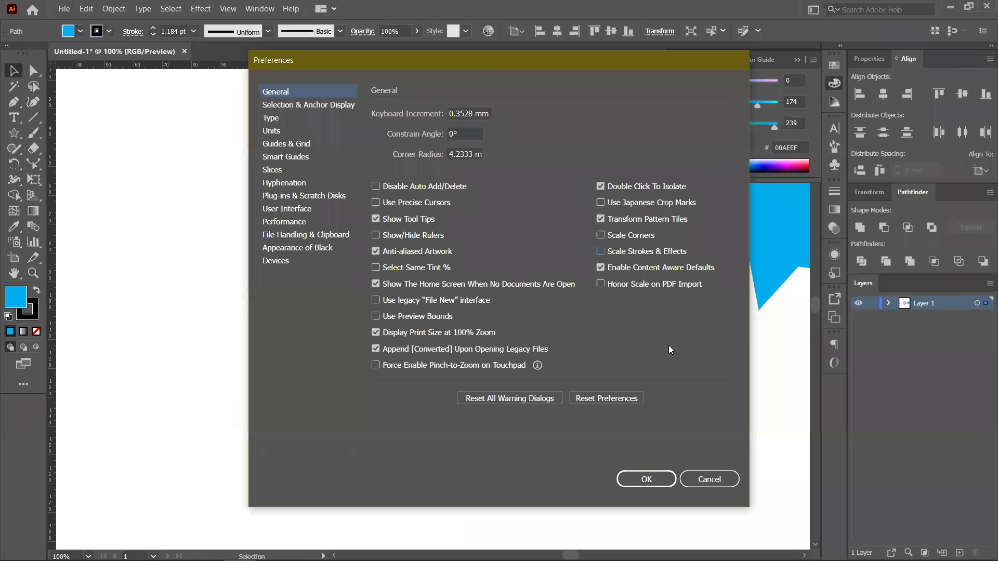
left_click(659, 476)
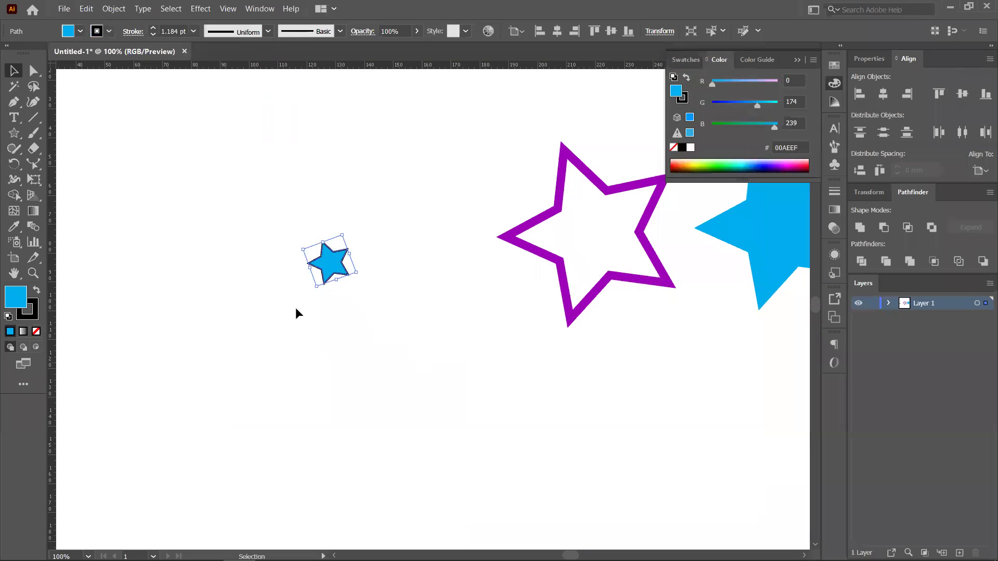
Enlarge the tiny outlined star, move it slightly down and to the left, and deselect it
left_click_drag(320, 286, 304, 384)
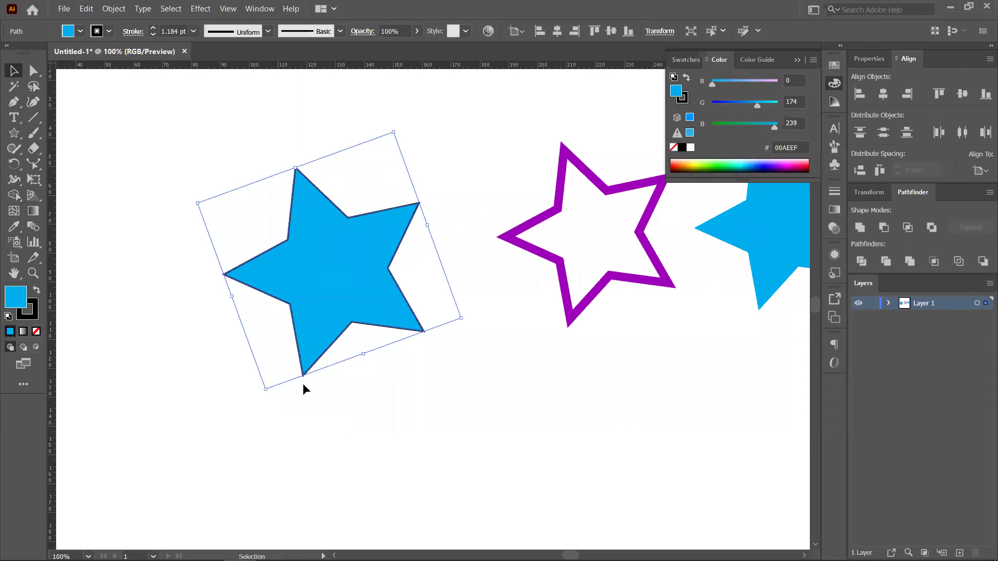
left_click(381, 386)
mouse_move(339, 317)
left_mouse_down()
mouse_move(339, 344)
mouse_move(312, 329)
mouse_move(323, 291)
mouse_move(341, 291)
mouse_move(335, 304)
left_mouse_up()
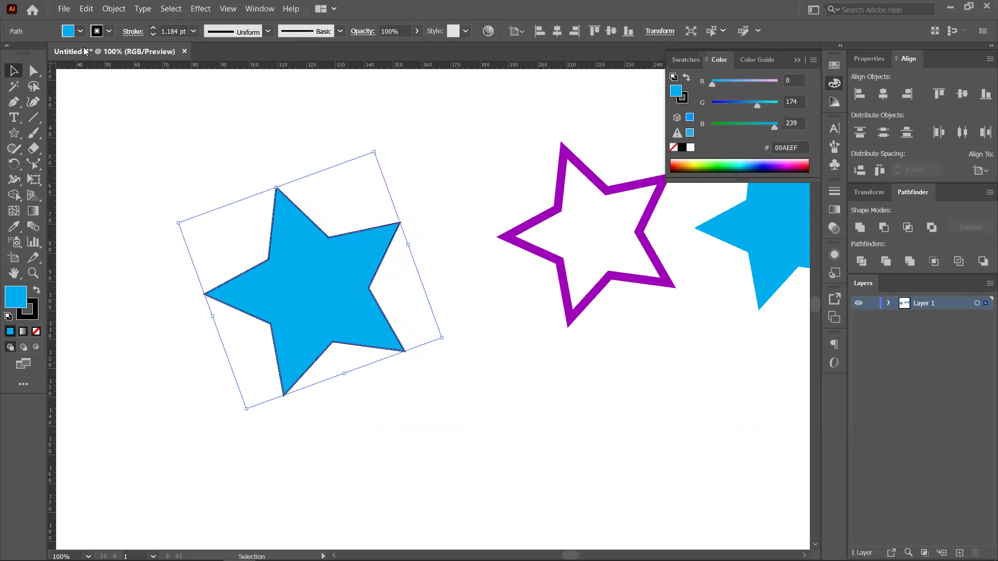
left_click(63, 9)
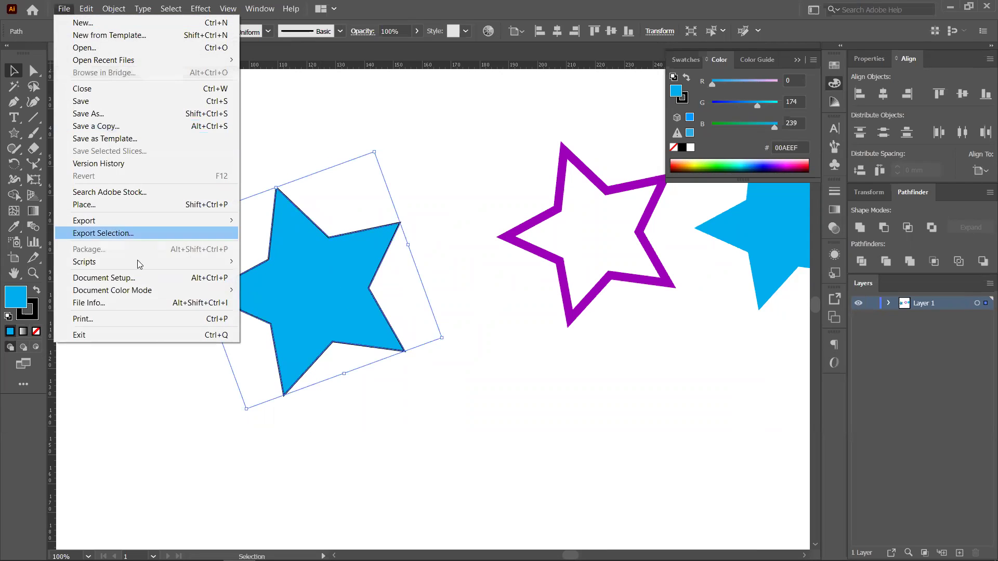
left_click(446, 407)
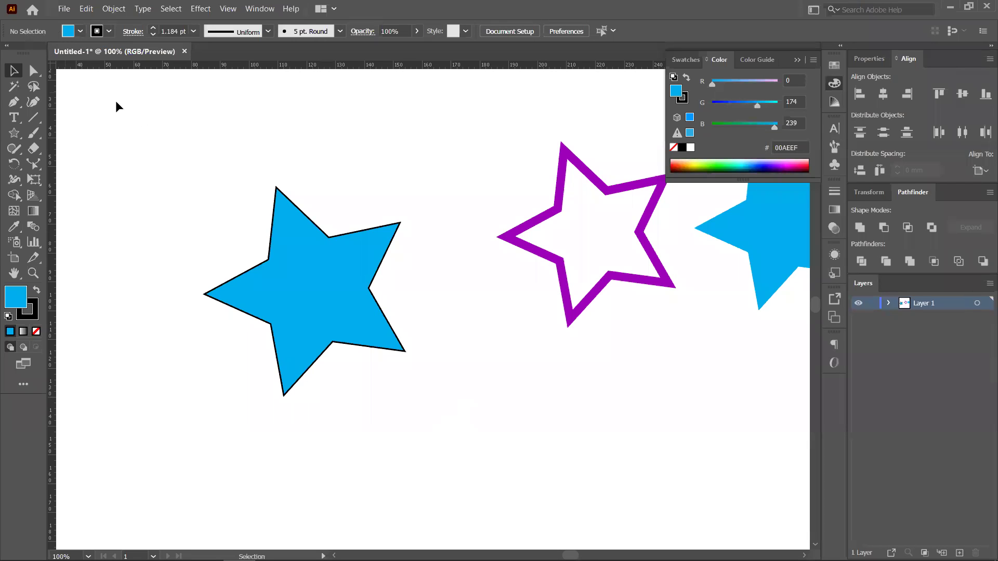
Set the enlarged star's stroke weight to 12 pt and deselect the star
left_click(339, 309)
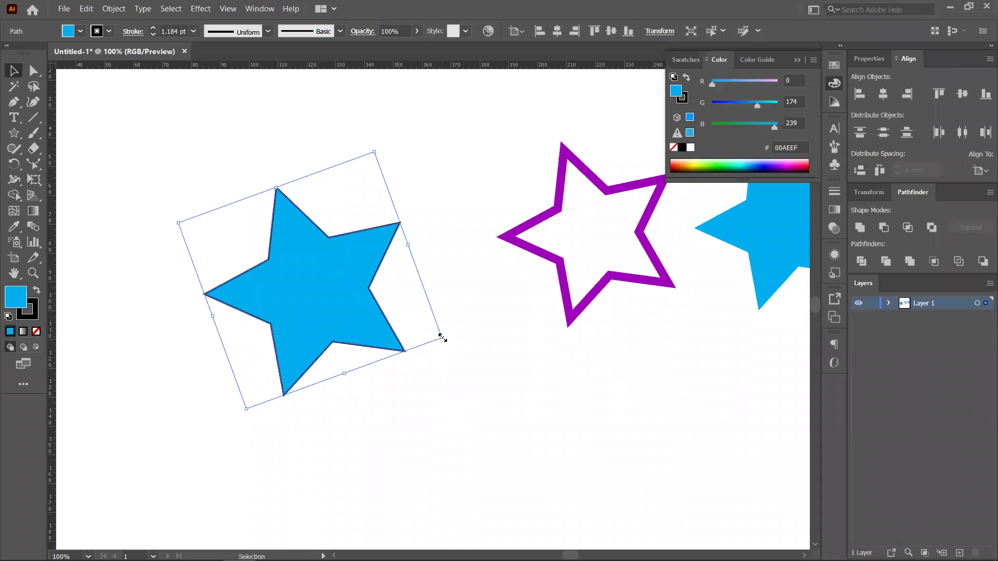
left_click_drag(154, 31, 155, 30)
left_click(338, 228)
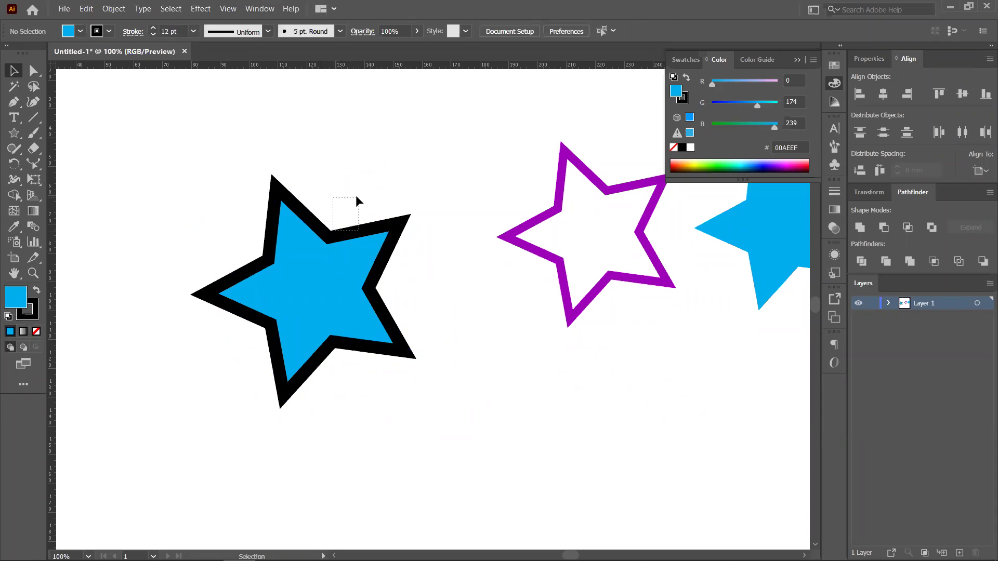
Expand the fill and stroke of the black-outlined blue star, move the resulting group slightly up, and deselect it
left_click(318, 285)
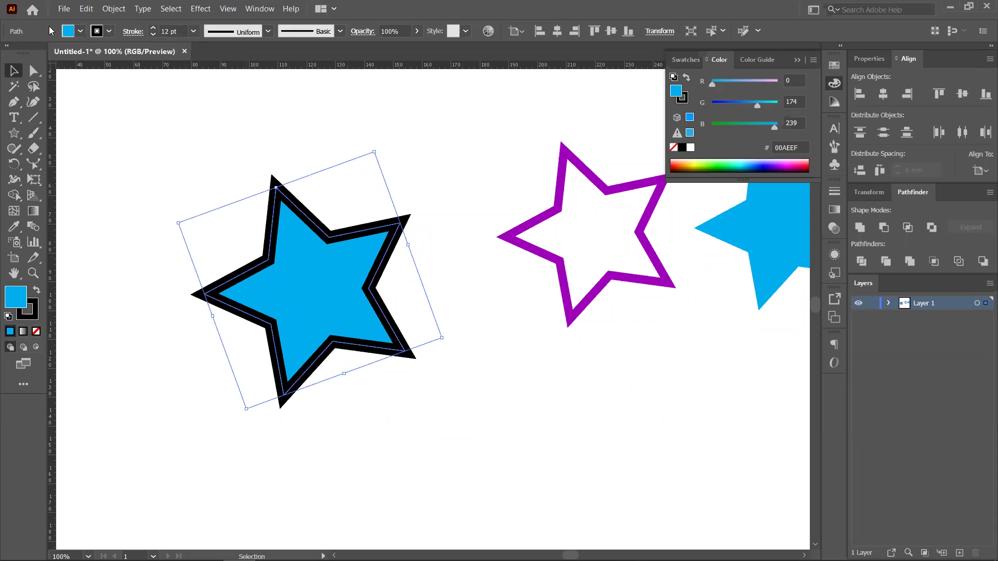
left_click(110, 12)
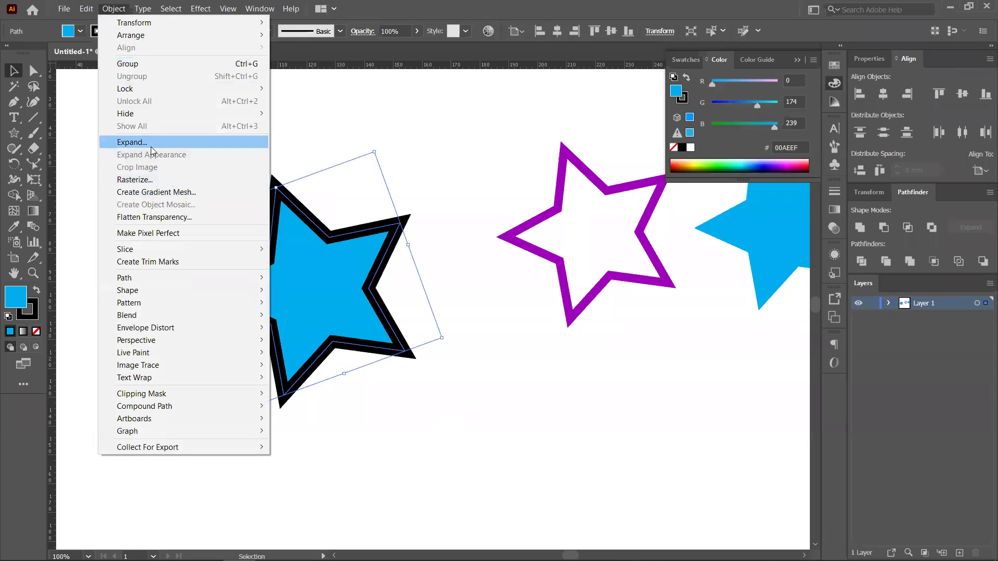
left_click(136, 142)
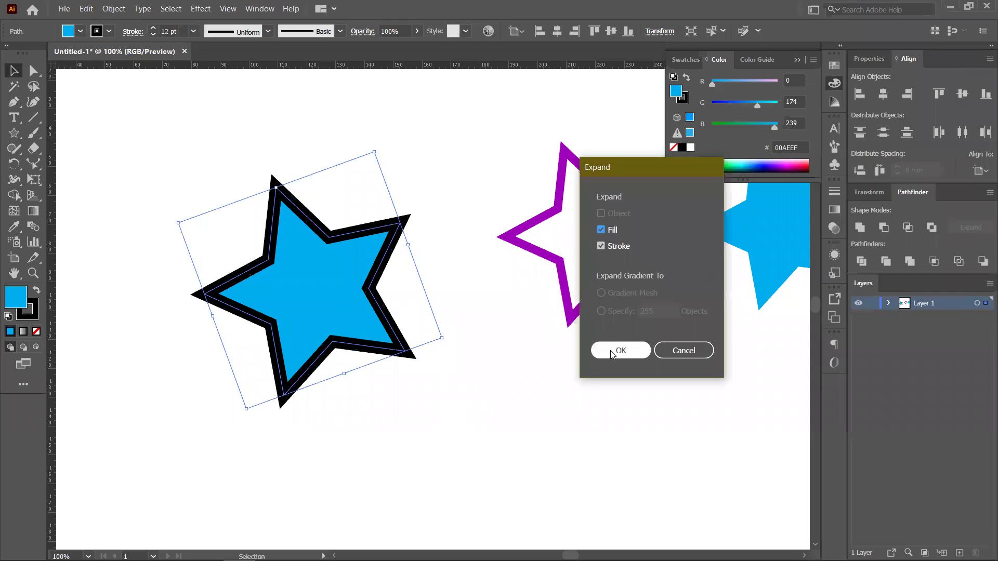
left_click(612, 353)
left_click(453, 370)
left_click_drag(399, 351, 401, 302)
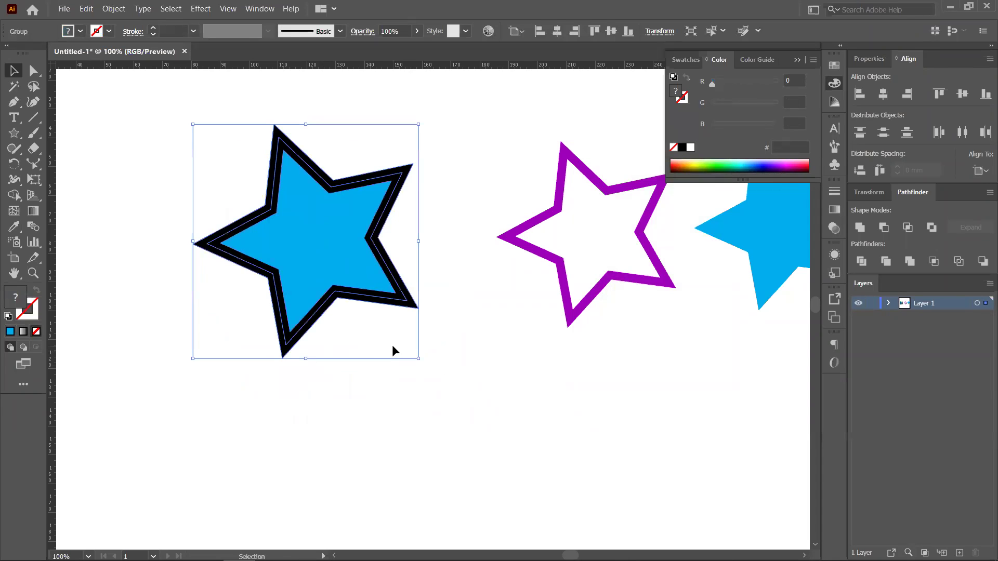
left_click(453, 289)
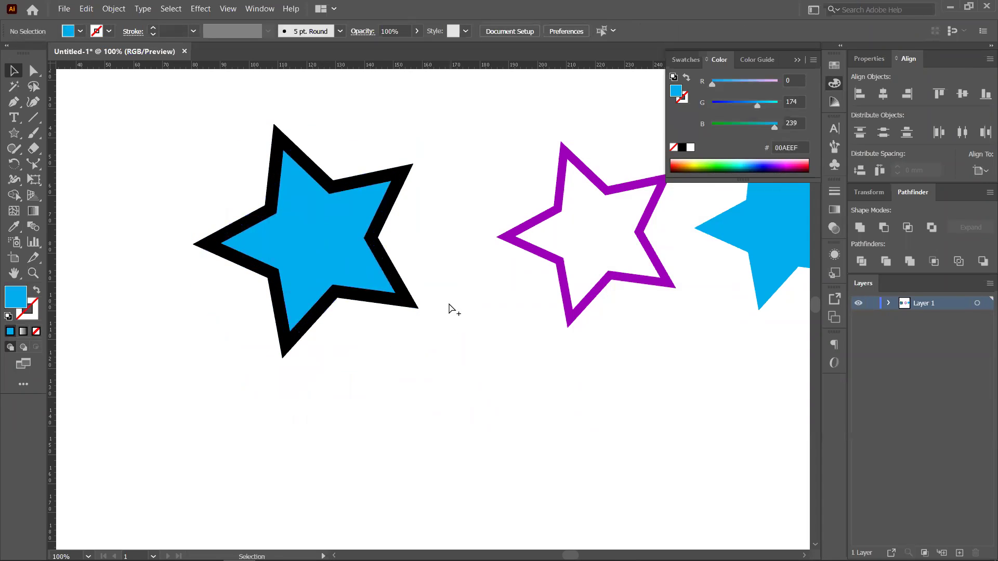
Move the purple outline star and the solid blue star left to sit close beside the black-outlined star, and clear the selection
key("ctrl+minus")
key("ctrl+minus")
left_click_drag(490, 352, 437, 366)
left_click_drag(382, 316, 323, 328)
left_click_drag(455, 315, 312, 331)
left_click_drag(554, 299, 434, 310)
left_click(410, 361)
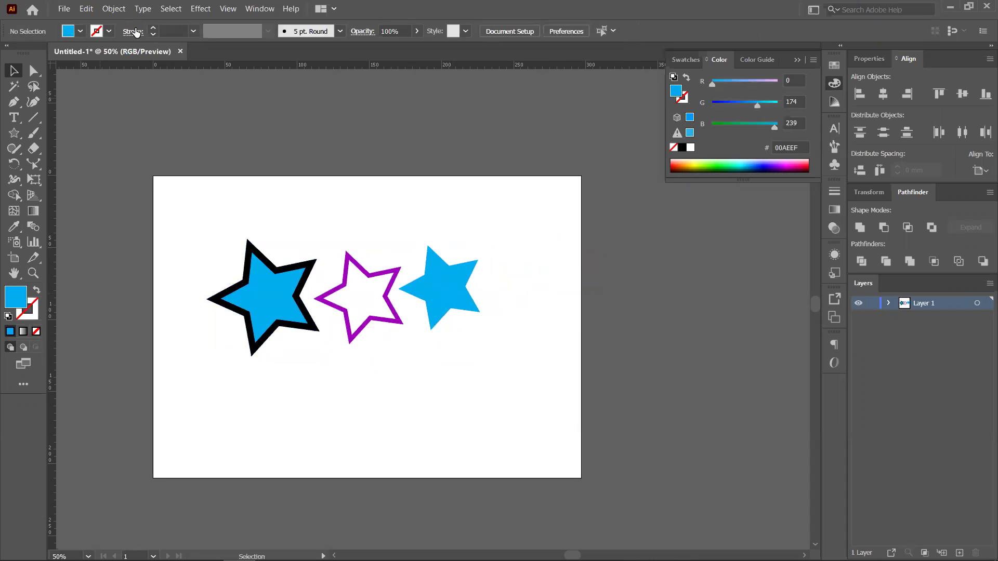
Check the Scale Strokes & Effects option in the General preferences and close the dialog without changing it
left_click(65, 10)
left_click(64, 11)
left_click(65, 10)
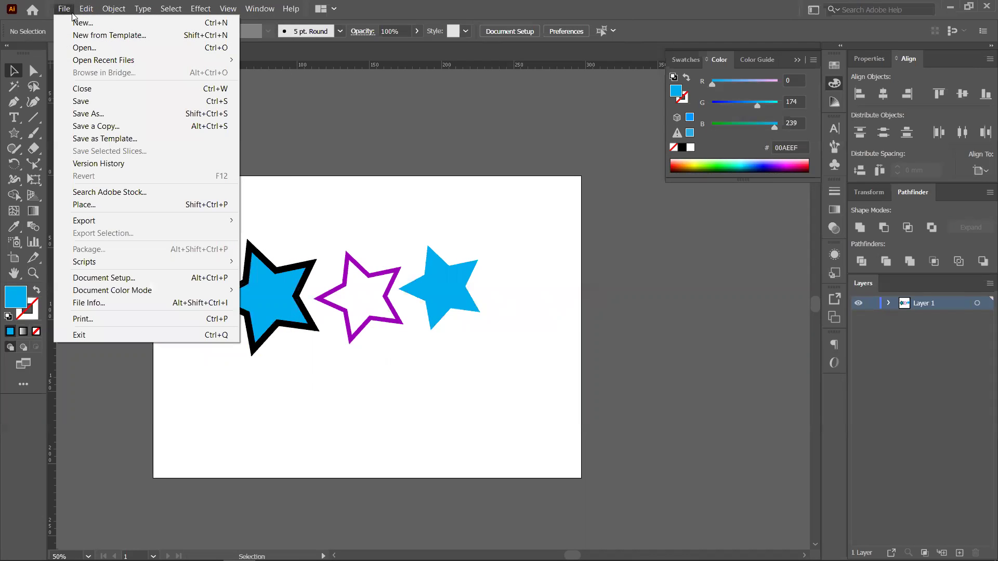
left_click(86, 9)
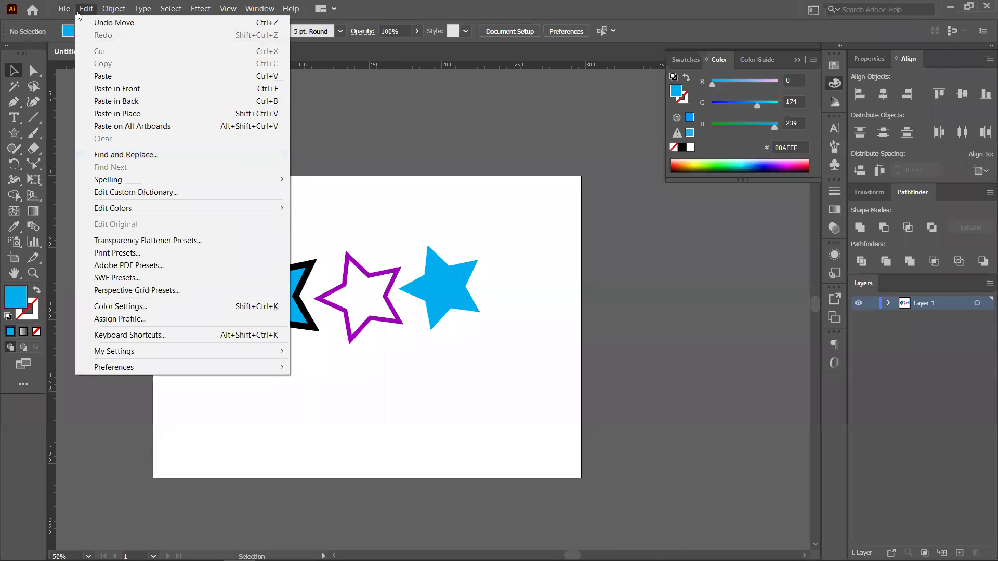
mouse_move(168, 366)
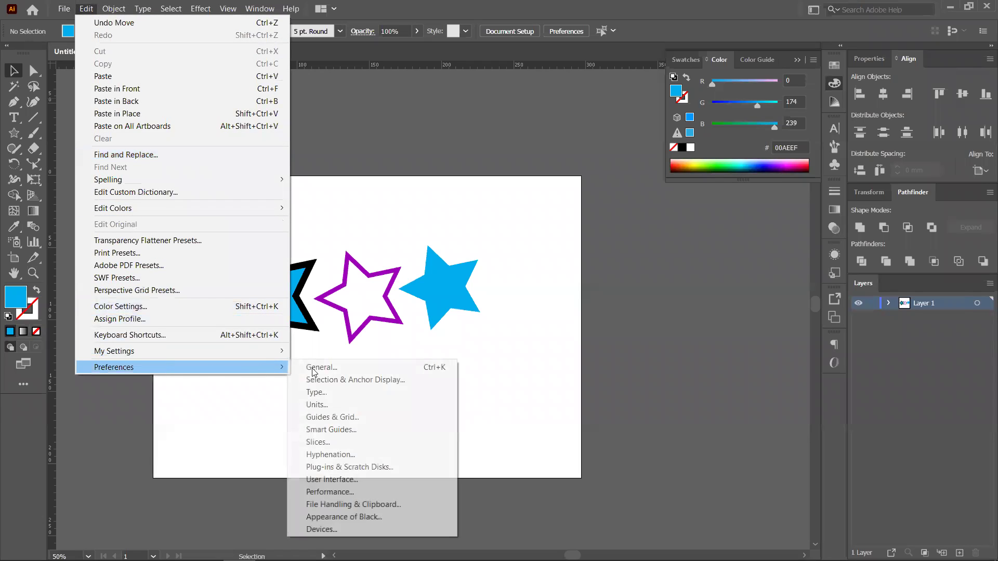
left_click(320, 369)
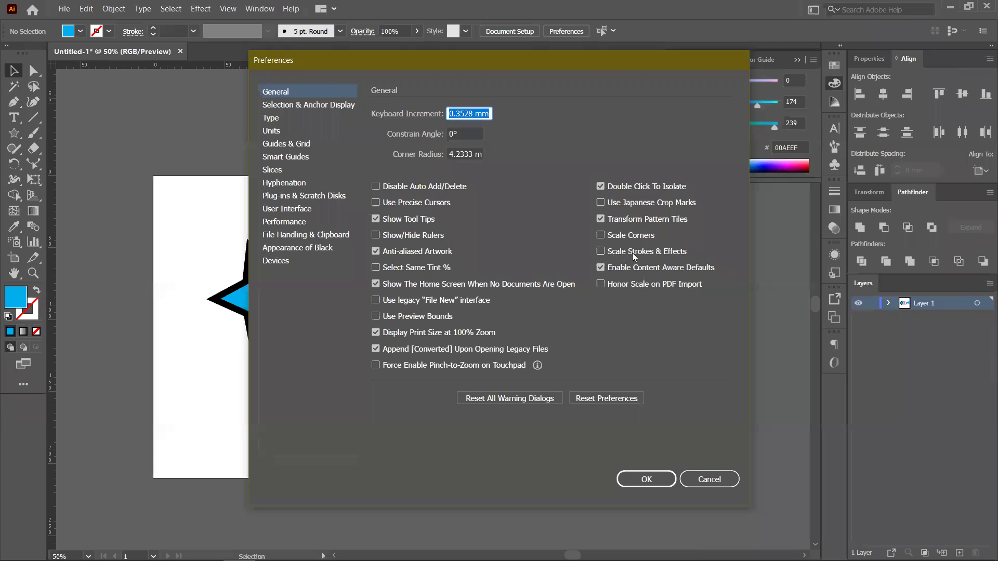
left_click(713, 479)
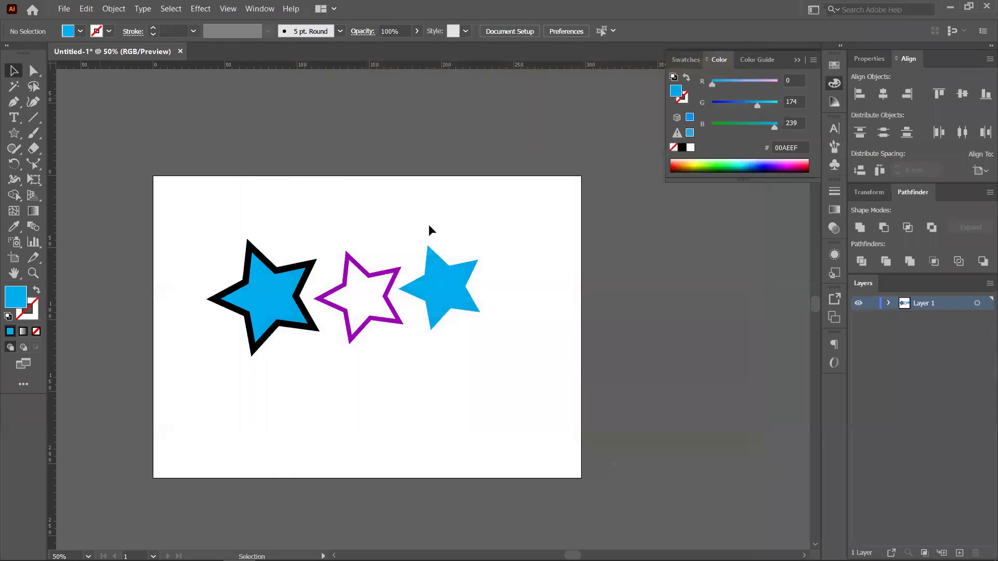
Enlarge the expanded black-outlined star proportionally until it extends past the artboard's upper left edges, shifting it up and left
left_click(281, 304)
left_click(403, 343)
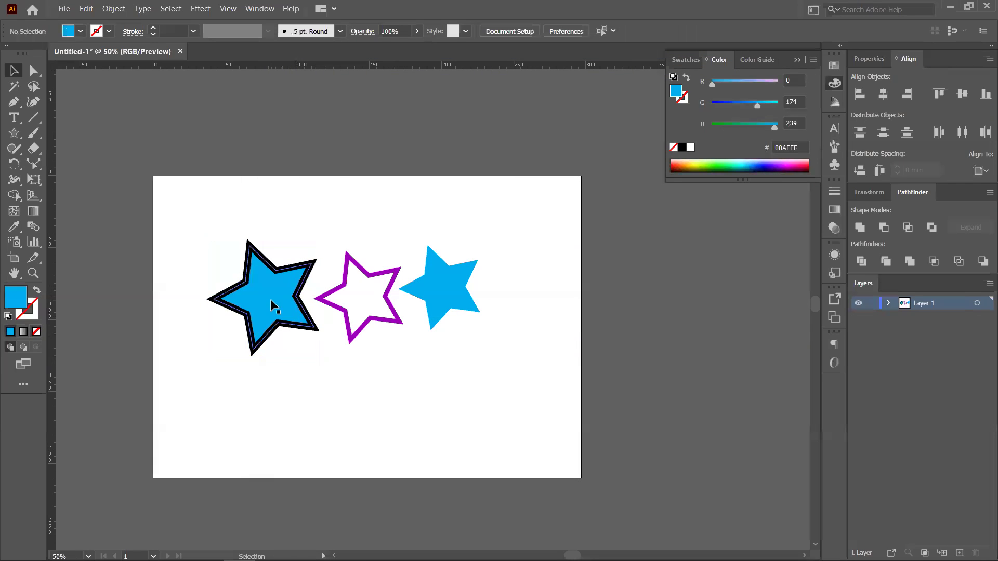
left_click_drag(284, 297, 287, 307)
left_click_drag(318, 252, 514, 217)
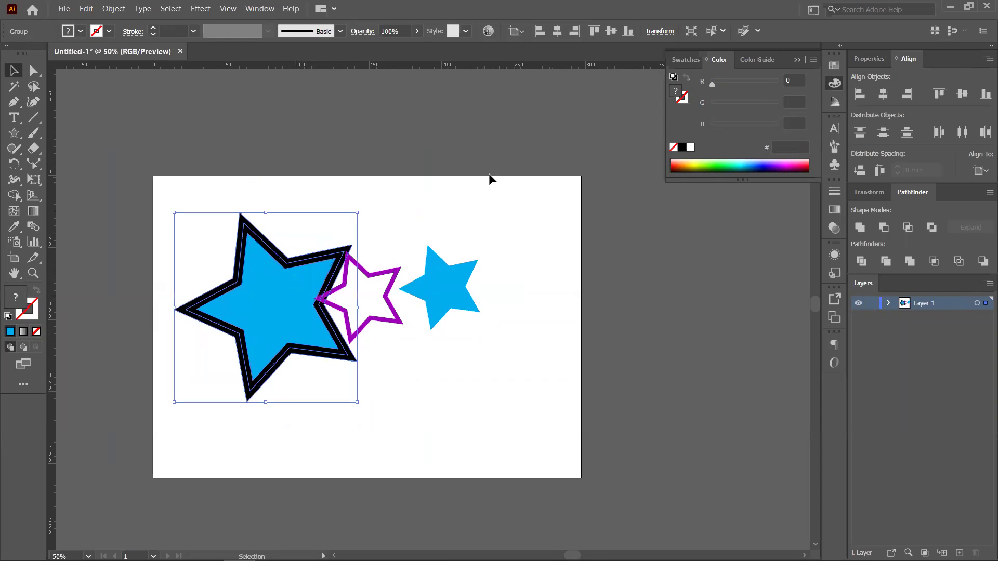
left_click_drag(271, 302, 250, 287)
mouse_move(337, 197)
left_mouse_down()
mouse_move(297, 265)
mouse_move(347, 198)
left_mouse_up()
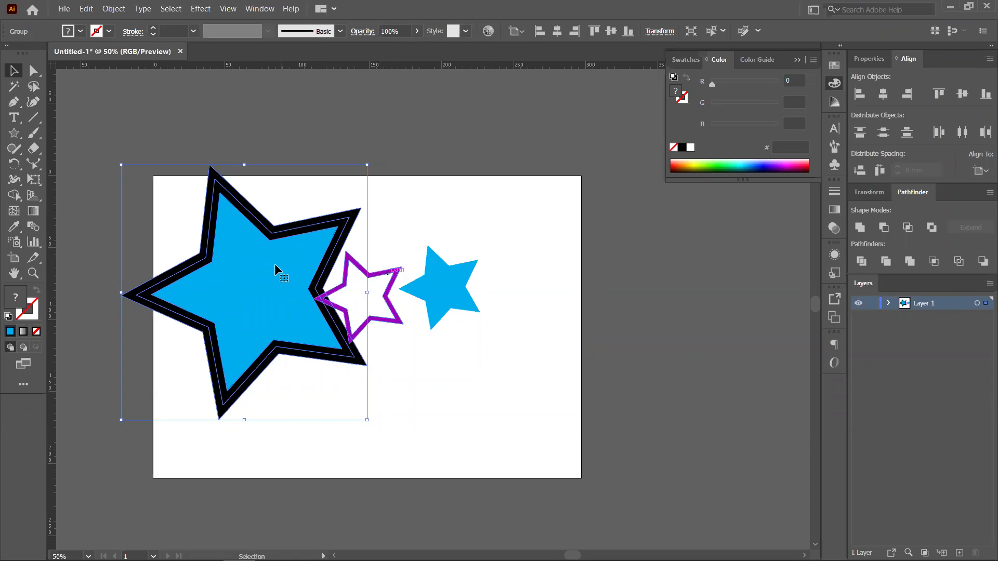
Move the enlarged star slightly right, scale it down proportionally to fit inside the artboard, and deselect it
left_click_drag(217, 282, 264, 261)
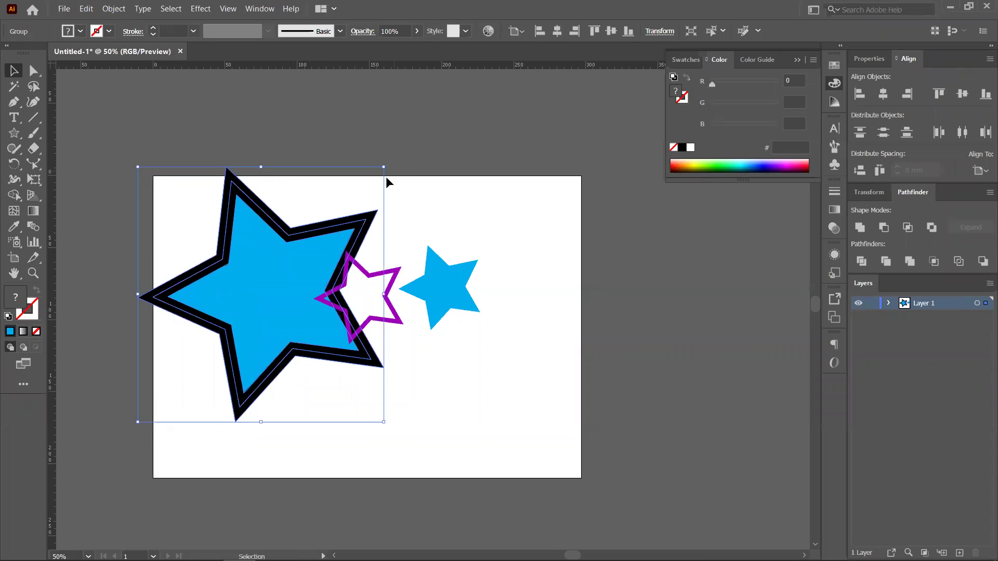
left_click_drag(388, 168, 394, 212)
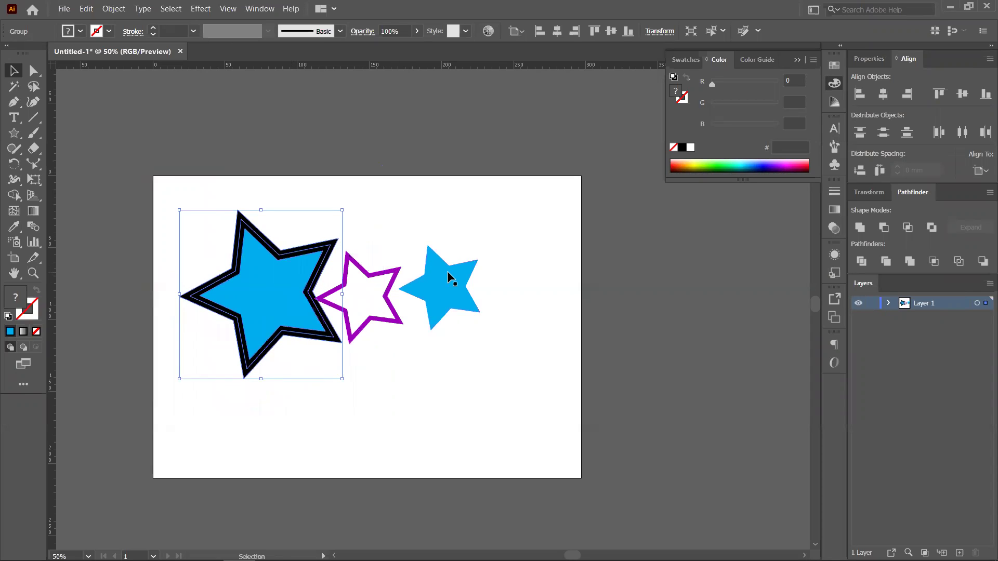
left_click(380, 226)
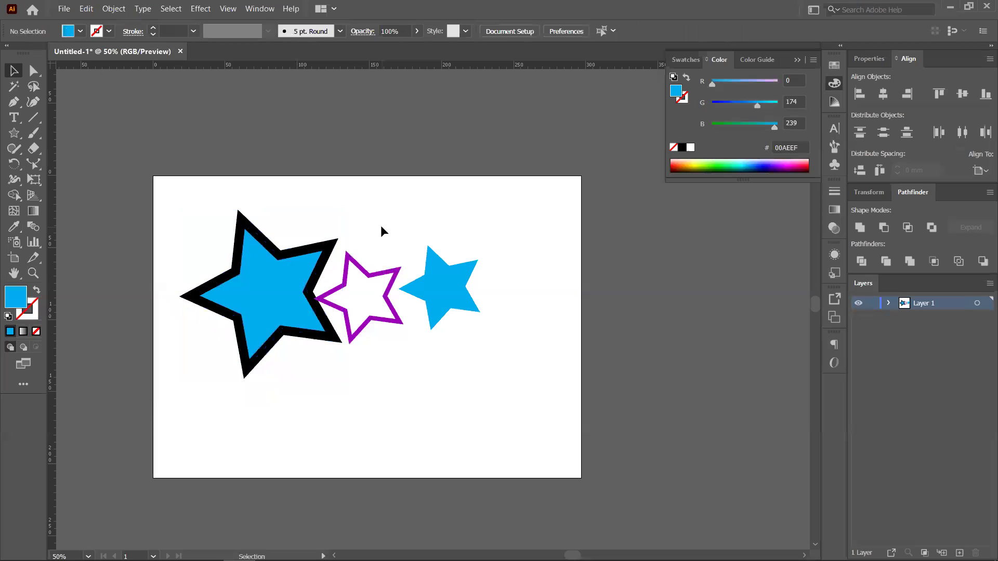
Delete the three stars and place a "Lorem ipsum" point text on the empty artboard
left_click_drag(196, 199, 437, 316)
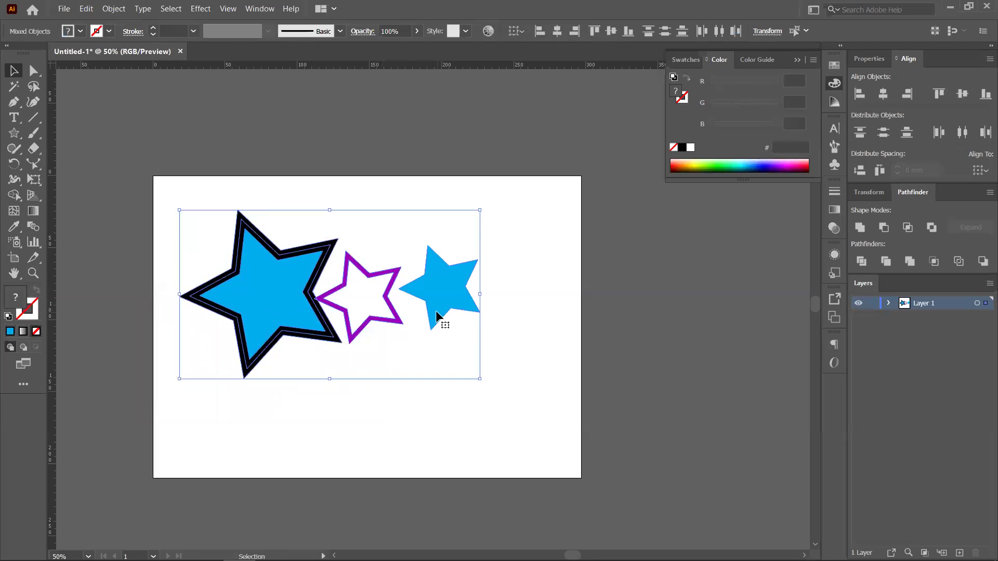
key("Delete")
left_click(14, 118)
left_click(222, 256)
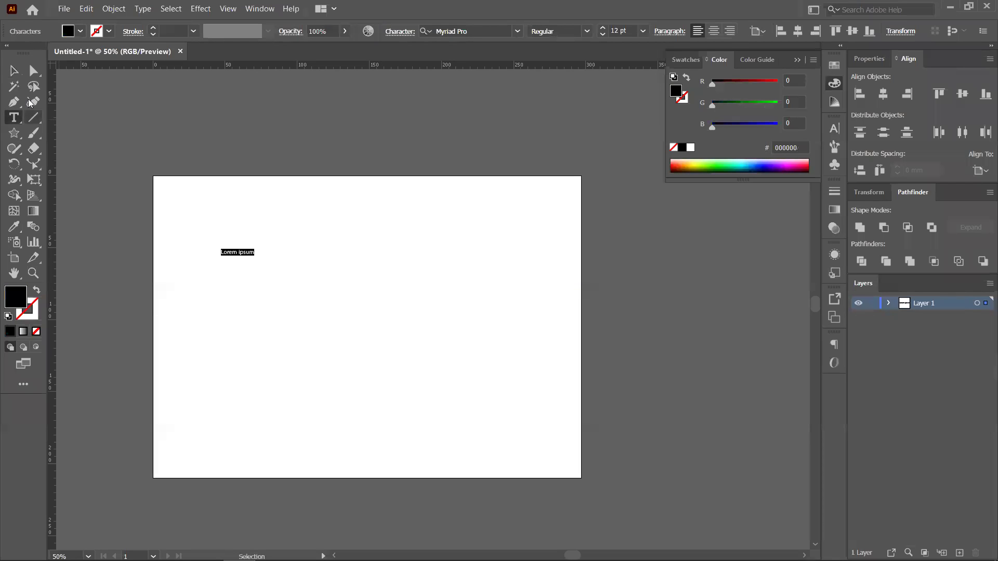
Scale the placeholder text up to about 109 pt and move it fully inside the artboard
key("Escape")
left_click_drag(256, 256, 299, 285)
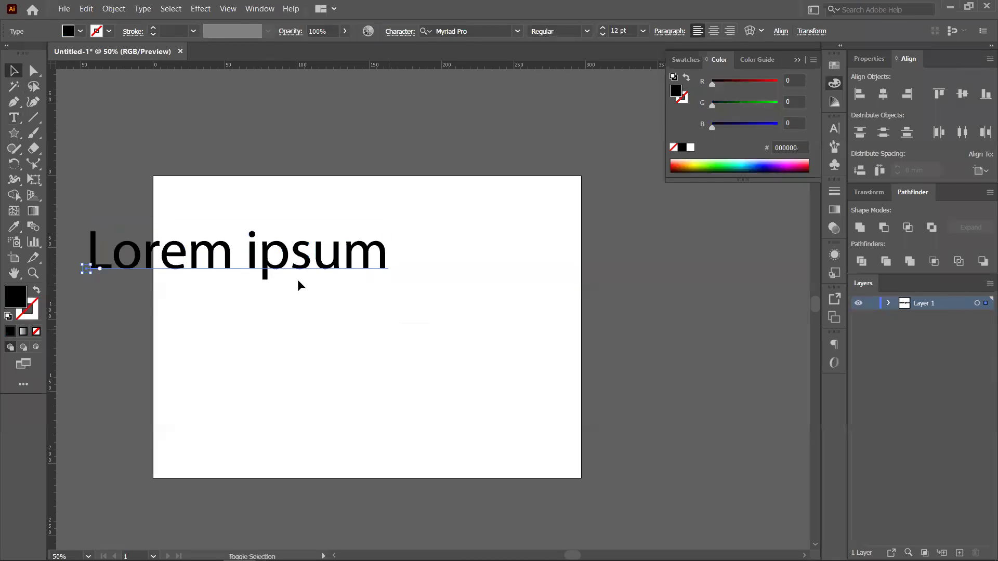
left_click_drag(332, 250, 413, 287)
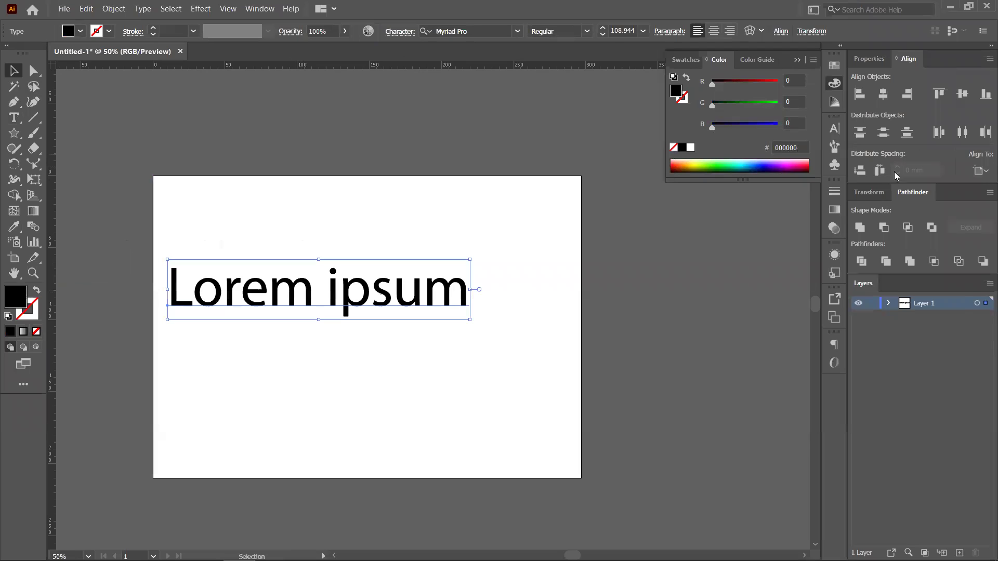
Set the font of the "Lorem ipsum" text to Alina regular
left_click(834, 146)
left_click(834, 129)
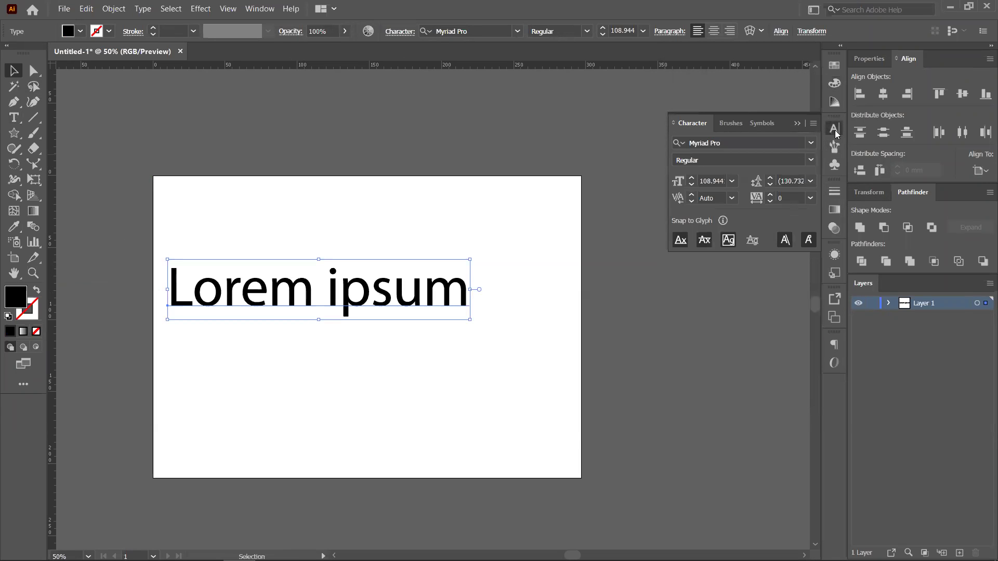
left_click(811, 145)
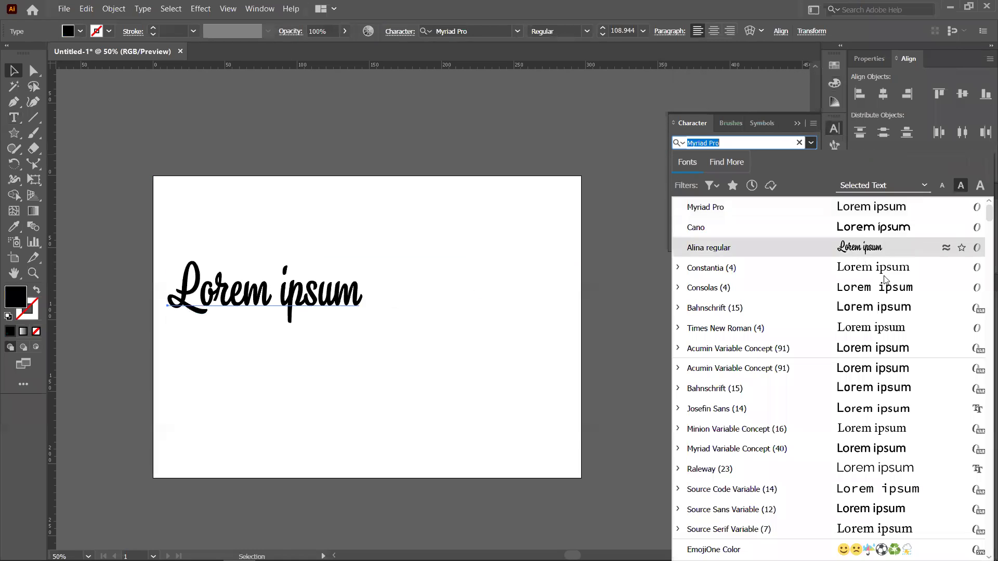
left_click(728, 244)
Reposition the script text closer to the middle of the artboard
left_click_drag(291, 283, 331, 267)
left_click(352, 347)
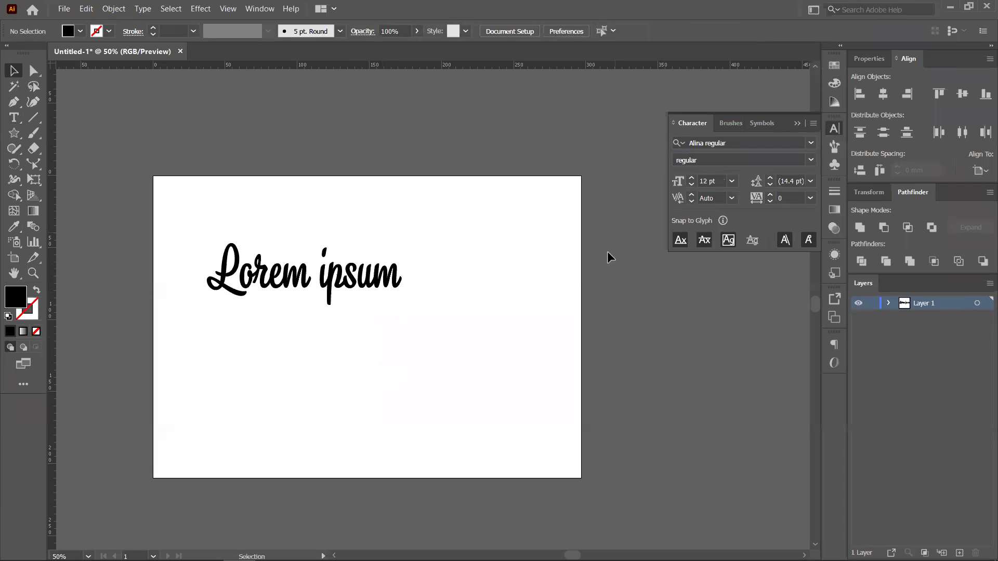
left_click(364, 278)
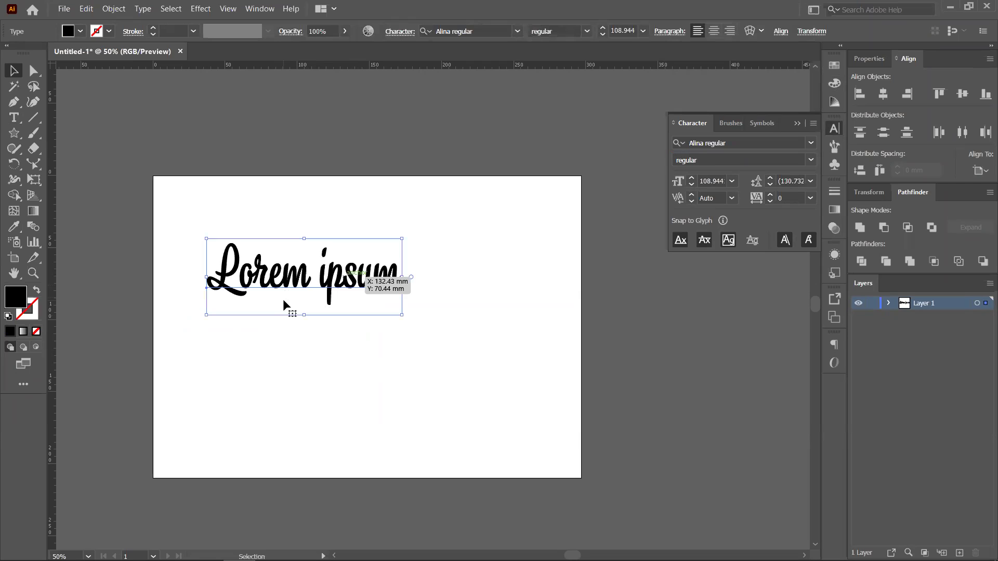
mouse_move(316, 279)
left_mouse_down()
mouse_move(351, 278)
mouse_move(322, 279)
mouse_move(334, 272)
left_mouse_up()
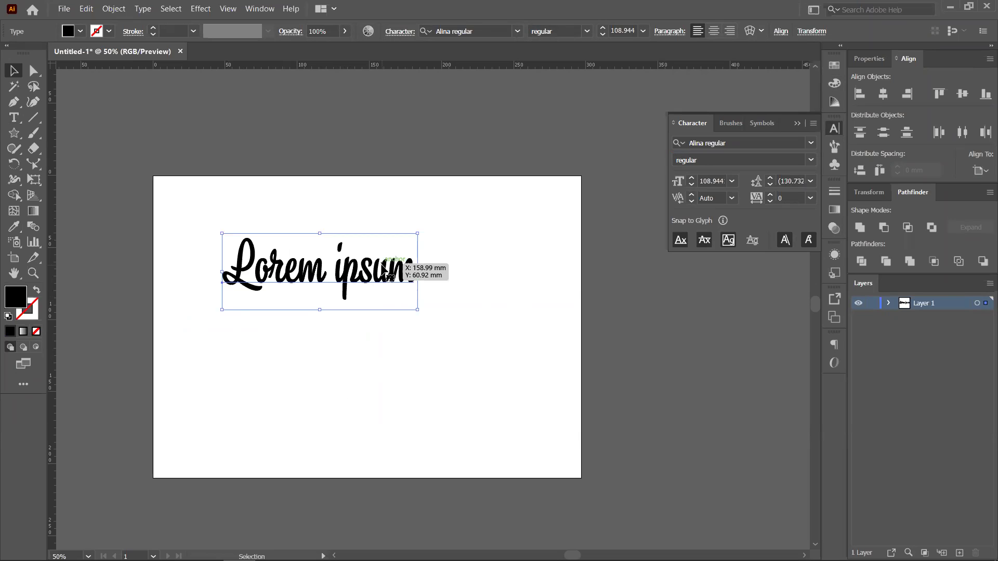
left_click_drag(349, 271, 355, 292)
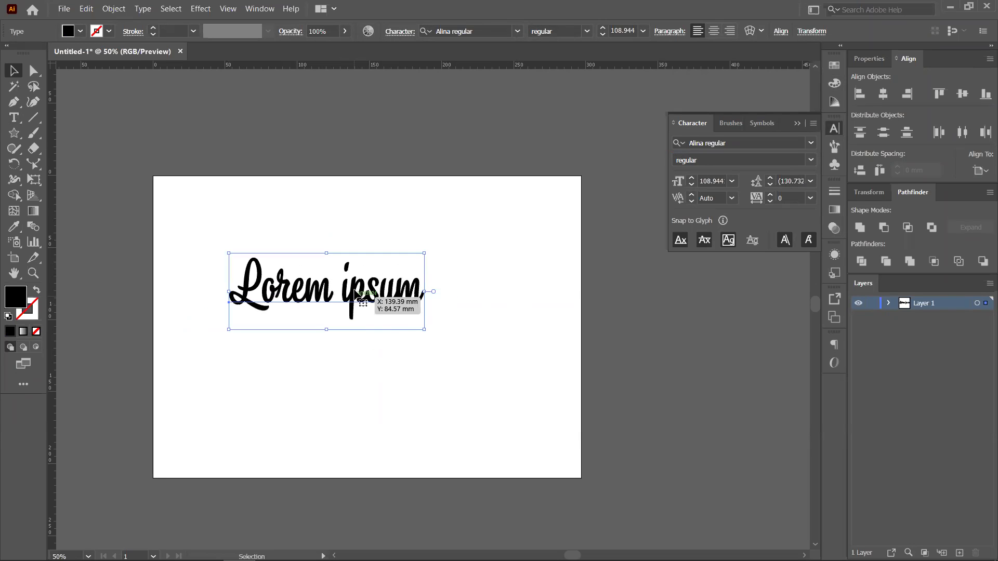
Expand the "Lorem ipsum" text into outlines with the Object and Fill options enabled
right_click(354, 291)
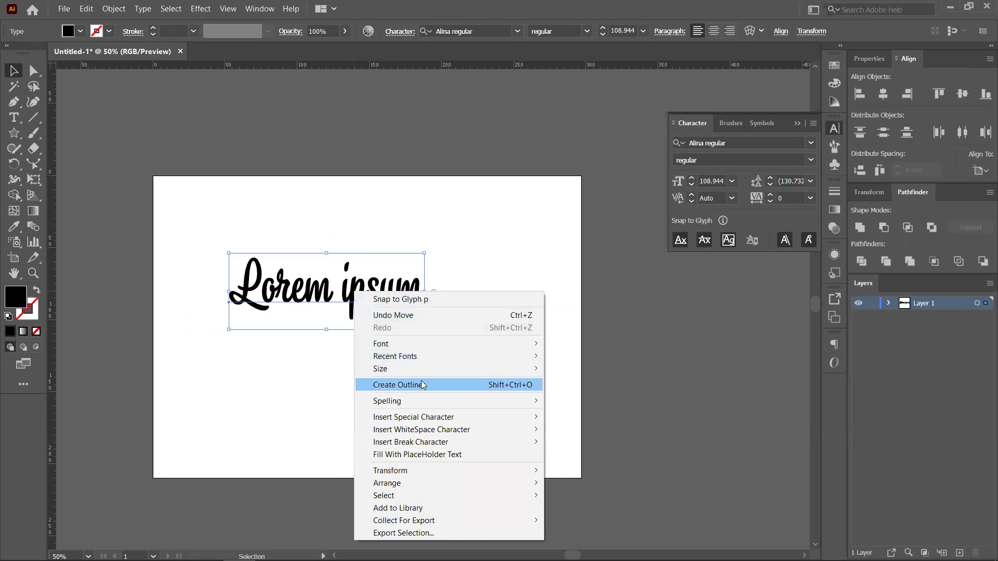
left_click(113, 8)
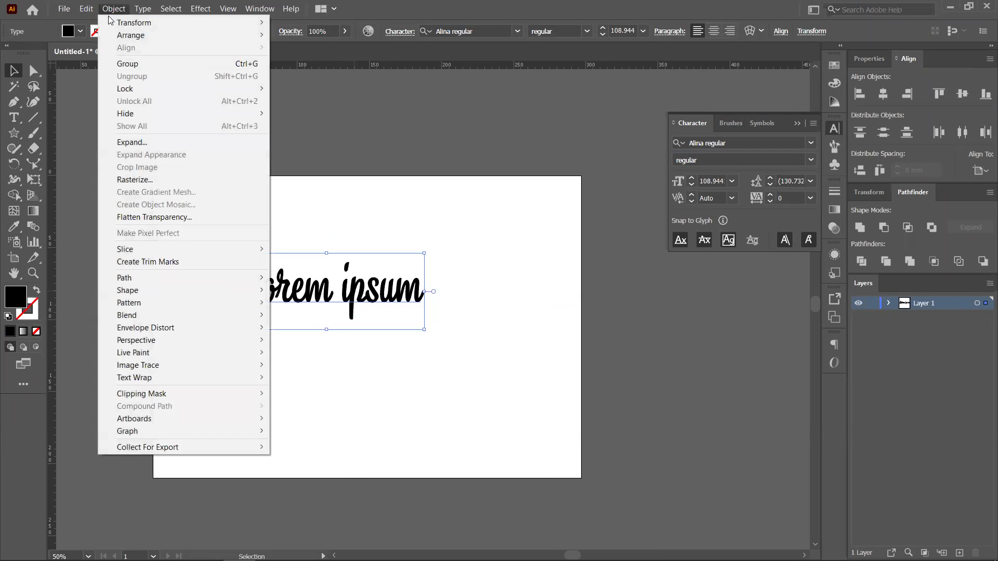
left_click(132, 142)
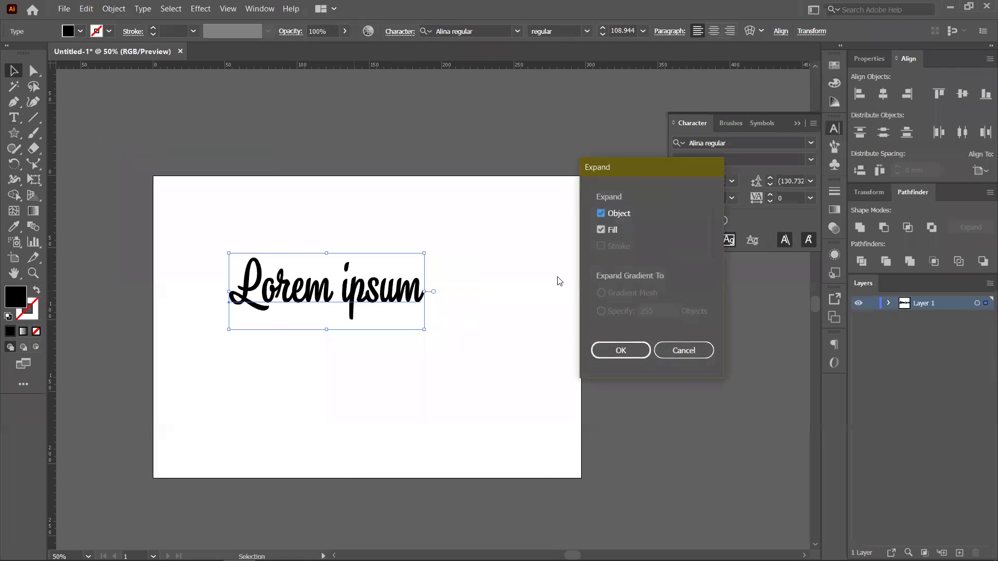
left_click(620, 350)
left_click(383, 365)
Nudge the expanded lettering slightly and ungroup it into separate letter shapes
scroll(375, 314, "up", 3)
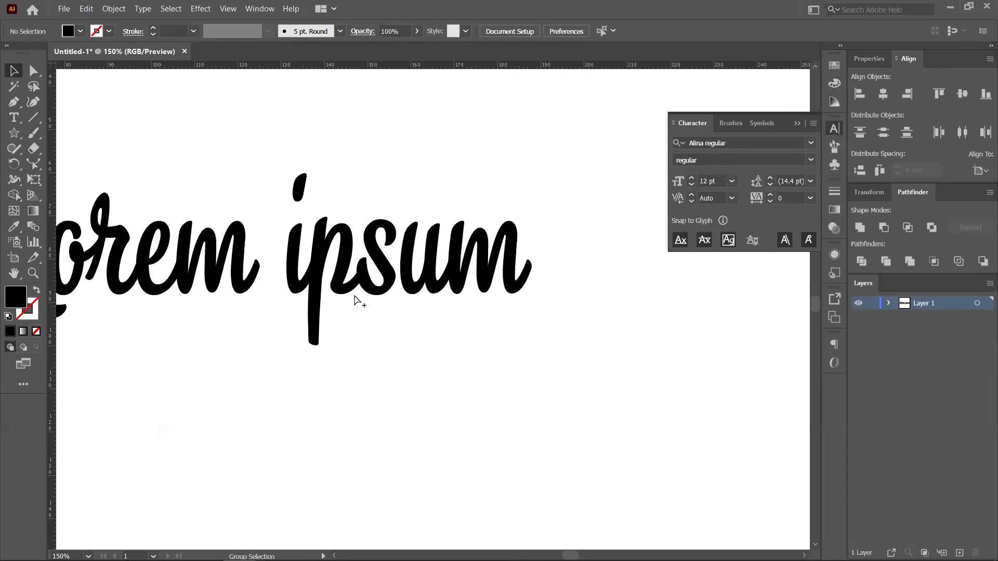
scroll(351, 294, "down", 2)
scroll(198, 281, "up", 2)
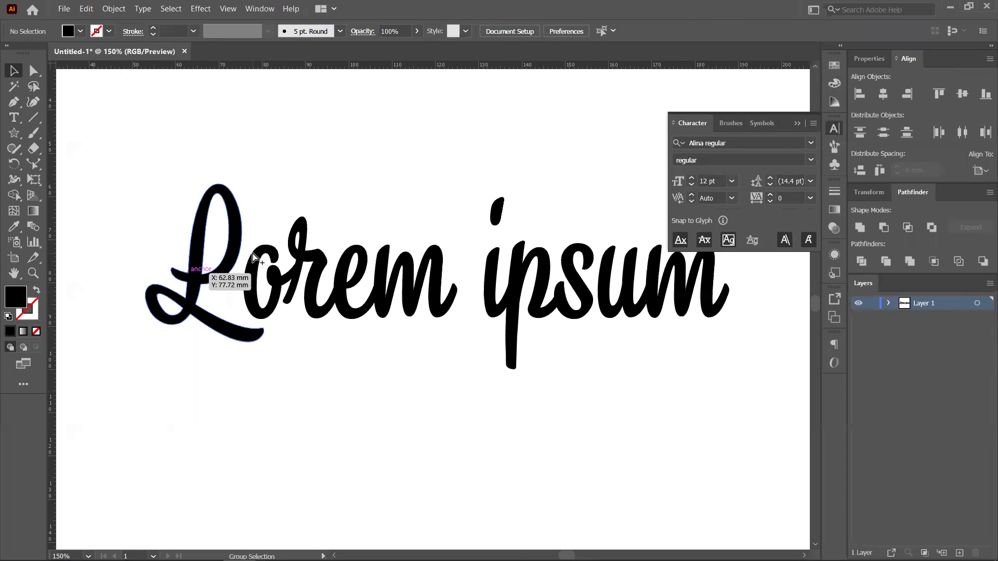
left_click(229, 268)
mouse_move(229, 268)
left_mouse_down()
mouse_move(244, 273)
mouse_move(234, 275)
left_mouse_up()
right_click(233, 279)
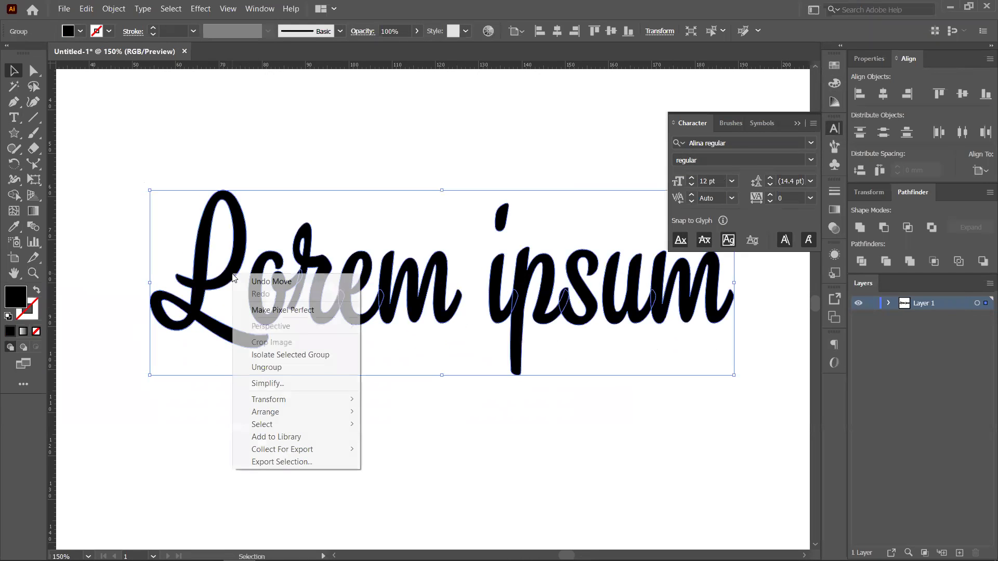
left_click(285, 367)
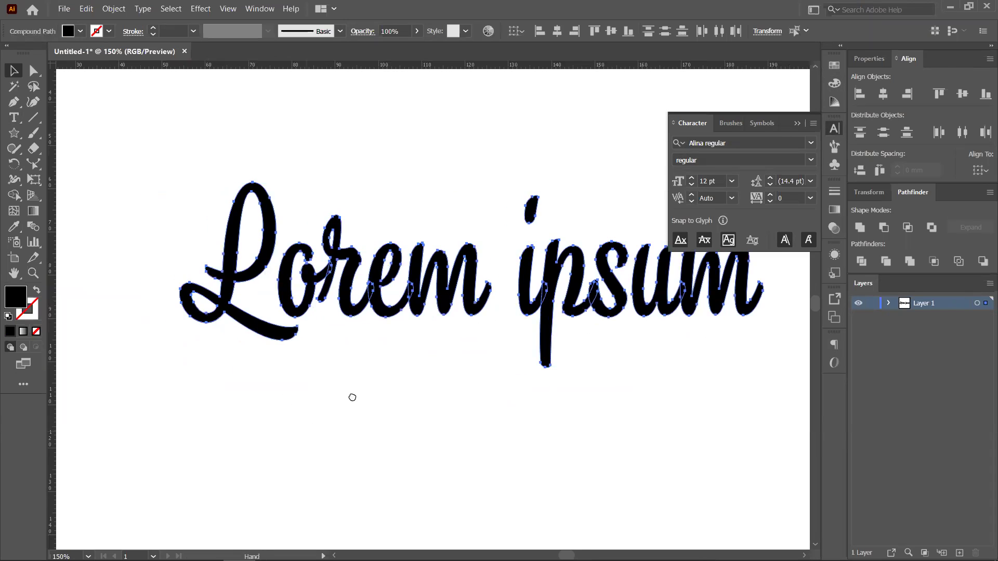
Try moving the letter L below the word and enlarging it slightly, and undo both changes
left_click(314, 338)
left_click_drag(269, 285, 234, 397)
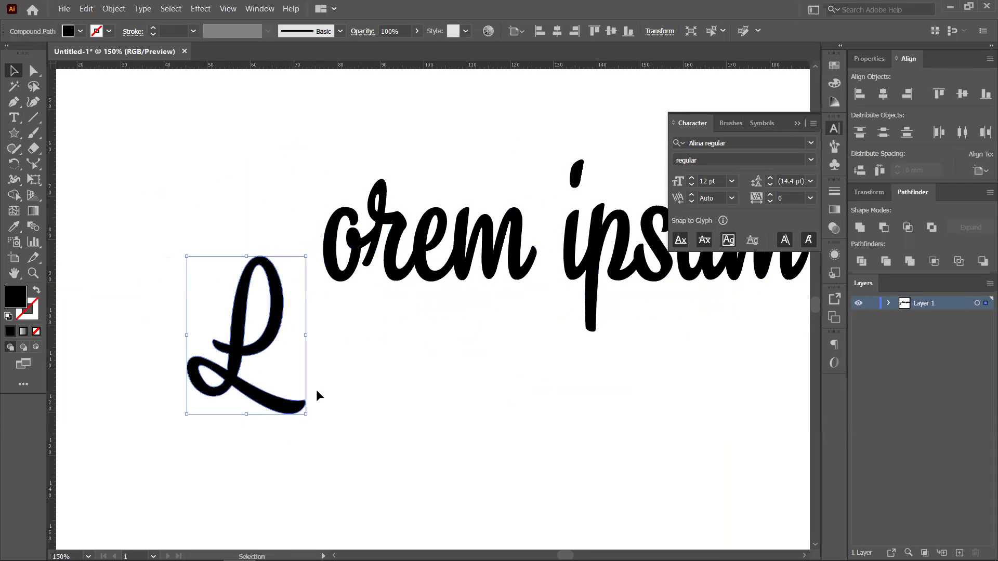
mouse_move(306, 335)
left_mouse_down()
mouse_move(407, 346)
mouse_move(308, 346)
left_mouse_up()
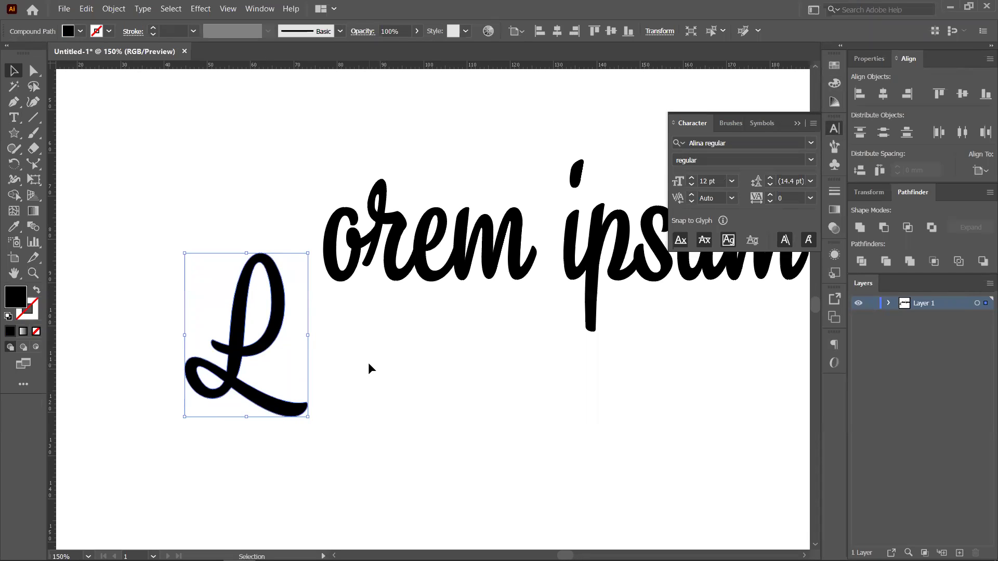
key("ctrl+z")
key("ctrl+z")
key("ctrl+z")
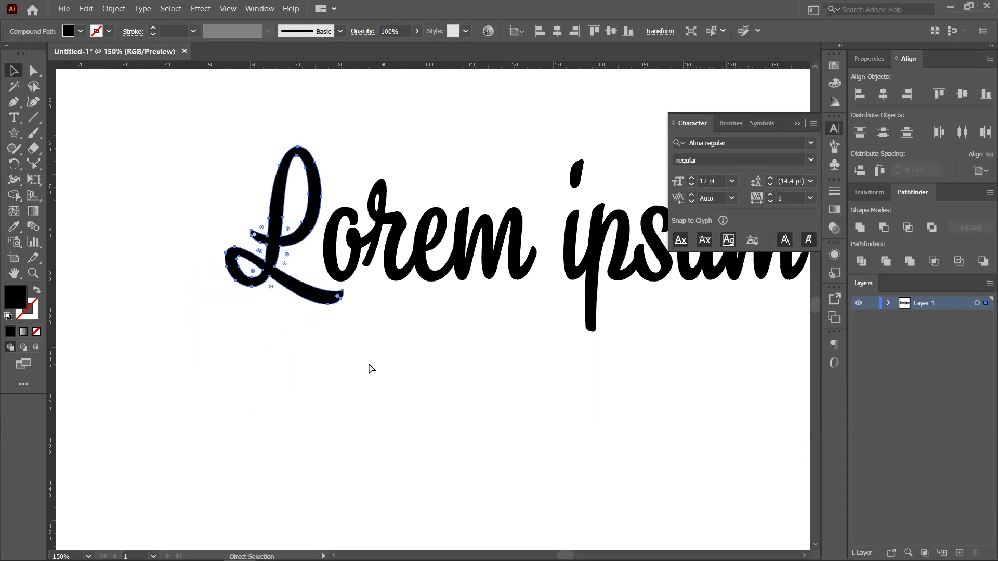
Merge all the separate letter shapes of "Lorem ipsum" with the Unite shape mode
left_click(368, 363)
scroll(368, 363, "down", 4)
scroll(375, 367, "right", 3)
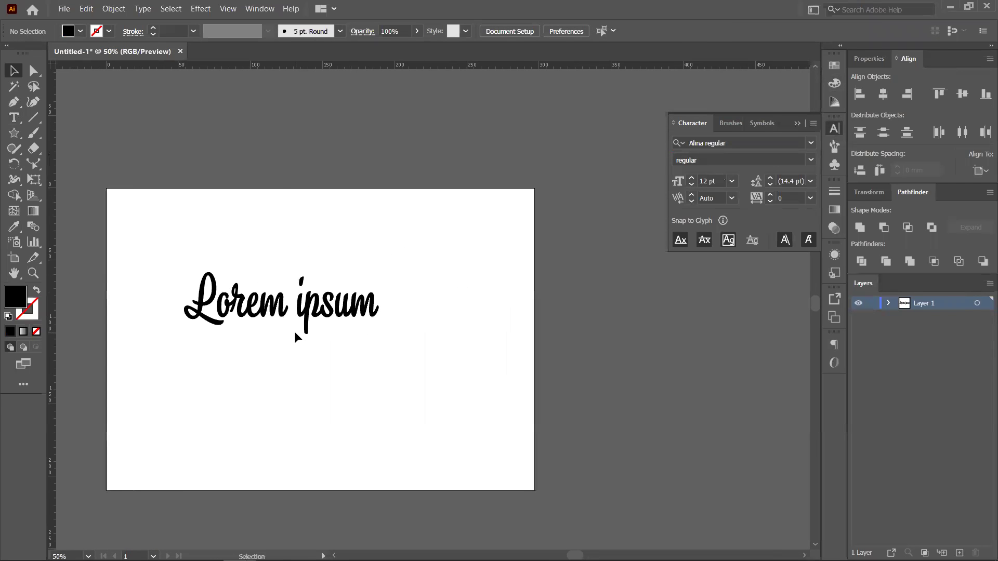
scroll(296, 338, "up", 2)
scroll(294, 339, "down", 1)
left_click_drag(212, 267, 393, 328)
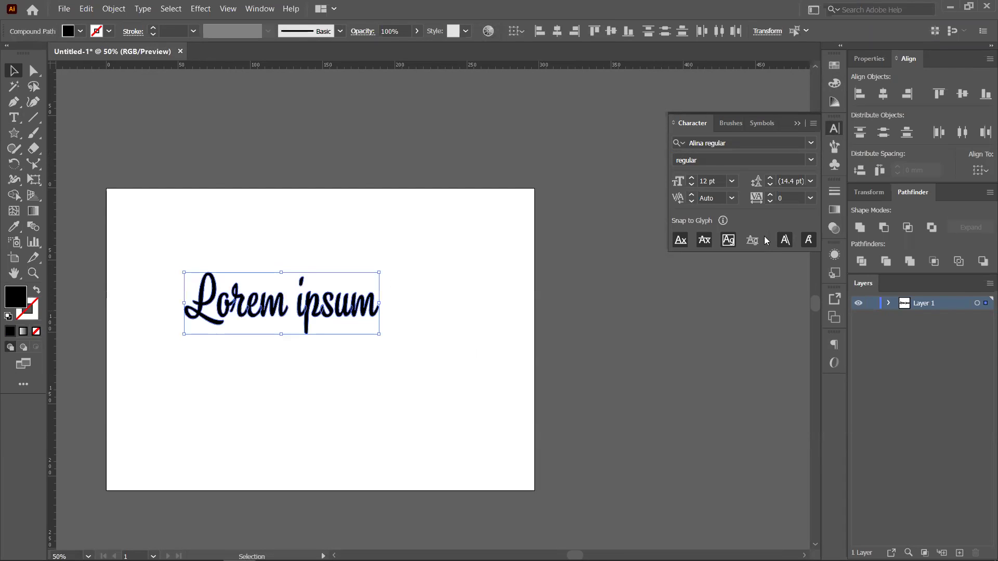
left_click(860, 228)
left_click(364, 360)
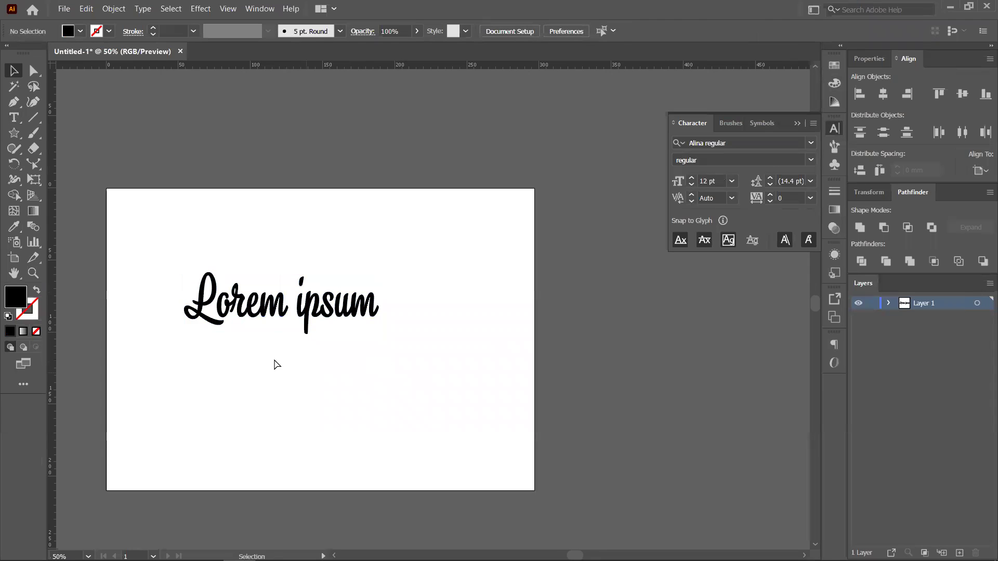
Select the merged lettering and examine its combined outline up close
scroll(256, 348, "up", 1)
scroll(256, 348, "down", 2)
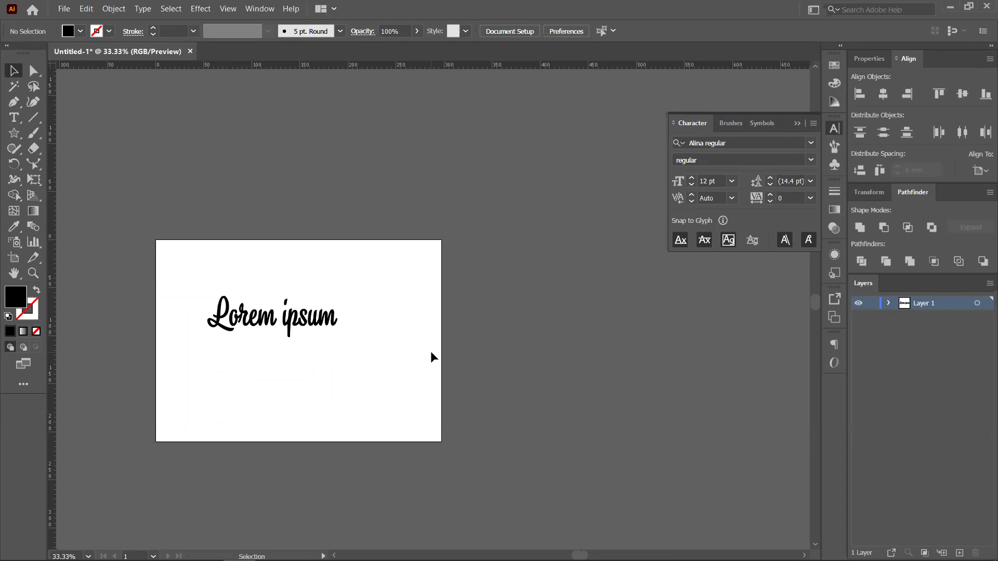
left_click(221, 290)
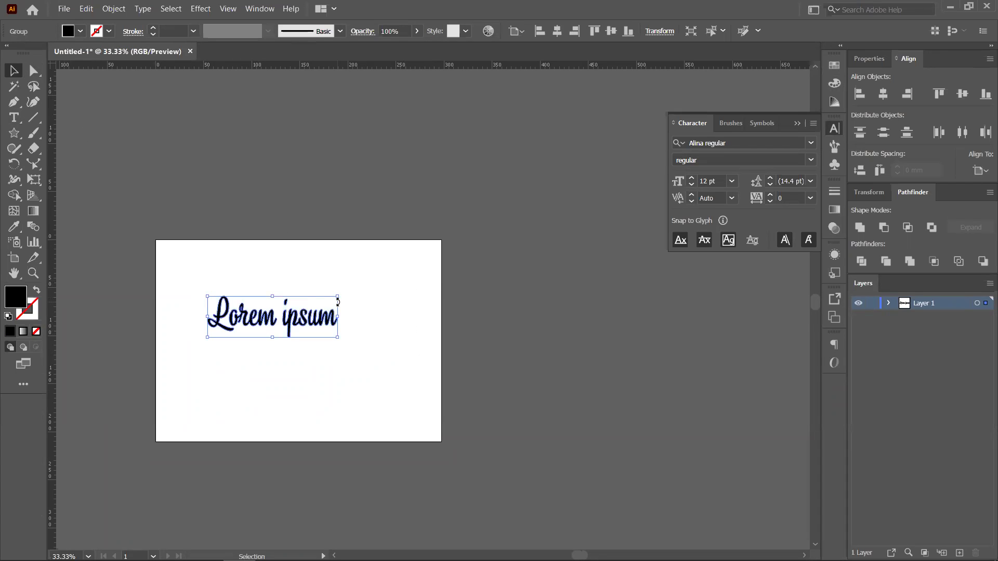
left_click(180, 133)
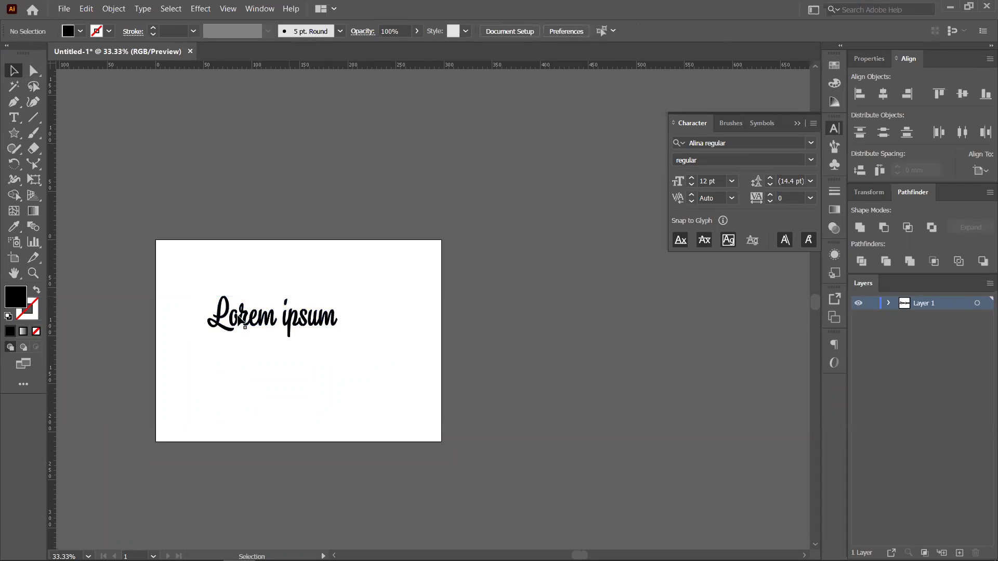
key("ctrl+plus")
key("ctrl+plus")
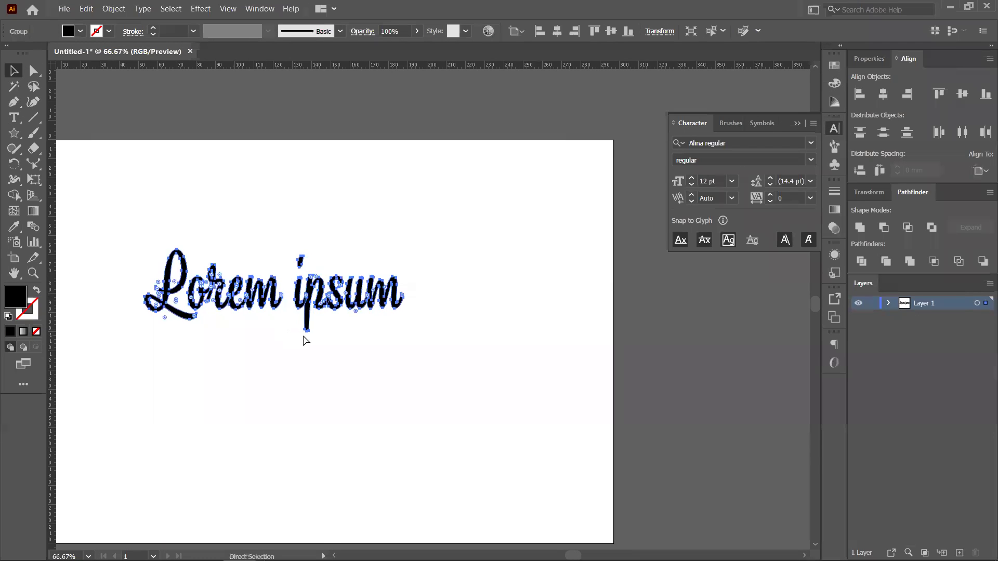
Revert the merged lettering to live, editable text and reposition it on the artboard
left_click_drag(255, 333, 263, 297)
scroll(263, 296, "down", 1)
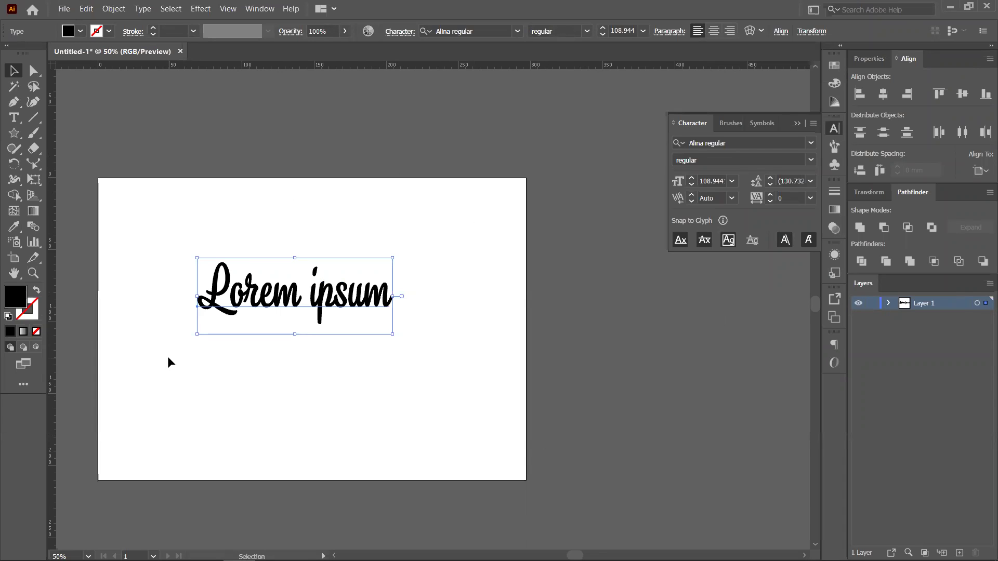
left_click(437, 434)
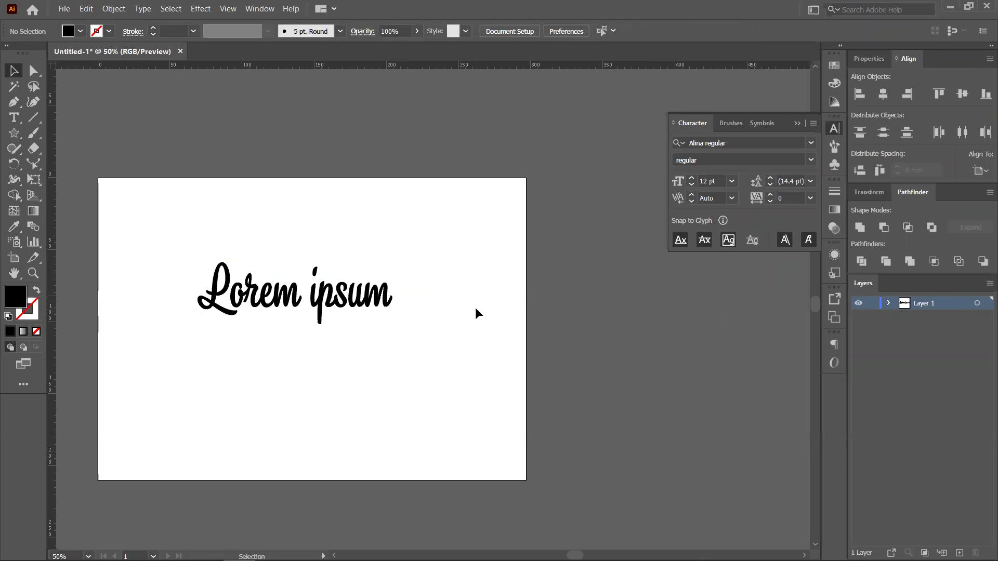
Move the live "Lorem ipsum" text near the centre of the artboard and deselect it
left_click(228, 293)
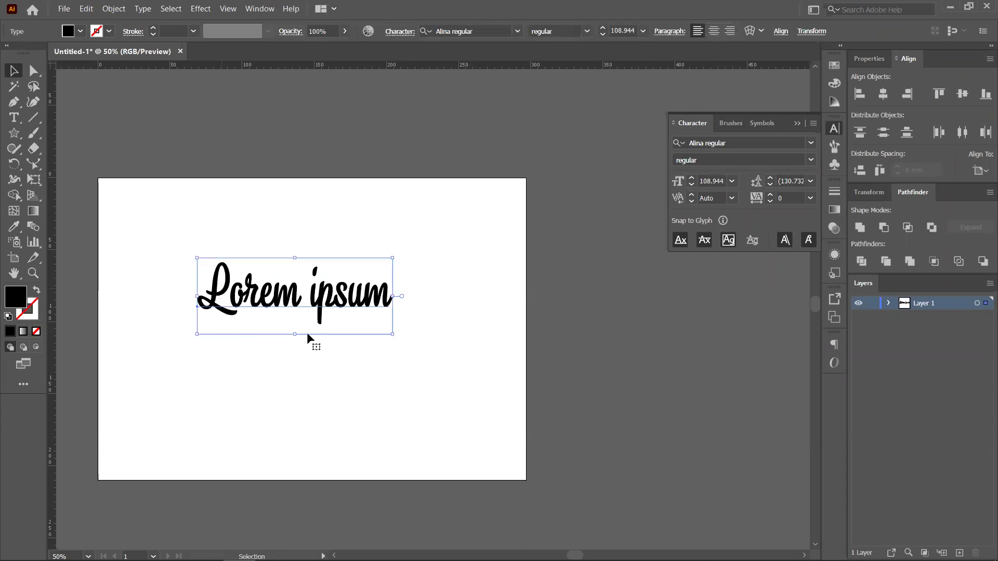
left_click(297, 357)
mouse_move(266, 307)
left_mouse_down()
mouse_move(283, 316)
mouse_move(273, 318)
left_mouse_up()
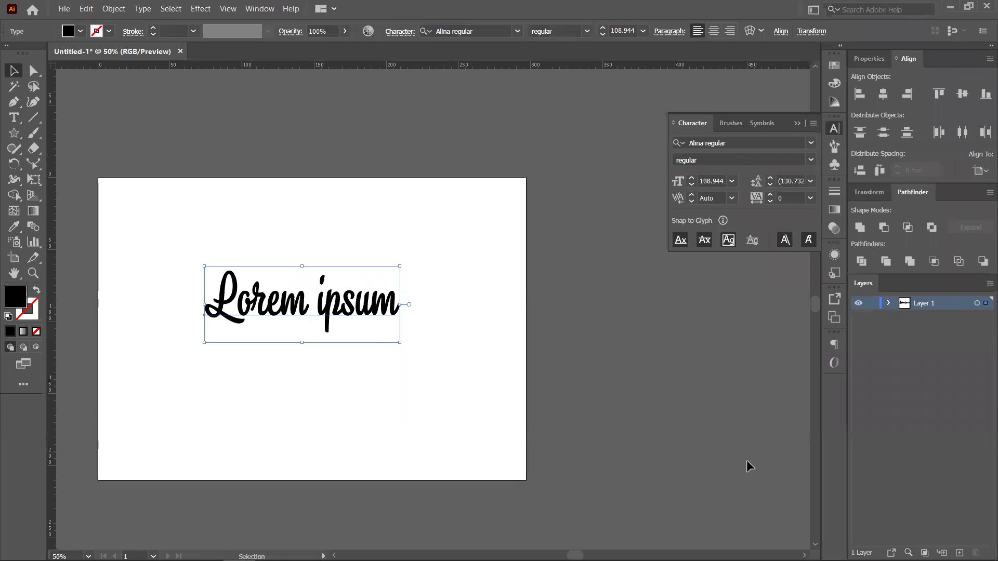
left_click(603, 294)
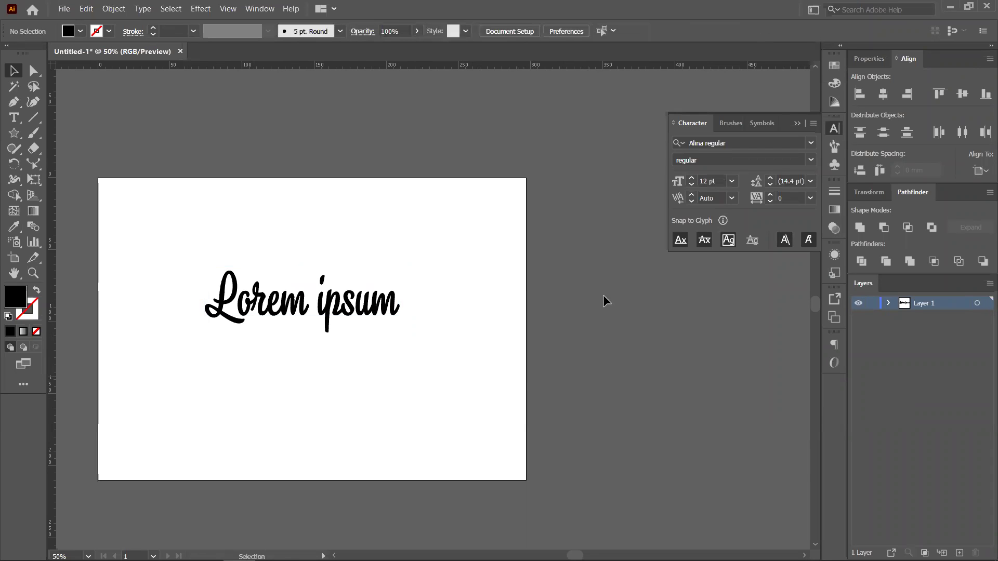
mouse_move(253, 305)
left_mouse_down()
mouse_move(276, 302)
mouse_move(237, 309)
left_mouse_up()
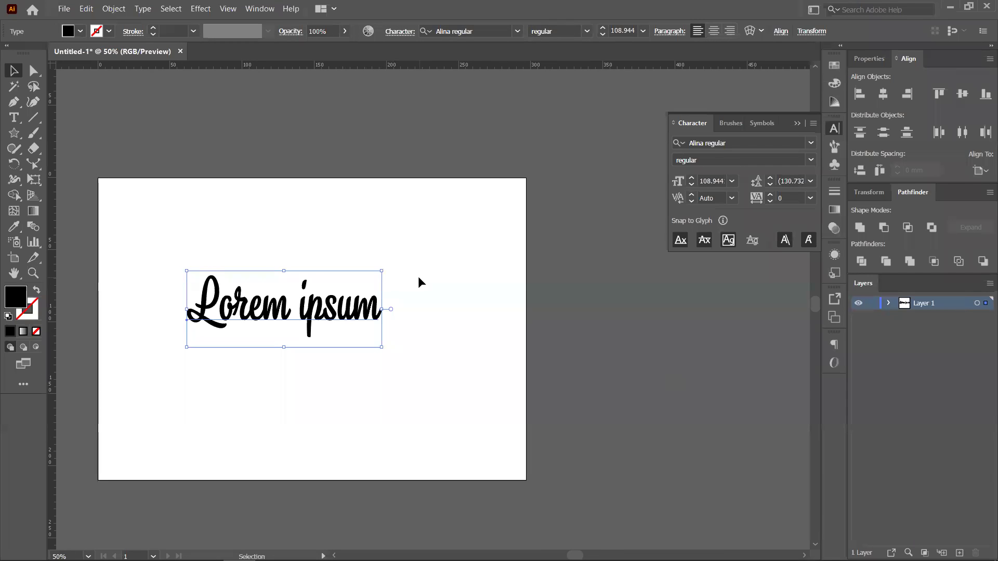
left_click_drag(400, 322, 385, 338)
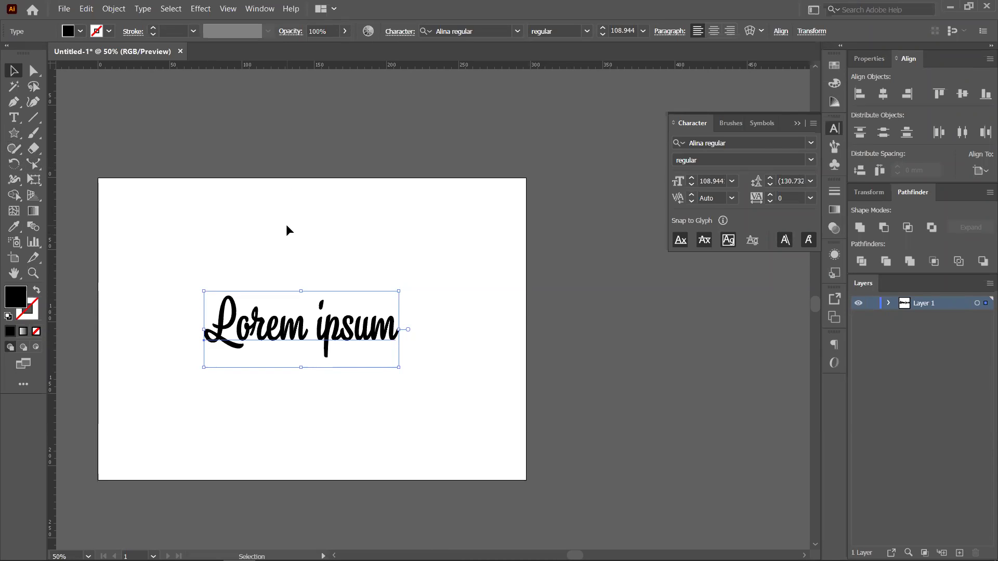
left_click(436, 262)
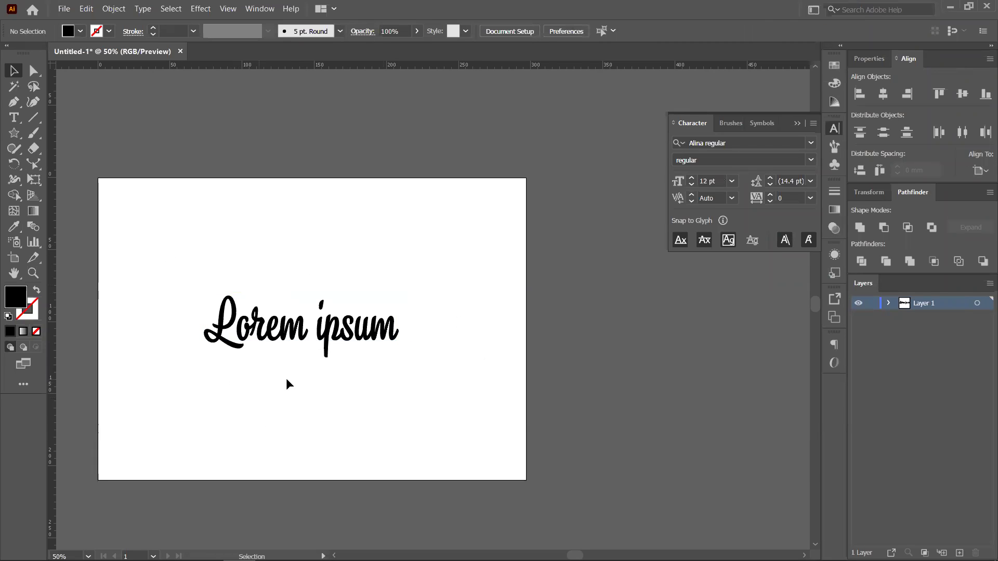
Convert the live "Lorem ipsum" text to outlines with Create Outlines
left_click_drag(190, 285, 486, 387)
right_click(381, 341)
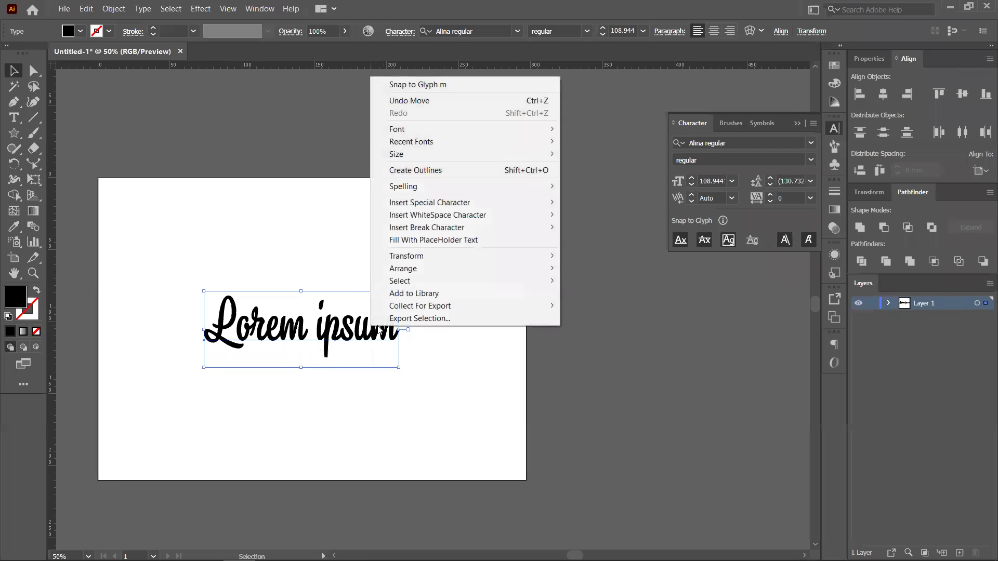
left_click(430, 170)
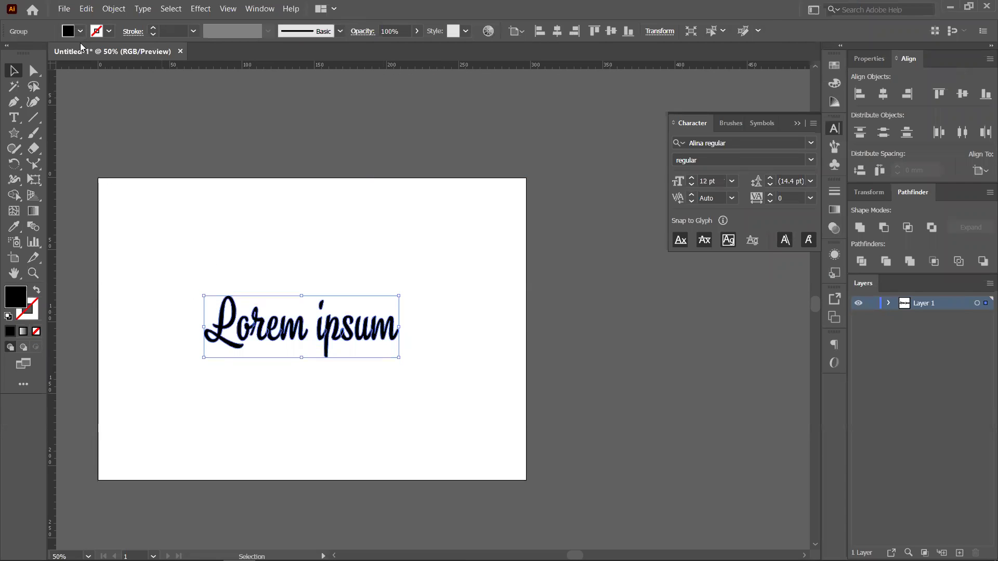
Enlarge the outlined "Lorem ipsum" lettering so it spans most of the artboard's width, keeping it centred, and deselect it
left_click(334, 410)
mouse_move(328, 344)
left_mouse_down()
mouse_move(316, 323)
mouse_move(339, 336)
left_mouse_up()
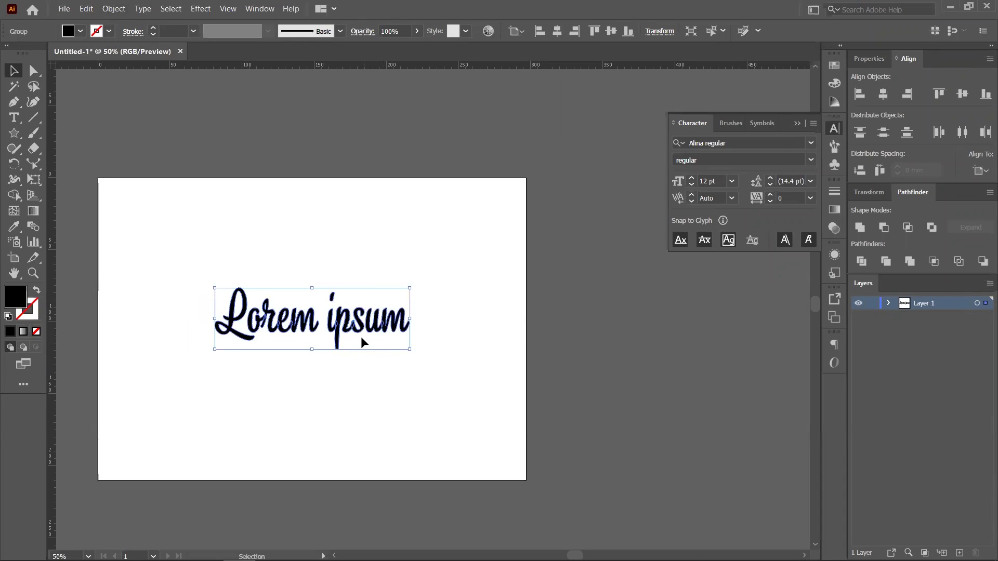
left_click_drag(408, 350, 455, 391)
left_click(412, 414)
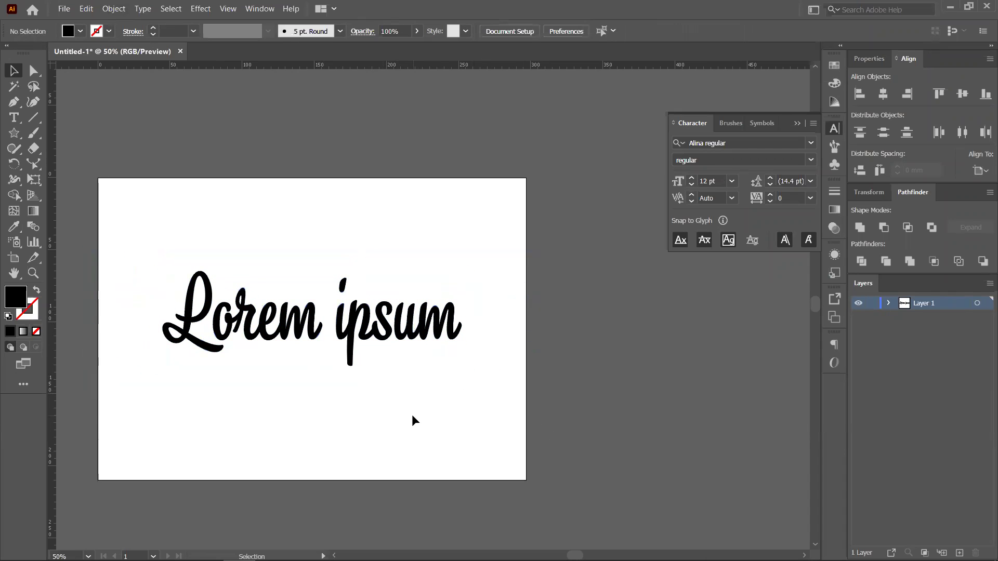
Fill the whole outlined lettering group with a light brown swatch
left_click(427, 312)
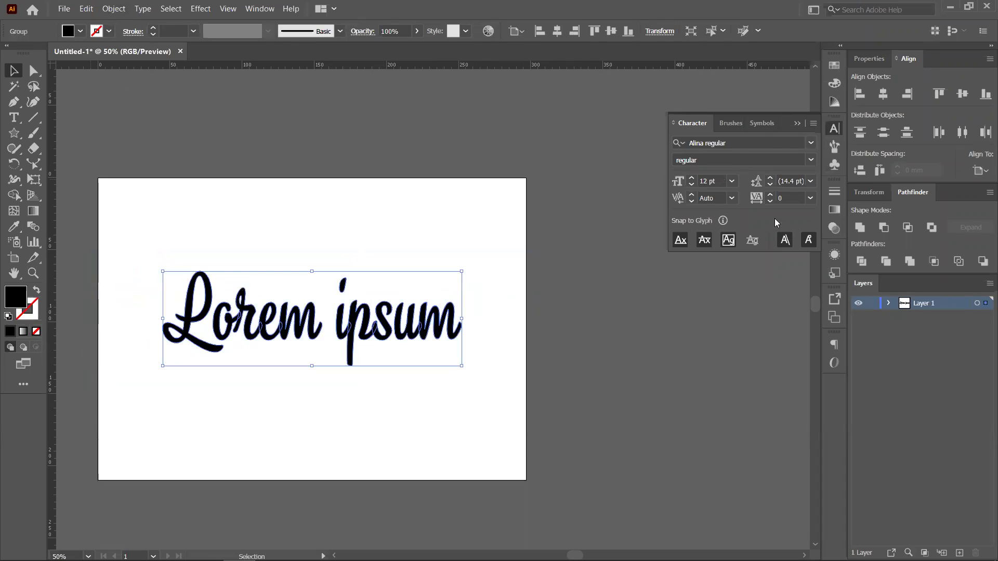
left_click(838, 65)
left_click(773, 109)
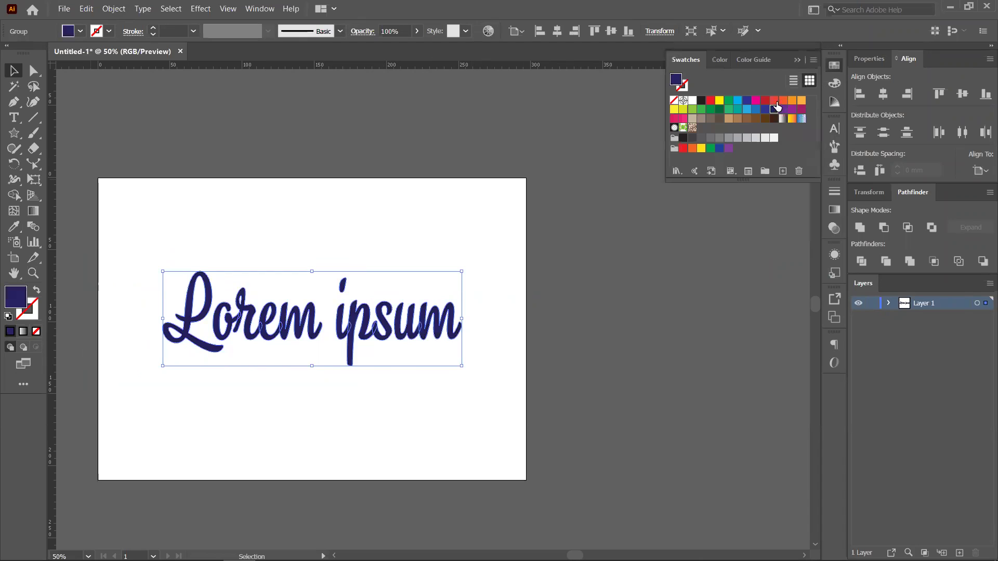
left_click(738, 119)
left_click(481, 440)
left_click(418, 344)
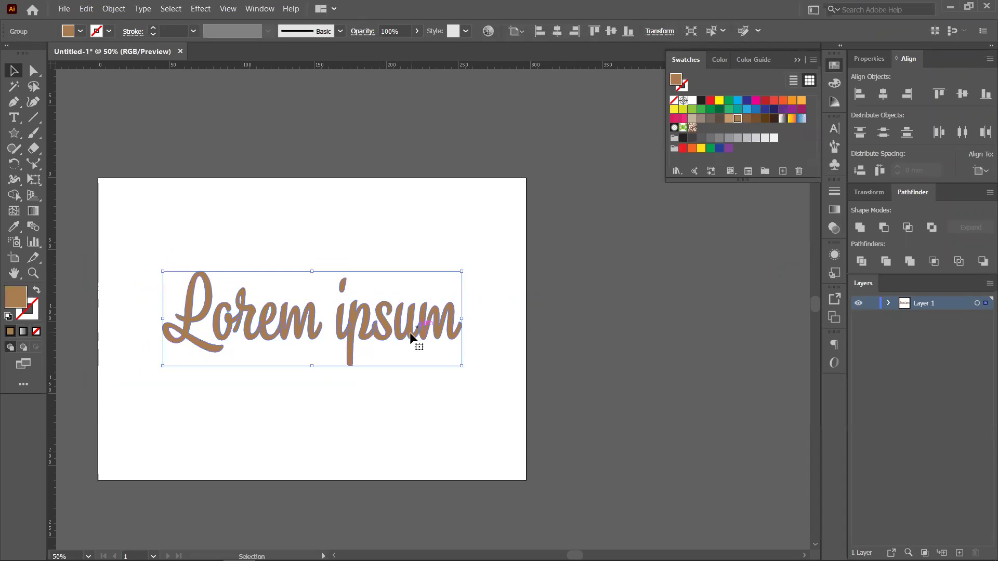
Isolate the lettering group, fill only the letter "s" with light blue, and exit isolation mode
double_click(381, 323)
left_click(738, 100)
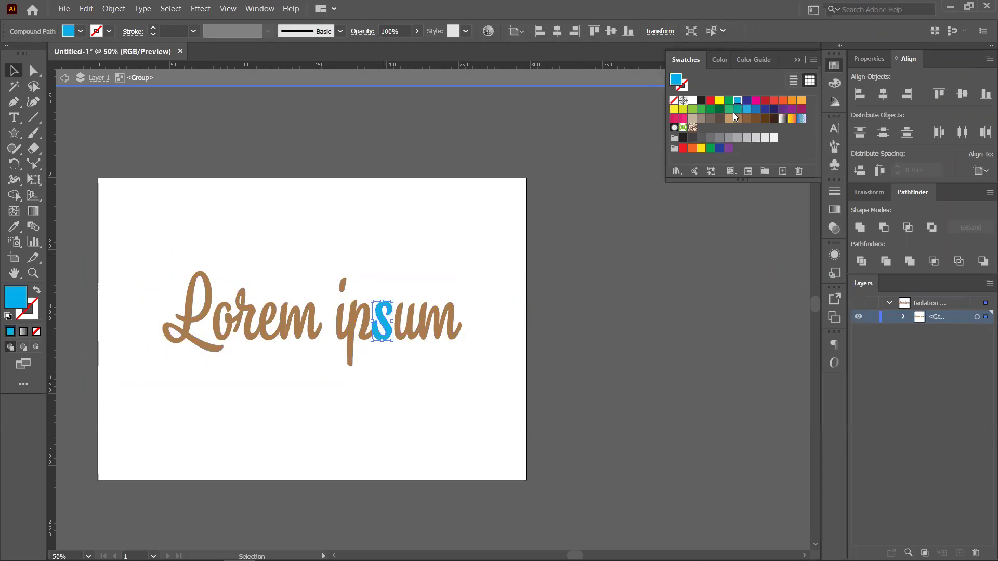
double_click(540, 358)
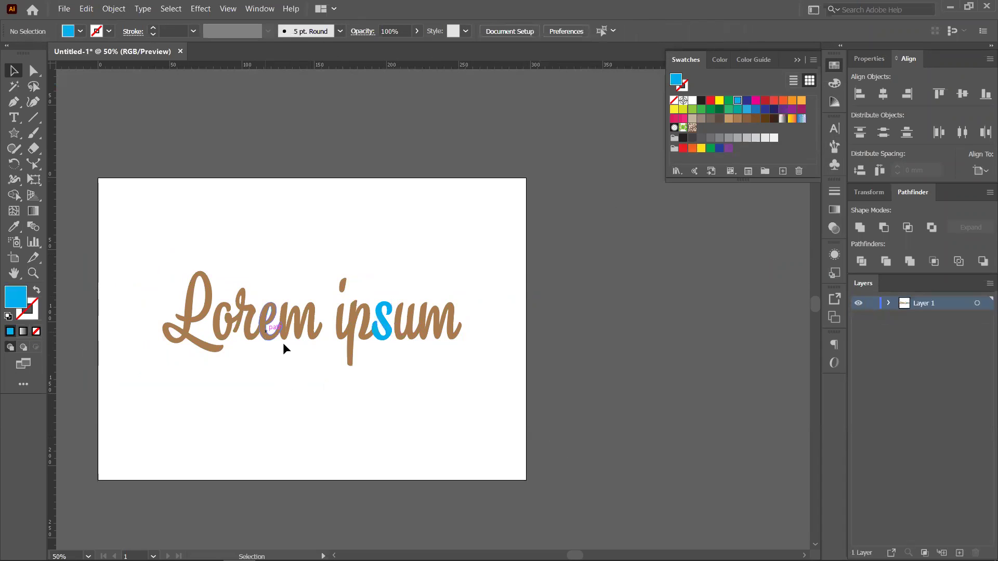
left_click_drag(197, 259, 488, 357)
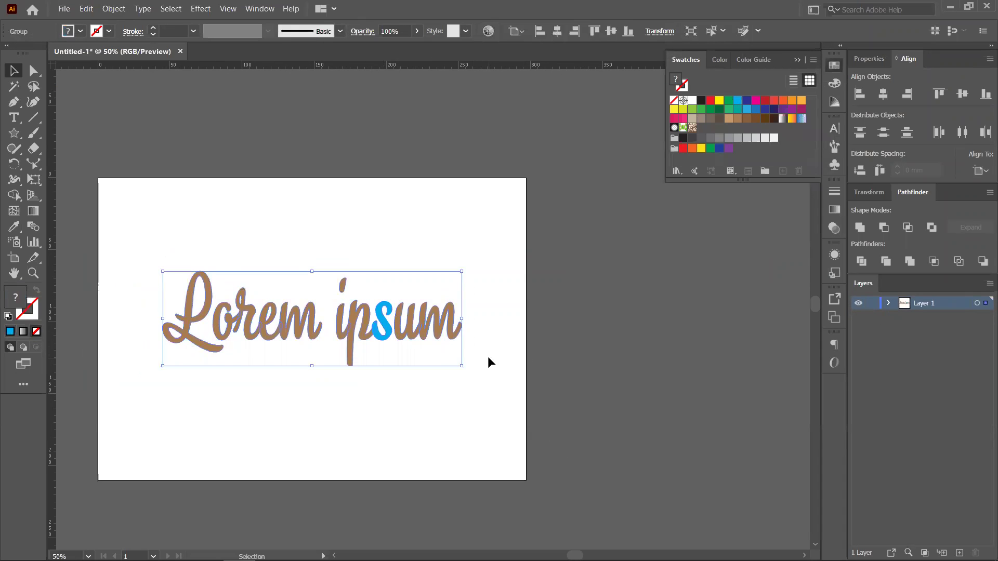
double_click(412, 322)
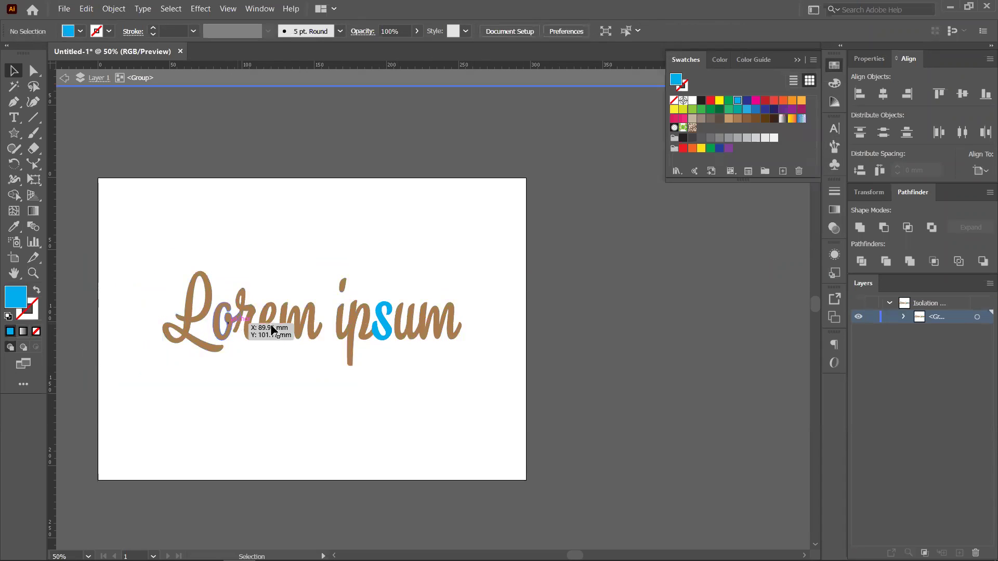
double_click(471, 355)
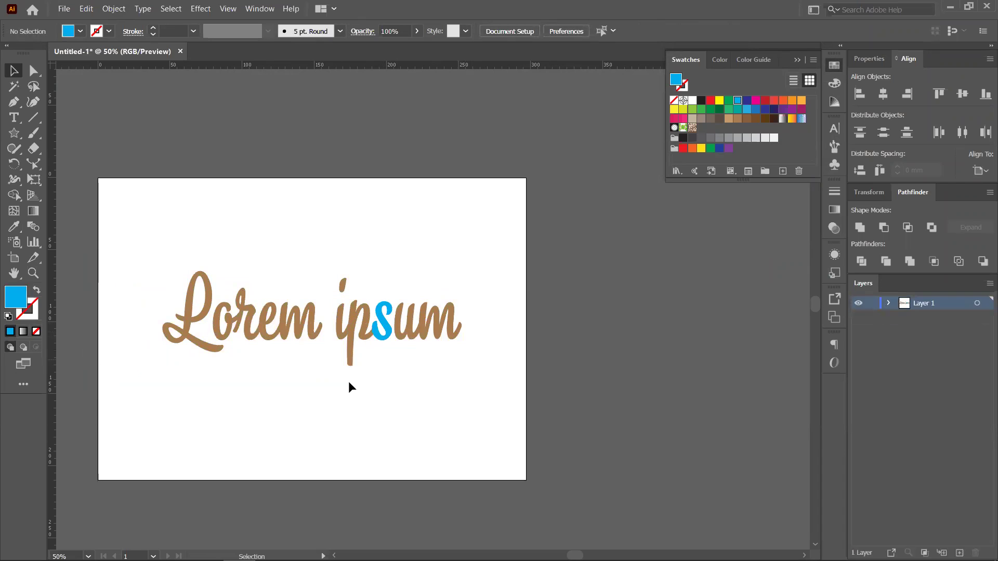
Delete the entire outlined "Lorem ipsum" lettering group from the artboard
left_click_drag(141, 256, 497, 387)
left_click_drag(214, 347, 235, 305)
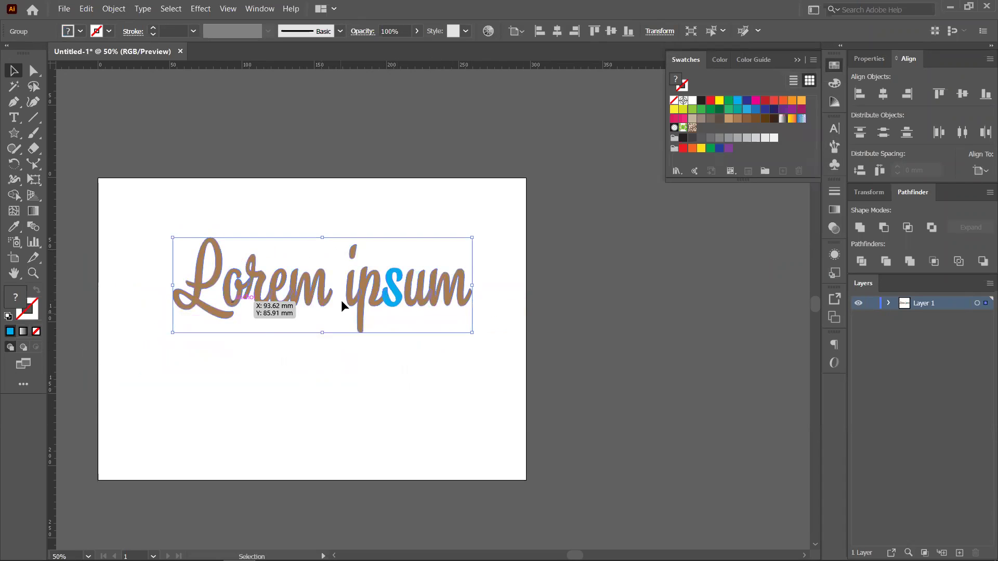
left_click_drag(323, 289, 323, 310)
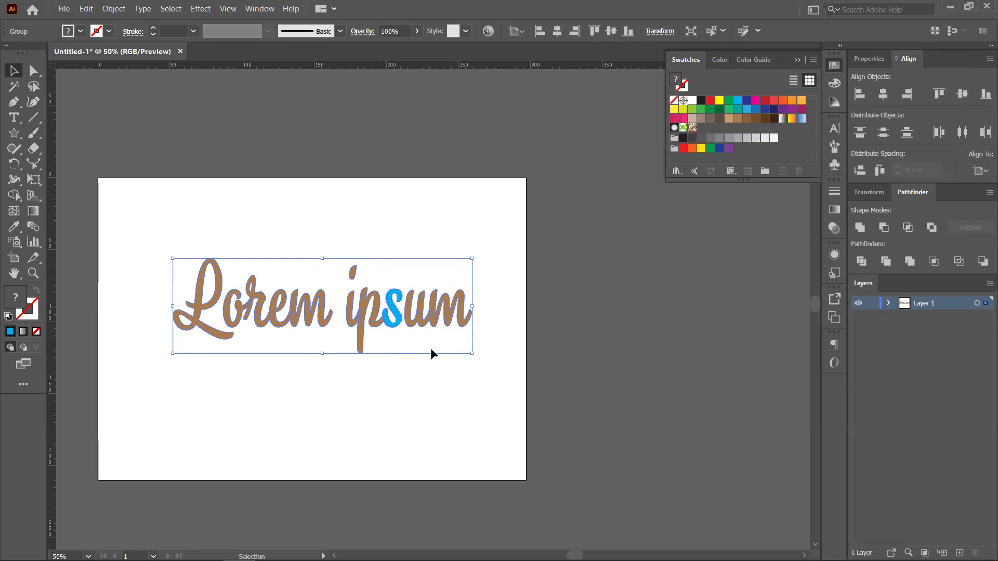
key("Delete")
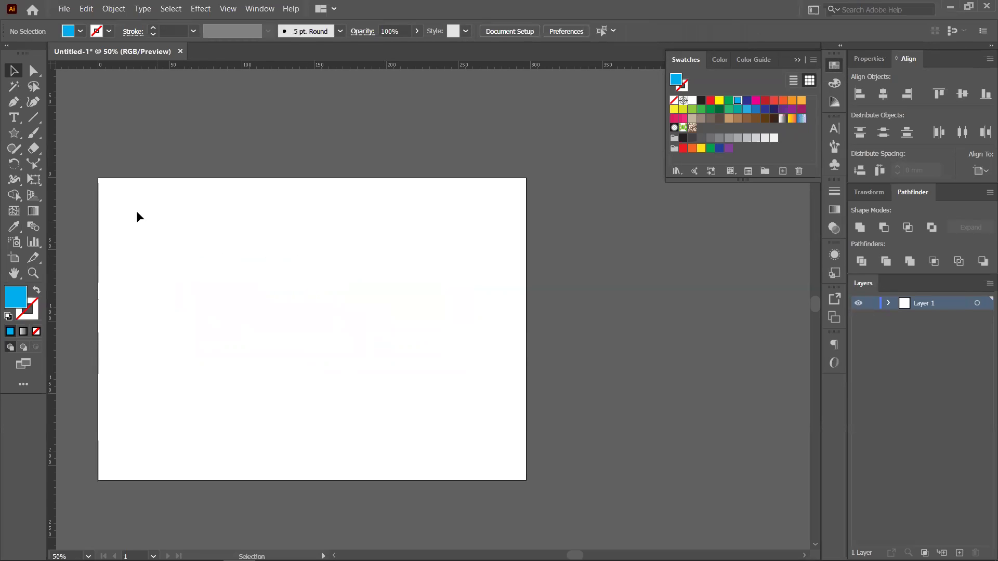
Place new "Lorem ipsum" point text on the artboard, scale it up to about 152 pt, and select it
left_click(14, 117)
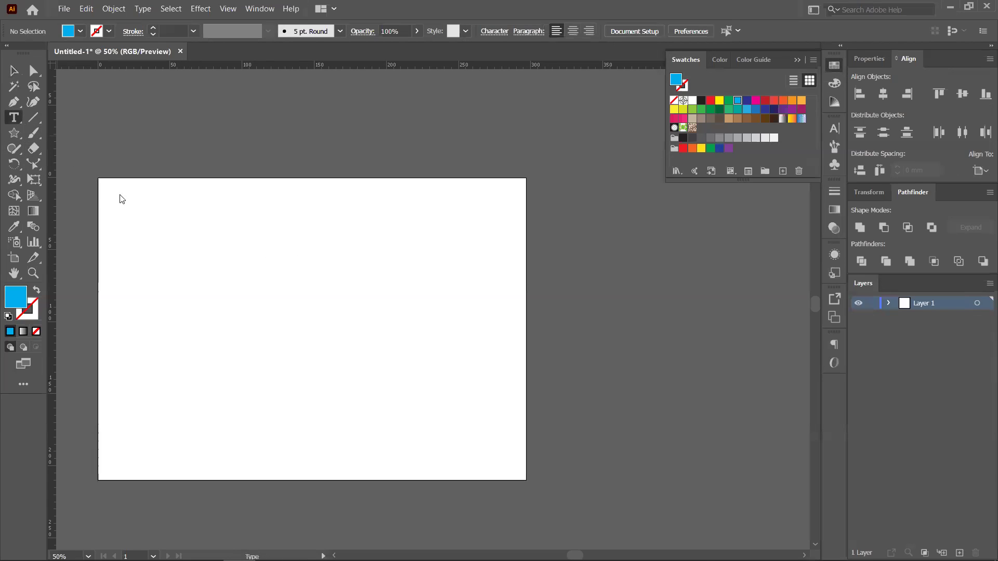
left_click(182, 257)
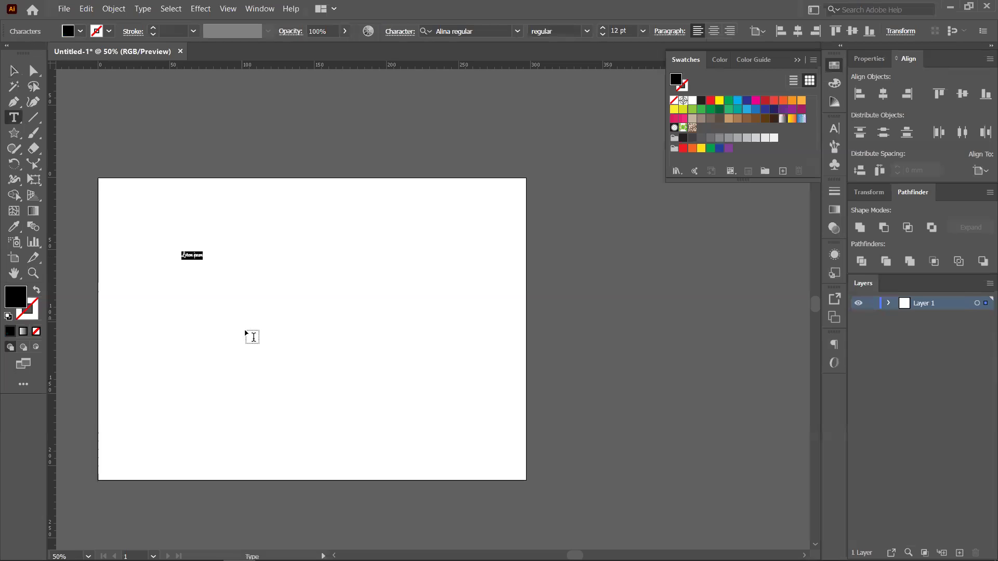
left_click(10, 70)
left_click_drag(202, 260, 464, 364)
left_click(396, 383)
left_click(352, 312)
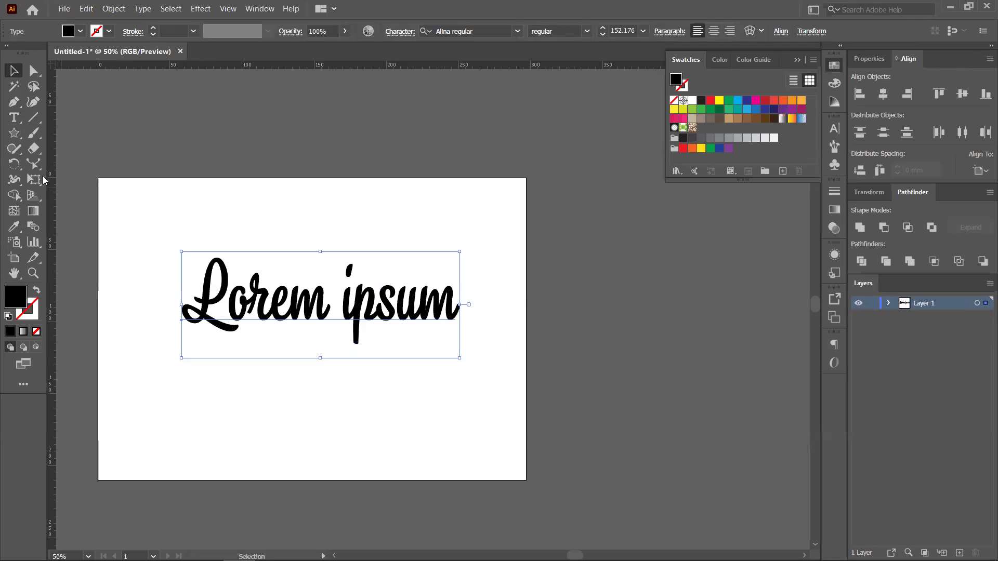
left_click(86, 9)
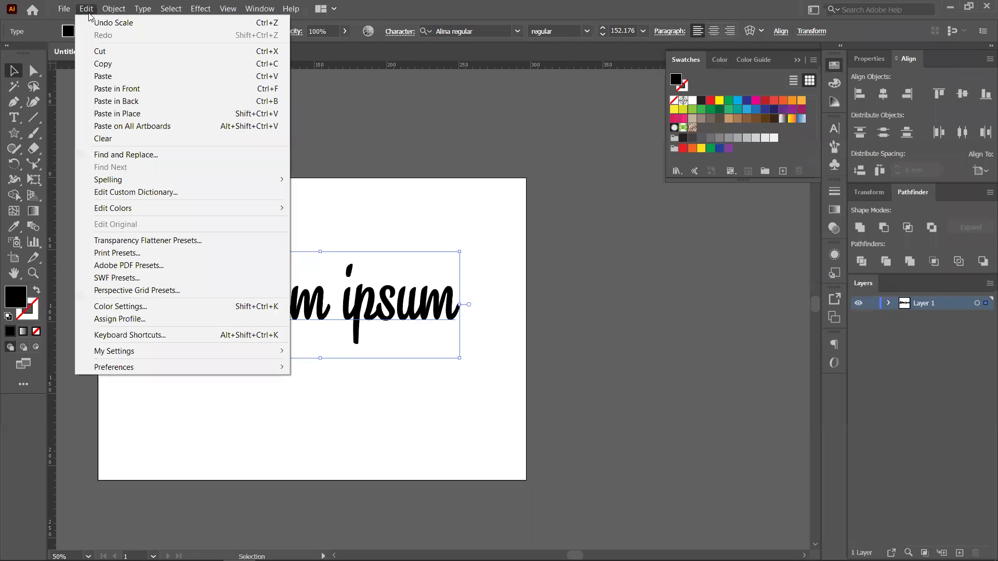
mouse_move(113, 9)
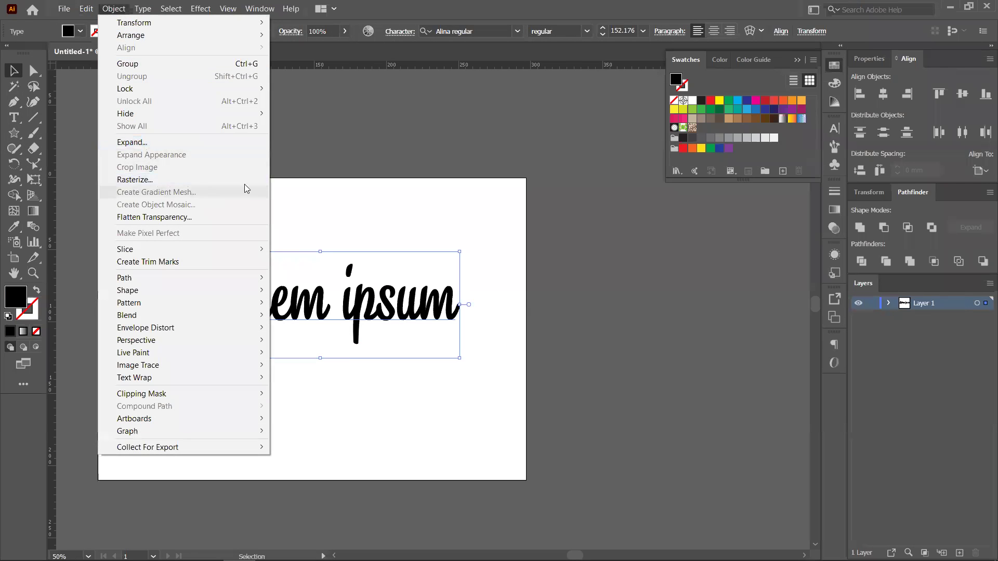
left_click(371, 223)
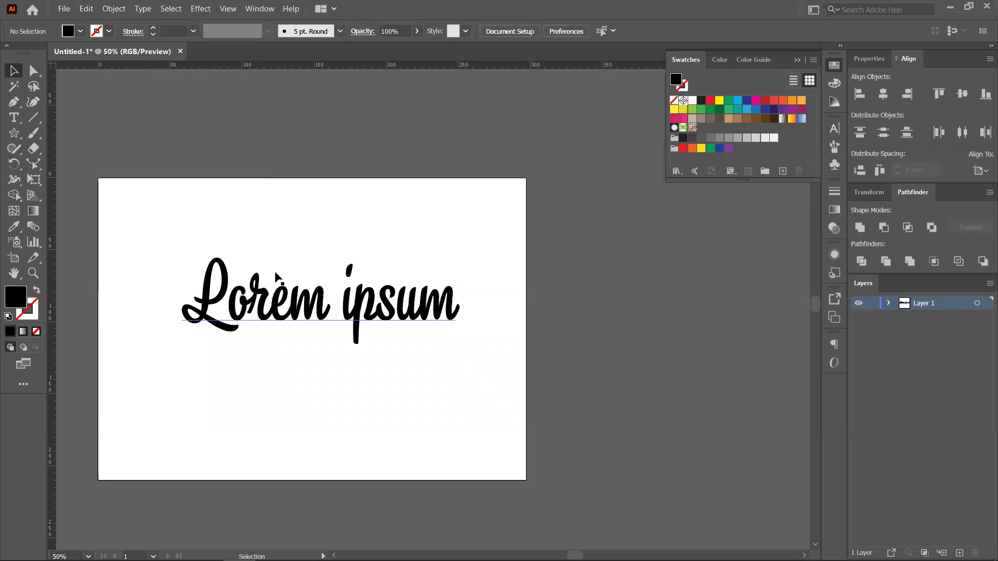
Shift the live "Lorem ipsum" text on the artboard and delete it
left_click_drag(269, 255, 380, 389)
left_click_drag(375, 448, 322, 300)
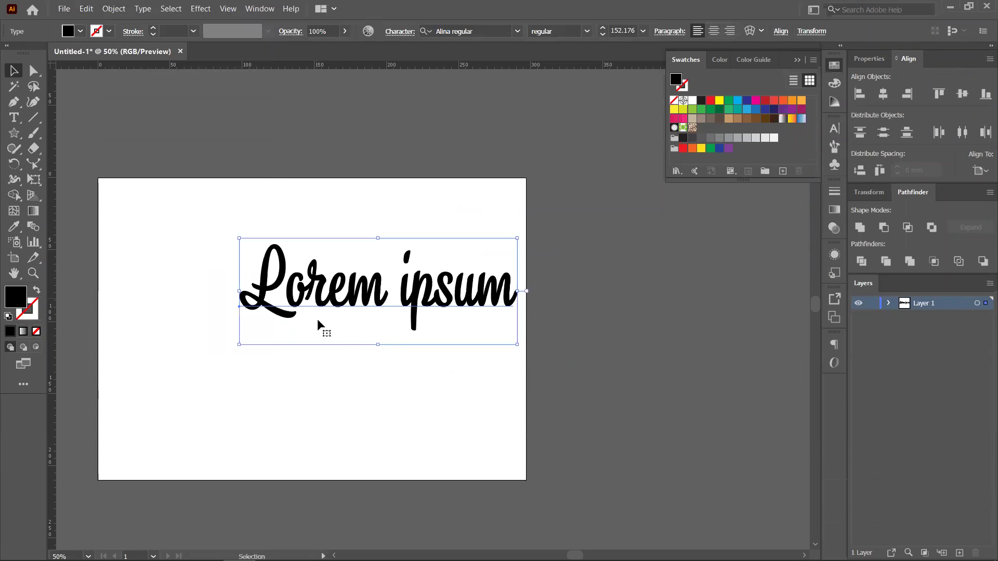
key("Delete")
left_click_drag(261, 274, 309, 223)
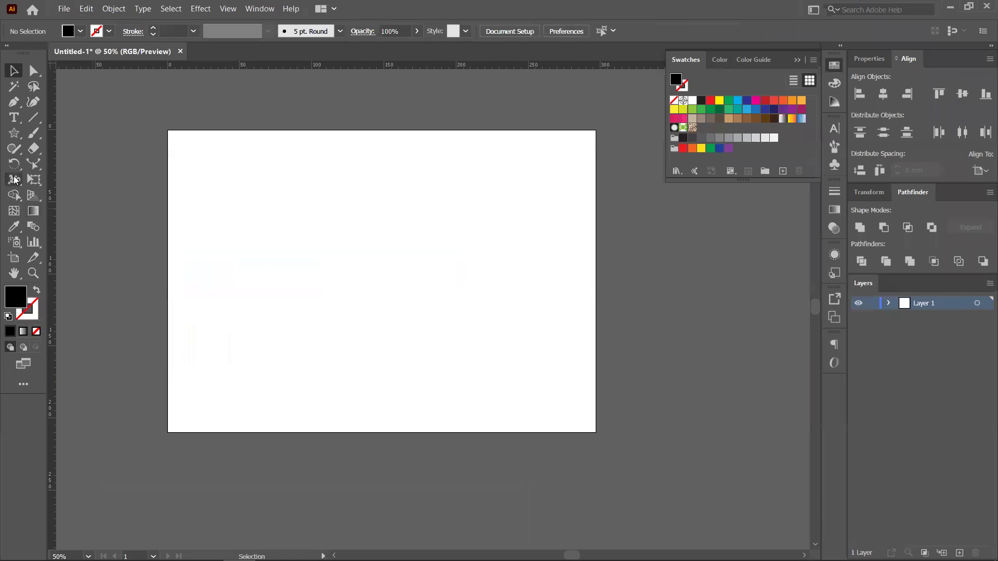
left_click(34, 179)
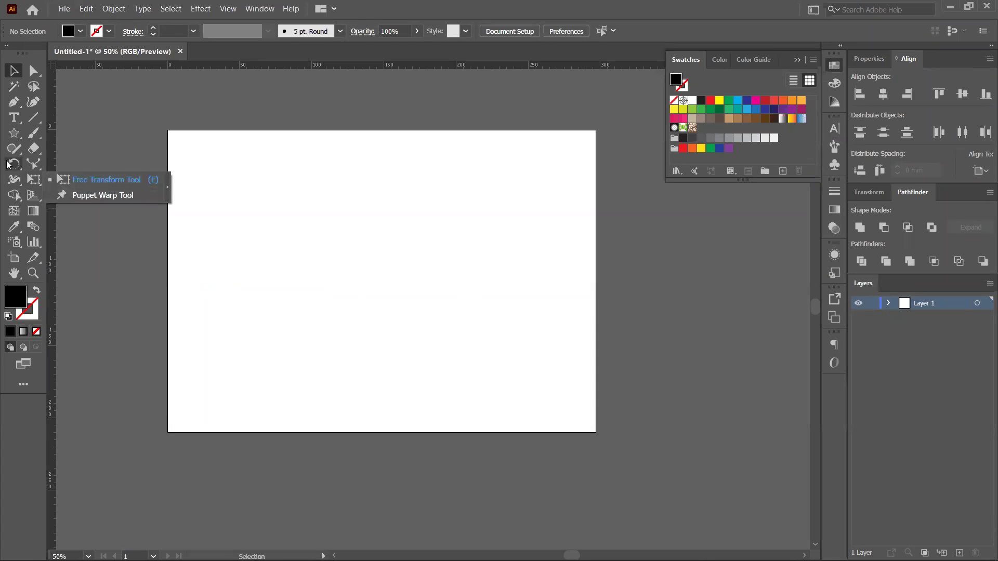
left_click(14, 181)
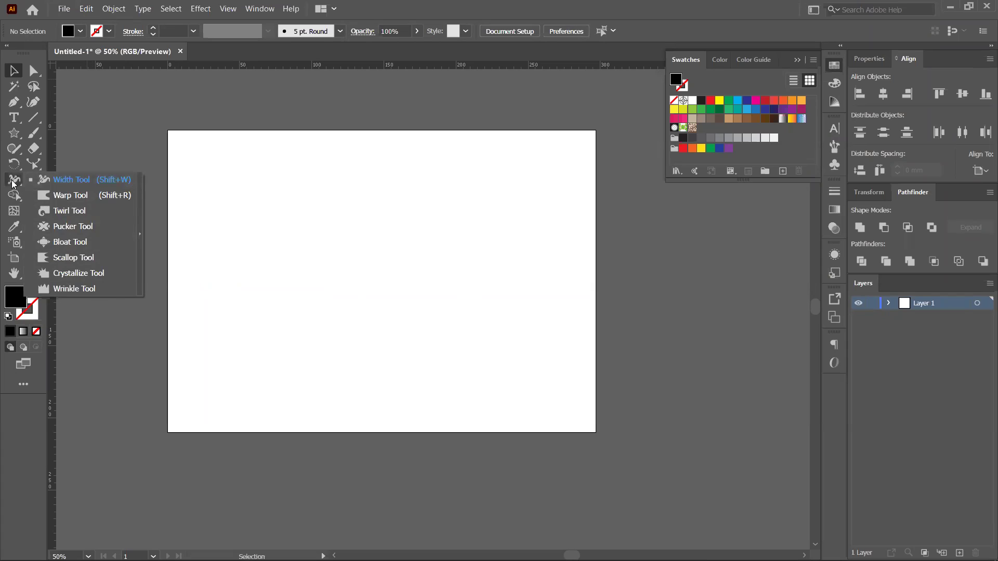
left_click(14, 200)
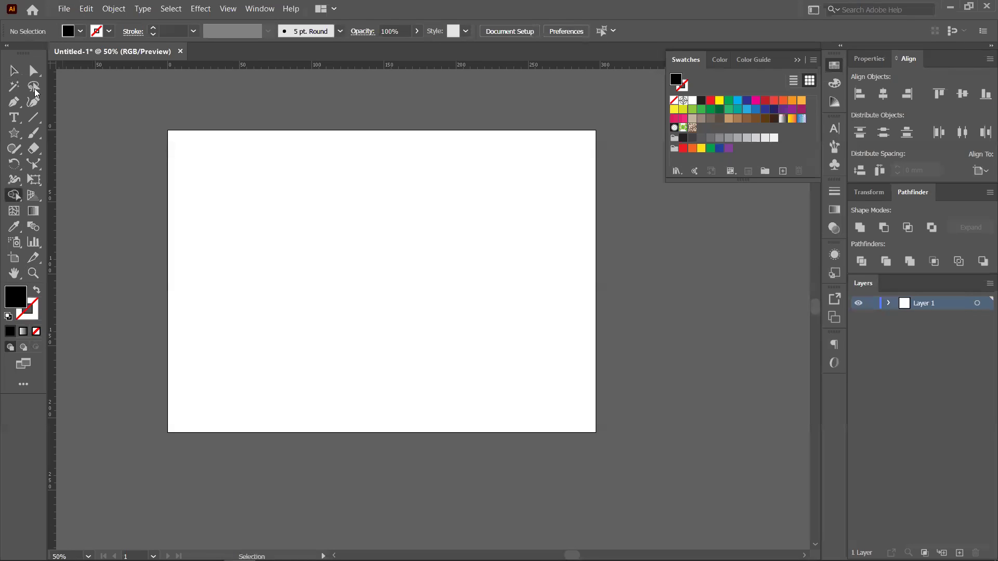
left_click(14, 76)
left_click_drag(314, 213, 236, 213)
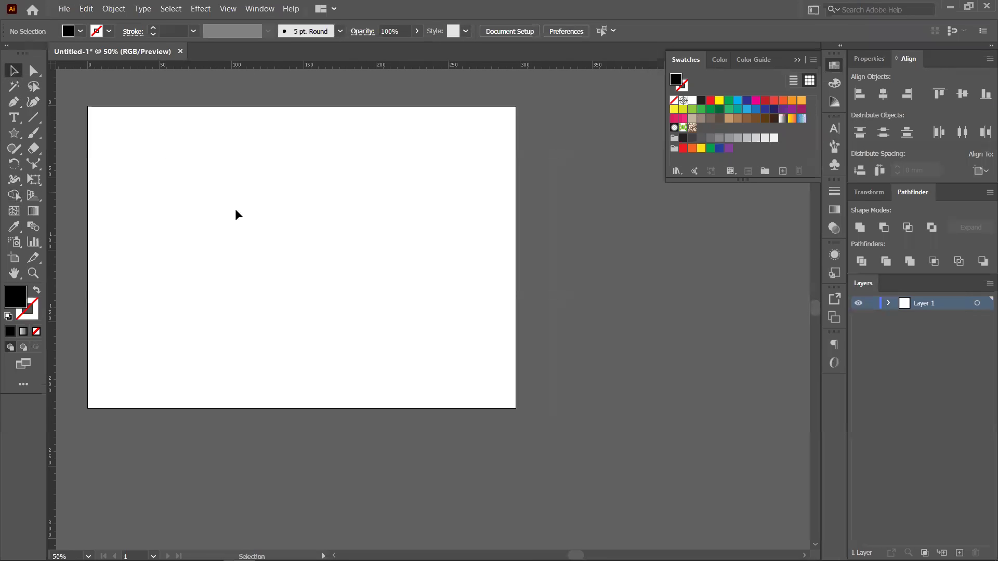
left_click_drag(190, 260, 229, 260)
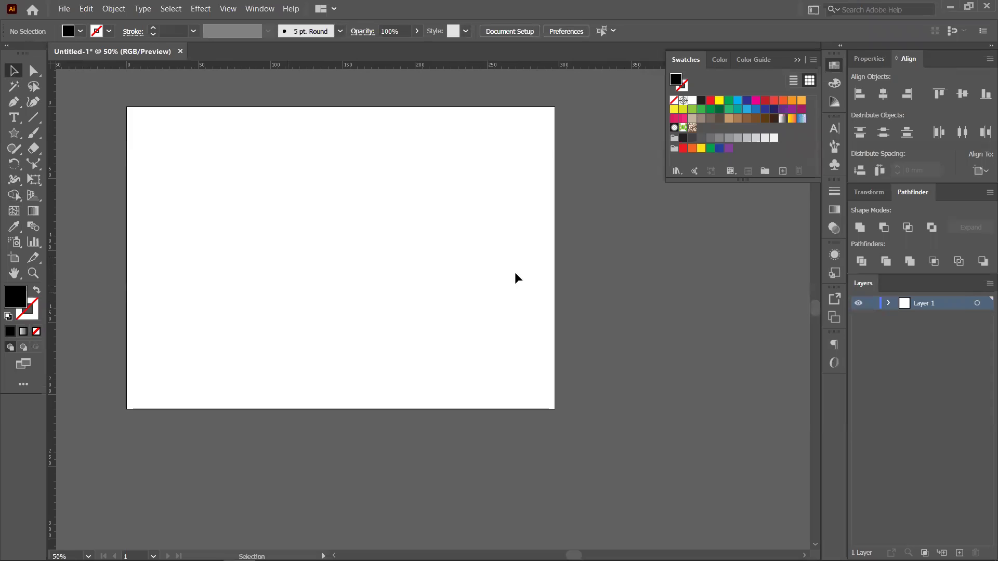
Draw a five-pointed star on the artboard and duplicate it to make a row of three stars
left_click(14, 133)
left_click_drag(196, 205, 246, 272)
left_click(14, 71)
left_click_drag(205, 218, 606, 286)
Fill the three stars with different swatches: red for the first, yellow for the middle one, green for the last
left_click(709, 149)
left_click(385, 260)
left_click(701, 149)
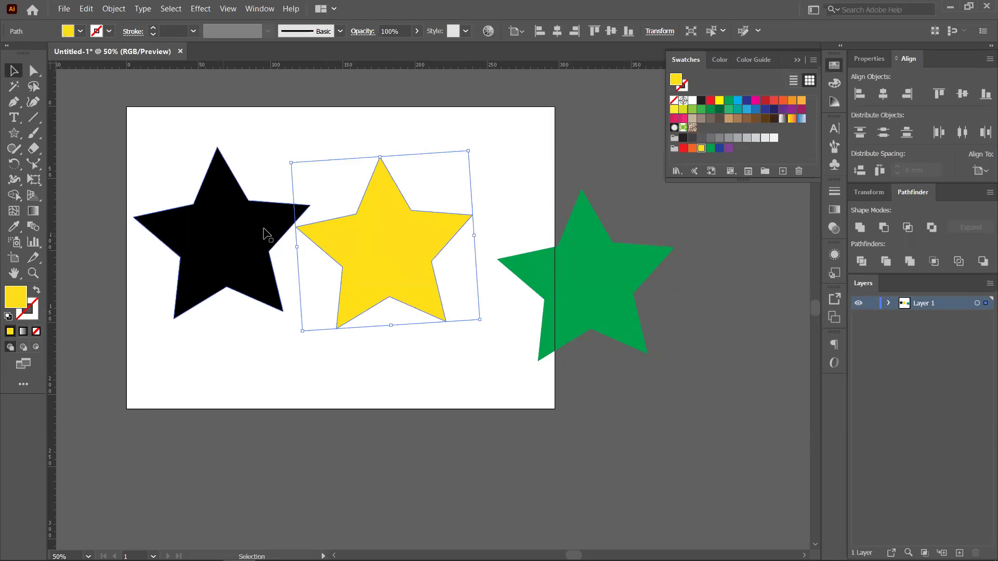
left_click(198, 229)
left_click(682, 149)
Arrange the stars so the green one overlaps both the red and yellow ones in a level row, and select all three
left_click_drag(602, 285, 308, 240)
left_click_drag(415, 261, 405, 242)
scroll(189, 204, "up", 1)
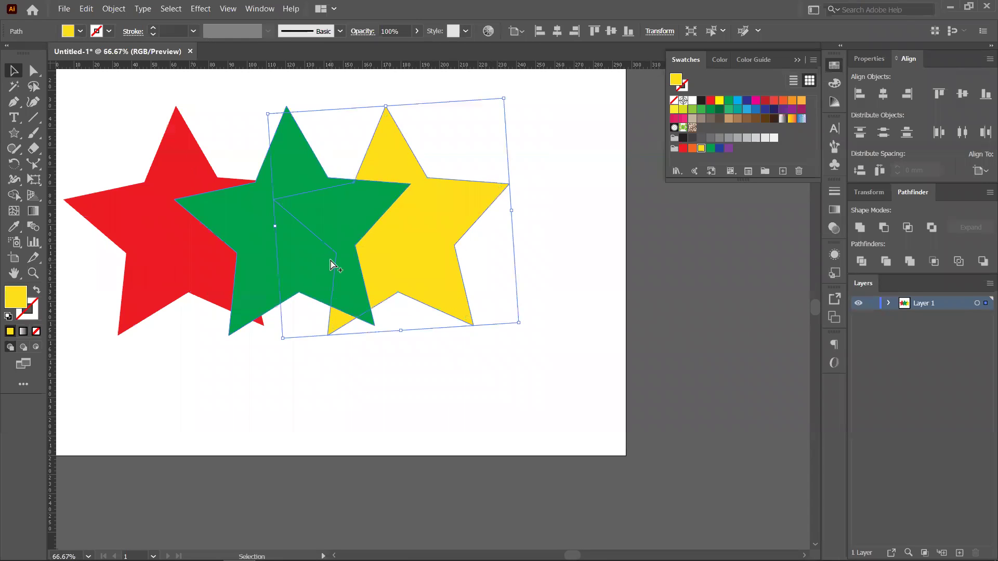
left_click_drag(210, 113, 616, 396)
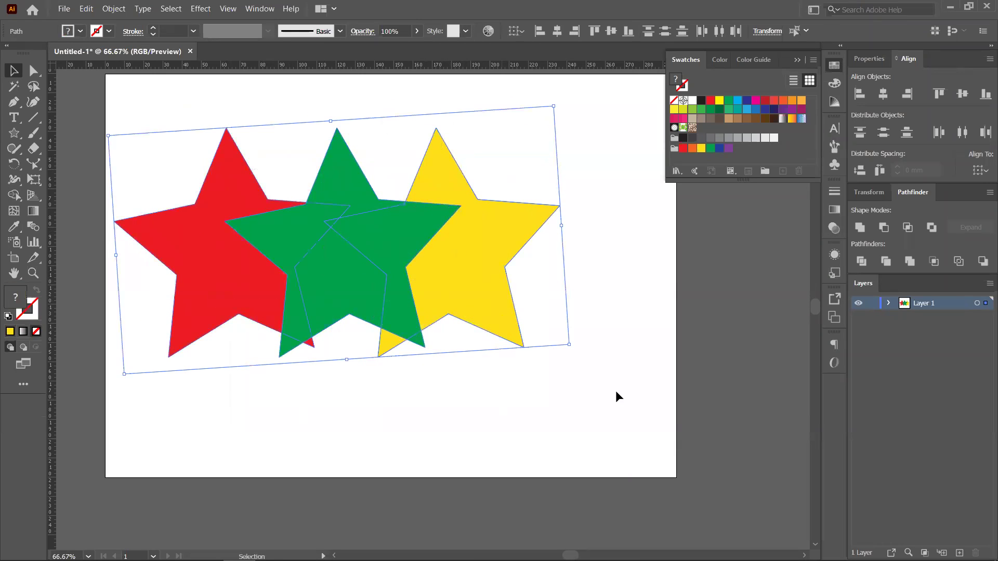
left_click_drag(397, 294, 451, 294)
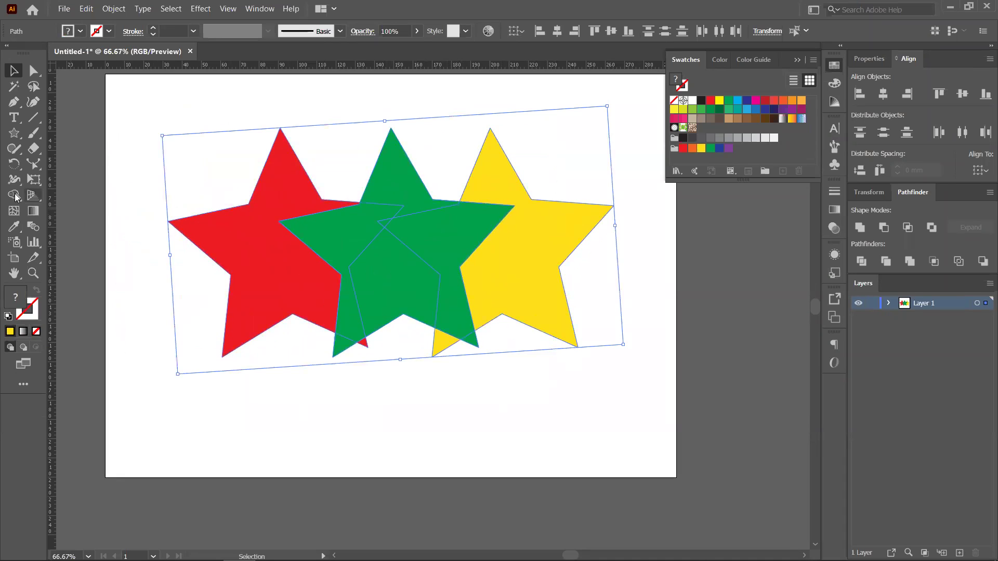
Merge the three selected overlapping stars into a single yellow shape with the Shape Builder tool
left_click(14, 196)
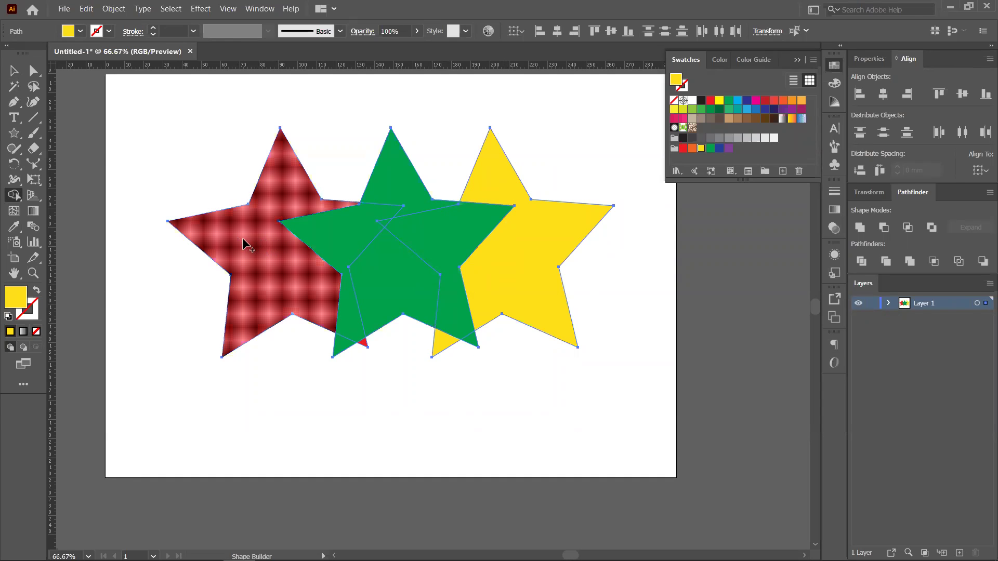
mouse_move(285, 238)
left_mouse_down()
mouse_move(429, 239)
mouse_move(428, 223)
mouse_move(395, 185)
mouse_move(388, 235)
mouse_move(475, 282)
mouse_move(521, 284)
mouse_move(540, 247)
mouse_move(497, 229)
mouse_move(485, 183)
mouse_move(484, 261)
mouse_move(445, 309)
mouse_move(441, 345)
mouse_move(437, 305)
mouse_move(376, 293)
mouse_move(355, 315)
mouse_move(364, 342)
mouse_move(335, 380)
mouse_move(335, 390)
mouse_move(370, 403)
mouse_move(420, 312)
mouse_move(327, 354)
mouse_move(353, 315)
mouse_move(339, 347)
left_mouse_up()
left_click_drag(459, 327, 470, 338)
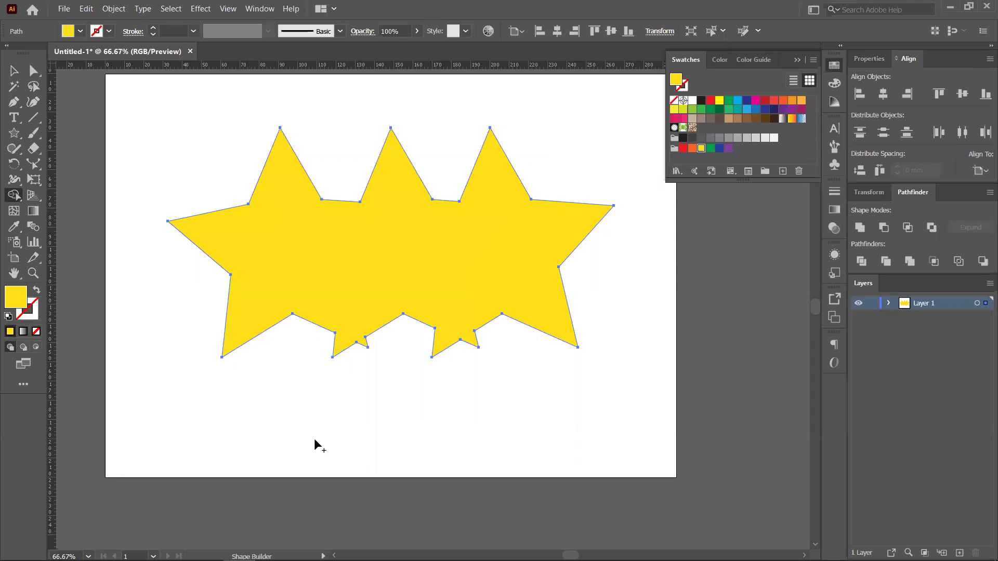
mouse_move(431, 288)
left_mouse_down()
mouse_move(503, 249)
mouse_move(400, 354)
left_mouse_up()
left_click_drag(363, 139, 492, 345)
Undo the Shape Builder merges and the last sideways move of the three stars
key("ctrl+z")
key("ctrl+z")
key("ctrl+z")
key("ctrl+z")
key("ctrl+z")
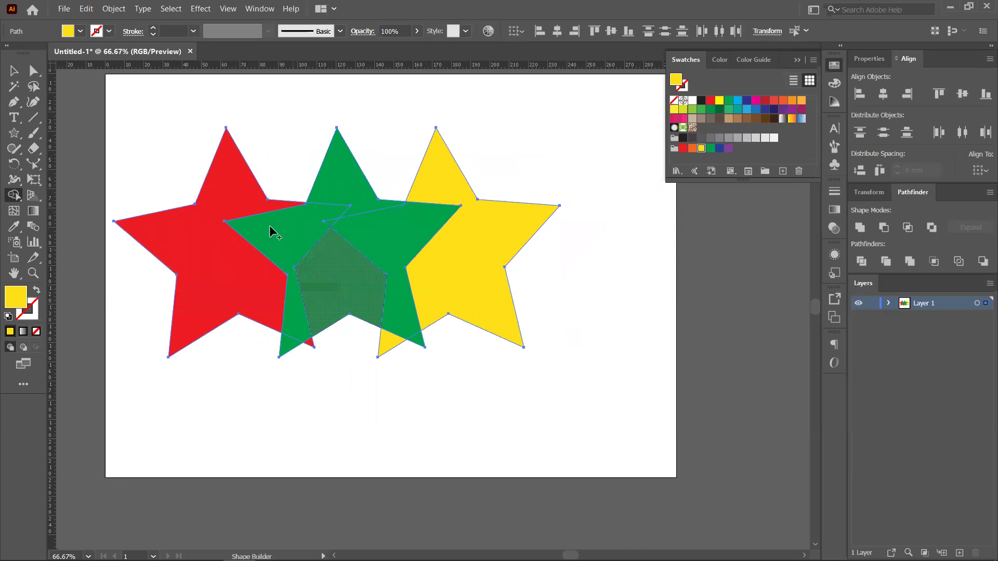
Try merging the green star's overlapping regions with the Shape Builder tool, including an undo and a retry with only the yellow star selected
mouse_move(280, 232)
left_mouse_down()
mouse_move(368, 221)
mouse_move(385, 295)
mouse_move(317, 294)
mouse_move(323, 235)
mouse_move(340, 228)
mouse_move(385, 336)
left_mouse_up()
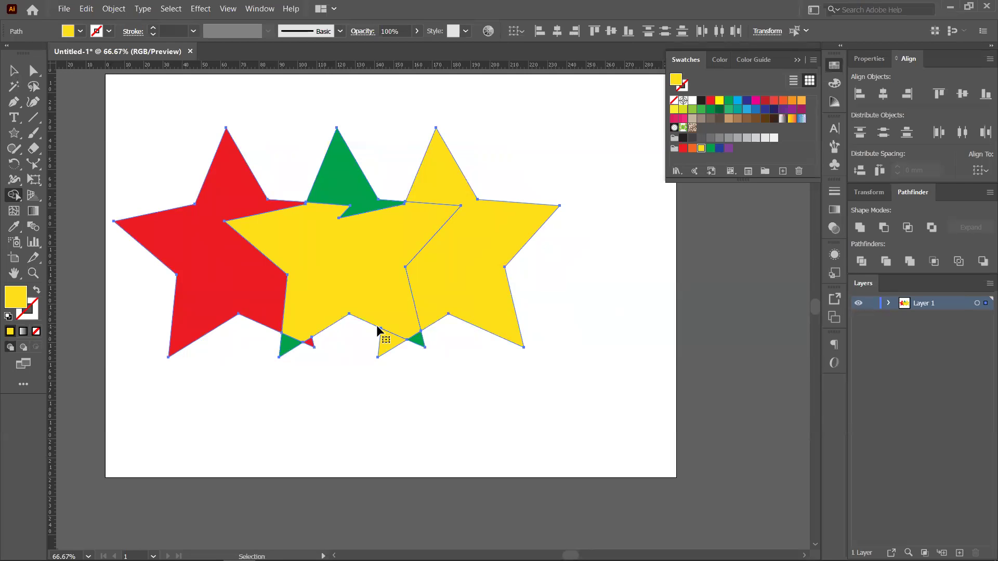
key("ctrl+z")
key("ctrl+z")
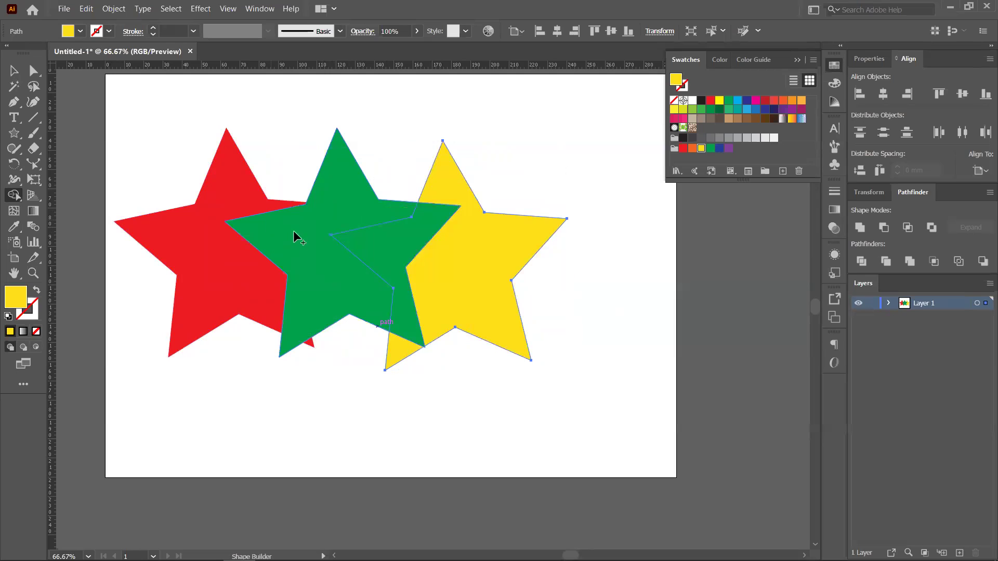
left_click_drag(363, 247, 428, 228)
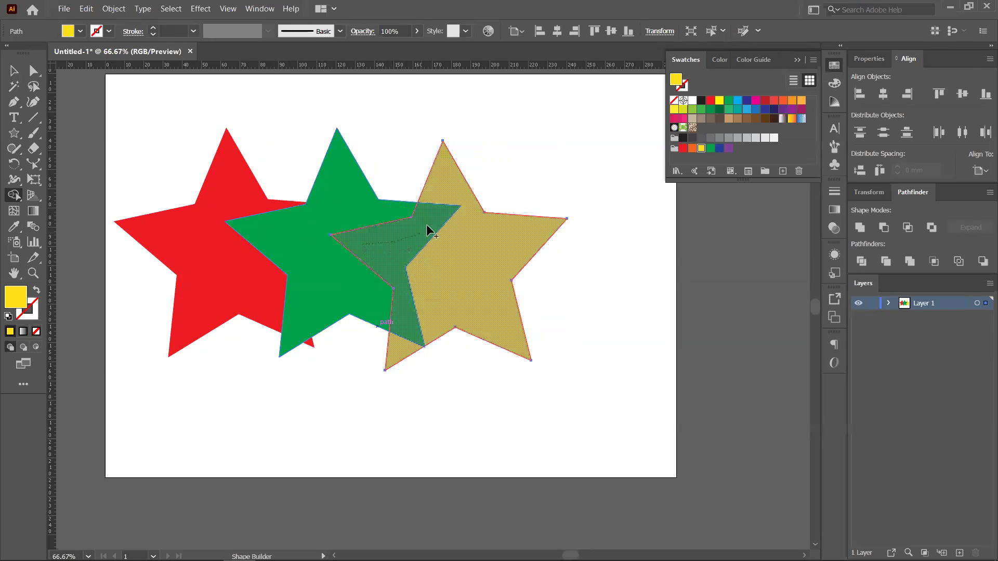
left_click_drag(409, 323, 339, 385)
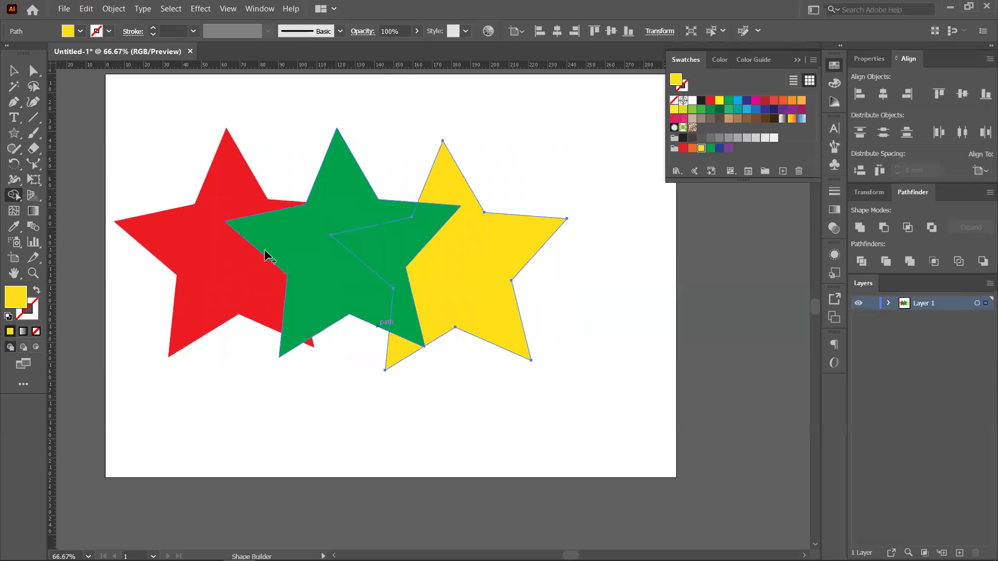
Select all three stars and remove their overlaps and remaining pieces one by one with the Shape Builder tool
key("ctrl")
left_click_drag(146, 117, 543, 395)
left_click(292, 264)
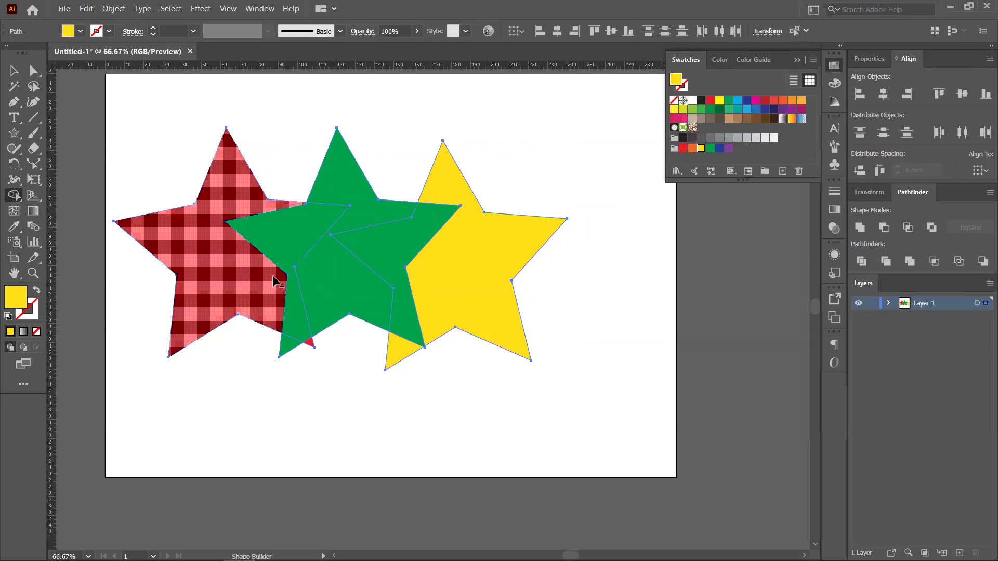
left_click(289, 245, "alt")
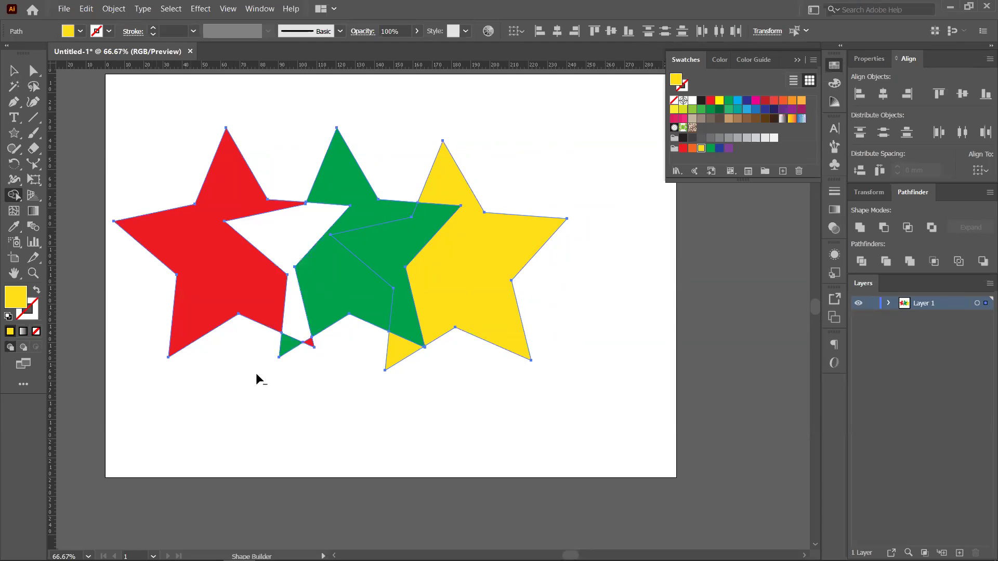
left_click(393, 243, "alt")
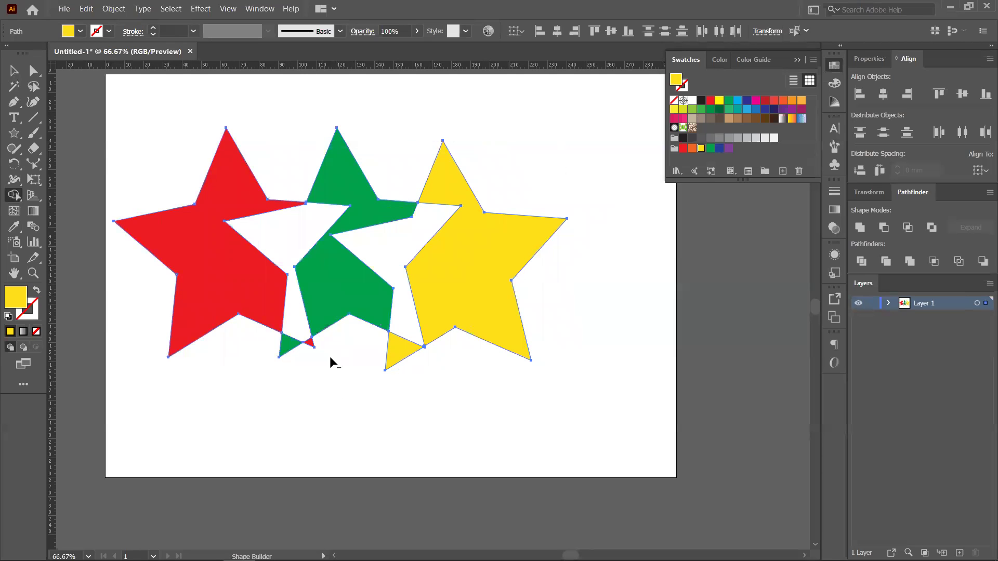
left_click(336, 278, "alt")
left_click(459, 287, "alt")
left_click(281, 320, "alt")
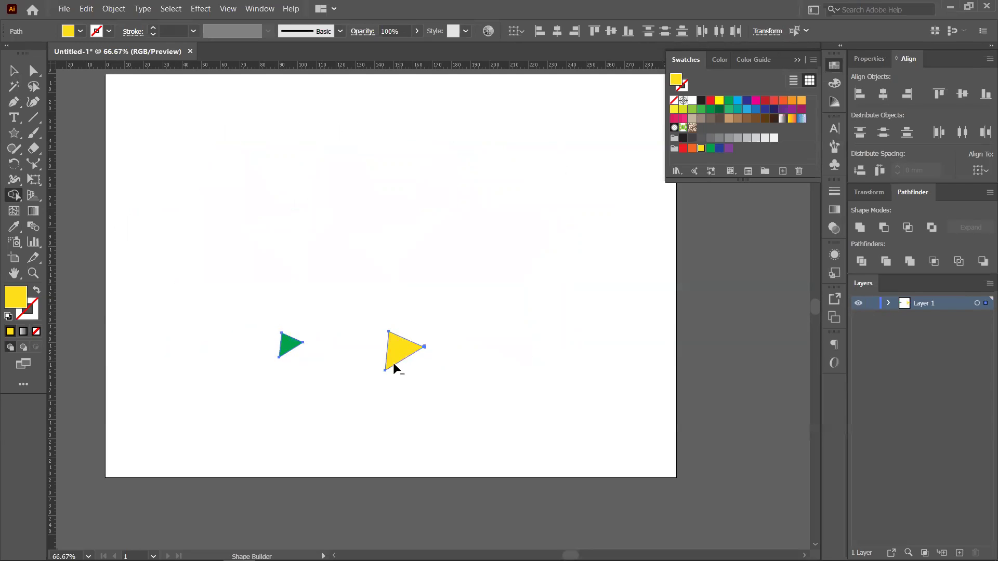
left_click(289, 343, "alt")
Undo the Shape Builder removals and the earlier changes back to before the yellow star was added
key("ctrl+z")
key("ctrl+z")
key("ctrl+z")
key("ctrl+z")
key("ctrl+z")
key("ctrl+z")
key("ctrl+z")
key("ctrl+z")
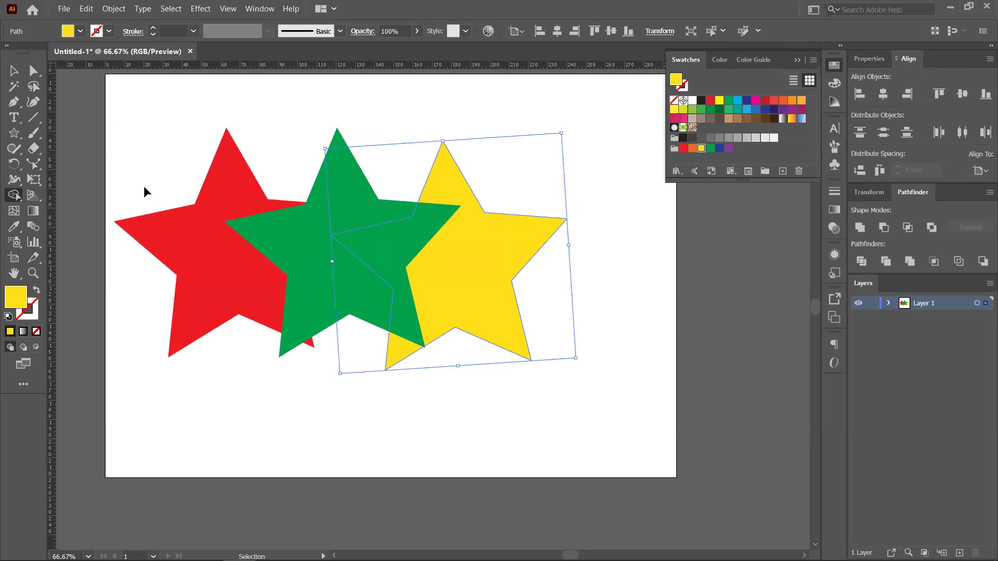
key("ctrl+z")
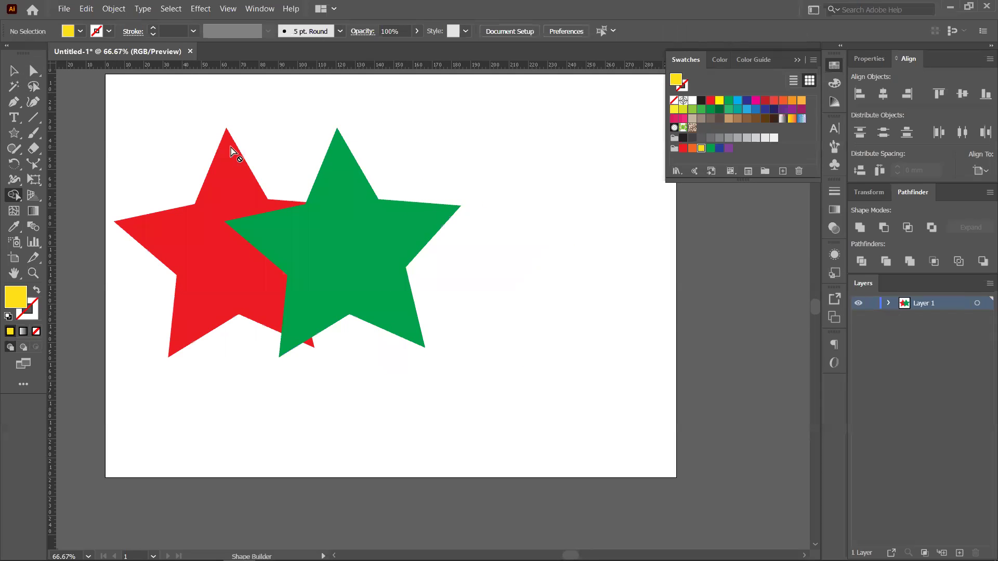
Select the red and green stars and delete them to clear the artboard
left_click(14, 71)
left_click_drag(111, 106, 528, 355)
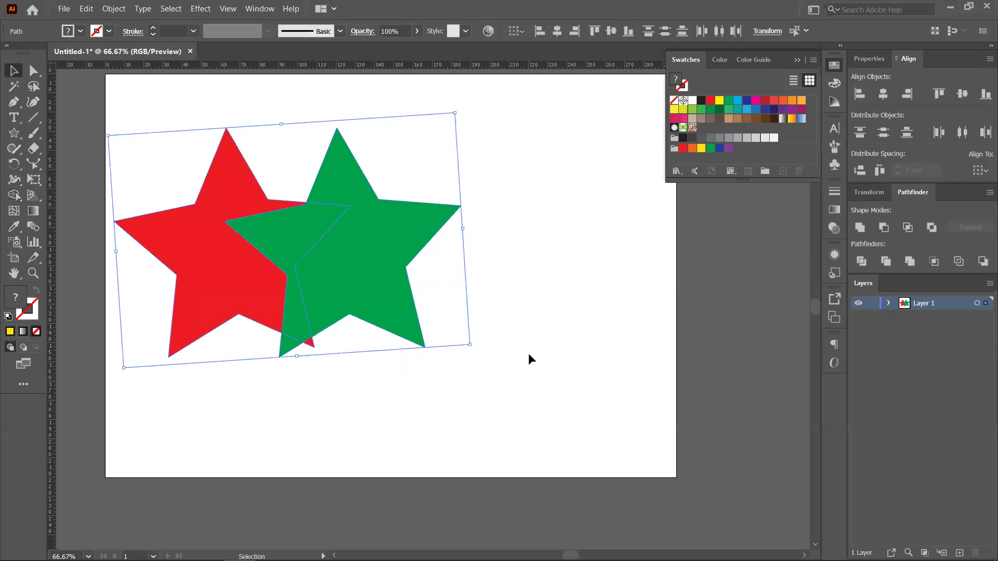
key("Delete")
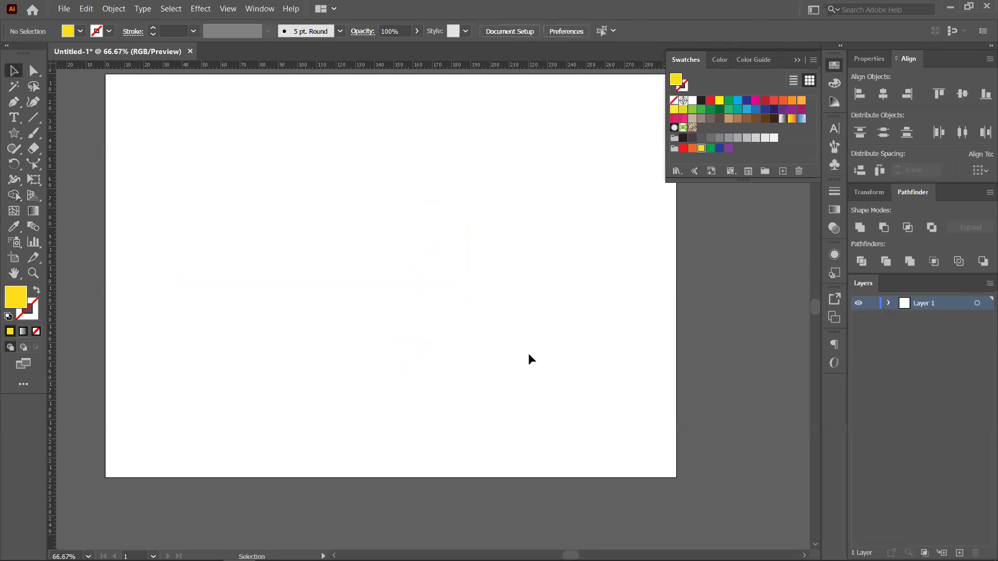
Draw a yellow circle about 127 mm in diameter and place it on the left half of the artboard
left_click(10, 136)
left_click(55, 163)
left_click_drag(282, 183, 405, 271)
key("v")
left_click_drag(312, 210, 336, 283)
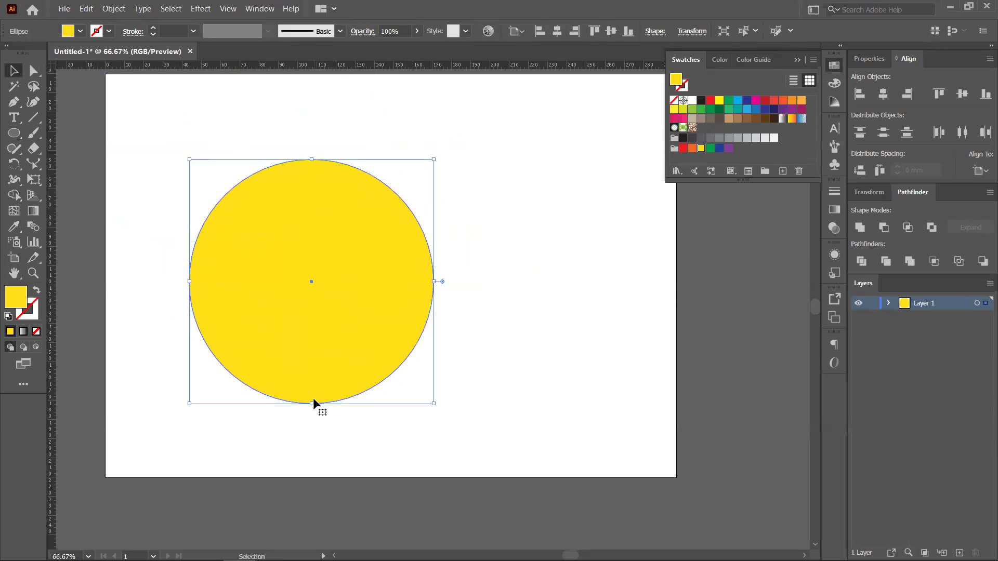
Draw a vertical line through the circle's centre extending past both edges, and select the line together with the circle
left_click(34, 117)
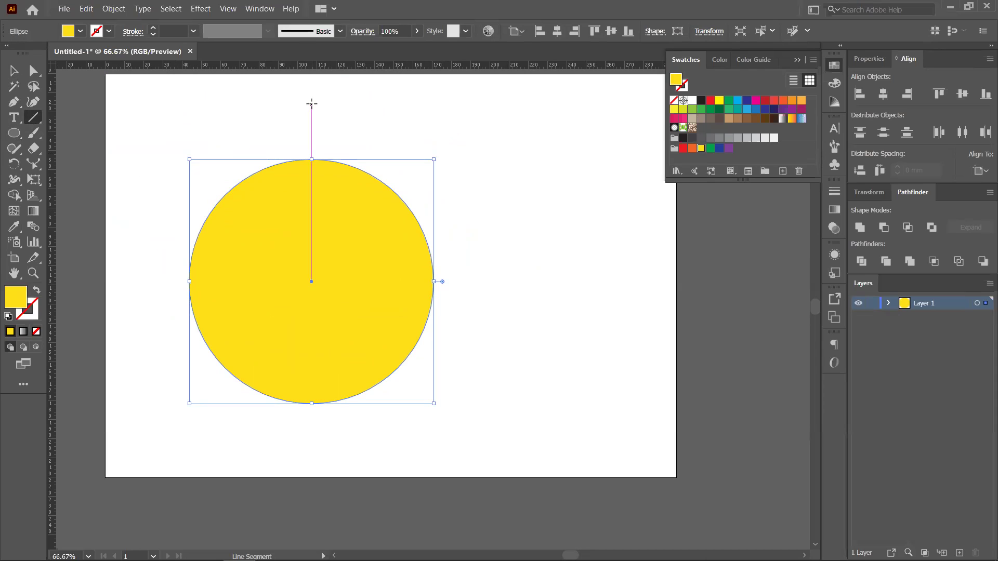
left_click_drag(311, 104, 303, 483)
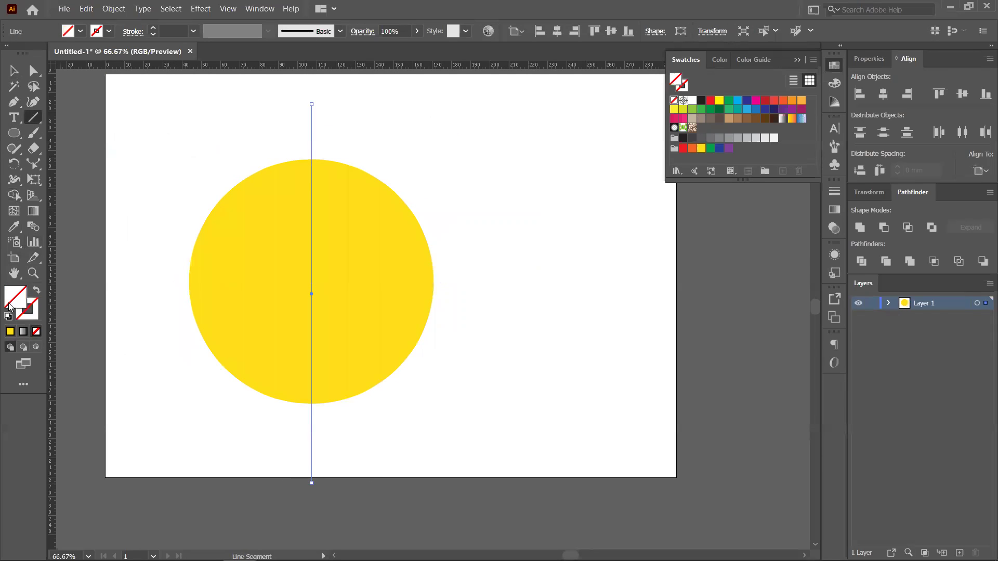
left_click(14, 70)
left_click(156, 109)
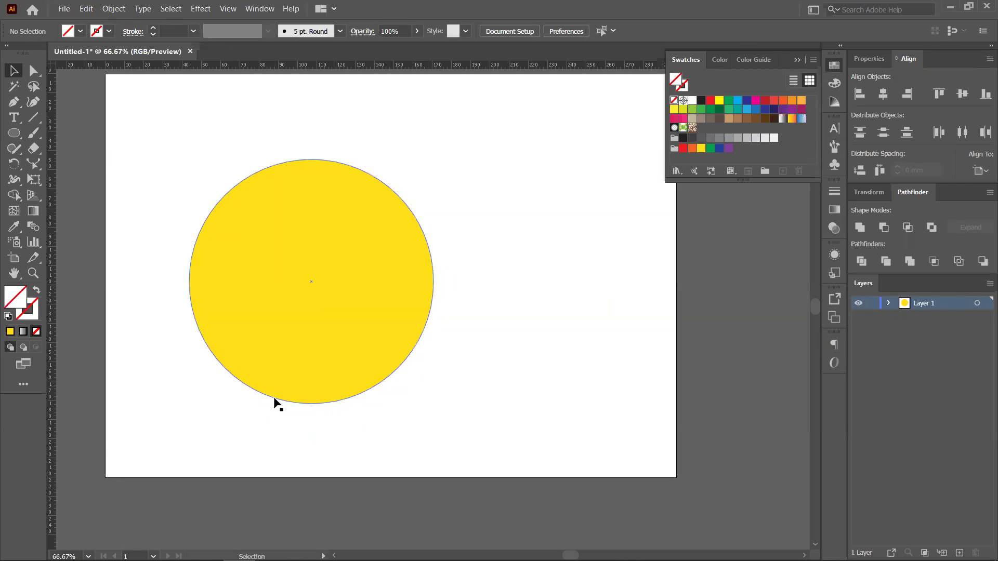
left_click_drag(148, 106, 580, 426)
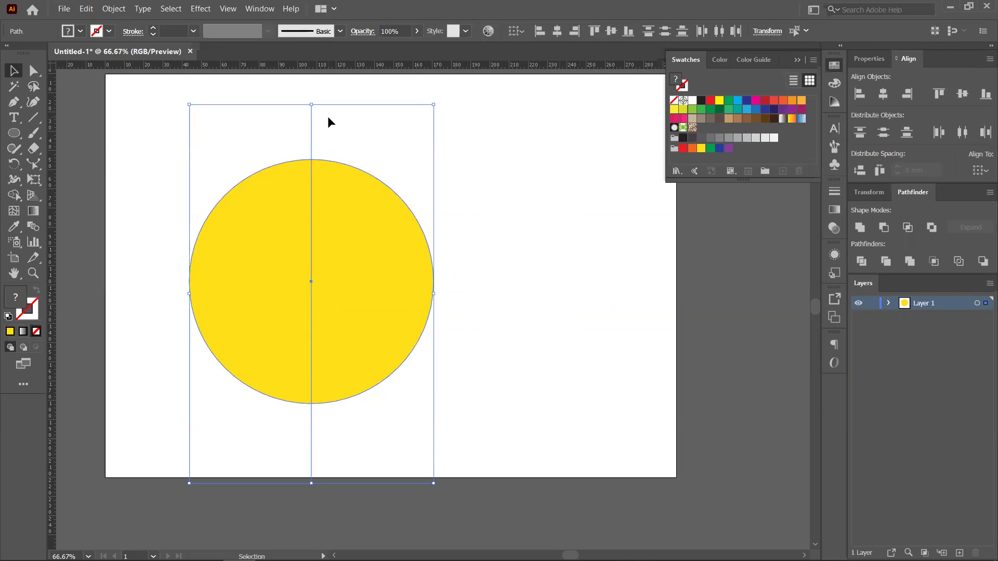
Remove the circle's left half and the line ends outside the circle with the Shape Builder tool
left_click(14, 196)
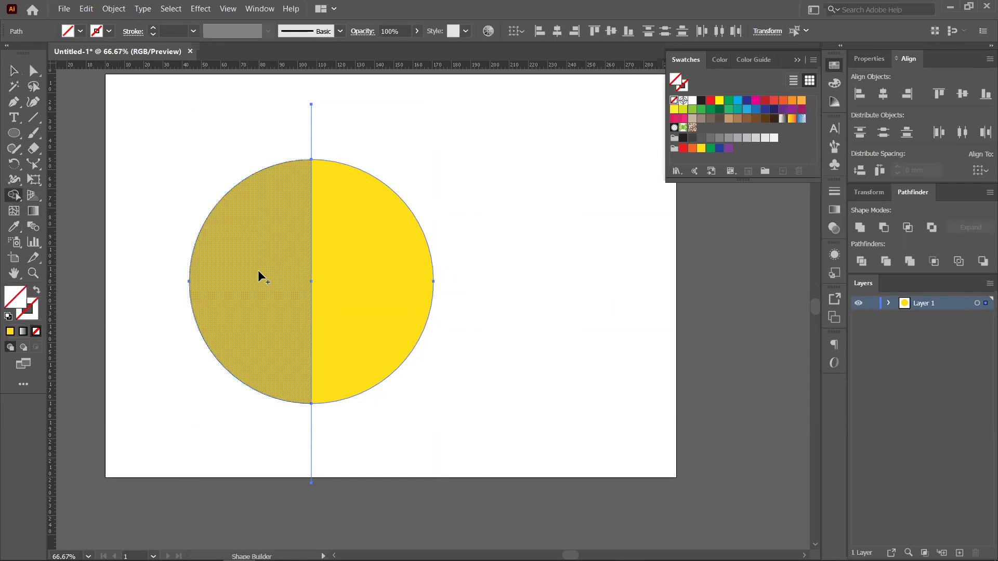
left_click(262, 282, "alt")
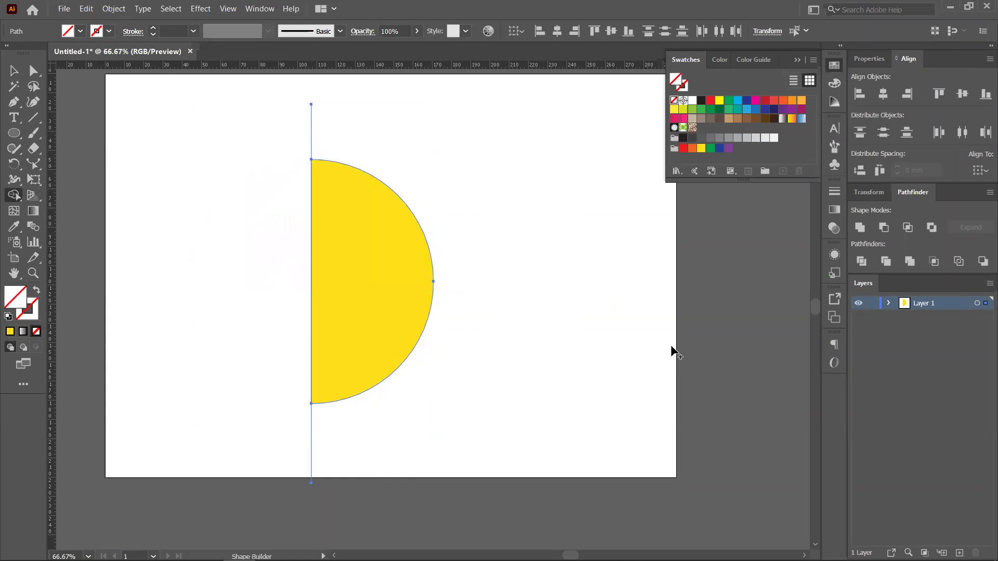
left_click(311, 442, "alt")
left_click_drag(222, 123, 488, 184)
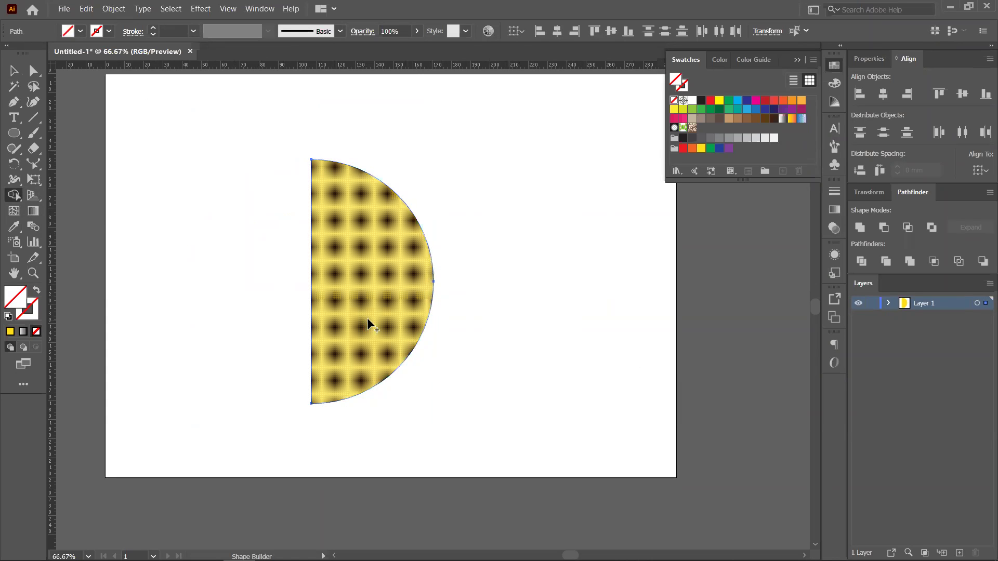
Draw a horizontal line across the middle of the half circle and select both objects
left_click(33, 117)
left_click_drag(158, 275, 577, 276)
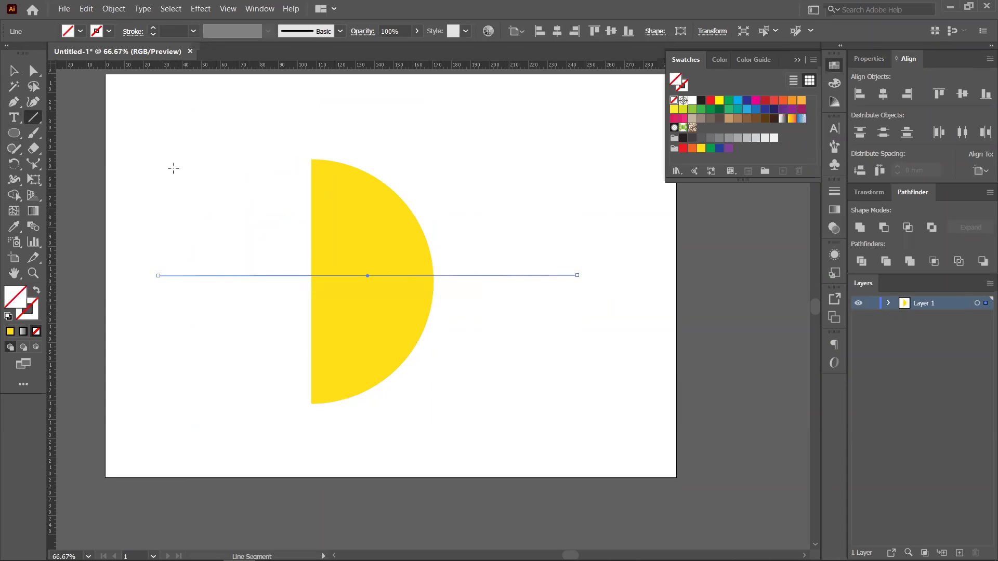
left_click_drag(200, 187, 543, 437)
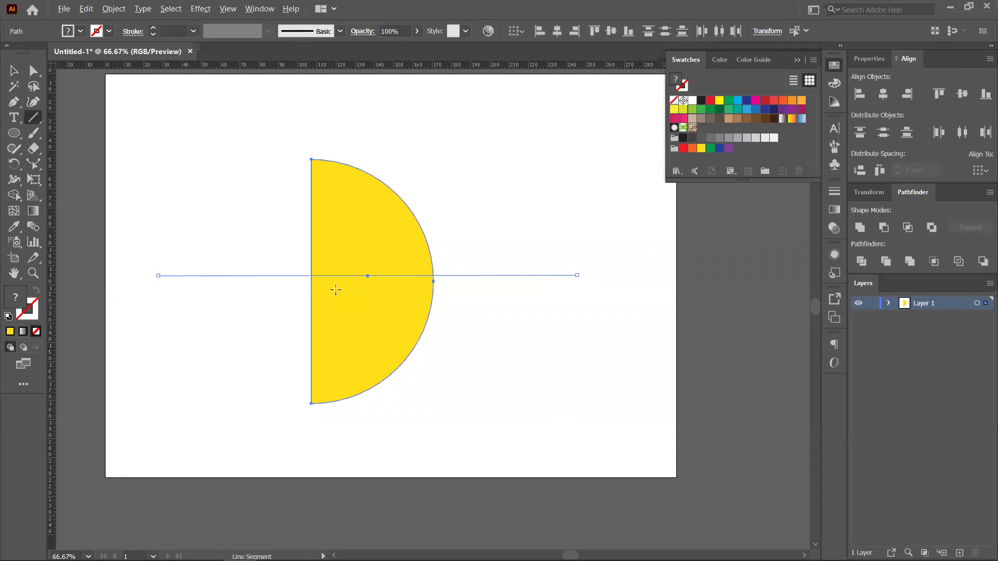
Remove the half circle's lower part and the leftover line pieces with the Shape Builder tool, leaving a quarter circle
left_click(14, 180)
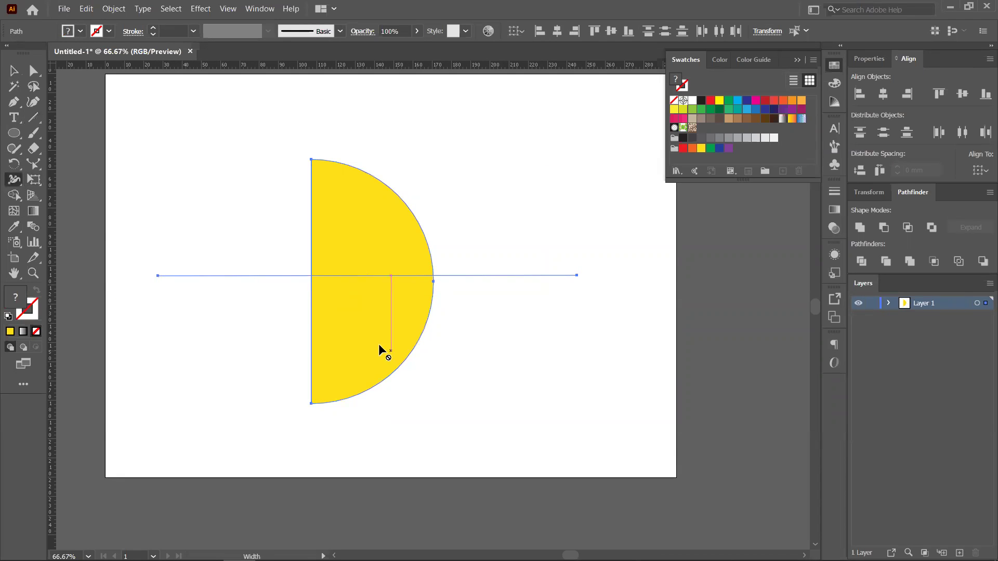
left_click(14, 195)
left_click(369, 328, "alt")
left_click_drag(179, 232, 439, 419)
left_click(501, 275, "alt")
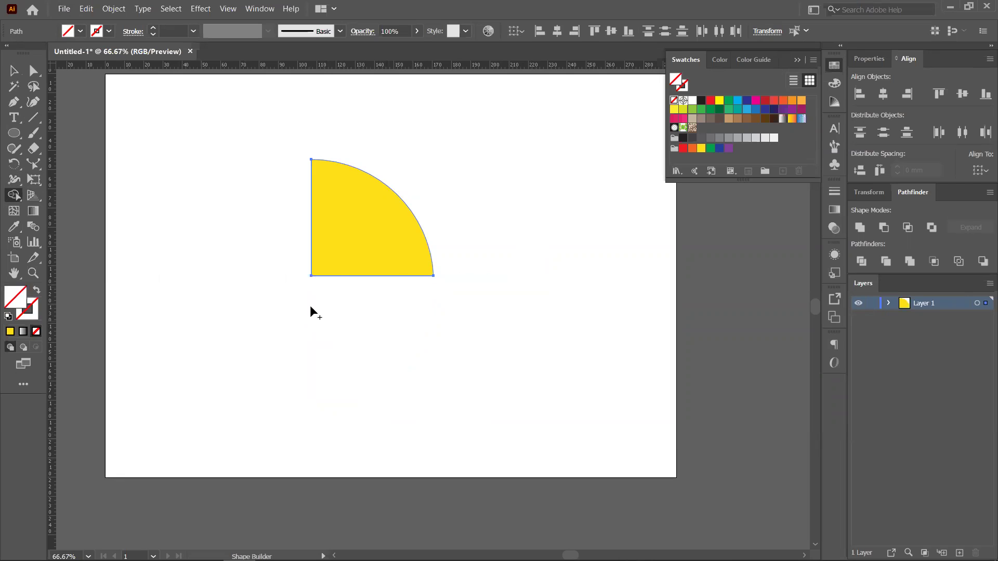
Undo the quarter-circle cuts and the horizontal line, going back to the half circle
key("ctrl+z")
key("ctrl+z")
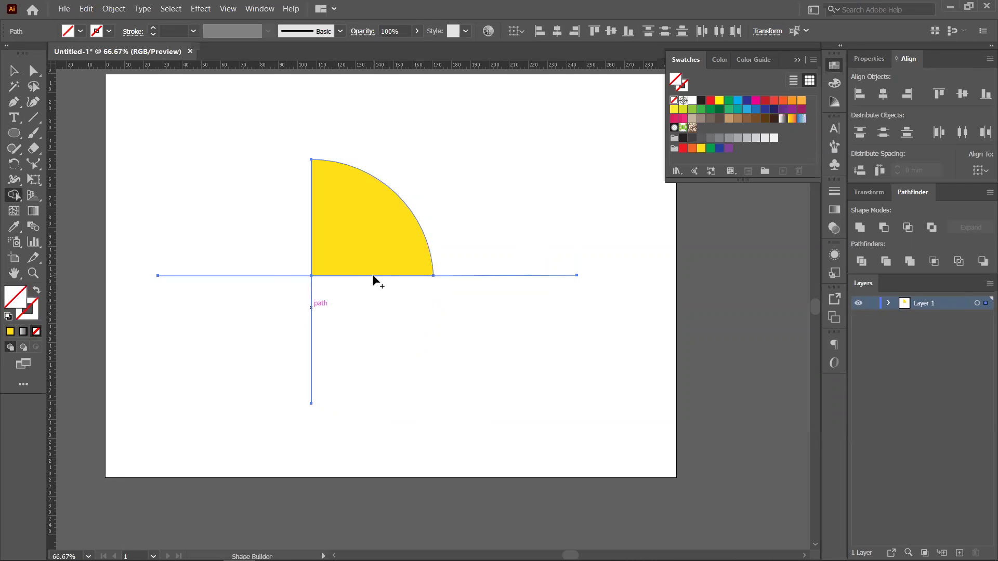
key("ctrl+z")
key("ctrl+z")
key("ctrl+z")
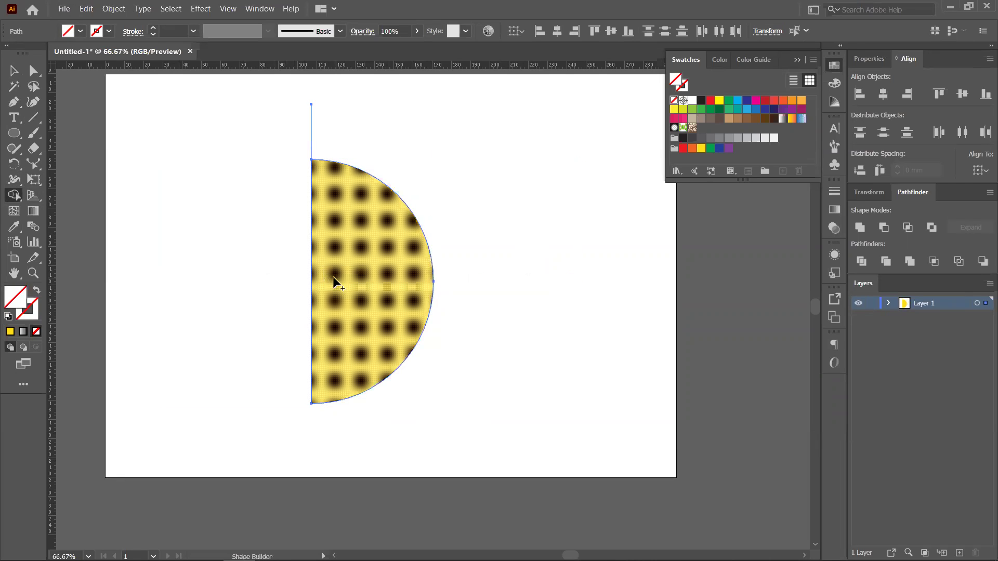
Select the yellow half circle and delete it to clear the artboard
key("v")
left_click(372, 247)
left_click_drag(372, 247, 287, 240)
key("Delete")
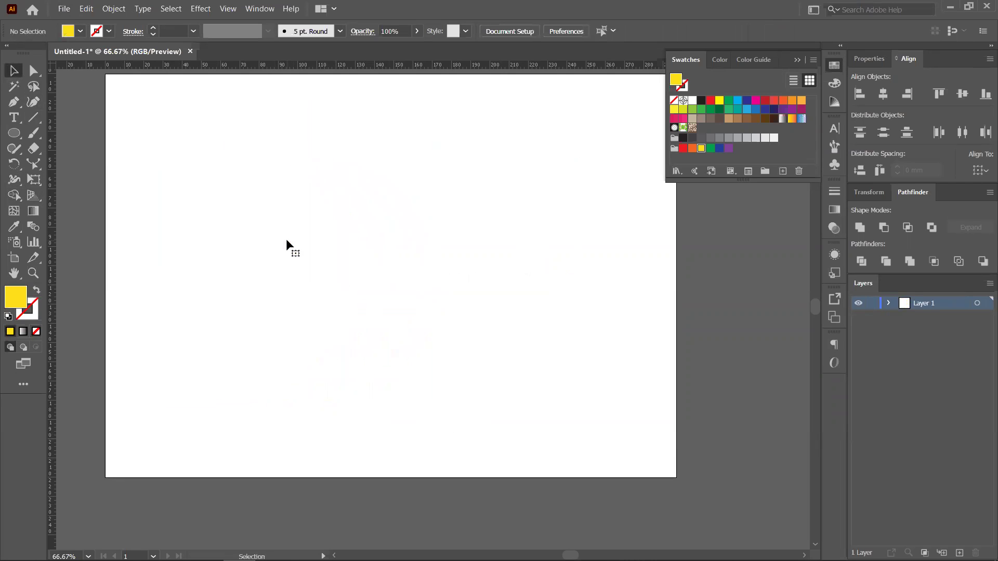
left_click(35, 117)
left_click_drag(345, 125, 165, 450)
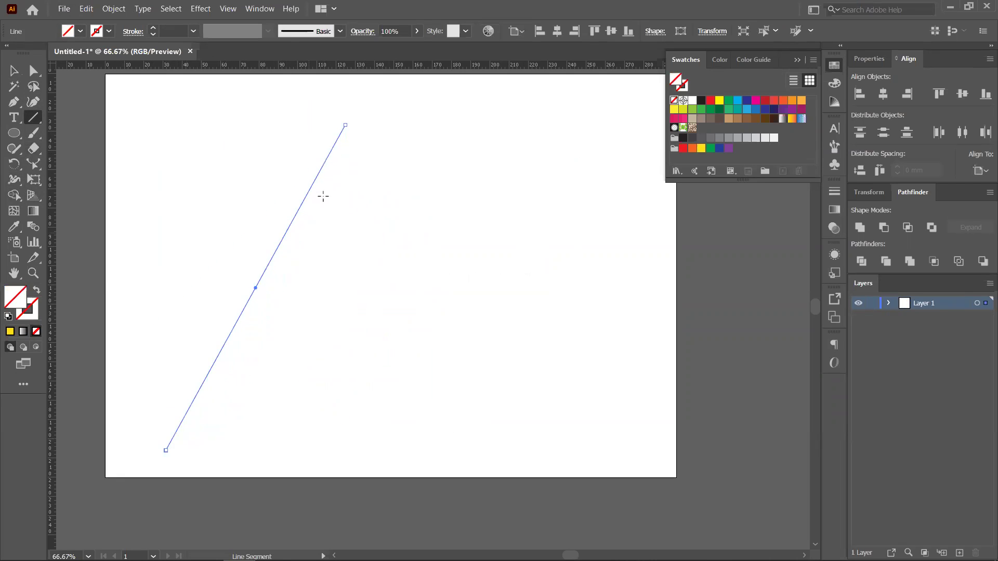
key("ctrl+shift+a")
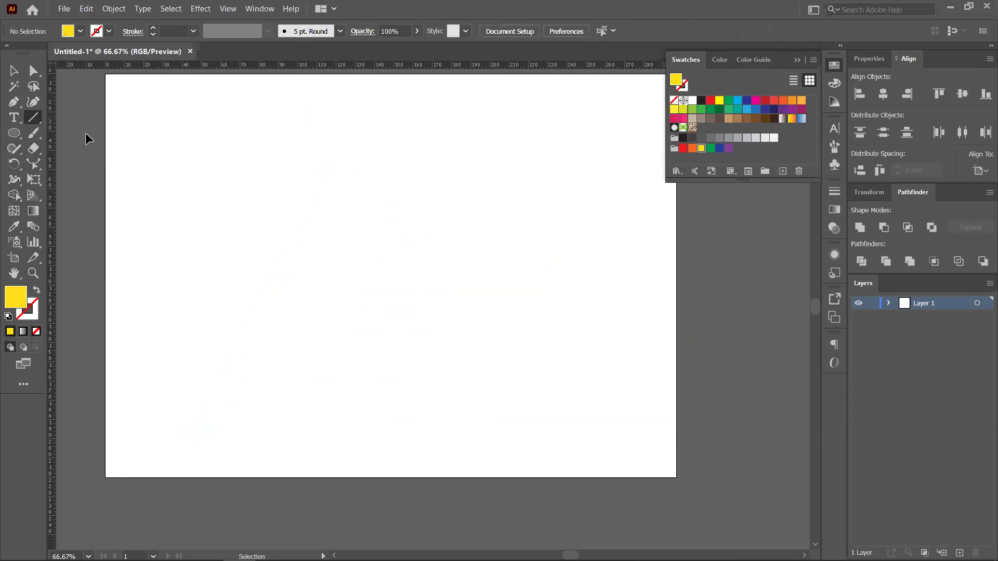
Draw a vertical line about 165 mm long in the artboard's left part and give it a black stroke with no fill
left_click_drag(202, 121, 202, 439)
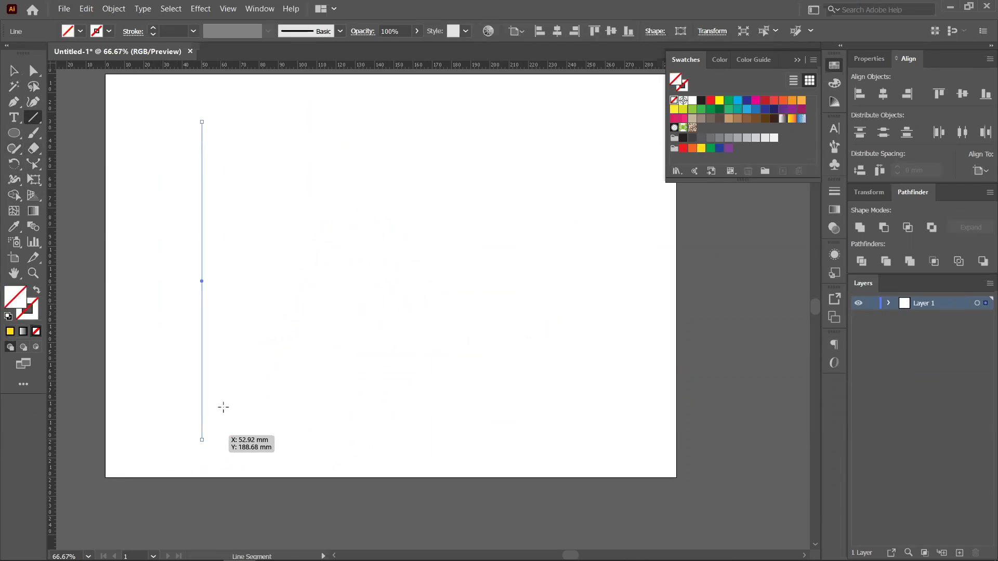
left_click(10, 331)
left_click(36, 291)
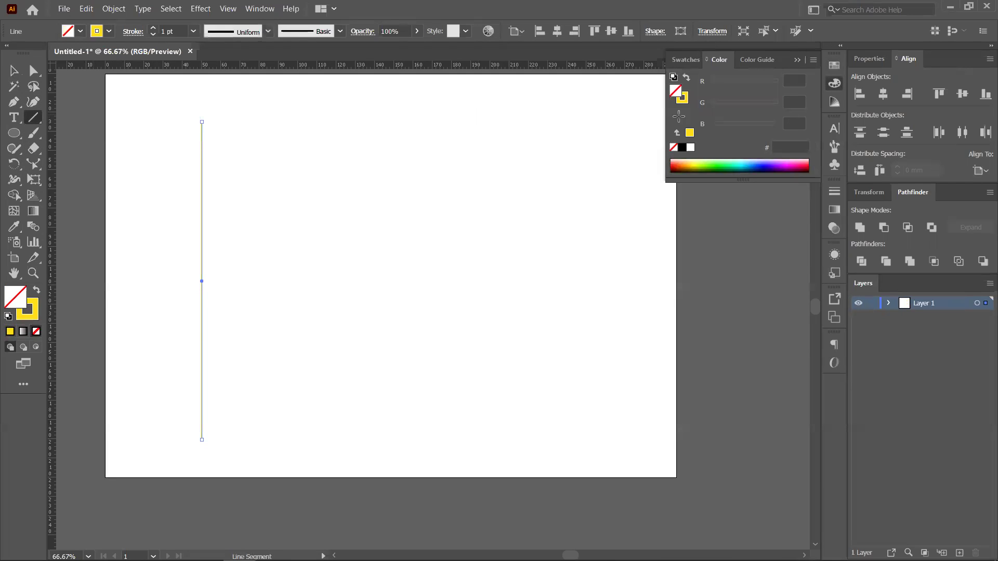
left_click(682, 147)
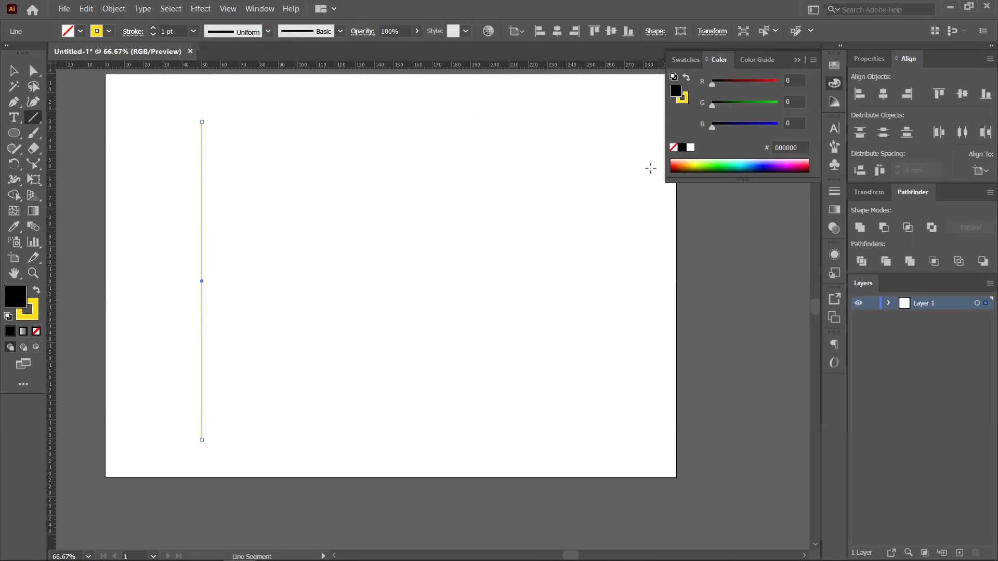
left_click(36, 291)
left_click(36, 331)
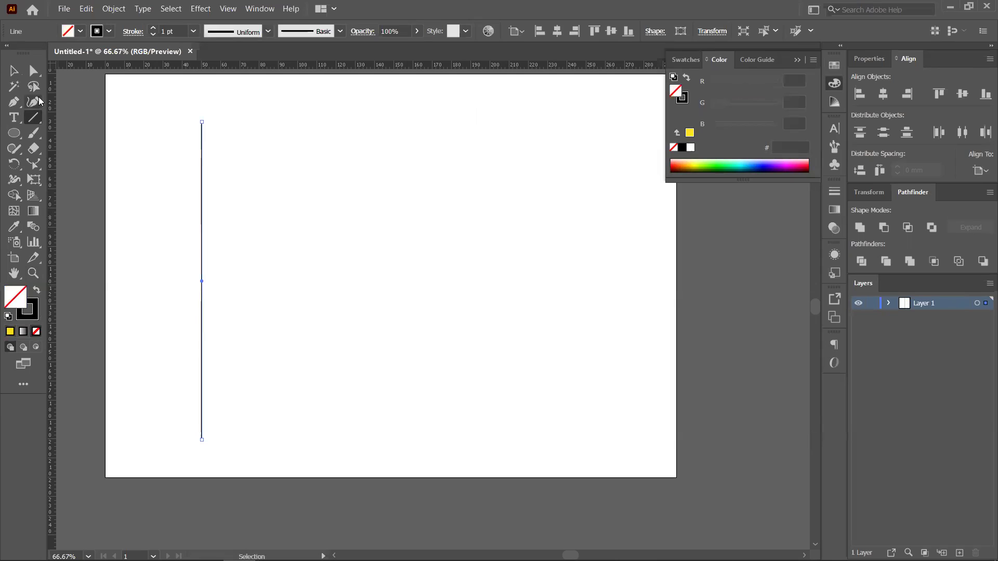
Duplicate the black line about 14 mm to its right and repeat the copy to build a row of evenly spaced vertical lines
left_click(14, 70)
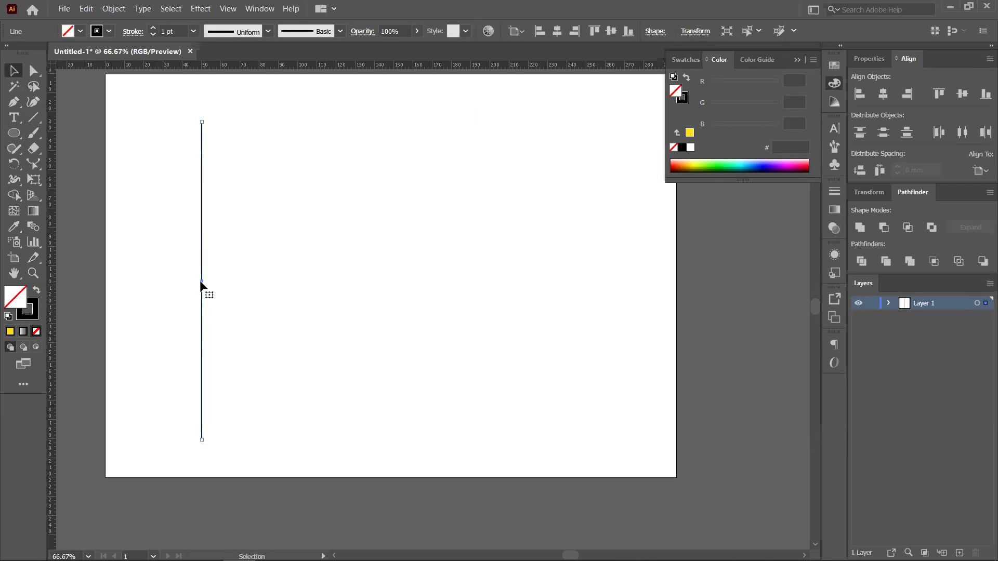
left_click_drag(201, 285, 229, 284)
key("ctrl+d")
key("ctrl+d")
key("ctrl+d")
key("ctrl+d")
key("ctrl+d")
key("ctrl+d")
key("ctrl+d")
key("ctrl+d")
key("ctrl+d")
key("ctrl+d")
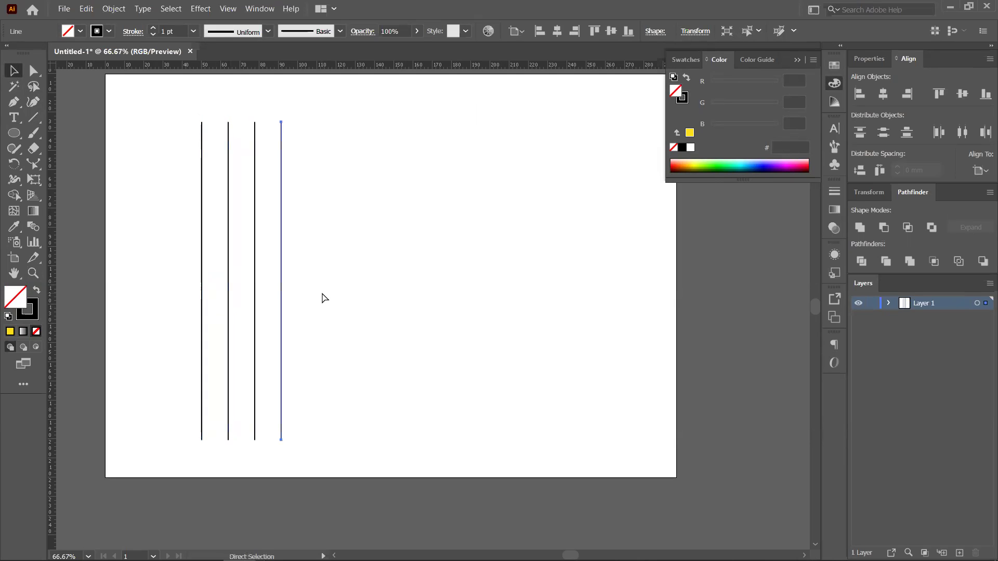
Group all the evenly spaced vertical lines and add a copy of the group rotated 90° to form a grid
left_click_drag(190, 104, 646, 281)
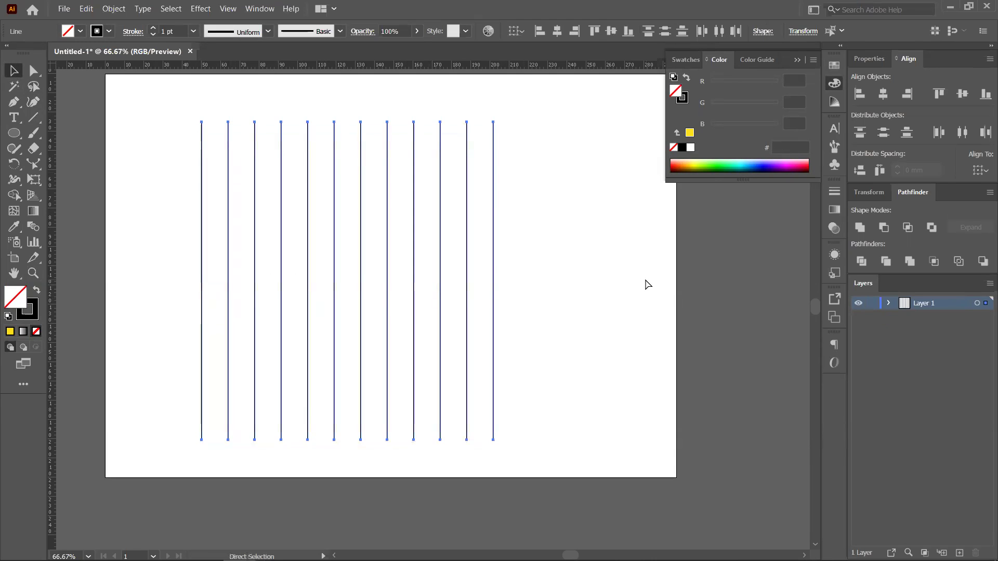
key("ctrl+g")
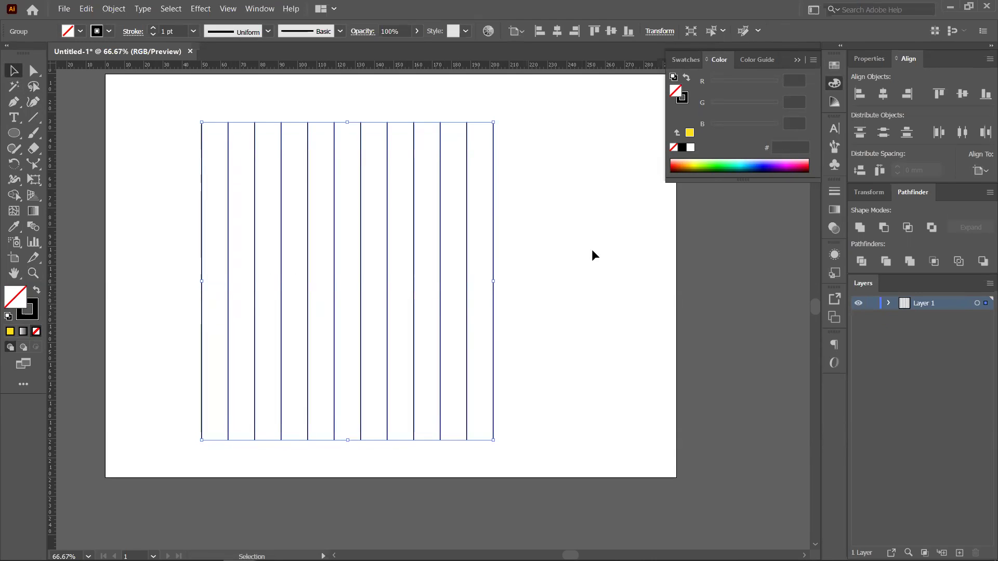
key("a")
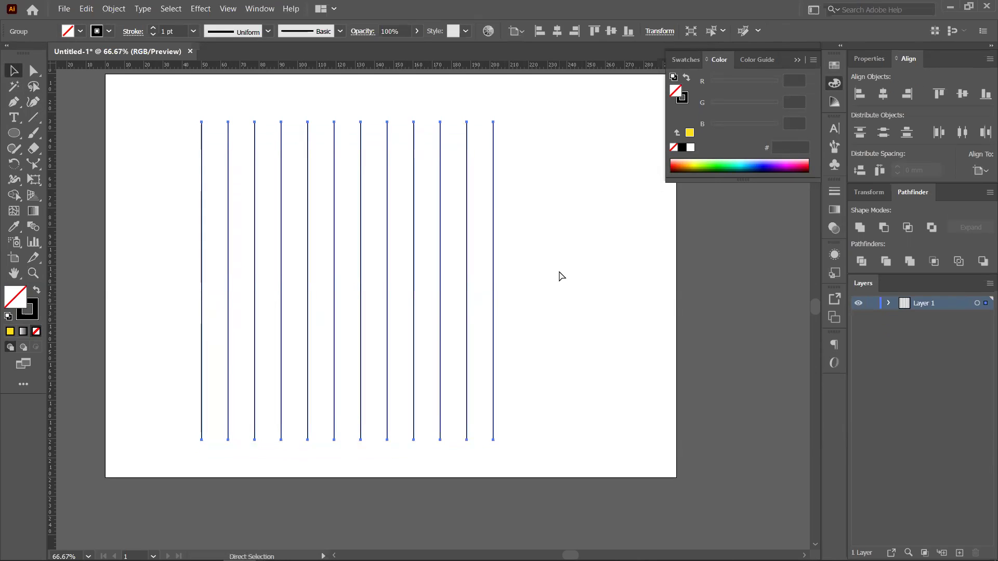
key("v")
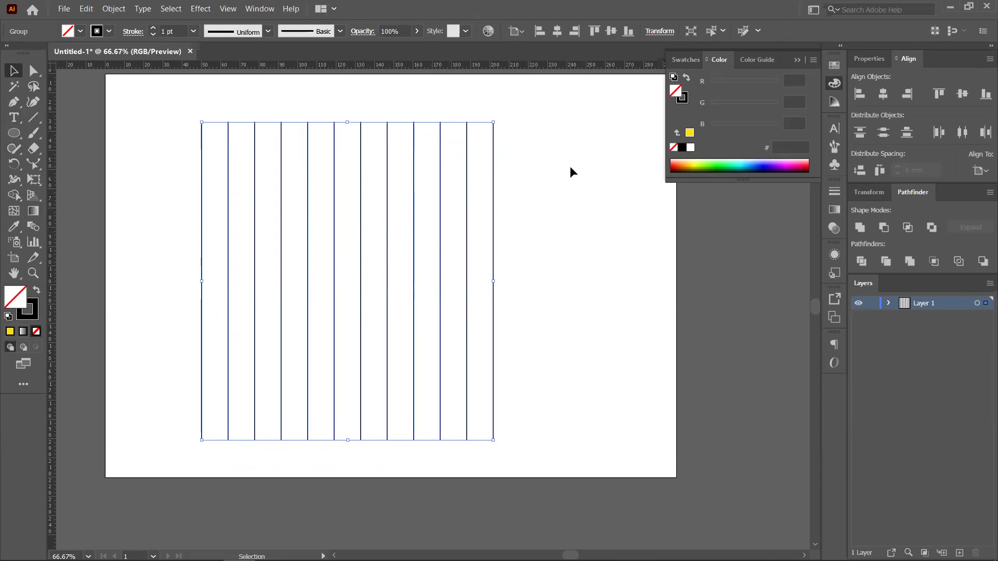
left_click_drag(497, 116, 458, 367)
Select both line groups for the Shape Builder tool and set an orange fill with no stroke
left_click(94, 107)
left_click_drag(171, 114, 524, 464)
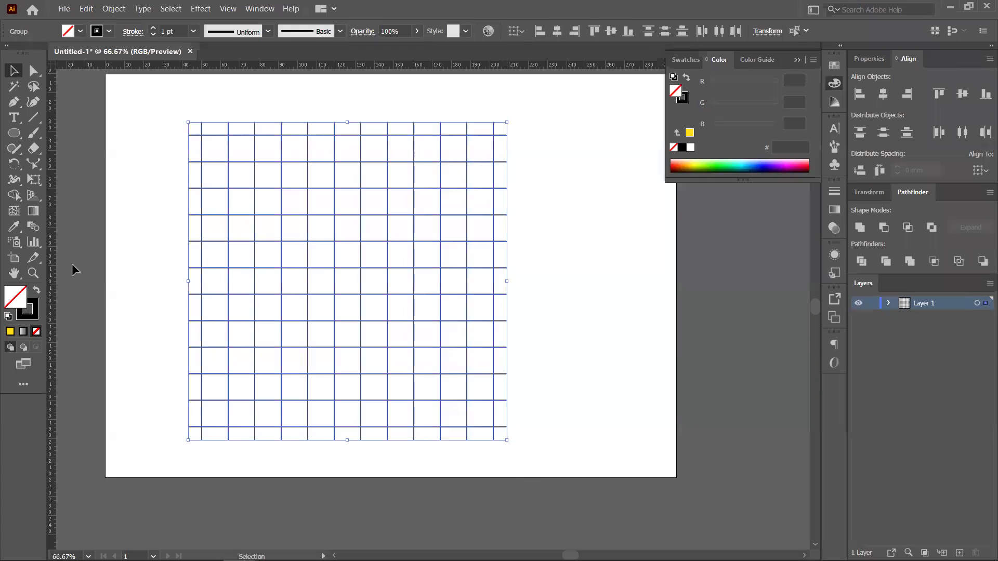
left_click(11, 201)
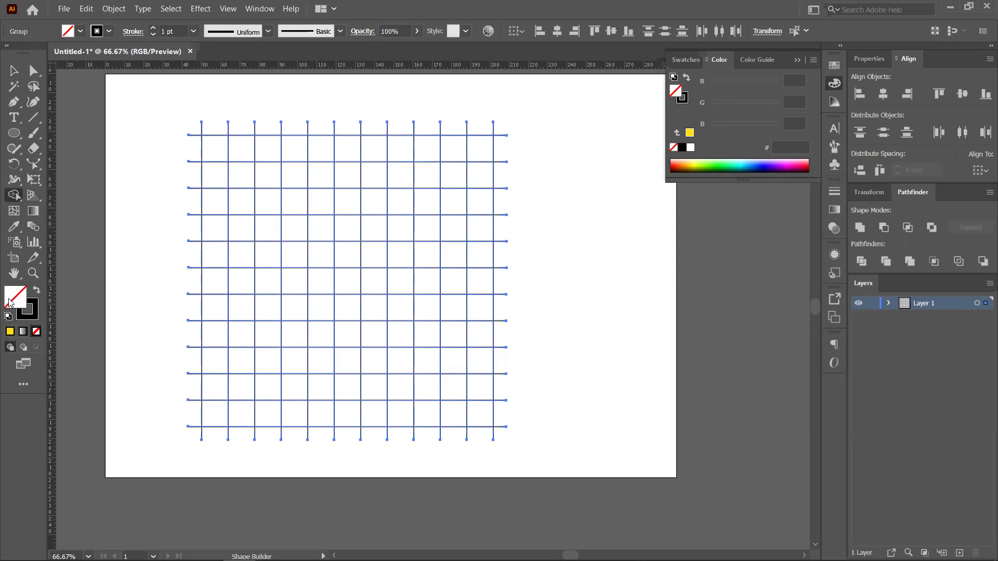
key("shift+x")
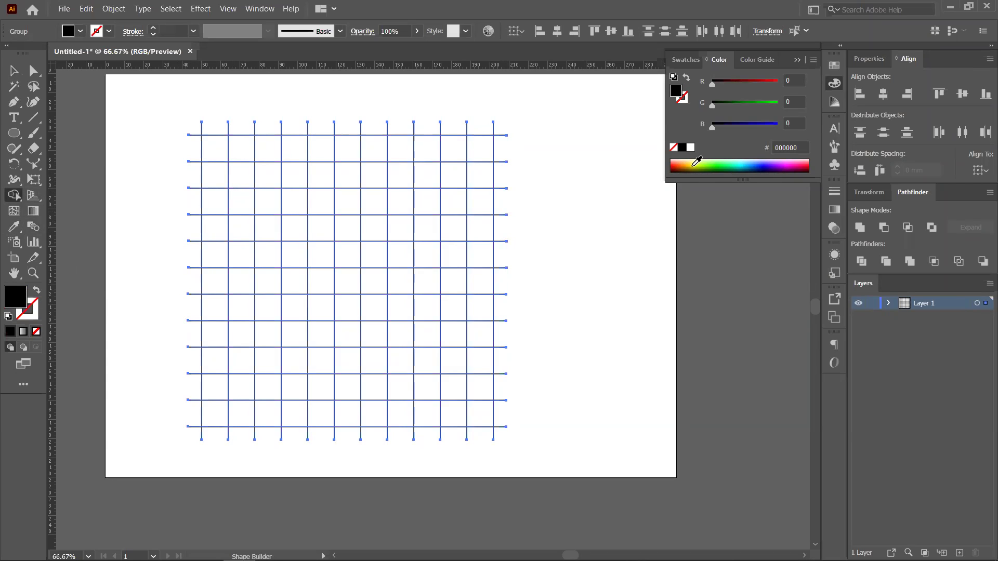
left_click(693, 166)
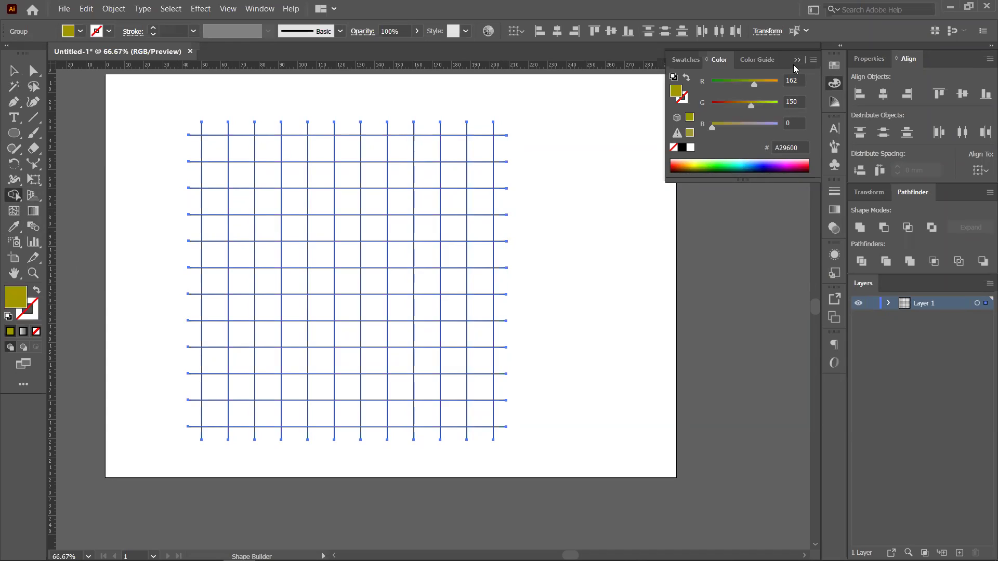
left_click(693, 60)
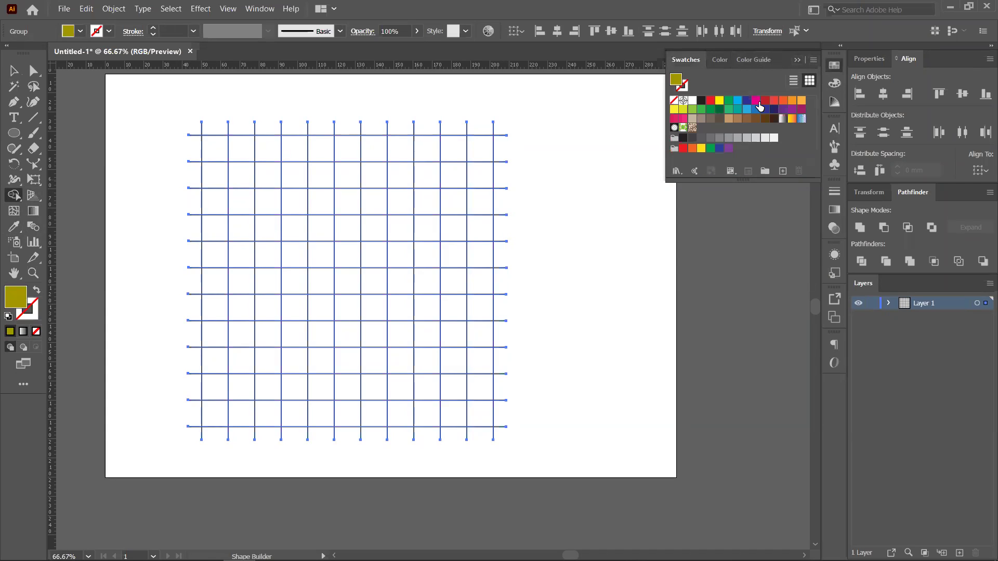
left_click(792, 101)
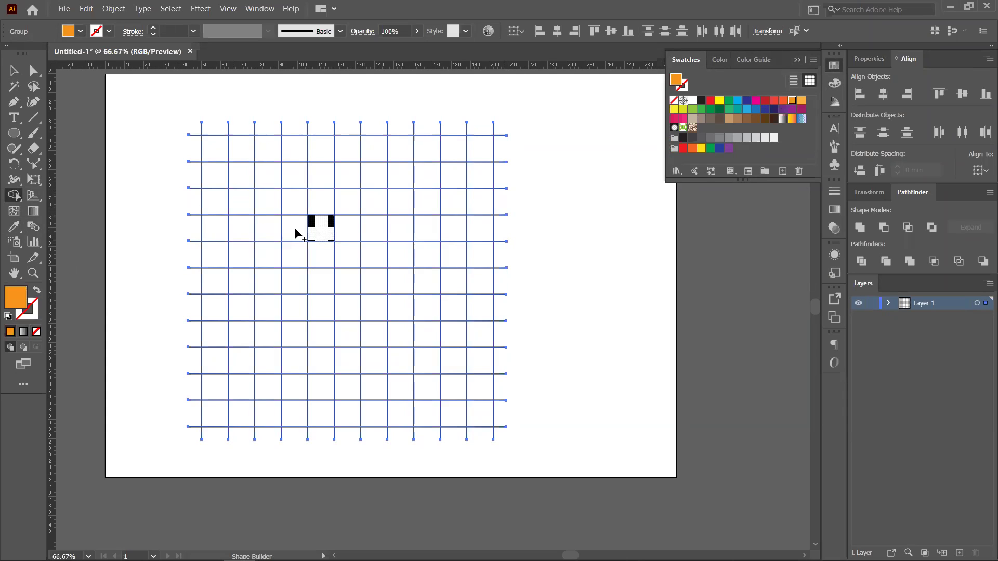
Merge runs of grid cells into orange shapes: a T, a frame around it, a U-shaped base and a short separate vertical bar
left_click_drag(241, 229, 402, 229)
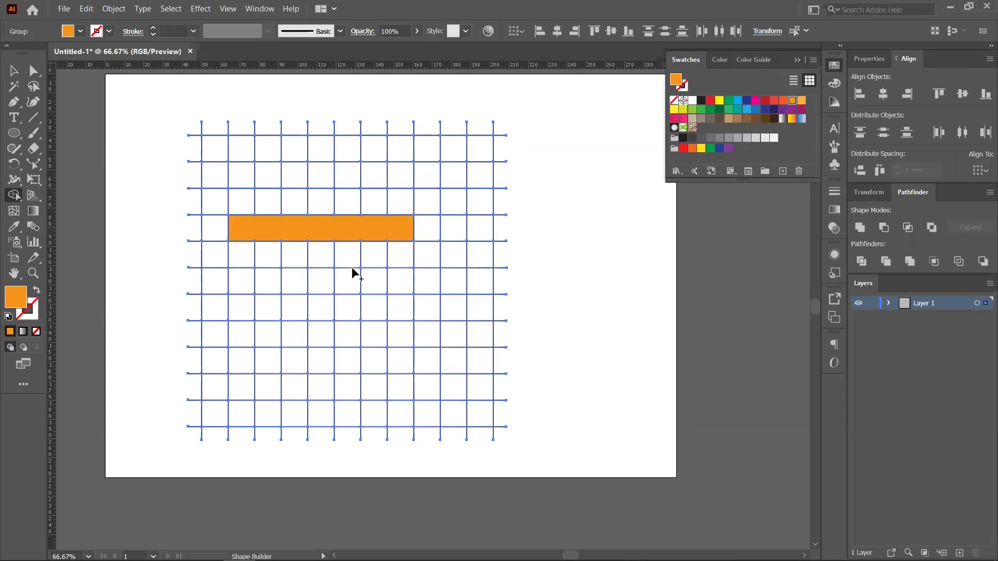
mouse_move(324, 301)
left_mouse_down()
mouse_move(329, 384)
mouse_move(338, 356)
left_mouse_up()
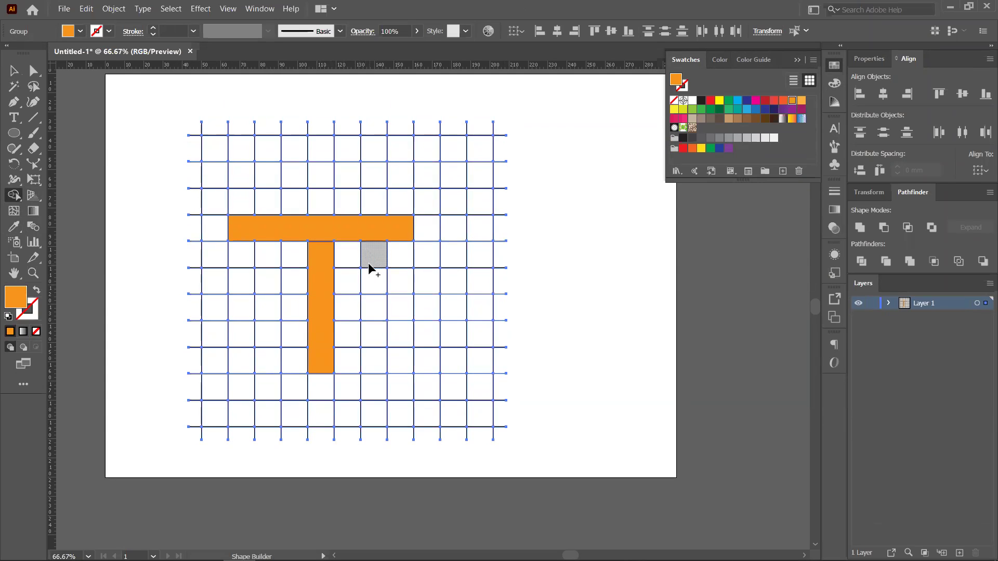
mouse_move(373, 282)
left_mouse_down()
mouse_move(417, 280)
mouse_move(426, 225)
mouse_move(416, 176)
mouse_move(235, 186)
left_mouse_up()
left_click_drag(213, 278, 274, 277)
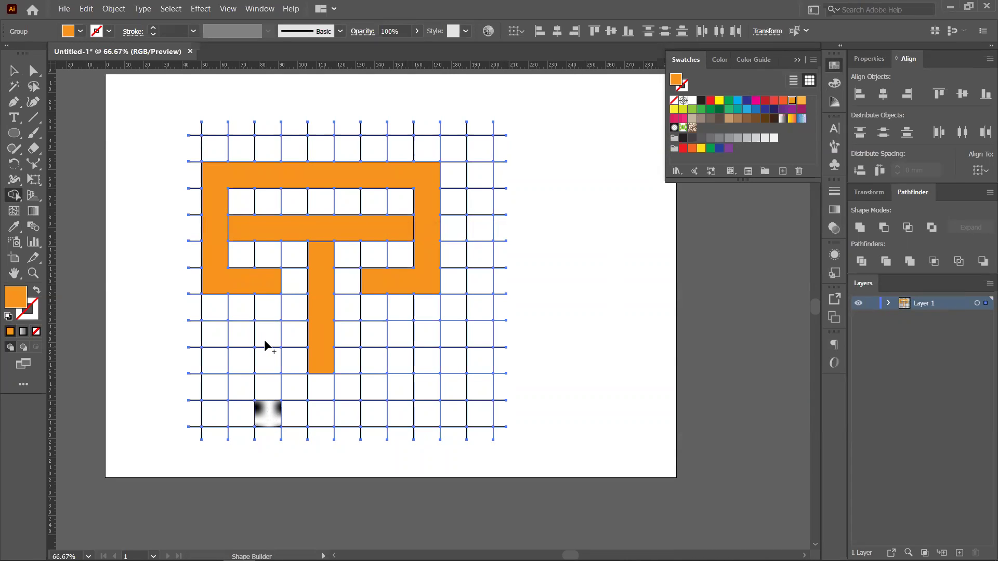
mouse_move(252, 312)
left_mouse_down()
mouse_move(248, 371)
mouse_move(398, 375)
mouse_move(407, 367)
mouse_move(401, 304)
left_mouse_up()
mouse_move(381, 388)
left_mouse_down()
mouse_move(408, 391)
mouse_move(446, 338)
left_mouse_up()
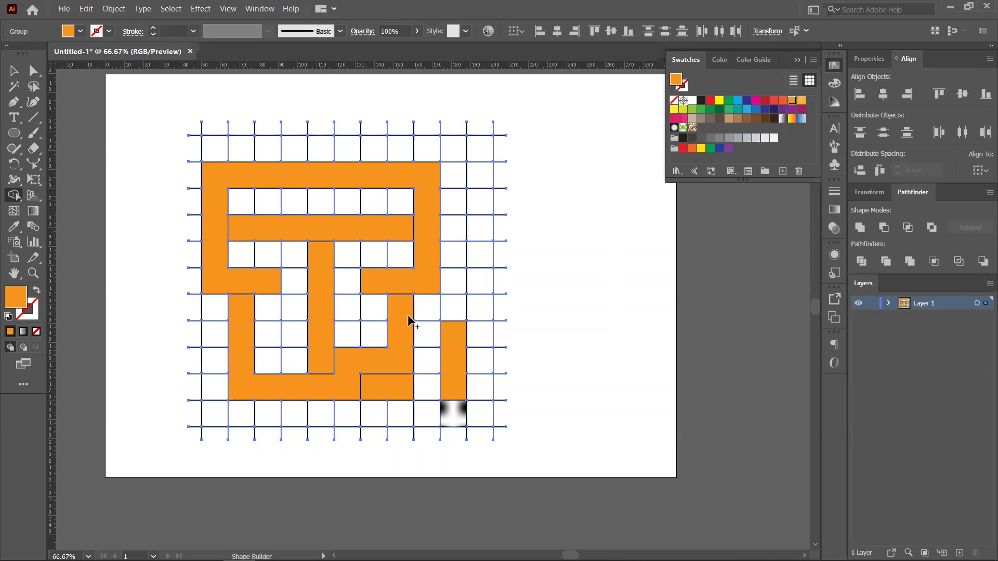
Move the whole grid artwork slightly up and to the right and ungroup it
left_click(14, 70)
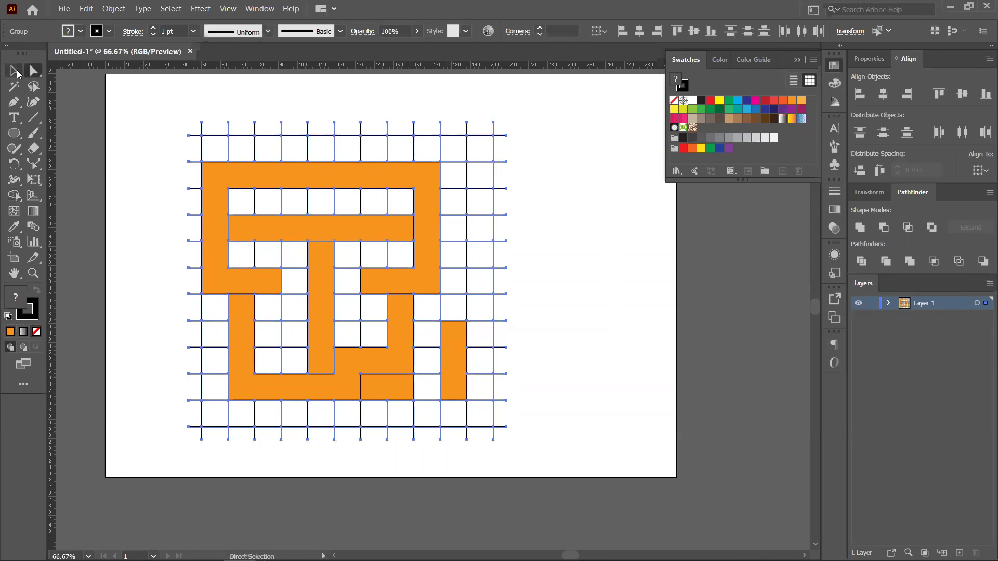
left_click_drag(225, 257, 577, 321)
right_click(242, 249)
left_click(283, 346)
Try moving the orange frame and the T's stem off the grid to the right, undoing the moves
left_click(213, 309)
left_click_drag(362, 350, 680, 407)
key("ctrl+z")
key("ctrl+z")
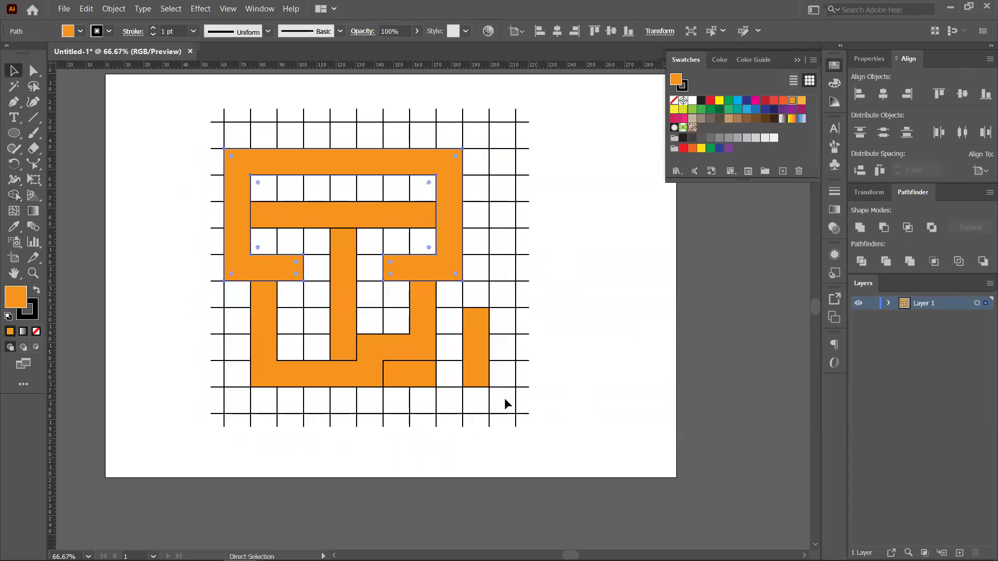
left_click(342, 316, "shift")
left_click(409, 367, "shift")
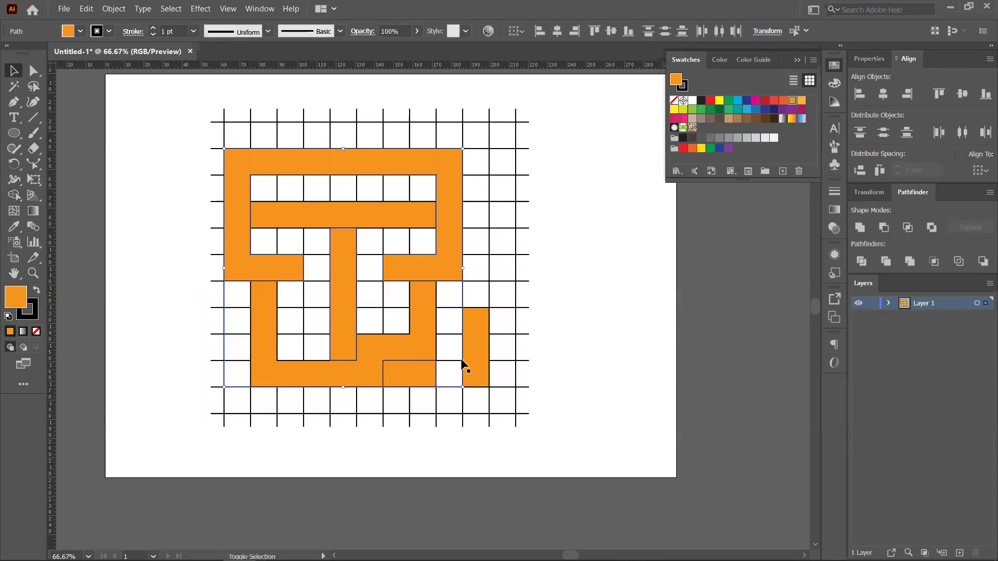
left_click_drag(345, 323, 630, 383)
key("ctrl+z")
left_click_drag(338, 232, 334, 228)
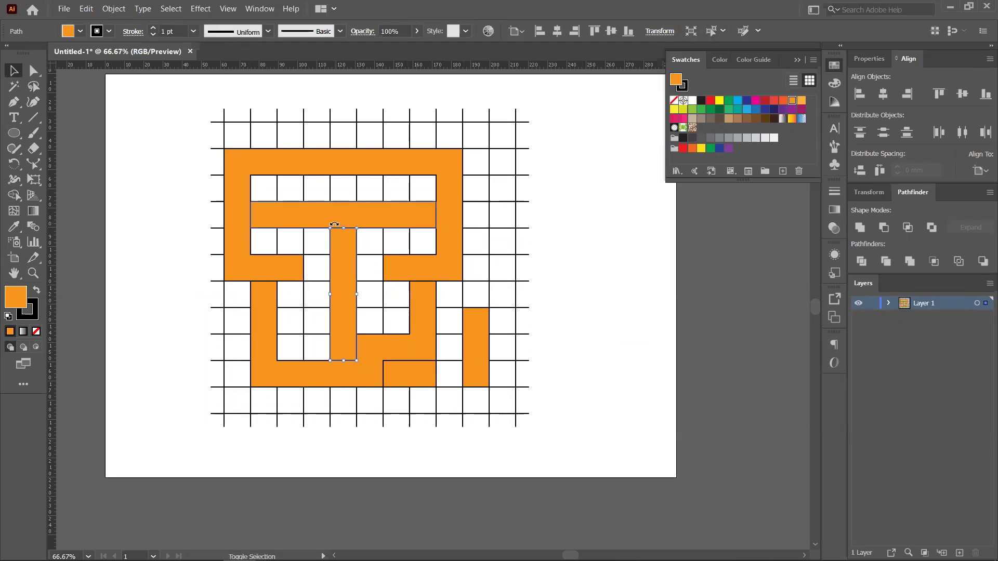
left_click(550, 260)
Undo the ungrouping and all the orange merges, going back to the plain line grid
key("ctrl+z")
key("ctrl+z")
key("ctrl+z")
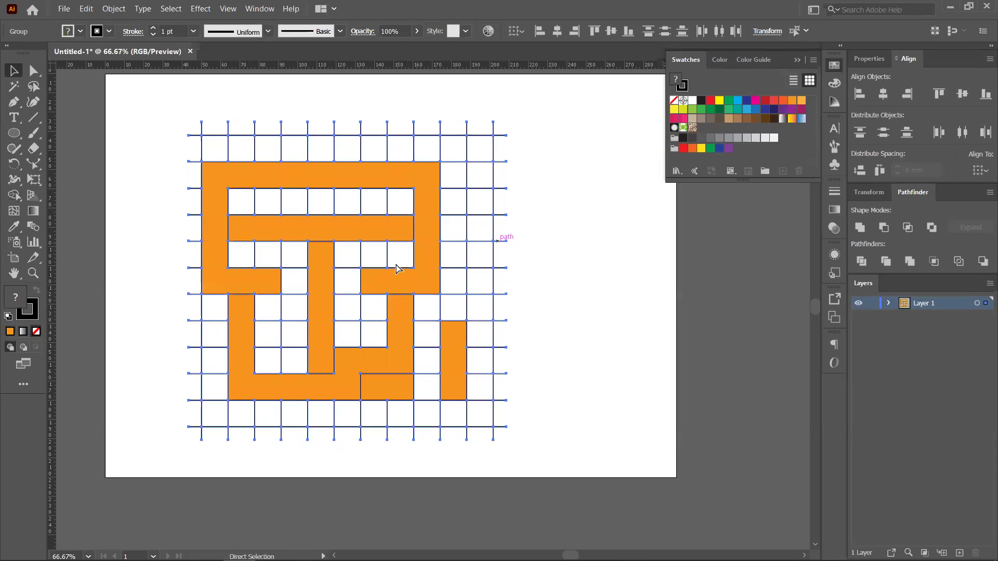
key("ctrl+z")
key("ctrl+z")
key("ctrl+z")
key("ctrl+z")
key("ctrl+z")
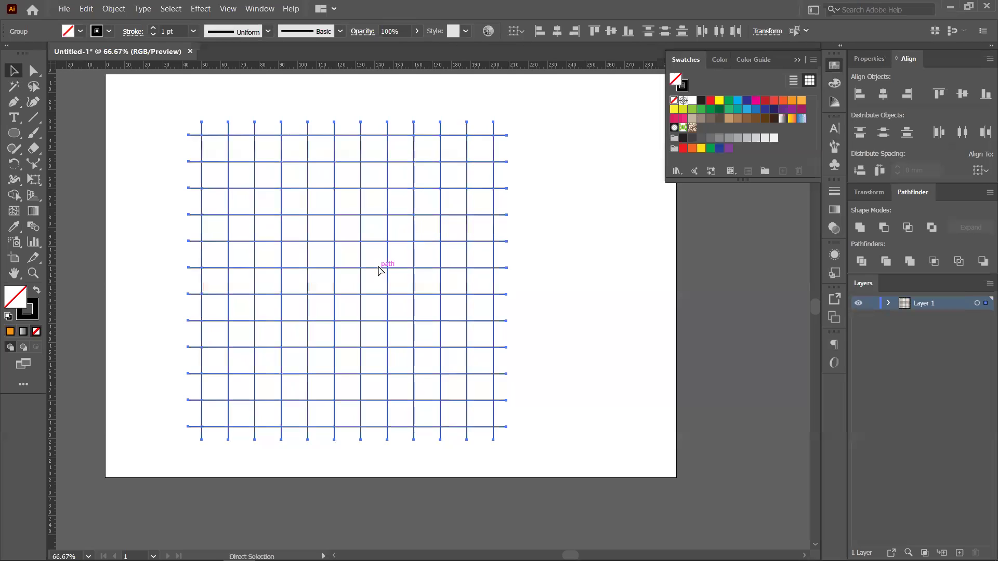
Merge grid cells along both diagonals with the Shape Builder tool to open an X-shaped gap in the grid
left_click(14, 195)
left_click_drag(245, 199, 383, 333)
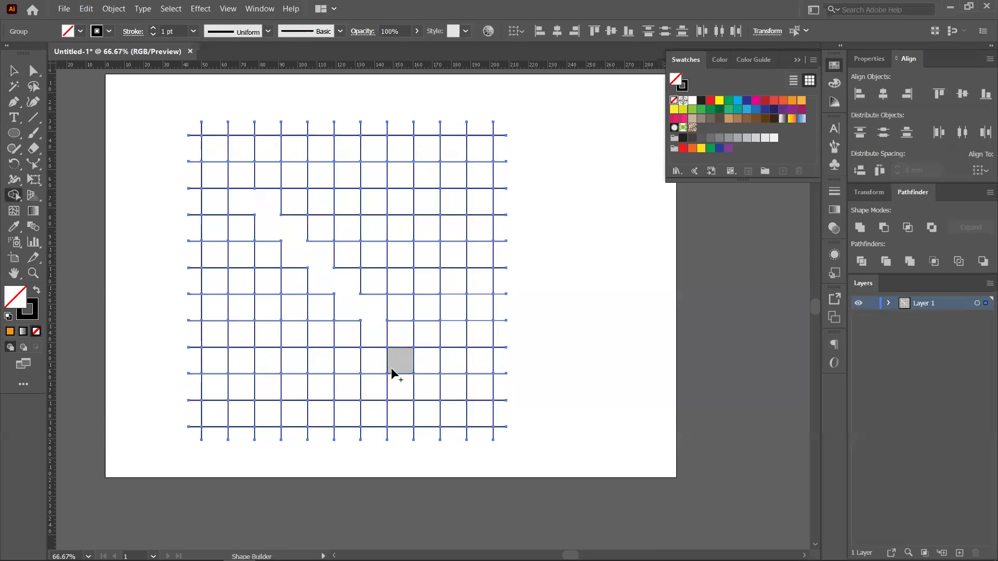
mouse_move(246, 203)
left_mouse_down()
mouse_move(381, 308)
mouse_move(395, 357)
left_mouse_up()
left_click_drag(235, 373, 469, 207)
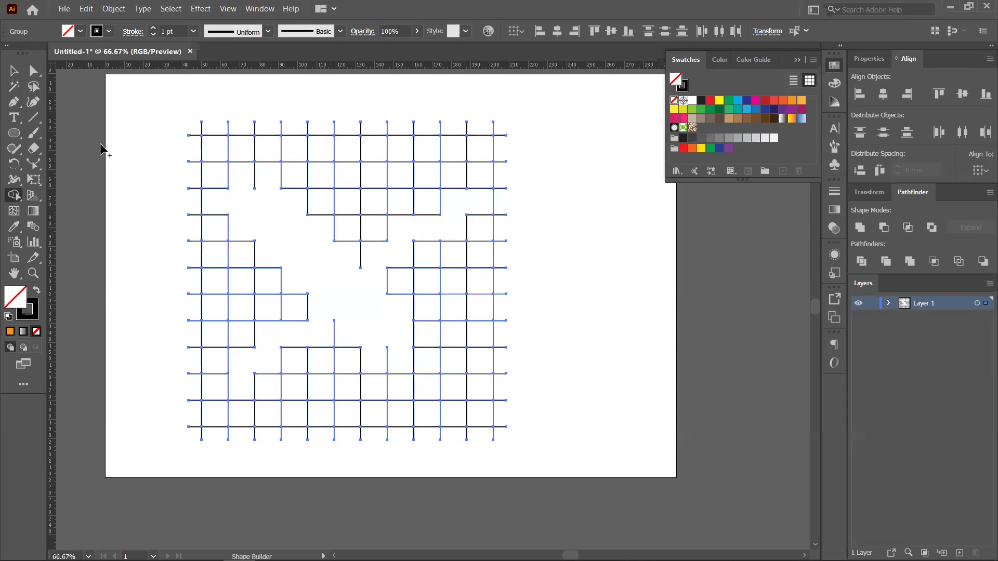
Undo the diagonal merges and the rotated copy, going back to the grouped vertical lines
left_click(12, 70)
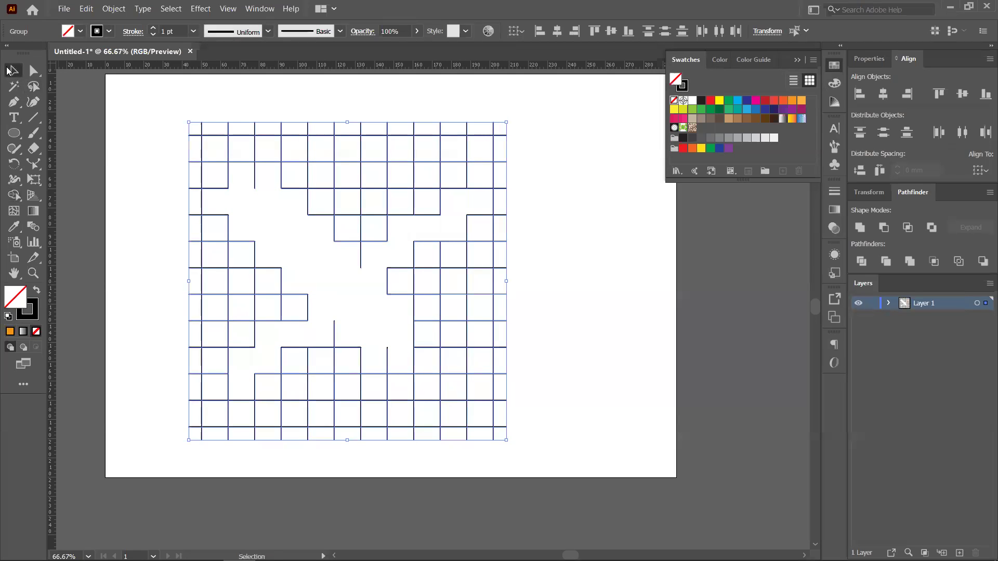
key("ctrl+z")
key("ctrl+z")
key("ctrl+z")
key("ctrl+z")
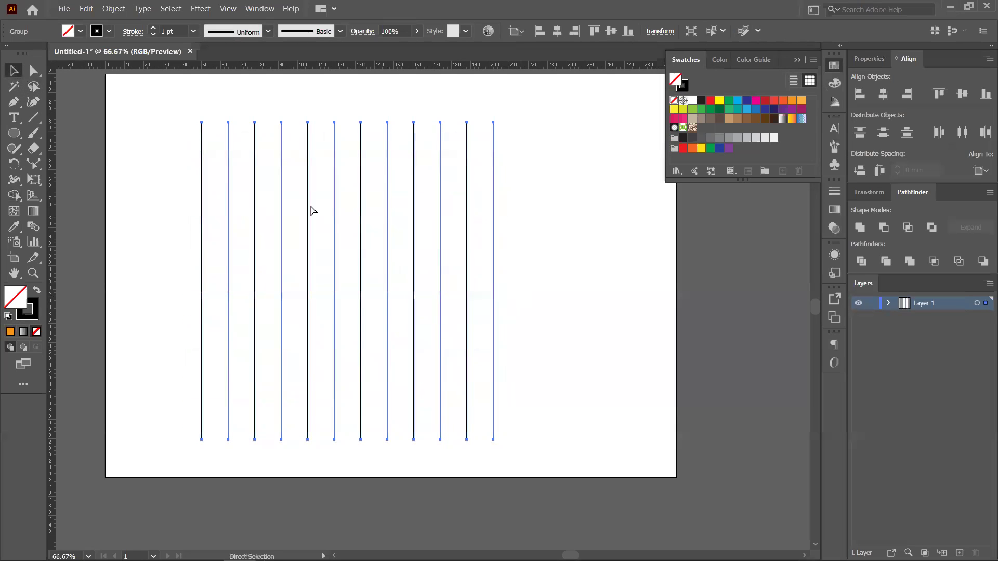
Undo the grouping and all the line copies, going back to the single vertical line
key("ctrl+z")
key("ctrl+z")
key("ctrl+z")
key("ctrl+z")
key("ctrl+z")
key("ctrl+z")
key("ctrl+z")
key("ctrl+z")
key("ctrl+z")
key("ctrl+z")
key("ctrl+z")
key("ctrl+z")
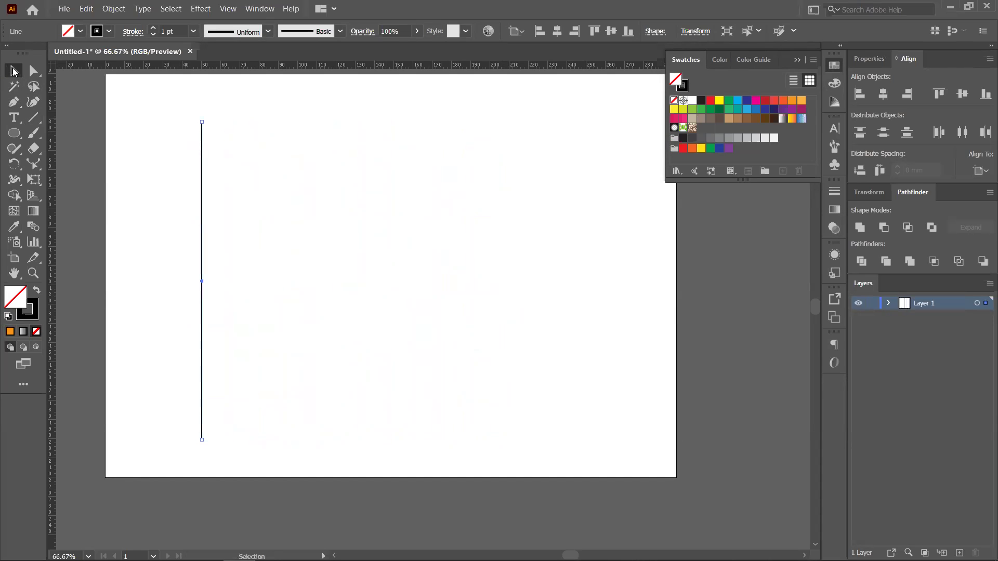
Slant the line by moving its upper end right, duplicate it about 14 mm to the right and repeat the copy eleven times
left_click_drag(203, 121, 314, 90)
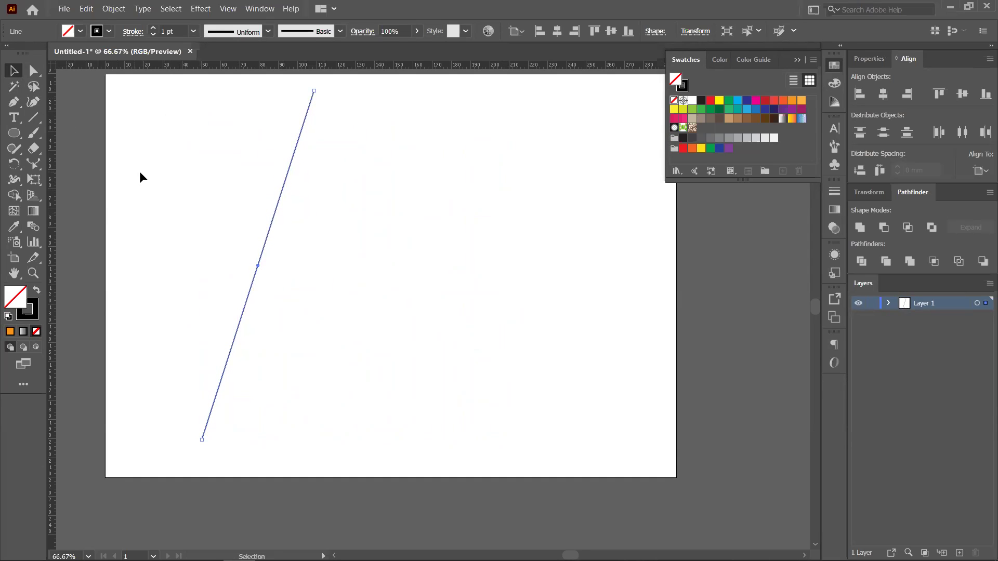
left_click_drag(257, 266, 285, 267, "alt")
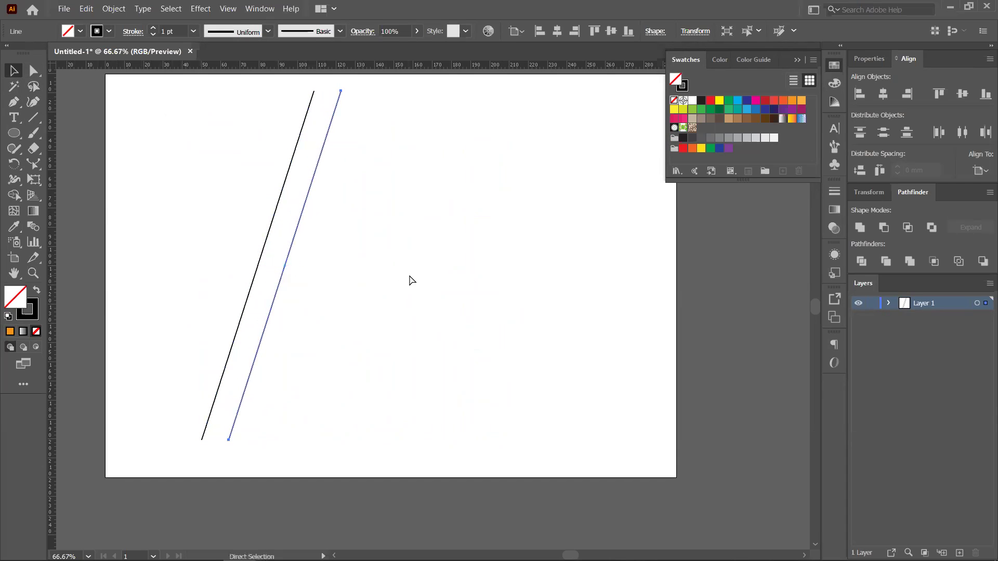
key("ctrl+d")
key("ctrl+d")
key("ctrl+d")
key("ctrl+d")
key("ctrl+d")
key("ctrl+d")
key("ctrl+d")
key("ctrl+d")
key("ctrl+d")
key("ctrl+d")
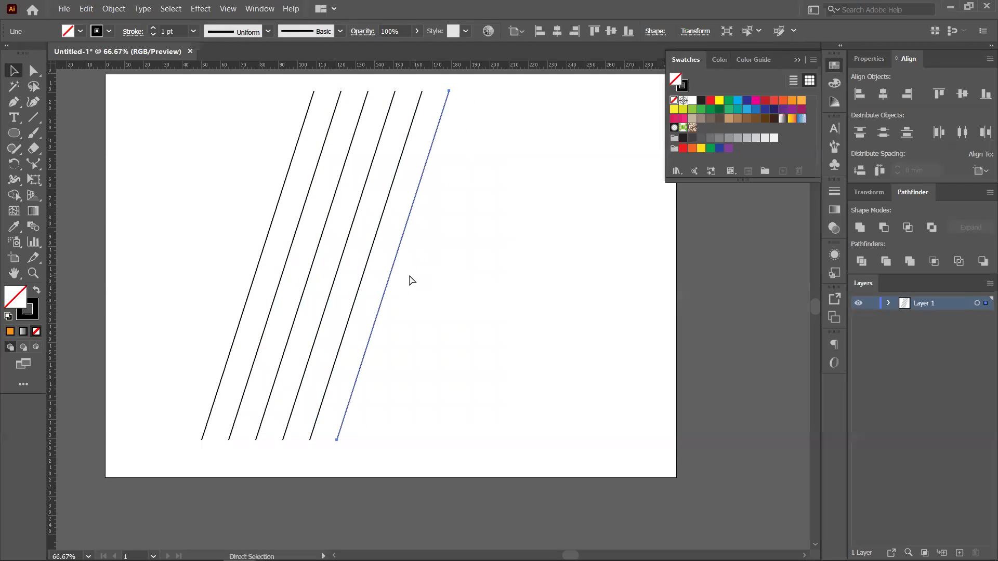
key("ctrl+d")
Group all the slanted lines and add a copy of the group rotated 90° across them to form a tilted grid
left_click_drag(274, 105, 633, 278)
key("a")
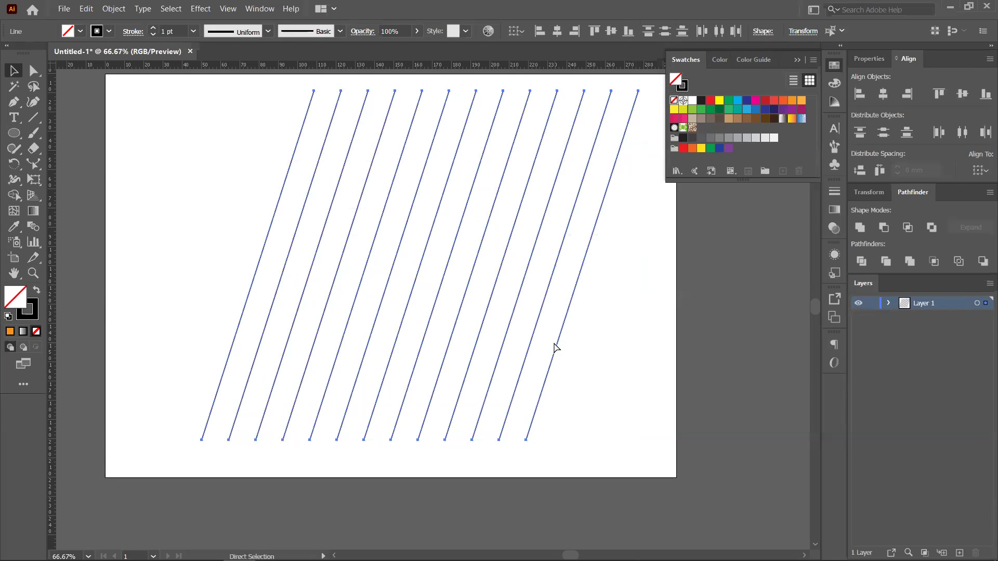
key("ctrl+g")
key("ctrl+minus")
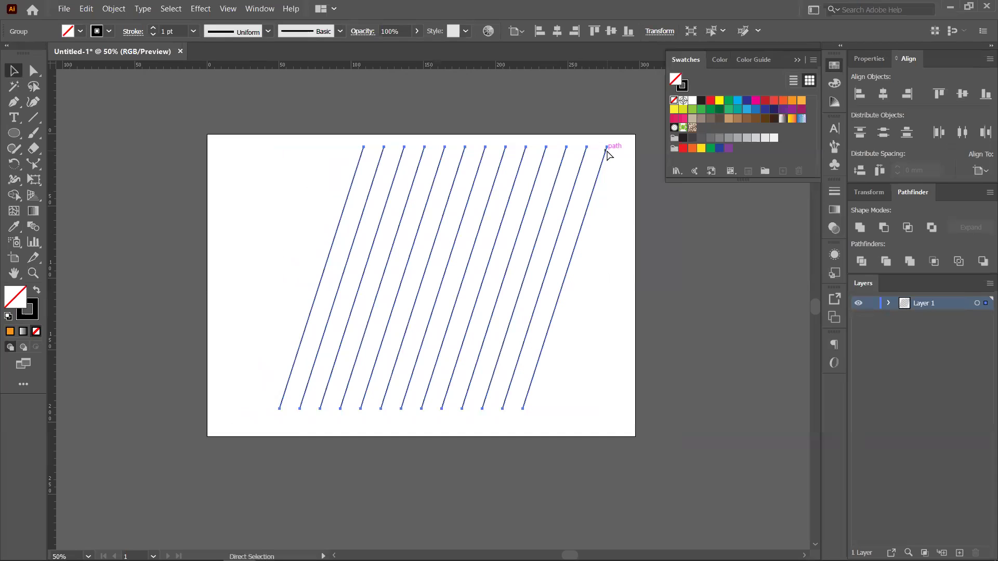
key("ctrl")
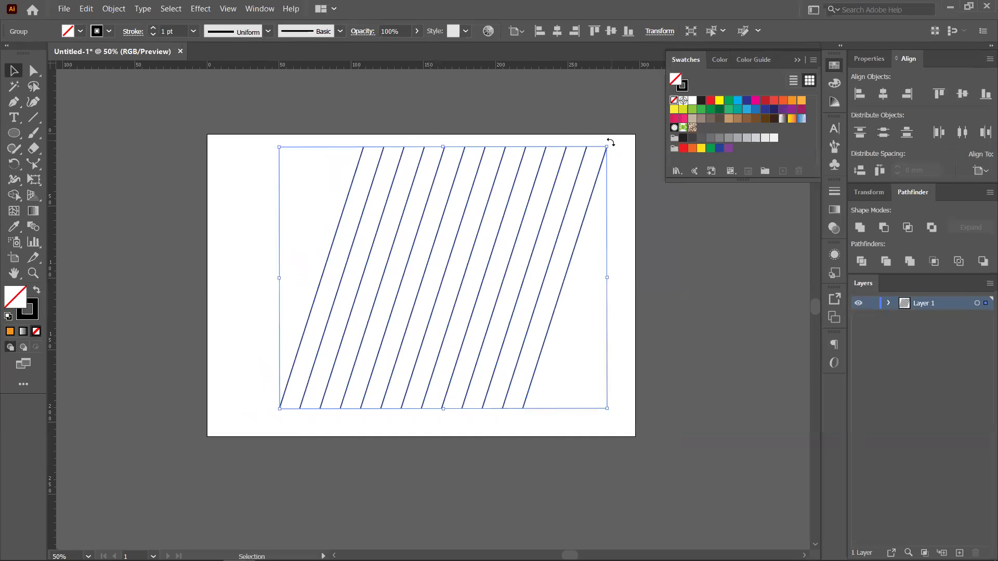
left_click_drag(611, 142, 541, 374)
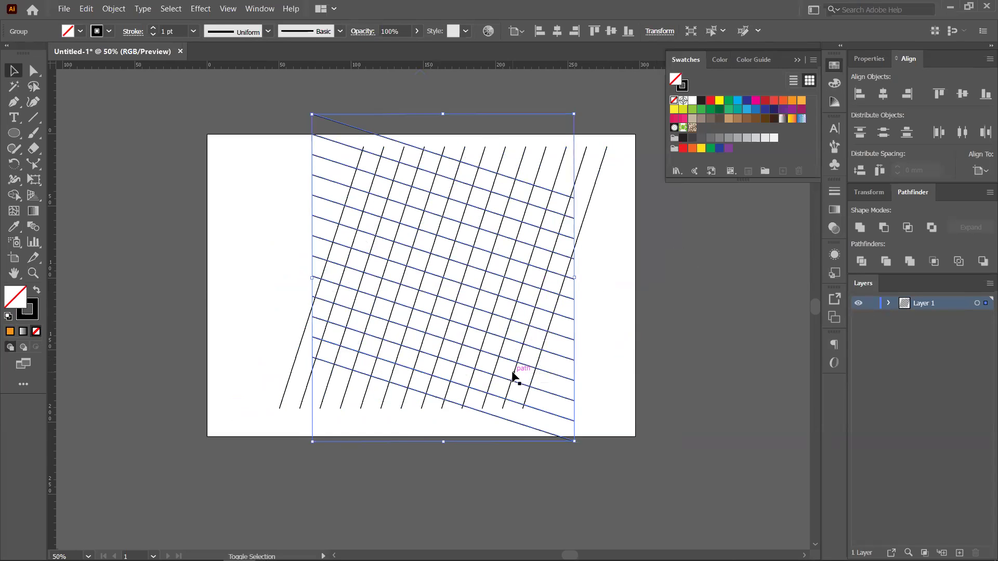
left_click(14, 195)
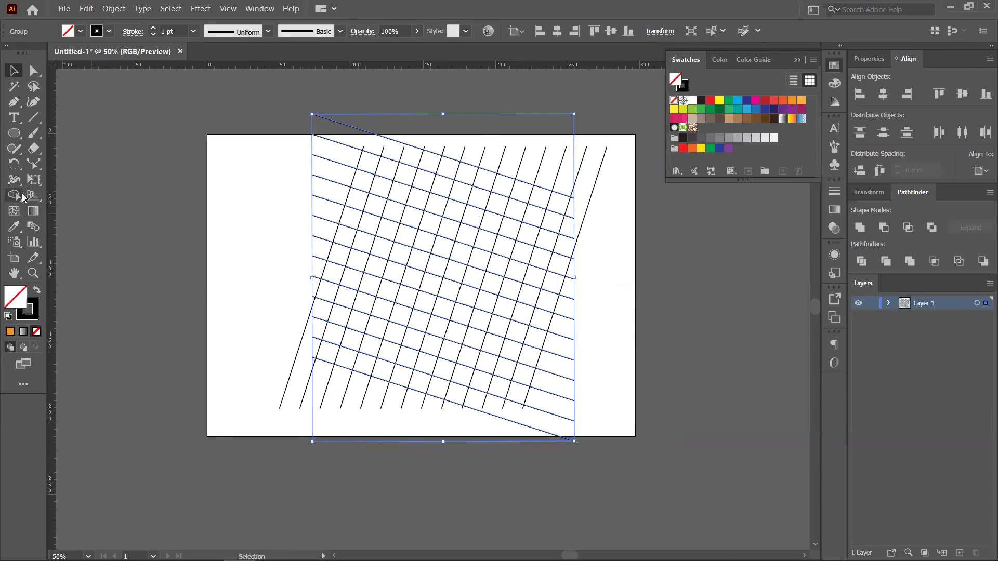
left_click(720, 100)
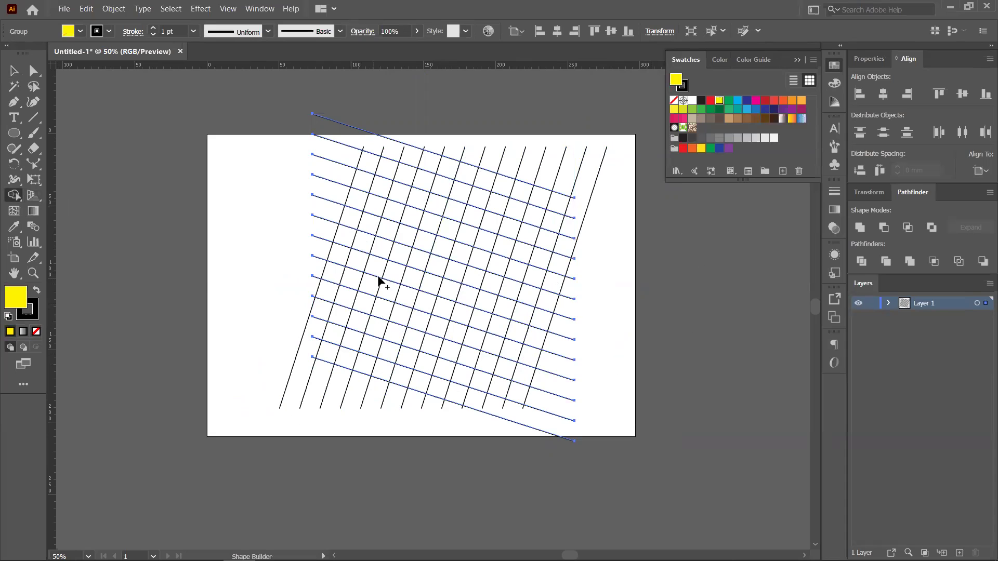
left_click(33, 318)
left_click(37, 334)
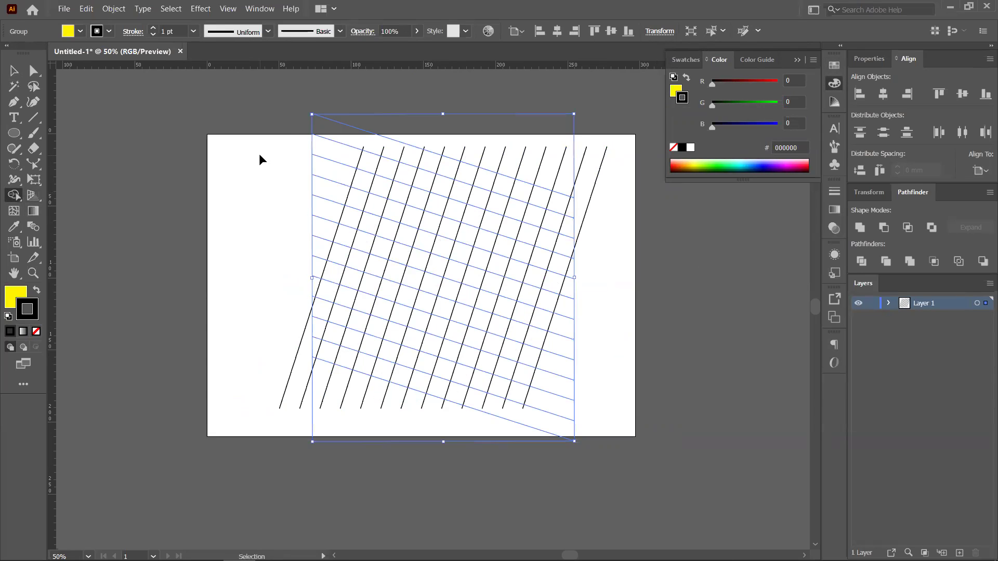
key("Delete")
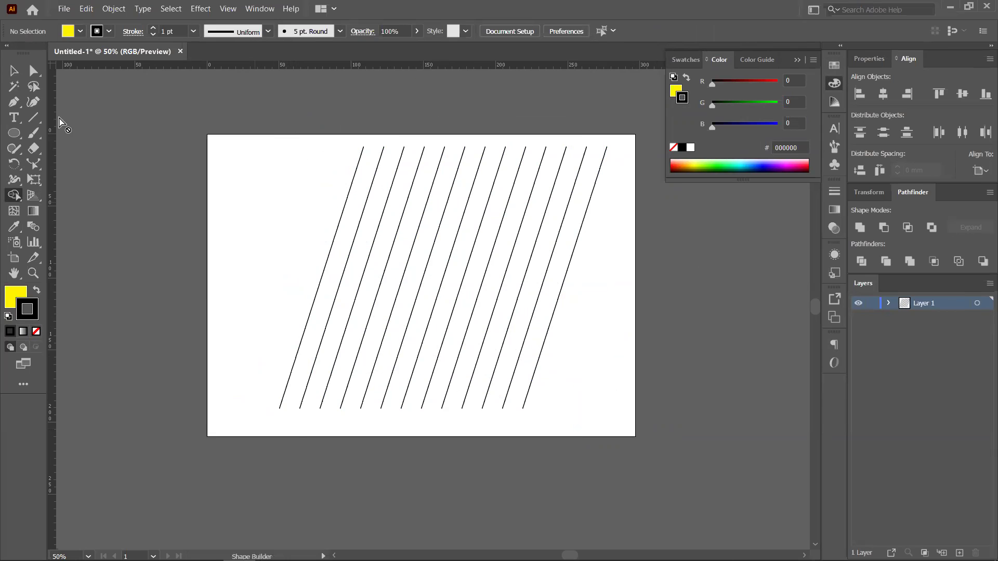
Select both crossing line groups, set a black fill with no stroke, and merge a stair-step diagonal of cells with Shape Builder
left_click(14, 71)
left_click_drag(293, 135, 585, 406)
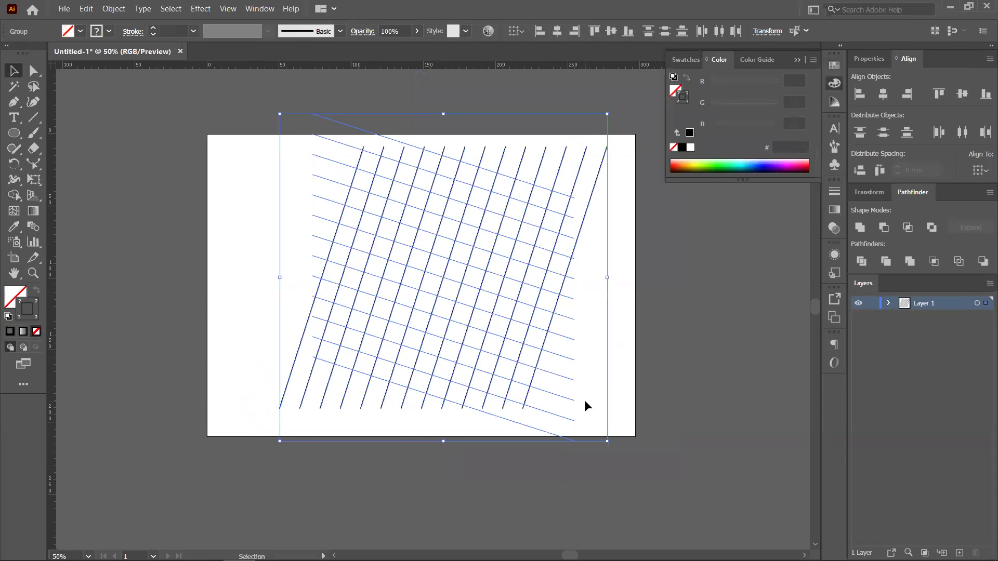
left_click(20, 198)
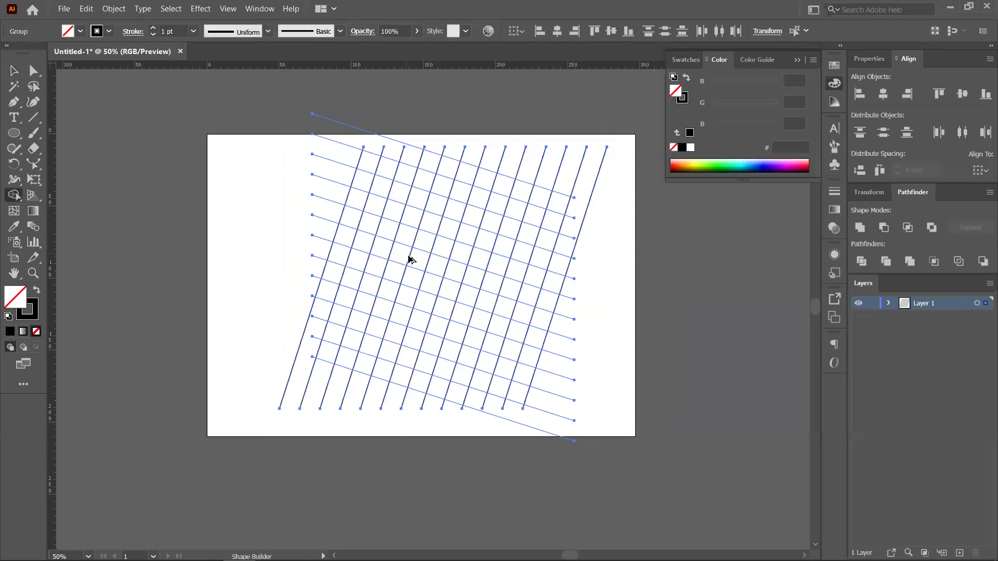
scroll(408, 261, "up", 1)
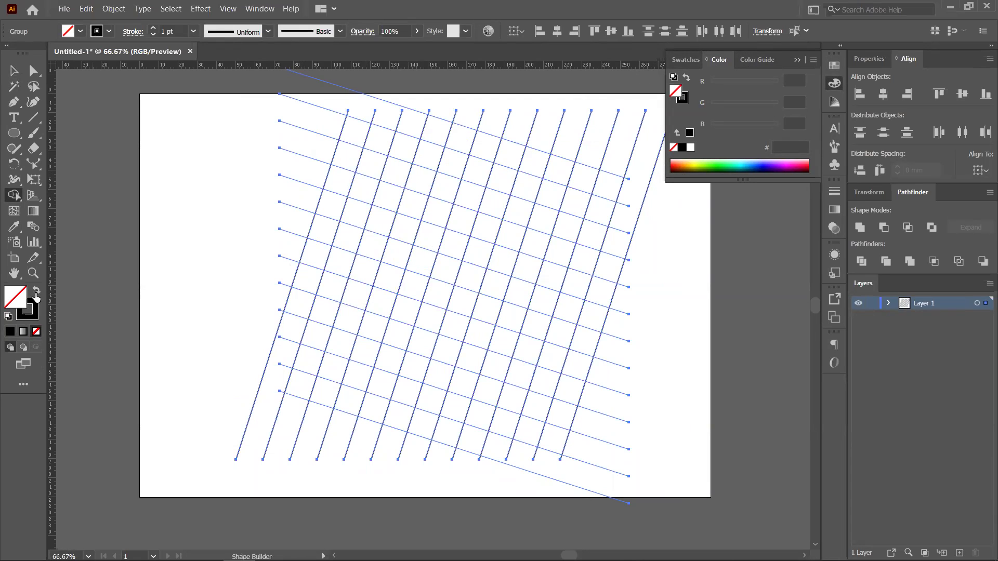
left_click(36, 289)
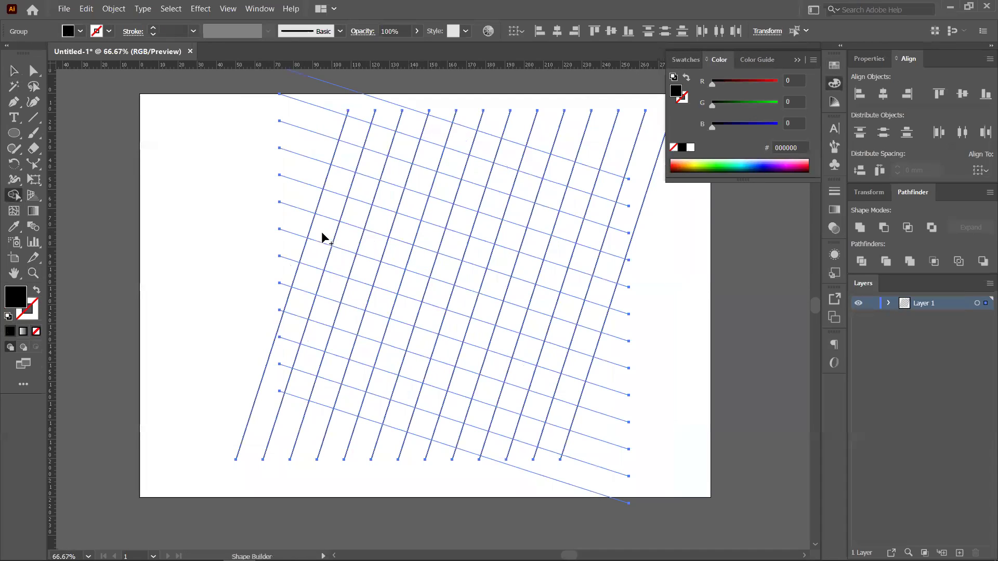
mouse_move(322, 230)
left_mouse_down()
mouse_move(479, 188)
mouse_move(479, 169)
left_mouse_up()
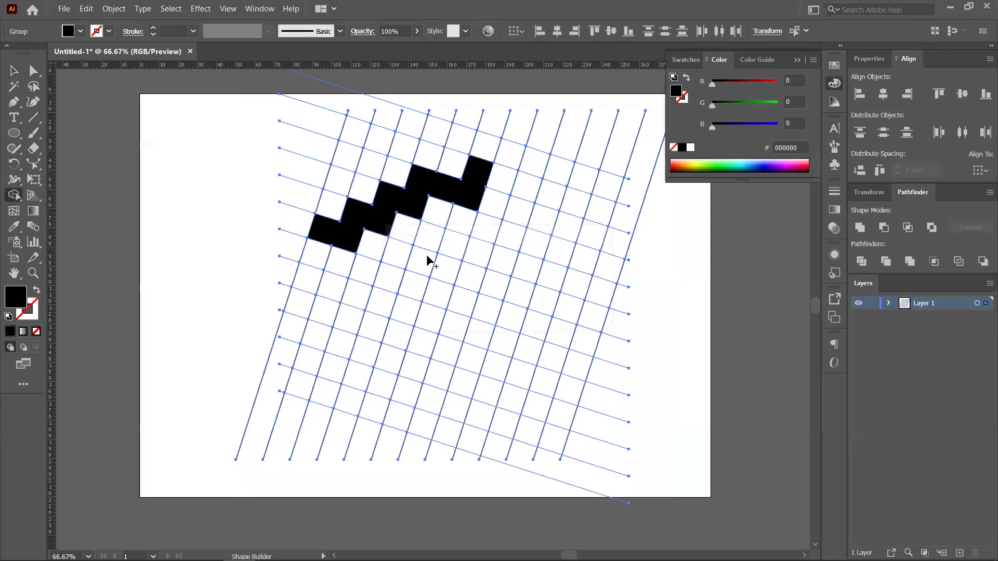
key("ctrl+z")
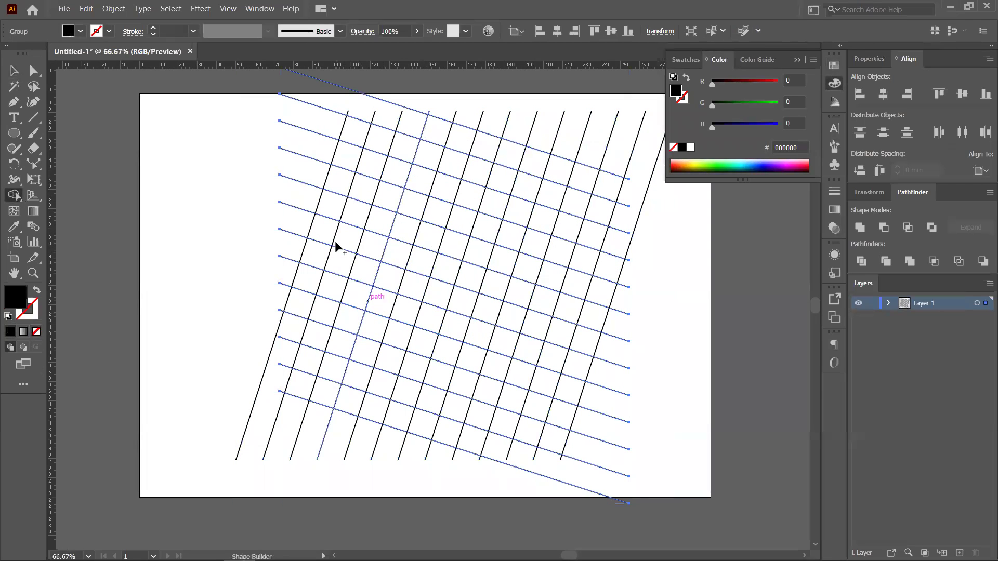
left_click_drag(364, 295, 375, 323)
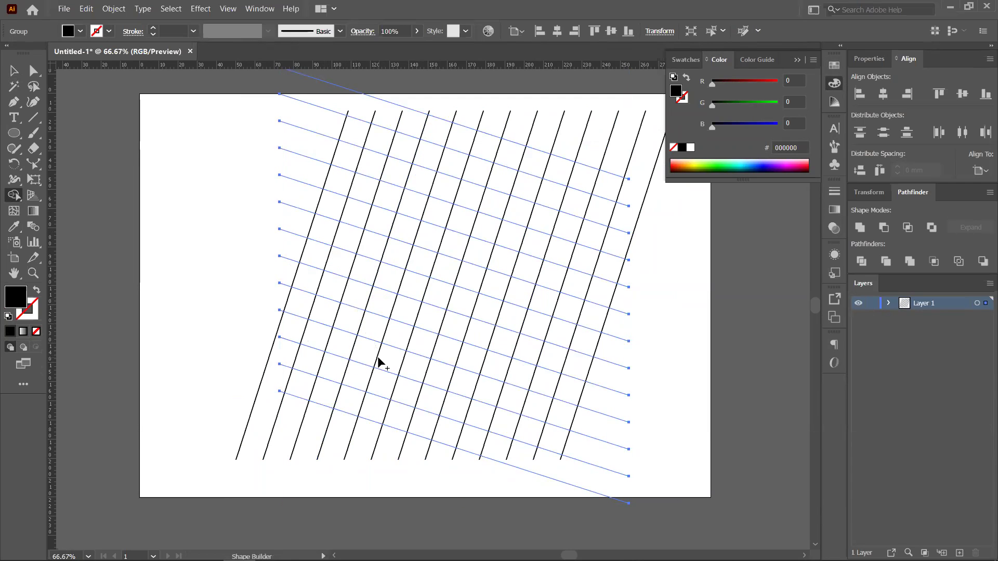
key("ctrl+shift+z")
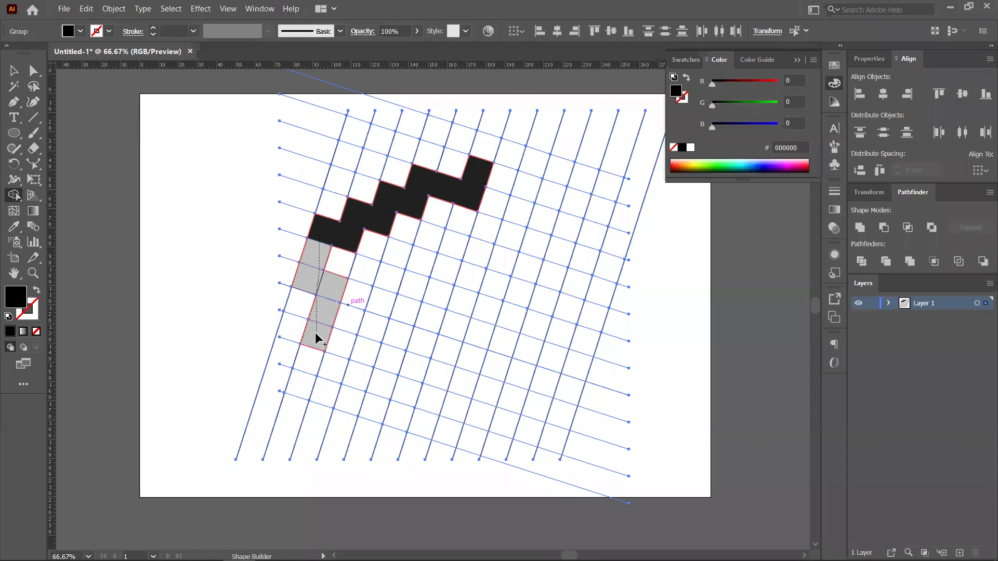
Merge further zigzag and straight runs of cells across the tilted grid into black shapes with Shape Builder
left_click_drag(318, 339, 318, 339)
left_click_drag(486, 196, 543, 384)
left_click_drag(396, 250, 403, 395)
mouse_move(432, 276)
left_mouse_down()
mouse_move(483, 403)
mouse_move(445, 438)
left_mouse_up()
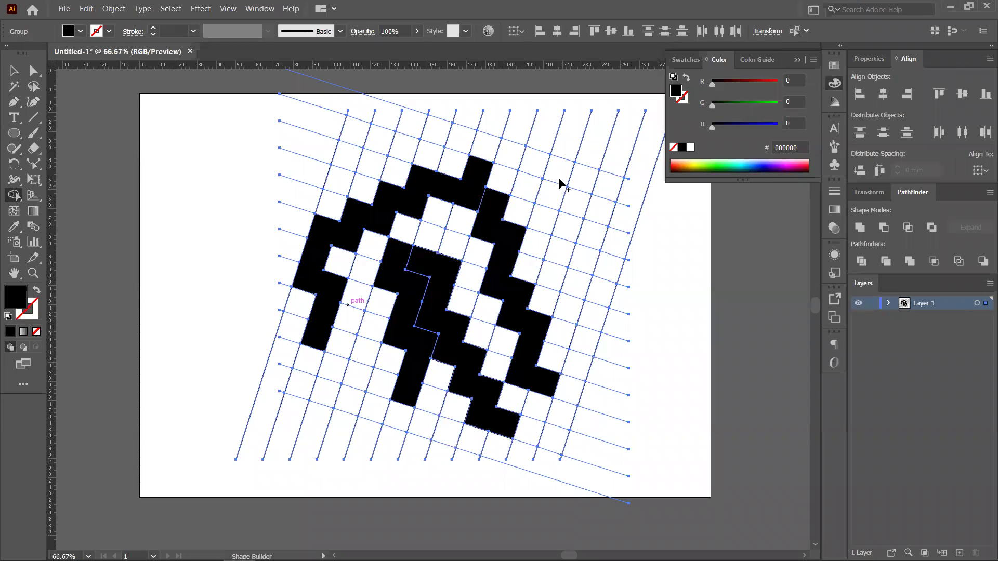
left_click_drag(559, 180, 608, 264)
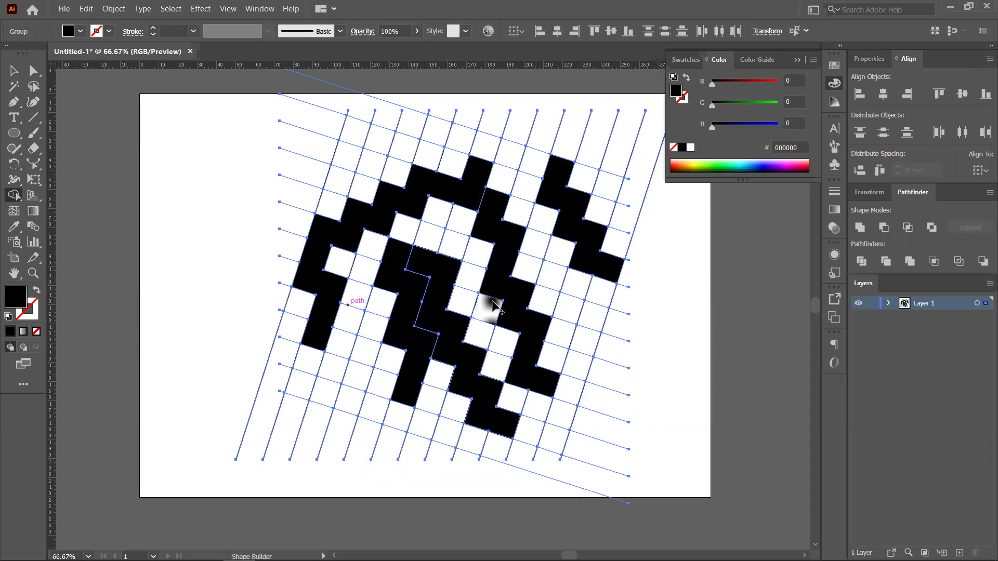
mouse_move(357, 167)
left_mouse_down()
mouse_move(404, 144)
mouse_move(404, 171)
left_mouse_up()
left_click_drag(334, 392, 401, 413)
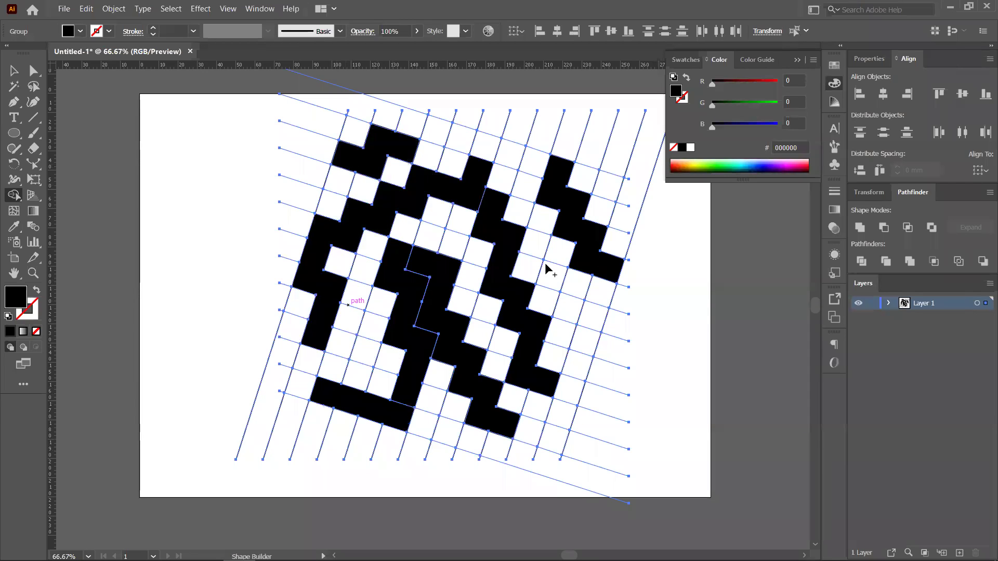
Delete the tilted grid together with its merged black shapes to clear the artboard
key("v")
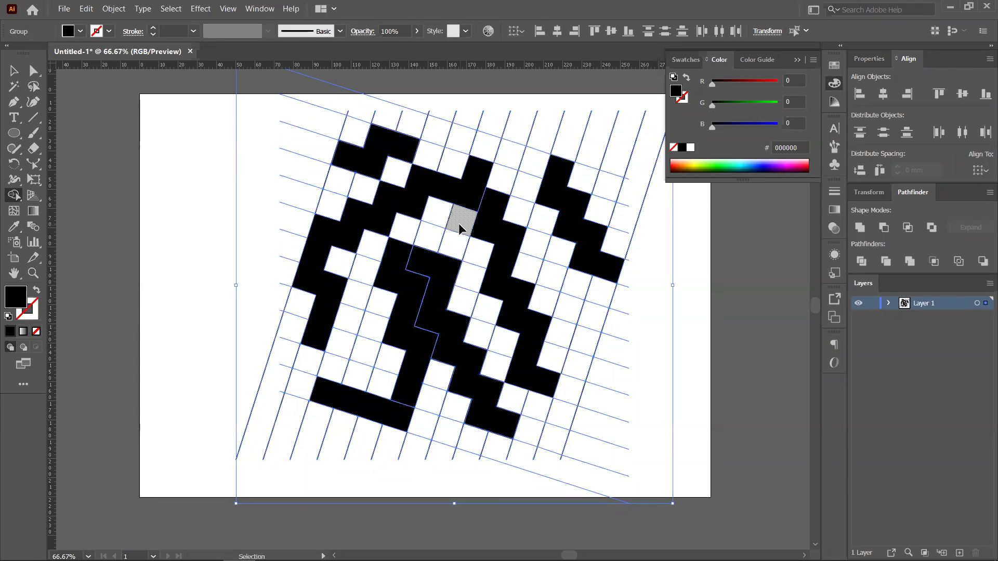
key("Delete")
key("shift+m")
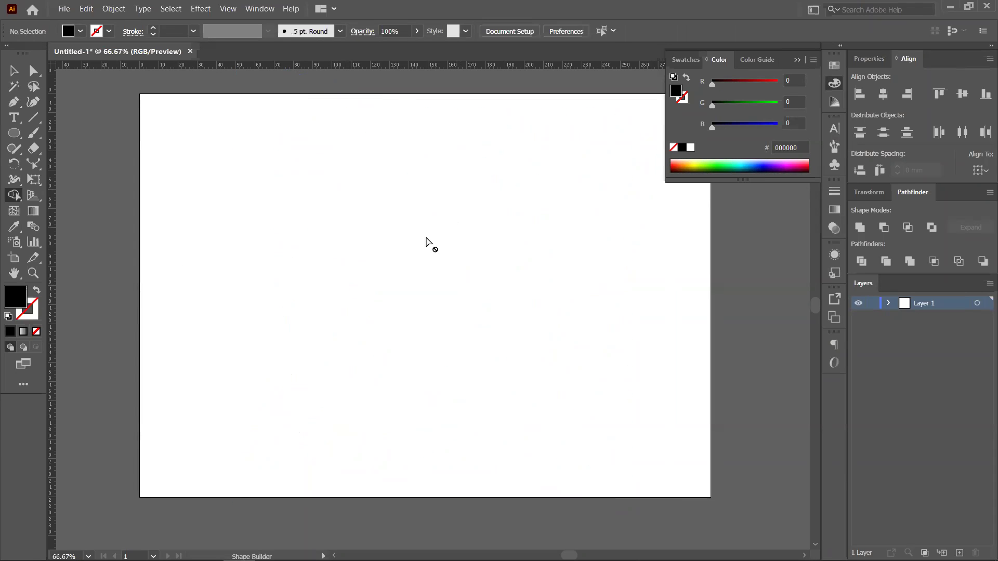
left_click(13, 72)
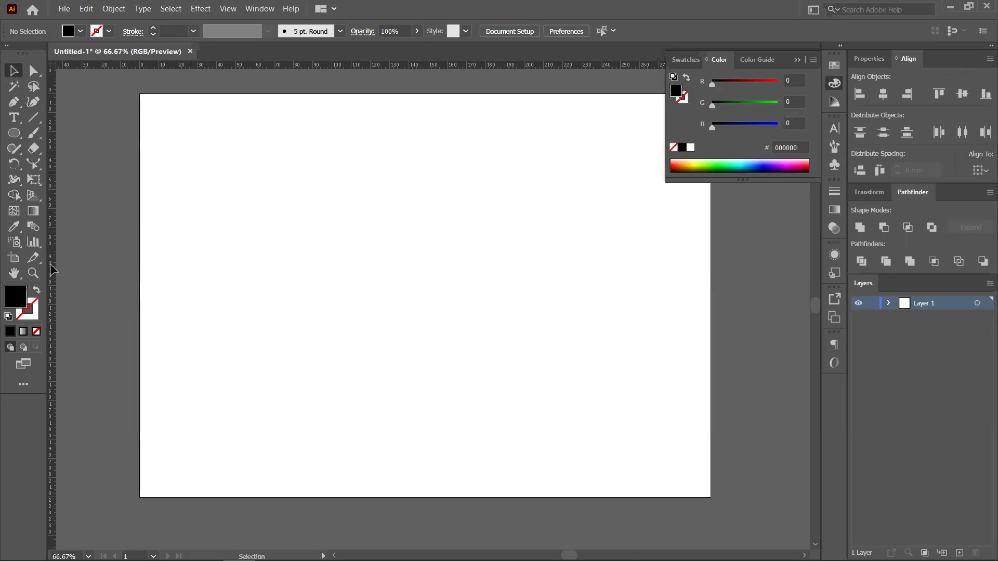
Add a "Lorem ipsum" point text on the artboard and scale it up to about 159 pt
scroll(334, 358, "down", 1)
left_click_drag(518, 337, 472, 297)
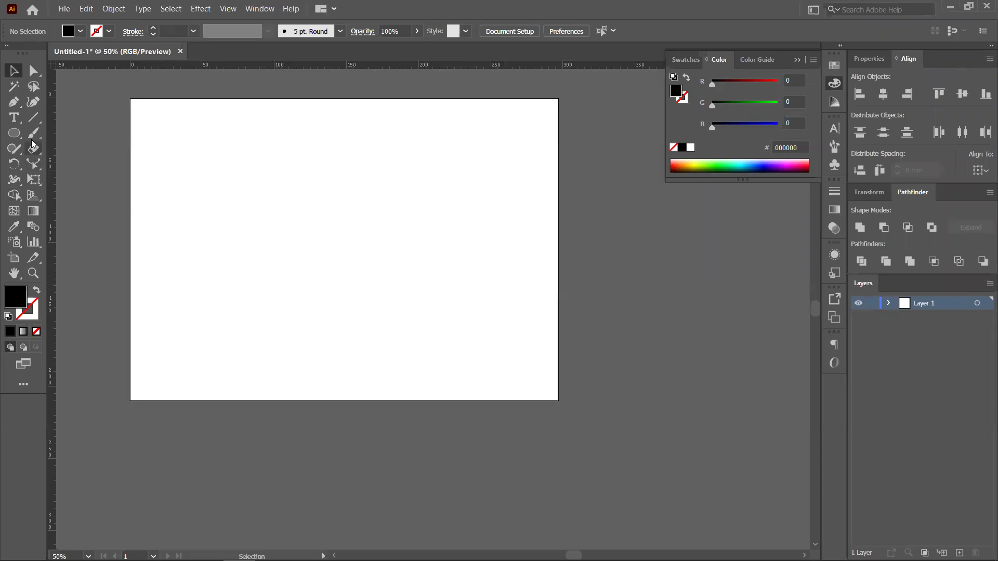
left_click(14, 117)
left_click(190, 191)
key("Escape")
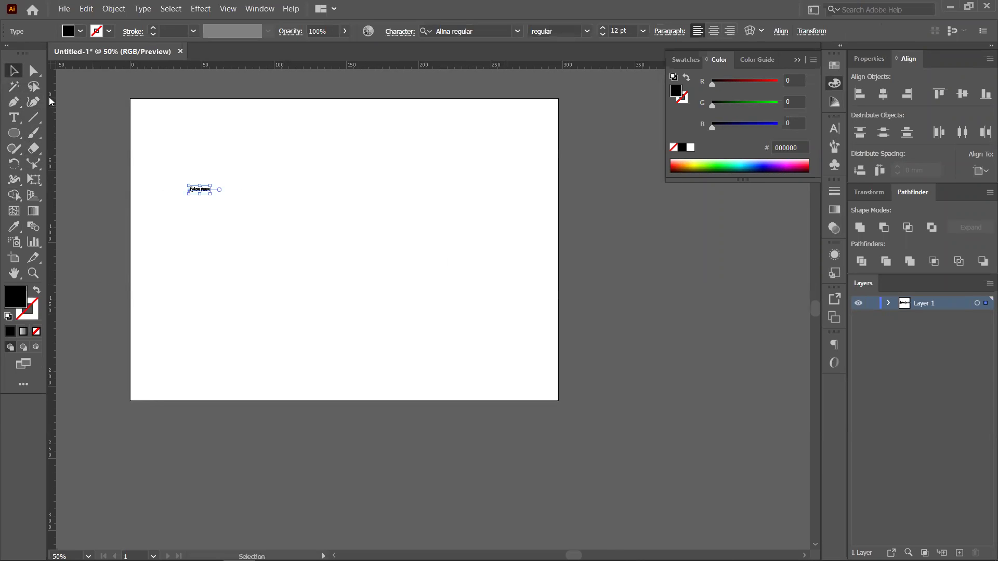
left_click_drag(227, 199, 350, 249)
left_click_drag(275, 199, 409, 271)
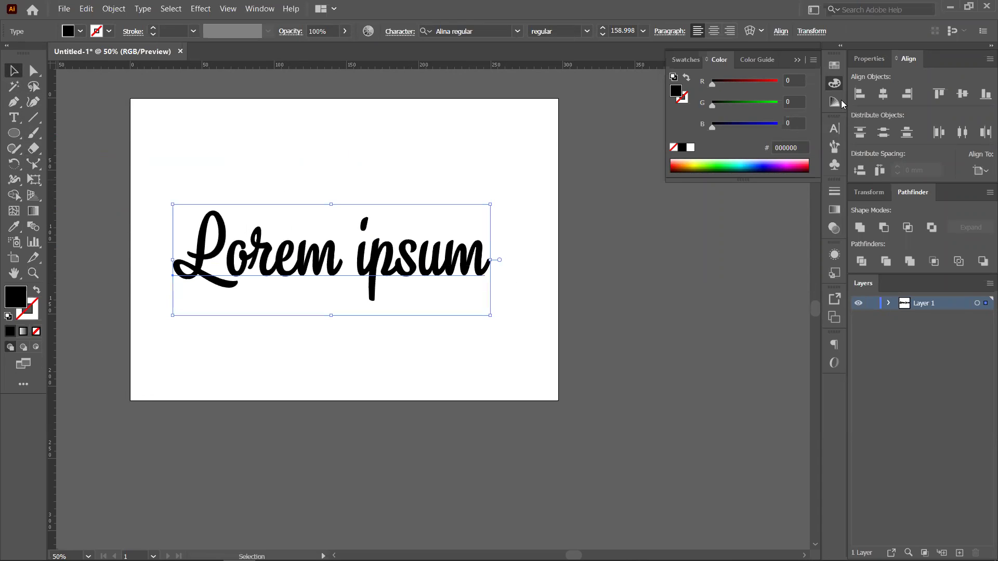
Change the text's font to Bahnschrift and convert the text to outlines
left_click(517, 32)
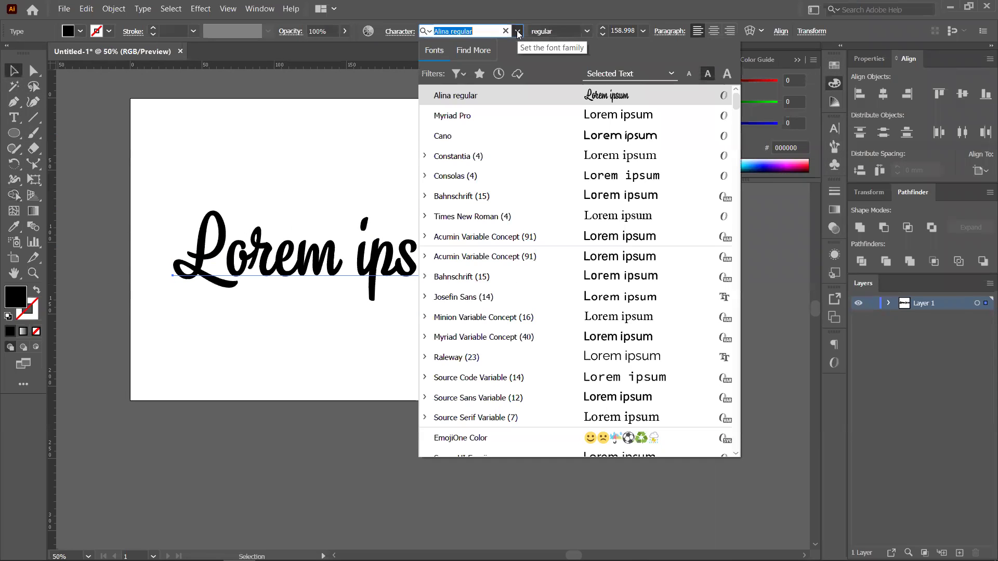
left_click(614, 197)
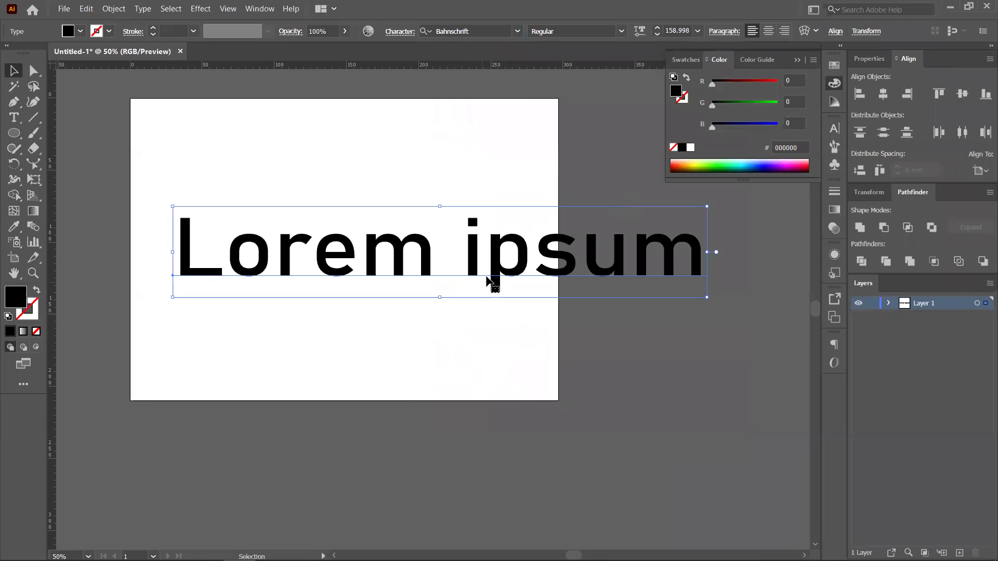
right_click(428, 257)
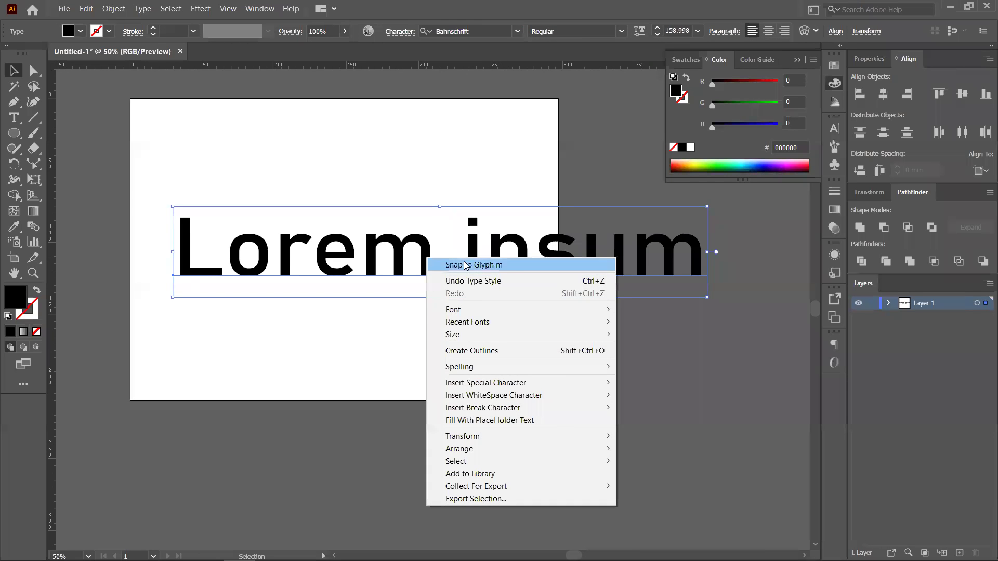
left_click(474, 350)
left_click(231, 302)
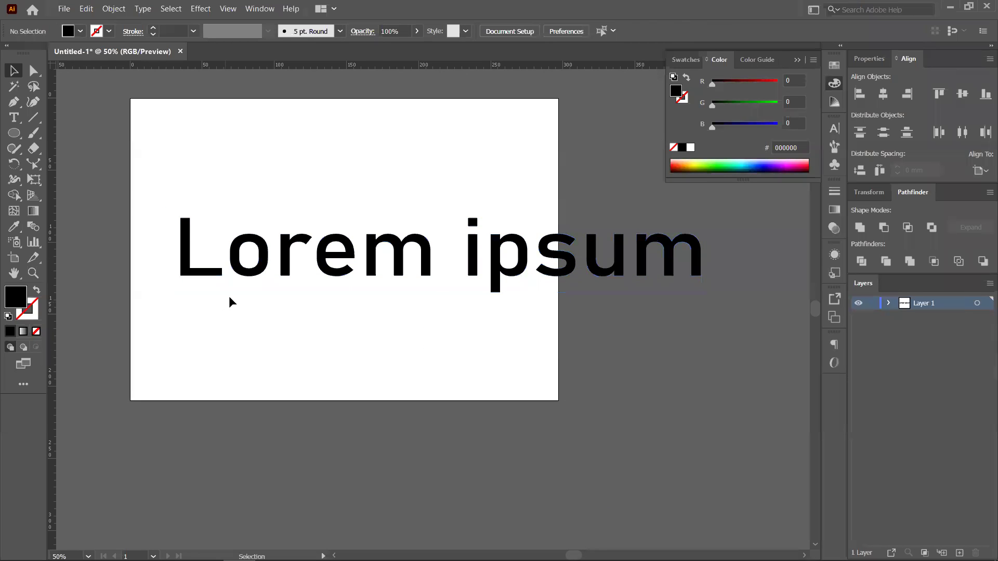
Ungroup the outlined text into separate letters
left_click_drag(174, 202, 727, 316)
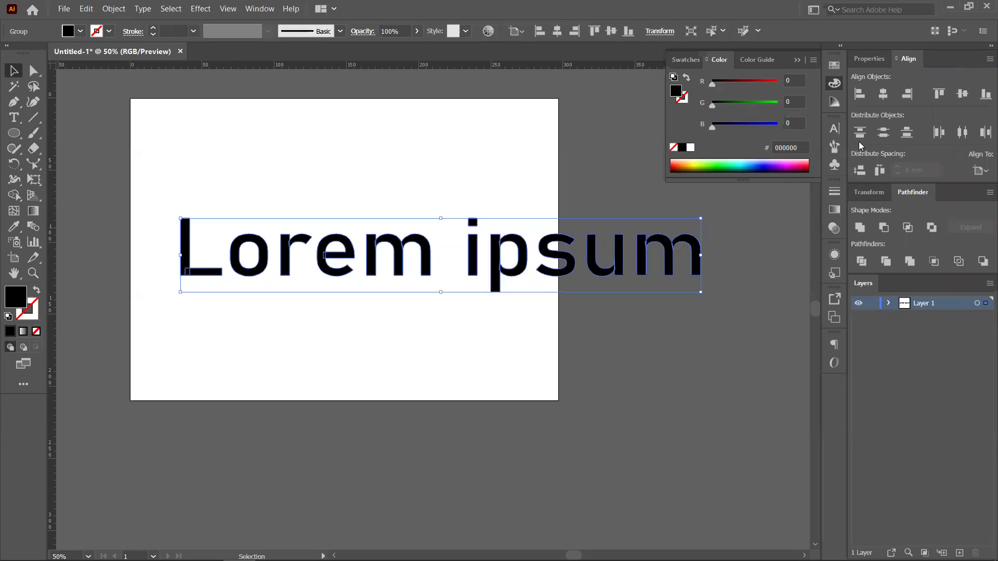
left_click(338, 307)
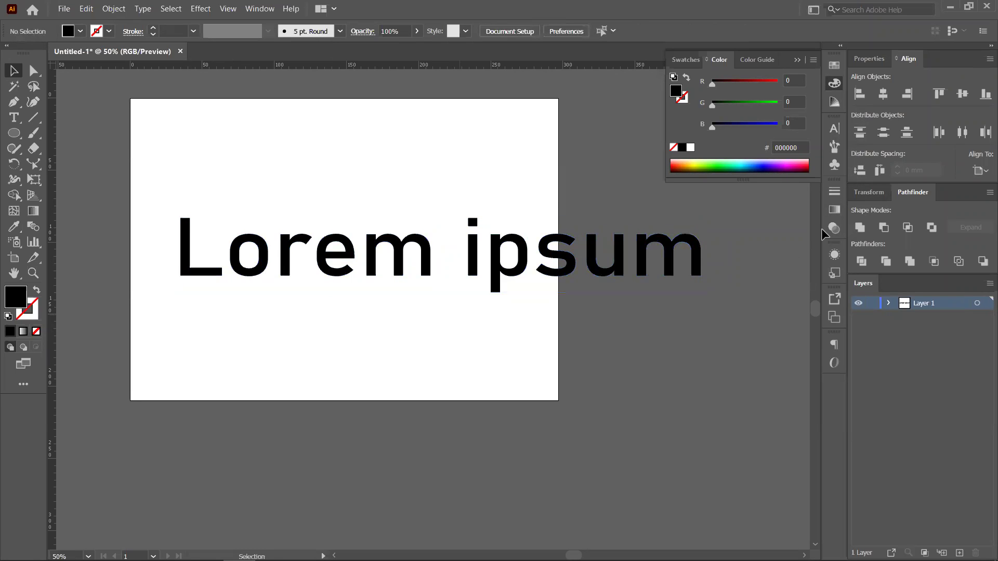
left_click_drag(251, 323, 297, 337)
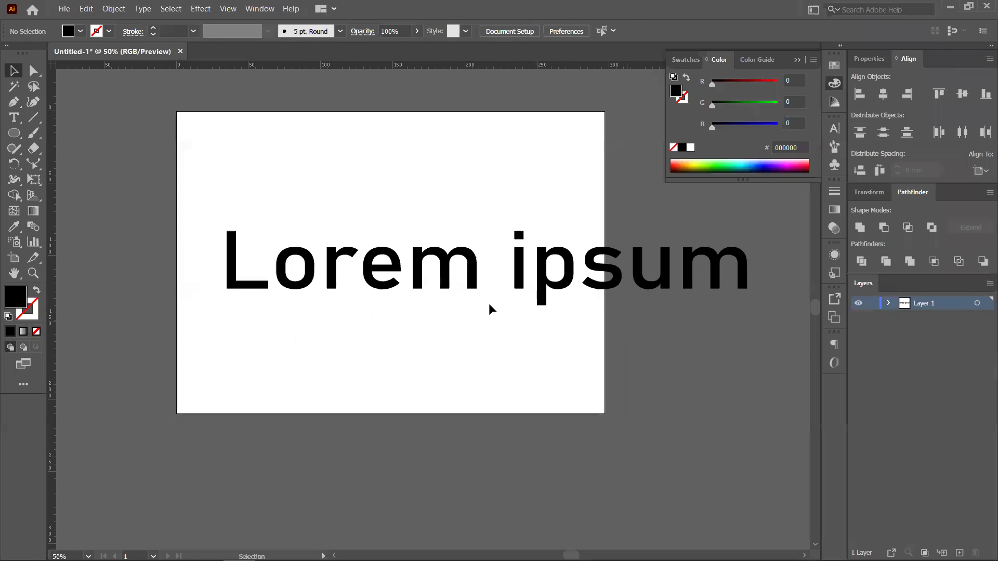
right_click(309, 269)
left_click(344, 362)
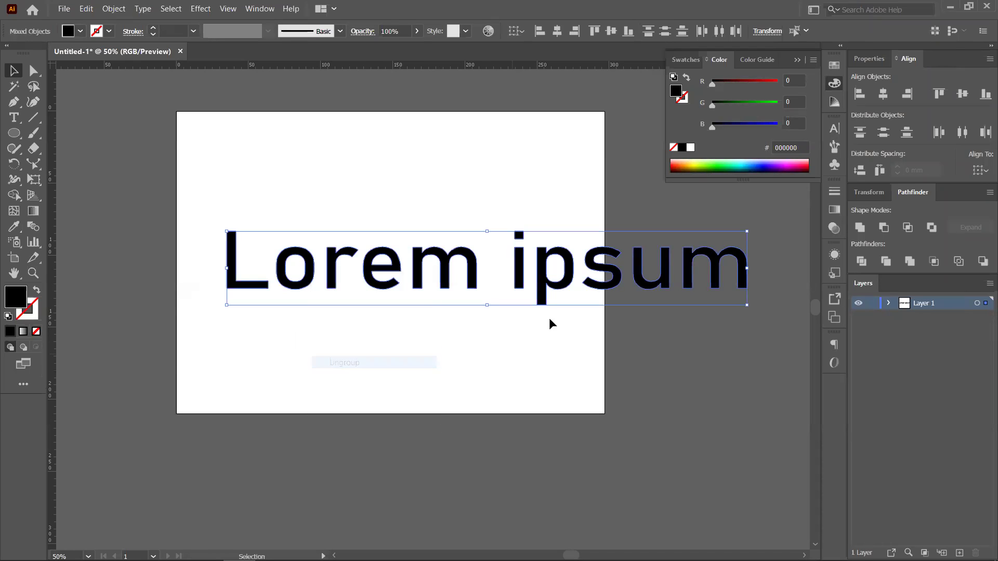
left_click(374, 312)
Move the letters o, r, e and m of "Lorem" leftward so that each overlaps the letter before it
mouse_move(300, 289)
left_mouse_down()
mouse_move(329, 314)
mouse_move(299, 279)
left_mouse_up()
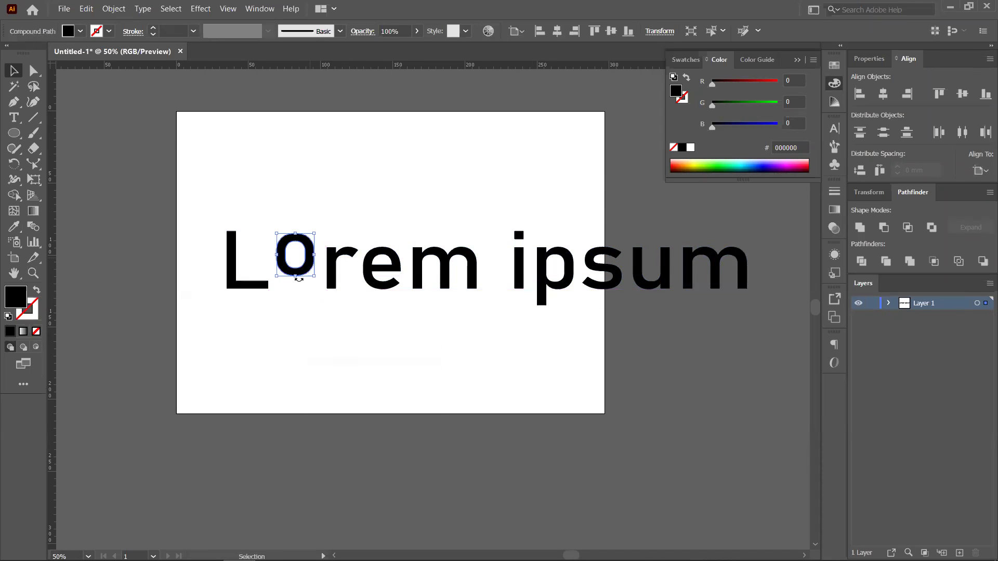
scroll(294, 287, "up", 3)
left_click_drag(310, 246, 179, 271)
left_click_drag(408, 243, 230, 243)
left_click_drag(508, 265, 287, 263)
left_click_drag(657, 262, 396, 259)
left_click(354, 355)
left_click_drag(354, 355, 368, 372)
key("ctrl+minus")
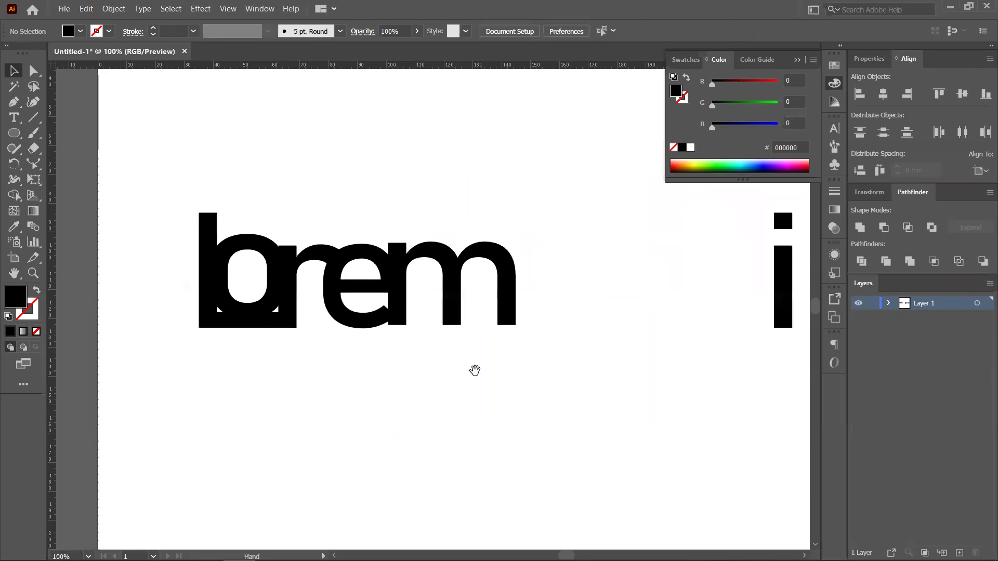
left_click_drag(152, 200, 526, 406)
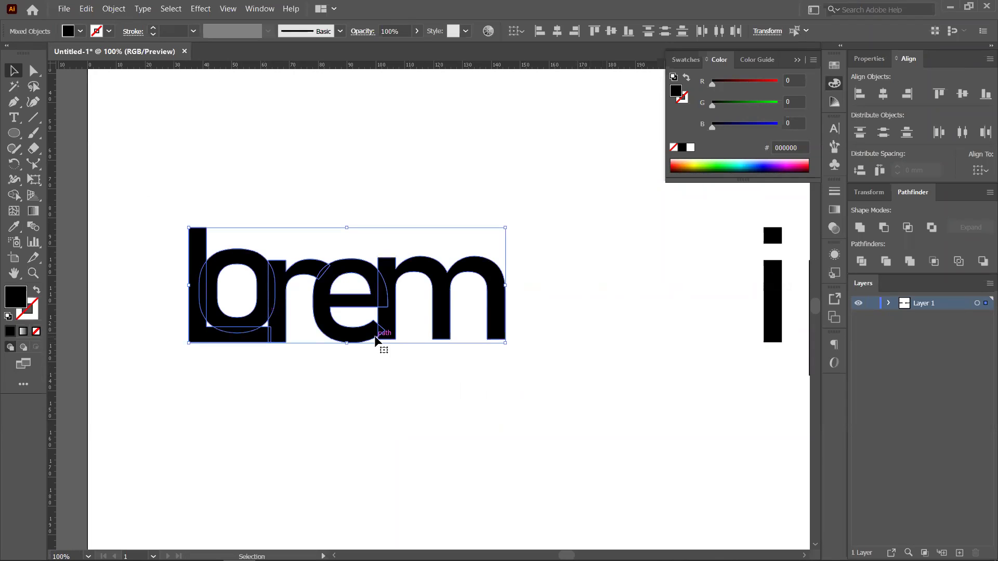
scroll(244, 296, "up", 2)
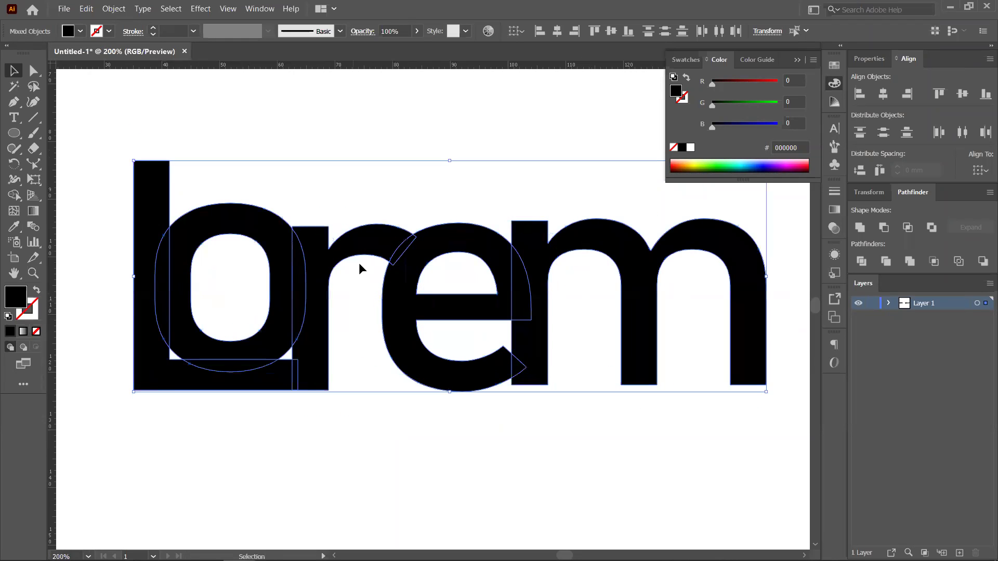
left_click(337, 470)
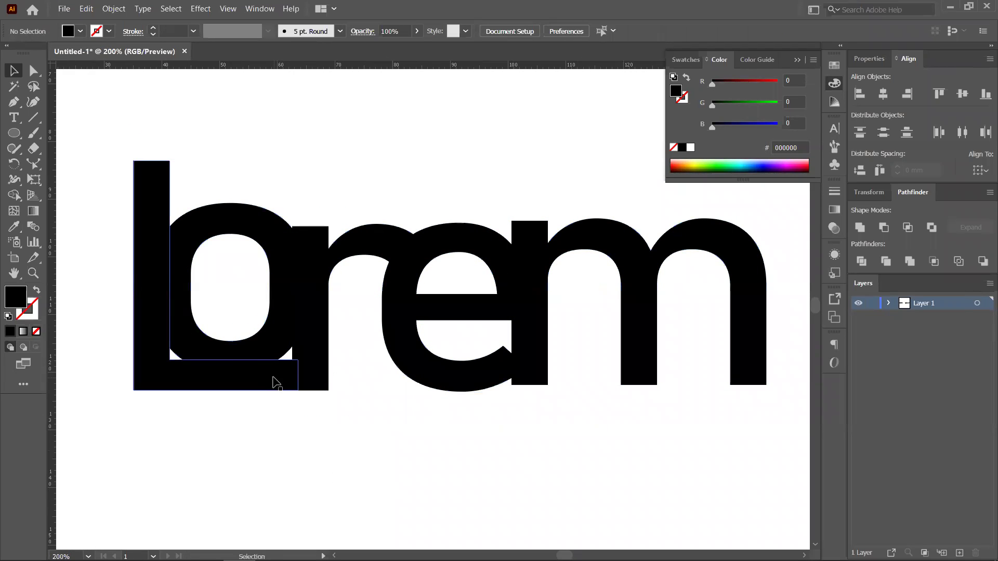
Create an Offset Path copy of the letter o in "Lorem" with an offset of 1 mm and Miter joins
left_click(219, 232)
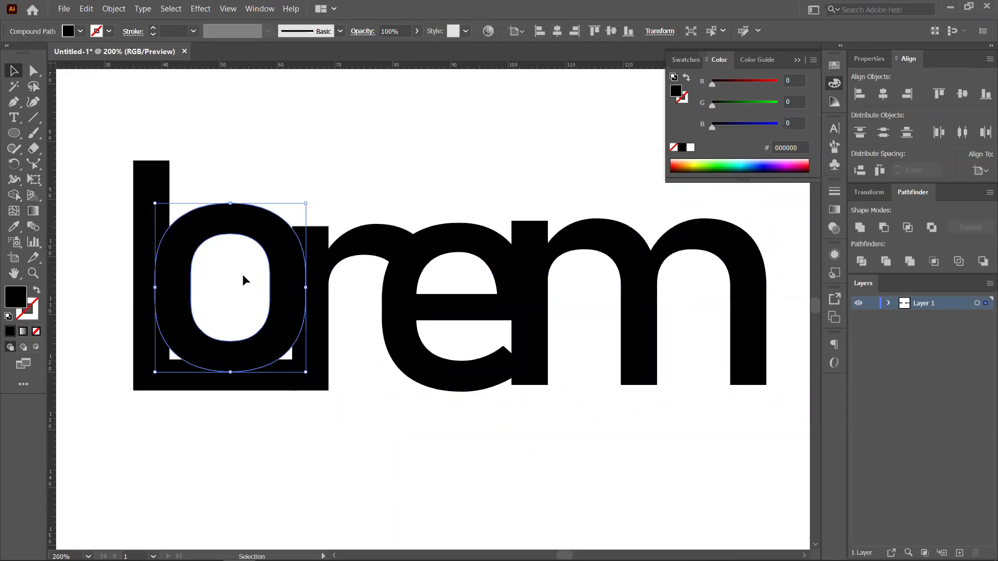
left_click(111, 10)
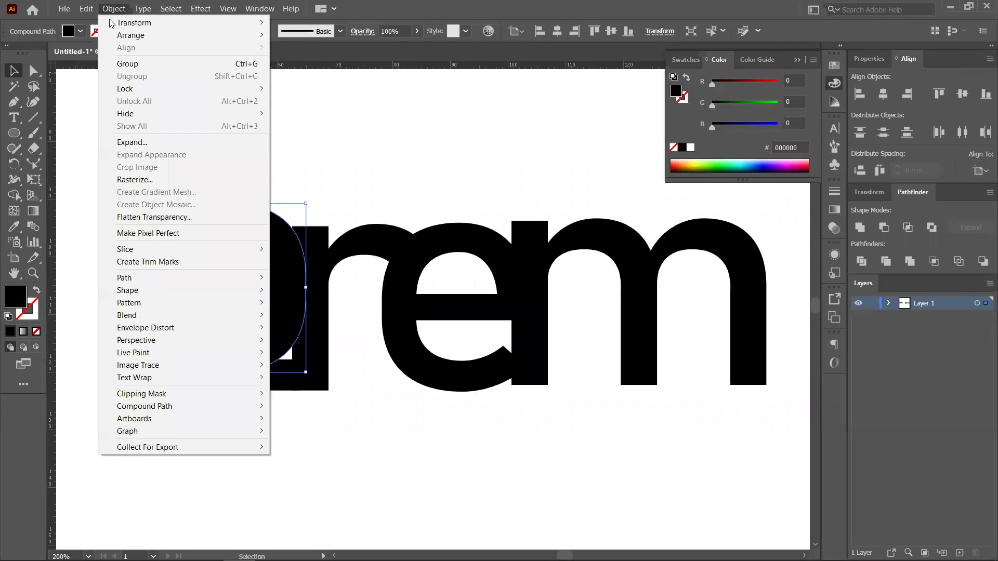
mouse_move(143, 282)
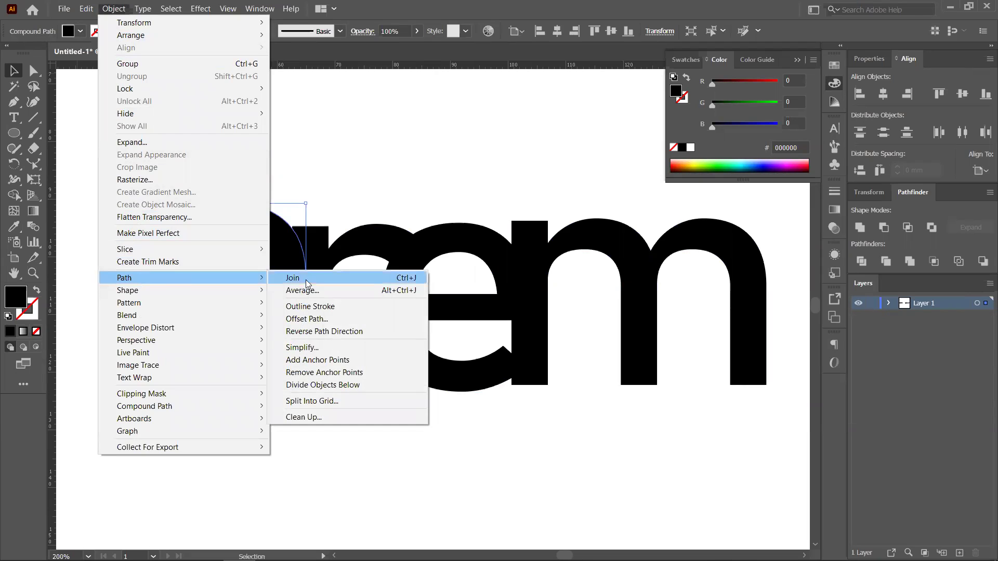
left_click(354, 323)
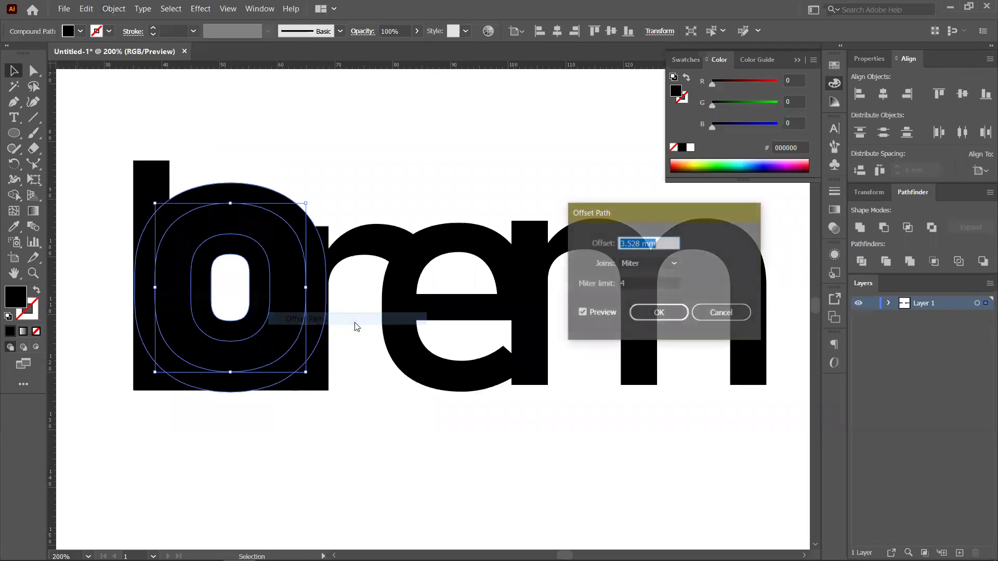
left_click_drag(648, 218, 562, 201)
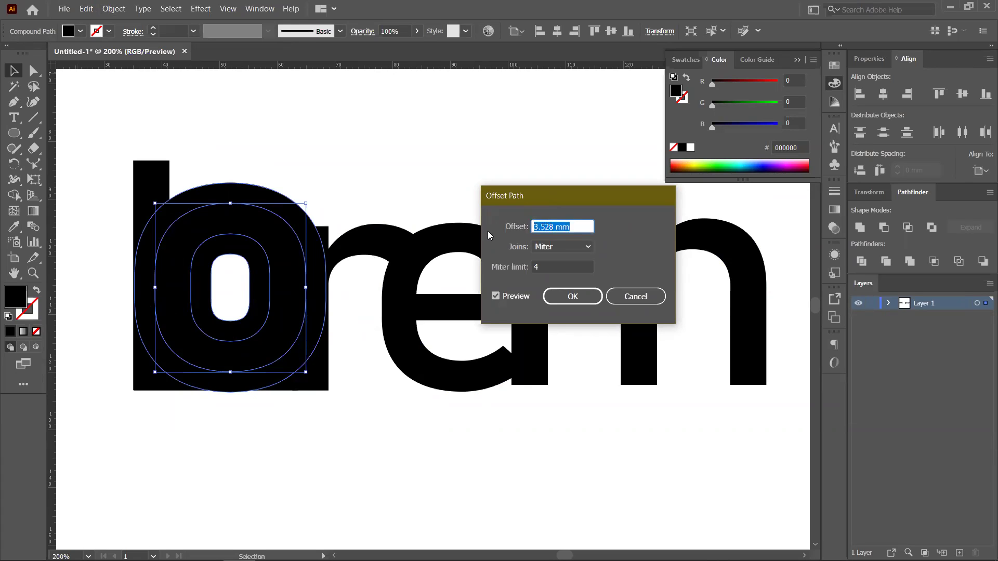
type("0")
key("Down")
key("Down")
key("Down")
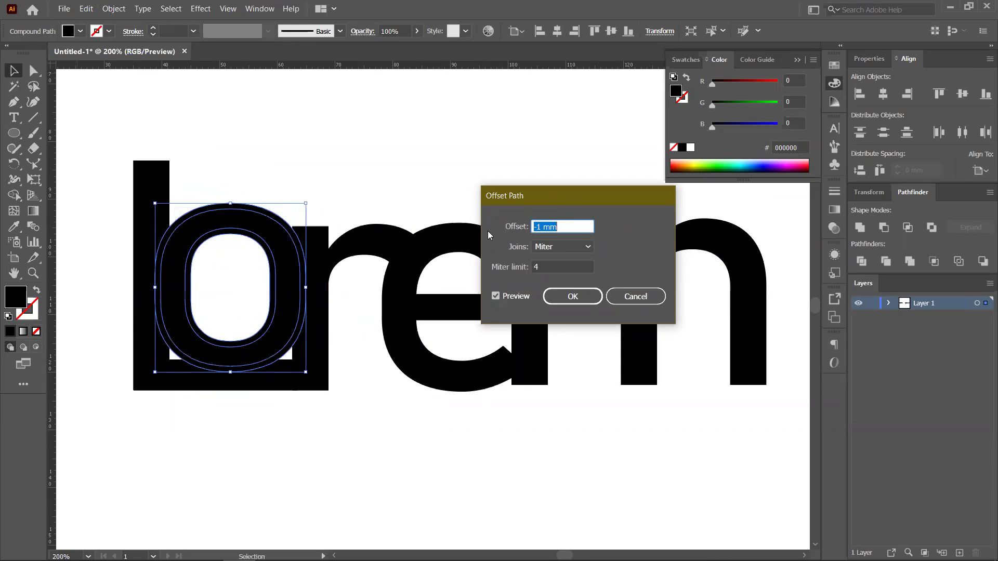
key("Up")
key("Up")
key("Up")
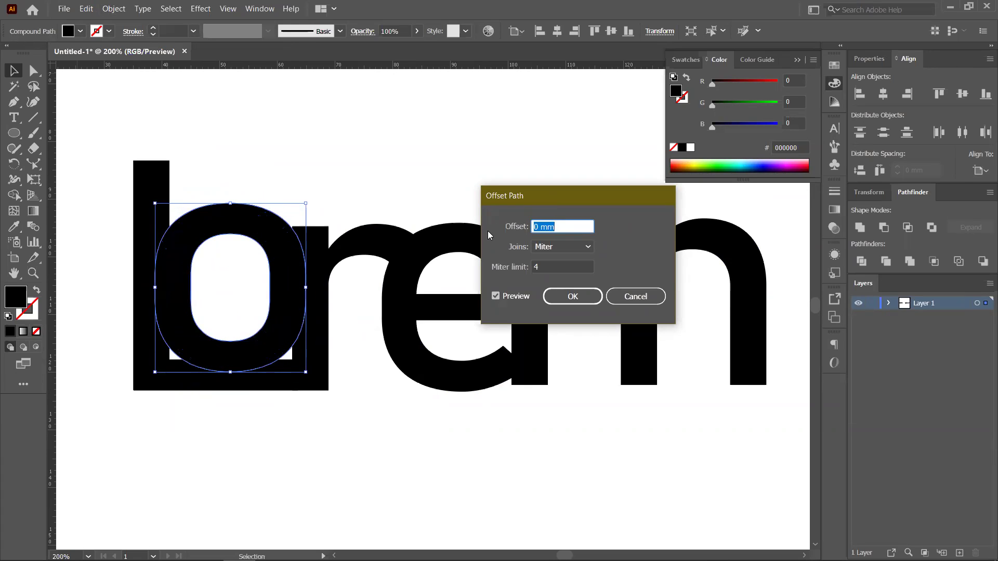
key("Up")
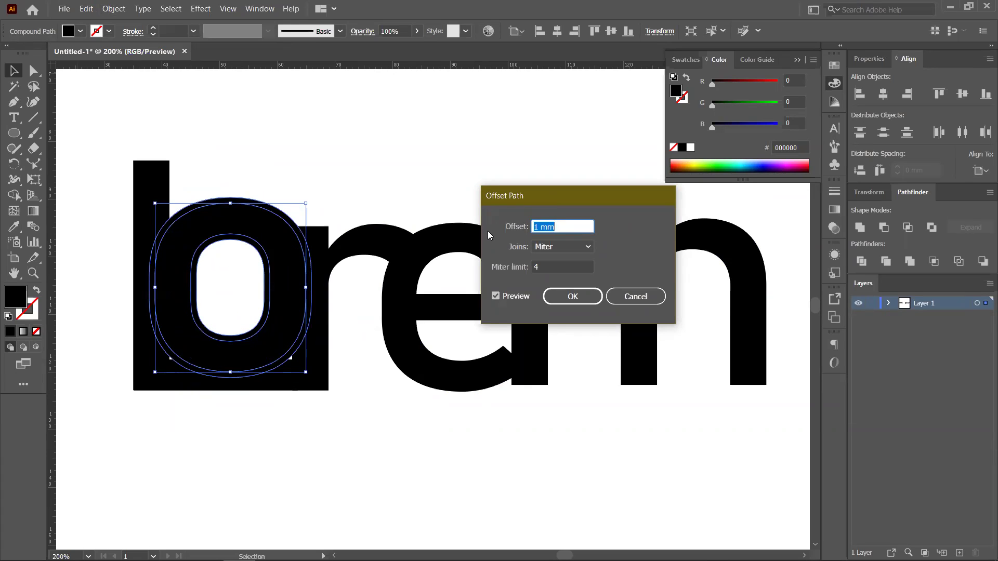
left_click(550, 296)
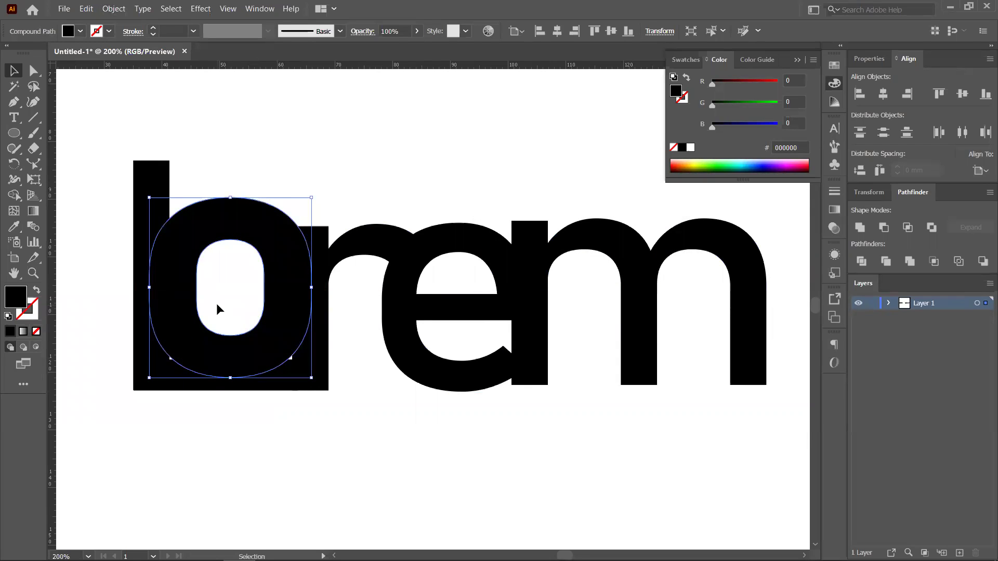
Try subtracting the offset o from the first letter with Minus Front and undo the subtraction
left_click(142, 167, "shift")
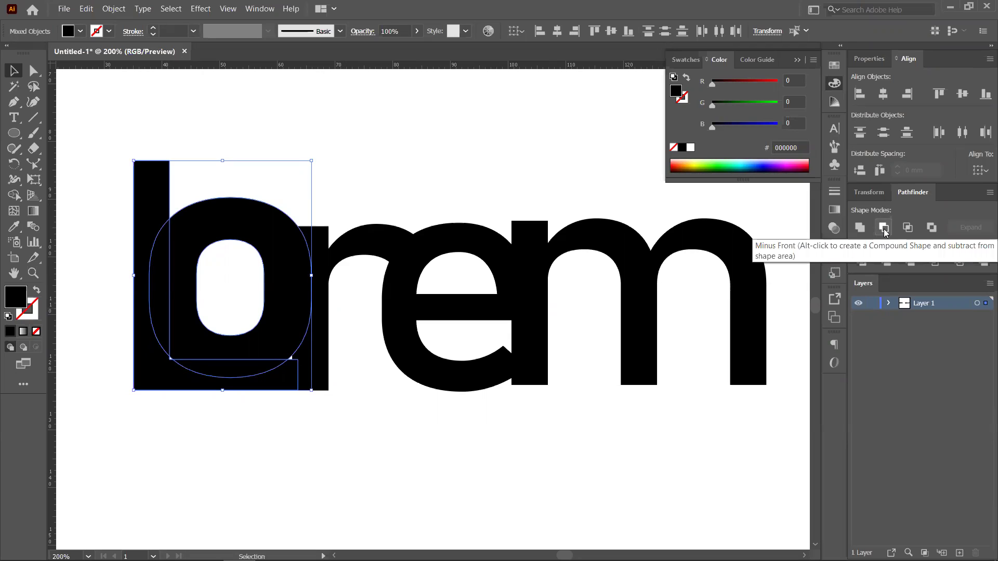
left_click(883, 228)
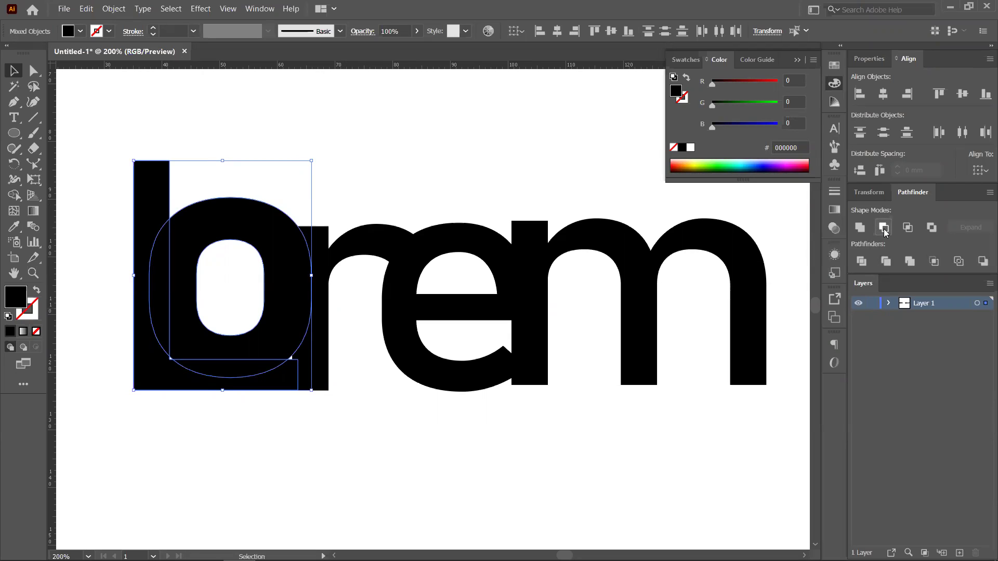
left_click(364, 162)
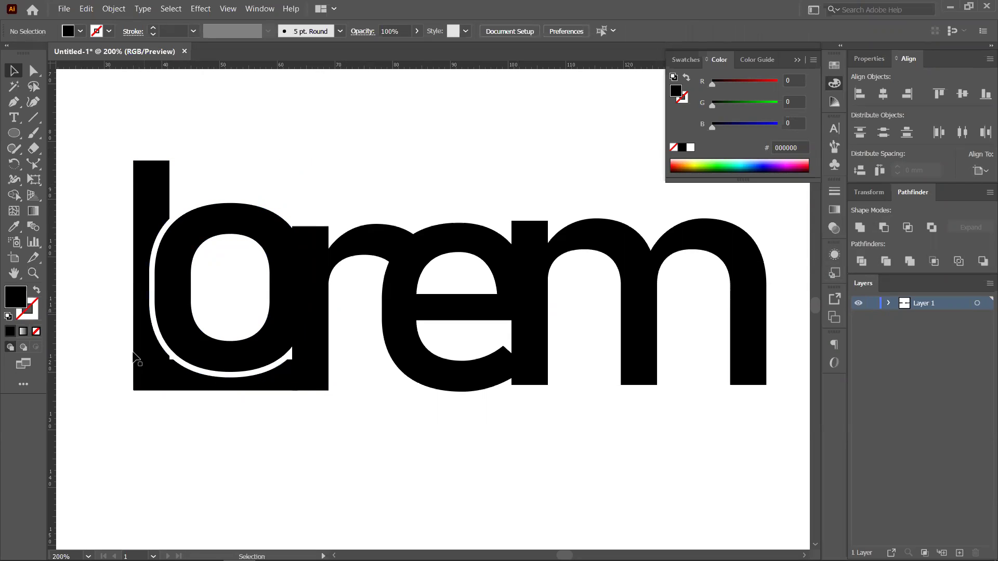
key("ctrl+z")
key("ctrl+z")
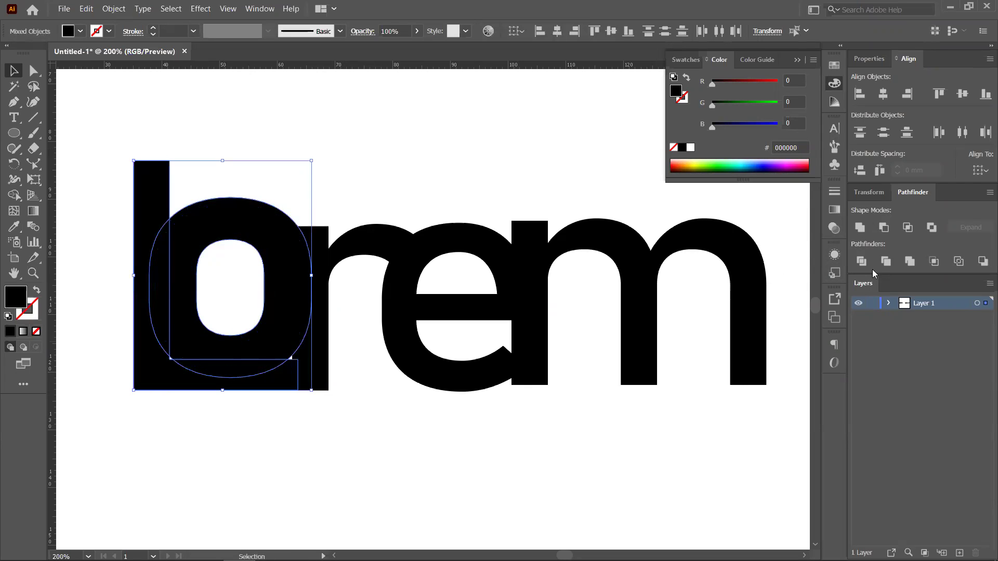
left_click(14, 195)
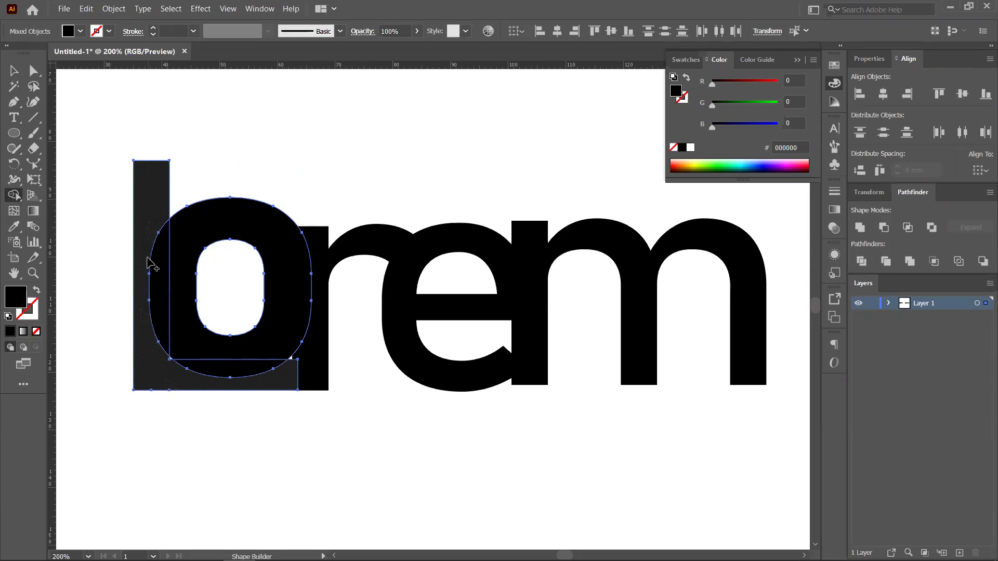
key("v")
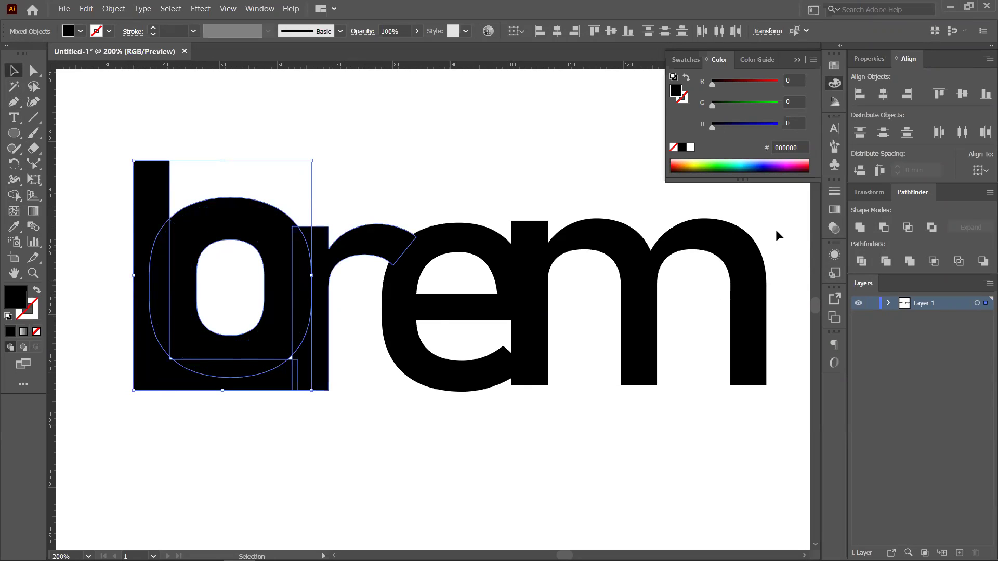
left_click(207, 140)
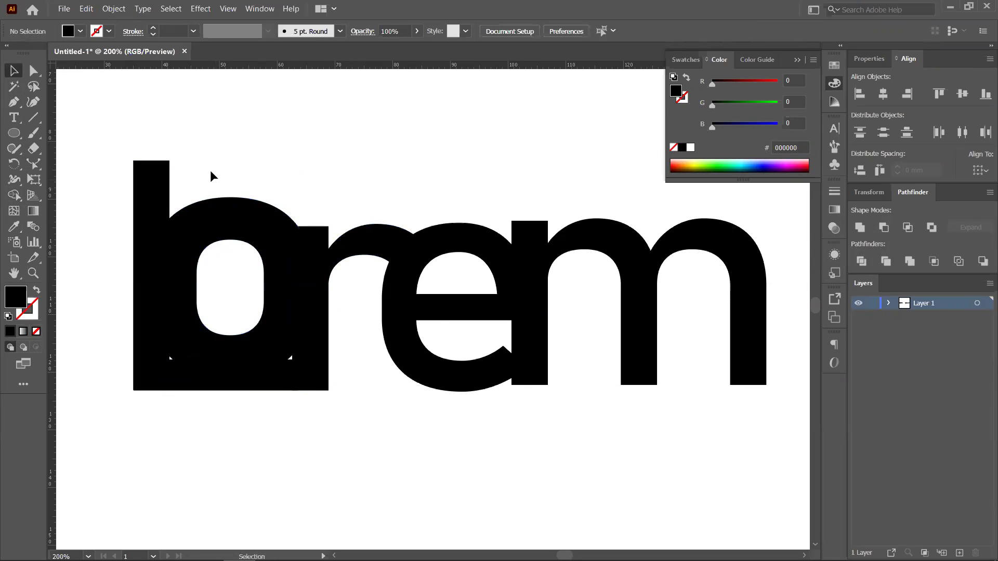
Remove the thin offset strips around the o with Shape Builder to cut a gap between it and the letter l
left_click_drag(111, 226, 235, 294)
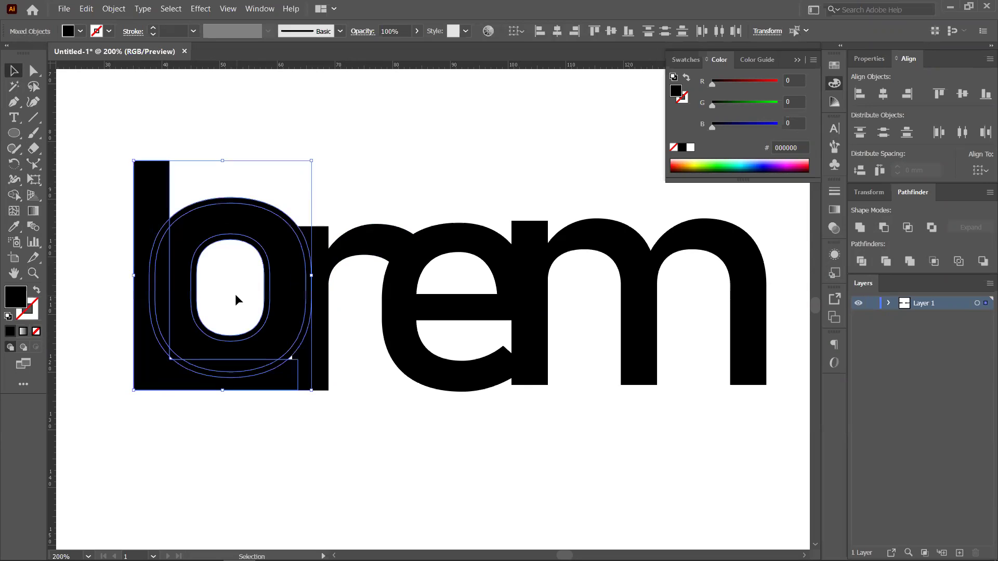
left_click(14, 195)
scroll(145, 245, "up", 2)
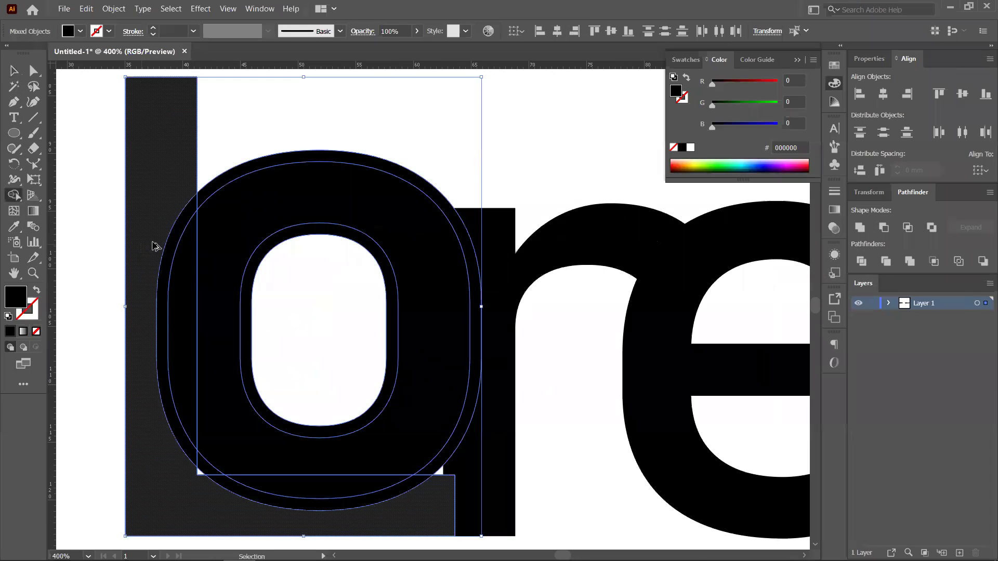
left_click(187, 223, "alt")
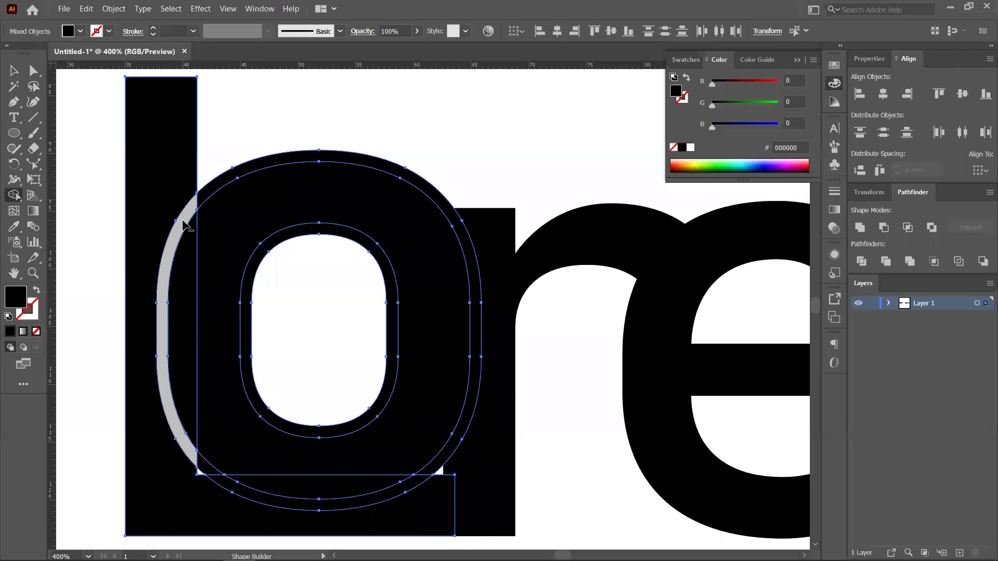
left_click(219, 190, "alt")
left_click(230, 486, "alt")
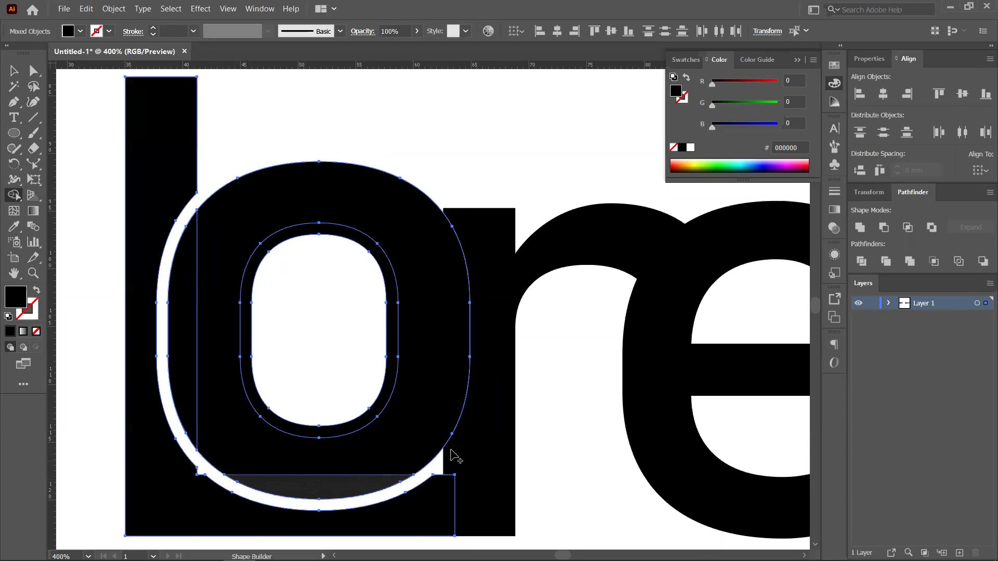
key("ctrl+minus")
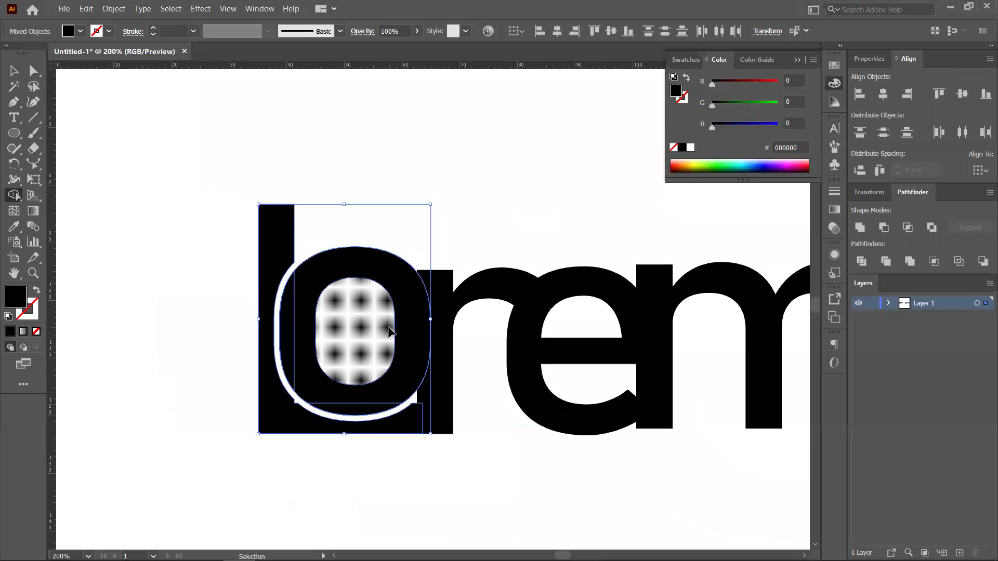
left_click(220, 166, "ctrl")
left_click_drag(463, 423, 381, 407)
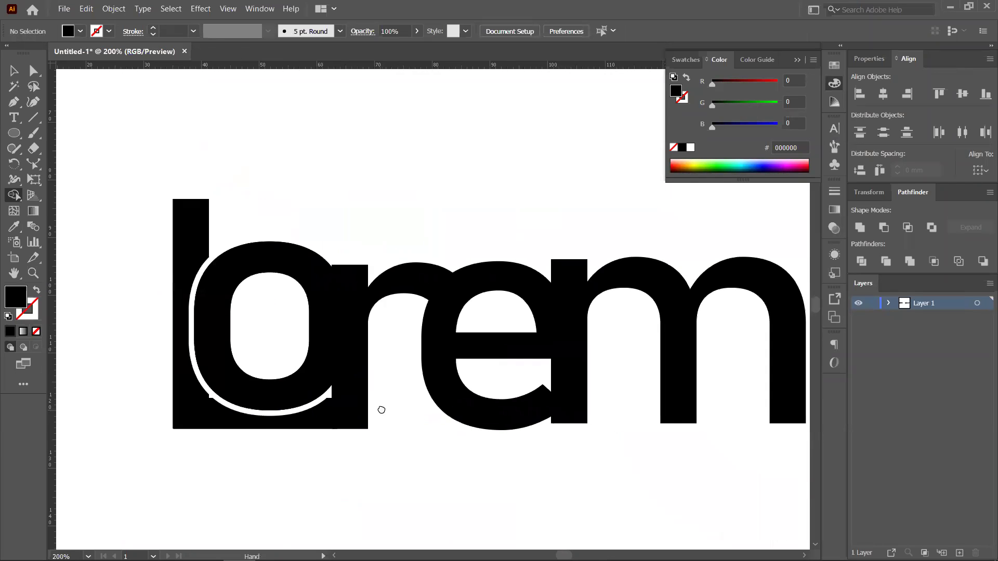
scroll(356, 404, "up", 1)
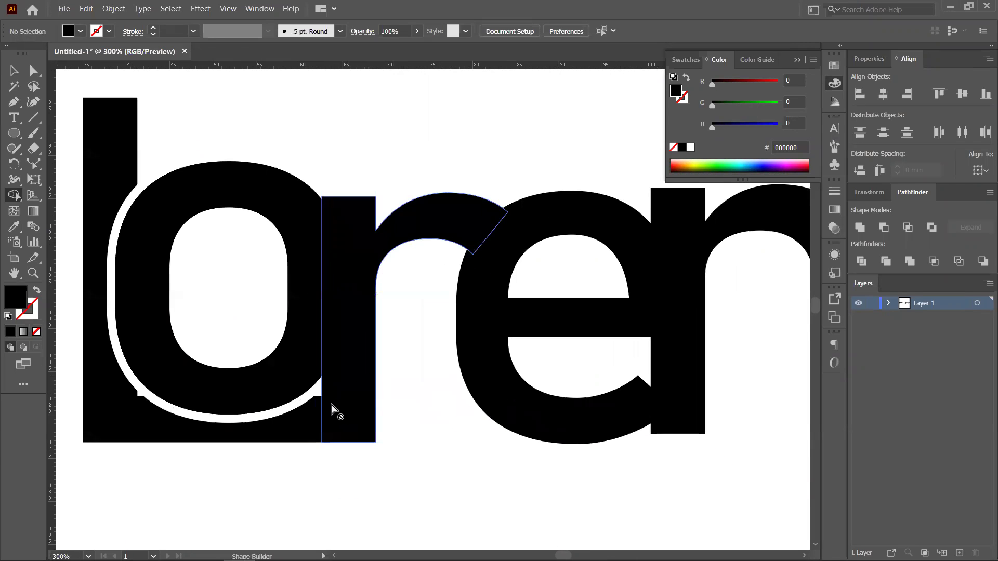
left_click(14, 70)
scroll(121, 215, "down", 1)
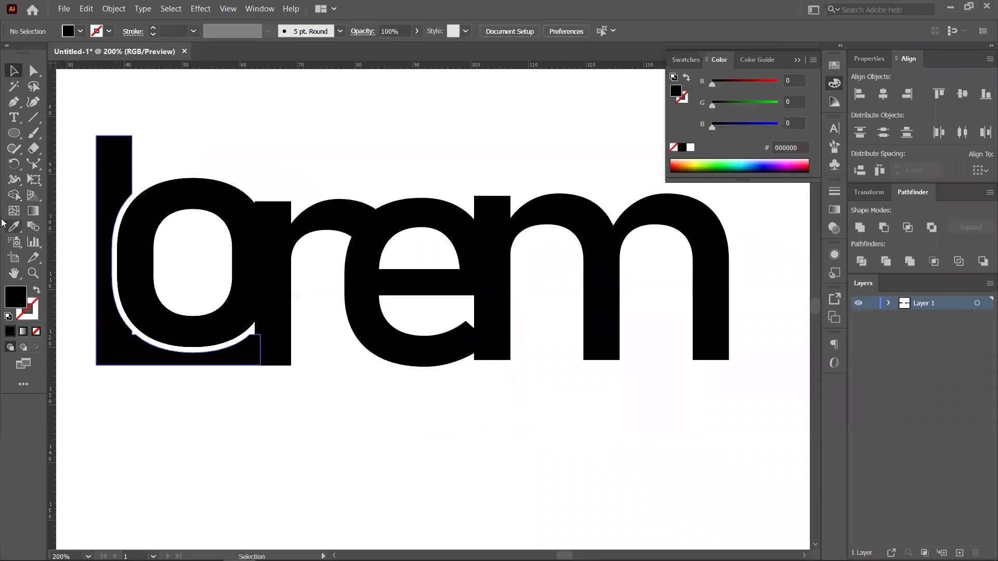
scroll(208, 266, "down", 3)
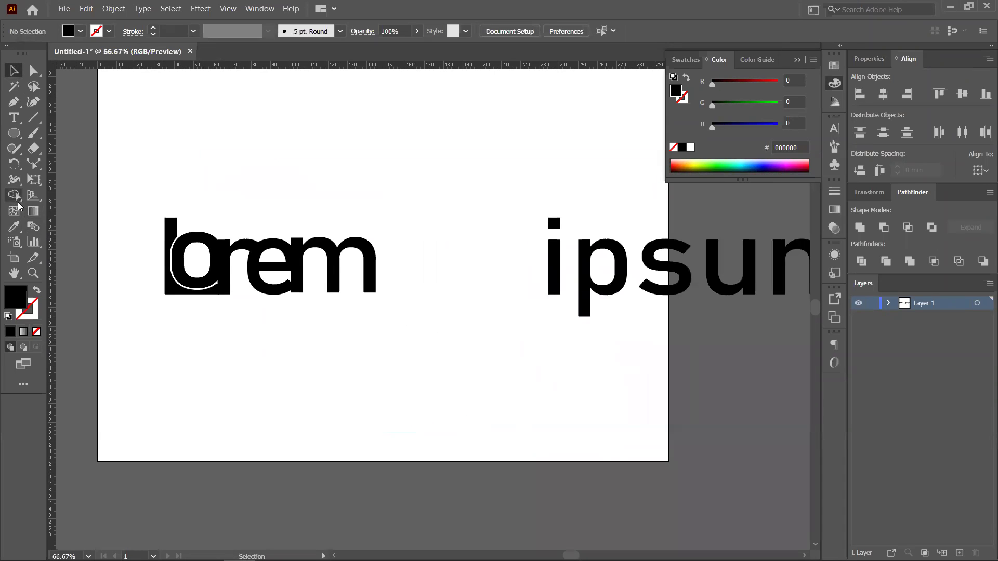
left_click_drag(152, 204, 437, 367)
left_click(318, 344)
Move the letters of "ipsum" together down to the lower right corner of the artboard
scroll(323, 339, "right", 5)
left_click_drag(399, 263, 672, 366)
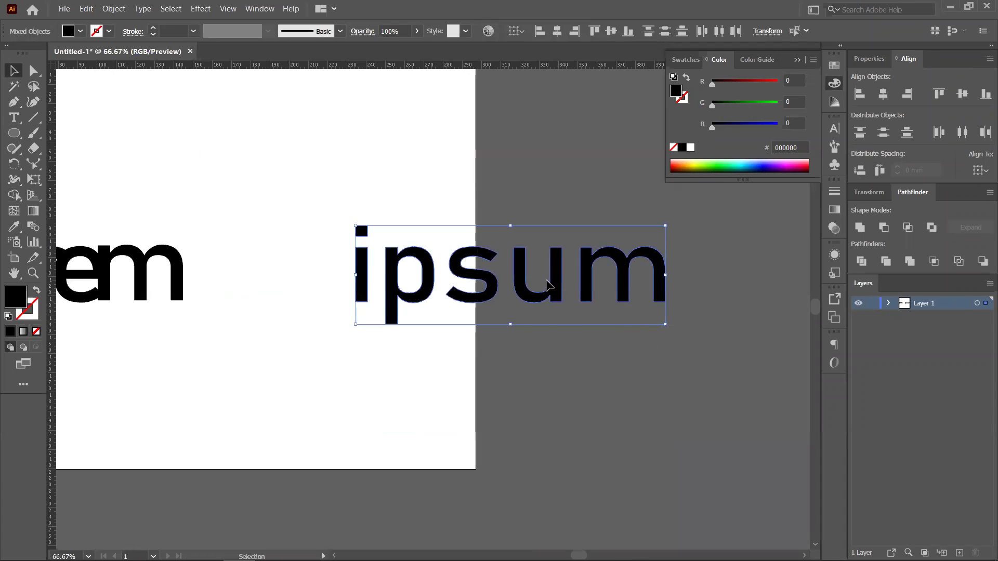
left_click(578, 410)
left_click_drag(352, 216, 664, 524)
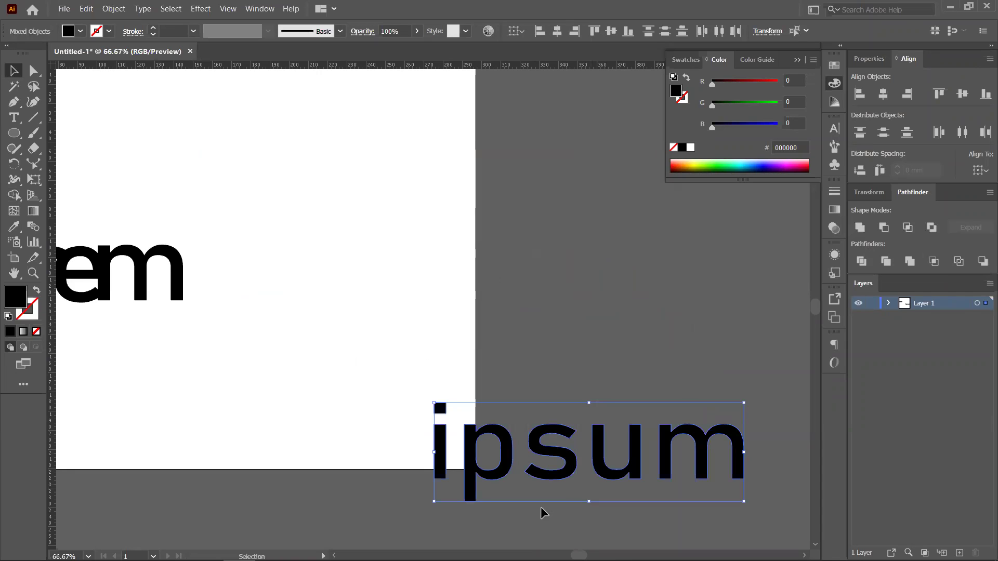
Draw a circle about 67 mm in diameter in the empty area beyond the artboard and fill it with yellow
mouse_move(520, 560)
left_click(14, 133)
left_click_drag(256, 135, 383, 263)
left_click(14, 71)
left_click_drag(470, 246, 274, 292)
left_click_drag(567, 213, 381, 229)
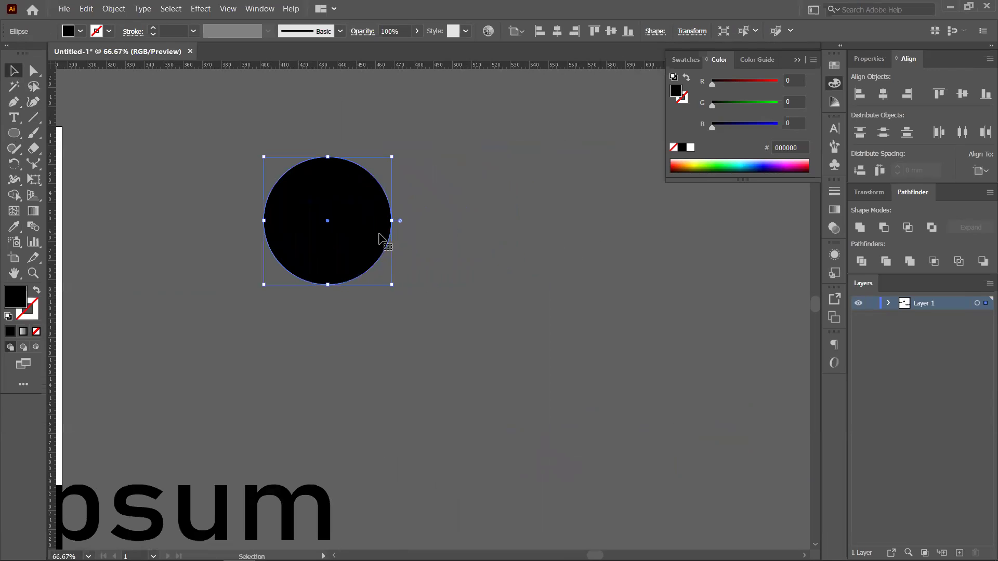
left_click(695, 163)
Duplicate the yellow circle to its right so the two overlap, and fill the copy with blue 00A4D0
left_click_drag(318, 247, 419, 221)
left_click(749, 163)
scroll(418, 221, "up", 1)
left_click(629, 253)
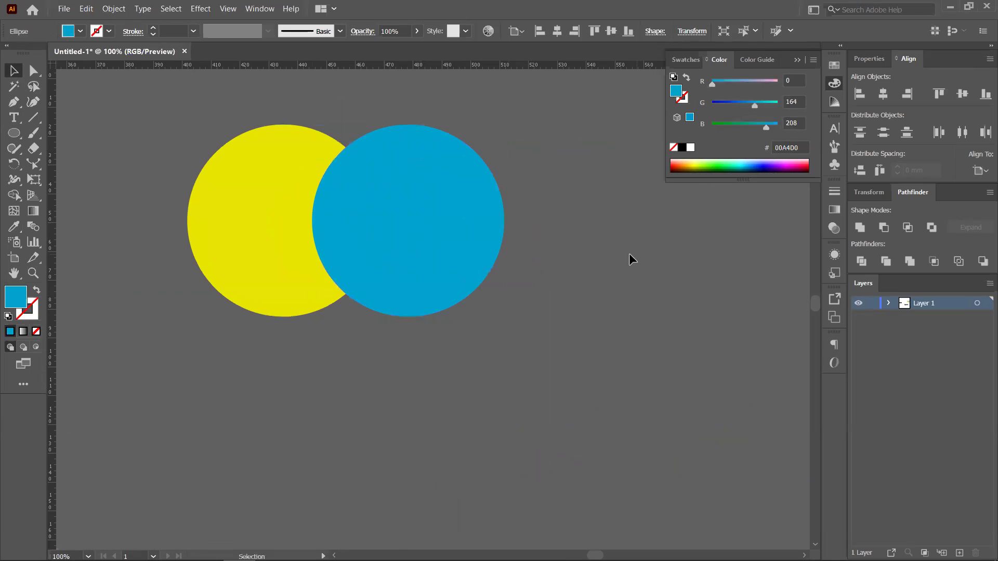
Locate the Pathfinder operations available for combining the two overlapping circles
scroll(384, 263, "up", 1)
scroll(390, 265, "up", 2)
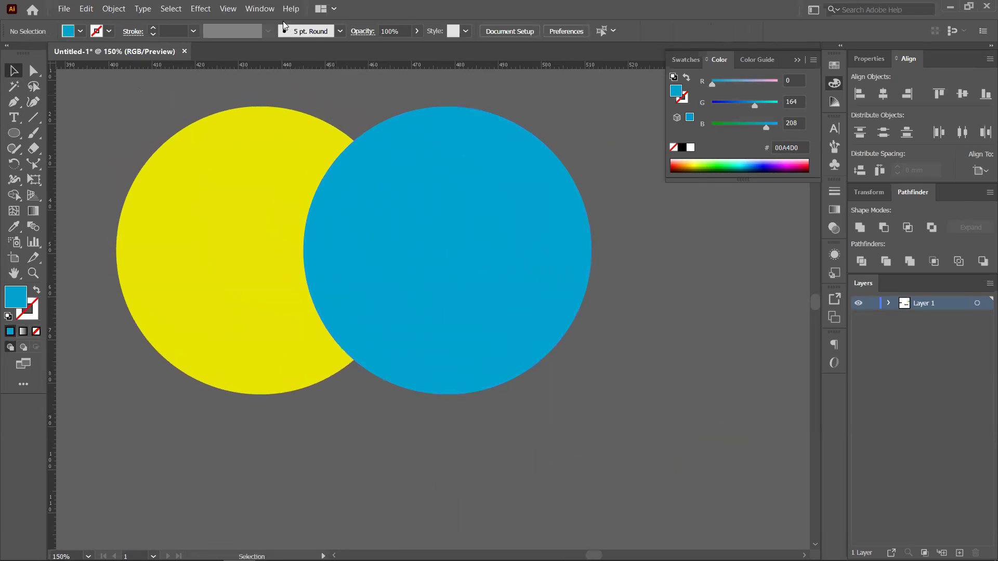
left_click(262, 10)
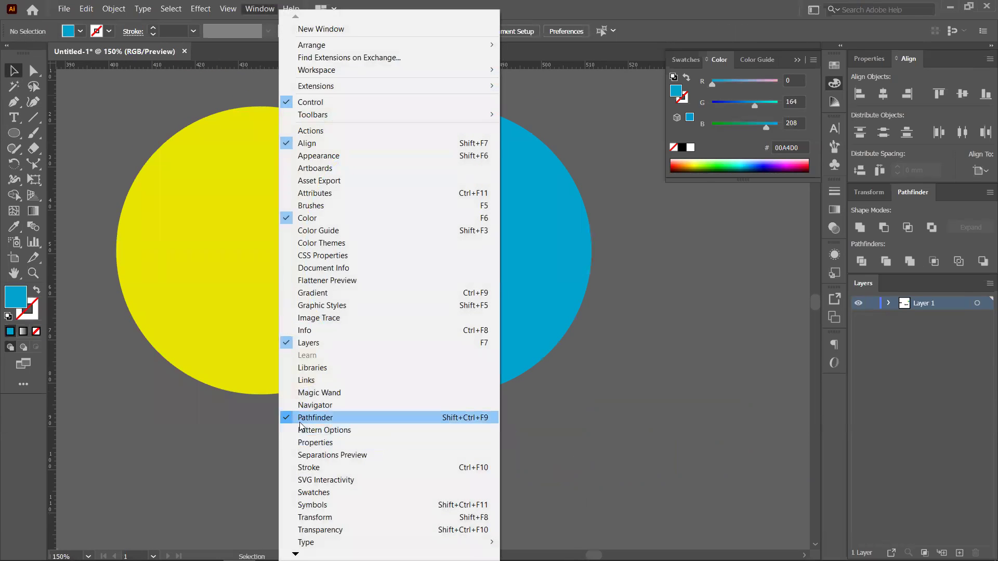
left_click(913, 192)
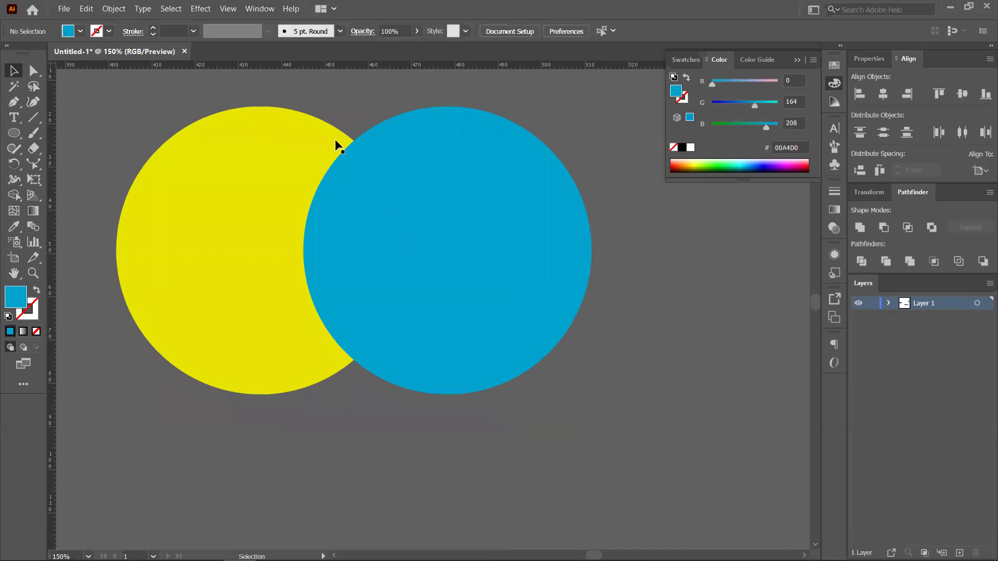
Hide the Pathfinder panel and display it again
left_click(113, 10)
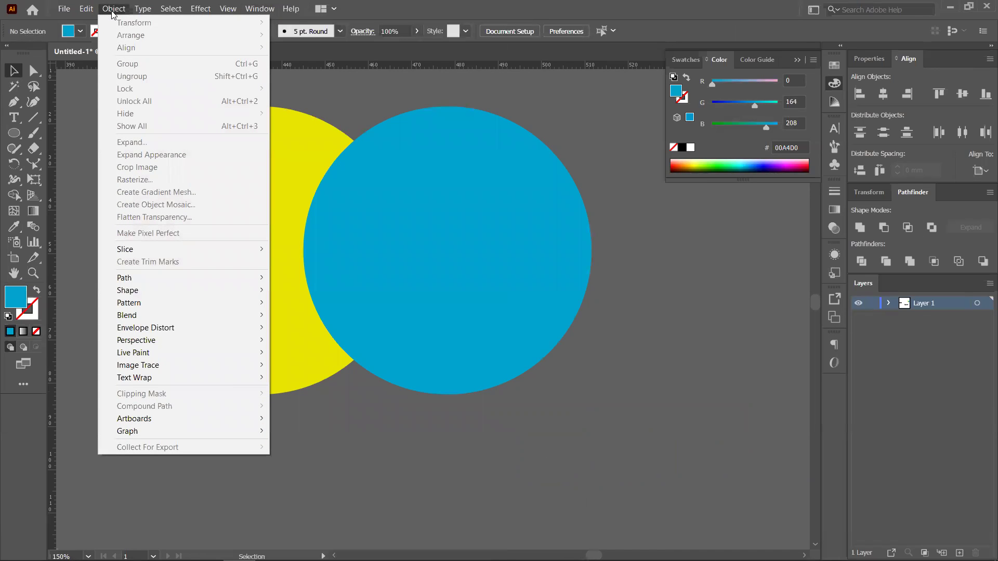
mouse_move(83, 11)
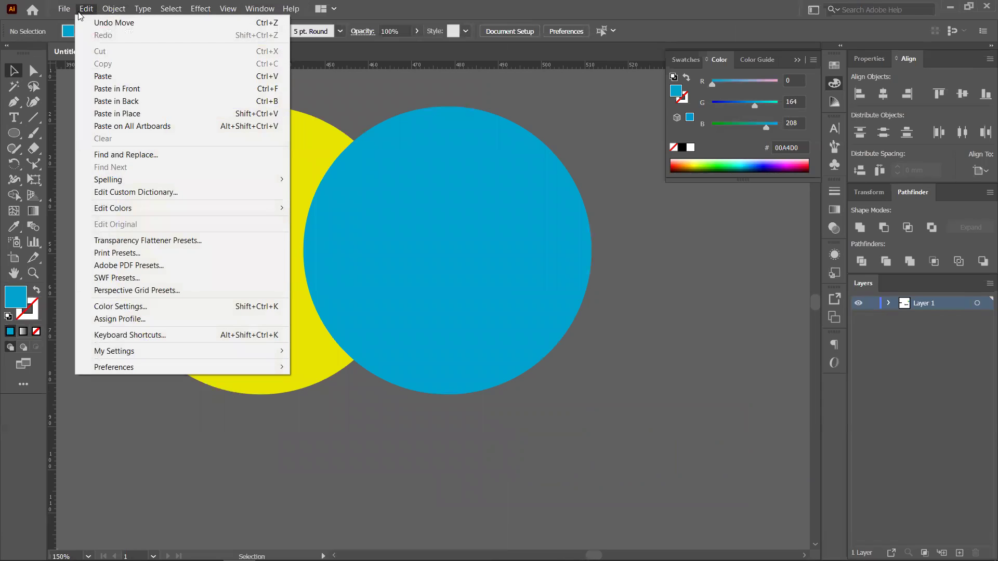
mouse_move(260, 9)
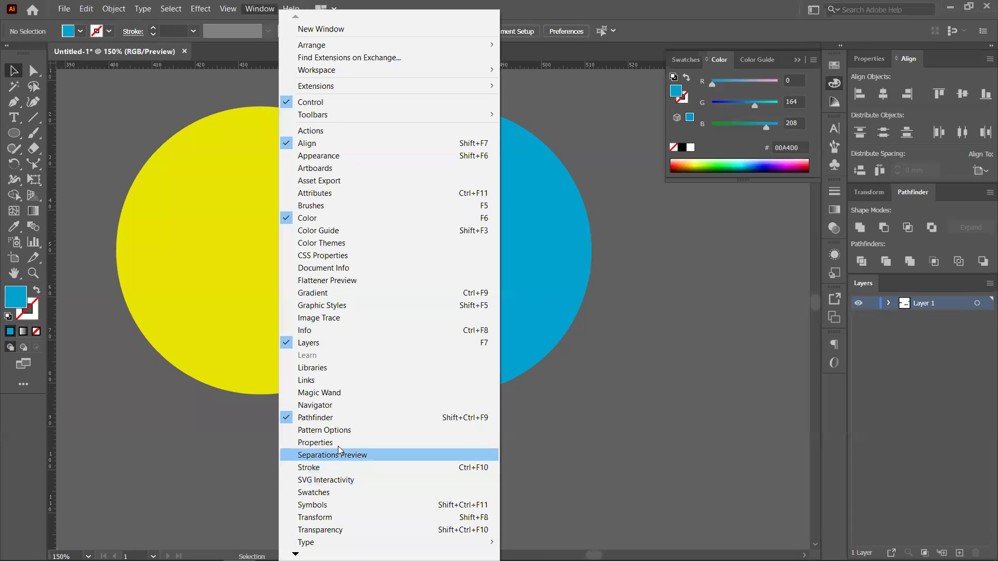
left_click(435, 418)
left_click(272, 12)
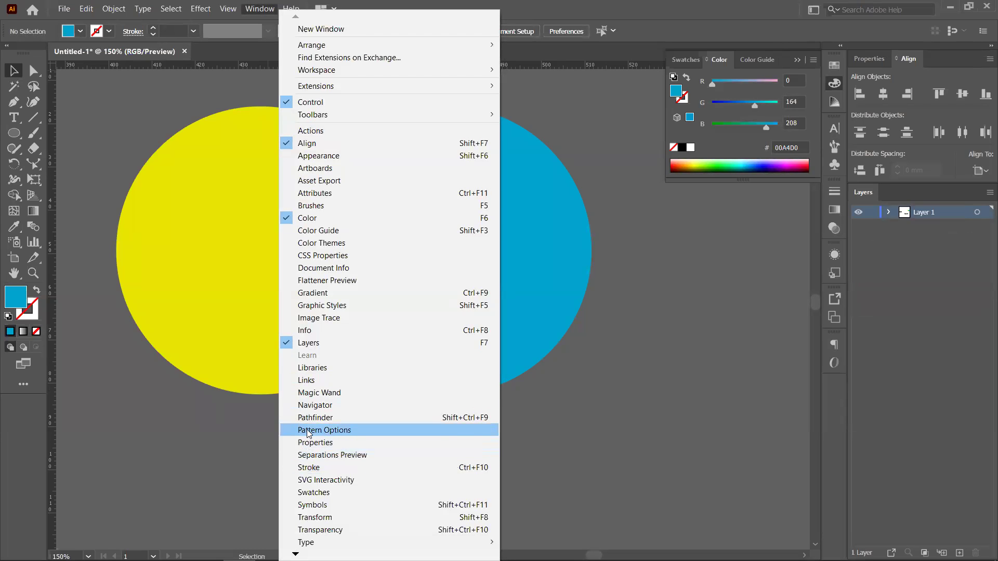
left_click(312, 418)
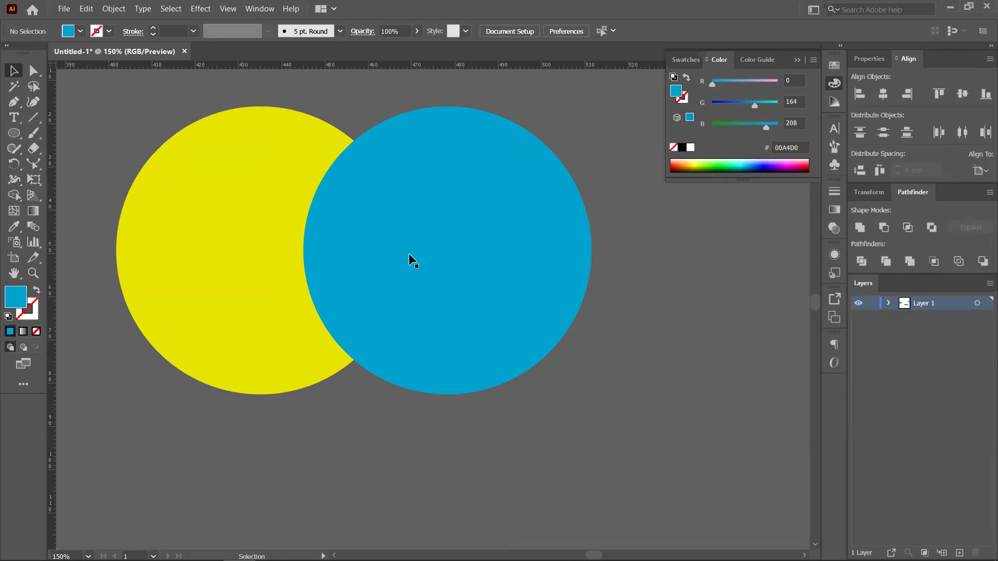
Move the blue circle to the left so it overlaps more of the yellow circle
left_click_drag(433, 288, 382, 289)
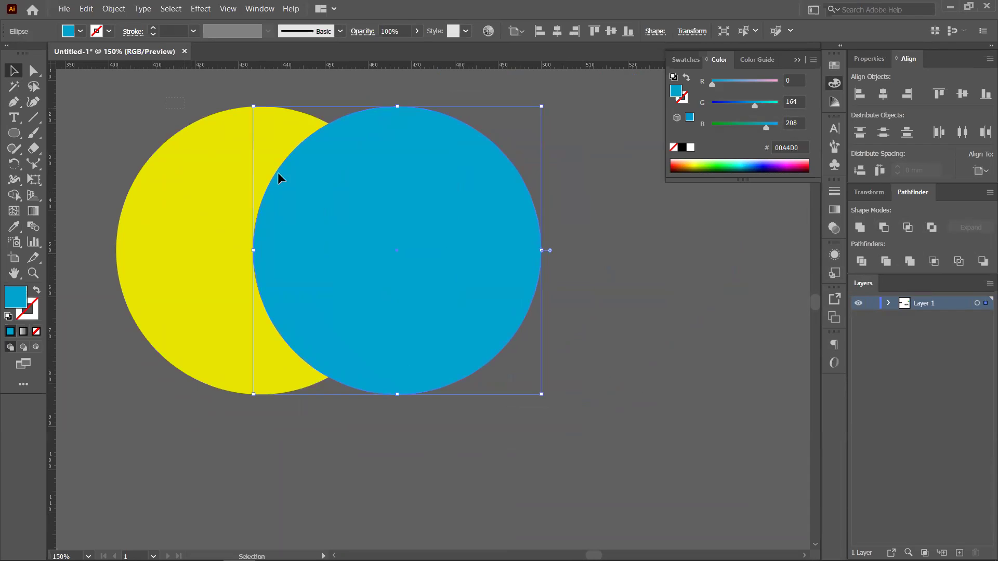
Unite the yellow and blue circles into a single shape and shift that shape slightly
key("ctrl+a")
scroll(415, 312, "up", 2)
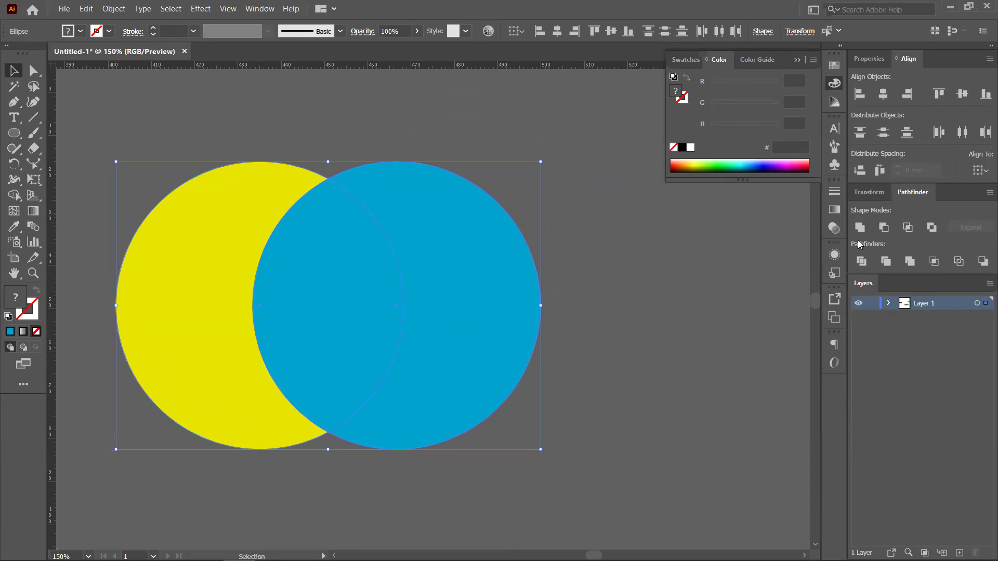
left_click(860, 227)
left_click(552, 264)
left_click_drag(334, 256, 350, 276)
scroll(349, 277, "down", 1)
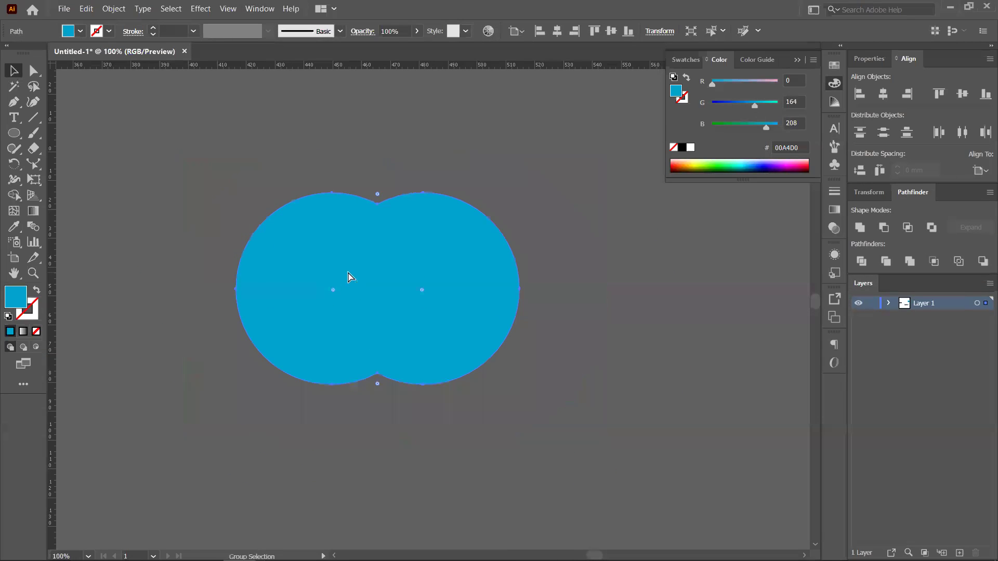
left_click(453, 306)
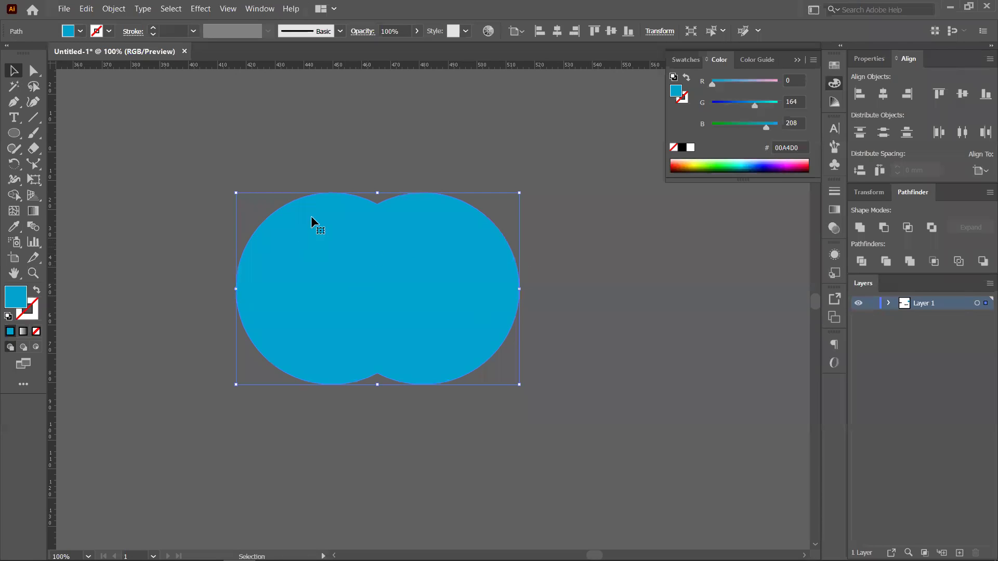
Undo the shift and the union of the yellow and blue circles
key("ctrl+z")
key("ctrl+z")
key("ctrl+z")
key("ctrl+z")
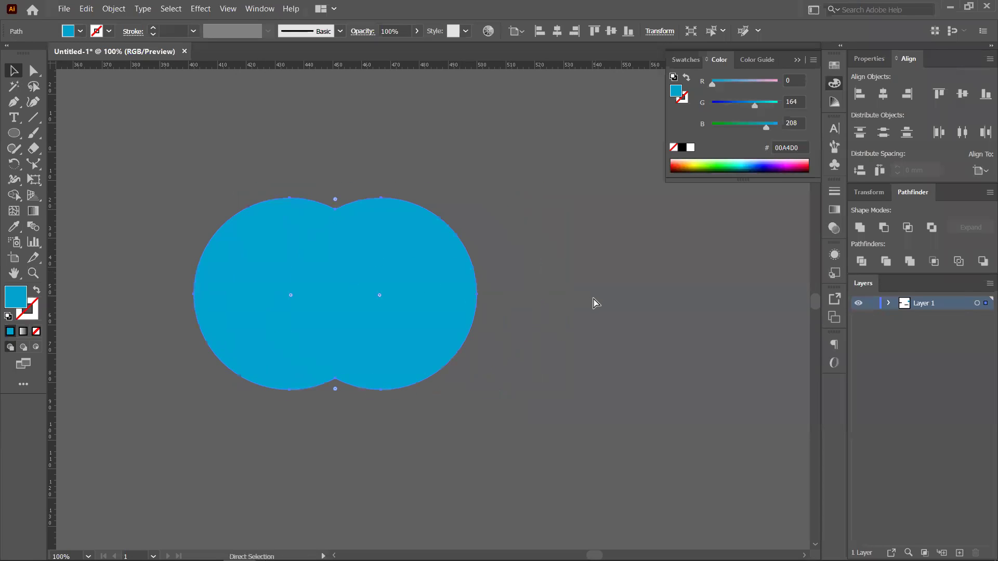
Duplicate the blue circle twice above the pair and fill the right copy with green 008B4A and the left copy with 2F00D0
left_click(580, 307)
left_click_drag(374, 305, 455, 203)
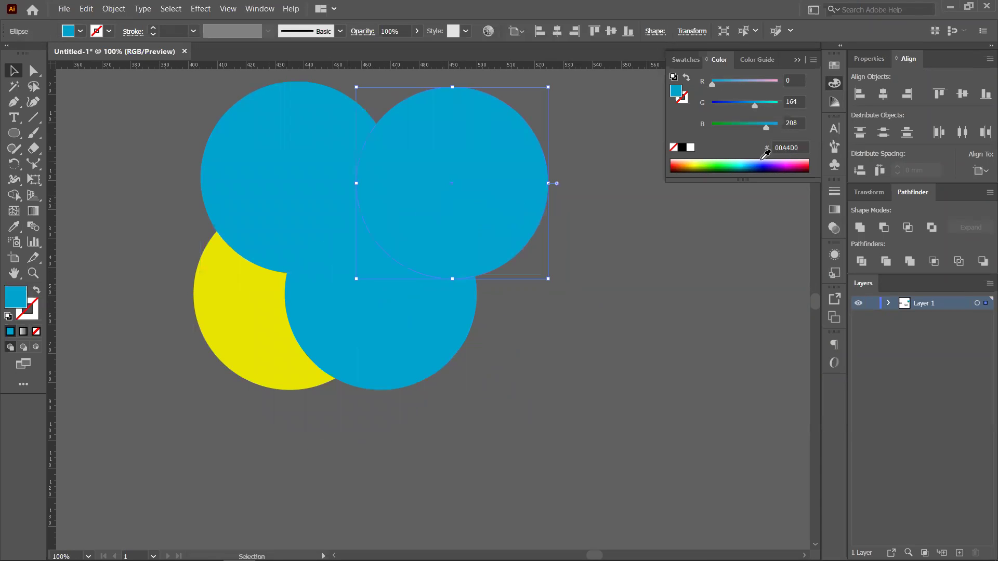
left_click(733, 165)
left_click(252, 172)
left_click(769, 165)
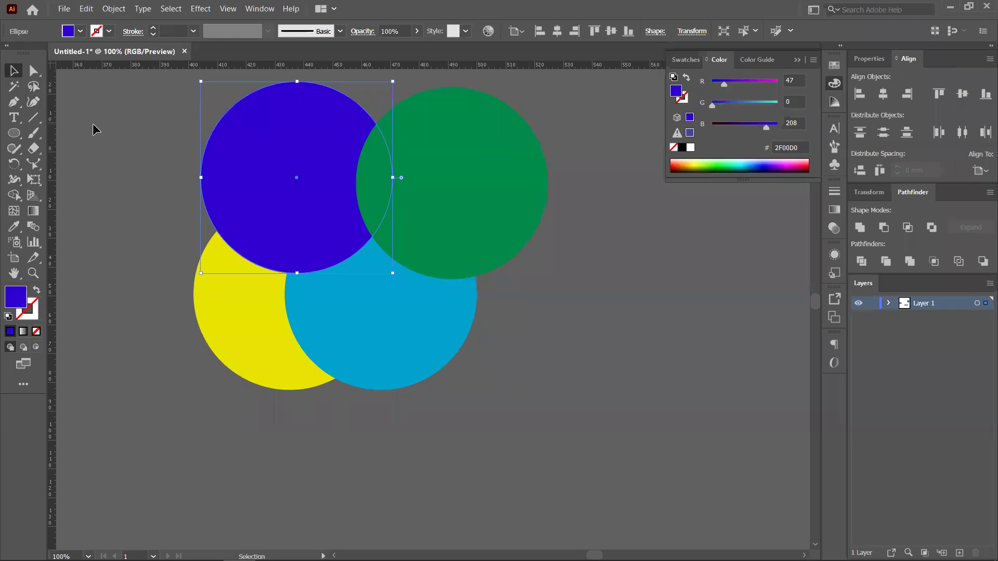
left_click(164, 134)
Unite all four overlapping circles into one shape and move it slightly down
key("ctrl+a")
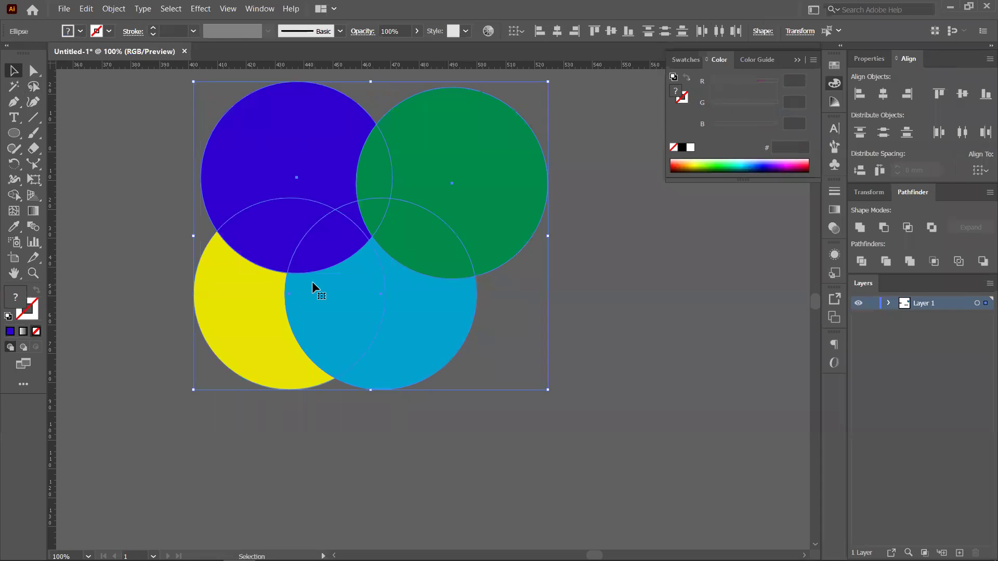
left_click(858, 228)
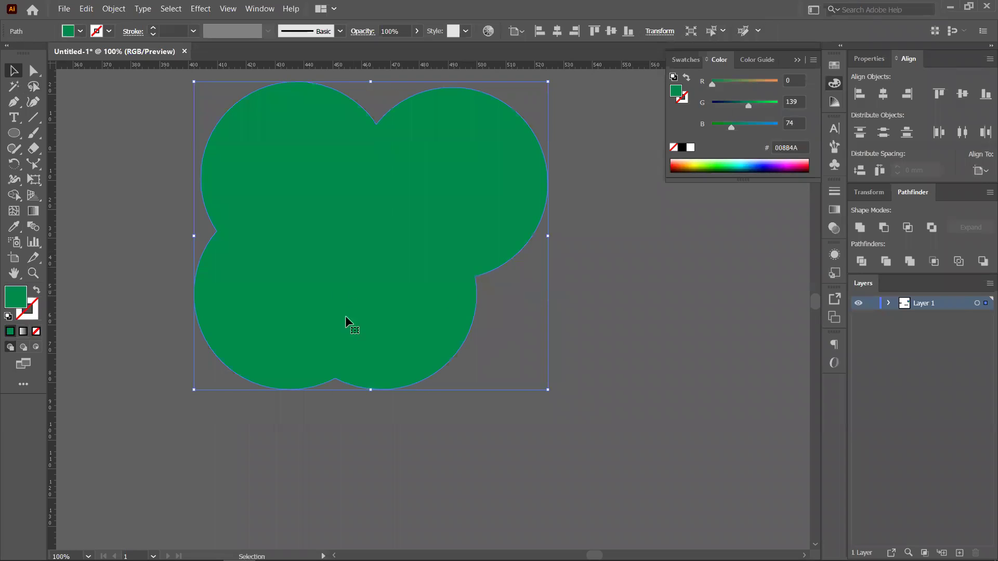
left_click_drag(380, 239, 359, 287)
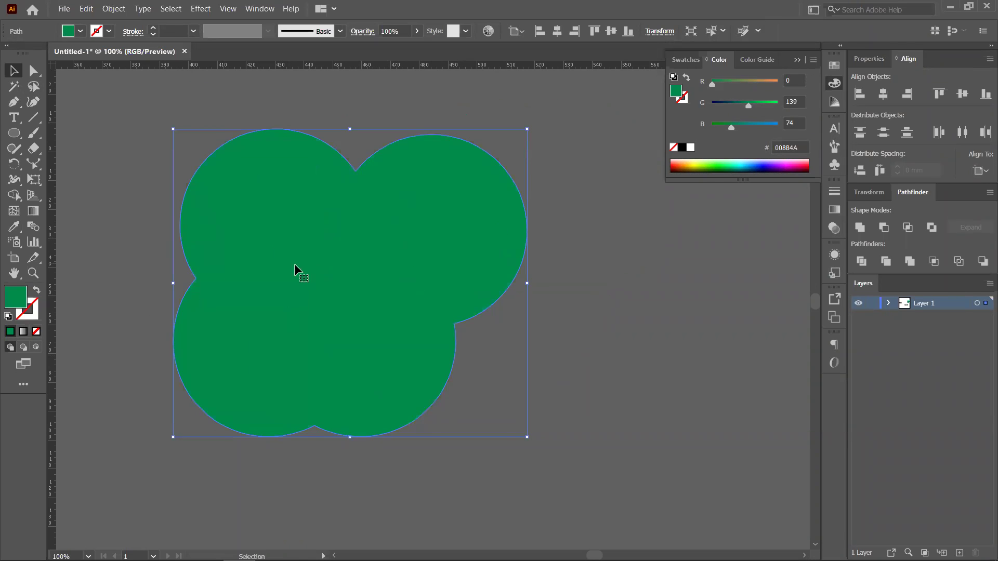
Undo the move and the union to restore the four separate circles, and clear the selection
key("a")
key("ctrl+z")
key("ctrl+z")
key("ctrl+z")
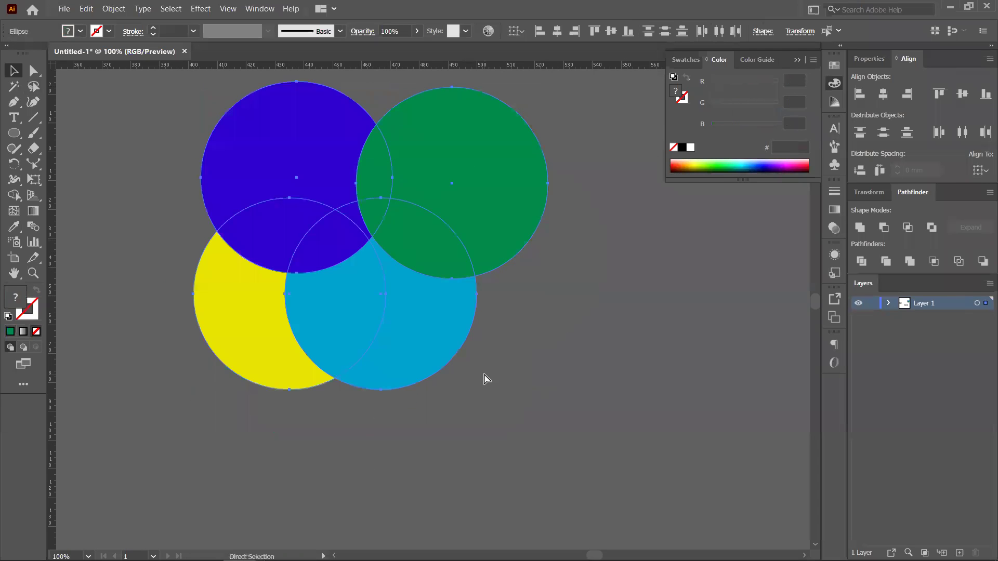
key("ctrl+z")
key("v")
left_click(530, 350)
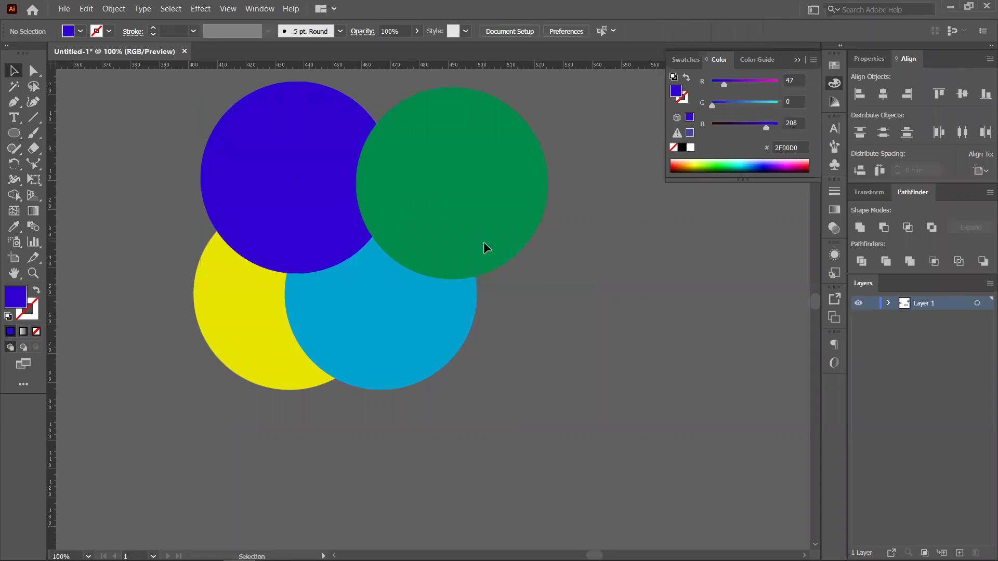
Move the green and light blue circles into the empty area on the right, overlapping each other, and select both
left_click_drag(476, 225, 643, 359)
left_click_drag(442, 323, 561, 328)
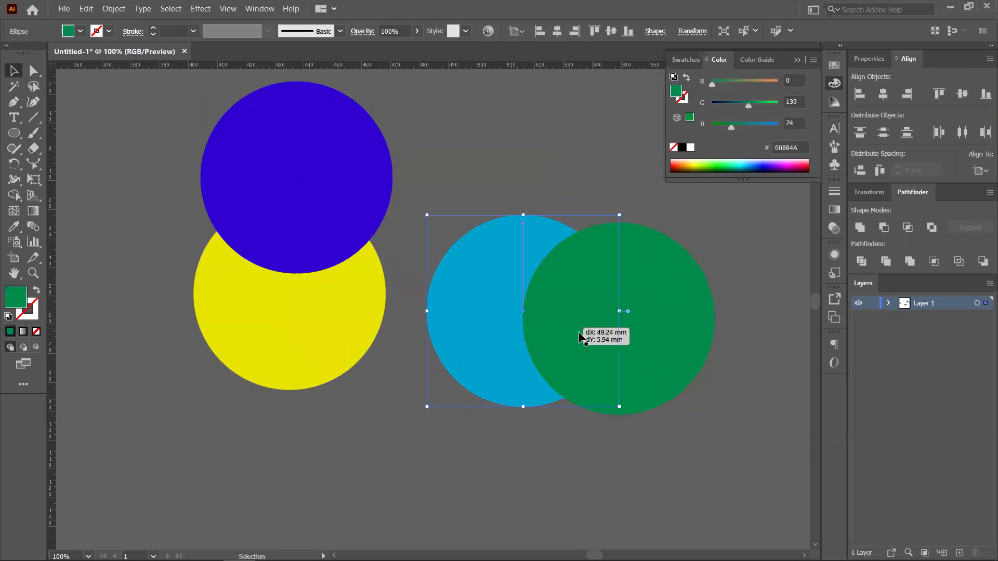
left_click_drag(514, 177, 675, 411)
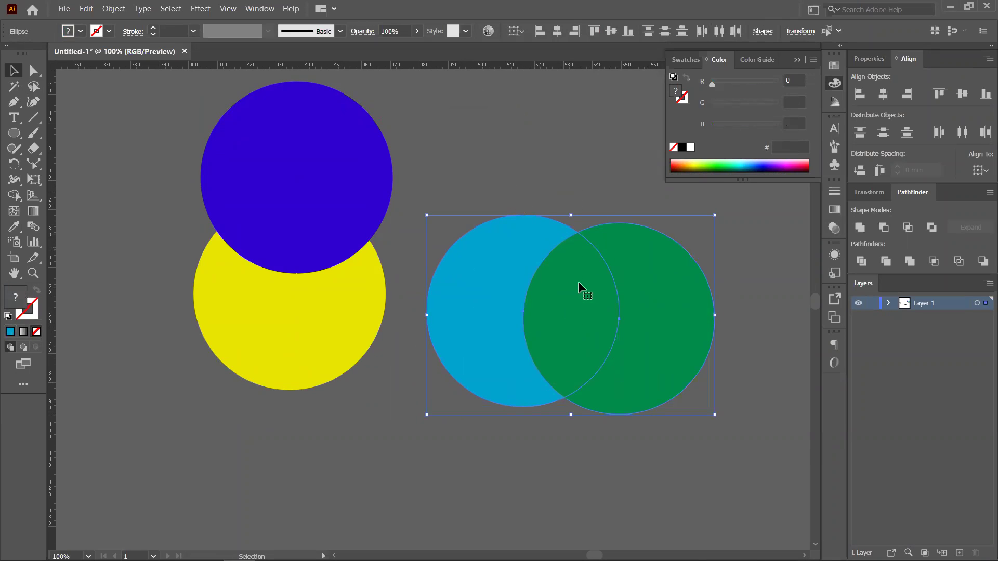
Examine which of the green and light blue circles lies in front by selecting each in turn
left_click(566, 178)
left_click(640, 286)
left_click(496, 205)
left_click(566, 292, "ctrl")
left_click(566, 292)
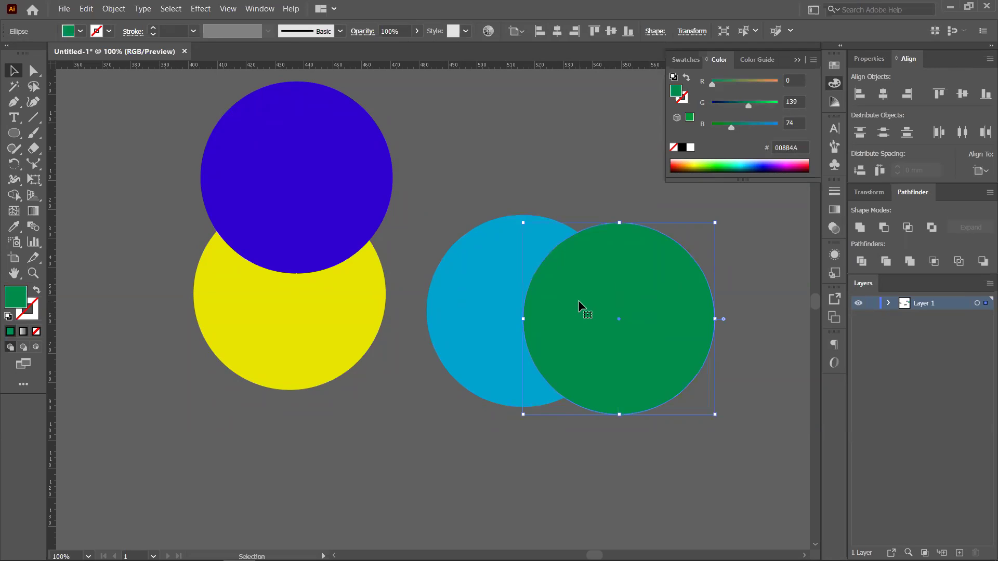
left_click(489, 327)
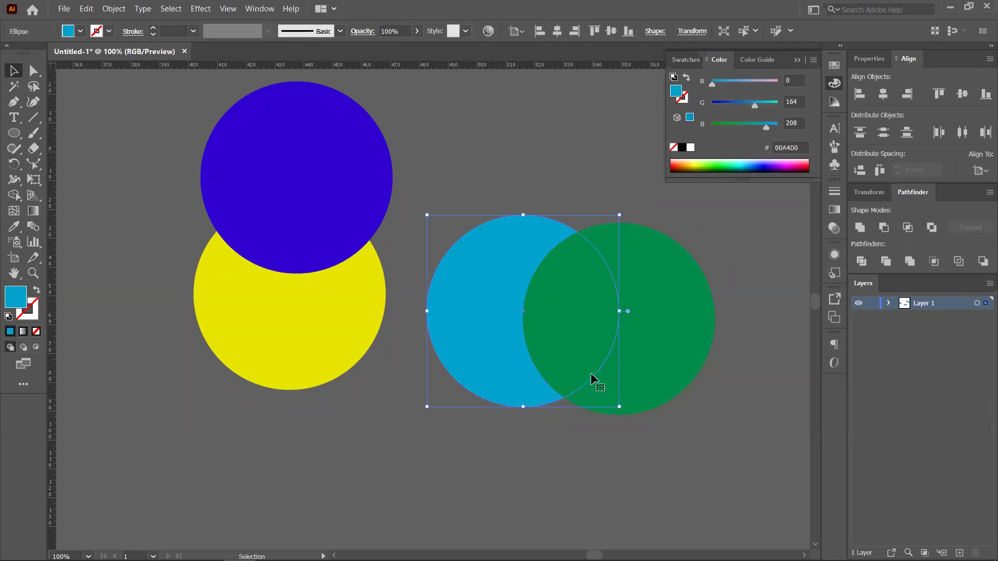
Move the green circle left so it covers most of the light blue circle
left_click(691, 351)
left_click_drag(648, 335, 622, 355)
mouse_move(466, 267)
left_mouse_down()
mouse_move(496, 285)
mouse_move(467, 270)
left_mouse_up()
left_click_drag(683, 352, 596, 317)
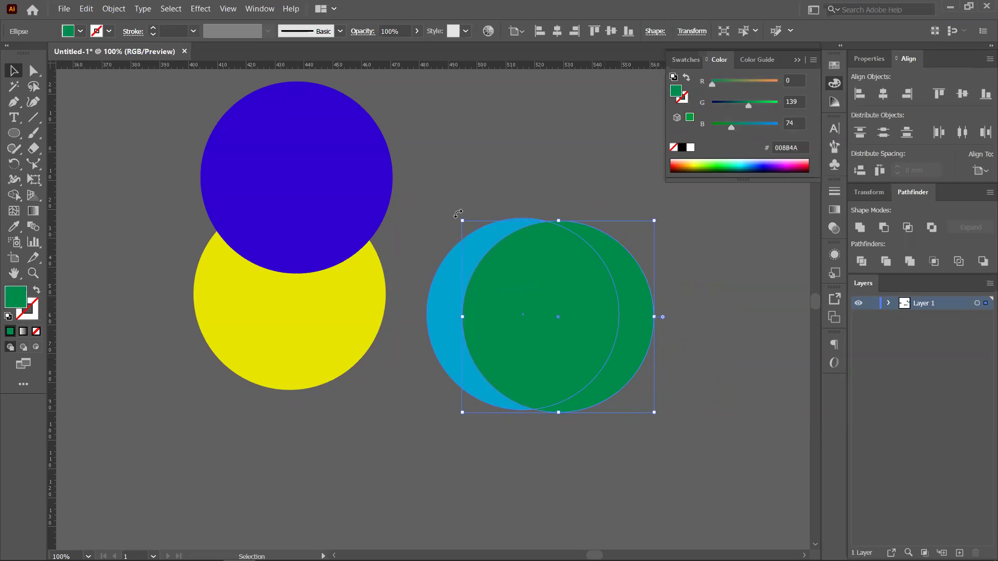
Subtract the green circle from the light blue one with Minus Front and move the remaining crescent
key("ctrl+a")
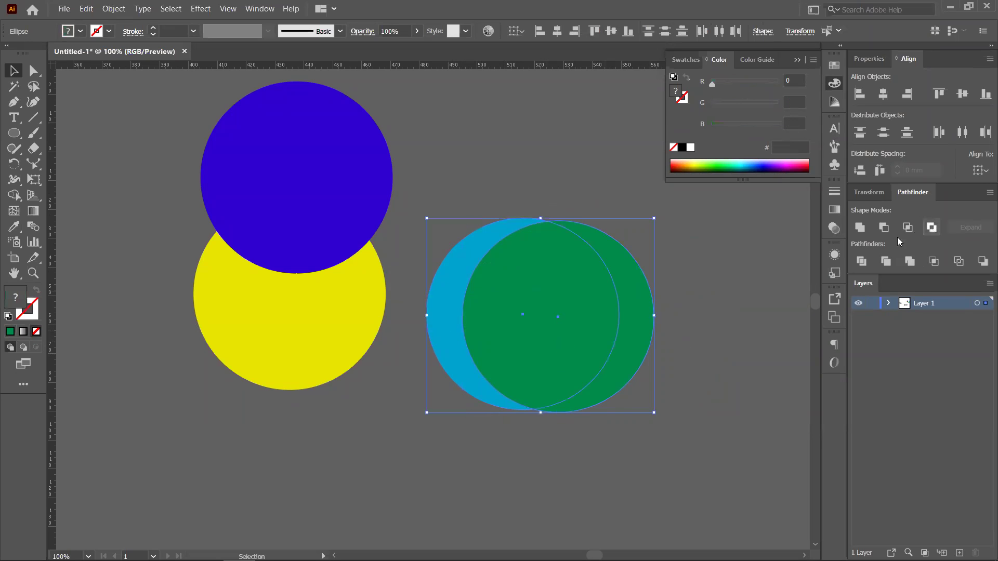
left_click(884, 227)
left_click(631, 298)
left_click_drag(462, 293, 438, 299)
Nudge the remaining crescent down and to the right, and undo back to the two full circles
key("a")
key("Down")
key("Down")
key("Down")
key("Down")
key("Down")
key("Down")
key("Down")
key("Down")
key("Down")
key("Down")
key("Down")
key("Right")
key("Right")
key("Right")
key("Right")
key("Right")
key("Right")
key("ctrl+z")
key("v")
Move the green circle level with the light blue one, slightly further right, and select both circles
left_click(700, 385)
left_click_drag(569, 323, 556, 263)
left_click(520, 245, "shift")
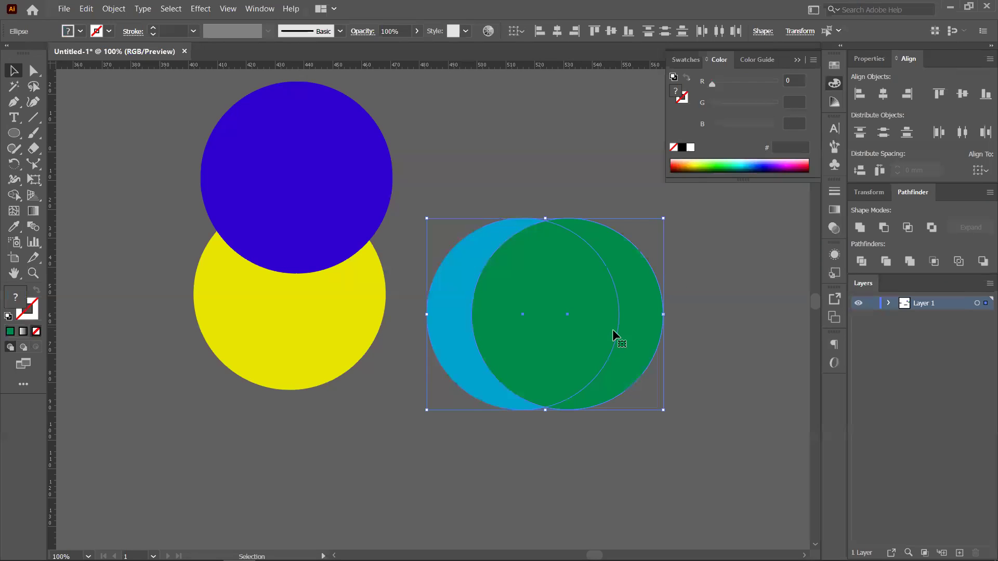
Apply Minus Front to the level green and light blue circles, and undo it
left_click(884, 227)
left_click(541, 289)
key("ctrl+z")
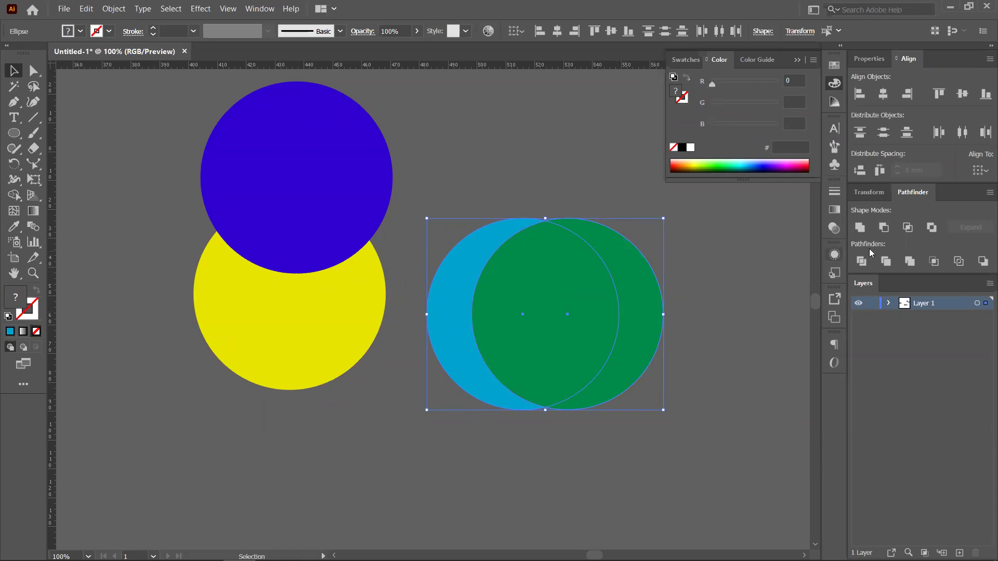
Apply Minus Back to cut the light blue circle out of the green one, and undo it
left_click(983, 261)
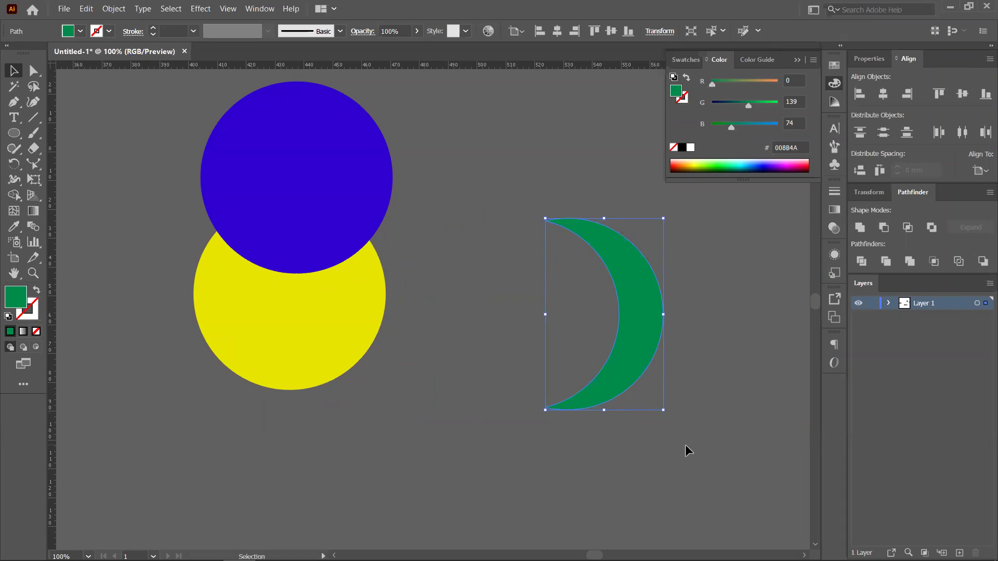
key("ctrl+z")
key("ctrl+z")
Move the light blue circle slightly down and to the left, and select it together with the green circle
left_click(691, 370)
mouse_move(459, 352)
left_mouse_down()
mouse_move(467, 398)
mouse_move(420, 322)
mouse_move(436, 382)
mouse_move(453, 341)
left_mouse_up()
left_click(640, 260, "shift")
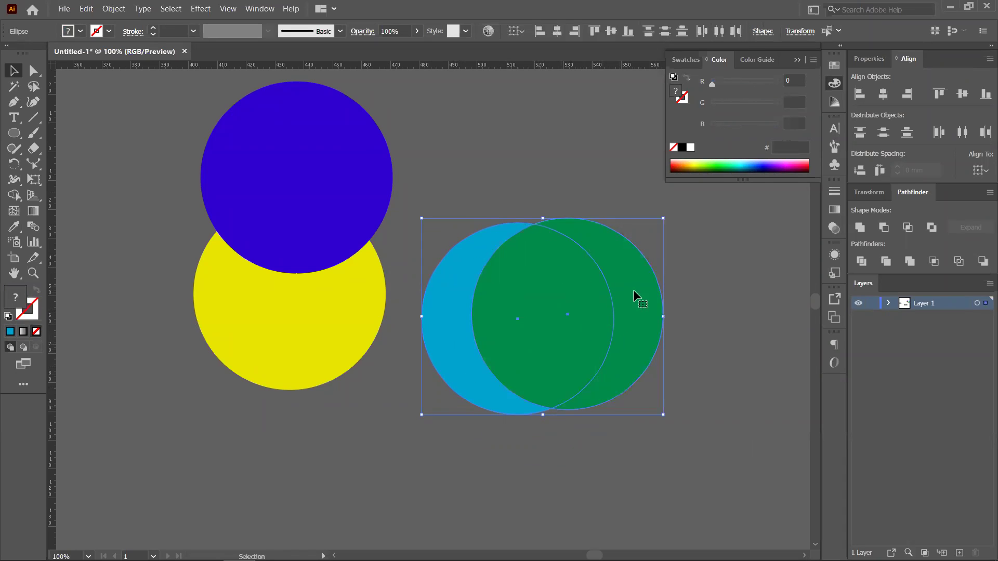
Repeat Minus Back with the shifted light blue circle, and undo the subtraction
left_click(983, 261)
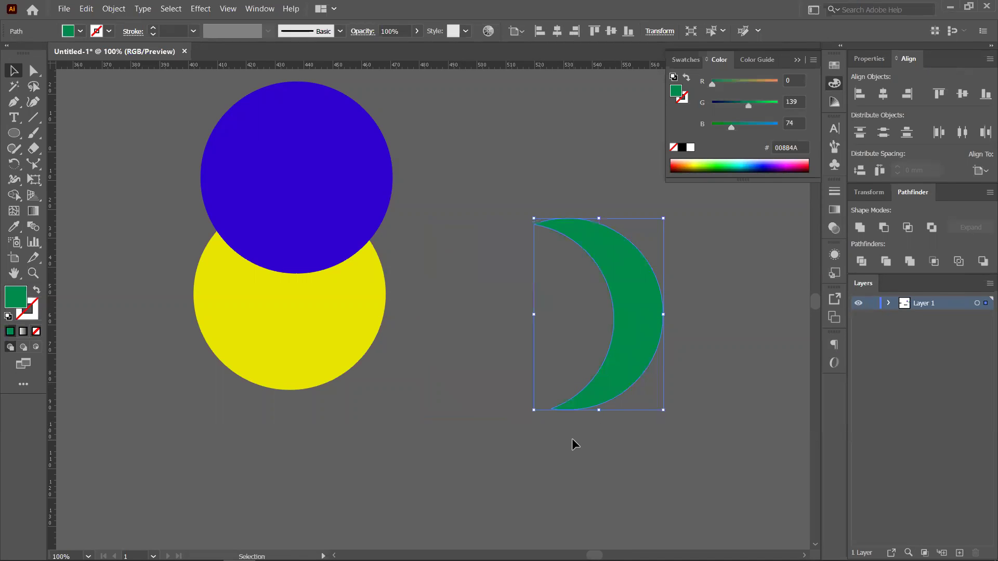
key("ctrl+z")
key("ctrl+z")
Repeat Minus Front on the shifted pair to leave a light blue crescent, and undo the subtraction
left_click(571, 304, "shift")
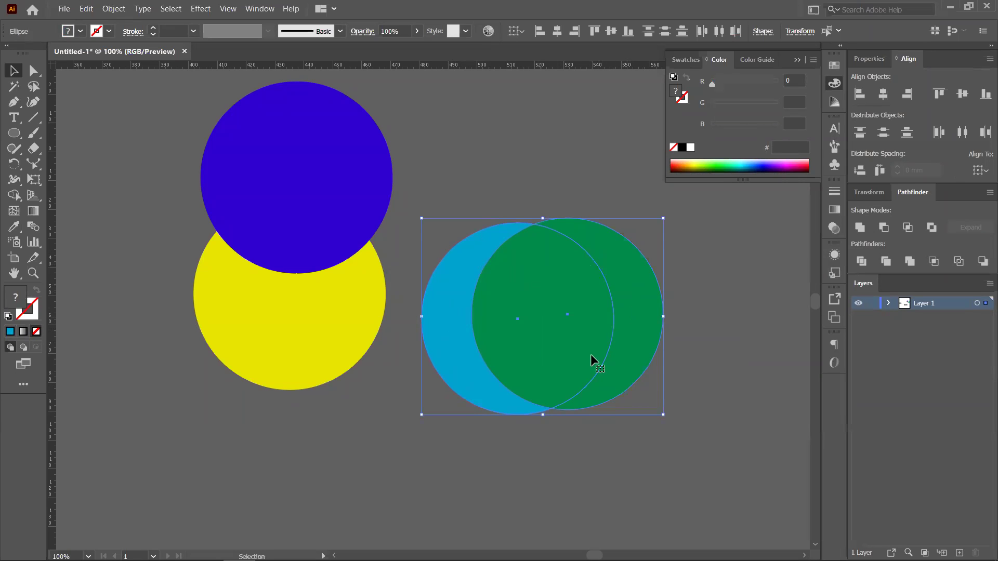
left_click(884, 227)
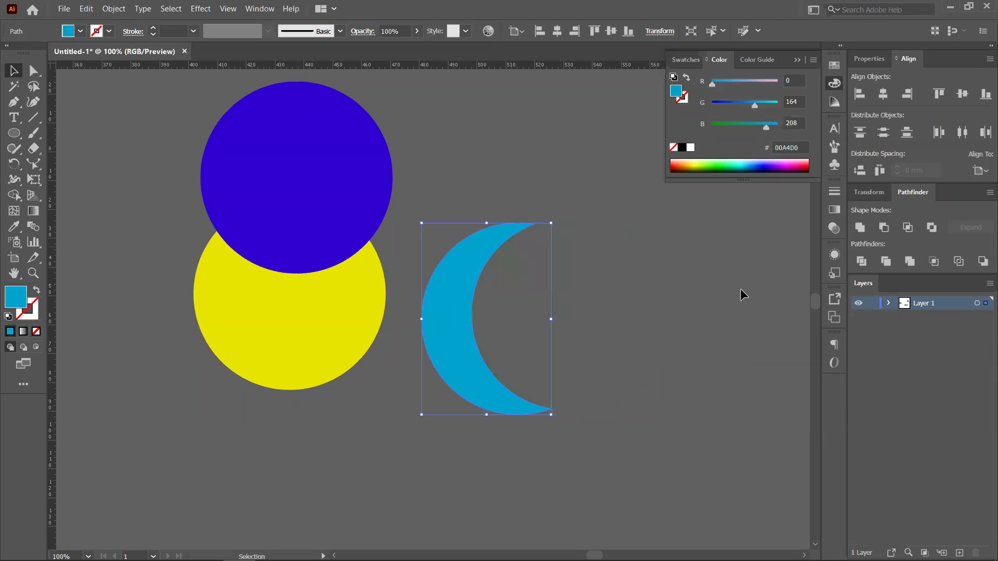
left_click(675, 373)
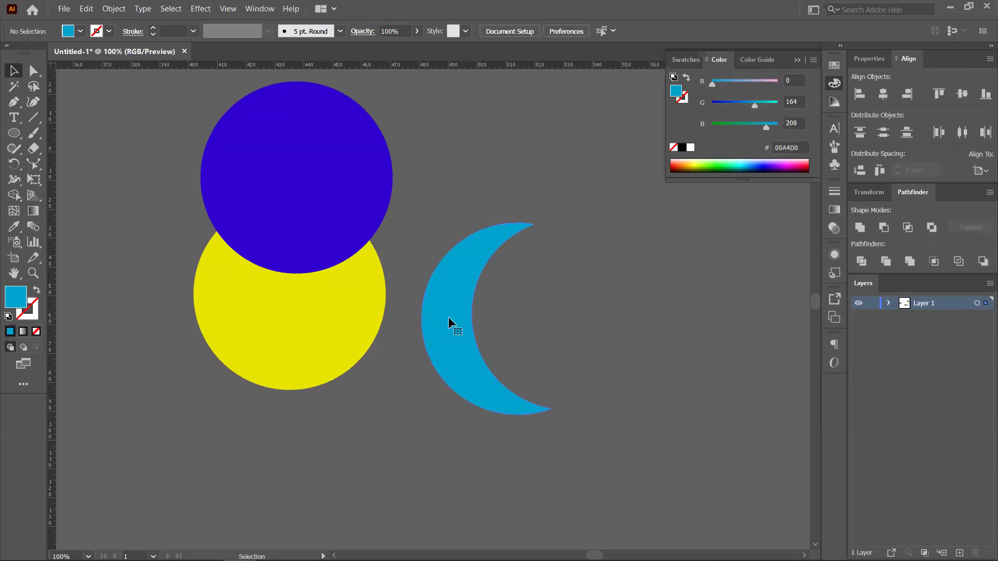
key("ctrl+z")
left_click(605, 444)
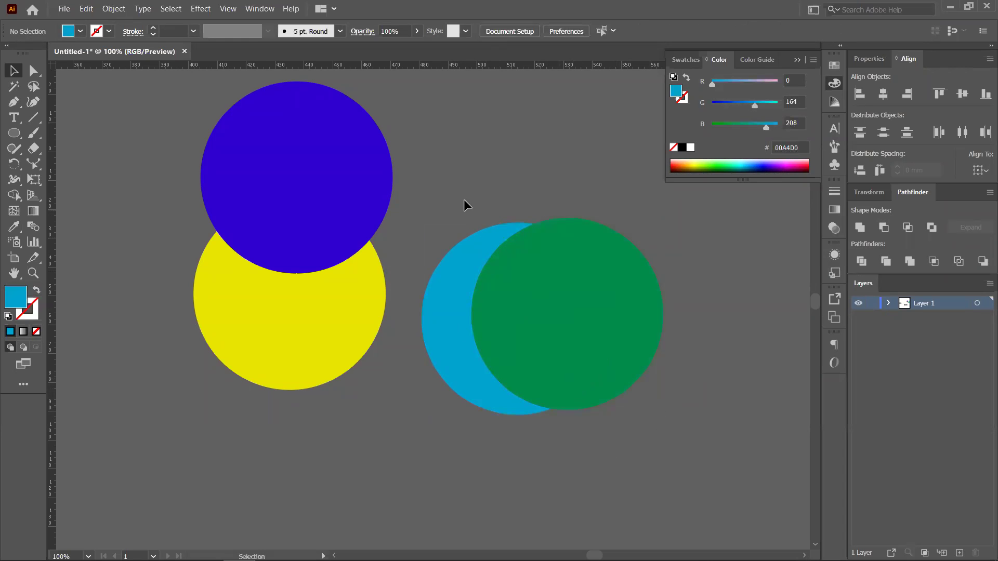
Shift the green circle slightly to the right over the light blue circle
left_click_drag(539, 363, 490, 316)
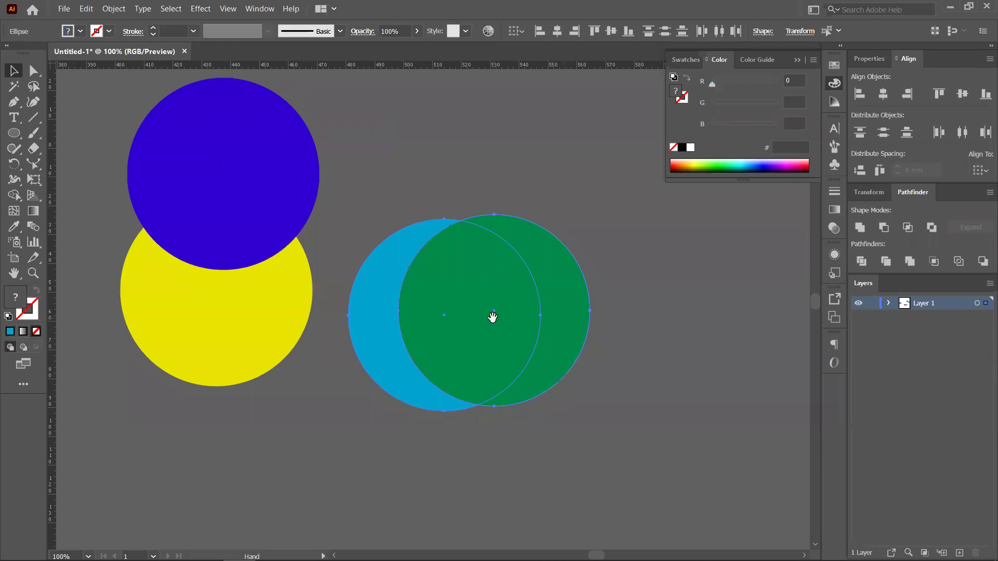
left_click_drag(647, 374, 576, 373)
left_click(644, 281)
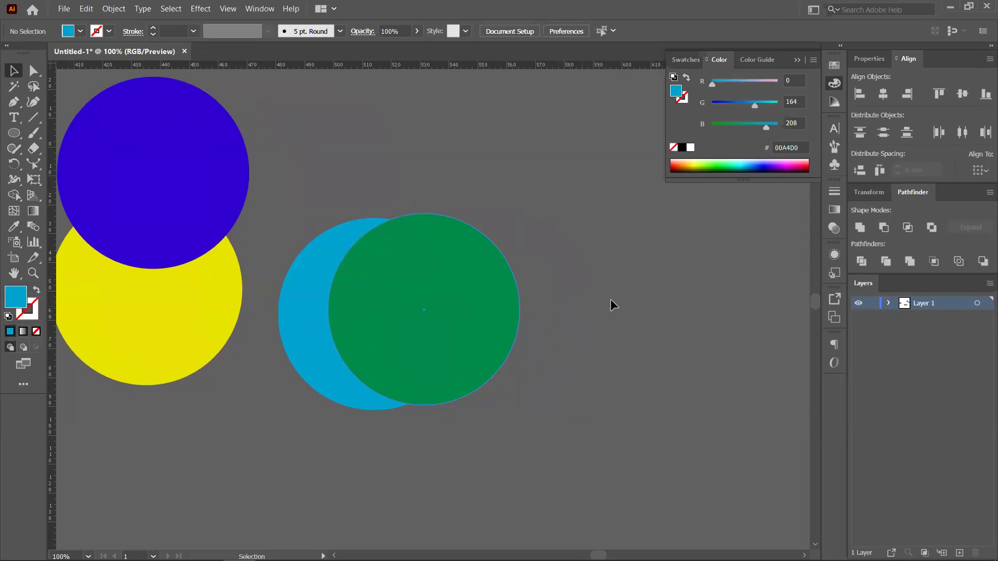
left_click(433, 305)
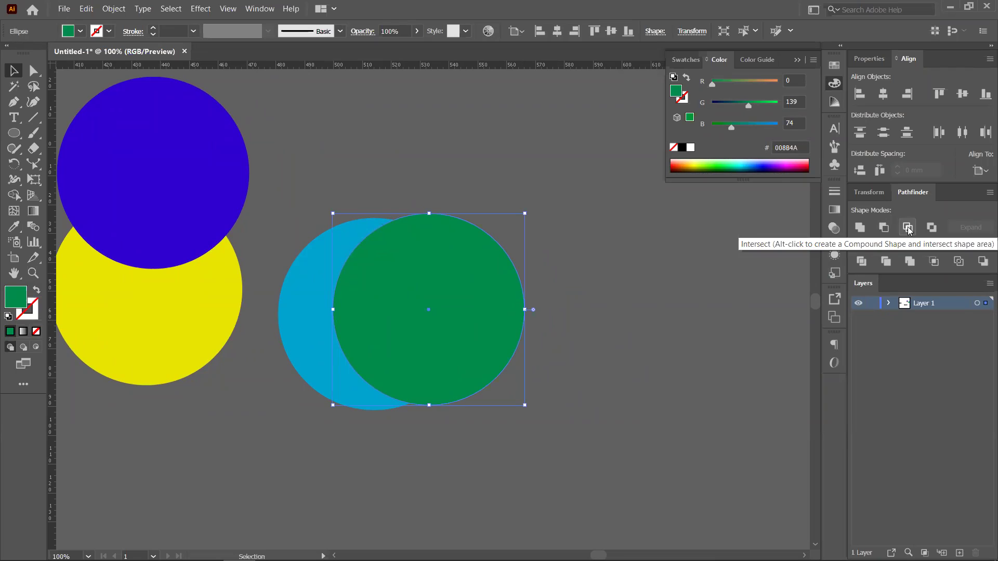
left_click(592, 302)
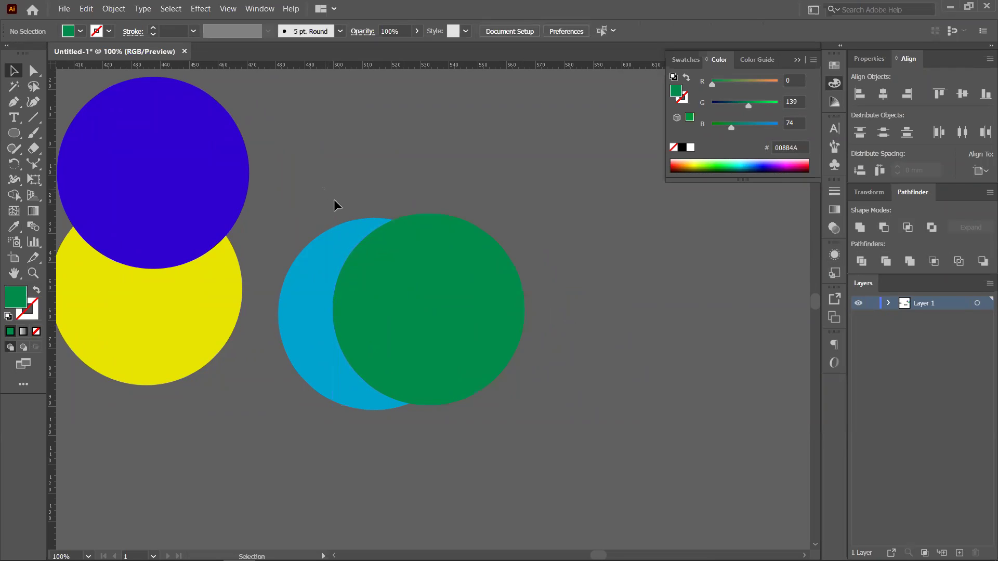
Apply Intersect to the green and light blue circles, move the resulting shape slightly right, and undo both changes
left_click_drag(424, 338, 512, 381)
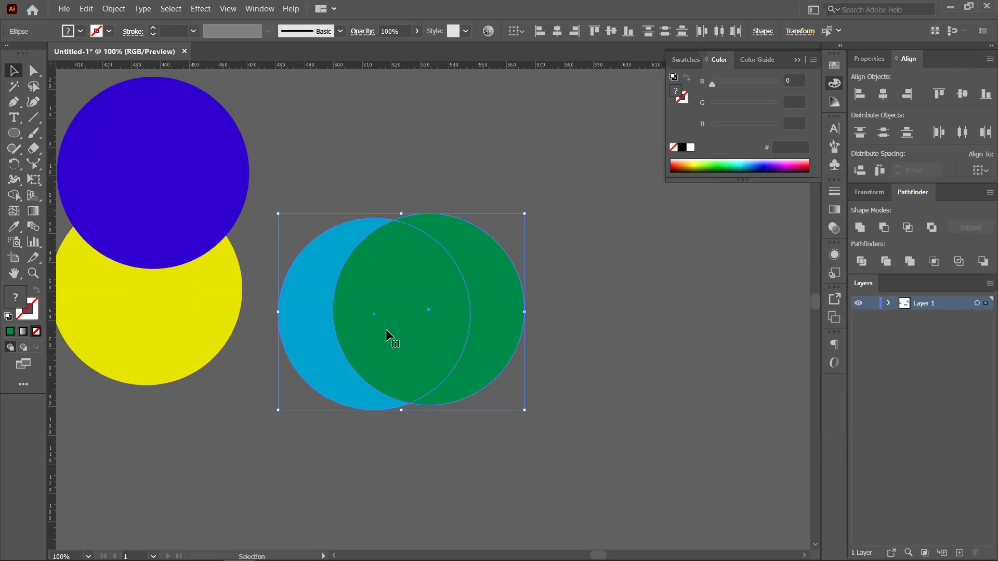
left_click(908, 227)
left_click(537, 345)
left_click_drag(458, 348, 515, 345)
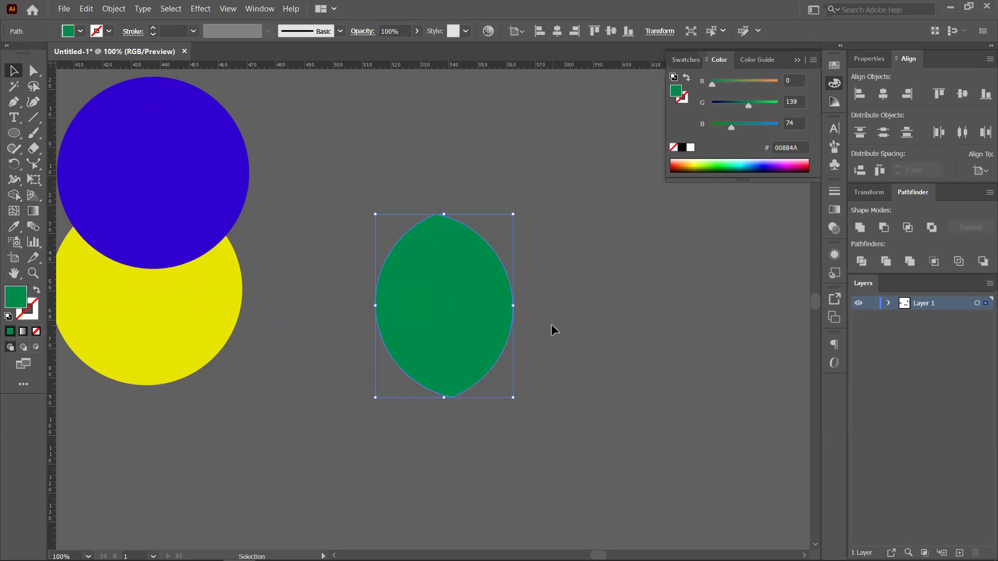
key("ctrl+z")
key("ctrl+z")
Align the light blue and green circles on their vertical centres, and move the green one right until its edge meets the light blue centre
left_click(457, 235)
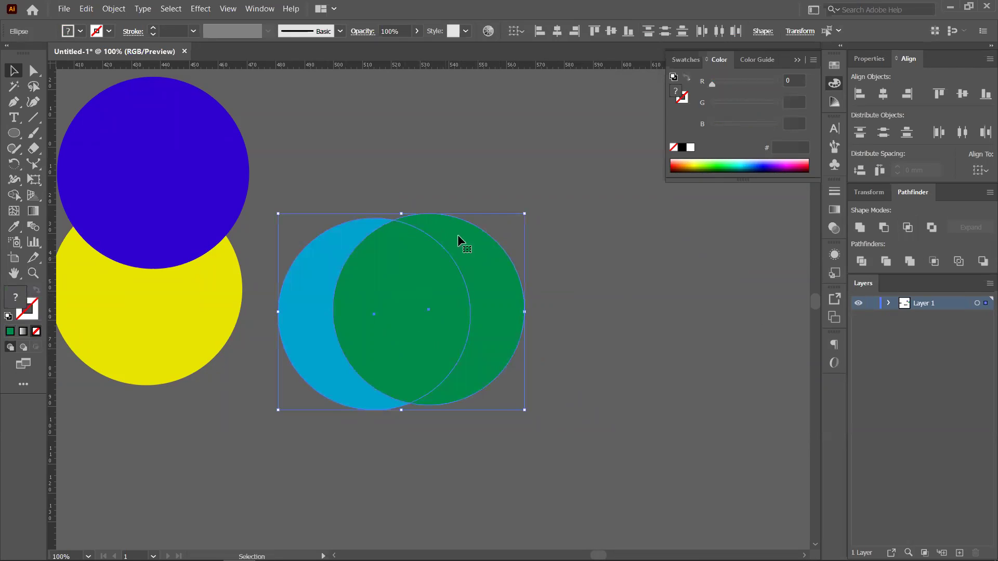
mouse_move(510, 300)
left_mouse_down()
mouse_move(516, 316)
mouse_move(504, 294)
left_mouse_up()
left_click(502, 283)
left_click_drag(358, 193, 438, 290)
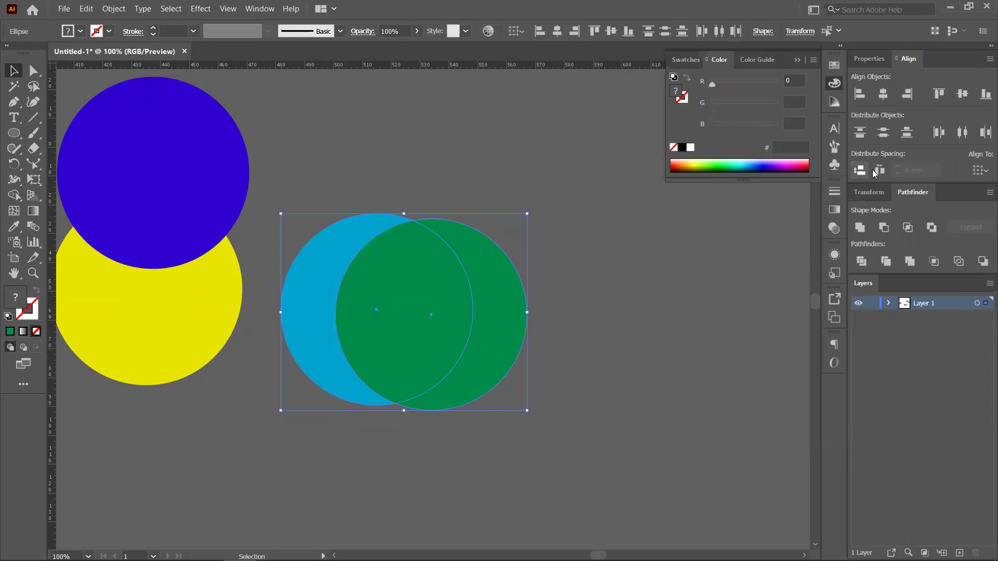
left_click(963, 94)
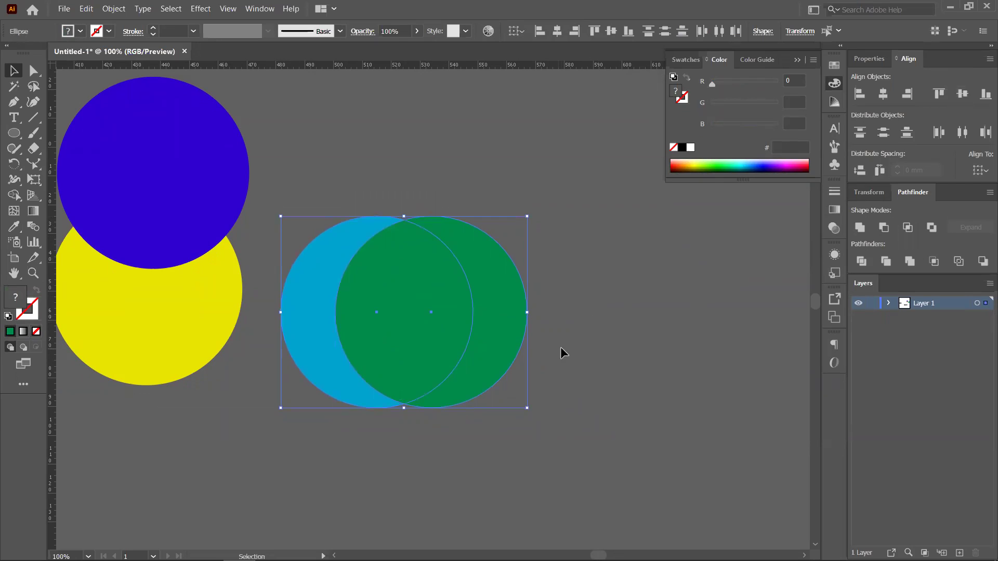
left_click(543, 337)
left_click_drag(495, 332, 537, 335)
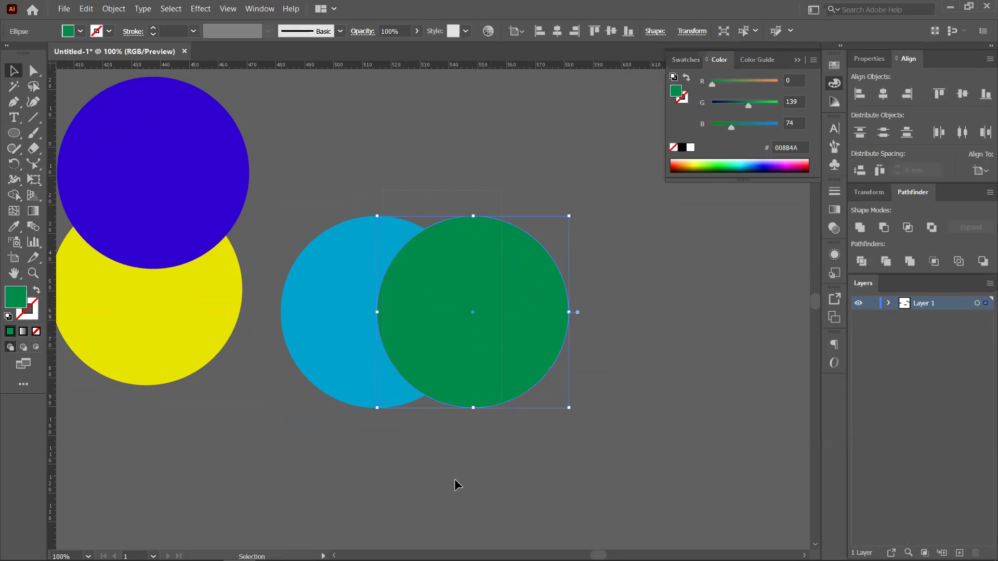
Intersect the aligned green and light blue circles into a leaf shape, try adjusting that shape, and undo everything back to the two circles
left_click_drag(454, 485, 495, 368)
left_click(907, 228)
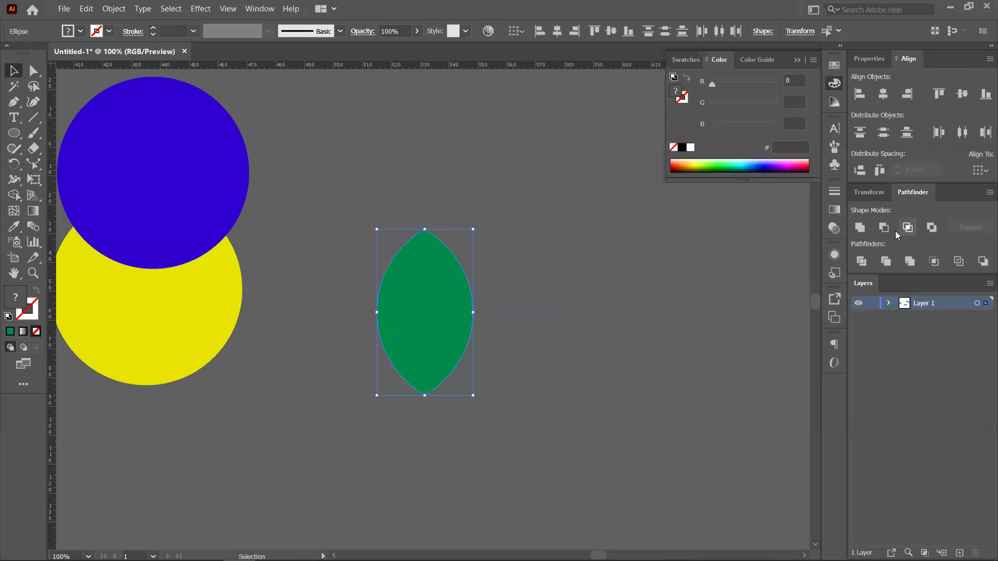
left_click_drag(419, 306, 419, 303)
left_click_drag(428, 225, 424, 169)
left_click_drag(456, 345, 454, 335)
key("ctrl+z")
key("ctrl+z")
key("ctrl+z")
key("ctrl+z")
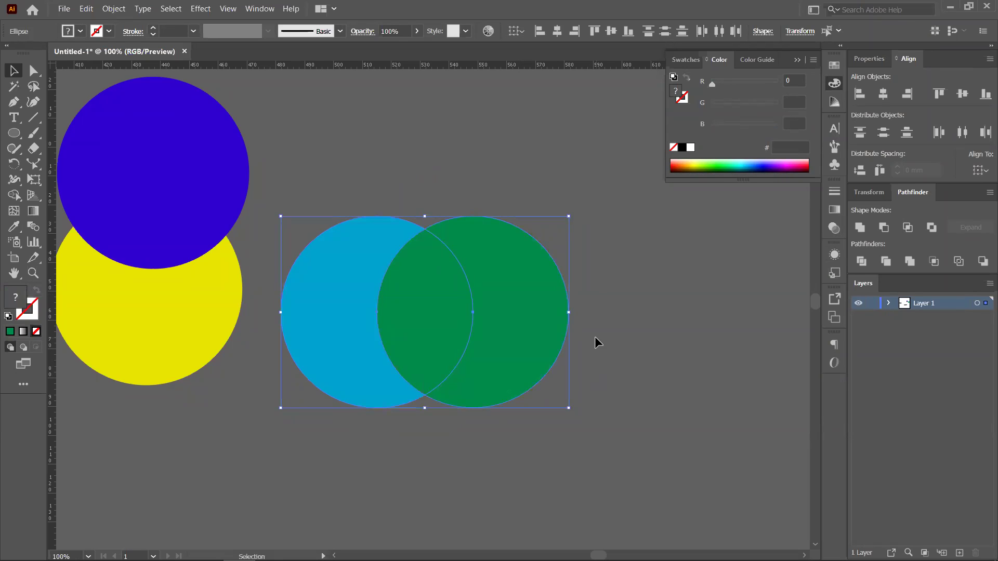
Apply Exclude to the green and light blue circles, undo it, and deselect the pair
left_click(936, 226)
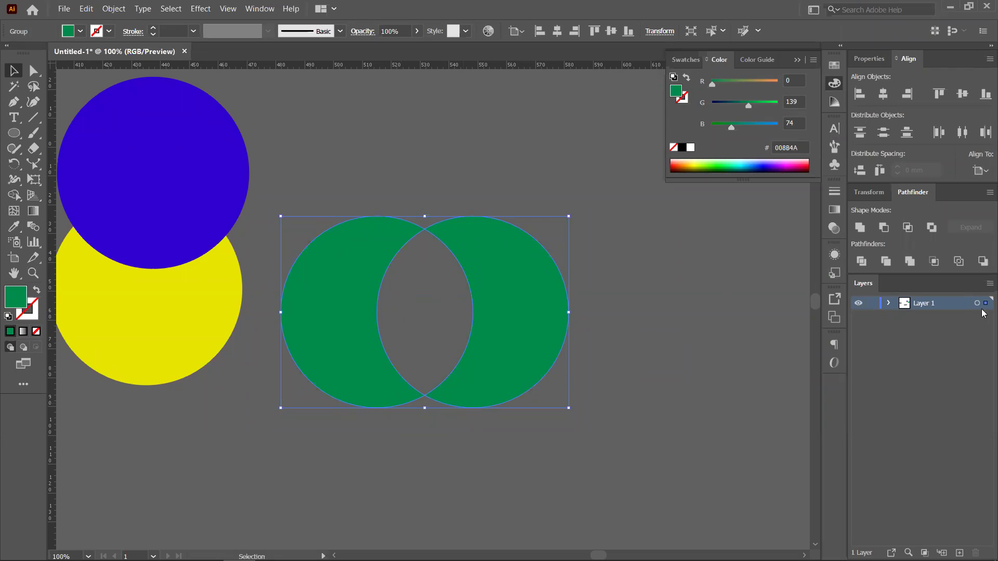
key("ctrl+z")
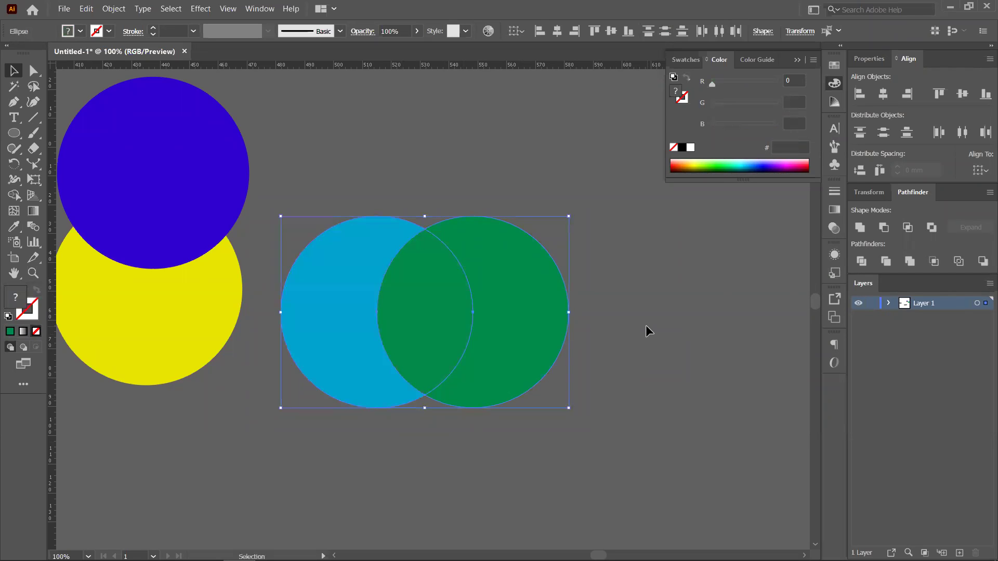
left_click(646, 325)
key("ctrl+z")
left_click(460, 441)
Move the dark blue and yellow circles over the light blue and green pair so that they overlap it from above
scroll(461, 440, "down", 1)
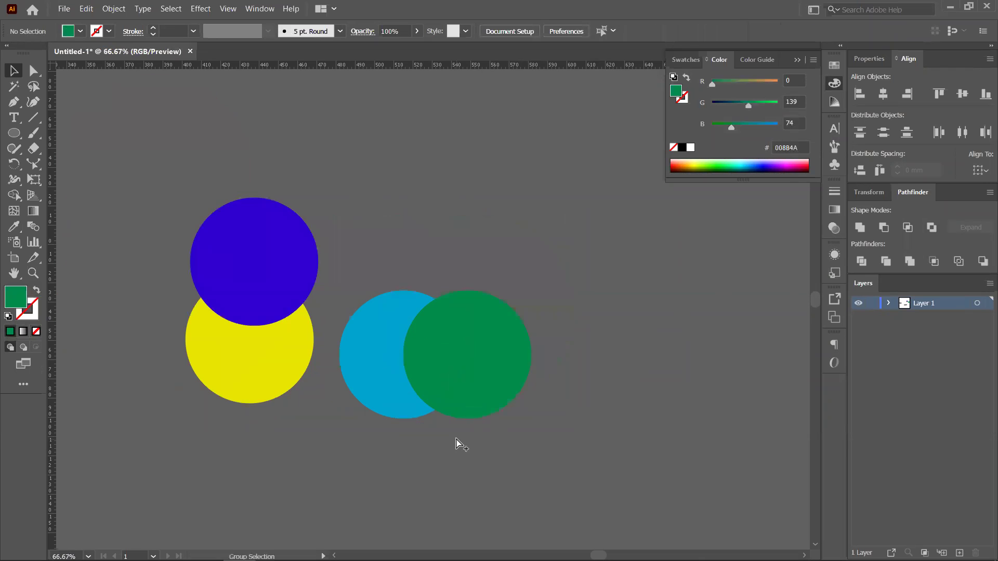
left_click_drag(268, 263, 436, 276)
left_click_drag(228, 335, 490, 290)
Select all four overlapping circles, apply Exclude to them, and undo the operation
left_click_drag(366, 192, 524, 408)
left_click(932, 228)
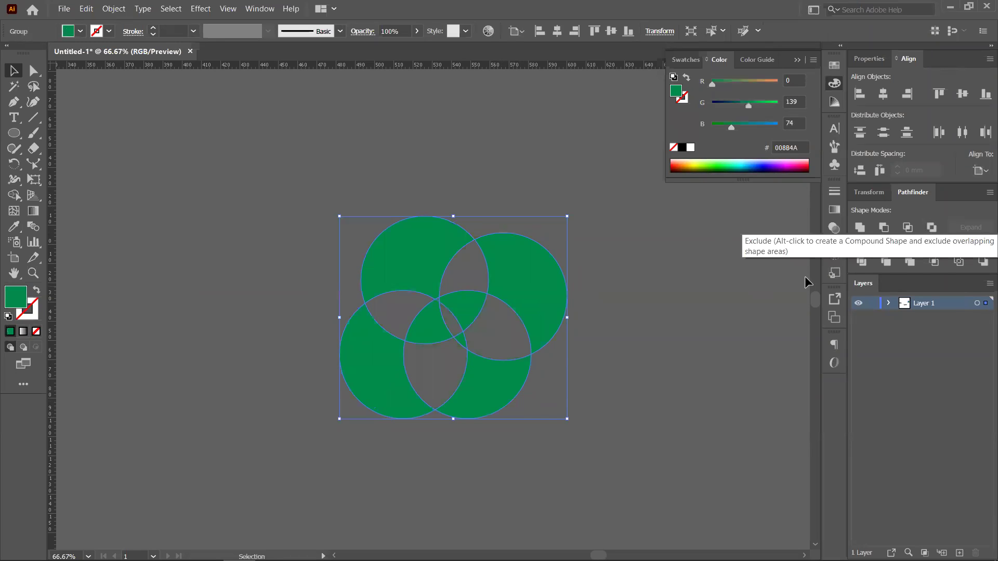
key("ctrl+plus")
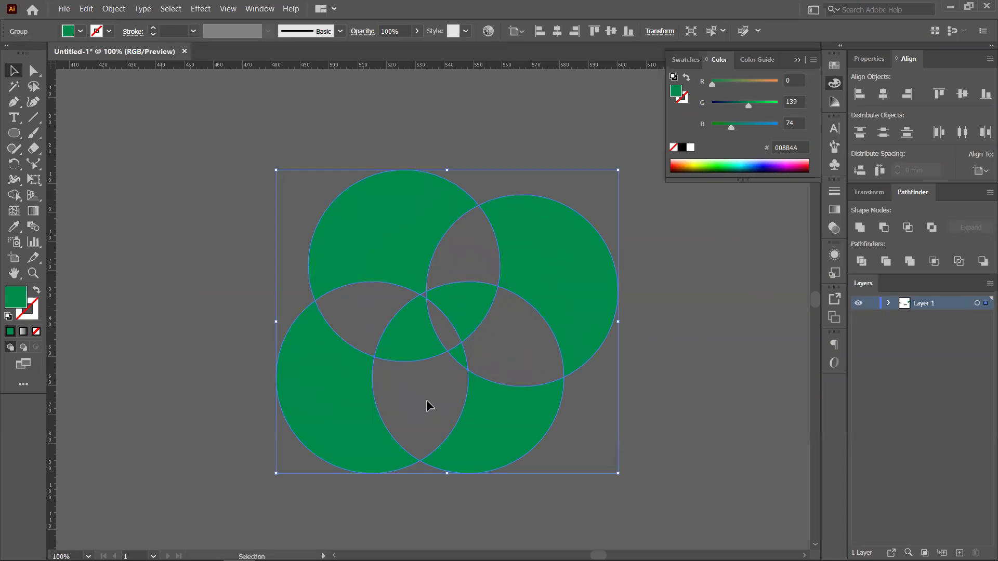
left_click_drag(671, 394, 597, 347)
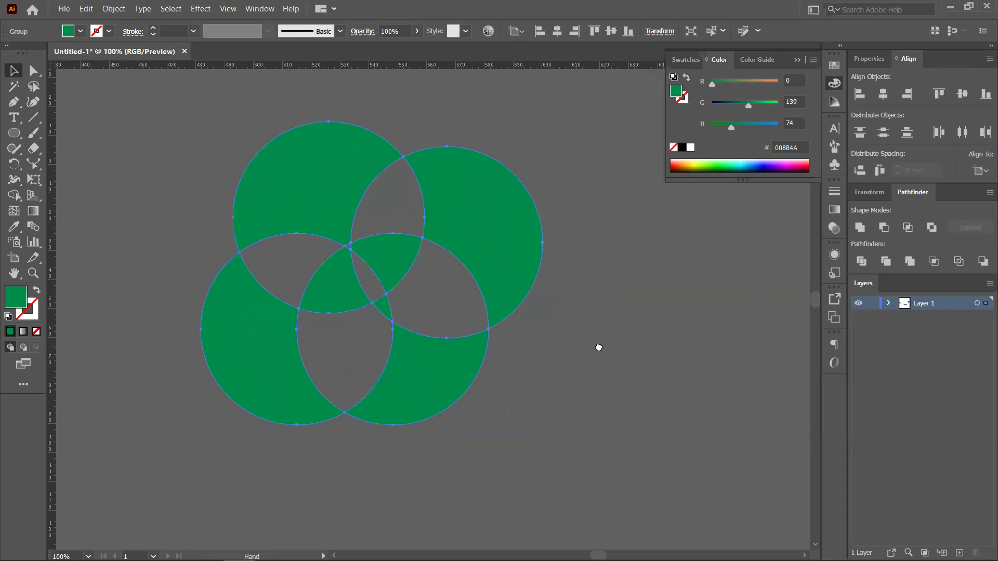
key("ctrl+z")
key("v")
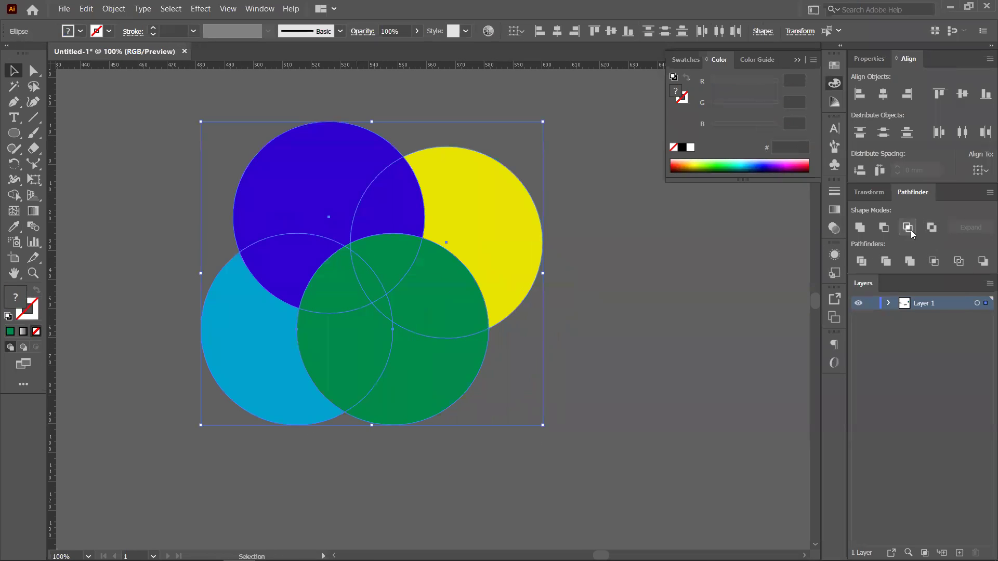
Apply Intersect to the four circles to keep only their common area, trying it twice and undoing it each time
left_click(907, 228)
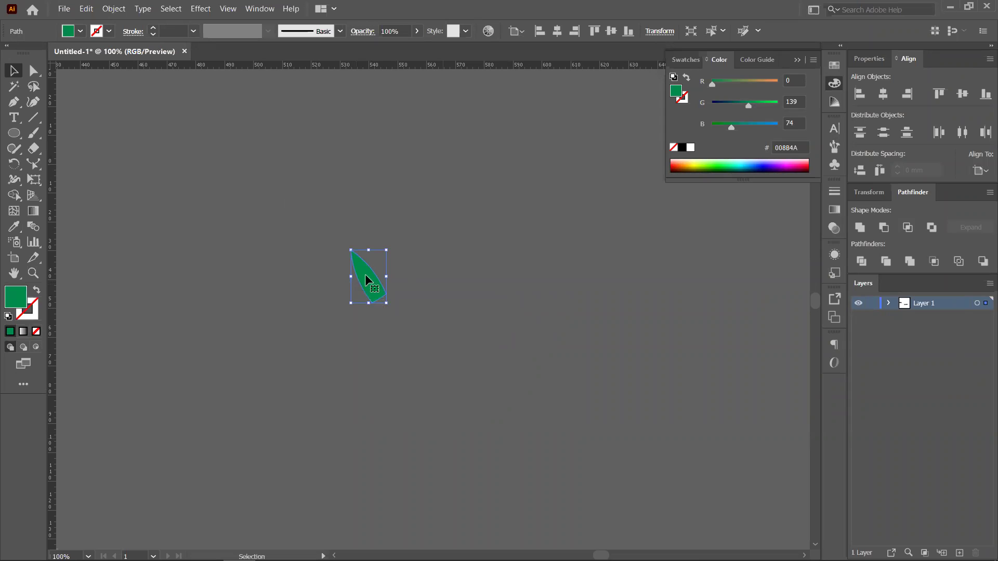
key("ctrl+z")
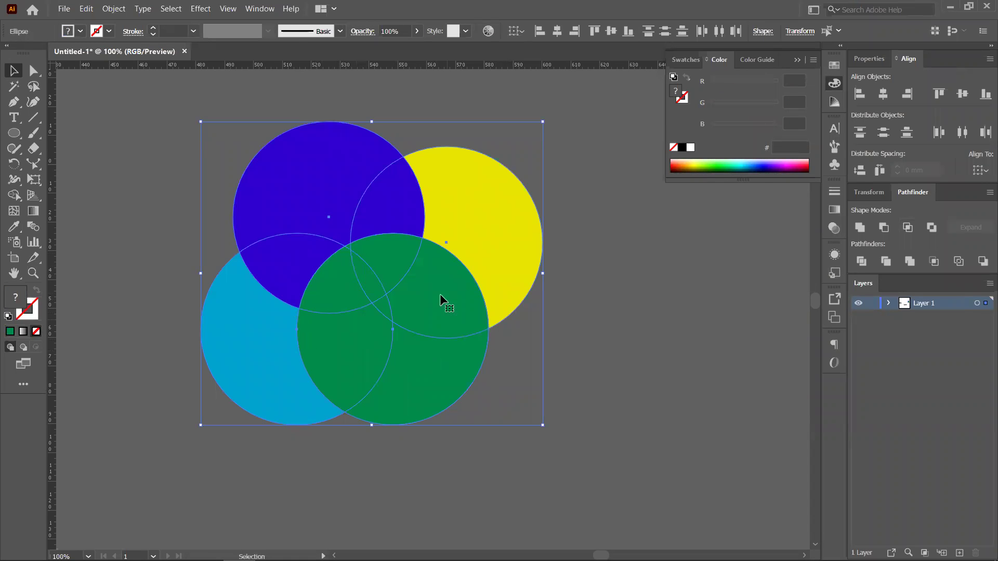
left_click(907, 227)
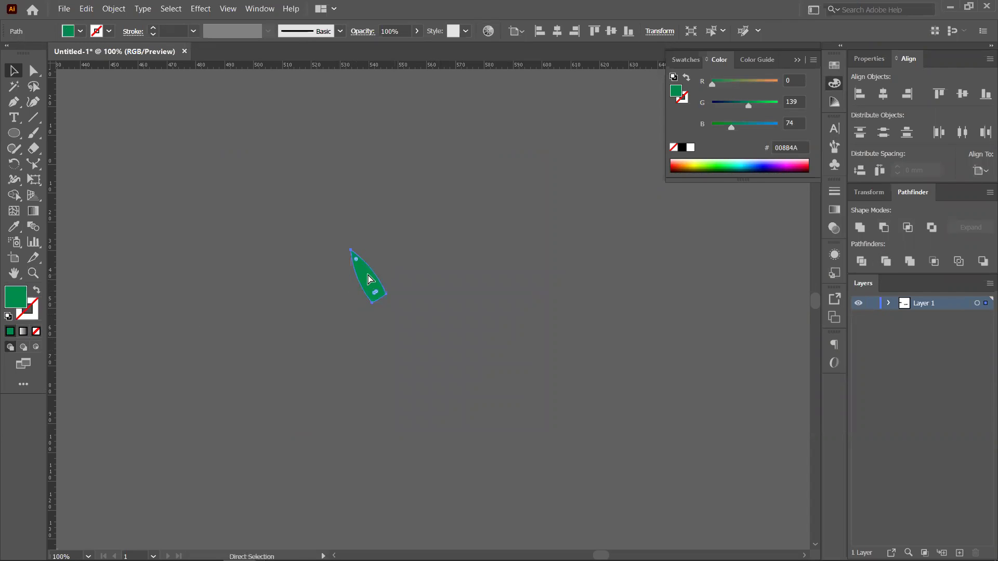
key("ctrl+z")
Break up the four-circle cluster, placing the green circle over the yellow one and separating the light blue circle from the dark blue one
left_click_drag(418, 369, 557, 262)
left_click(561, 356)
left_click_drag(335, 315, 214, 363)
left_click_drag(567, 250, 530, 248)
left_click(702, 302)
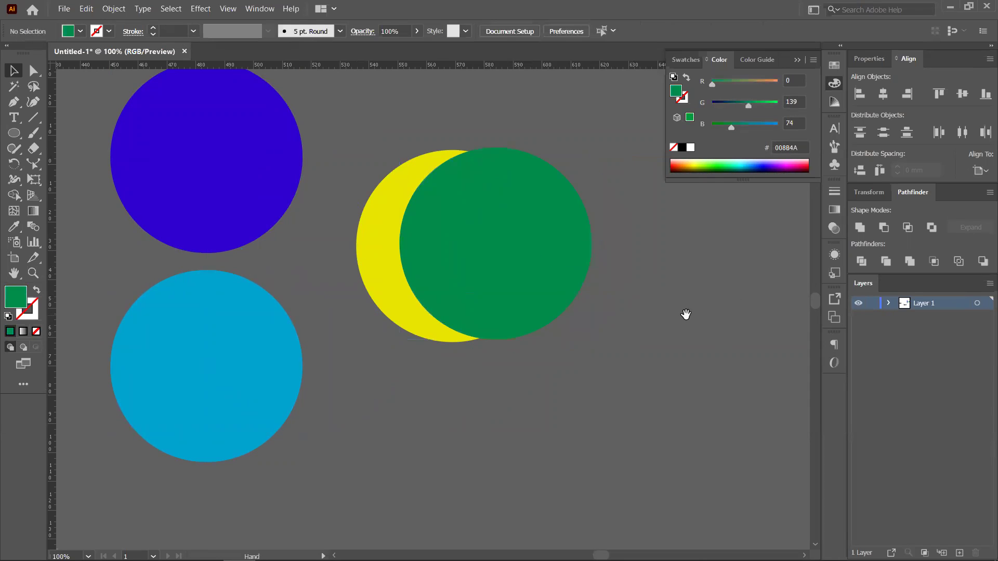
Bring the light blue and dark blue circles together beside the yellow-green pair, with dark blue overlapping light blue, and select both
left_click_drag(686, 314, 556, 301)
scroll(499, 307, "down", 2)
left_click_drag(270, 307, 247, 269)
left_click_drag(272, 227, 281, 289)
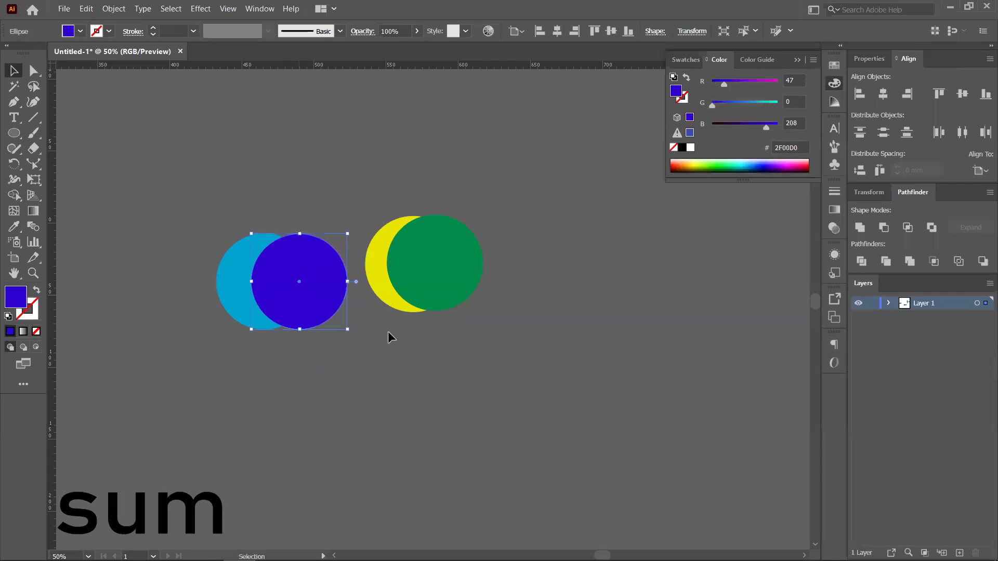
left_click(552, 355)
left_click_drag(336, 397, 355, 406)
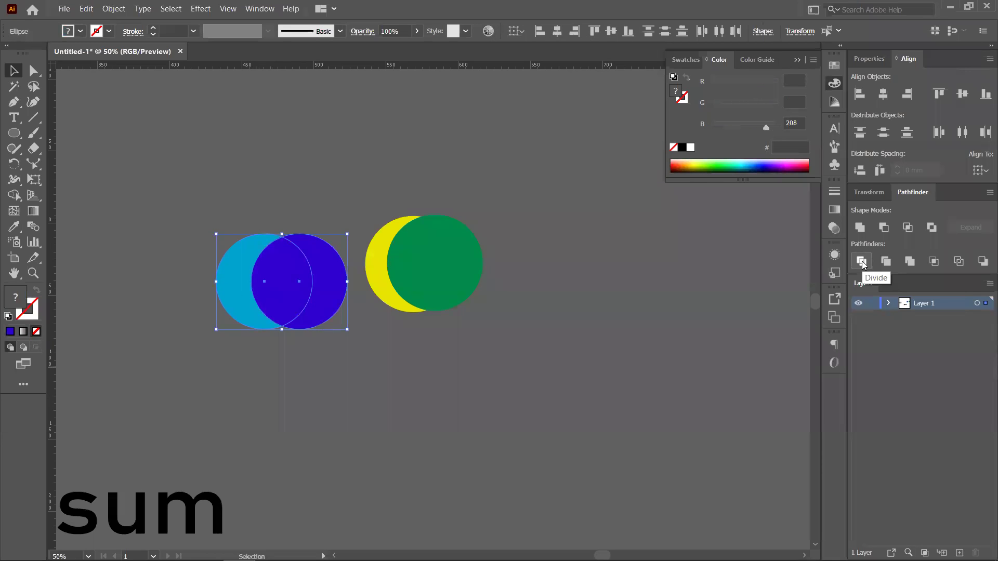
Copy the green circle onto the two blue circles, and copy the light blue circle onto the yellow-green pair
left_click(372, 363)
left_click_drag(416, 271, 253, 251)
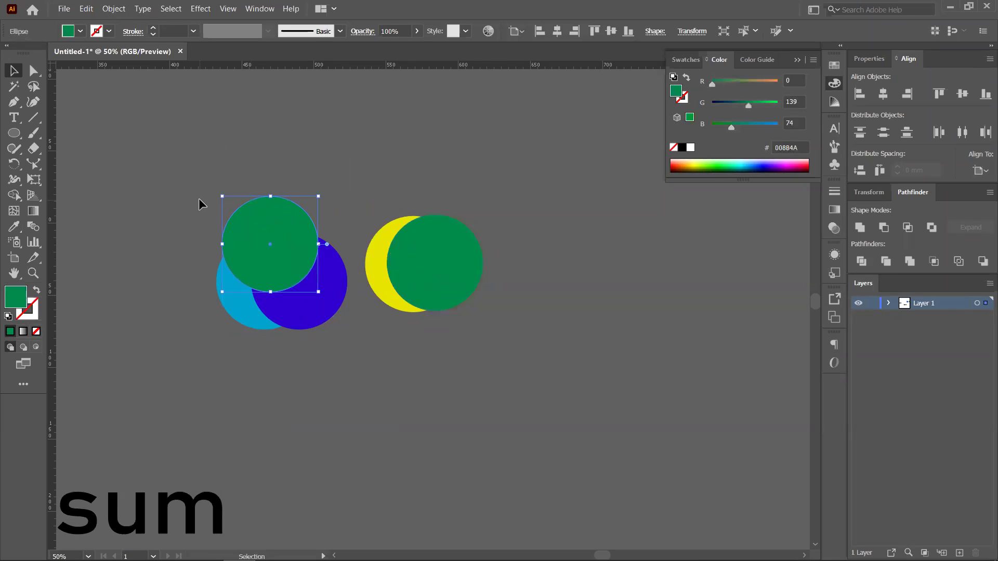
left_click_drag(261, 325, 395, 252)
Select the overlapping green, light blue and dark blue circles and apply Divide to them
left_click_drag(299, 335, 307, 290)
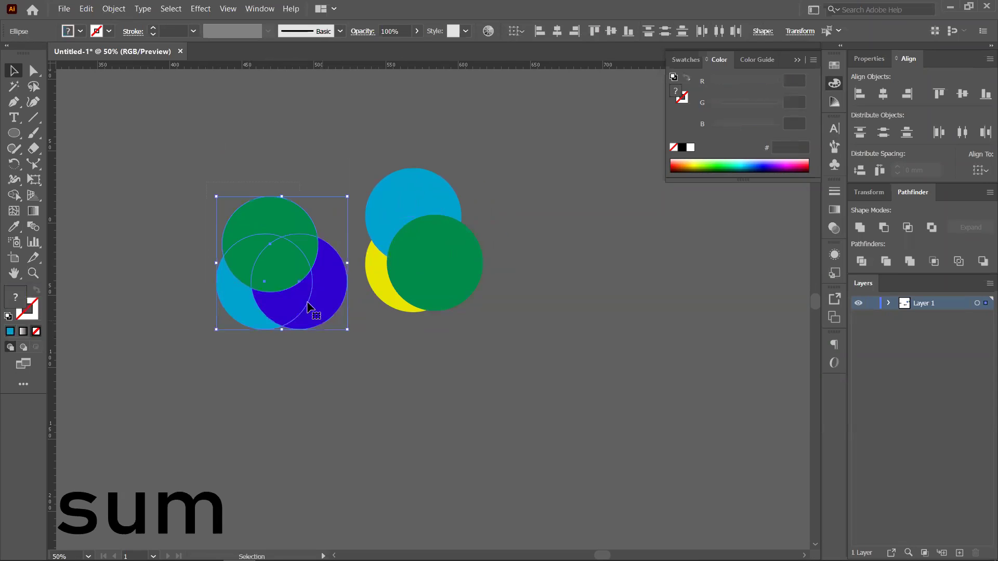
scroll(306, 301, "up", 2)
left_click_drag(397, 301, 388, 349)
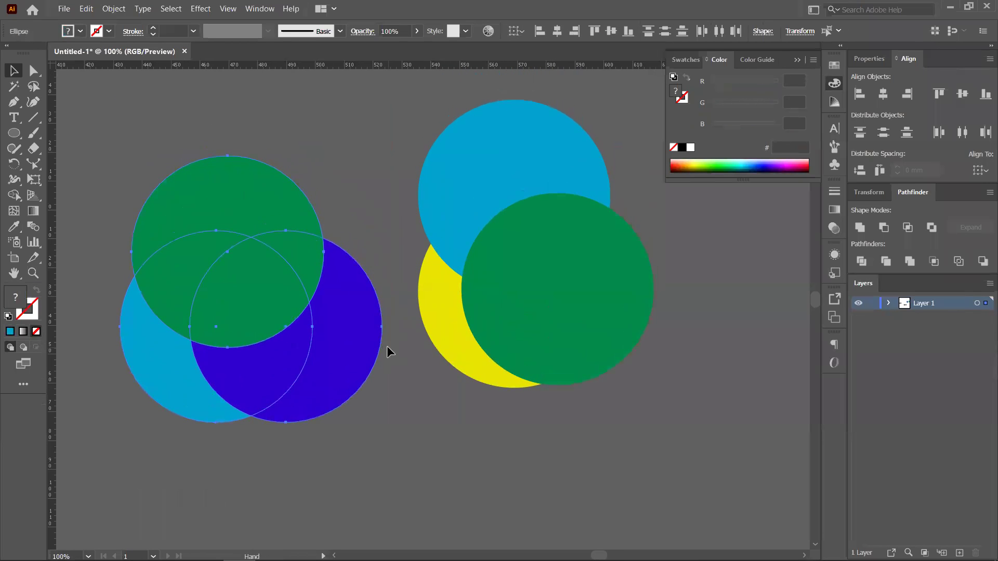
left_click(863, 263)
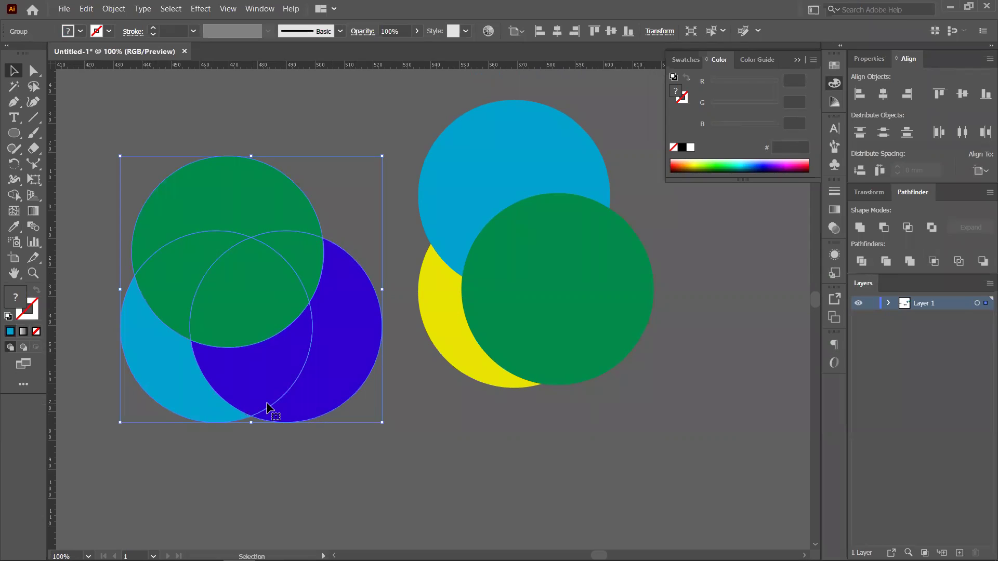
Move the divided circle group slightly up and ungroup its pieces
left_click(241, 451)
left_click(242, 282)
right_click(242, 290)
left_click(218, 479)
left_click_drag(241, 320, 239, 296)
left_click_drag(208, 340, 228, 283)
right_click(227, 283)
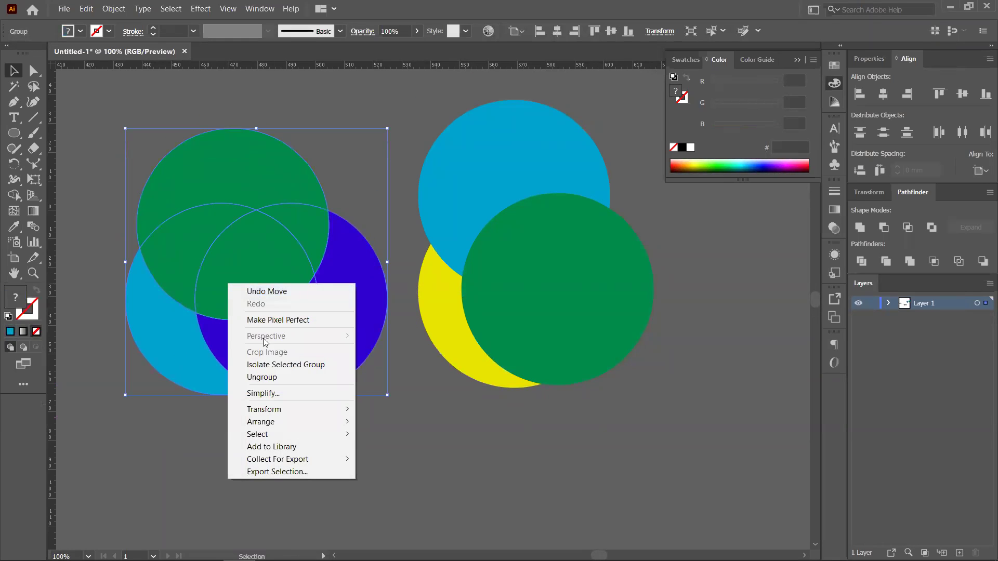
left_click(260, 377)
Pull the divided green, light blue and dark blue pieces apart from one another
left_click(245, 473)
left_click_drag(299, 398, 345, 463)
left_click_drag(202, 381, 149, 448)
left_click_drag(252, 364, 254, 422)
left_click_drag(248, 294, 252, 339)
left_click_drag(184, 251, 112, 245)
left_click_drag(252, 161, 236, 103)
left_click_drag(300, 239, 319, 233)
left_click_drag(277, 343, 277, 323)
Undo the piece moves, the ungrouping and the Divide to restore the three whole circles
key("ctrl+z")
key("ctrl+z")
key("ctrl+z")
key("ctrl+z")
key("ctrl+z")
key("ctrl+z")
key("ctrl+z")
key("ctrl+z")
key("ctrl+z")
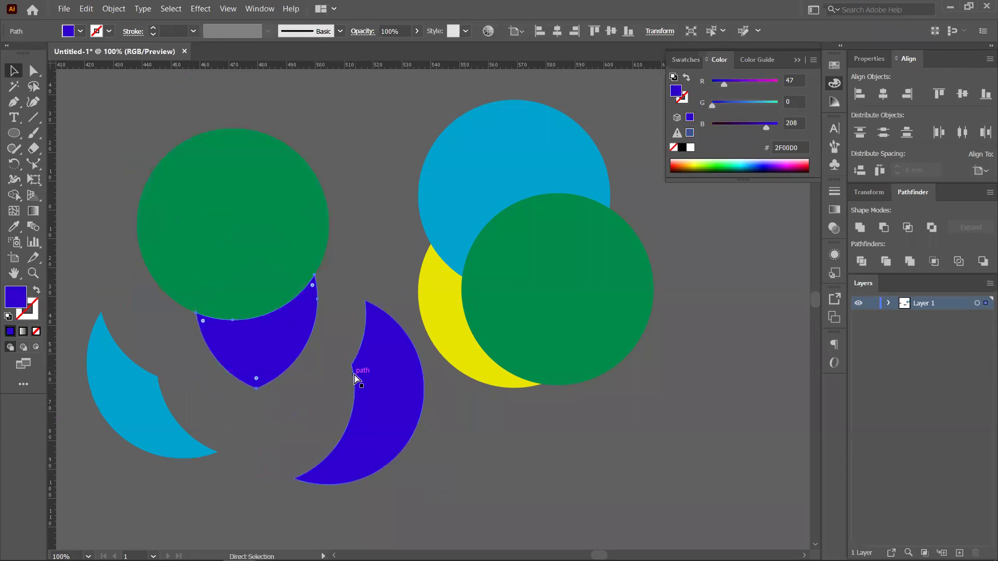
key("ctrl+z")
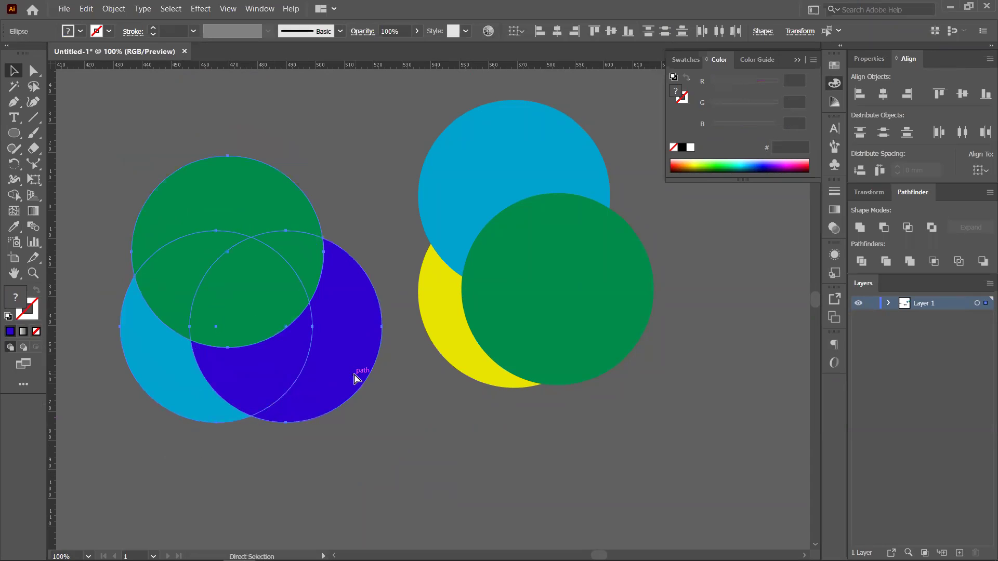
Shift the dark blue circle slightly right and select it together with the overlapping green and light blue circles
left_click(408, 488)
mouse_move(290, 374)
left_mouse_down()
mouse_move(337, 423)
mouse_move(292, 378)
left_mouse_up()
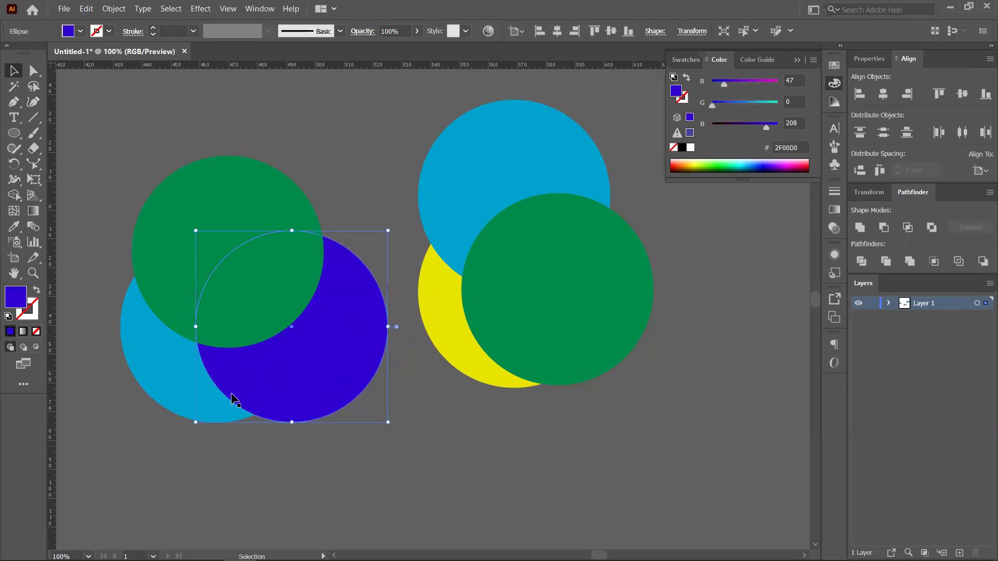
key("ctrl+a")
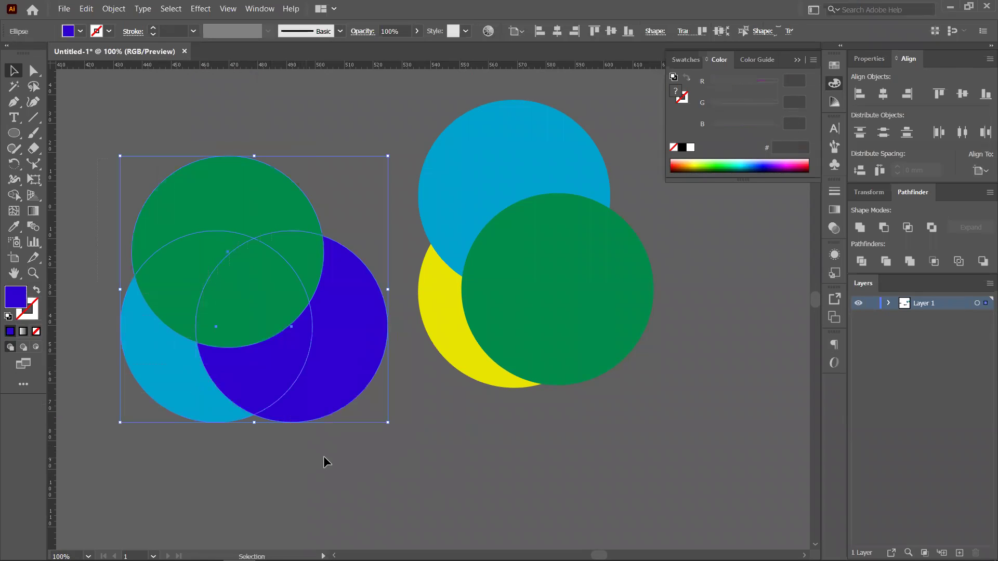
scroll(259, 368, "up", 1, "alt")
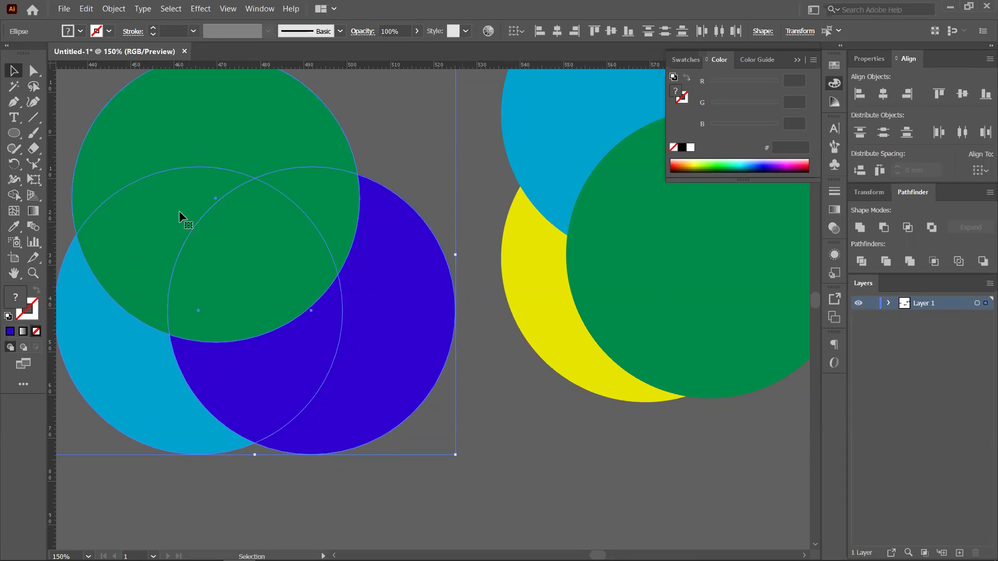
Divide the three overlapping green, light blue and dark blue circles, shift the group slightly up and left, and ungroup it
scroll(279, 338, "down", 1)
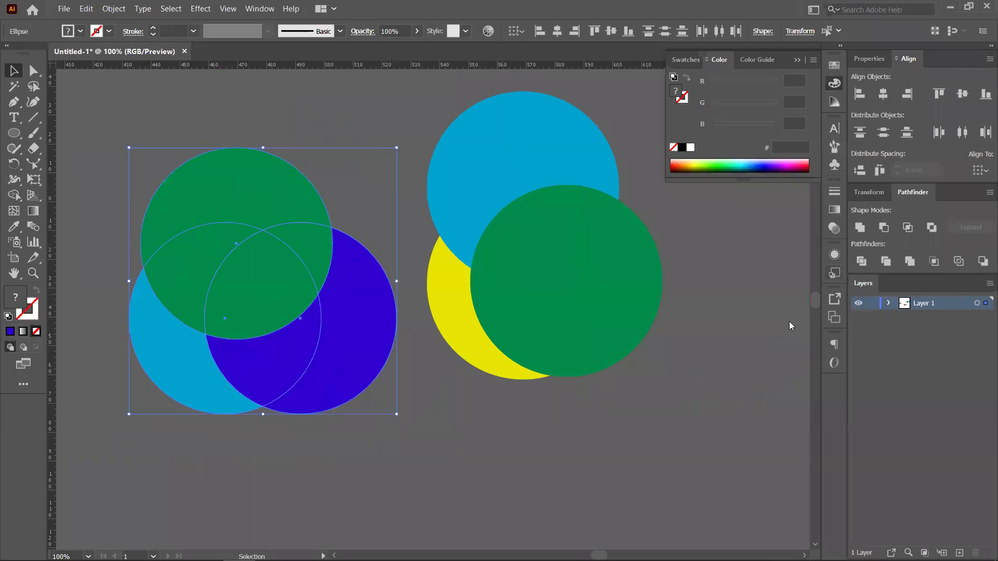
left_click(861, 260)
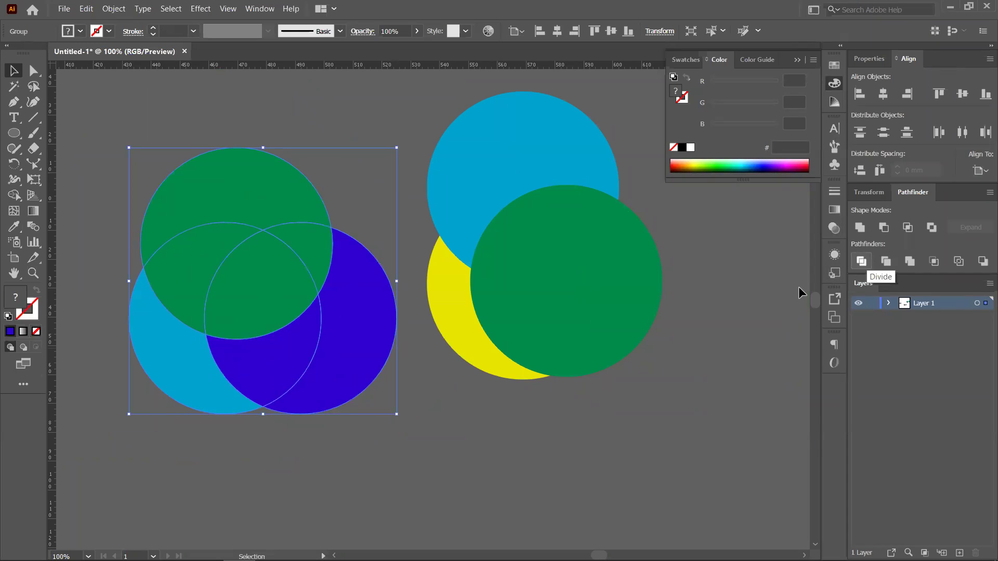
left_click_drag(266, 292, 236, 264)
right_click(235, 263)
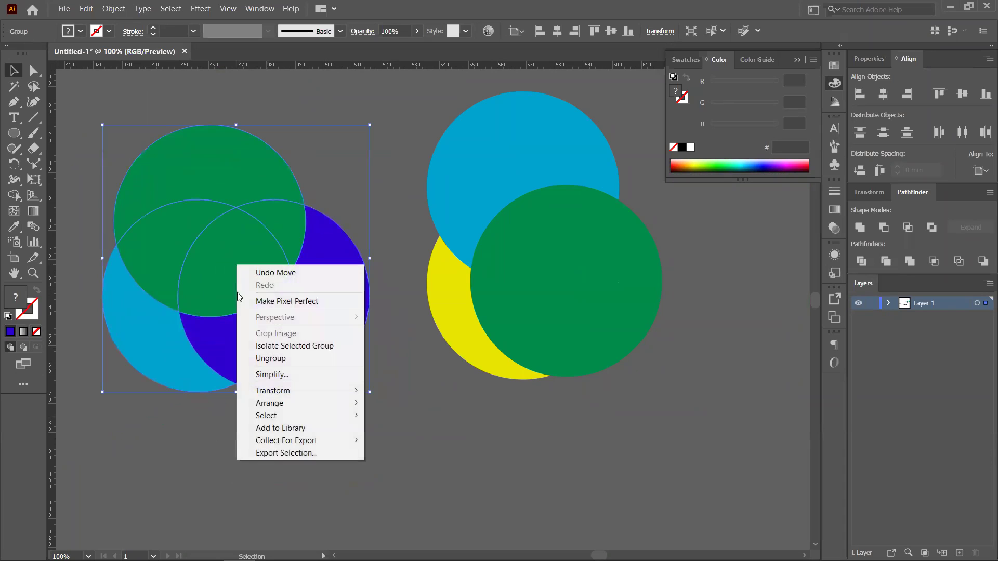
left_click(271, 327)
left_click(234, 327)
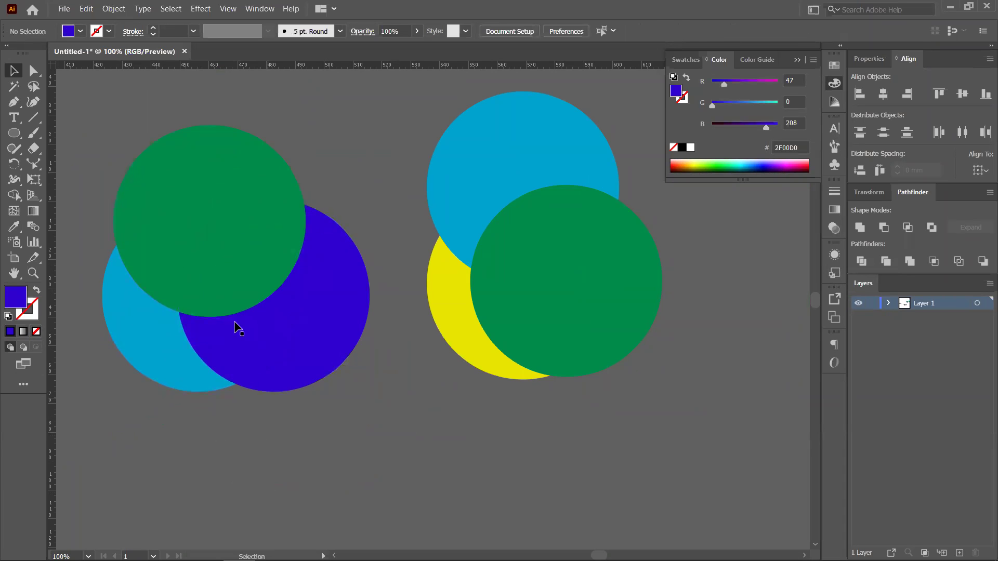
Pull the divided dark blue, light blue and green pieces outward from the shared centre
left_click_drag(231, 310, 358, 272)
left_click(356, 272)
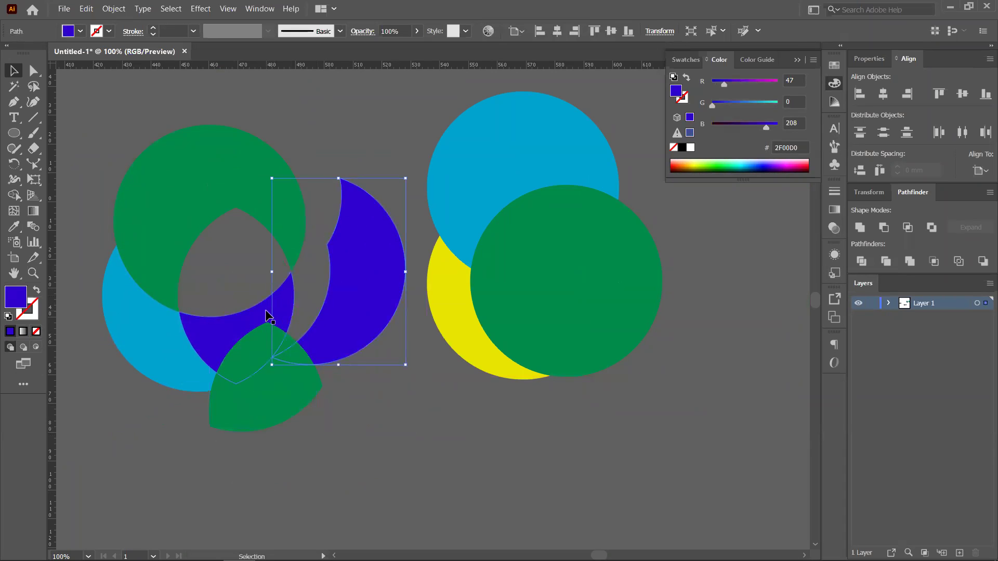
left_click_drag(234, 338, 286, 400)
left_click_drag(145, 272, 117, 312)
left_click_drag(199, 187, 214, 146)
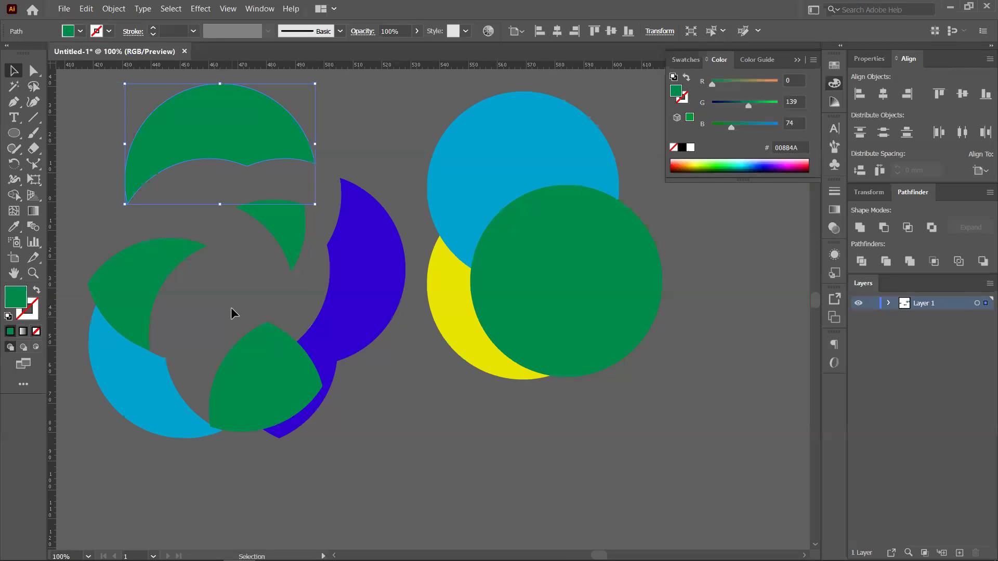
Undo the piece moves, the ungrouping and the group move to reassemble the divided circles
key("ctrl+z")
key("ctrl+z")
key("ctrl+z")
key("ctrl+z")
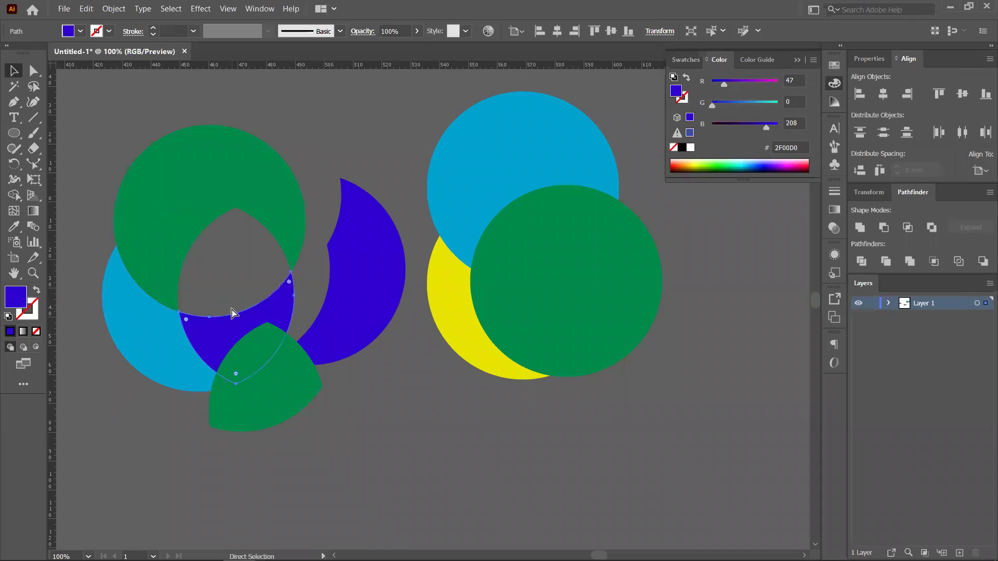
key("ctrl+z")
key("ctrl+z")
key("ctrl+z")
key("ctrl+z")
key("ctrl+z")
key("ctrl+z")
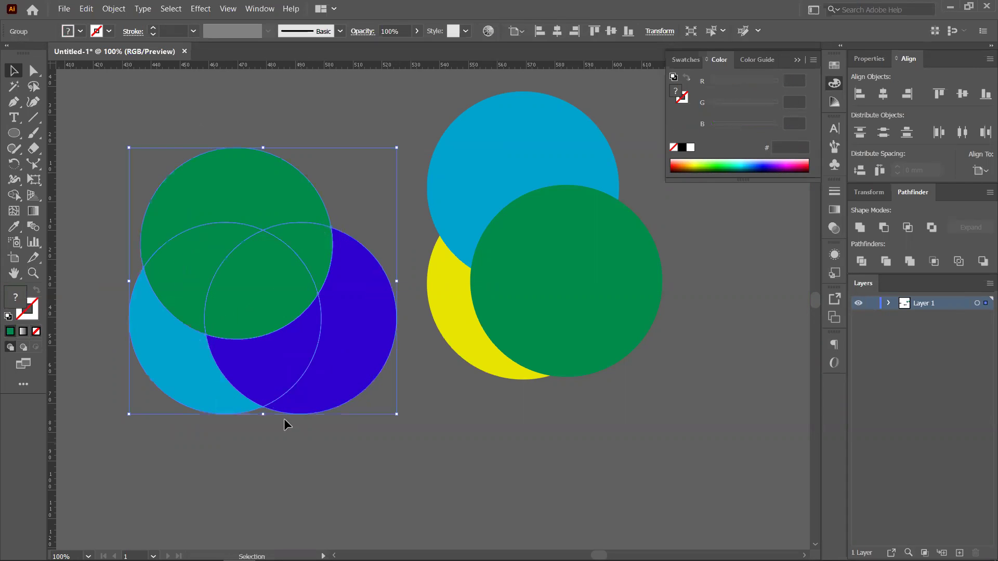
left_click(149, 125)
left_click_drag(219, 226, 205, 203)
key("ctrl+z")
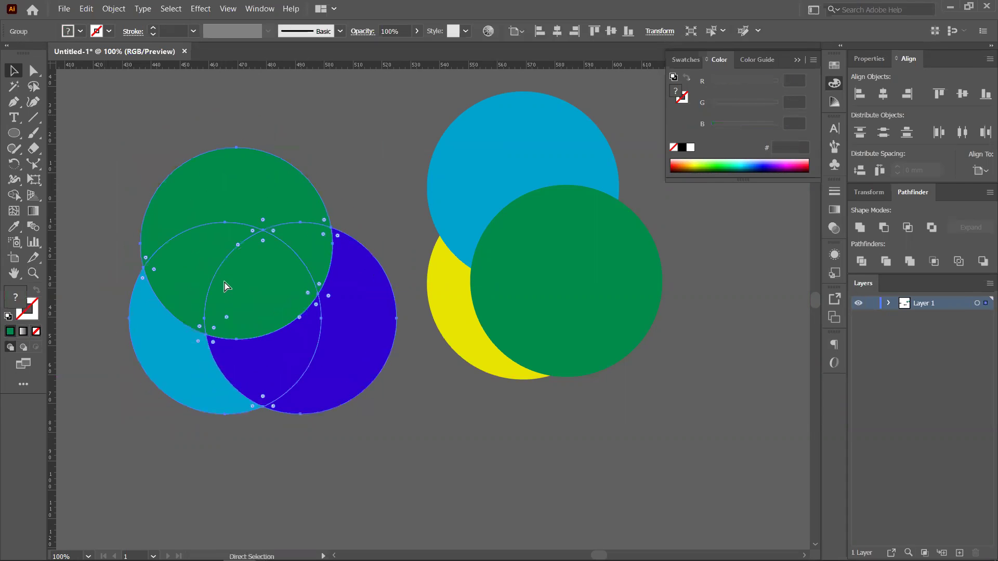
Shift the light blue, yellow and green circle cluster right and slightly down, and delete it
left_click(337, 454)
scroll(468, 312, "right", 4)
scroll(467, 312, "up", 1)
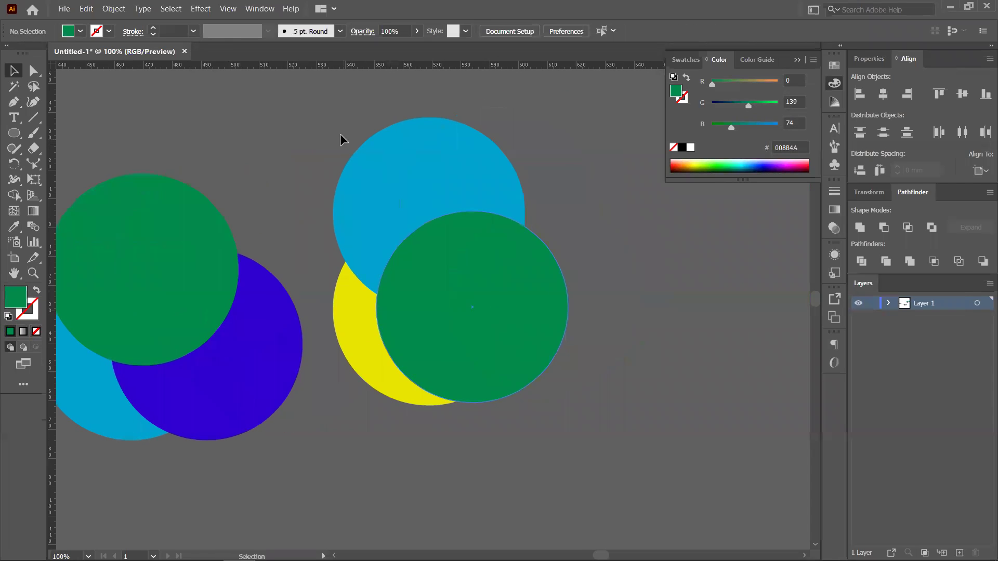
left_click(462, 310)
left_click_drag(463, 310, 527, 352)
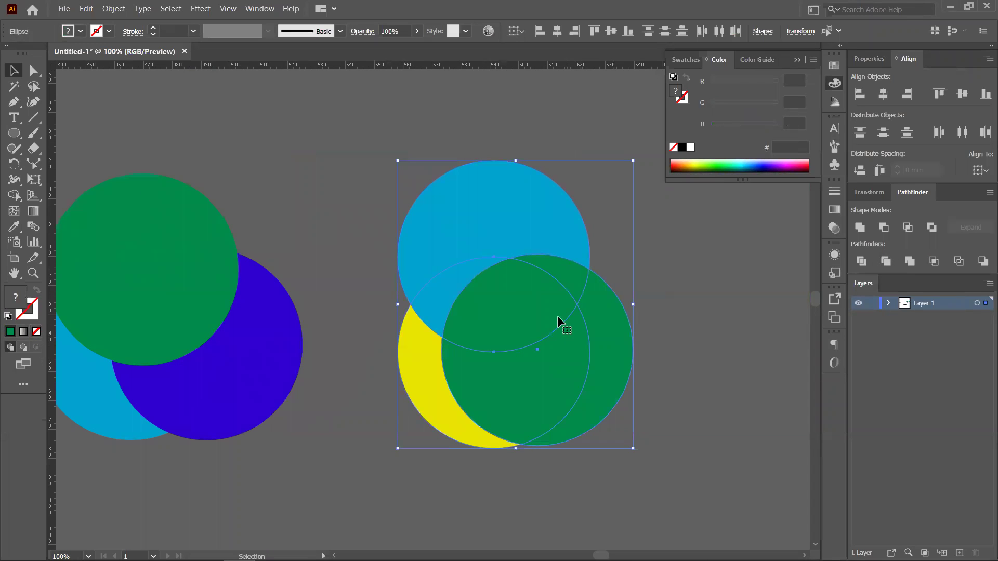
key("Delete")
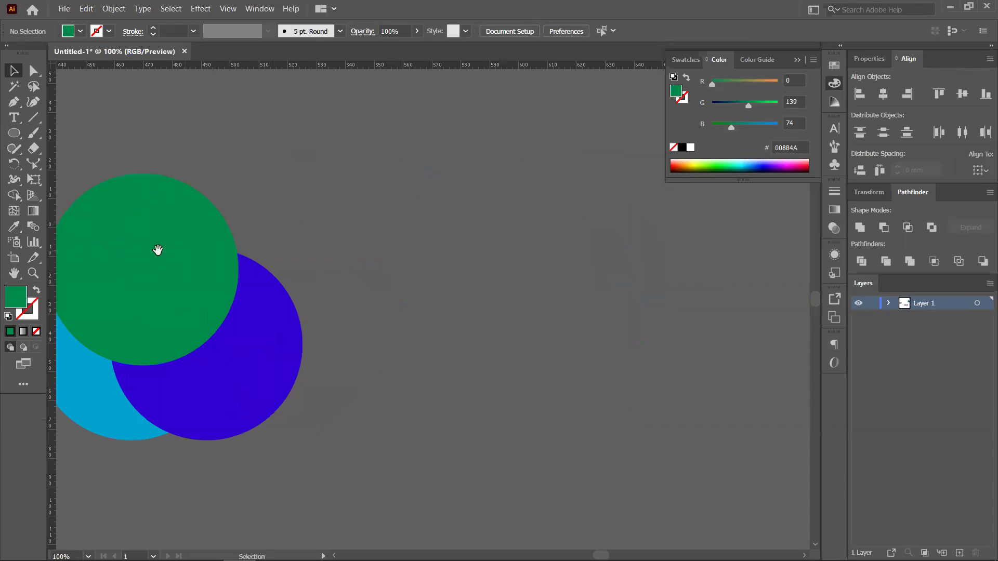
left_click_drag(158, 250, 200, 224)
Undo the deletion and cluster move, stepping back past the Divide and the dark blue circle's shift
key("ctrl+z")
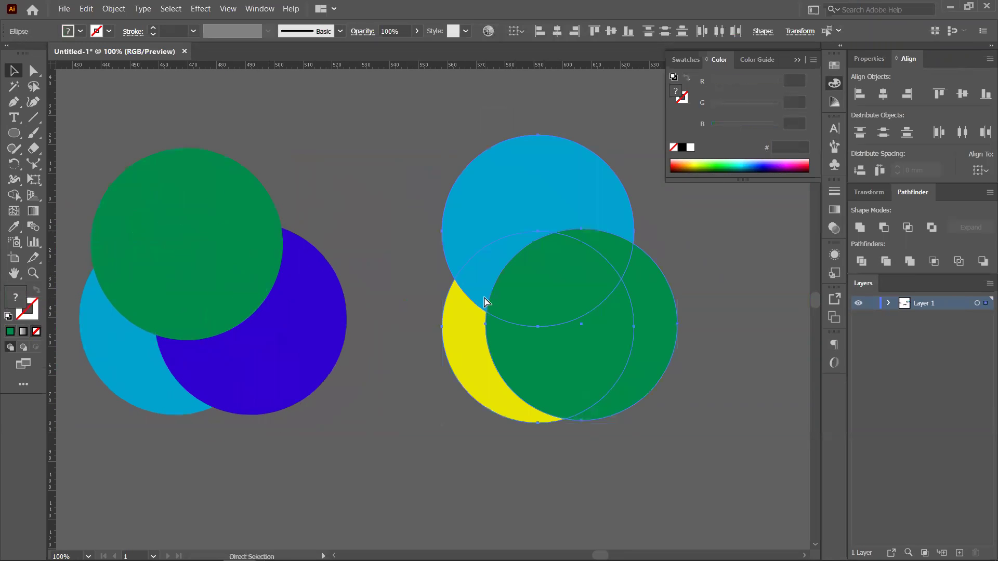
key("ctrl+z")
key("ctrl+z")
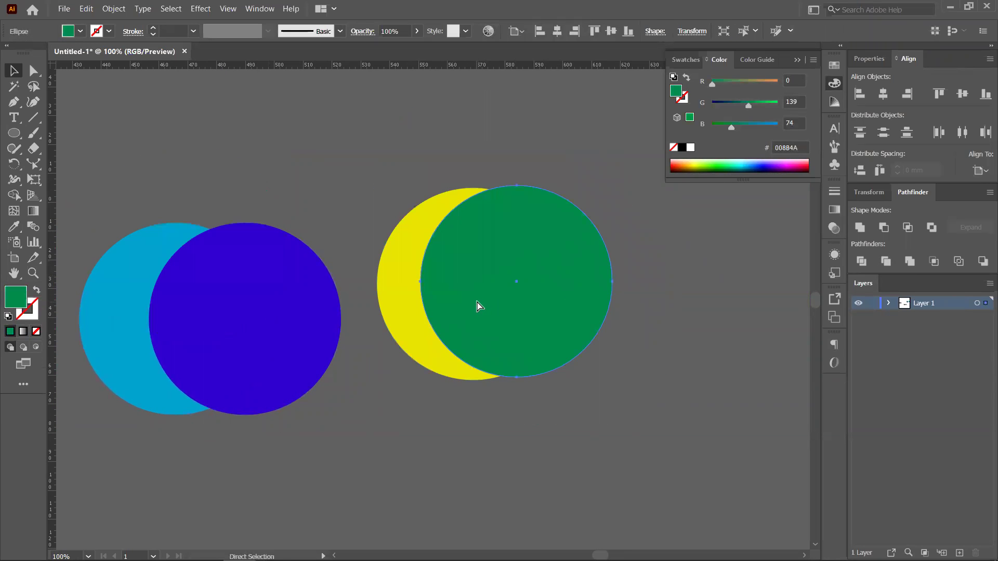
Bring back the green circle over the two blue circles and delete the separate cluster containing the yellow circle
key("ctrl+f")
key("v")
left_click(557, 360)
key("Delete")
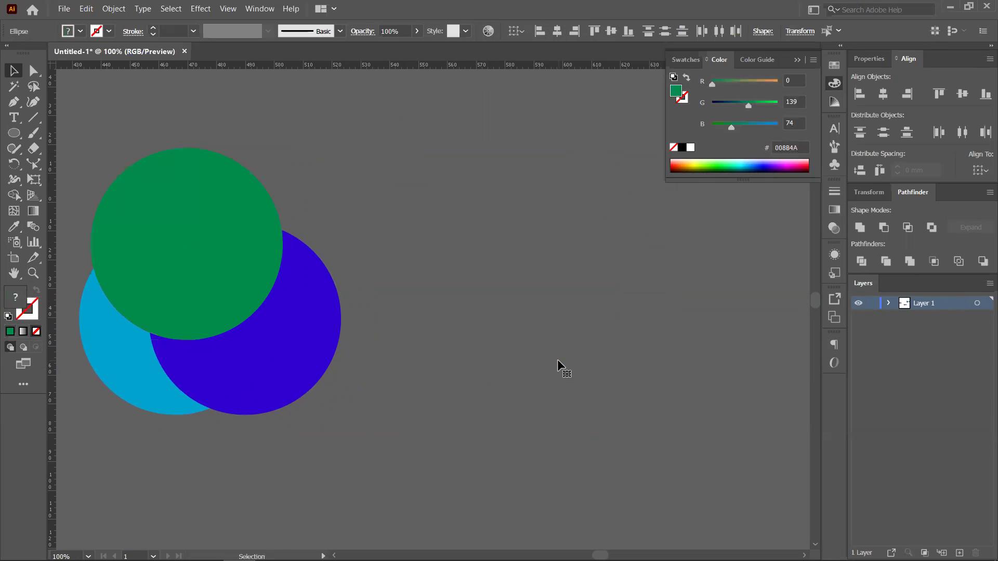
Duplicate the three overlapping circles to the right and apply Divide to the original cluster
left_click_drag(293, 432, 552, 325)
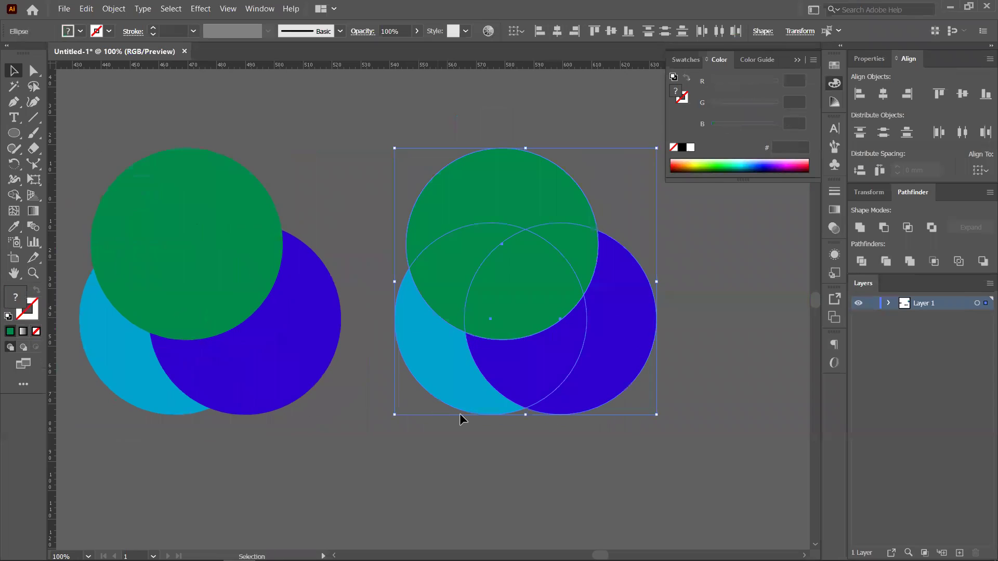
left_click(412, 429)
left_click_drag(72, 333, 309, 418)
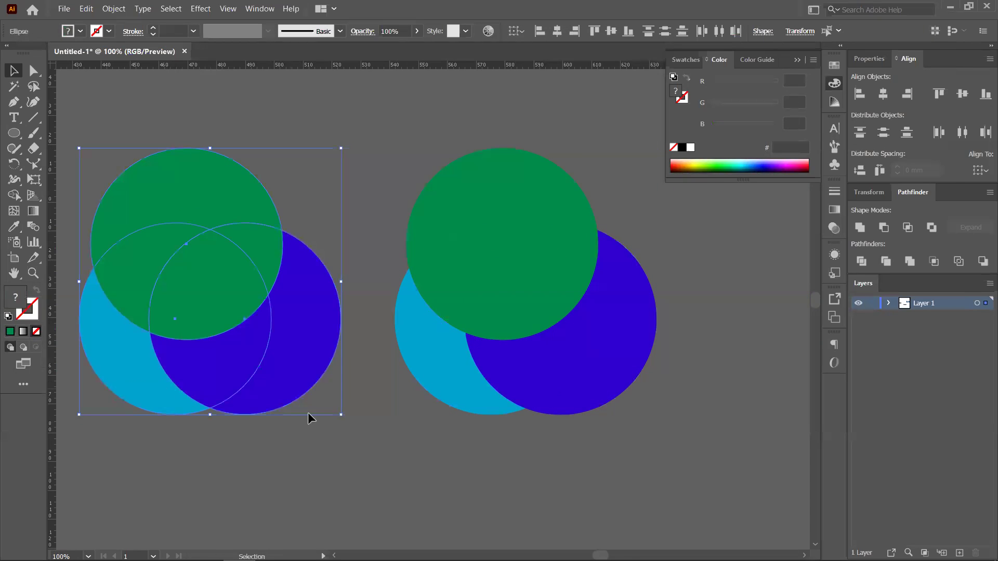
key("ctrl+g")
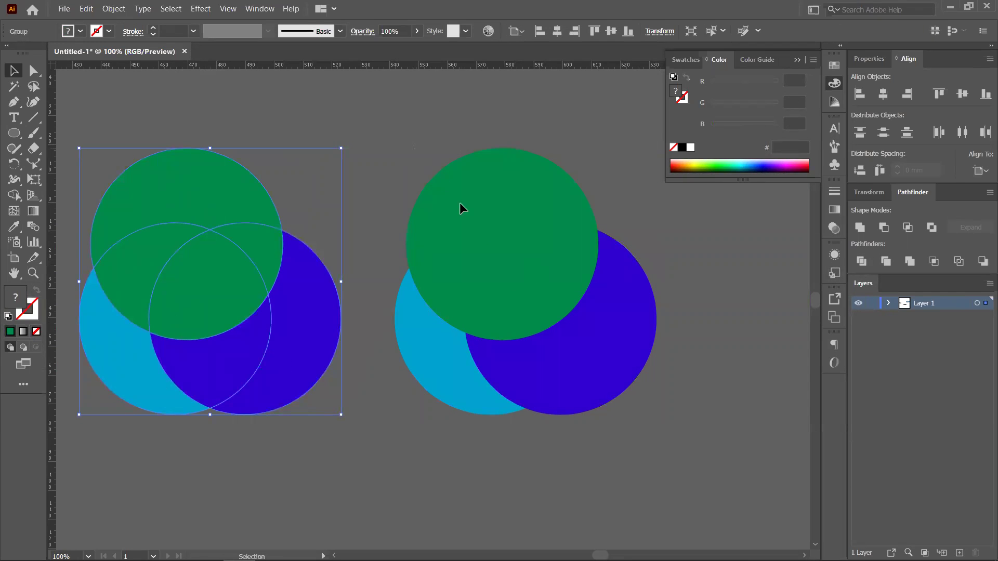
Apply Trim to the duplicated circles and move the trimmed group farther right, away from the divided cluster
left_click_drag(620, 419, 622, 419)
left_click(887, 261)
left_click_drag(675, 363, 609, 349)
left_click_drag(380, 375, 446, 353)
scroll(426, 352, "down", 1)
left_click_drag(528, 407, 430, 420)
left_click(415, 256)
left_click(323, 417)
left_click_drag(397, 318, 531, 330)
Ungroup the divided left cluster and spread its green, light blue and dark blue pieces apart
left_click(175, 300)
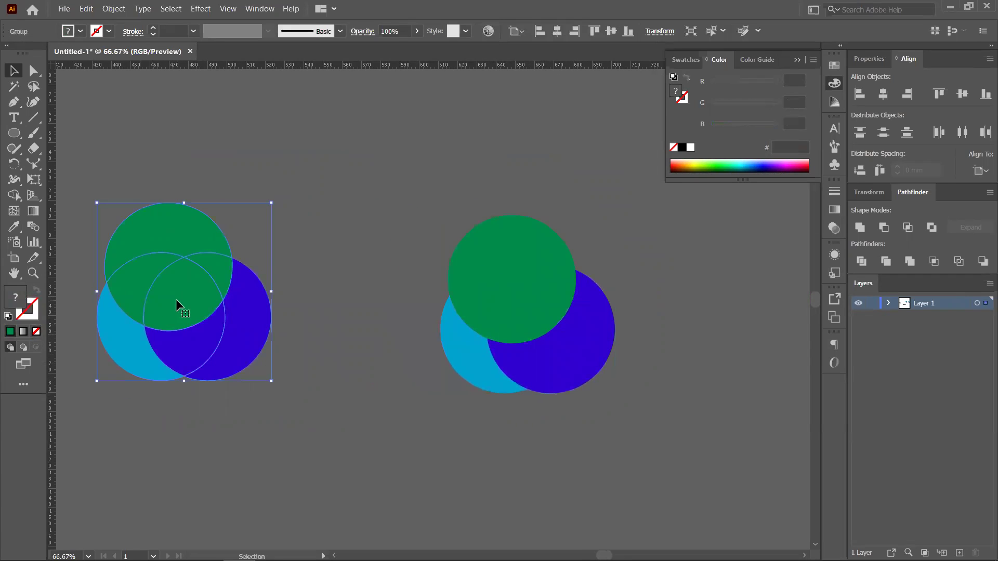
right_click(177, 300)
left_click(223, 395)
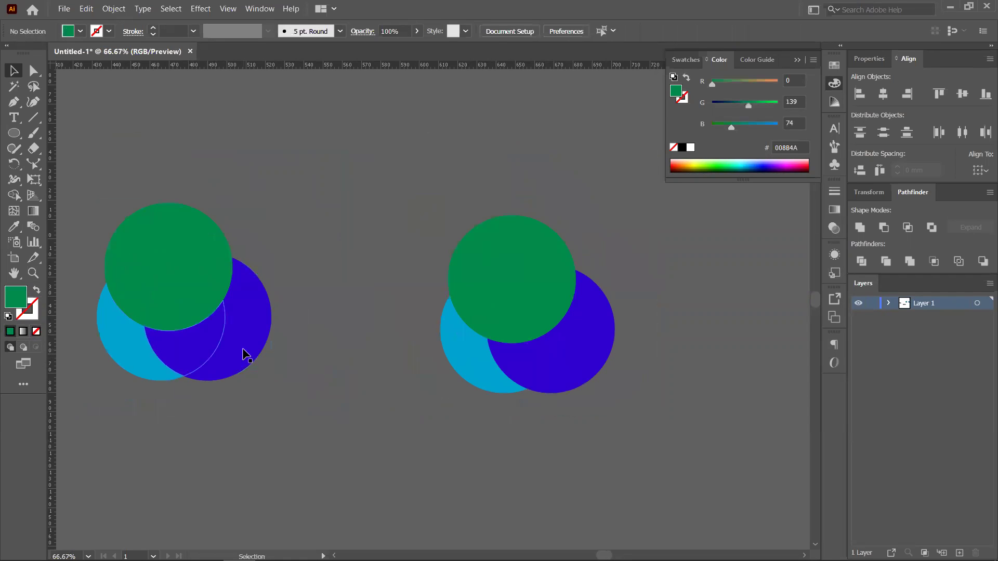
left_click_drag(245, 352, 289, 371)
left_click_drag(128, 376, 98, 430)
left_click_drag(172, 358, 191, 412)
left_click_drag(166, 317, 177, 360)
left_click_drag(128, 304, 135, 343)
left_click_drag(213, 266, 255, 268)
left_click_drag(207, 241, 208, 204)
left_click_drag(285, 368, 306, 382)
left_click_drag(216, 414, 219, 438)
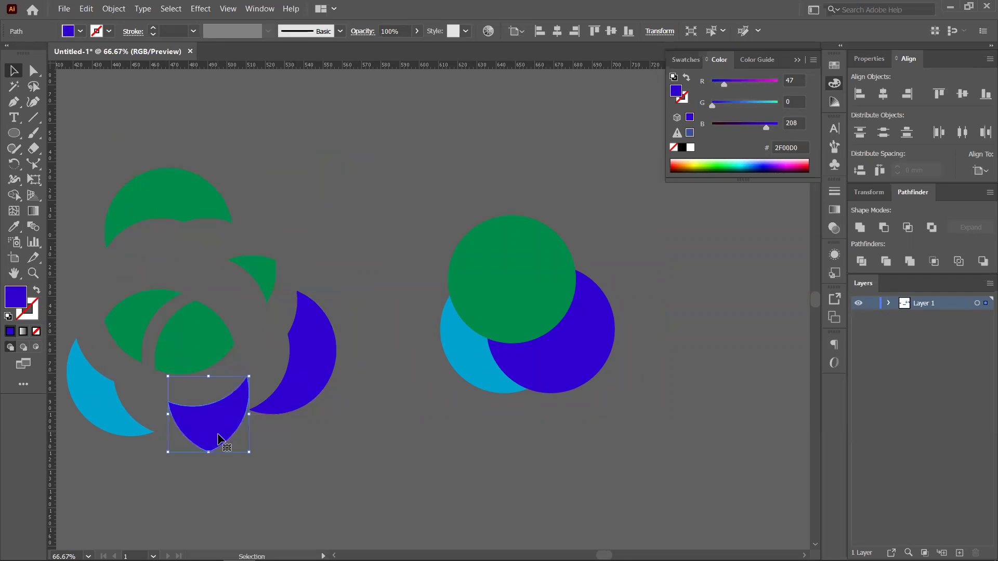
Ungroup the trimmed right cluster and pull its dark blue, light blue and green pieces apart
left_click(571, 387)
right_click(555, 348)
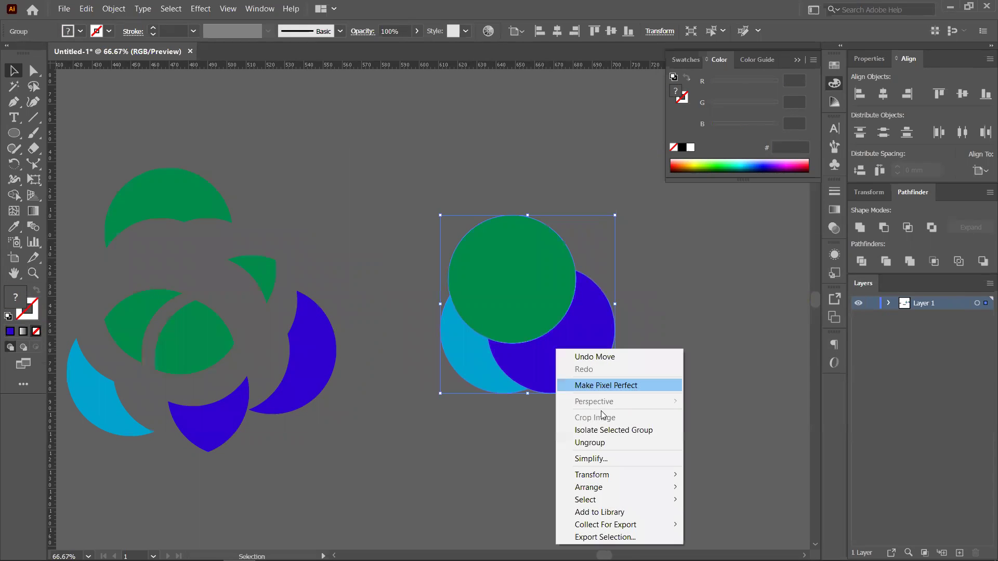
left_click(592, 442)
left_click_drag(599, 369, 659, 400)
left_click_drag(474, 373, 414, 438)
left_click_drag(505, 289, 505, 228)
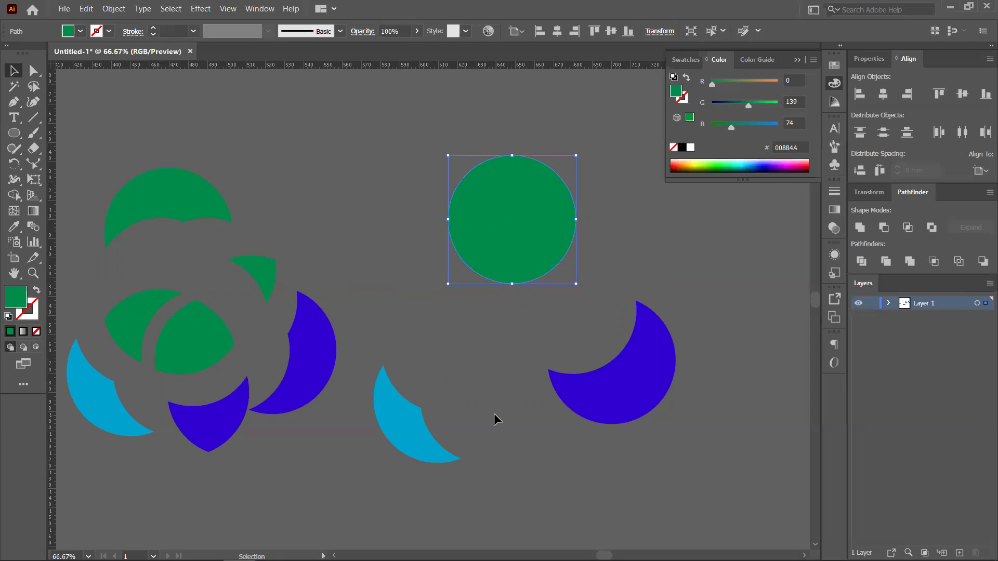
Undo the piece moves, the ungroupings and the Trim, redoing any steps reverted too far
key("ctrl+z")
key("ctrl+z")
key("ctrl+z")
key("ctrl+z")
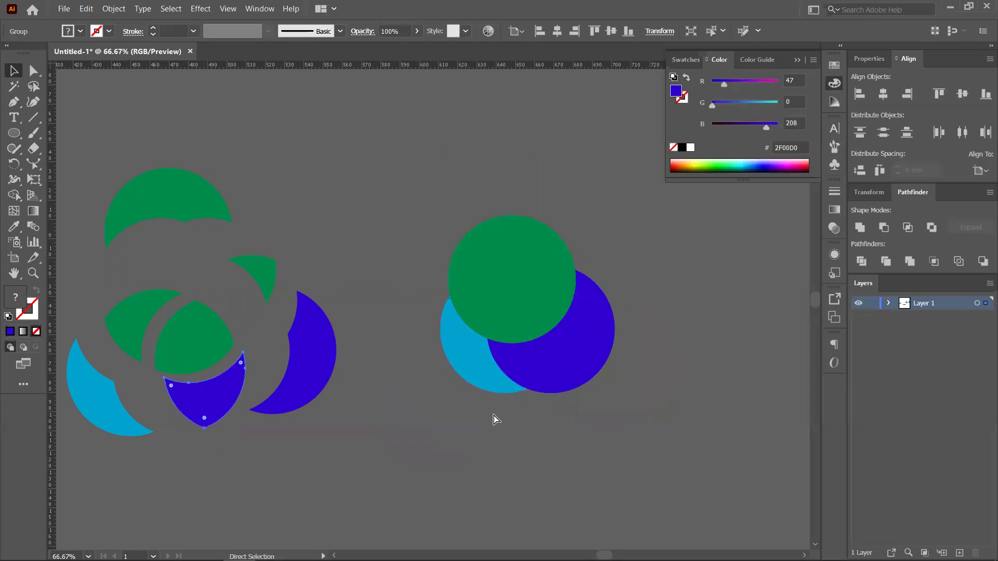
key("ctrl+z")
key("ctrl+z")
key("ctrl+z")
key("ctrl+z")
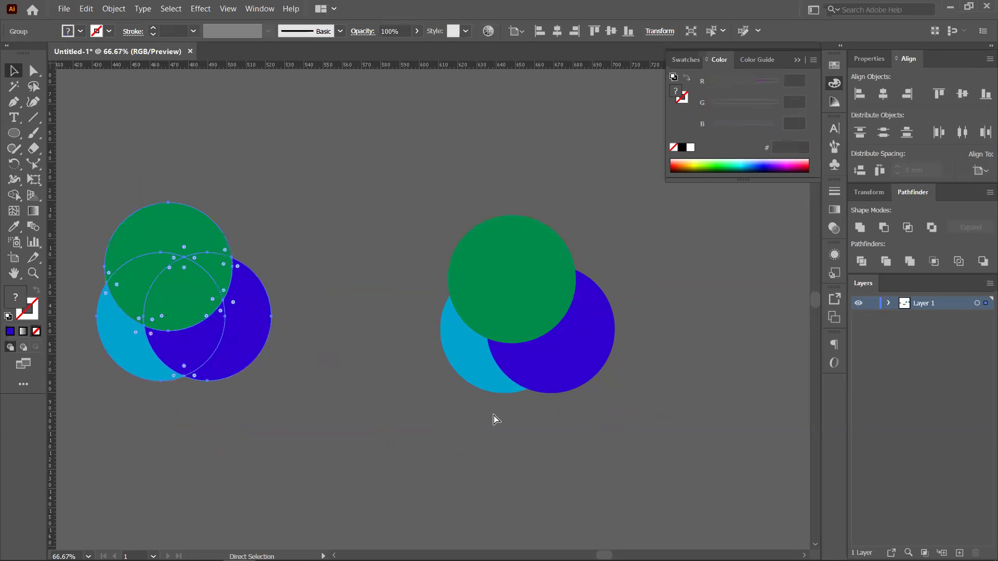
key("ctrl+z")
key("ctrl+z")
key("ctrl+z")
key("ctrl+z")
key("ctrl+shift+z")
key("ctrl+shift+z")
key("ctrl+shift+z")
key("ctrl+shift+z")
Apply Merge to the right circle cluster, move the group up and right, and ungroup it
left_click_drag(486, 401, 465, 259)
left_click(907, 261)
right_click(464, 259)
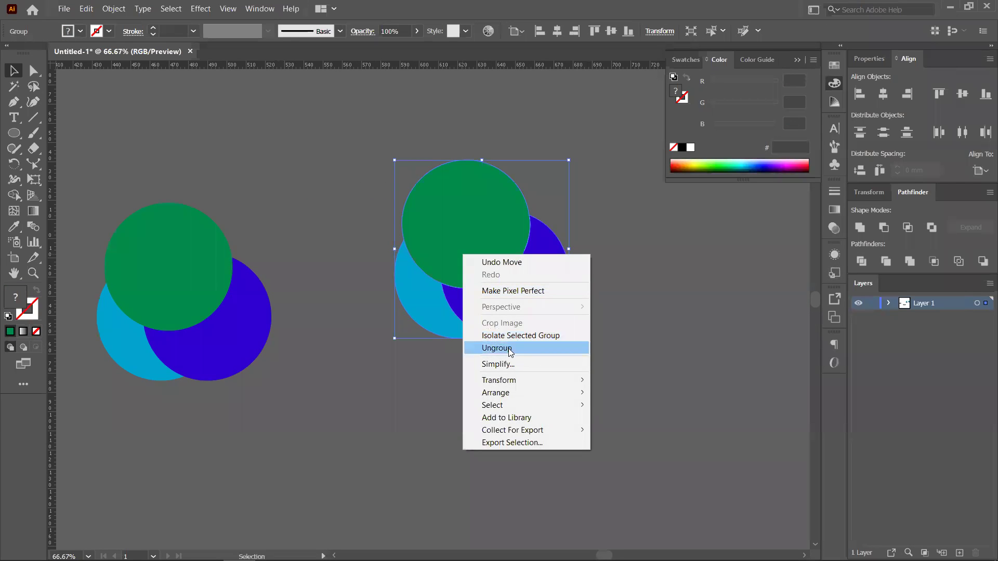
left_click(486, 346)
left_click(468, 378)
Pull the merged dark blue, light blue and green pieces of the right cluster apart
left_click_drag(549, 314, 617, 352)
left_click_drag(444, 314, 419, 366)
left_click_drag(519, 227, 607, 182)
Undo the piece moves, the ungrouping and the group move of the merged cluster, and clear the selection
key("ctrl+z")
key("ctrl+z")
key("ctrl+z")
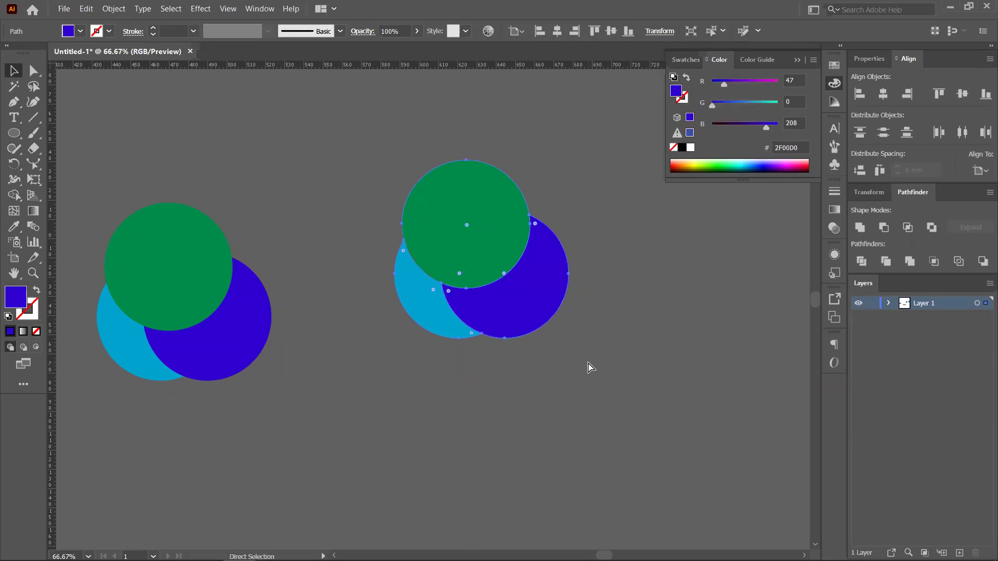
key("ctrl+z")
left_click(243, 221)
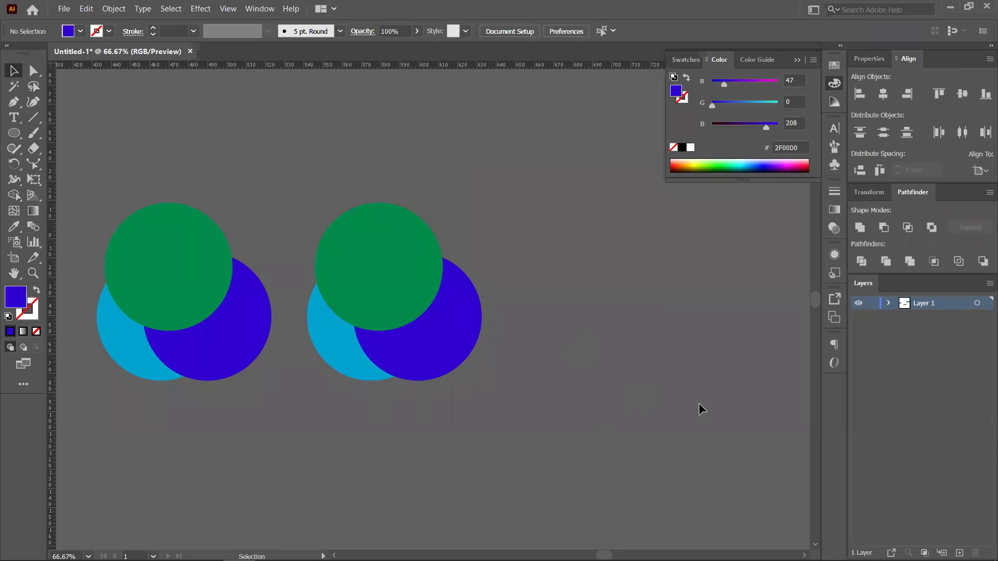
Select the merged right circle group, apply Crop to it, and undo the Crop
left_click(938, 260)
left_click(623, 305)
left_click_drag(285, 167, 527, 416)
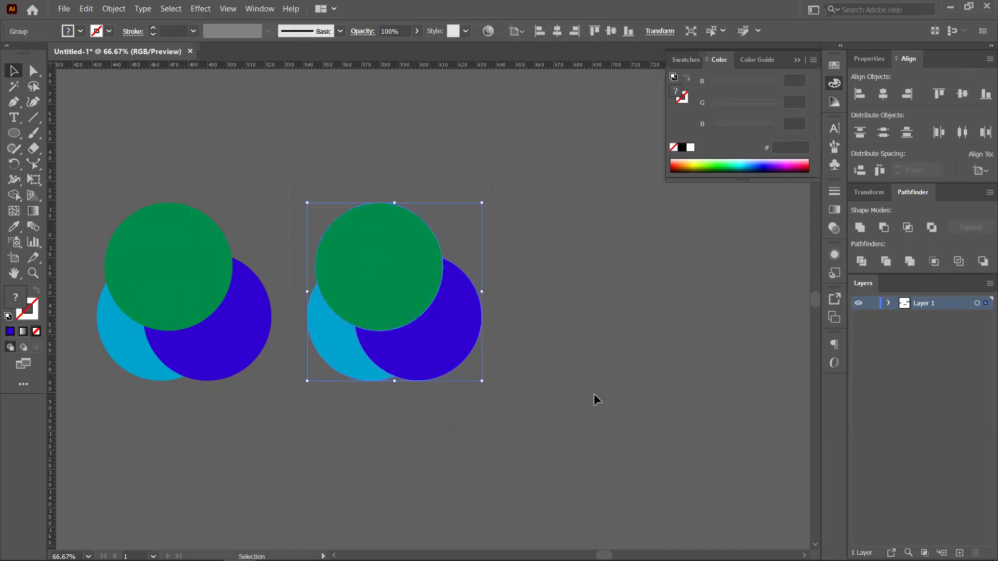
left_click(934, 261)
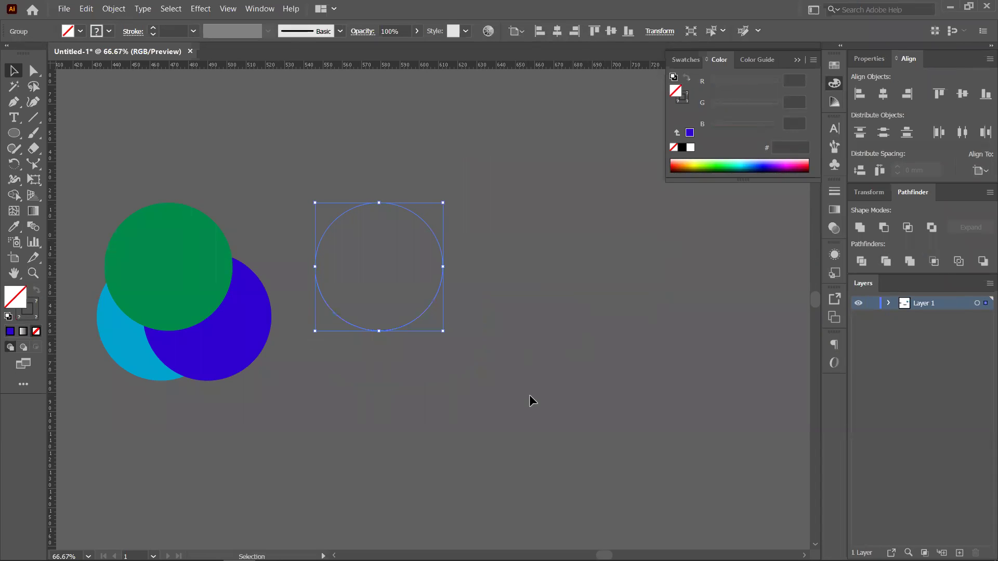
key("ctrl+z")
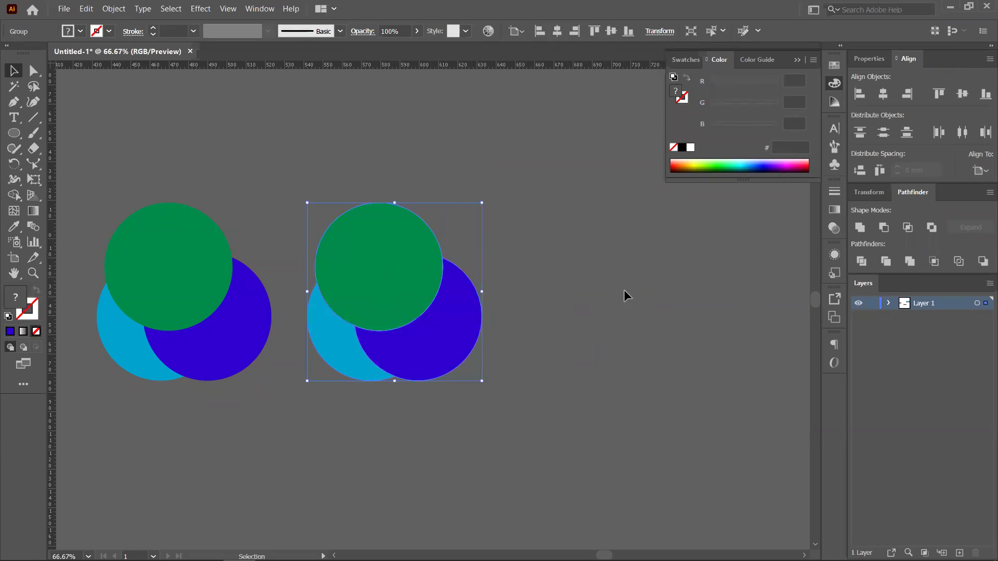
Try Outline and Minus Back on the right circle group, undoing each one, and deselect the group
left_click(958, 261)
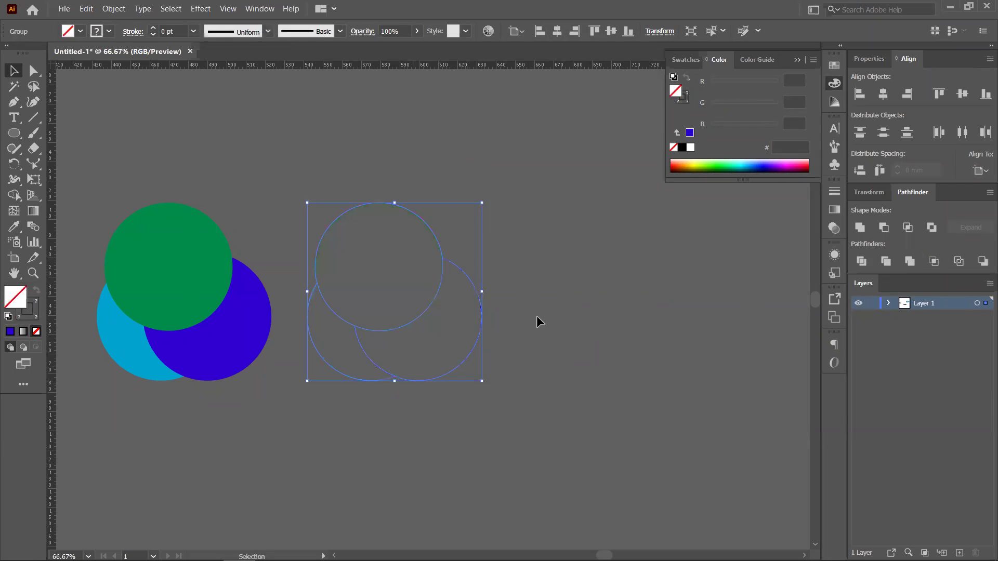
key("ctrl+z")
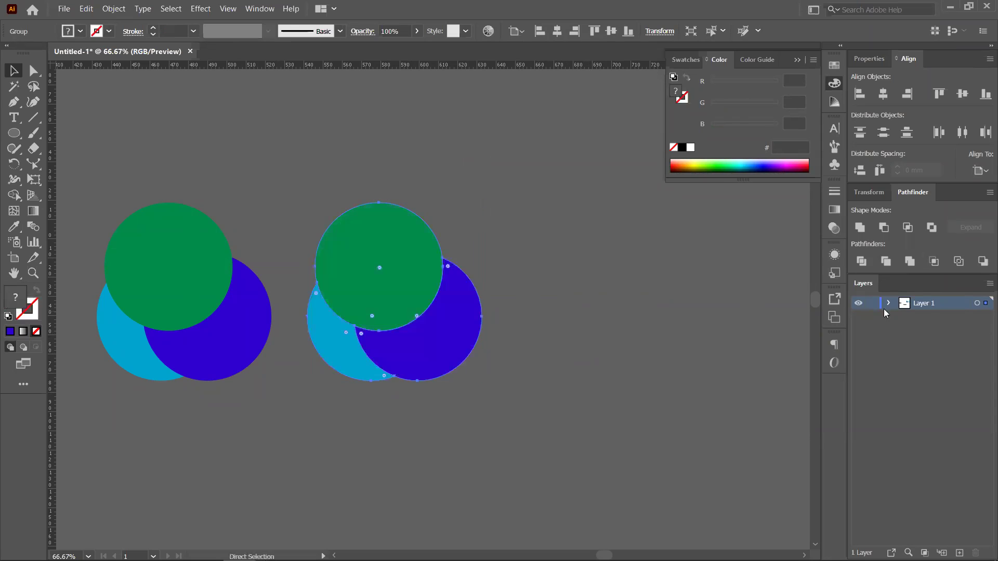
left_click(982, 261)
key("ctrl+z")
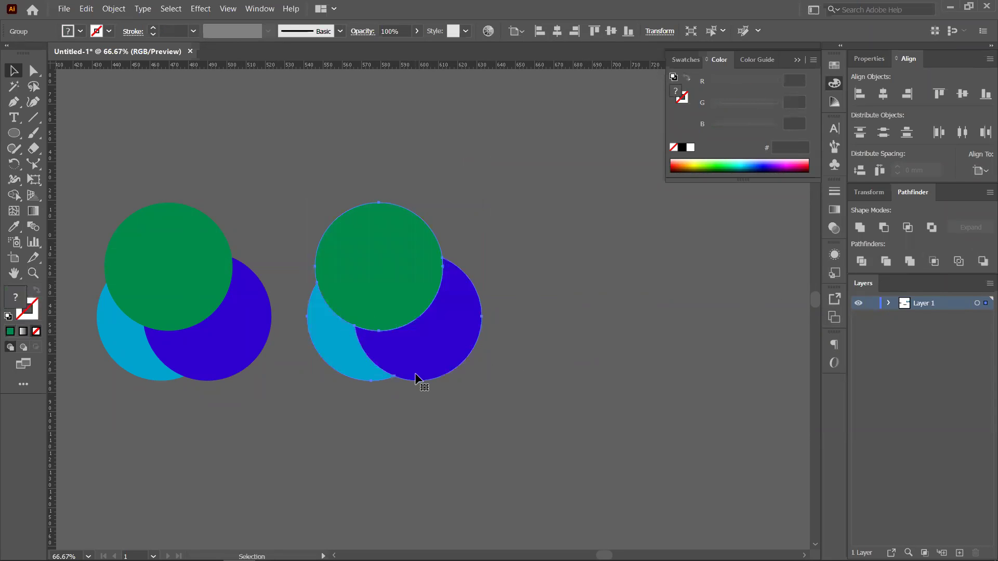
left_click(587, 342)
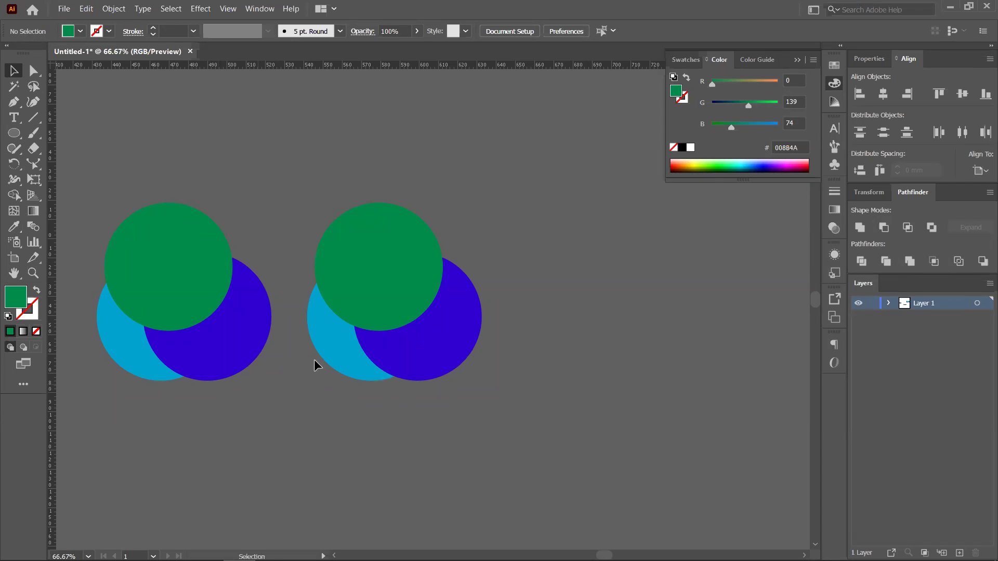
Offset the path of the letter r in the black "lorem" lettering by 1 mm with Miter joins
scroll(225, 356, "down", 2)
left_click_drag(374, 387, 599, 216)
scroll(356, 320, "up", 5)
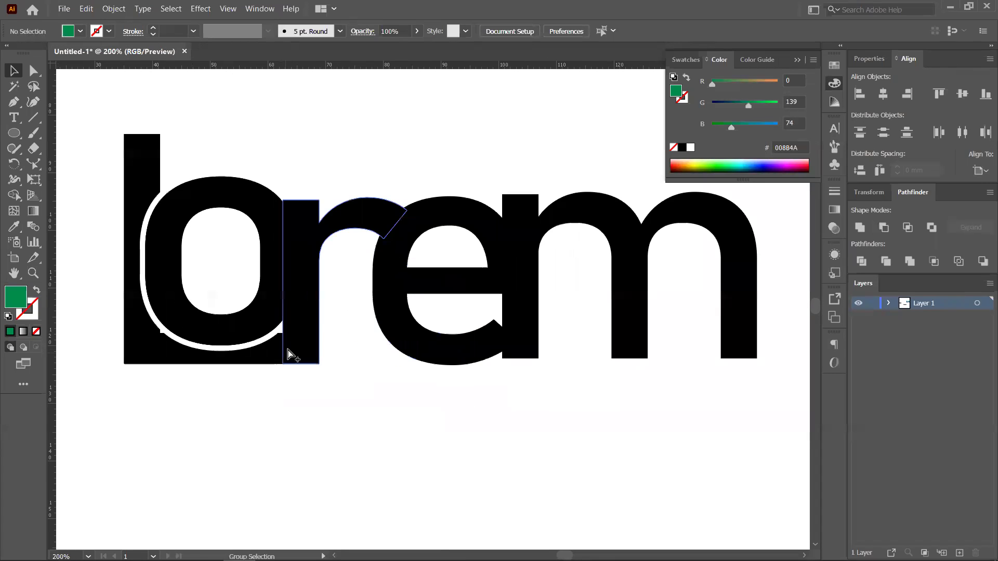
left_click(307, 281)
mouse_move(326, 287)
left_mouse_down()
mouse_move(345, 274)
mouse_move(326, 286)
left_mouse_up()
key("v")
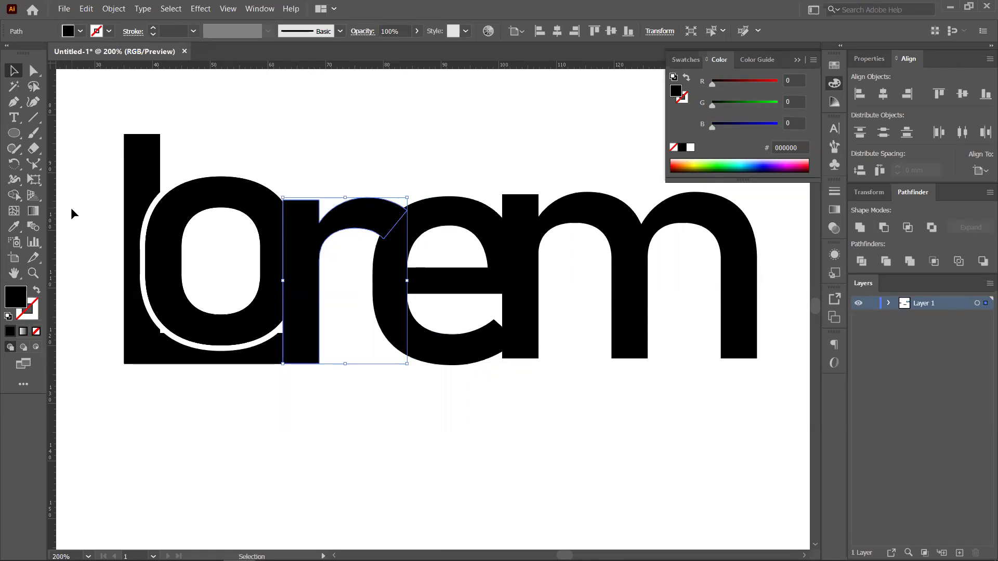
left_click(113, 9)
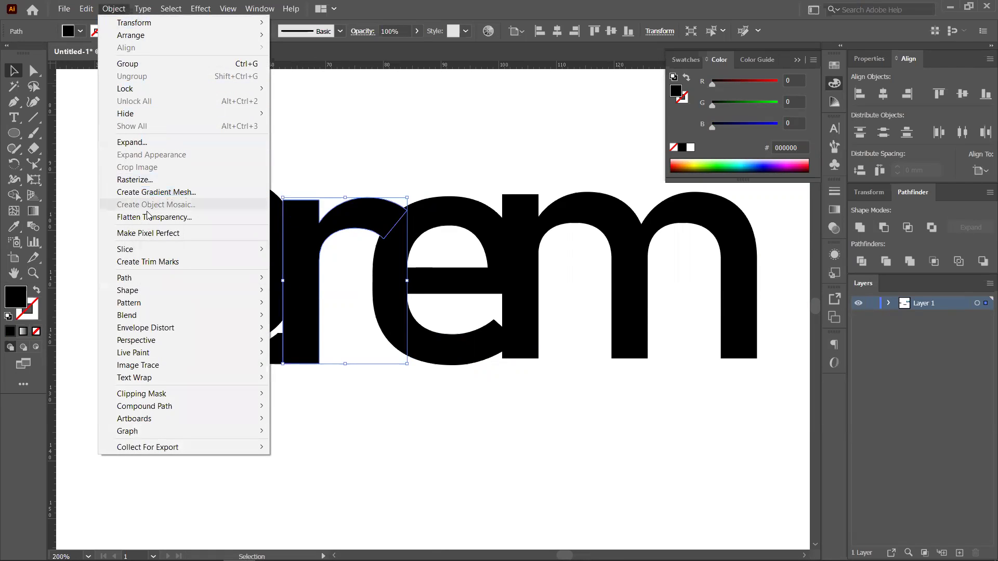
mouse_move(150, 283)
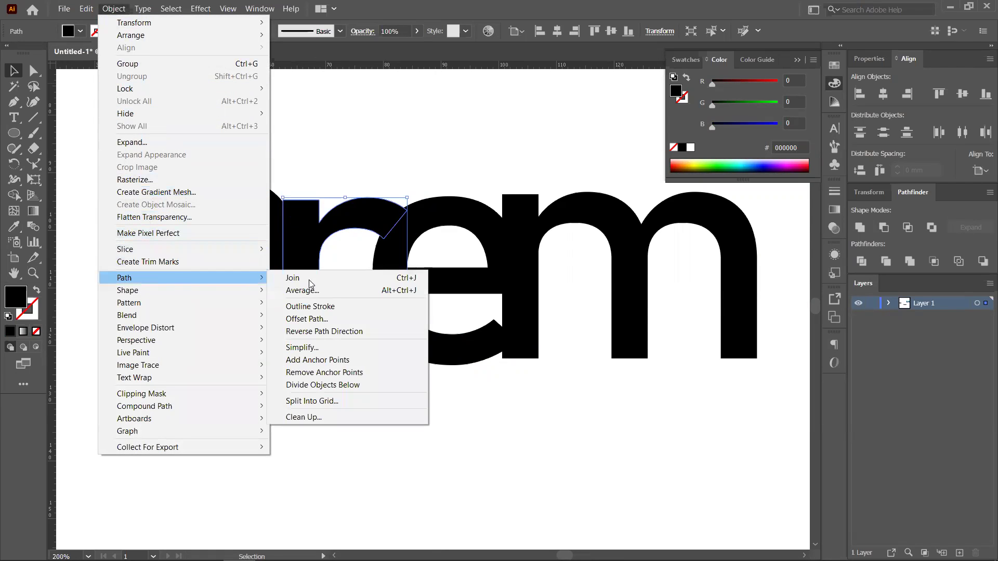
left_click(304, 319)
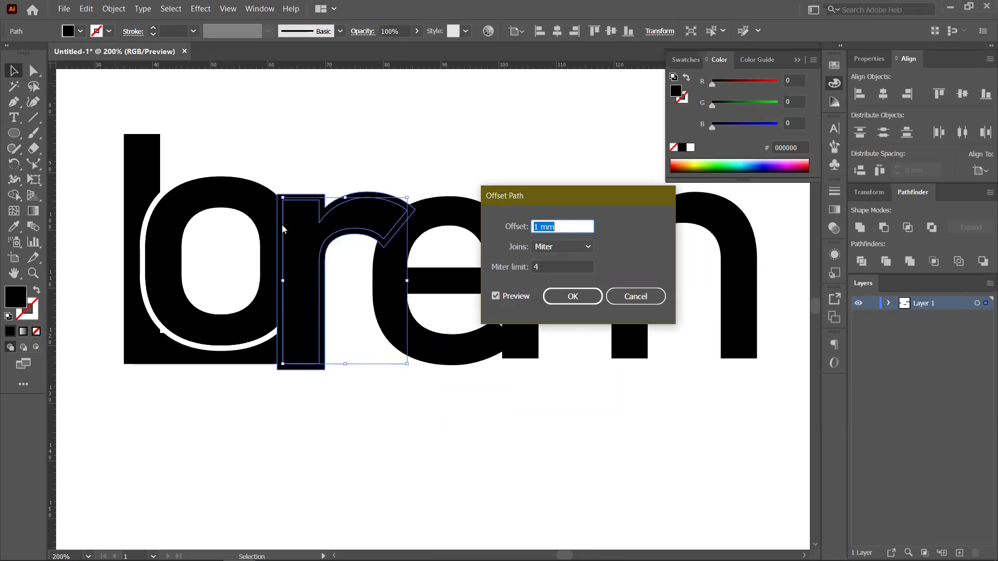
left_click(572, 296)
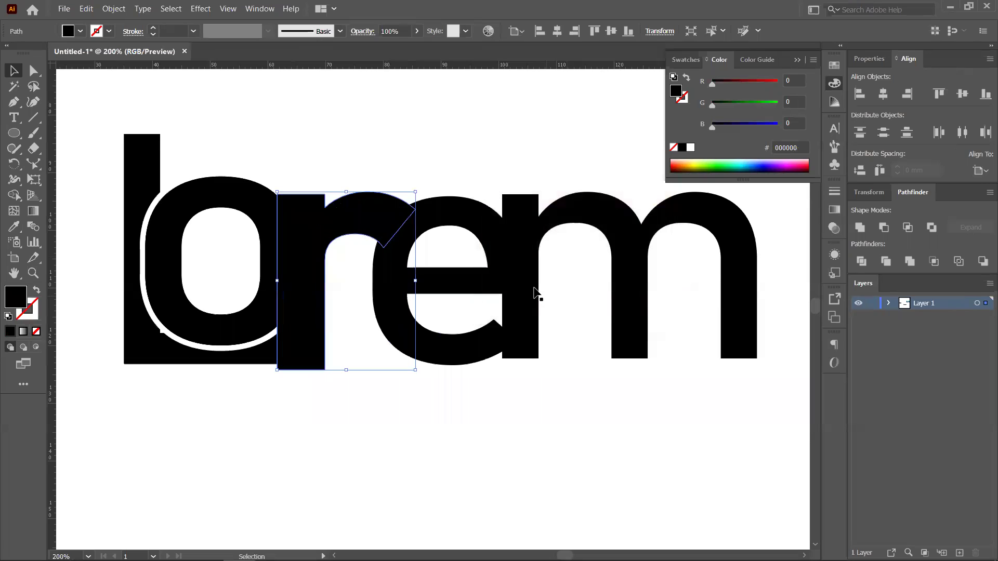
Colour the offset r shape green (4E8B00), add the letter o to the selection, and try Minus Front on them
left_click(705, 165)
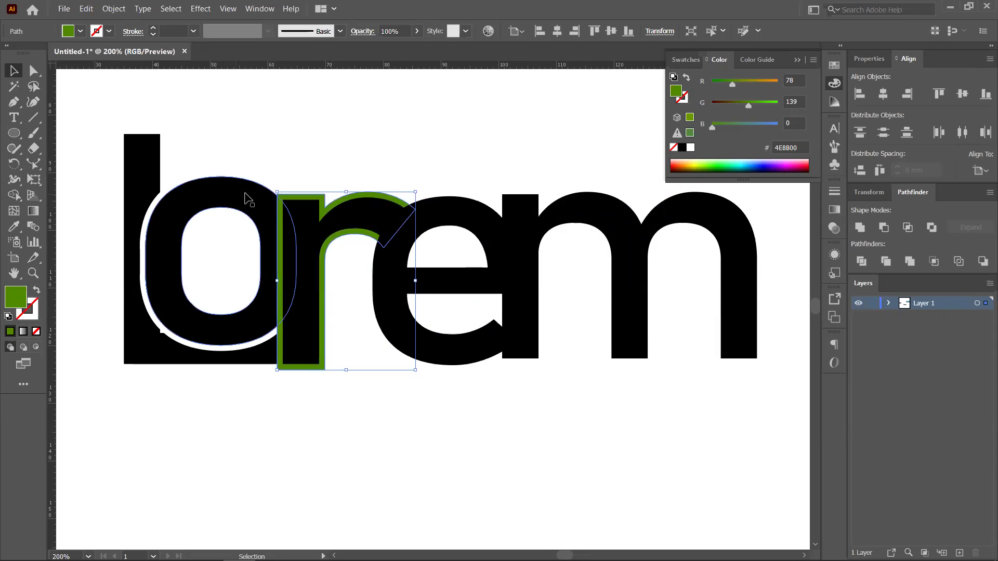
key("shift")
left_click(243, 200, "shift")
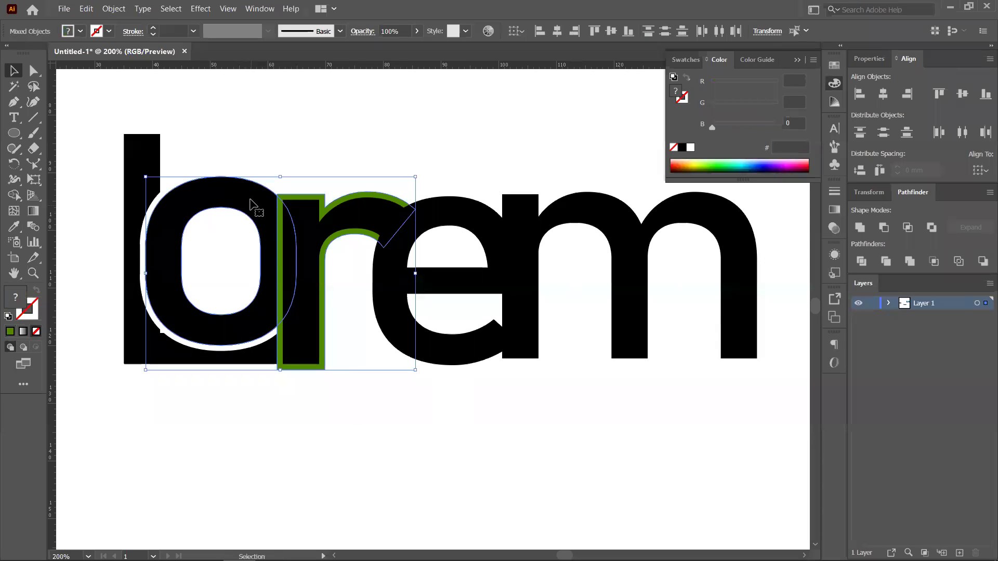
left_click(890, 228)
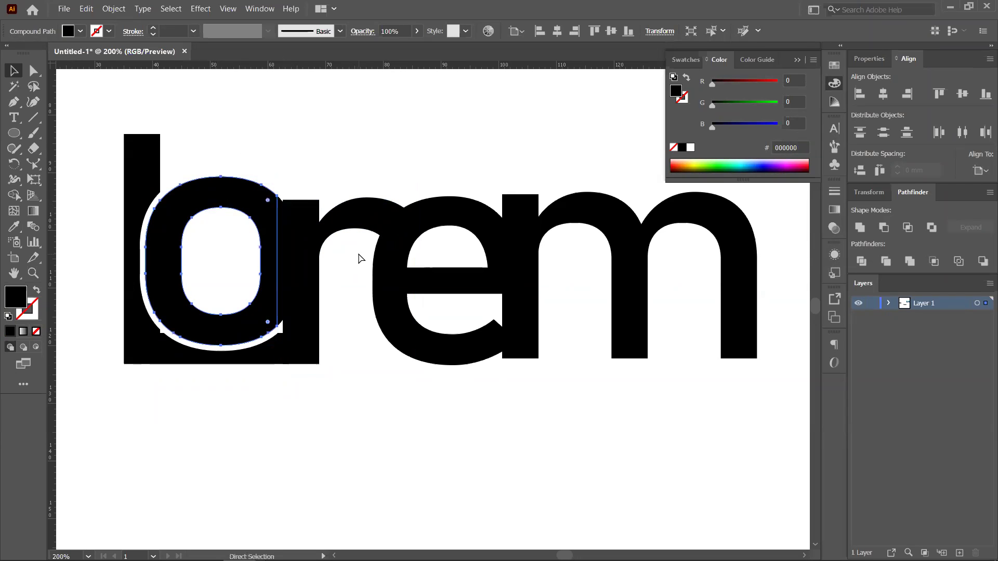
Undo the Minus Front, the green fill and the path offset on the letter r
left_click(345, 215, "shift")
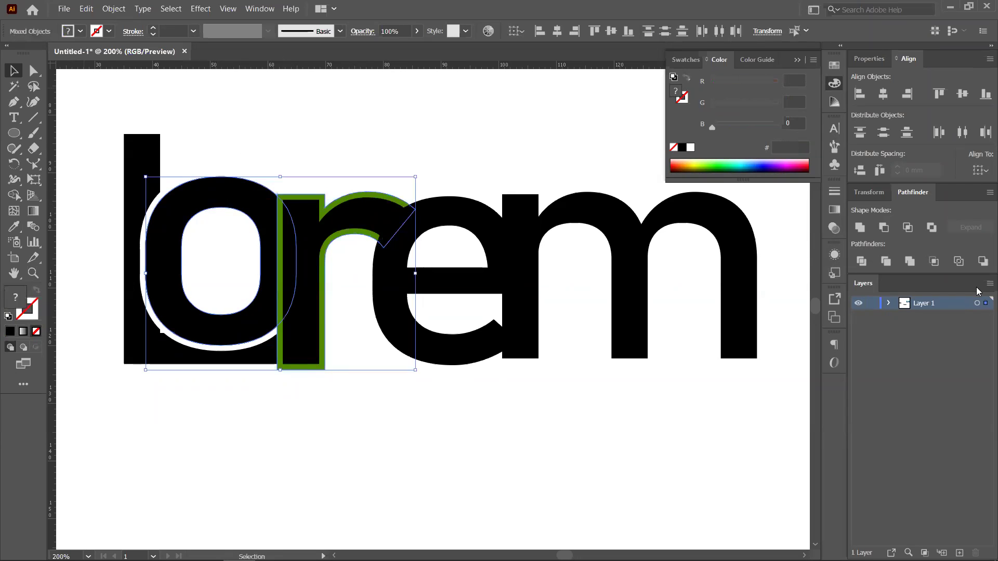
left_click(983, 262)
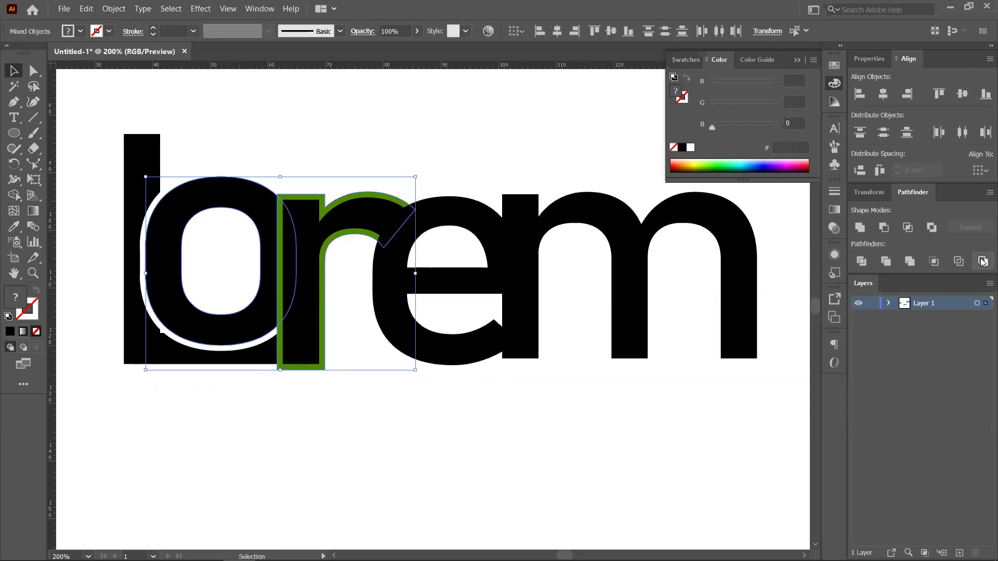
left_click(397, 420)
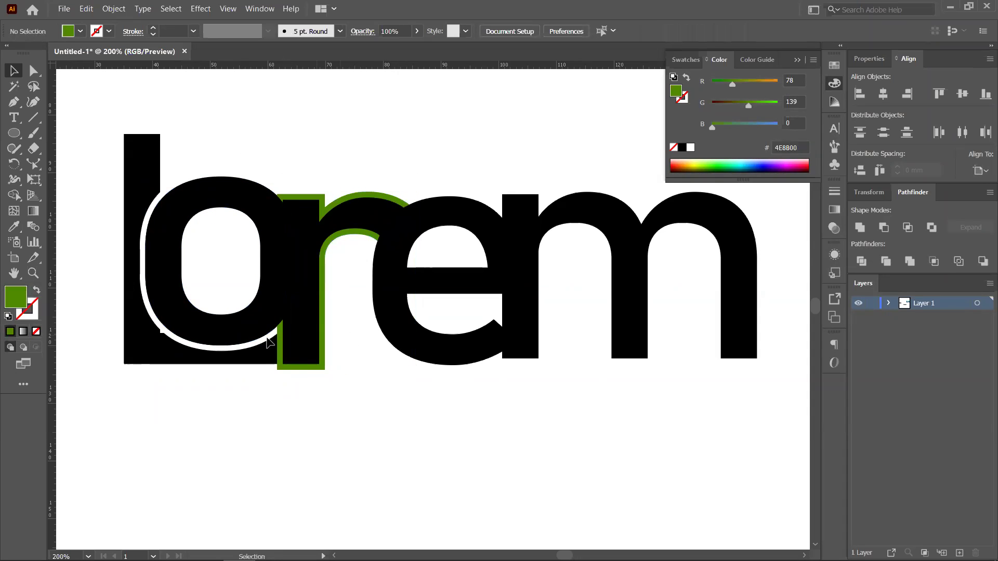
left_click(348, 363)
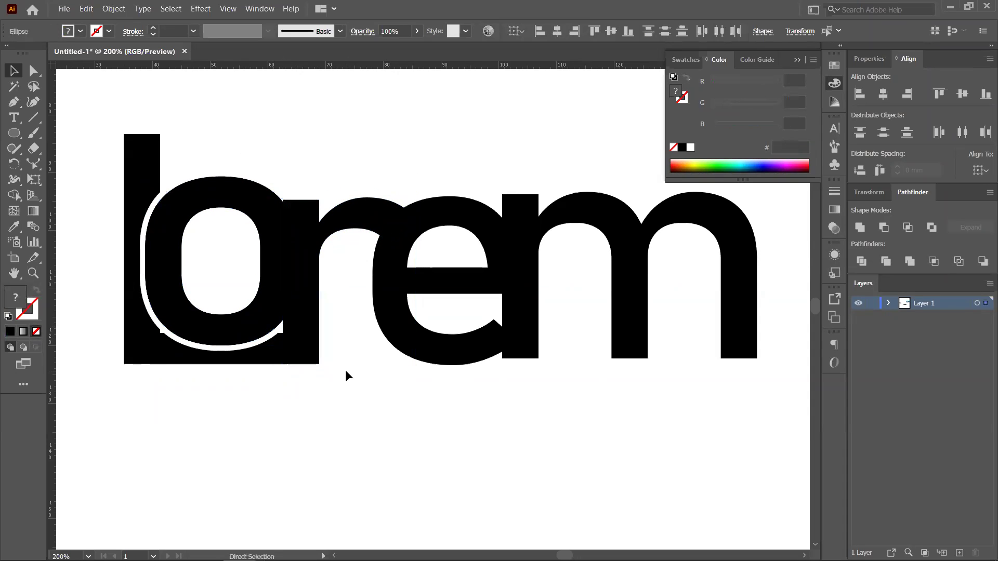
Try moving the letter o away from the r, undoing each move
left_click(305, 272)
left_click(257, 208)
left_click_drag(256, 208, 245, 244)
key("ctrl+z")
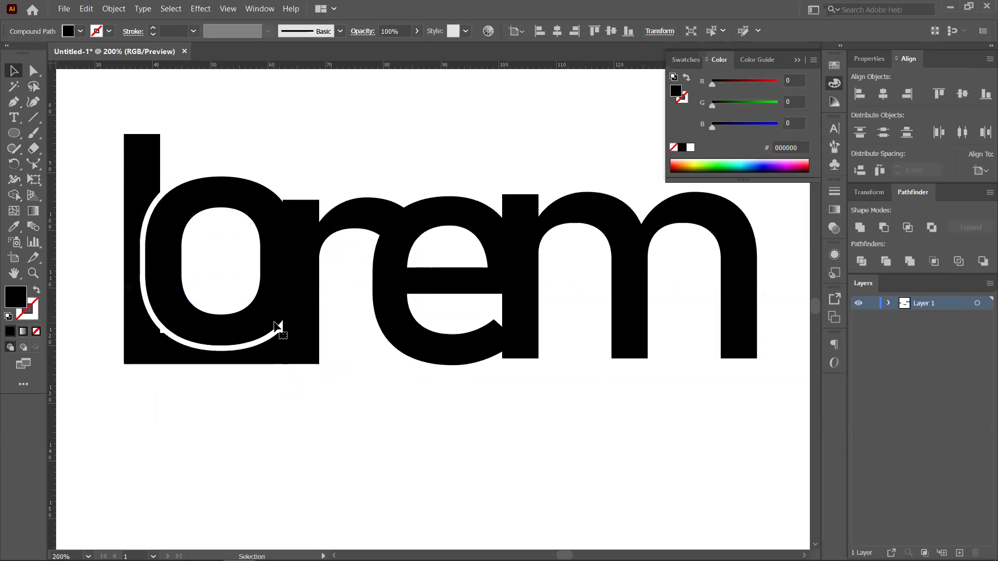
left_click(263, 223)
left_click_drag(263, 223, 254, 252)
key("ctrl+z")
Select the letter r and create an offset copy of its path at 1 mm
left_click(356, 216)
left_click(114, 9)
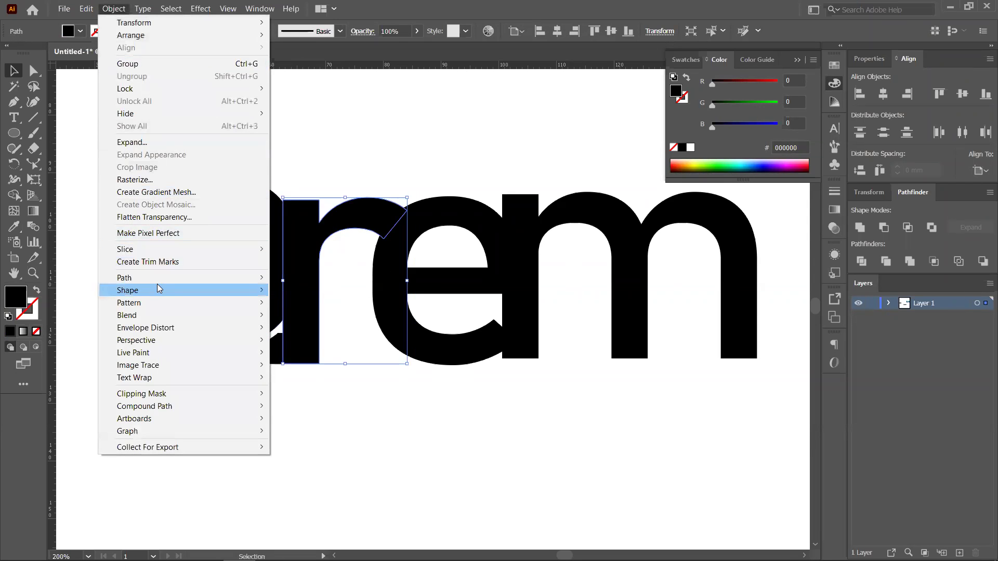
mouse_move(159, 278)
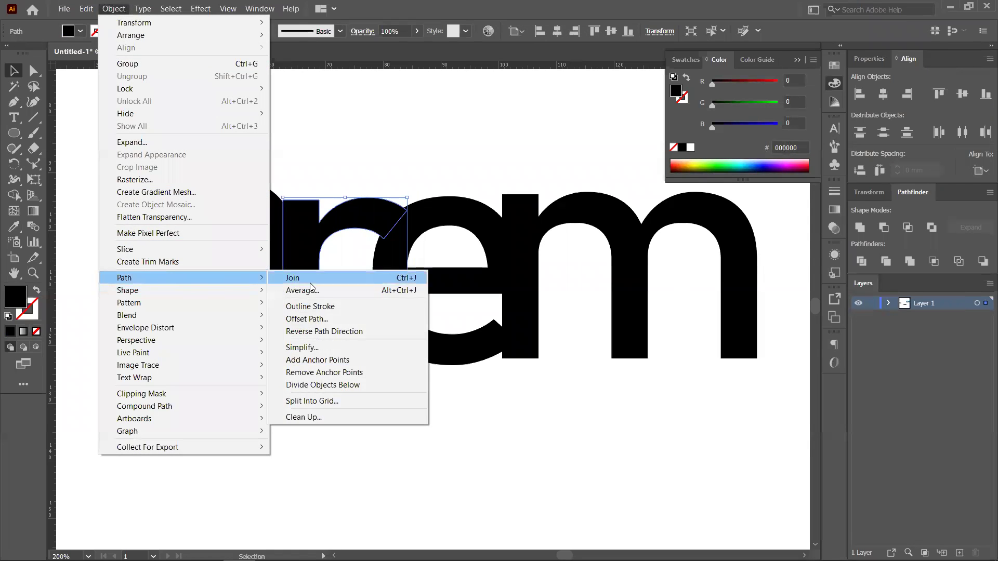
left_click(316, 319)
left_click(575, 294)
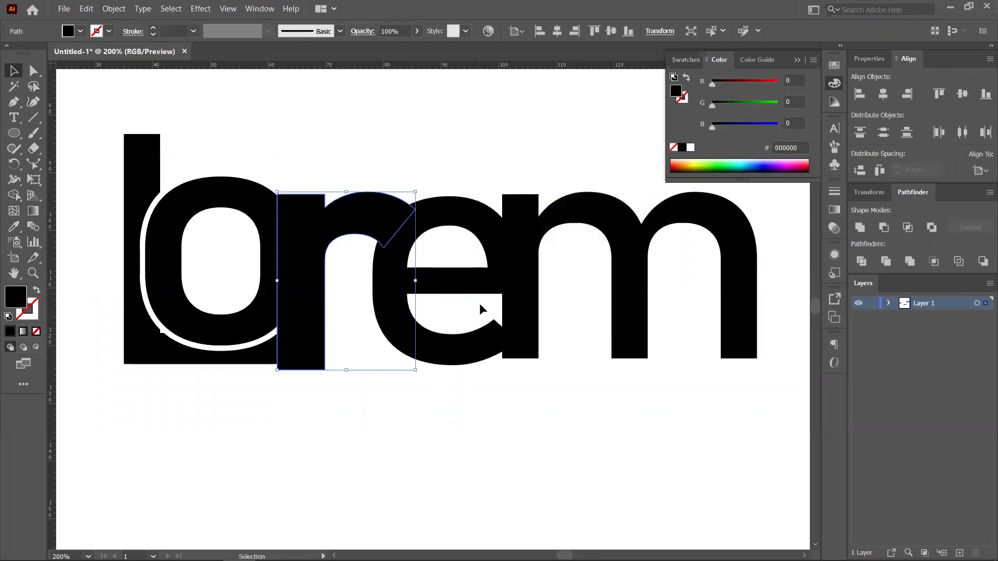
Subtract the offset r shape from the letter o with Minus Front and deselect the result
left_click(208, 202, "shift")
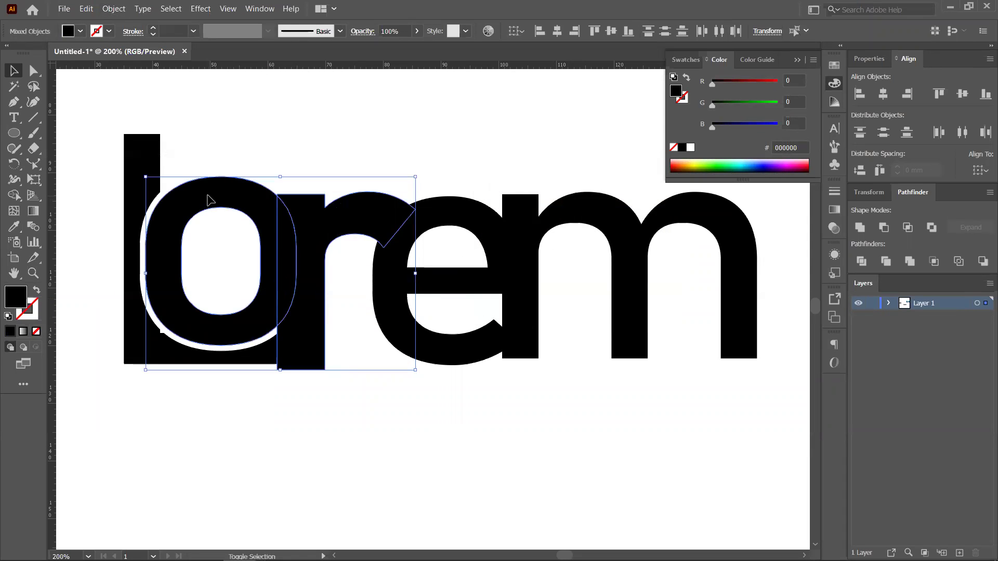
left_click(883, 227)
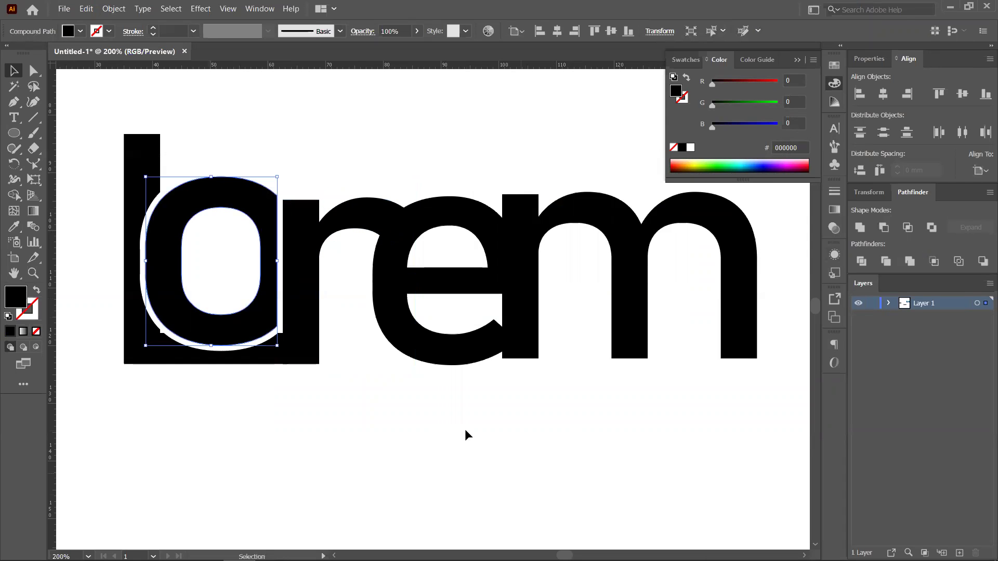
left_click(352, 405)
Select the letter l whose foot runs beneath the o and overlaps the base of the r
scroll(274, 303, "up", 1)
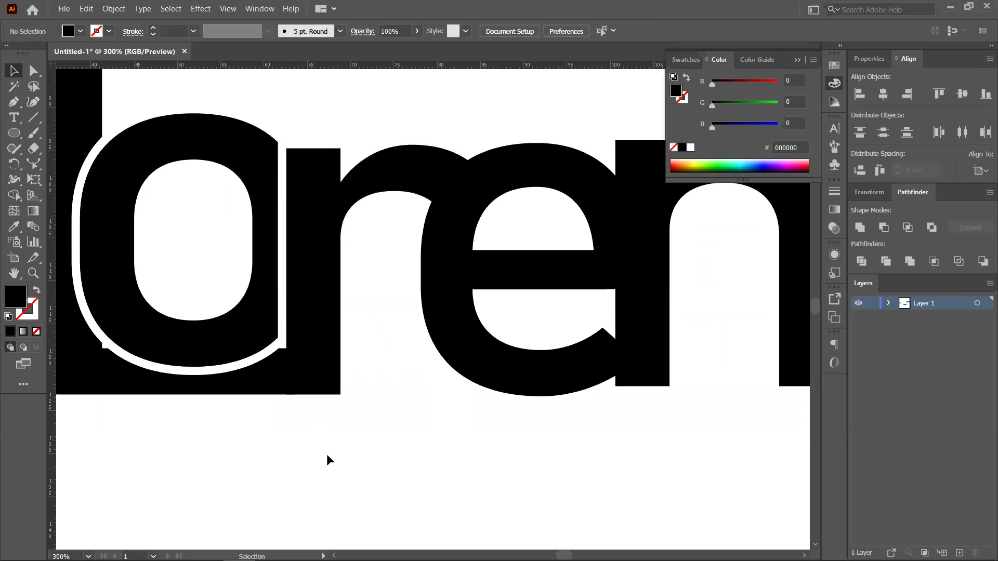
left_click(323, 317)
left_click(278, 379)
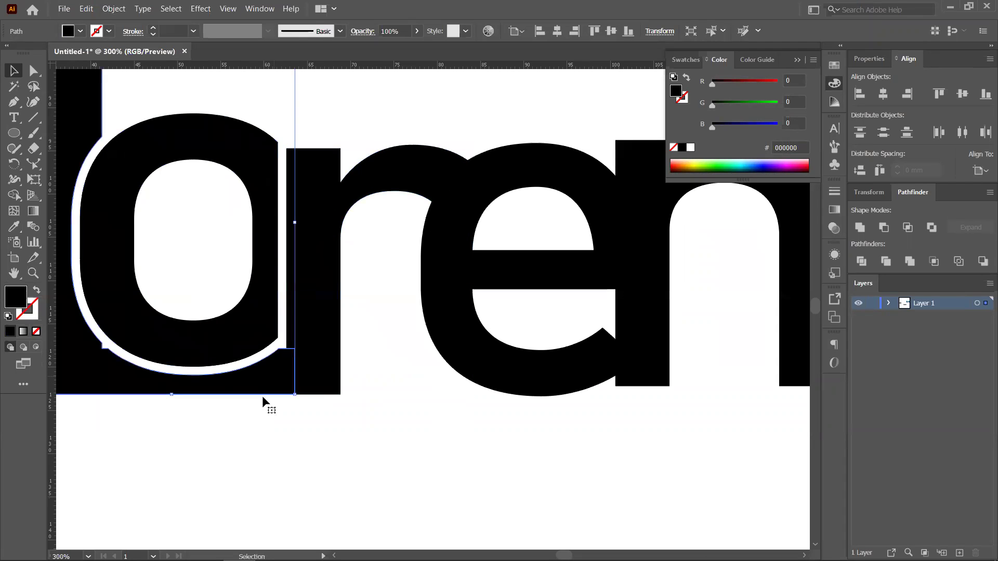
Offset the letter r's path by 1 mm and subtract the offset shape from the overlapping letter L
left_click(327, 290)
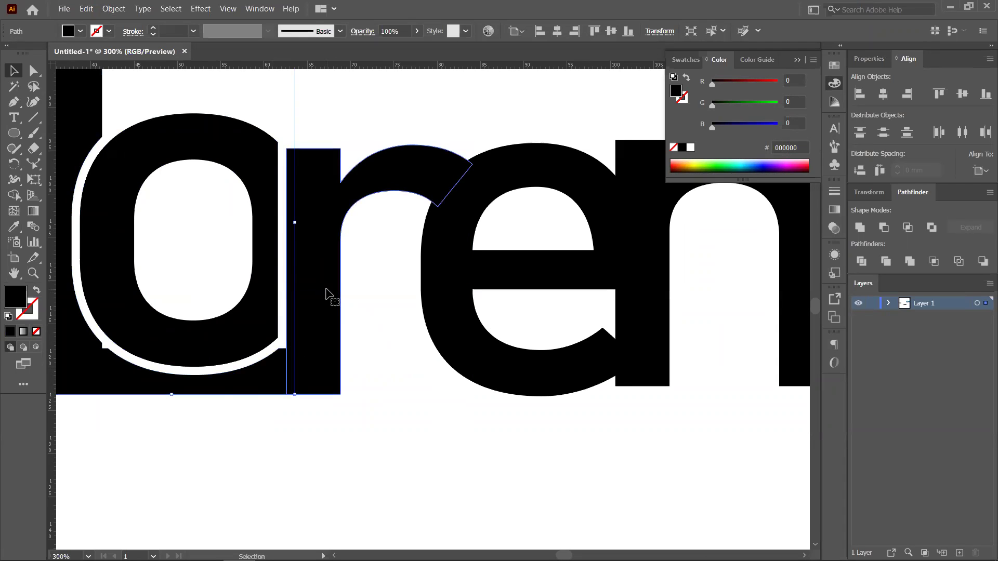
left_click(114, 9)
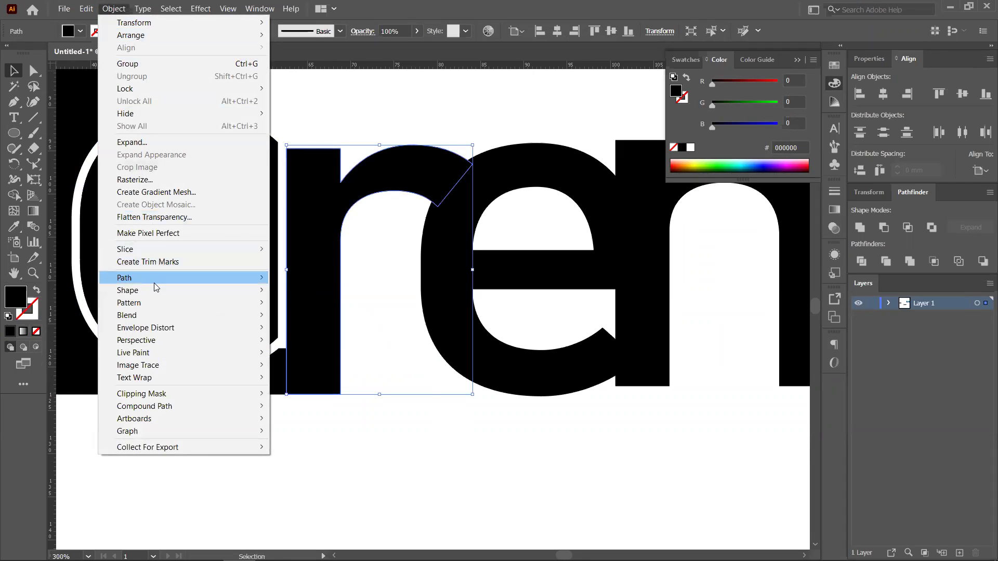
mouse_move(156, 285)
left_click(307, 318)
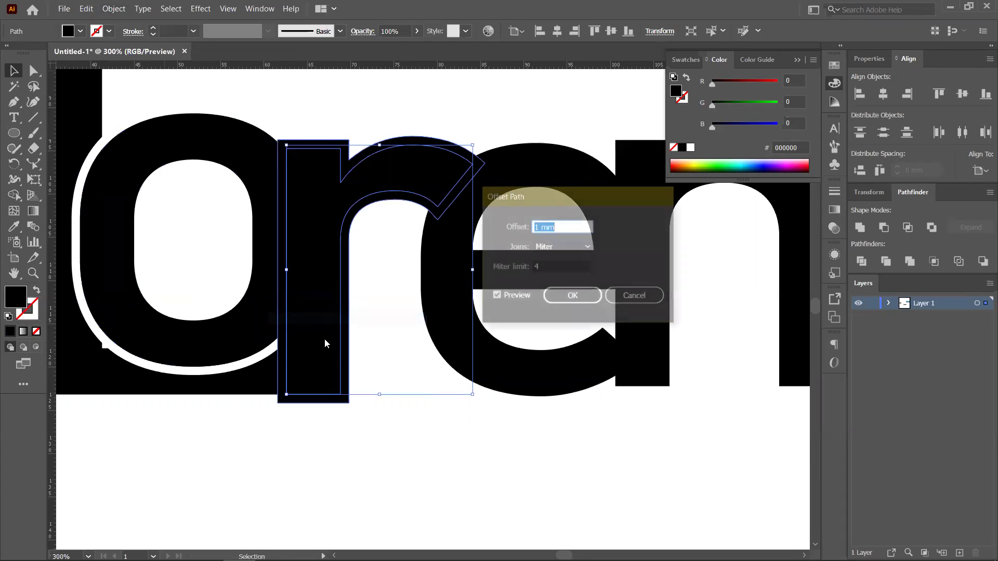
left_click(561, 295)
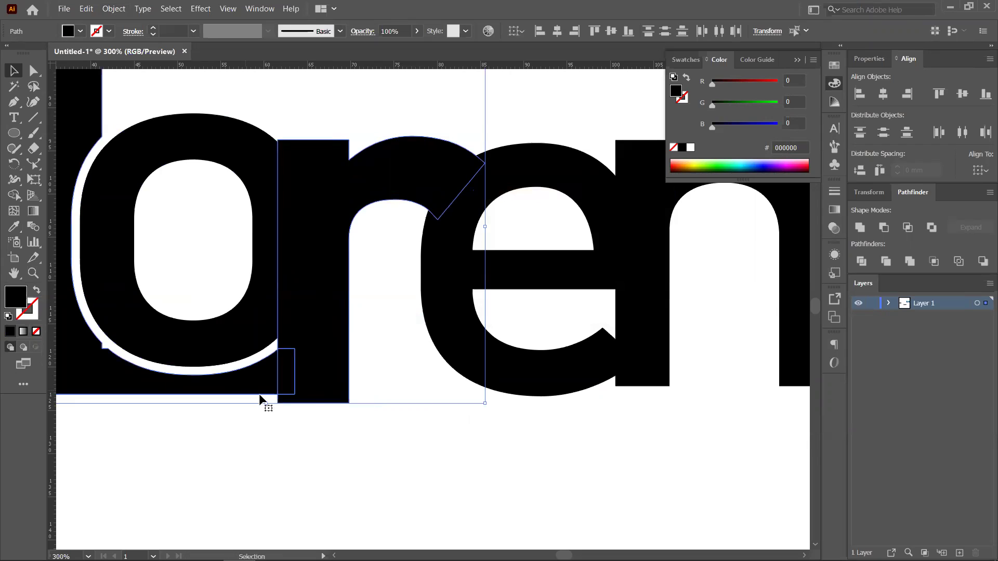
left_click(883, 227)
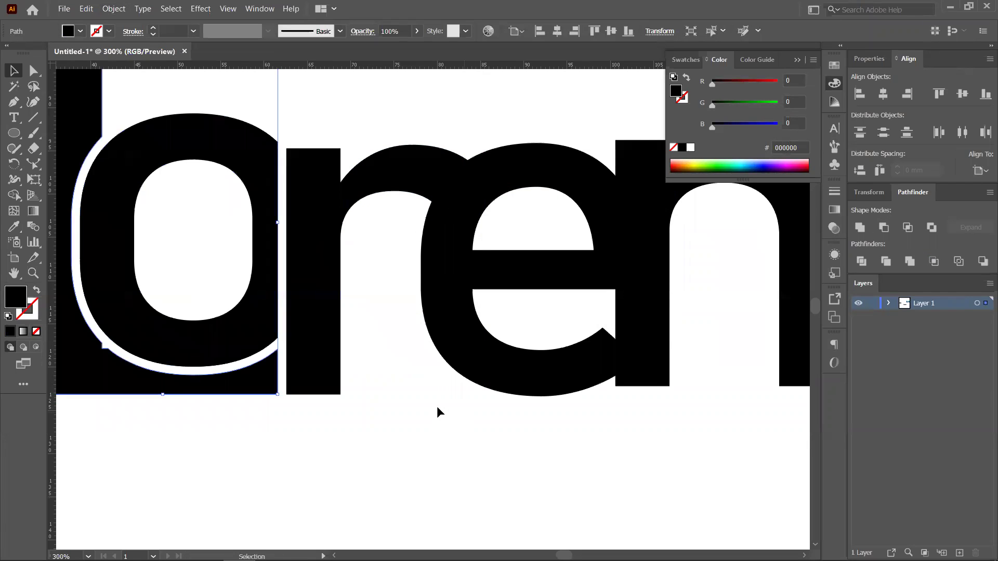
Move the letter e closer to the r so that it overlaps the end of the r's arm
left_click(420, 350)
left_click_drag(515, 178, 473, 191)
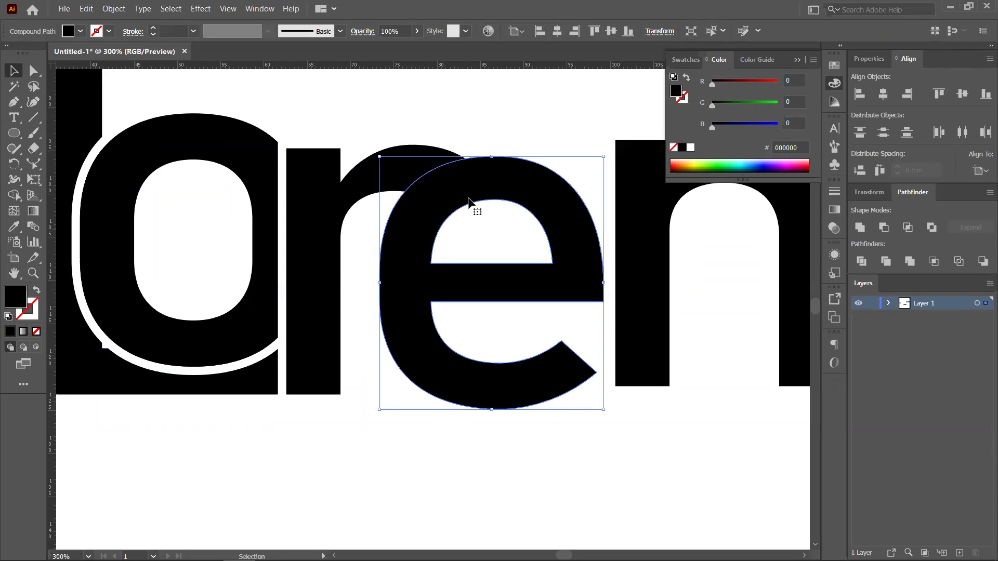
left_click(111, 9)
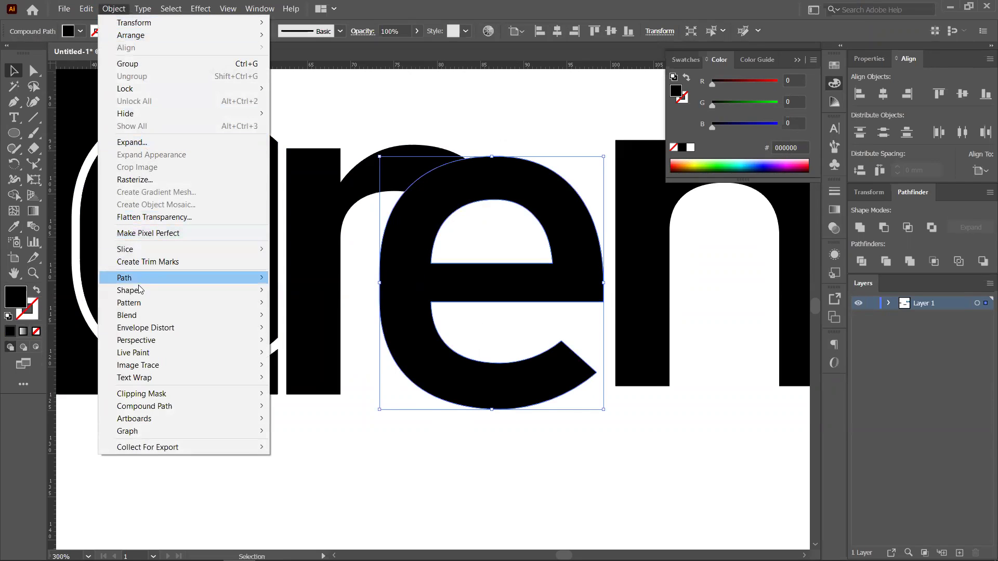
left_click(268, 538)
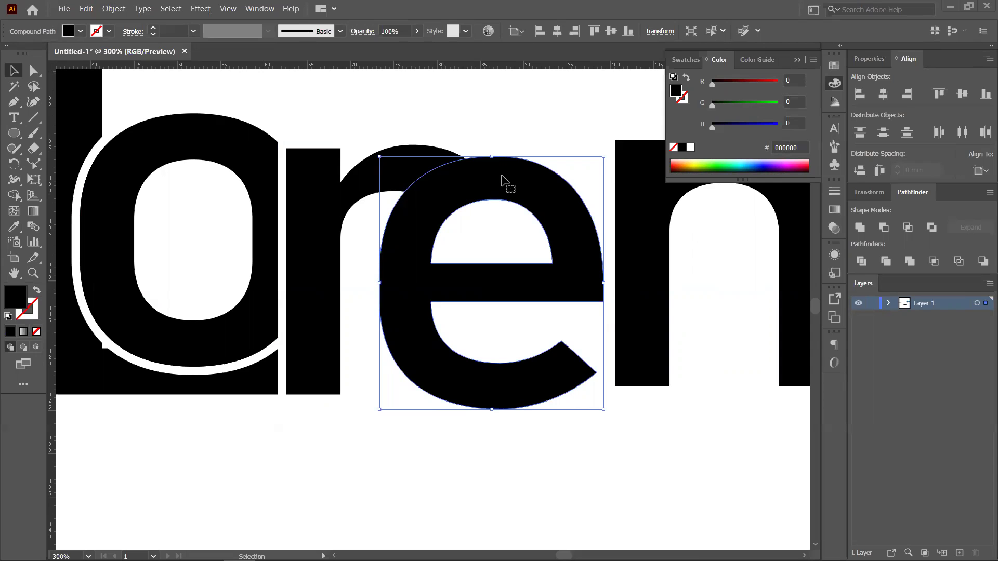
Offset the letter e's path by 1 mm with miter joins and subtract the offset shape from the r
left_click(113, 8)
mouse_move(165, 284)
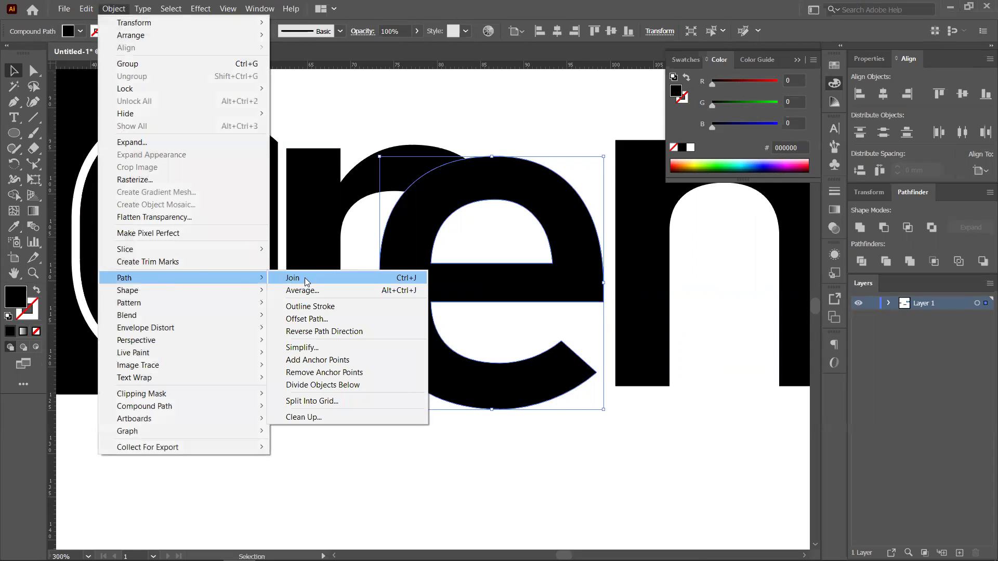
left_click(320, 324)
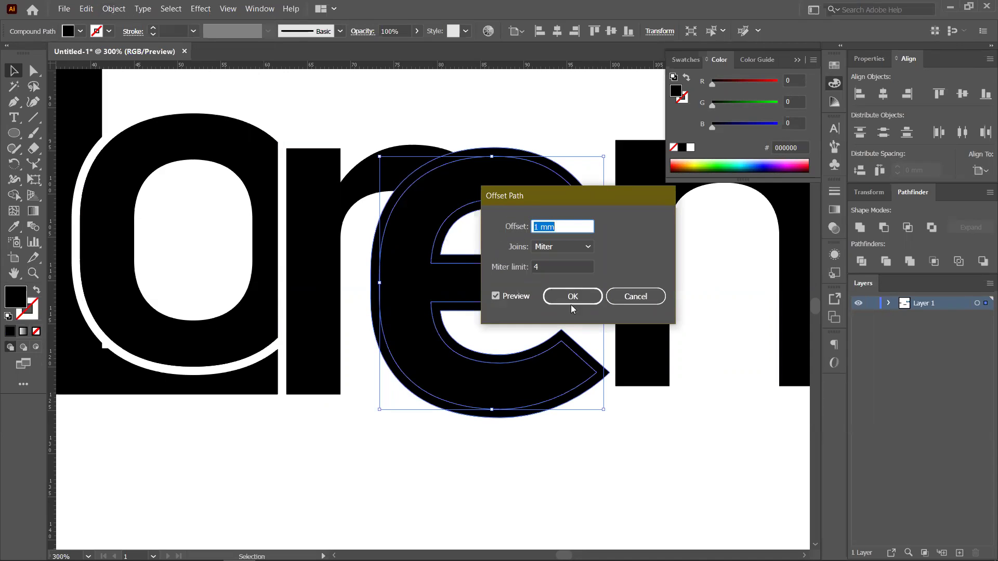
left_click(574, 295)
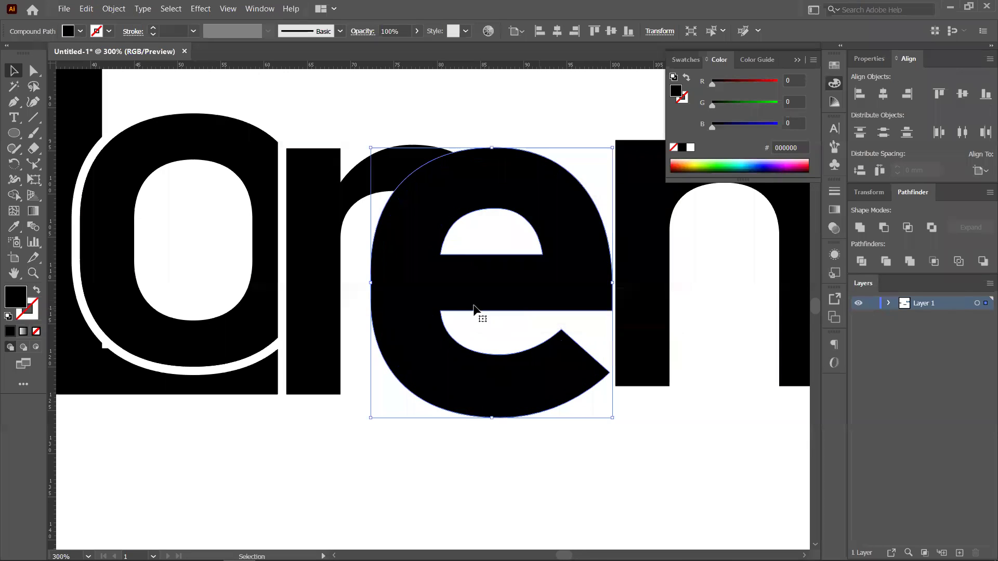
left_click(352, 183, "shift")
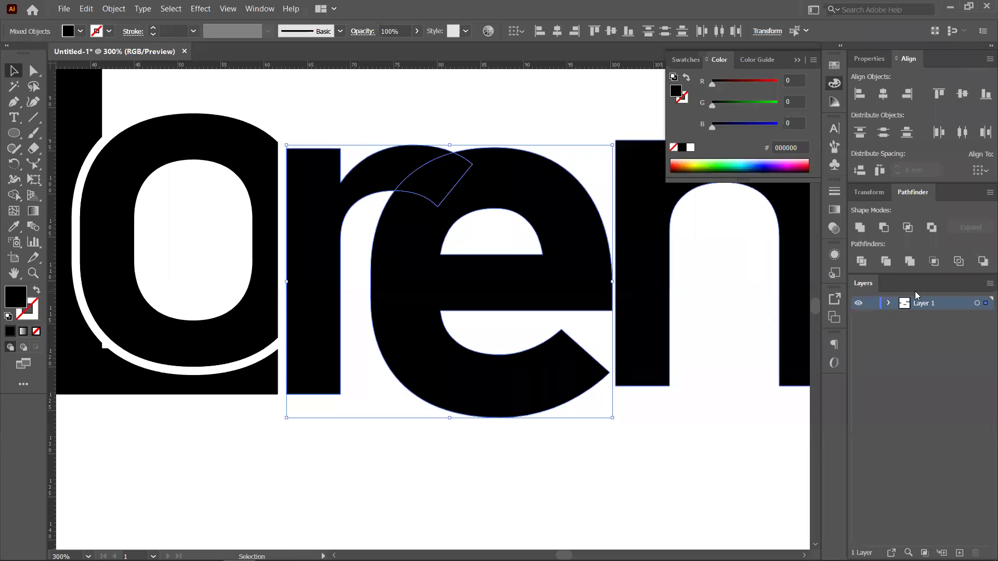
left_click(883, 229)
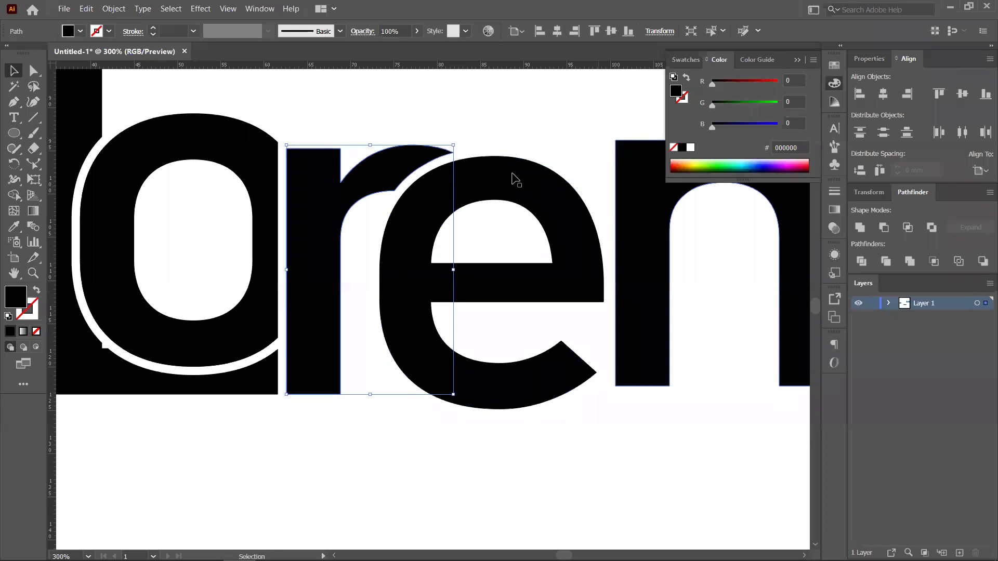
left_click(509, 441)
scroll(474, 311, "down", 2)
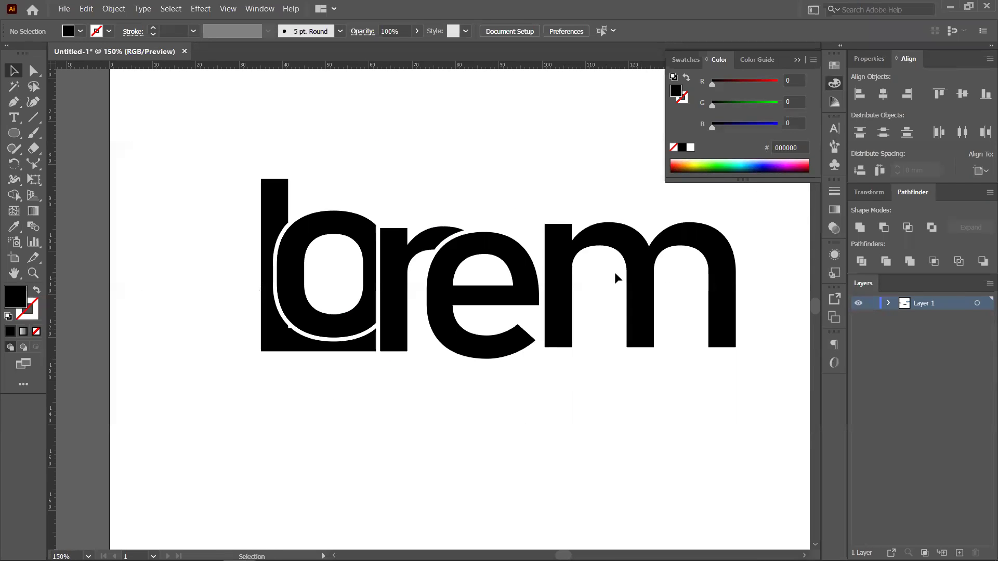
Place the letter m well apart from the e, leaving a wide gap on the word's baseline
key("ctrl+z")
key("ctrl+z")
key("ctrl+z")
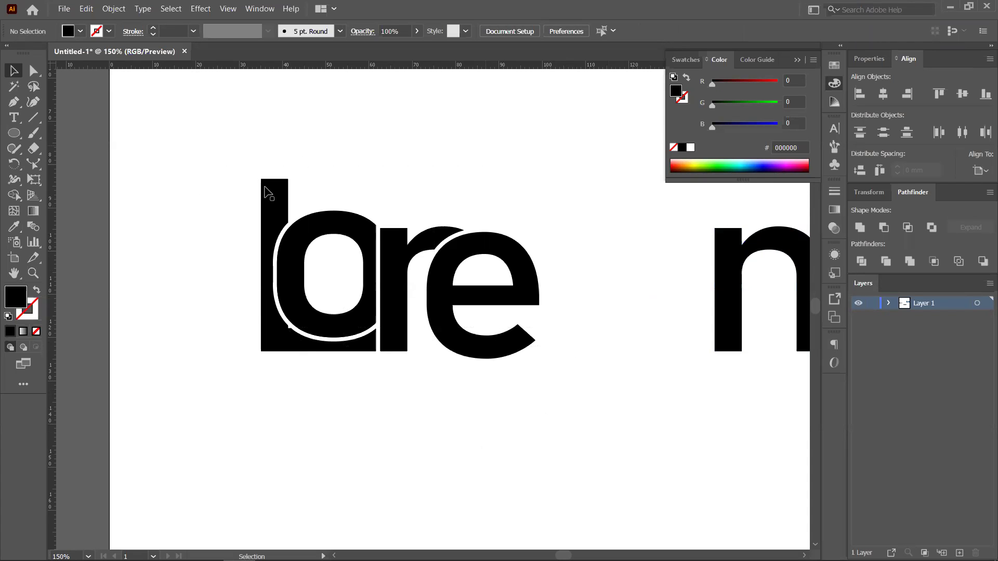
key("ctrl+shift+z")
scroll(319, 222, "down", 1)
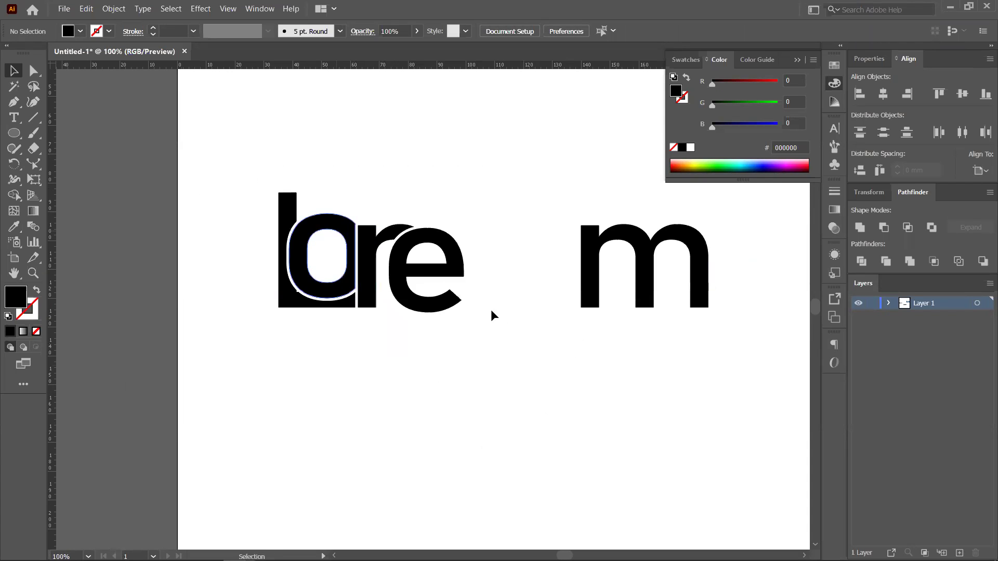
Draw two overlapping black ellipses about 90 mm and 85 mm wide below the word, shifting the front one further over the other
scroll(490, 309, "down", 4)
left_click(14, 133)
left_click_drag(227, 223, 489, 371)
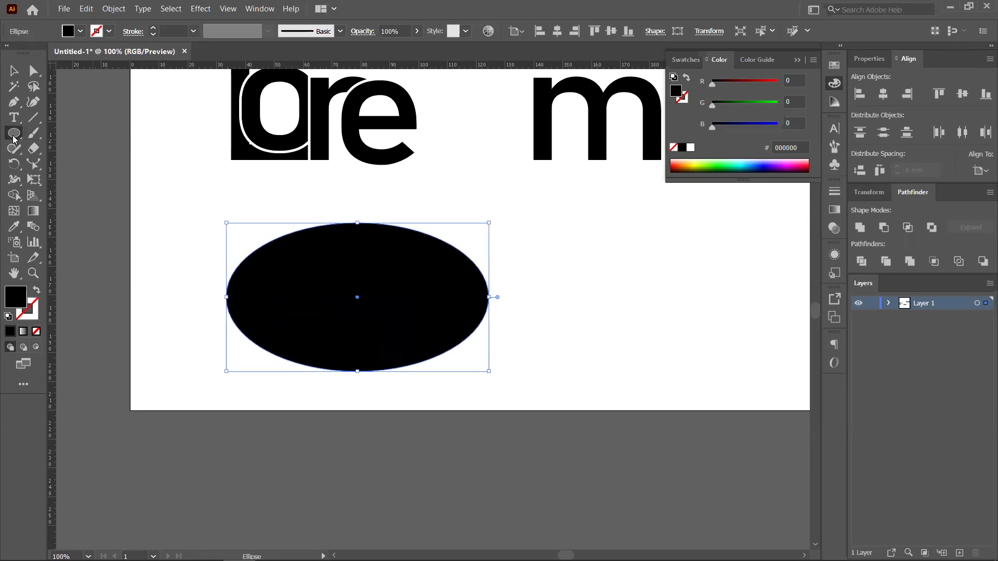
left_click_drag(338, 291, 584, 422)
left_click(14, 70)
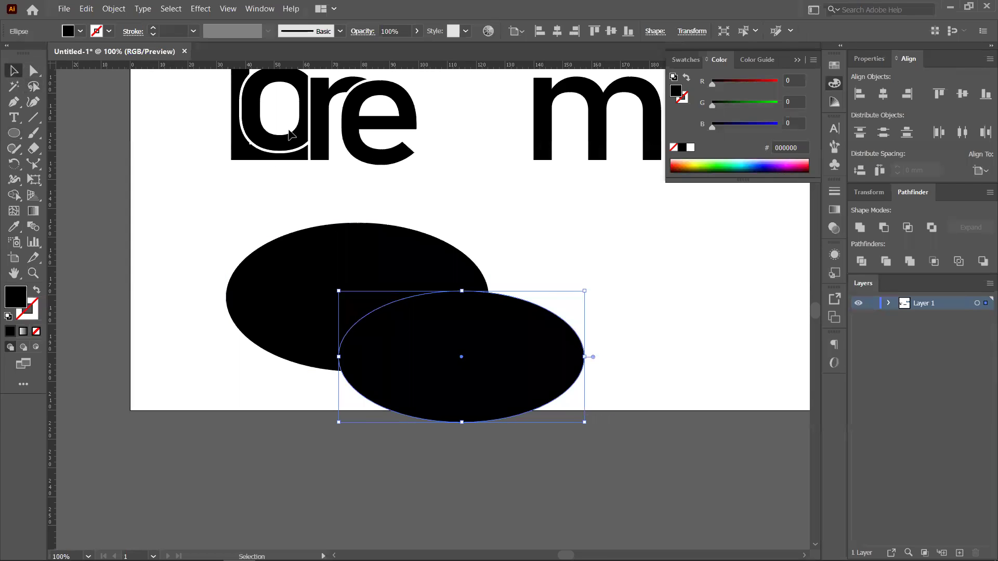
left_click(564, 253)
left_click_drag(478, 360, 451, 348)
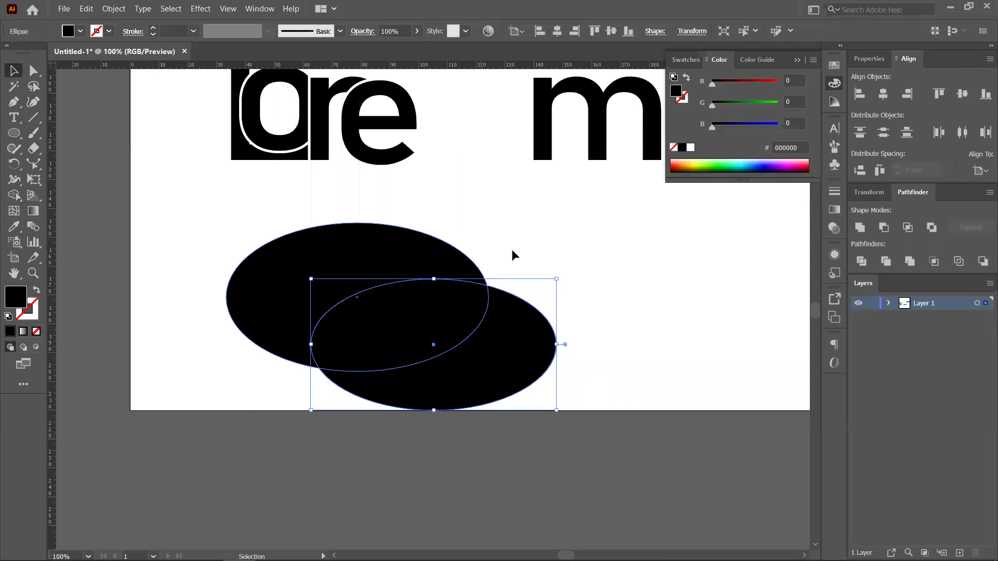
Offset the front ellipse's path by 1 mm and subtract the offset shape from the ellipse behind it
left_click(113, 9)
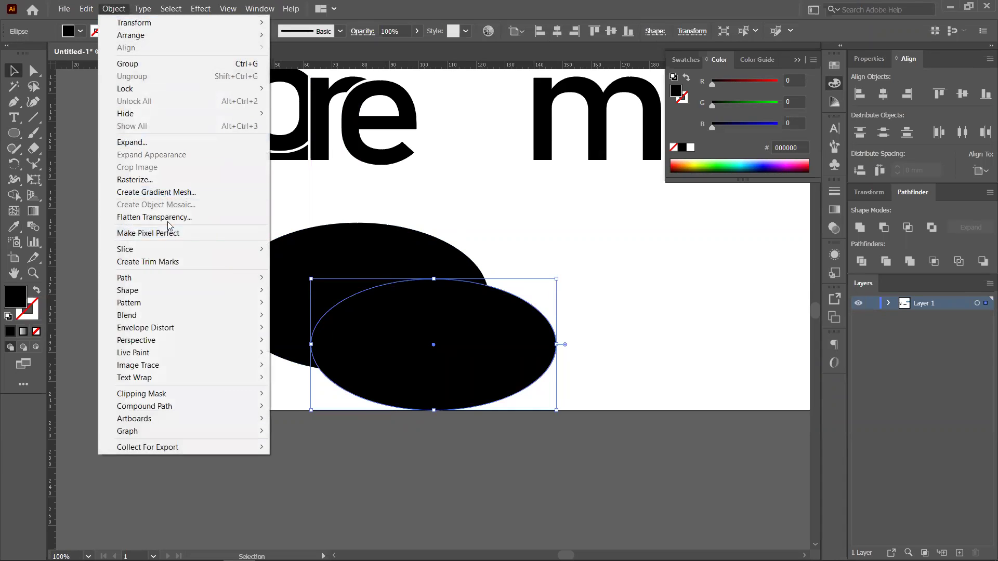
mouse_move(172, 278)
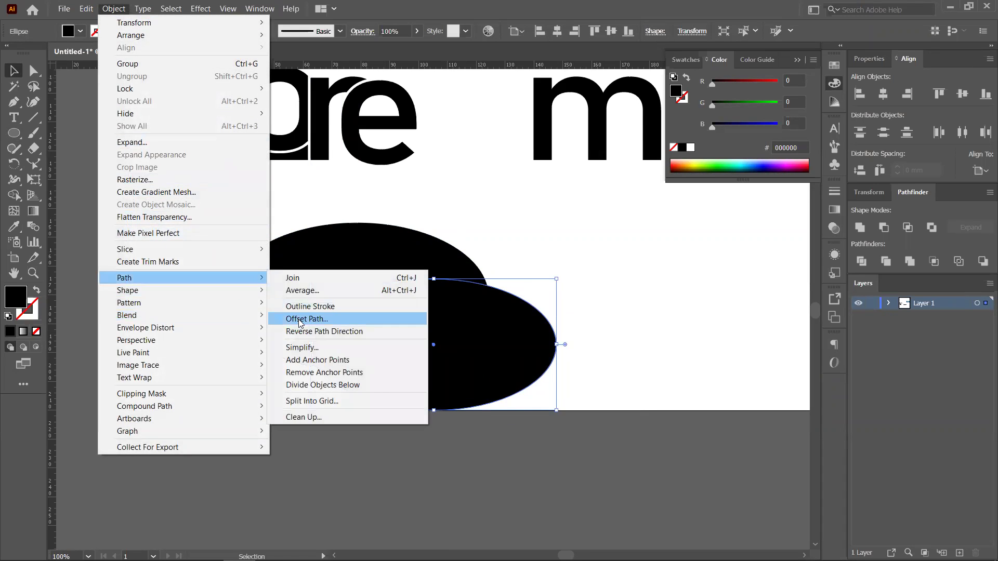
left_click(300, 319)
left_click(570, 299)
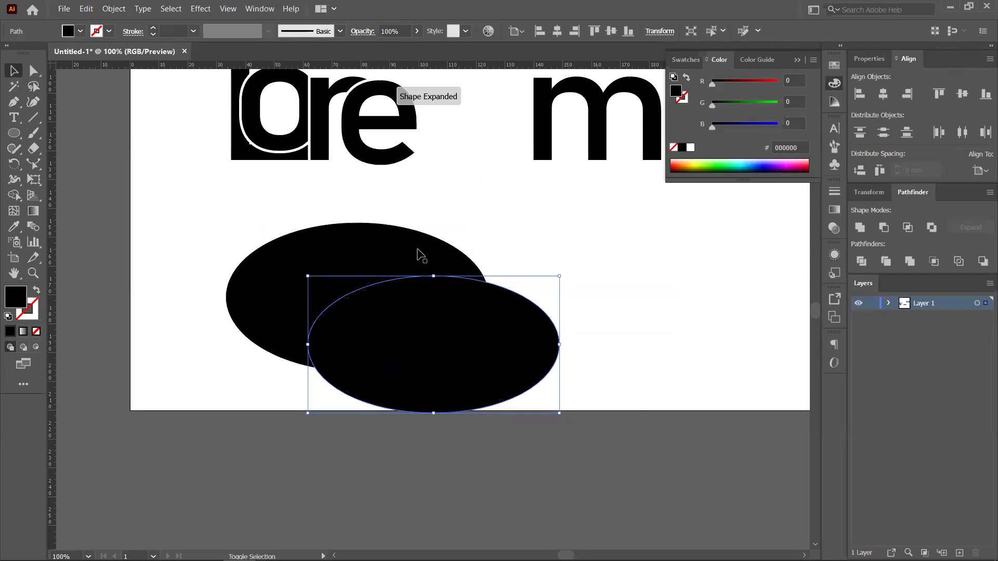
left_click(418, 252, "shift")
left_click(884, 228)
left_click(654, 285)
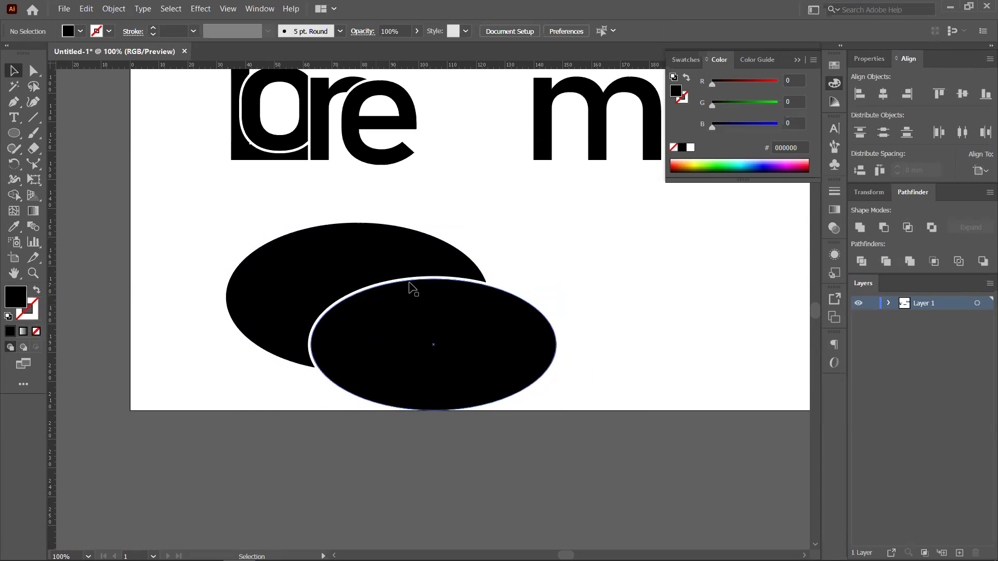
Draw a circle about 45 mm in diameter above the word
scroll(557, 285, "down", 1)
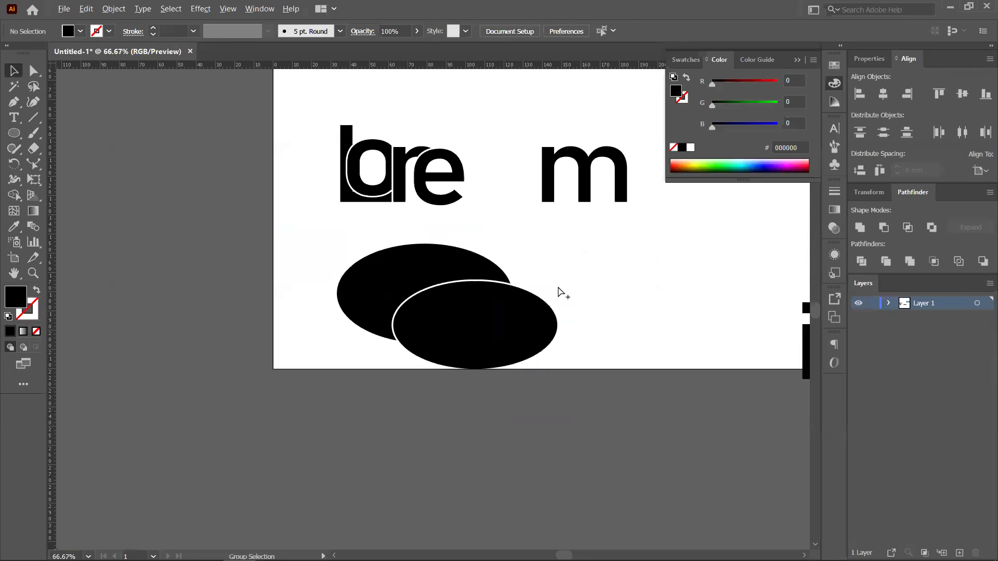
left_click_drag(639, 267, 475, 270)
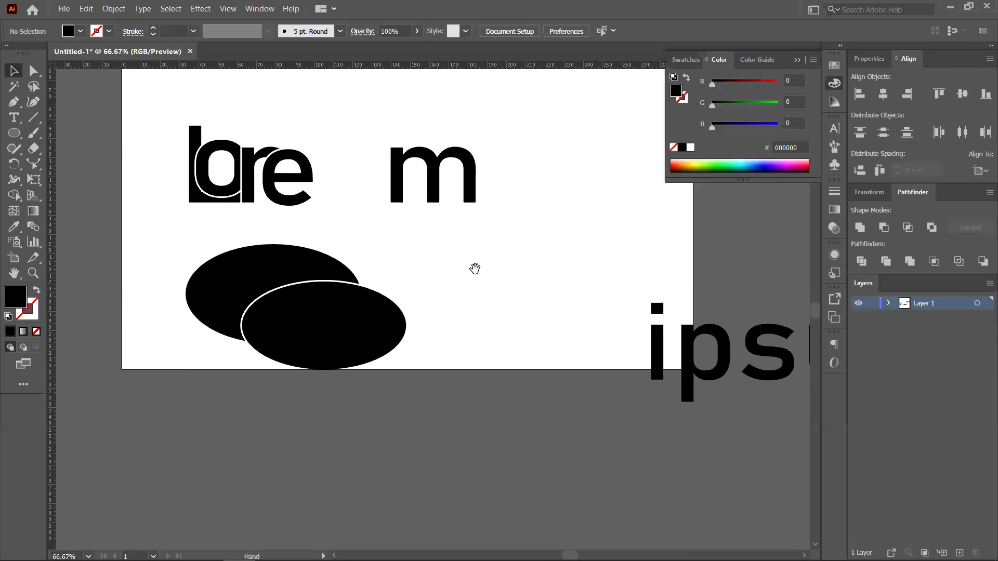
left_click_drag(362, 303, 278, 452)
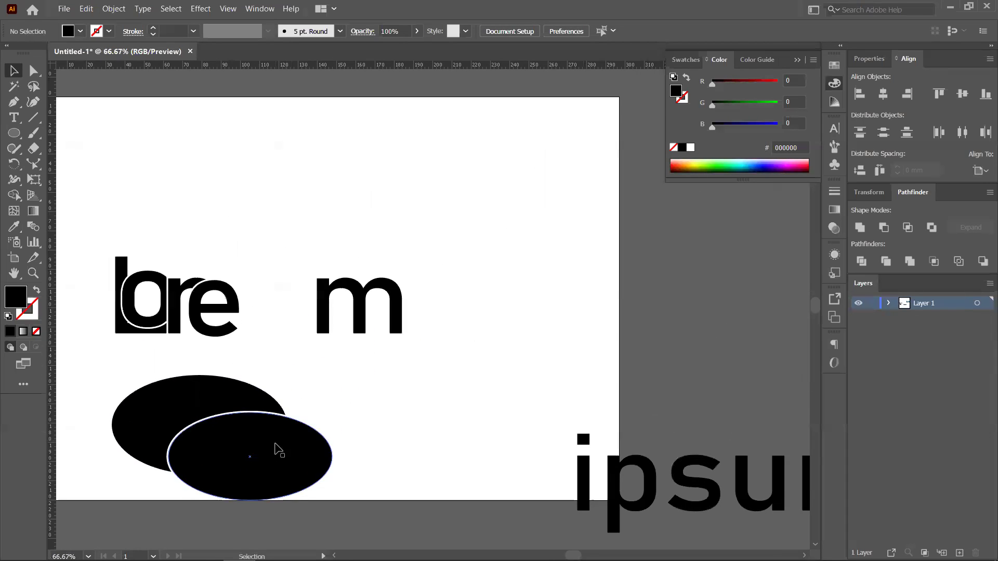
left_click(14, 133)
mouse_move(210, 135)
left_mouse_down()
mouse_move(363, 227)
mouse_move(307, 226)
mouse_move(254, 178)
left_mouse_up()
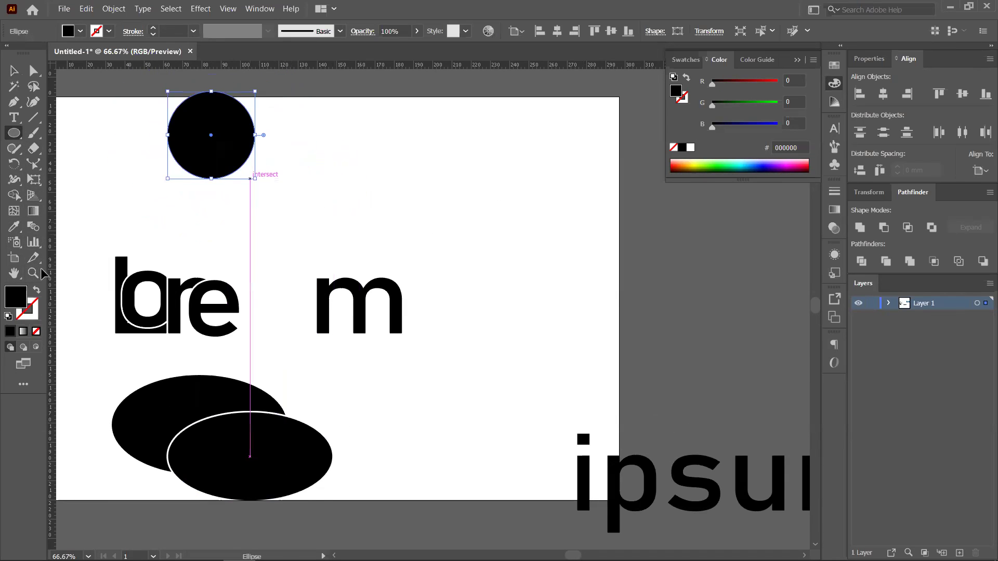
Swap the circle's fill and stroke so only the black outline remains, and set the stroke weight to 7 pt
left_click(36, 289)
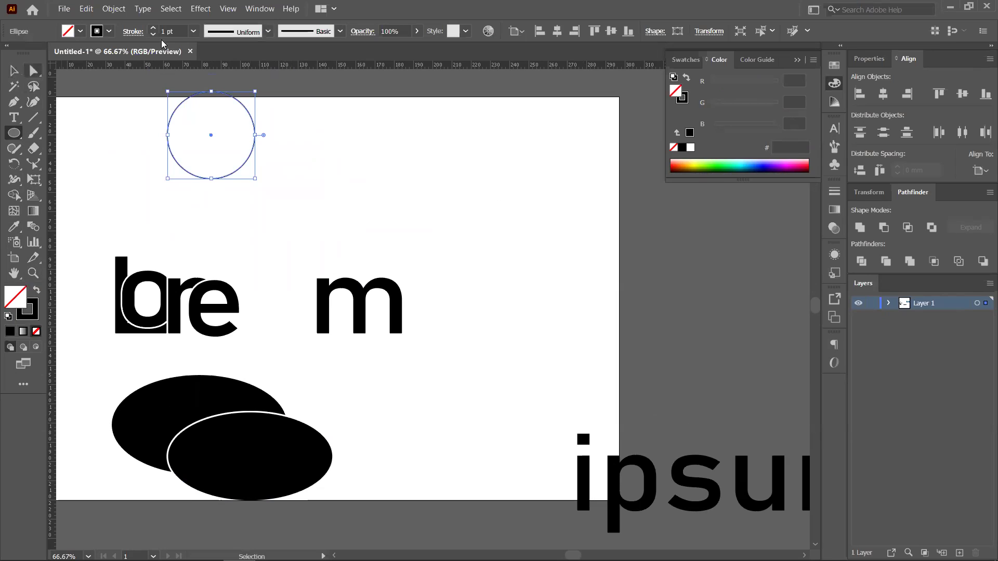
left_click(153, 29)
left_click(153, 28)
left_click(153, 29)
left_click(153, 28)
left_click(153, 29)
left_click(153, 29)
Move the outlined circle away from the artboard's upper edge and expand its fill and stroke into shapes
left_click(10, 70)
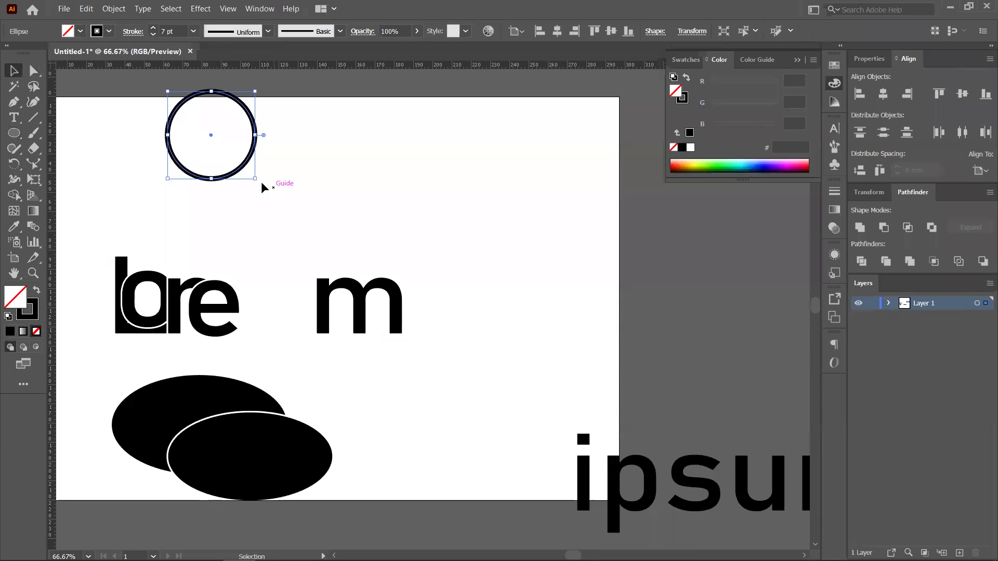
left_click_drag(235, 174, 276, 210)
key("ctrl+plus")
left_click_drag(377, 204, 438, 287)
left_click(114, 9)
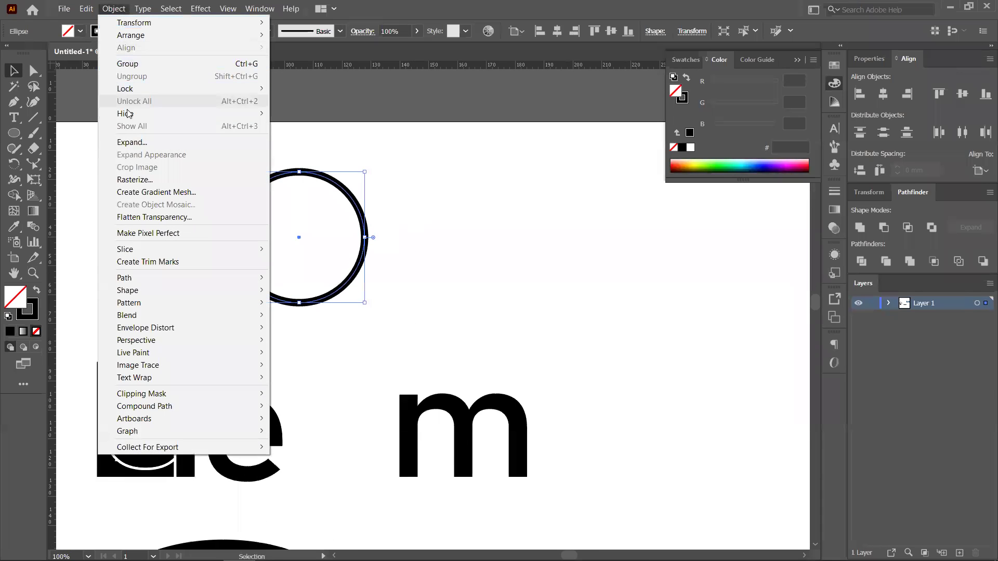
left_click(132, 141)
left_click(622, 350)
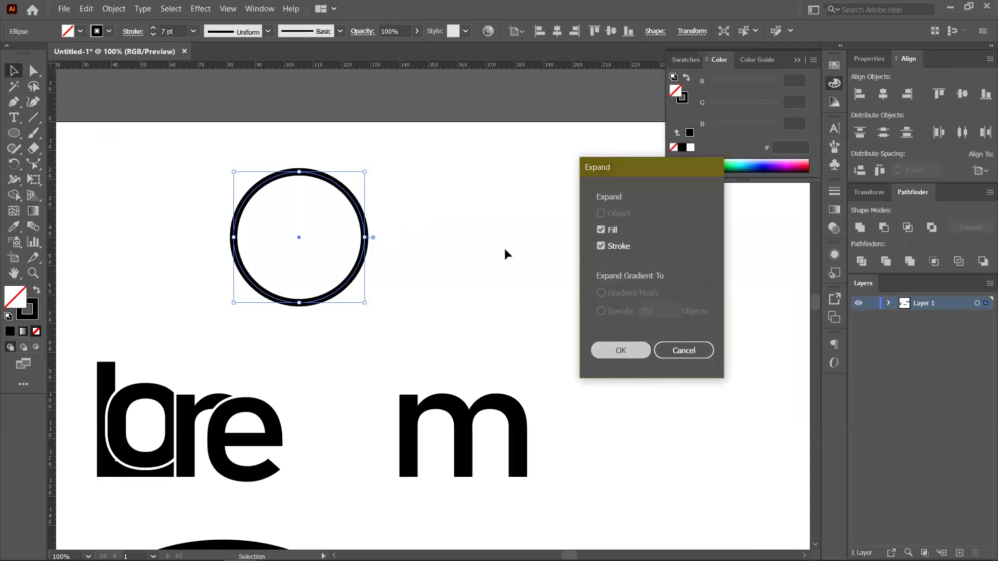
left_click(408, 235)
Shift the expanded ring slightly and place a copy of it to the right, overlapping the original
mouse_move(359, 243)
left_mouse_down()
mouse_move(387, 238)
mouse_move(345, 250)
left_mouse_up()
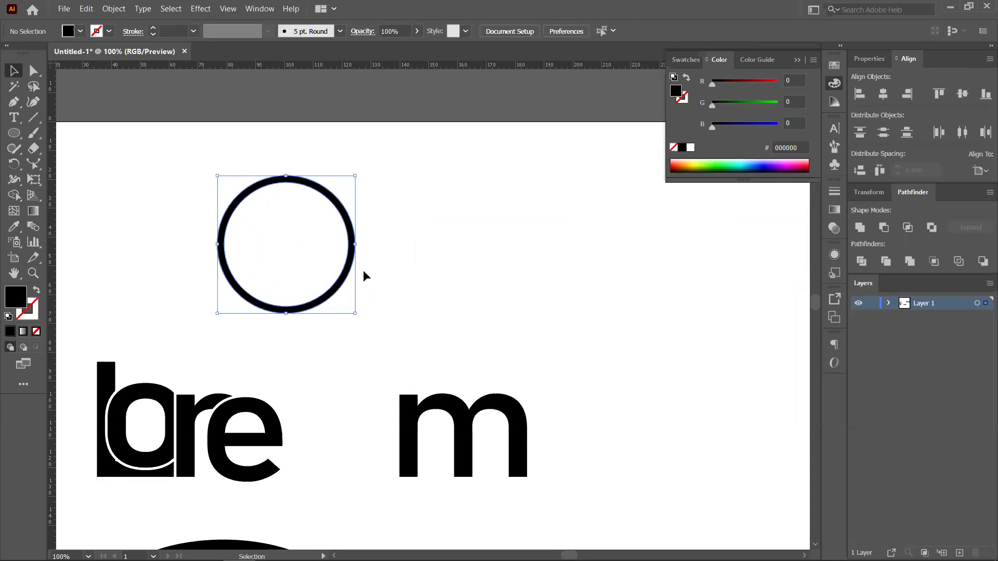
left_click_drag(343, 288, 422, 304)
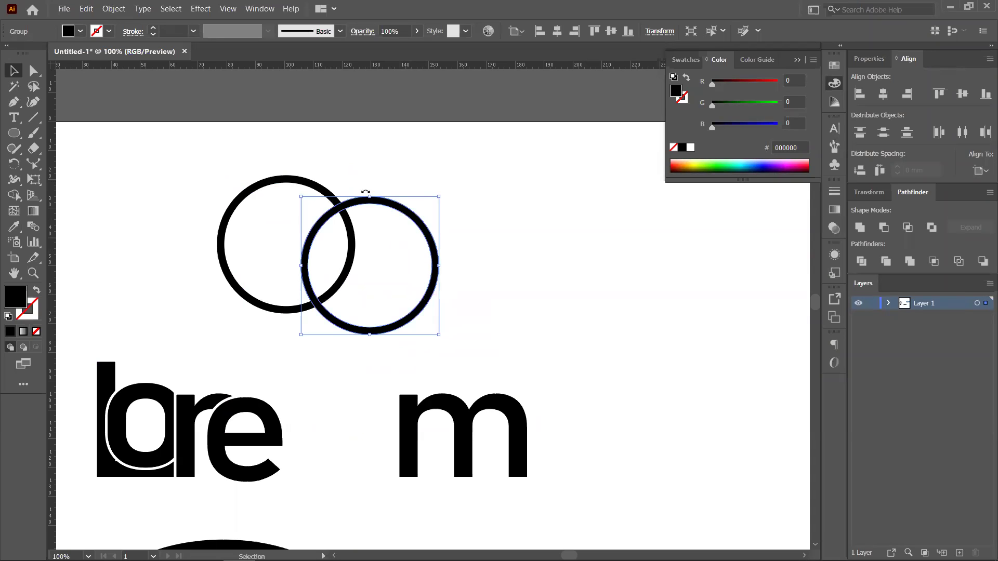
left_click(612, 236)
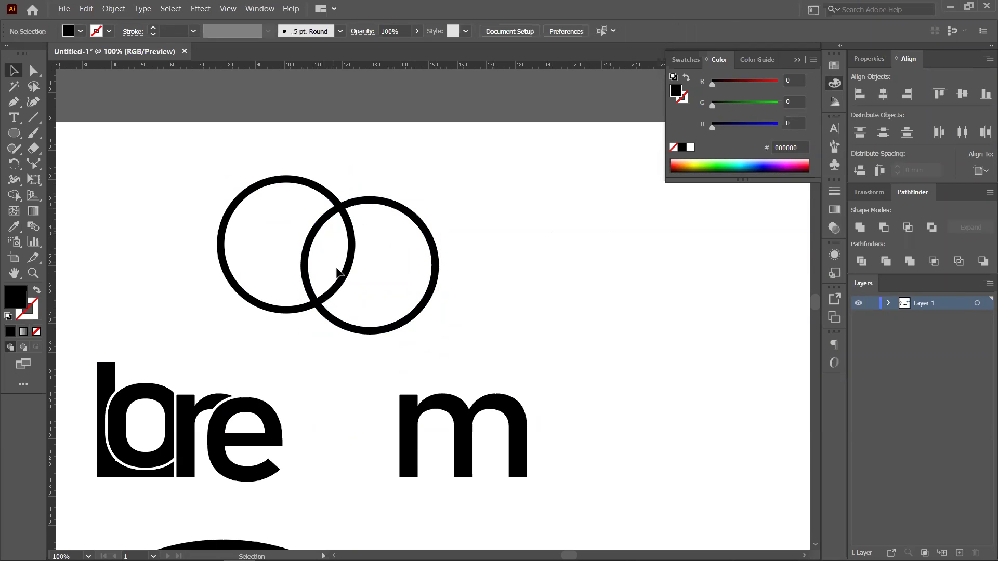
left_click(416, 208)
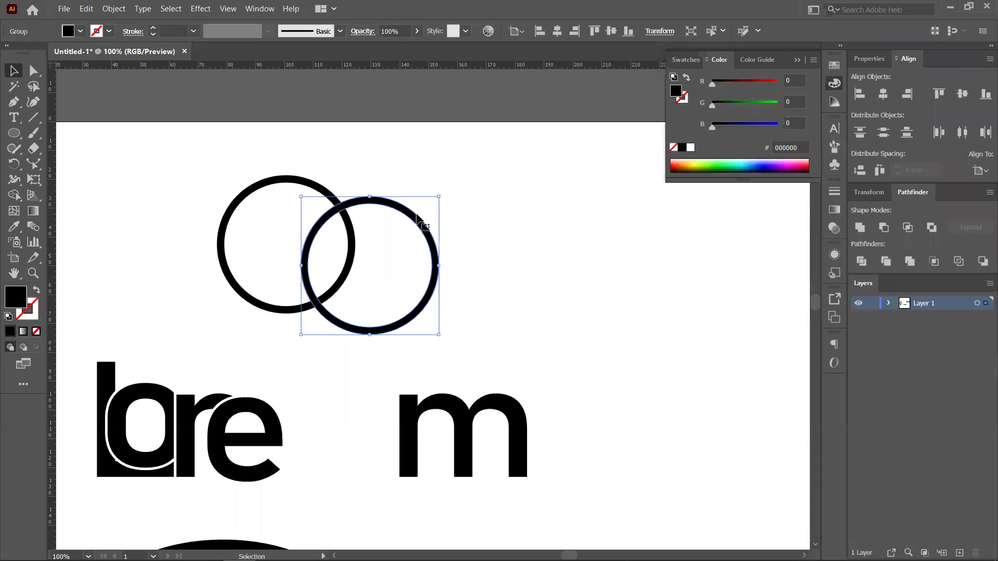
Offset the path of the copied ring by 1 mm using Offset Path
left_click(120, 10)
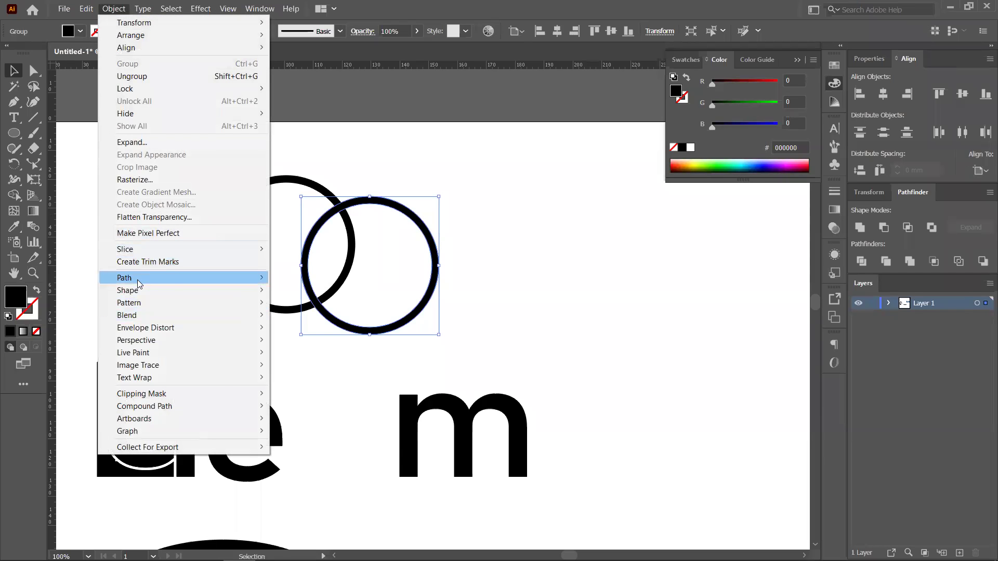
mouse_move(137, 279)
left_click(298, 320)
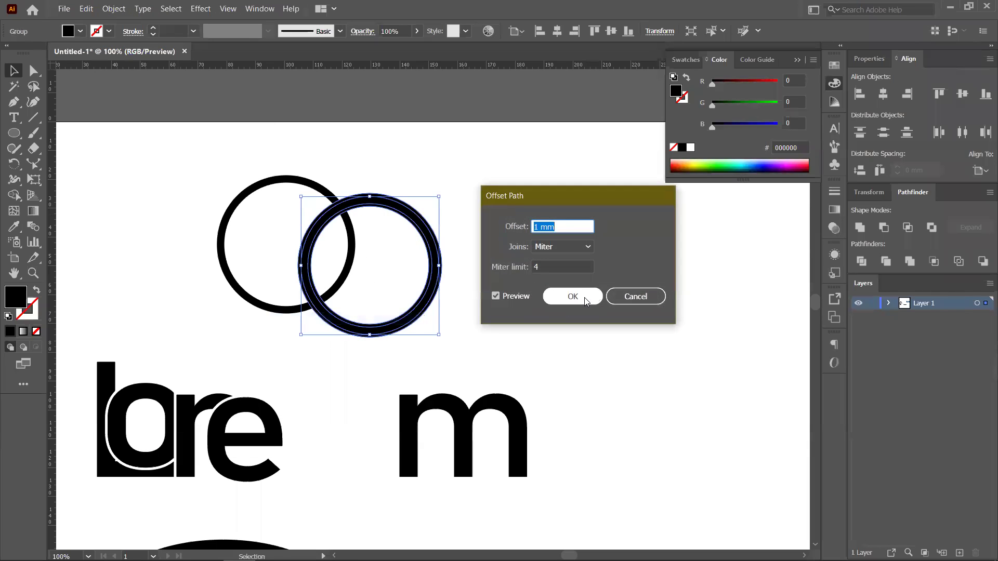
key("Up")
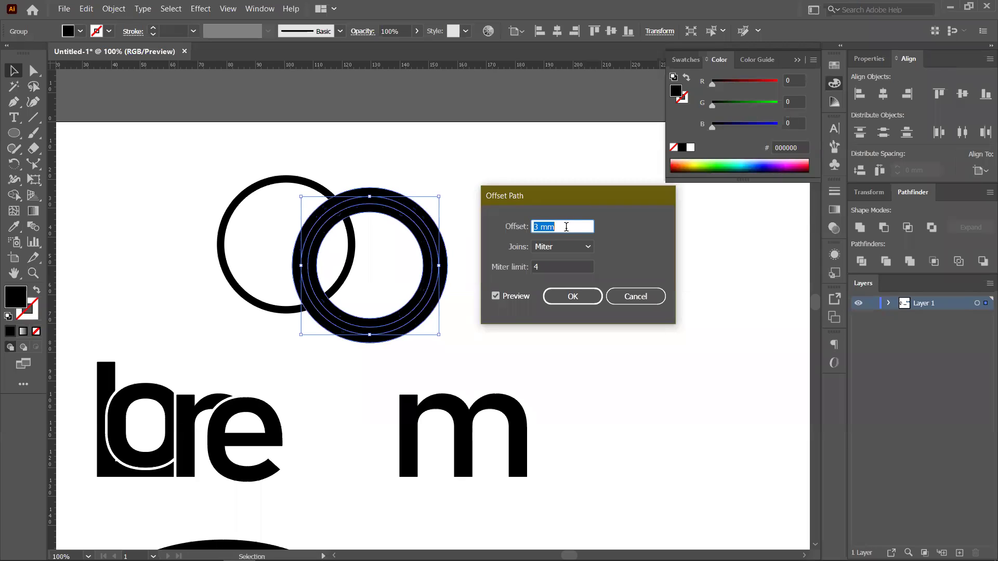
key("Down")
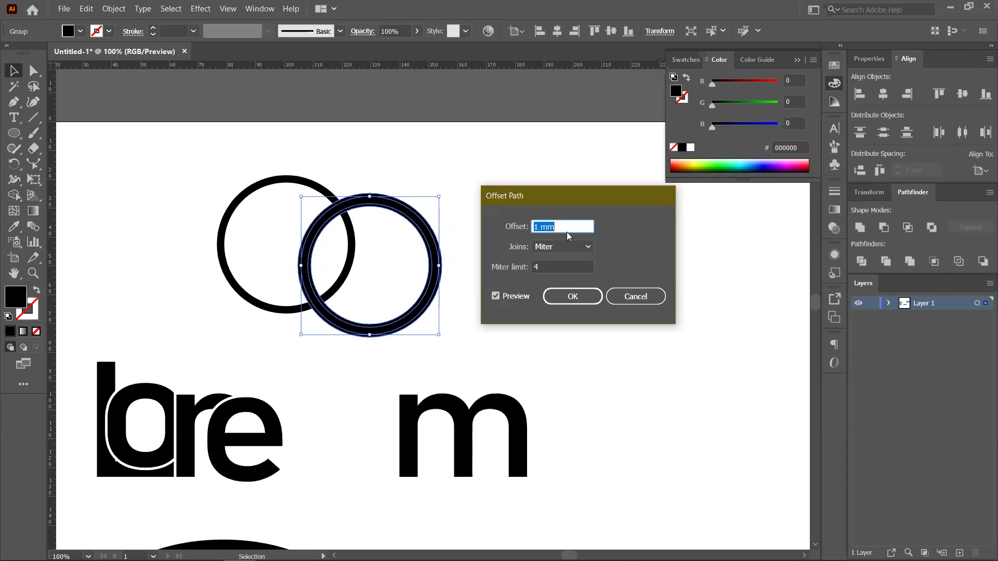
left_click(577, 297)
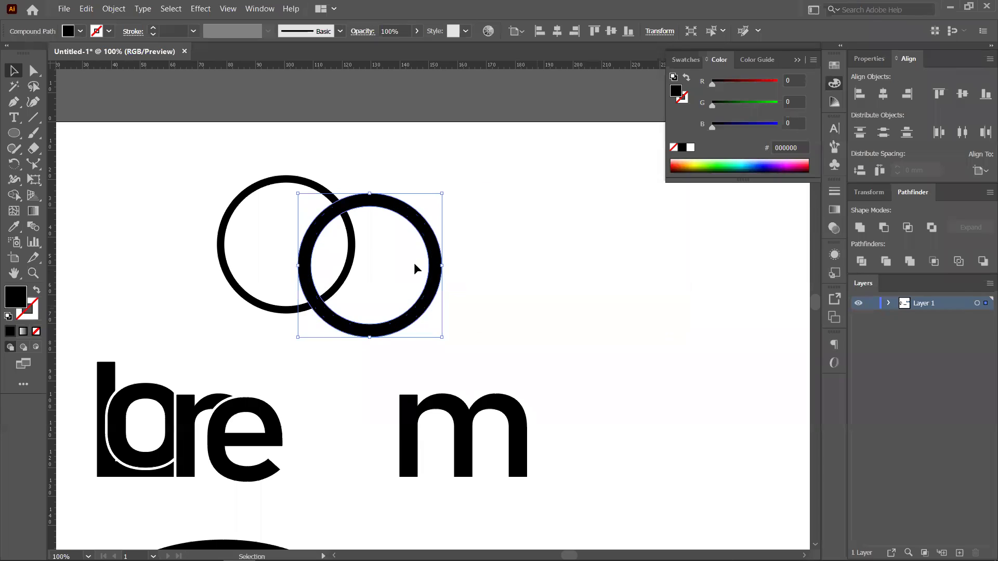
Cut the offset ring out of the original ring with Minus Front and move the resulting ring pair slightly right
left_click(279, 180, "shift")
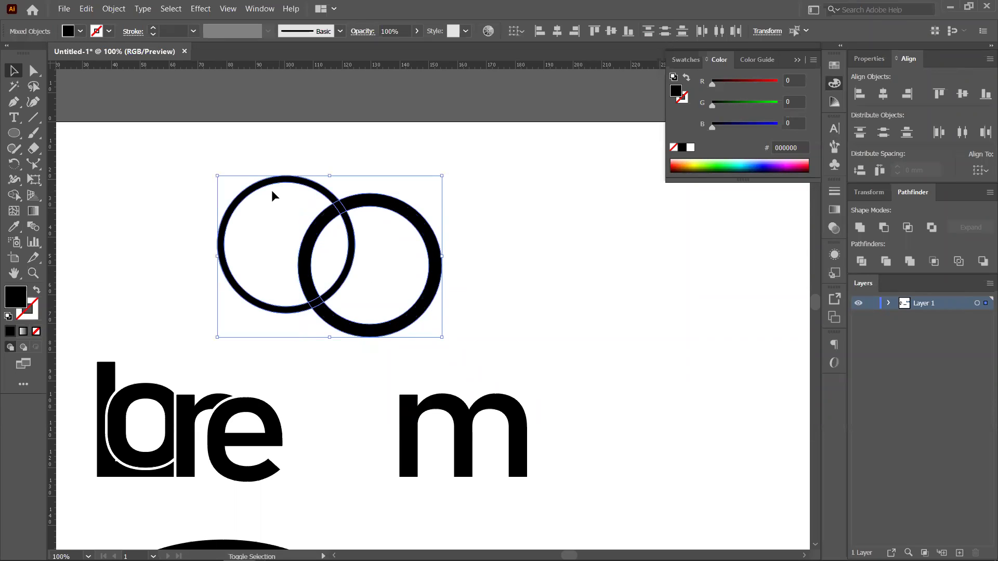
left_click(884, 227)
left_click(437, 290, "shift")
left_click_drag(437, 290, 478, 283)
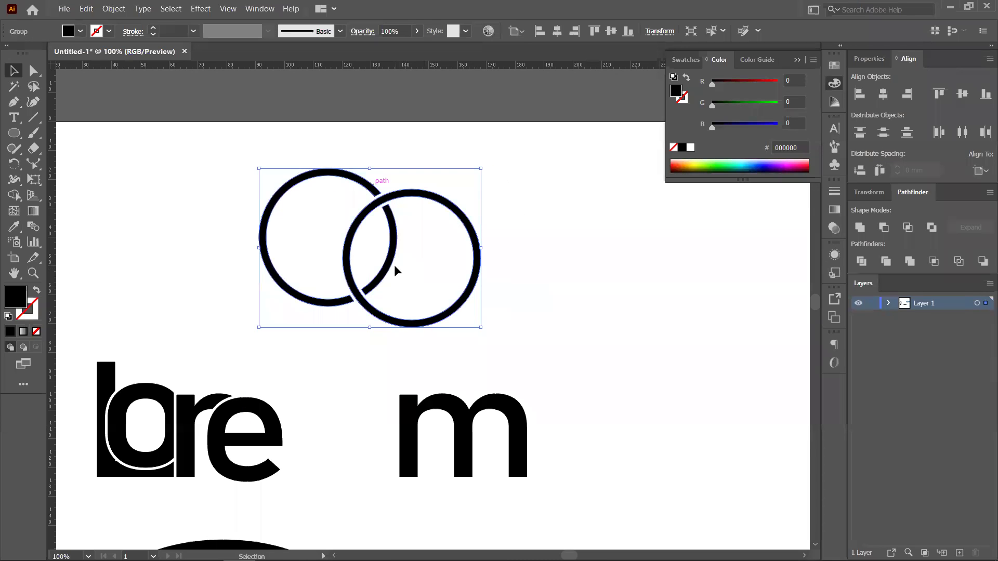
left_click(543, 283)
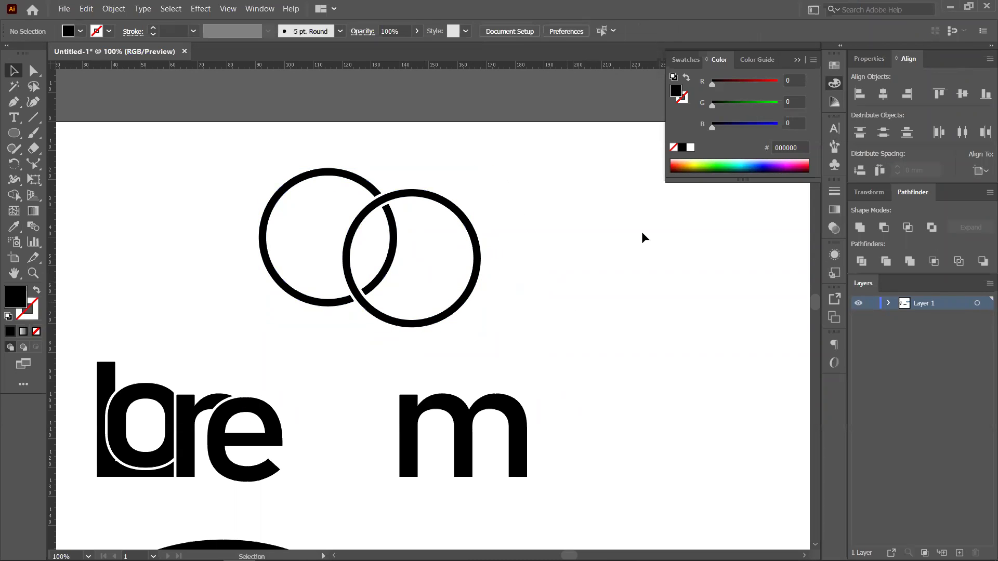
Undo the ring pair's move, the Minus Front cut, the path offset and the ring copy
scroll(383, 312, "down", 2)
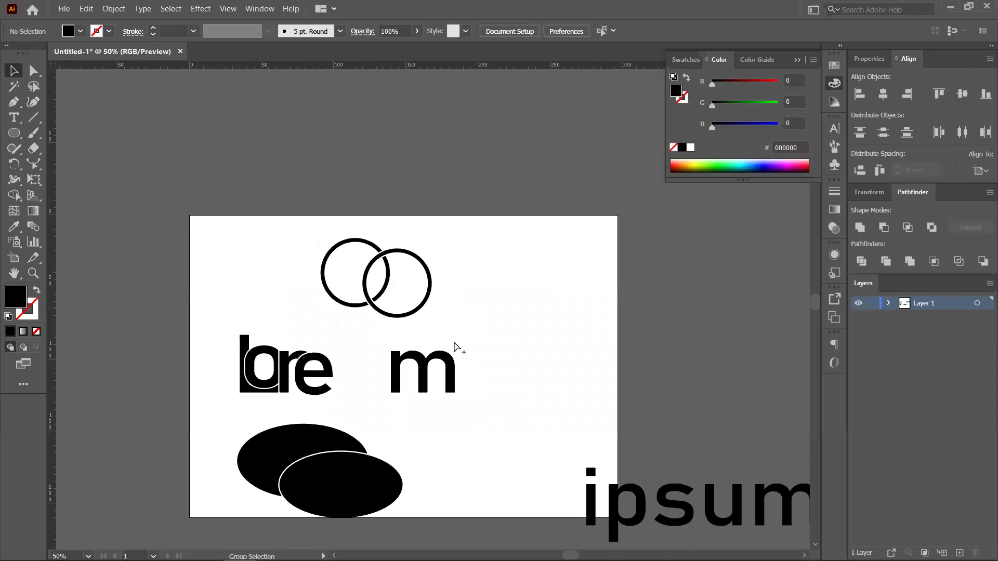
scroll(395, 323, "up", 1)
scroll(394, 321, "up", 3)
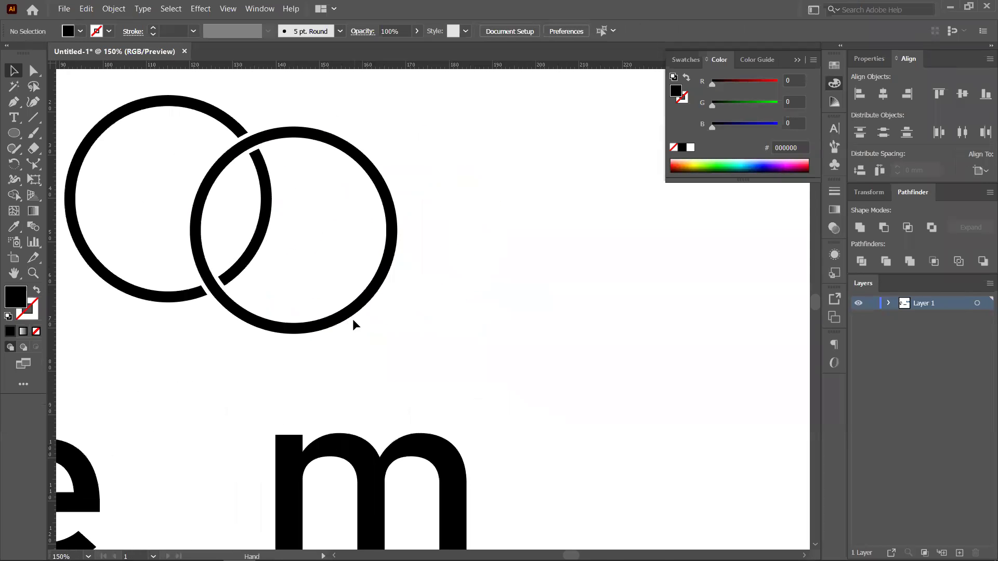
key("a")
key("ctrl+a")
key("ctrl+z")
key("ctrl+z")
key("ctrl+z")
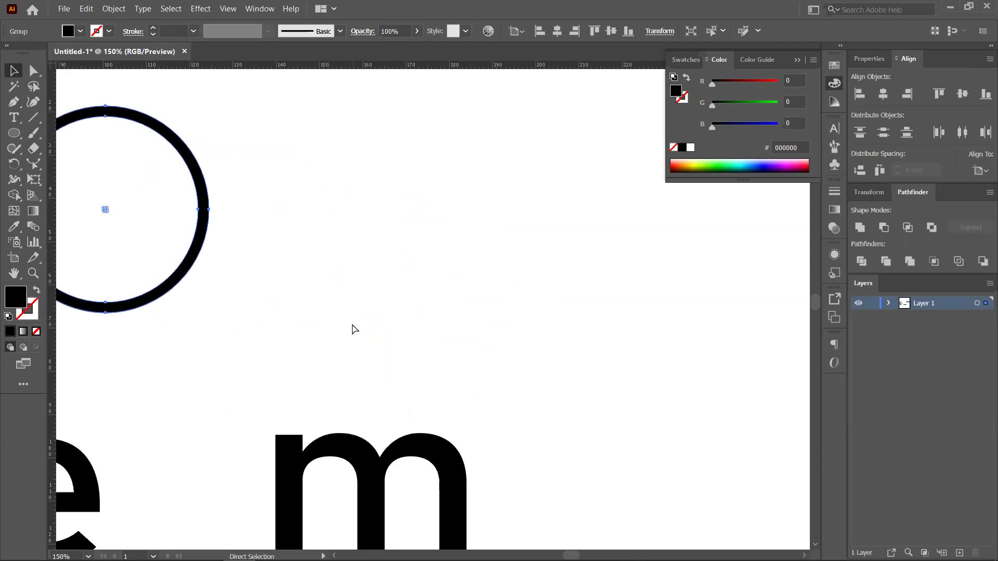
Place a copy of the remaining ring below and to its right, overlapping the original
left_click(324, 309)
left_click(271, 266)
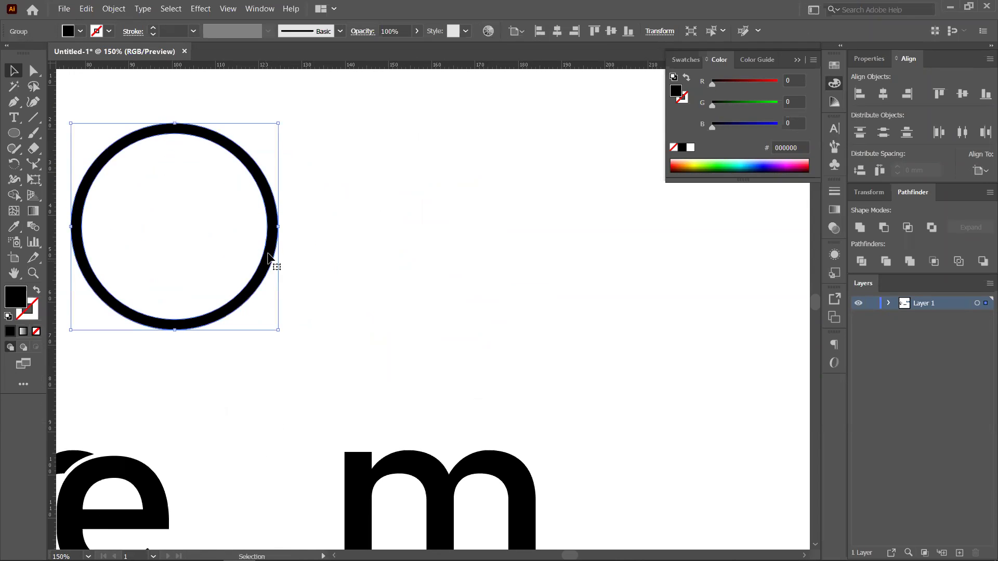
left_click_drag(273, 261, 410, 312)
Give the copied ring a lime green stroke (A3E700) with a 2 pt weight
left_click(28, 319)
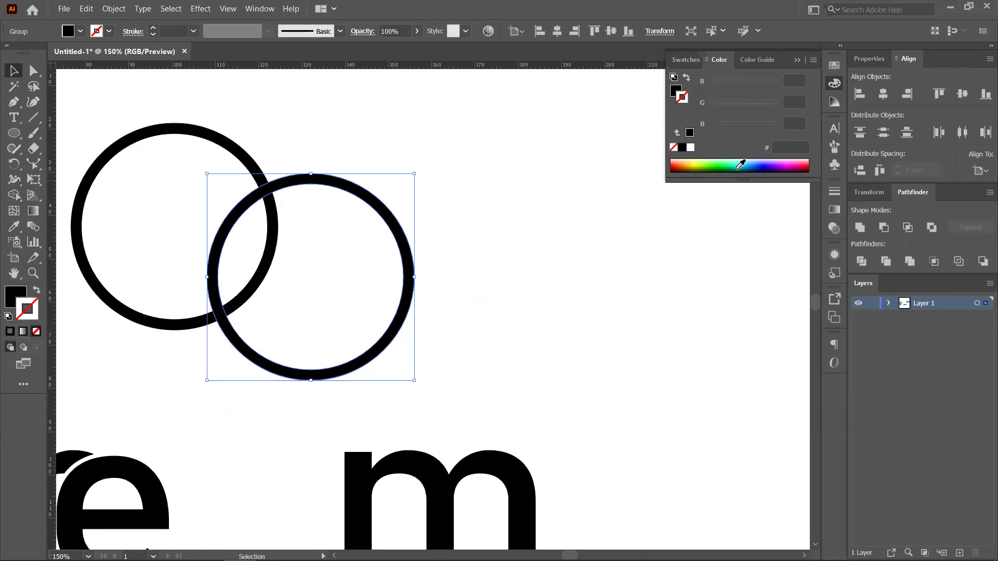
left_click(702, 163)
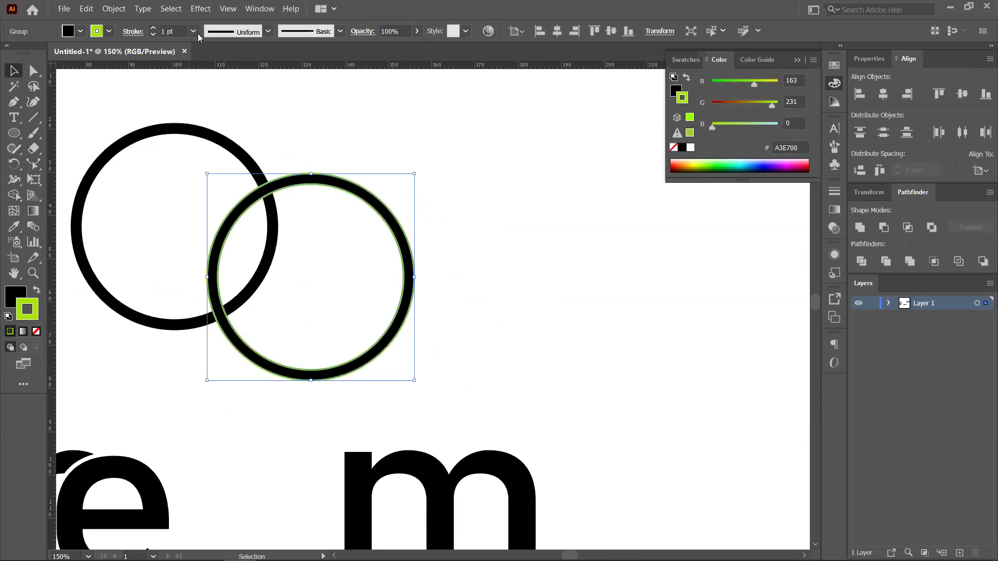
left_click(154, 28)
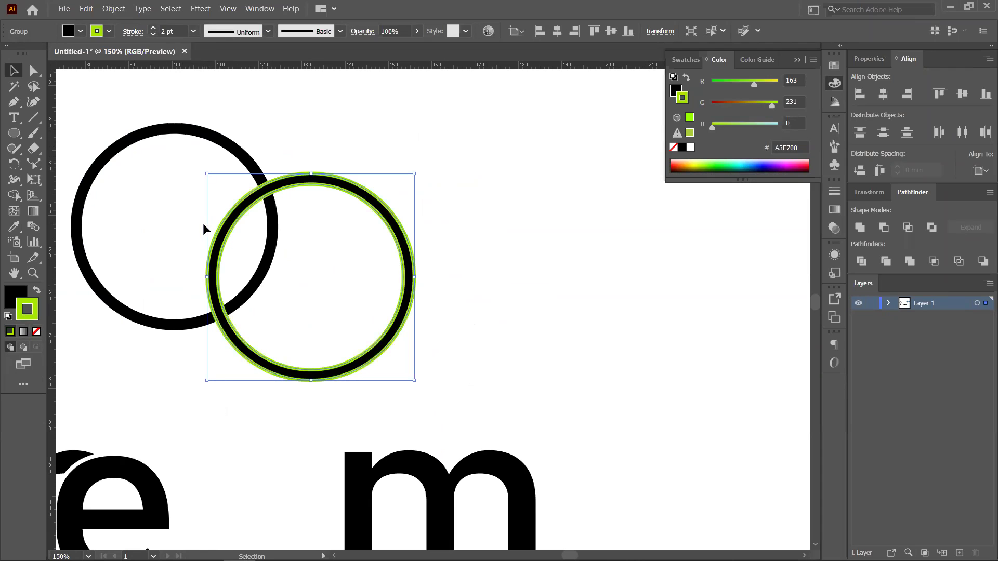
left_click_drag(222, 117, 307, 301)
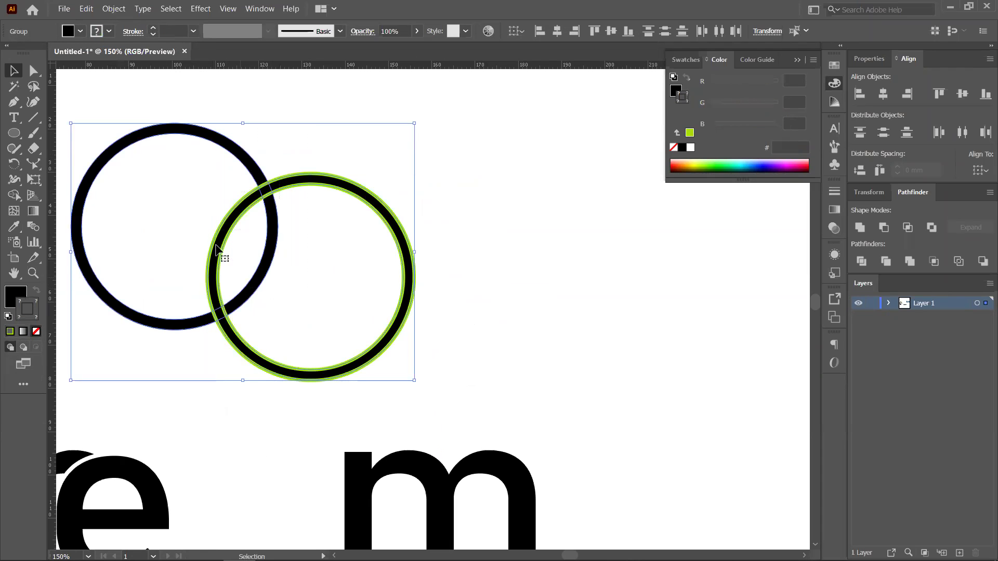
left_click(459, 181)
Try expanding the green-stroked ring's fill and stroke into separate shapes
left_click(341, 189)
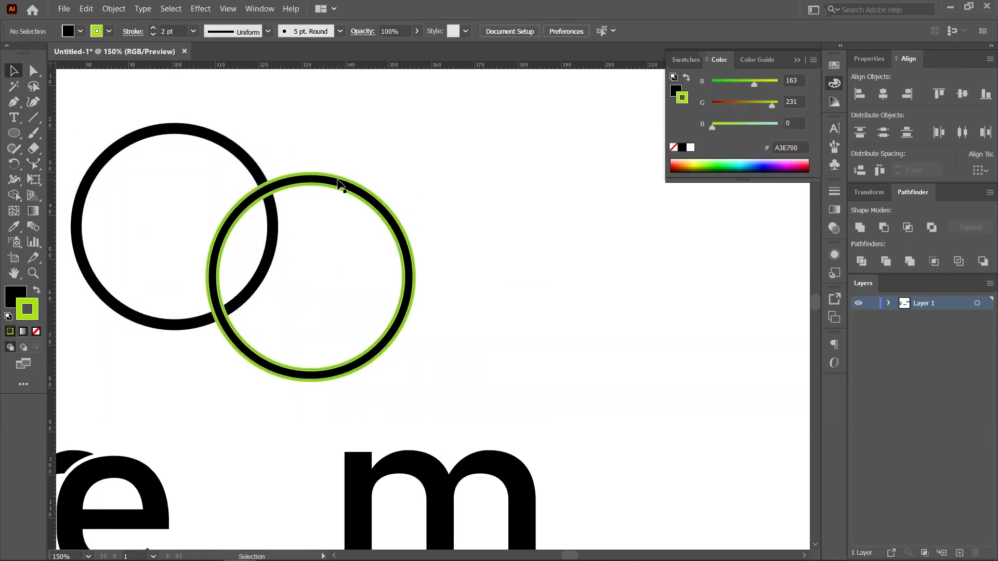
left_click(102, 14)
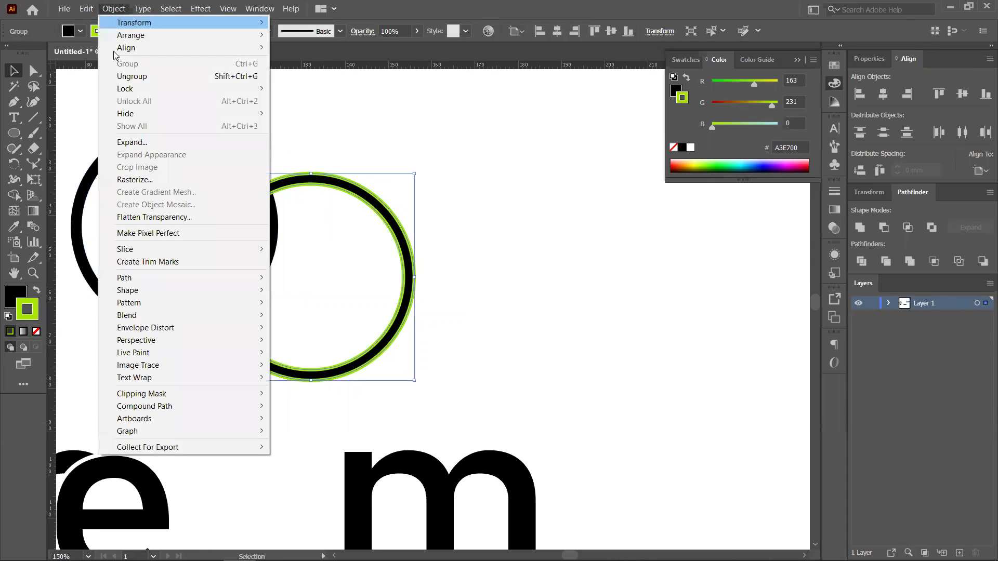
left_click(129, 145)
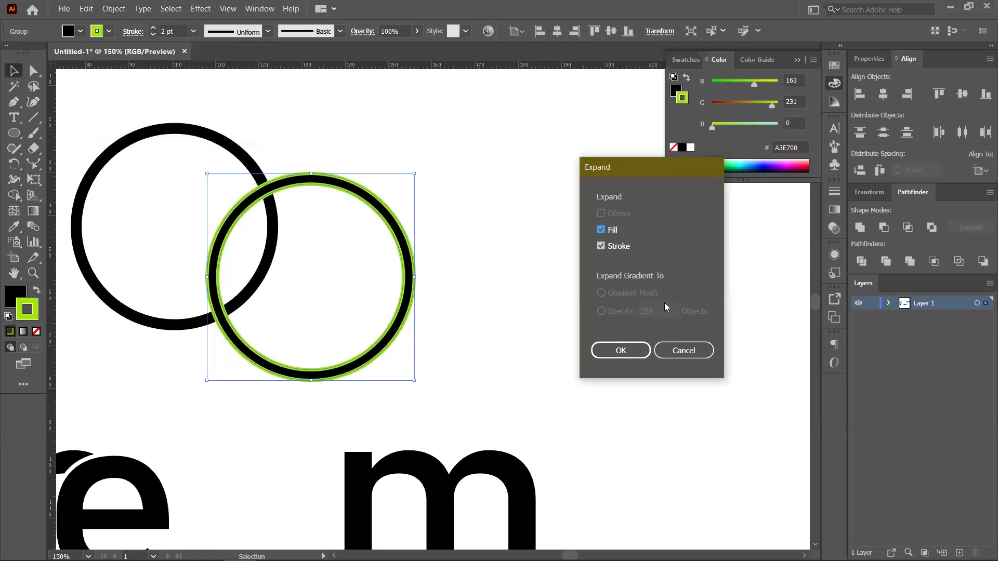
left_click(623, 350)
left_click(365, 113)
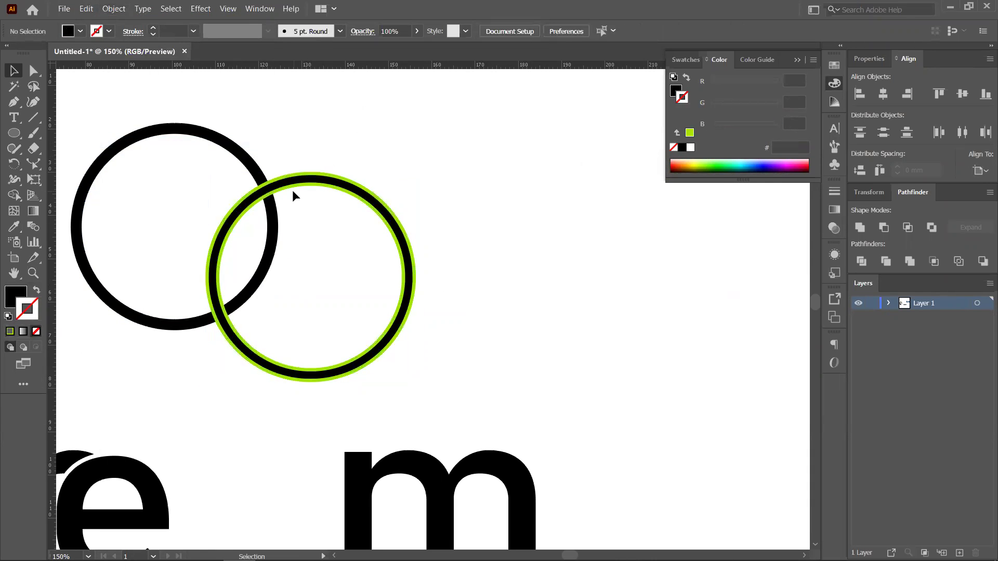
left_click_drag(268, 140, 244, 237)
left_click(452, 178)
Set the green-outlined ring's stroke weight to 2 pt and align the stroke to the outside
scroll(297, 205, "up", 2)
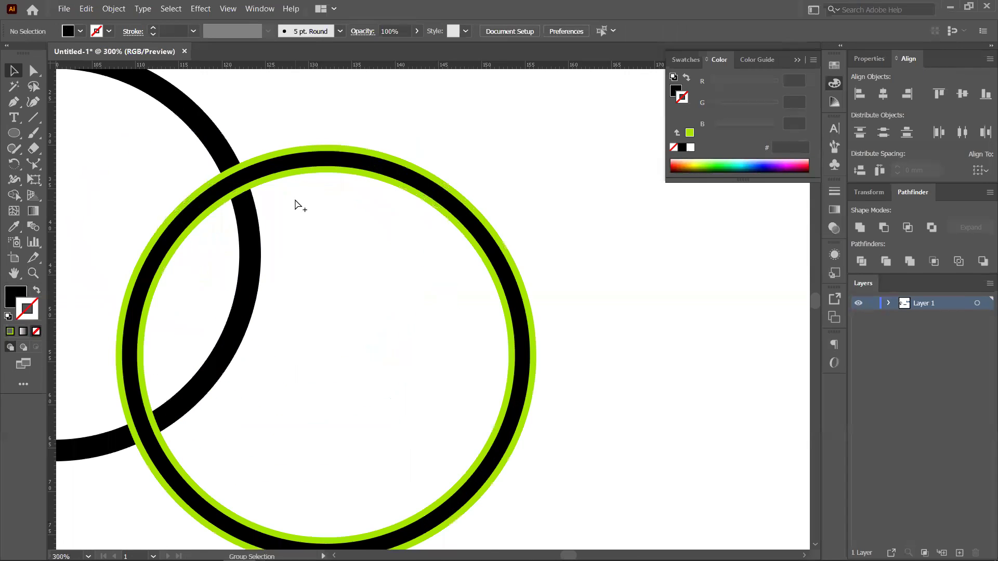
left_click(315, 173)
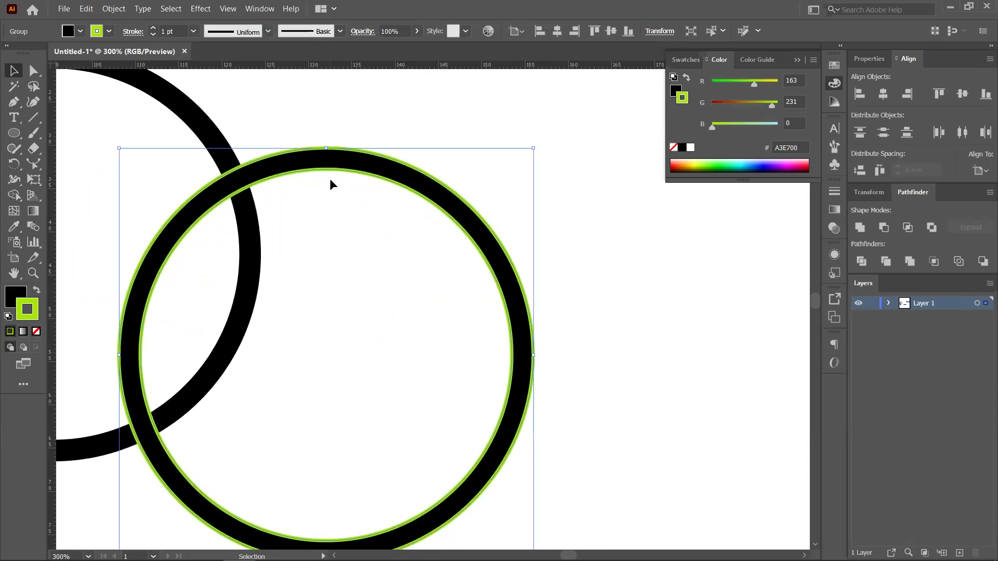
left_click(152, 29)
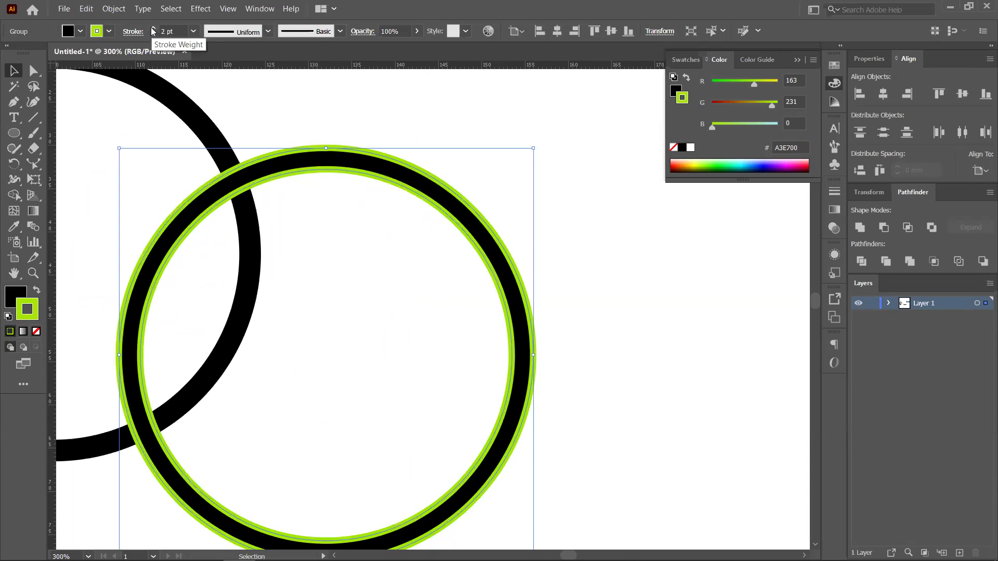
left_click(132, 31)
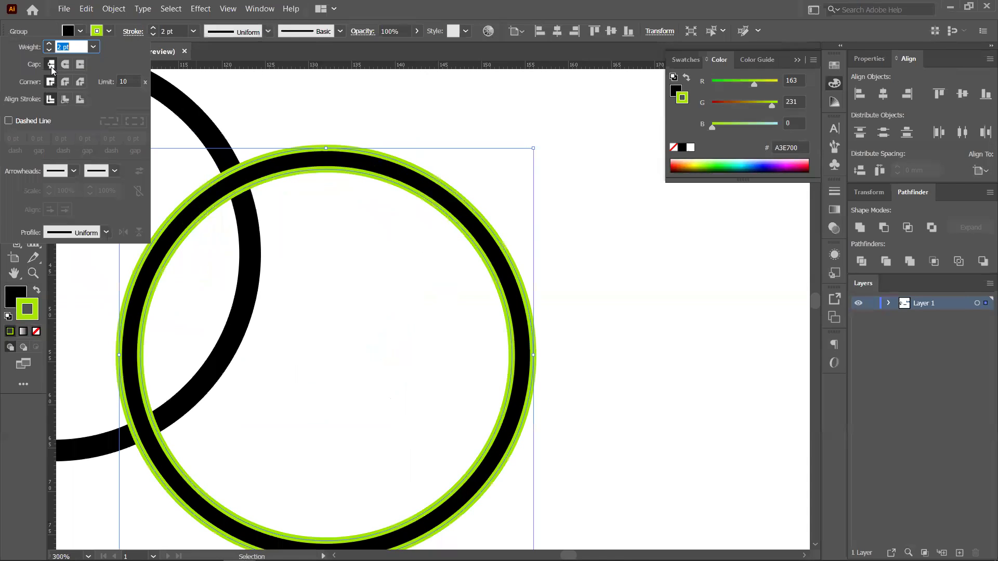
left_click(80, 98)
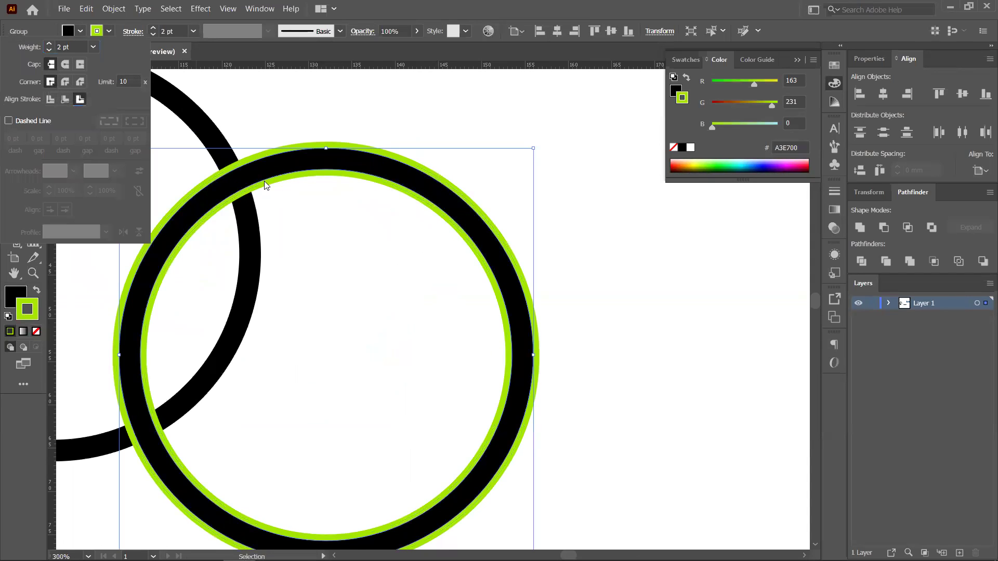
left_click(280, 133)
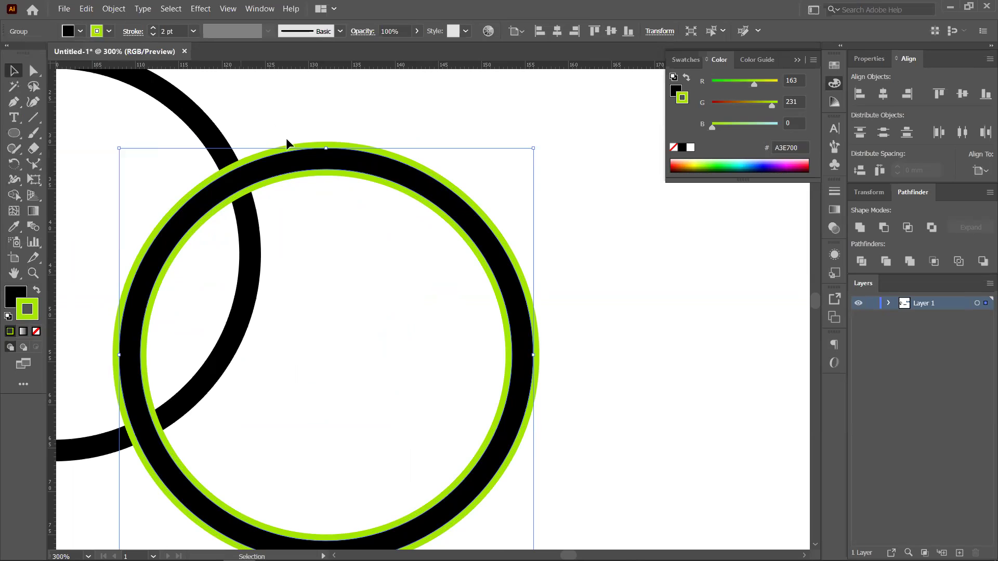
Expand the appearance of the green-outlined ring so its stroke becomes separate shapes
left_click(307, 123)
key("ctrl+z")
left_click(114, 8)
left_click(133, 155)
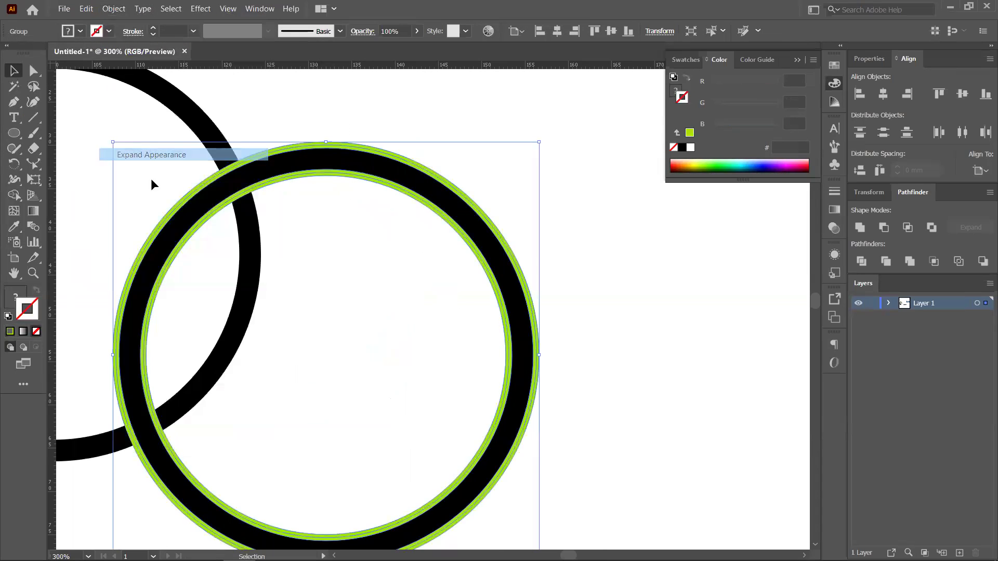
left_click(297, 123)
key("ctrl+z")
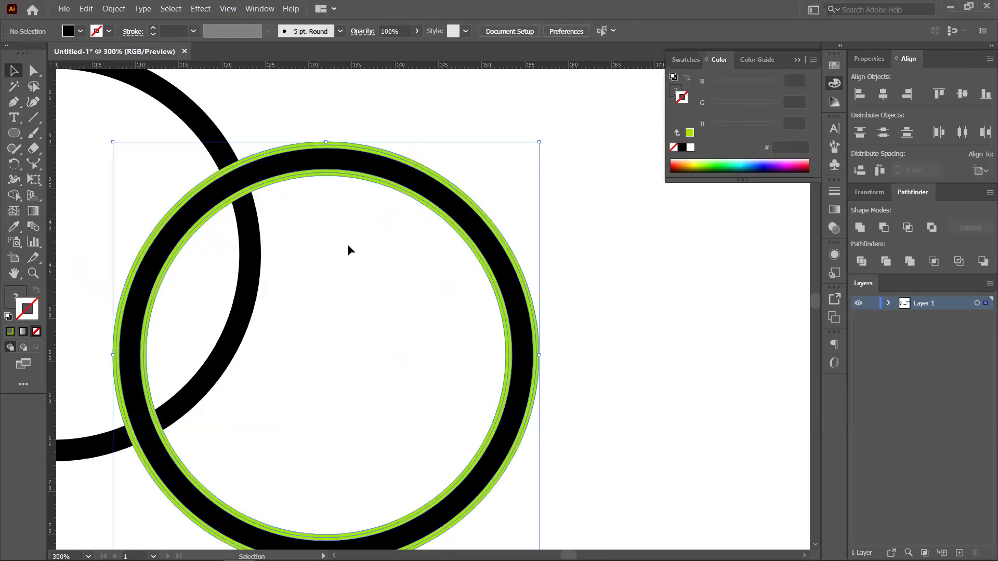
Select both rings and use Shape Builder to remove the green outer border, including its segment over the upper crossing
left_click(239, 228, "shift")
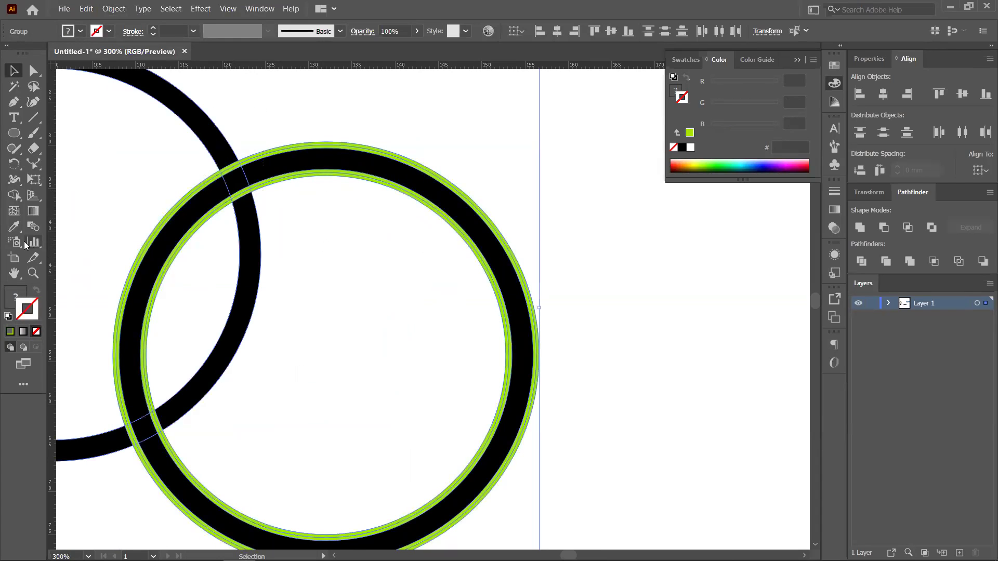
left_click(14, 200)
scroll(254, 142, "up", 2, "alt")
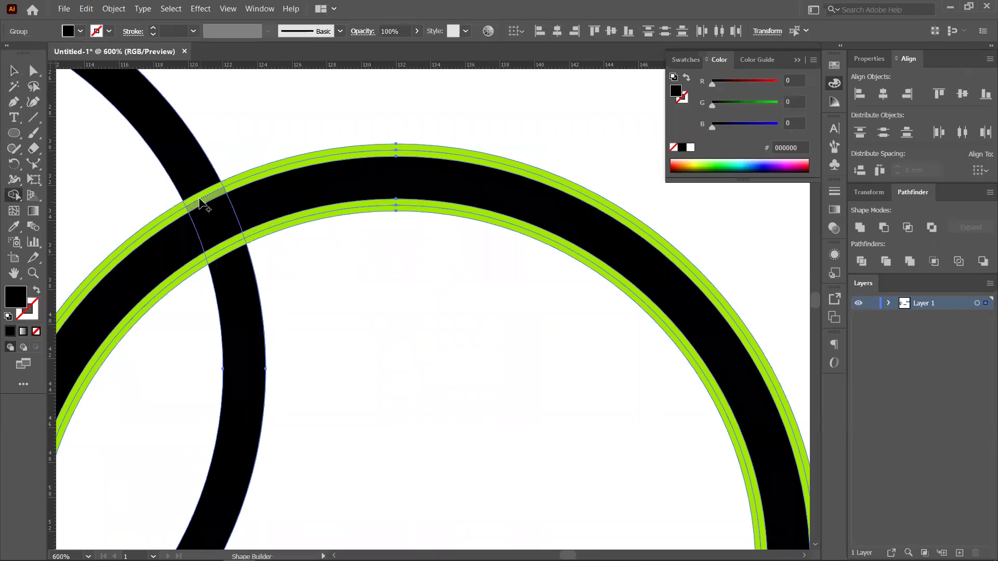
left_click_drag(199, 198, 277, 176, "alt")
key("ctrl+z")
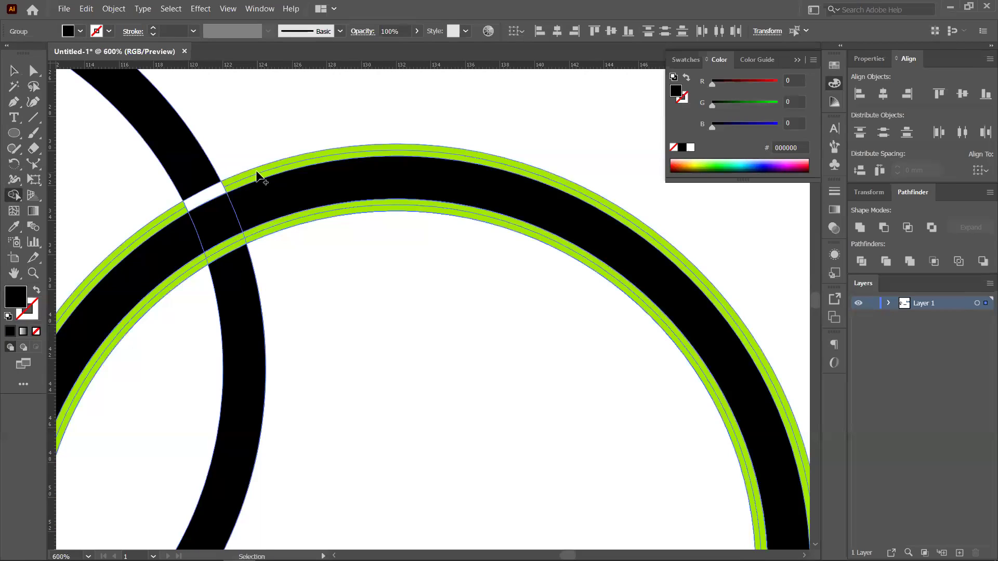
left_click(258, 174, "alt")
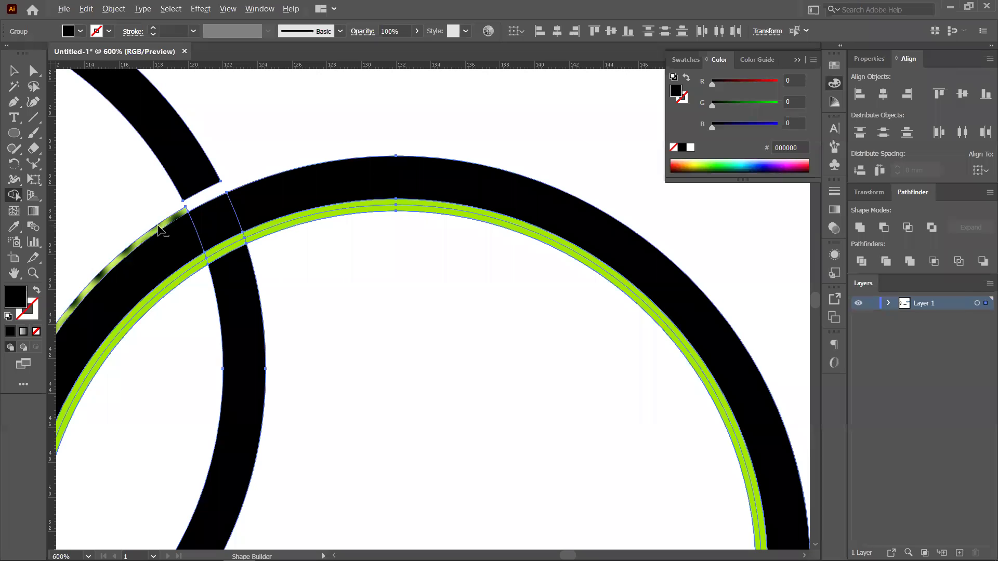
left_click(162, 227, "alt")
Remove the green inner border with Shape Builder, including its segment over the upper crossing
left_click(178, 276, "alt")
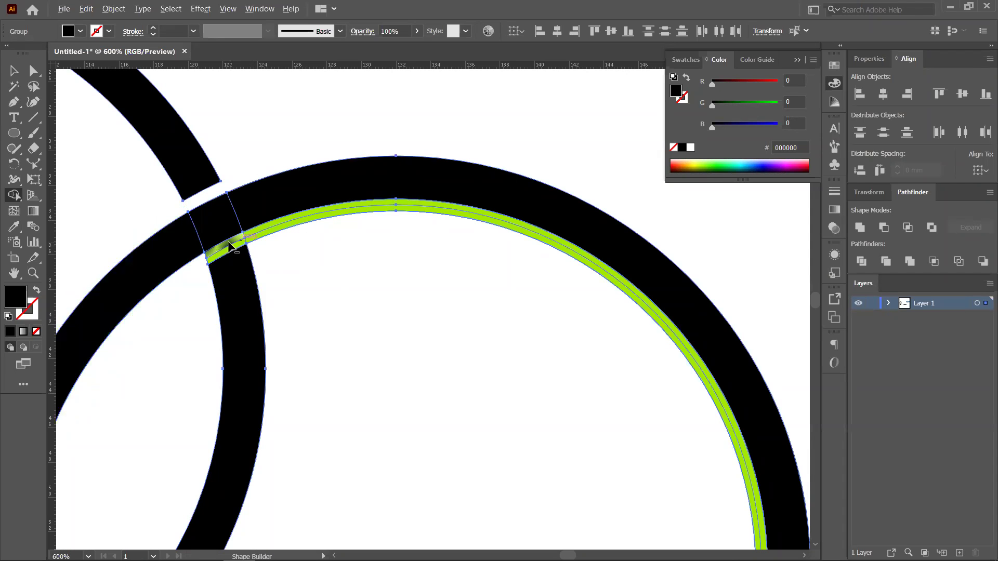
left_click(238, 244, "alt")
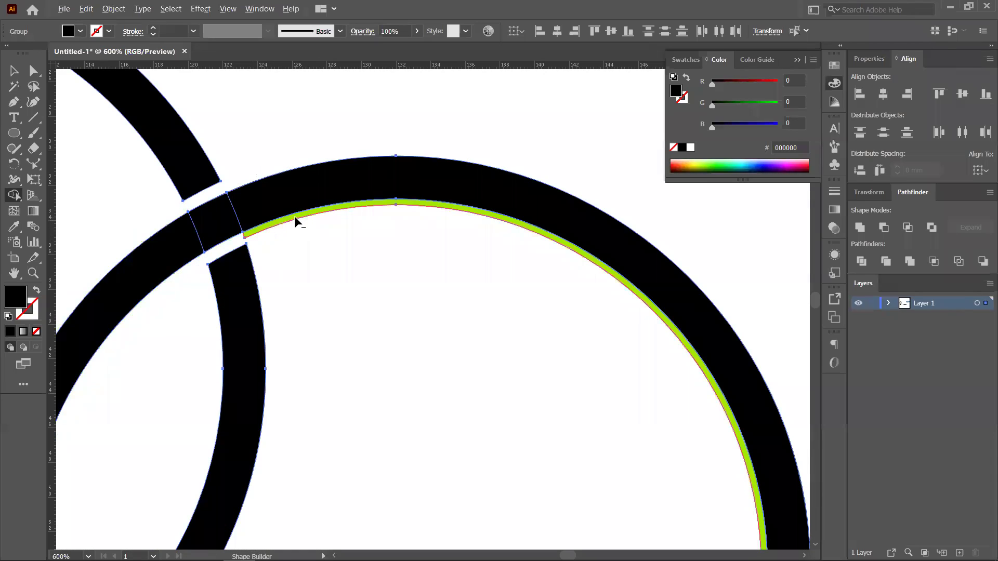
left_click(295, 221, "alt")
scroll(322, 240, "down", 2)
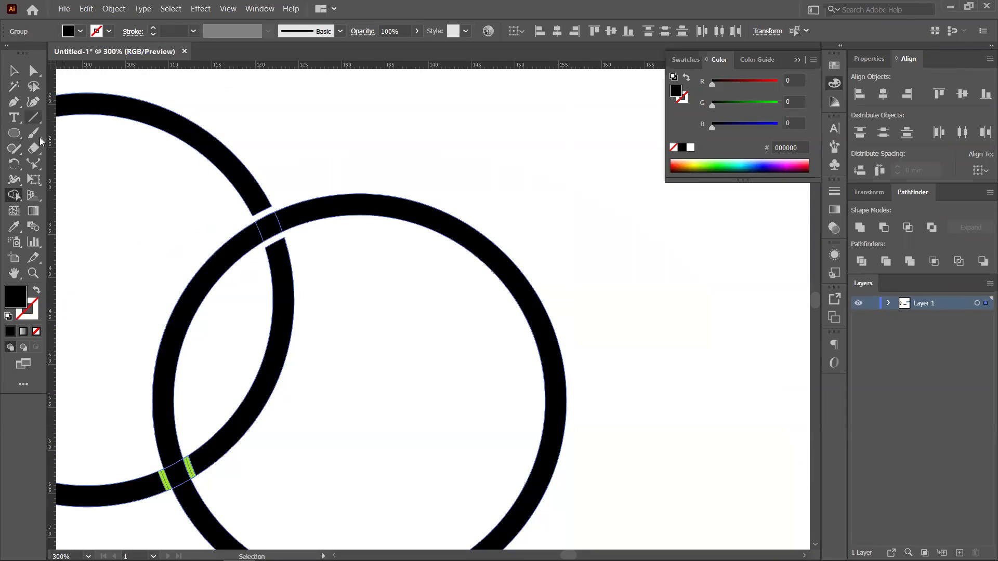
Remove both green segments at the rings' lower crossing with Shape Builder and deselect the artwork
scroll(187, 470, "up", 4)
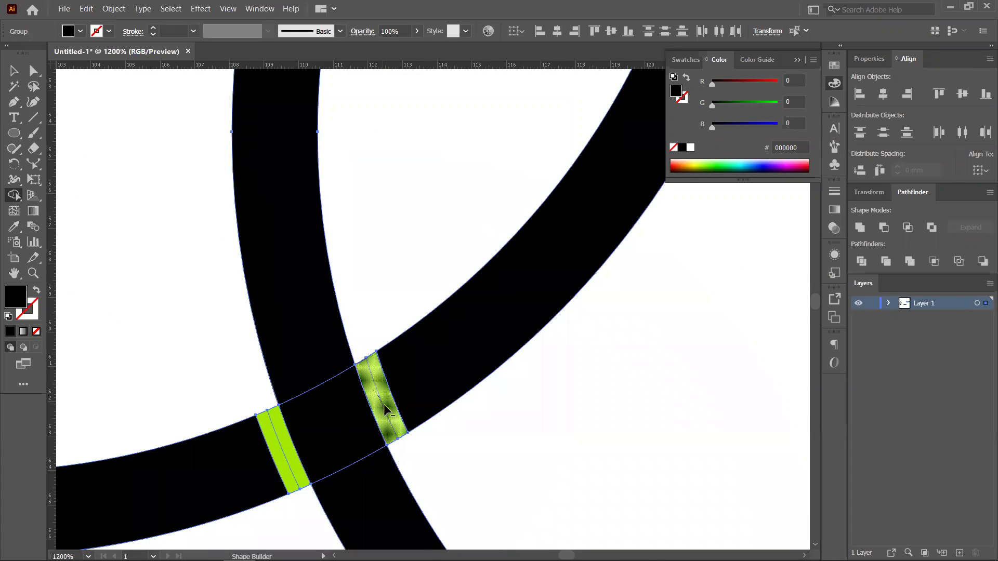
left_click(387, 411, "alt")
left_click(281, 456, "alt")
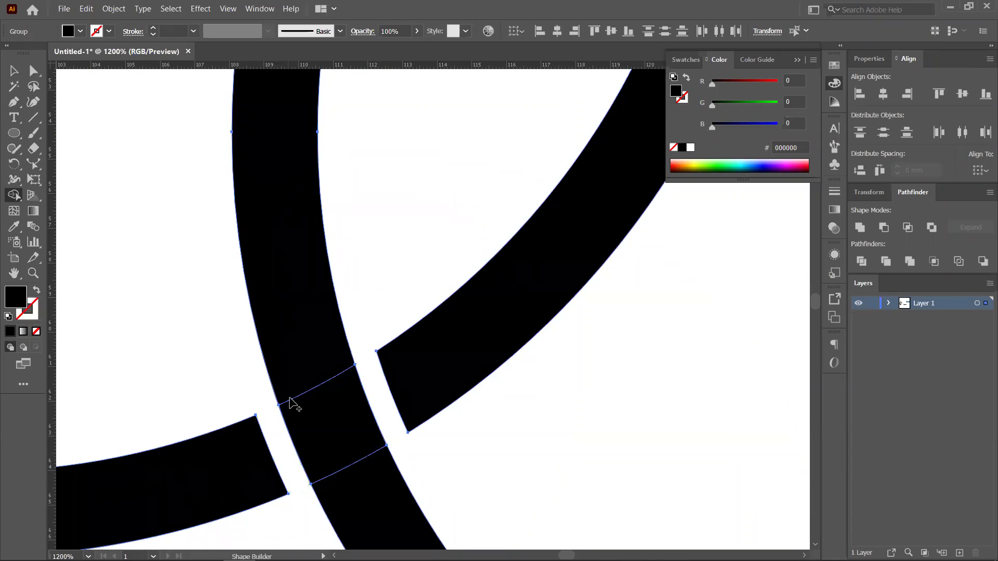
scroll(239, 300, "down", 5)
left_click(14, 71)
left_click(242, 92)
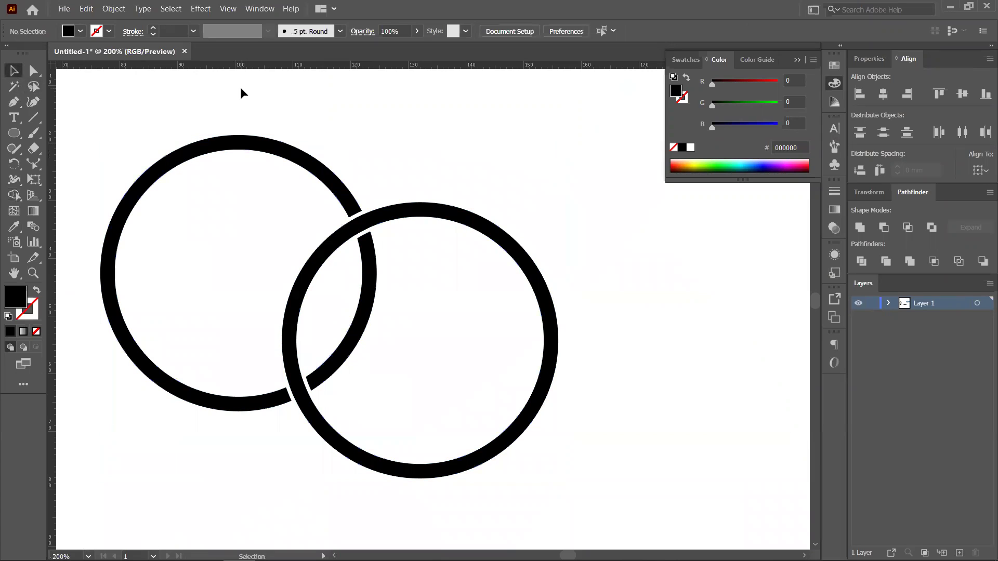
Undo the trial move of the rings, and move both interlocked rings together slightly lower on the artboard
left_click_drag(527, 408, 601, 454)
key("ctrl+z")
left_click_drag(399, 161, 334, 397)
key("a")
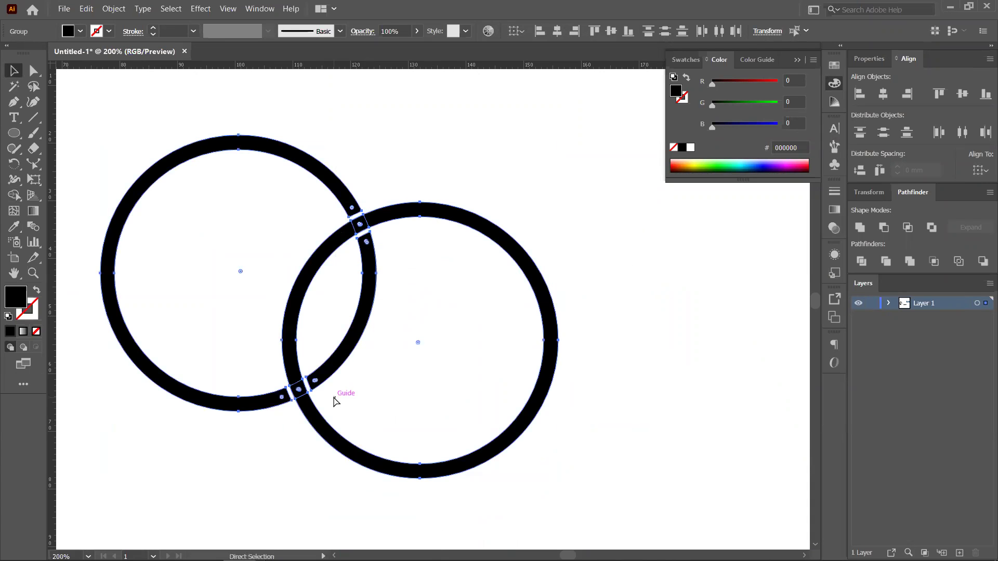
key("v")
left_click(645, 283)
left_click_drag(494, 274, 546, 314)
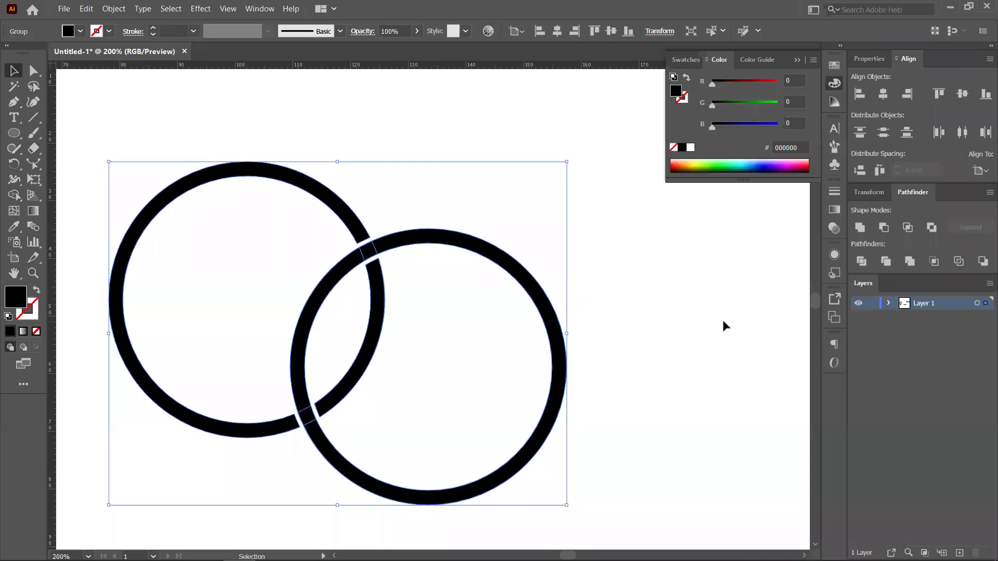
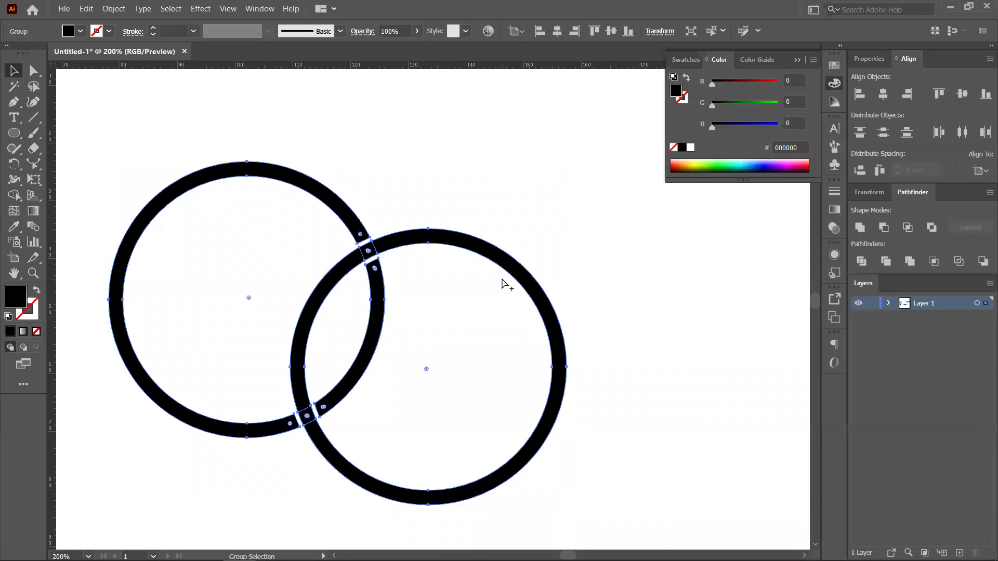
Delete all the practice artwork on and around the artboard, including the rings, letters, ellipses and coloured circles
key("ctrl+minus")
key("ctrl+minus")
key("ctrl+minus")
left_click_drag(363, 423, 325, 289)
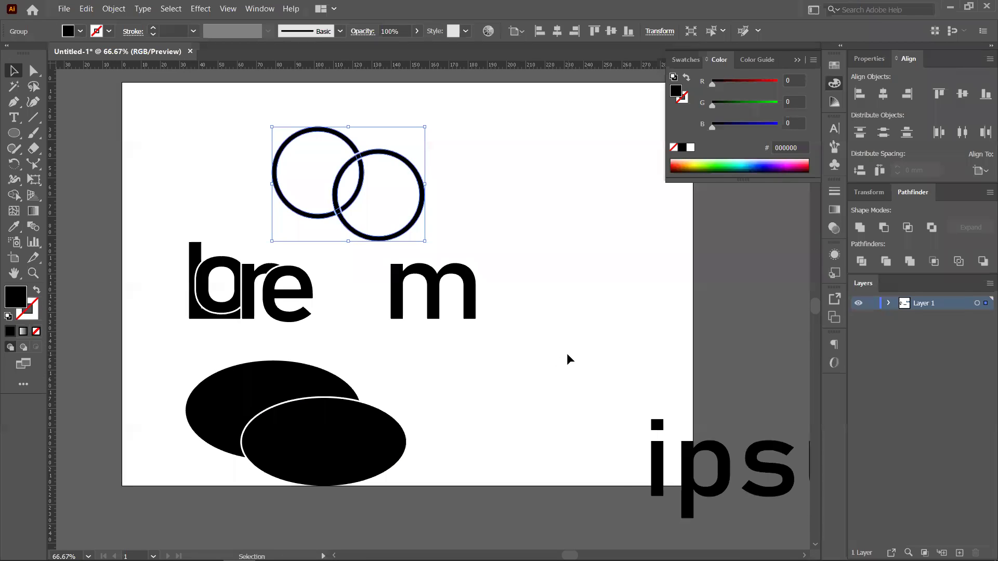
scroll(567, 358, "down", 1)
scroll(414, 384, "down", 3)
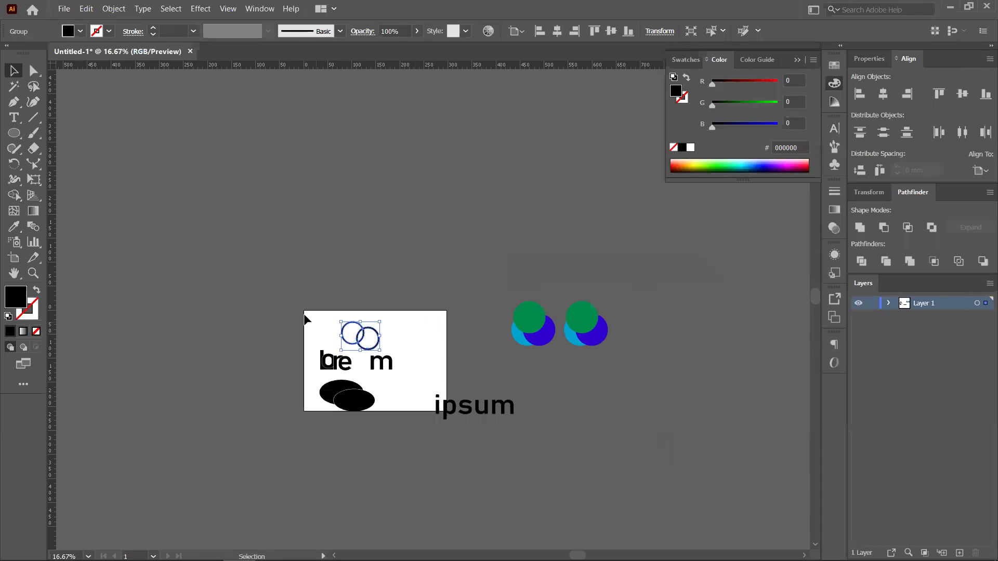
left_click_drag(596, 441, 606, 445)
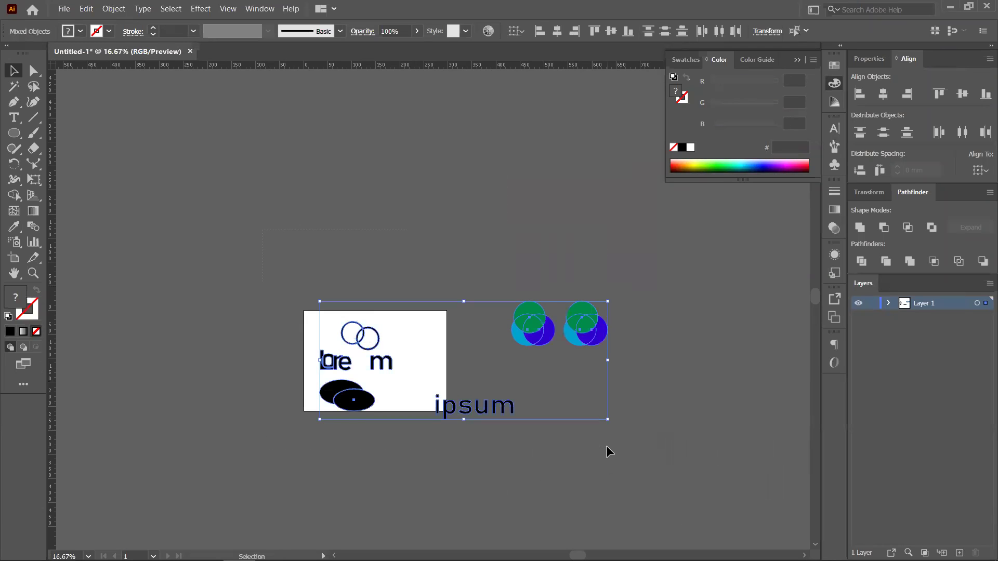
key("Delete")
scroll(369, 356, "up", 4)
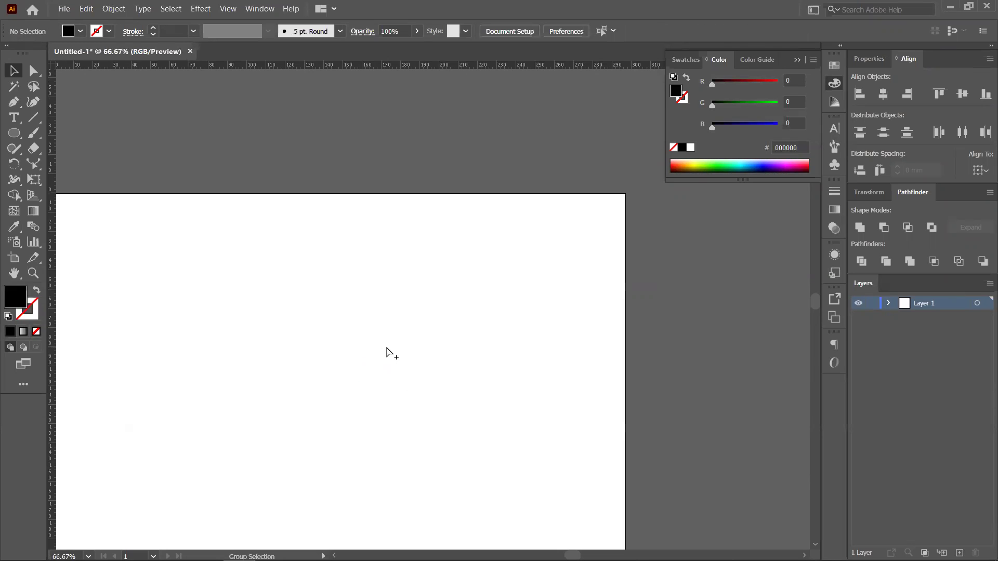
left_click_drag(385, 347, 352, 251)
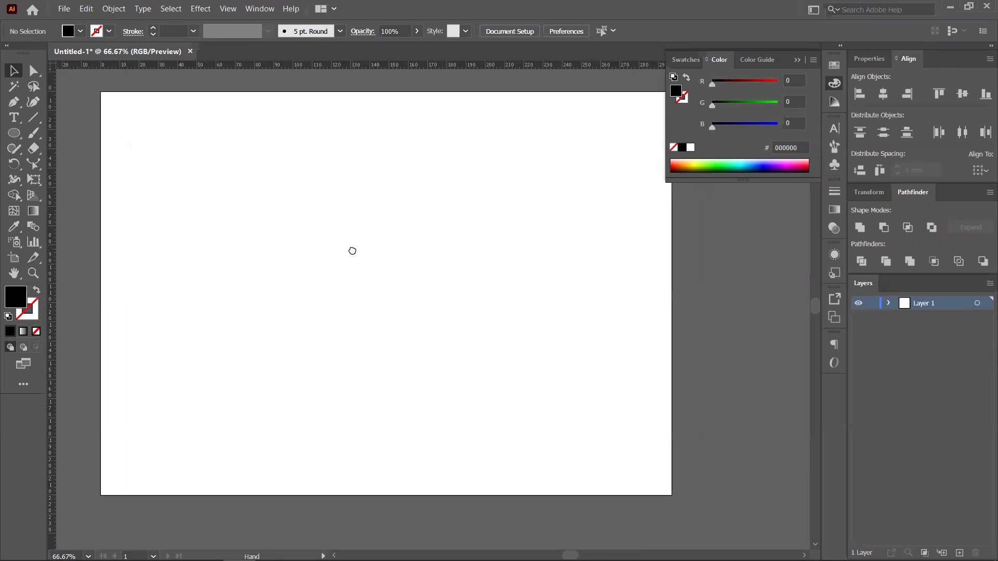
Open the image org.flat_logo_400_0.jpg from the Desktop folder
left_click(68, 8)
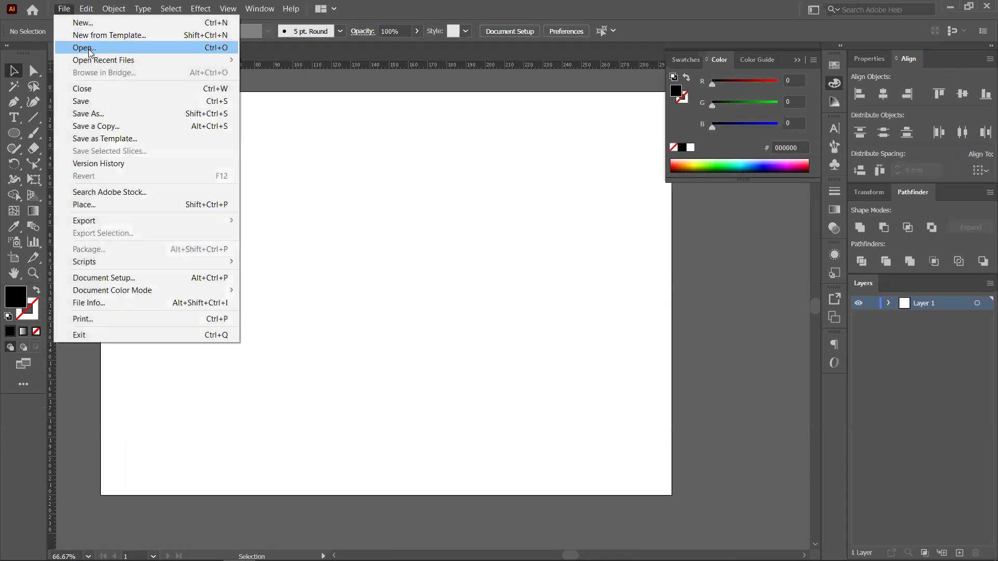
left_click(88, 49)
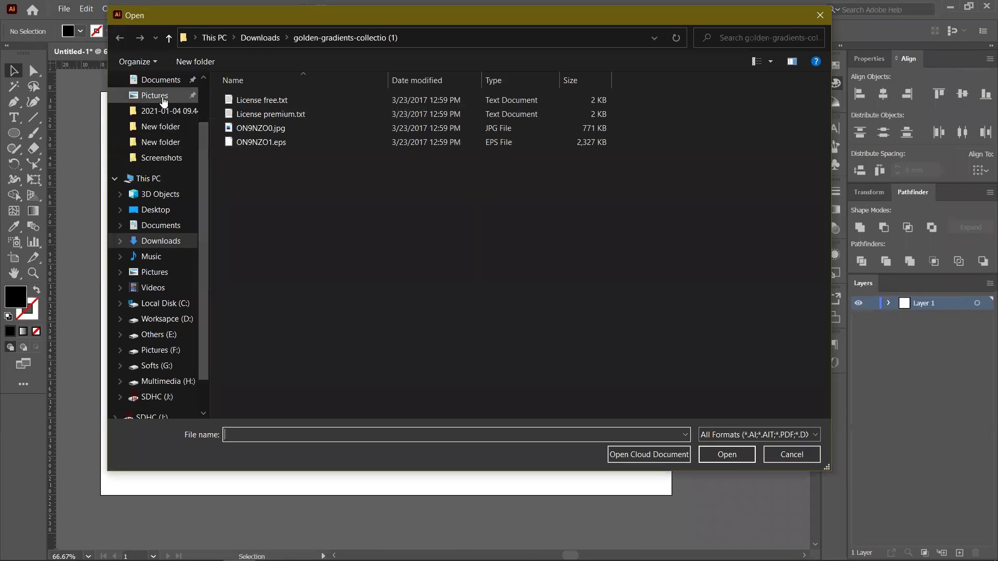
left_click(153, 209)
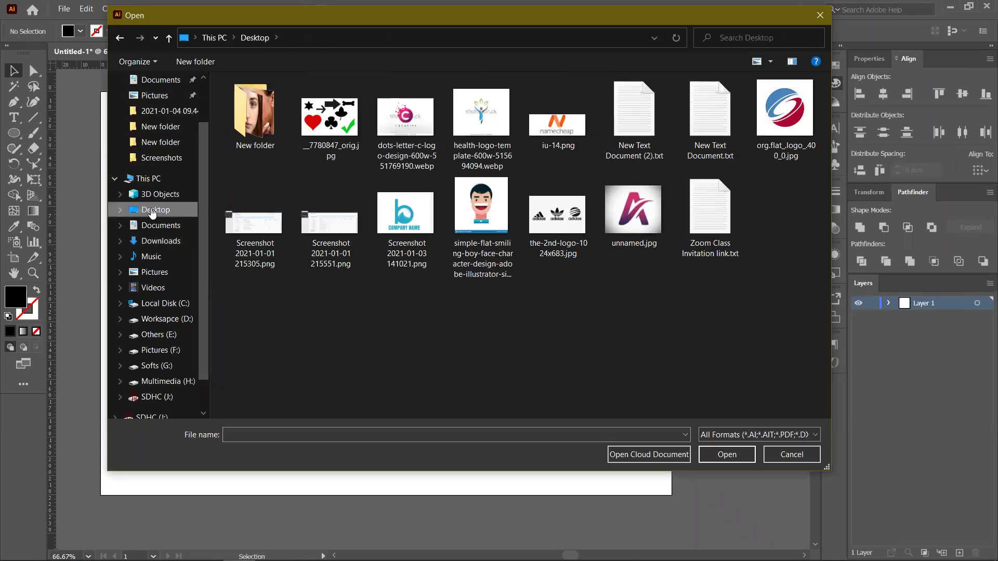
left_click(785, 112)
left_click(720, 453)
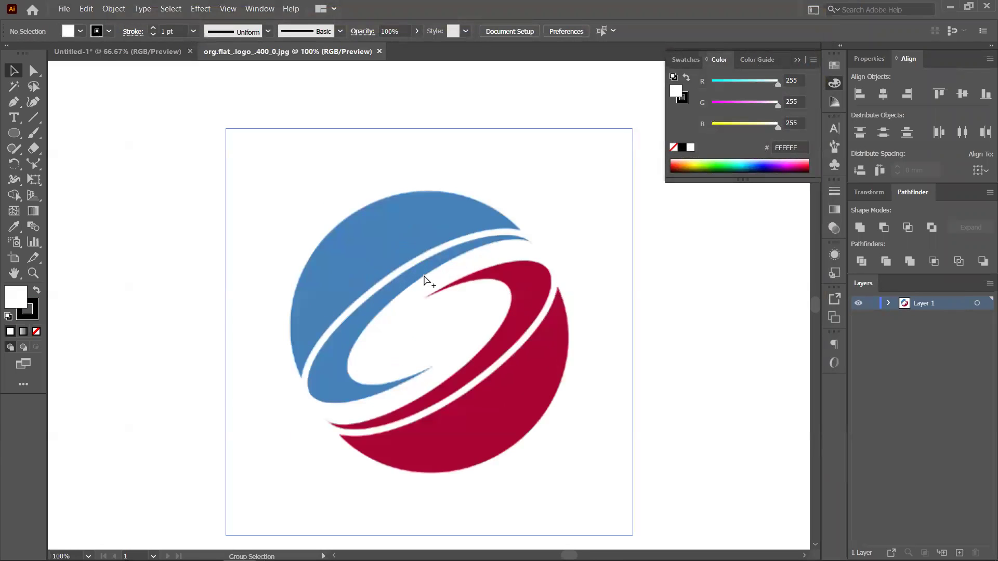
Bring the blue and red logo image into the Untitled-1 document and deselect it
left_click(426, 278)
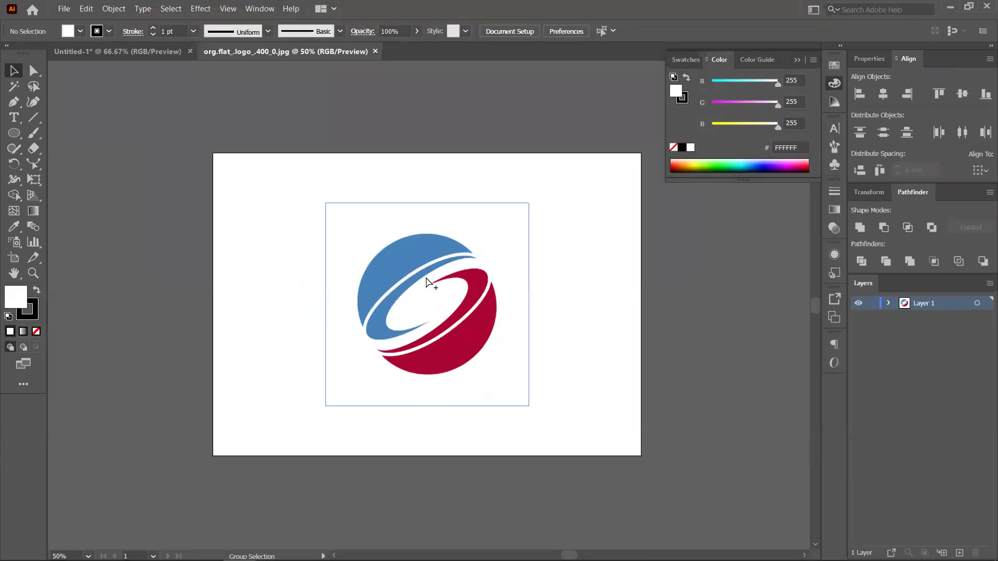
left_click_drag(432, 265, 357, 216)
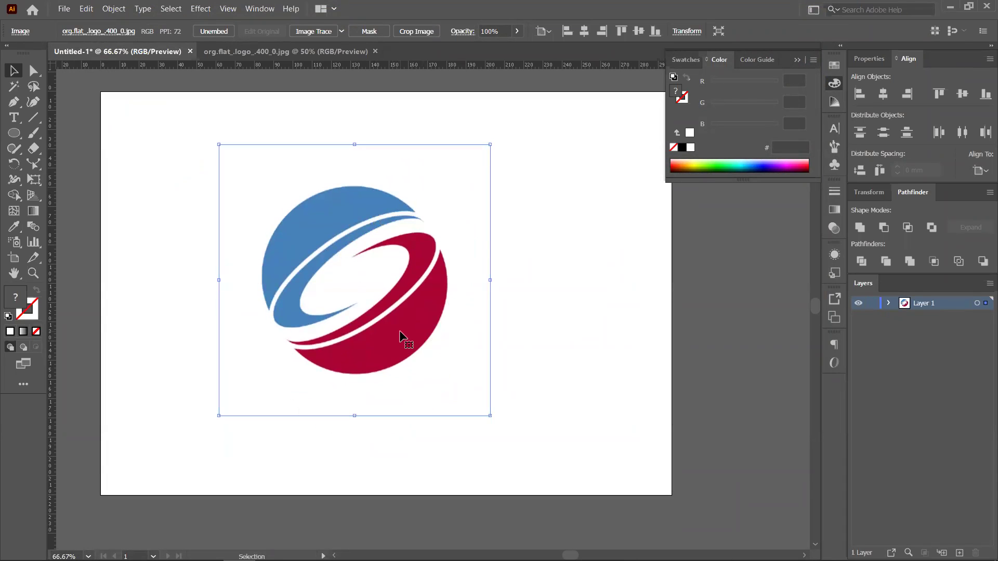
key("ctrl+shift+a")
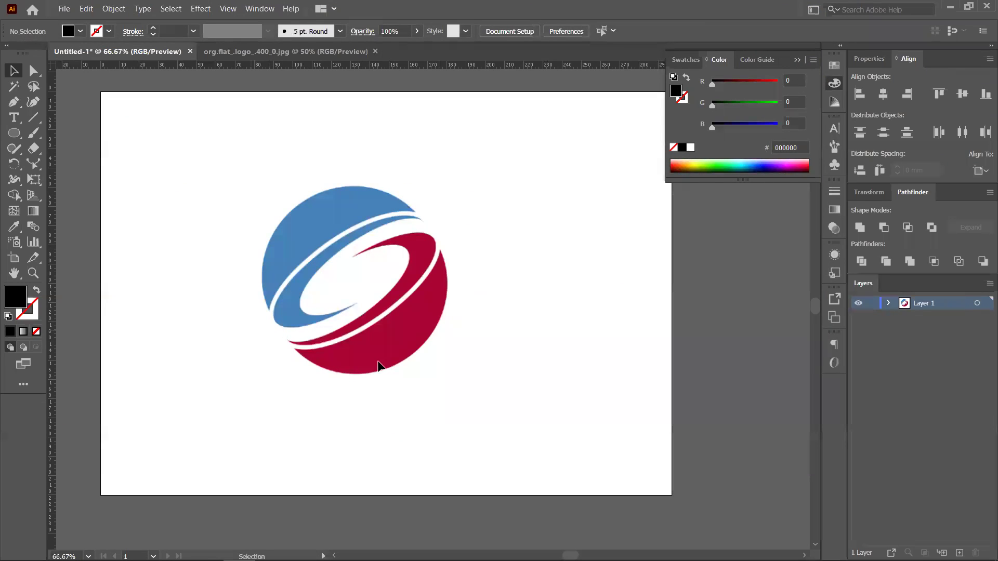
Draw a black circle over the logo and lower its opacity to 44%
left_click(22, 139)
mouse_move(326, 204)
left_mouse_down()
mouse_move(452, 327)
mouse_move(417, 315)
left_mouse_up()
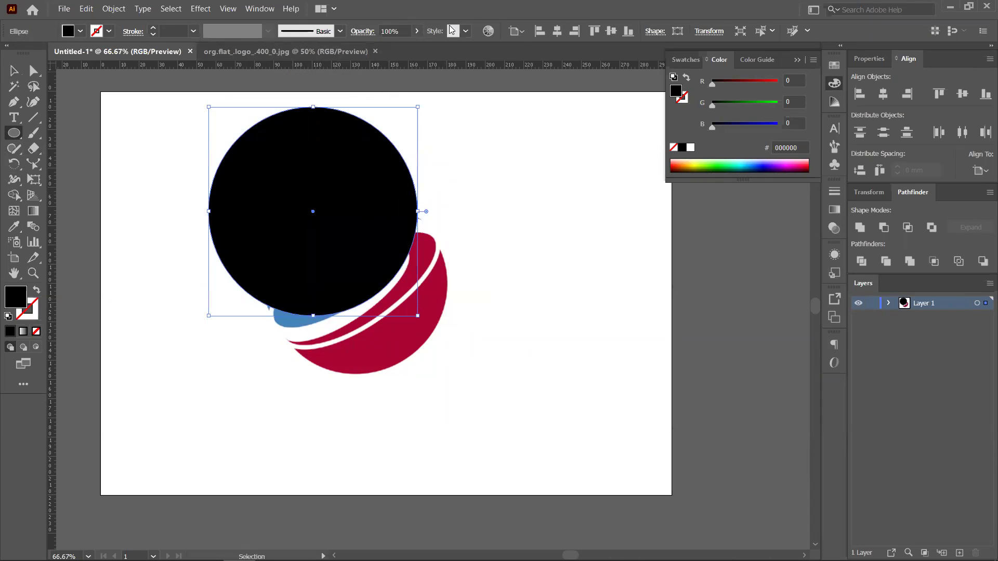
left_click(388, 46)
key("v")
Move and scale the translucent circle to roughly match the logo's round outline
scroll(285, 210, "up", 1)
left_click_drag(285, 209, 413, 341)
left_click_drag(556, 179, 528, 216)
left_click_drag(309, 259, 289, 222)
mouse_move(495, 185)
left_mouse_down()
mouse_move(508, 176)
mouse_move(397, 229)
mouse_move(508, 176)
left_mouse_up()
left_click_drag(352, 238, 358, 244)
left_click_drag(509, 182, 520, 177)
left_click_drag(390, 267, 390, 271)
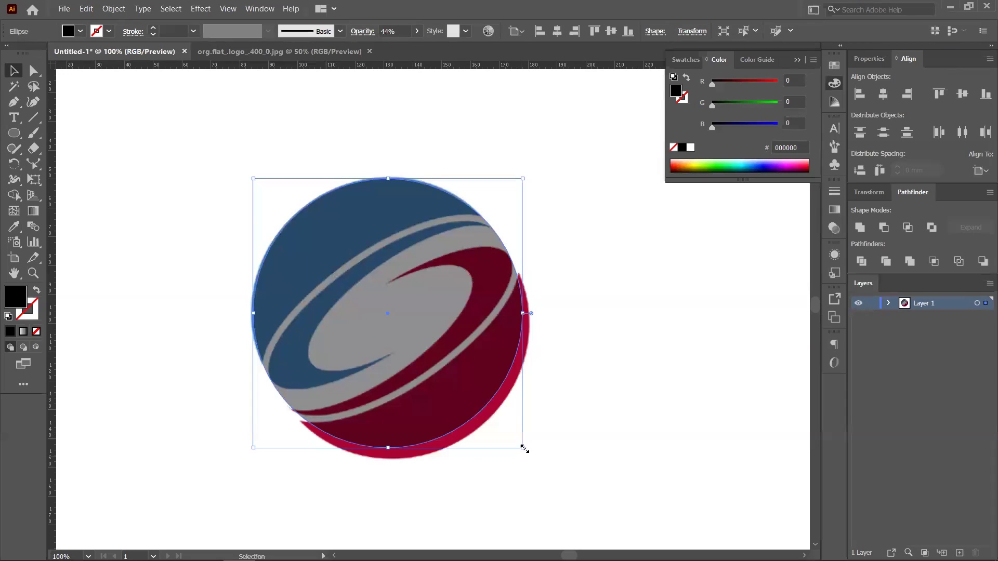
Adjust the circle's four anchor points with Direct Selection so its edge follows the logo's outline, and deselect it
left_click(34, 70)
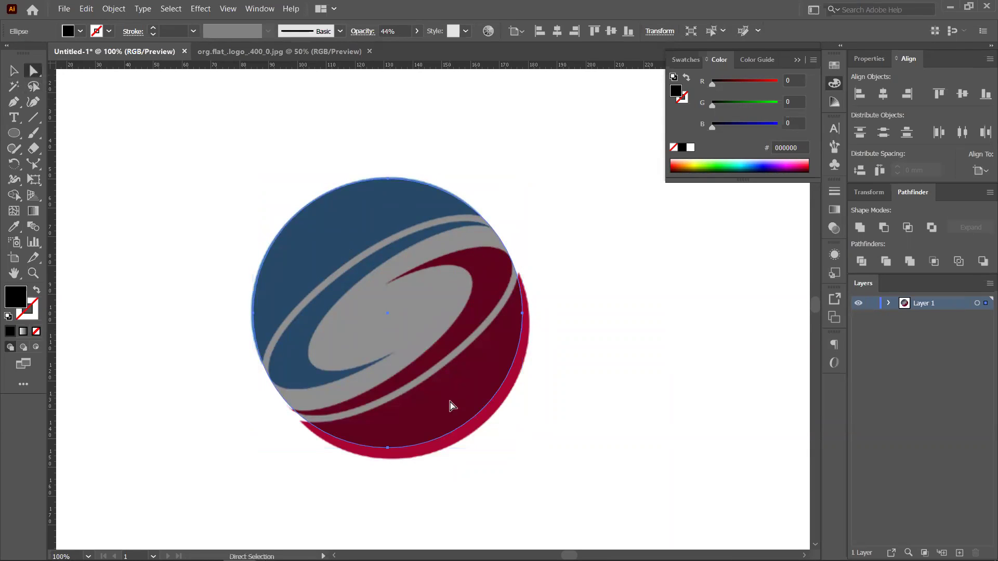
left_click_drag(466, 428, 472, 430)
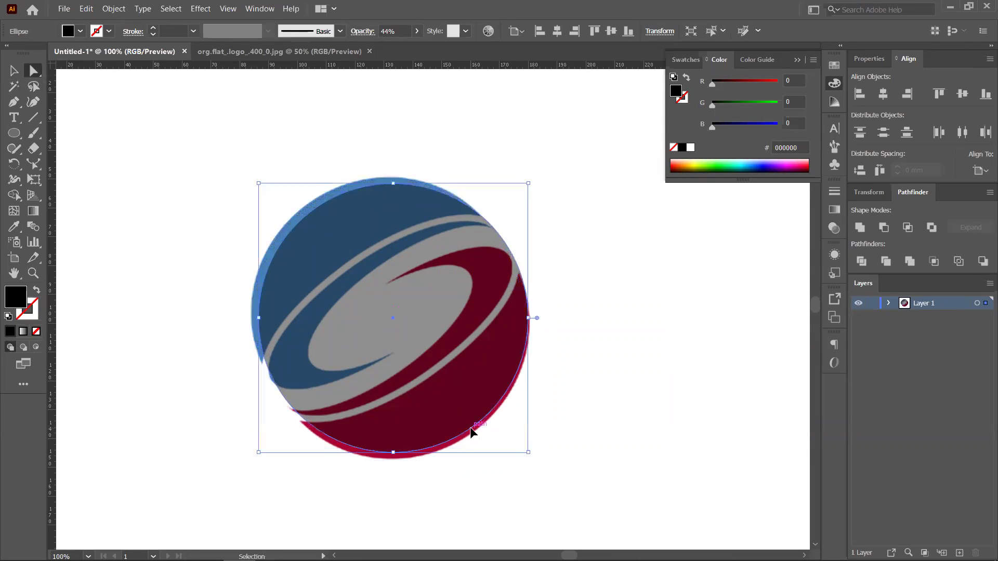
left_click_drag(388, 448, 388, 458)
left_click_drag(523, 316, 531, 323)
left_click_drag(390, 179, 392, 177)
left_click_drag(254, 314, 250, 312)
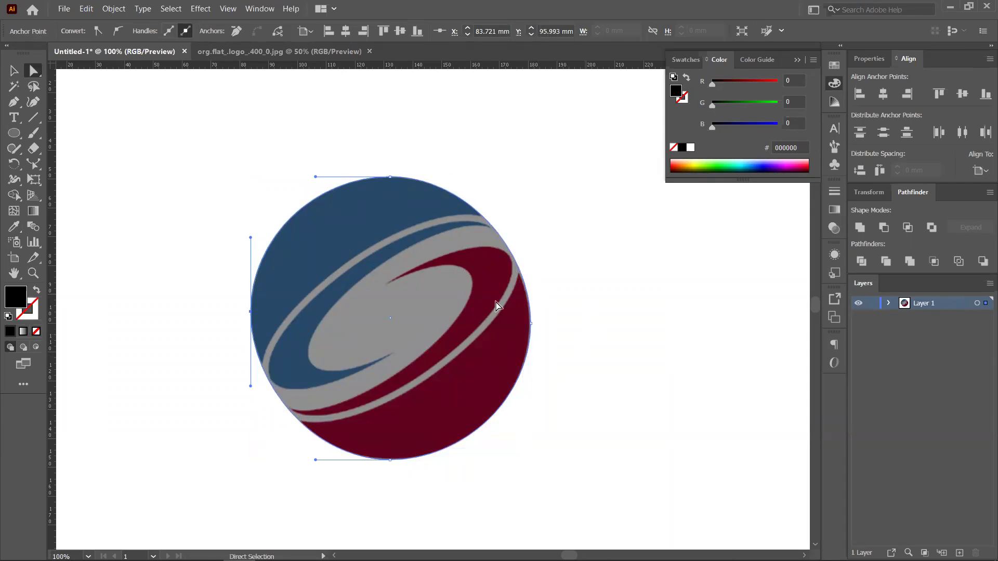
left_click(13, 73)
left_click(211, 136)
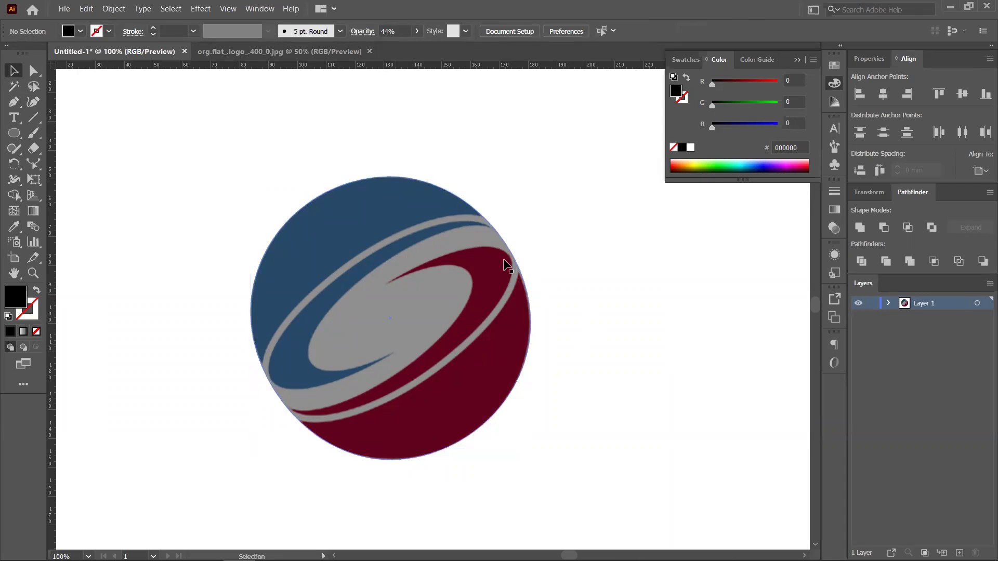
Set the opacity of the circle over the logo to 21%
left_click(368, 266)
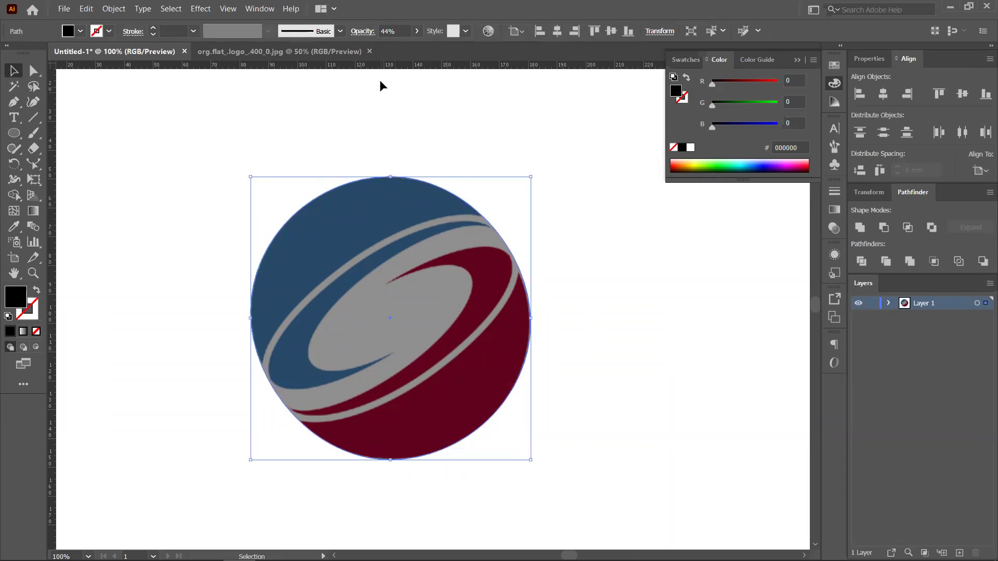
left_click(418, 31)
left_click_drag(387, 46, 407, 46)
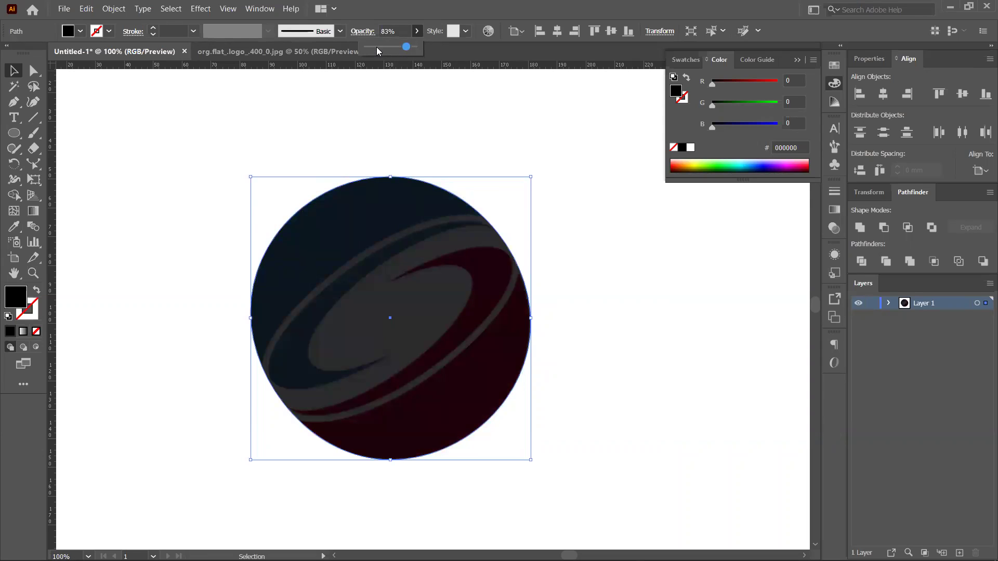
left_click(376, 47)
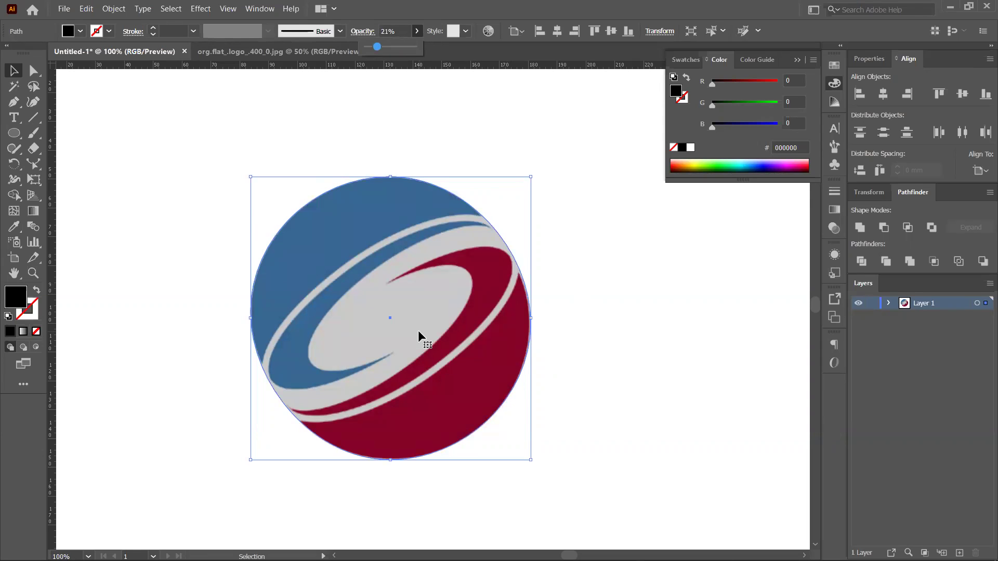
scroll(290, 352, "up", 1)
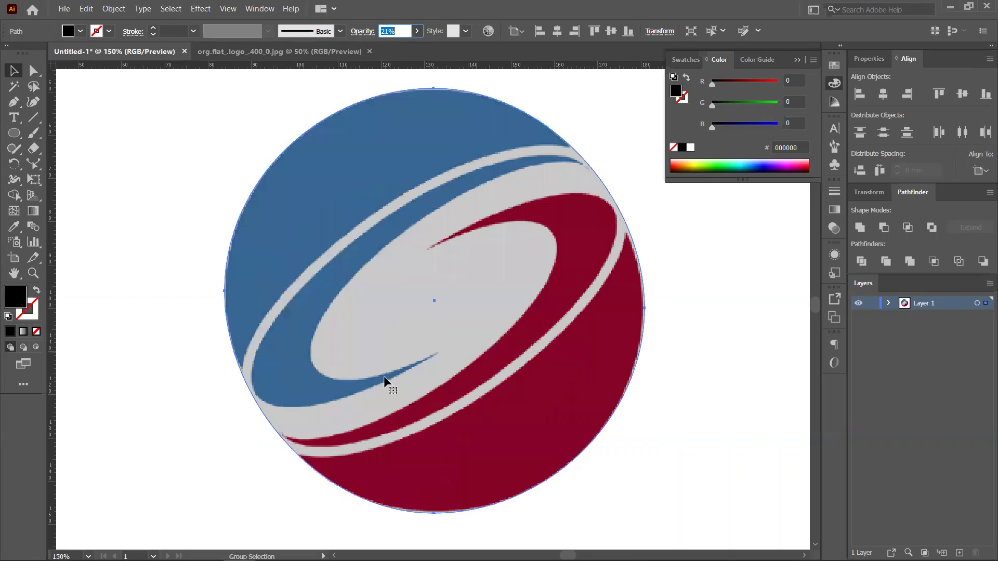
Start tracing the blue crescent's outer edge from its lower tip with the Pen tool, and swap the fill and stroke colours
left_click_drag(385, 380, 357, 327)
left_click(16, 106)
left_click(403, 300)
left_click_drag(236, 346, 180, 315)
left_click_drag(379, 146, 462, 98)
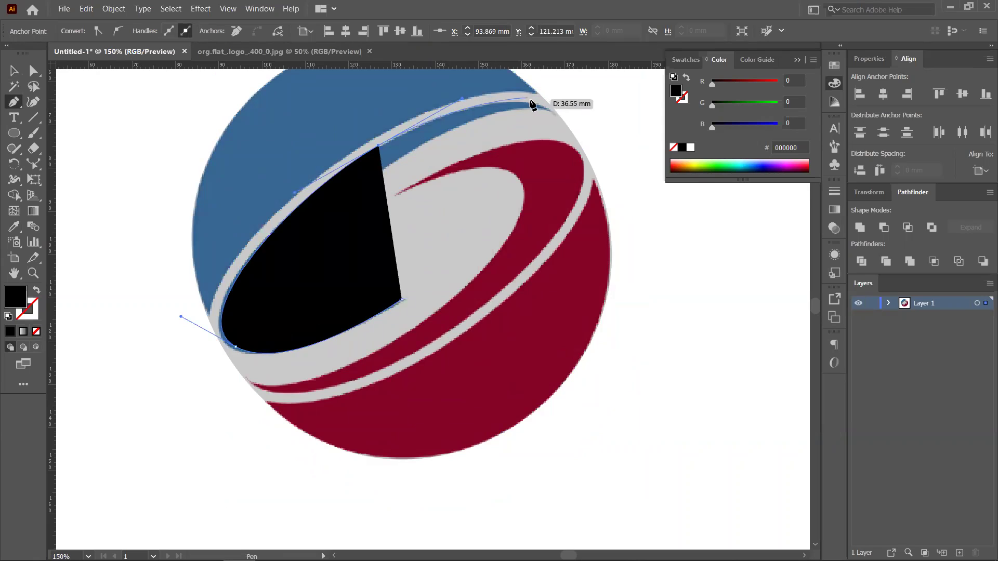
left_click(38, 292)
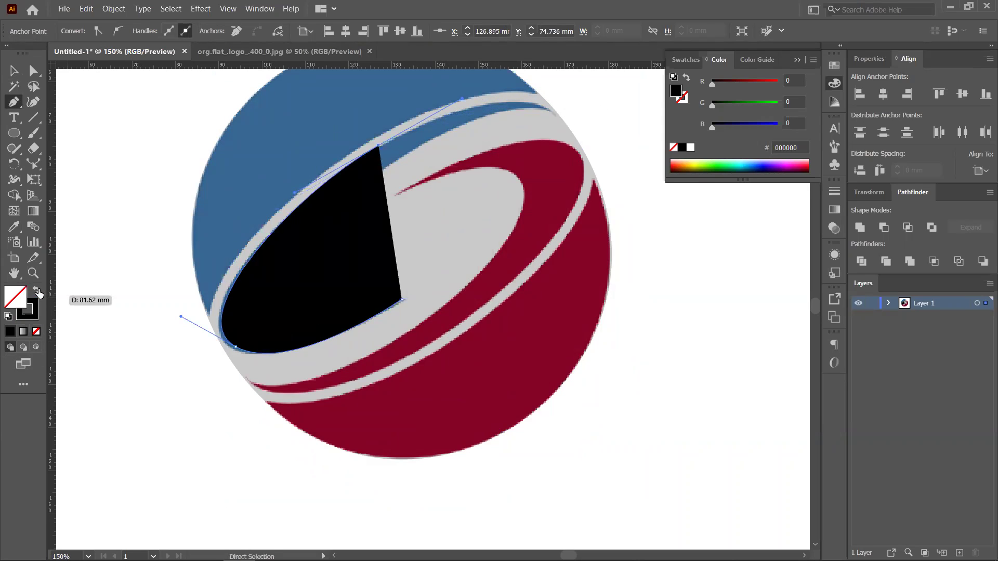
Continue the Pen path to the crescent's upper tip and back along its inner edge, closing it at the lower tip
left_click_drag(555, 112, 578, 130)
left_click_drag(461, 111, 462, 113)
left_click_drag(316, 229, 274, 282)
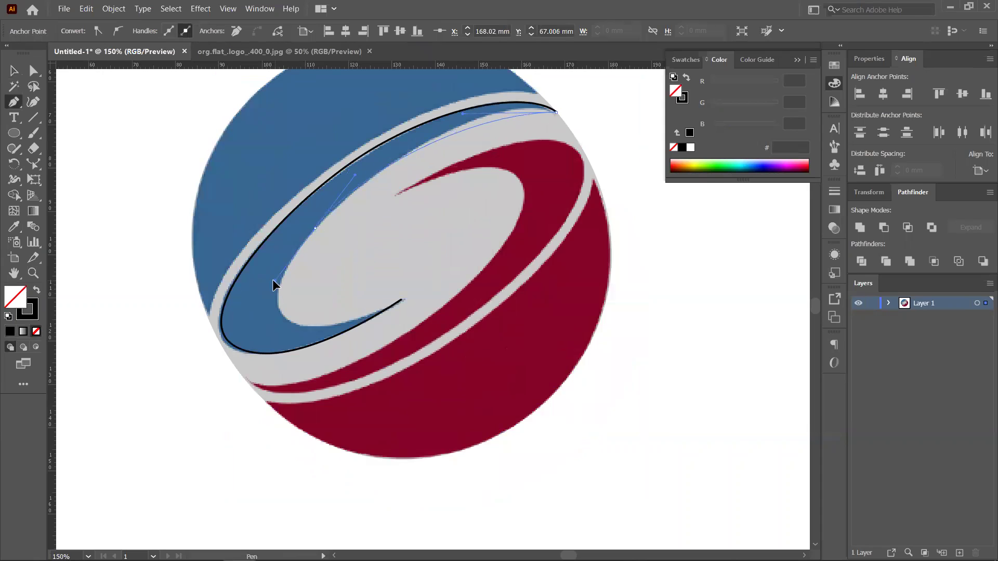
left_click_drag(401, 300, 573, 237)
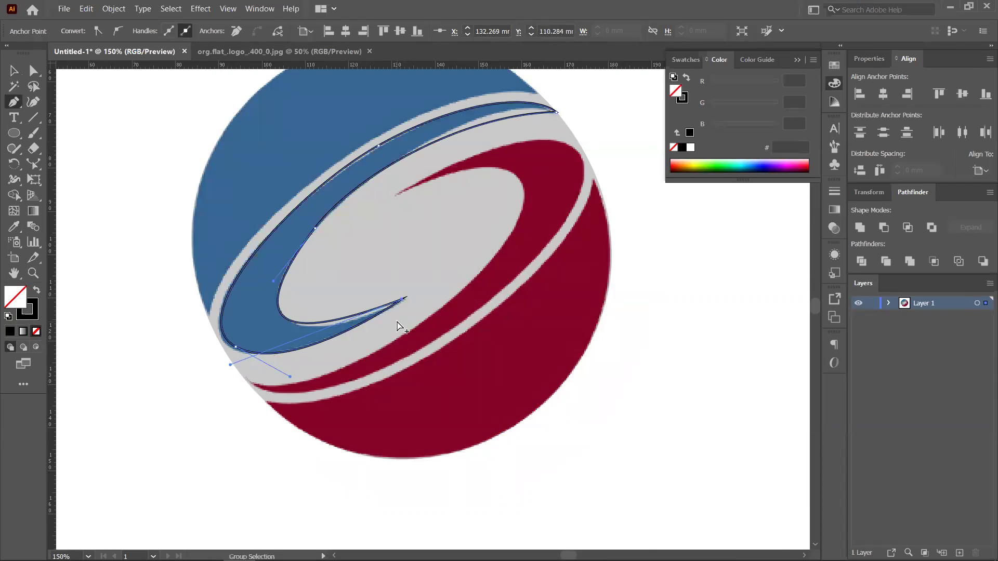
Adjust the blue crescent path's lower-tip handle and lower outer anchor with Direct Selection to match the reference edge
scroll(400, 328, "up", 3)
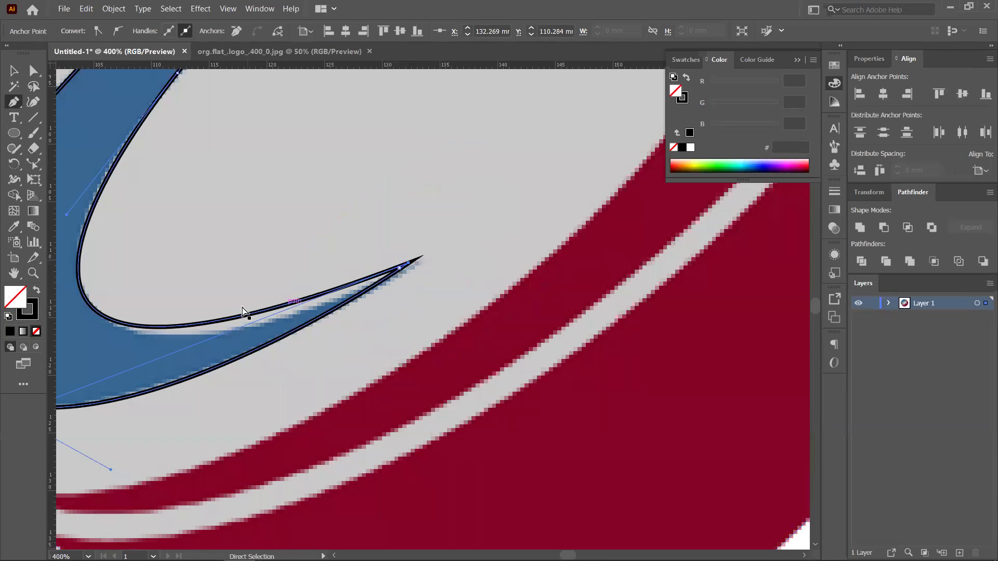
scroll(244, 334, "down", 3)
scroll(312, 335, "up", 3)
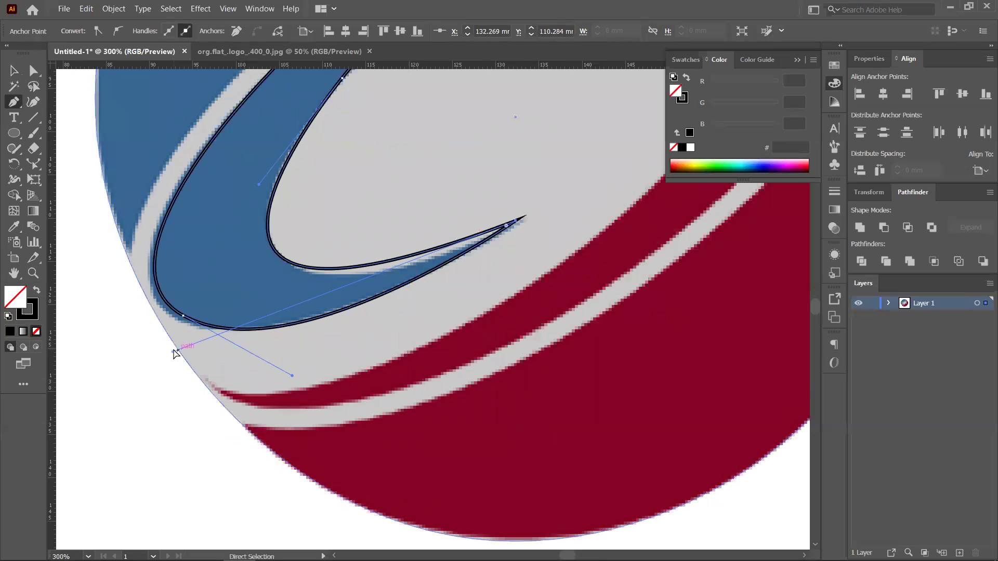
left_click(177, 346, "shift")
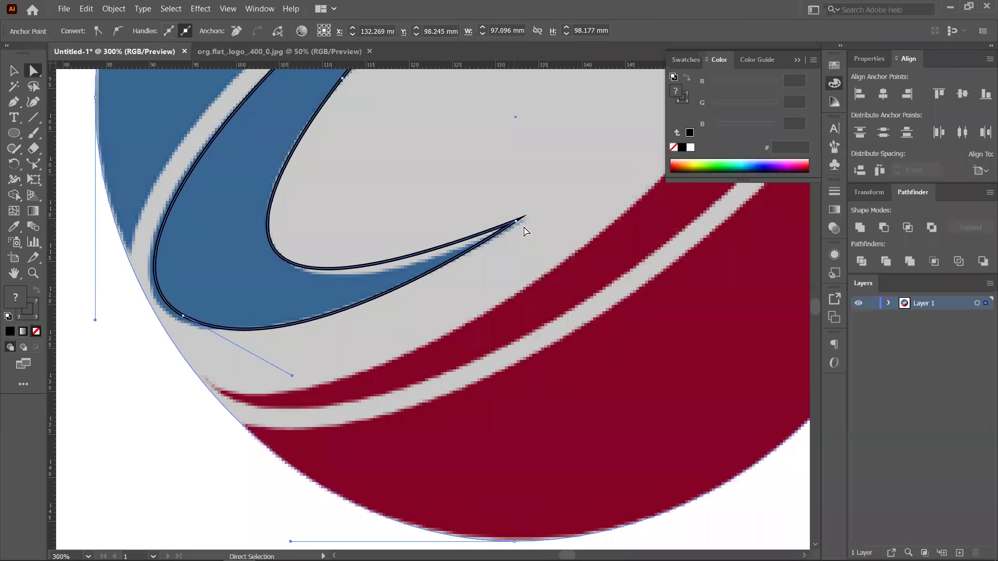
left_click(514, 222)
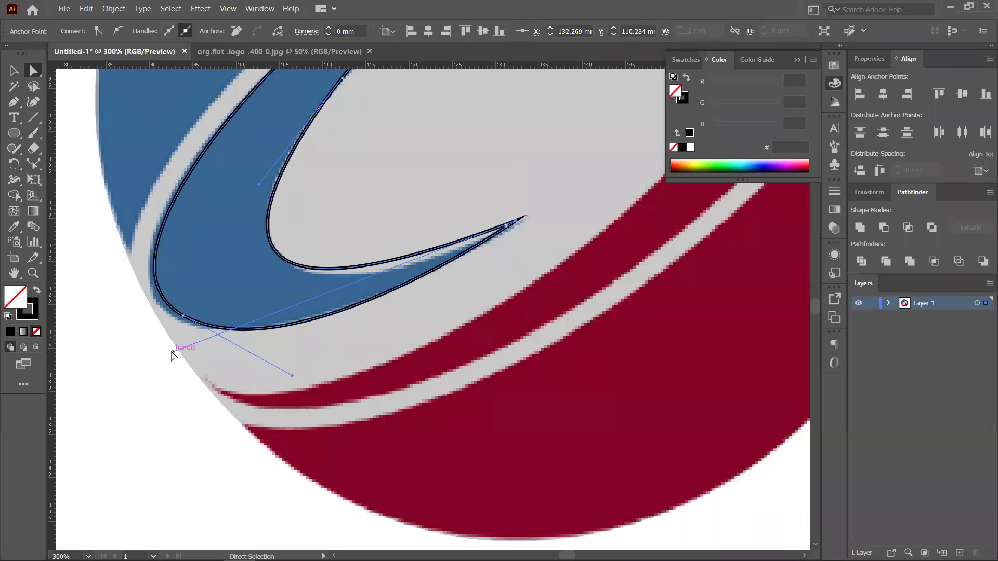
mouse_move(174, 355)
left_mouse_down()
mouse_move(198, 315)
mouse_move(189, 347)
mouse_move(196, 369)
mouse_move(223, 374)
mouse_move(182, 364)
left_mouse_up()
scroll(480, 171, "up", 1)
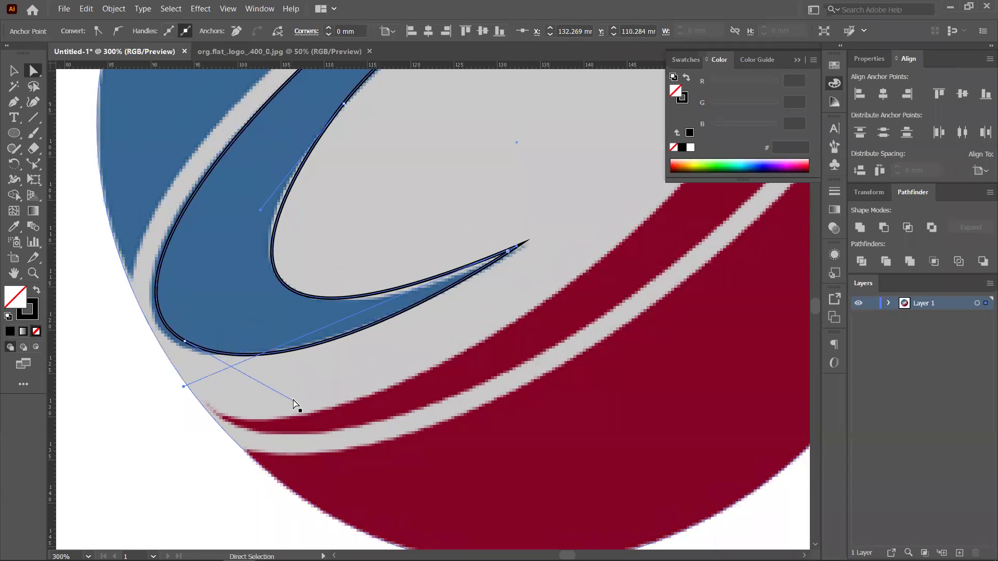
left_click_drag(184, 344, 179, 345)
Adjust the handle at the crescent's upper tip to follow the inner edge, and swap its stroke and fill to make it solid black
scroll(371, 356, "right", 5)
scroll(446, 290, "up", 2)
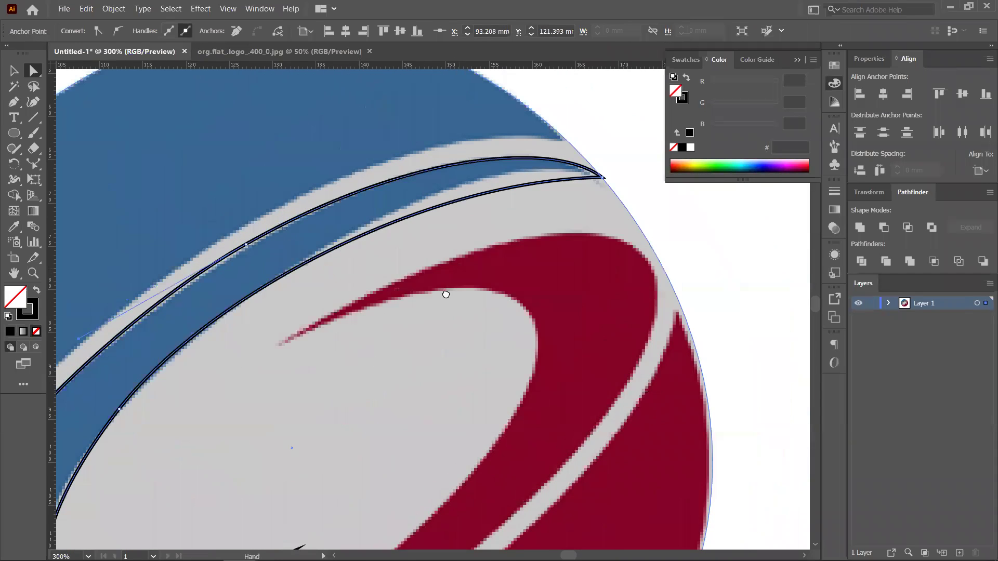
left_click(592, 204)
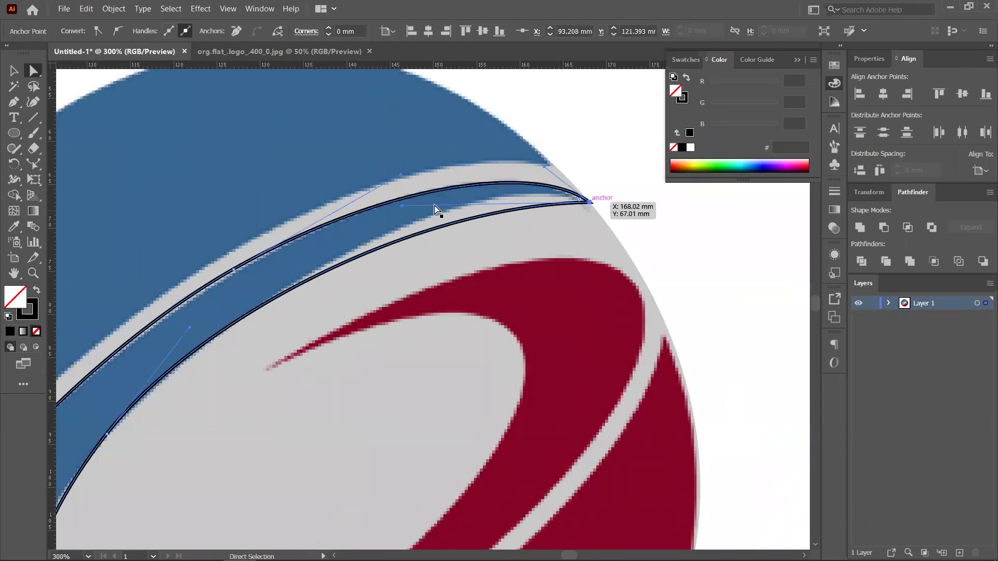
left_click_drag(400, 207, 458, 158)
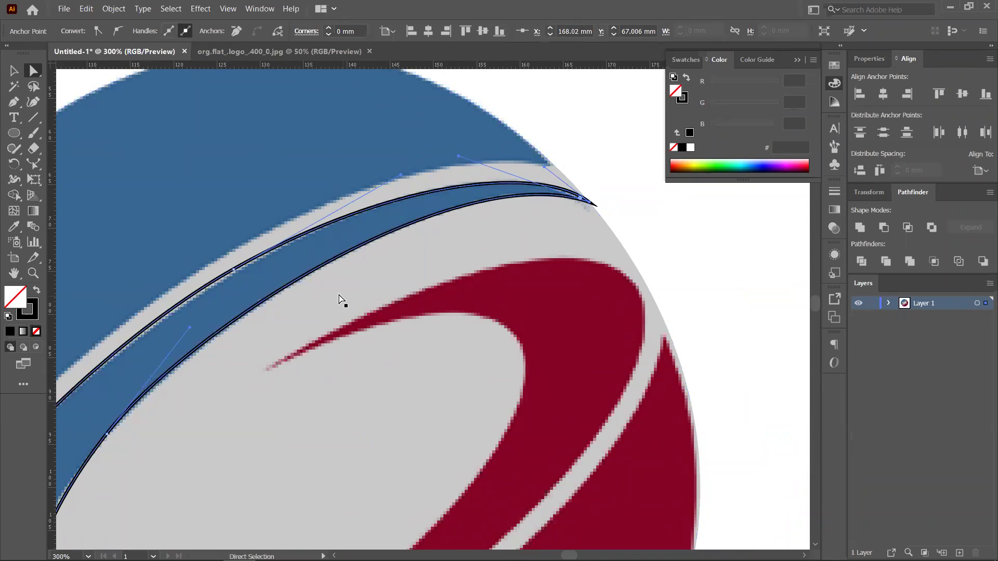
scroll(330, 296, "down", 3)
left_click_drag(348, 338, 422, 306)
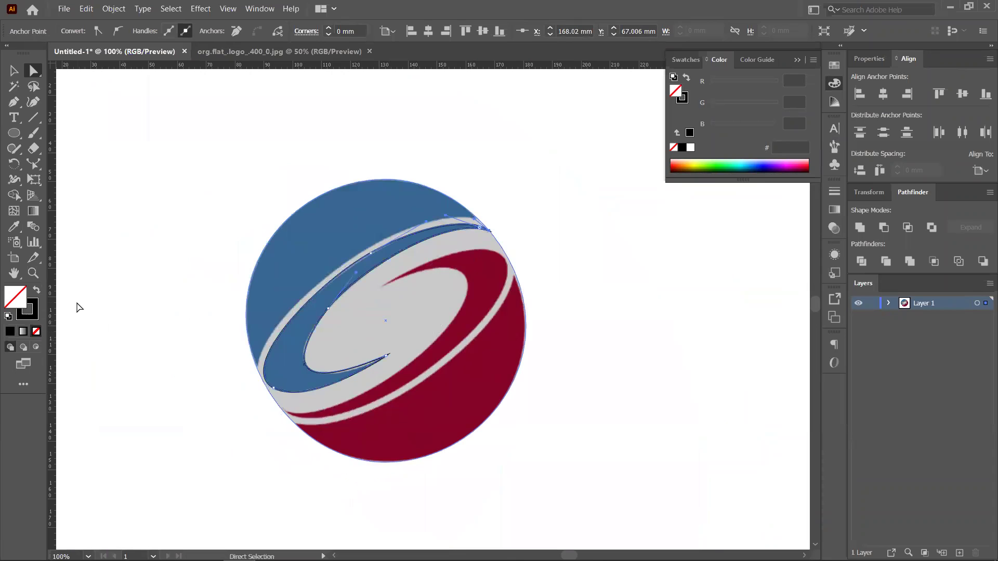
left_click(36, 289)
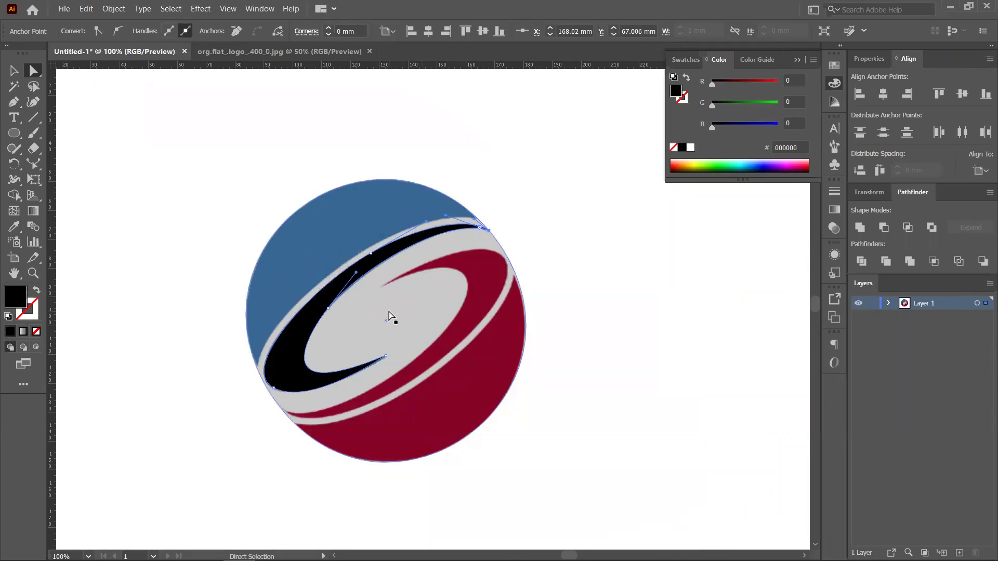
Trace the red crescent's inner edge from its upper tip to its lower tip with the Pen tool, and swap the fill and stroke
left_click(15, 102)
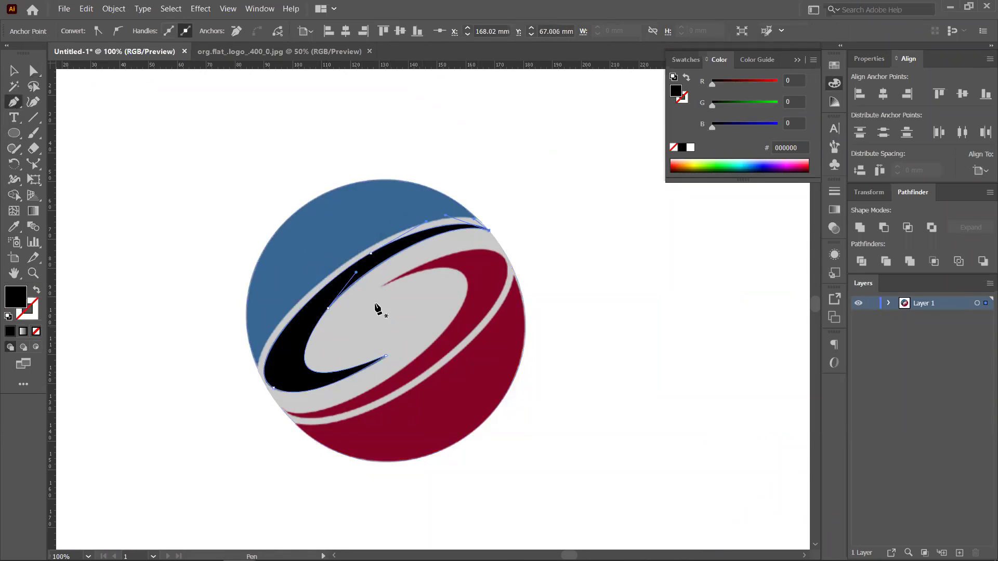
left_click(383, 286)
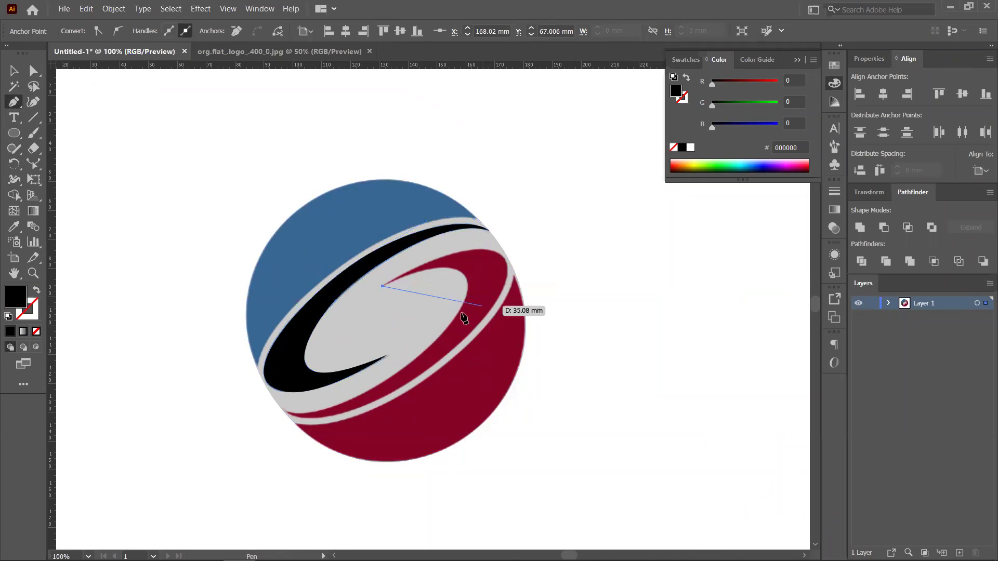
left_click_drag(460, 306, 424, 374)
left_click_drag(284, 411, 244, 401)
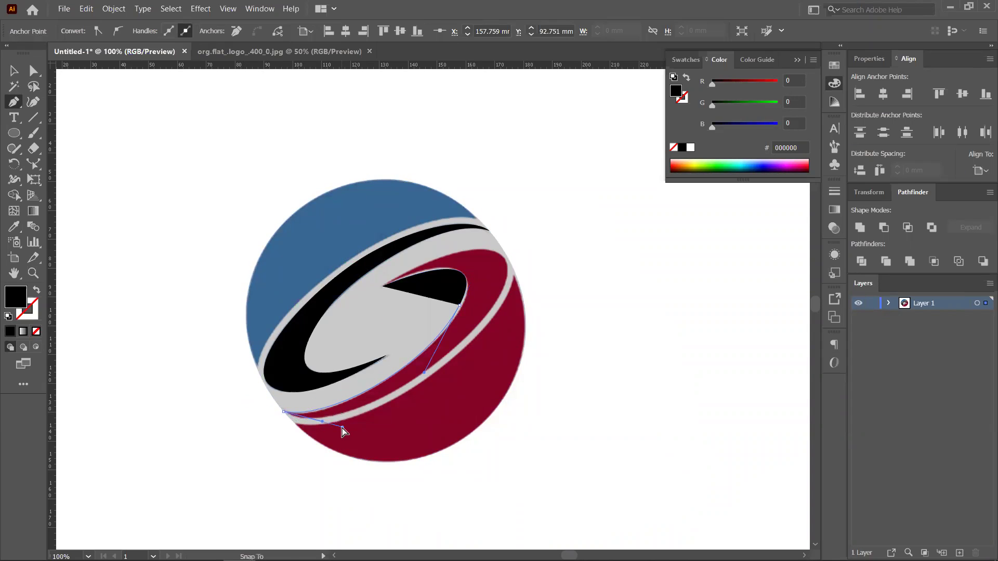
left_click(284, 412)
left_click(34, 292)
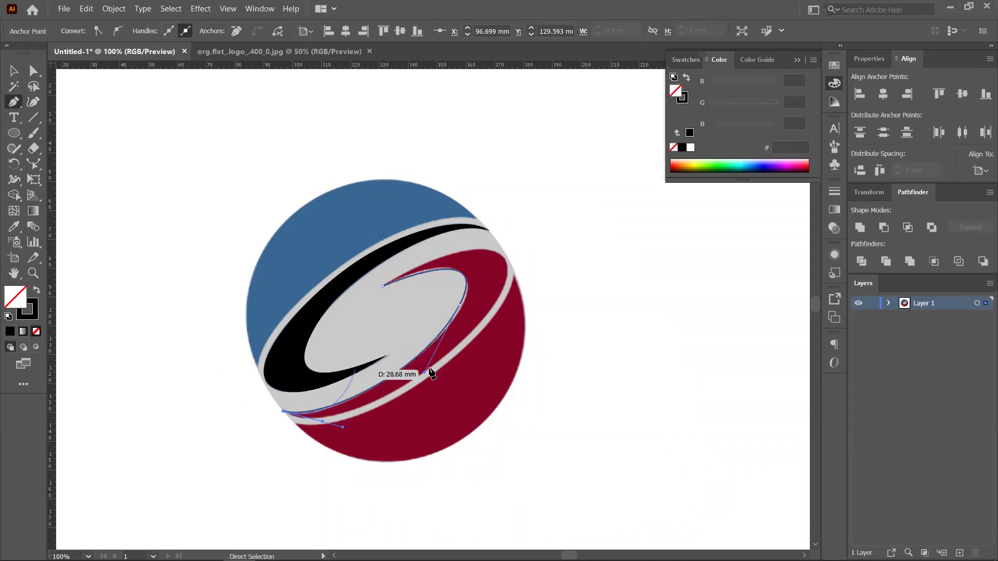
Continue the Pen path along the red crescent's outer edge, close it at the upper tip, fill it black and deselect it
left_click_drag(485, 318, 537, 250)
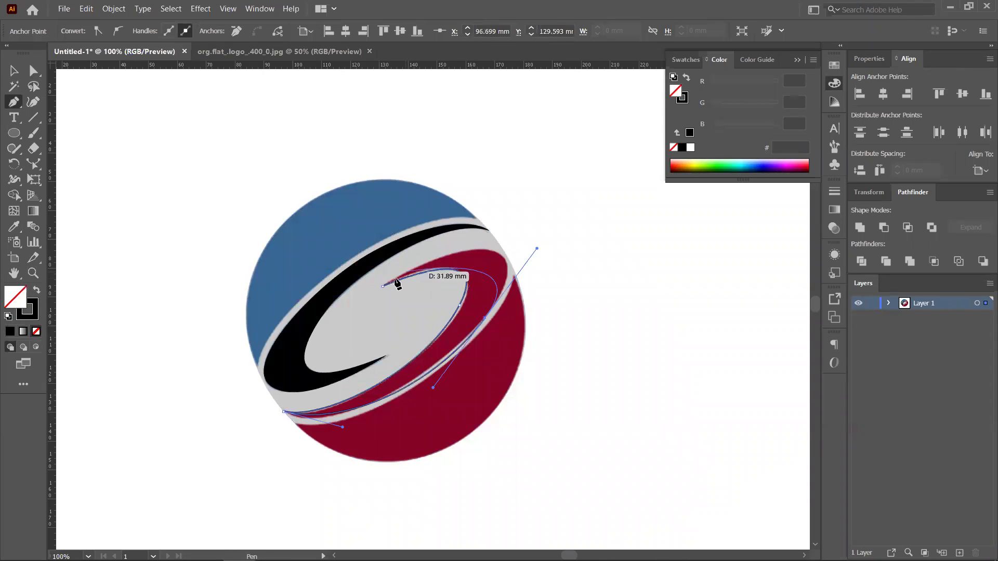
mouse_move(383, 286)
left_mouse_down()
mouse_move(279, 312)
mouse_move(277, 355)
left_mouse_up()
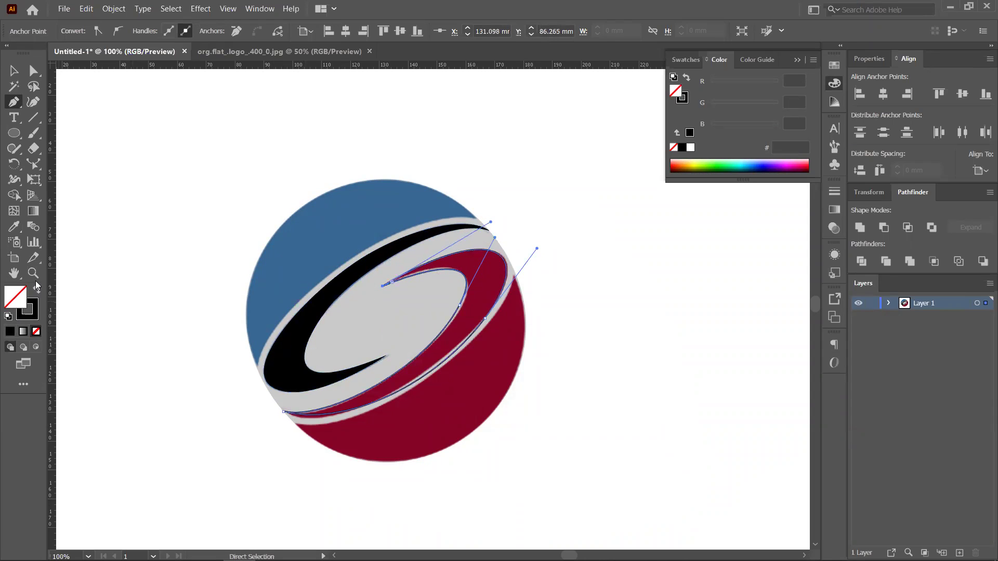
key("shift+x")
key("v")
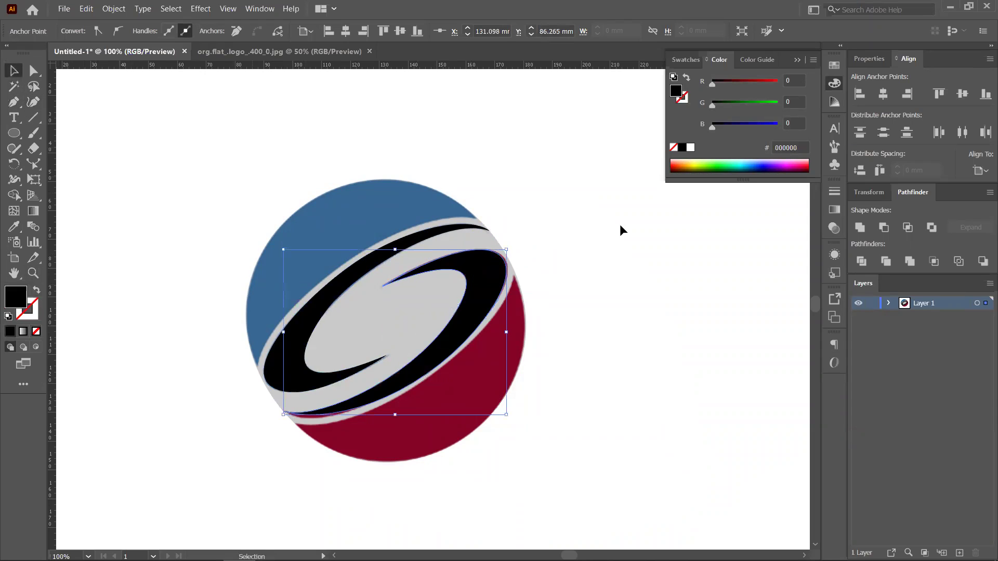
left_click(613, 258)
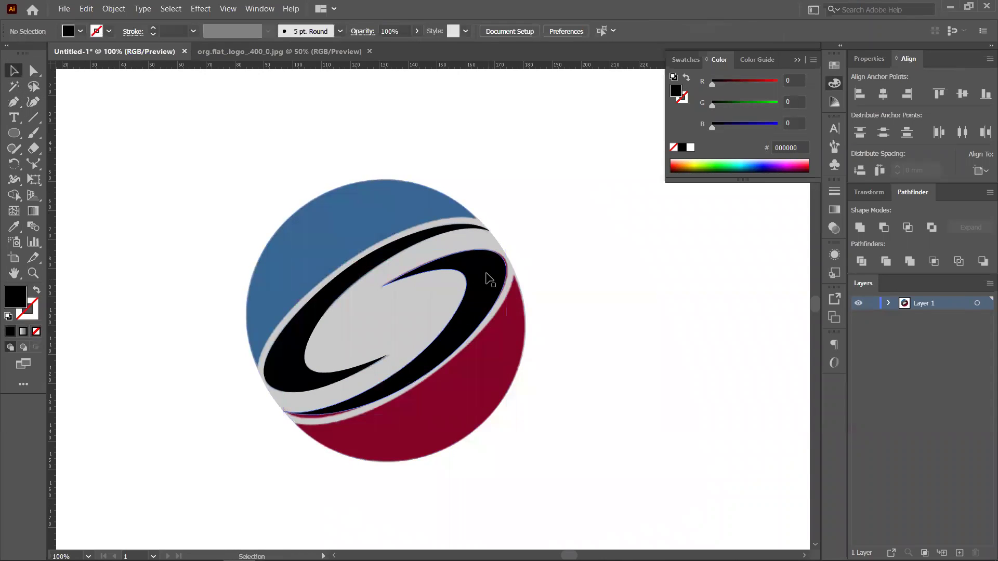
Enlarge and nudge the traced red crescent so its lower tip passes the circle's edge, and slightly enlarge the traced blue crescent
key("ctrl")
scroll(478, 301, "up", 1)
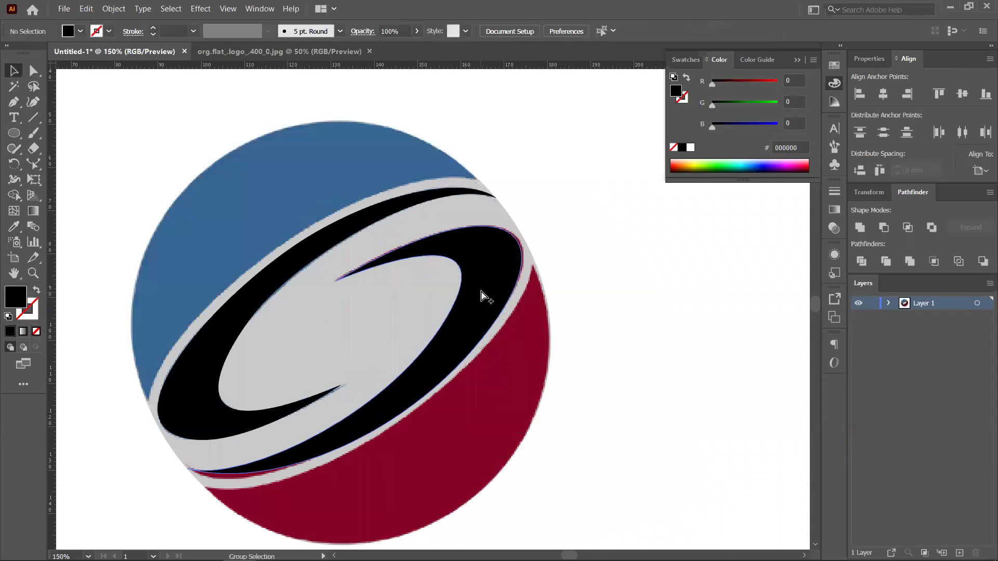
left_click(504, 263)
left_click_drag(523, 225, 530, 218)
left_click_drag(529, 220, 529, 220)
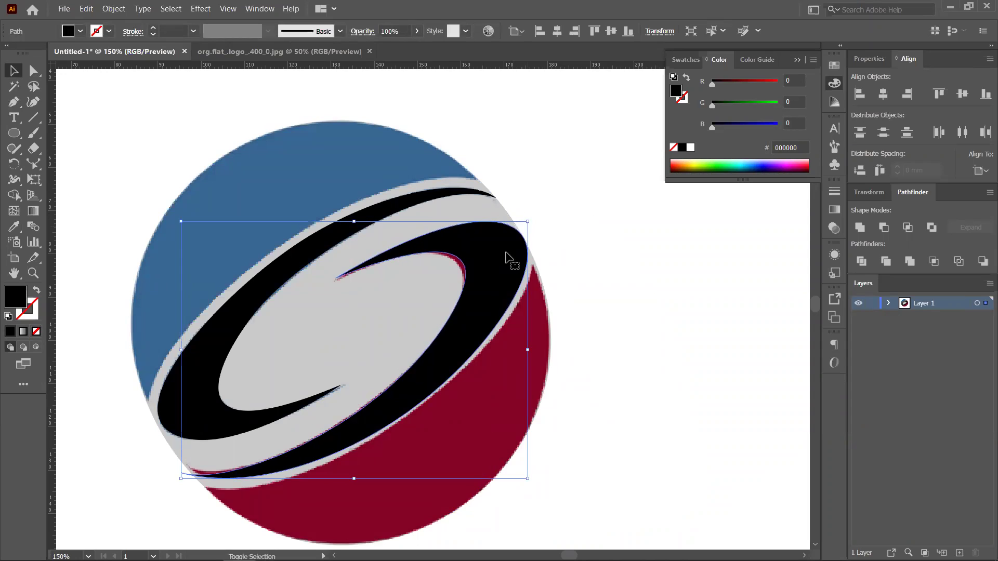
left_click_drag(499, 271, 506, 278)
left_click(374, 227)
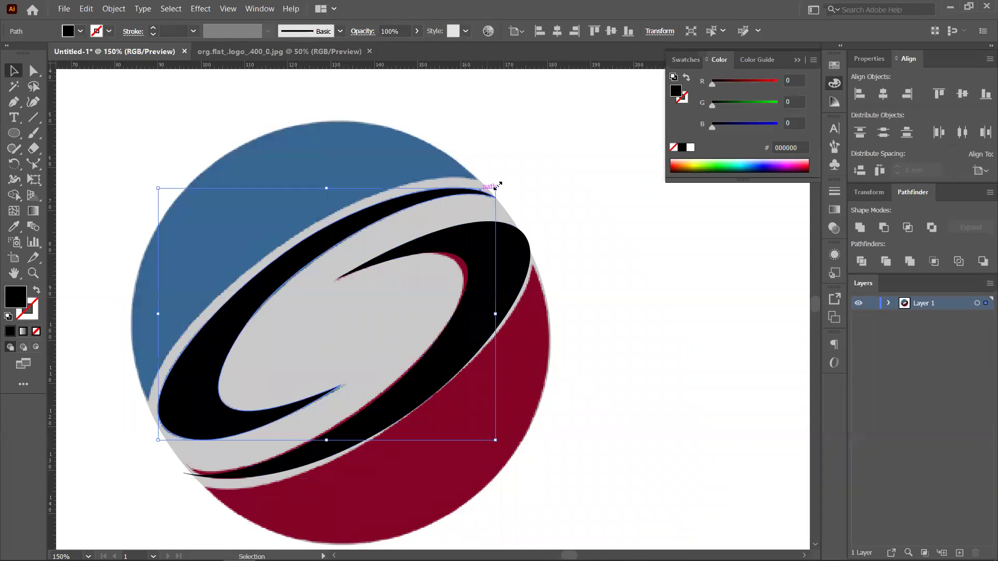
left_click_drag(497, 187, 504, 185)
Lock the reference logo image, and move the traced circle and both crescents together to the right of it
scroll(447, 208, "down", 3, "alt")
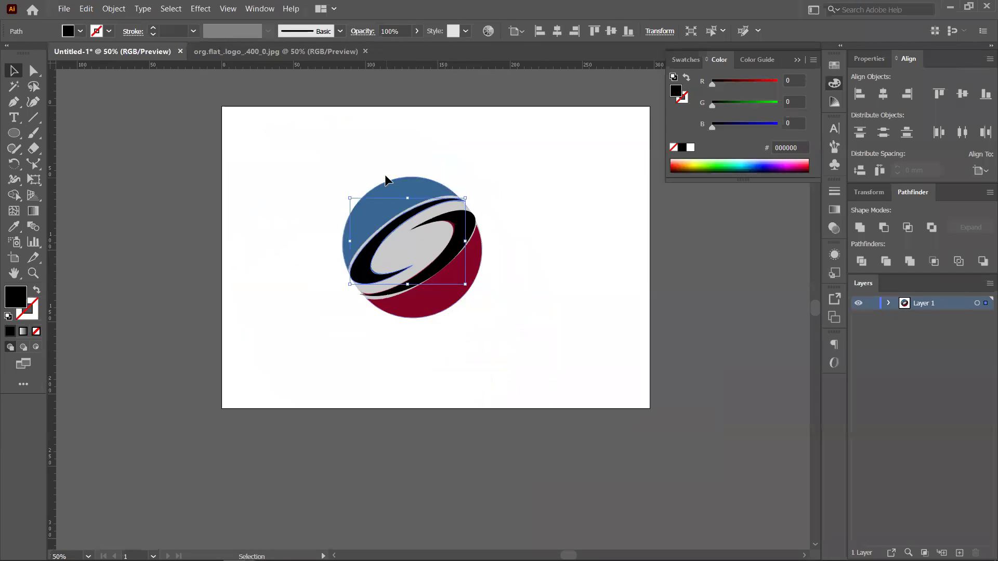
left_click(486, 344)
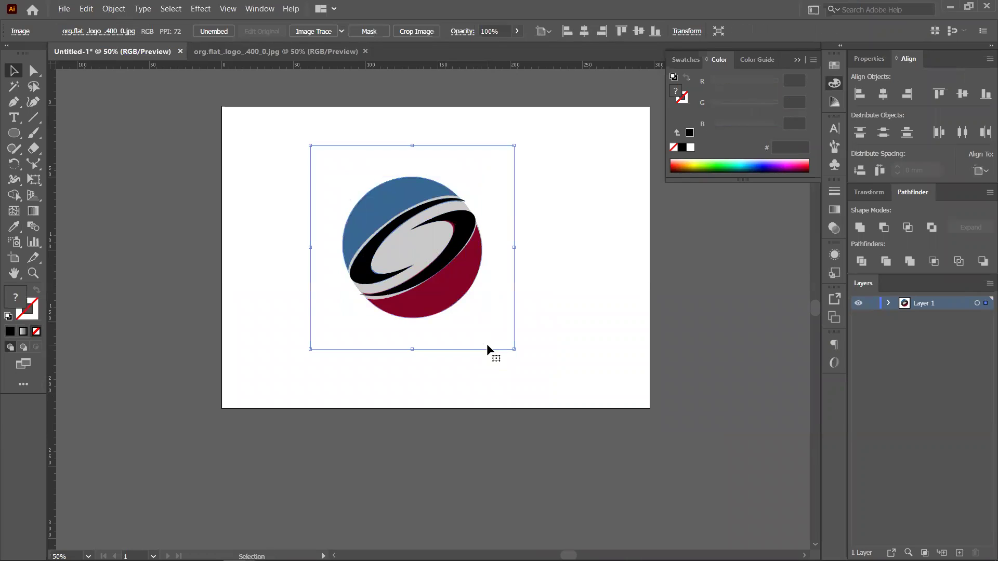
left_click(583, 295)
left_click(483, 326)
left_click(484, 326, "shift")
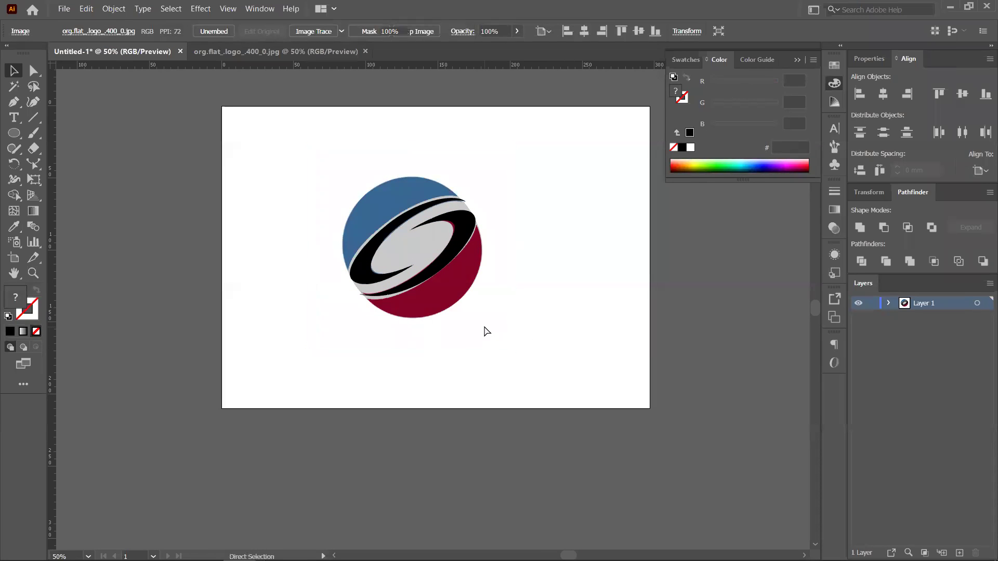
left_click_drag(347, 162, 465, 330)
left_click_drag(459, 271, 621, 261)
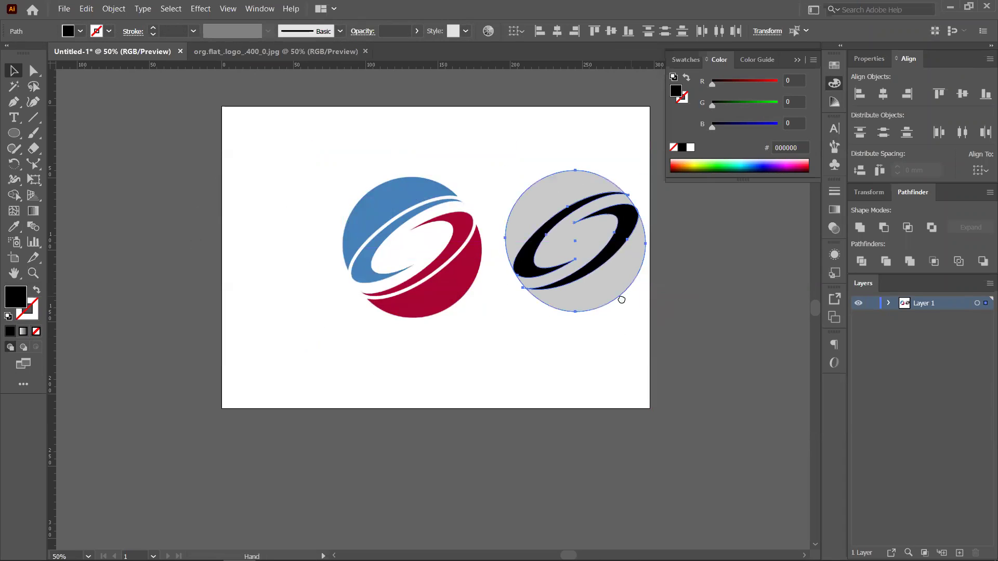
left_click_drag(632, 296, 538, 321)
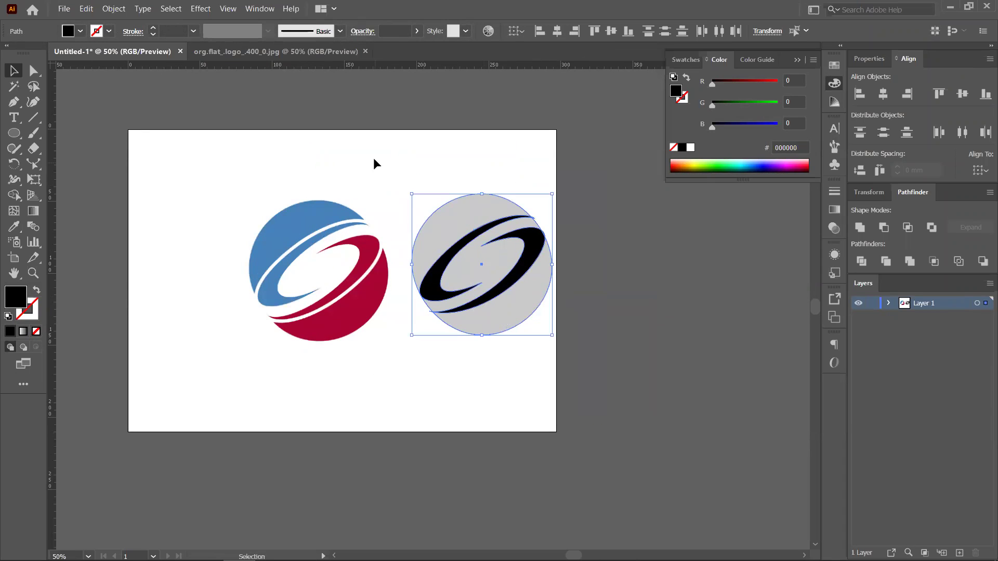
Try setting the traced circle's opacity to 100%, and undo the change
left_click(429, 133)
left_click(457, 222)
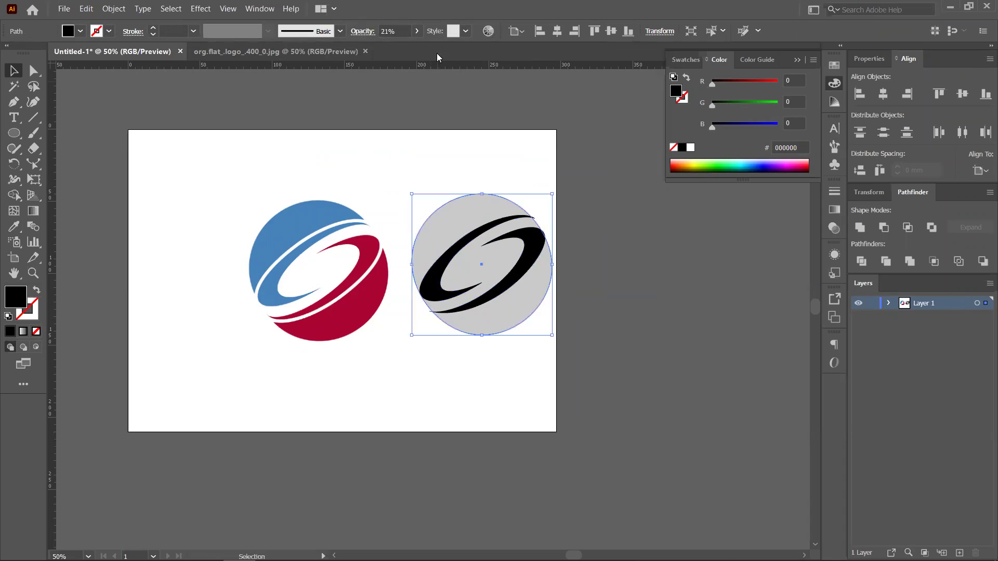
left_click(418, 31)
left_click_drag(435, 48, 442, 51)
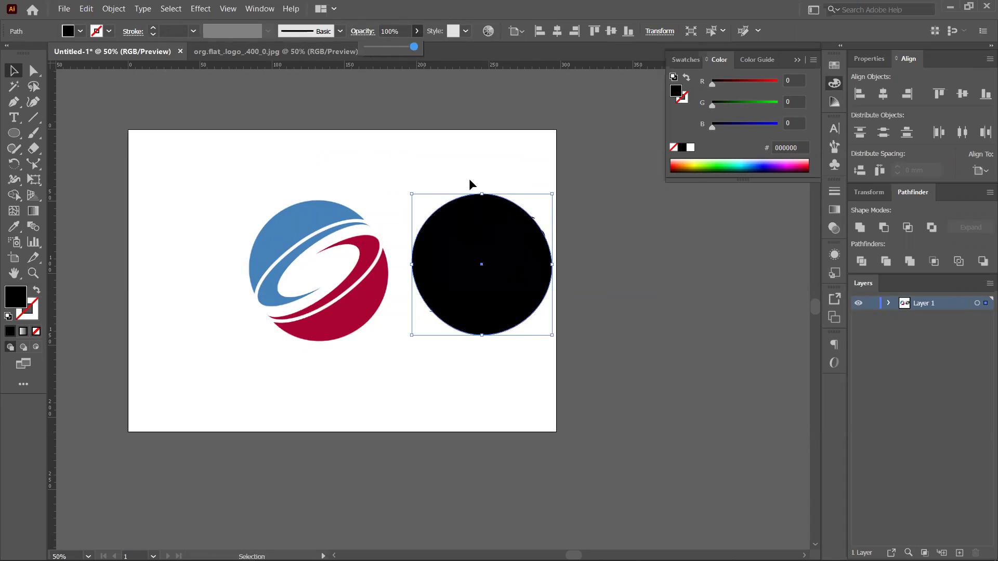
left_click(433, 136)
key("ctrl+z")
Select the circle with both crescents and remove the circle's area between the crescents with the Shape Builder tool
left_click(472, 251, "shift")
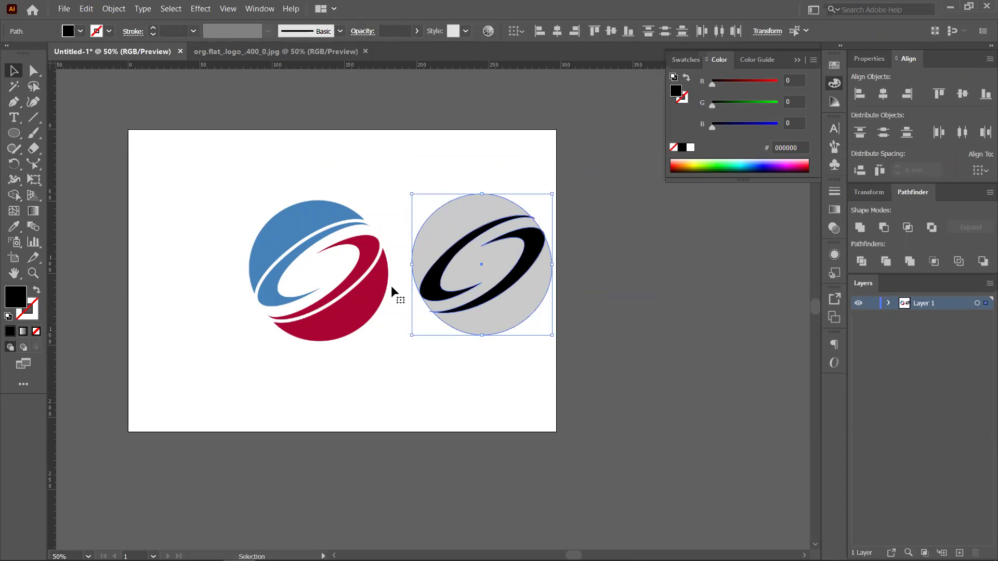
left_click(13, 197)
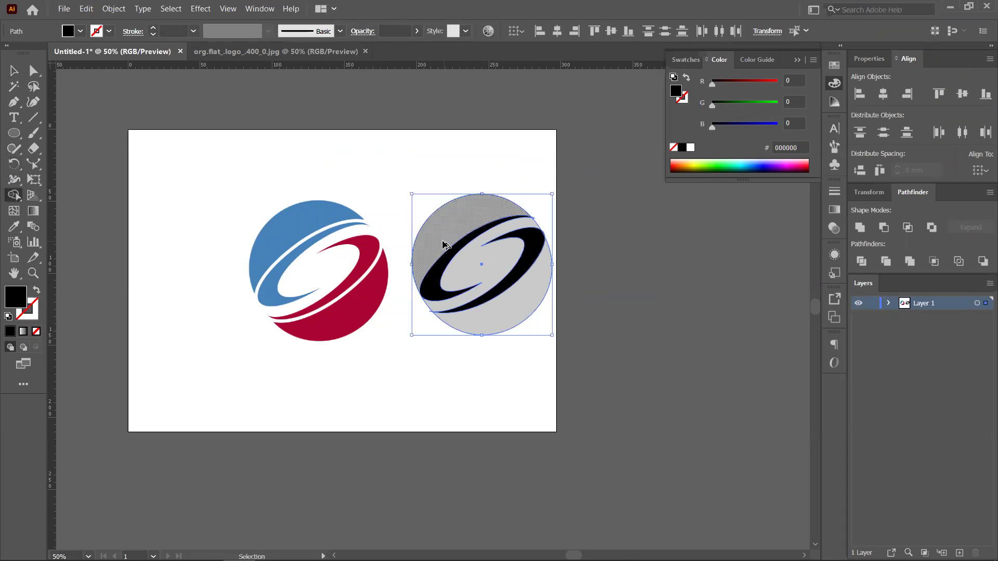
scroll(445, 241, "up", 1)
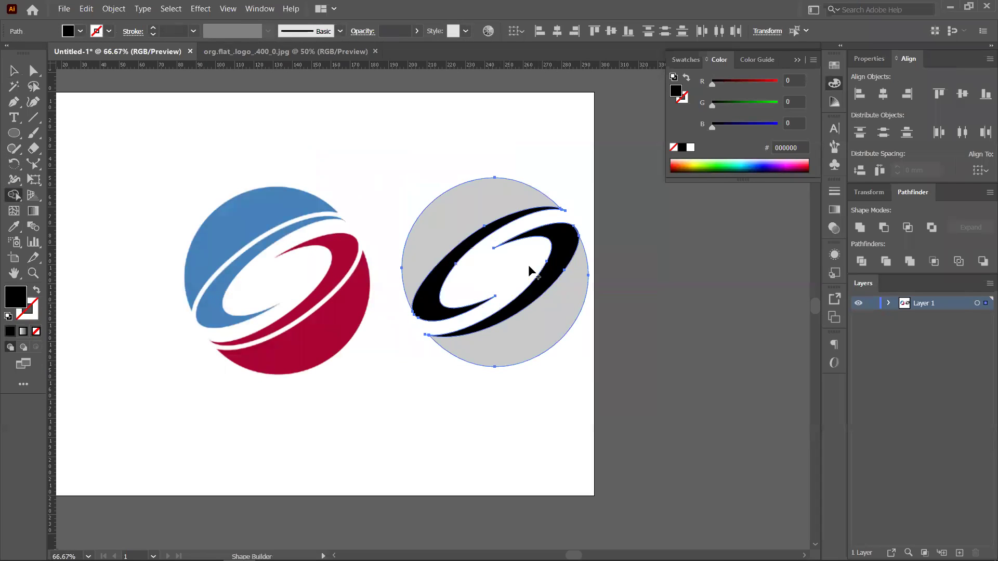
Set the opacity of the two remaining grey circle pieces to 100%, and deselect them
left_click(15, 73)
left_click(446, 140)
left_click(471, 200)
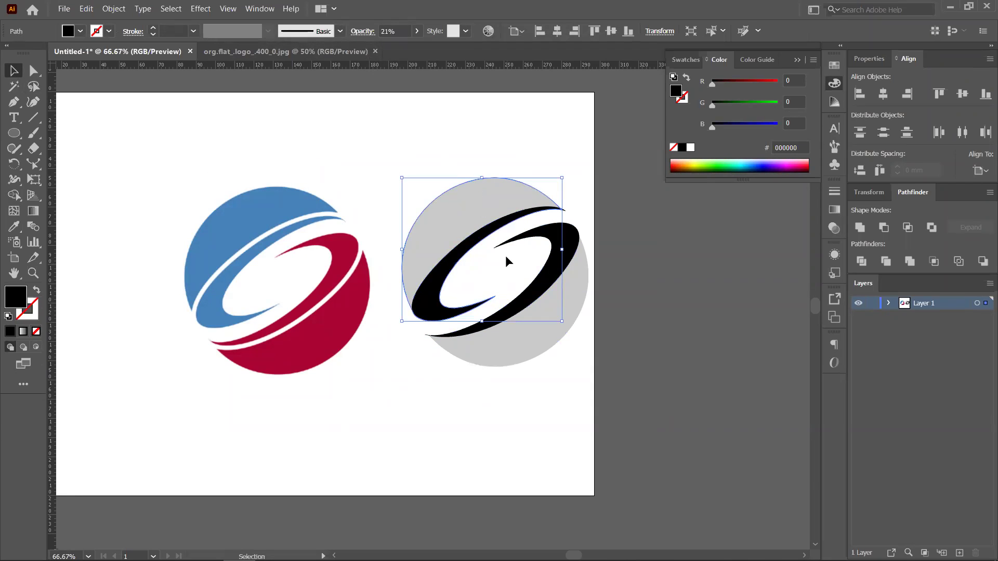
left_click(417, 31)
left_click_drag(378, 48, 504, 69)
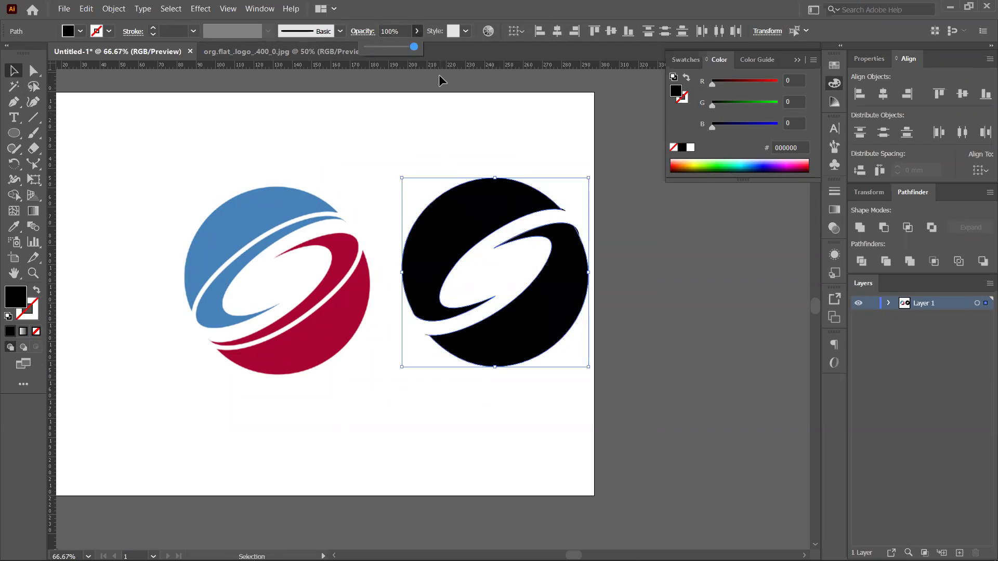
left_click(494, 142)
Offset the blue-side crescent's path by 2 mm and subtract the offset shape from the upper circle piece with Minus Front
left_click(455, 250)
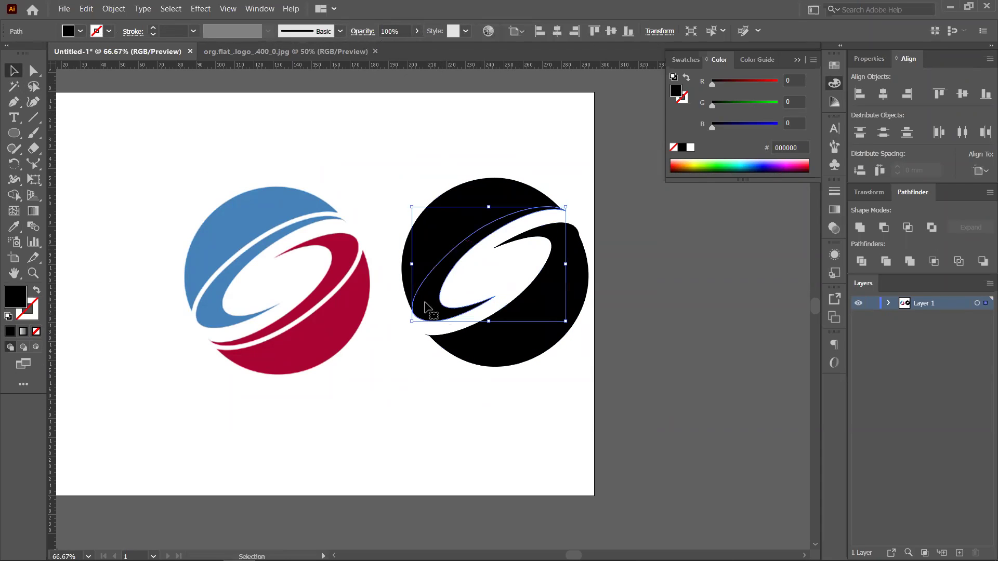
left_click(110, 11)
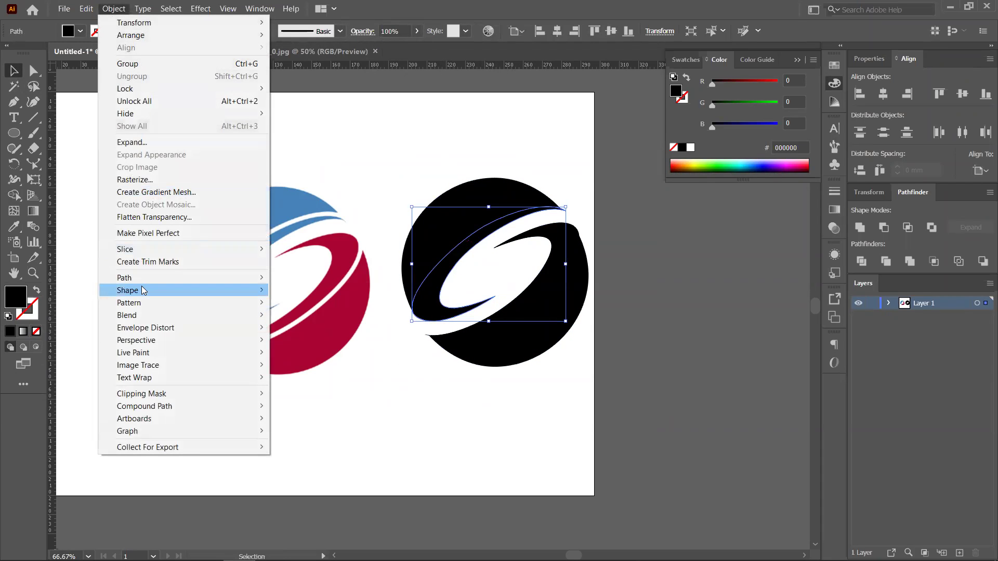
mouse_move(187, 279)
left_click(312, 319)
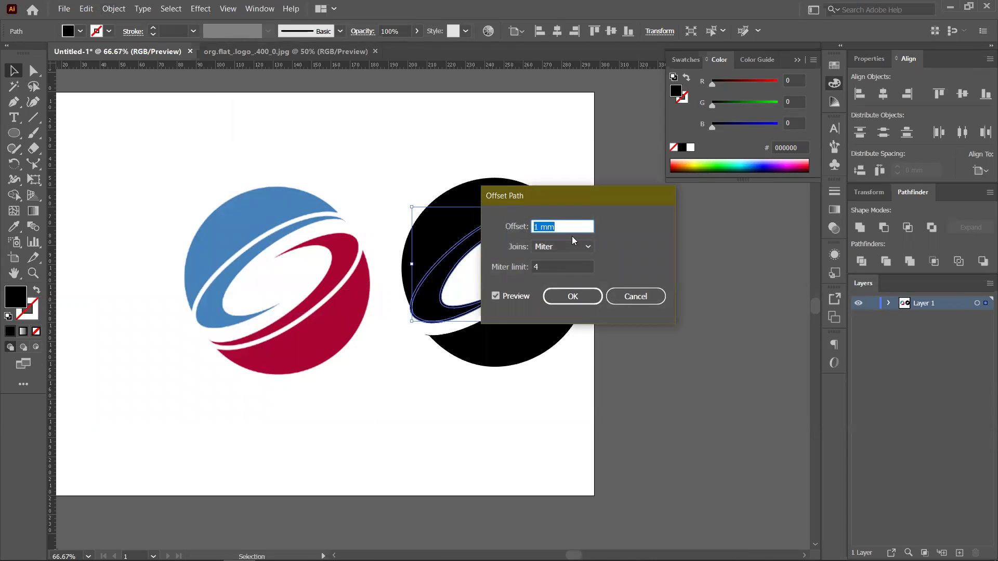
type("1.5")
key("Tab")
key("shift+Tab")
type("2")
key("Tab")
key("shift+Tab")
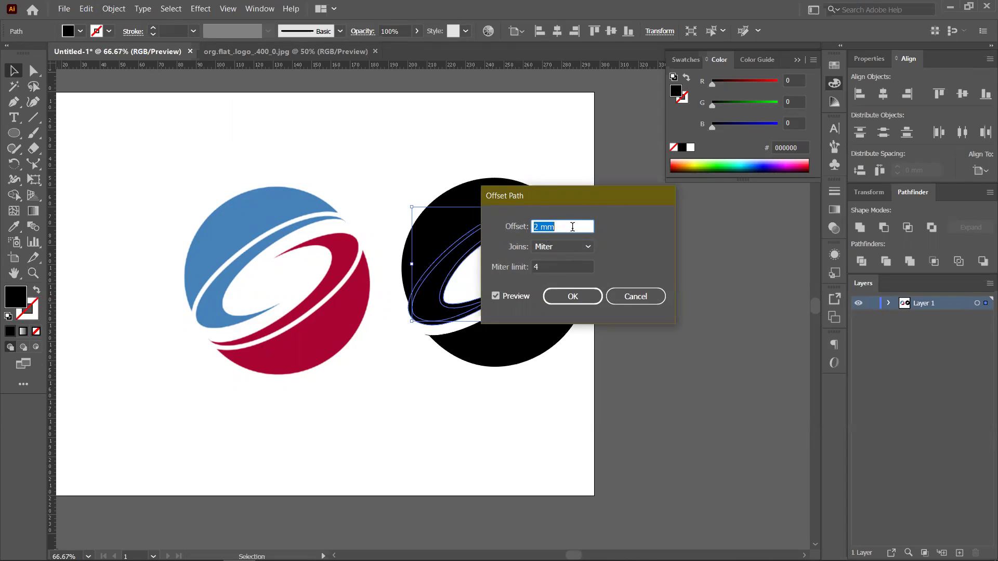
left_click(562, 299)
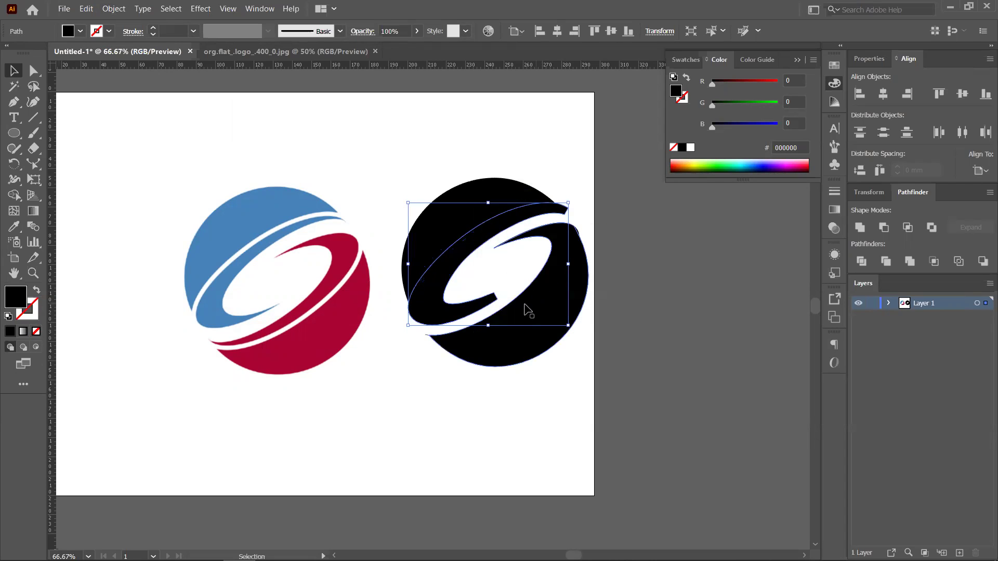
left_click(470, 196, "shift")
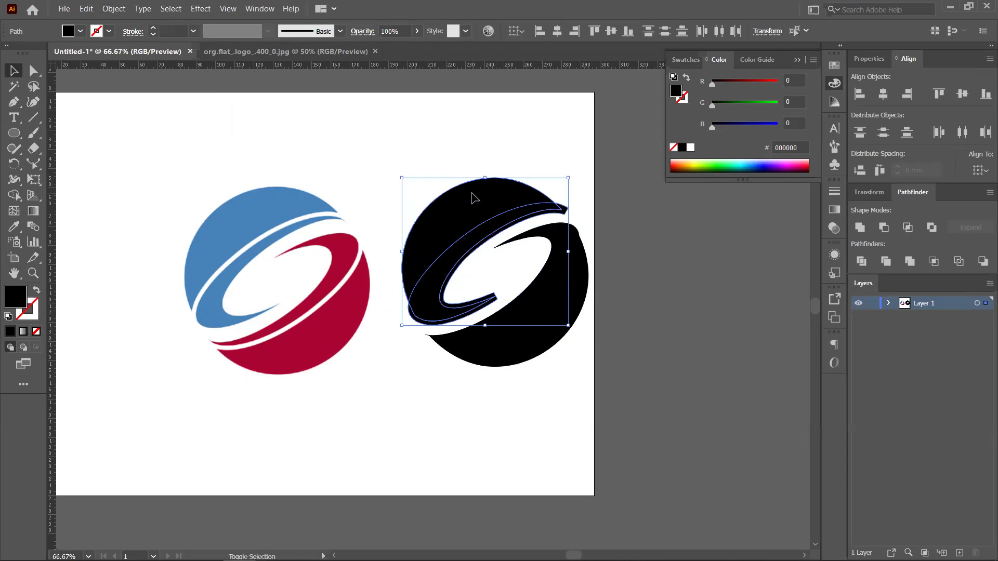
left_click(888, 227)
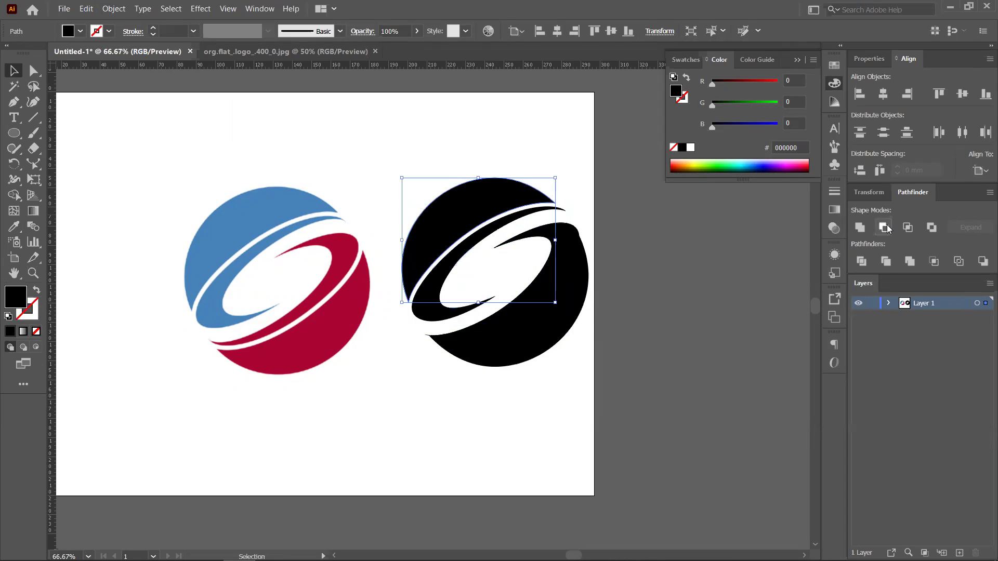
Offset the lower-right crescent's path by 2 mm, subtract the offset shape from the lower circle piece, and deselect
left_click(535, 286)
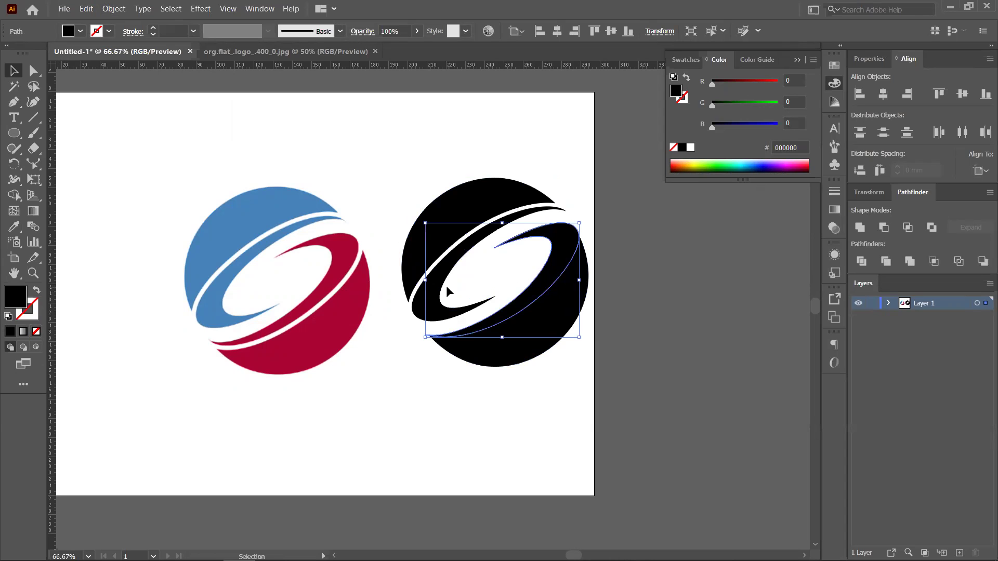
left_click(114, 9)
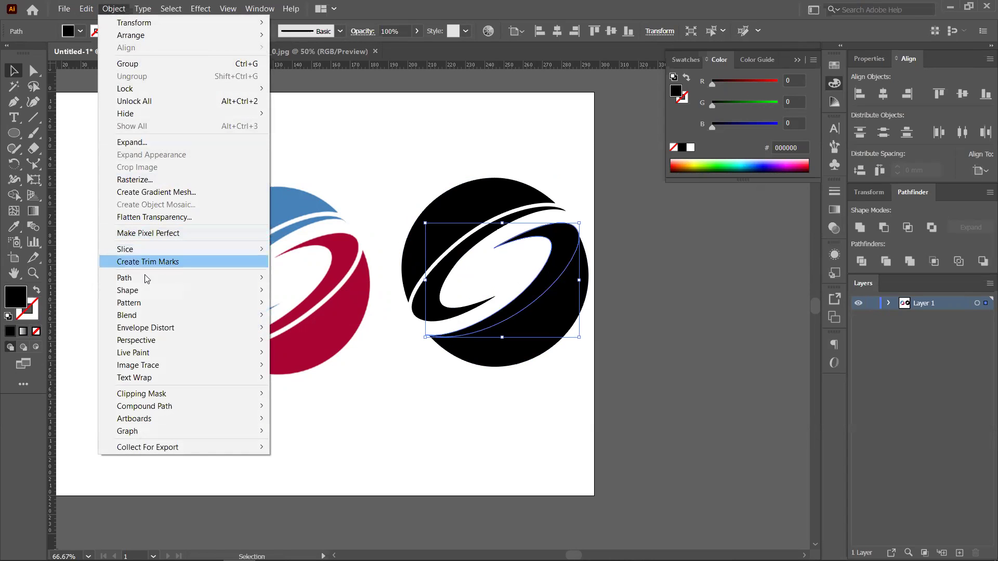
mouse_move(145, 281)
left_click(338, 316)
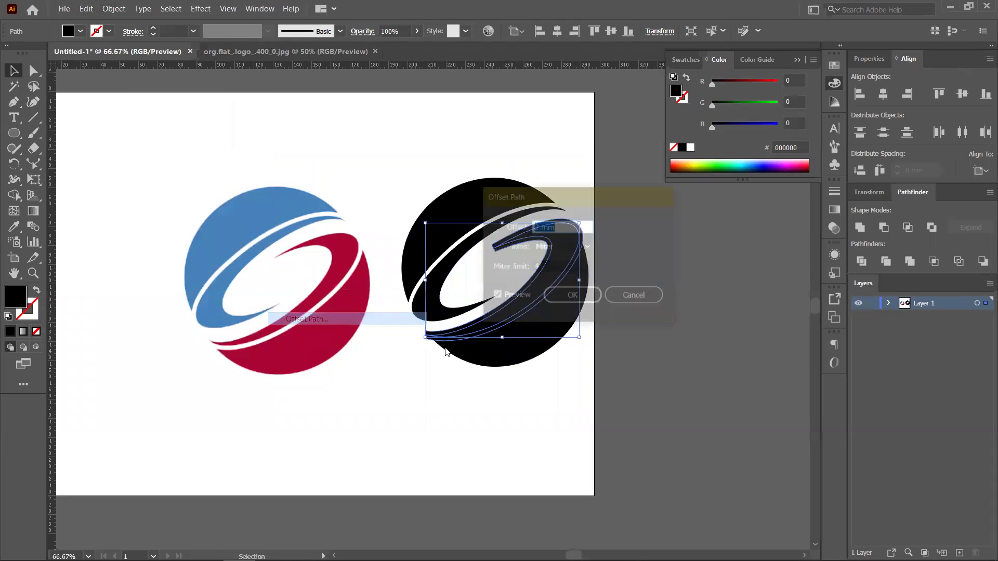
left_click(582, 297)
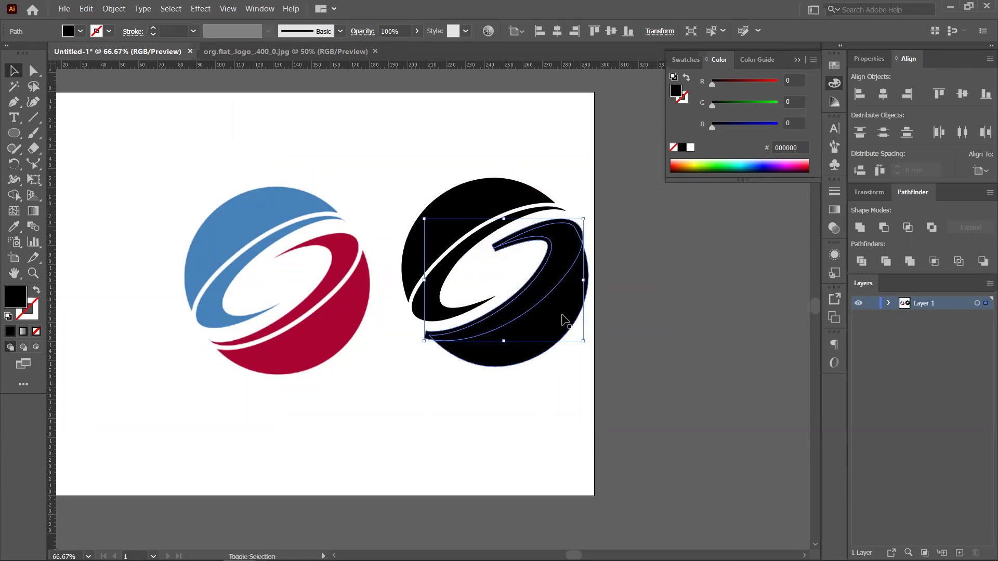
left_click(884, 228)
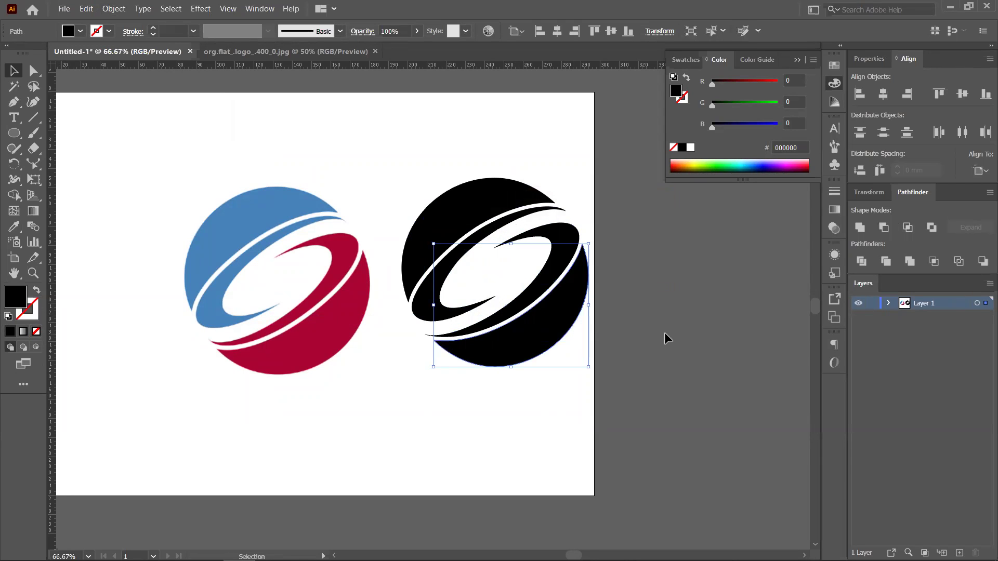
left_click(640, 332)
Fill the upper circle piece and the upper-left crescent with the blue sampled from the reference logo
left_click(447, 208)
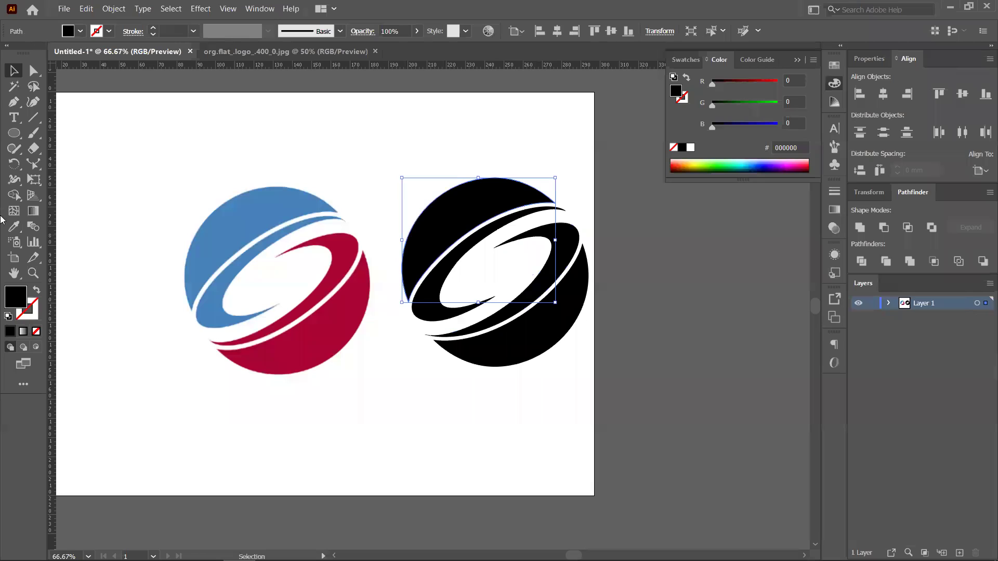
left_click(13, 227)
left_click(256, 200)
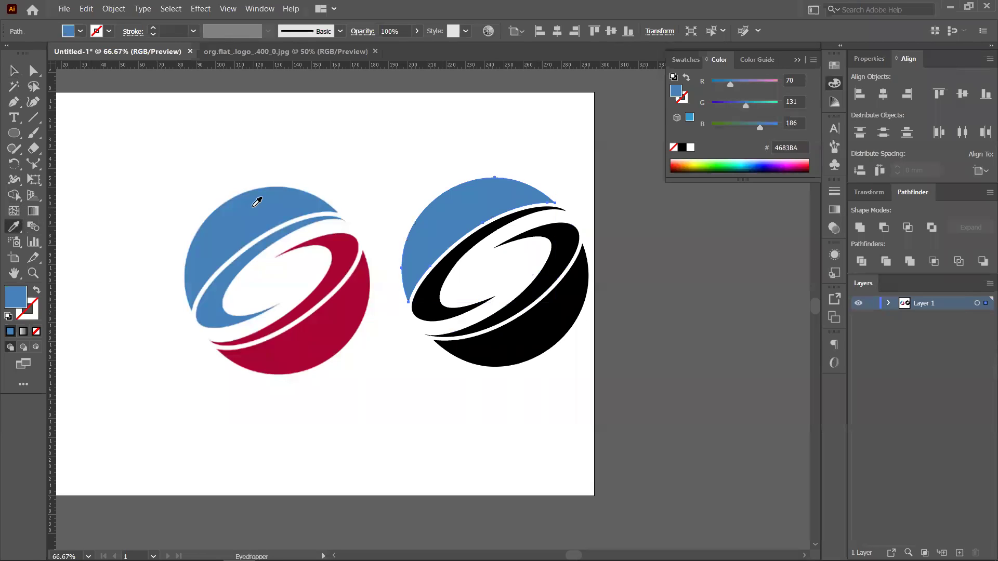
left_click(450, 271, "ctrl")
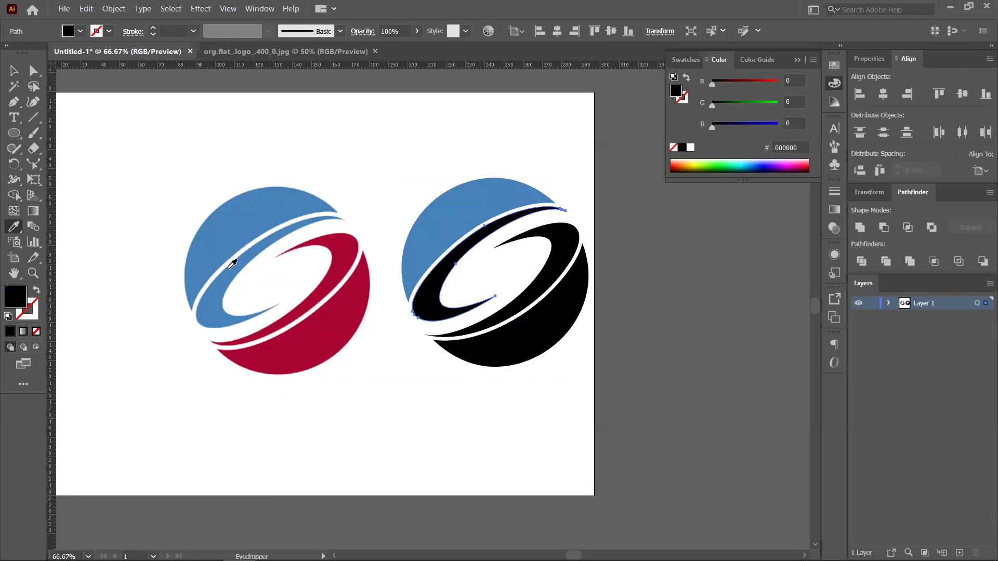
left_click(229, 266)
Fill the lower-right crescent and the lower circle piece with the red sampled from the reference logo, and deselect
left_click(533, 291, "ctrl")
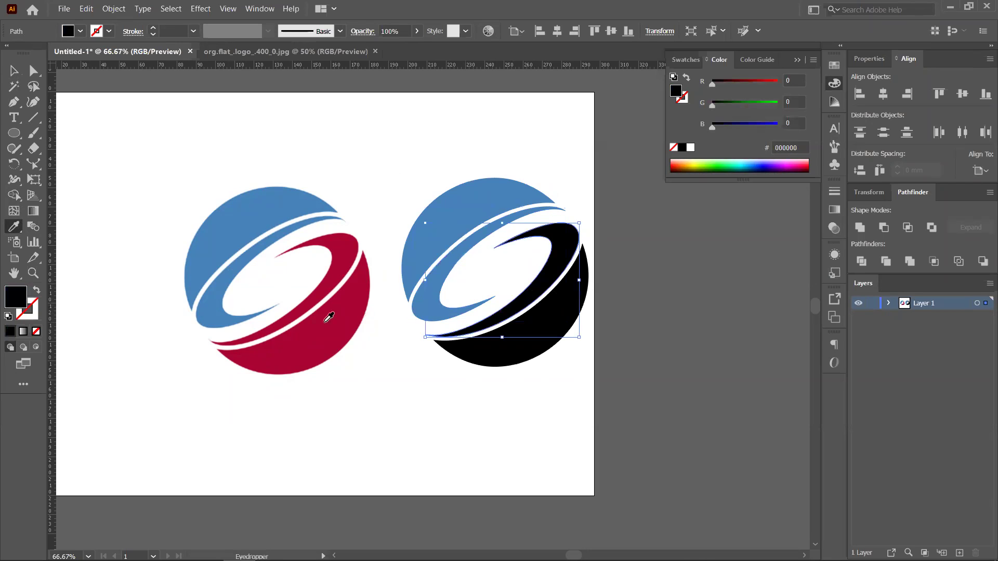
left_click(351, 258)
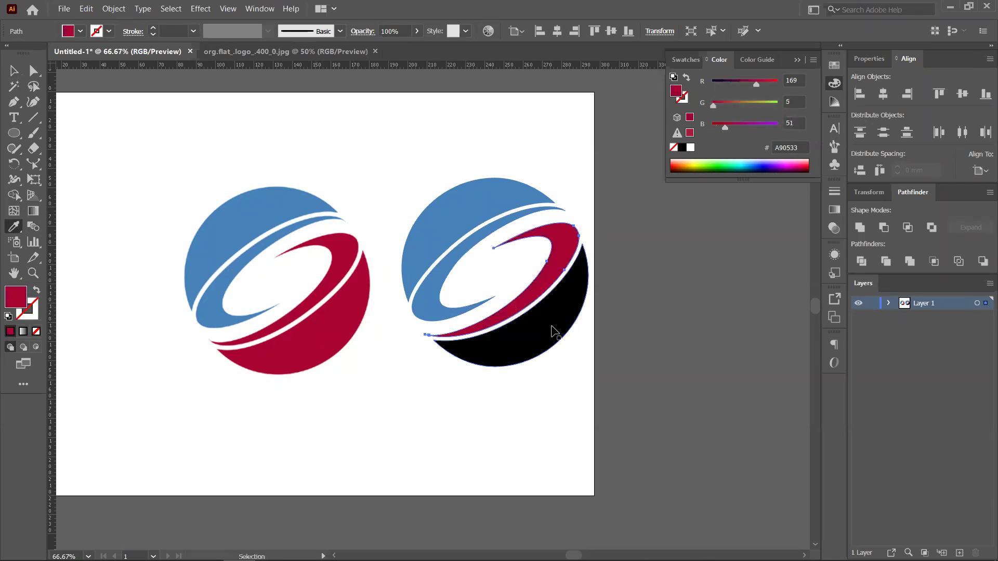
left_click(519, 325, "ctrl")
left_click(343, 326)
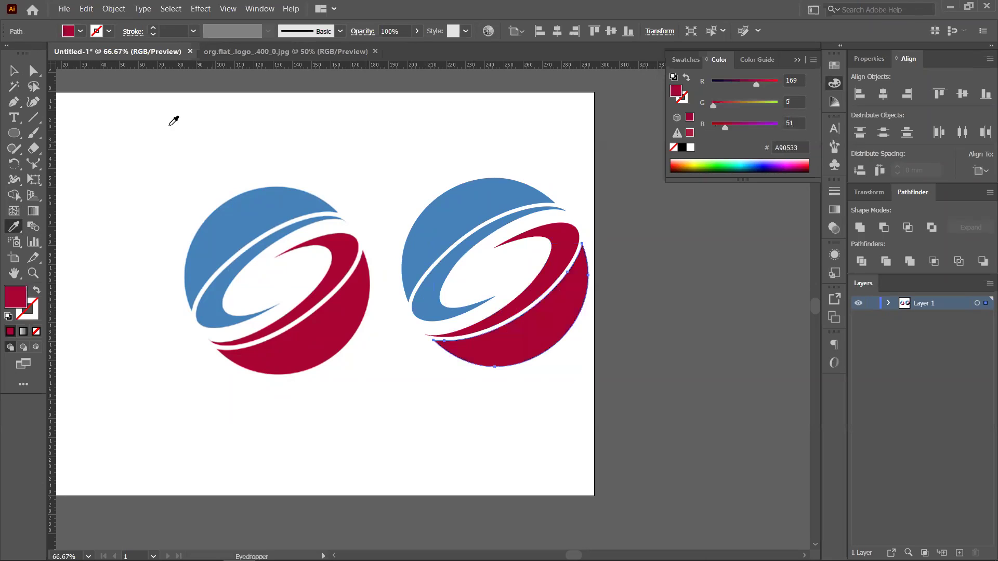
left_click(12, 72)
left_click(115, 95)
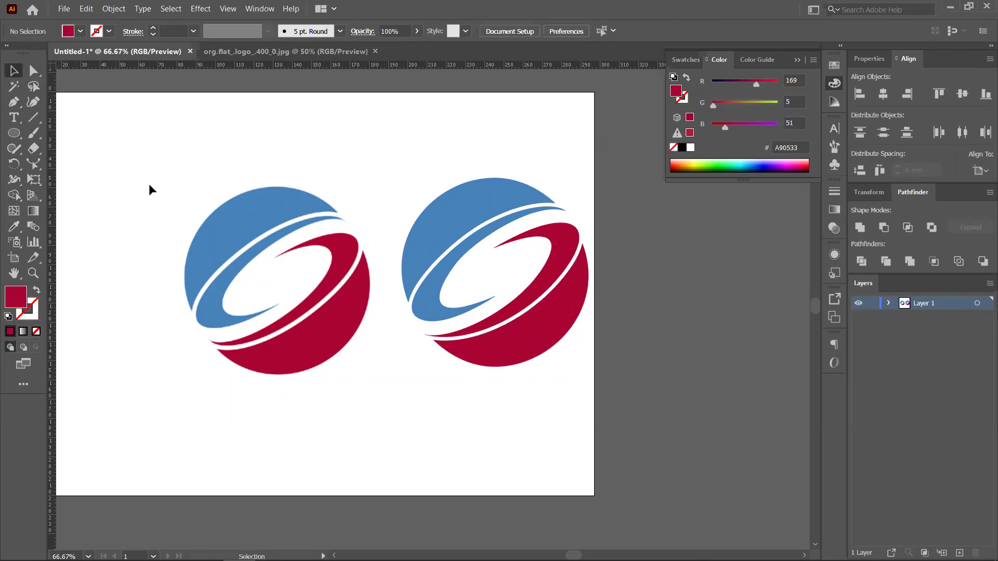
Try placing placeholder text over the recreated logo and enlarging it to about 40 pt, and delete the text
scroll(401, 238, "down", 1)
left_click_drag(424, 176, 531, 334)
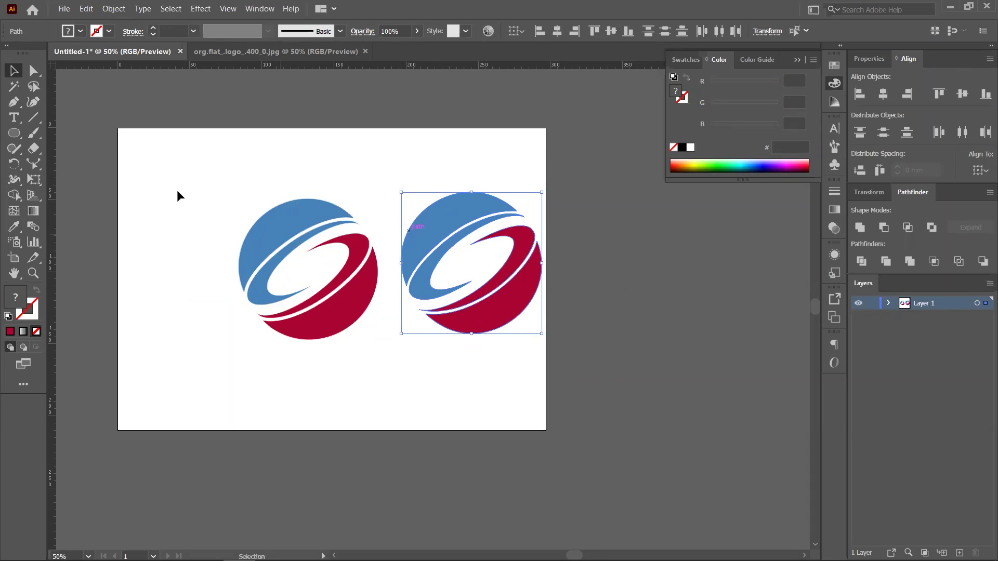
left_click(14, 118)
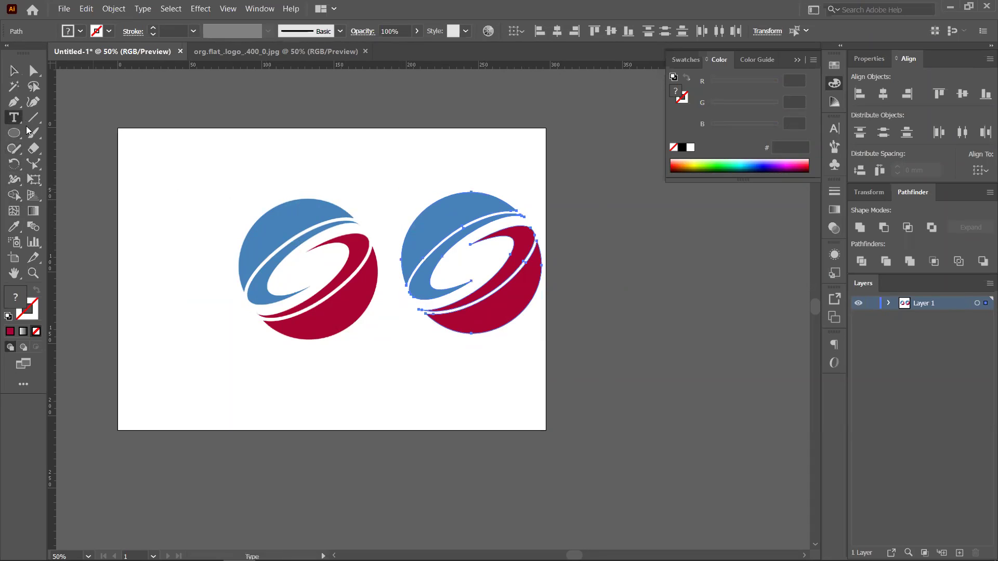
left_click(467, 260)
left_click(14, 72)
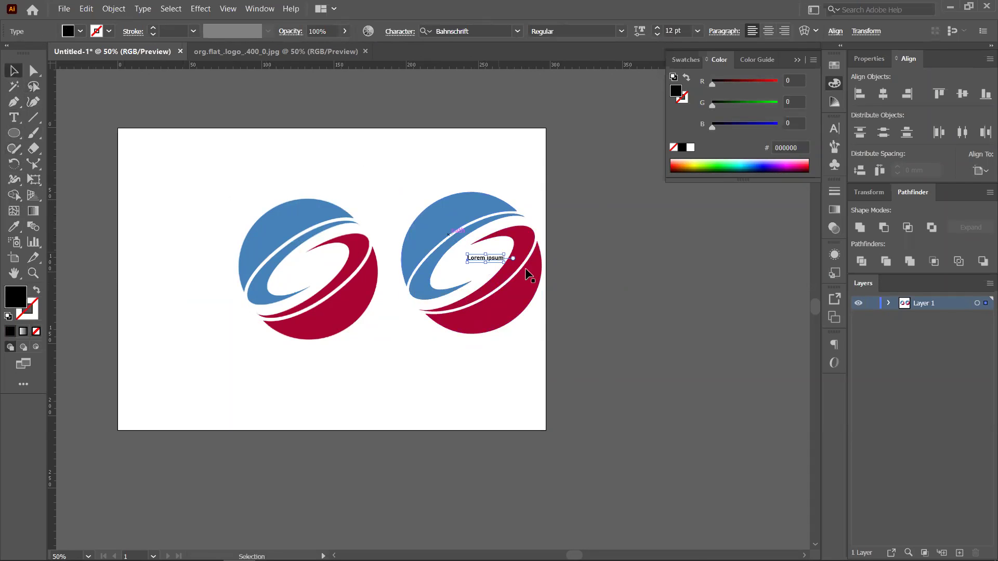
left_click_drag(504, 262, 546, 304)
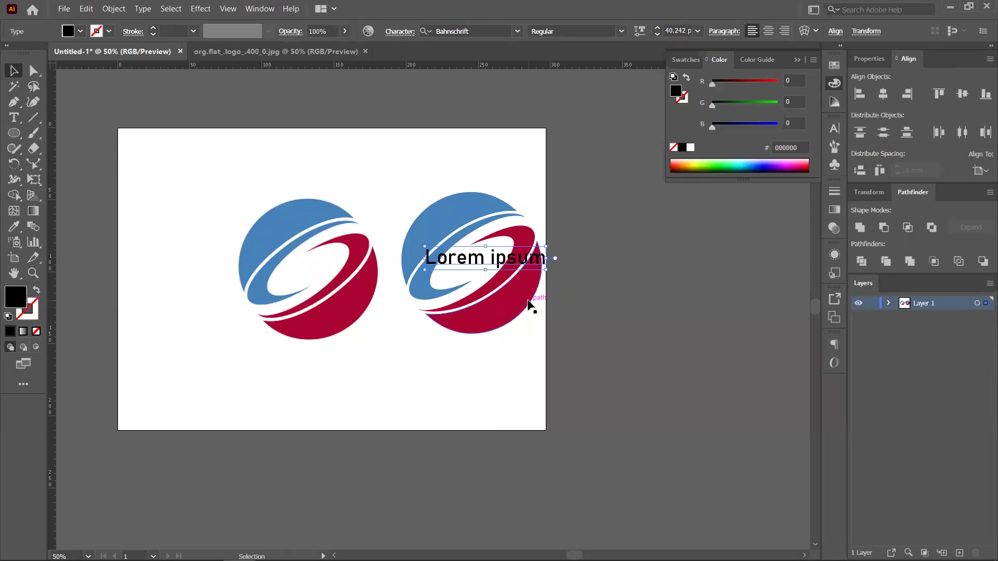
key("Delete")
Delete the recreated logo and the reference logo image to empty the artboard
left_click_drag(421, 179, 552, 373)
key("Delete")
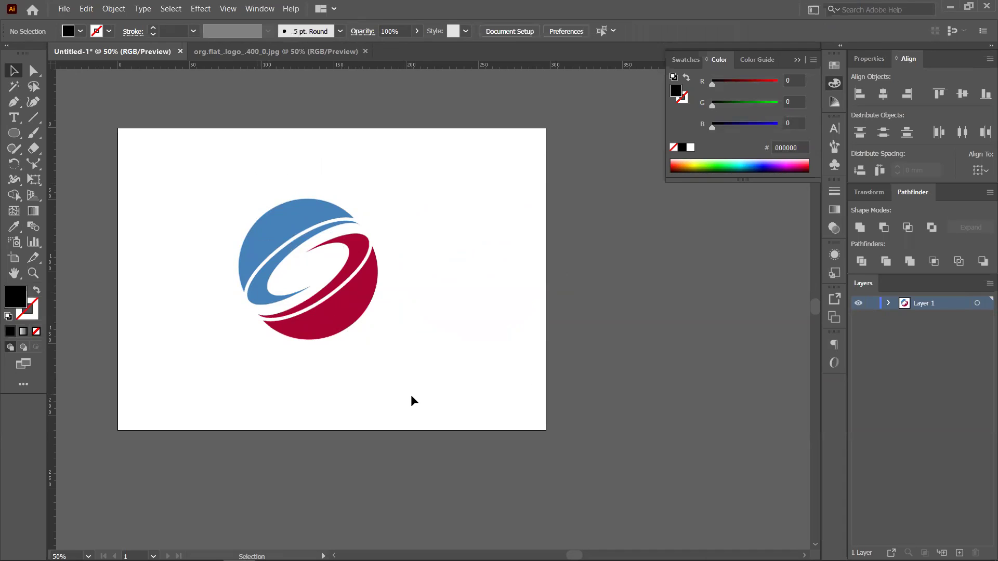
left_click(335, 244)
key("v")
left_click_drag(304, 289, 406, 310)
key("Delete")
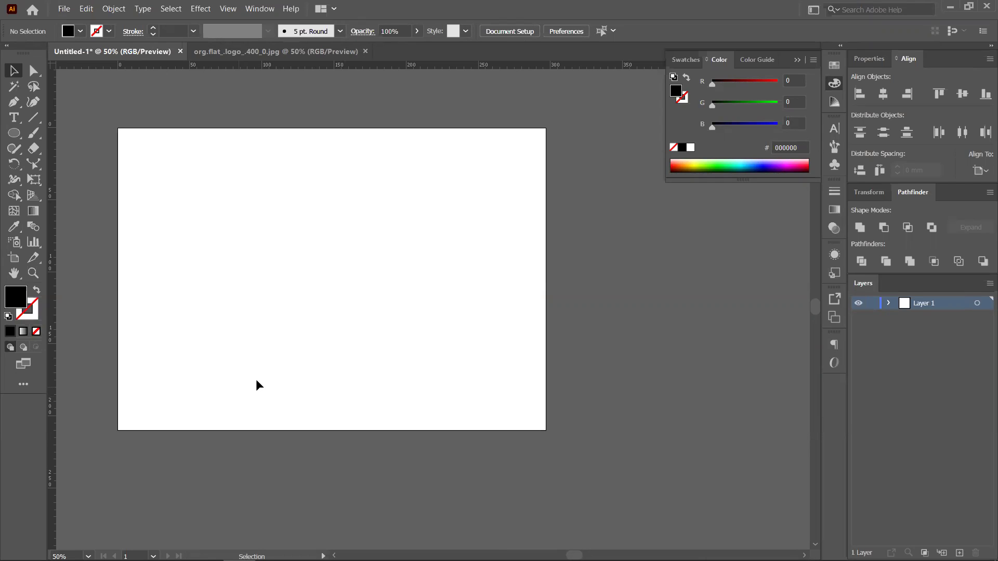
Add the letter O as Bahnschrift text on the artboard and enlarge it to about 233 pt
left_click(14, 117)
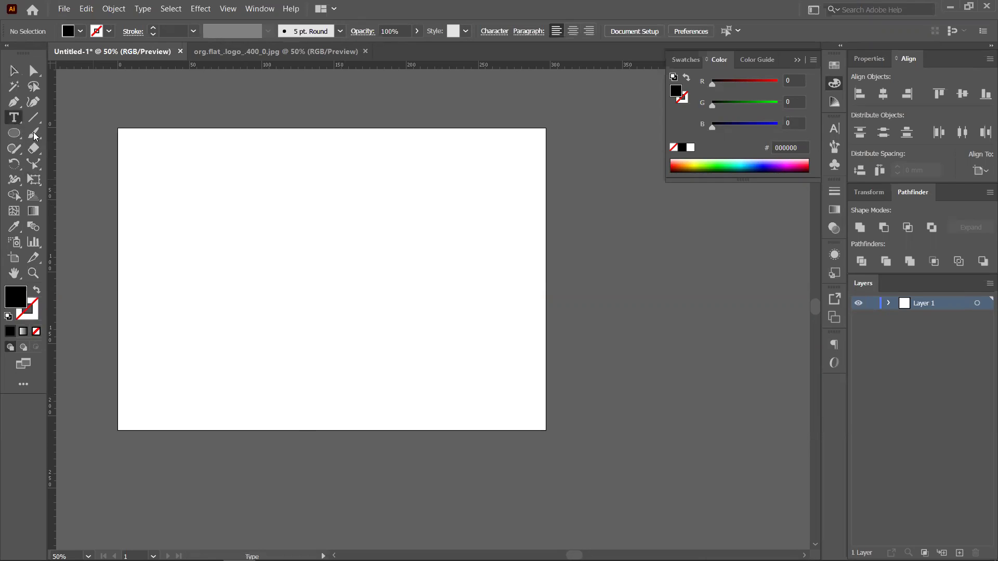
left_click(221, 215)
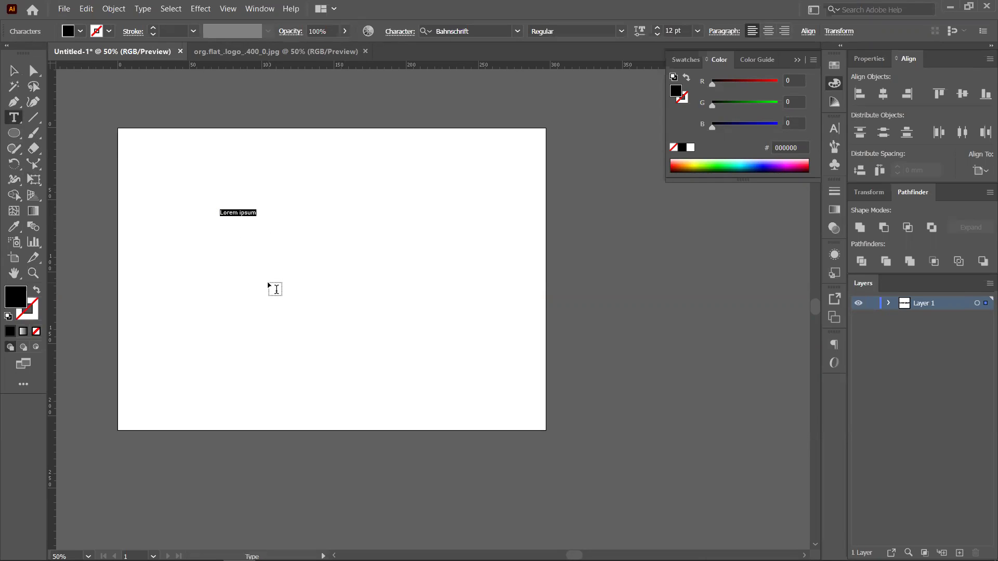
type("0")
left_click(15, 76)
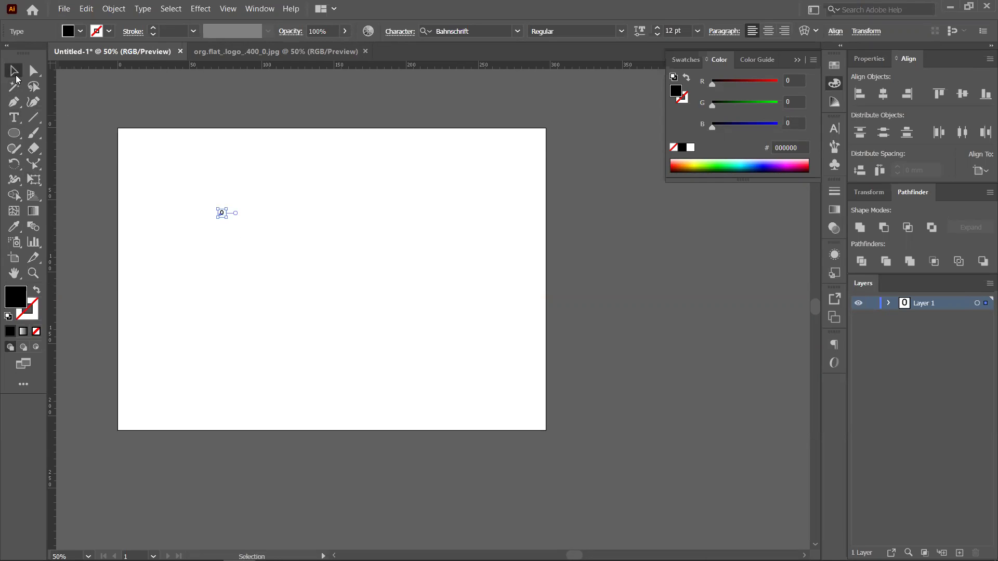
left_click_drag(227, 217, 283, 312)
Duplicate the large O to its right and change the copy's text to G
left_click_drag(349, 304, 383, 296)
key("t")
left_click(383, 289)
double_click(338, 289)
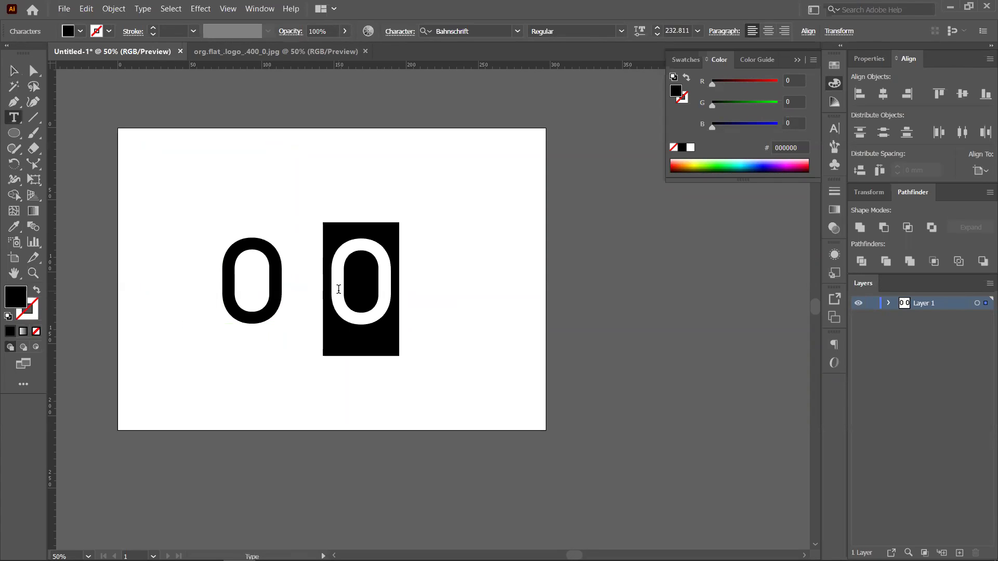
type("G")
left_click(14, 72)
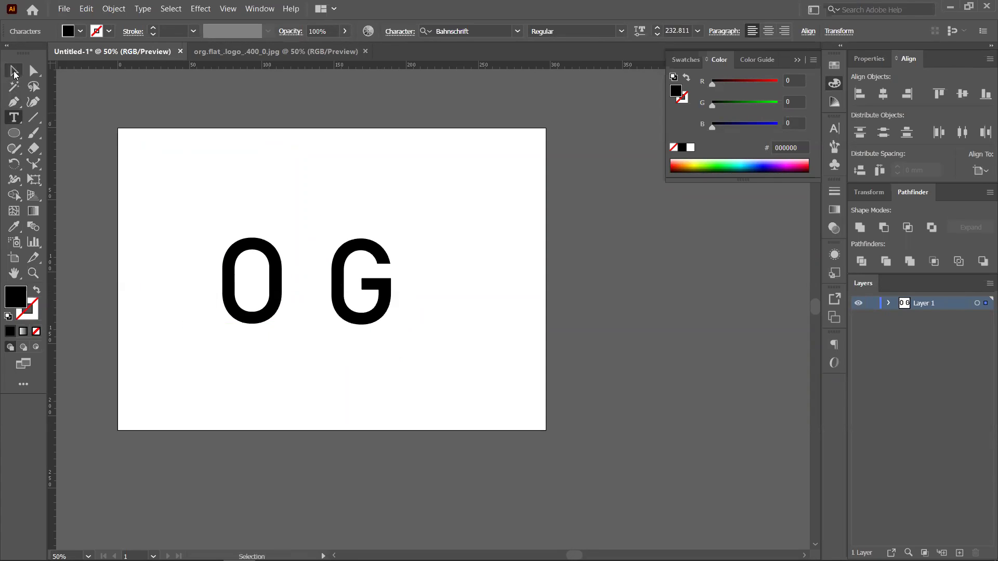
Select the O and the G together, convert both to outlines, and deselect them
left_click(439, 339)
left_click(366, 325)
left_click_drag(261, 227, 364, 328)
right_click(357, 308)
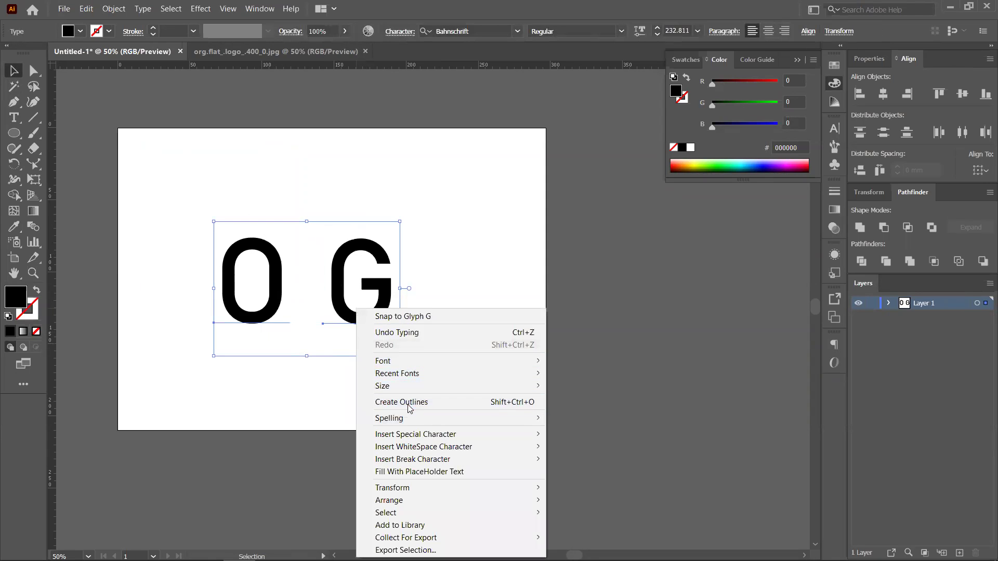
left_click(409, 403)
left_click(392, 350)
Move the outlined G so it overlaps the lower-right part of the O, and leave the G selected
key("ctrl+plus")
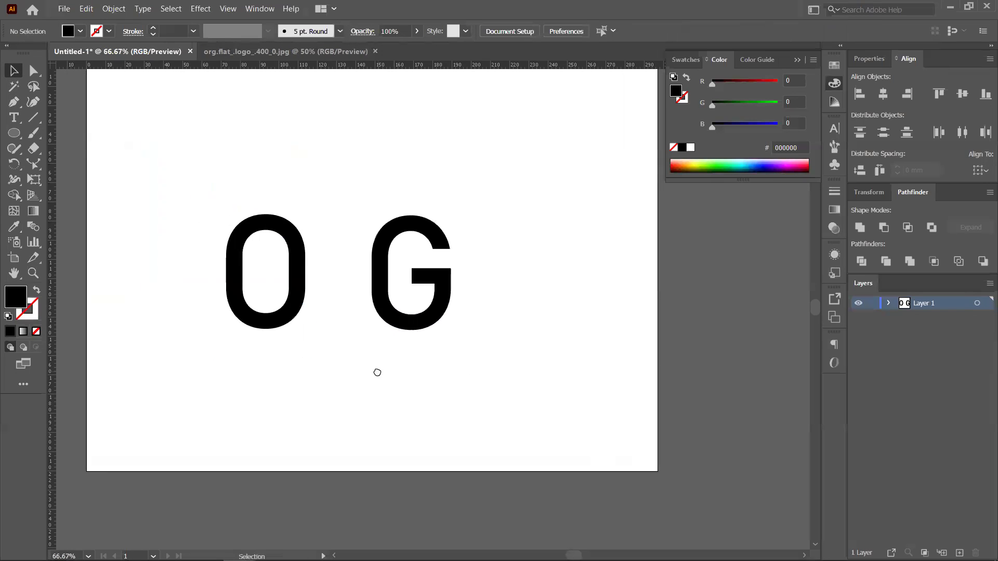
left_click_drag(397, 328, 283, 393)
left_click(416, 329)
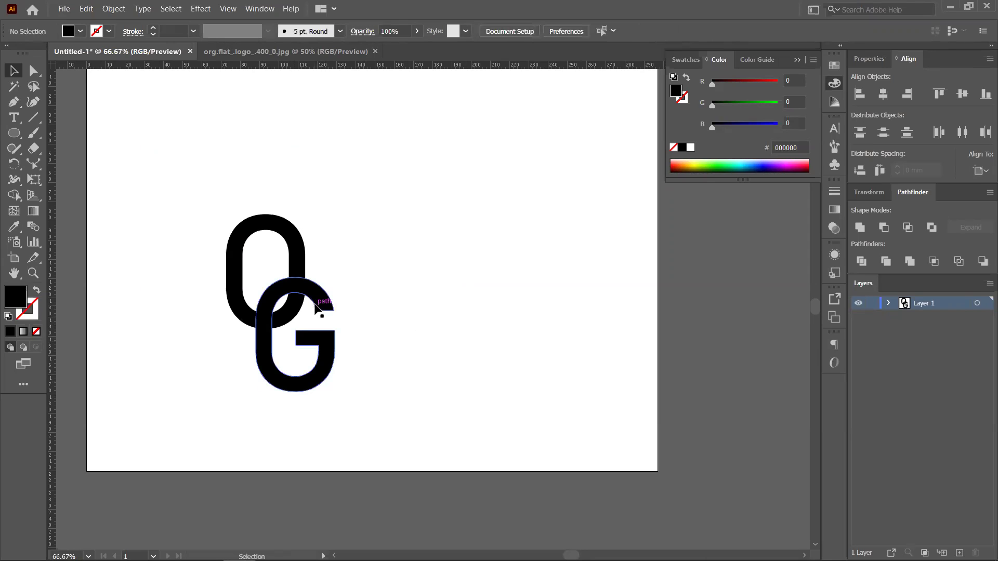
left_click(319, 305)
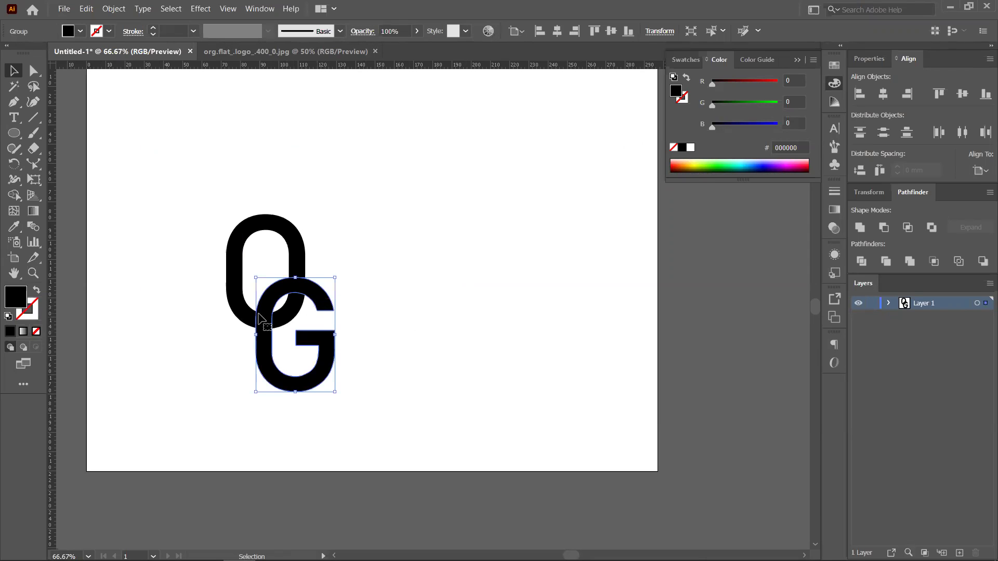
scroll(358, 341, "up", 1)
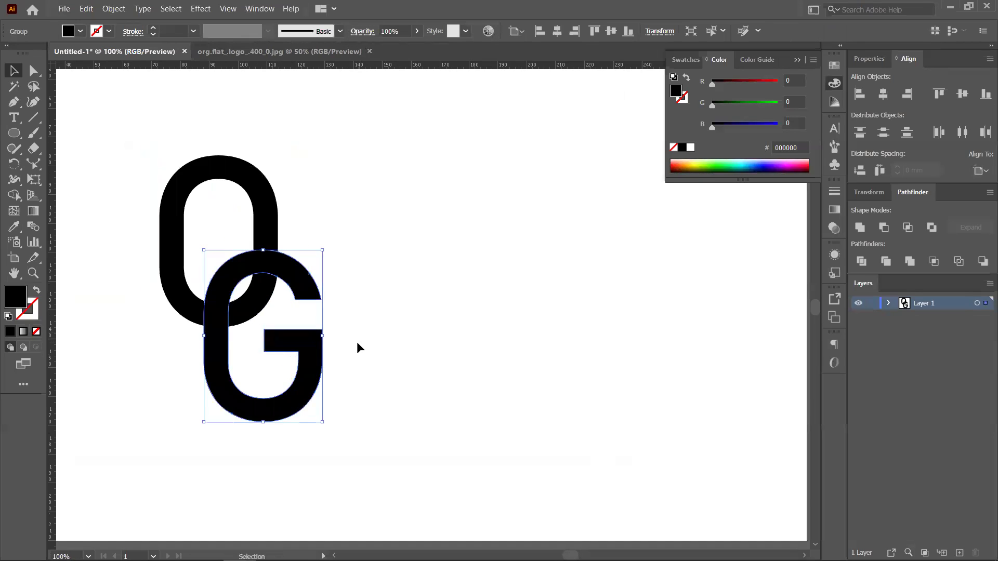
Offset the path of the overlapping G outward by 2 mm with miter joins
scroll(400, 327, "left", 2)
scroll(442, 314, "up", 1)
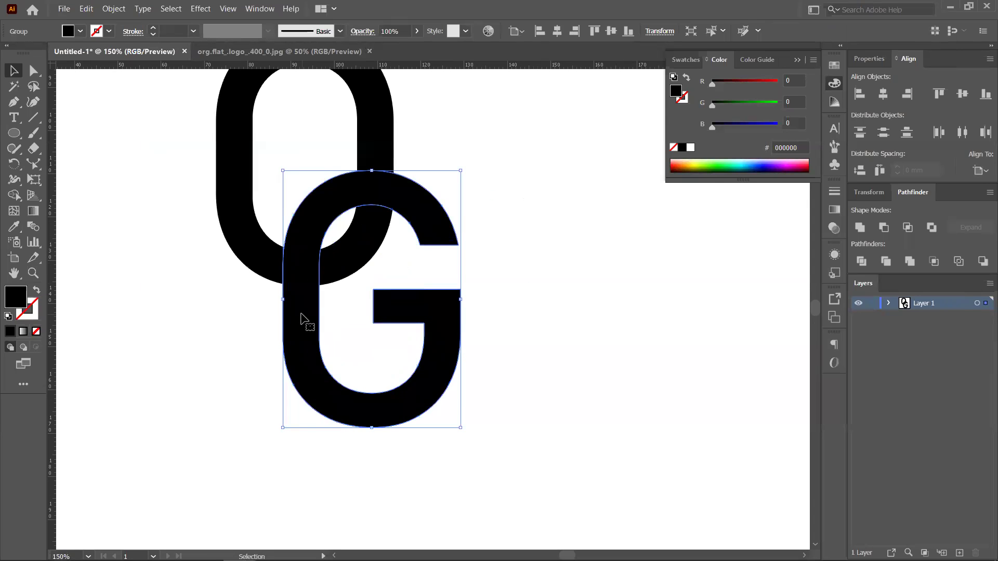
left_click_drag(490, 279, 396, 314)
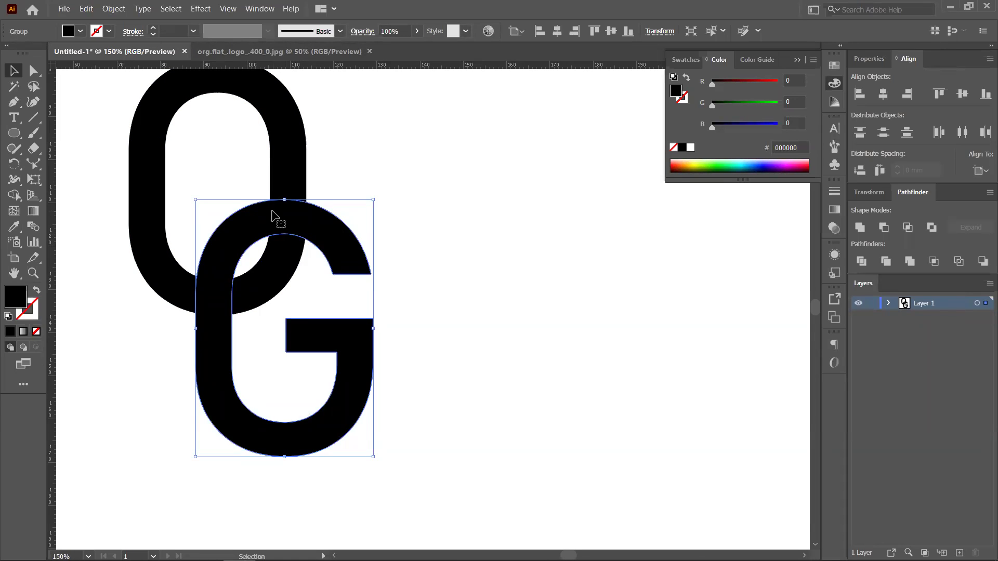
left_click(113, 11)
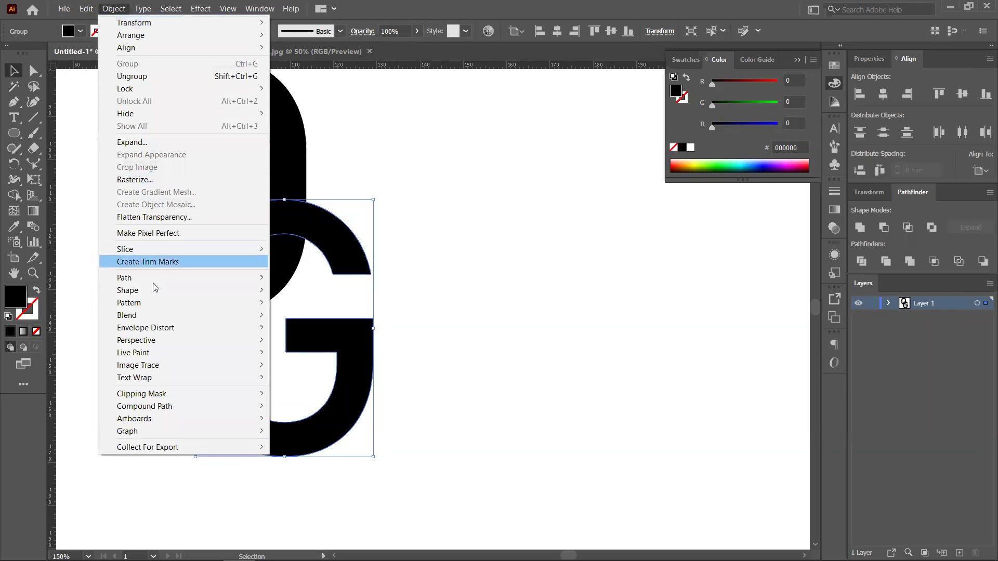
mouse_move(150, 278)
left_click(295, 319)
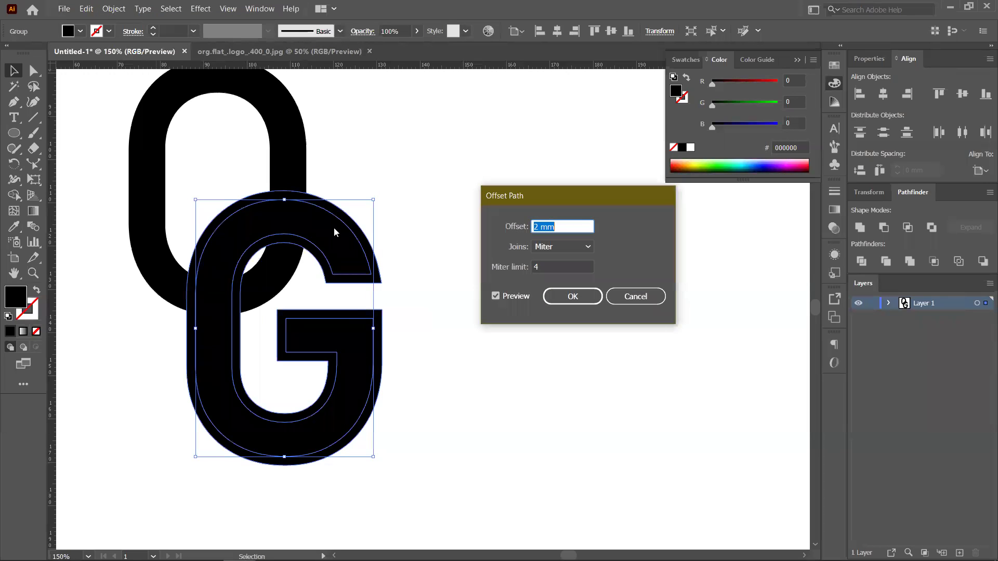
left_click(552, 297)
Add the O to the selection and subtract the G's offset shape from it with Minus Front, leaving everything deselected
left_click(288, 150, "shift")
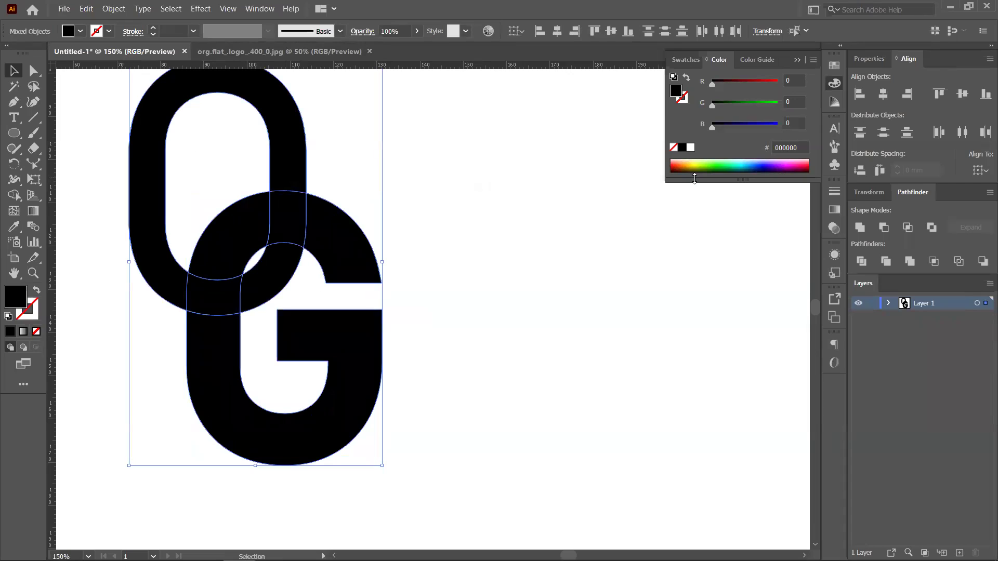
left_click(884, 227)
left_click(491, 251)
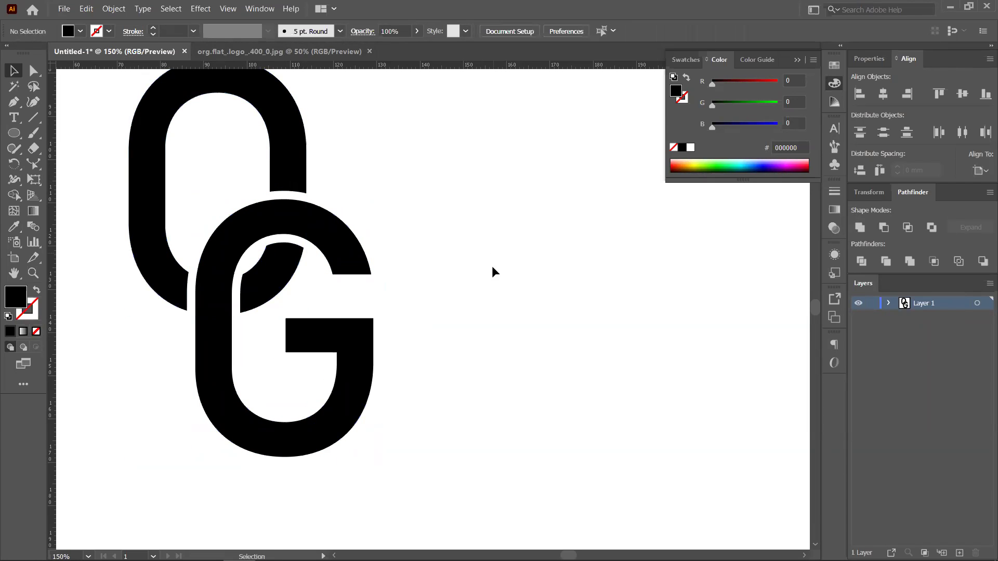
key("ctrl+minus")
key("ctrl+minus")
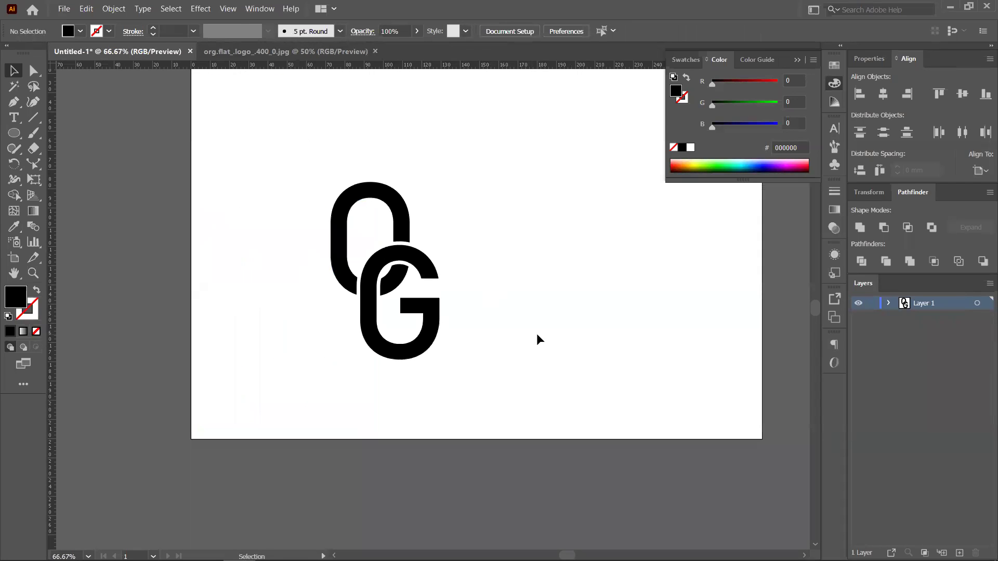
left_click_drag(538, 334, 414, 348)
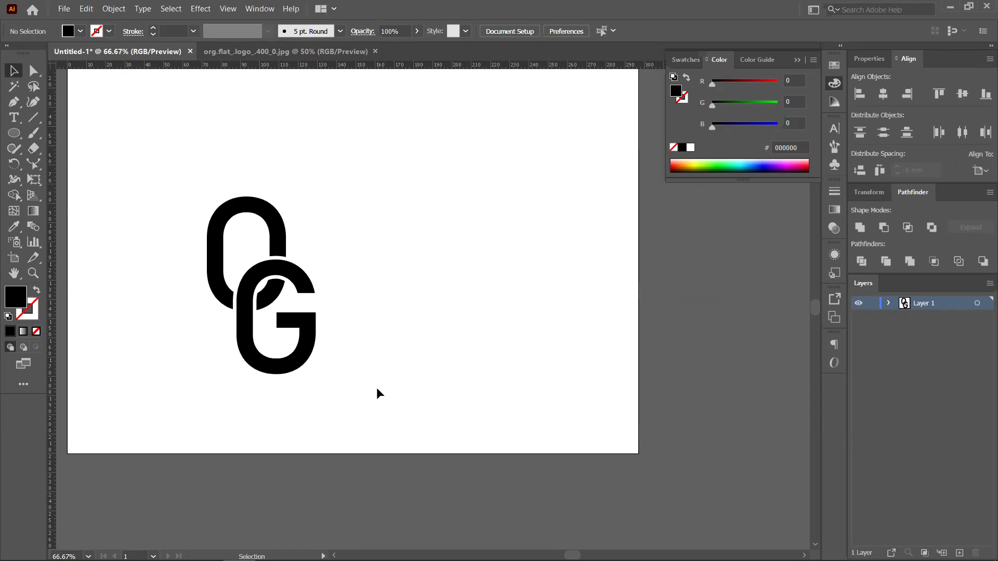
Shorten the G's crossbar by about 7 mm by directly moving its inner end towards the outer stem
left_click(33, 70)
scroll(285, 267, "up", 1)
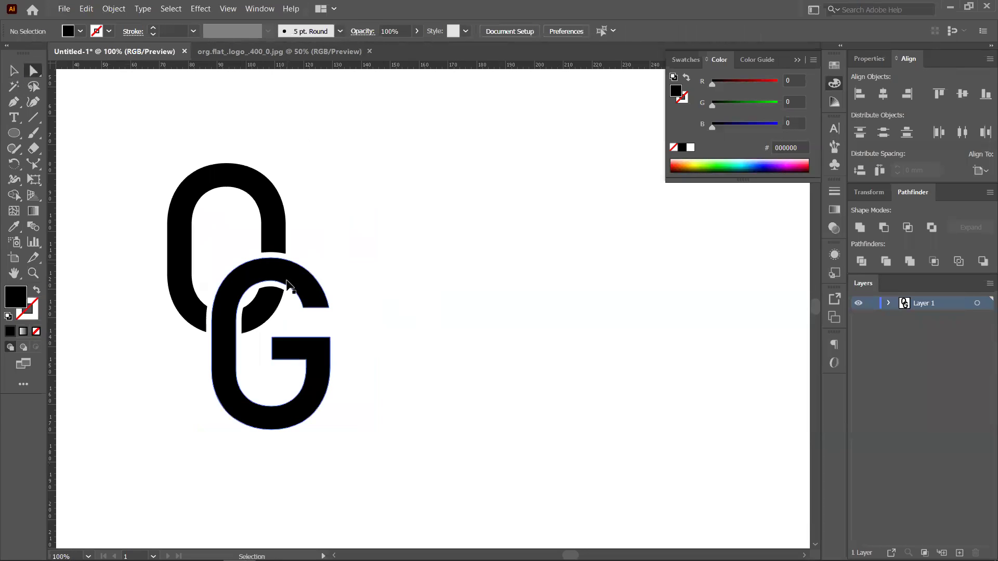
left_click(329, 308)
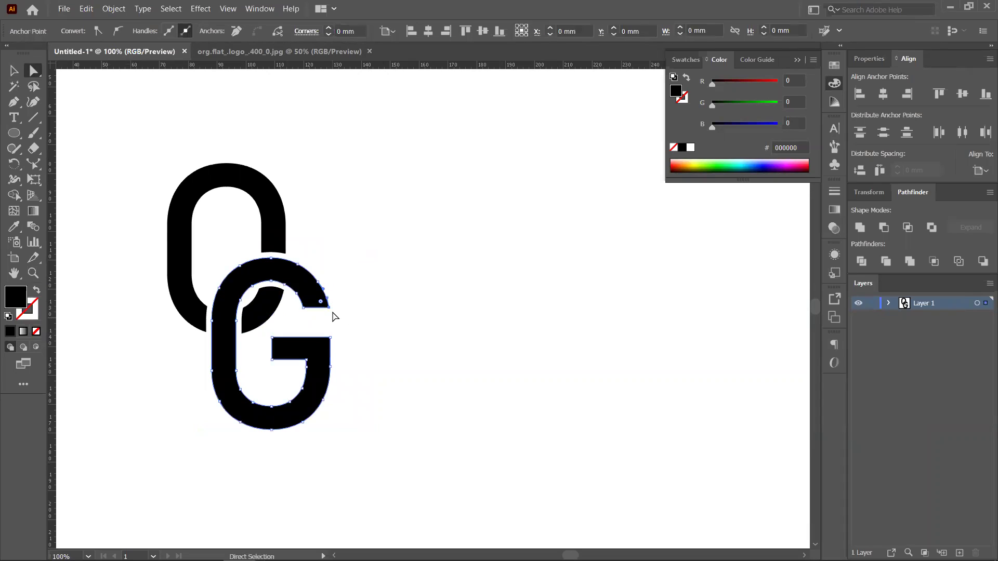
left_click_drag(331, 312, 332, 334)
key("ctrl+z")
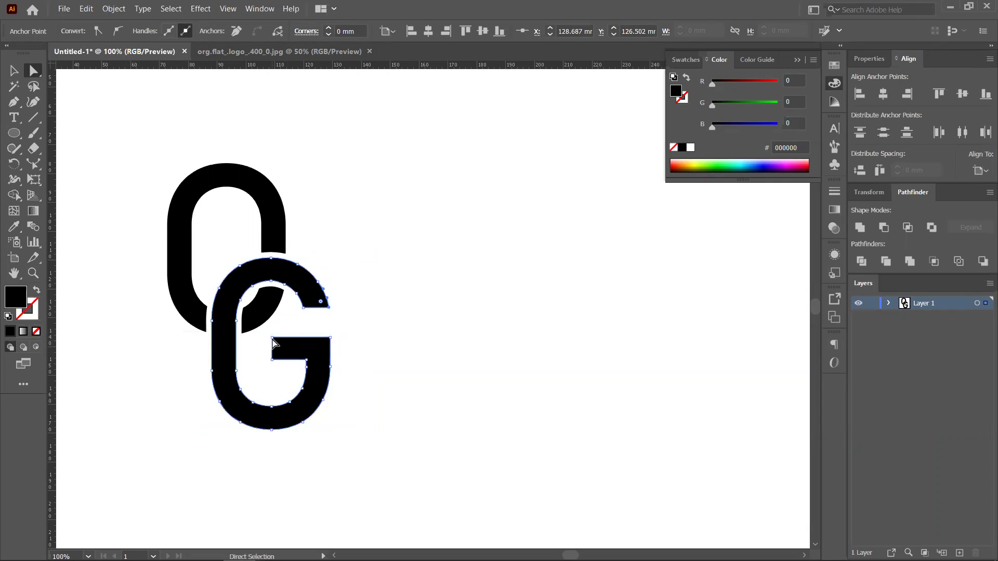
mouse_move(278, 356)
left_mouse_down()
mouse_move(304, 354)
mouse_move(292, 354)
left_mouse_up()
left_click(430, 381)
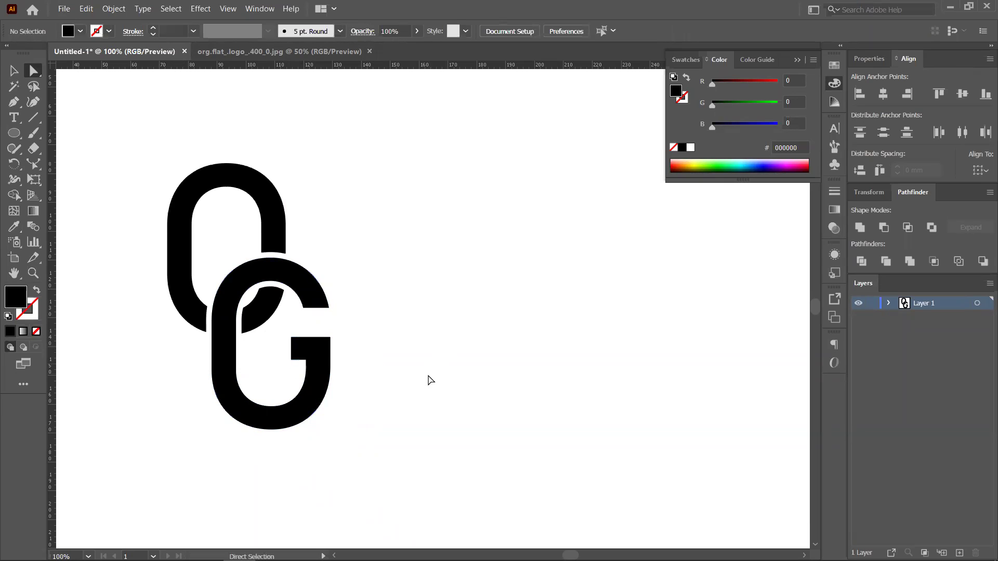
Try shifting the outer corner of the G's crossbar inward and undo the change
left_click(328, 344)
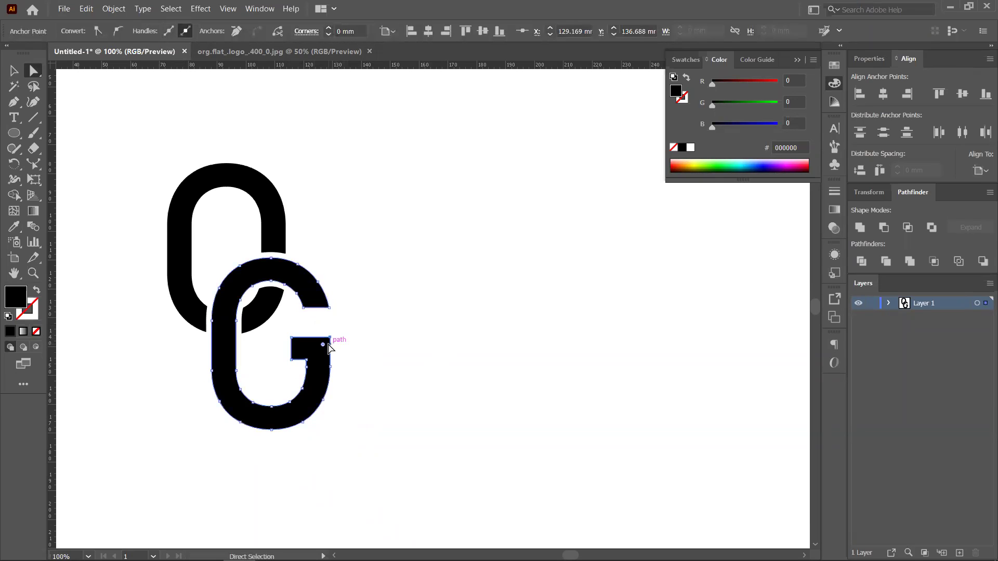
left_click(338, 334)
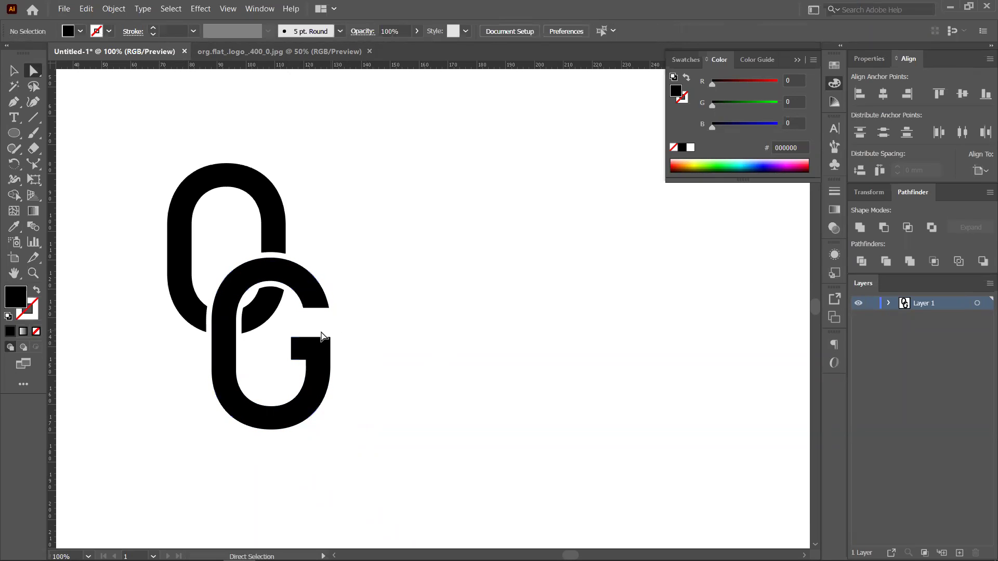
mouse_move(337, 346)
left_mouse_down()
mouse_move(297, 363)
mouse_move(319, 351)
left_mouse_up()
left_click(451, 383)
key("ctrl+z")
left_click(414, 356)
left_click_drag(391, 313, 476, 288)
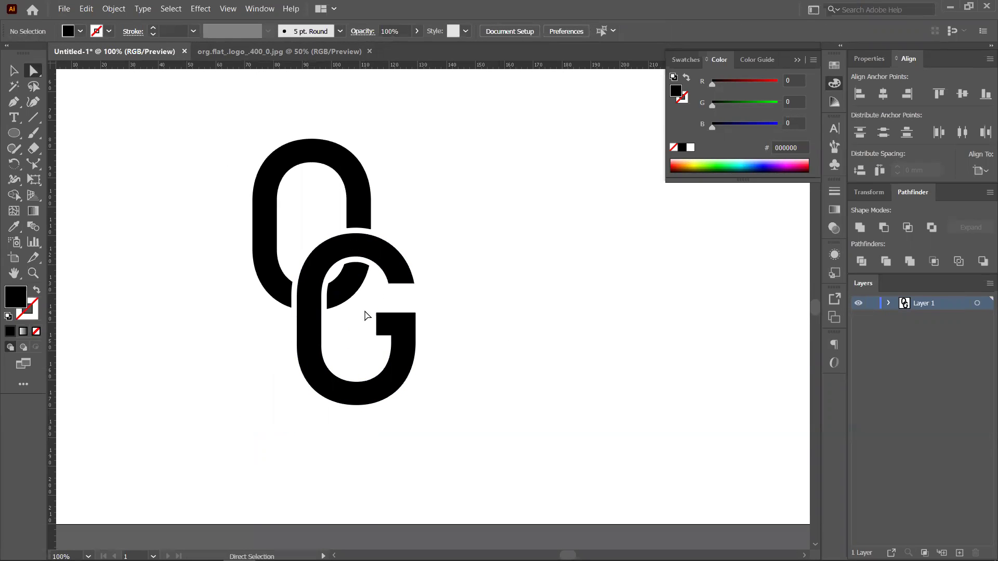
Undo the gap and crossbar edits, and move the G up level with the O so it overlaps the O's right side
left_click(13, 67)
key("ctrl+minus")
key("ctrl+minus")
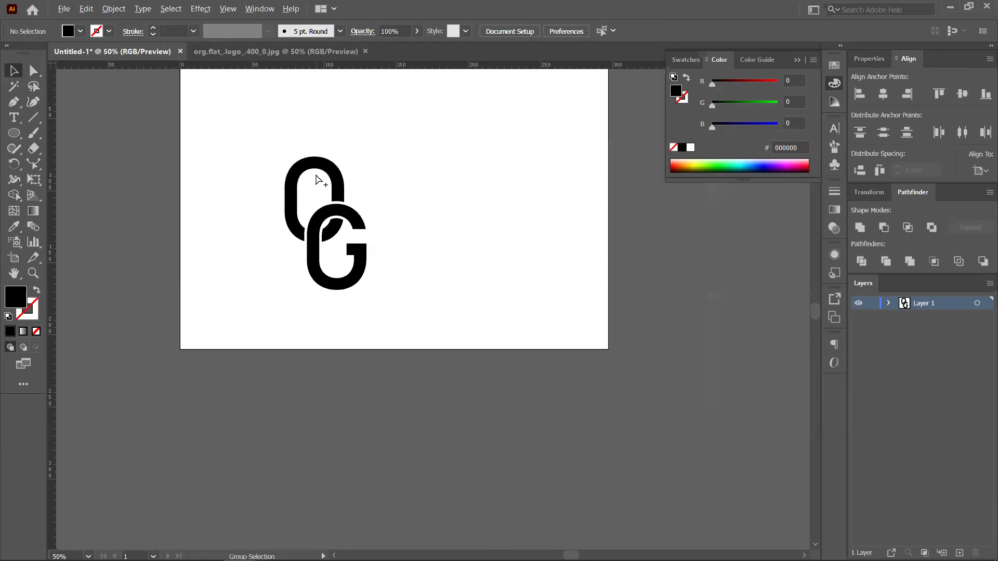
left_click_drag(443, 233, 378, 242)
left_click(249, 294)
scroll(312, 279, "up", 1)
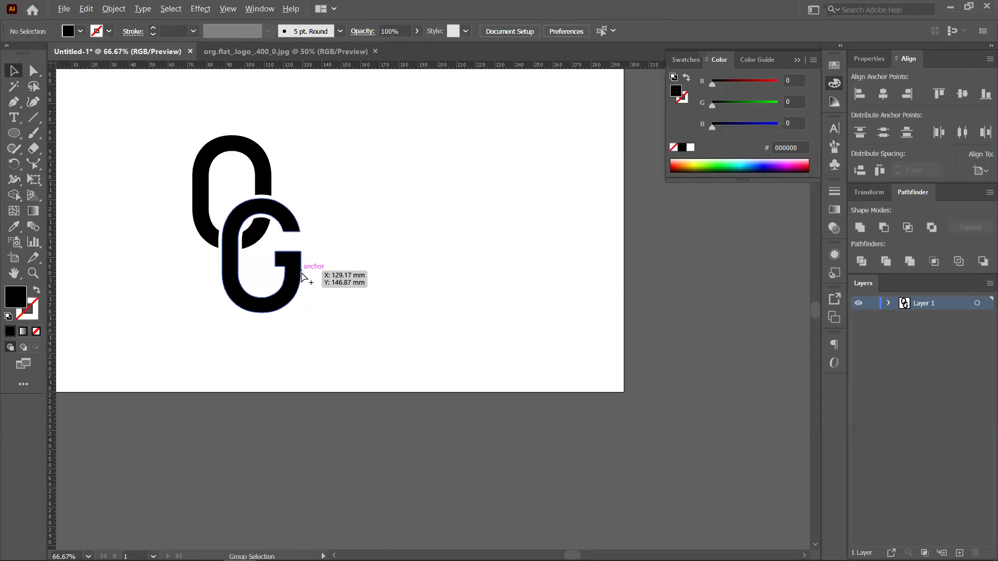
key("a")
key("ctrl+z")
left_click(433, 254)
left_click_drag(288, 224, 234, 223)
left_click_drag(235, 297, 295, 235)
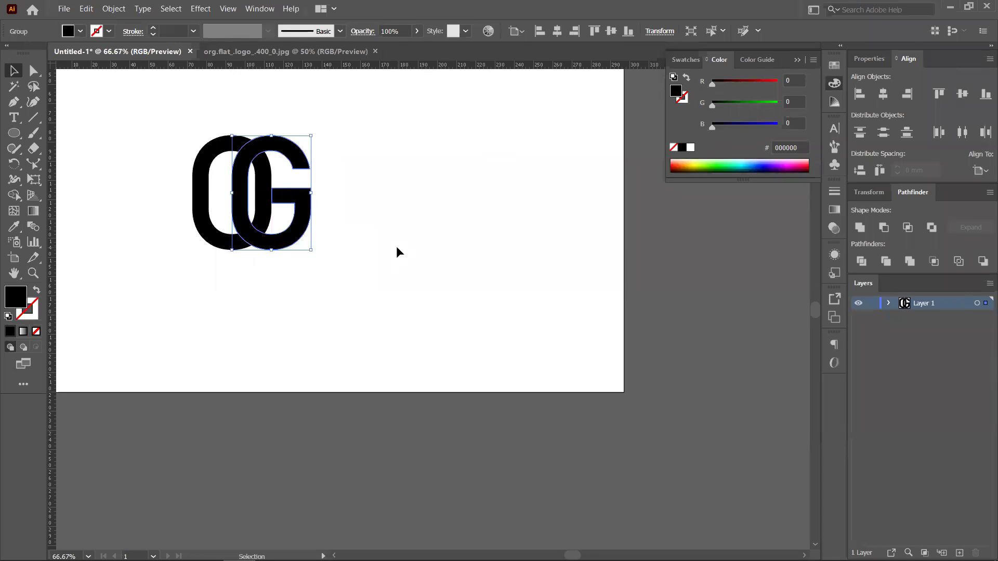
Offset the path of the O outward by 1 mm
left_click(197, 238)
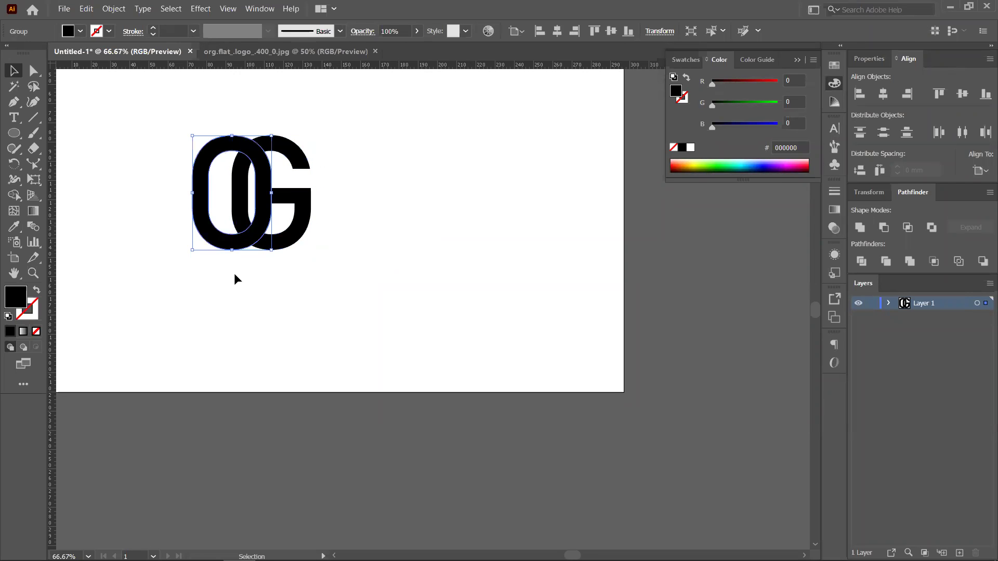
left_click(114, 9)
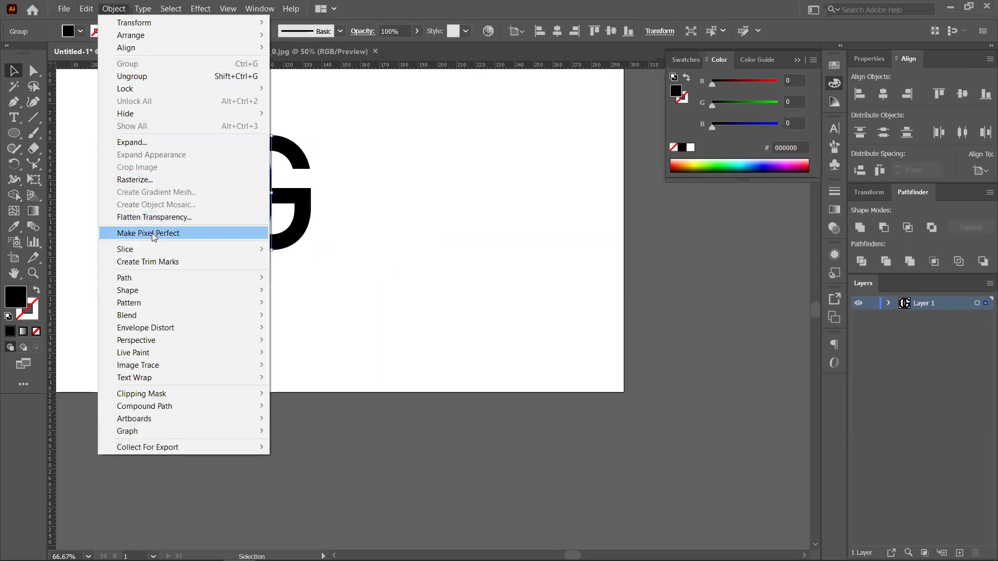
mouse_move(152, 277)
left_click(303, 316)
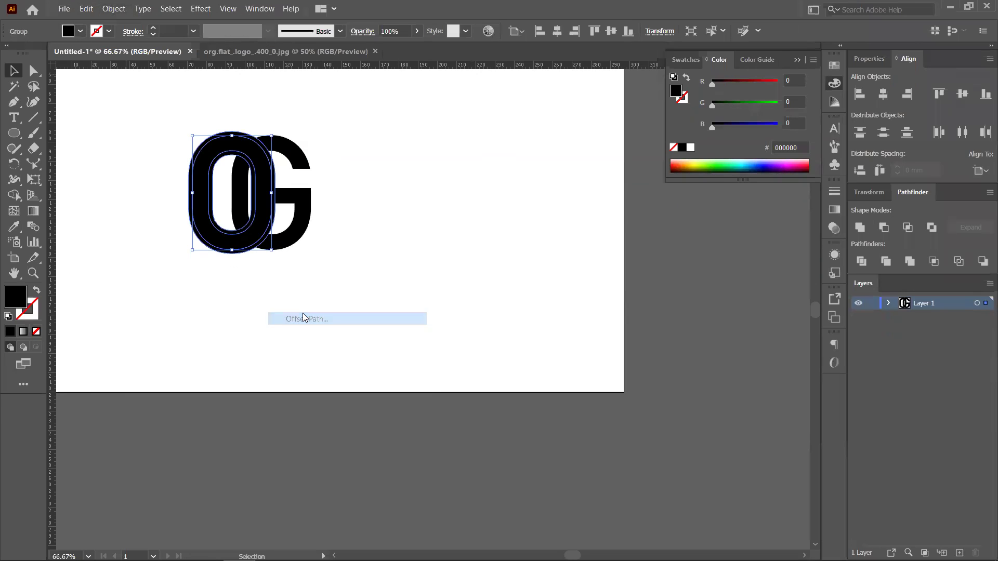
key("Down")
left_click(569, 297)
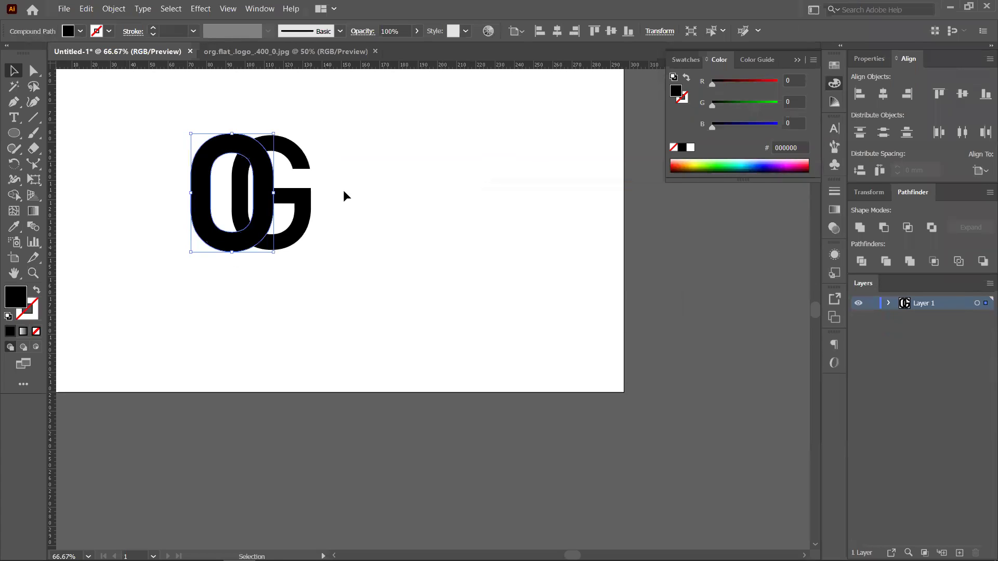
Select the O's offset shape together with the G and cut it out of the G with Minus Back
left_click(296, 207, "shift")
left_click(885, 227)
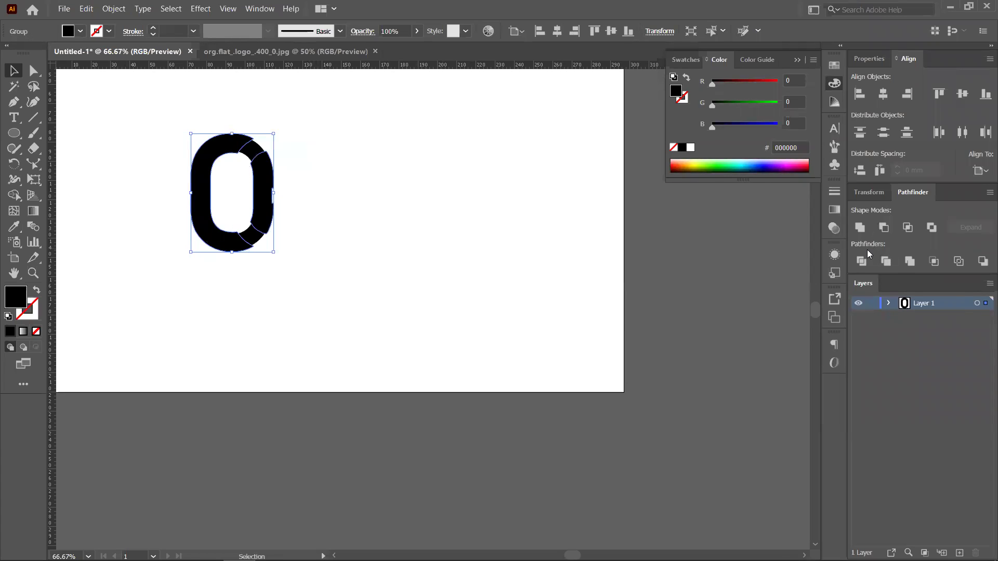
key("ctrl+z")
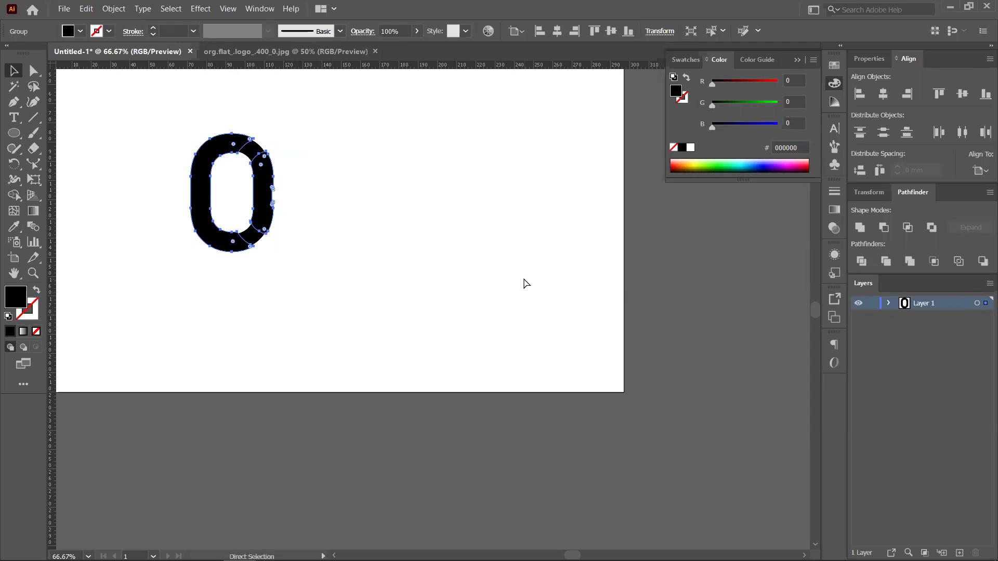
left_click(983, 261)
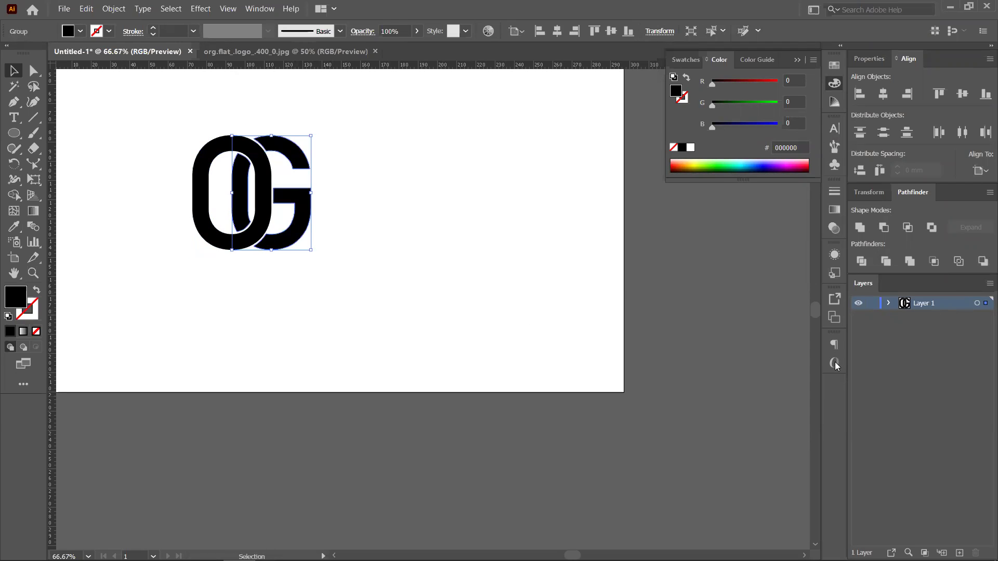
left_click(471, 225)
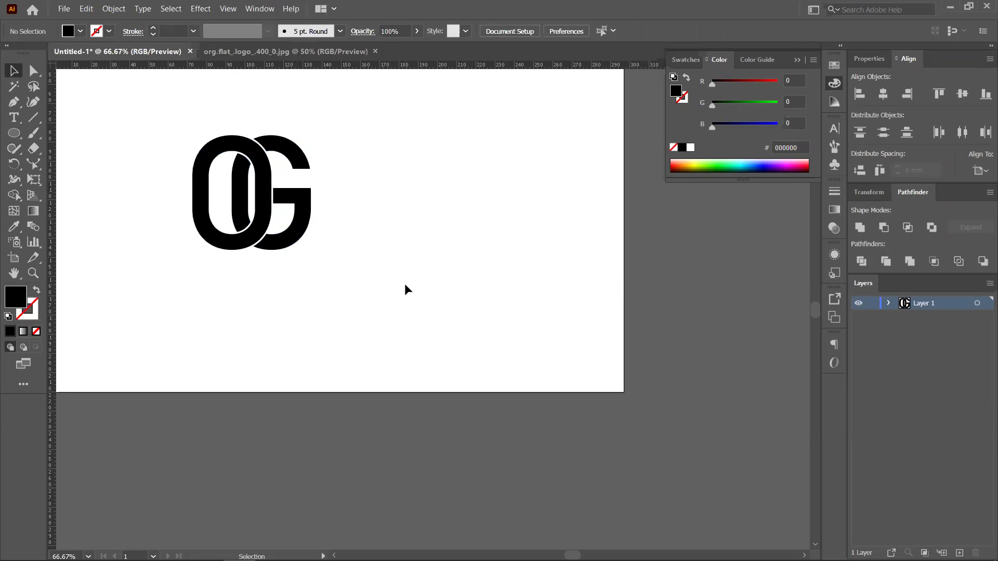
Examine up close the white gaps where the O crosses the G at the upper and lower curves
scroll(298, 209, "up", 2)
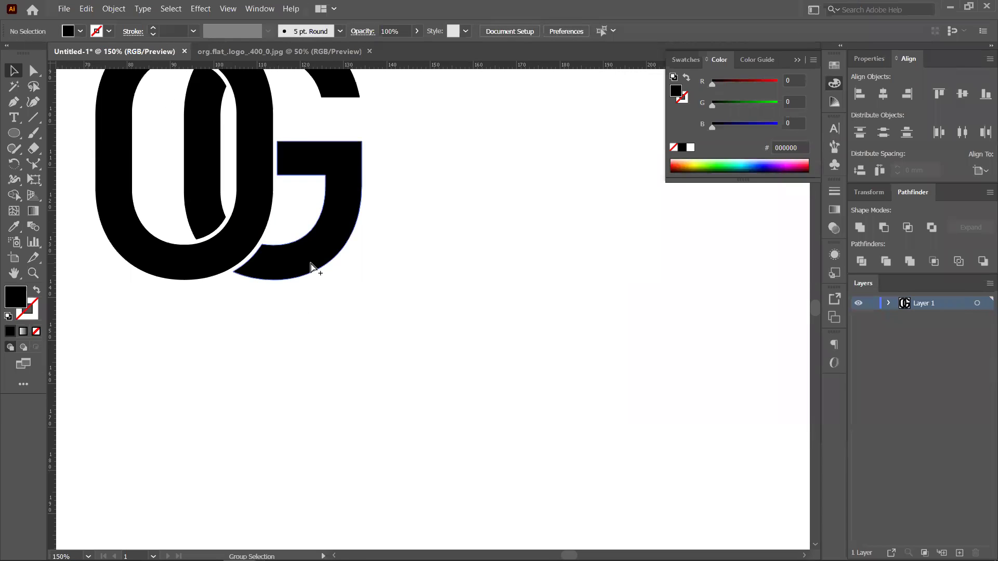
scroll(343, 244, "down", 1)
scroll(238, 184, "up", 1)
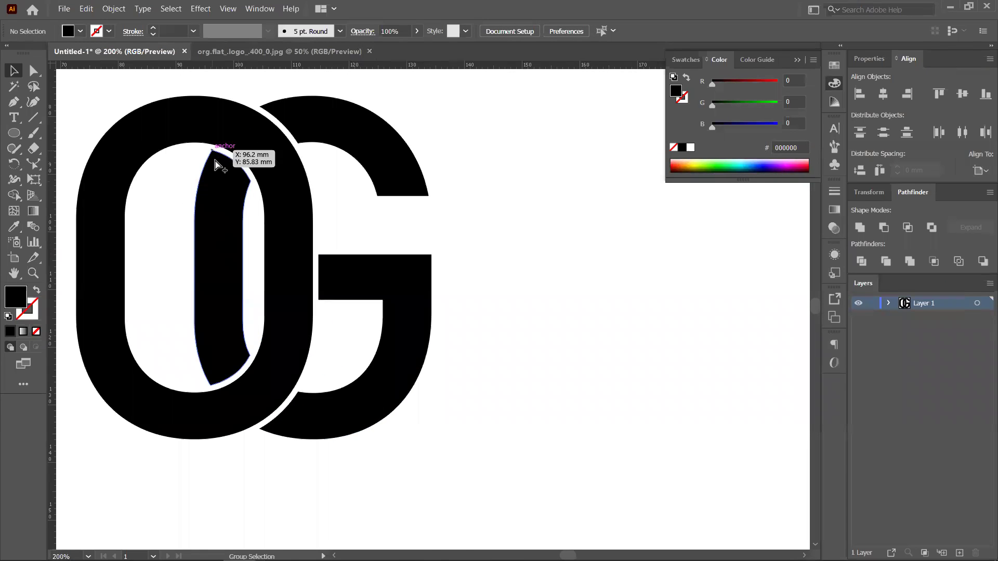
scroll(216, 156, "up", 2)
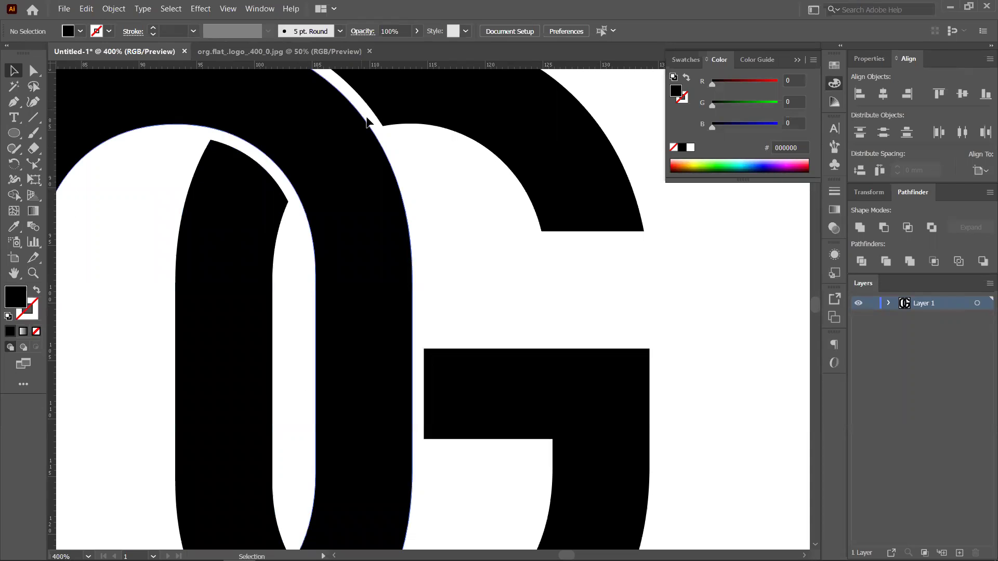
left_click_drag(365, 374, 392, 257)
left_click_drag(359, 395, 365, 340)
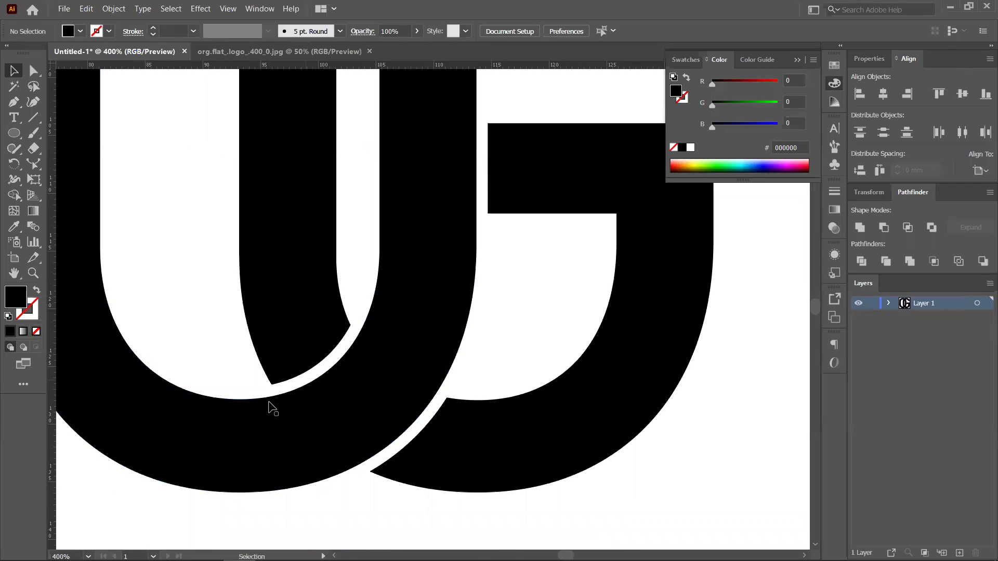
scroll(290, 419, "down", 1)
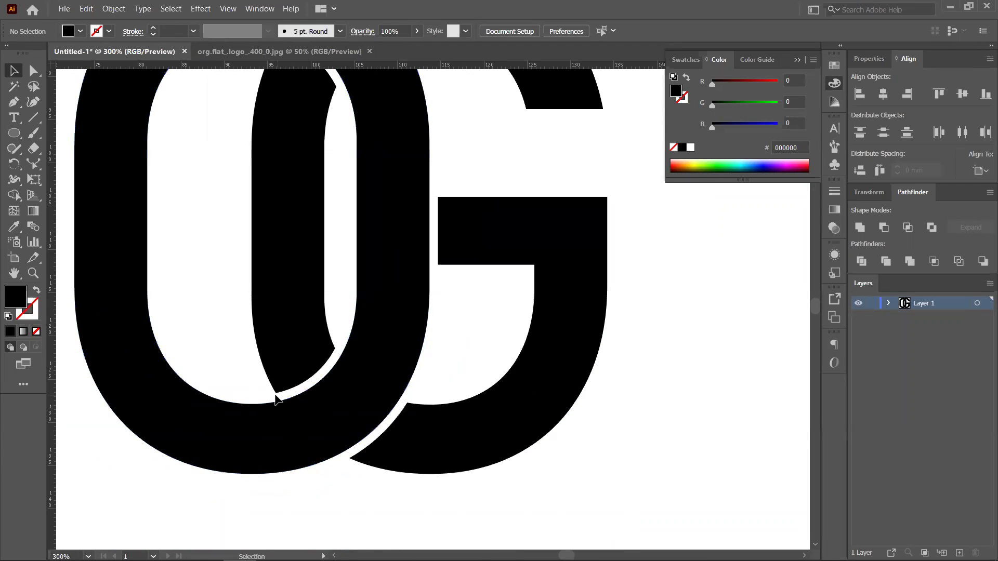
scroll(312, 182, "up", 1)
scroll(360, 223, "down", 2)
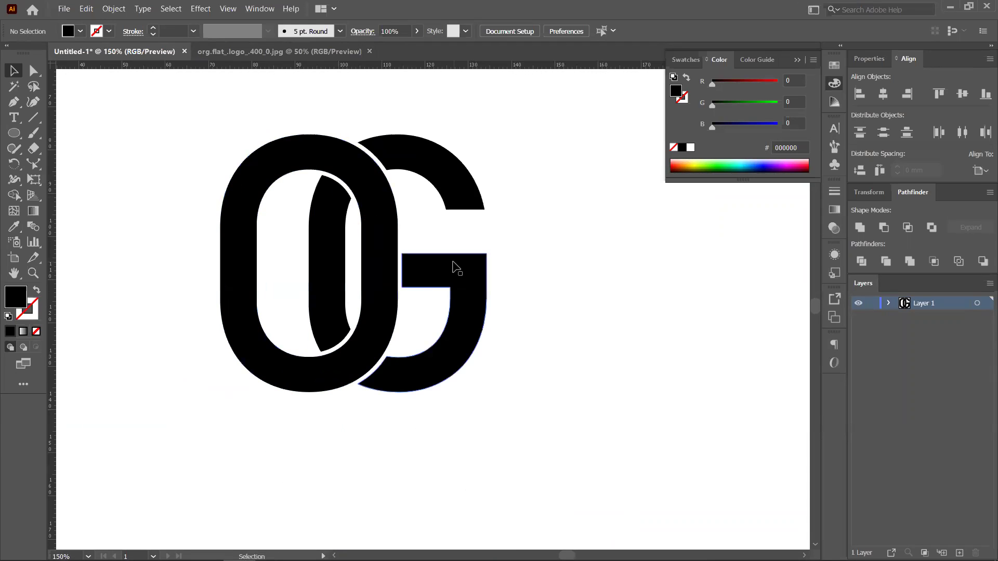
Draw an unfilled circle about 100 mm in diameter with a black stroke, centred near the upper left of the O
scroll(463, 275, "down", 2)
left_click_drag(541, 294, 387, 257)
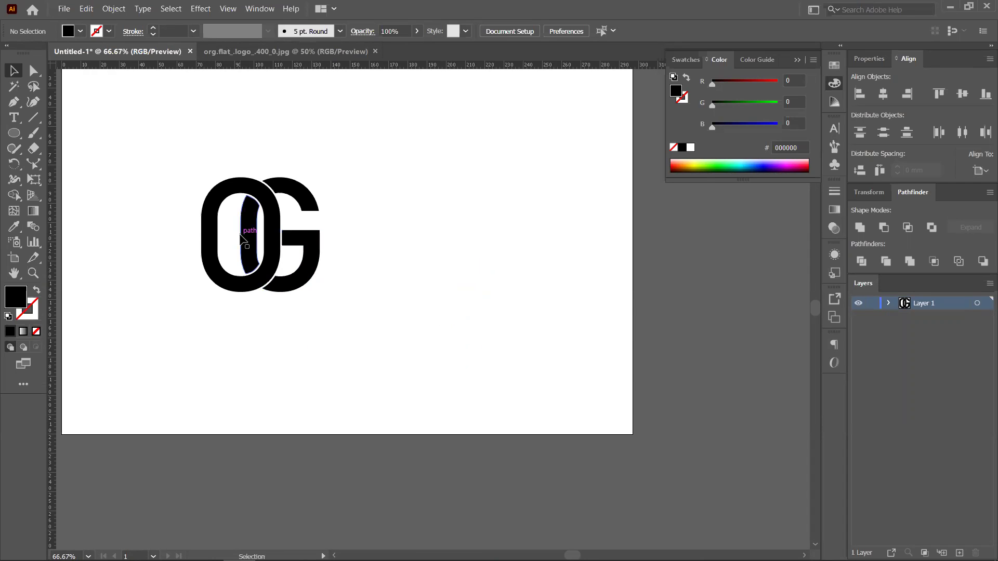
left_click(14, 133)
left_click_drag(218, 165, 304, 259)
left_click(37, 289)
left_click(14, 71)
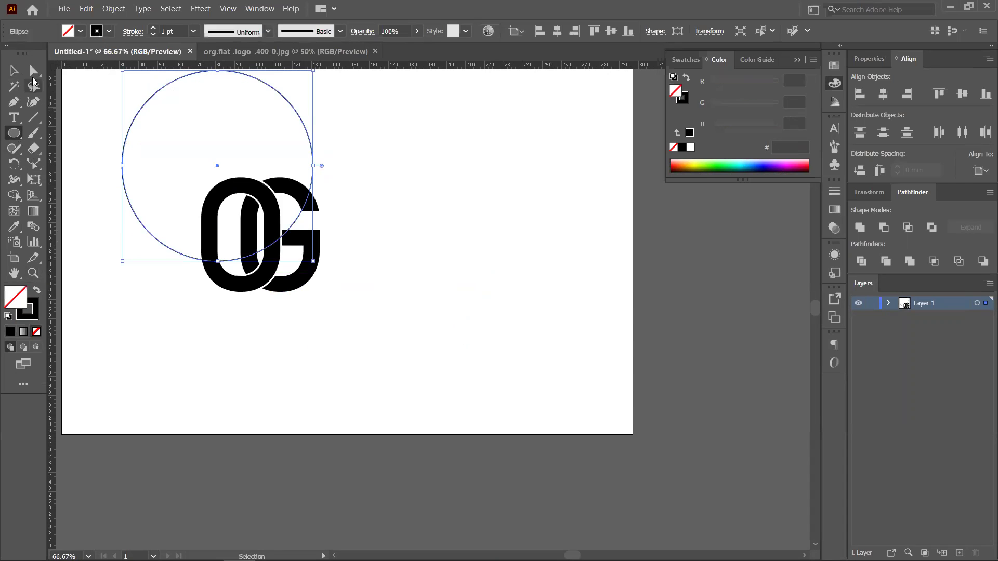
Thicken the circle's stroke to 7 pt
left_click(153, 28)
left_click(153, 29)
left_click(153, 28)
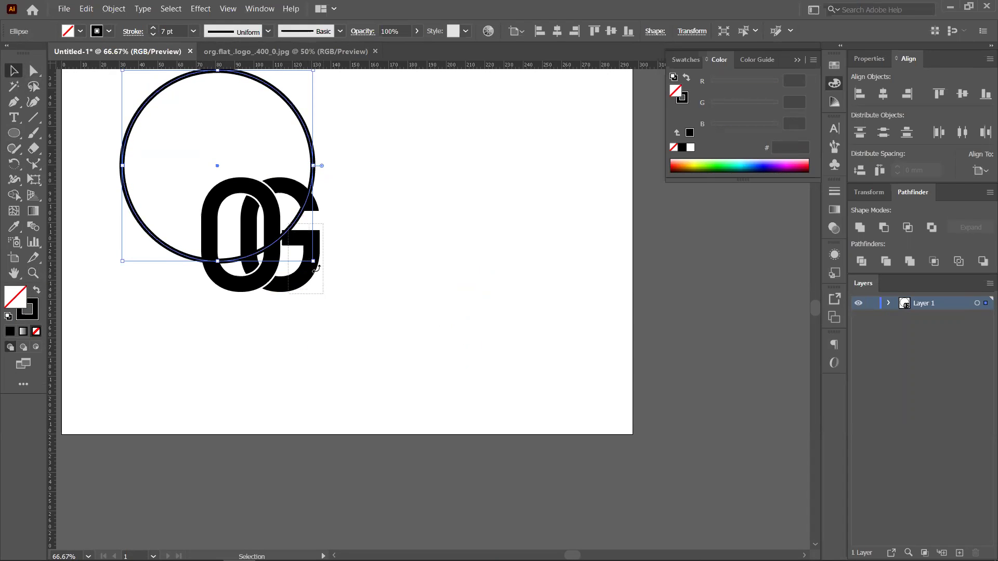
Centre the circle around the OG monogram and scale both down together to a circle about 73 mm in diameter
left_click(293, 275, "shift")
mouse_move(163, 243)
left_mouse_down()
mouse_move(200, 252)
mouse_move(225, 286)
mouse_move(172, 286)
mouse_move(179, 251)
mouse_move(231, 329)
mouse_move(217, 323)
left_mouse_up()
key("ctrl+z")
left_click(168, 260)
left_click_drag(157, 125, 412, 400)
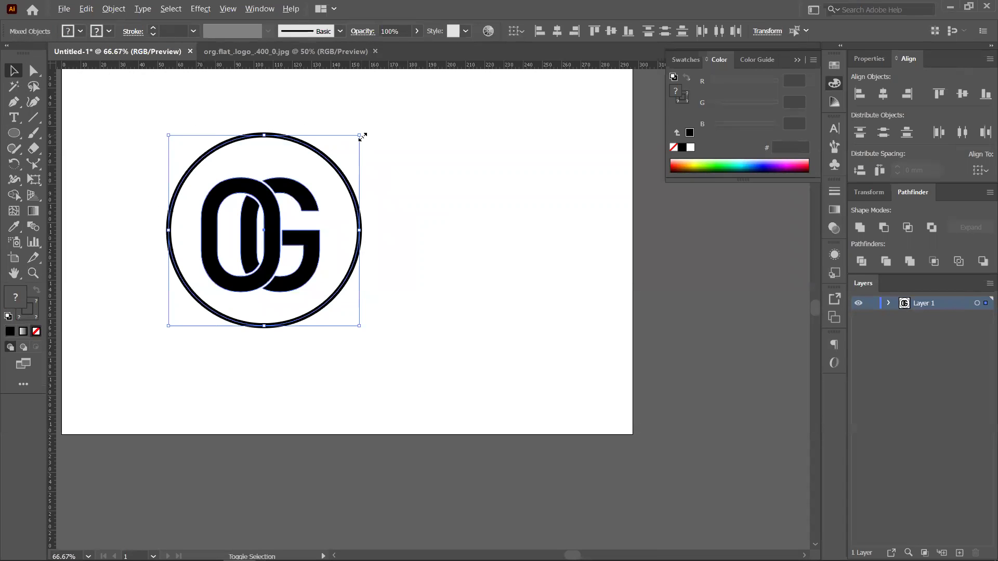
left_click_drag(359, 135, 339, 160)
left_click(432, 198)
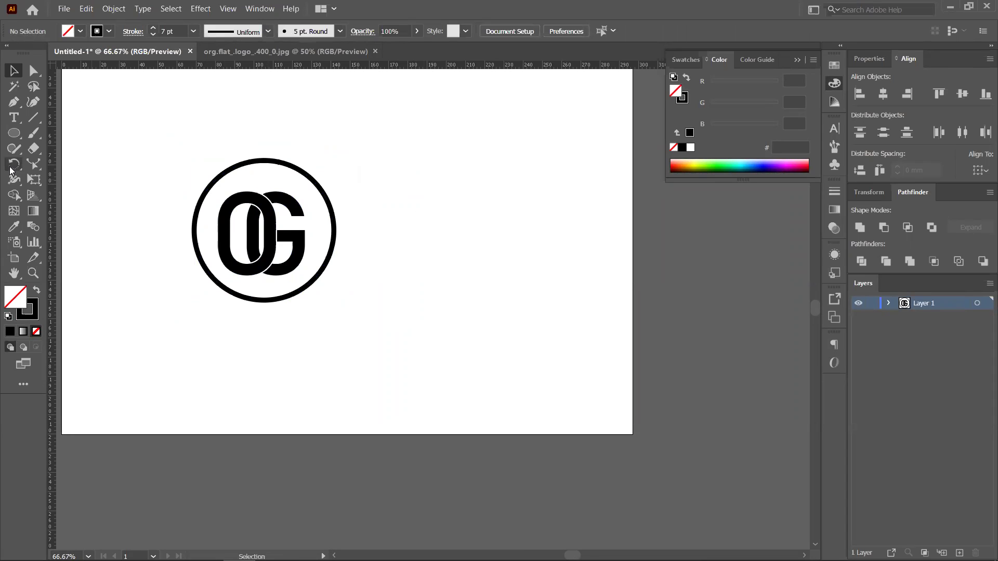
Create an unfilled five-pointed star about 26 mm wide with a black stroke, centred just above the circle
right_click(14, 134)
left_click(79, 195)
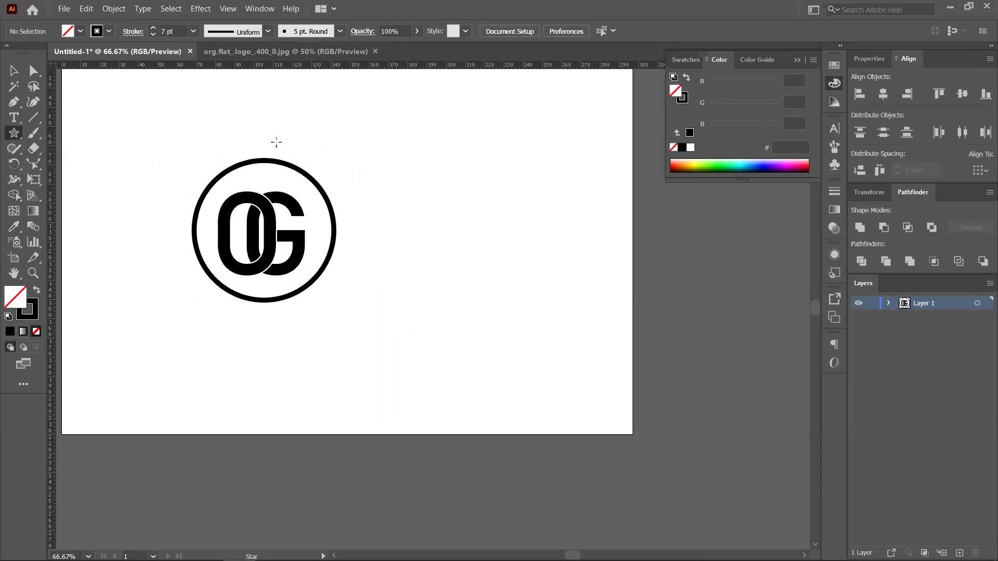
left_click(253, 144)
left_click(467, 328)
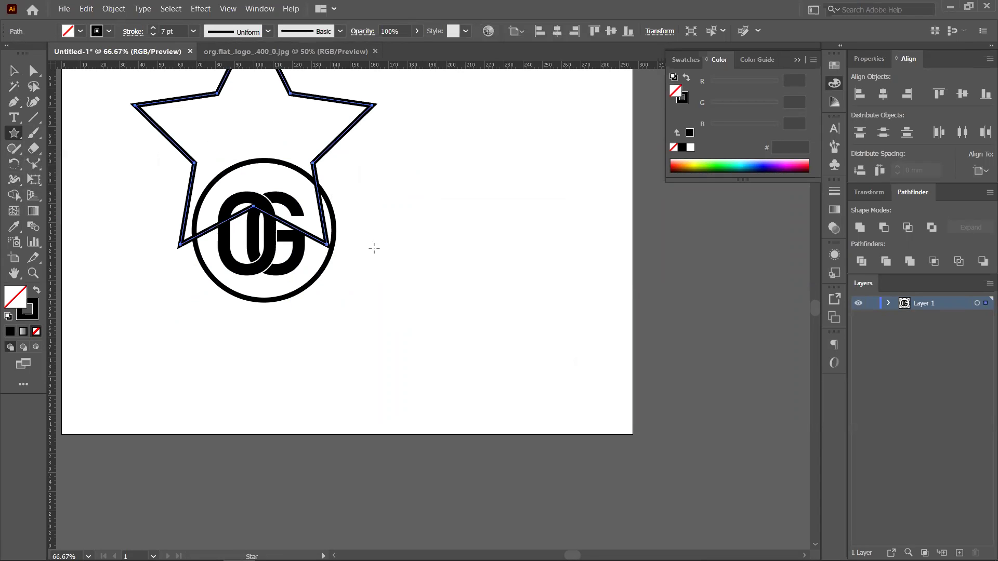
left_click(14, 70)
left_click_drag(372, 130, 268, 147)
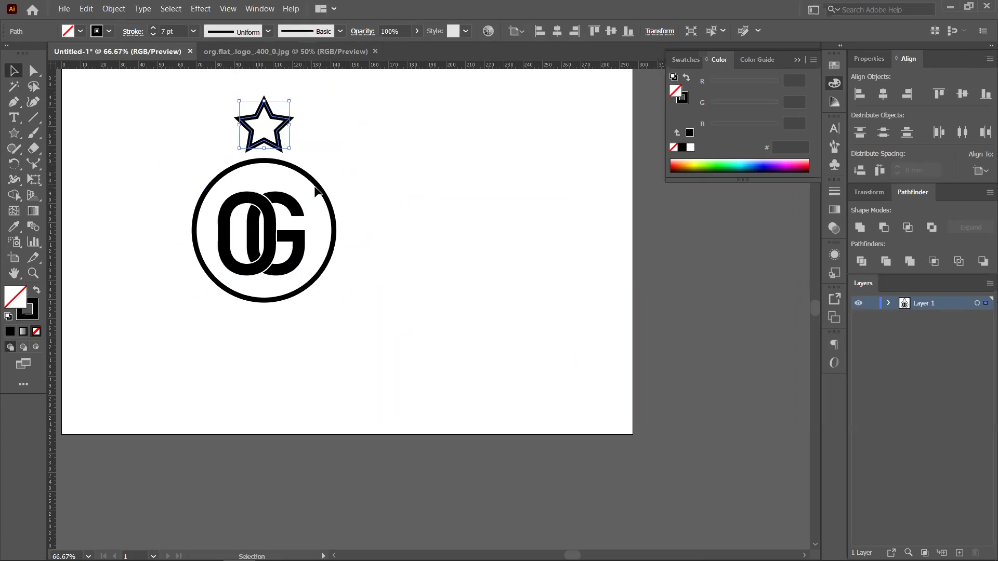
Try to rotate the star about the centre of the circle
key("r")
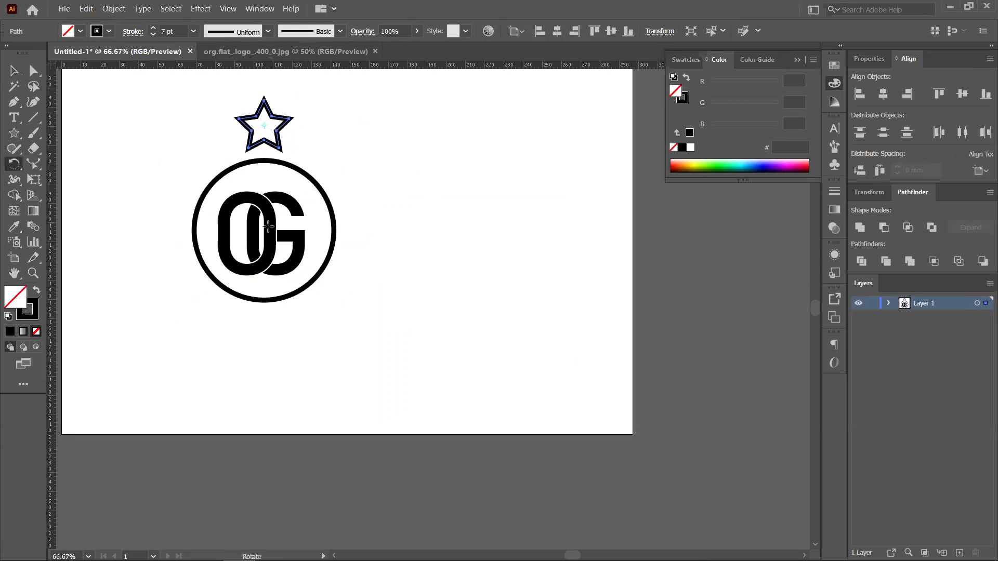
left_click(265, 232)
left_click_drag(264, 233, 264, 230)
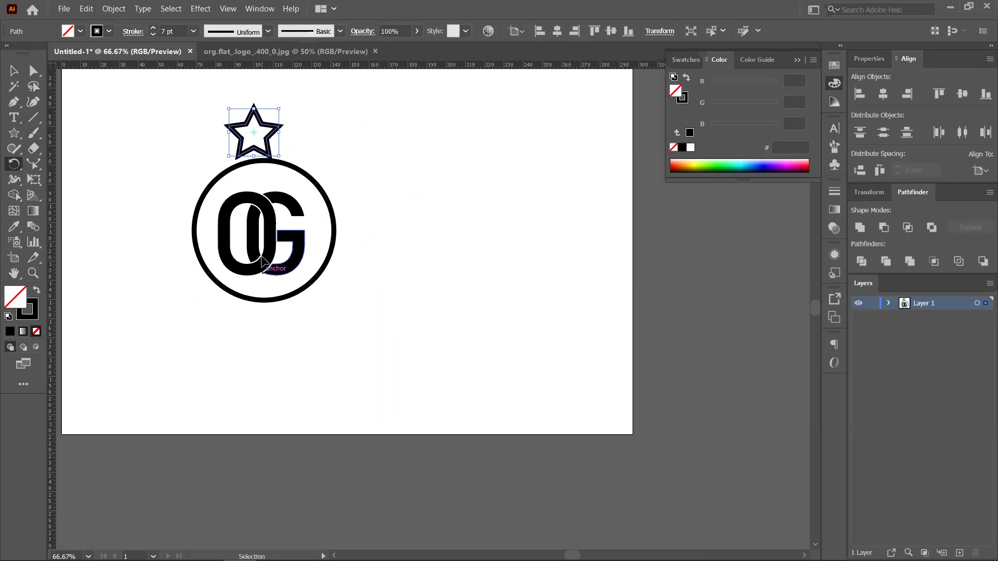
key("ctrl+z")
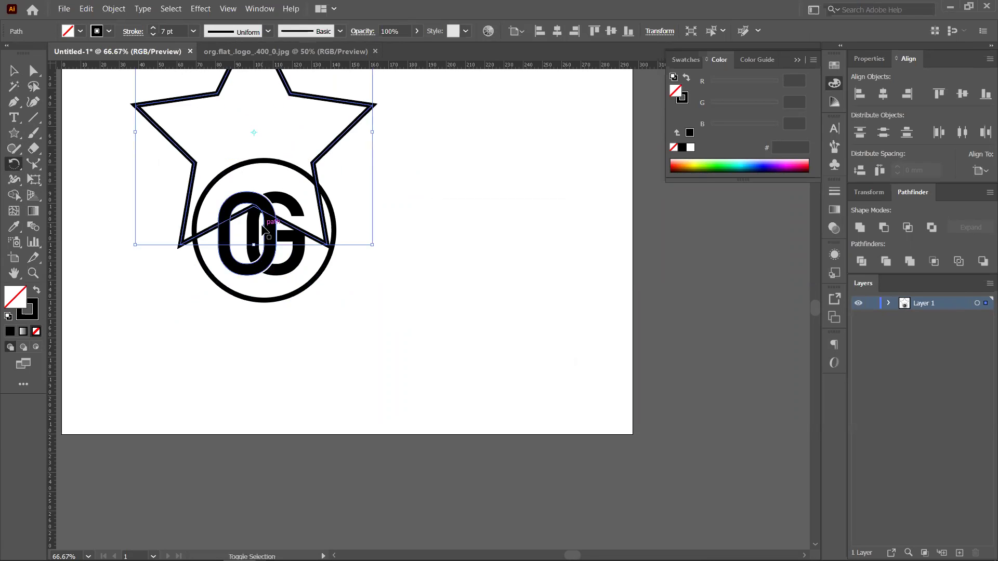
key("ctrl+shift+z")
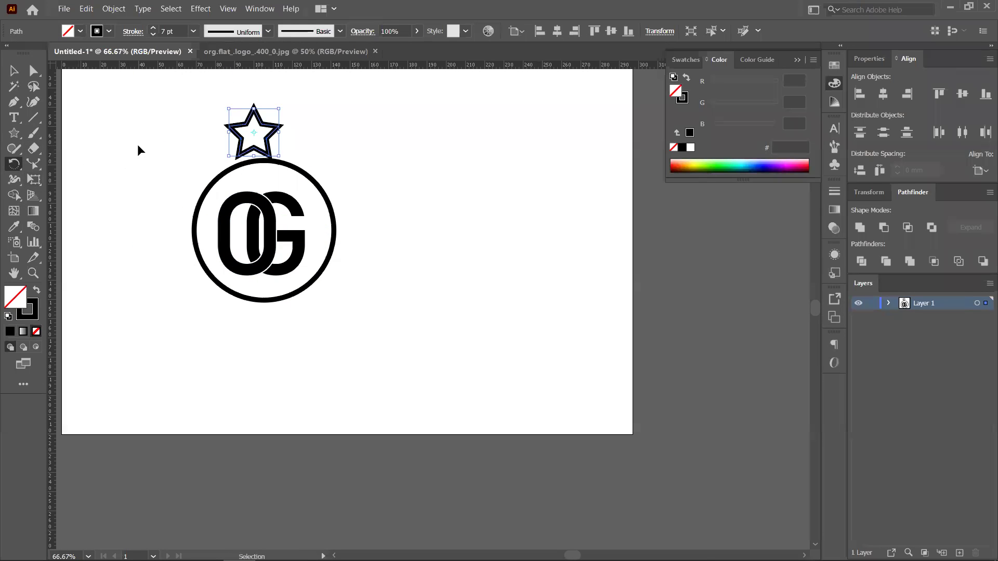
Move the star so it is centred above the circle
key("ctrl+shift+a")
left_click(19, 76)
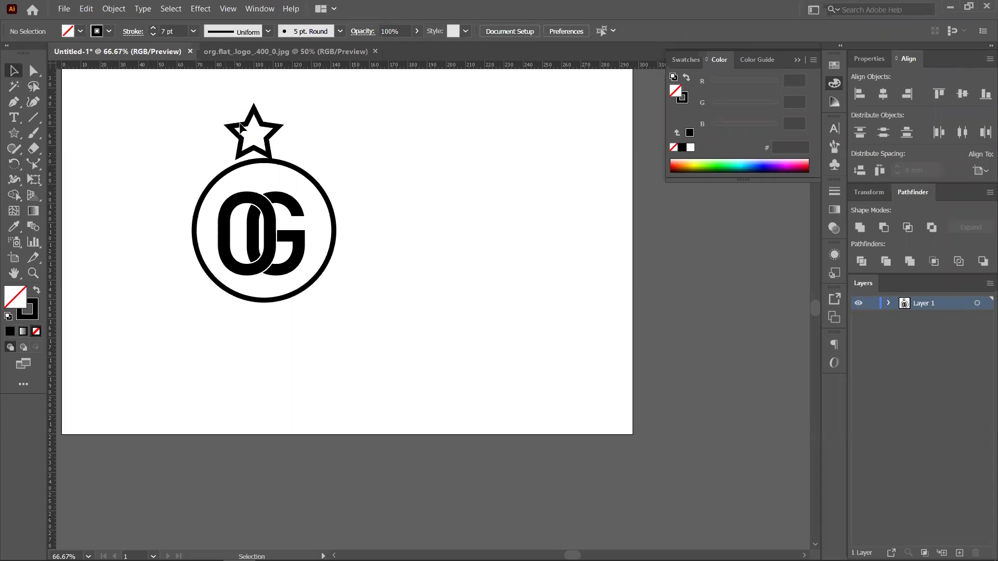
mouse_move(266, 127)
left_mouse_down()
mouse_move(288, 113)
mouse_move(281, 121)
left_mouse_up()
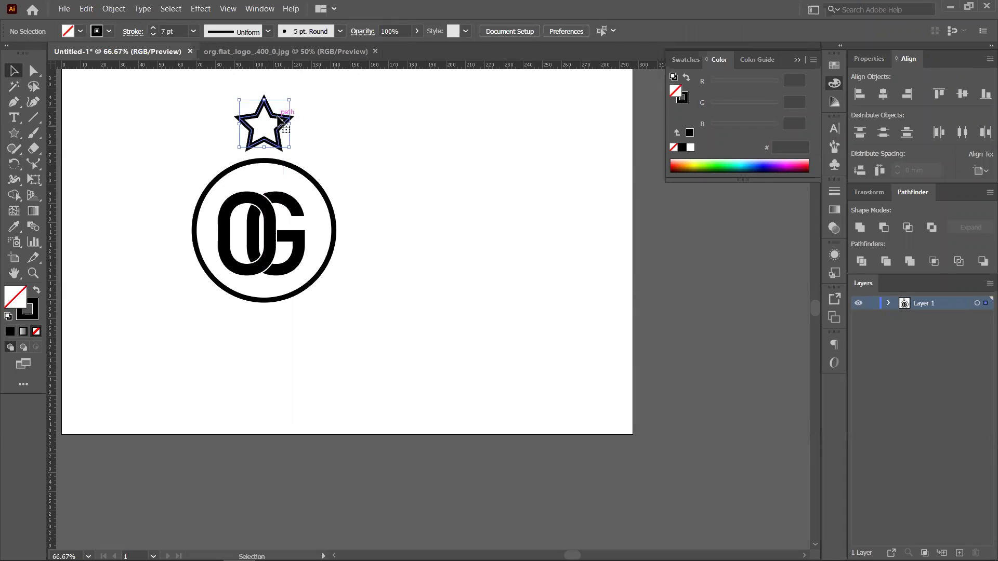
Try a rotated copy of the large star at an angle of 360/15 about the circle's centre
key("r")
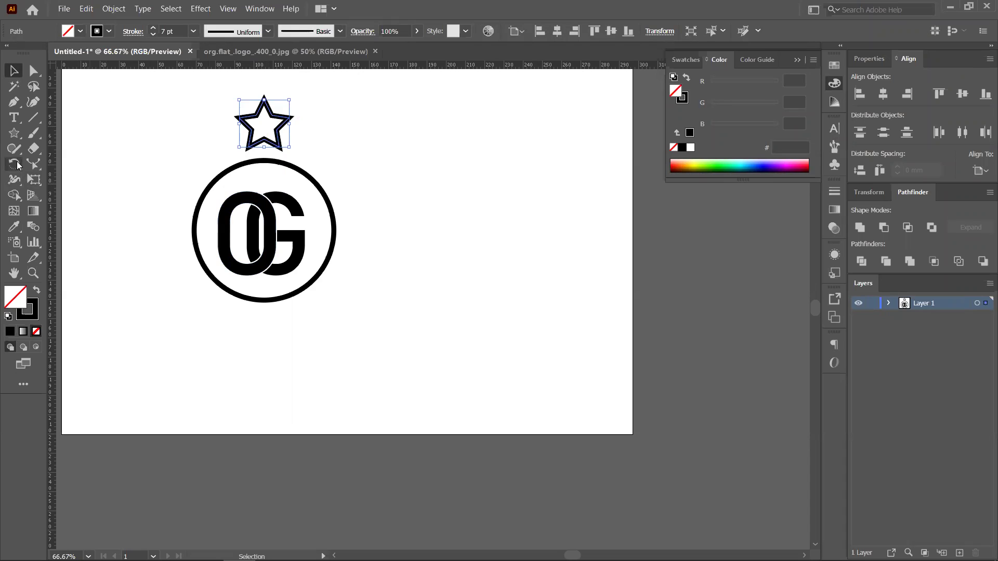
key("ctrl+a")
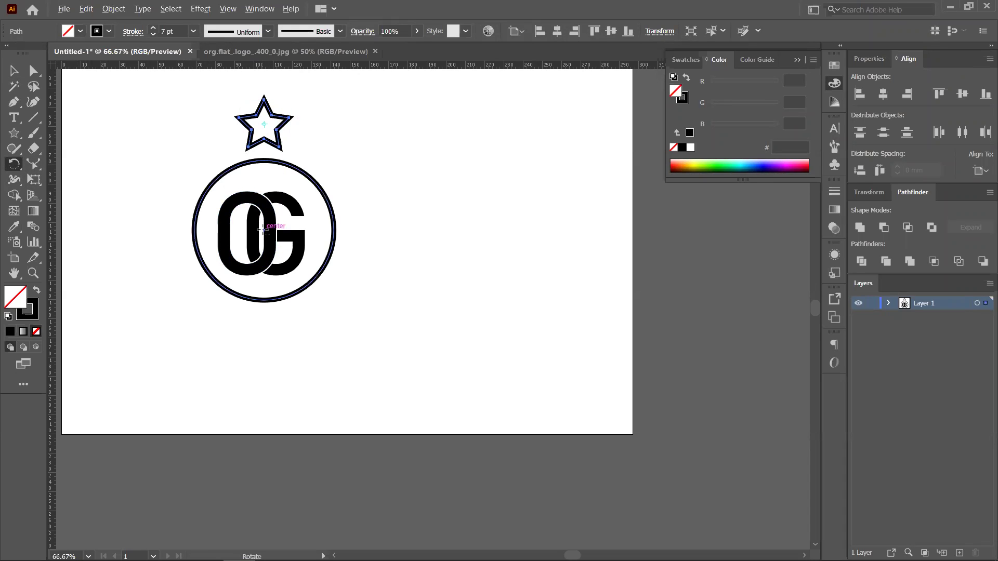
key("Return")
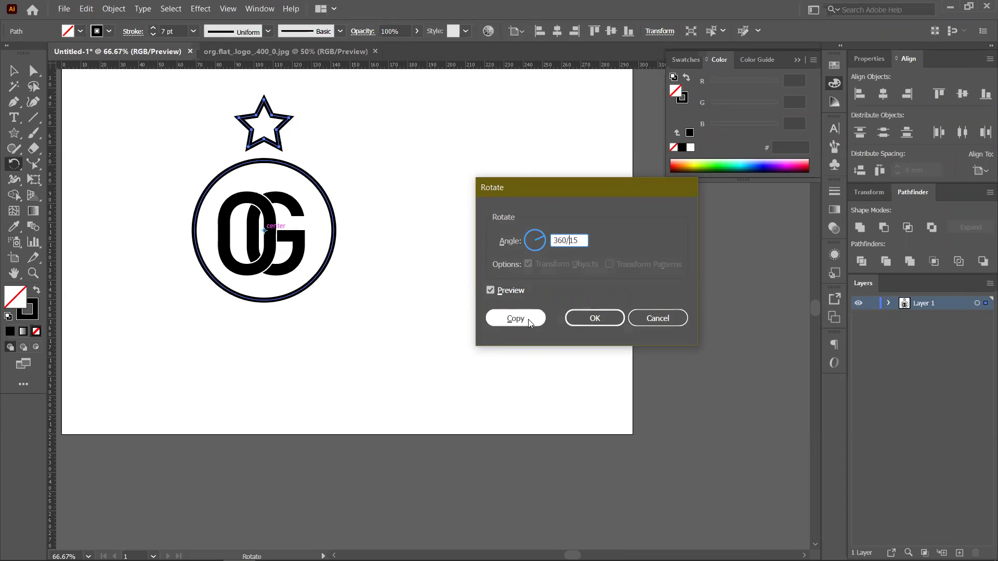
left_click(515, 318)
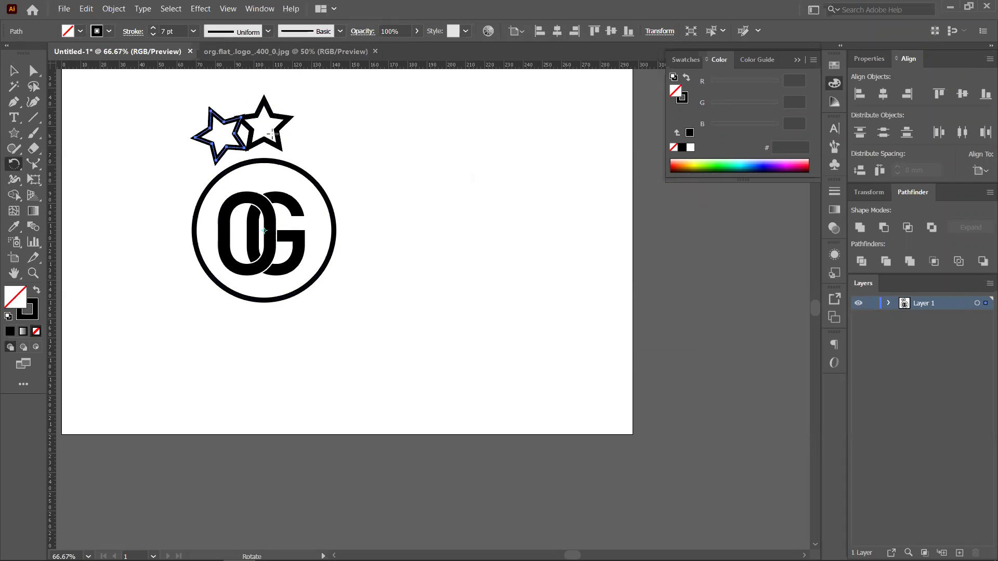
key("ctrl+z")
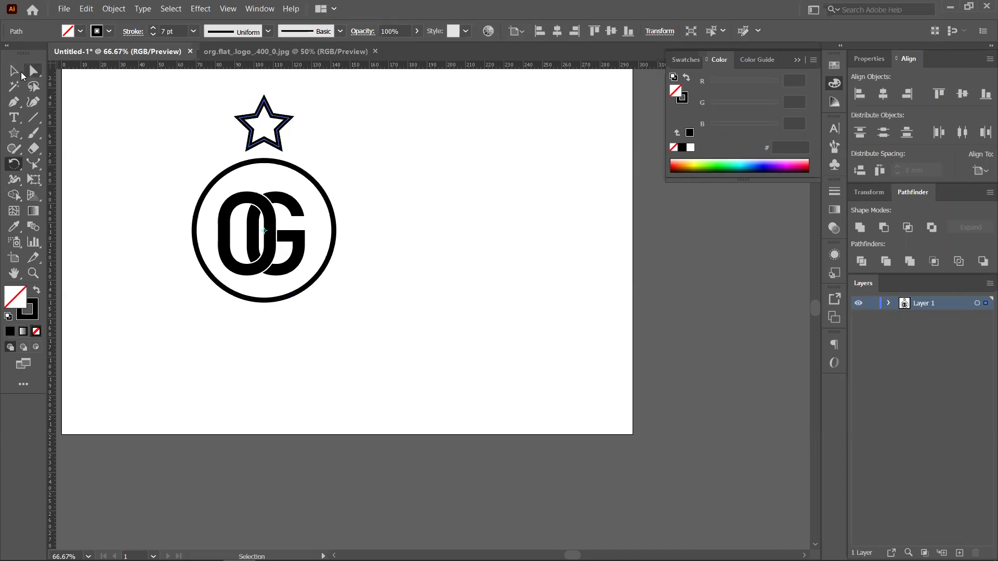
Shrink the star to about 7 mm wide and swap its colours to a solid black fill without stroke
left_click(19, 72)
left_click_drag(289, 100, 284, 122)
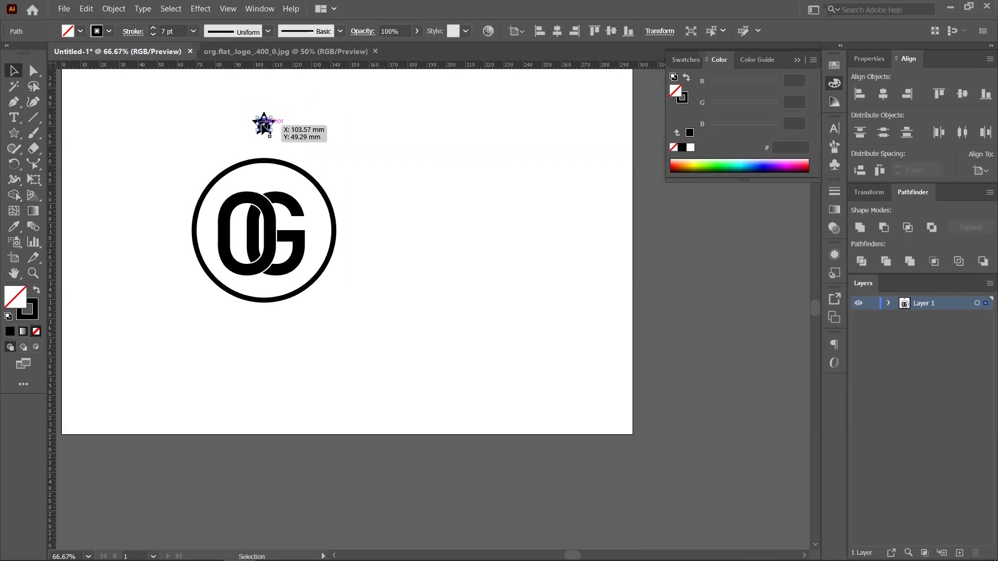
left_click(295, 136)
left_click(264, 123)
left_click(114, 9)
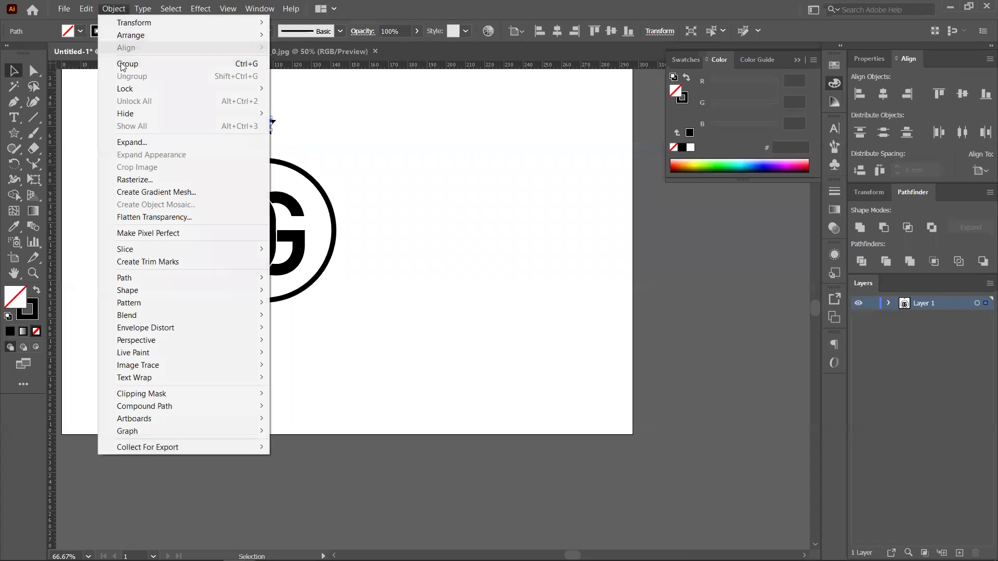
left_click(36, 290)
left_click(36, 289)
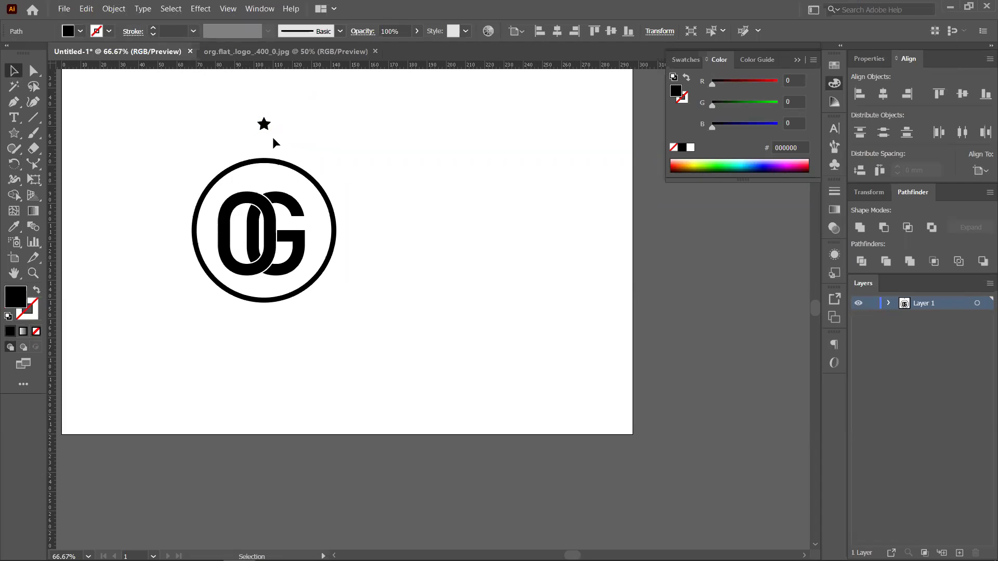
Move the small black star closer to the top of the circle, keeping it centred
left_click(276, 138)
left_click_drag(264, 125, 266, 140)
left_click(312, 146)
left_click(266, 142)
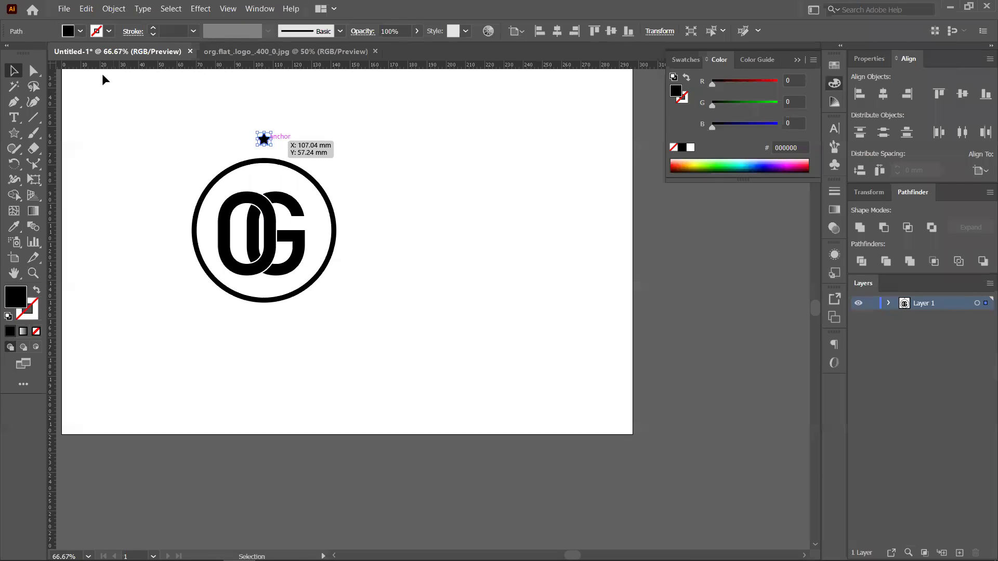
Rotate a copy of the star by 360/15 about the circle's centre and repeat the transformation into a ring of 15 stars
left_click(14, 164)
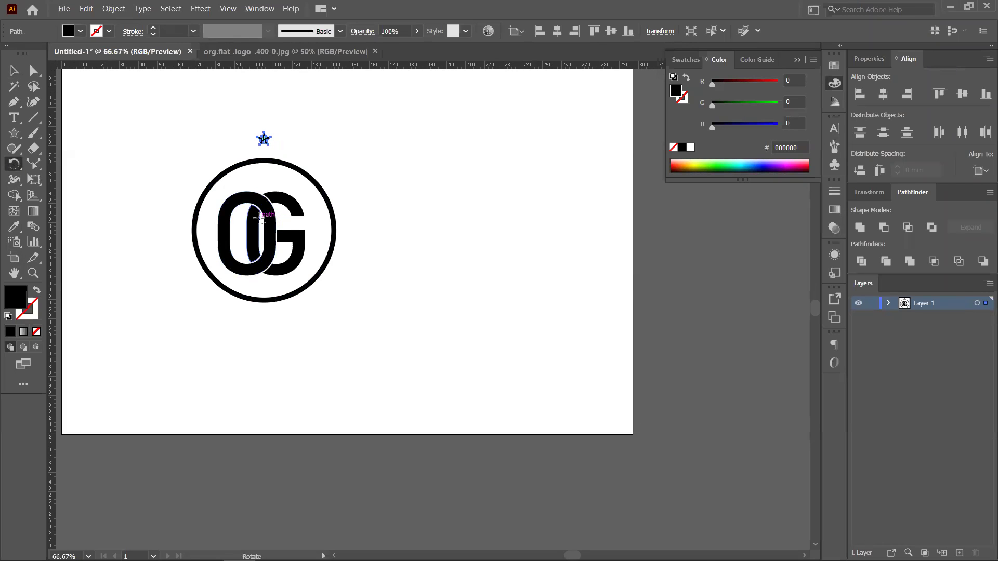
left_click(265, 230, "alt")
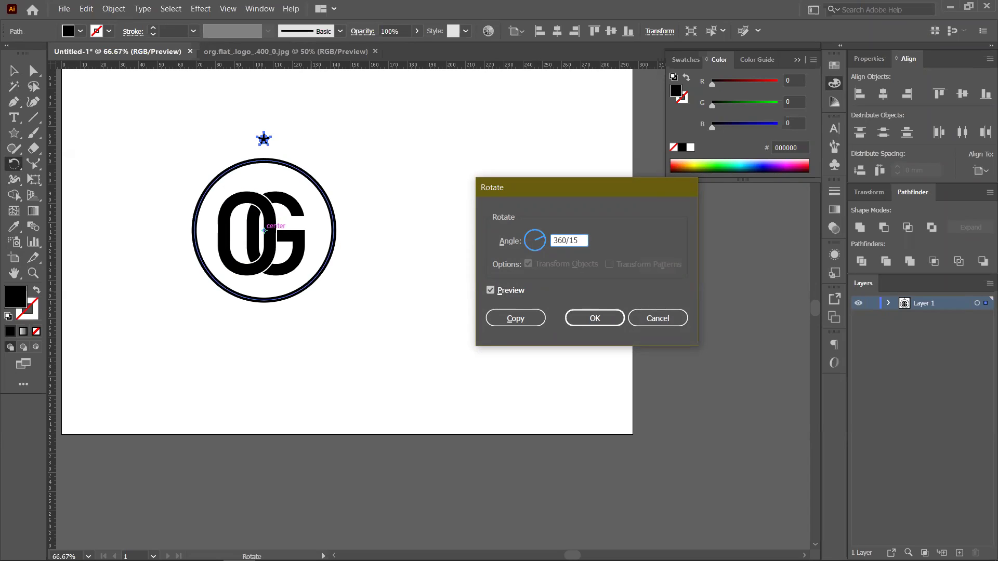
left_click(512, 318)
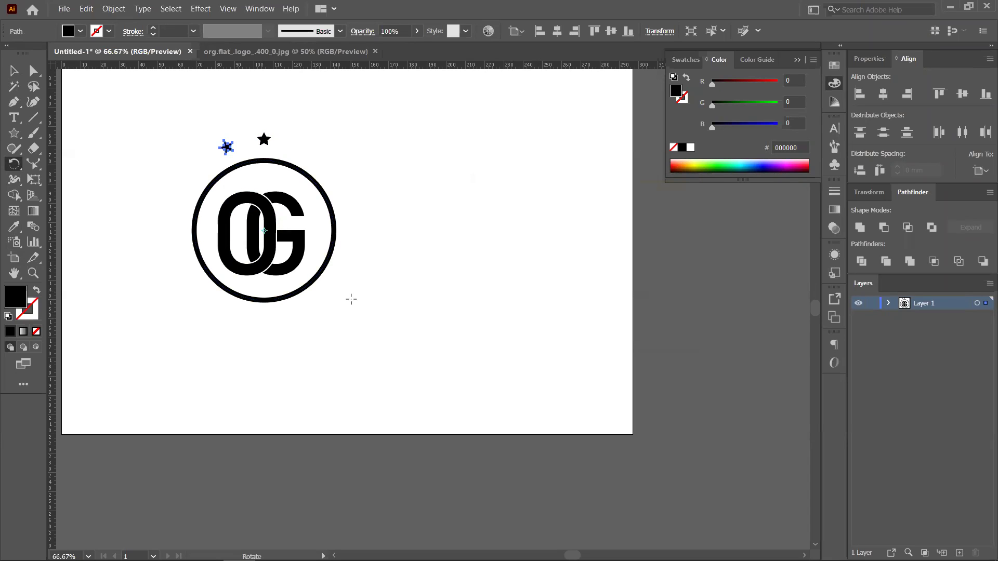
key("ctrl+d")
key("ctrl+d")
key("ctrl+d")
key("ctrl+d")
key("ctrl+d")
key("ctrl+d")
key("ctrl+d")
key("ctrl+d")
key("ctrl+d")
key("ctrl+d")
key("ctrl+d")
key("ctrl+d")
key("ctrl+d")
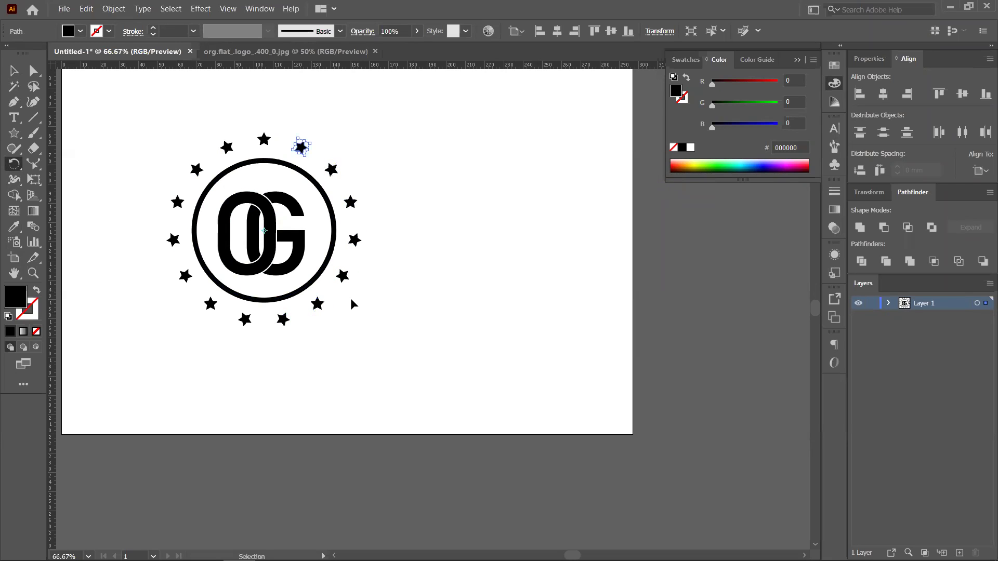
left_click(14, 70)
left_click(196, 101)
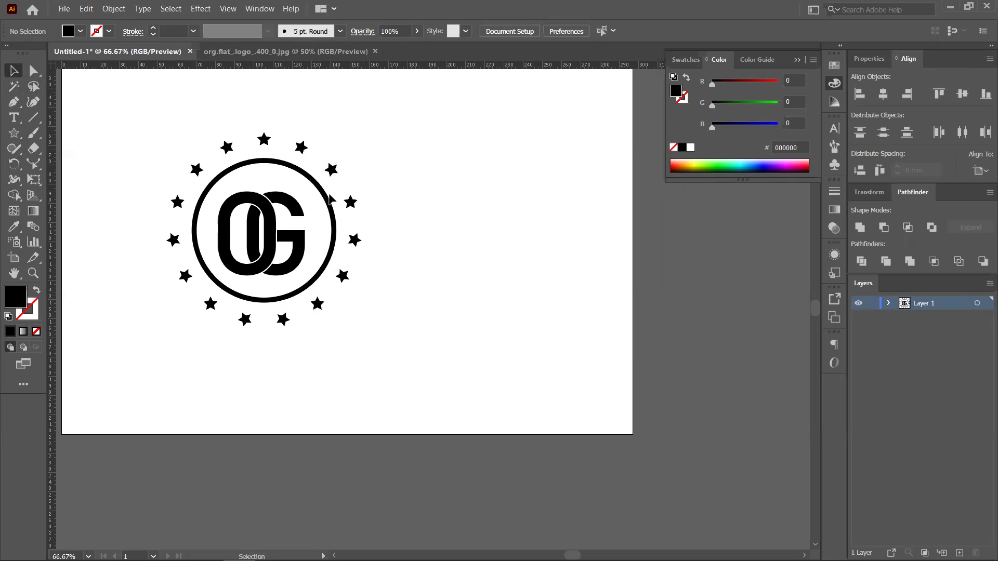
Duplicate the circle in place and enlarge the copy from its centre to about 110 mm in diameter, enclosing the star ring
left_click(330, 204)
left_click_drag(333, 253, 452, 283)
key("ctrl+z")
key("ctrl")
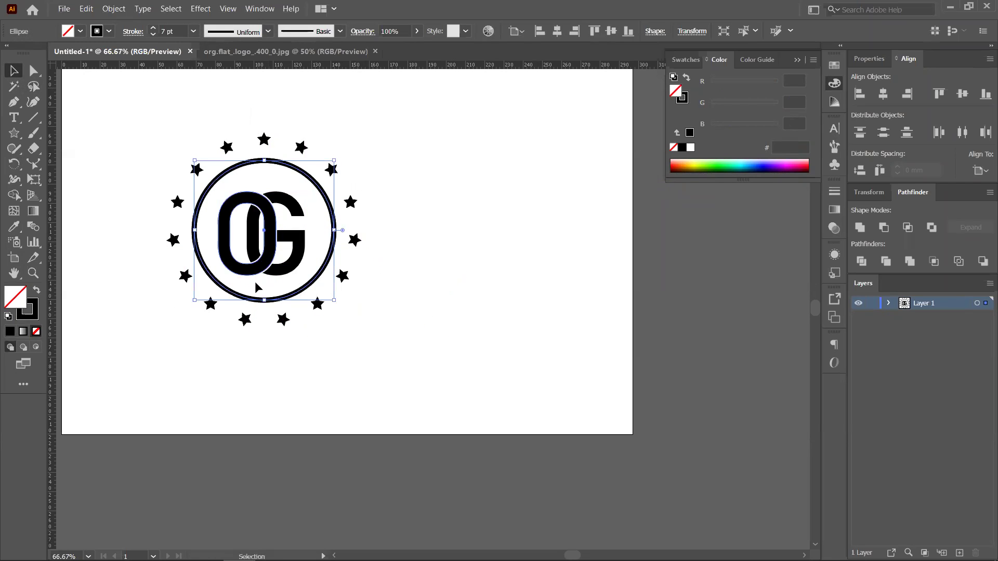
left_click_drag(348, 315, 373, 335)
left_click(430, 295)
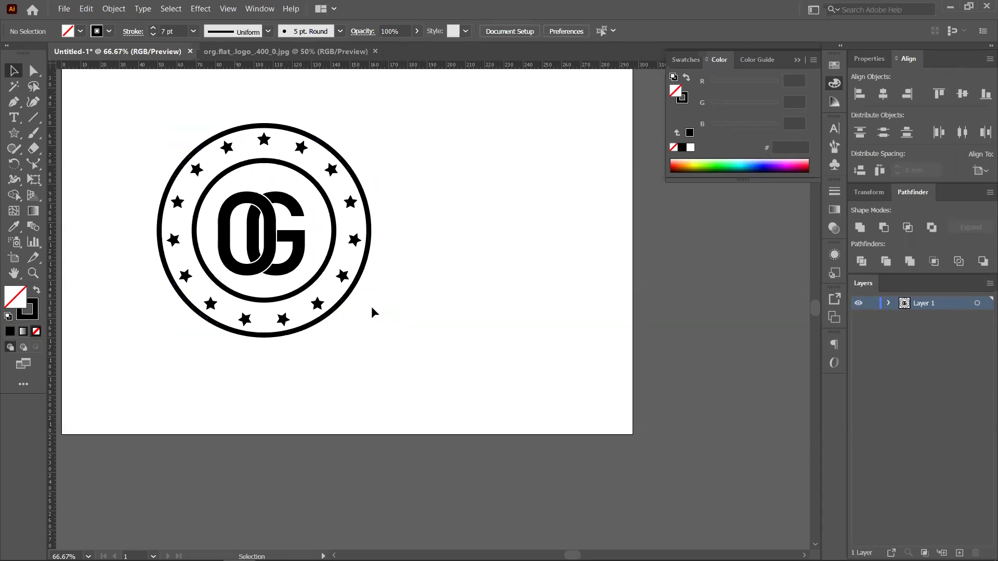
Examine the whole emblem with its monogram, two circles and star ring on the artboard
left_click_drag(159, 109, 398, 377)
left_click(457, 208)
scroll(457, 208, "down", 2)
scroll(421, 295, "down", 2)
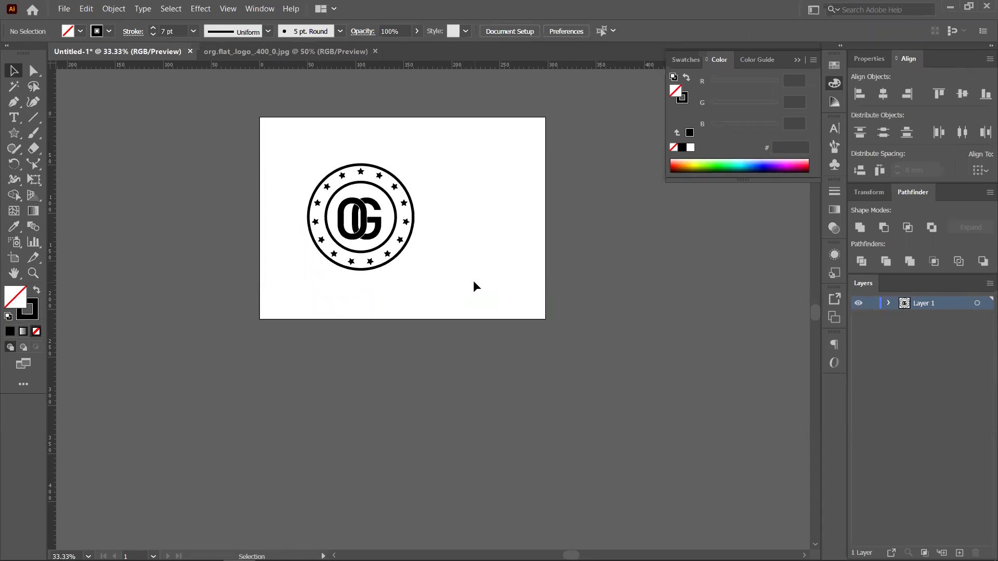
left_click_drag(330, 148, 401, 294)
left_click(457, 208)
scroll(434, 258, "up", 1)
scroll(434, 258, "right", 1)
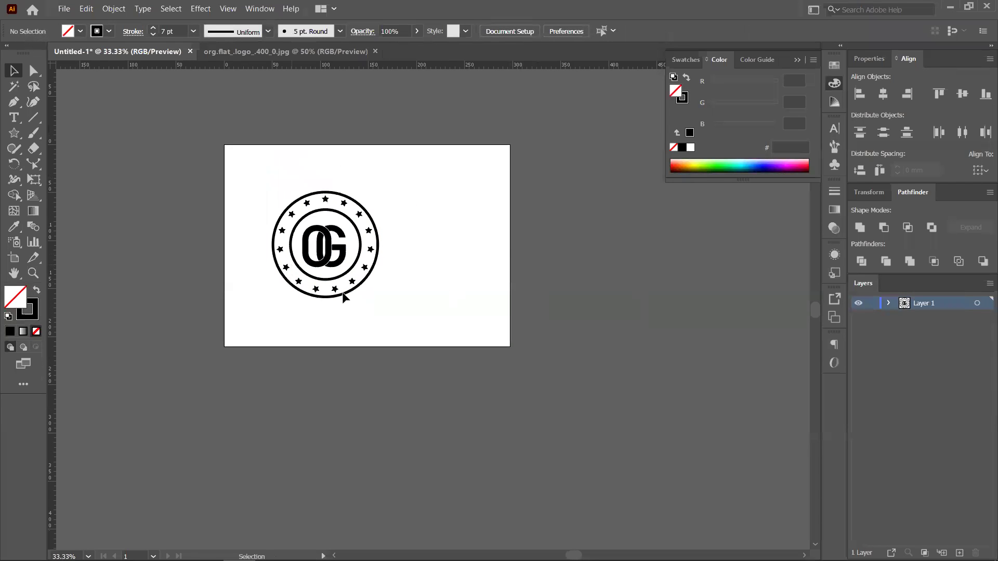
scroll(444, 236, "up", 1)
scroll(443, 236, "right", 1)
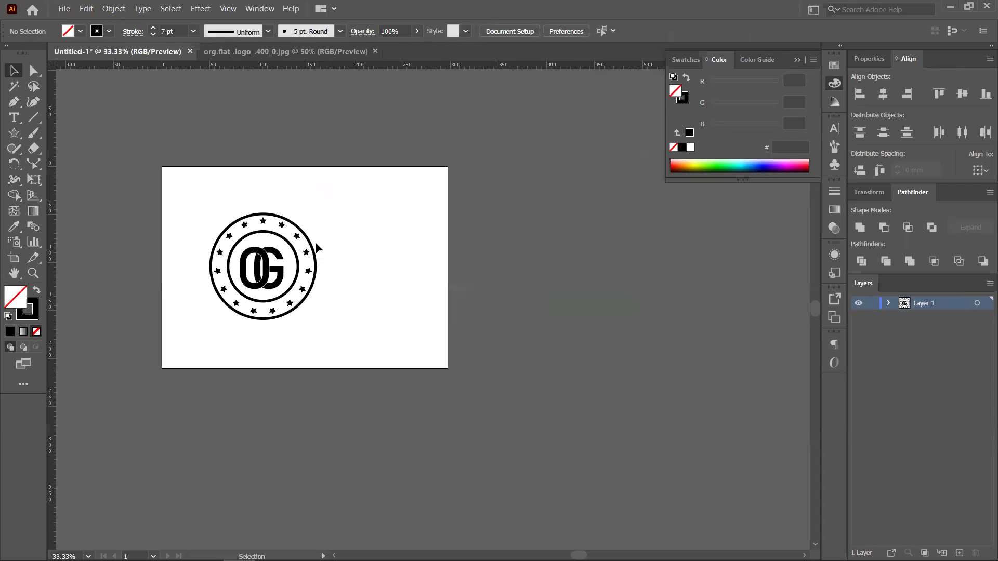
left_click_drag(384, 269, 318, 247)
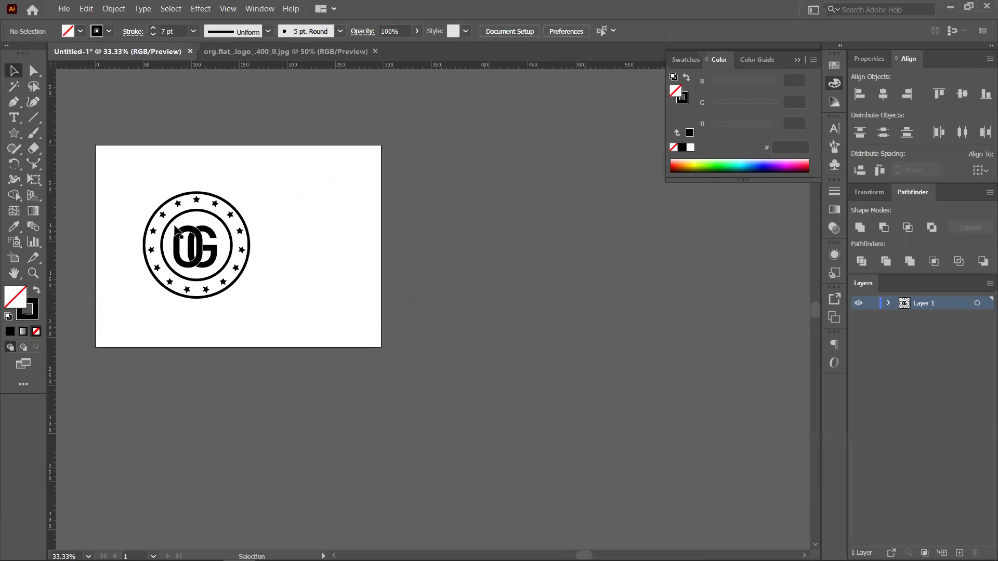
left_click(14, 133)
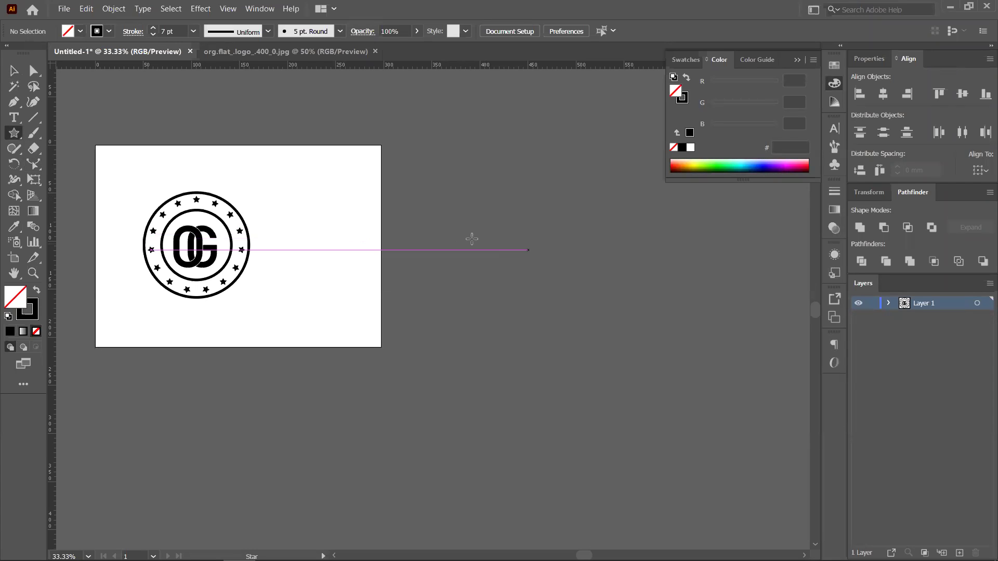
left_click_drag(470, 234, 502, 272)
key("ctrl+z")
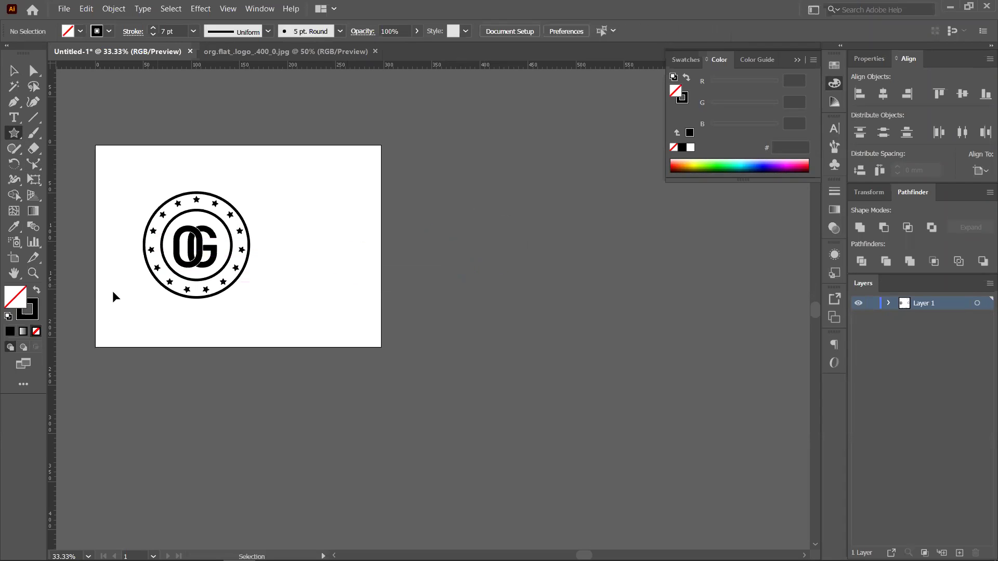
Draw a many-pointed starburst about 115 mm across with a solid fill and no stroke beside the emblem, raising its point count
left_click(37, 290)
mouse_move(470, 223)
left_mouse_down()
mouse_move(542, 293)
mouse_move(631, 335)
mouse_move(597, 304)
mouse_move(589, 312)
mouse_move(501, 216)
mouse_move(512, 239)
mouse_move(494, 220)
mouse_move(503, 249)
mouse_move(561, 324)
mouse_move(489, 242)
mouse_move(493, 270)
mouse_move(312, 260)
mouse_move(398, 284)
mouse_move(385, 286)
left_mouse_up()
key("Up")
key("Up")
key("Up")
key("Up")
key("Up")
key("Up")
key("Up")
key("Up")
key("Up")
key("Up")
key("Up")
key("Up")
key("Up")
key("Up")
key("Up")
key("Up")
key("Up")
key("Up")
key("Up")
key("Up")
key("Up")
key("Up")
key("Up")
key("Up")
key("Up")
key("Up")
key("Up")
key("Up")
key("Up")
key("Up")
key("Up")
key("Up")
key("Up")
key("Up")
key("Up")
key("Up")
key("Up")
key("Up")
key("Up")
Fill the starburst with yellow-green DEFF2E and place it centred behind the OG emblem
left_click(14, 71)
left_click(703, 165)
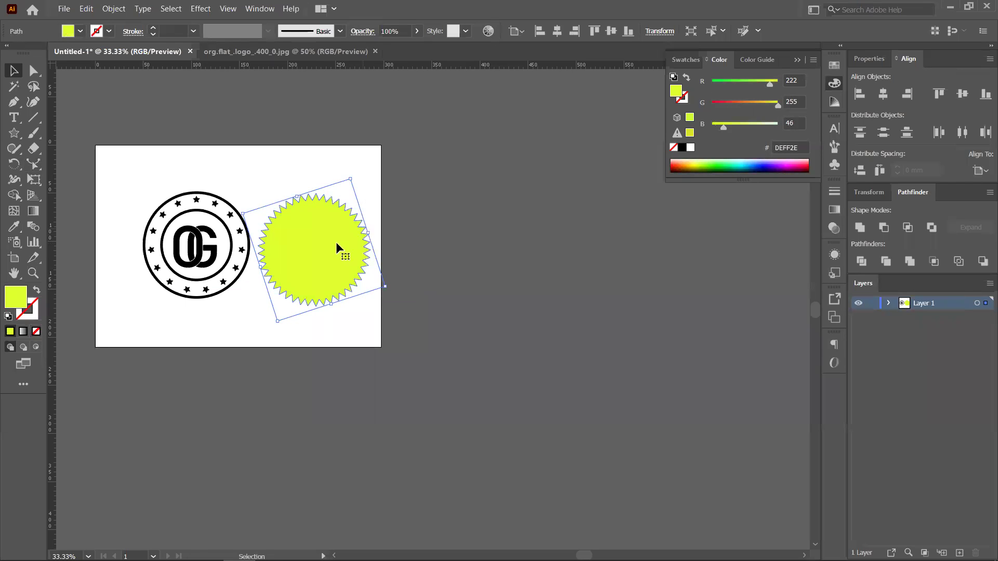
left_click_drag(329, 242, 208, 246)
scroll(208, 245, "up", 2)
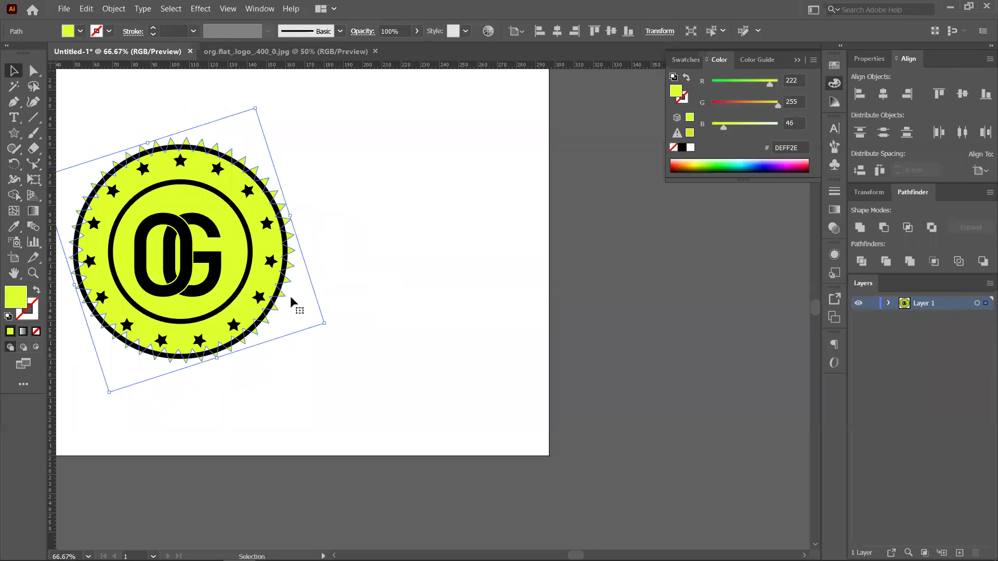
Enlarge the yellow-green starburst from its centre to about 128 mm across so its points frame the outer circle
left_click_drag(325, 324, 337, 332)
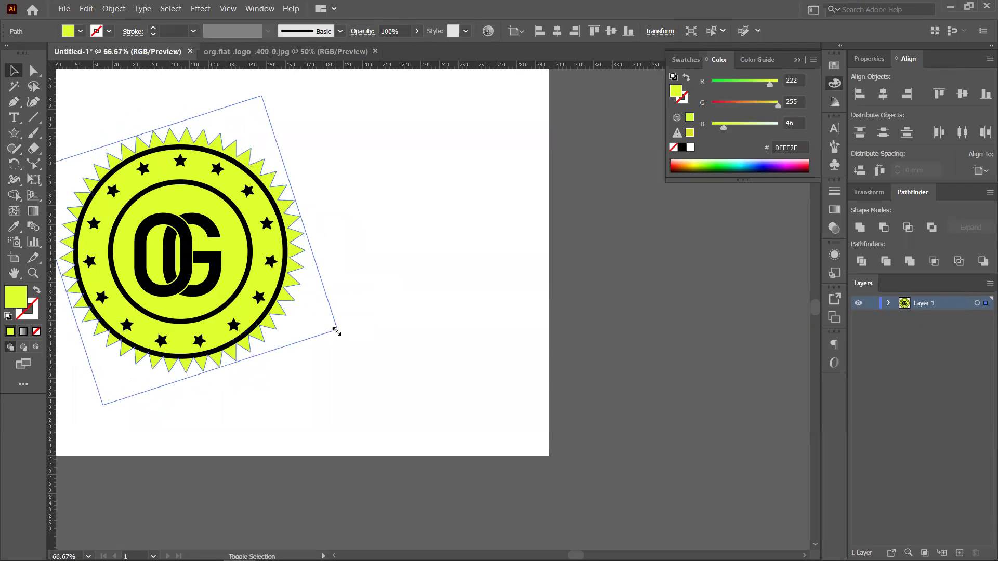
left_click_drag(336, 129, 174, 335)
left_click(338, 282)
Align the starburst and the outer black circle to each other on their horizontal and vertical centres
left_click(294, 253)
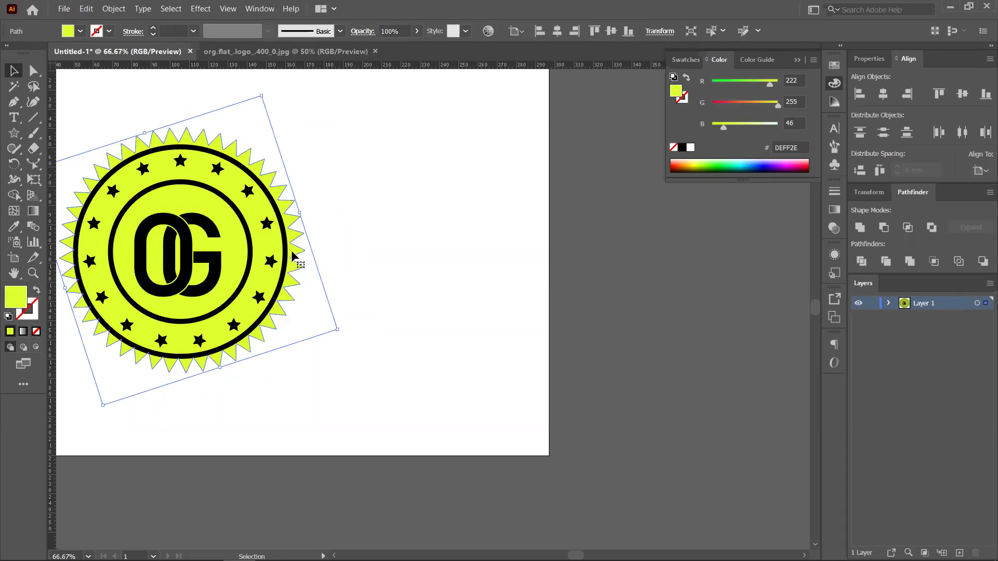
left_click(287, 253, "shift")
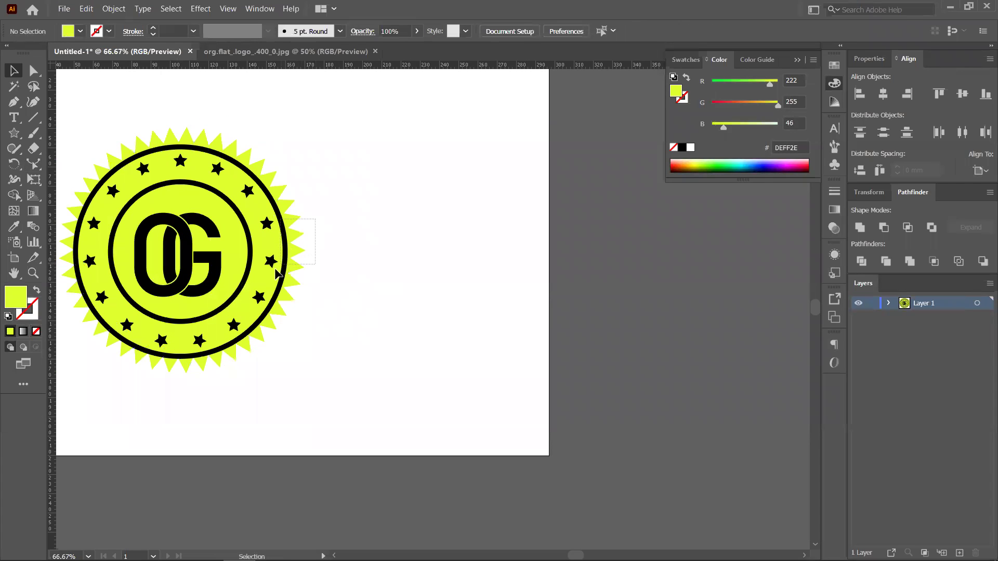
key("ctrl+a")
left_click(287, 253, "shift")
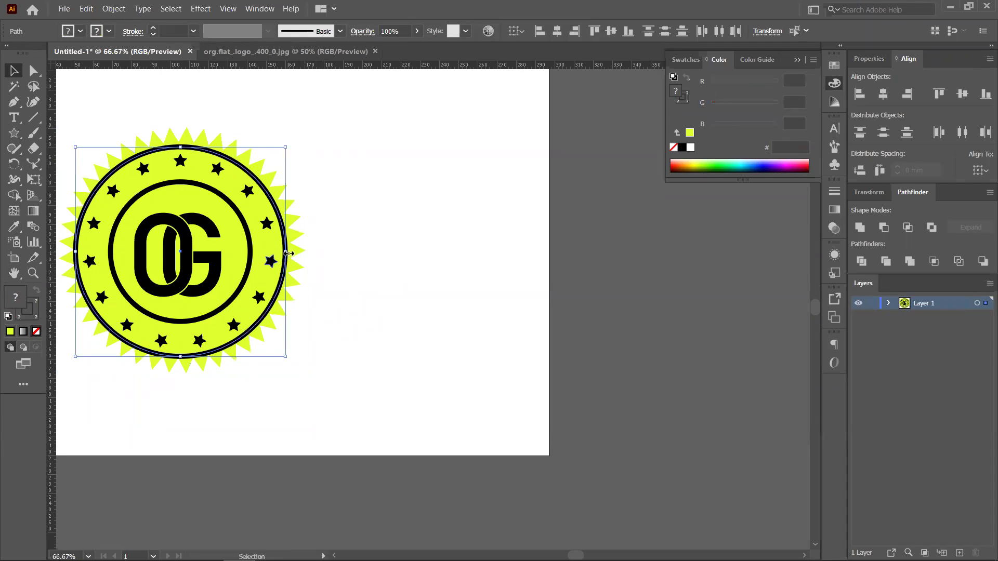
left_click(289, 269, "shift")
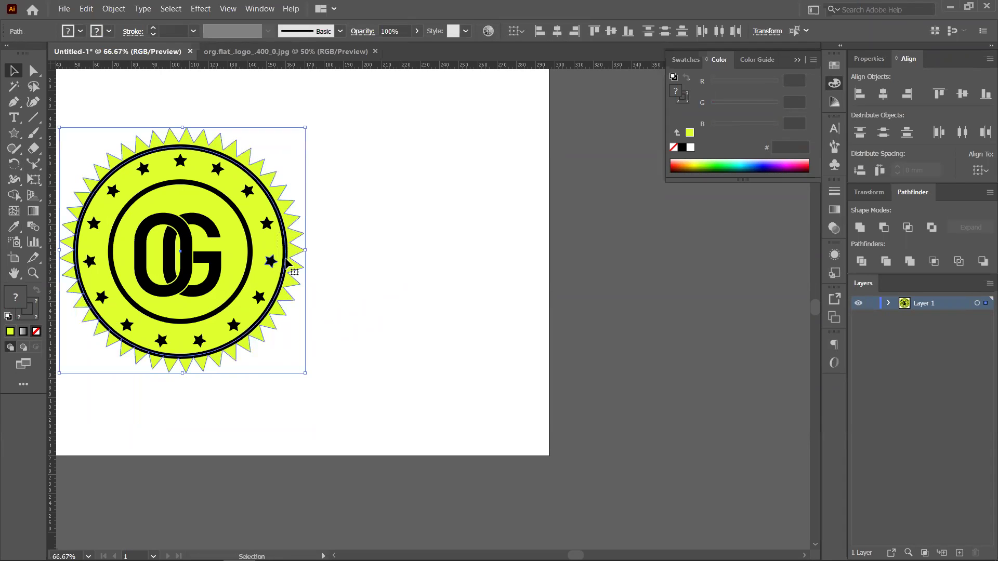
left_click(883, 93)
left_click(962, 94)
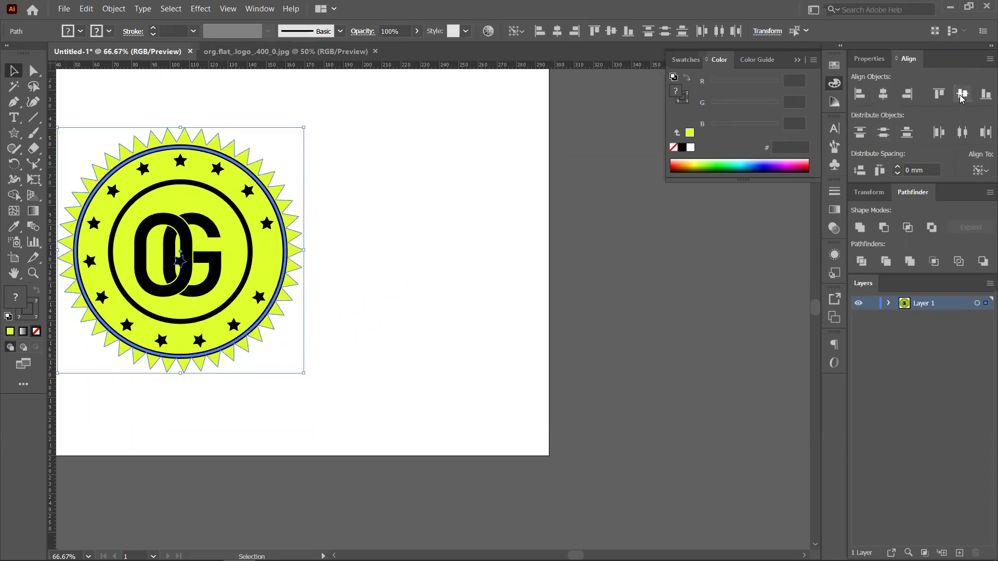
left_click(532, 216)
scroll(294, 272, "down", 1)
key("space")
left_click_drag(321, 313, 385, 317)
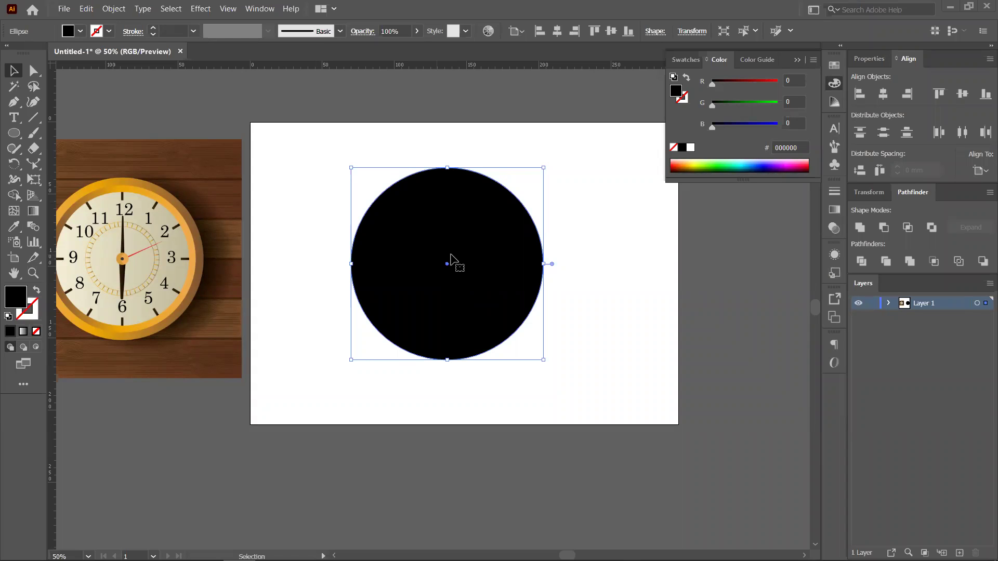
Move the black circle to the middle of the clock artboard and set a visible vertical guide through its centre
left_click_drag(474, 282, 499, 284)
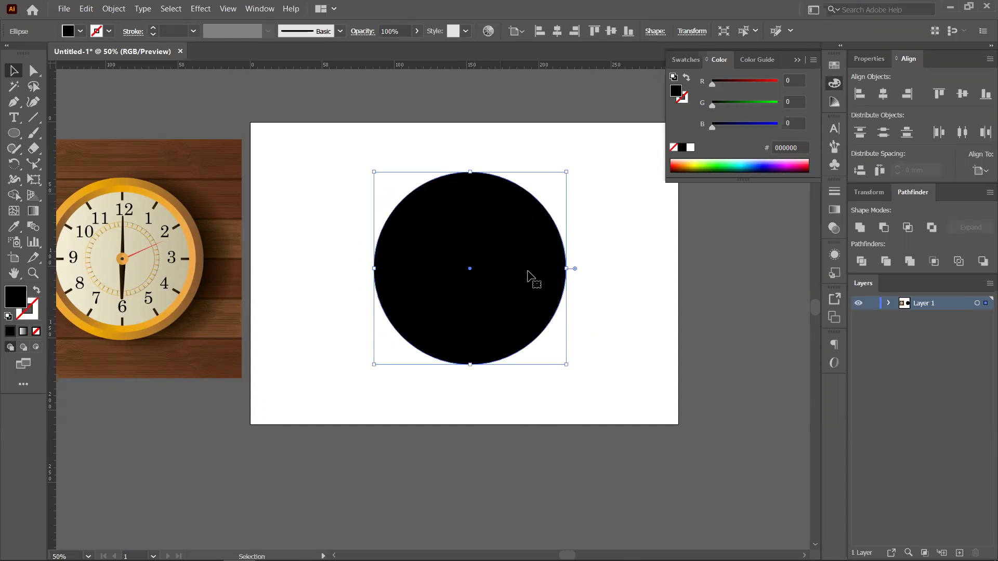
left_click_drag(52, 318, 471, 290)
key("ctrl+z")
left_click(227, 9)
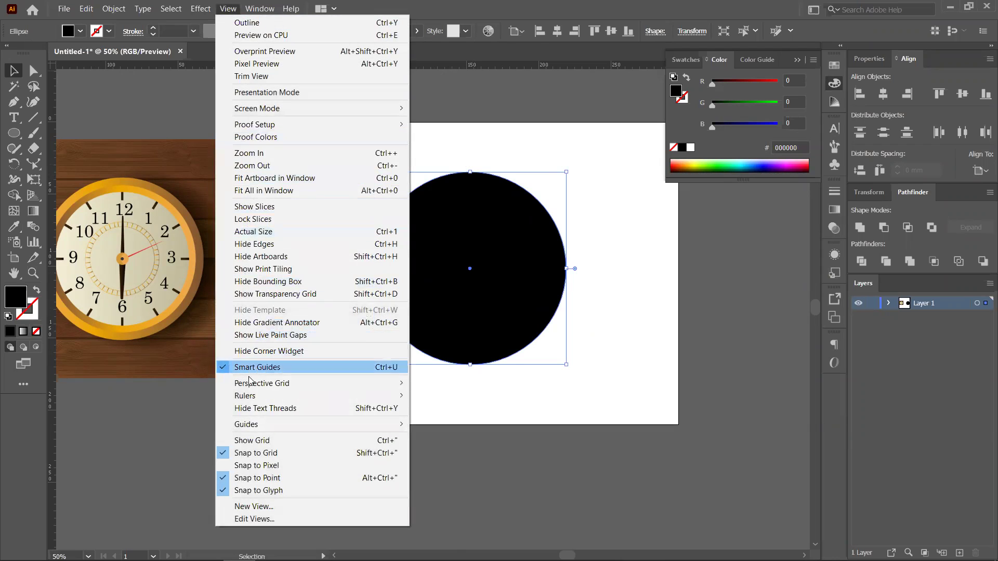
mouse_move(382, 428)
left_click(448, 424)
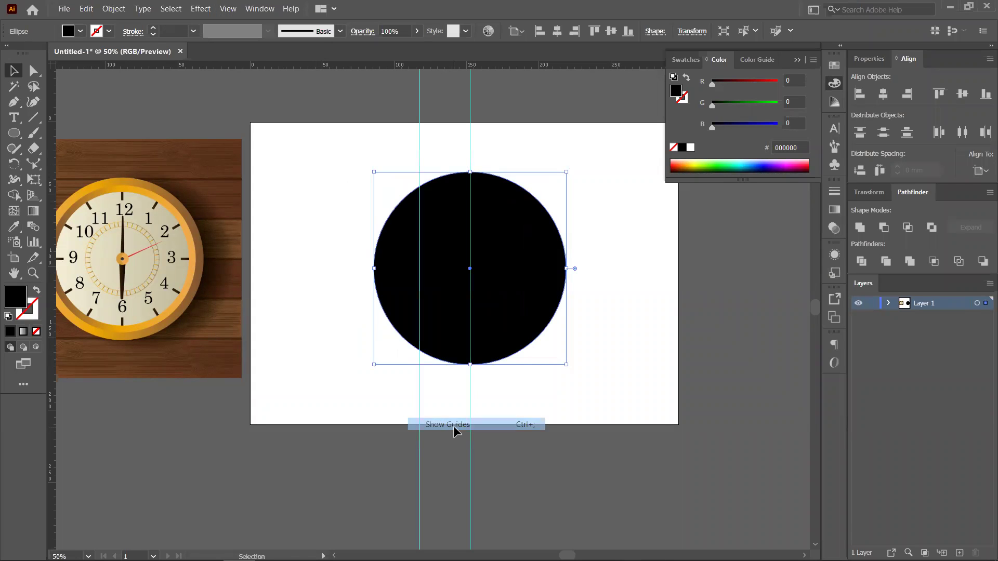
left_click(398, 427)
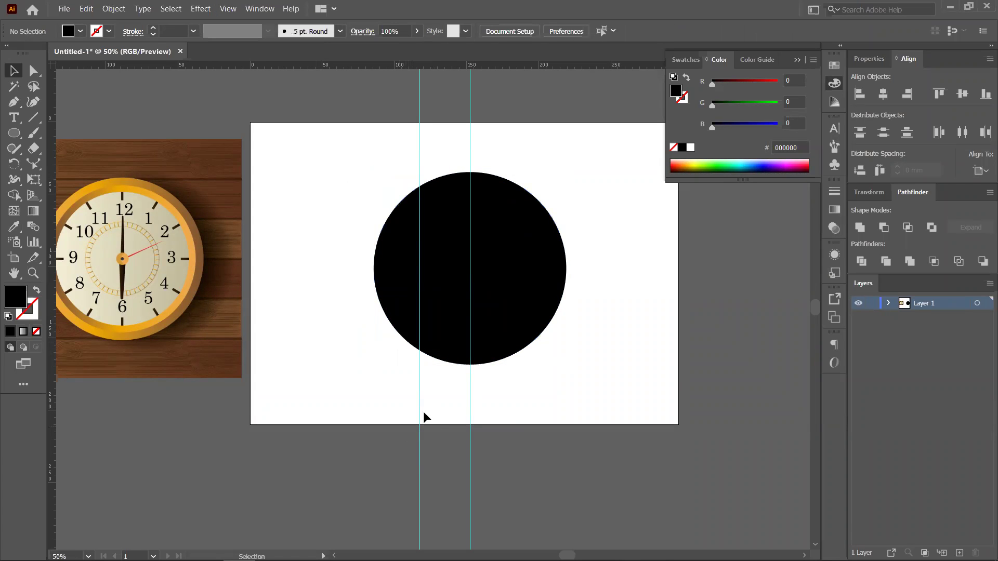
Delete the extra vertical guide crossing the black circle beside the centre guide
right_click(419, 416)
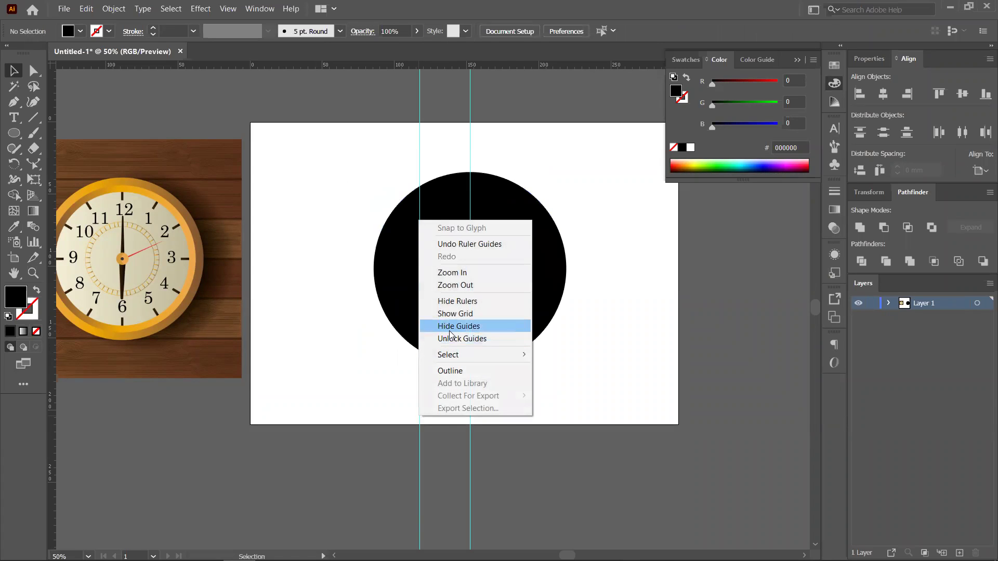
left_click(401, 437)
left_click(420, 432)
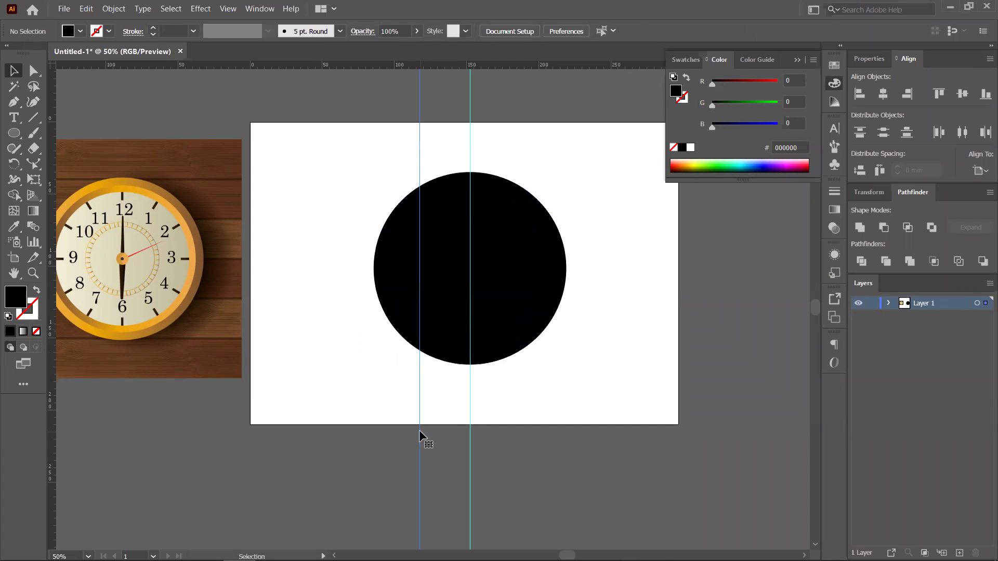
key("Delete")
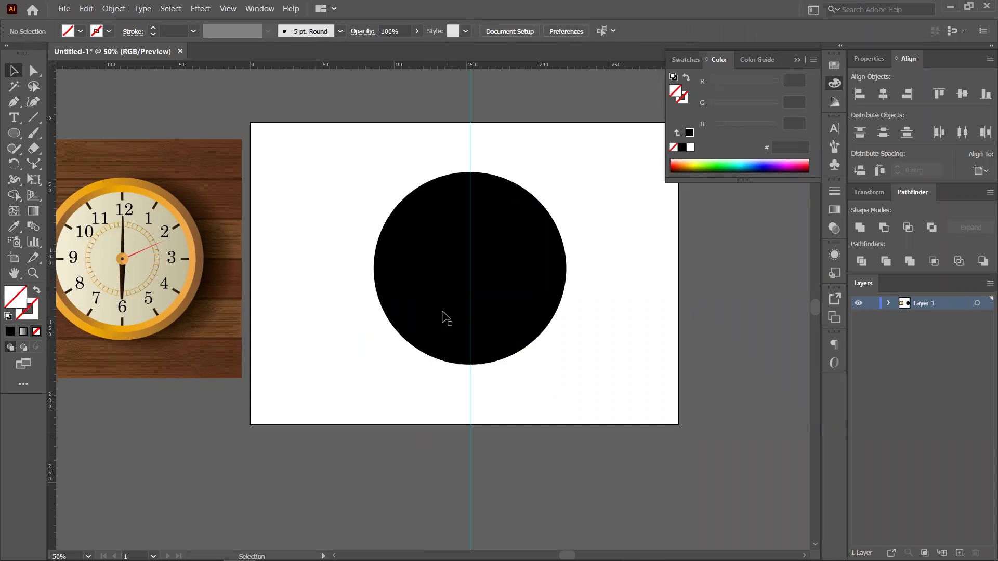
Add a horizontal guide through the black circle's centre and lock the guides, keeping the circle in place
left_click_drag(411, 113, 532, 338)
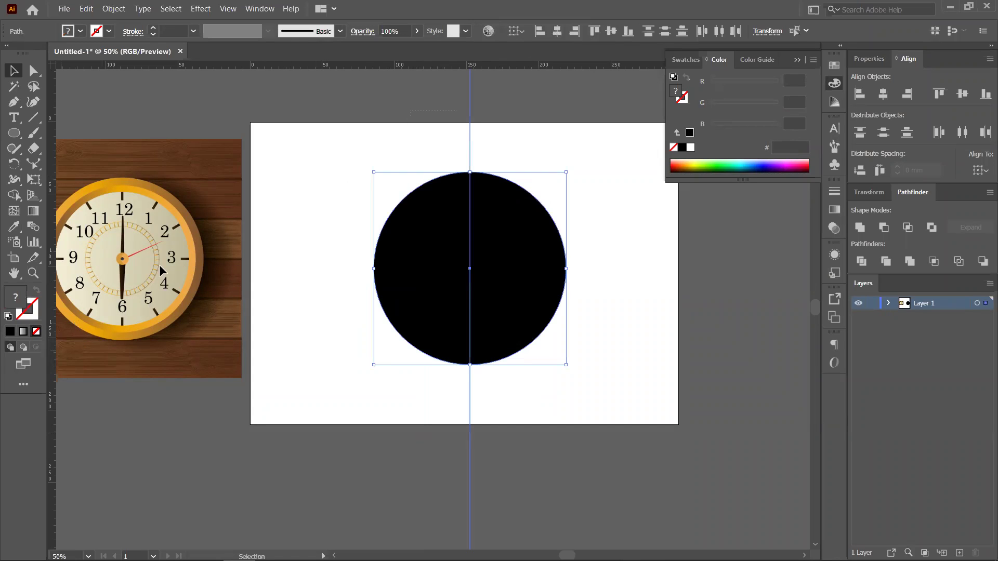
left_click_drag(271, 67, 473, 271)
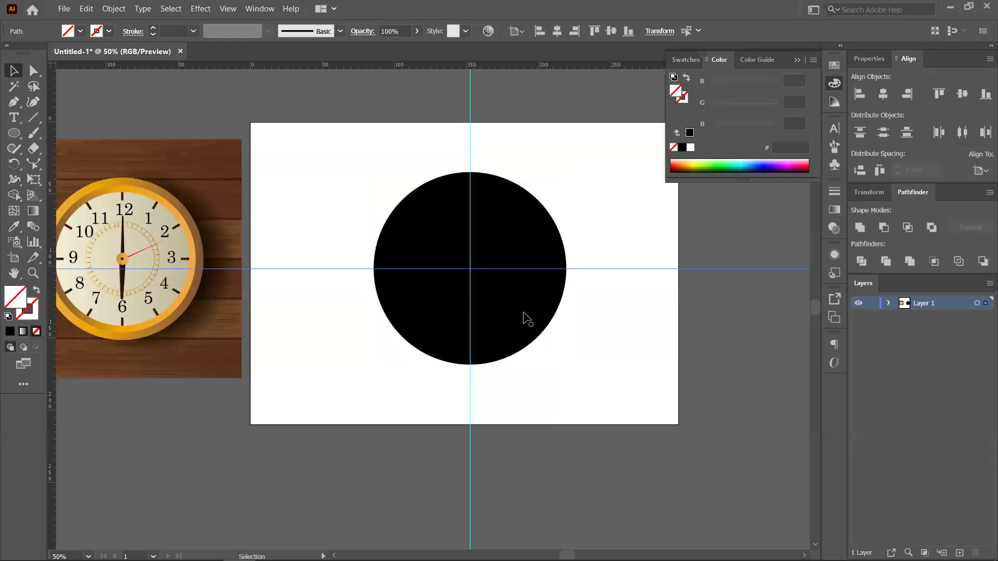
right_click(471, 435)
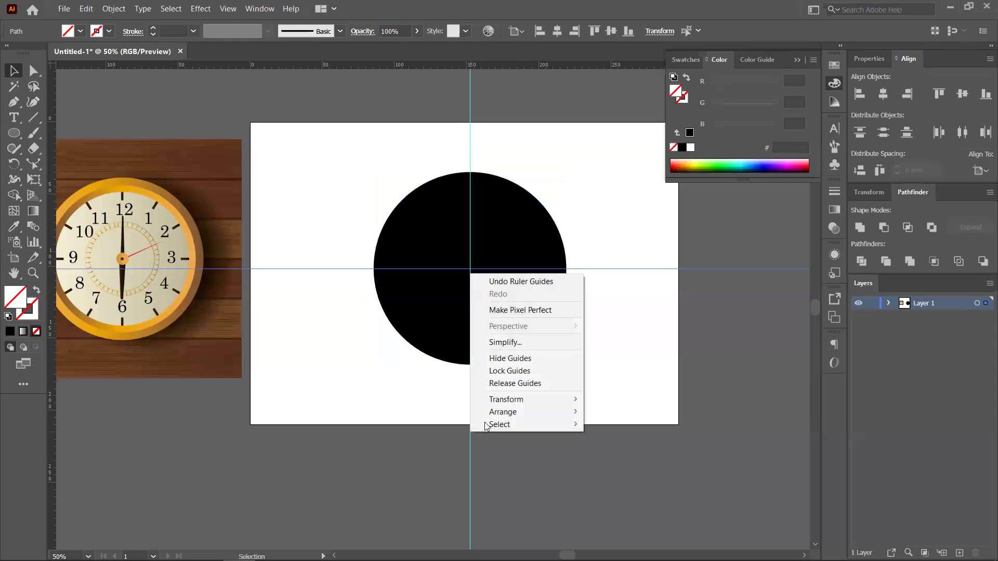
left_click(491, 371)
left_click_drag(408, 198, 543, 403)
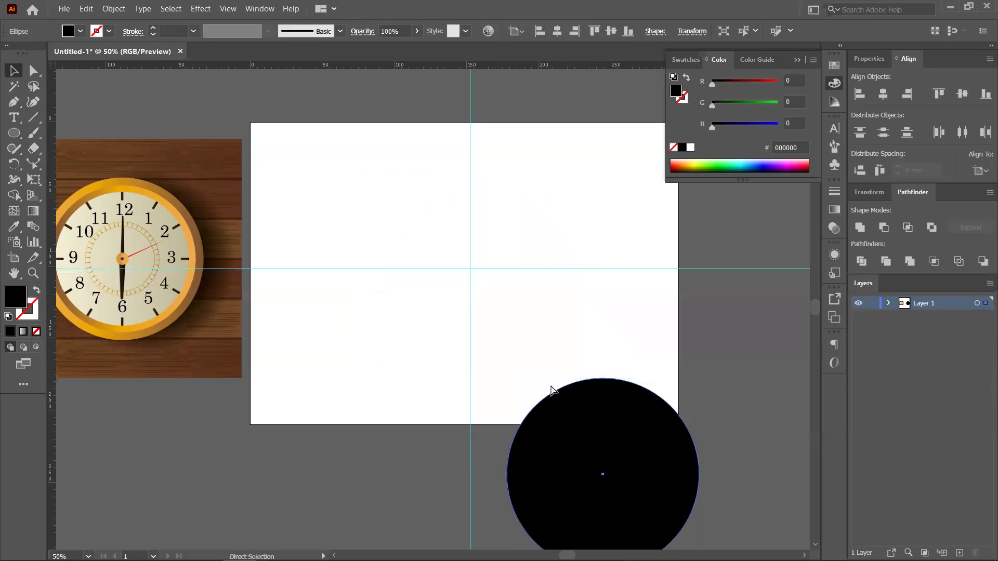
key("ctrl+z")
Duplicate the black circle in place, shrink the copy from its centre to about 121 mm in diameter and fill it with yellow D0CD00
left_click_drag(665, 334, 658, 229)
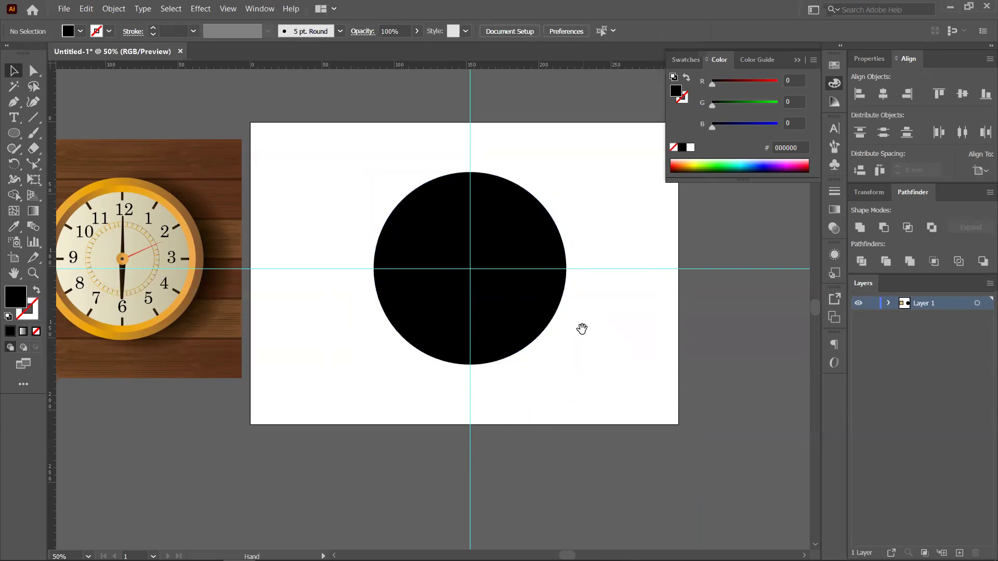
scroll(537, 308, "down", 1)
scroll(537, 308, "right", 2)
left_click(456, 248)
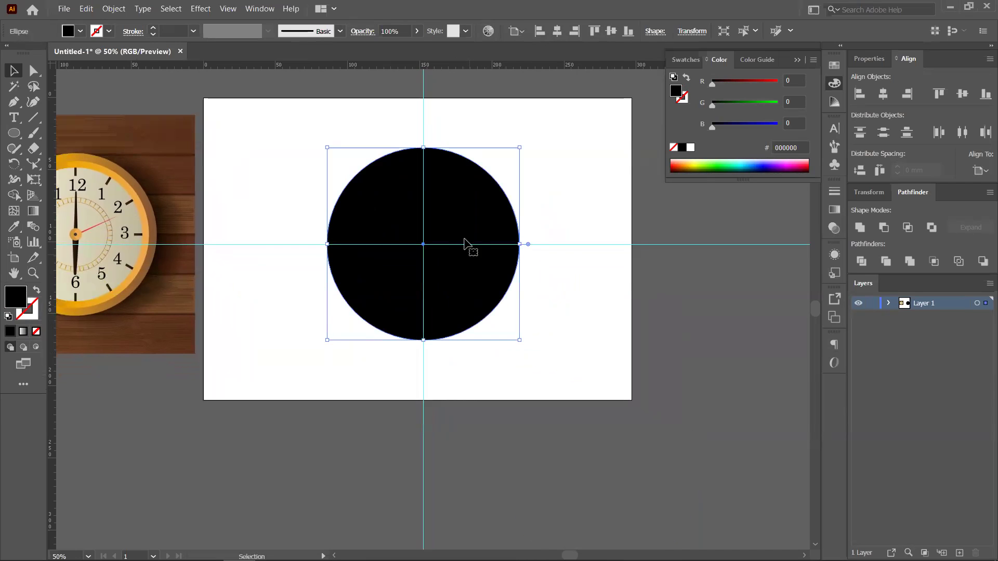
key("a")
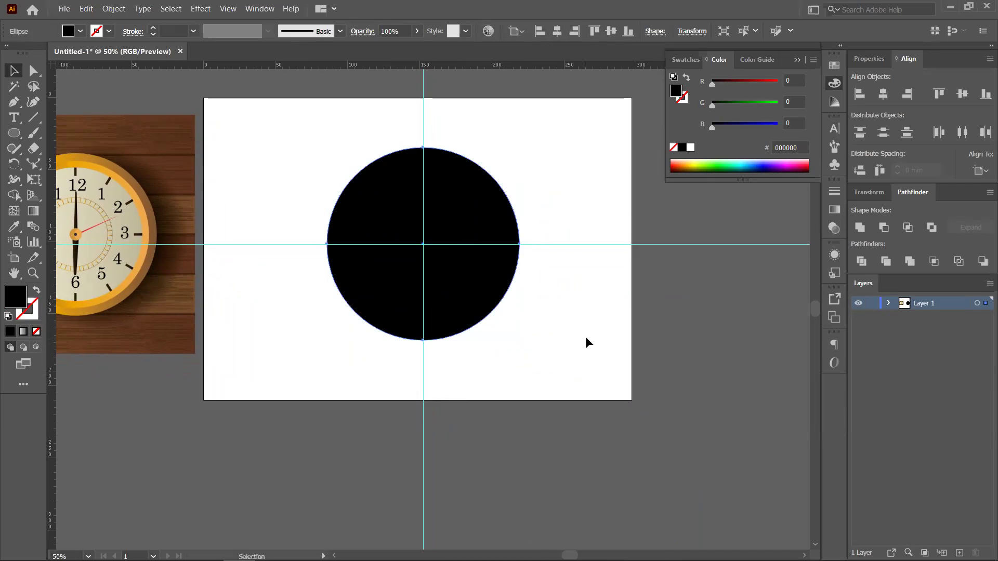
key("v")
key("a")
key("v")
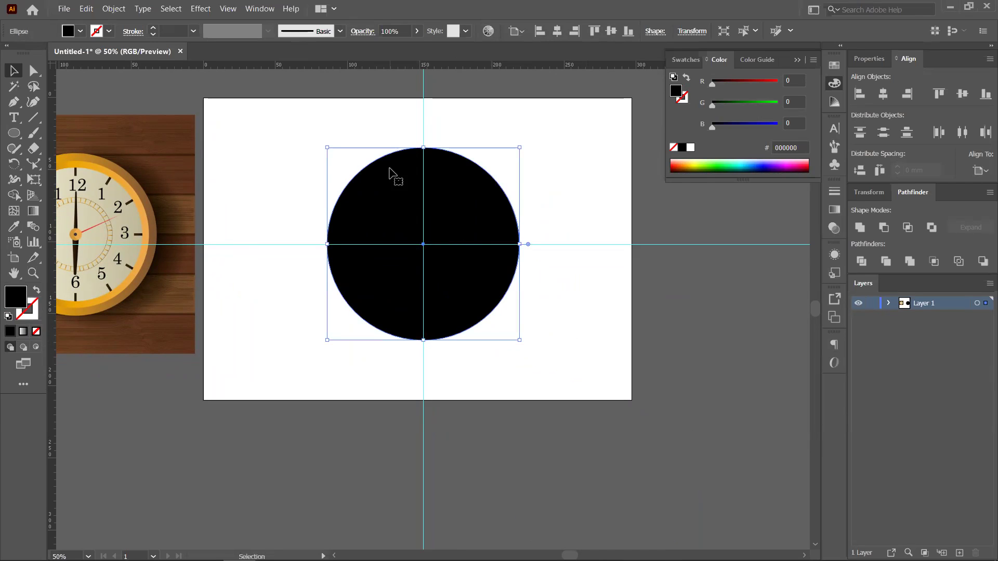
left_click_drag(519, 148, 511, 159)
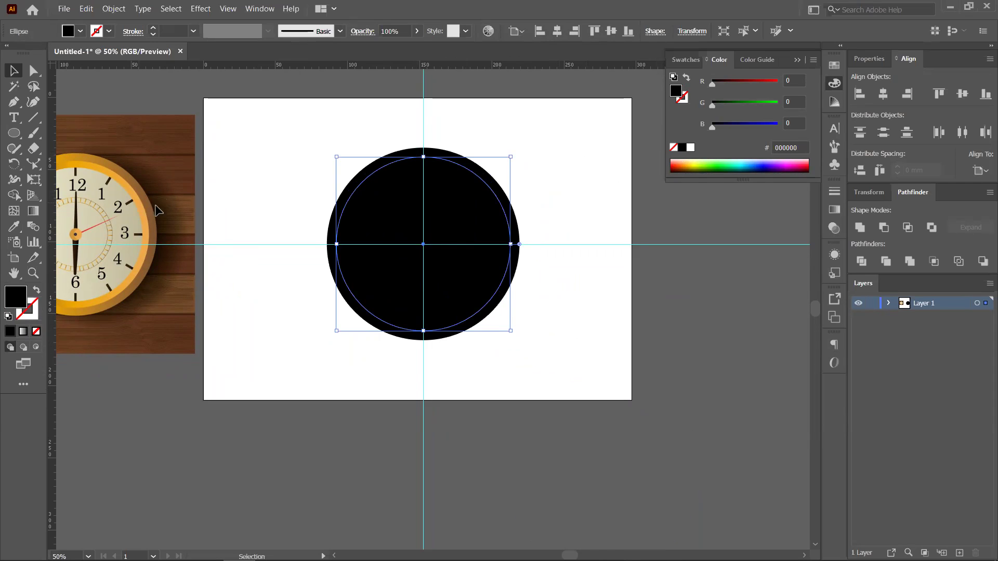
left_click(693, 165)
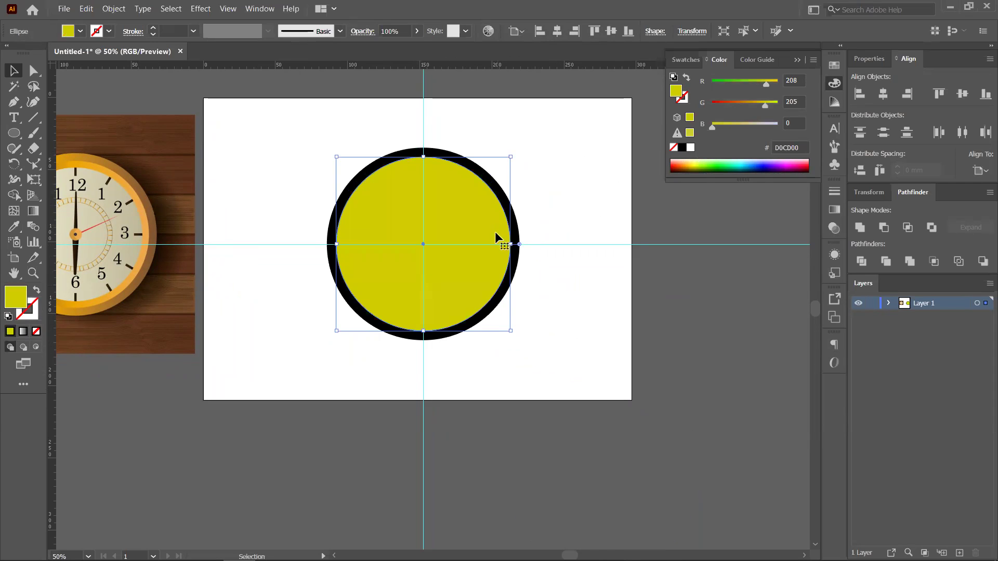
left_click(584, 198)
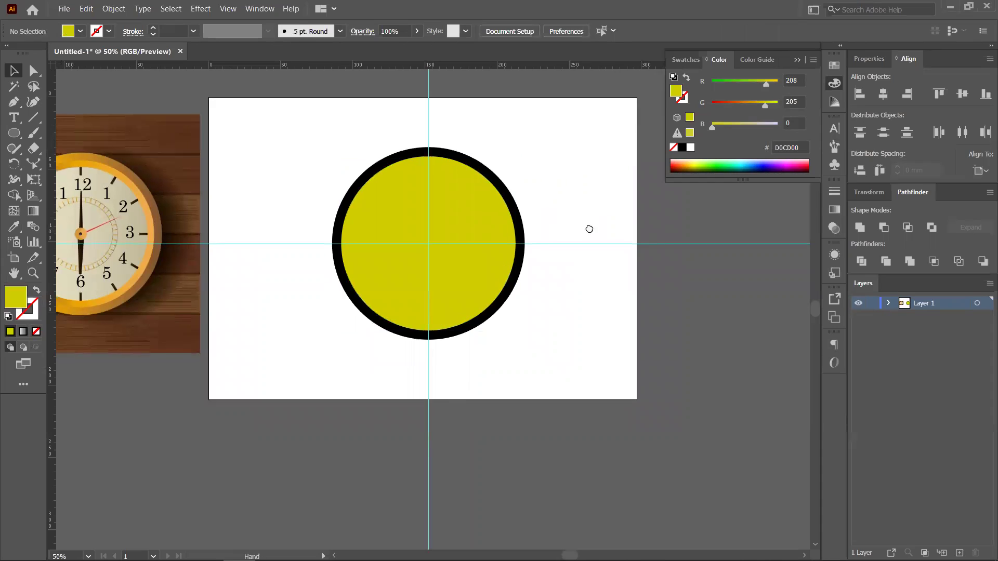
Duplicate the yellow circle in place, shrink the copy from its centre to about 115 mm in diameter and fill it white
scroll(588, 227, "left", 2)
left_click(482, 238)
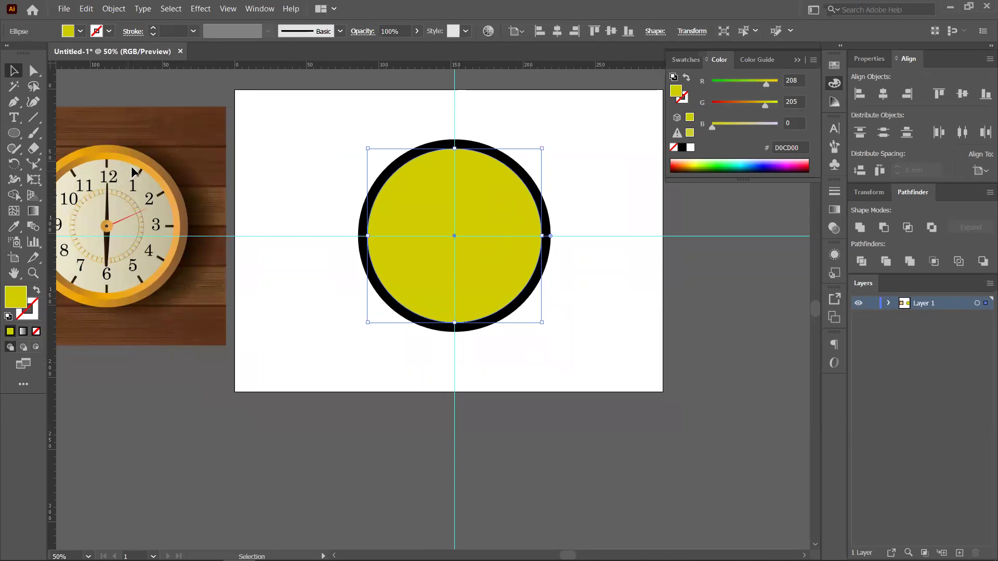
key("a")
key("v")
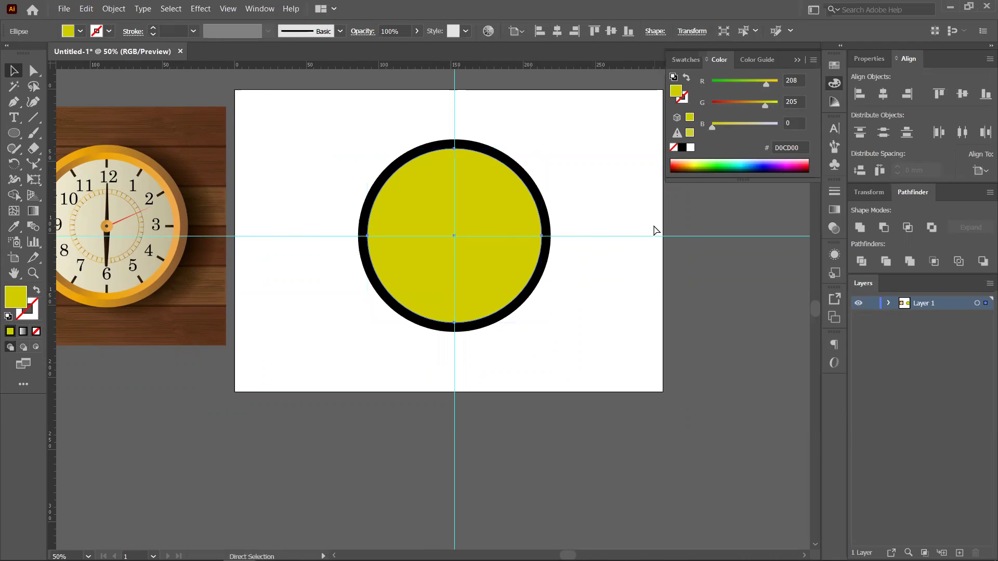
left_click_drag(541, 148, 539, 156)
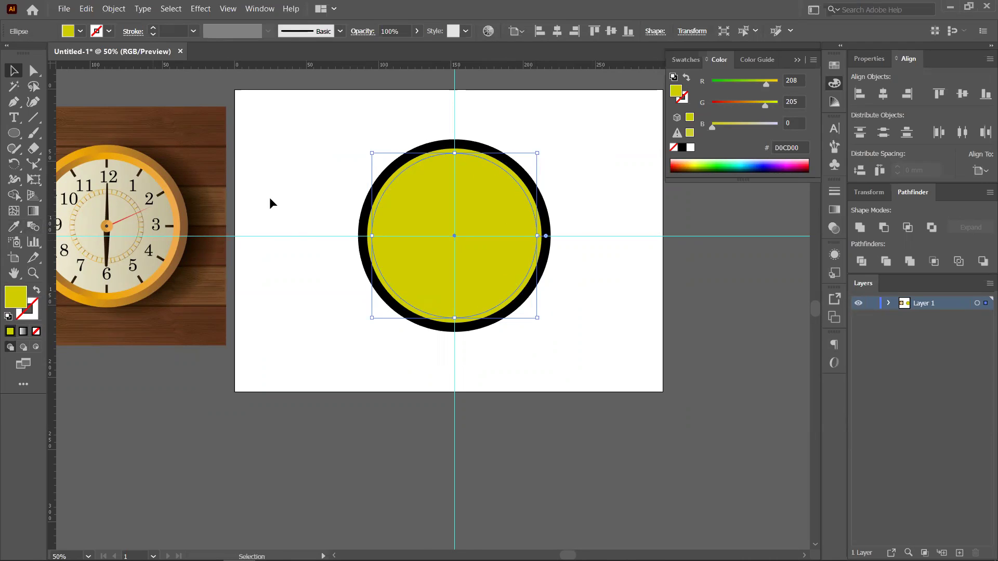
left_click_drag(699, 163, 736, 162)
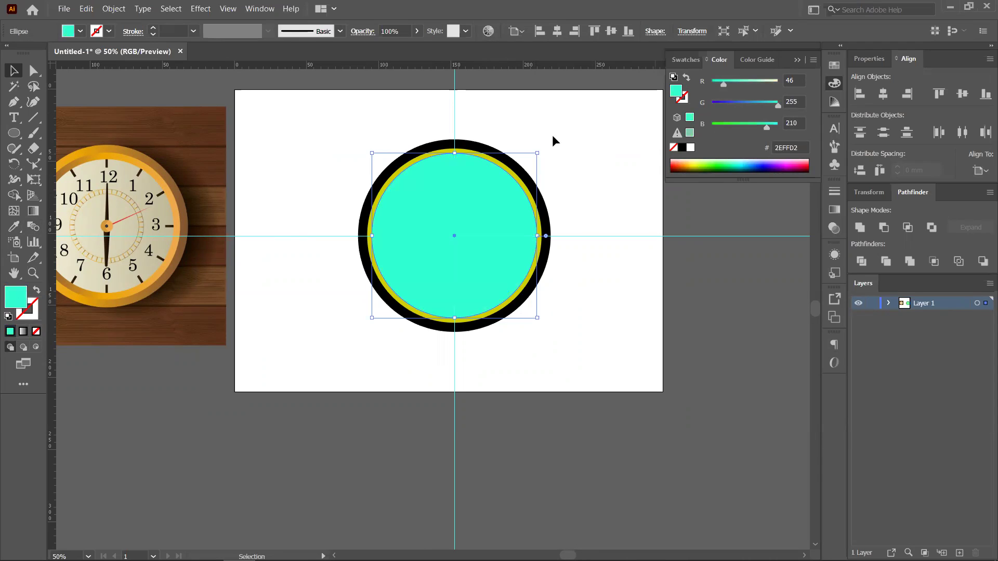
left_click(738, 162)
left_click(690, 148)
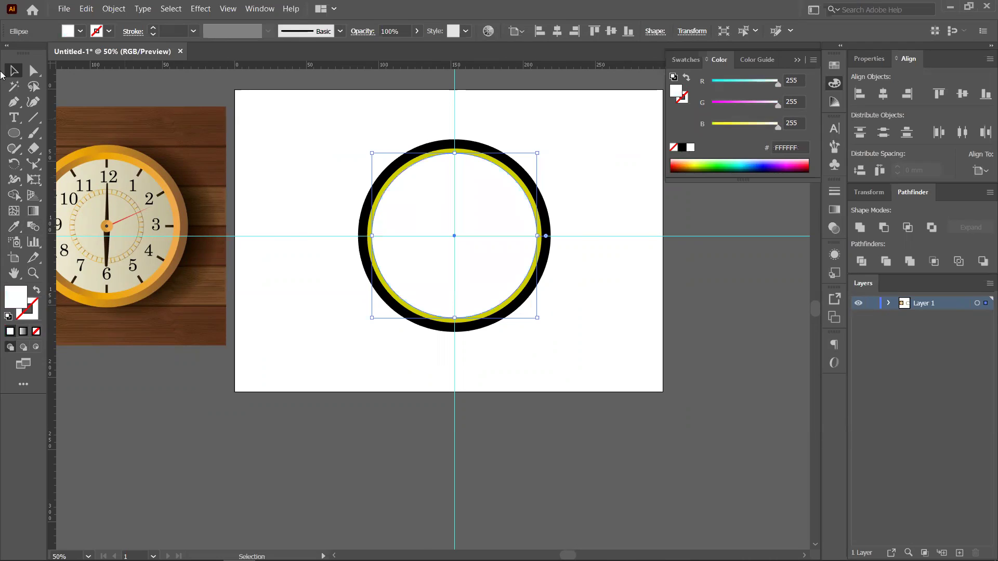
Replace the outermost black circle's fill with a linear white-to-black gradient at 0°
left_click(577, 169)
left_click(518, 201, "ctrl")
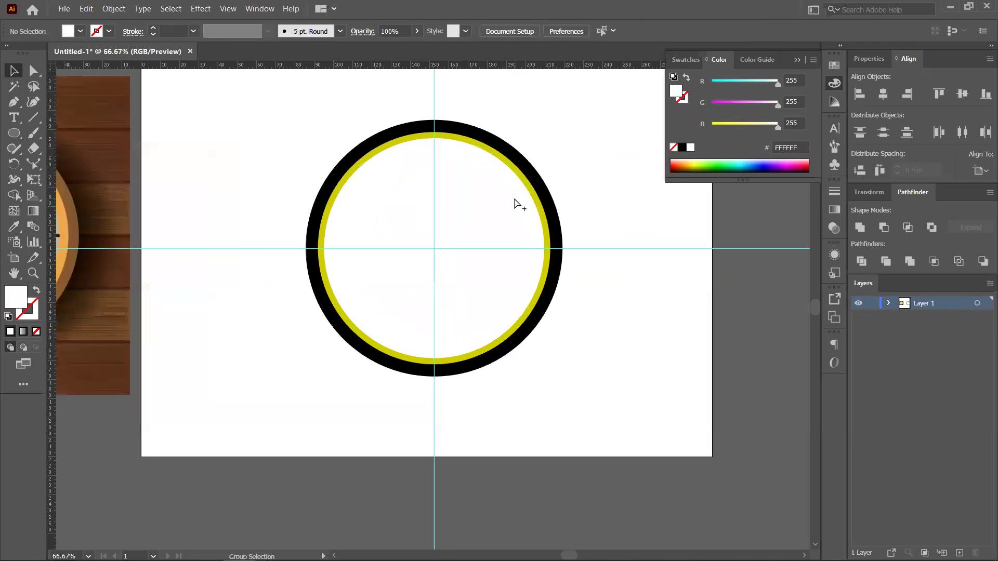
left_click_drag(341, 256, 414, 303)
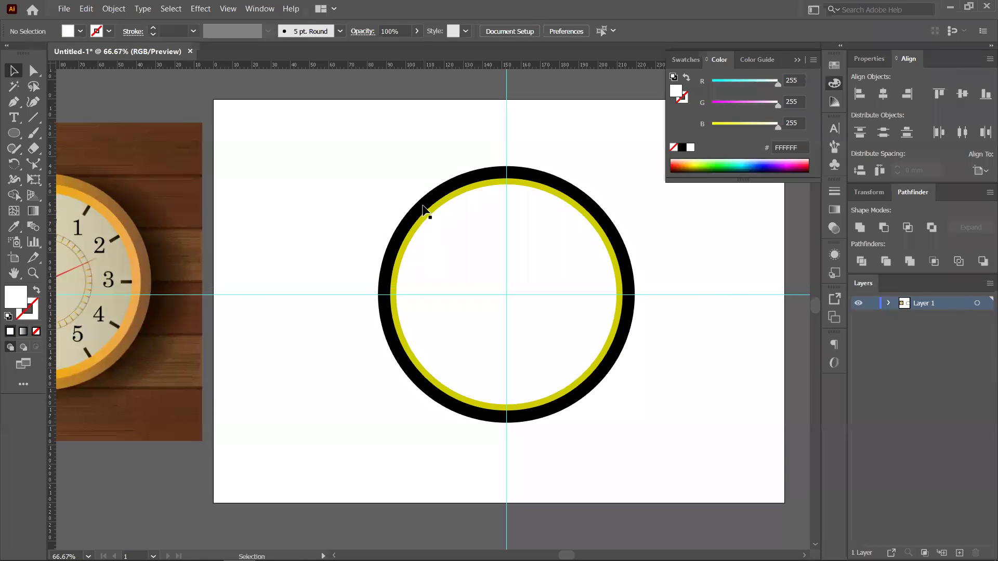
left_click(449, 204)
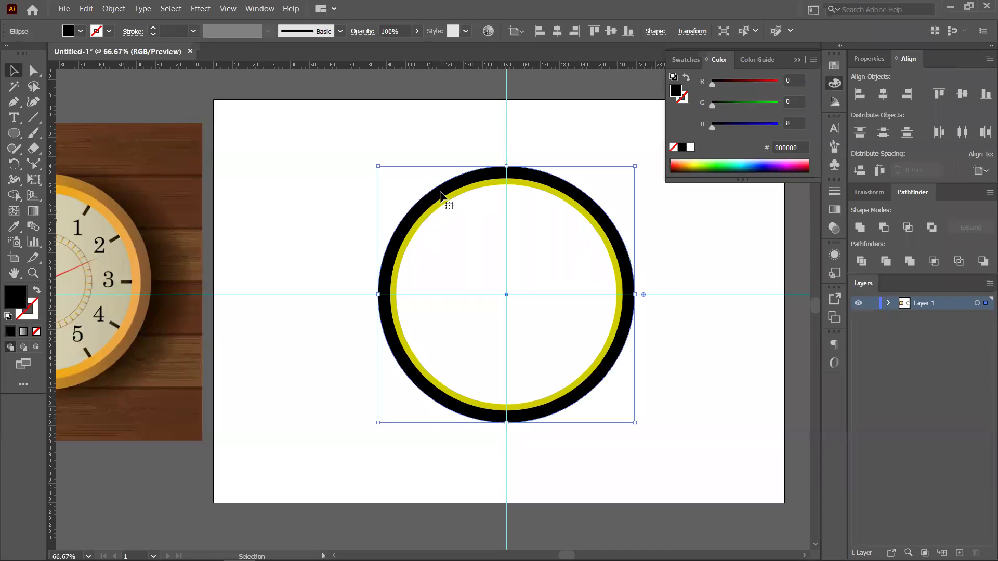
left_click_drag(160, 285, 266, 313)
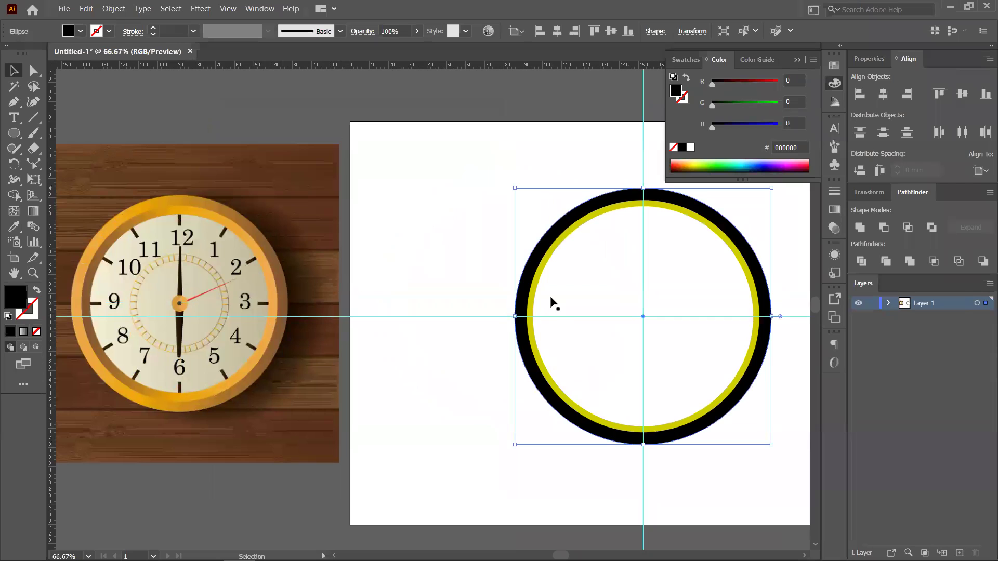
left_click(23, 333)
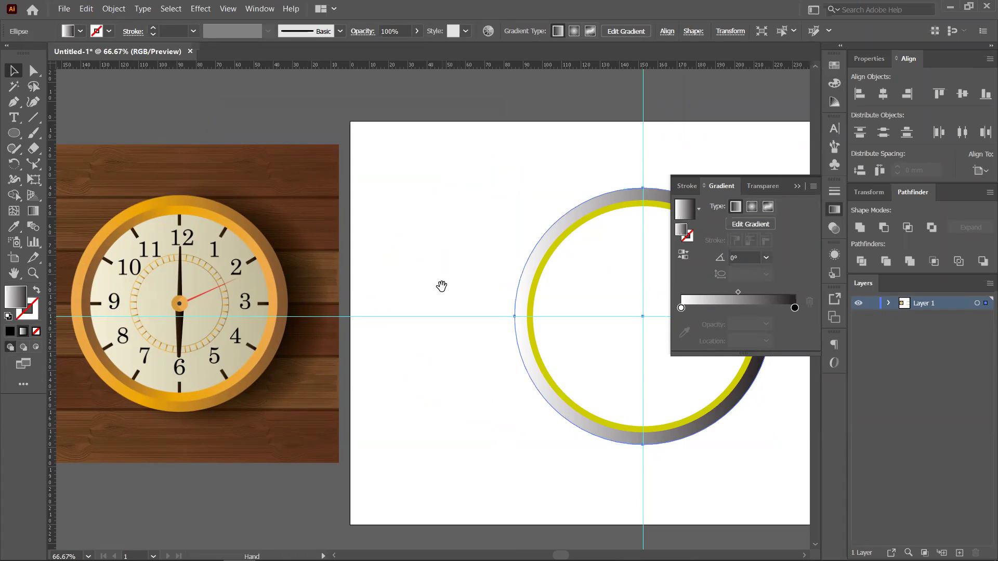
key("space")
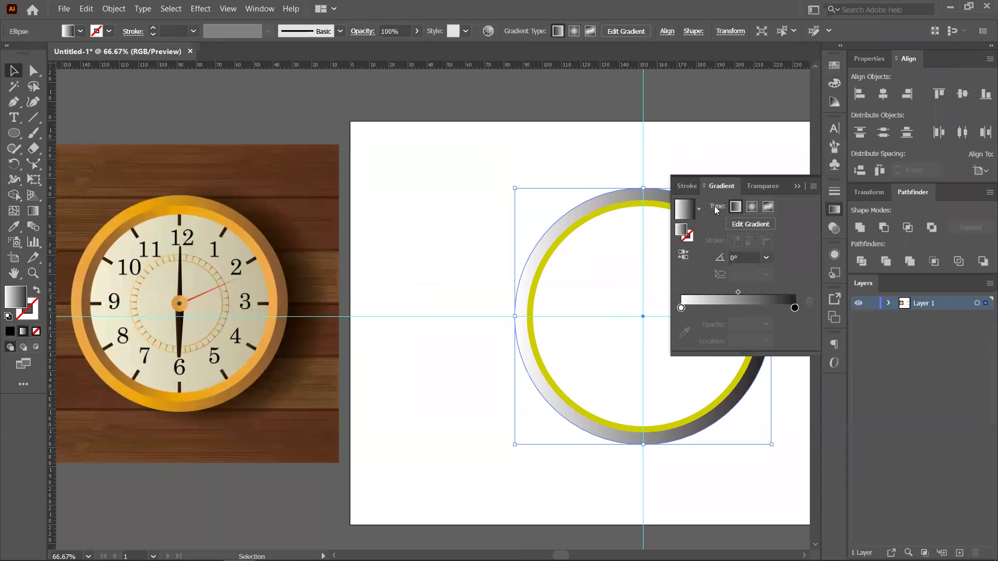
key("space")
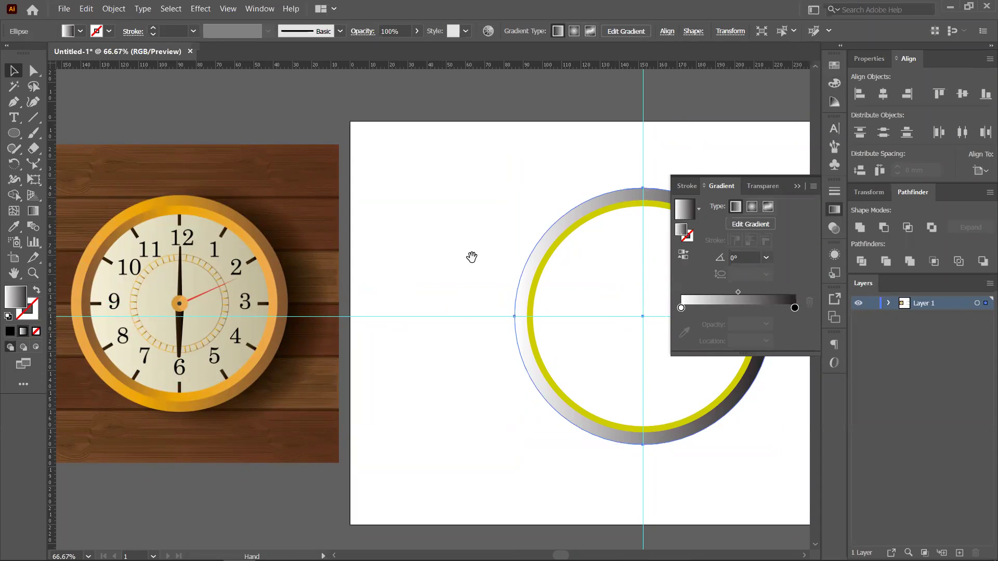
left_click_drag(472, 258, 315, 249)
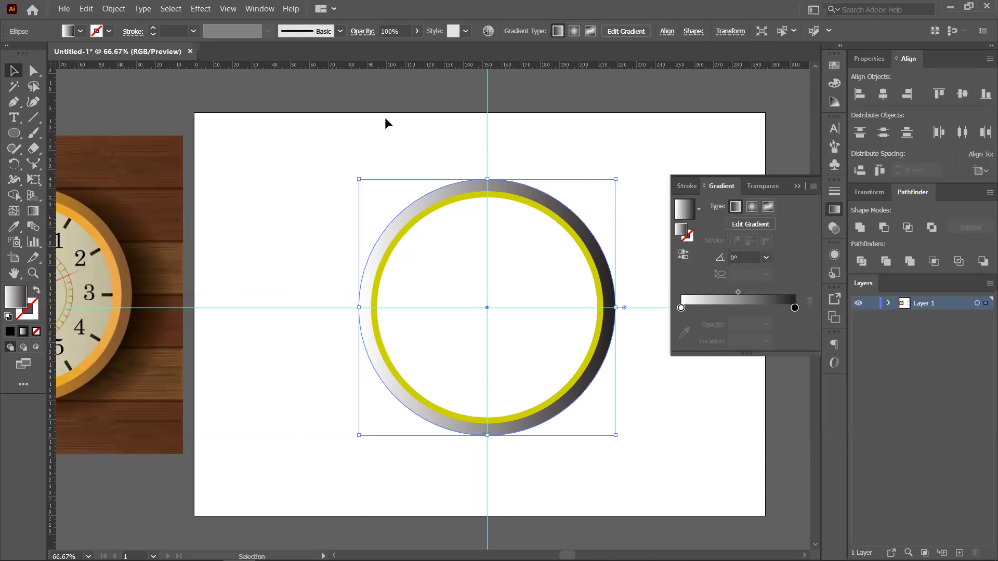
left_click_drag(379, 155, 279, 156)
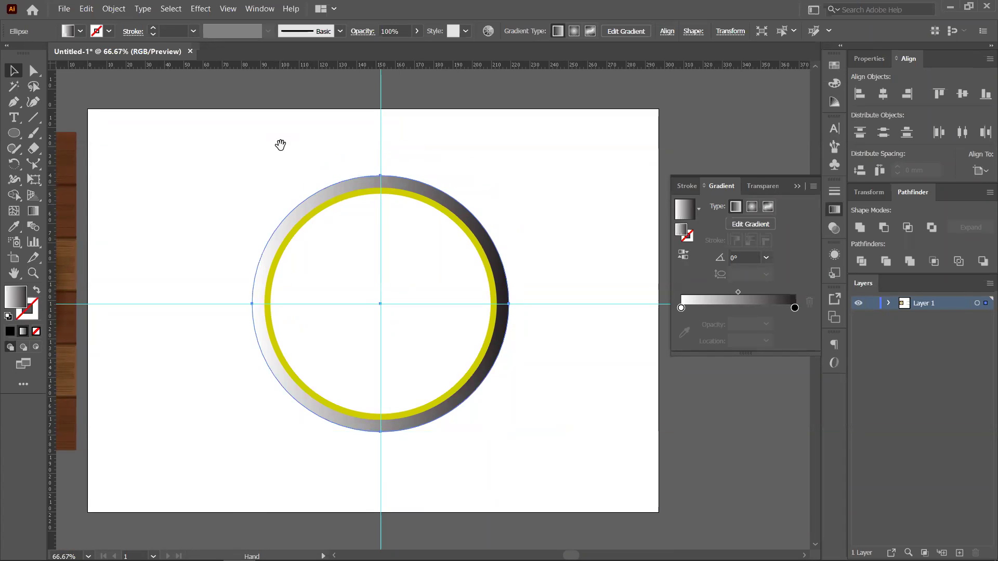
left_click_drag(280, 147, 426, 118)
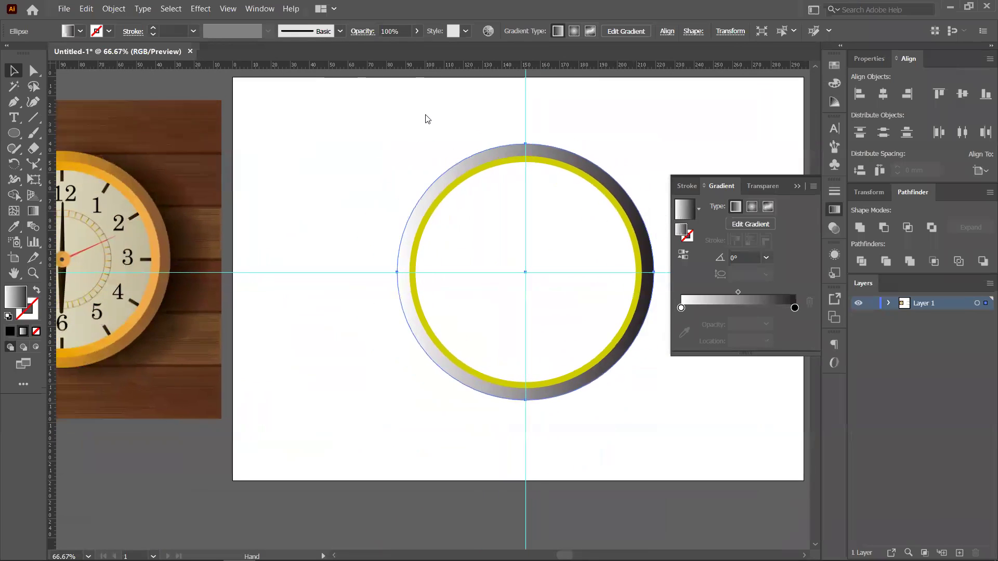
Redirect the outermost circle's linear gradient diagonally from upper left to lower right with the Gradient tool, at about -56°
left_click(561, 197)
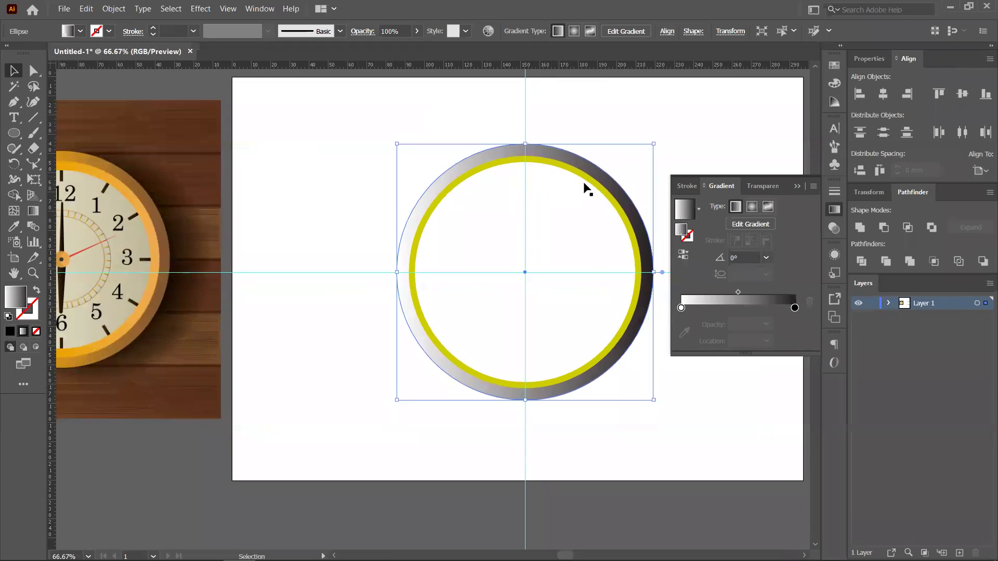
left_click(187, 329)
left_click(624, 214)
left_click(33, 213)
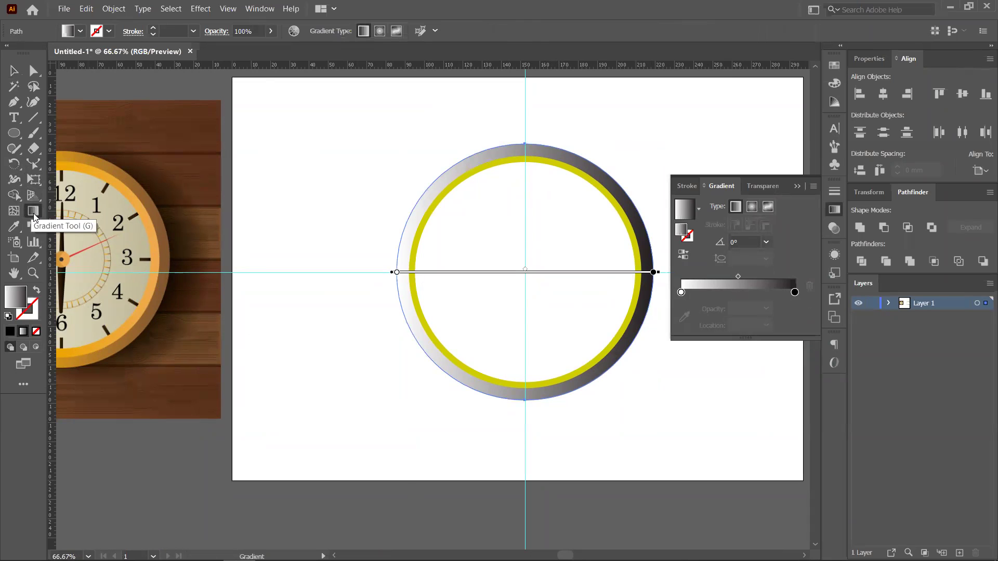
key("v")
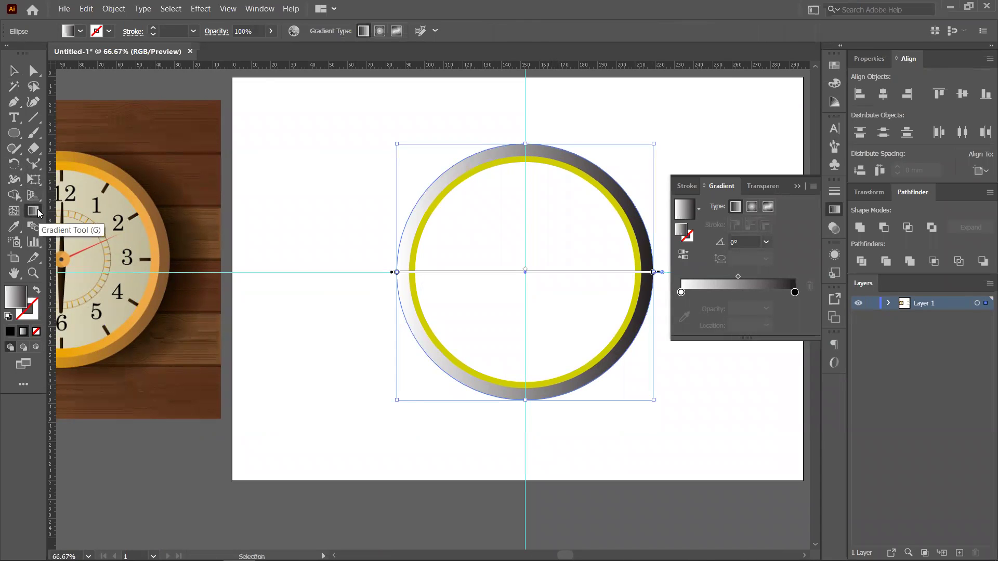
left_click(38, 212)
left_click_drag(423, 129, 634, 430)
left_click_drag(639, 89, 421, 429)
left_click_drag(438, 143, 631, 430)
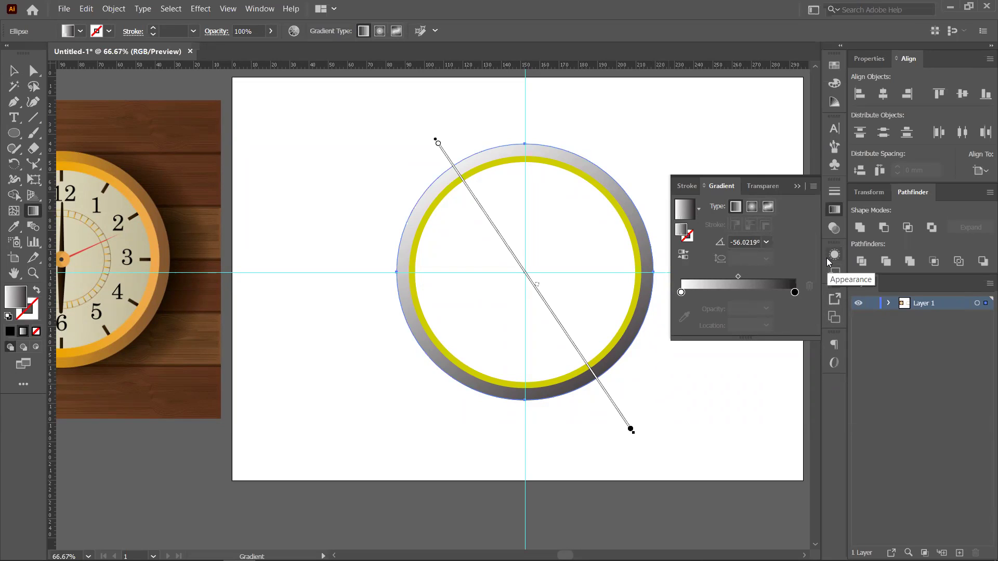
Try several swatch colours, including yellow-green and red, on the starting stop of the outermost circle's gradient
left_click(680, 293)
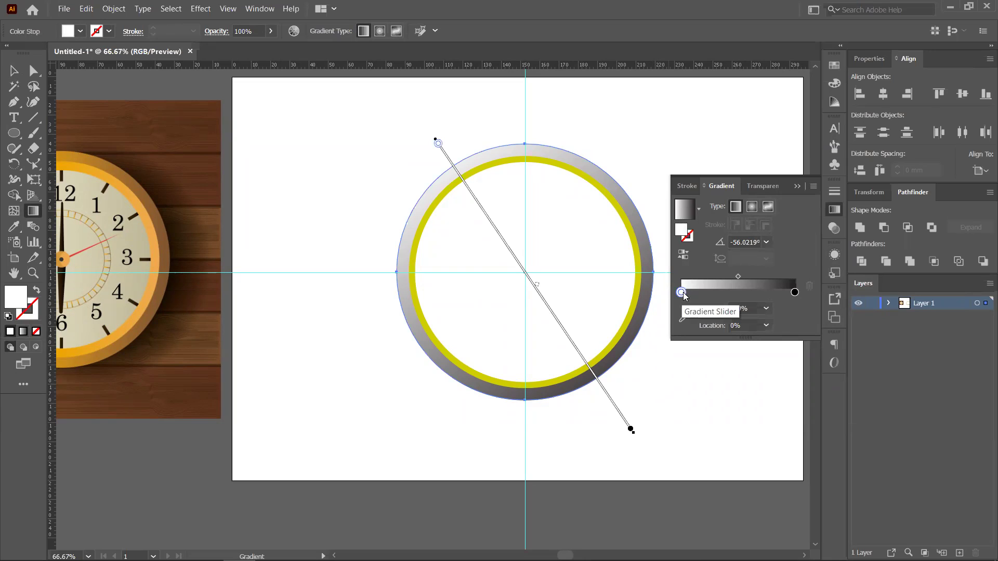
double_click(680, 293)
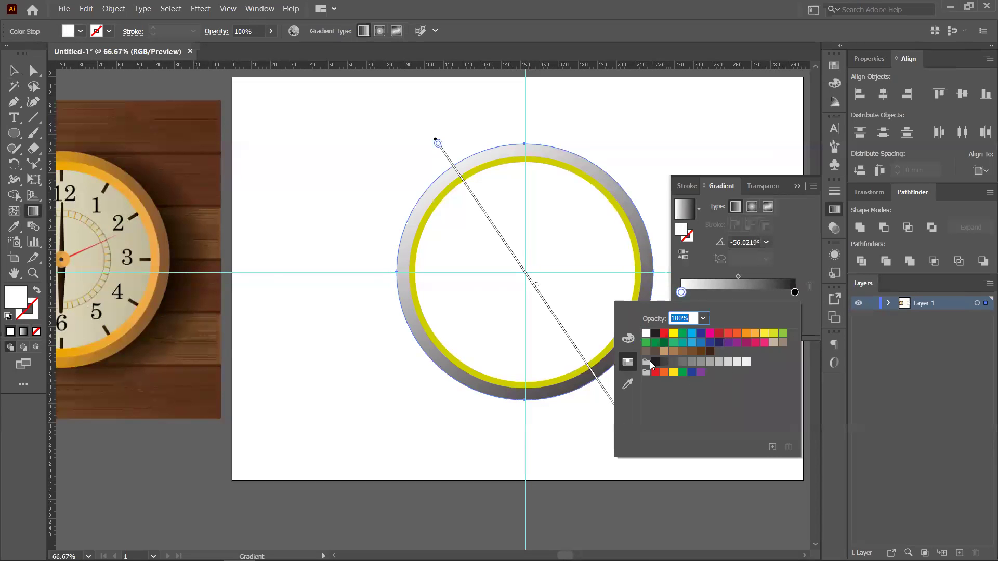
left_click(710, 332)
left_click(728, 333)
left_click(773, 333)
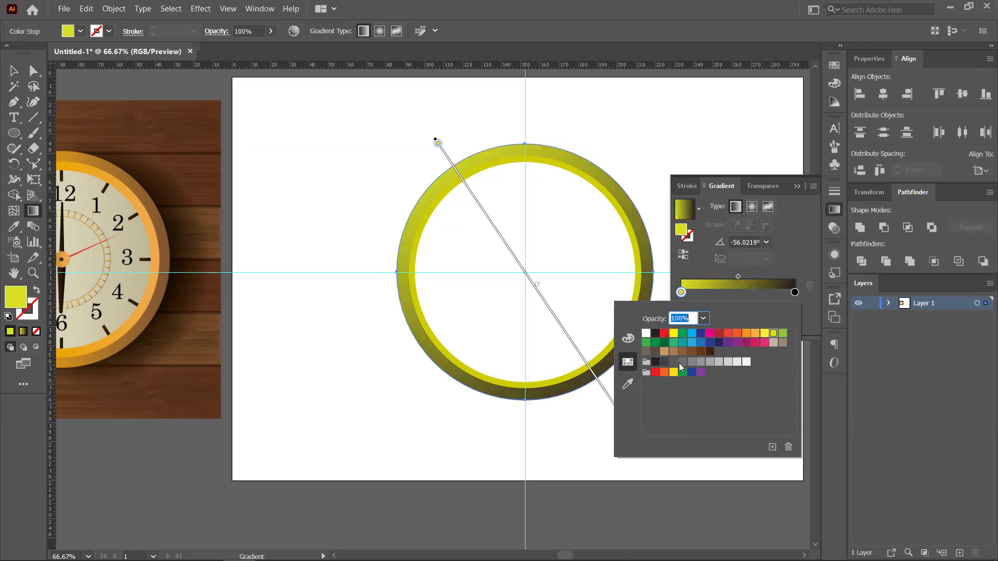
left_click(678, 363)
left_click(664, 352)
left_click(710, 342)
left_click(755, 334)
left_click(764, 333)
left_click(728, 333)
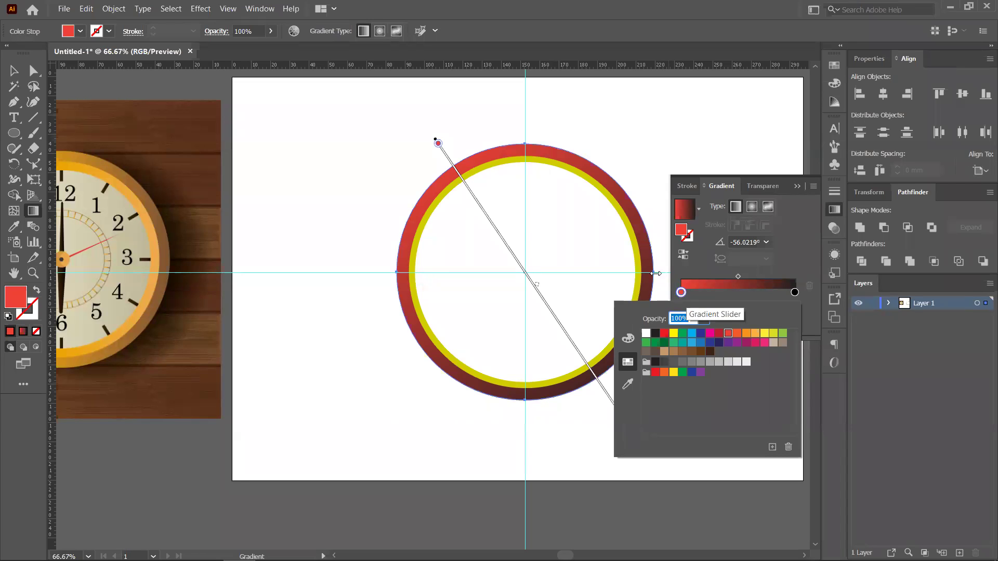
Sample the reference clock's rim to make the outermost circle's starting gradient stop brown and its ending stop light orange
key("ctrl")
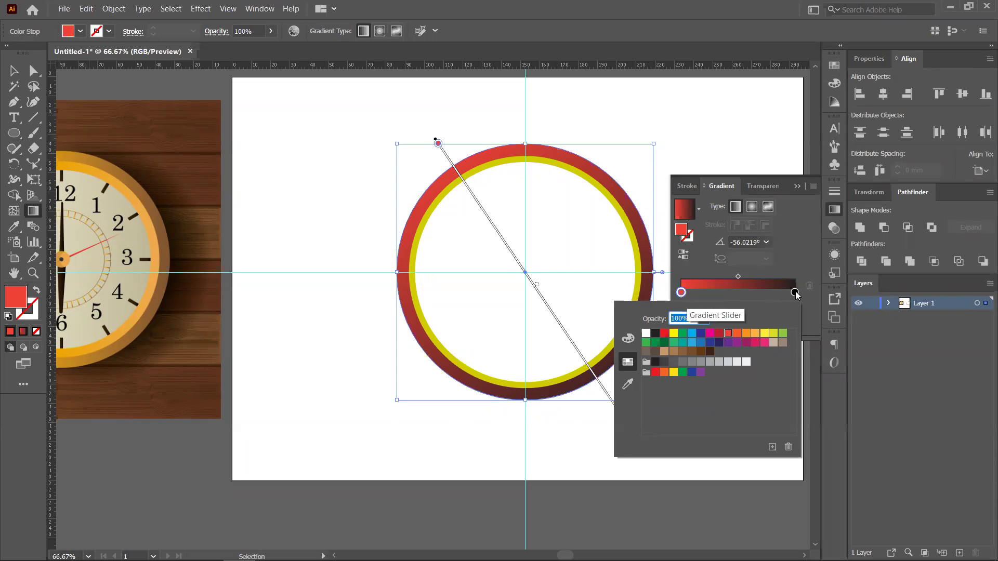
left_click(681, 292)
double_click(681, 293)
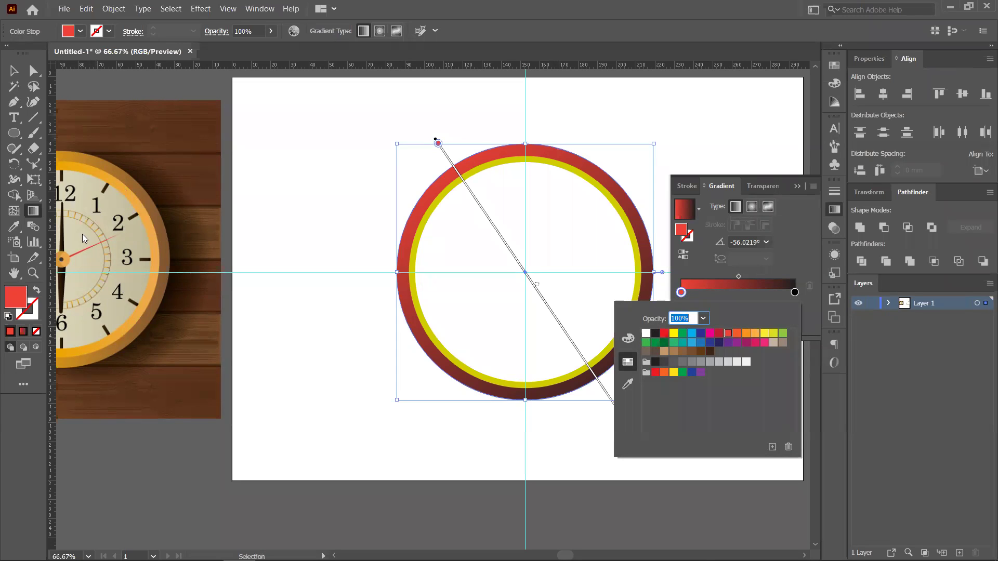
left_click(628, 384)
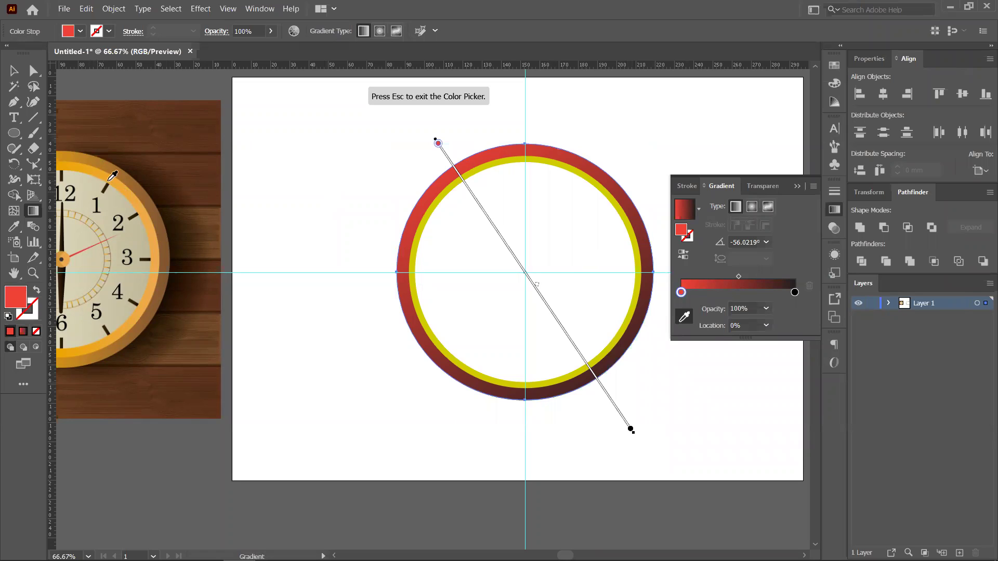
left_click(167, 237)
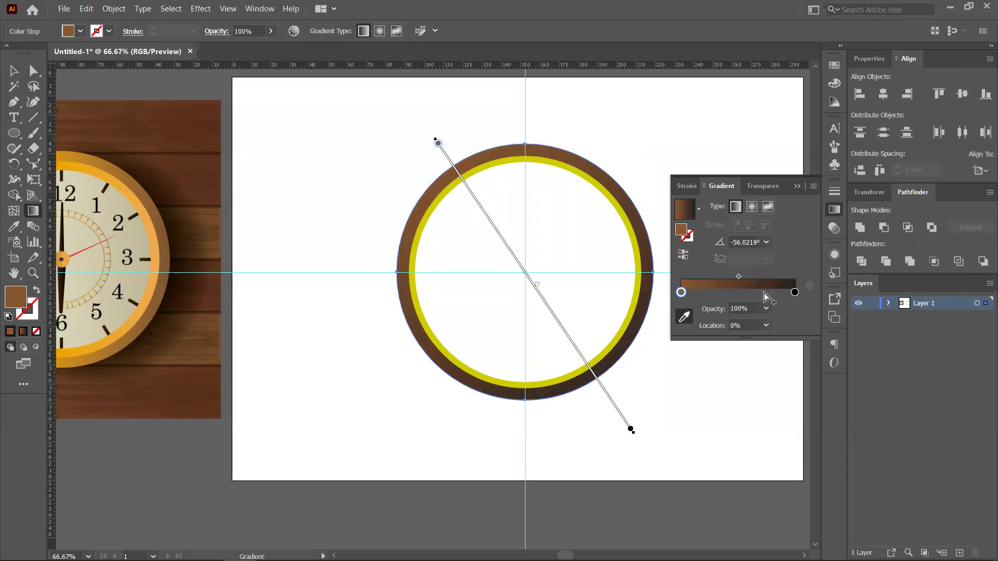
double_click(795, 293)
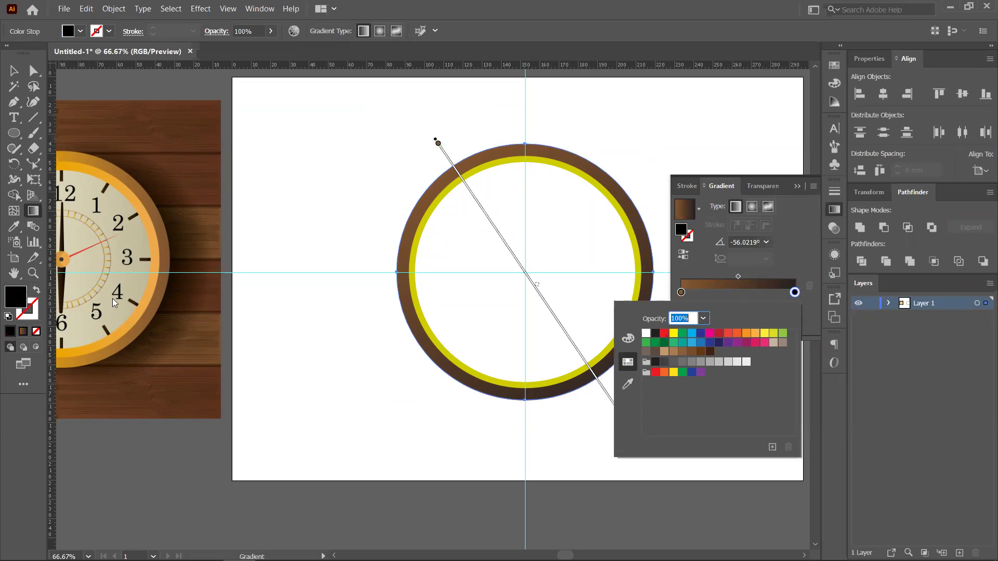
left_click(628, 384)
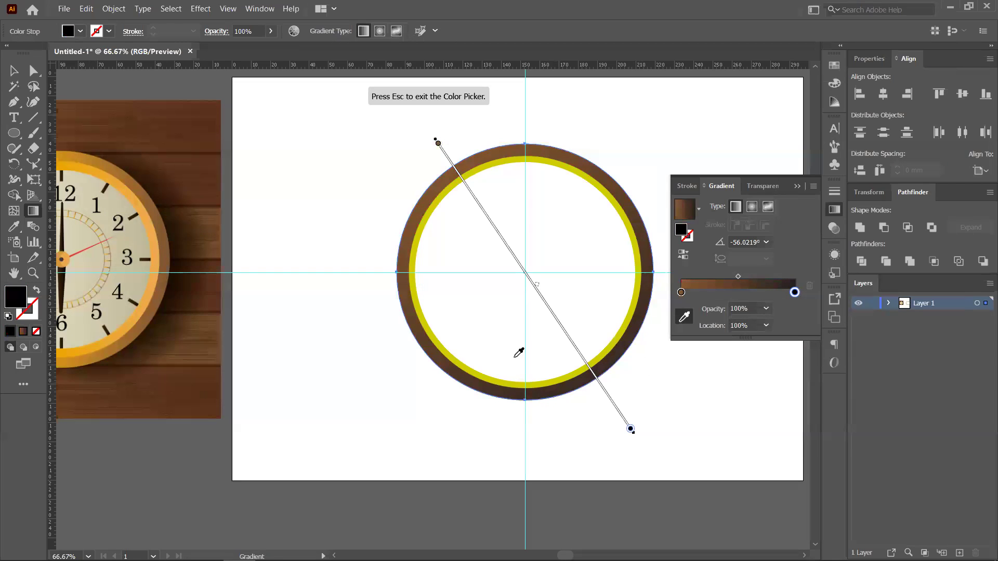
left_click(158, 243)
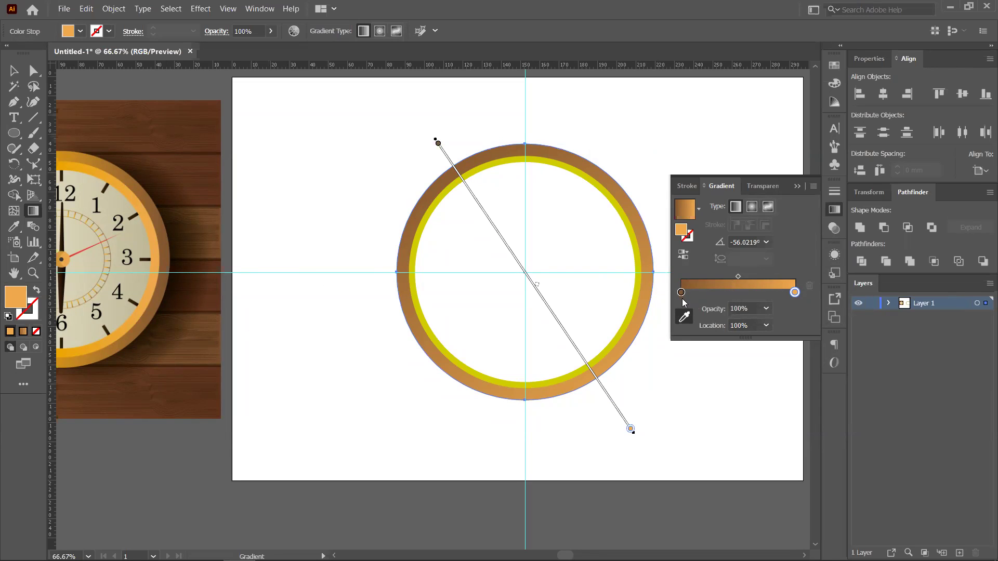
Add two intermediate stops to the outermost circle's gradient, light orange at about 31% and brown at about 70%, and deselect the circle
left_click_drag(681, 293, 761, 292)
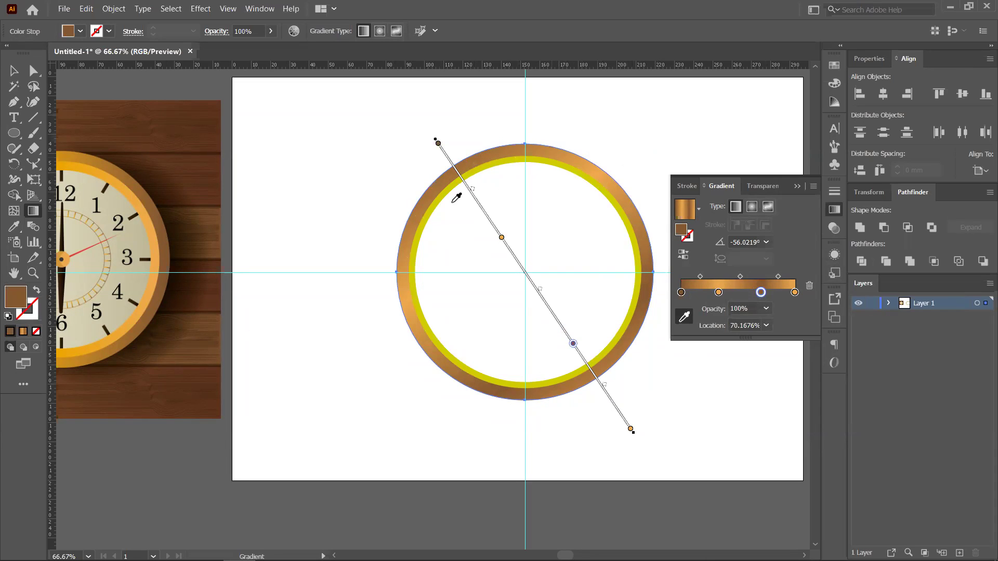
mouse_move(501, 239)
left_mouse_down()
mouse_move(488, 216)
mouse_move(497, 231)
left_mouse_up()
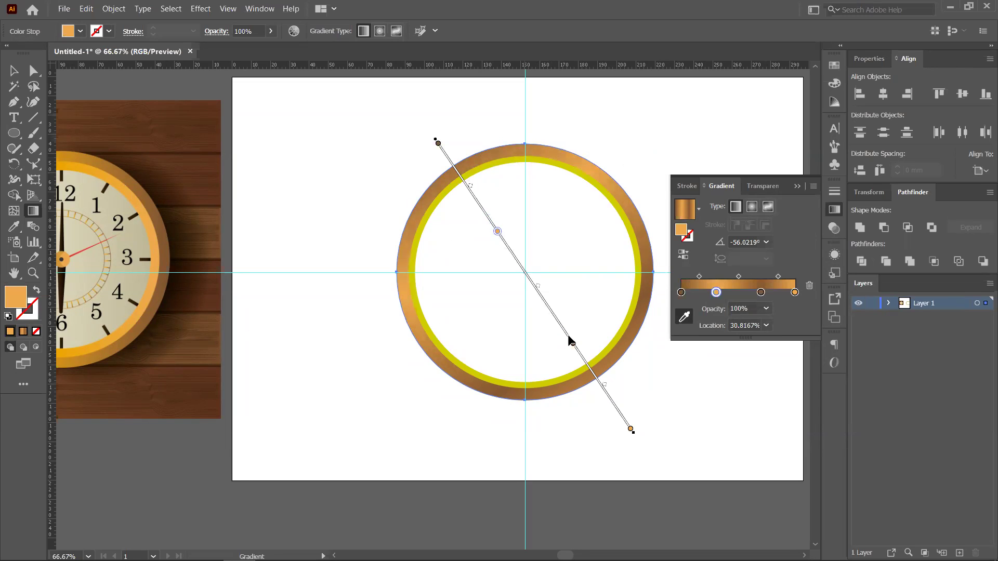
left_click(573, 344)
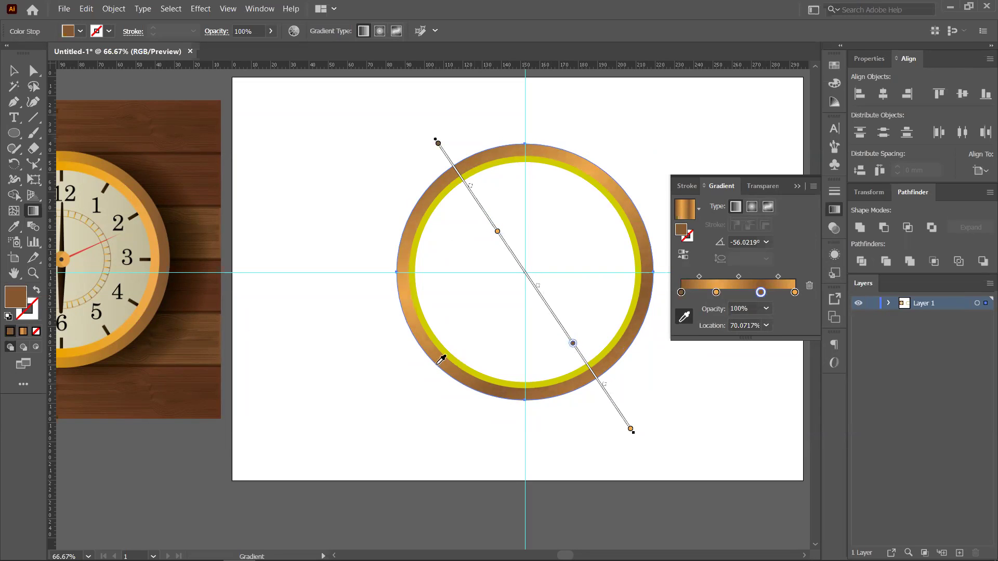
left_click(795, 187)
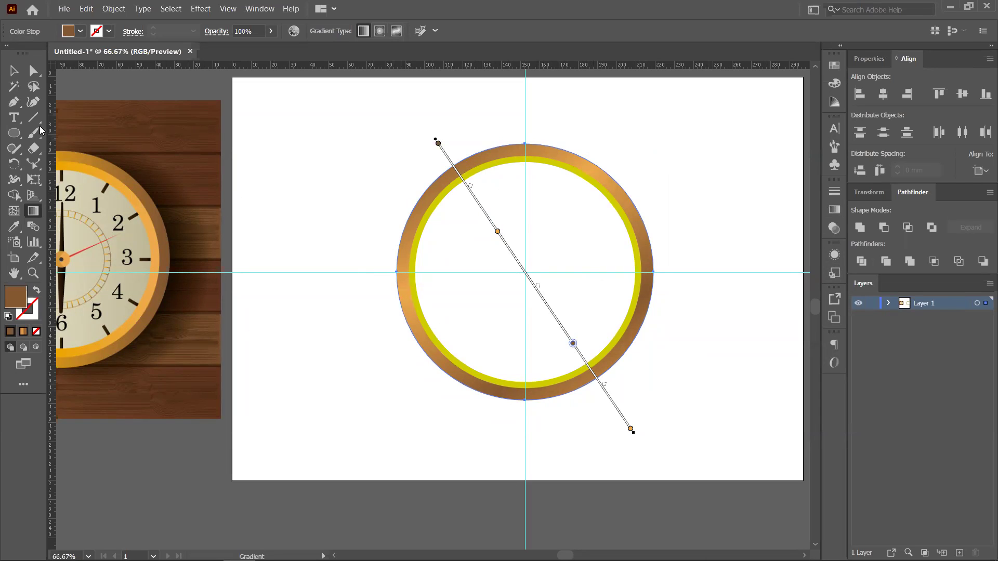
left_click(13, 71)
left_click(731, 252)
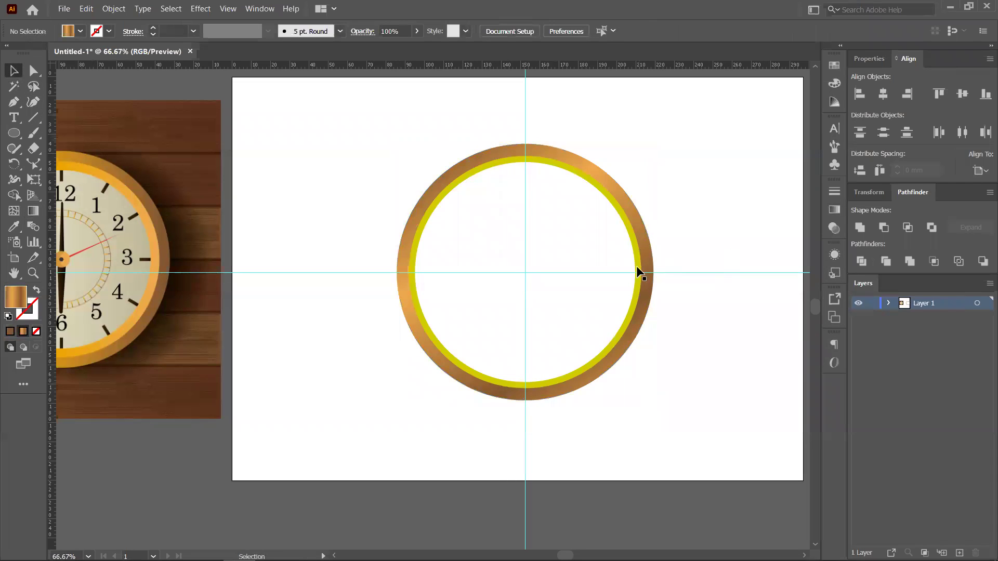
Copy the outermost circle's gradient onto the yellow circle with the Eyedropper and reverse the copied gradient at 0°
left_click(639, 271)
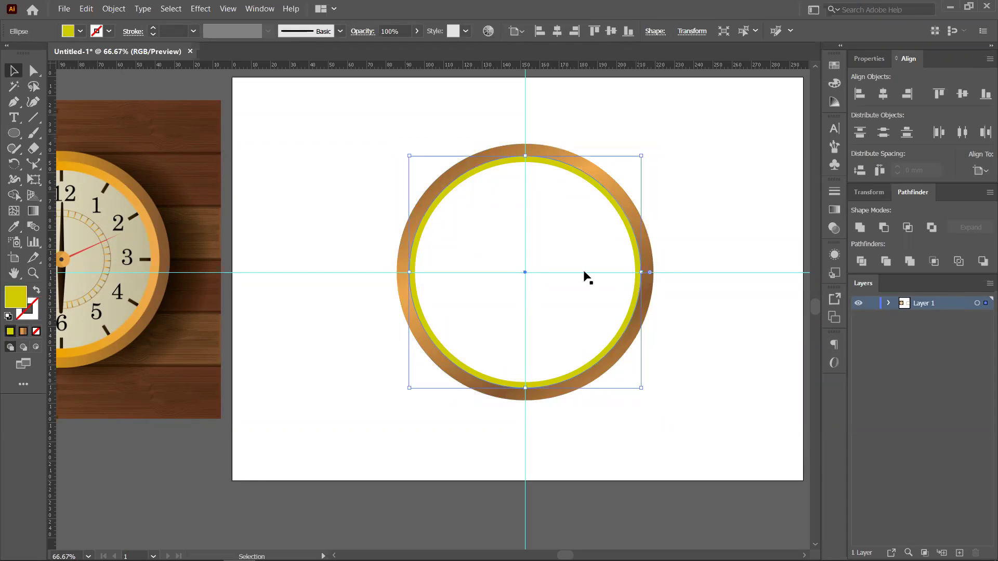
left_click(16, 230)
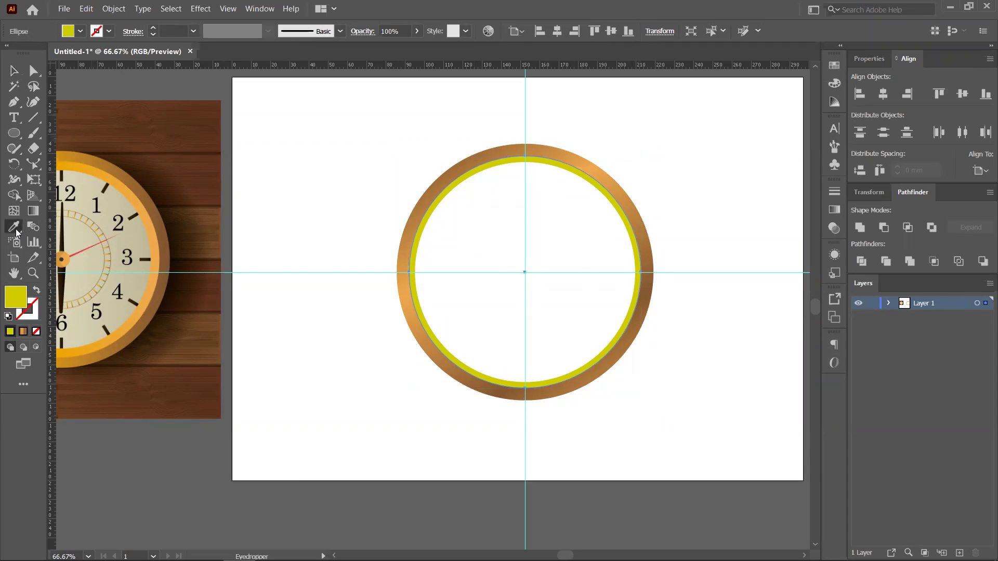
left_click(606, 172)
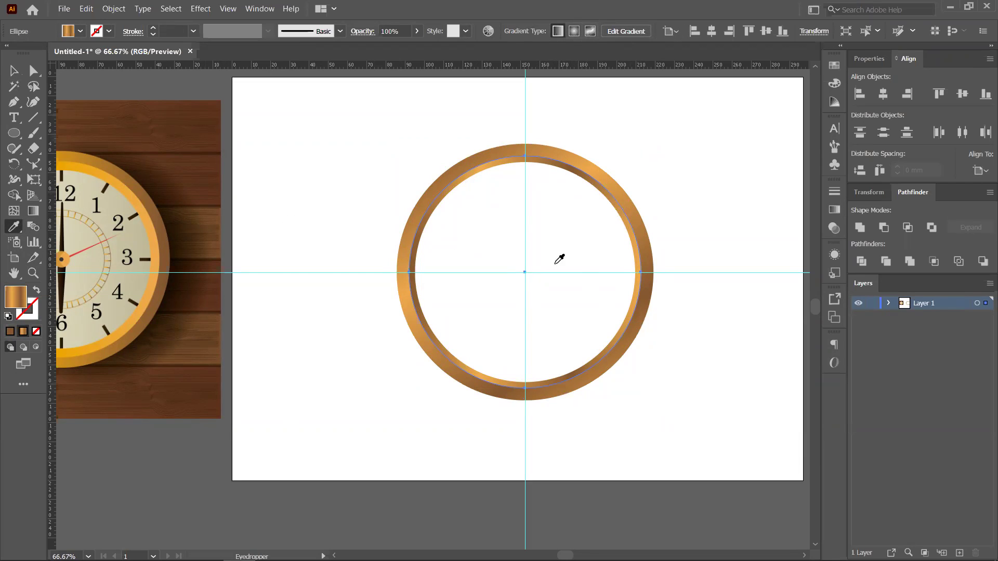
left_click(832, 213)
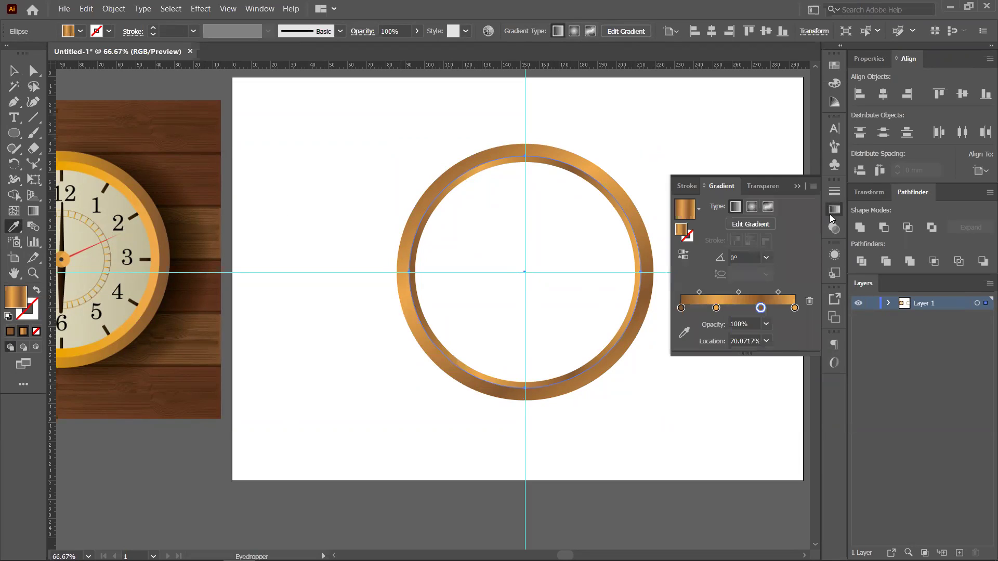
left_click(684, 258)
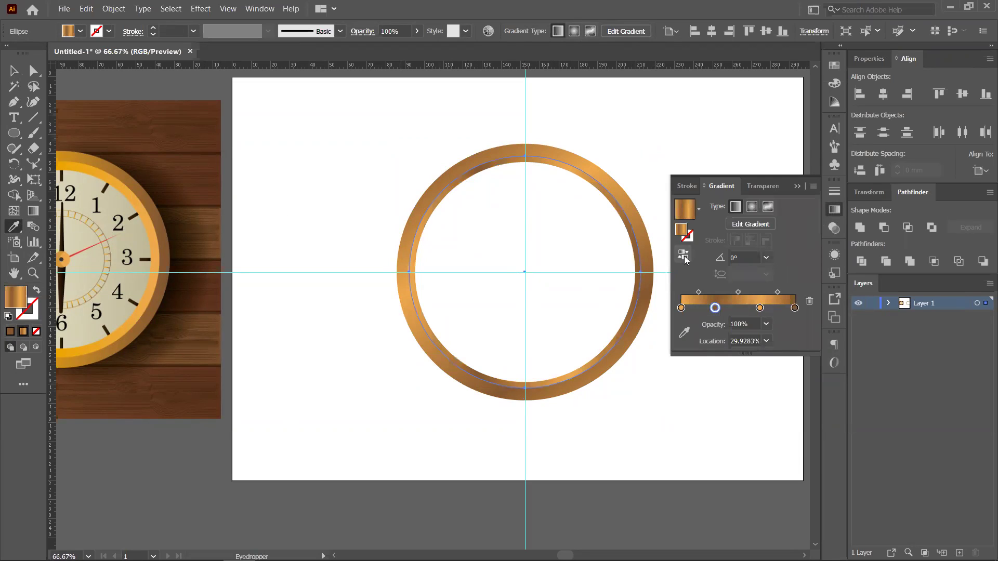
Swap the middle gradient stops of the second circle, placing brown at about 75% and light orange at about 33%
left_click_drag(715, 307, 765, 307)
left_click(760, 308)
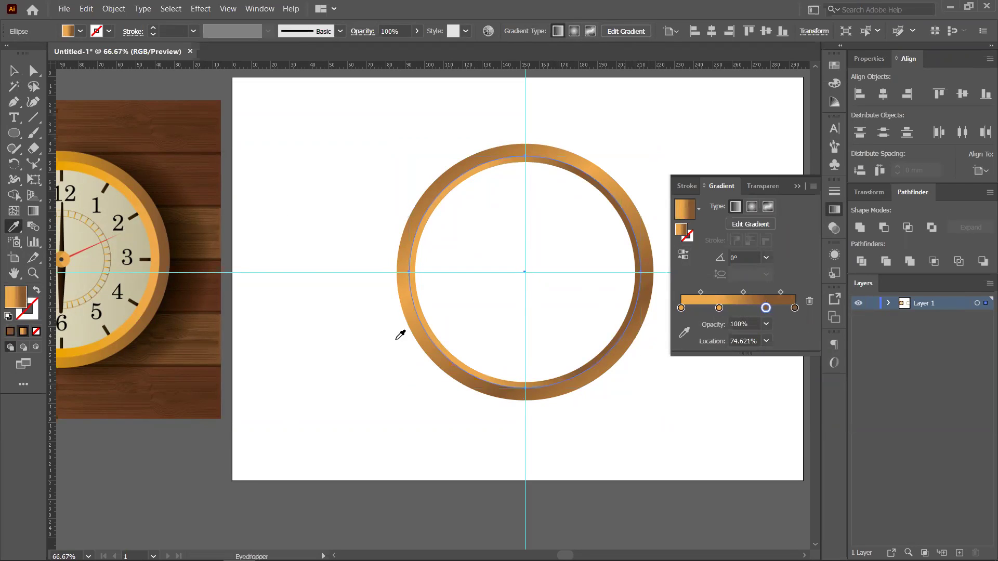
left_click(14, 71)
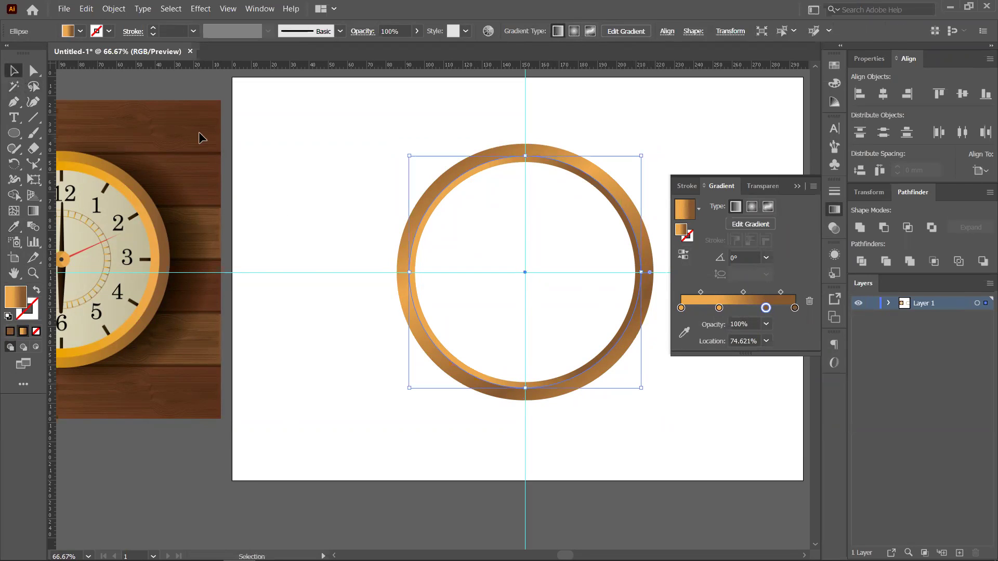
left_click(347, 134)
Rearrange the second circle's middle gradient stops so brown comes before light orange, with the light orange stop at about 74%
scroll(406, 205, "down", 2)
scroll(499, 245, "up", 2)
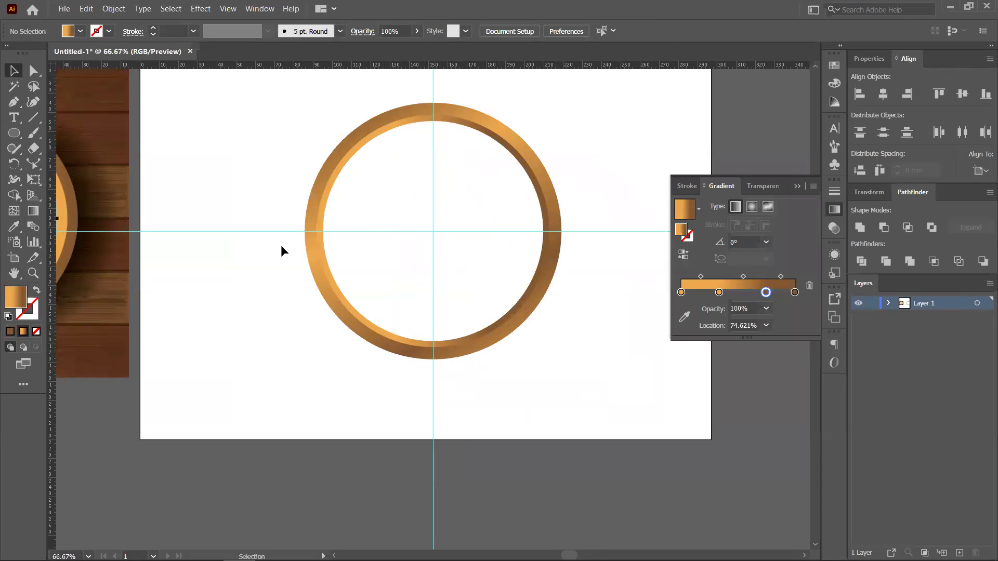
scroll(281, 251, "left", 5)
key("ctrl+a")
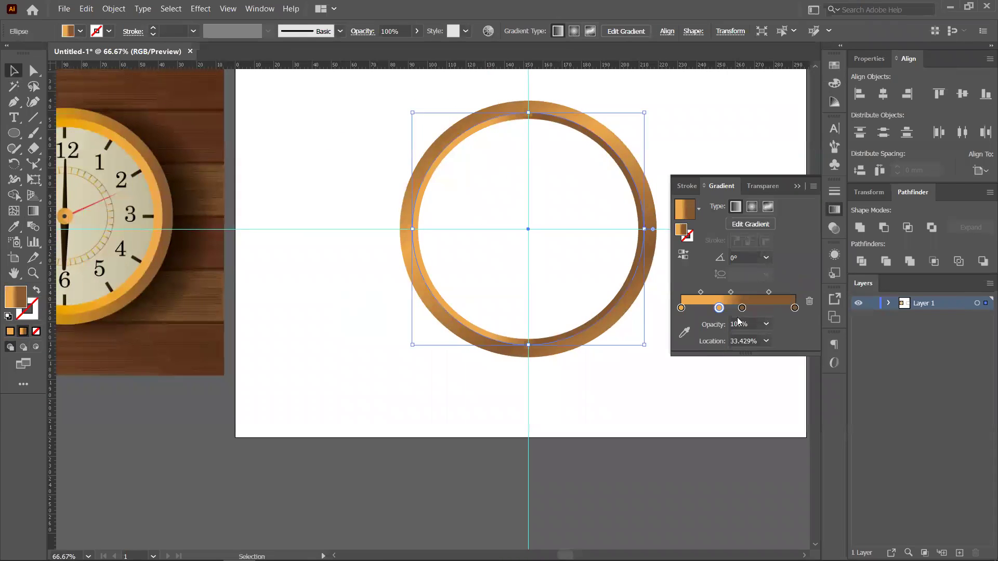
key("ctrl+z")
mouse_move(744, 308)
left_mouse_down()
mouse_move(708, 310)
mouse_move(765, 310)
left_mouse_up()
left_click(760, 308)
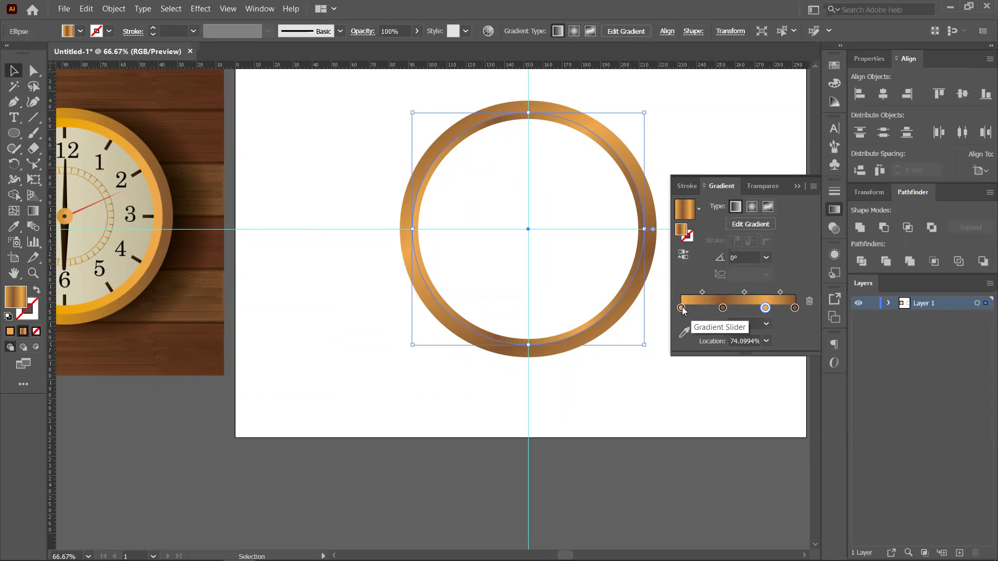
left_click(327, 140)
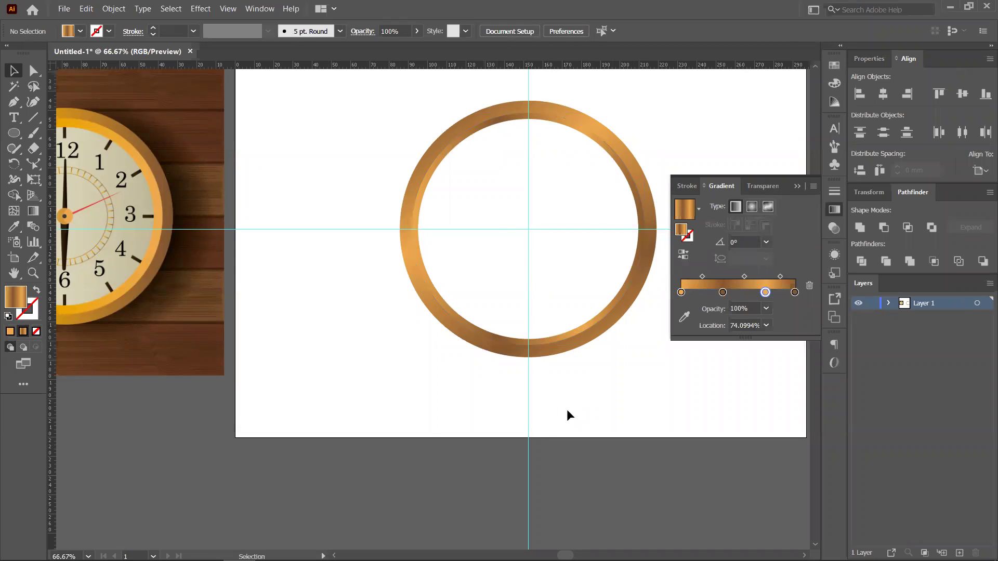
left_click(477, 128)
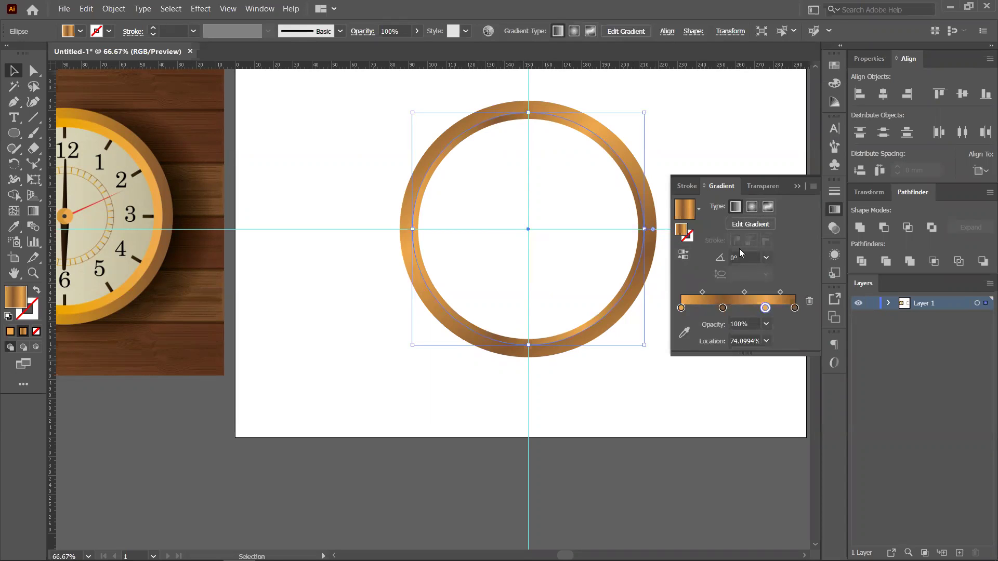
left_click(741, 224)
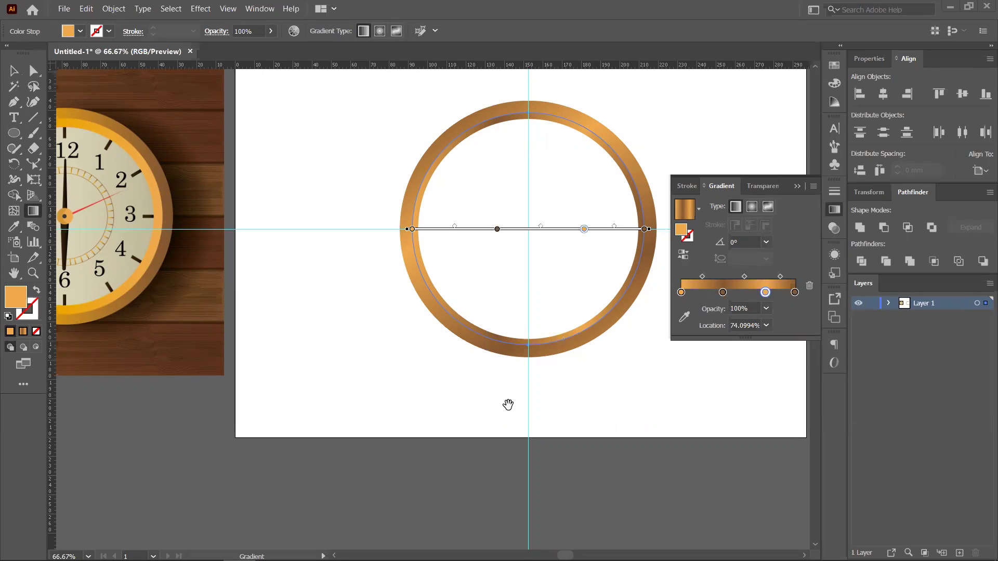
mouse_move(589, 360)
left_mouse_down()
mouse_move(581, 333)
mouse_move(479, 458)
mouse_move(503, 473)
mouse_move(556, 456)
left_mouse_up()
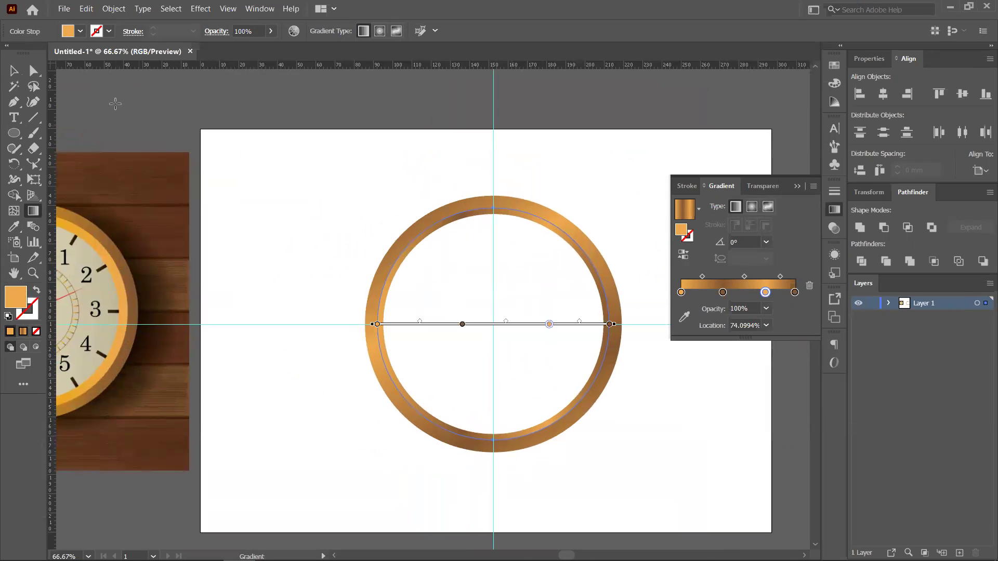
left_click(12, 71)
left_click(538, 280)
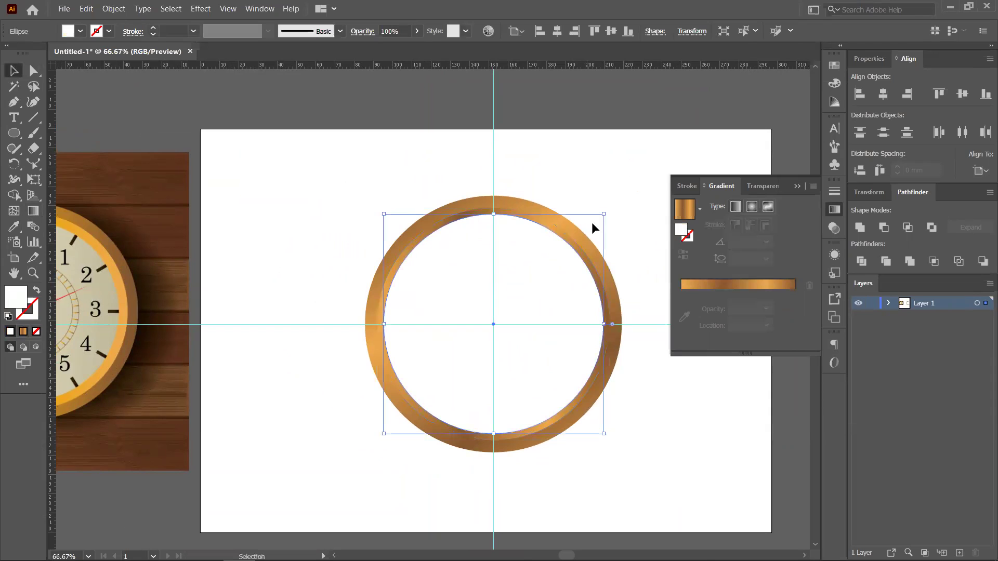
left_click_drag(605, 215, 615, 180)
key("ctrl+z")
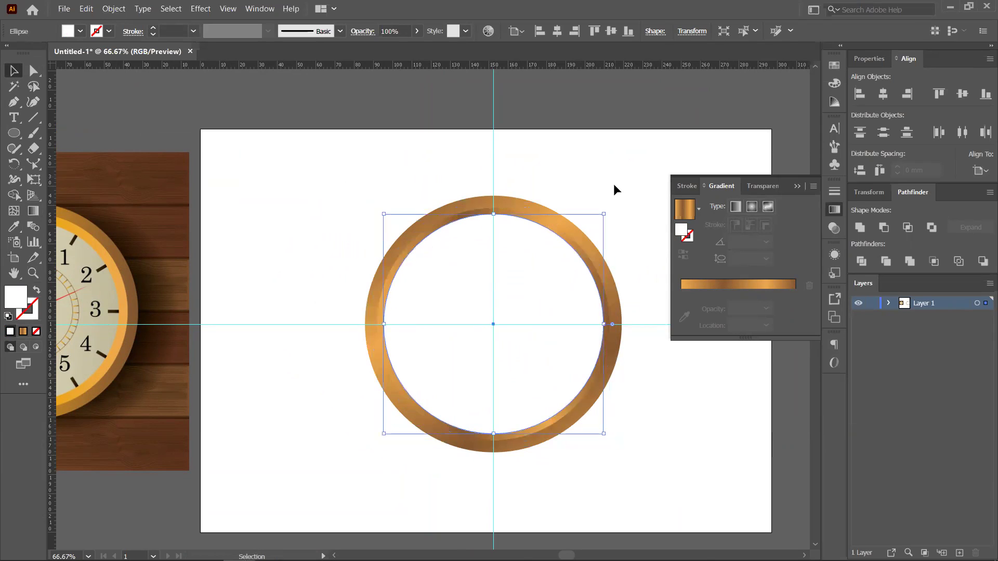
Shrink the white inner circle about its centre to a diameter of about 108 mm, widening the second ring, and deselect it
left_click(612, 188)
left_click(561, 244)
left_click_drag(604, 213, 598, 220)
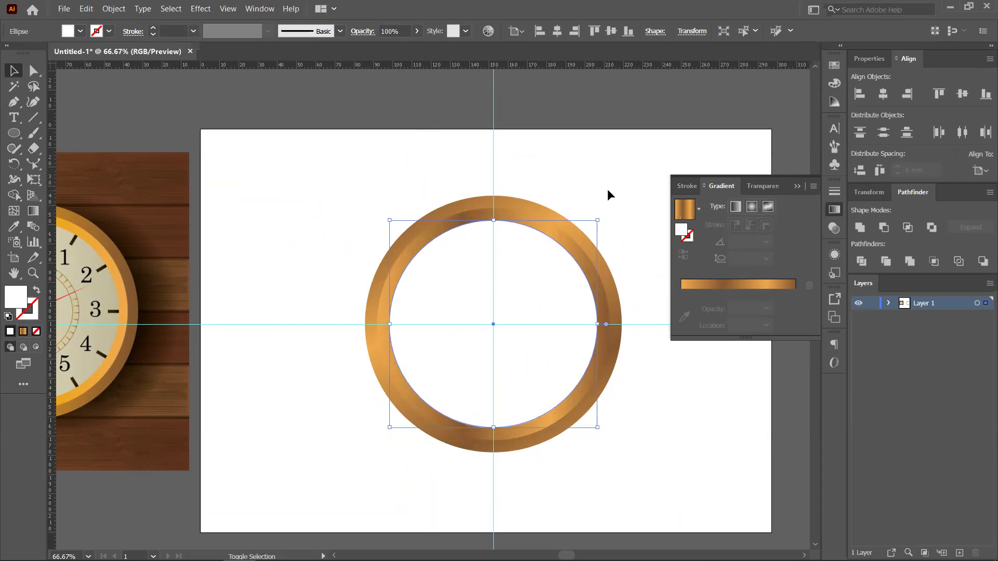
left_click(687, 389)
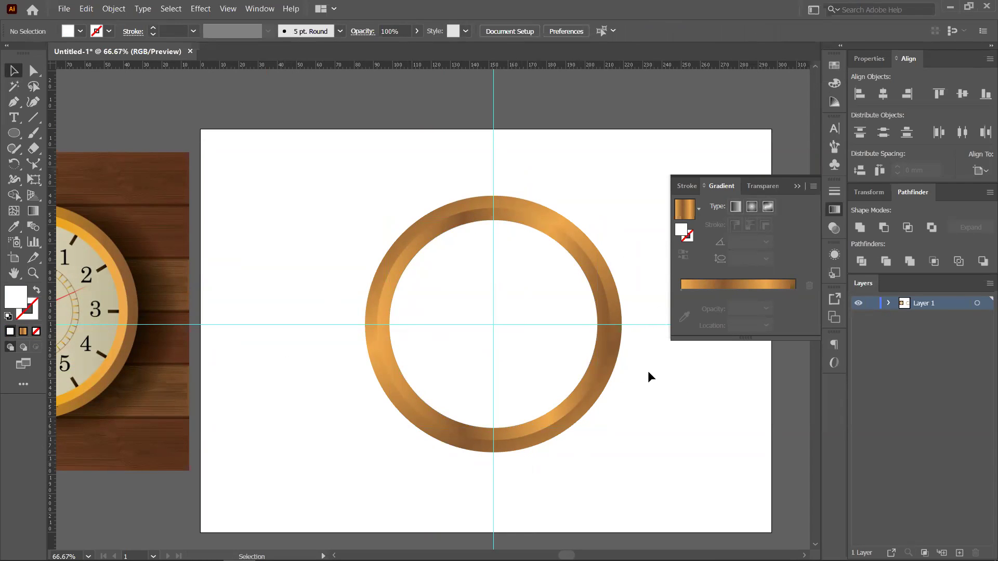
Recolor the brown middle gradient stop of the second circle light orange and place it at about 42%
left_click(594, 280)
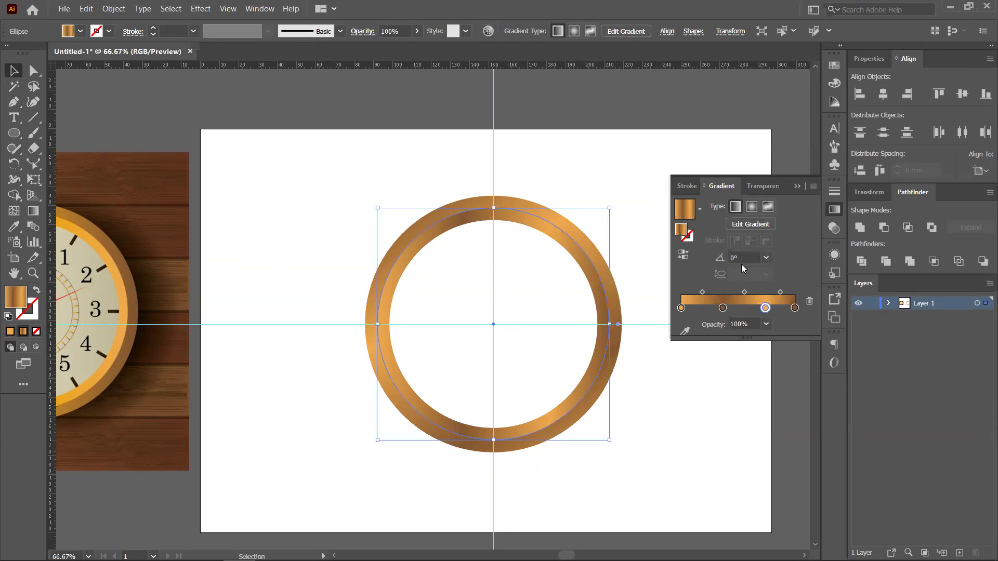
double_click(723, 308)
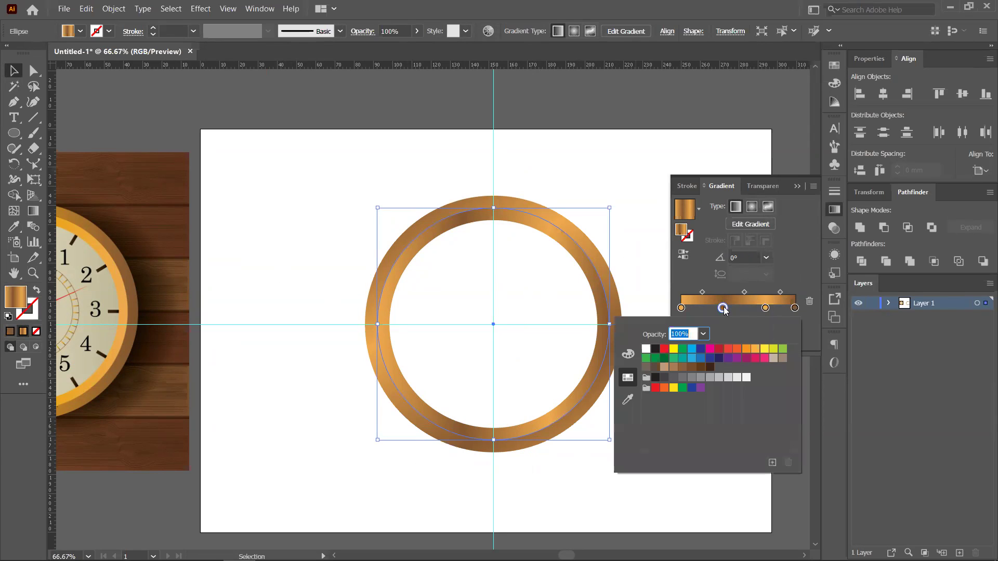
left_click(757, 349)
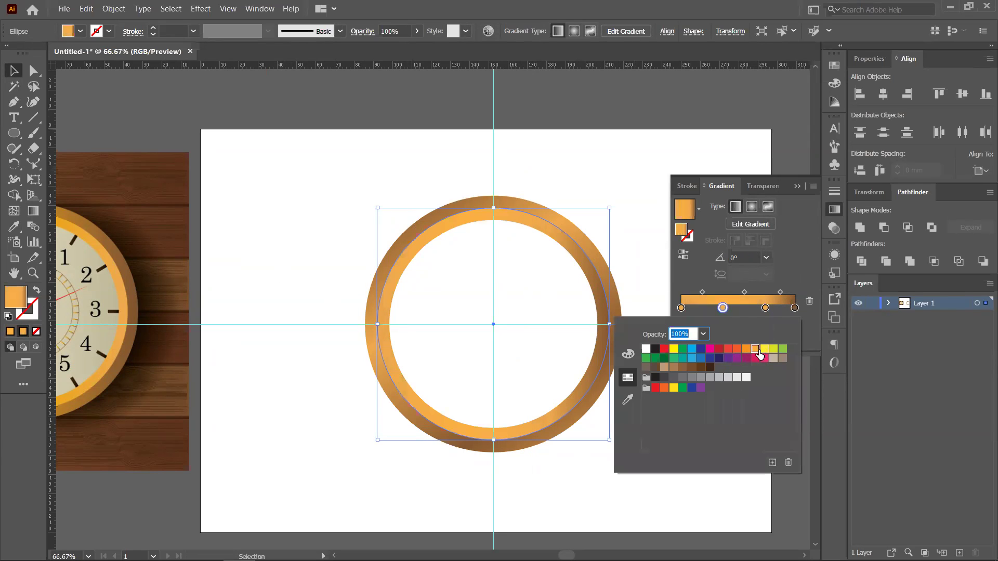
left_click(591, 394)
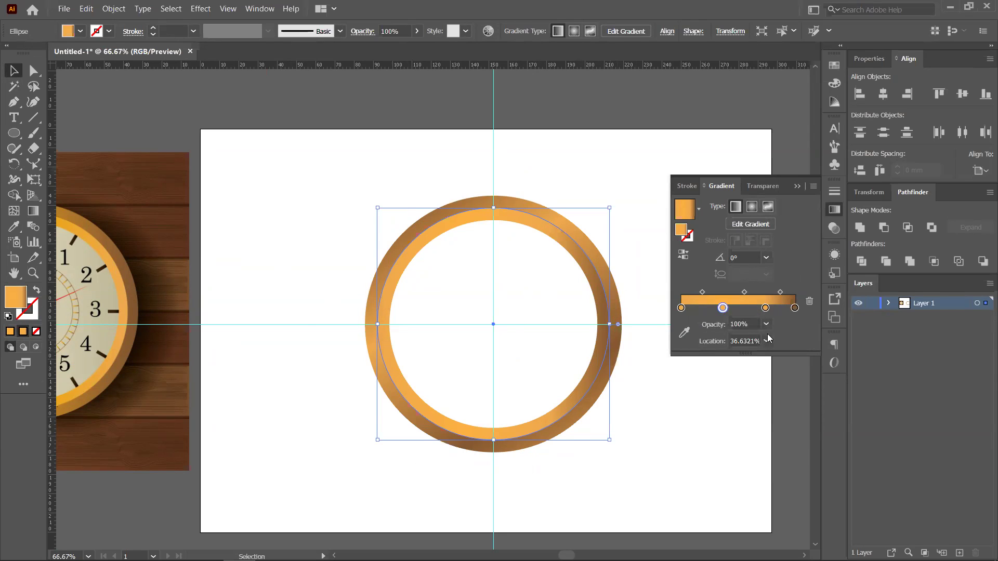
left_click_drag(743, 297, 729, 308)
Copy the second circle's gradient onto the outermost circle with the Eyedropper and reverse the copied gradient
left_click(590, 244)
left_click(14, 226)
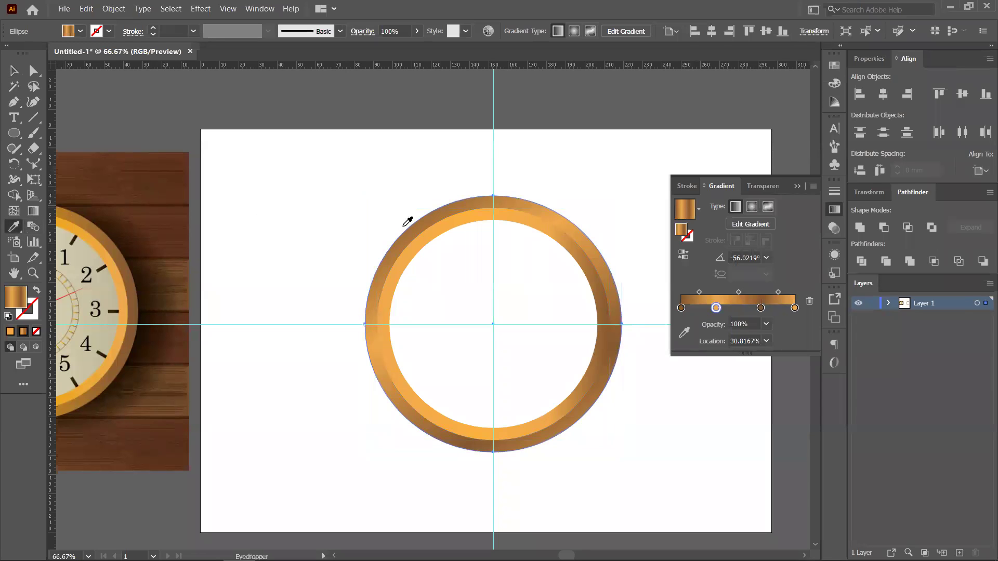
left_click(421, 240)
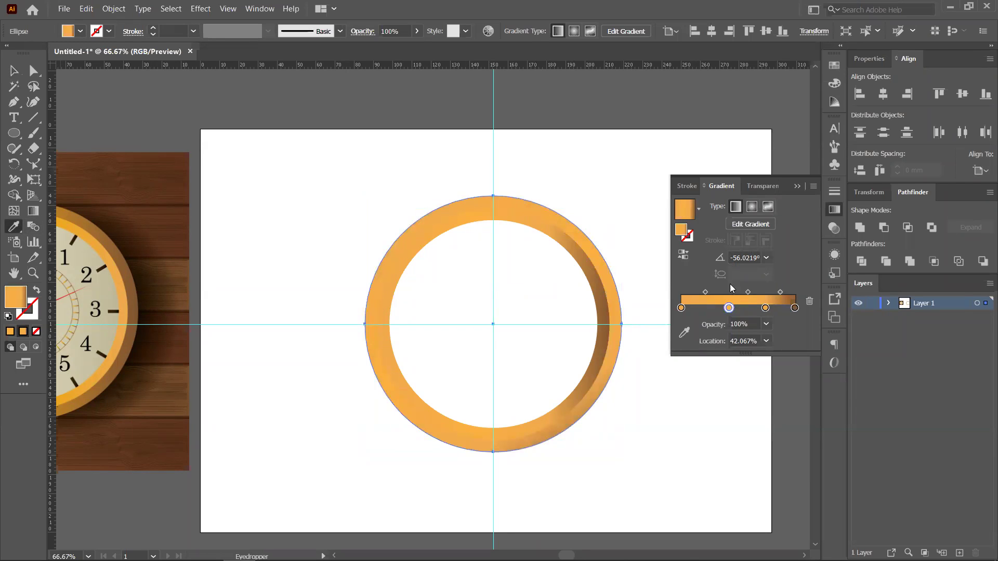
left_click(683, 256)
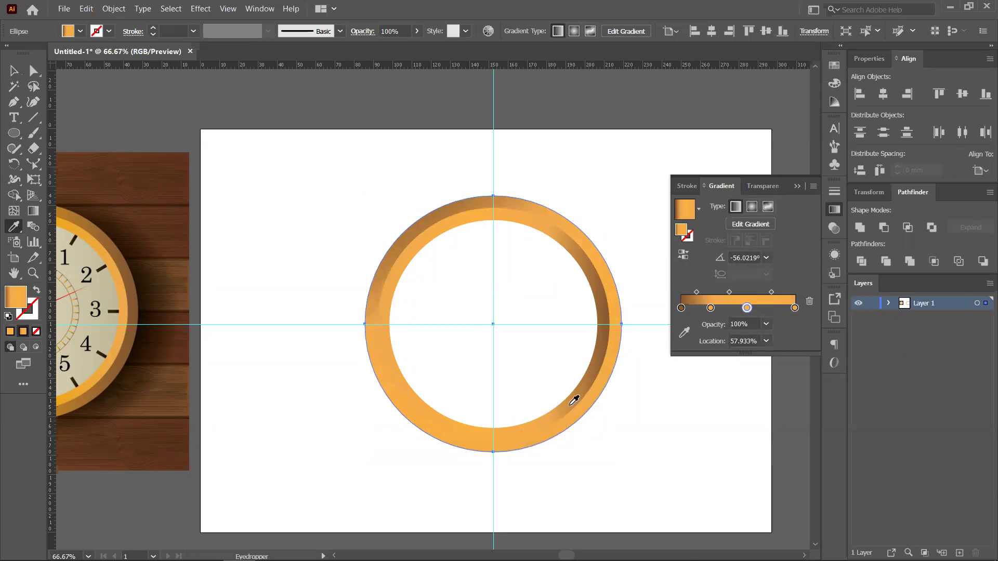
Place the outermost circle's two middle gradient stops at about 36% and 72%, and open the color swatches of the light orange end stop
left_click_drag(711, 308, 762, 309)
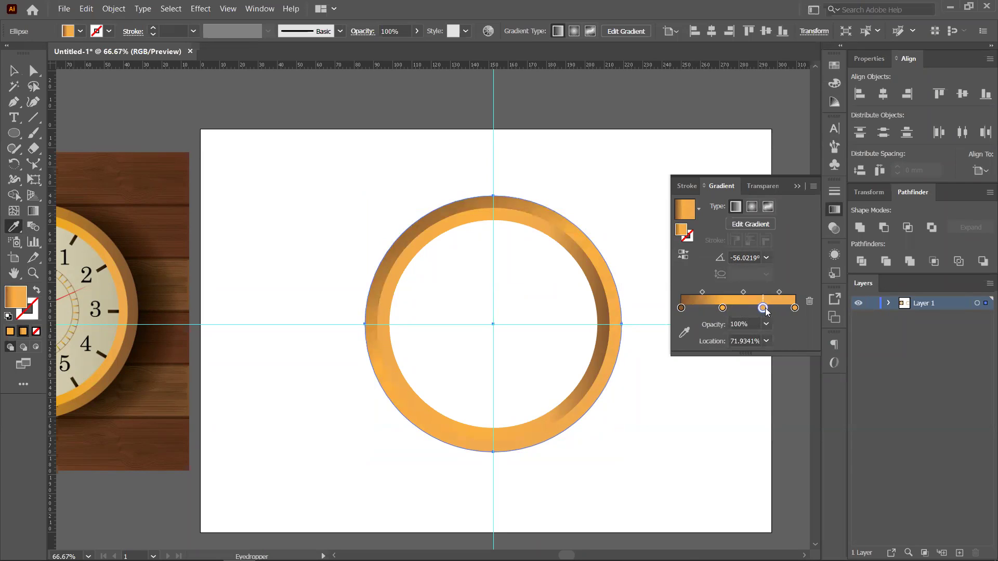
double_click(795, 308)
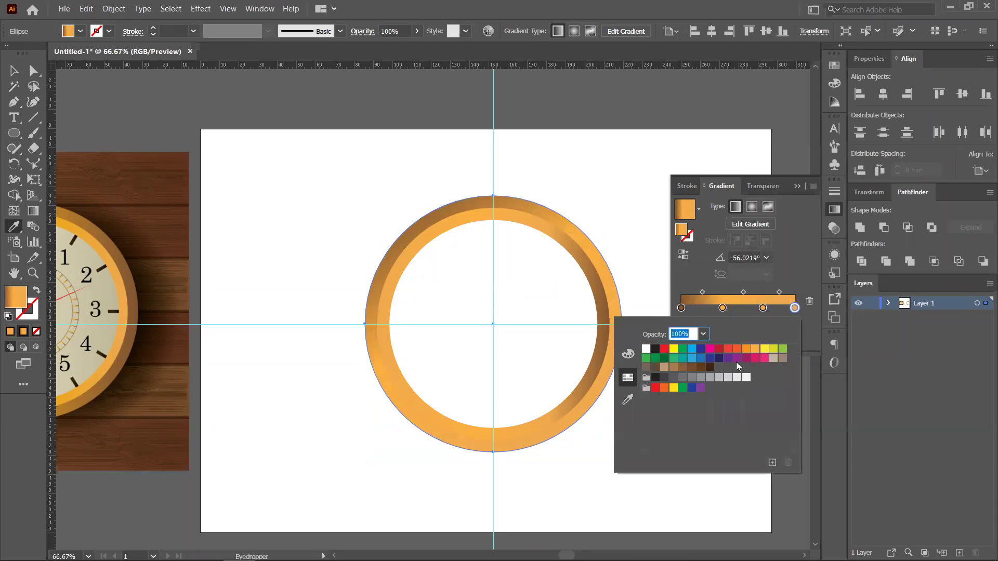
Recolor the outer ring's last gradient stop with a light brown swatch and reposition the stops, placing the orange one at about 30.22%
left_click(674, 366)
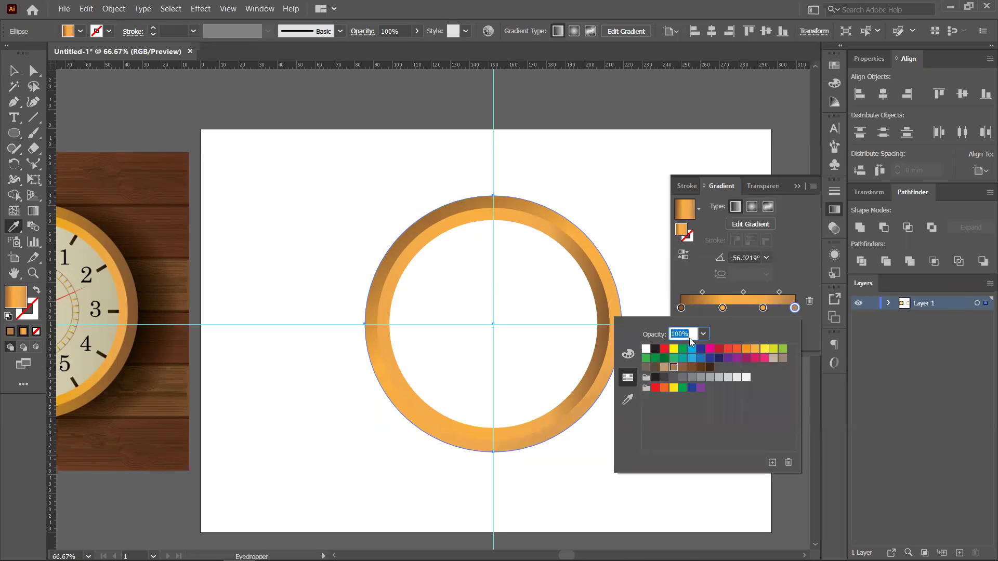
key("Escape")
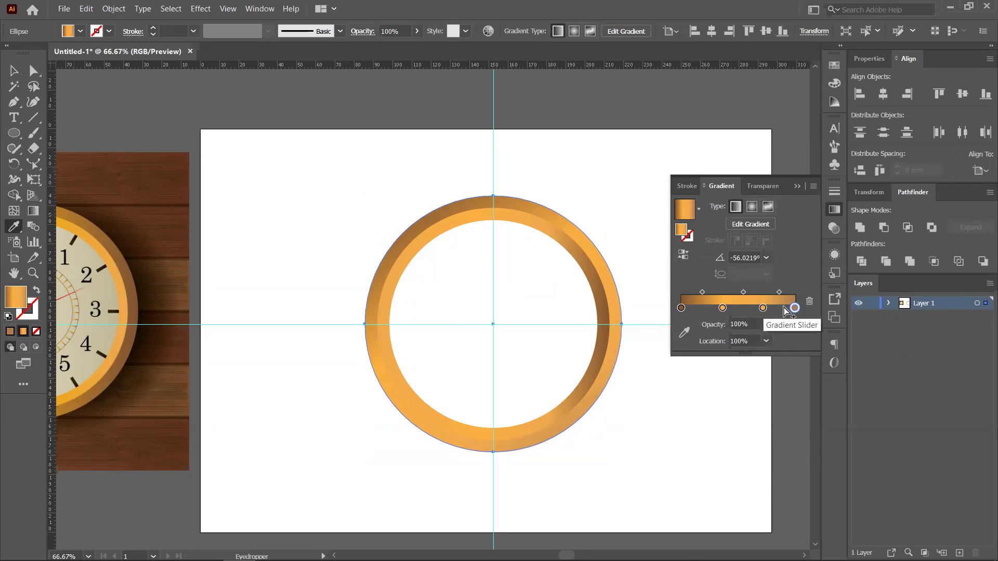
mouse_move(794, 309)
left_mouse_down()
mouse_move(752, 309)
mouse_move(804, 308)
left_mouse_up()
left_click_drag(721, 308, 716, 309)
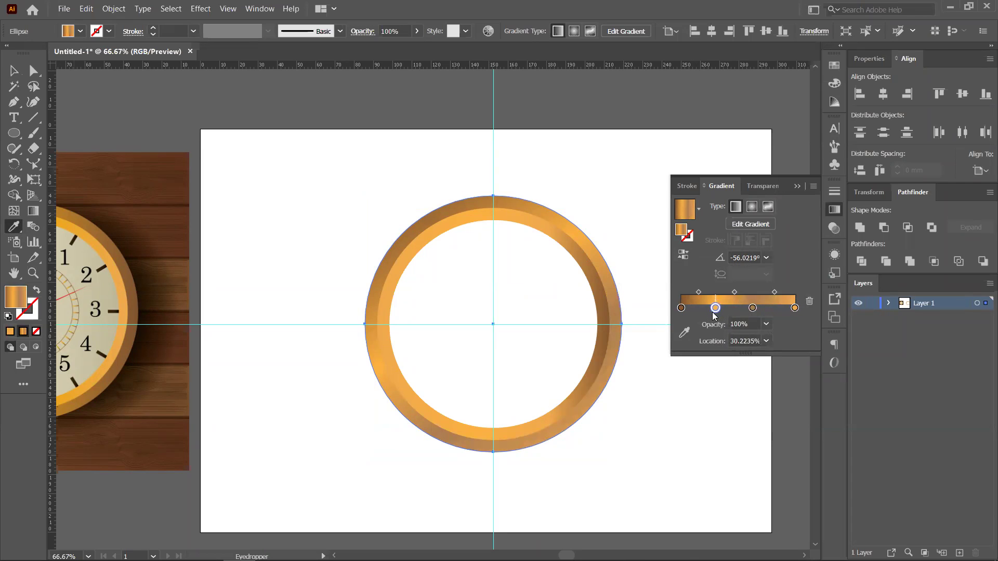
Copy the outer ring's gradient onto the inner ring with the Eyedropper, reverse its direction, and deselect the ring
left_click(595, 282, "ctrl")
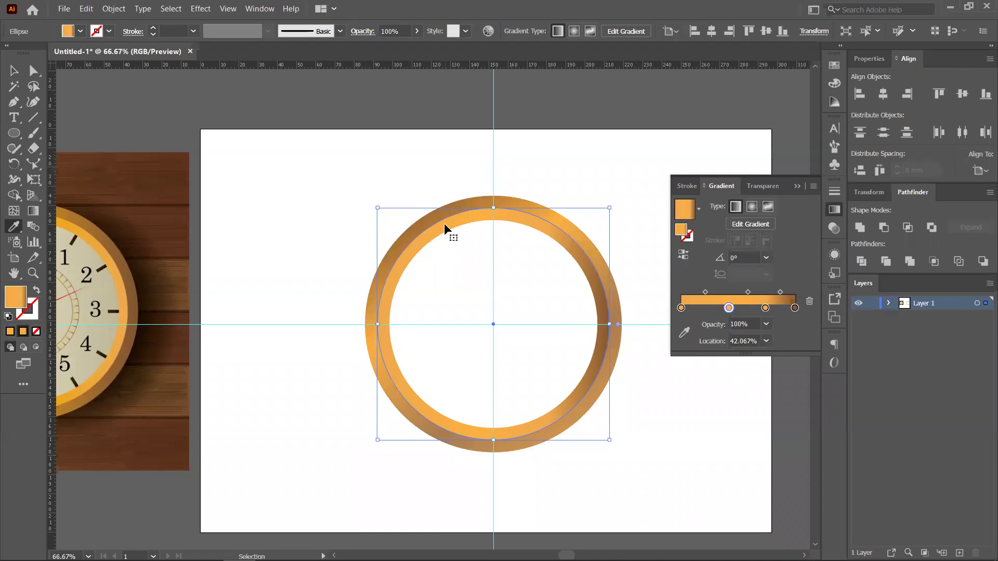
left_click(513, 204)
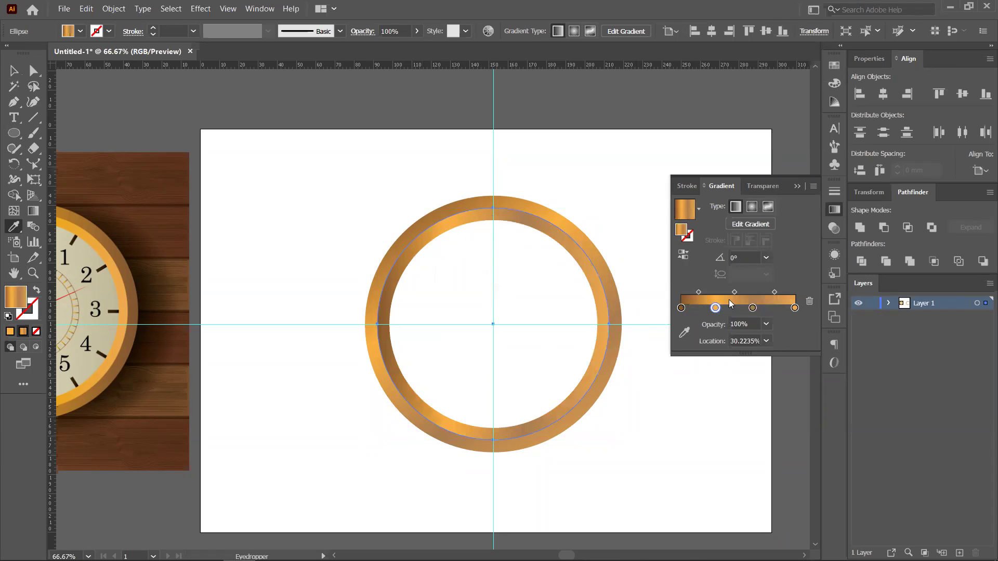
left_click(682, 255)
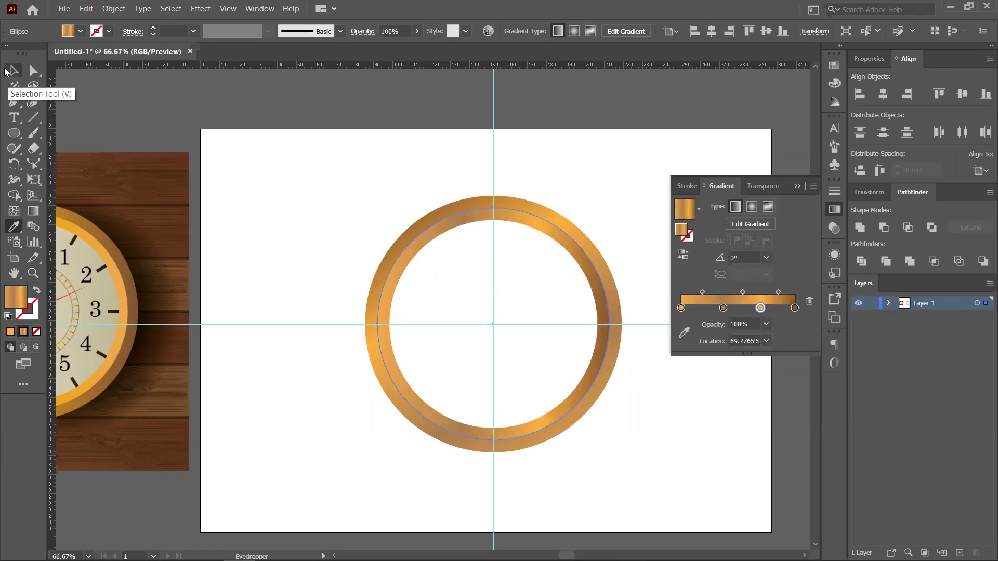
left_click(14, 71)
left_click(393, 210)
scroll(393, 210, "down", 2)
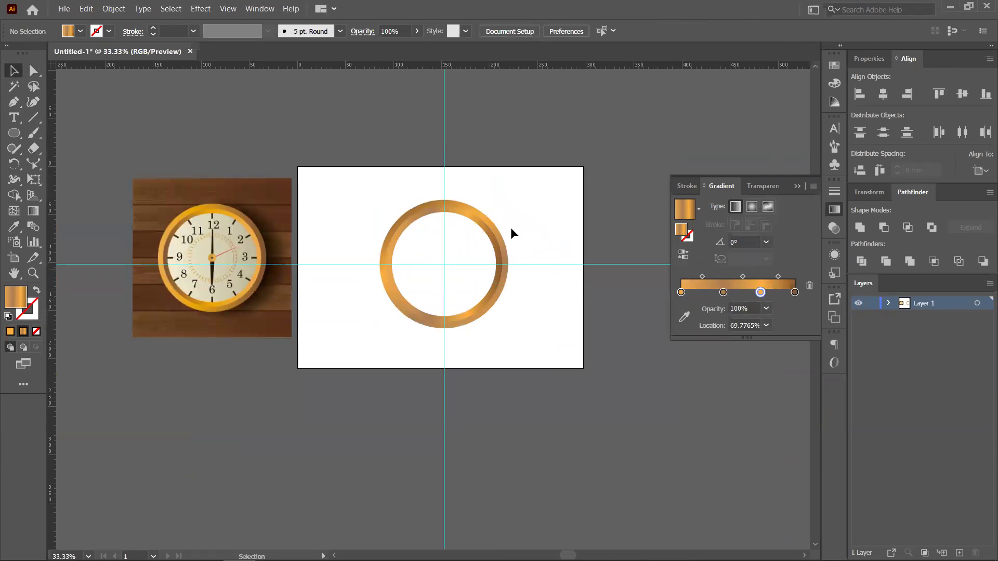
scroll(494, 251, "up", 2)
scroll(457, 295, "down", 2)
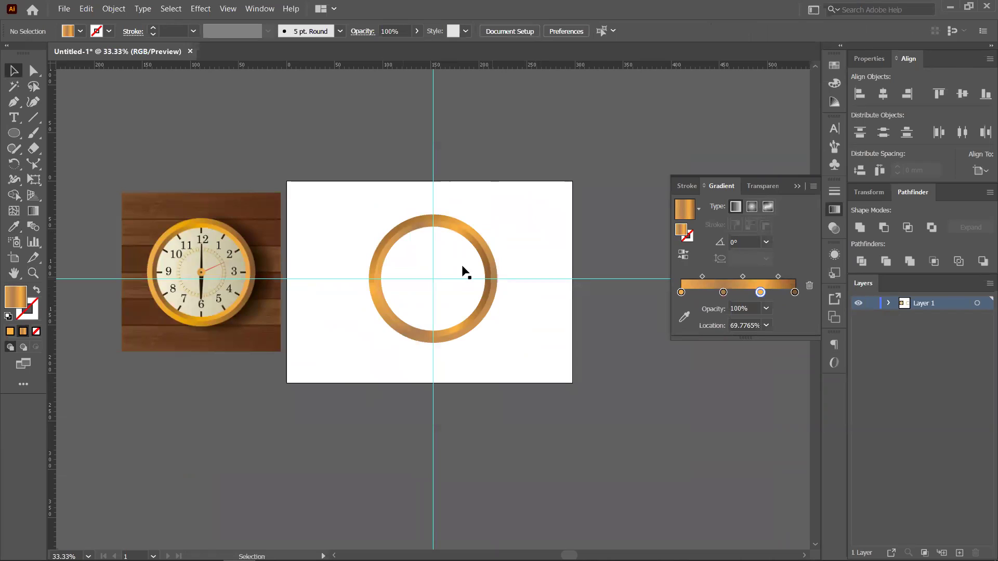
left_click_drag(375, 207, 506, 398)
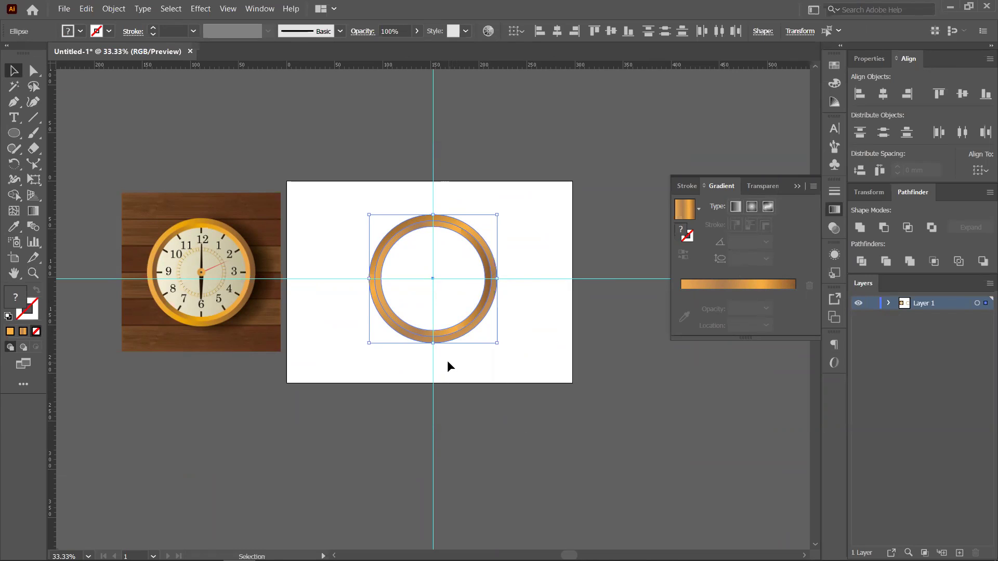
left_click(628, 352)
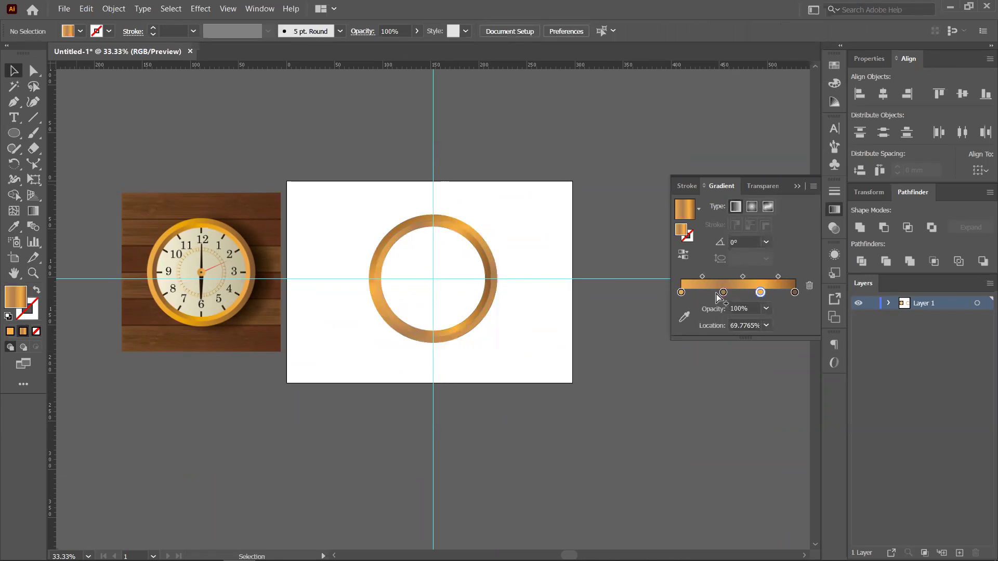
Recolor the first gradient stop beige by sampling the face of the reference clock
double_click(680, 293)
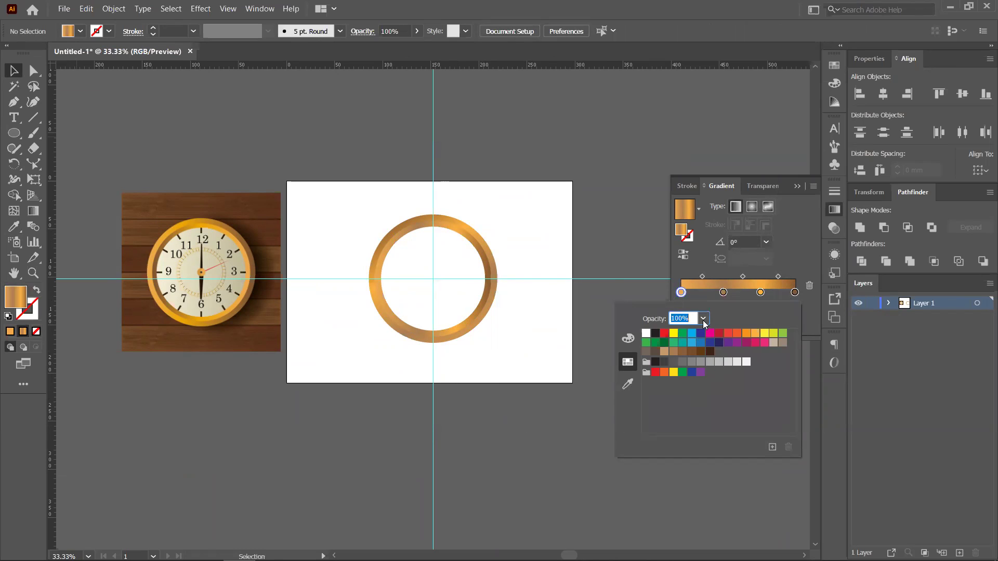
left_click(703, 319)
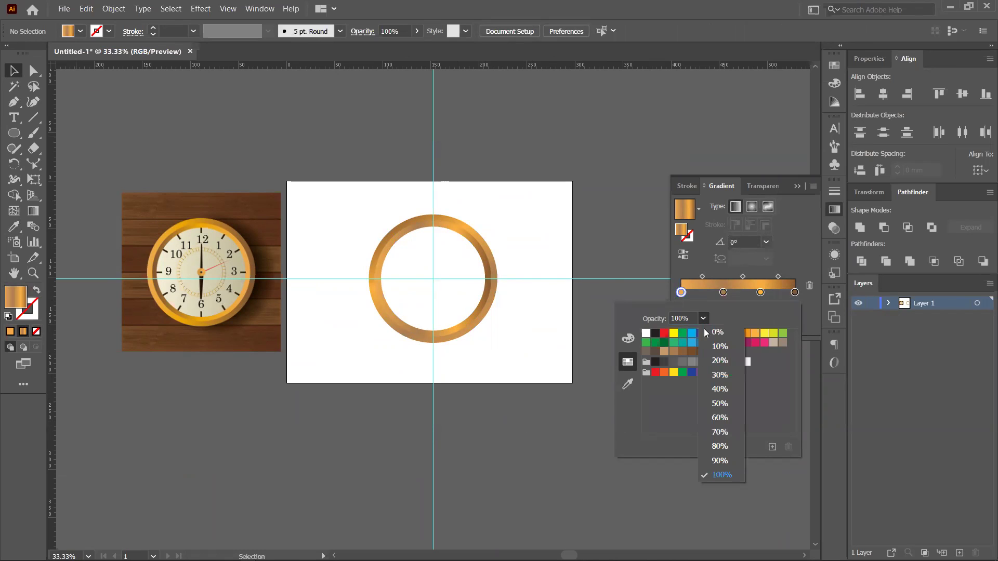
left_click(614, 360)
left_click(628, 338)
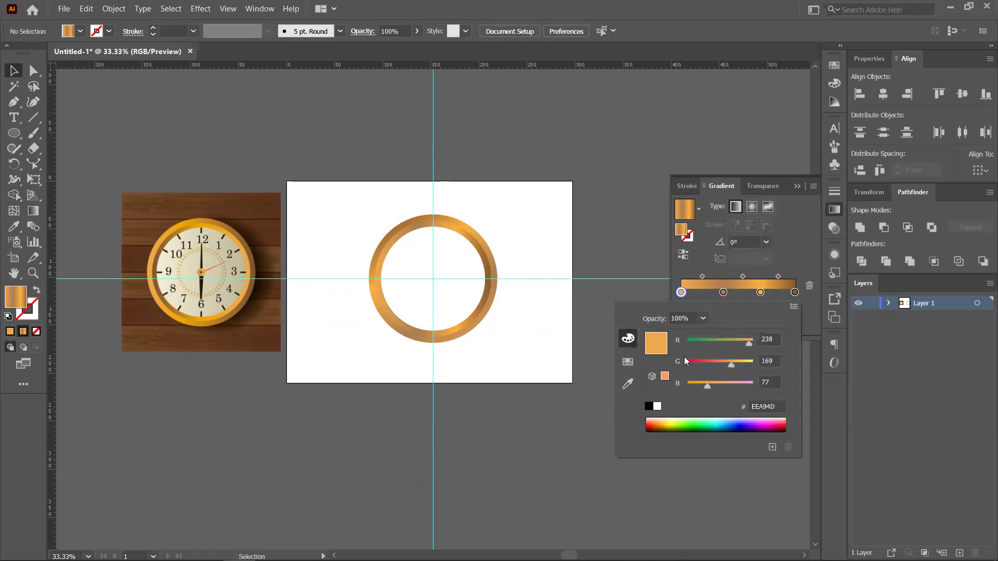
mouse_move(690, 419)
left_mouse_down()
mouse_move(764, 422)
mouse_move(676, 422)
left_mouse_up()
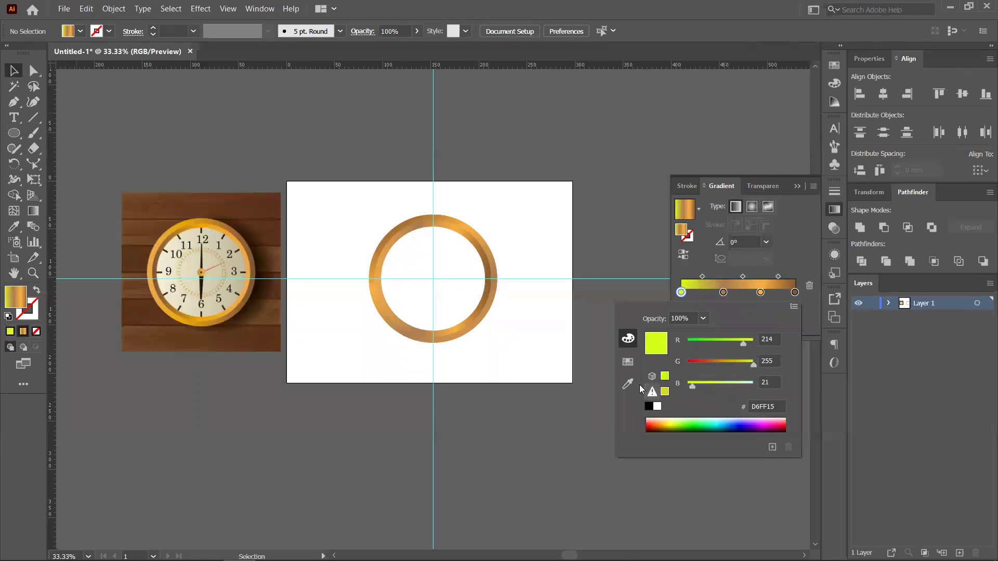
left_click(627, 384)
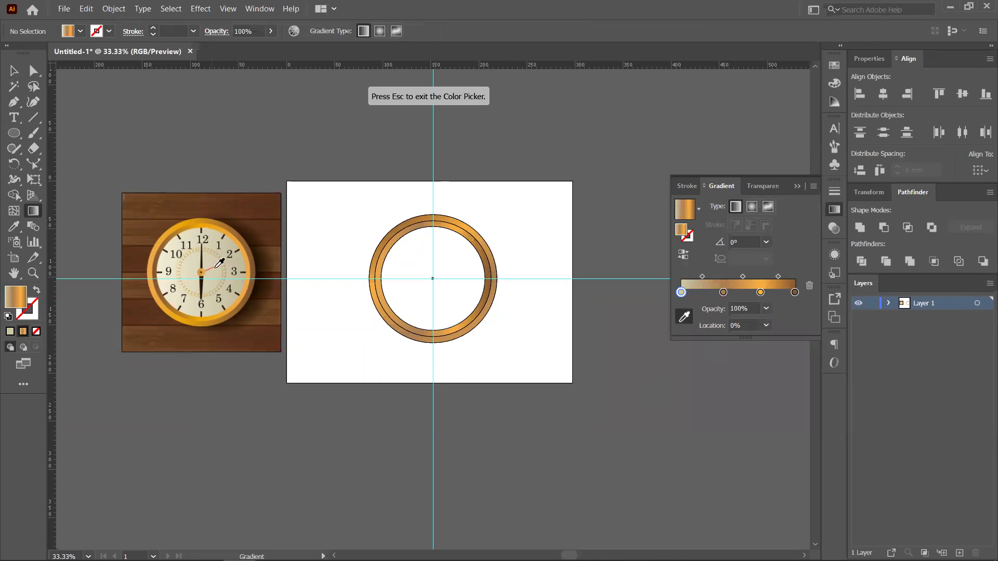
key("Escape")
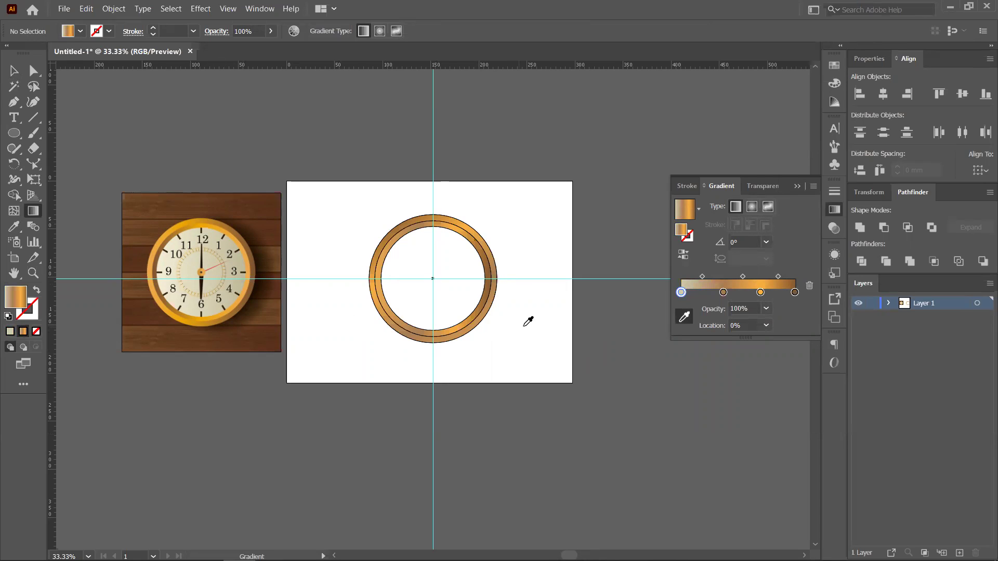
Delete the two middle color stops from the gradient
left_click(723, 292)
left_click_drag(721, 293, 720, 293)
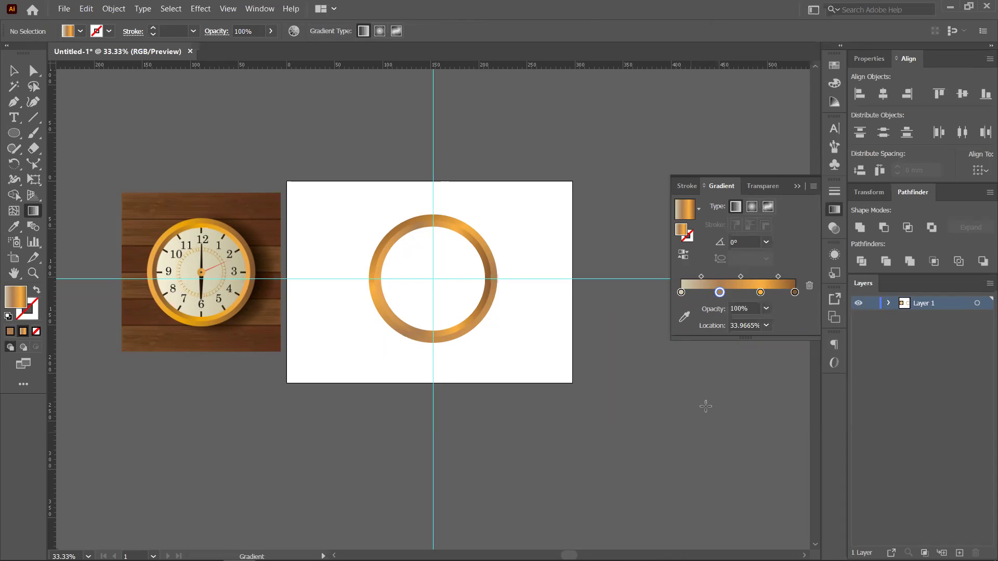
left_click(810, 288)
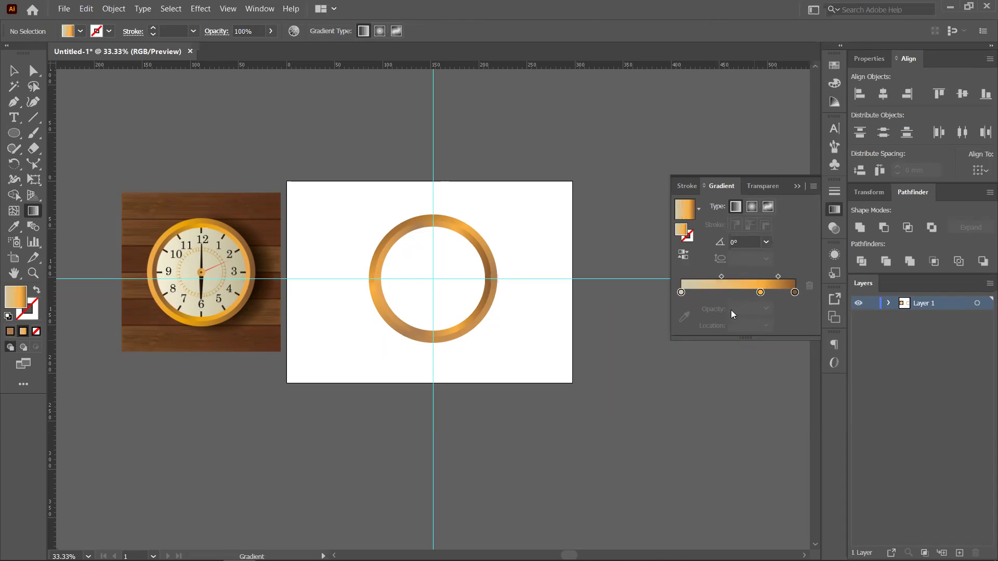
left_click(761, 292)
left_click(810, 286)
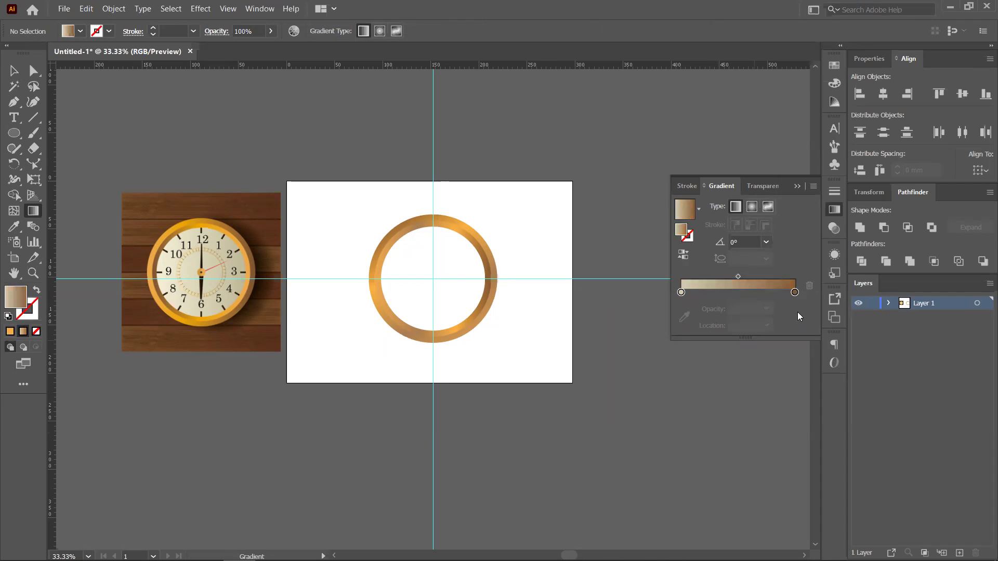
Add five new color stops along the gradient slider between the beige and brown end stops
left_click(795, 292)
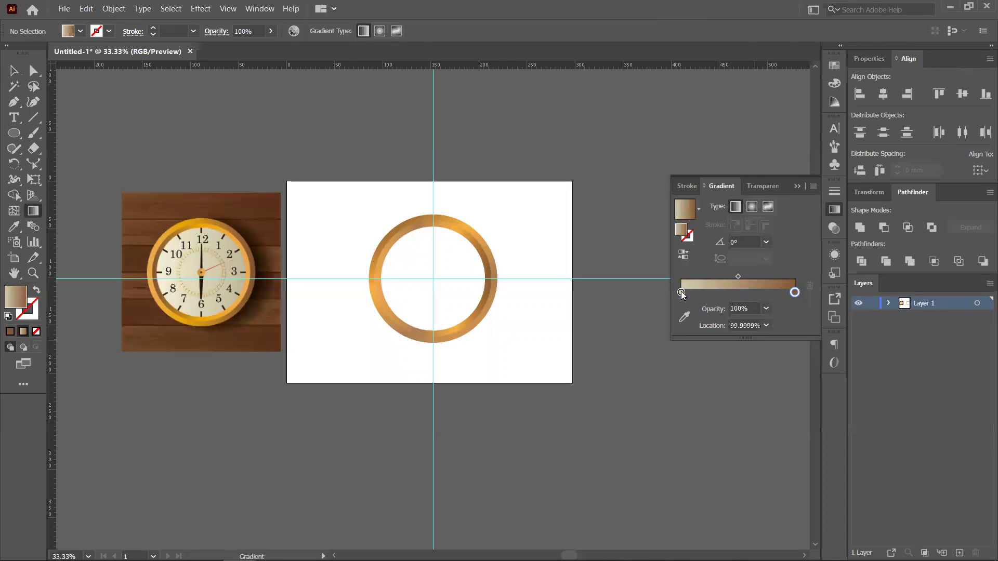
left_click(713, 293)
left_click(758, 293)
left_click(733, 293)
left_click(774, 293)
left_click(702, 293)
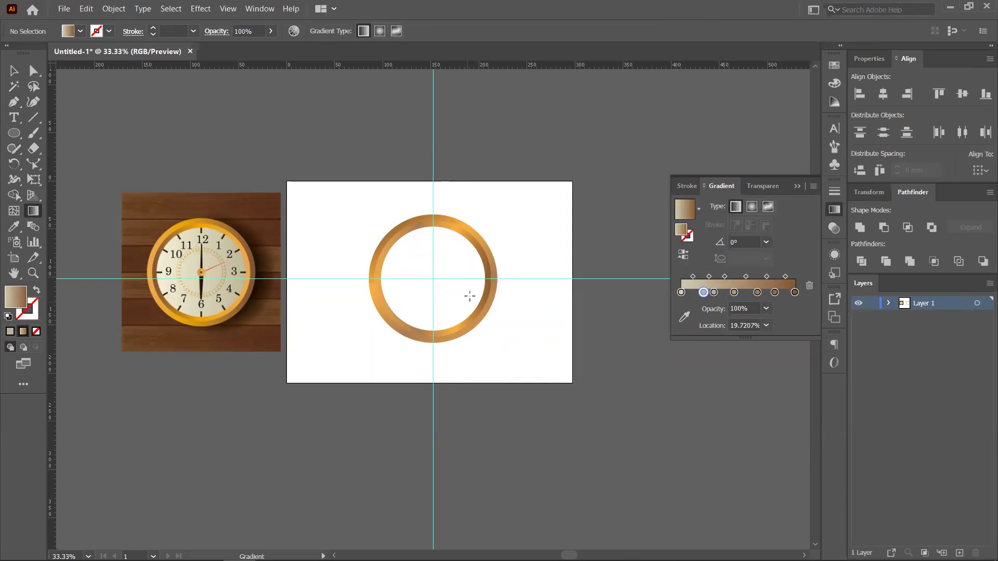
Stretch and rotate the outer ring's gradient toward the artboard's lower right corner, at an angle of about -35.44°, and deselect the ring
left_click(494, 289)
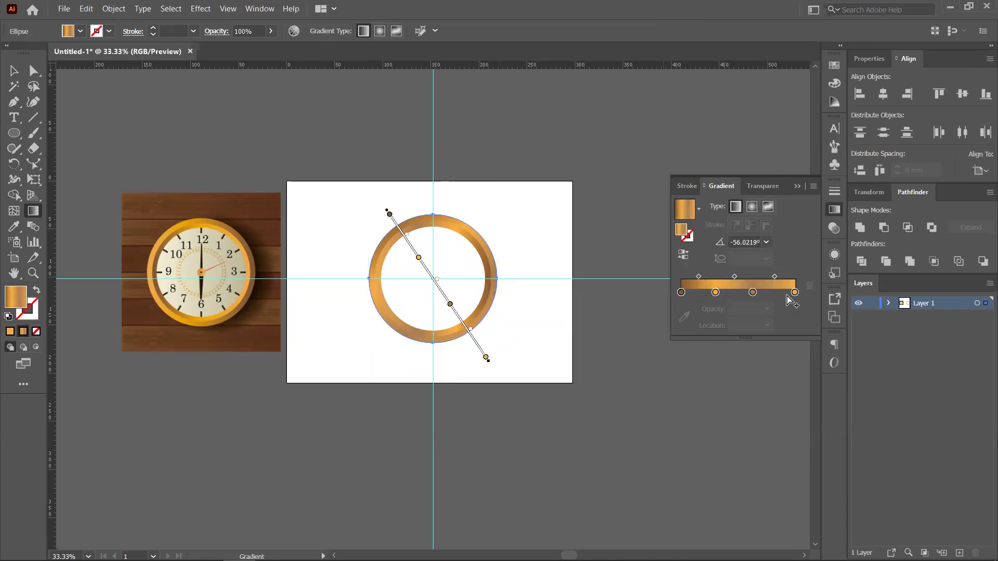
mouse_move(491, 363)
left_mouse_down()
mouse_move(363, 336)
mouse_move(518, 349)
mouse_move(535, 278)
mouse_move(541, 307)
mouse_move(447, 438)
mouse_move(541, 361)
mouse_move(524, 419)
mouse_move(574, 351)
mouse_move(568, 375)
left_mouse_up()
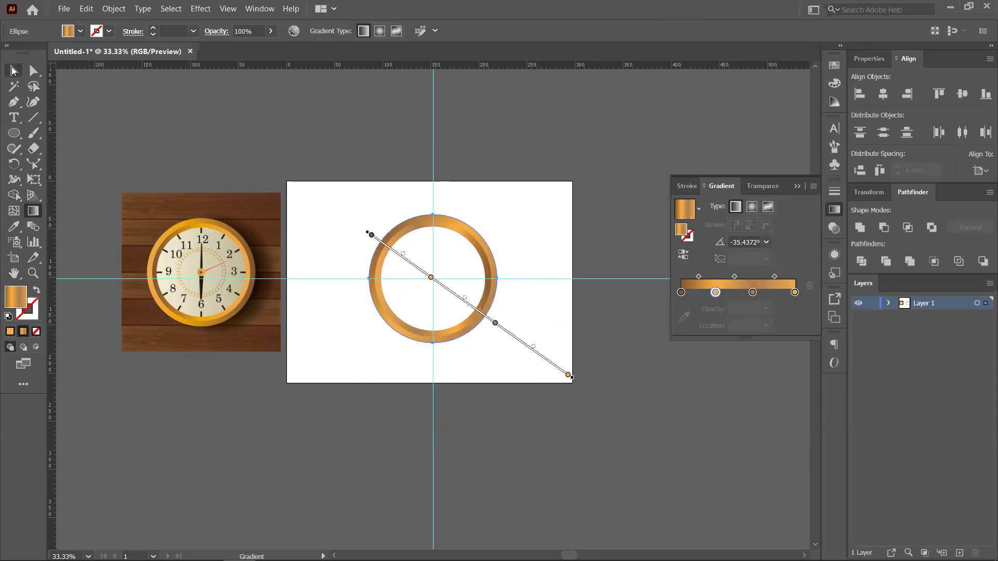
left_click(13, 70)
left_click(493, 164)
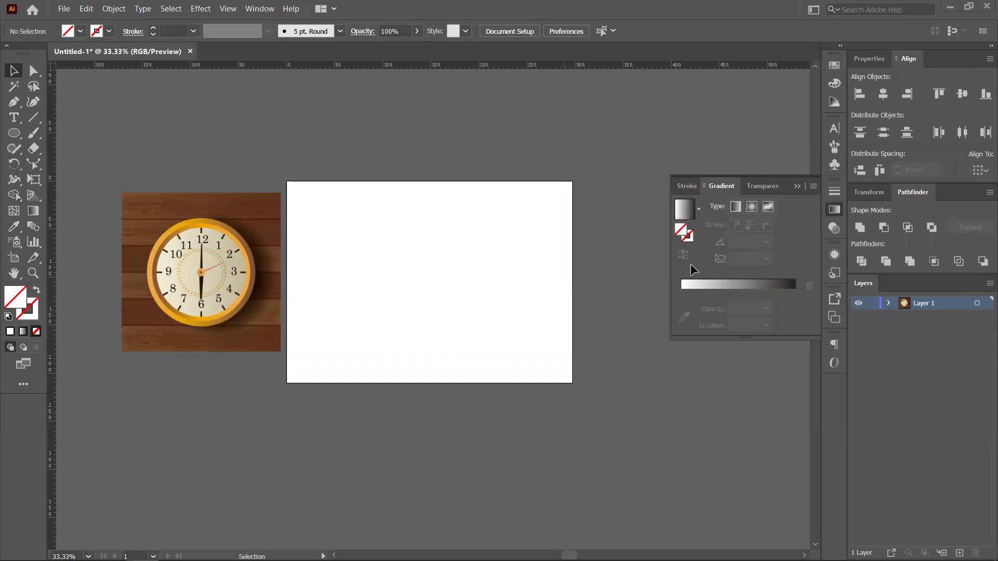
Collapse the gradient settings and delete the reference clock image beside the artboard
left_click(793, 187)
key("ctrl")
left_click(177, 252)
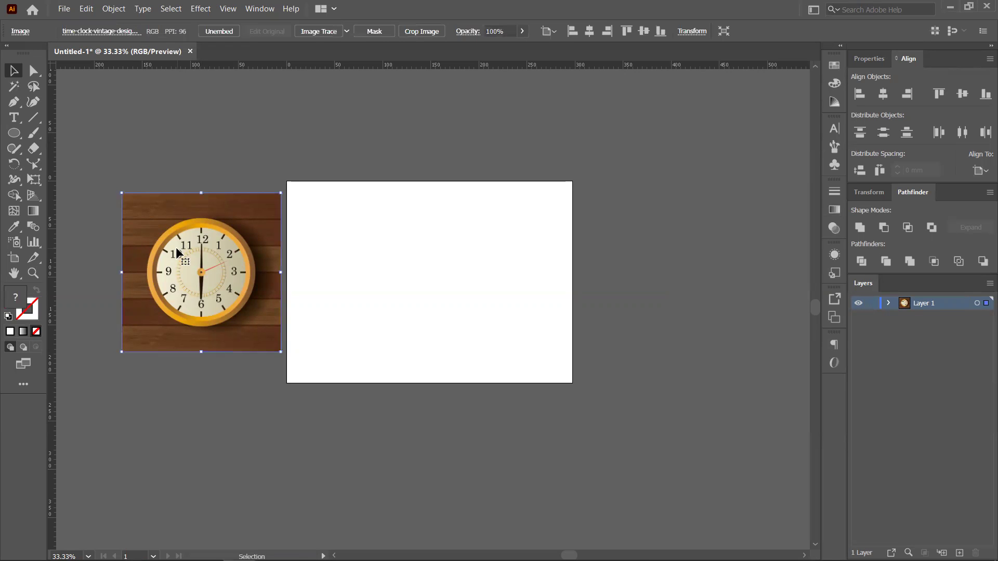
key("Delete")
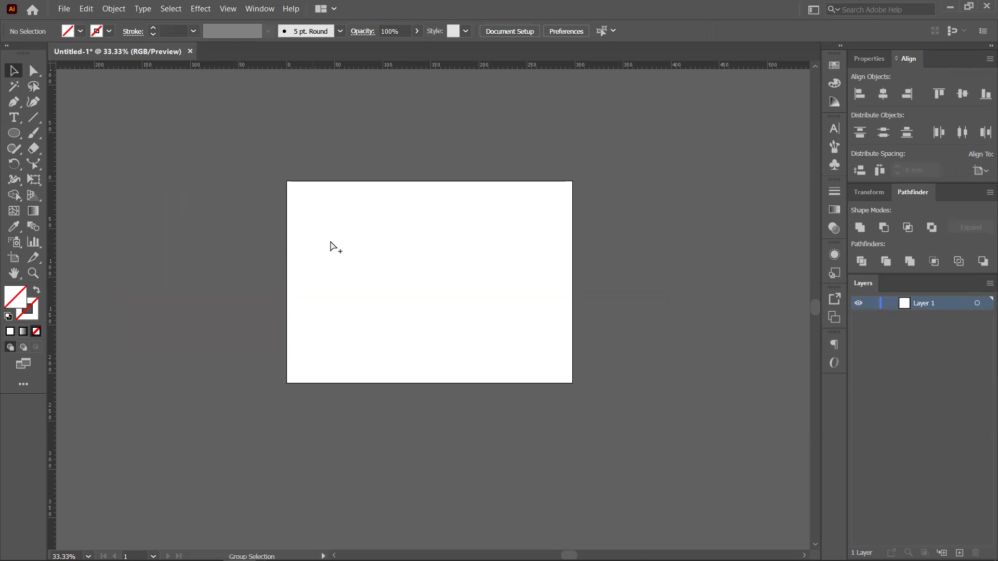
scroll(334, 248, "up", 1)
scroll(385, 256, "down", 1)
left_click_drag(461, 265, 300, 210)
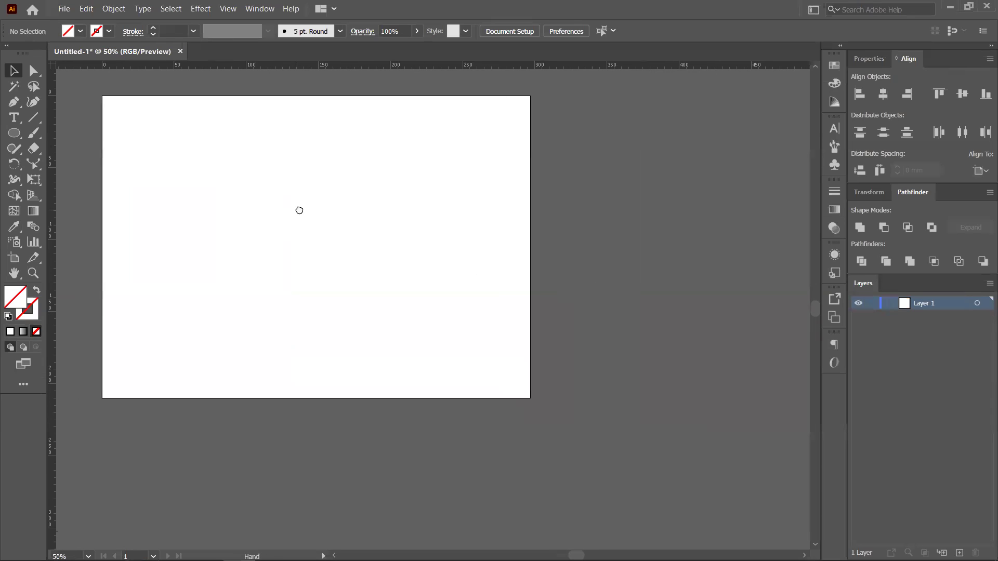
left_click_drag(226, 223, 290, 234)
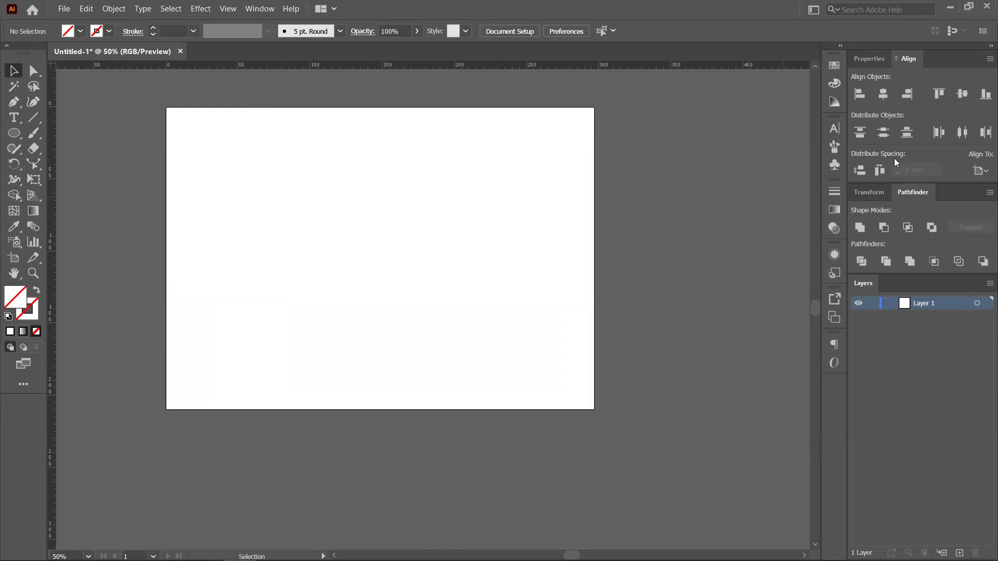
left_click_drag(261, 256, 194, 193)
left_click_drag(290, 270, 374, 345)
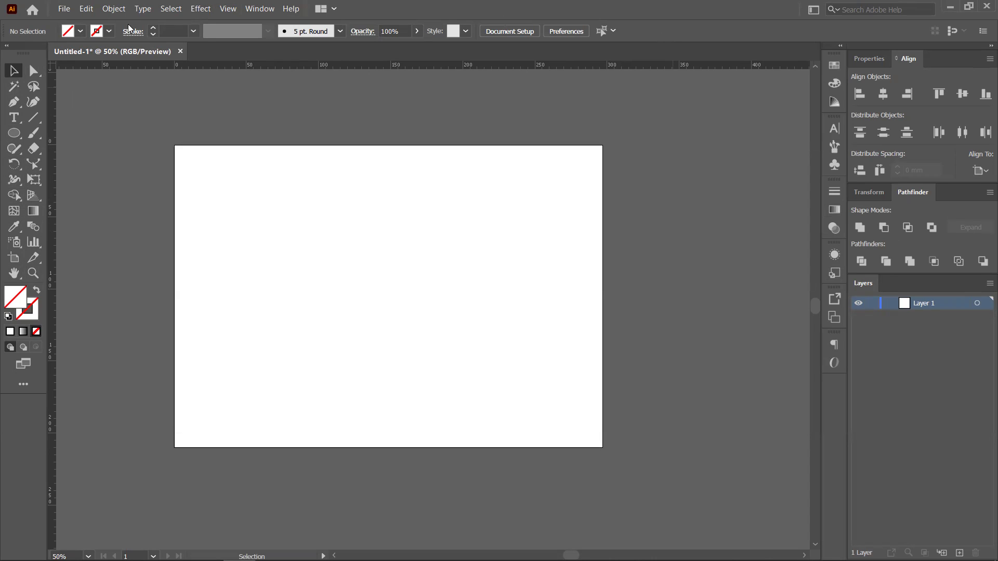
Place the placeholder point text "Lorem ipsum" in the artboard's upper left area and stretch it wider, to about 61.45 pt
left_click(14, 118)
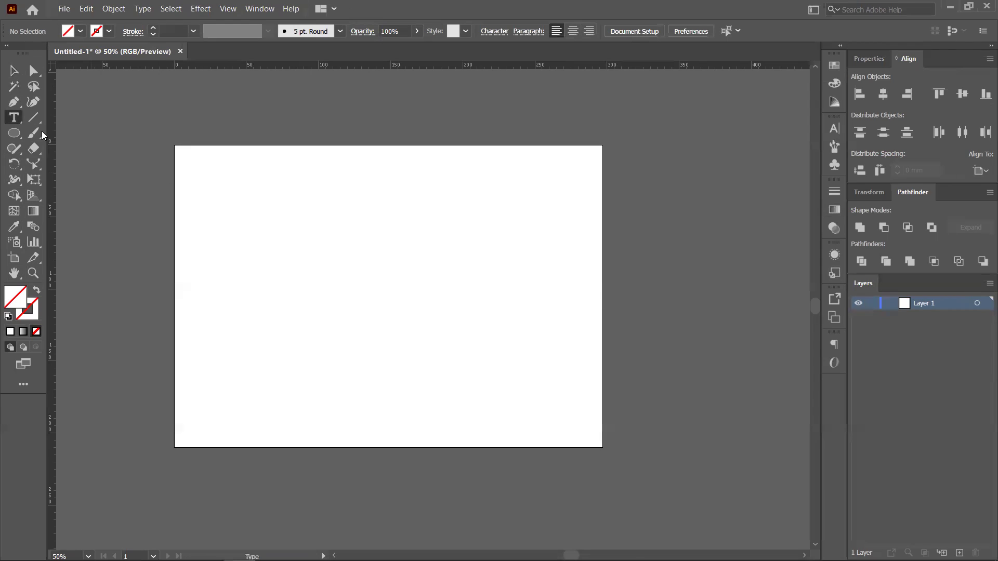
left_click(14, 118)
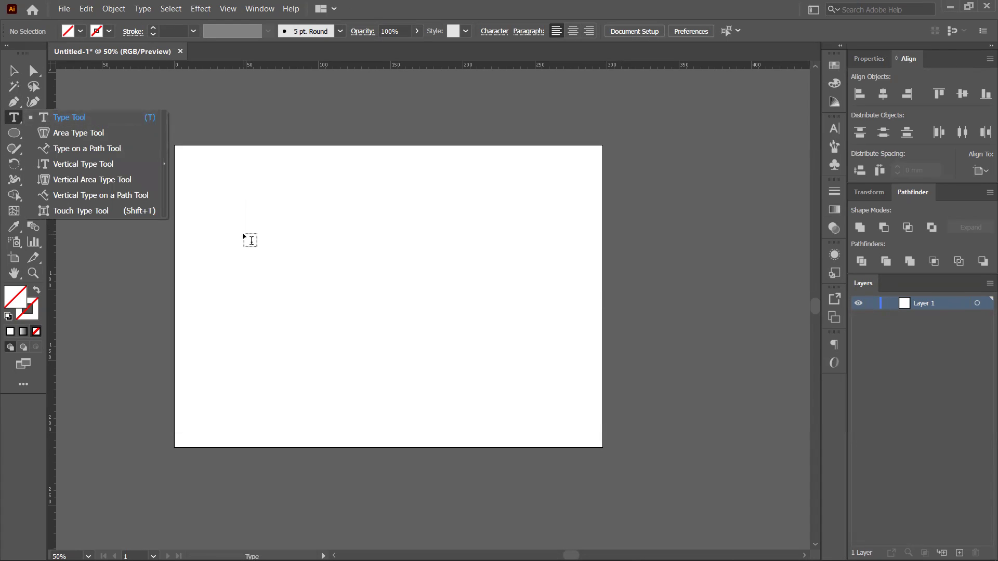
left_click_drag(321, 254, 372, 250)
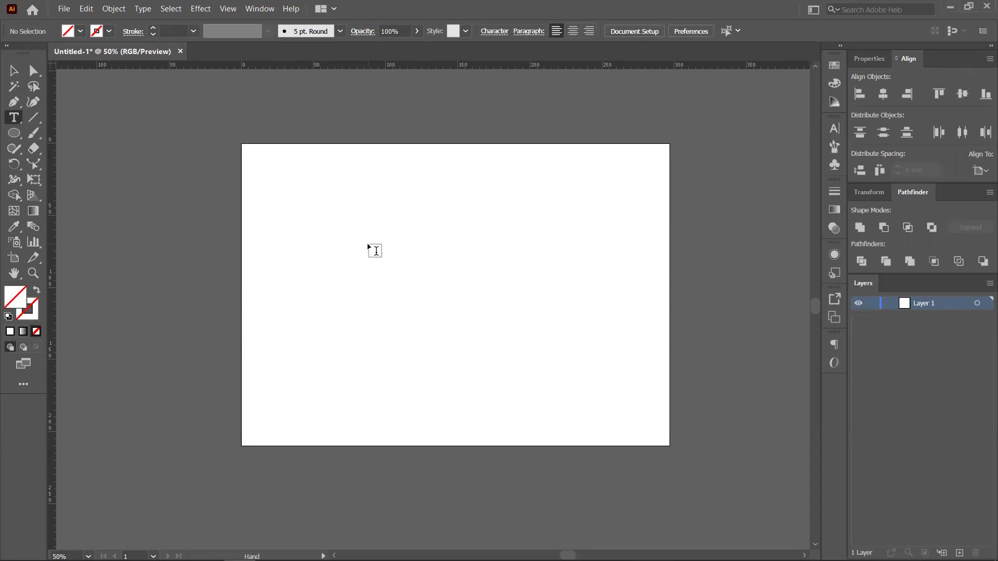
left_click(323, 225)
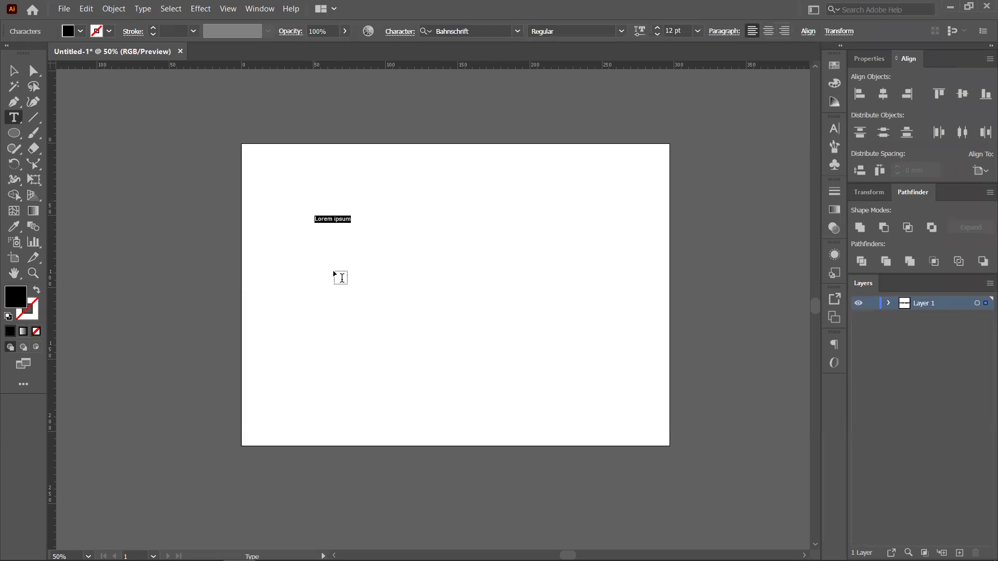
key("Escape")
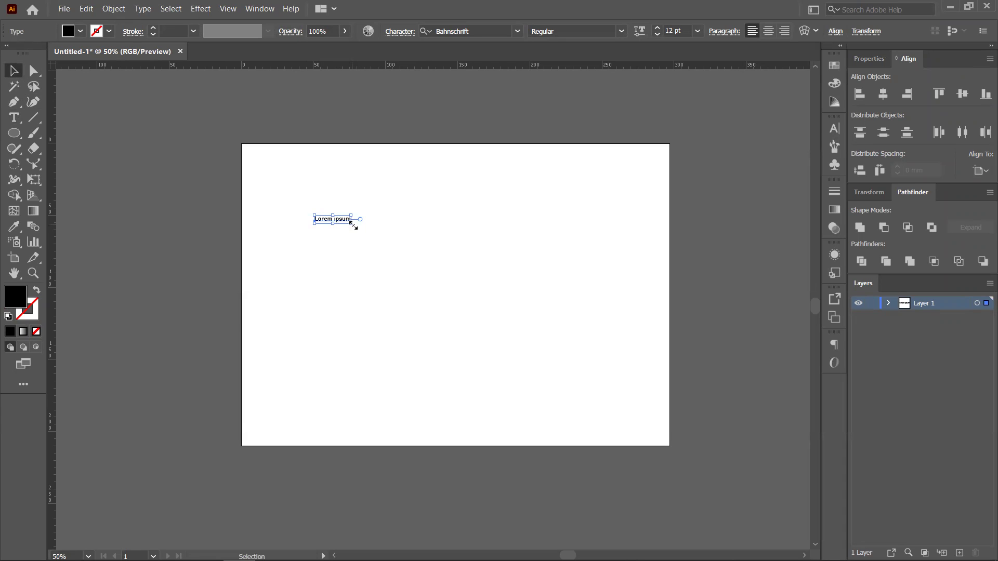
left_click_drag(352, 222, 649, 252)
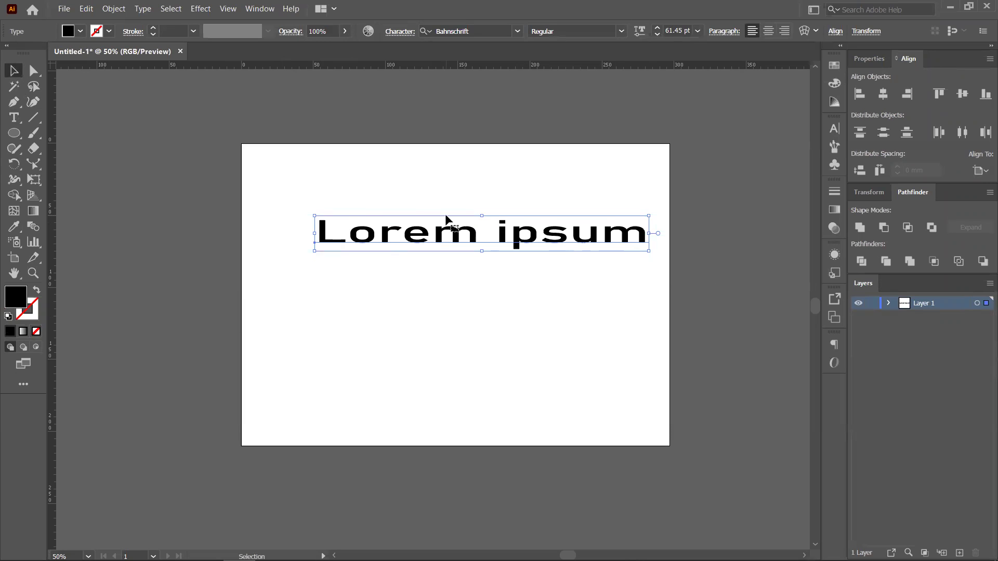
Undo the resizing of the Lorem ipsum text and deselect it
left_click_drag(647, 254, 356, 235)
key("ctrl+z")
key("ctrl+z")
left_click(465, 239)
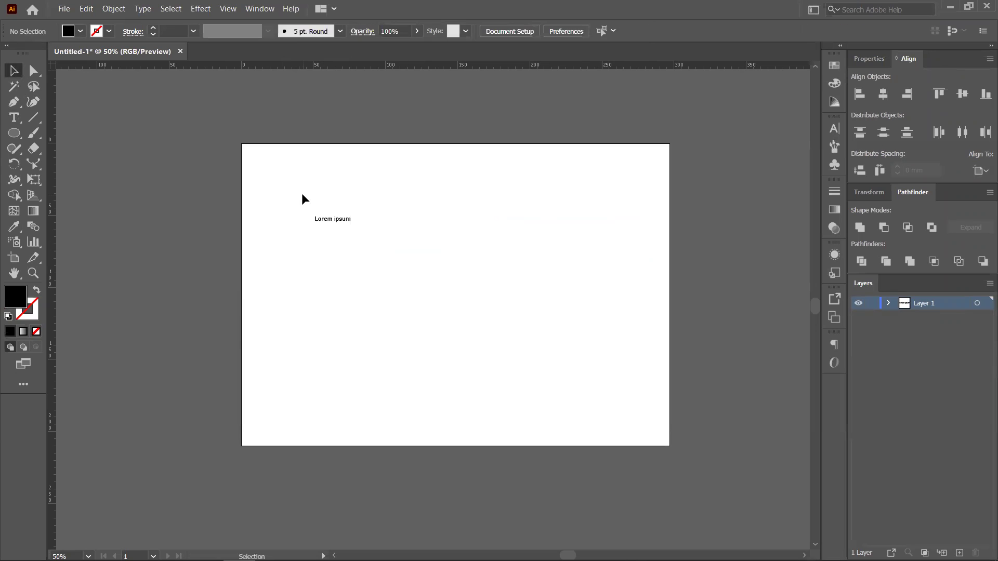
Set the font size of the Lorem ipsum text to 72 pt
left_click(311, 216)
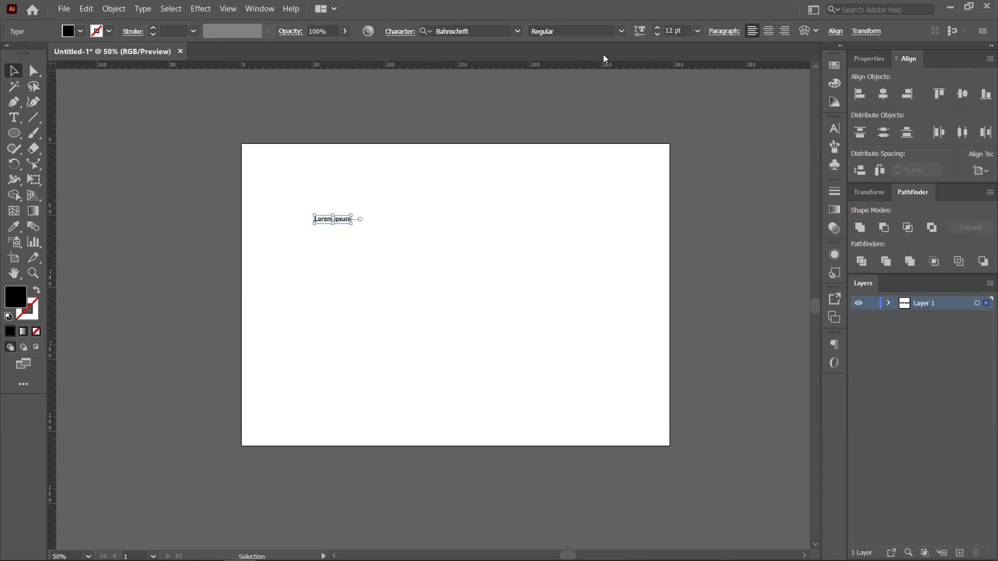
left_click(697, 31)
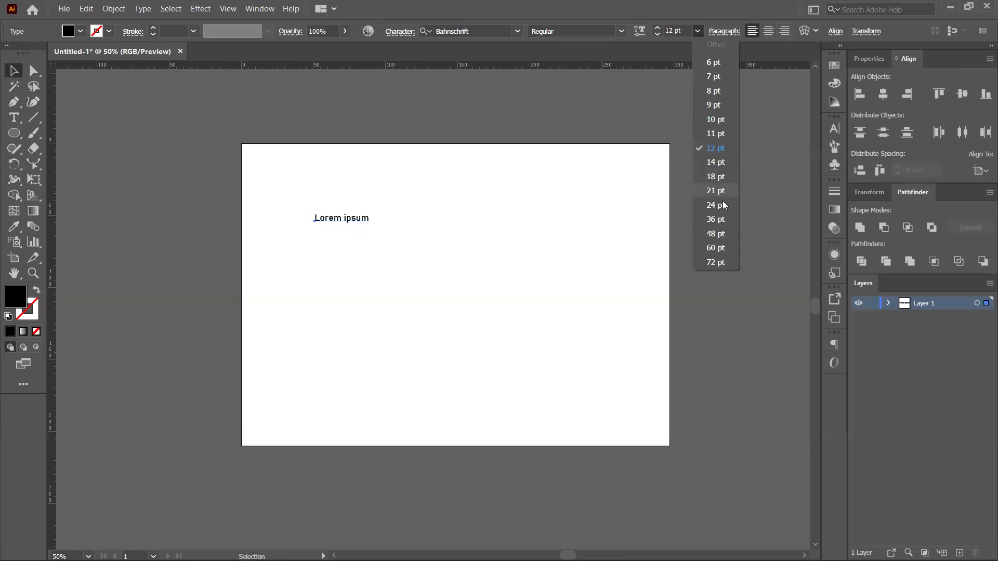
left_click(716, 261)
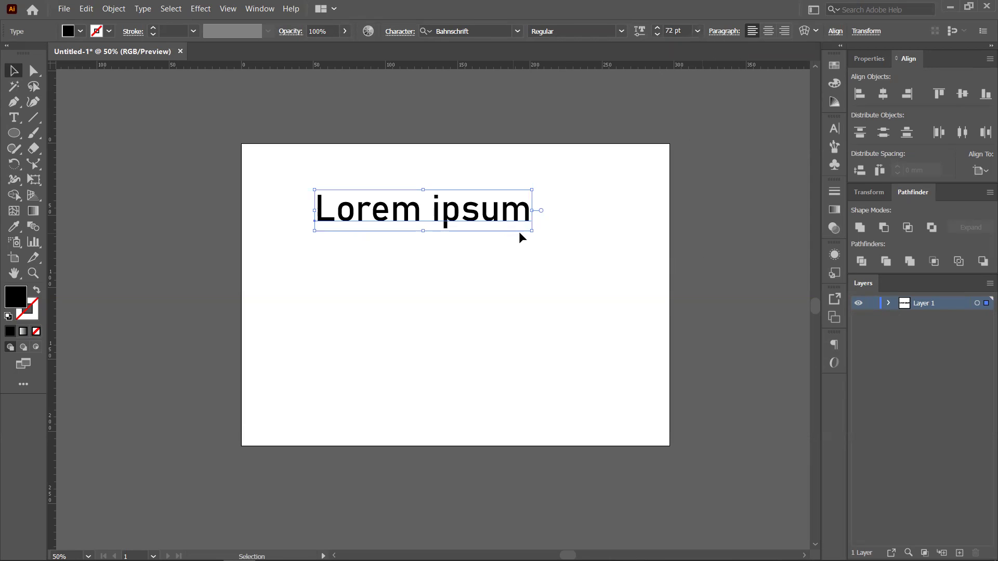
Move the Lorem ipsum text to the middle of the artboard and scale it proportionally to about 81.96 pt
left_click_drag(532, 232, 636, 277)
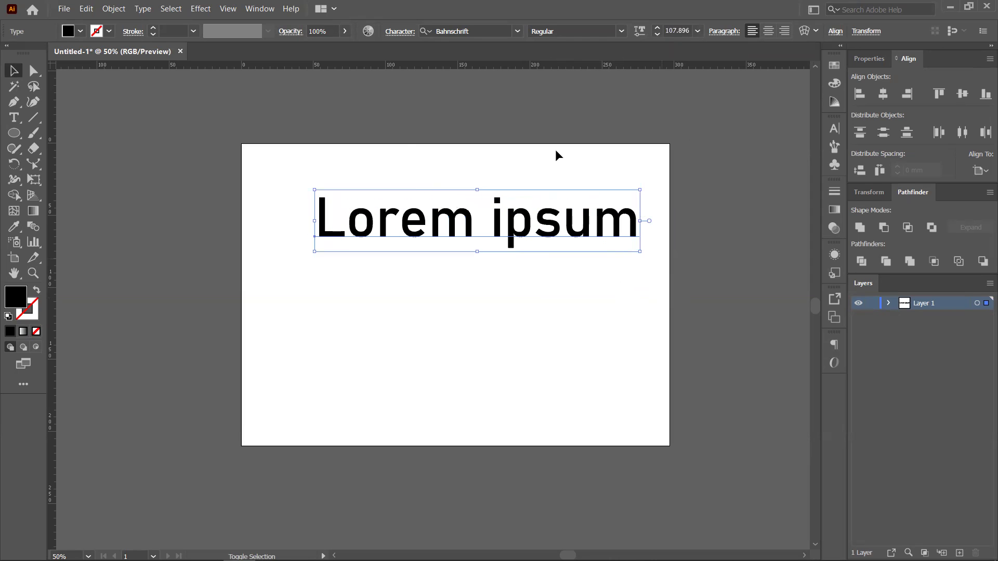
left_click_drag(407, 231, 386, 276)
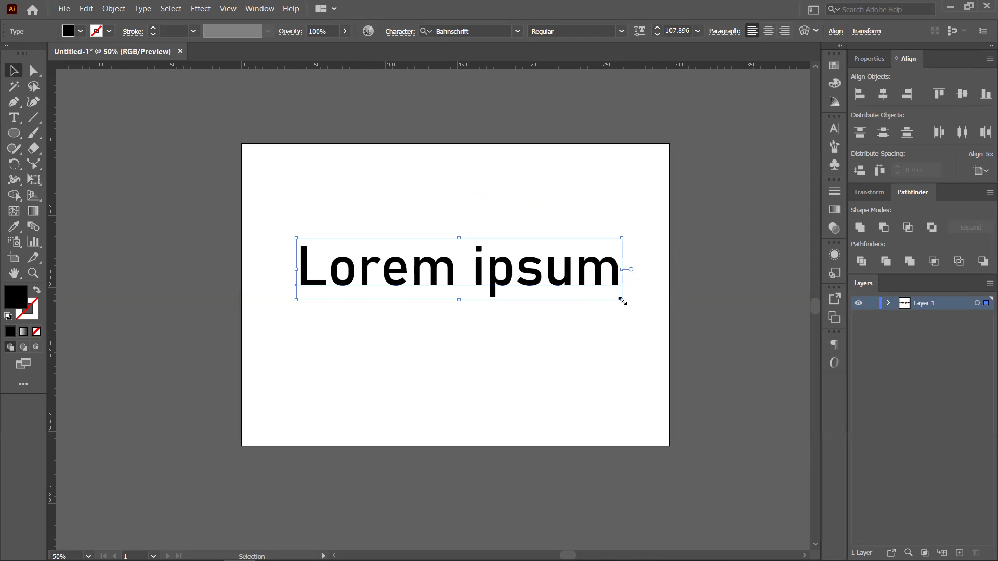
left_click_drag(675, 316, 754, 304)
key("ctrl+z")
left_click(603, 270)
mouse_move(622, 301)
left_mouse_down()
mouse_move(785, 382)
mouse_move(648, 265)
mouse_move(681, 319)
mouse_move(634, 288)
left_mouse_up()
left_click_drag(538, 313, 390, 271)
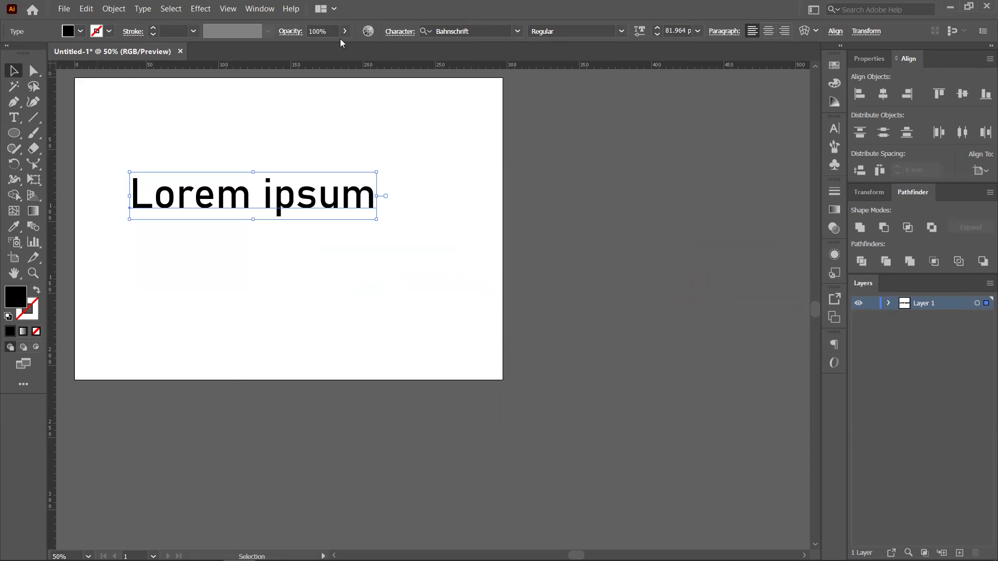
Browse the available fonts with the text selected and apply Beauty Mermaid - Personal Use to it
left_click(519, 31)
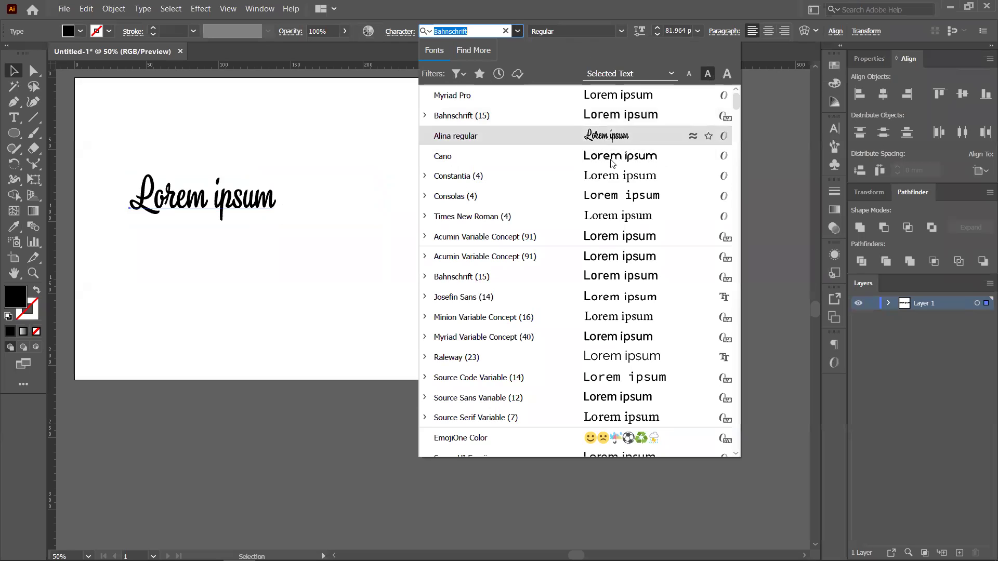
scroll(626, 226, "down", 6)
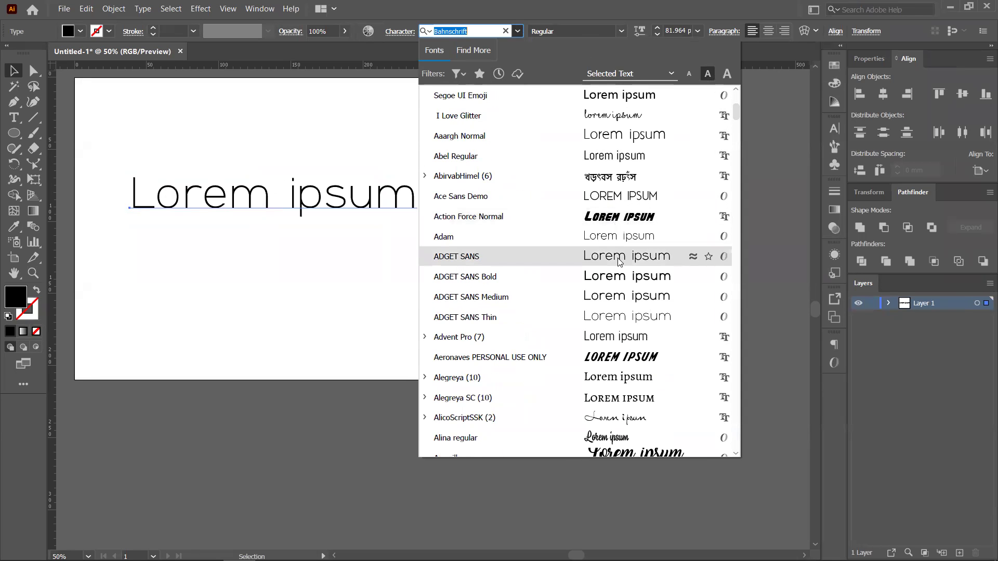
scroll(618, 257, "down", 3)
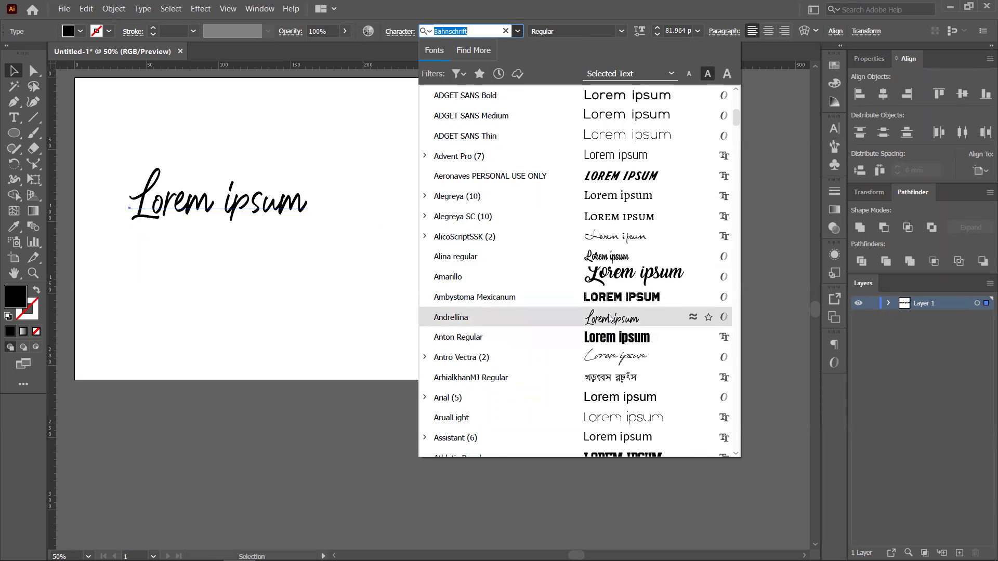
scroll(616, 281, "down", 4)
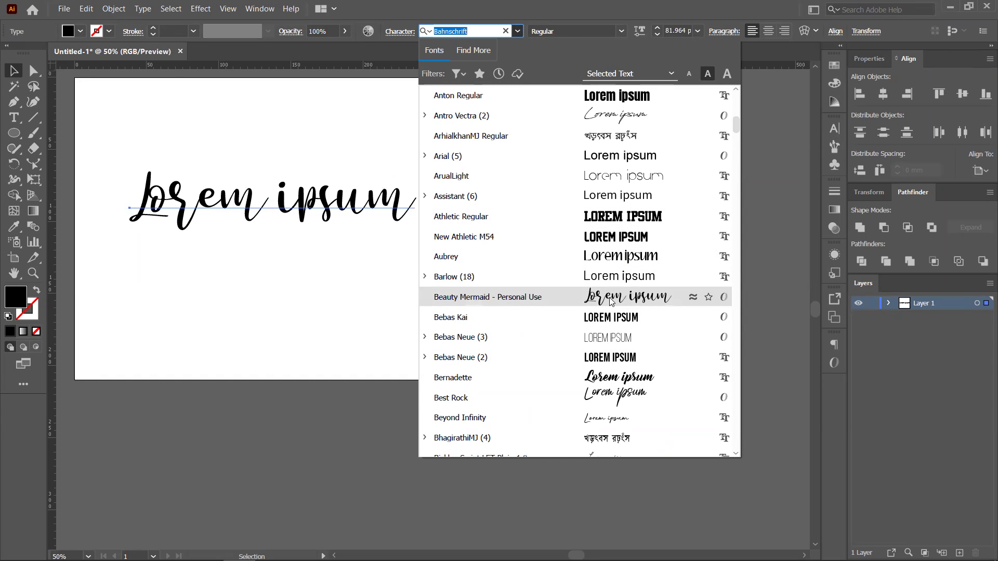
left_click(595, 297)
Shift the Lorem ipsum text slightly lower and toward the horizontal center of the artboard
mouse_move(323, 214)
left_mouse_down()
mouse_move(385, 219)
mouse_move(327, 213)
left_mouse_up()
left_click_drag(269, 280, 309, 334)
left_click_drag(355, 285, 345, 286)
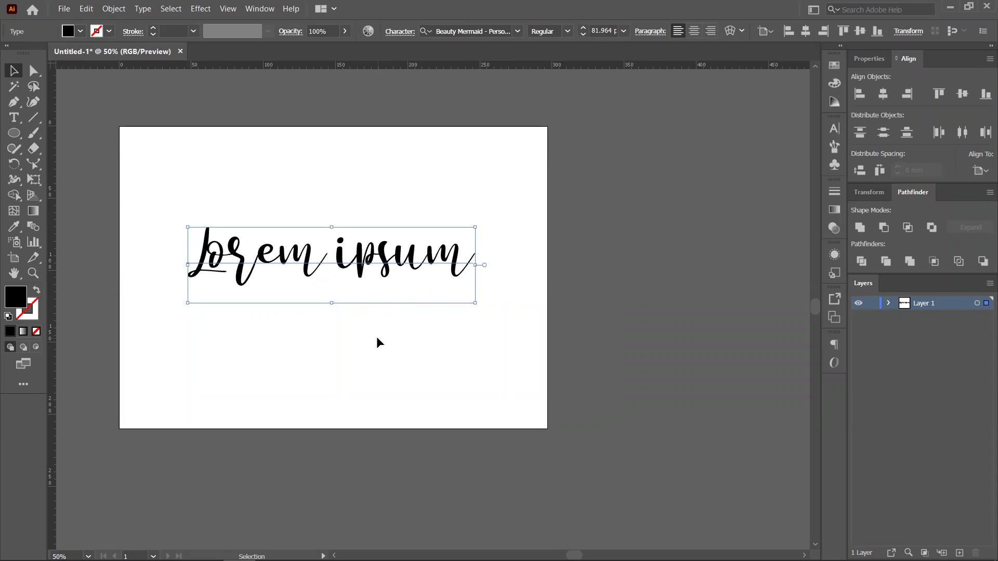
mouse_move(363, 263)
left_mouse_down()
mouse_move(353, 272)
mouse_move(367, 266)
left_mouse_up()
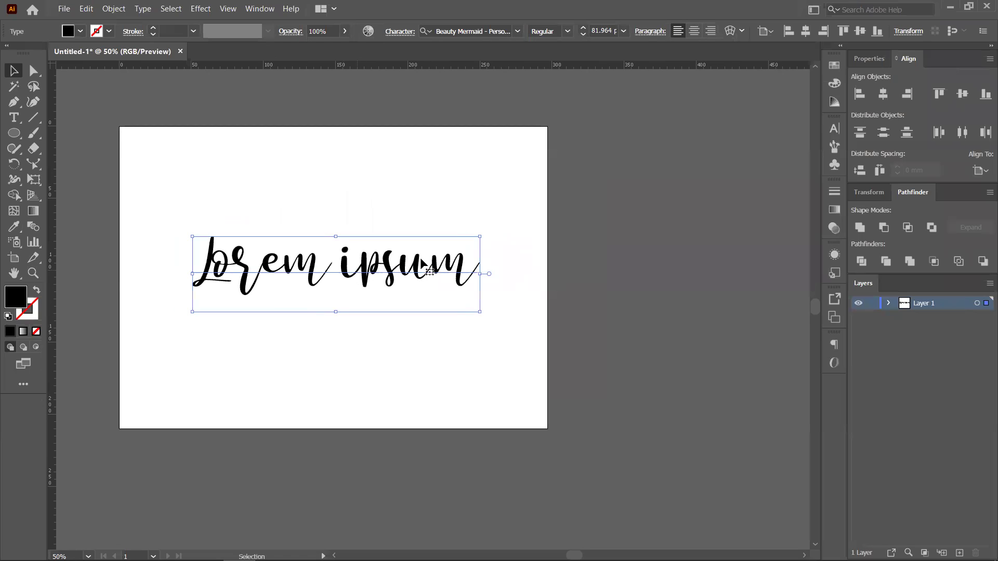
Change the font of the Lorem ipsum text to Times New Roman and deselect the text
left_click_drag(617, 261, 569, 201)
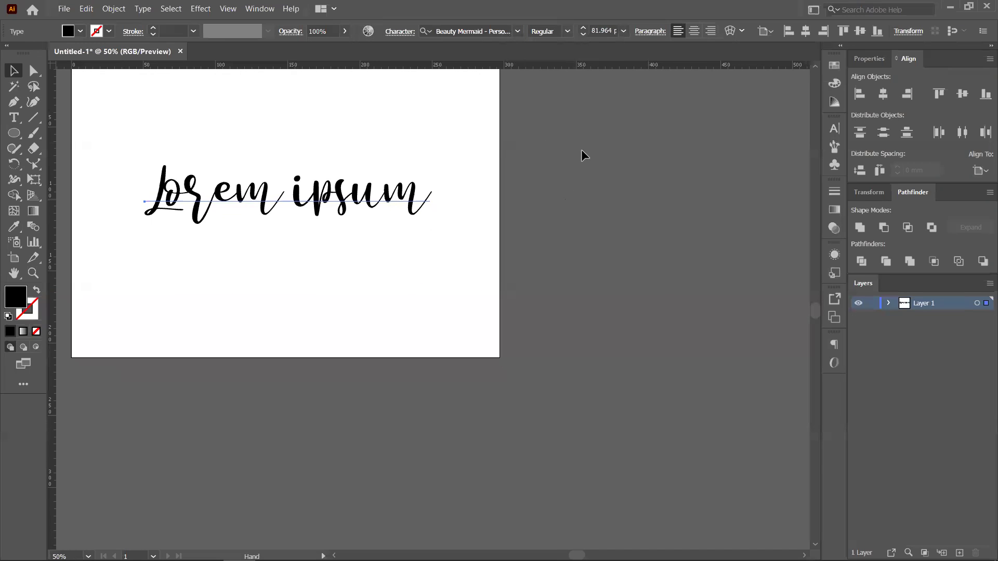
left_click(518, 31)
left_click(628, 239)
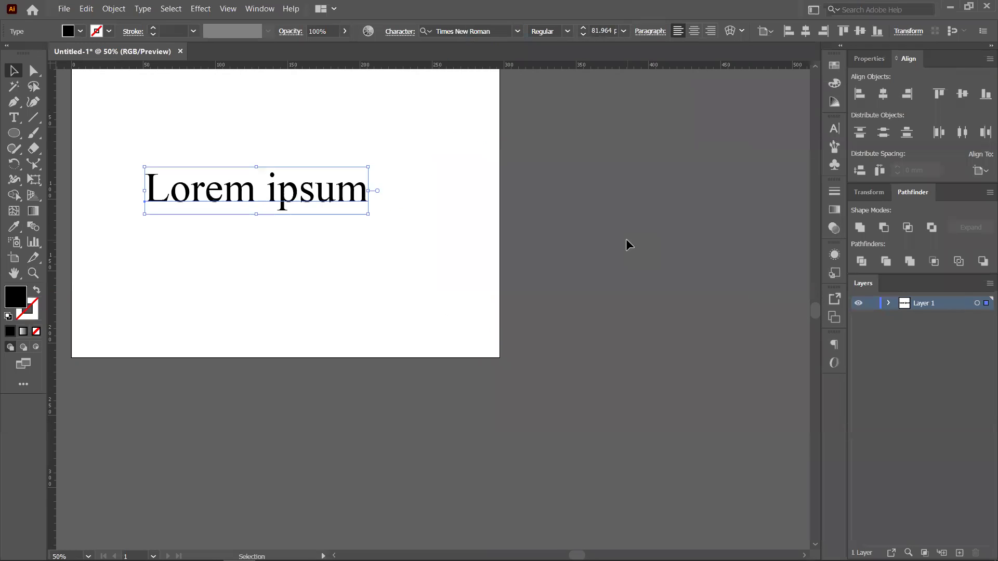
left_click_drag(326, 227, 372, 267)
scroll(339, 256, "up", 2)
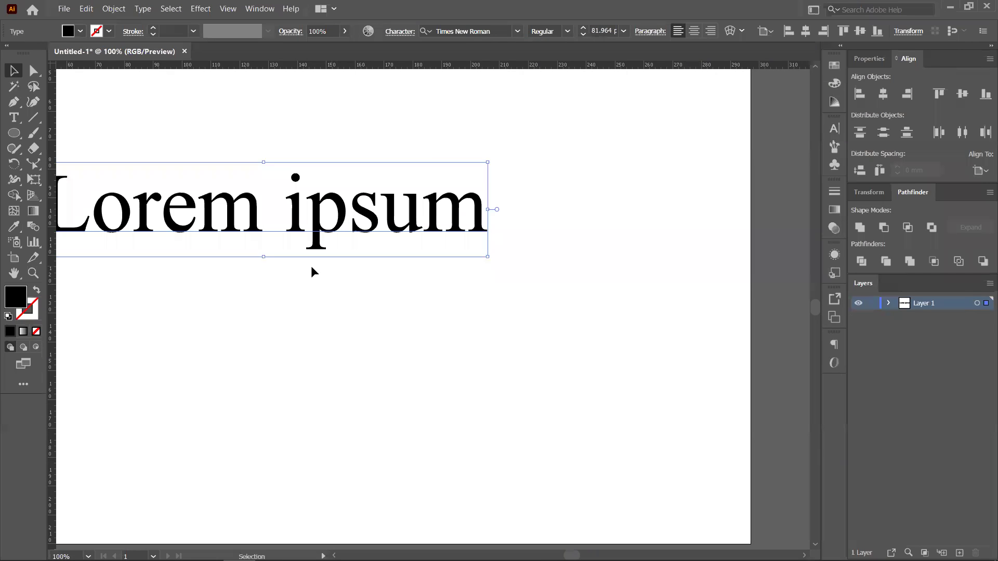
left_click_drag(312, 271, 363, 312)
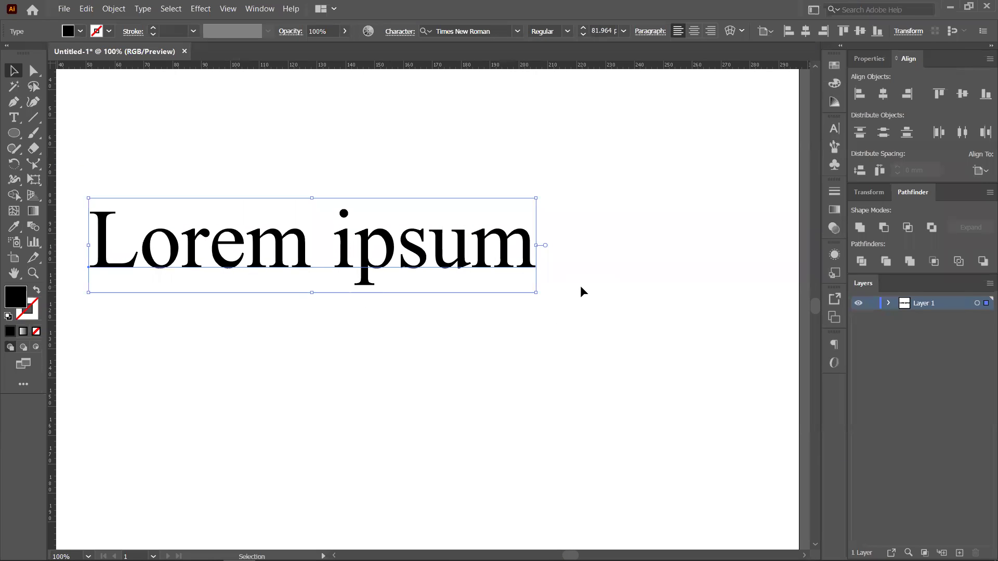
left_click(166, 166)
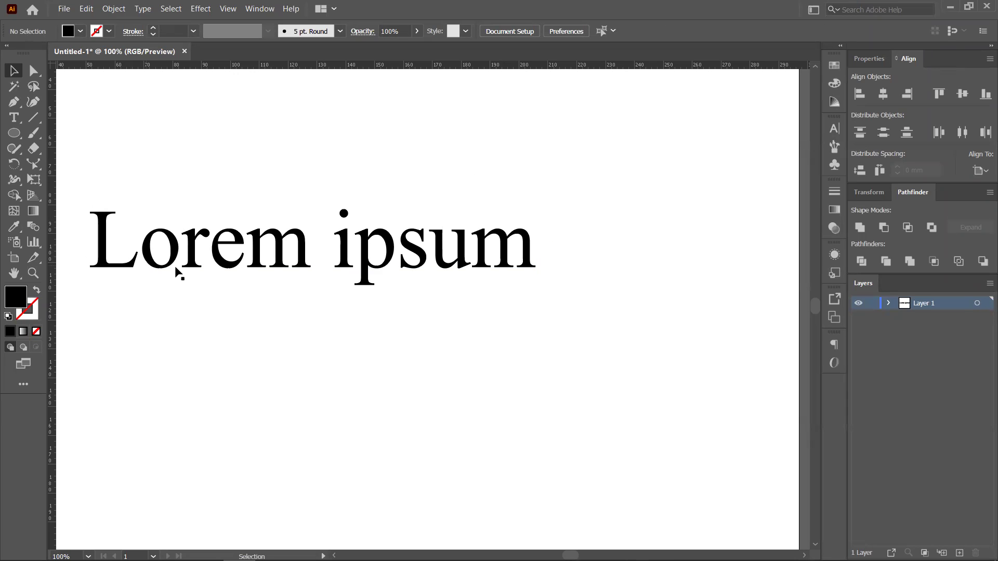
key("ctrl+minus")
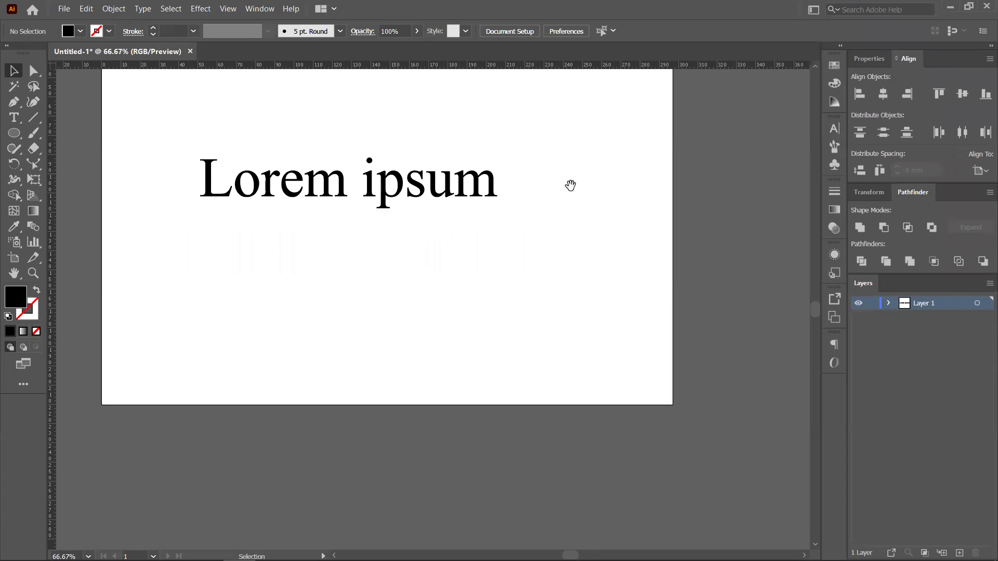
left_click_drag(570, 185, 501, 179)
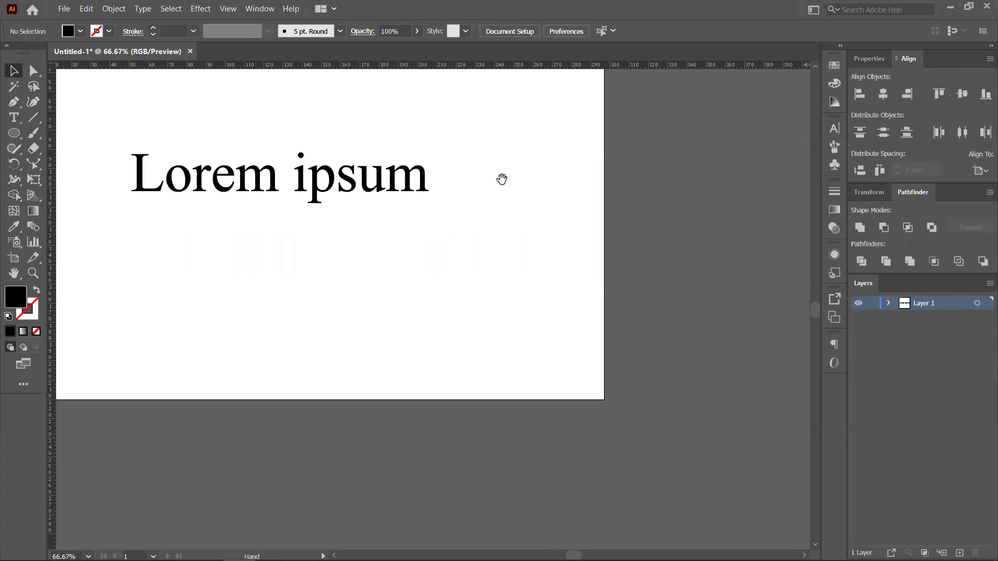
Select the Lorem ipsum text and change its font to Consolas
left_click(407, 182)
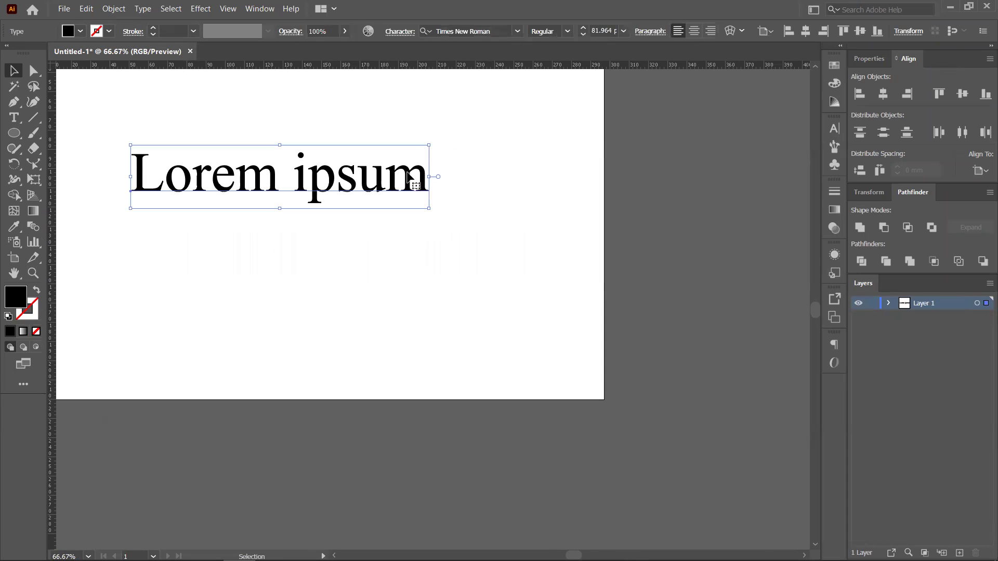
left_click(518, 32)
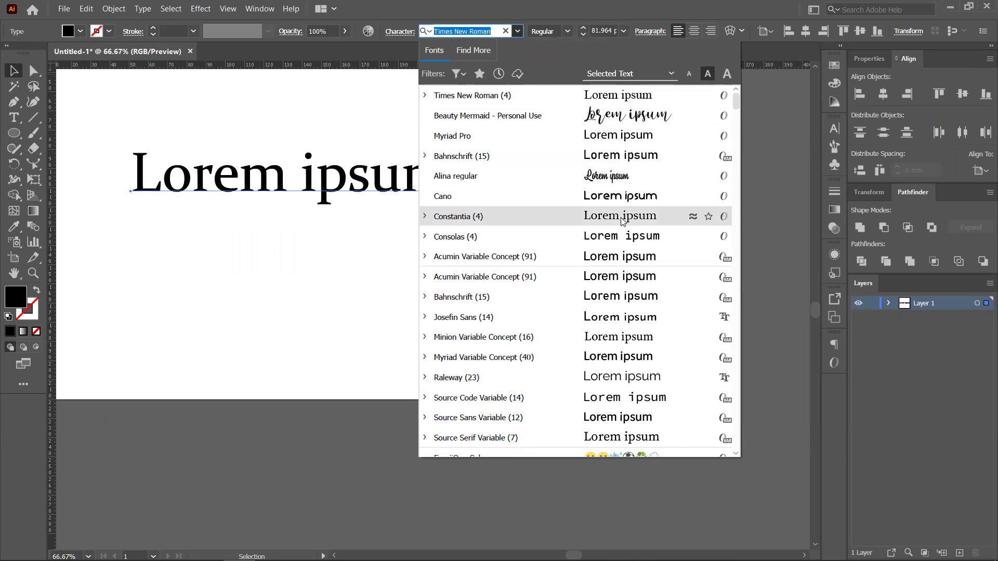
left_click(620, 237)
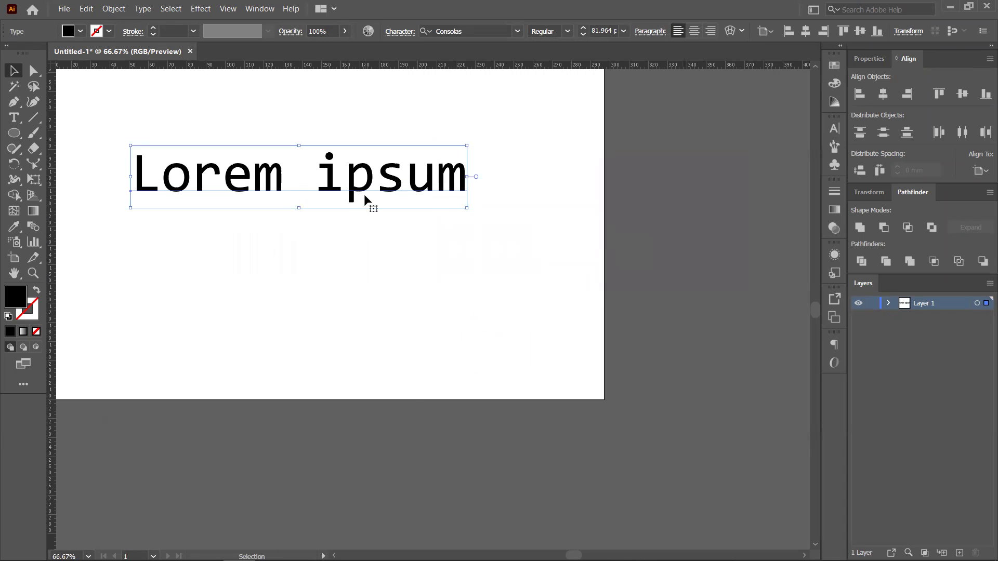
Change the font of the Lorem ipsum text to Aaargh Normal
left_click(518, 32)
scroll(626, 226, "down", 5)
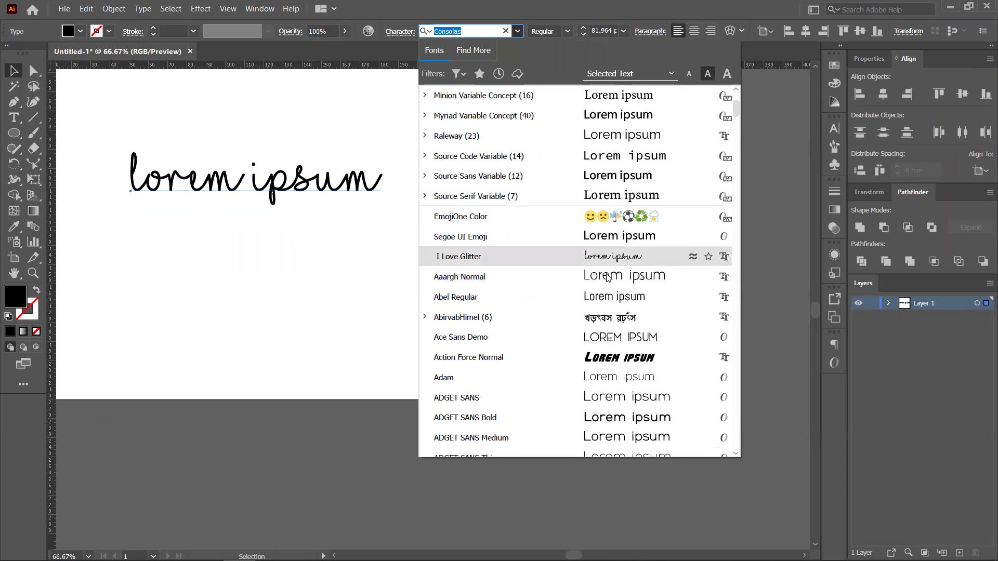
left_click(607, 279)
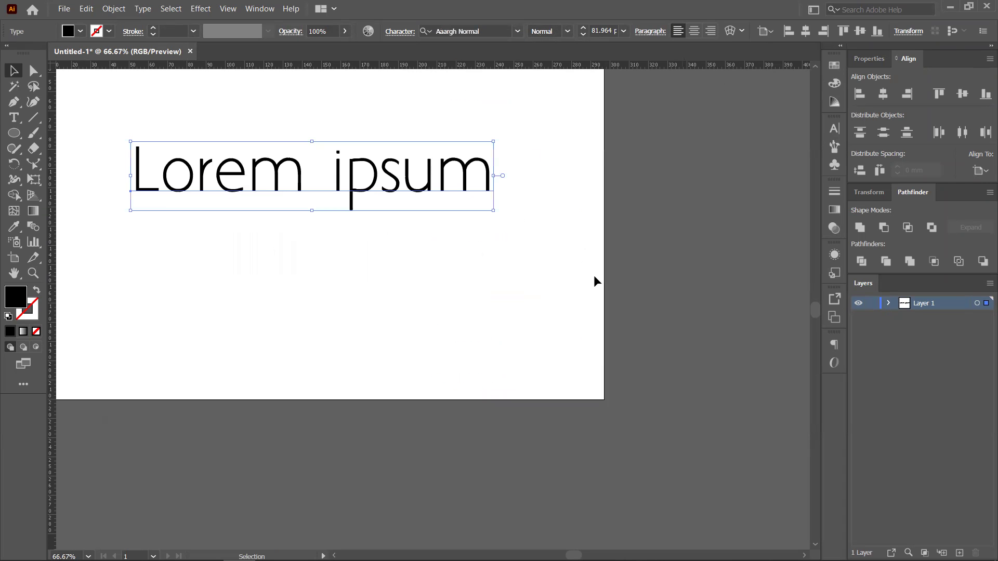
Change the font of the Lorem ipsum text to Raleway
left_click(519, 32)
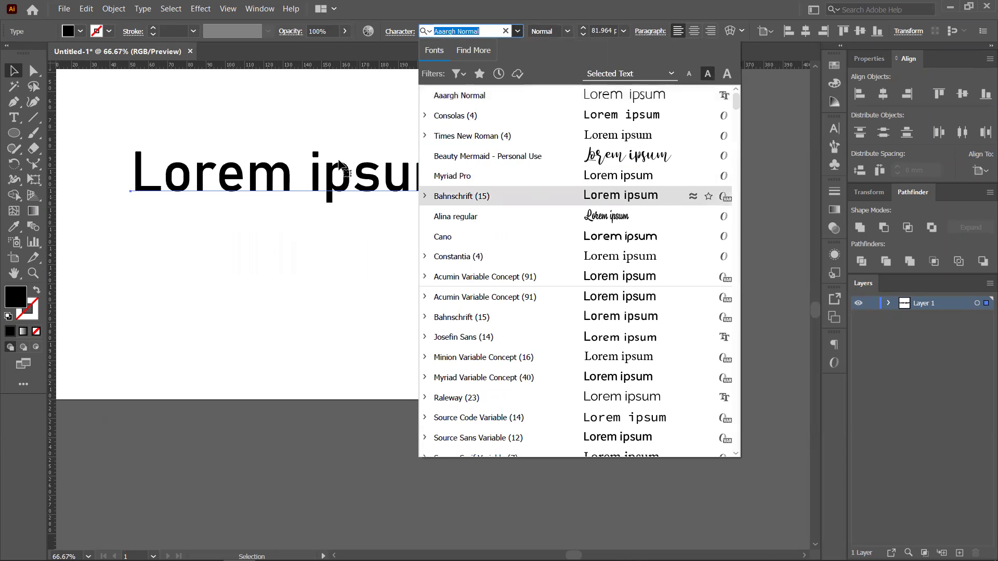
left_click(423, 208)
left_click(518, 31)
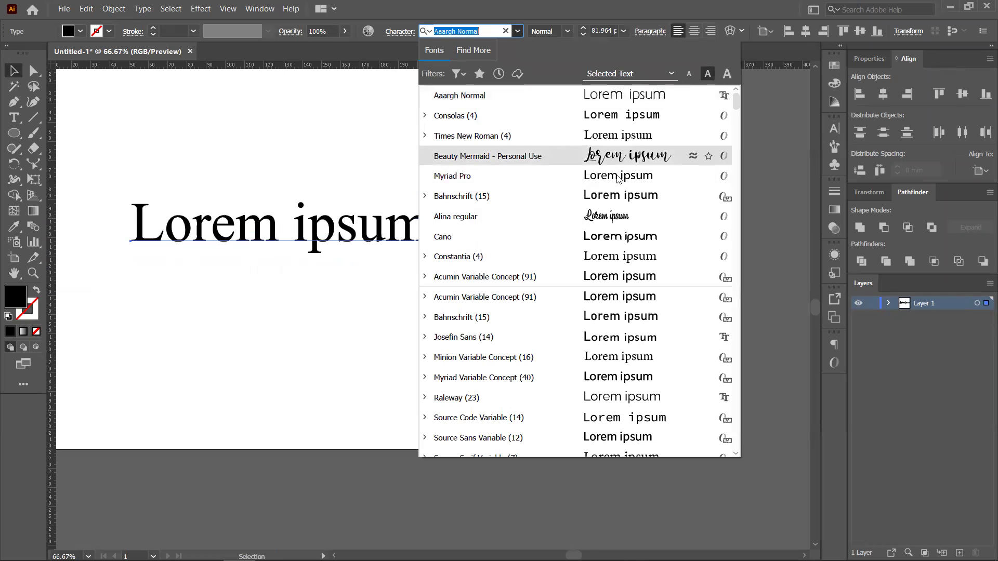
scroll(623, 223, "down", 2)
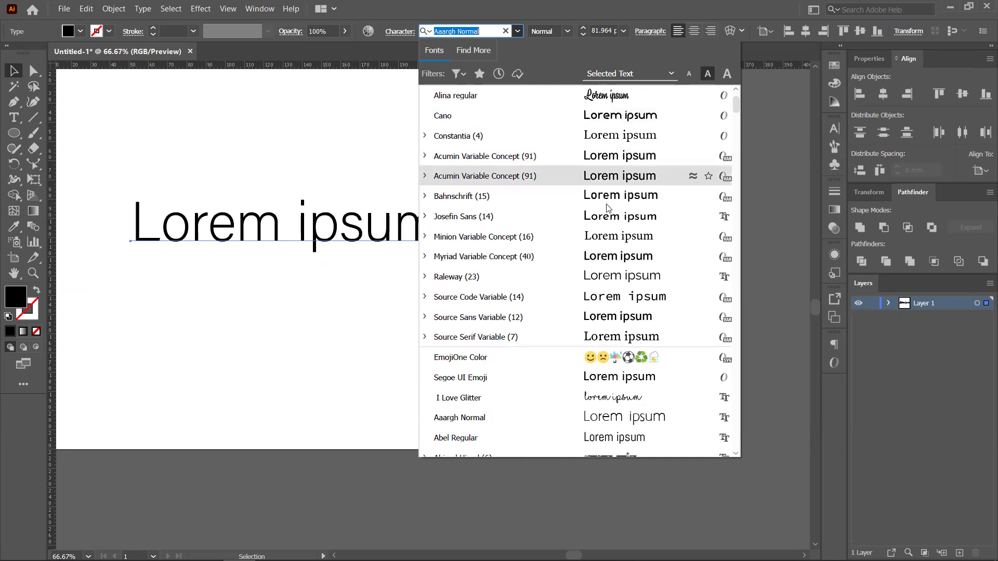
left_click(619, 276)
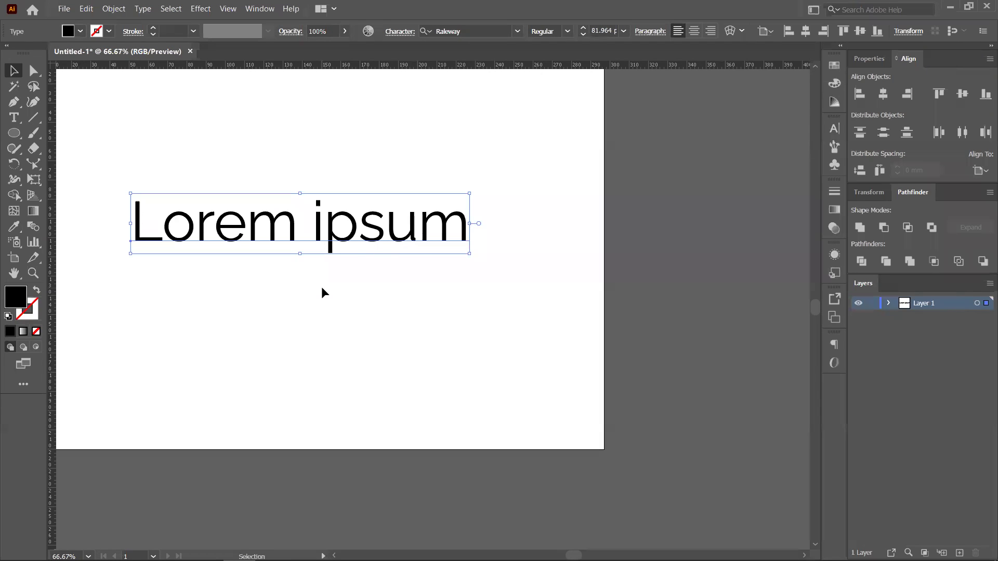
left_click_drag(295, 280, 432, 313)
scroll(496, 326, "right", 2)
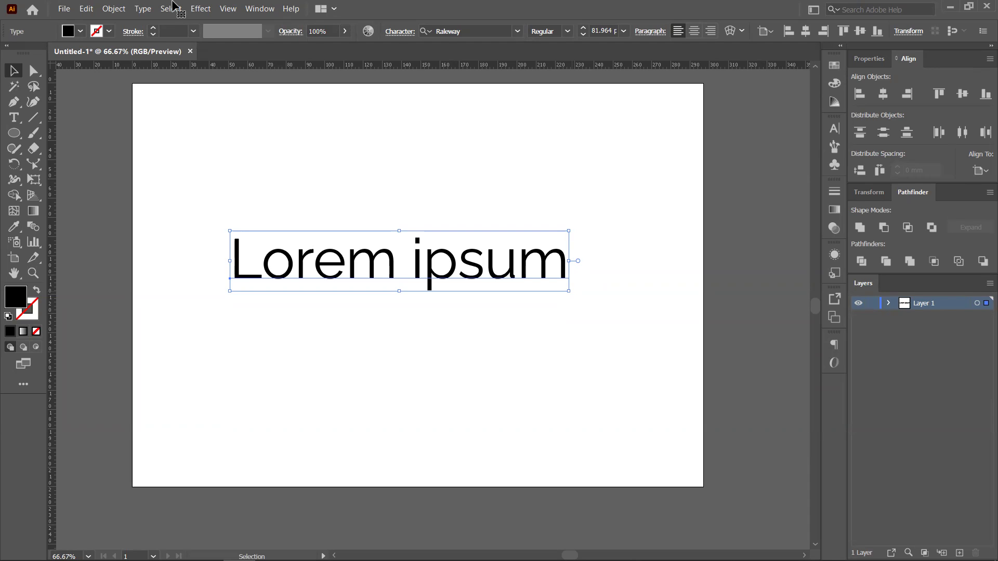
Move the Lorem ipsum text to the upper left area of the artboard
left_click_drag(435, 273, 376, 214)
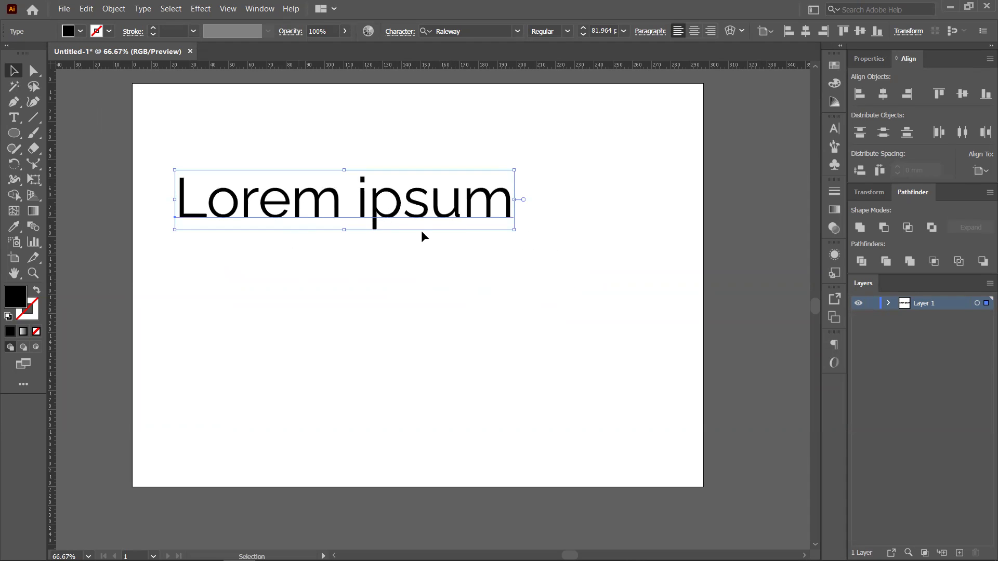
key("space")
left_click_drag(557, 287, 486, 285)
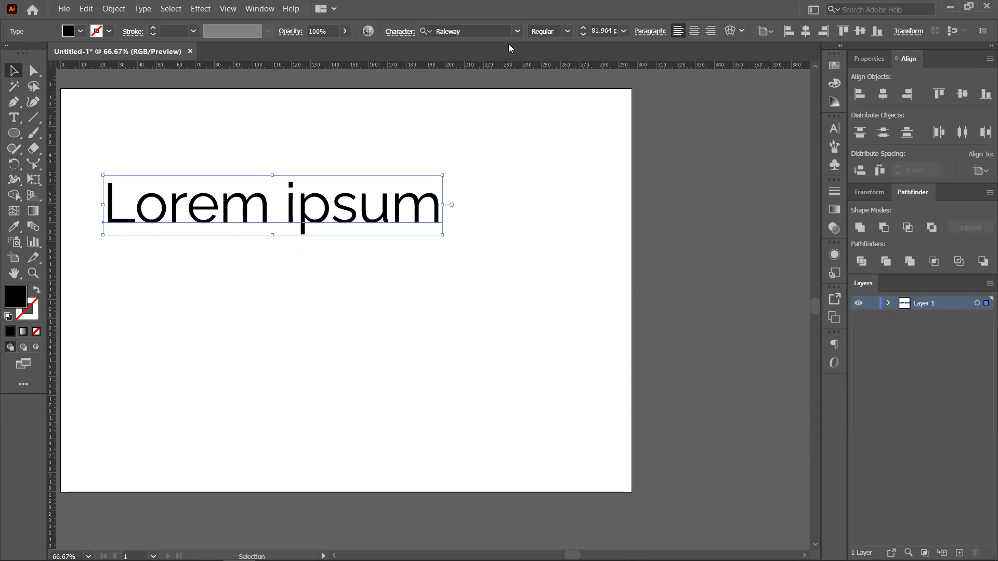
Browse the available fonts for the Lorem ipsum text, view the classification filters, and clear all font filters
left_click(517, 31)
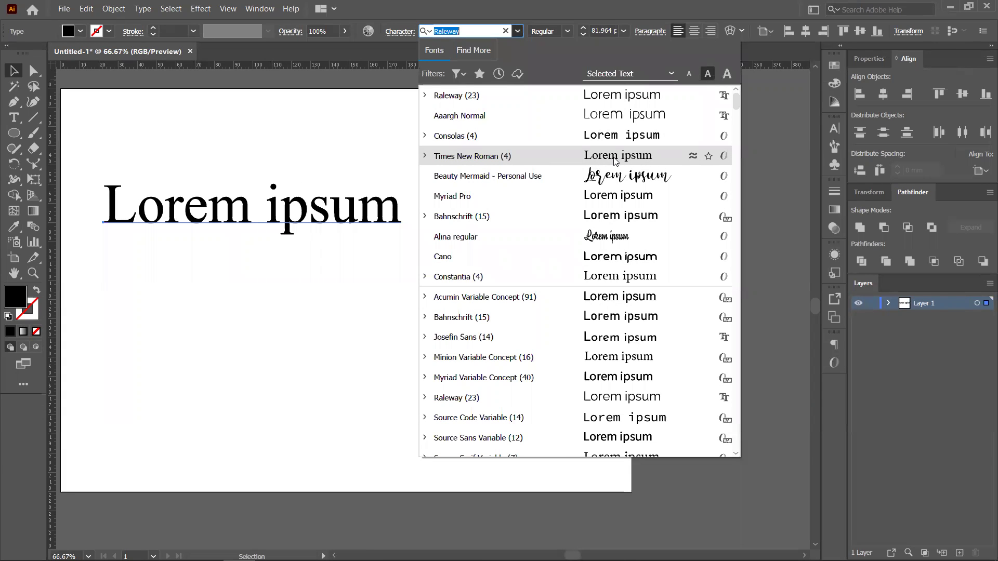
scroll(629, 165, "down", 1)
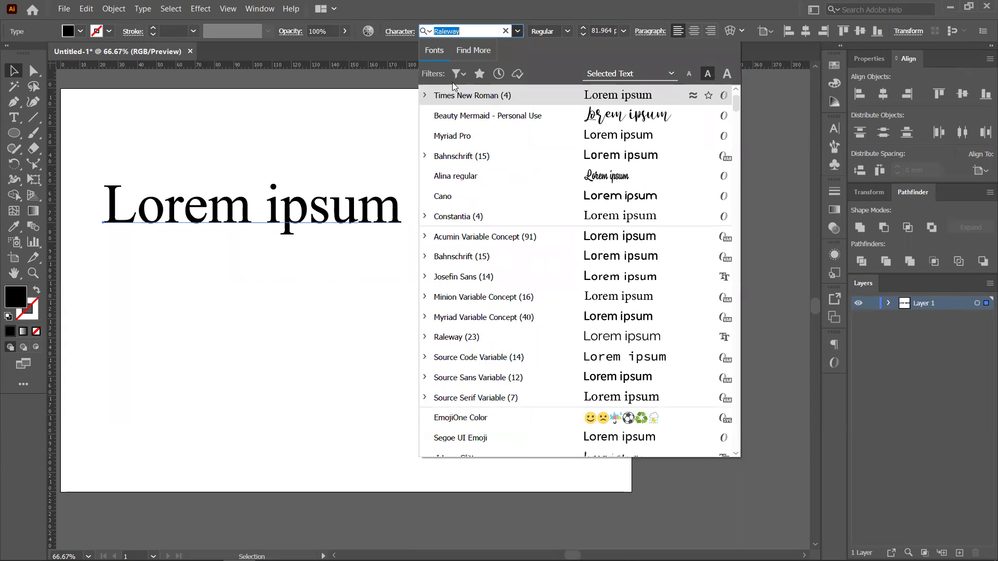
left_click(457, 73)
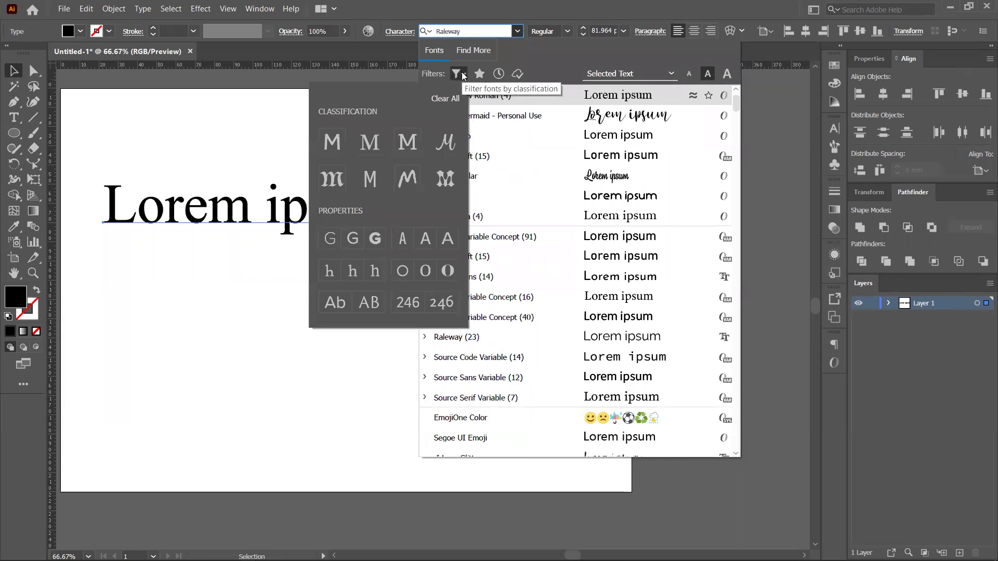
left_click(442, 98)
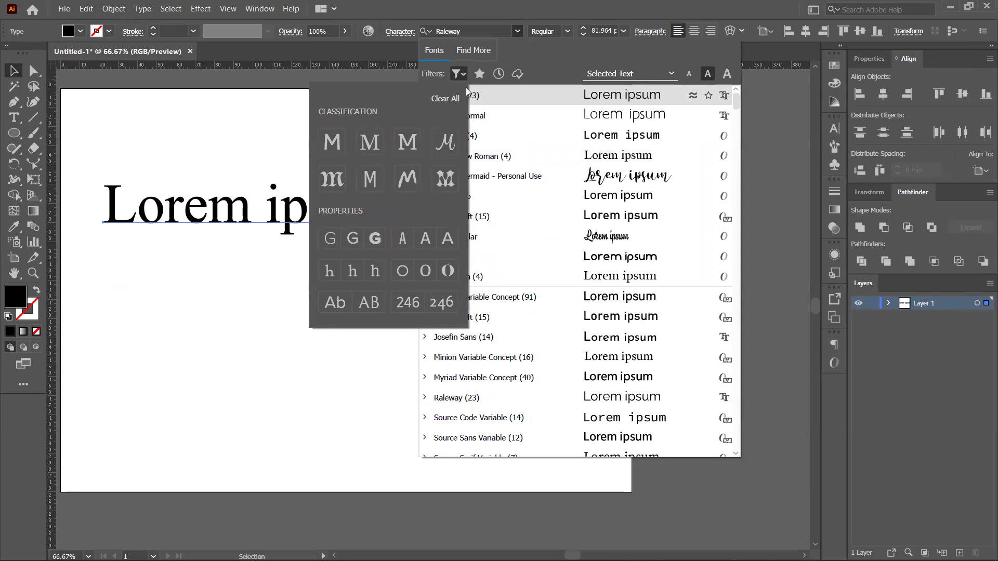
left_click(533, 58)
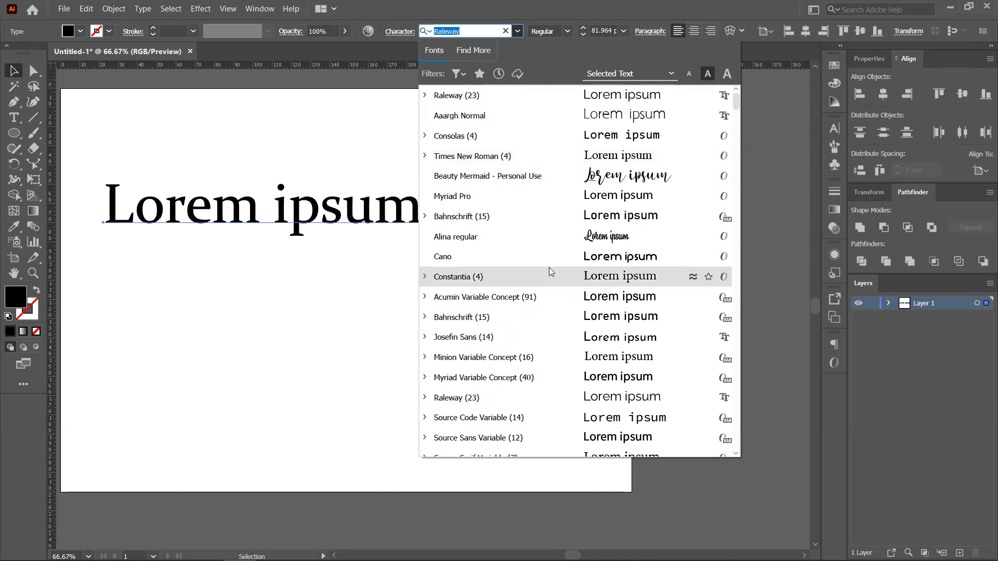
Change the font of the Lorem ipsum text to Segoe UI Emoji and close the Glyphs panel
scroll(593, 272, "down", 3)
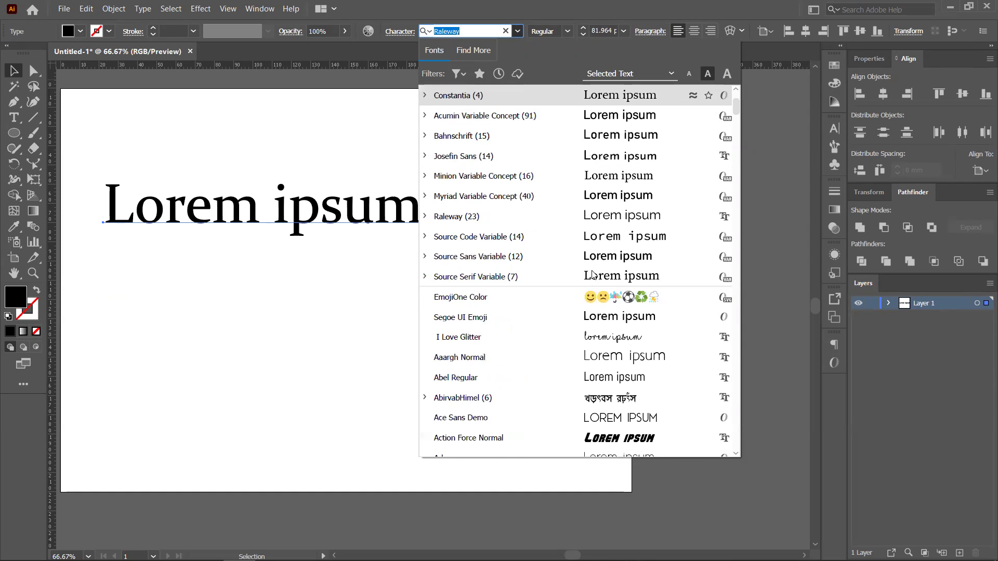
left_click(595, 326)
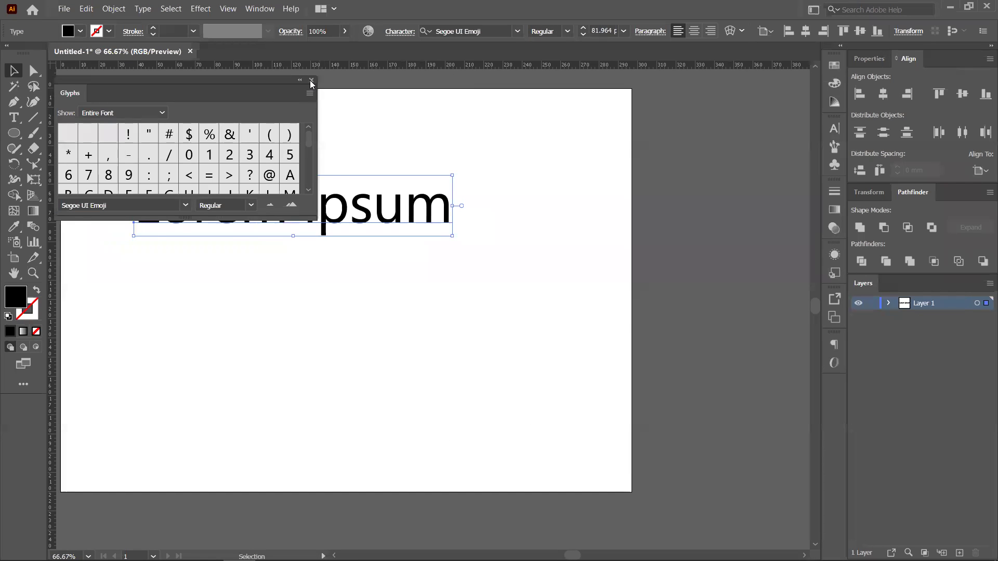
left_click(311, 81)
left_click_drag(322, 272, 429, 312)
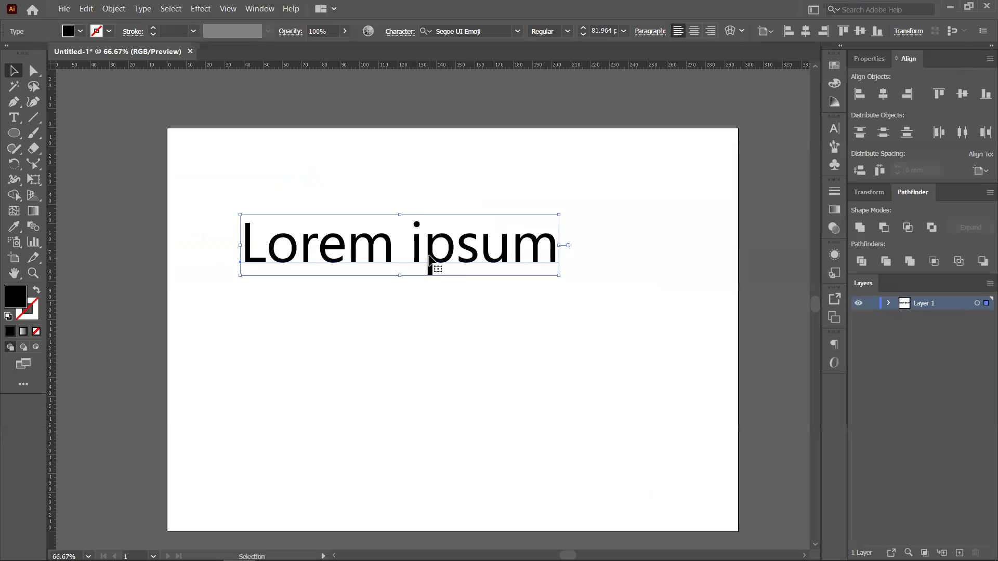
left_click_drag(651, 244, 539, 205)
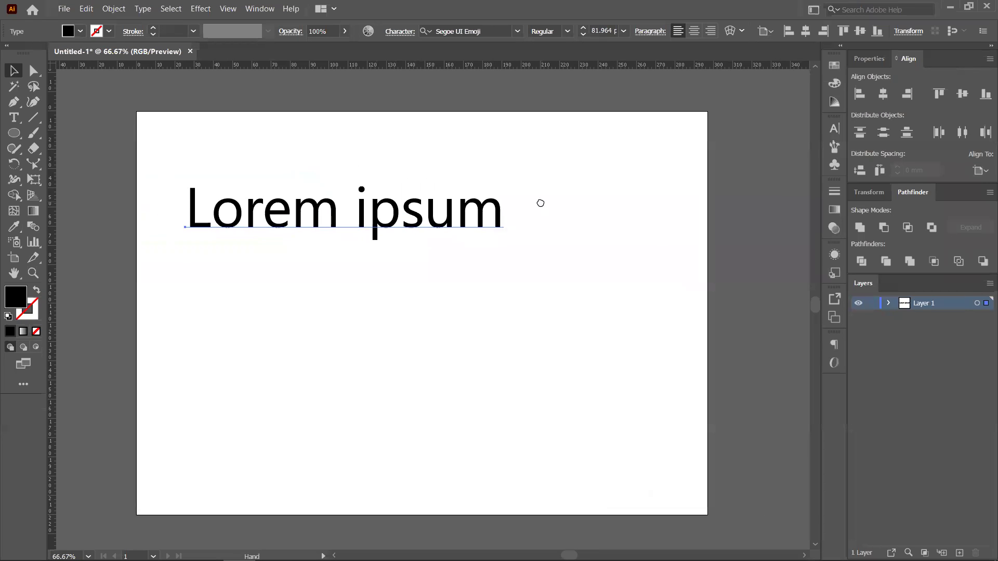
Bring up the Character settings for the Lorem ipsum text and show the full set of options
left_click(261, 8)
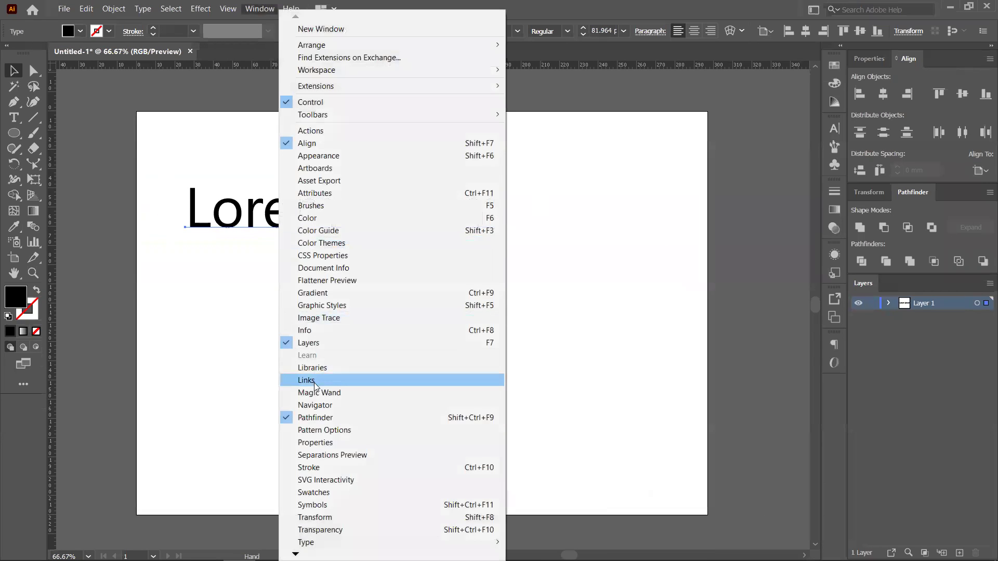
mouse_move(348, 543)
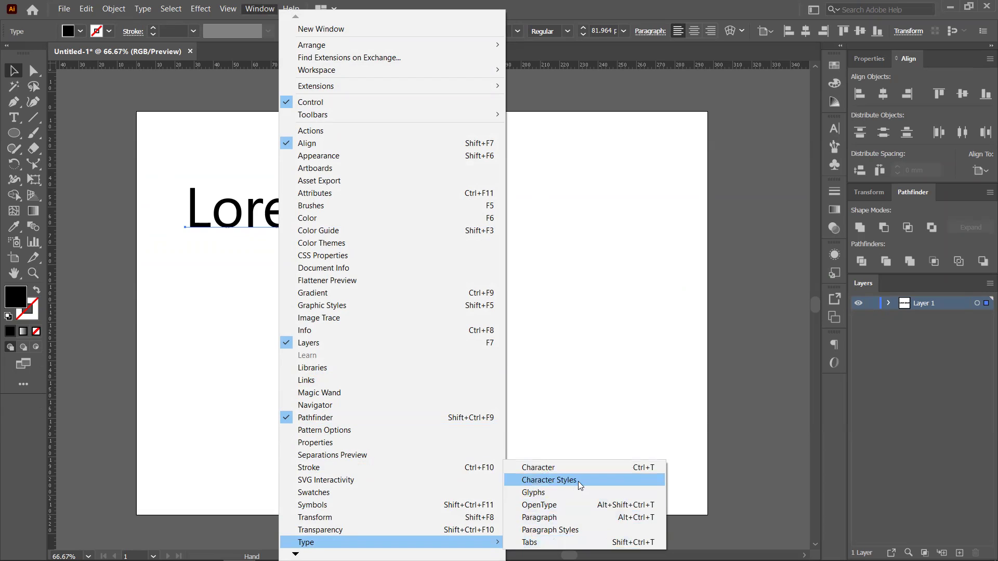
key("Down")
key("Down")
key("Down")
key("Down")
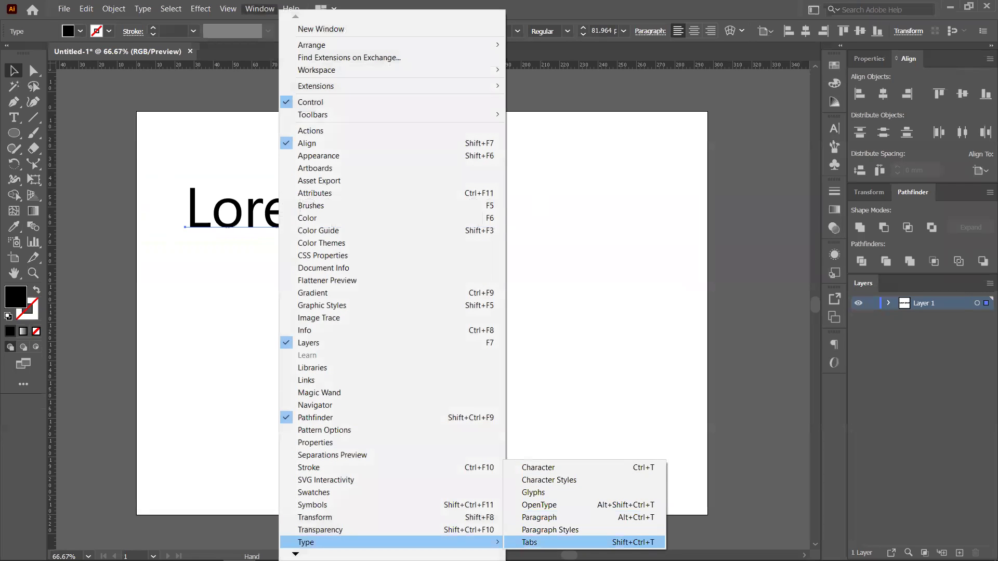
left_click(550, 469)
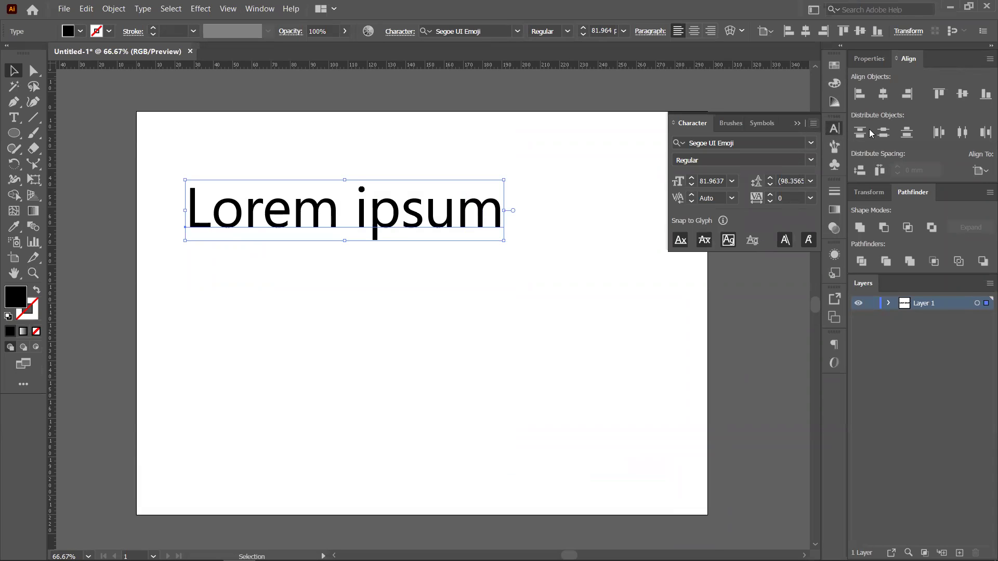
left_click(814, 124)
left_click(859, 129)
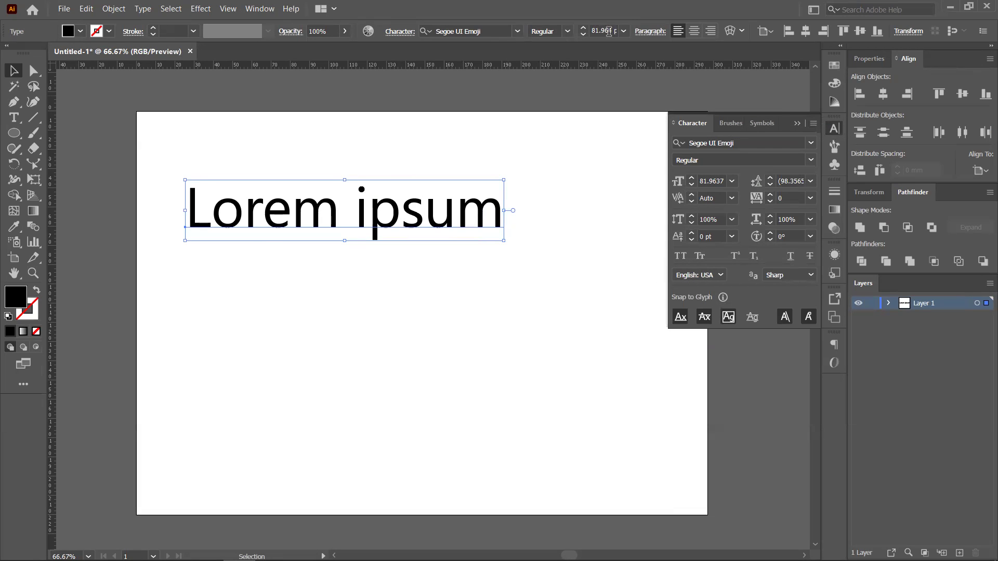
Change the font of the Lorem ipsum text to Fredoka One
left_click(731, 182)
left_click(730, 182)
left_click(811, 143)
scroll(884, 333, "down", 10)
scroll(883, 422, "down", 15)
scroll(881, 429, "down", 15)
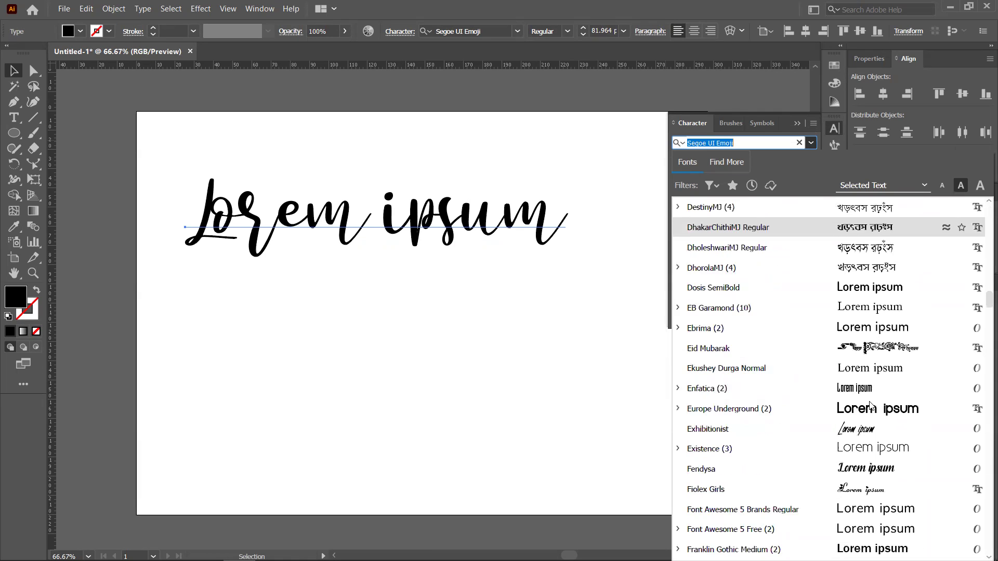
scroll(871, 406, "down", 3)
left_click(864, 449)
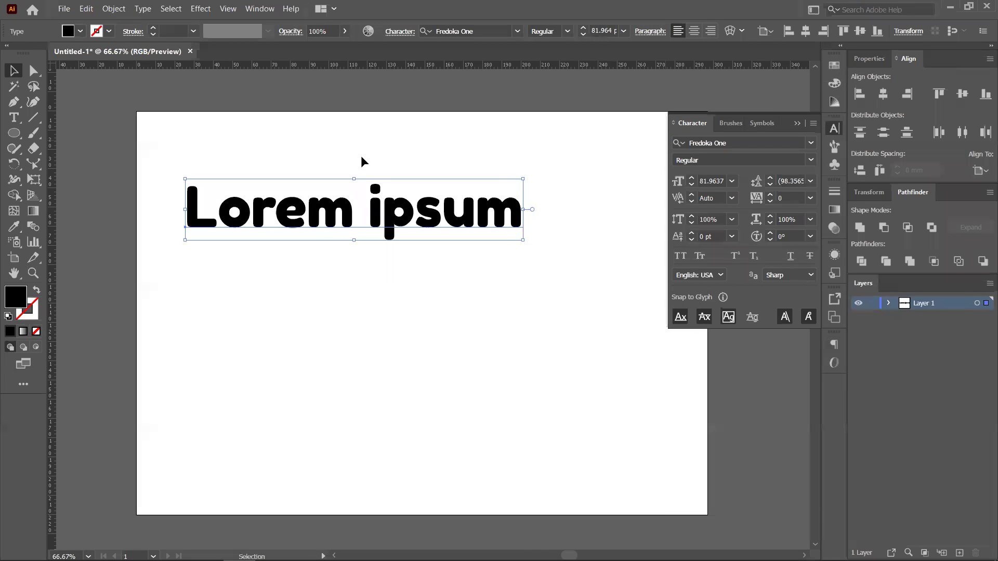
Find the Lato fonts with the search term "lat", apply Lato Regular to the Lorem ipsum text, and preview Lato's other styles
left_click(805, 162)
left_click(809, 144)
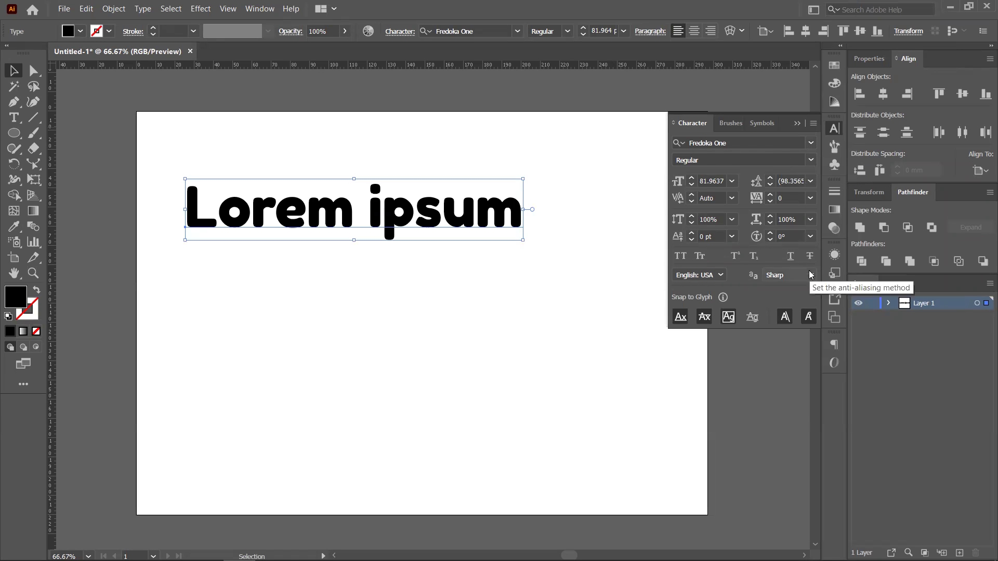
left_click(811, 143)
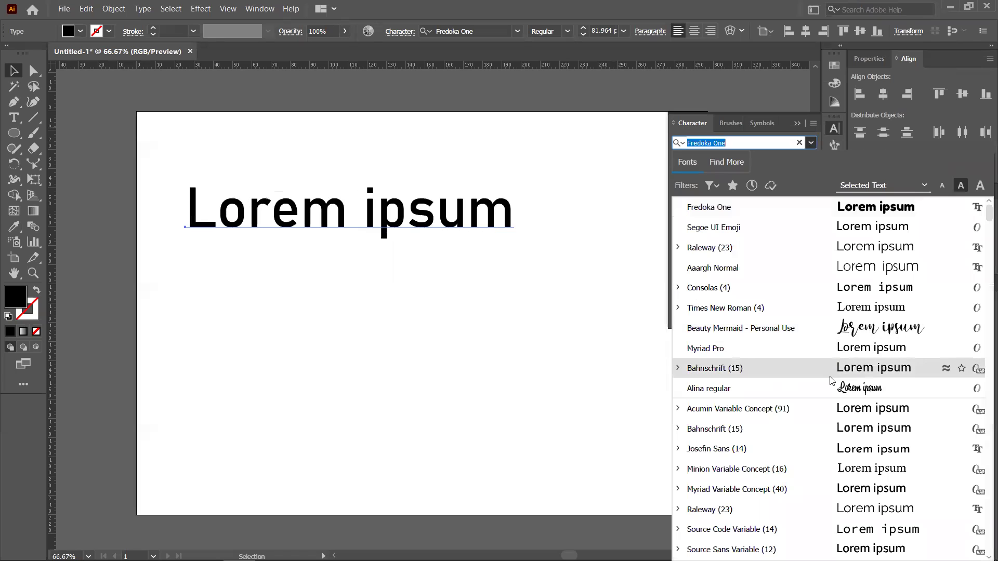
type("lat")
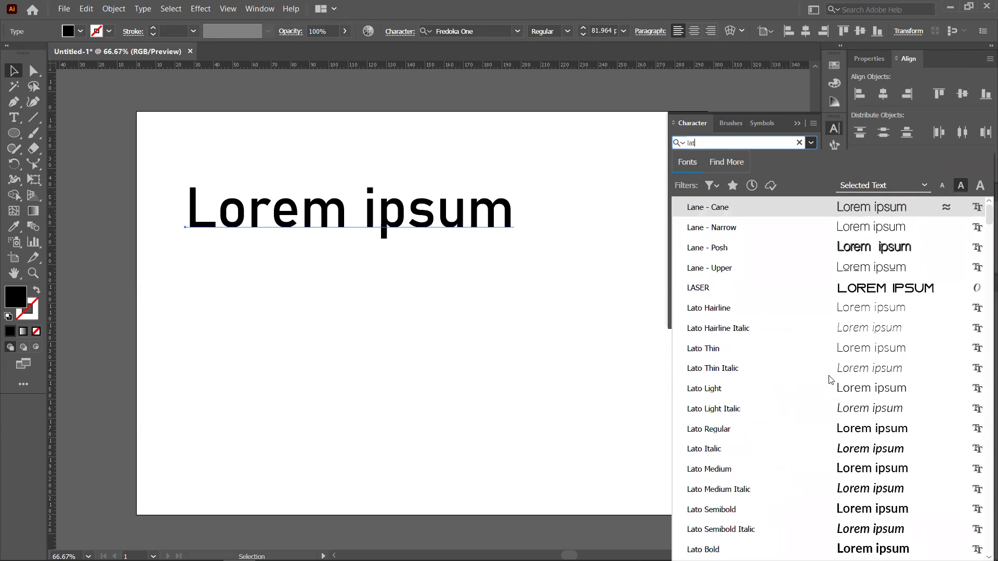
scroll(829, 380, "down", 3)
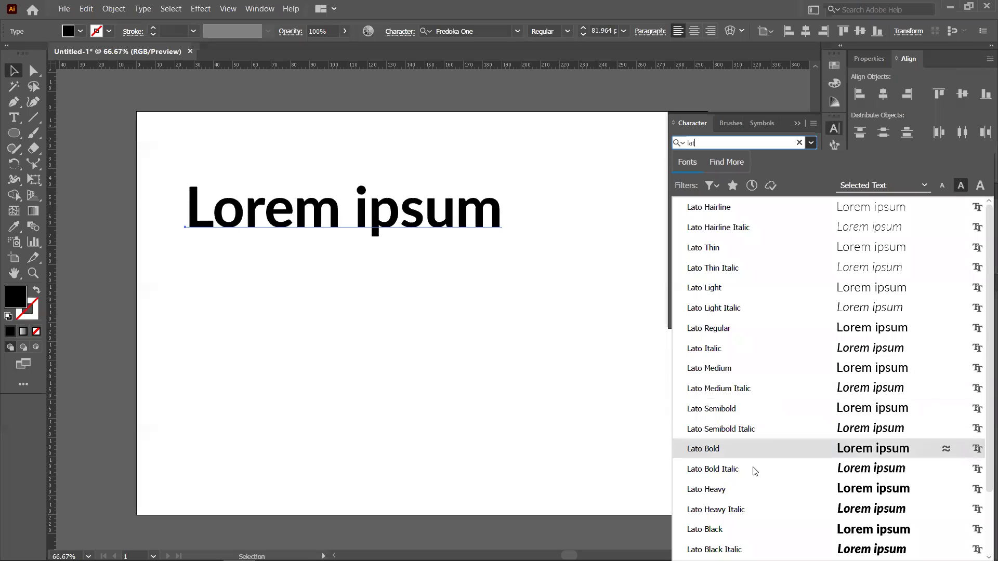
left_click(763, 329)
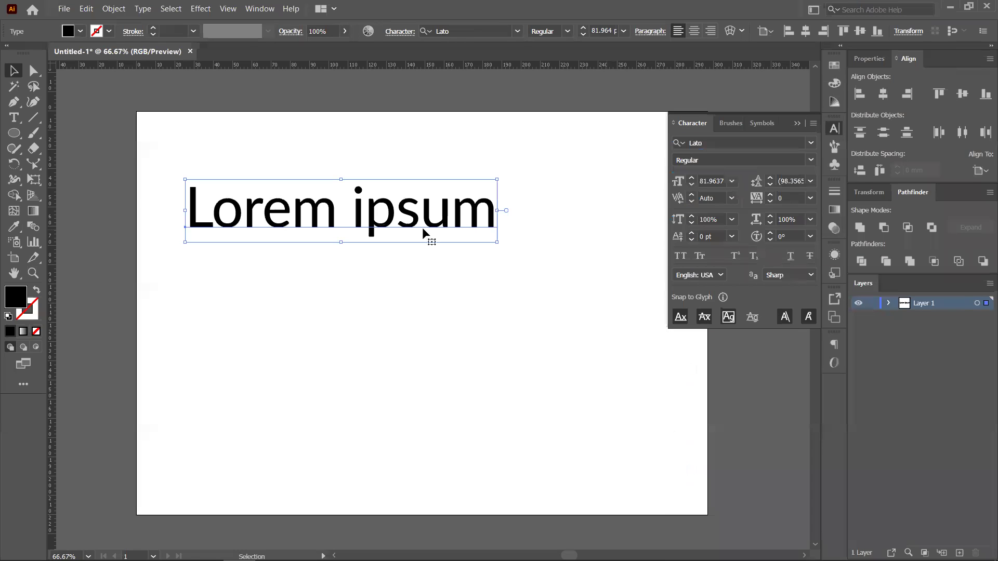
left_click(809, 161)
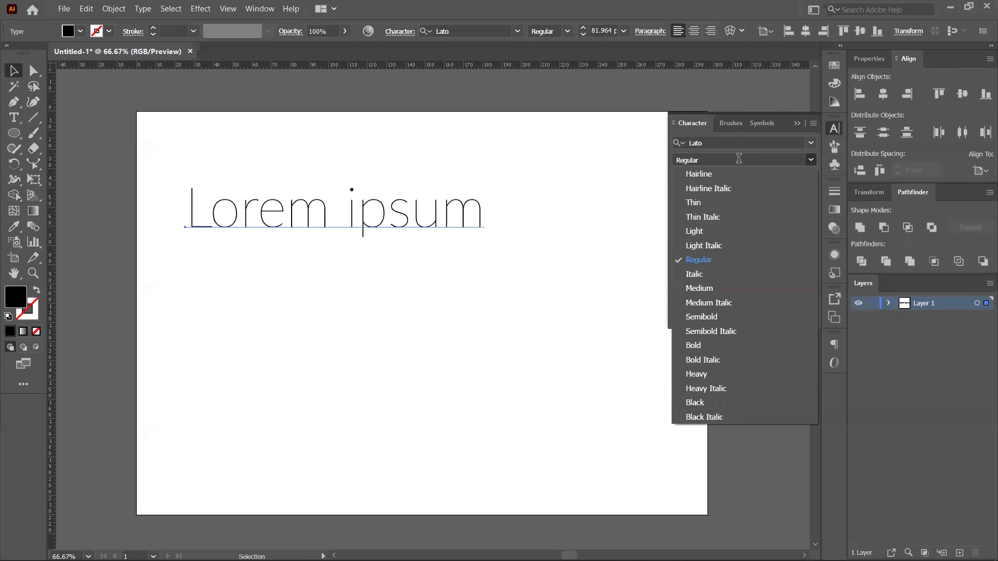
left_click(690, 125)
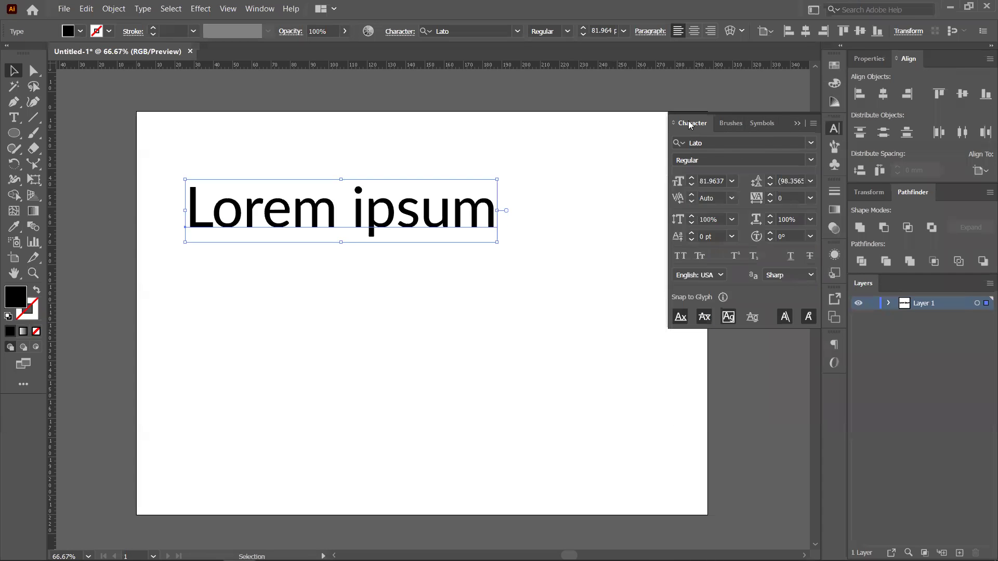
Set the font size of the Lorem ipsum text to 80 pt
left_click(692, 177)
left_click(692, 184)
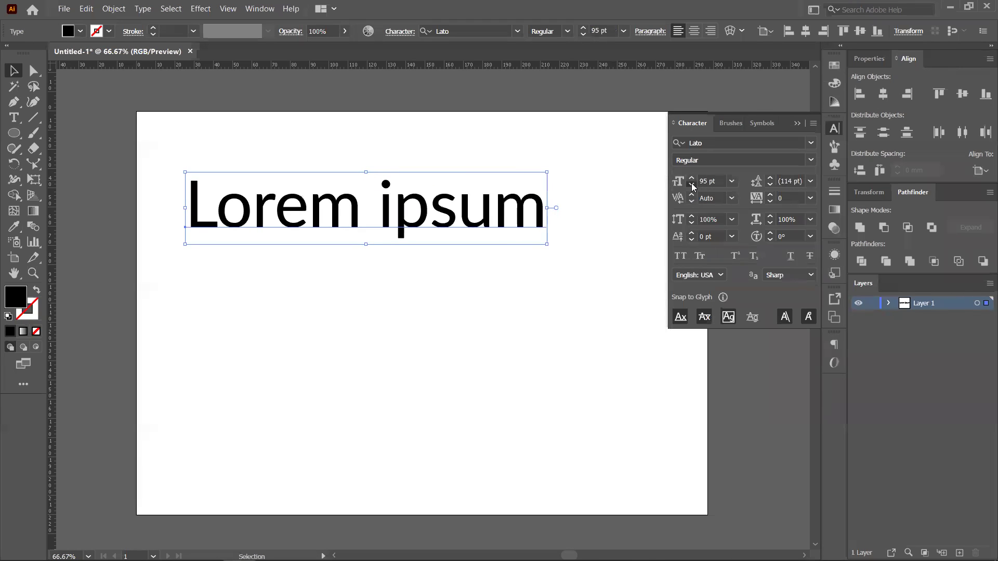
left_click(732, 181)
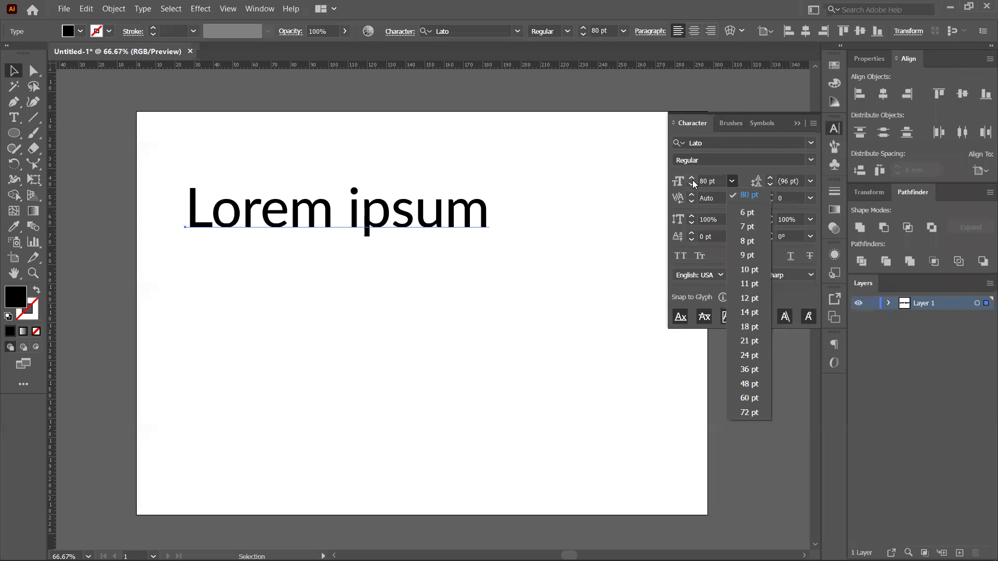
left_click(716, 182)
left_click(717, 181)
double_click(716, 181)
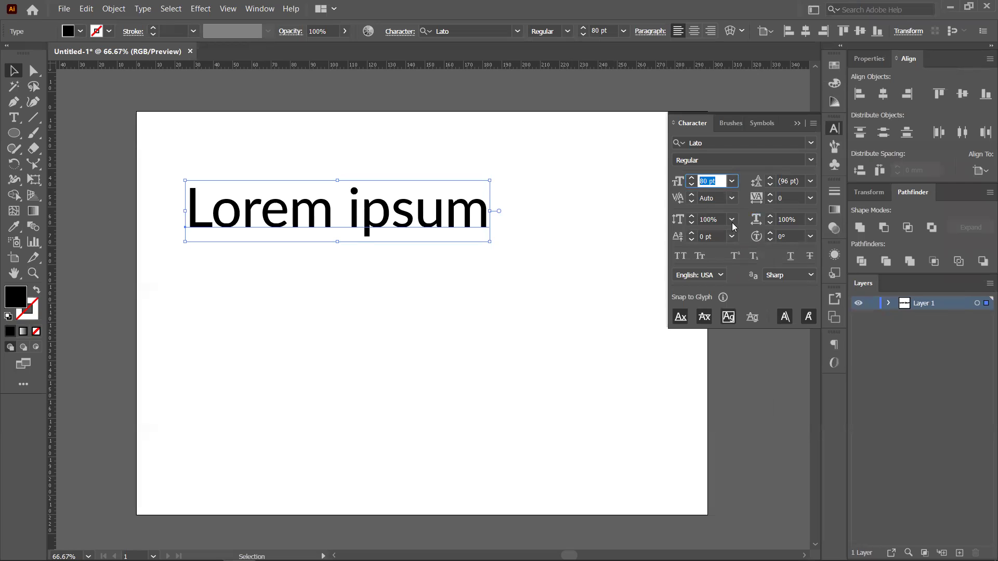
left_click(745, 184)
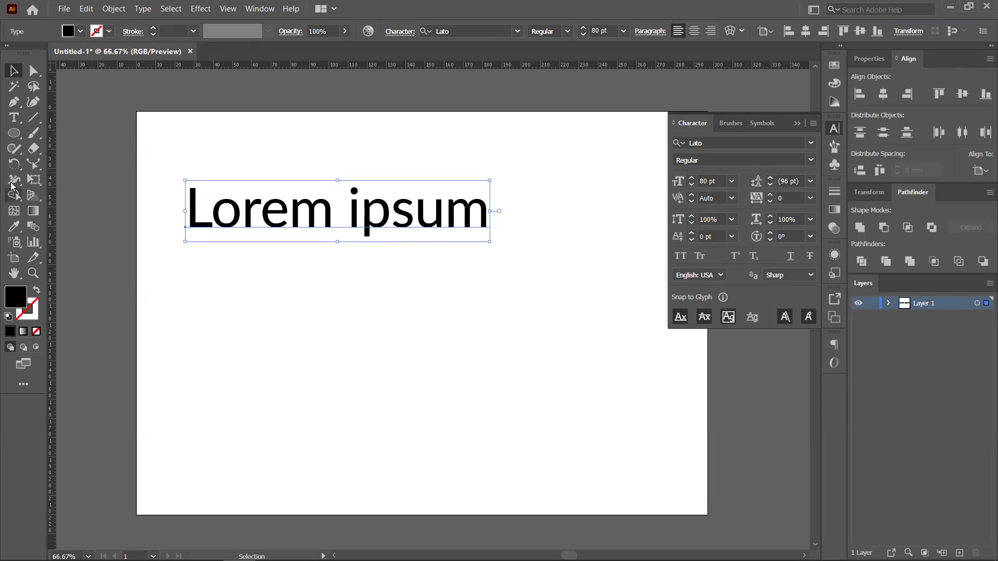
Draw a rectangular text area below the Lorem ipsum heading and set its placeholder text to 11 pt
left_click(14, 117)
left_click(187, 325)
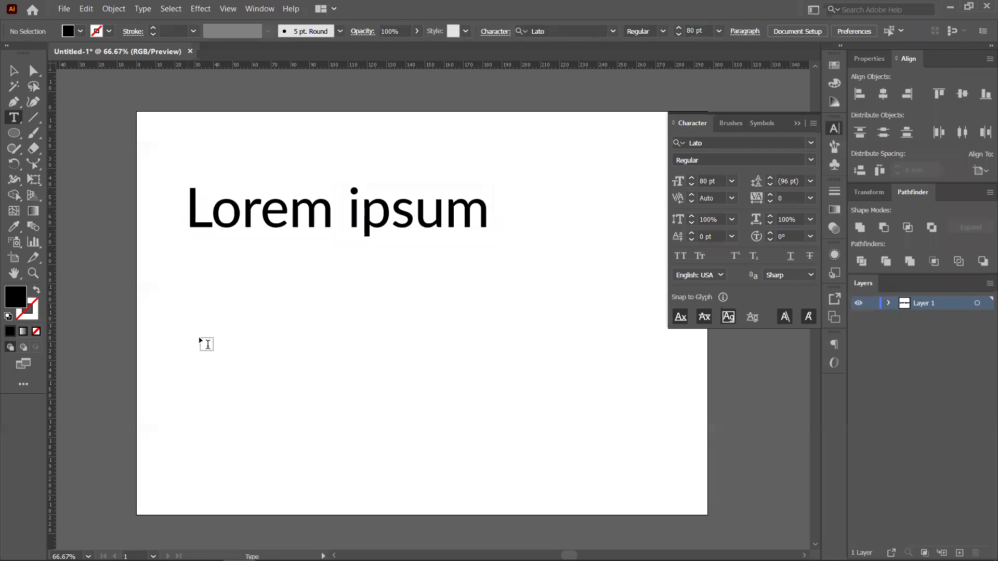
left_click_drag(198, 289, 606, 453)
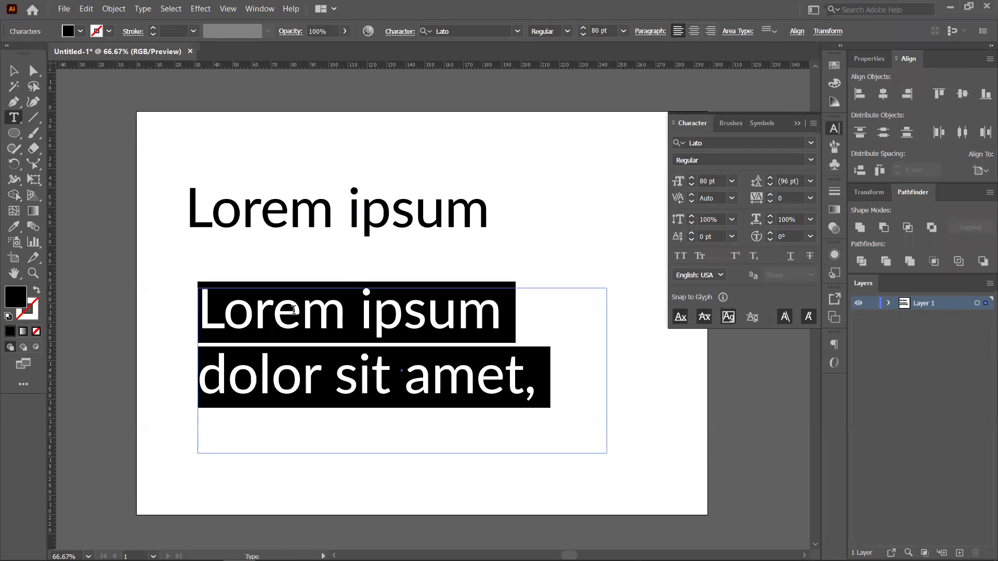
left_click(732, 181)
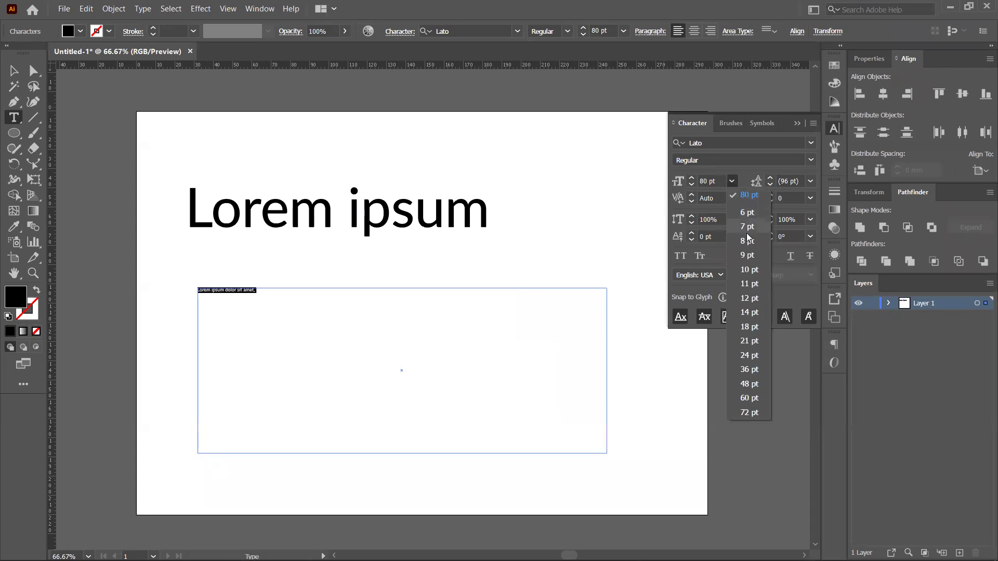
left_click(749, 284)
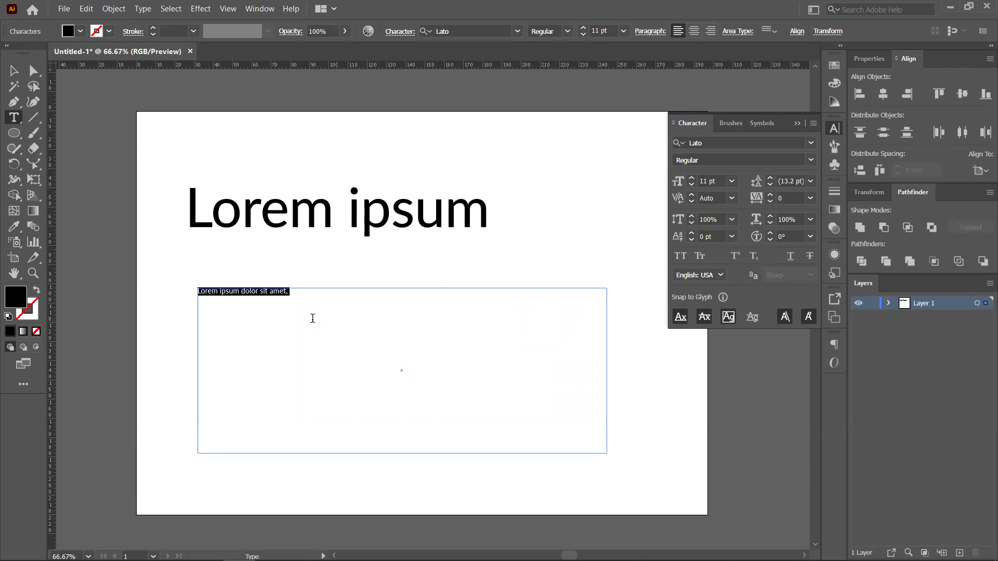
Delete the text area below the Lorem ipsum heading
left_click(14, 70)
left_click(196, 263)
left_click(240, 293)
key("Delete")
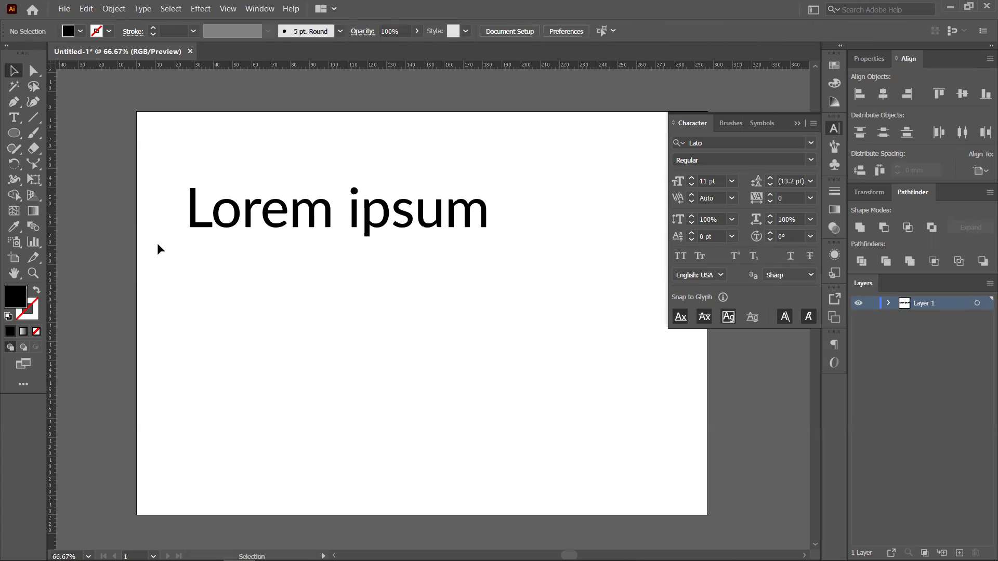
Draw a new area text box filled with 11 pt Lato placeholder text below the heading and select it as an object
left_click(14, 117)
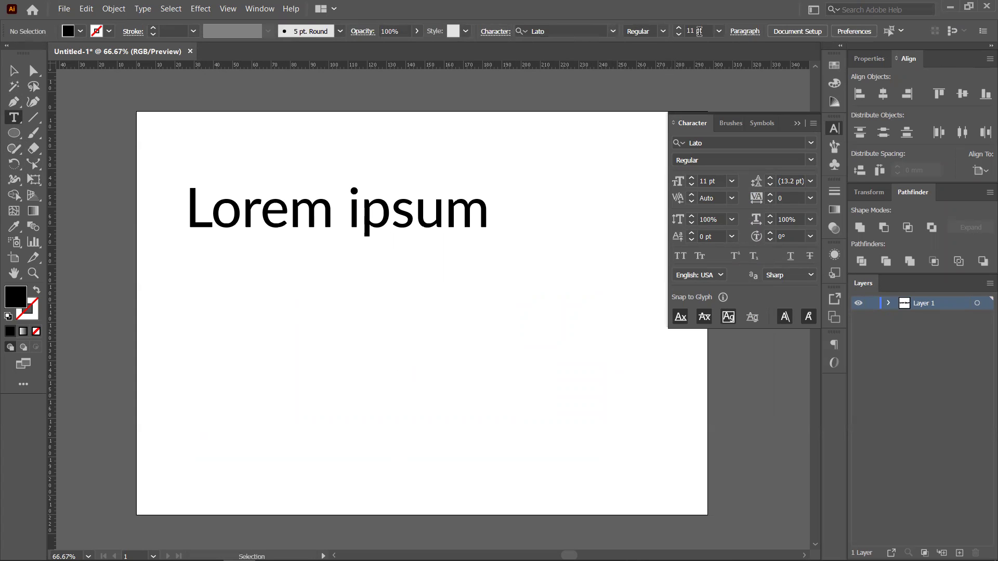
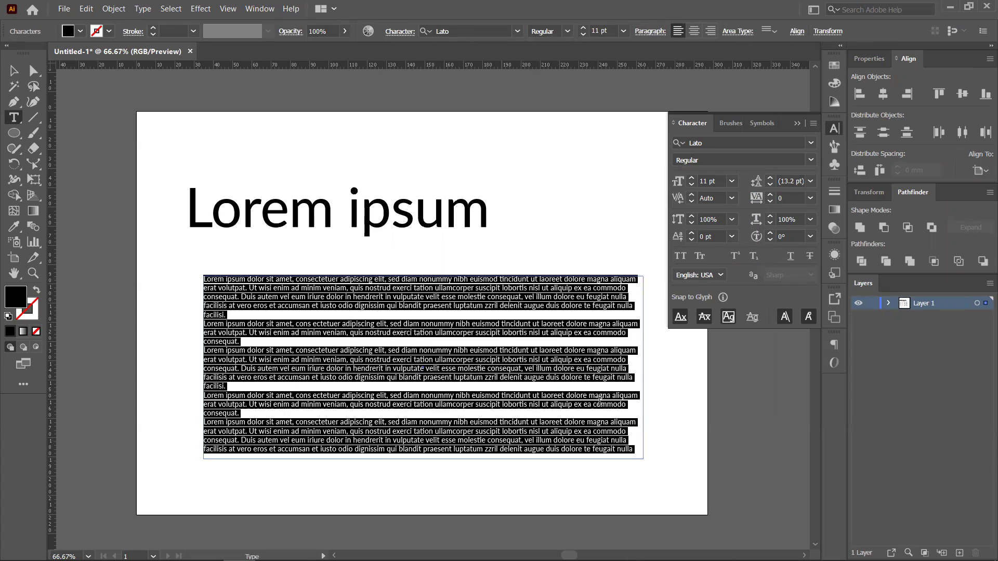
left_click(14, 71)
left_click(174, 331)
left_click(396, 302)
left_click(151, 338)
left_click(384, 307)
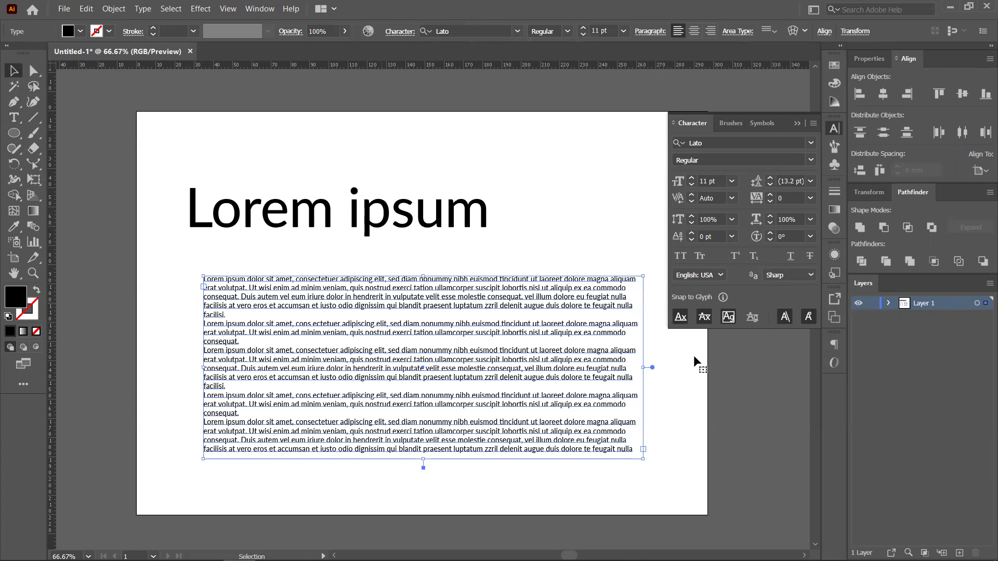
Set the font size of the paragraph text area to 12 pt and deselect it
left_click(731, 181)
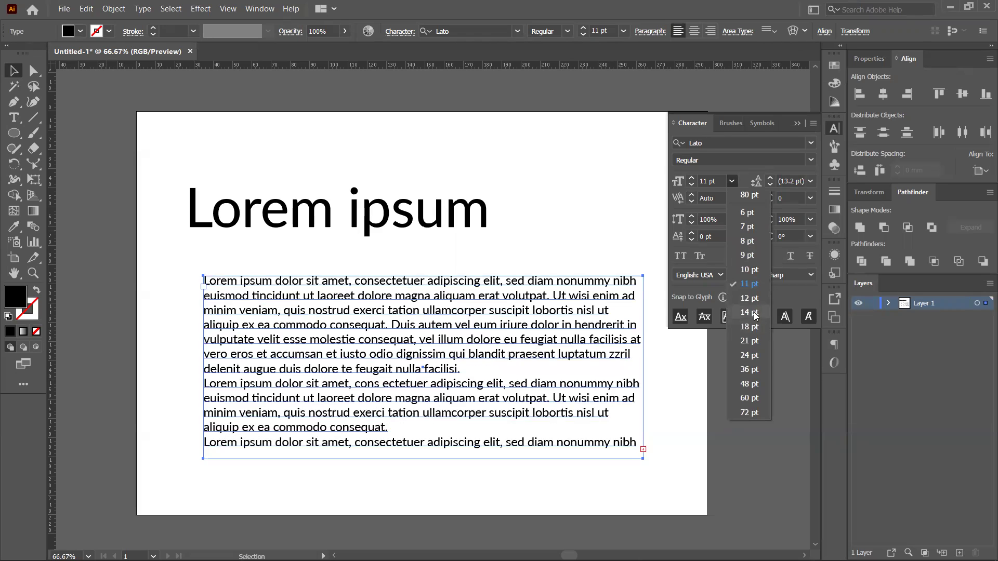
left_click(749, 298)
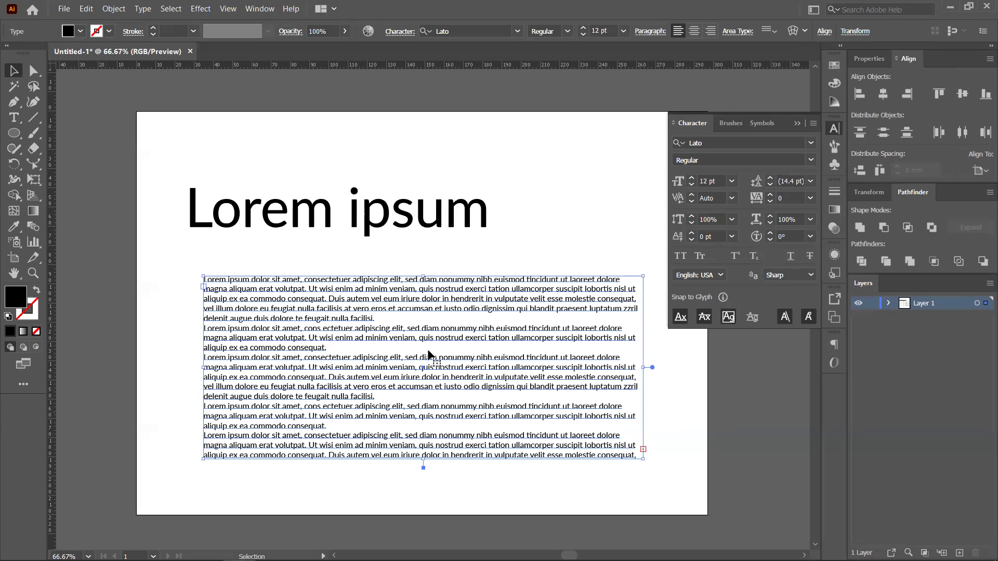
key("ctrl+1")
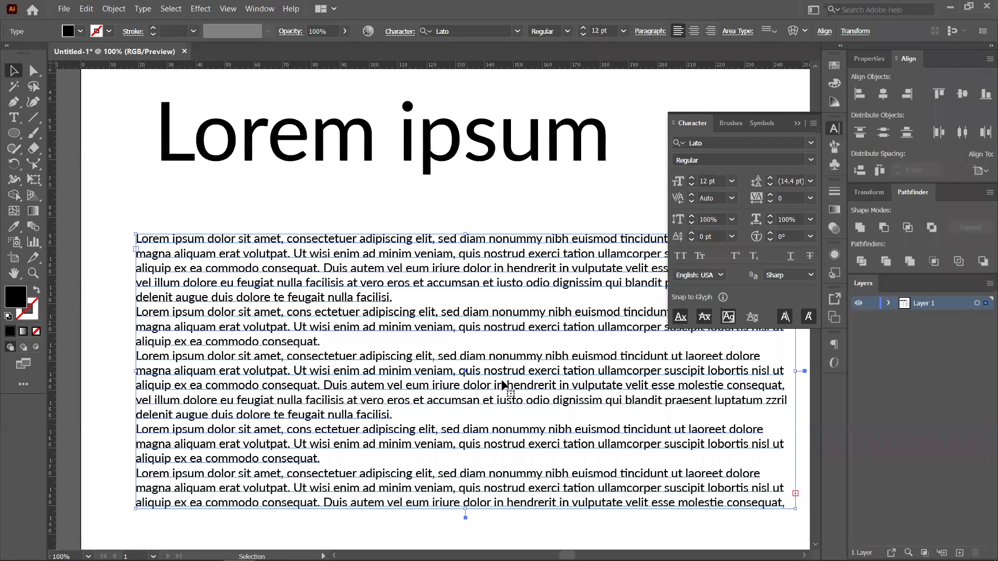
left_click_drag(501, 382, 481, 381)
left_click(252, 206)
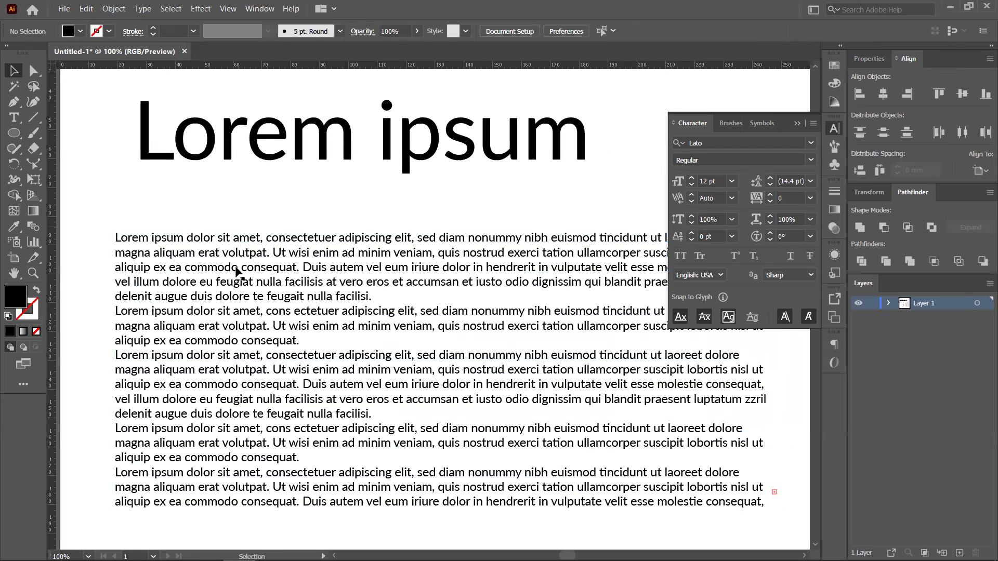
Review the preset leading values available for text, including the Auto option
left_click(809, 181)
left_click(828, 216)
left_click(393, 295)
left_click(808, 181)
left_click(819, 208)
left_click(416, 200)
Try to set the leading to 12*1.5 while no text is selected
left_click(800, 182)
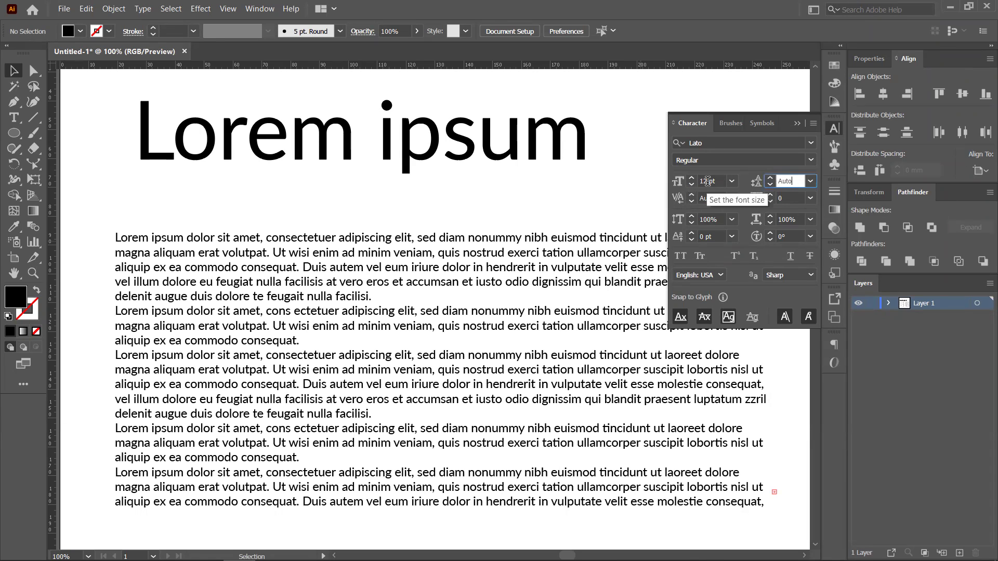
double_click(784, 181)
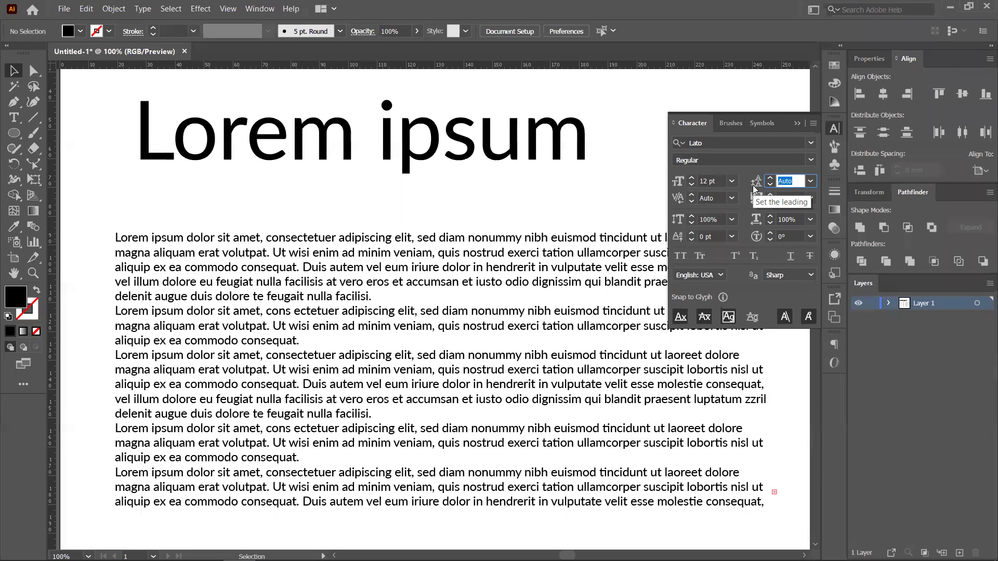
type("12*1.")
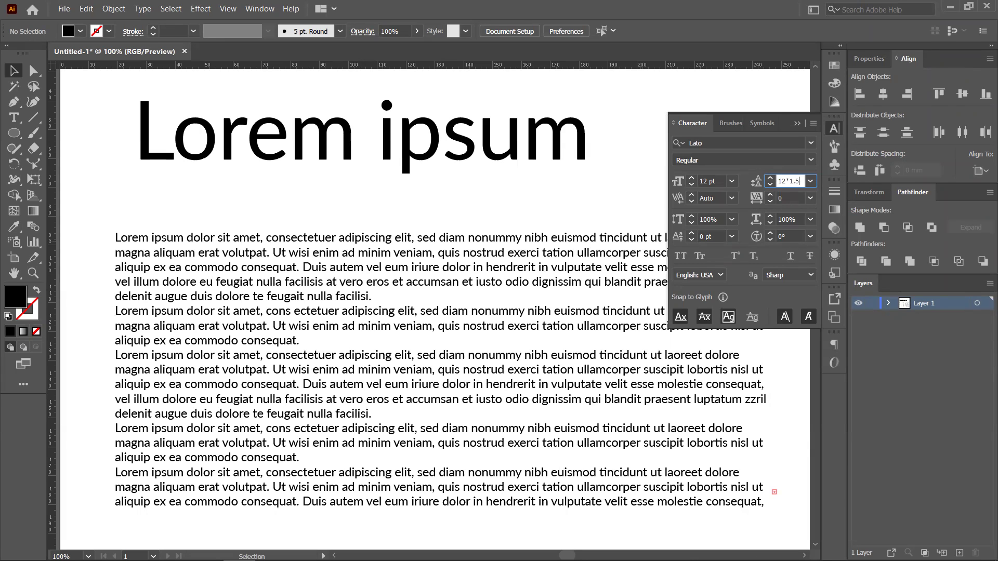
type("5")
key("Return")
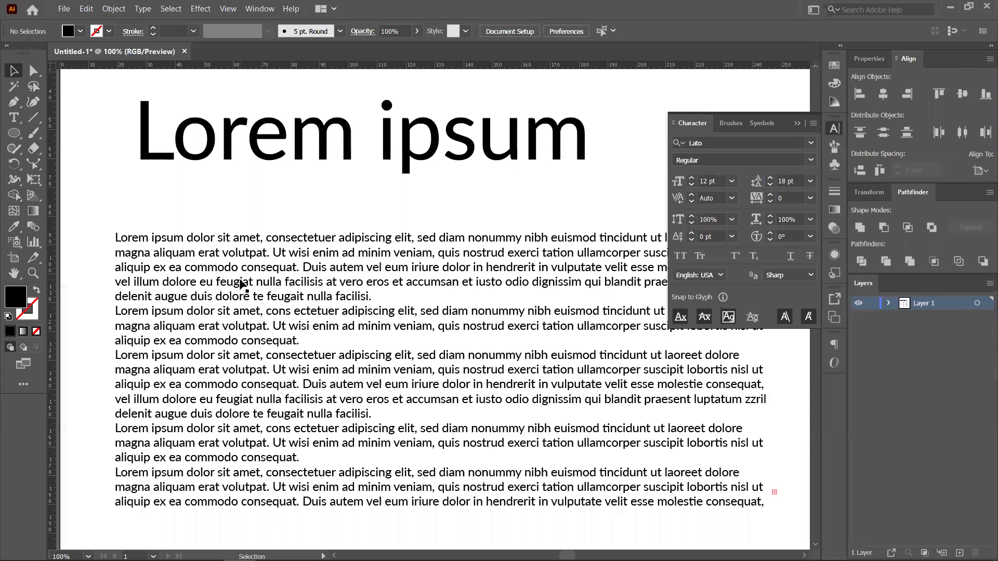
Select the paragraph text area, set its leading to 12*1.5, and deselect it to check the line spacing
left_click(179, 240)
left_click(796, 181)
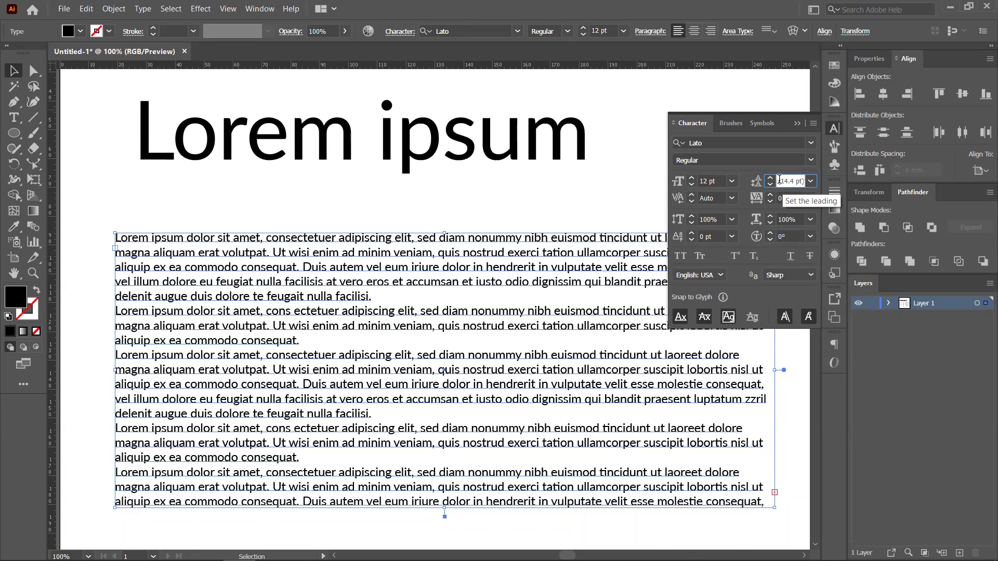
key("ctrl+a")
key("BackSpace")
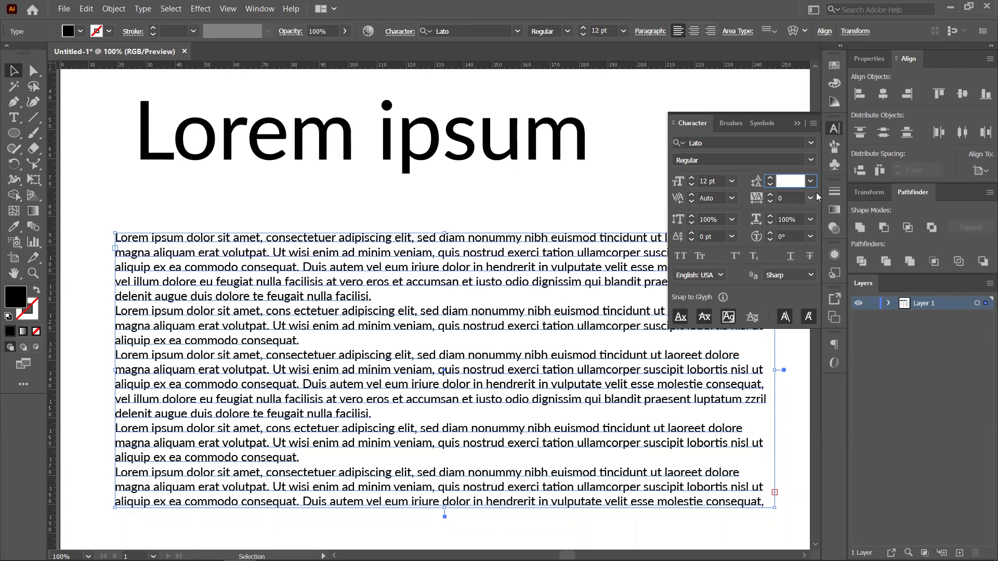
type("12*1.")
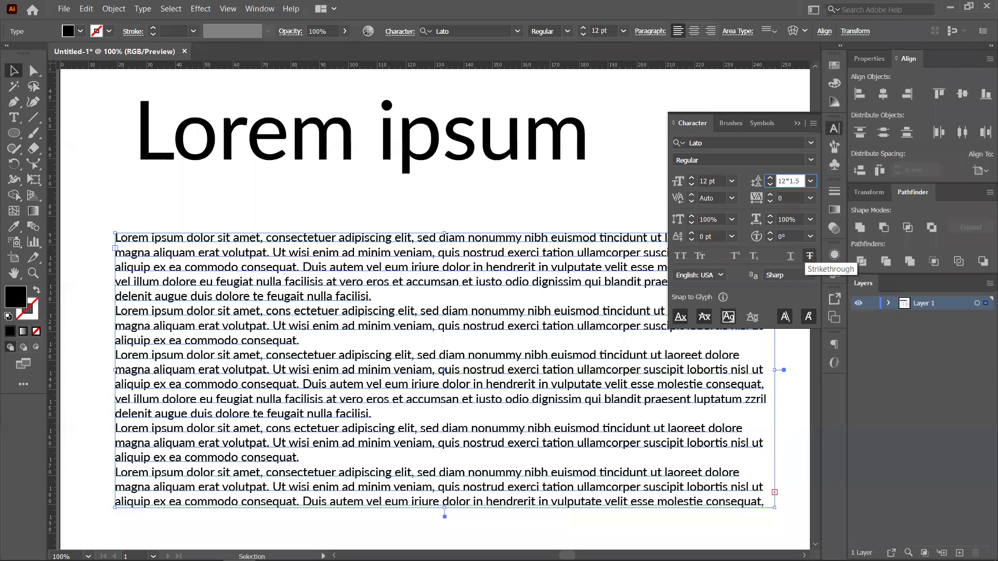
type("5")
key("Return")
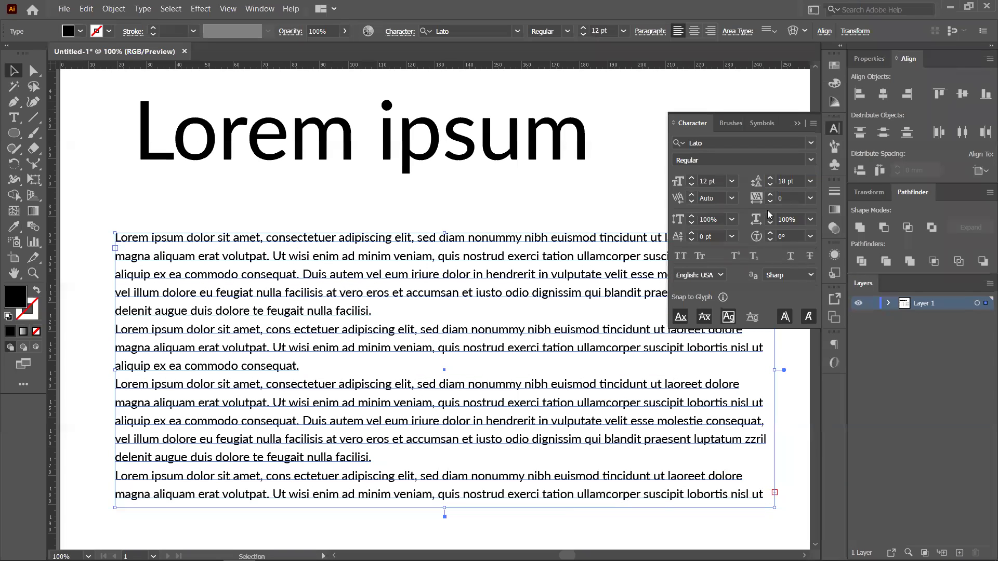
key("ctrl+shift+a")
scroll(295, 286, "down", 1)
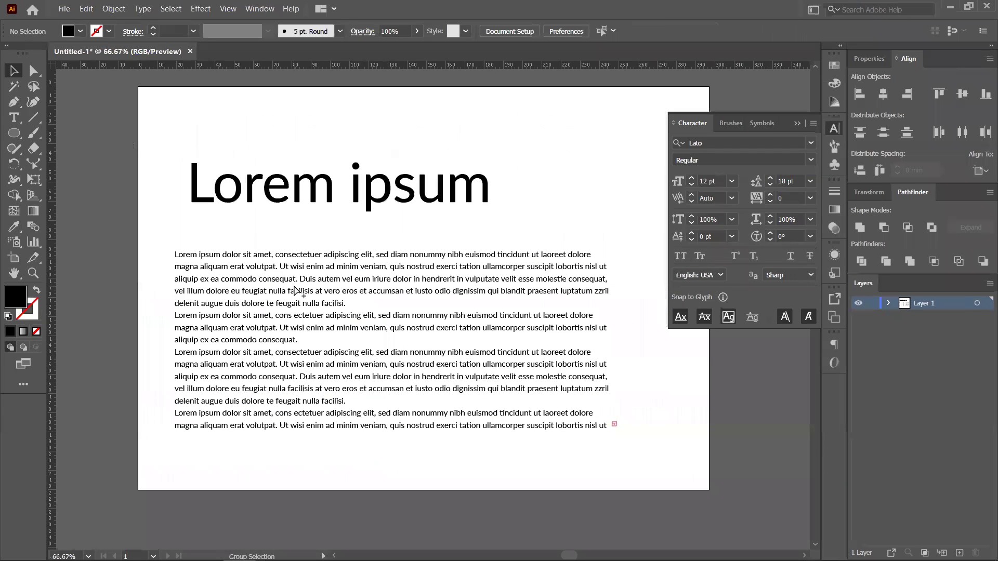
scroll(426, 309, "right", 1)
scroll(188, 272, "up", 1)
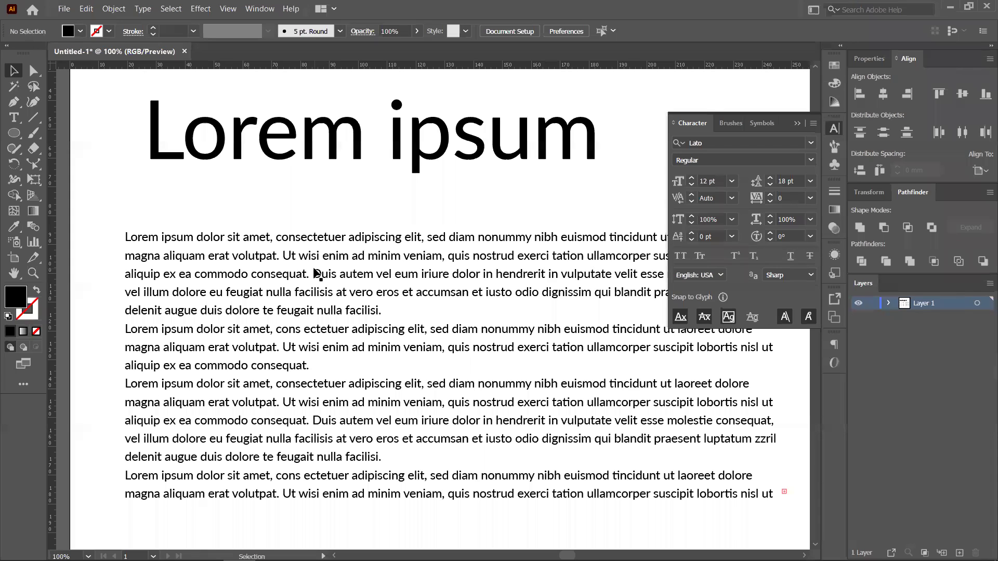
Undo and redo the paragraph's leading change to compare both spacings, ending with the change undone
key("ctrl+z")
key("ctrl+shift+a")
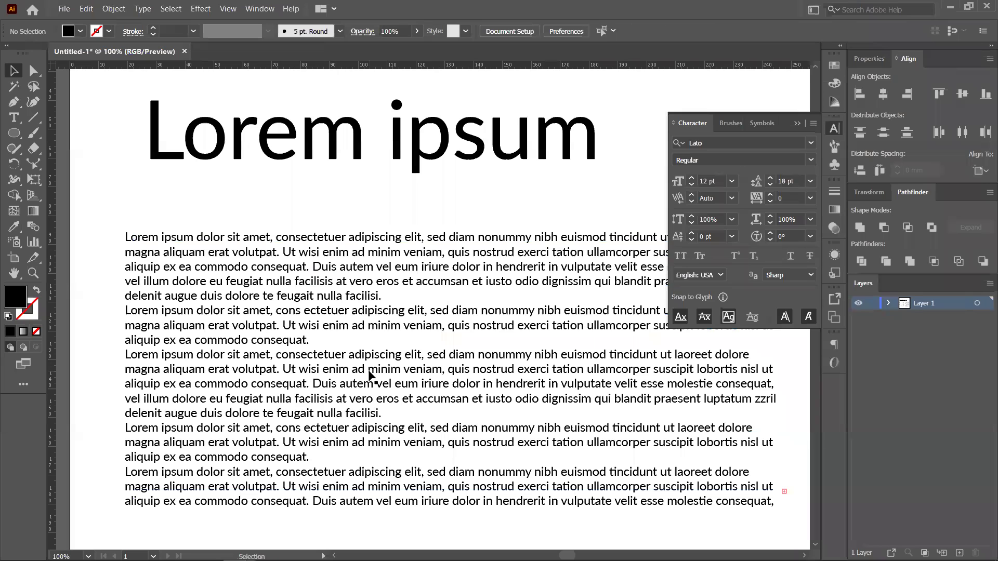
left_click(414, 480)
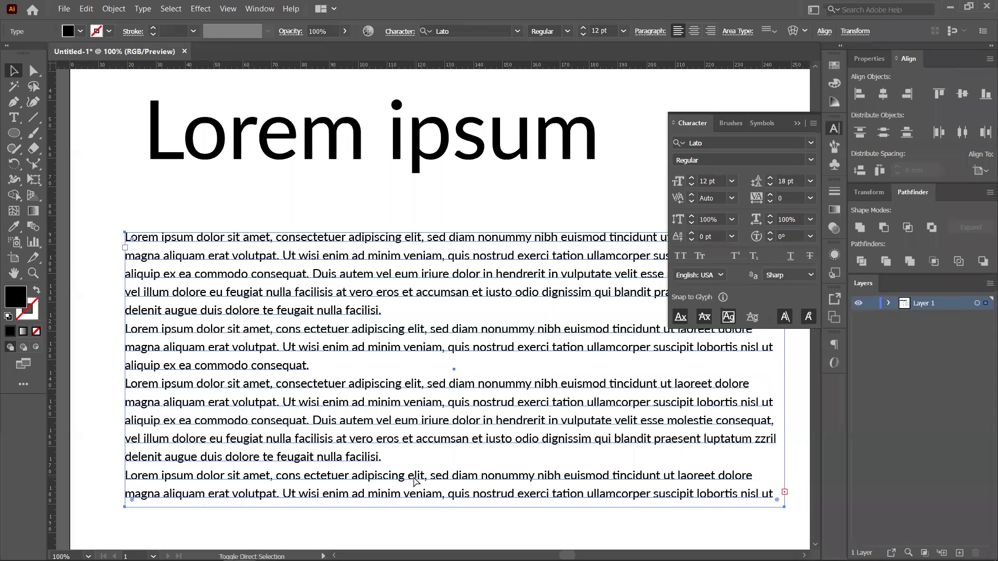
key("ctrl+shift+z")
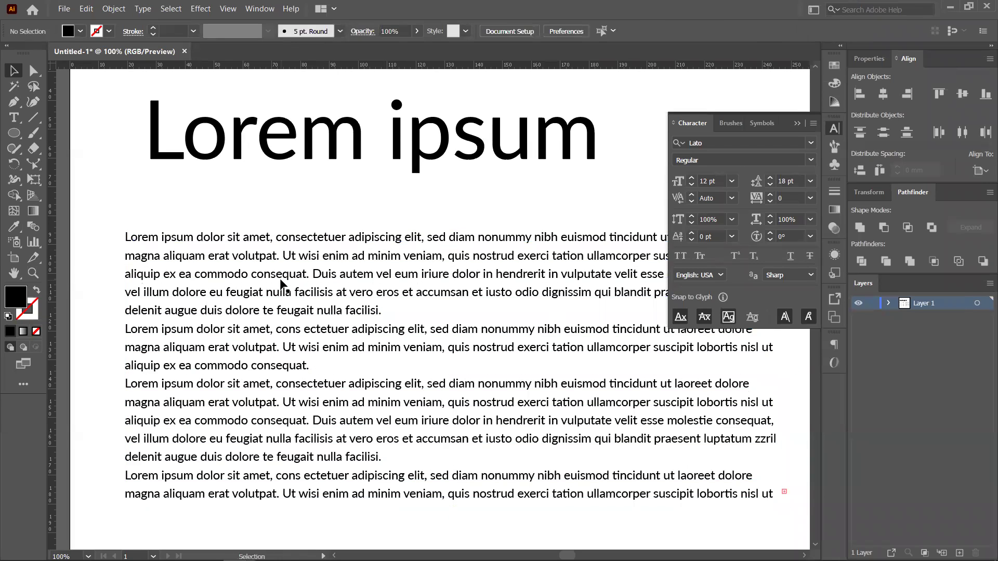
scroll(283, 294, "down", 3)
key("ctrl+z")
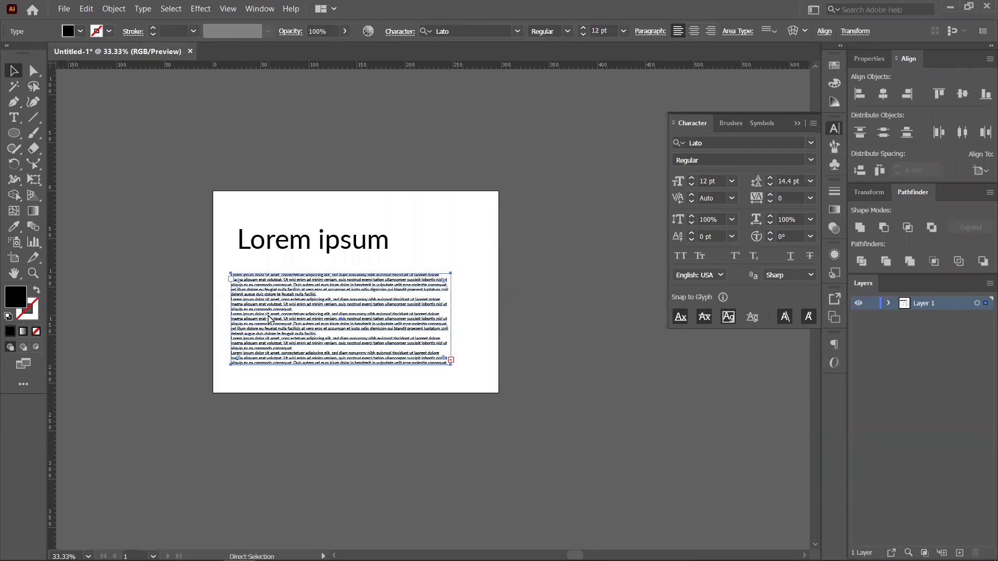
Duplicate the paragraph text area to its right and narrow the original to a column about 54 mm wide
left_click_drag(269, 319, 507, 319)
left_click(407, 319)
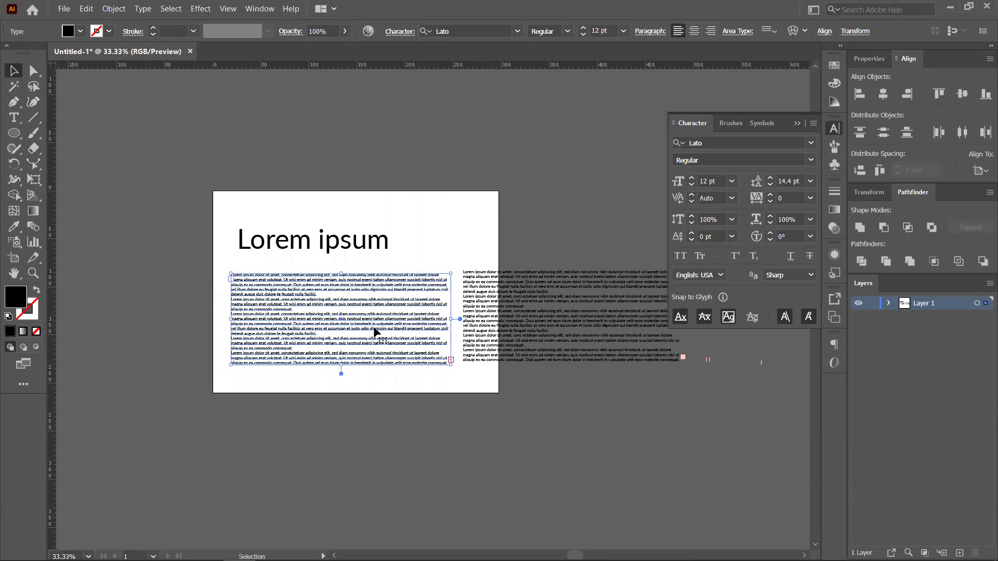
left_click_drag(451, 320, 289, 332)
Narrow the duplicated text area to about 57 mm and place it beside the first column on the artboard
left_click(534, 327)
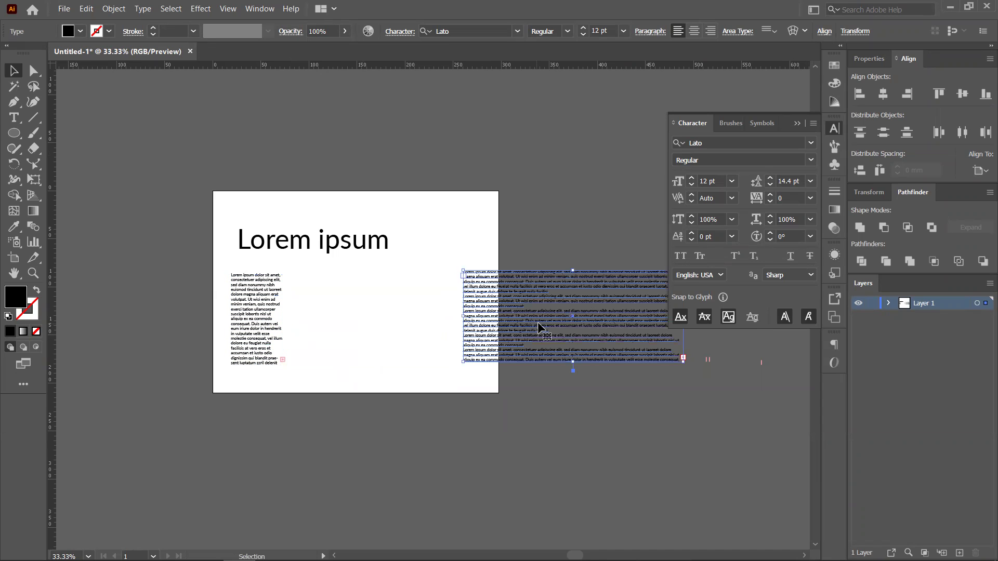
left_click_drag(467, 318, 349, 343)
scroll(296, 340, "up", 2)
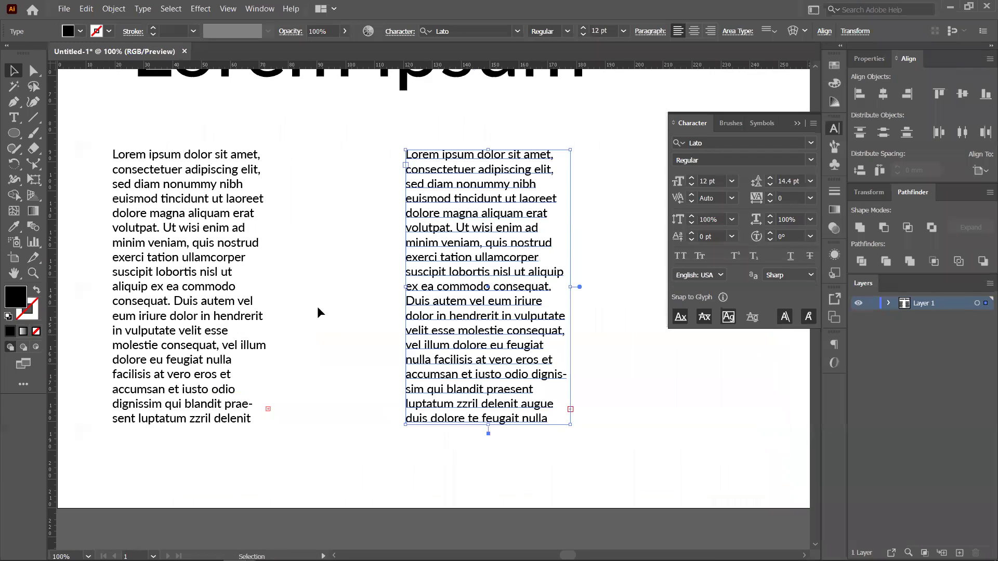
left_click_drag(323, 312, 379, 350)
left_click_drag(442, 313, 473, 301)
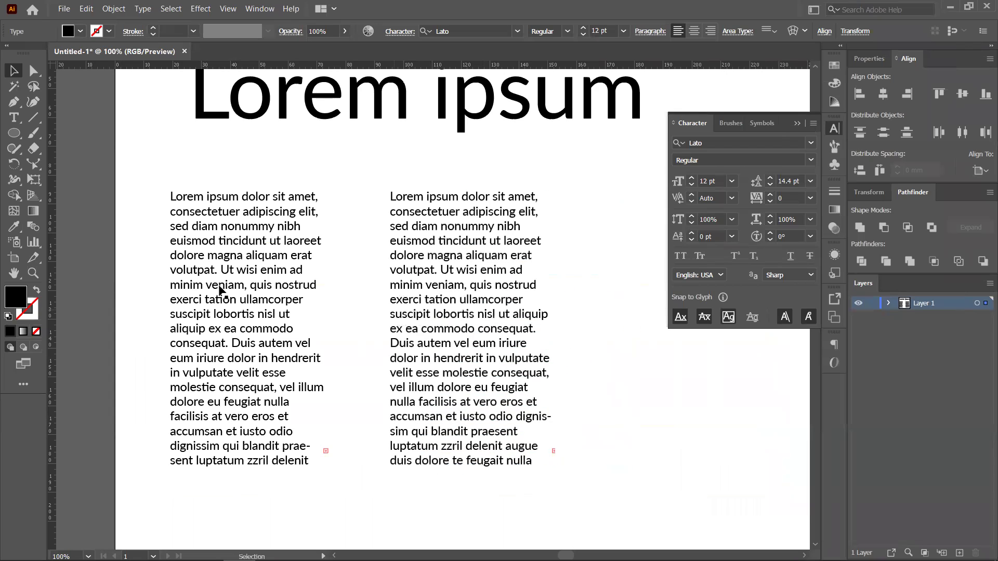
Set the leading of the second text column to 18 pt and deselect it
left_click(465, 300)
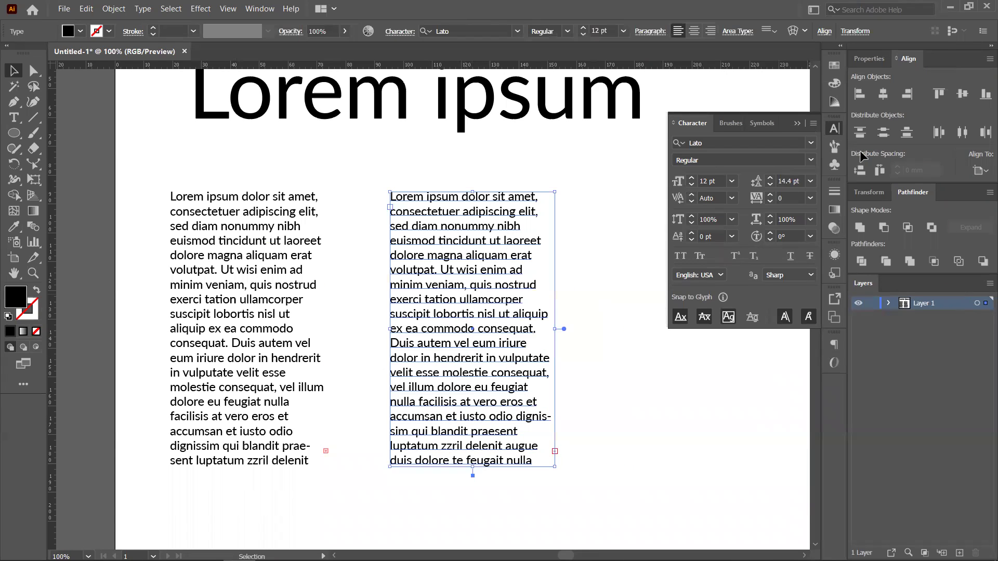
left_click(803, 184)
left_click(811, 182)
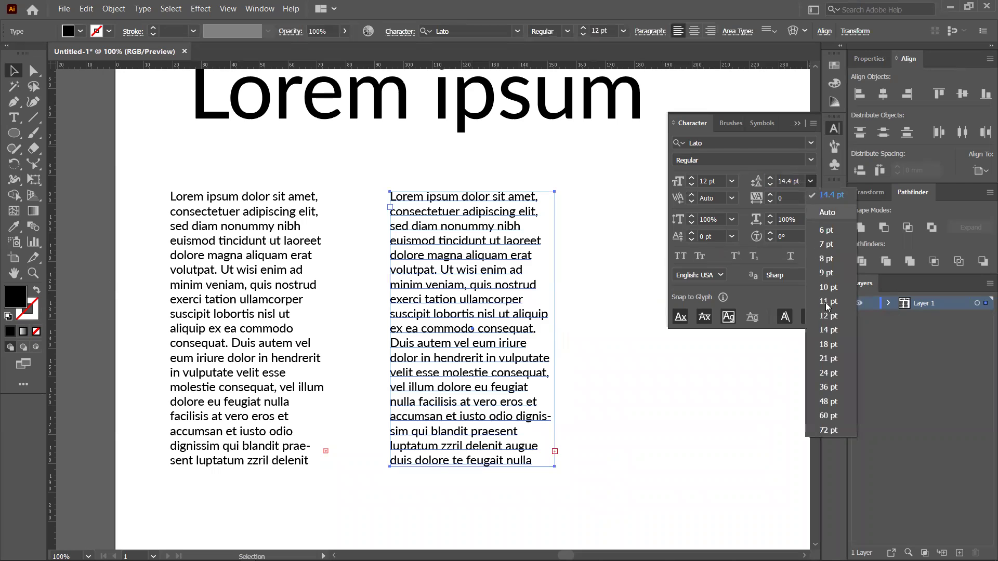
left_click(830, 348)
left_click(647, 348)
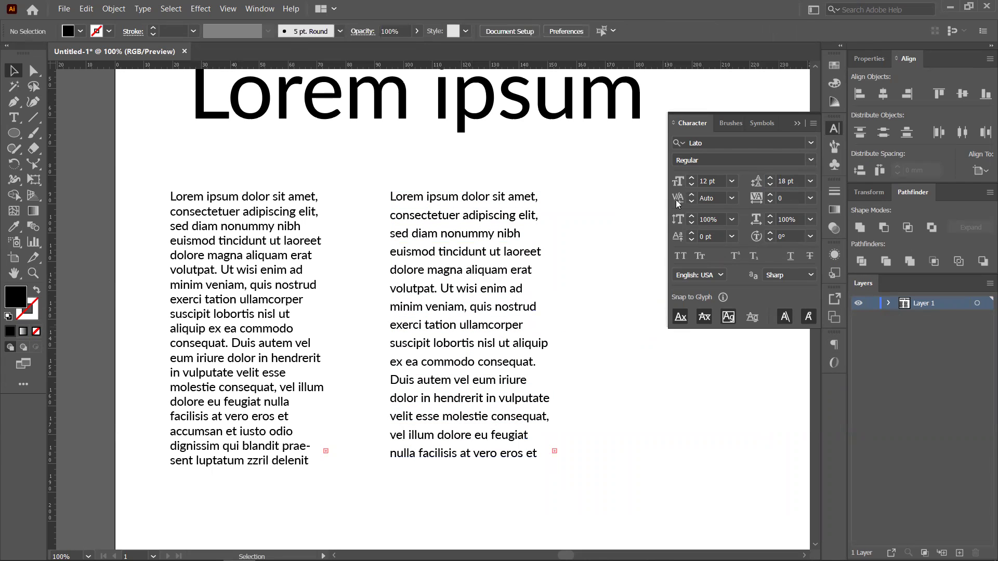
Widen the second text column to about 92 mm and the first to about 73 mm, nudging the first slightly leftward
left_click(426, 243)
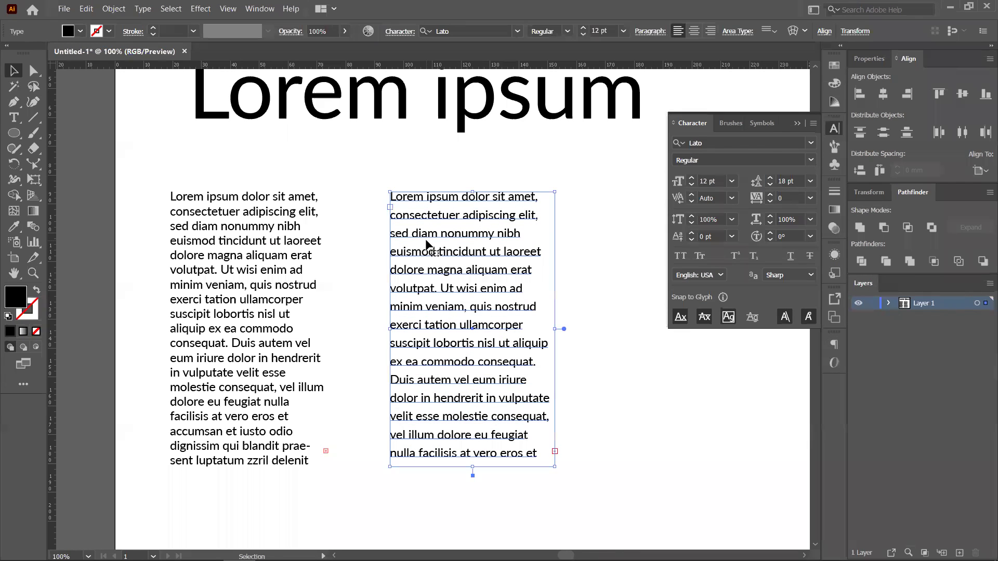
left_click(249, 297)
left_click(127, 345)
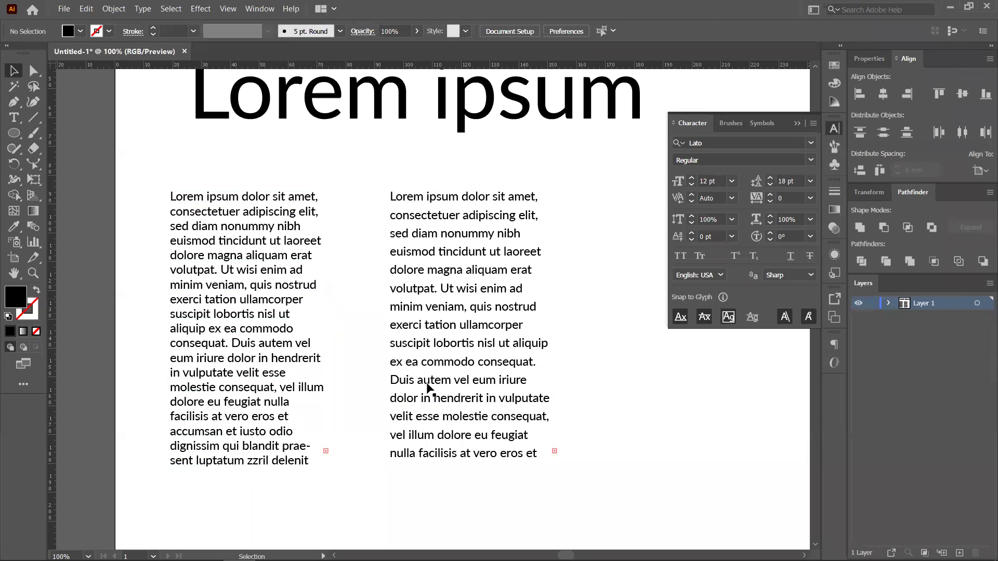
left_click(530, 310)
left_click_drag(554, 329, 654, 330)
left_click(320, 338)
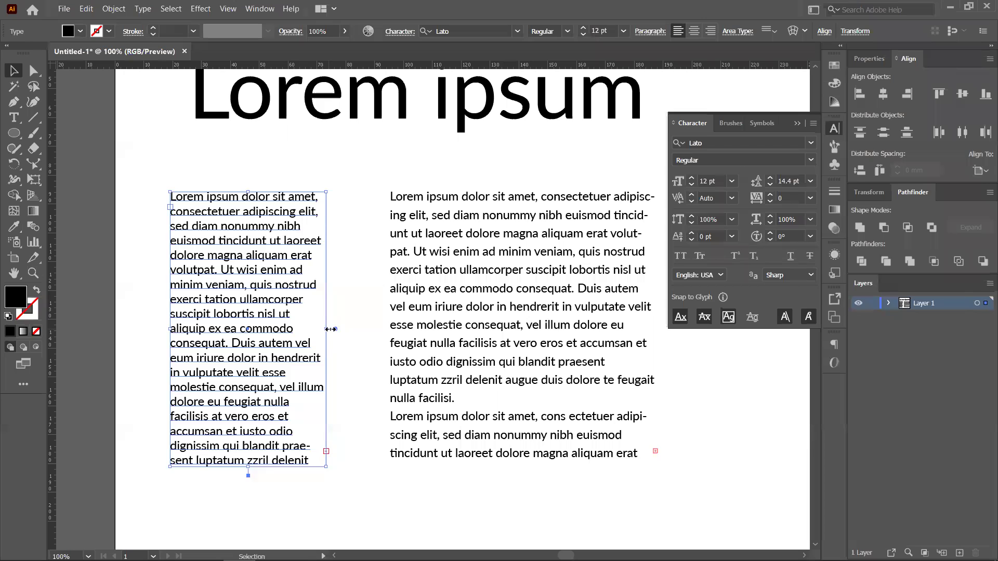
left_click_drag(331, 329, 380, 329)
left_click(108, 329)
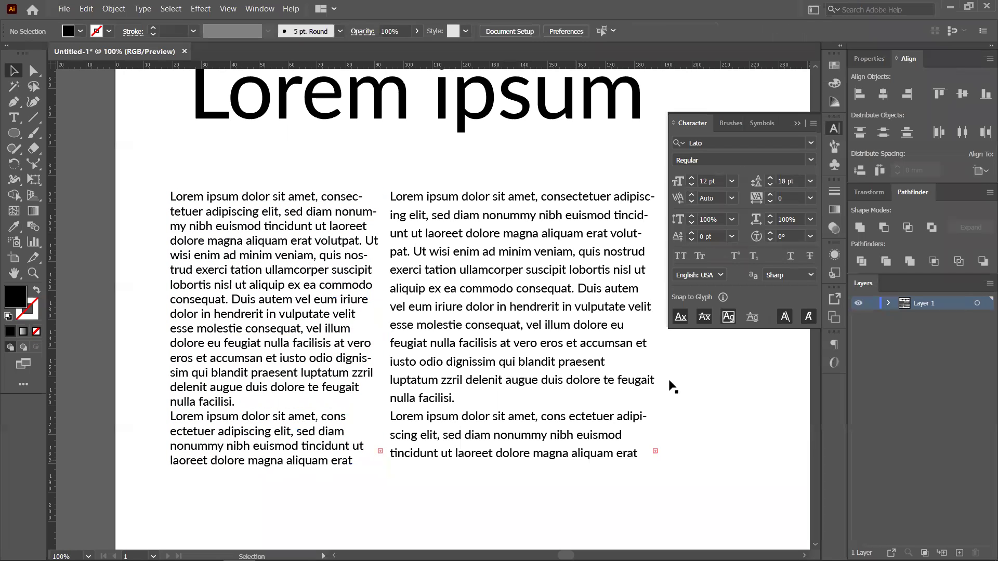
left_click_drag(262, 301, 253, 302)
Compare the leading and readability of the two text columns beneath the heading, viewing the whole artboard
left_click(497, 305)
left_click(745, 407)
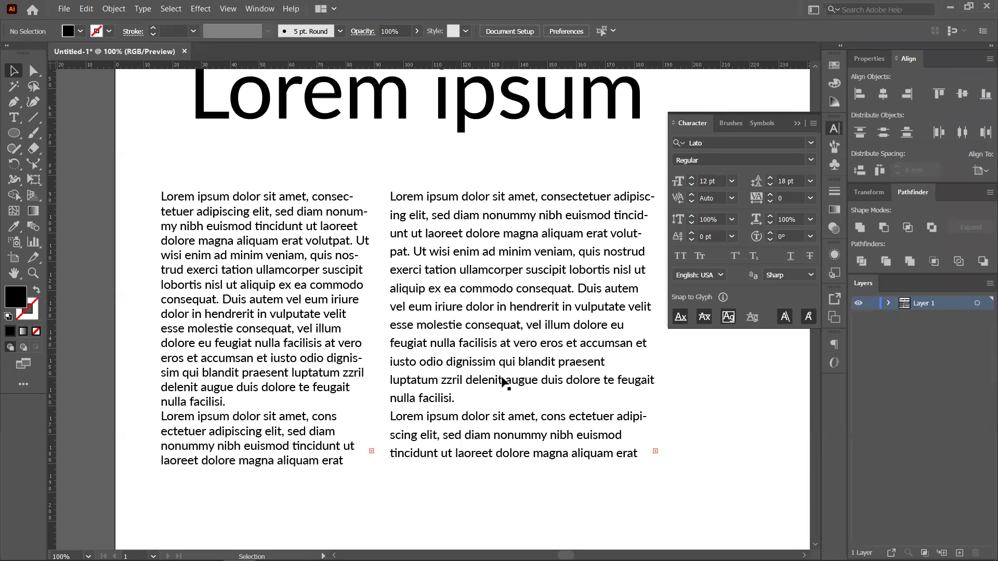
left_click(233, 263)
left_click(156, 348)
left_click(506, 218)
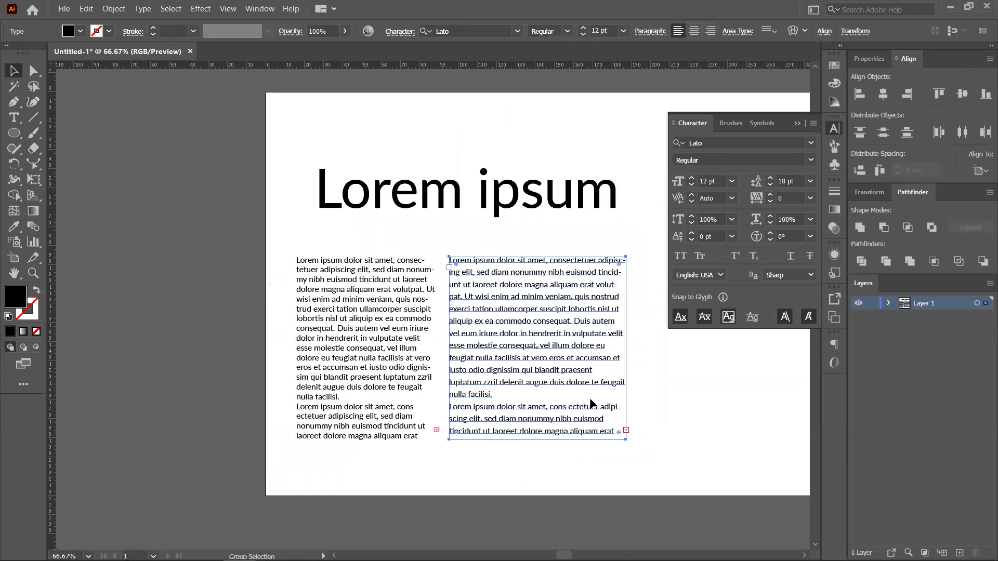
scroll(570, 396, "down", 1)
left_click_drag(589, 397, 460, 382)
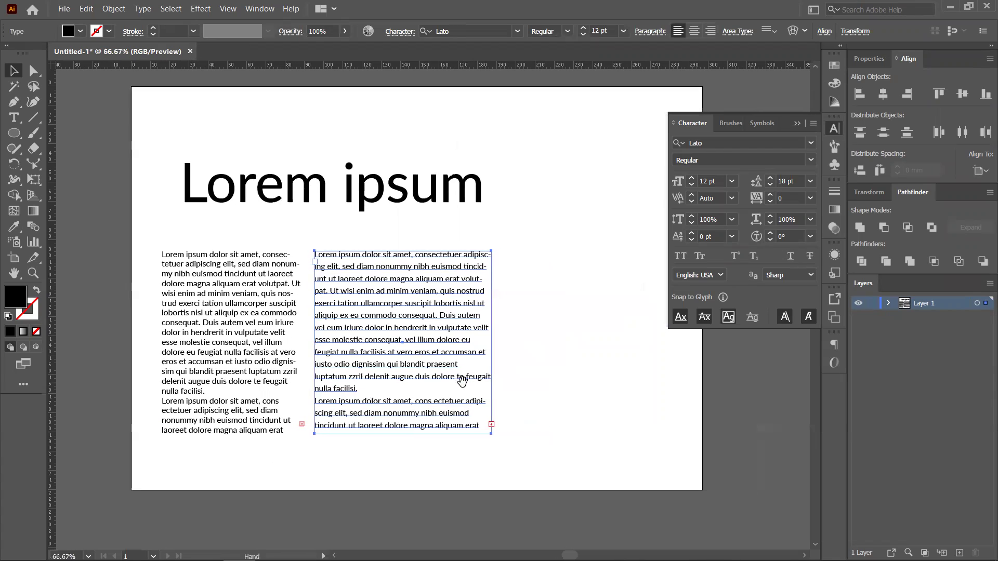
left_click(573, 348)
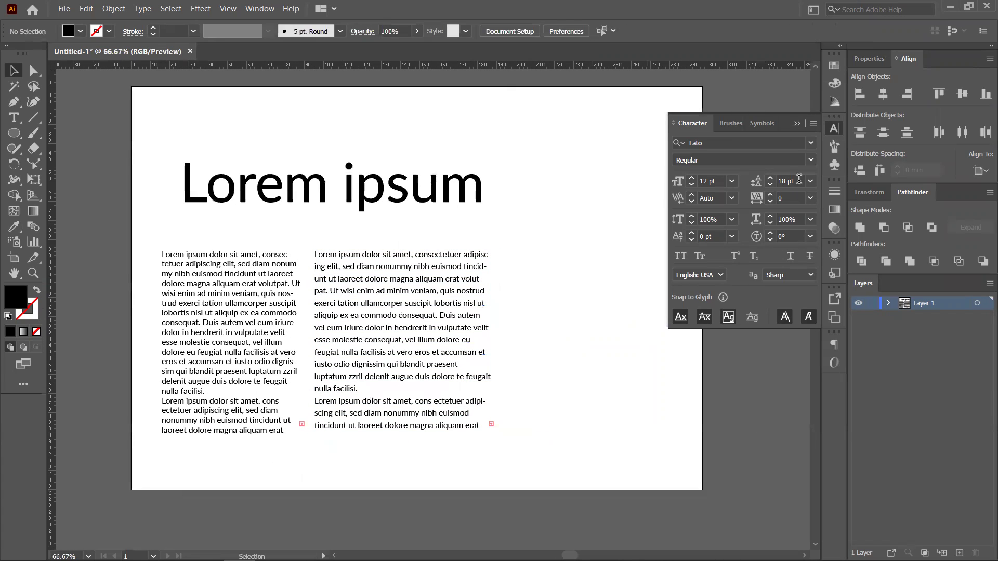
Look through the preset font sizes and select the second text column
left_click(731, 181)
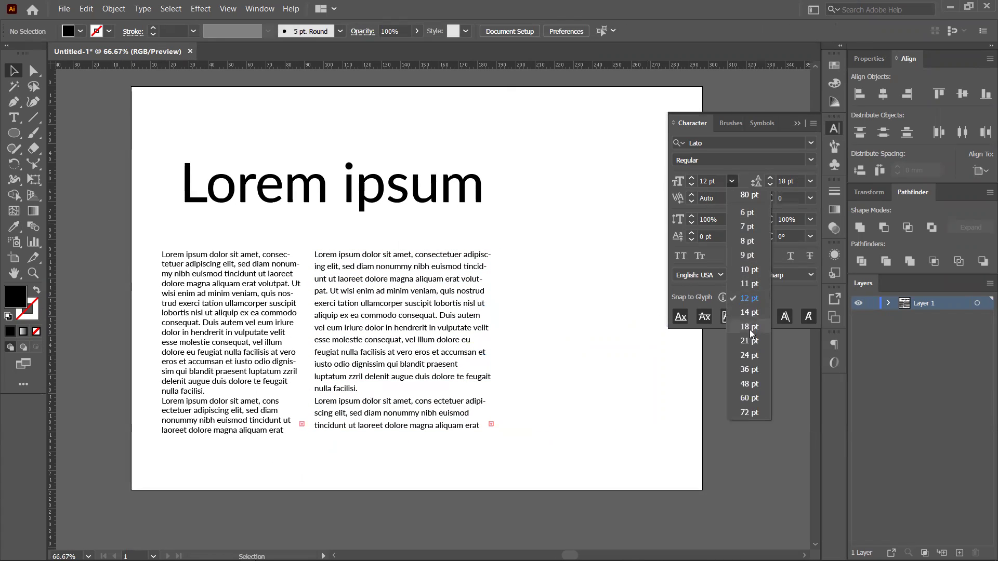
left_click(749, 355)
left_click(339, 336)
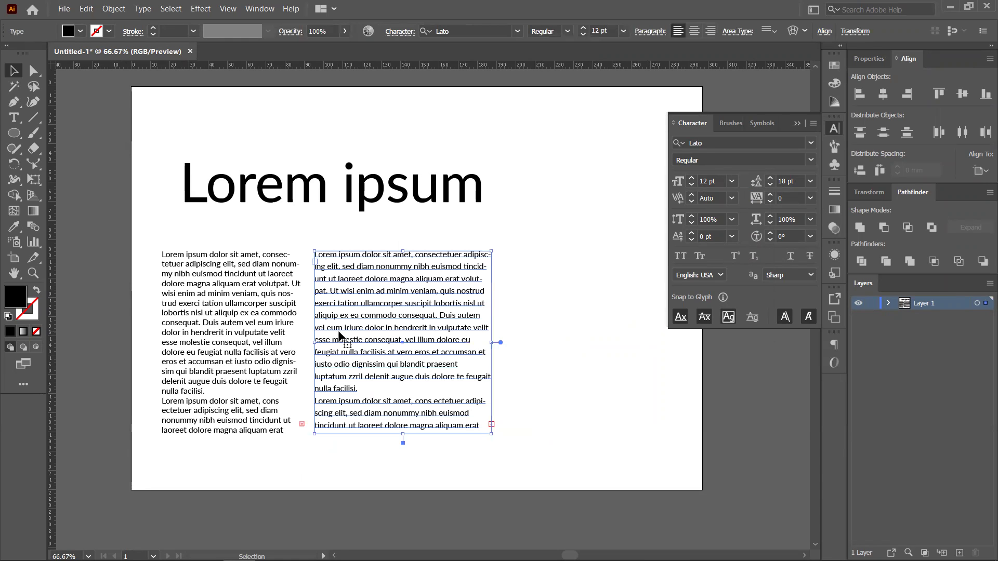
Set the second text column's font size to 24 pt and its leading to 24*1.5, giving 36 pt
left_click(731, 180)
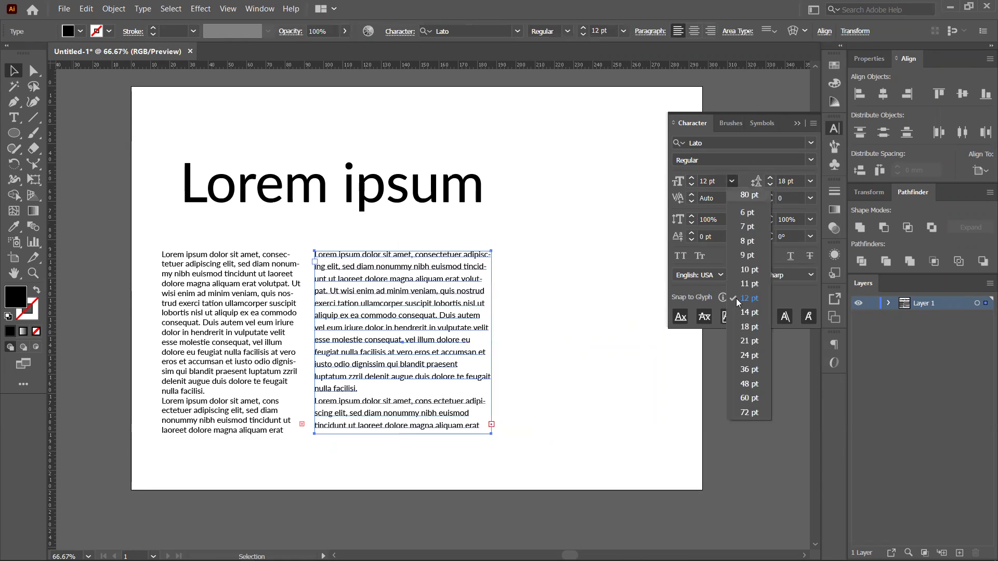
left_click(749, 356)
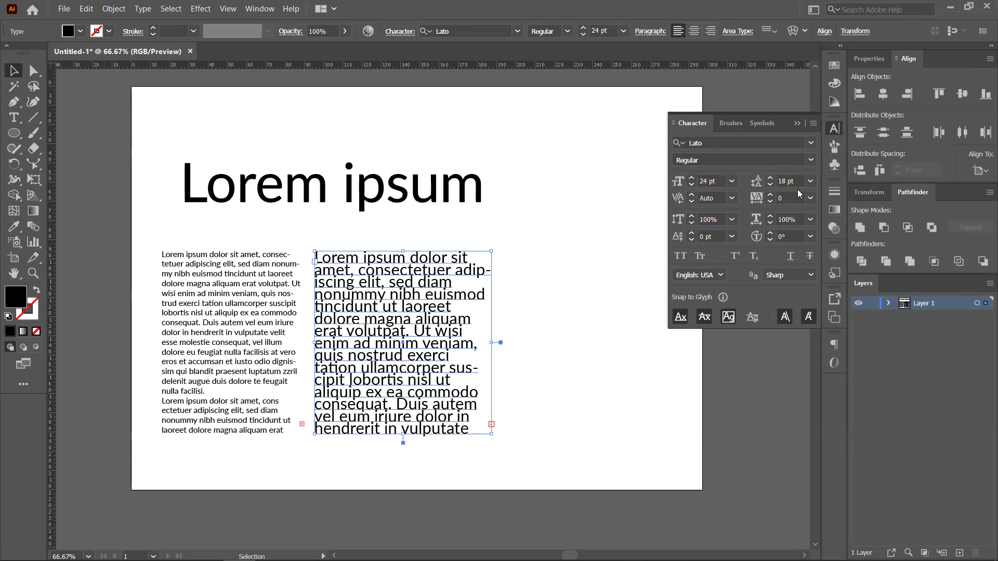
left_click(752, 186)
type("2")
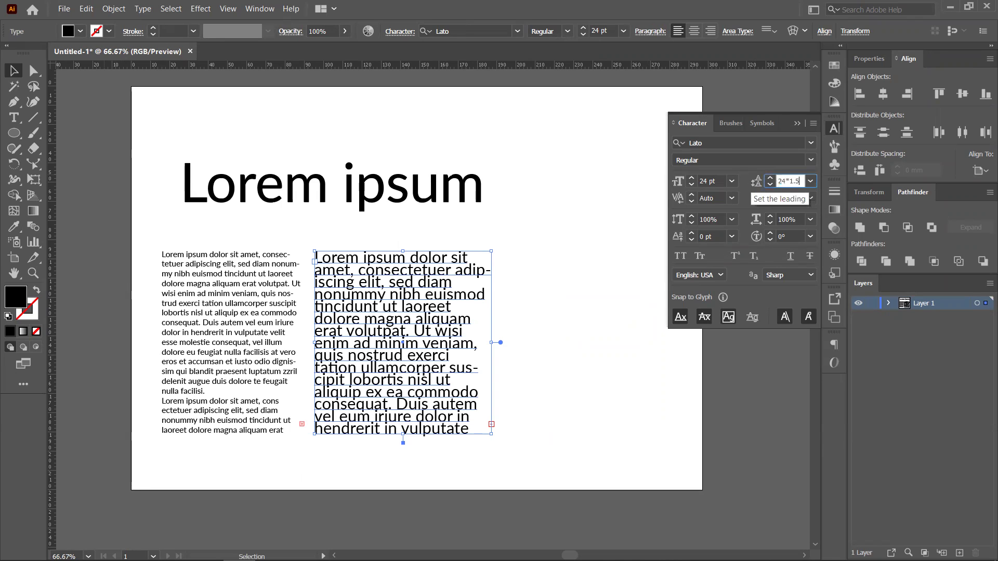
type("4*1.5")
key("Return")
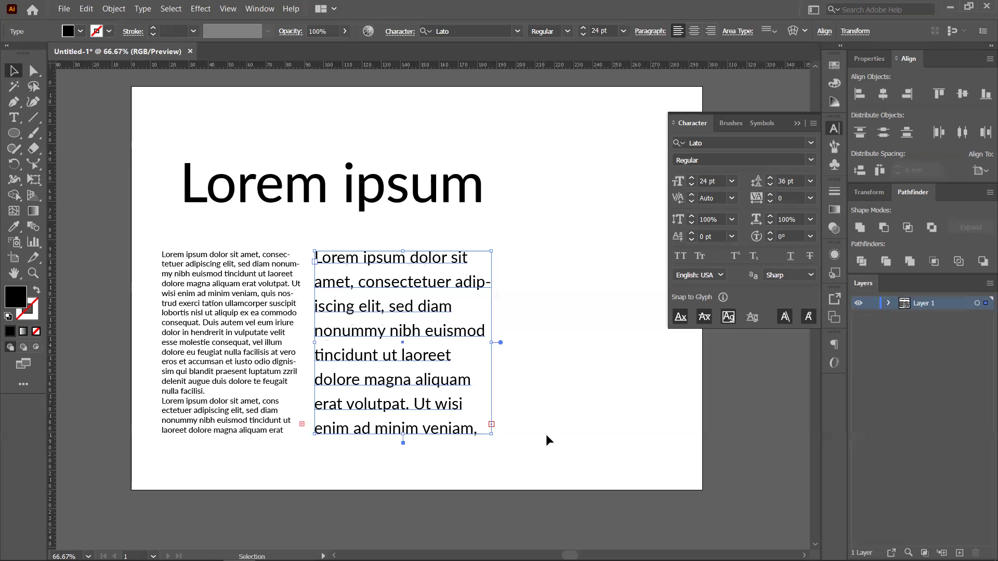
Widen the 24 pt text column to about 187 mm and delete the 12 pt column beside it
left_click(550, 387)
left_click(408, 345)
left_click_drag(493, 342, 675, 356)
left_click(746, 396)
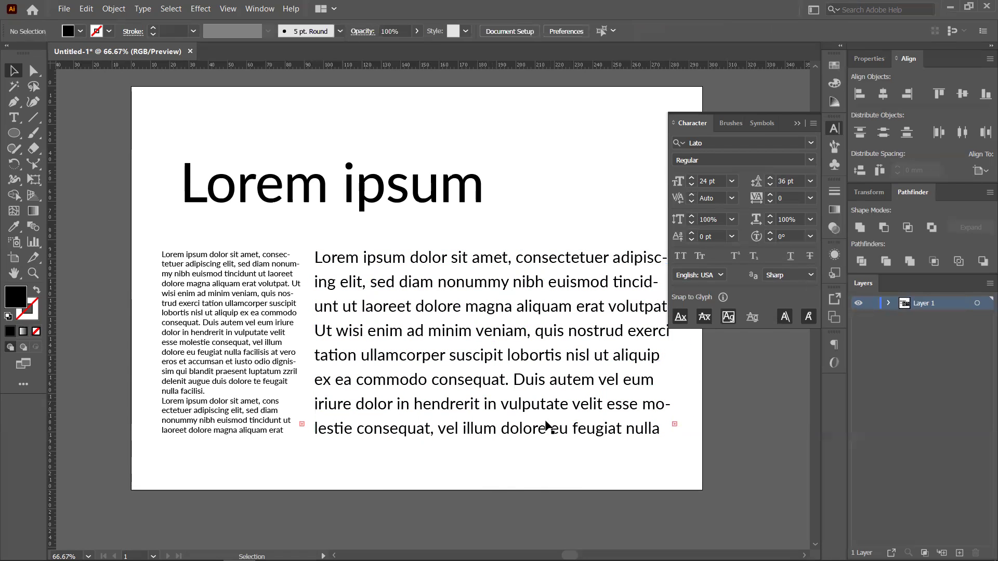
left_click(265, 318)
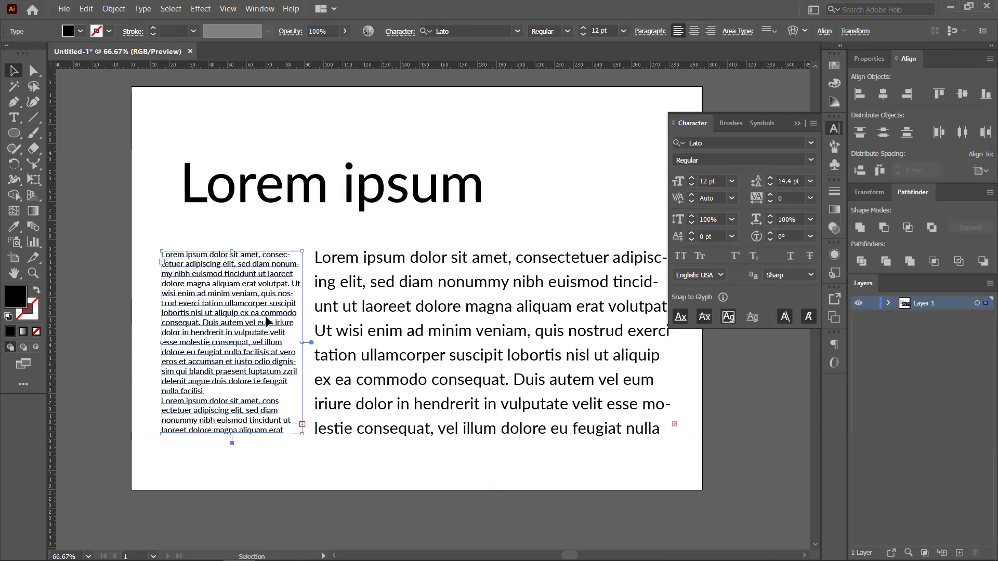
key("Delete")
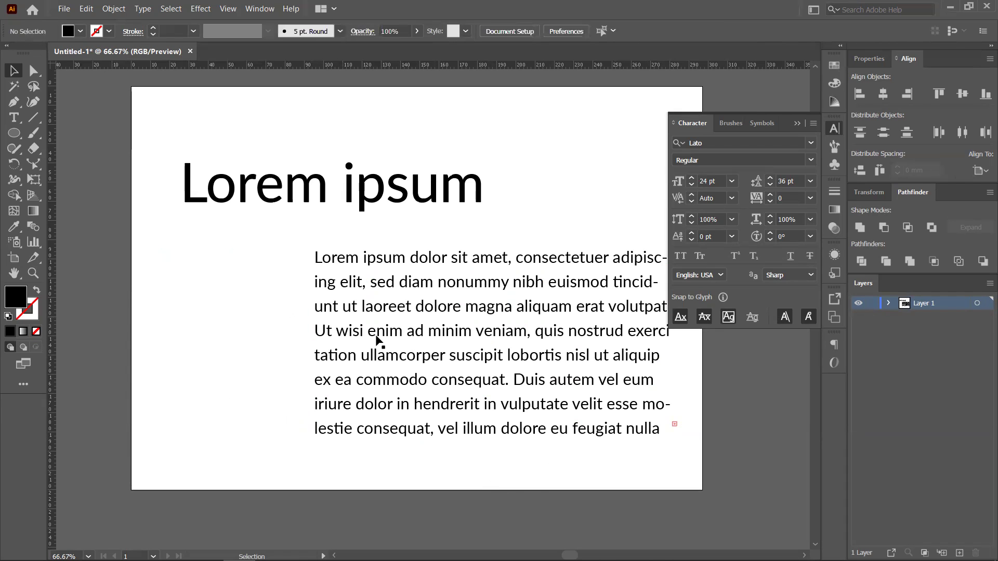
Move the remaining column leftward beneath the heading and resize it to about 108 mm wide and 102 mm tall
left_click_drag(380, 329, 221, 323)
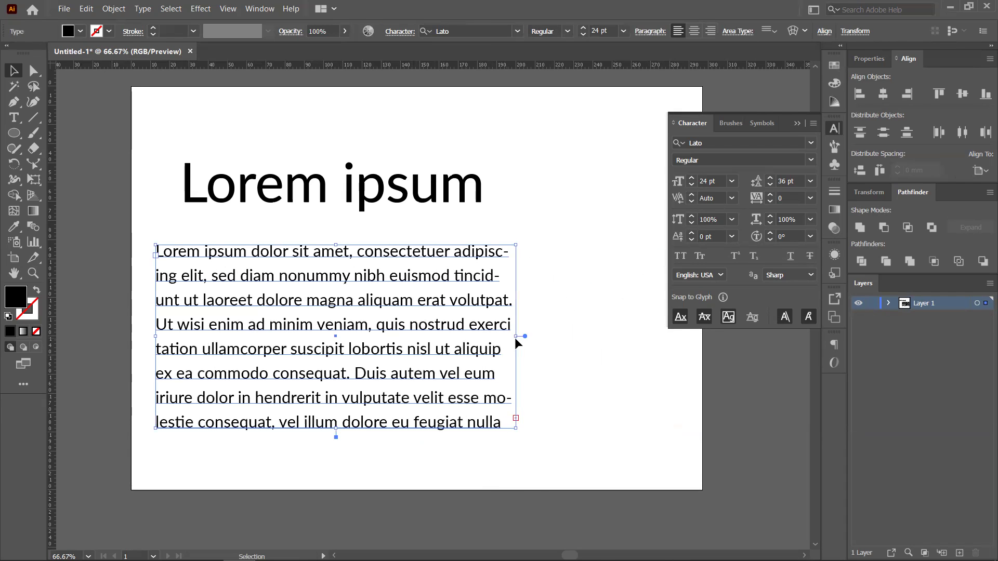
left_click_drag(516, 336, 365, 346)
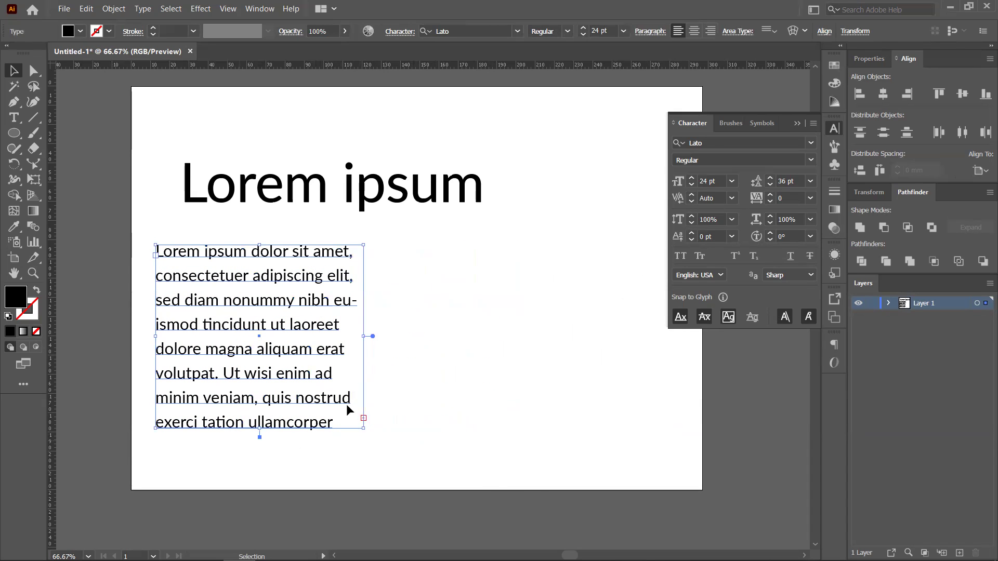
left_click_drag(259, 437, 270, 410)
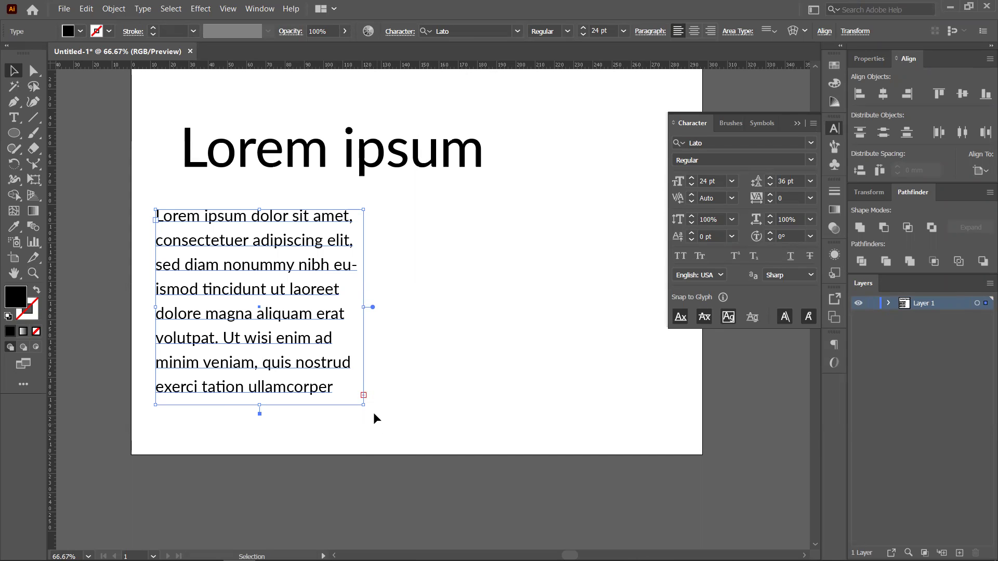
Thread the column's overflow text into a second frame beside it and a third off the artboard, extending the third to about 254 mm tall
key("t")
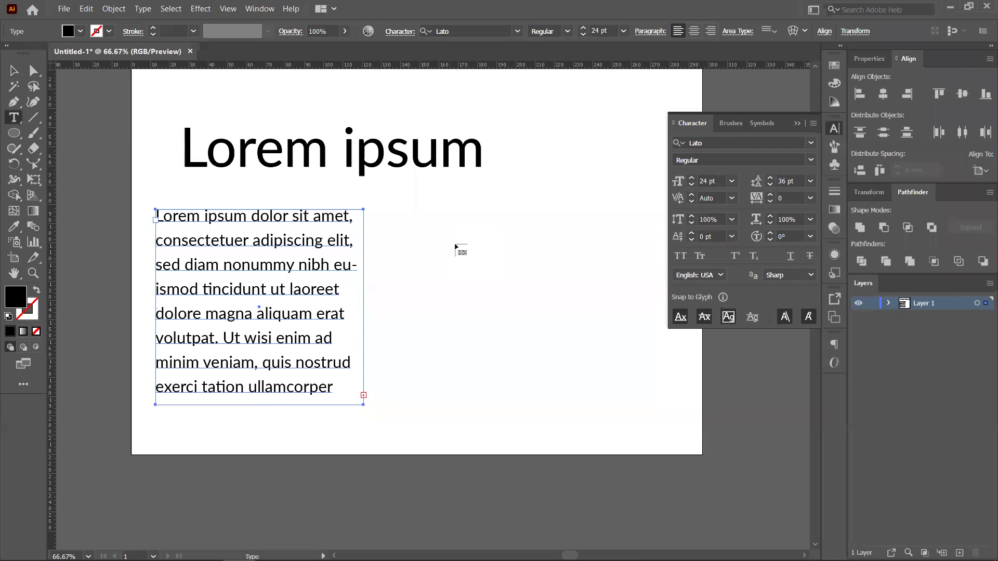
left_click(449, 207)
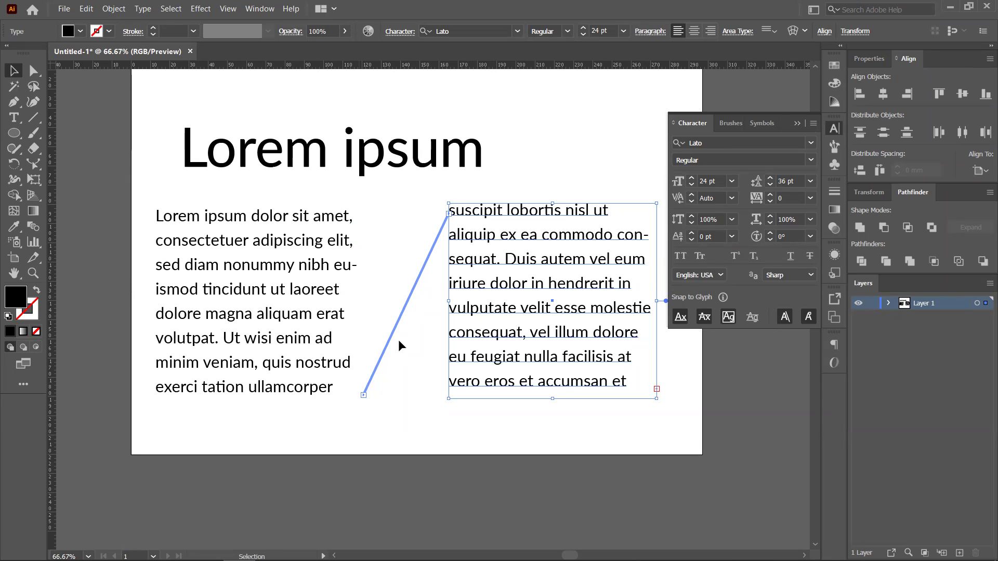
scroll(532, 307, "down", 2)
scroll(408, 370, "right", 3)
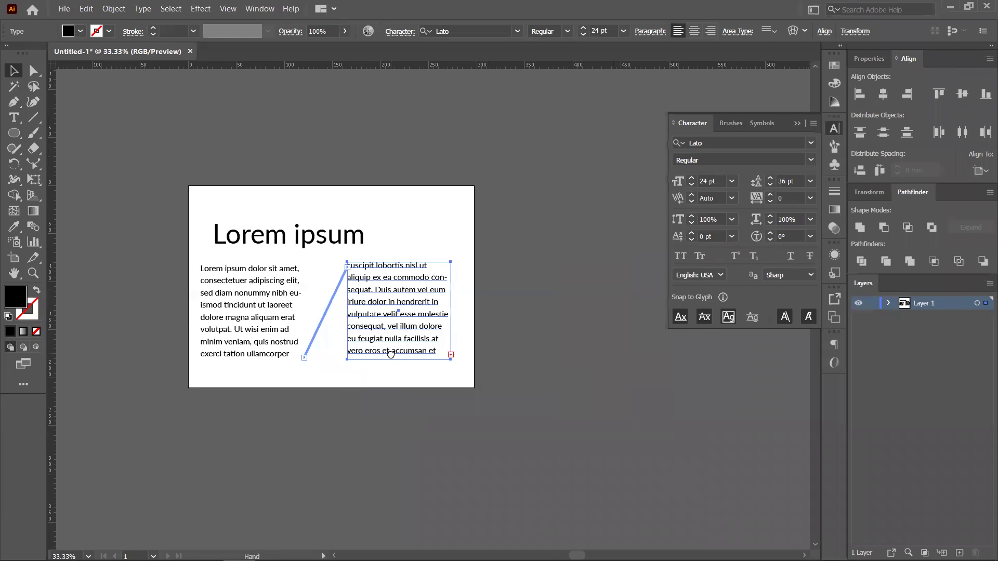
left_click(450, 354)
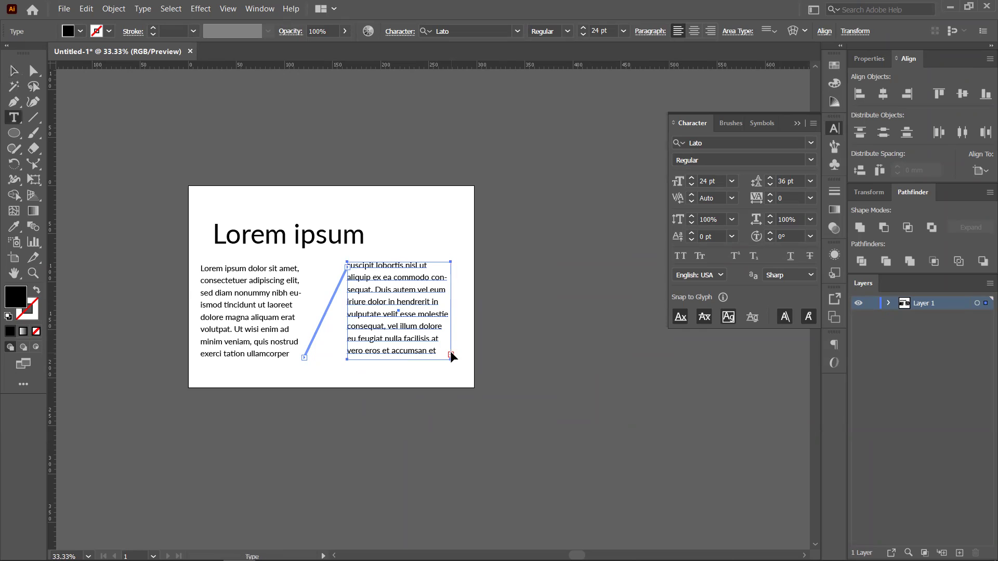
left_click(535, 115)
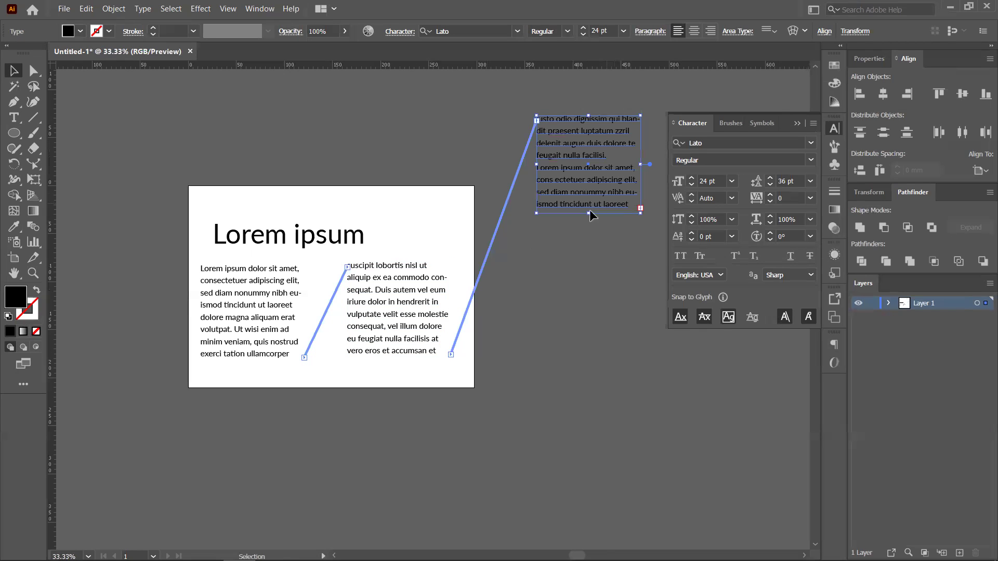
left_click_drag(590, 213, 600, 359)
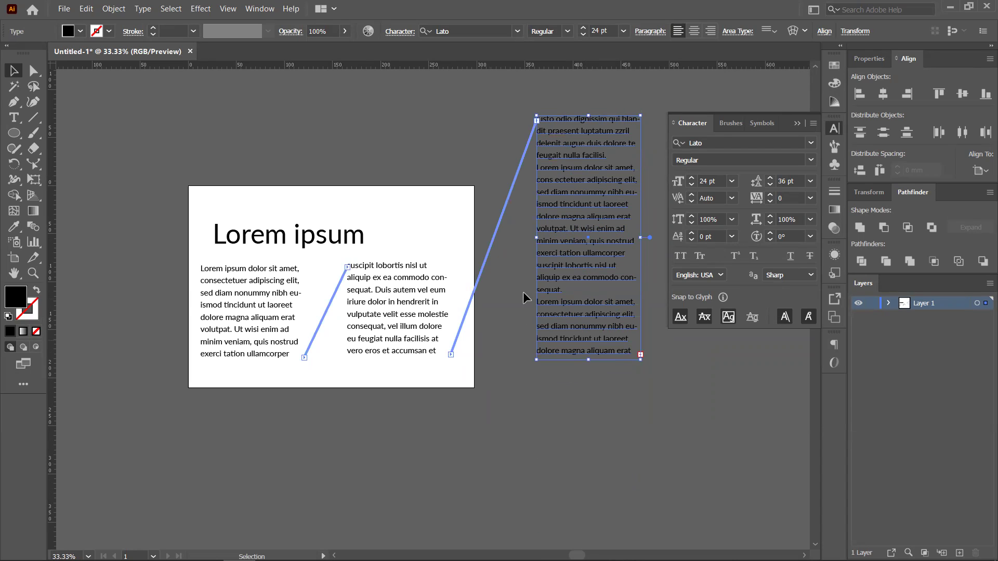
Thread the third frame's overflow text into two further frames placed side by side below the artboard
left_click(641, 355)
left_click(186, 446)
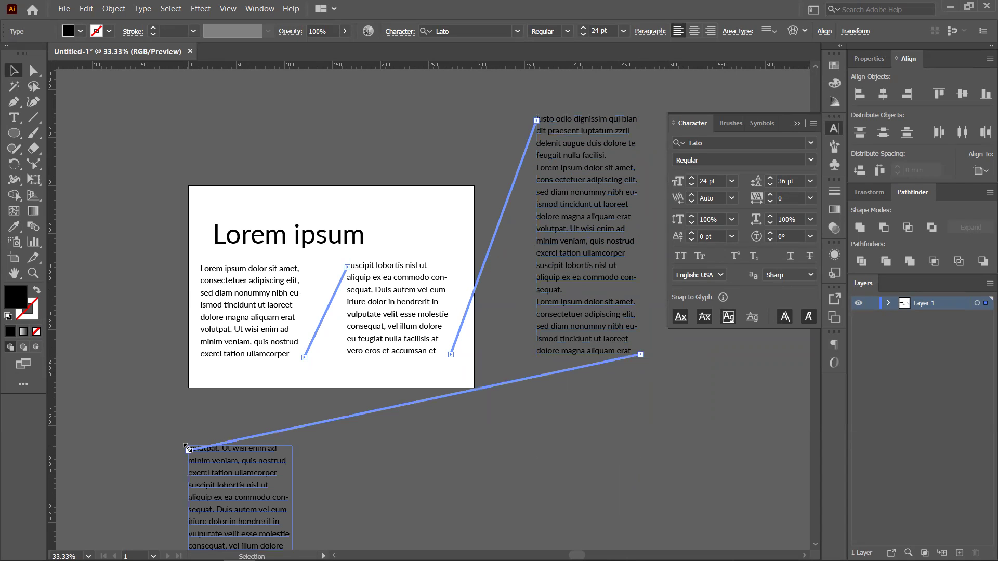
left_click_drag(476, 448, 482, 295)
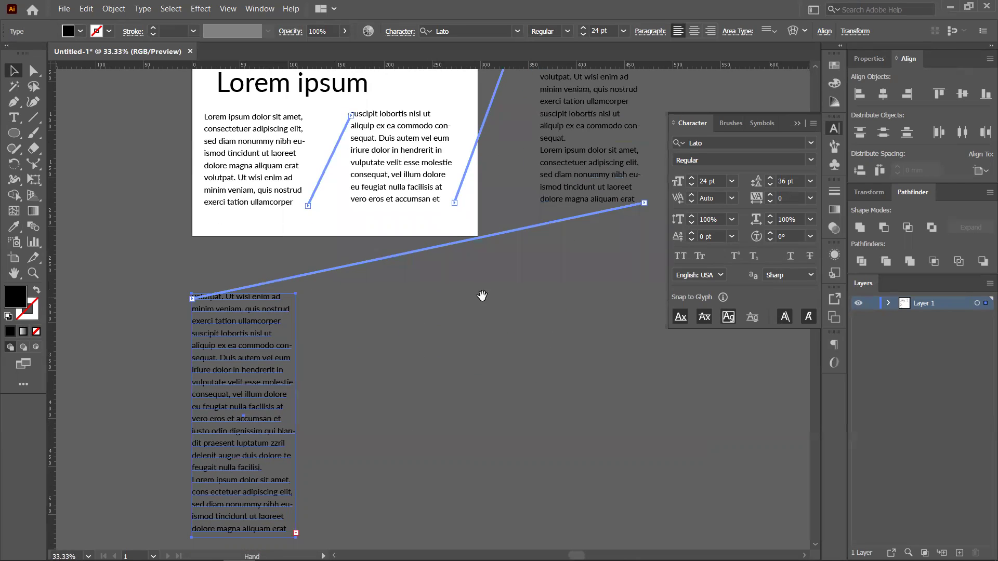
left_click_drag(327, 461, 318, 378)
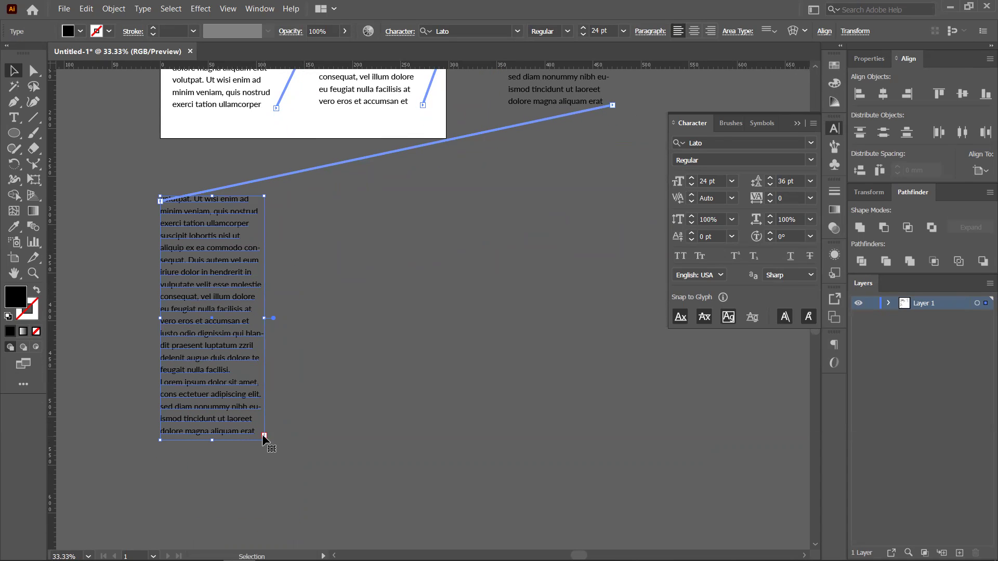
key("t")
left_click(417, 214)
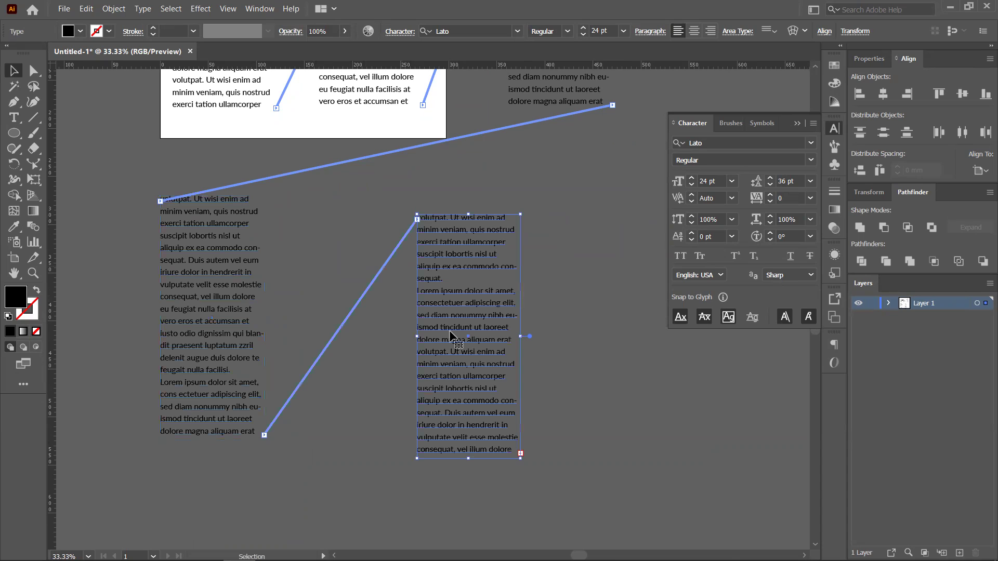
left_click(606, 242)
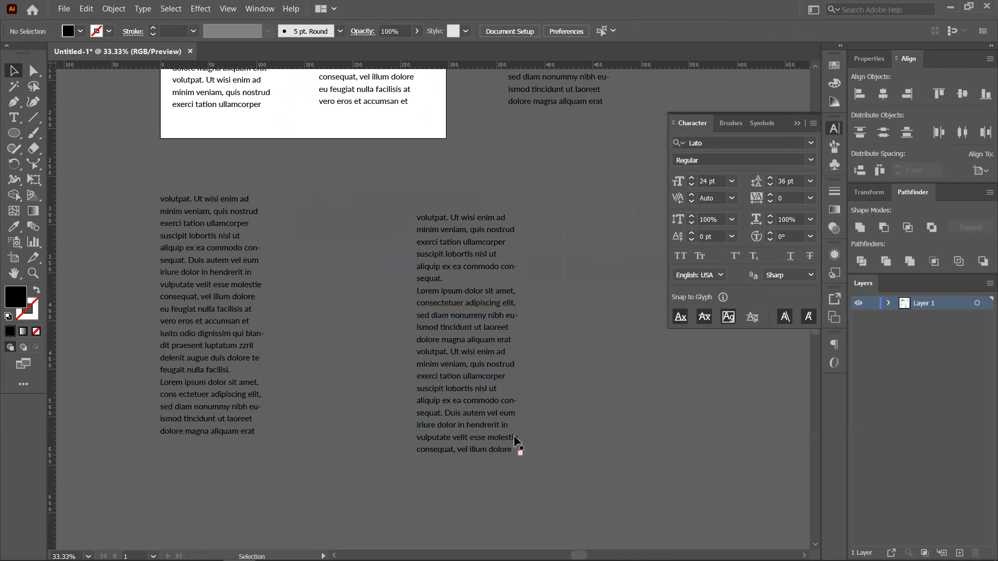
Thread the remaining overflow text into a last frame to the right of the fifth one and deselect it
left_click(519, 451)
key("t")
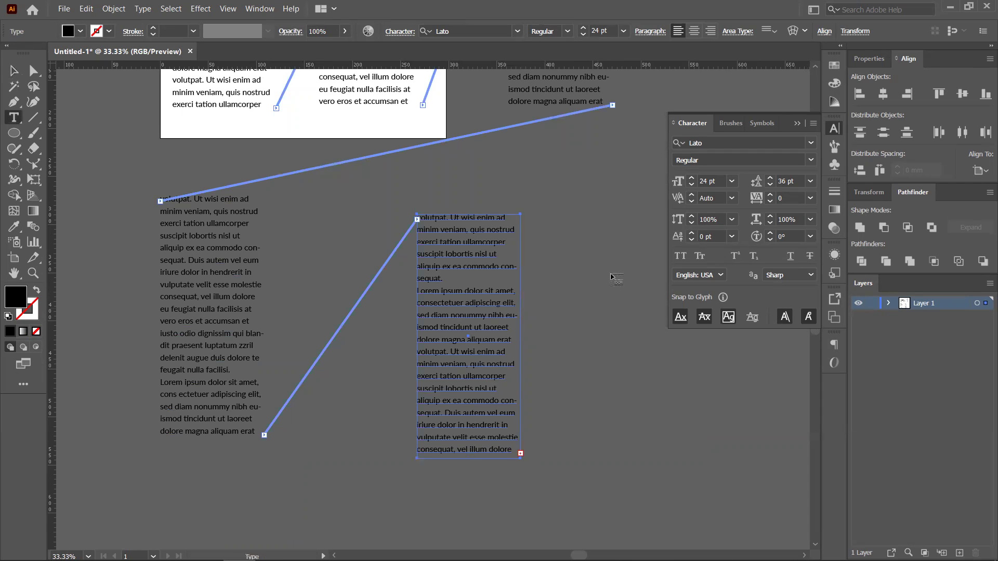
left_click(614, 221)
left_click_drag(592, 348, 419, 338)
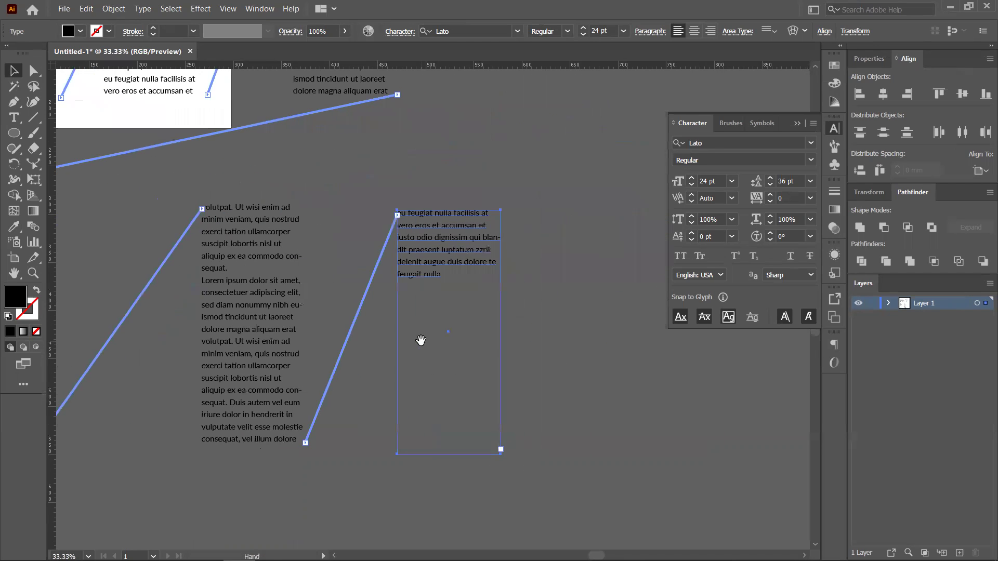
left_click(550, 310)
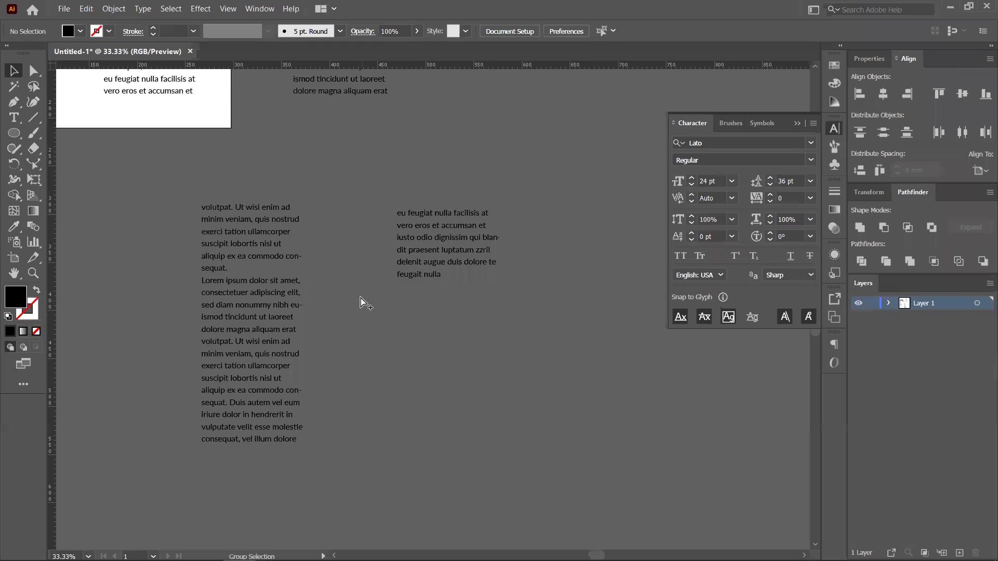
Select the first text column to view the thread links running through all the linked frames
scroll(361, 301, "down", 2)
scroll(301, 309, "up", 2)
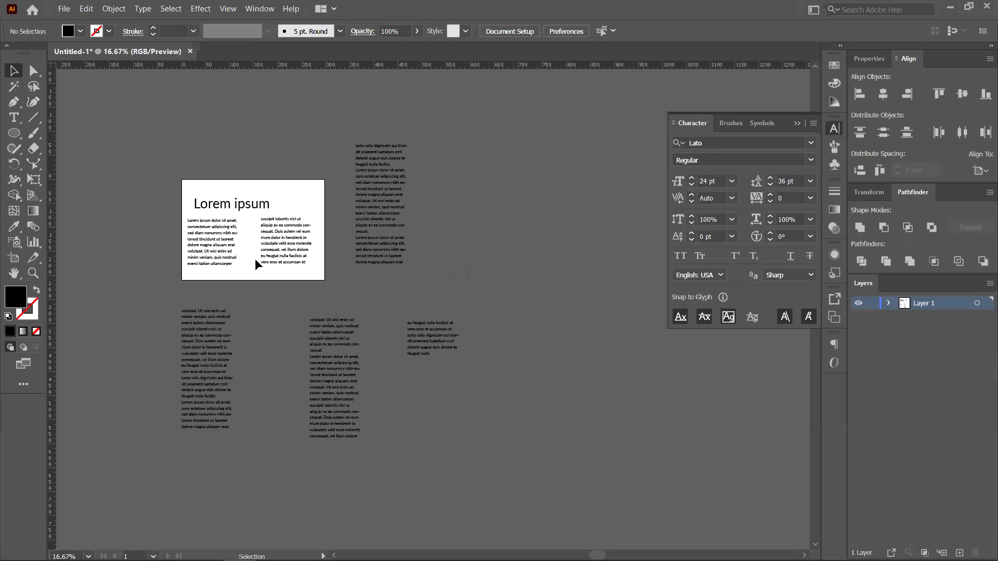
left_click(211, 236)
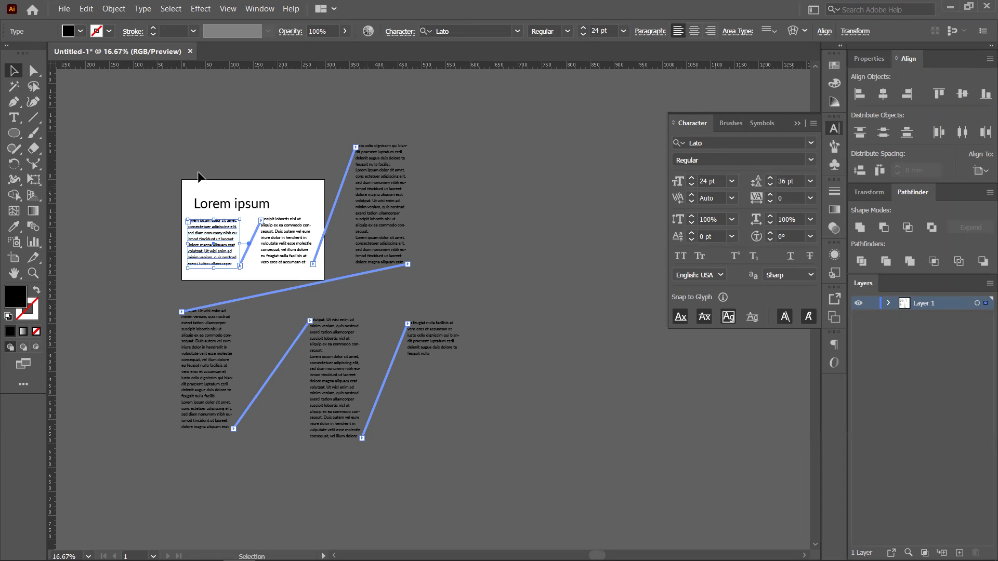
Undo the threaded frames and the remaining column's move and resizing
key("a")
key("Delete")
key("Delete")
key("Delete")
key("Delete")
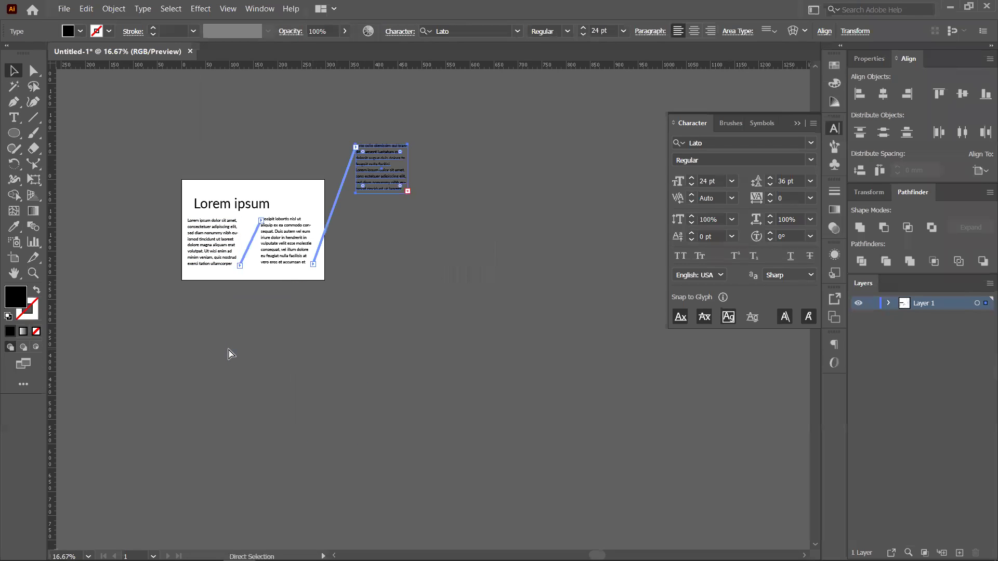
key("Delete")
key("ctrl+z")
left_click_drag(228, 348, 386, 327)
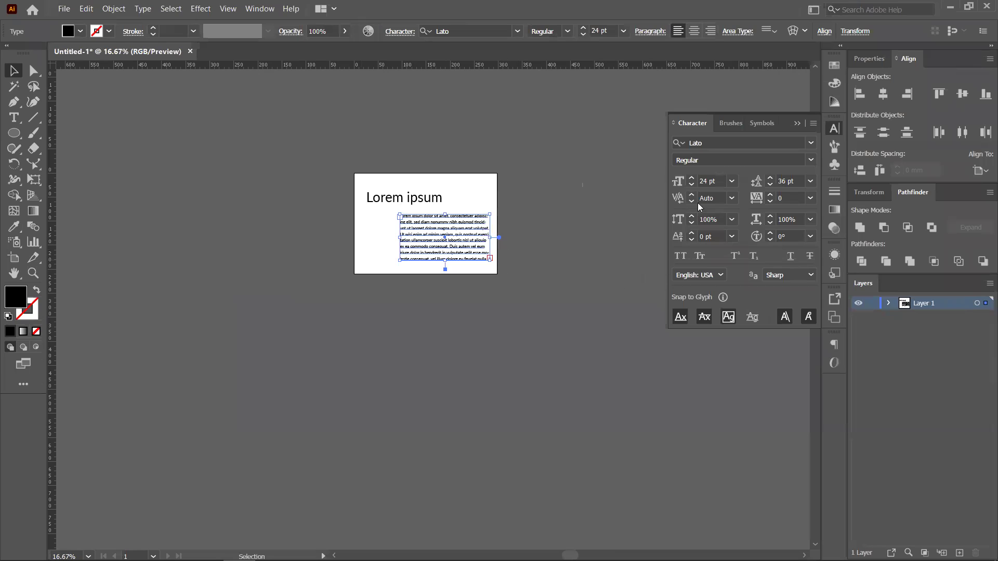
Look through the kerning options for the text column and select the letter "o" of "Lorem" in the heading
left_click(731, 198)
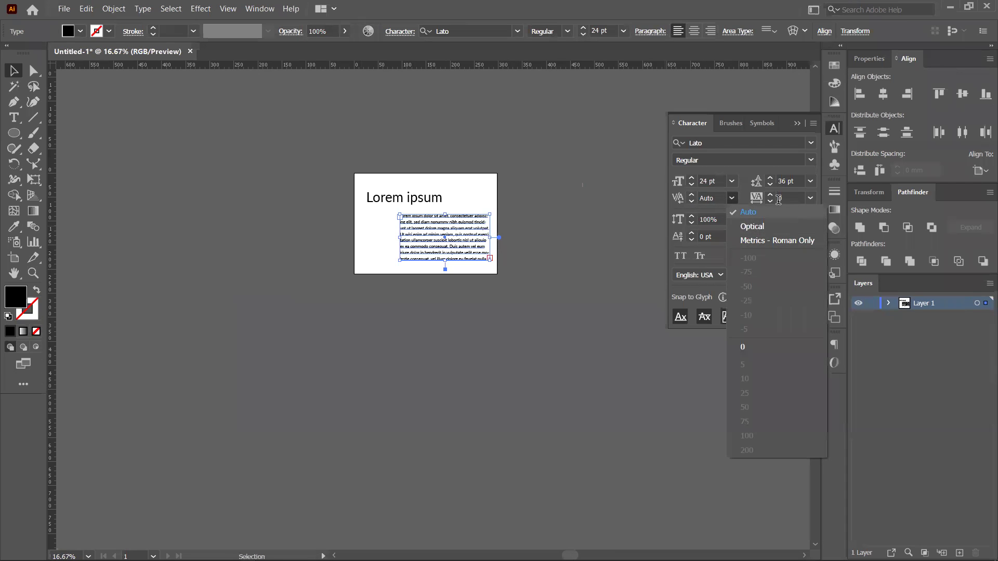
left_click(390, 208)
scroll(389, 207, "up", 5)
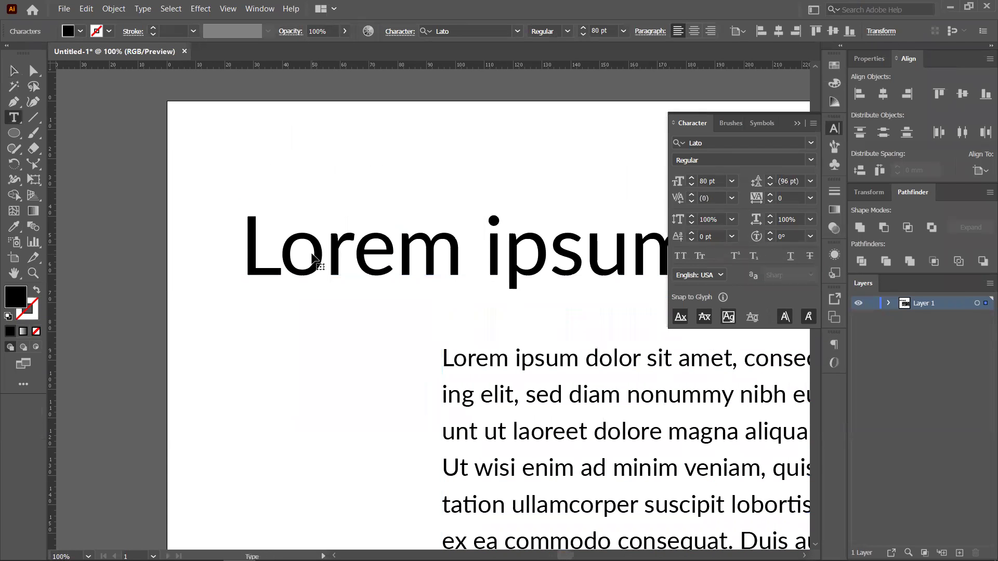
triple_click(287, 248)
left_click_drag(289, 248, 315, 251)
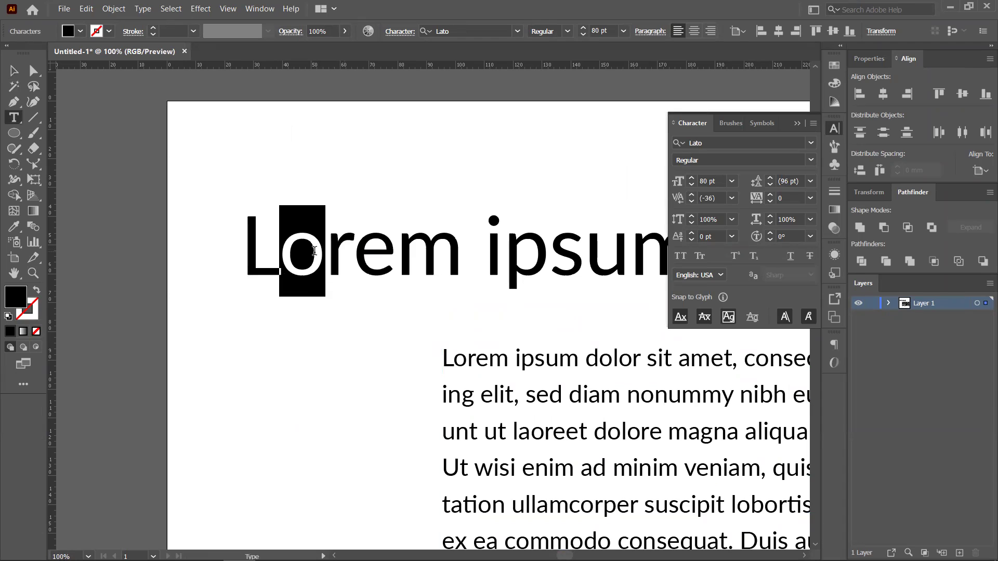
Place the cursor between the "L" and "o" of "Lorem" in the heading and set the kerning there to -75
left_click(290, 252)
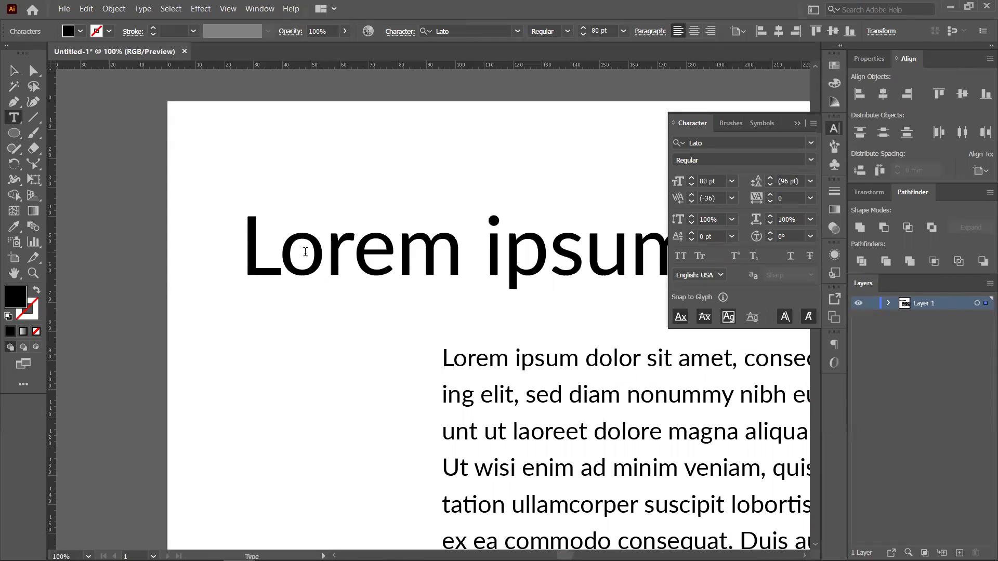
left_click_drag(242, 250, 318, 249)
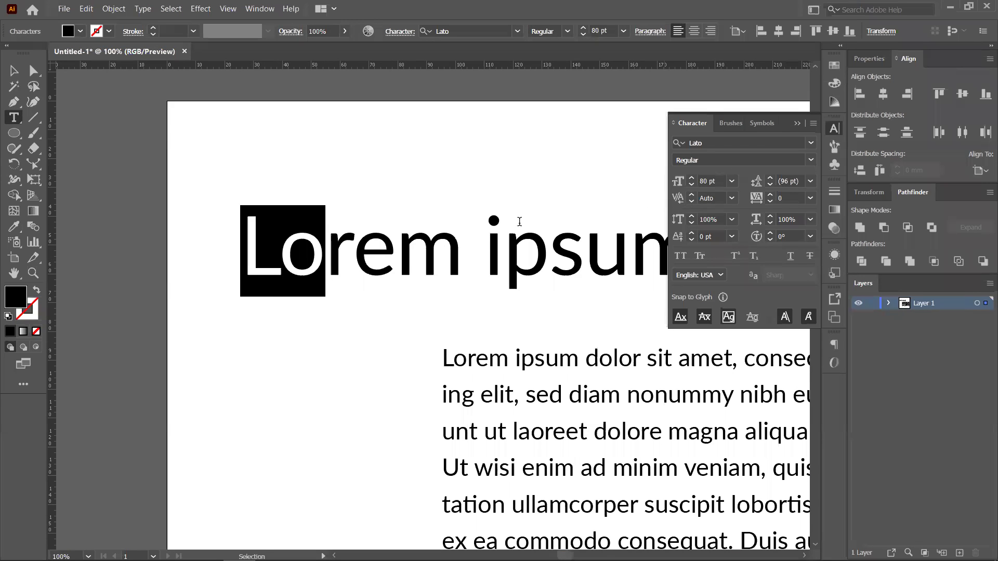
left_click(292, 250)
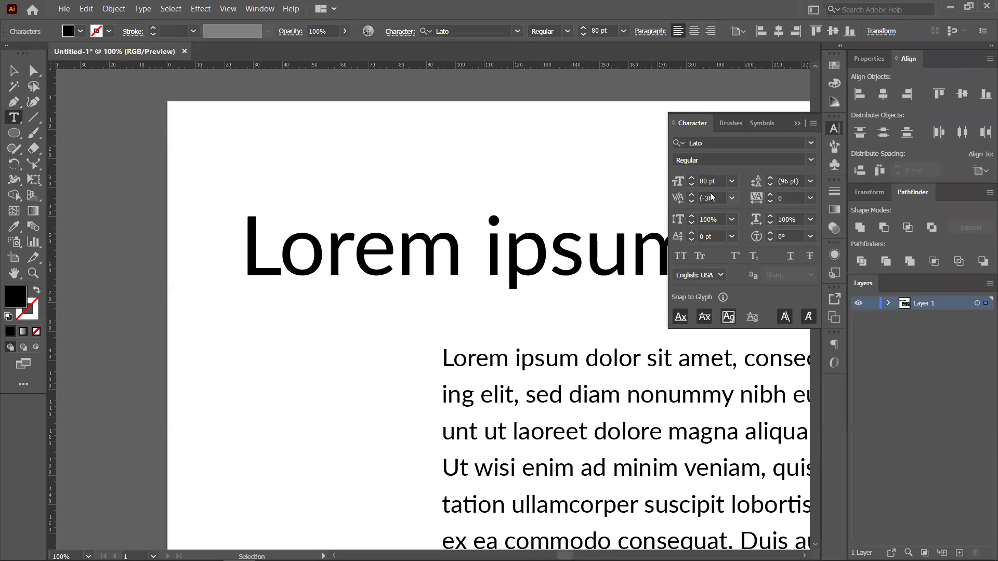
left_click(731, 199)
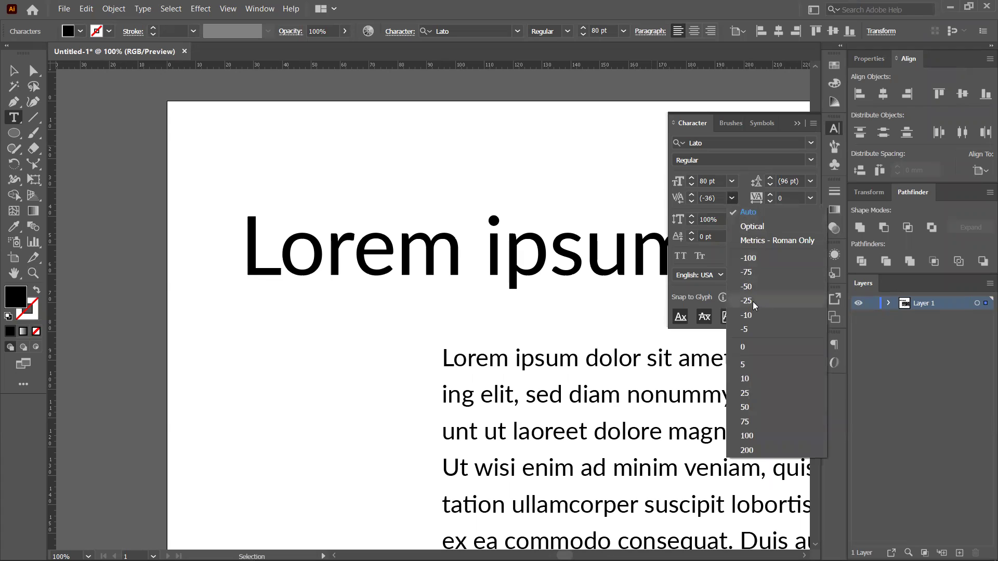
left_click(750, 273)
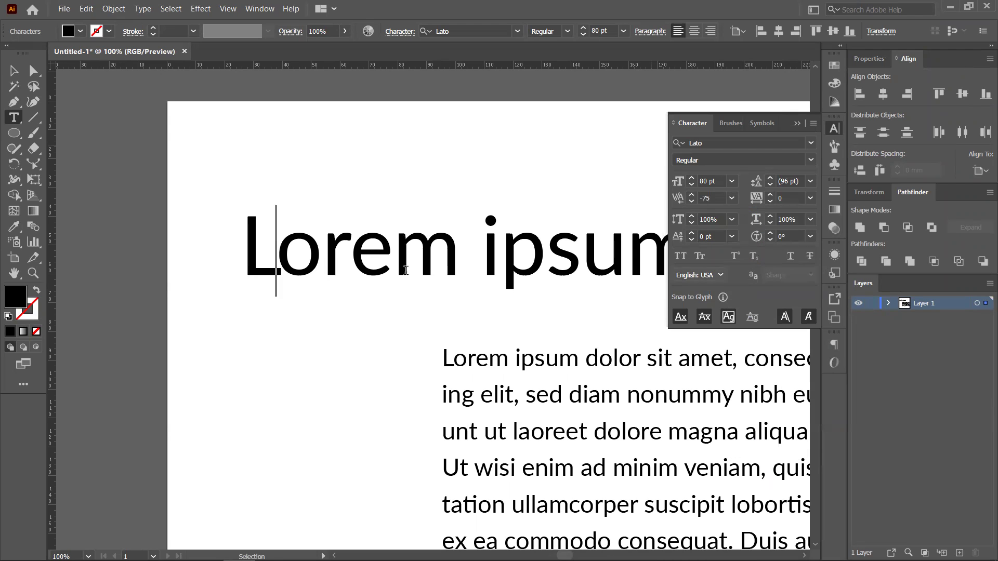
Set the kerning between the heading's "L" and "o" back to Auto and finish editing the text
left_click(731, 198)
left_click(753, 219)
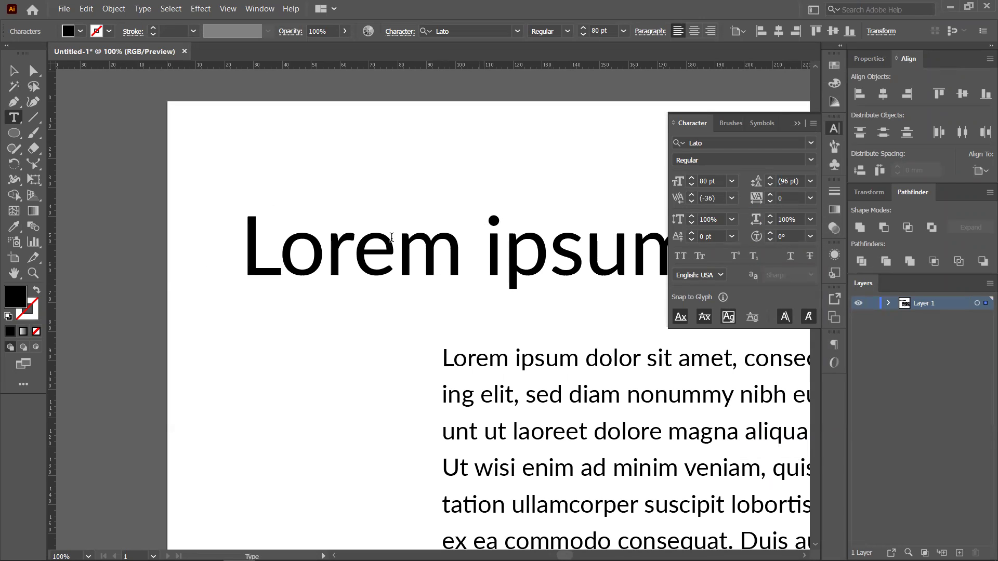
key("Escape")
Look through the tracking presets for the whole heading and switch to the Selection tool
key("space")
left_click_drag(476, 246, 364, 235)
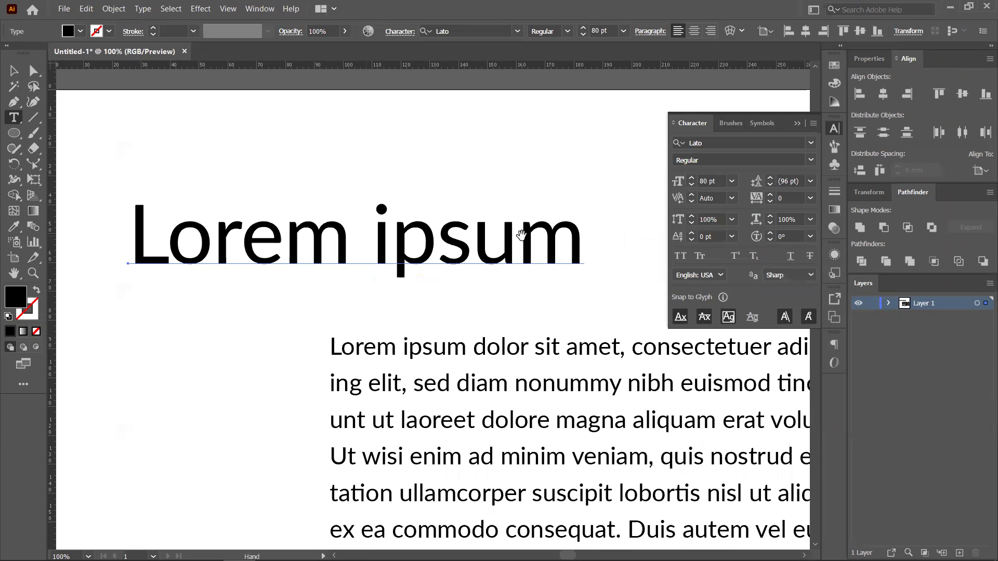
left_click(809, 201)
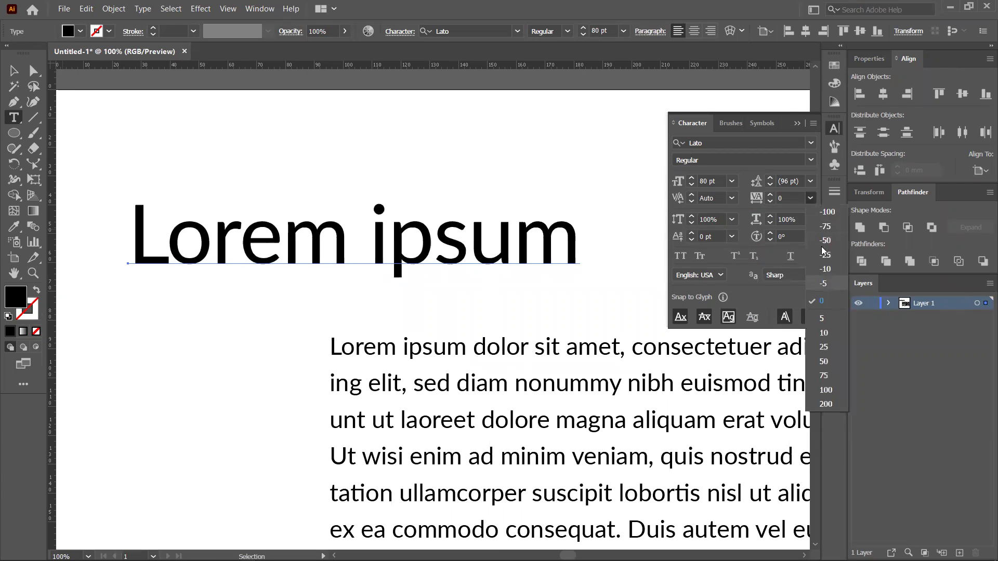
left_click(813, 200)
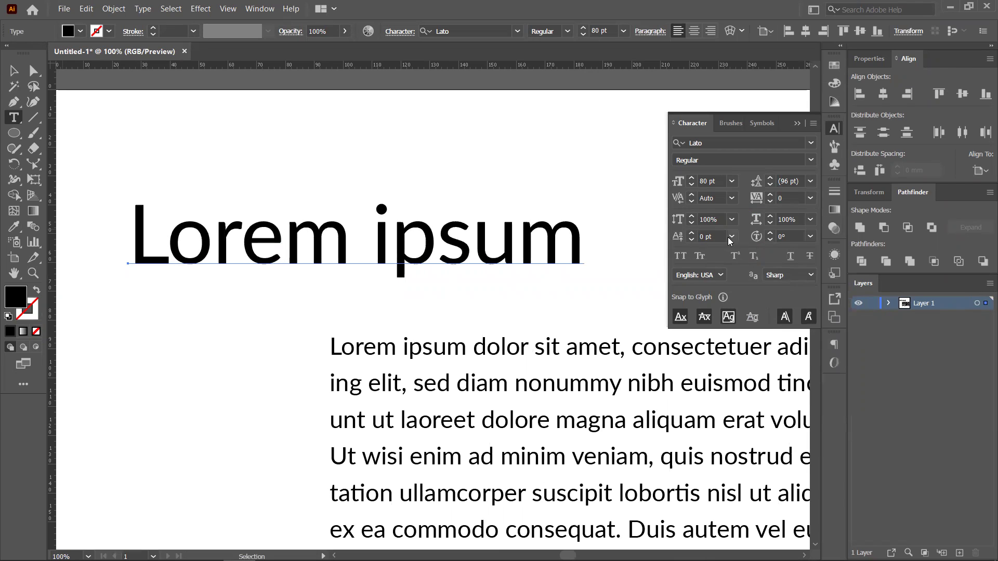
left_click(15, 78)
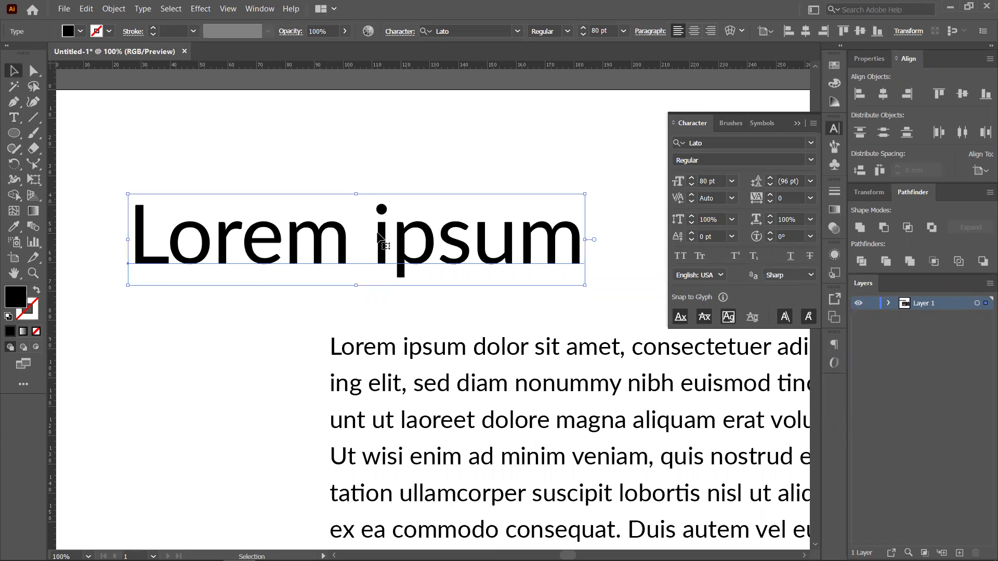
Set the tracking of the "Lorem ipsum" heading to 100, followed by 200
scroll(353, 244, "down", 2)
scroll(356, 252, "down", 1)
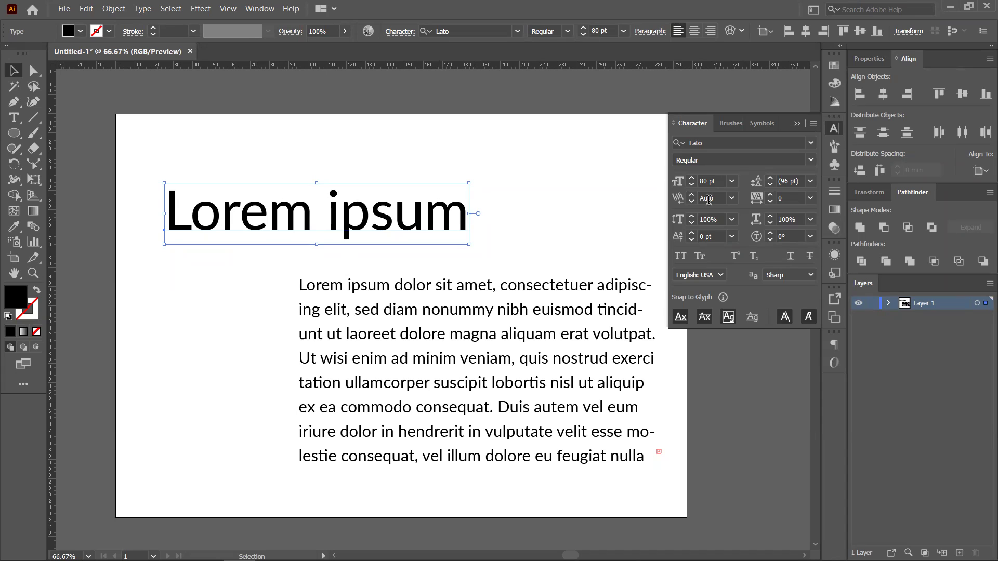
left_click(811, 198)
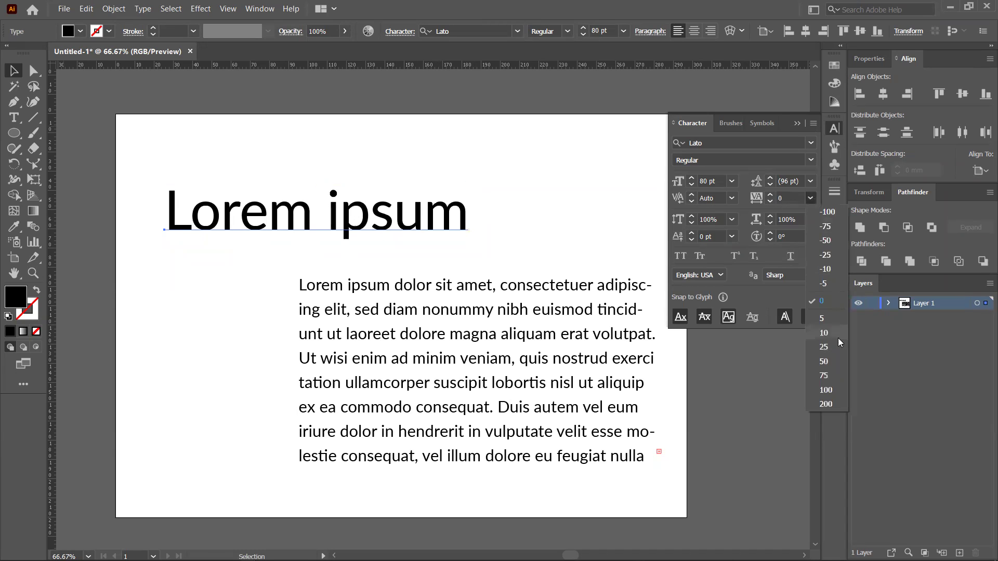
left_click(836, 395)
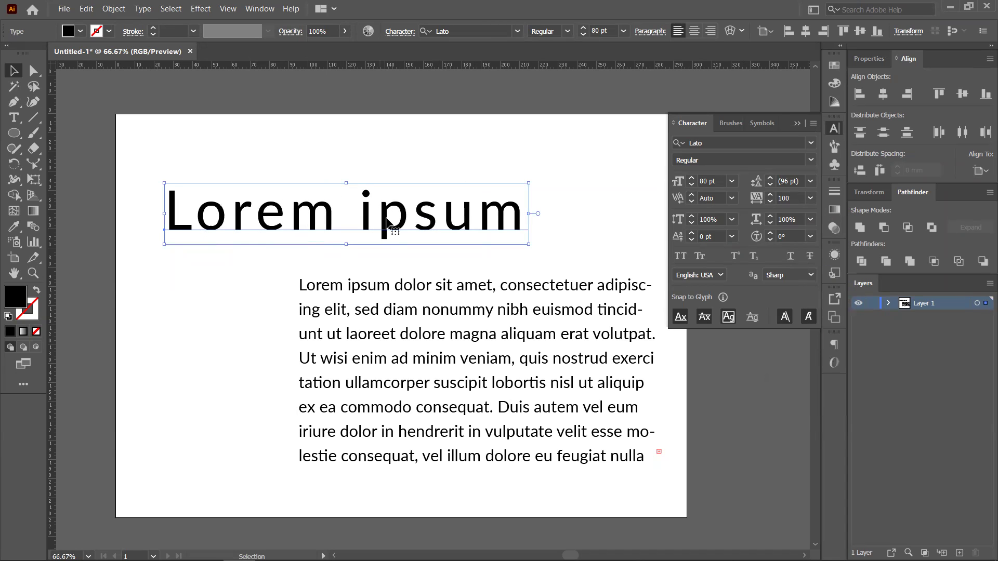
left_click(812, 198)
left_click(835, 402)
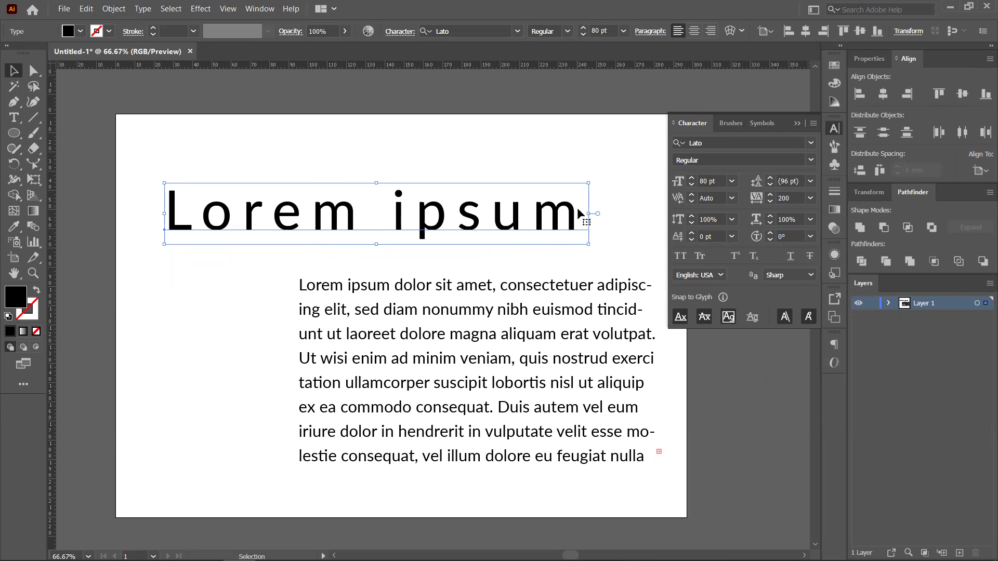
Set the heading's tracking to 800 and deselect it to view its full width
left_click(786, 198)
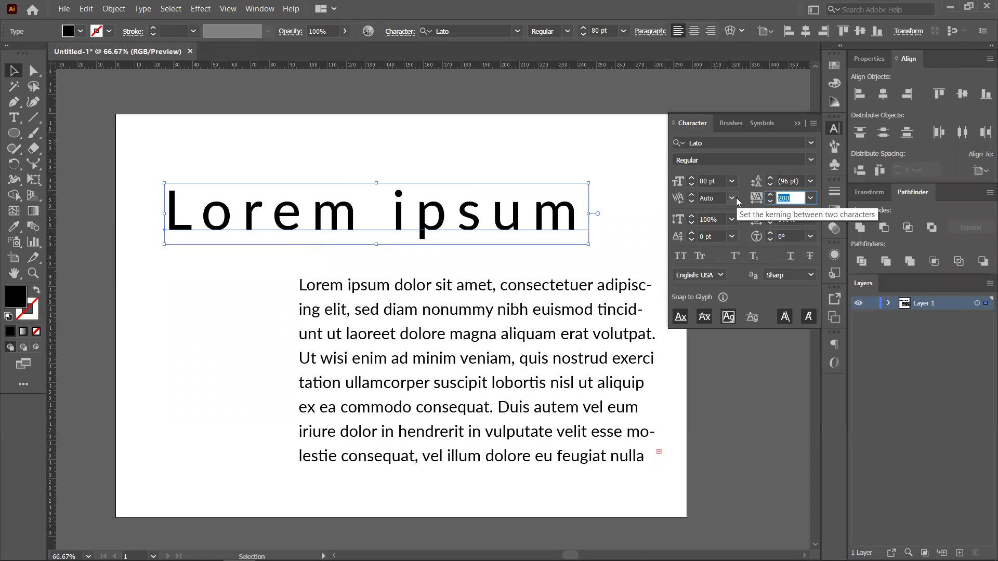
type("800")
key("Return")
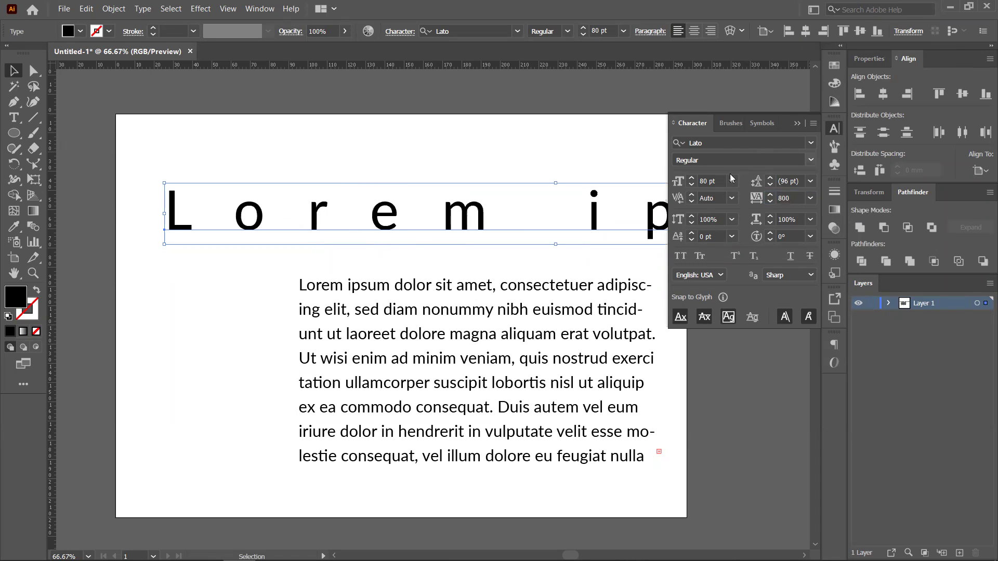
left_click(398, 164)
scroll(399, 166, "down", 1)
scroll(410, 192, "right", 2)
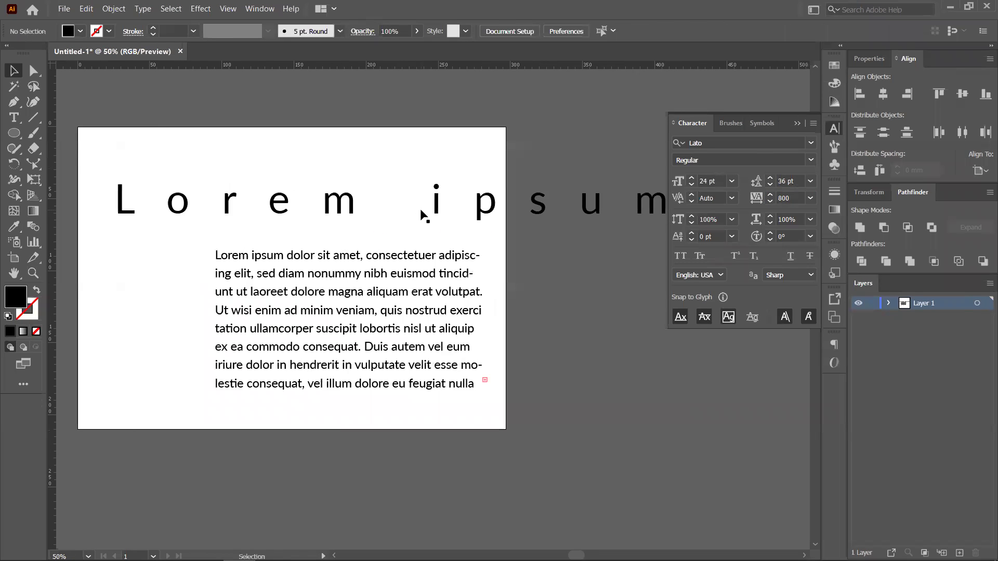
scroll(519, 216, "down", 1)
scroll(326, 208, "up", 1)
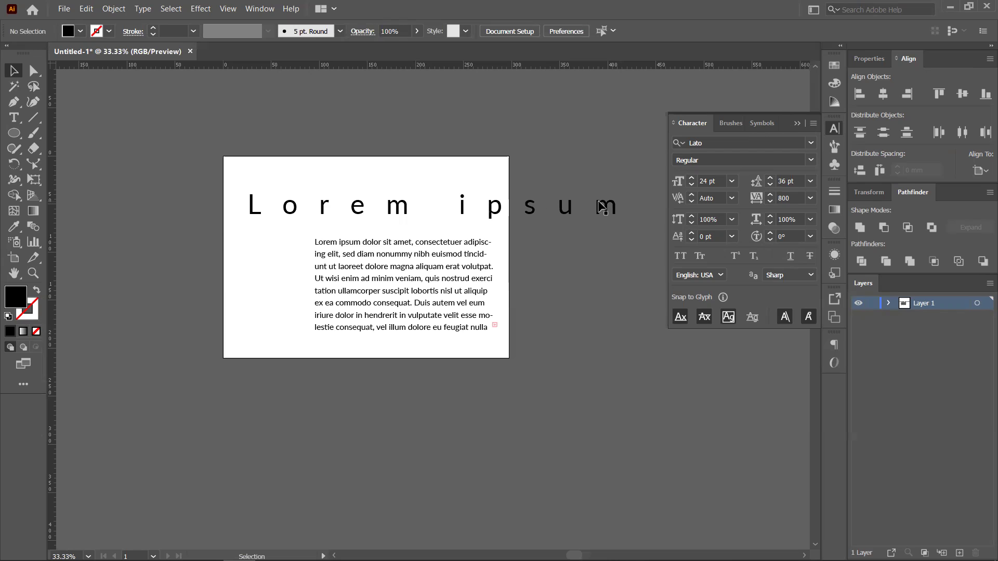
Undo the heading's 800 tracking and set its tracking to 0
left_click(529, 204)
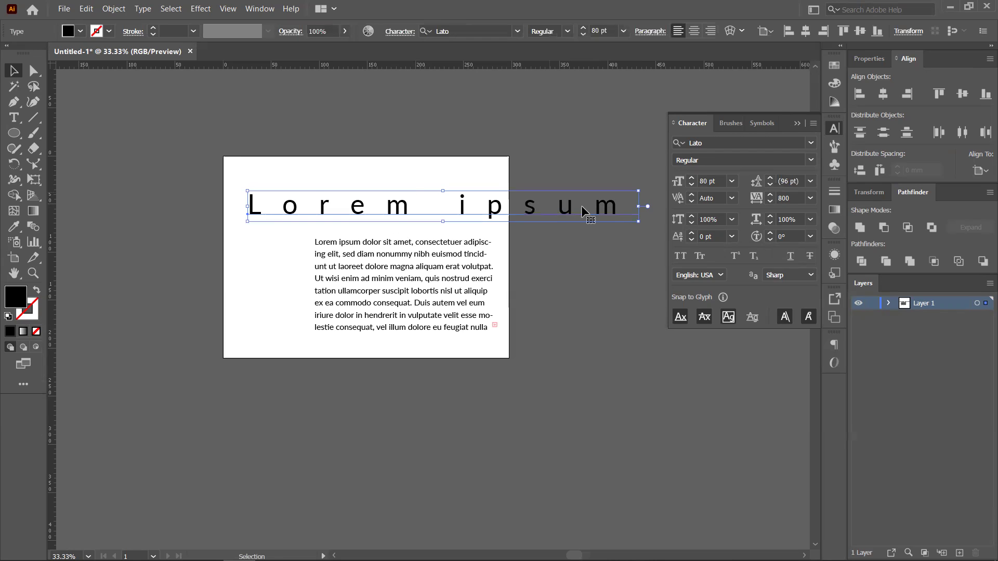
key("ctrl+z")
left_click(312, 229)
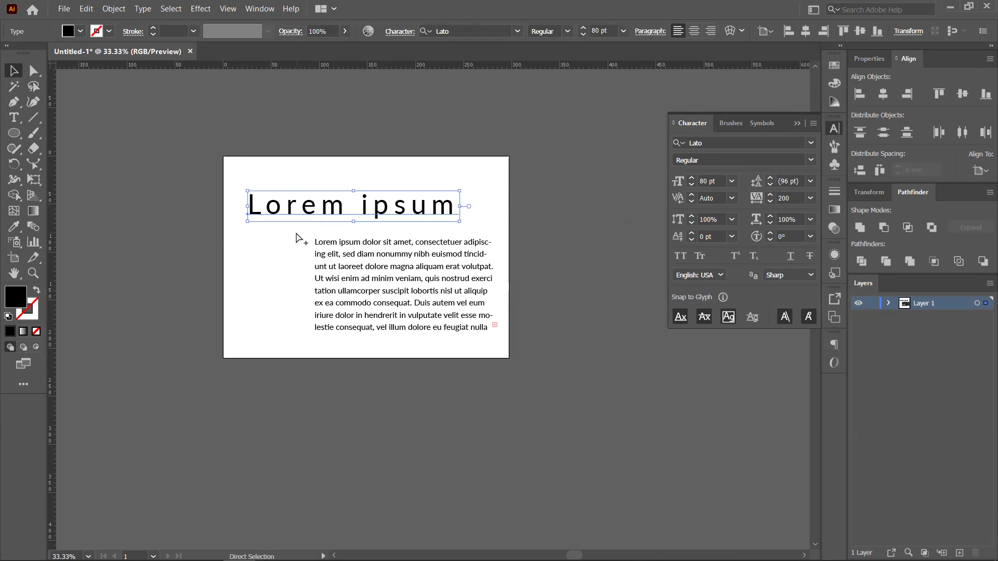
scroll(296, 236, "up", 1)
left_click(810, 198)
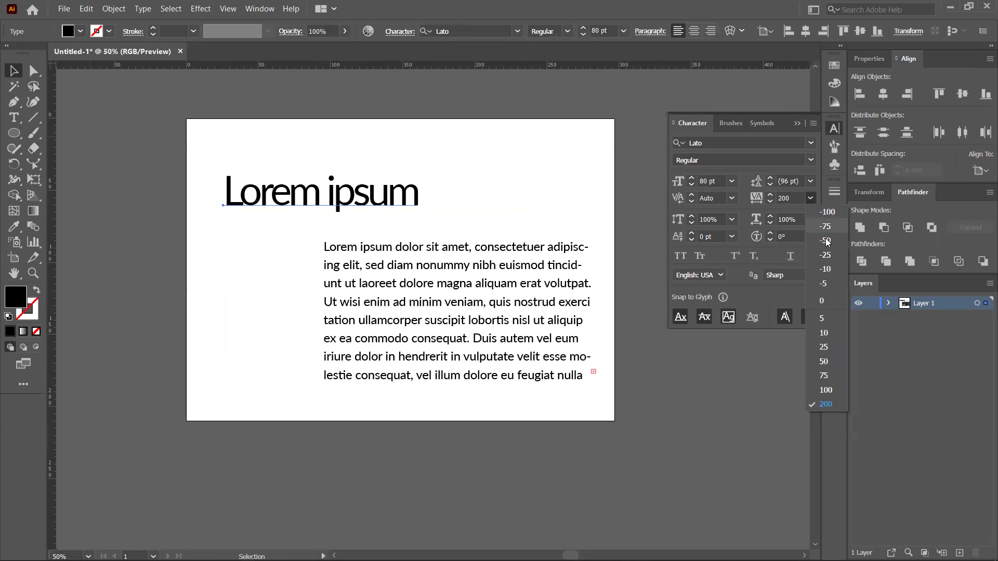
left_click(828, 306)
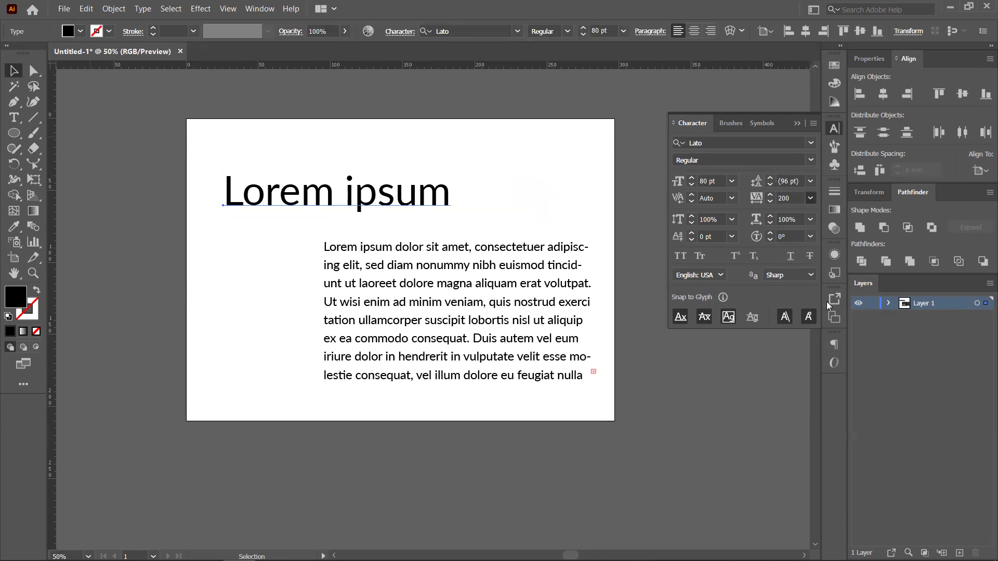
Set the heading's tracking to -100
left_click(810, 198)
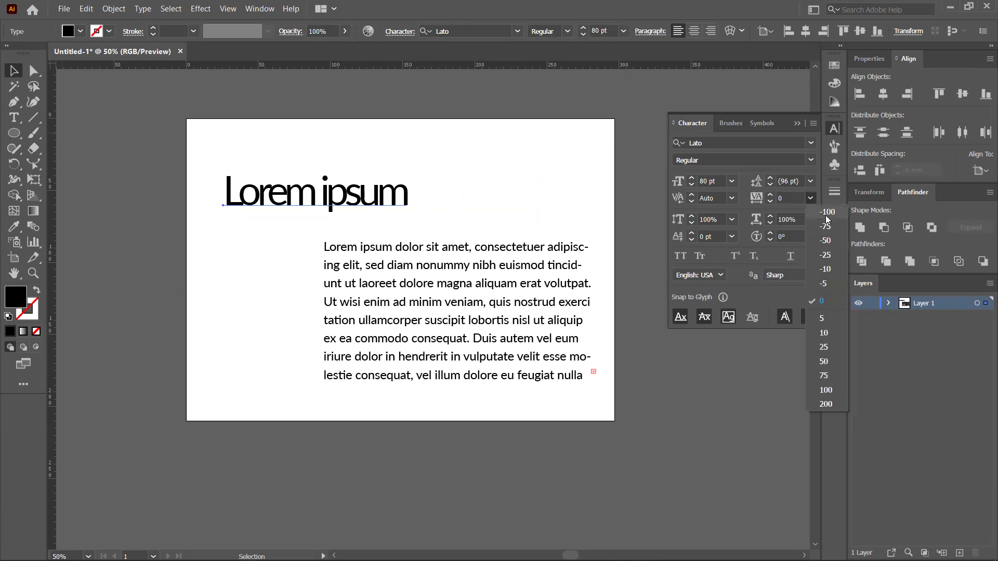
left_click(826, 216)
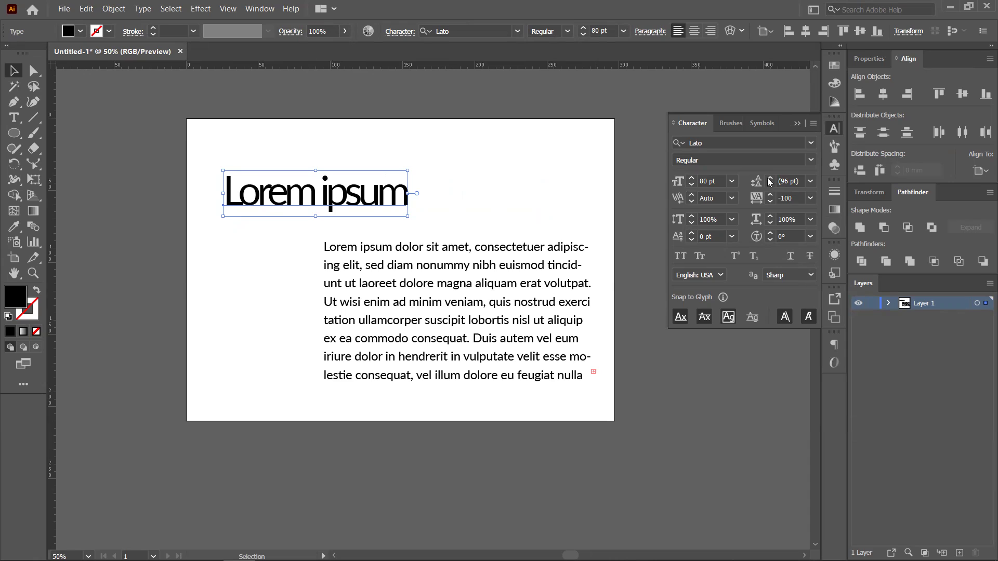
left_click(810, 200)
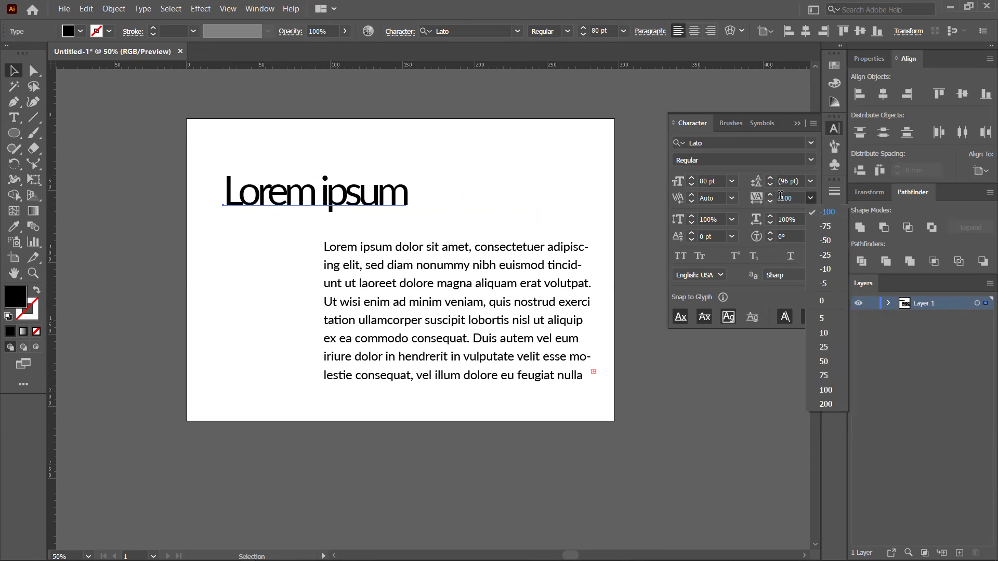
left_click(789, 207)
Set the heading's tracking to -1000 and bring the reversed letters into view
left_click(794, 198)
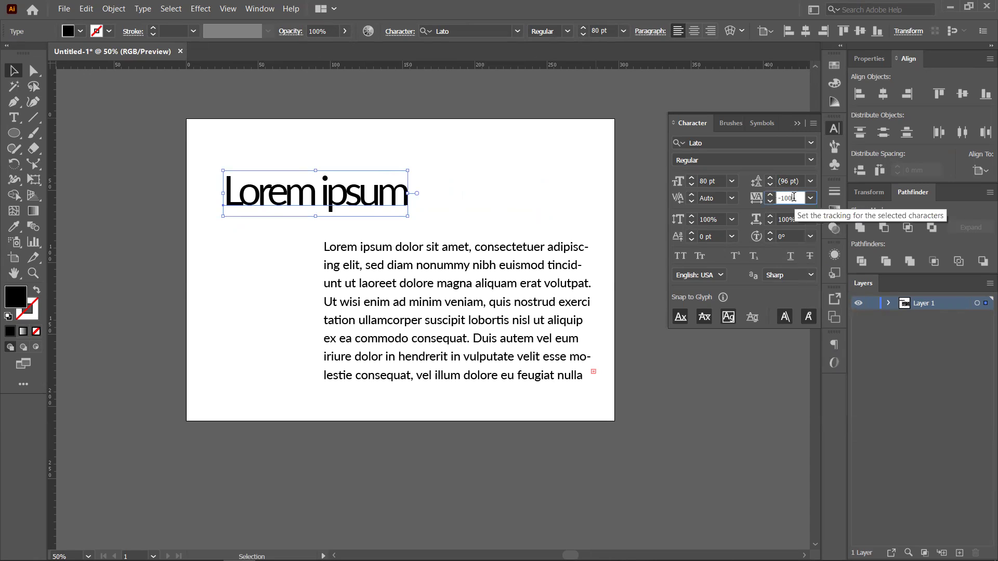
type("0")
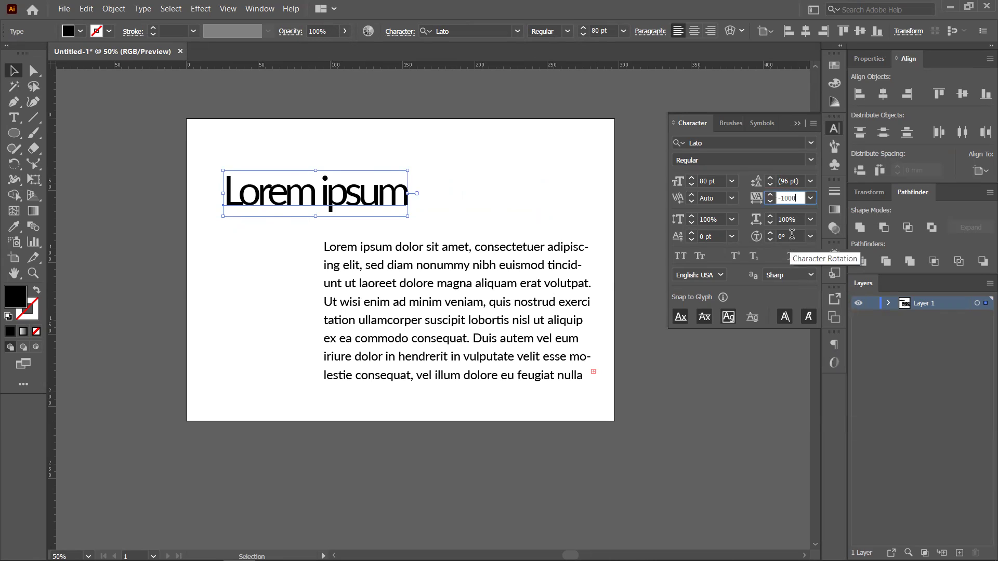
key("Return")
left_click_drag(348, 247, 572, 258)
left_click(424, 205)
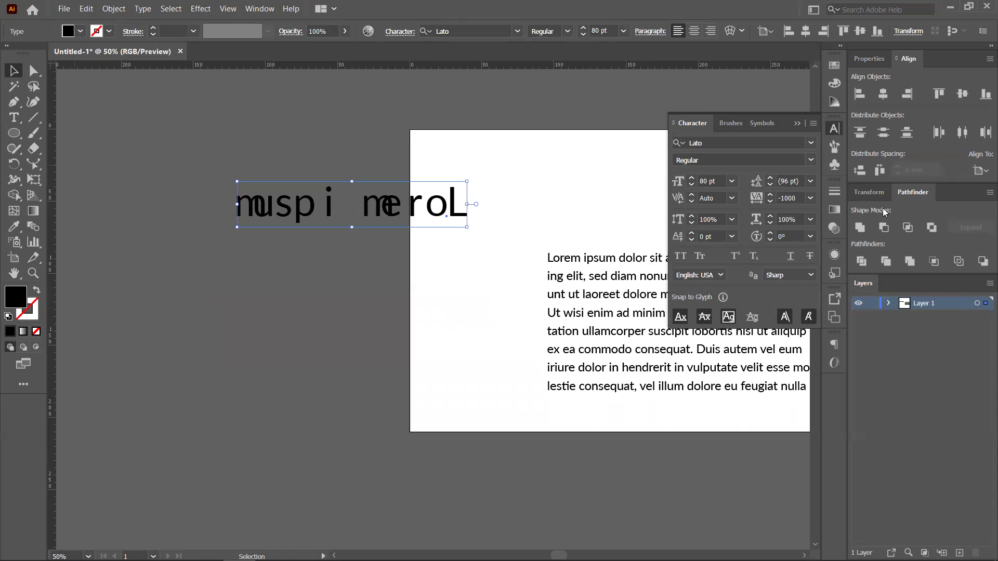
Undo the -1000 tracking, then set the heading's tracking to 0 and deselect it
key("ctrl+z")
left_click_drag(533, 235, 419, 228)
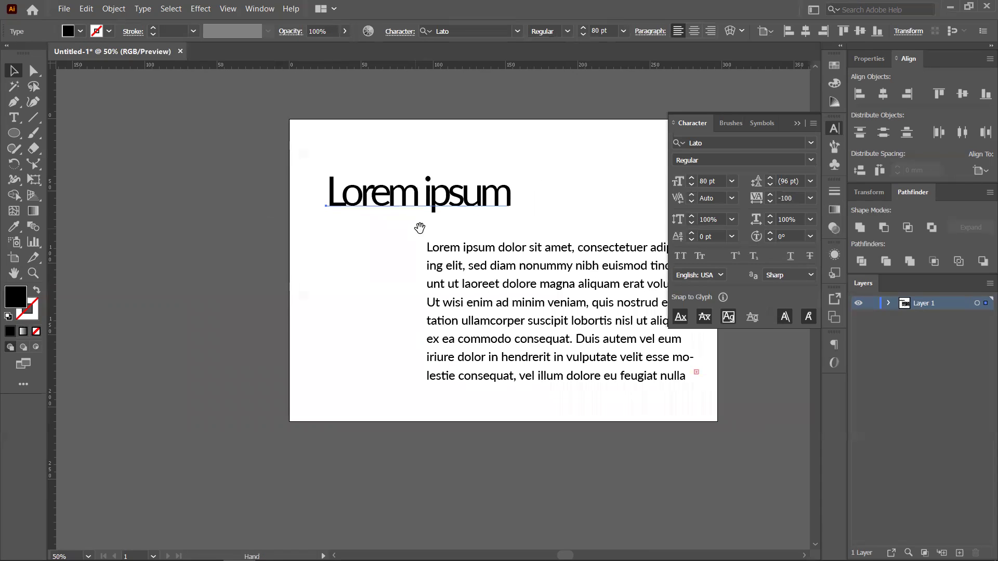
left_click(808, 198)
left_click(826, 300)
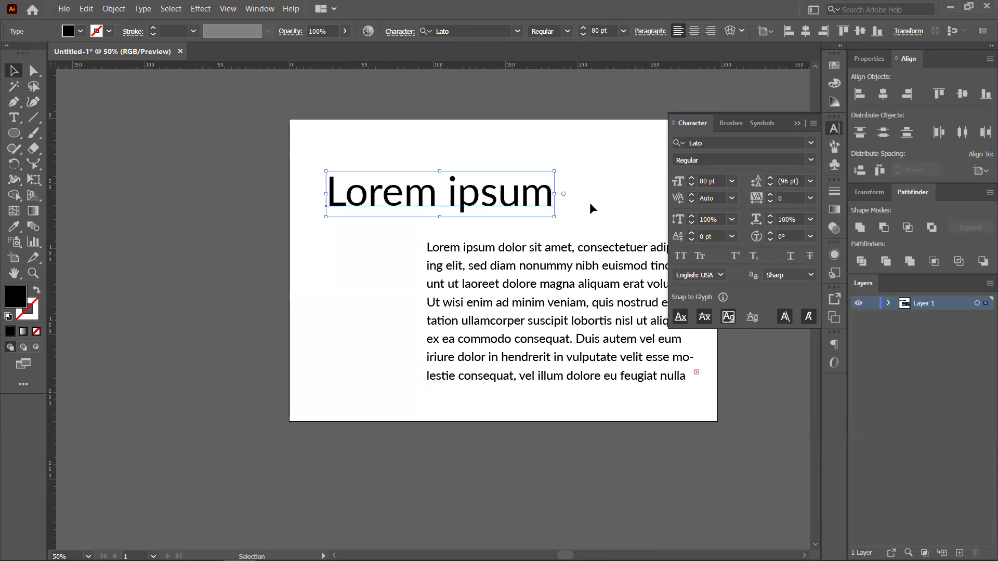
left_click(613, 214)
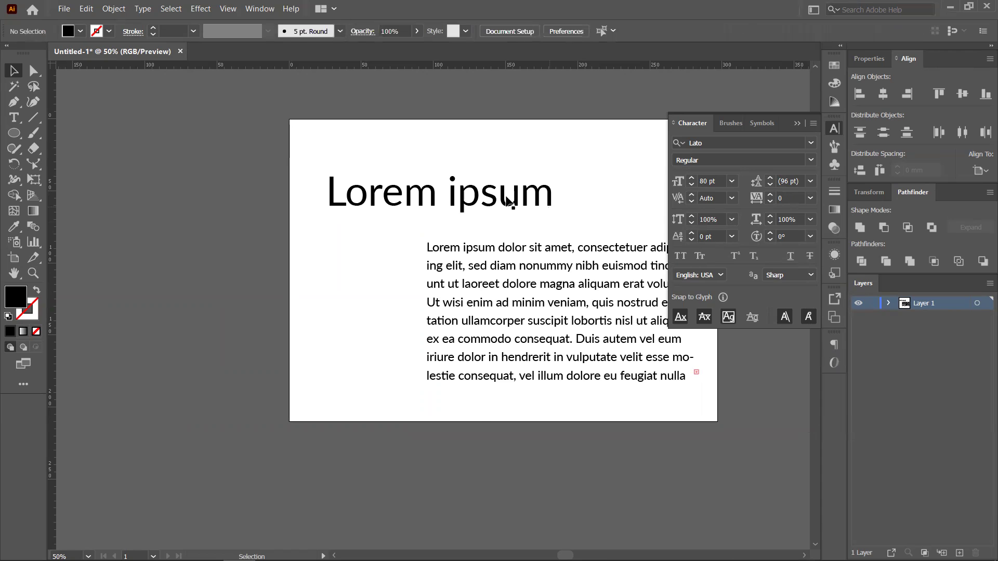
Stretch the heading by its bounding box to about 60.94 pt font size and about 200% horizontal scale
left_click_drag(507, 200, 458, 185)
left_click(457, 185)
left_click_drag(552, 199, 590, 195)
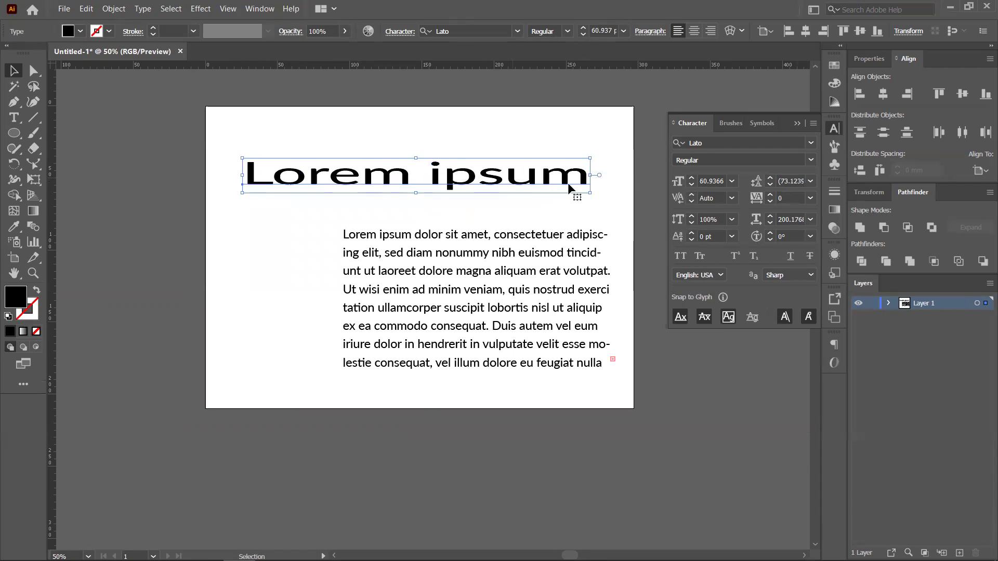
Set the heading's horizontal scale to 100%, keeping the heading selected
left_click(809, 220)
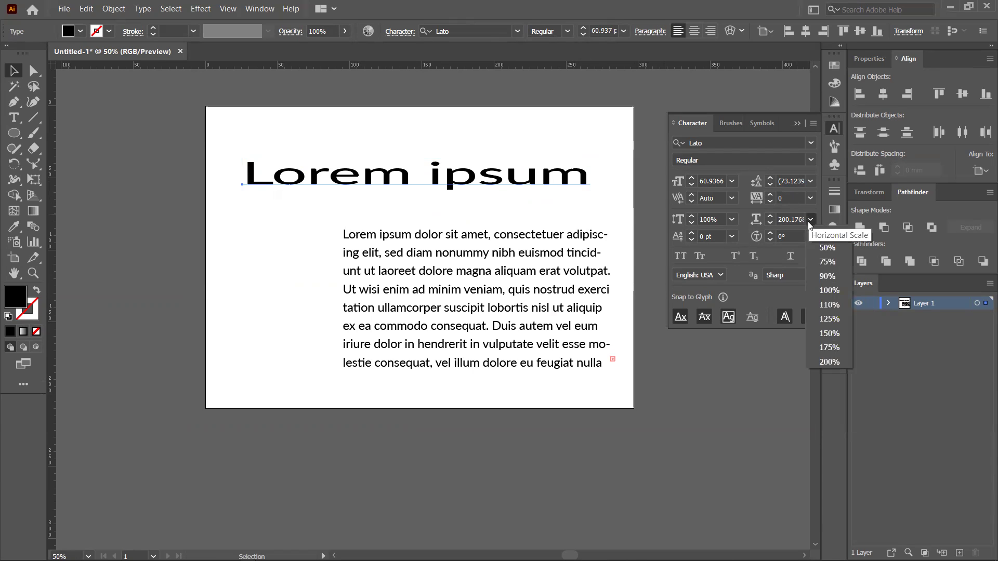
left_click(829, 290)
left_click(404, 197)
left_click(366, 179)
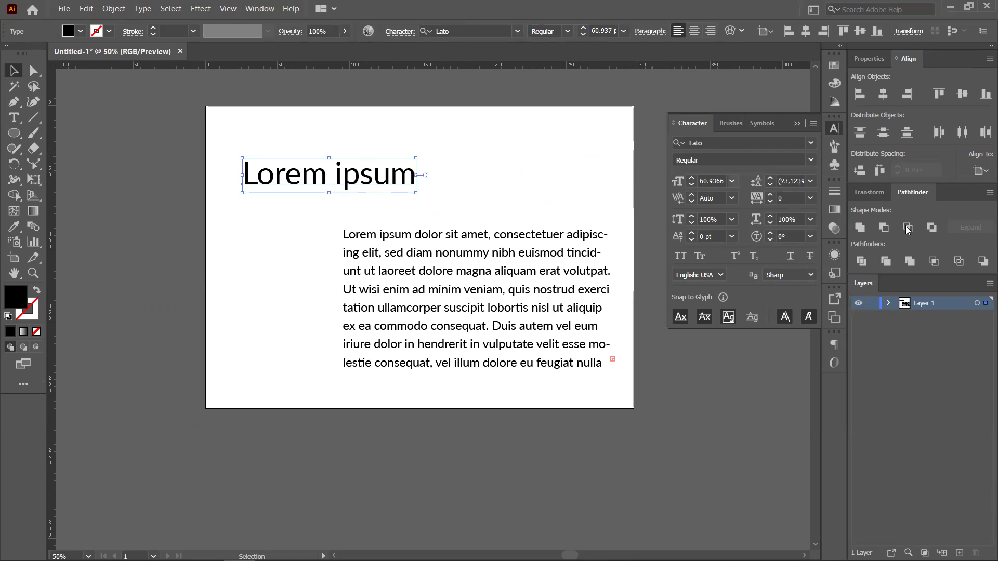
Preview the preset horizontal and vertical scale values on the heading without applying any of them
left_click(808, 220)
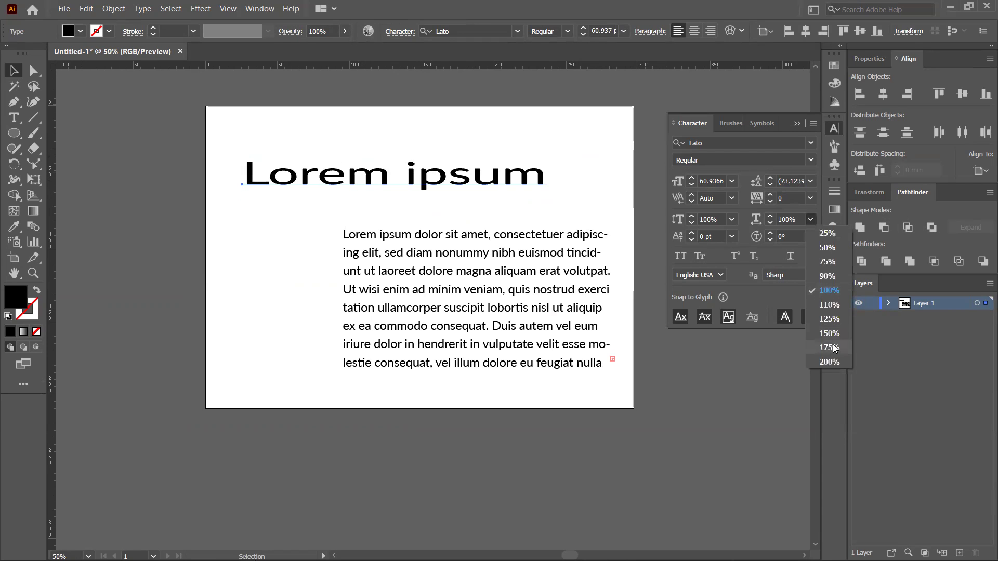
left_click(729, 221)
left_click(731, 220)
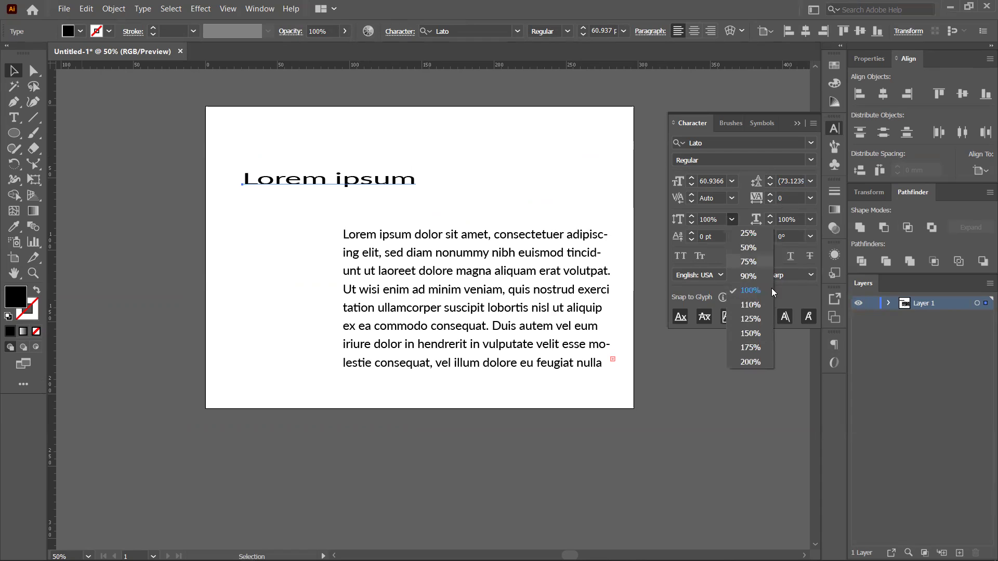
left_click(479, 205)
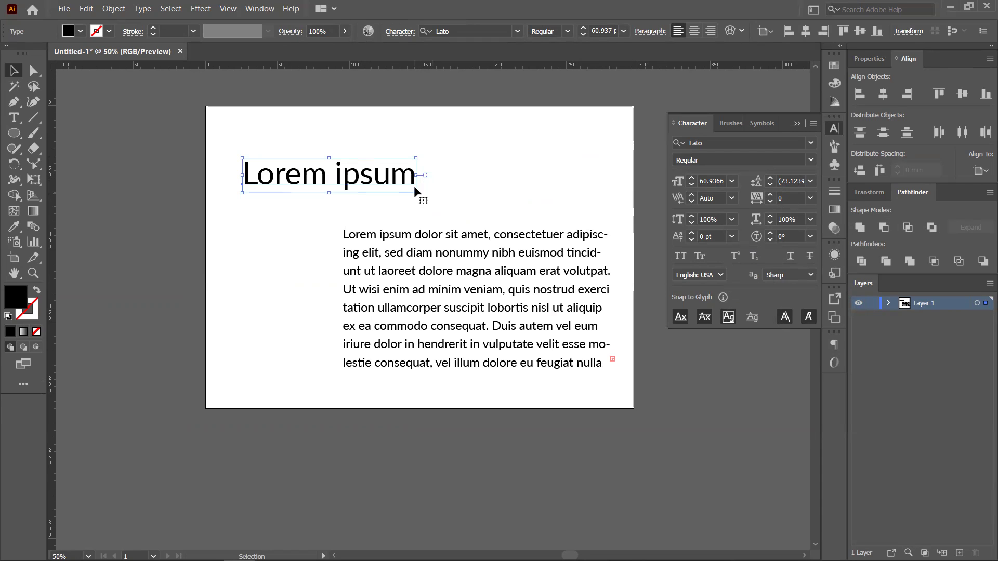
Stretch the heading wider and taller by its bounding box to about 207.68 pt font size and about 55.64% horizontal scale
left_click_drag(419, 175, 571, 174)
left_click_drag(407, 158, 407, 74)
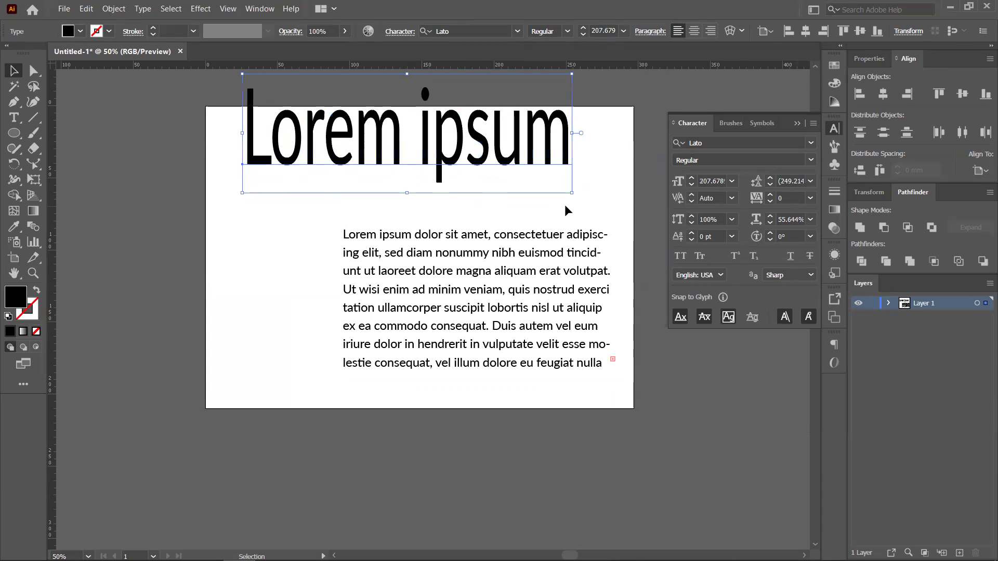
left_click(591, 183)
left_click(551, 153)
Set the heading's horizontal scale to 100% and move it down and past the artboard's left edge, keeping it selected
left_click(810, 219)
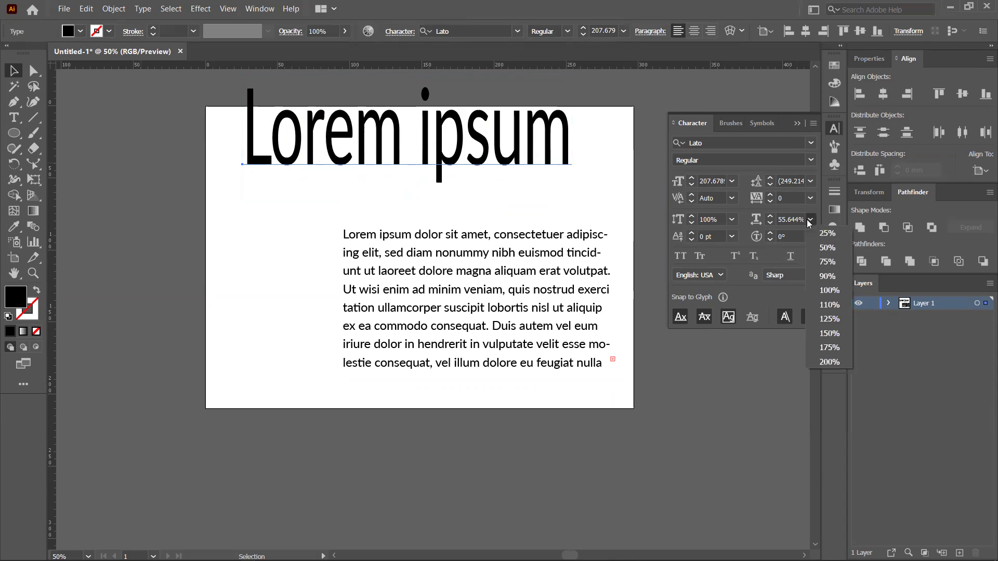
left_click(833, 291)
left_click_drag(493, 112, 392, 149)
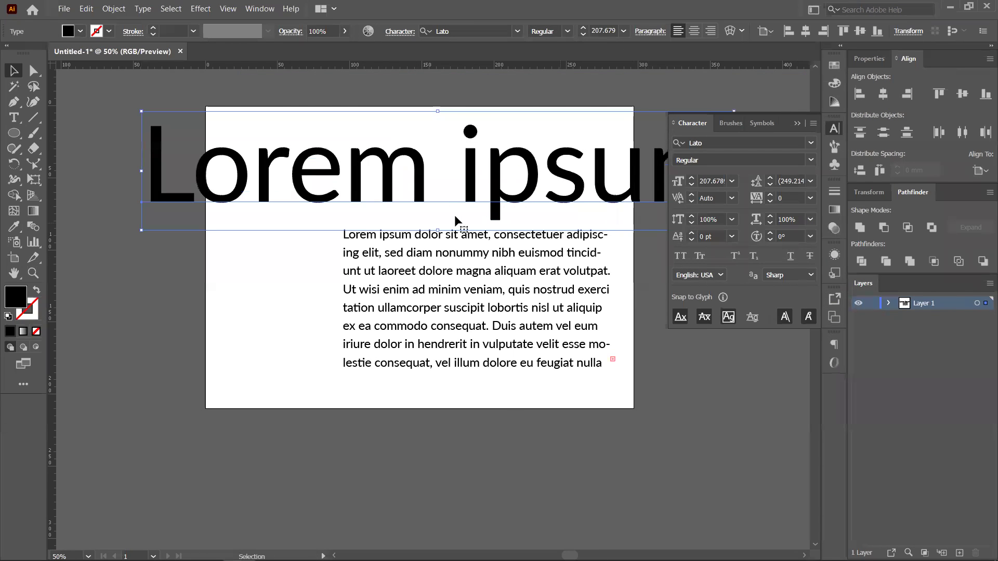
scroll(454, 219, "down", 1)
left_click_drag(721, 248, 652, 245)
key("space")
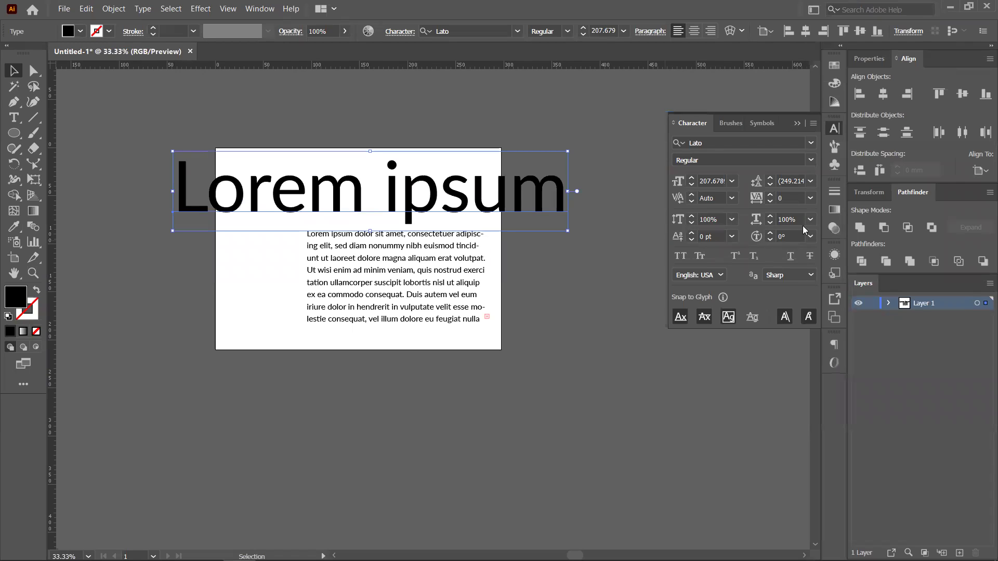
left_click(584, 247)
left_click(475, 204)
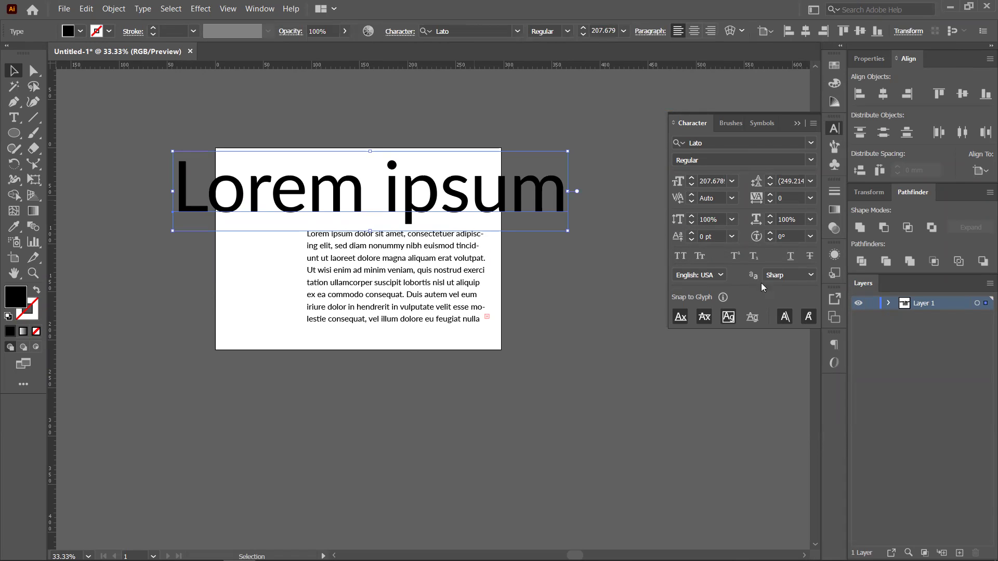
Set the heading's baseline shift to 1 pt, then raise only the letter p in "ipsum" to a 31 pt baseline shift
left_click(692, 233)
double_click(427, 193)
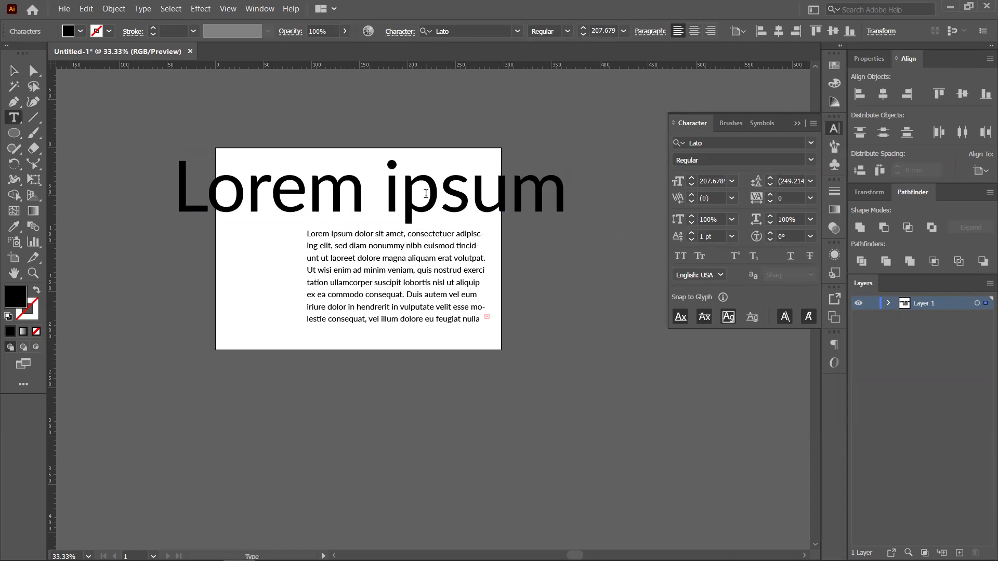
key("shift+Left")
left_click(690, 233)
left_click(691, 233)
left_click(690, 234)
left_click(691, 233)
Lower the letter p's baseline shift to -39 pt and leave text editing with the heading selected
left_click(690, 239)
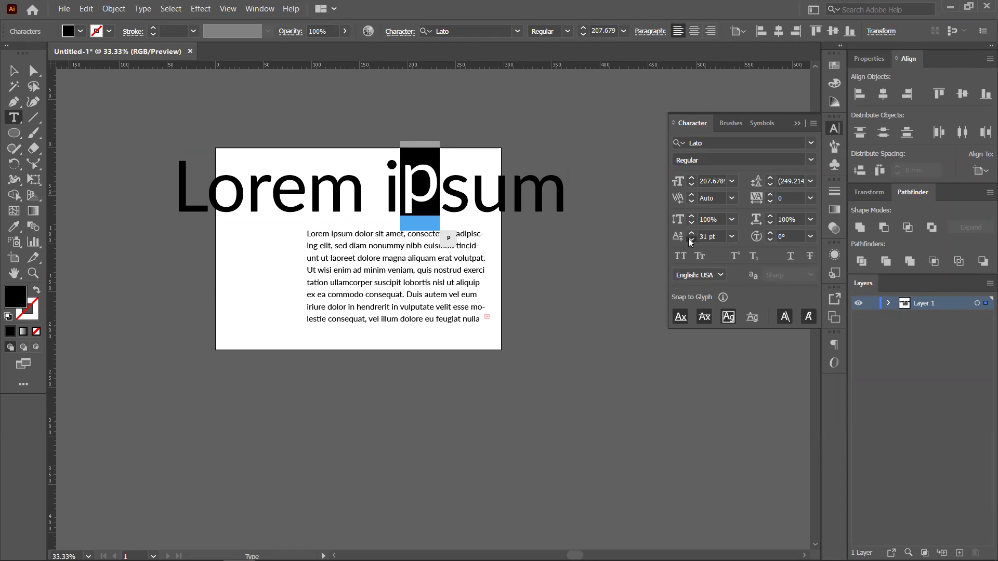
left_click(691, 240)
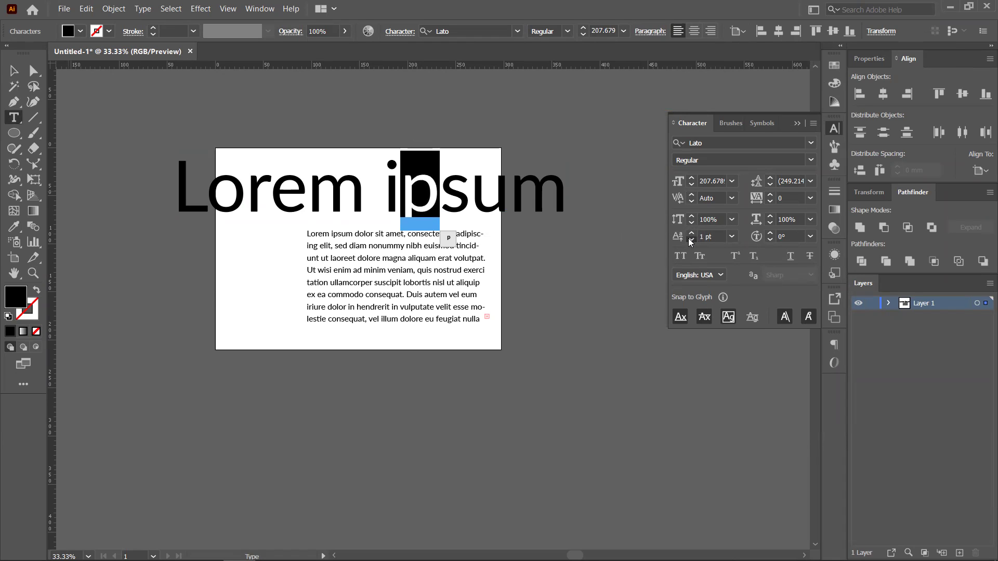
left_click(691, 239)
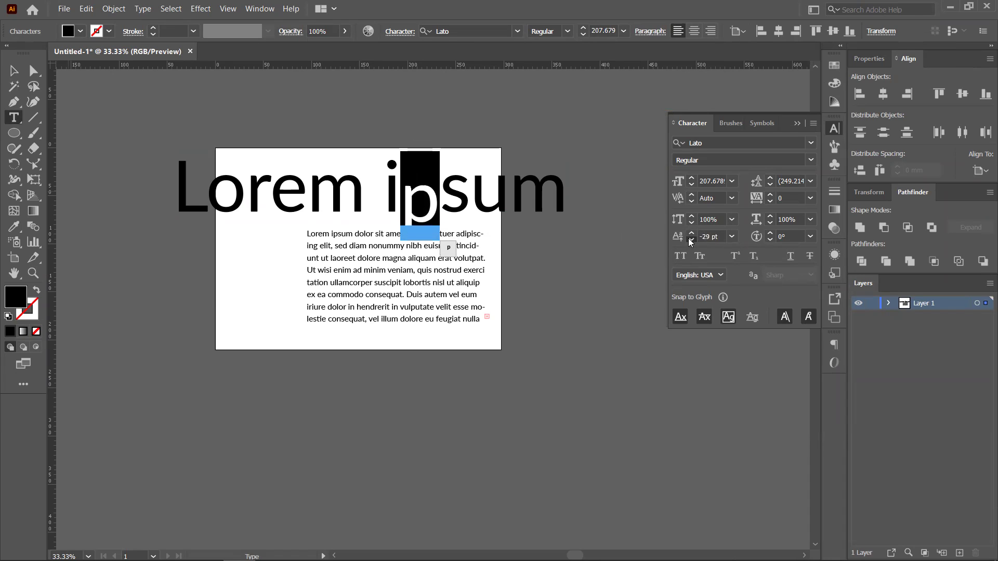
left_click(732, 236)
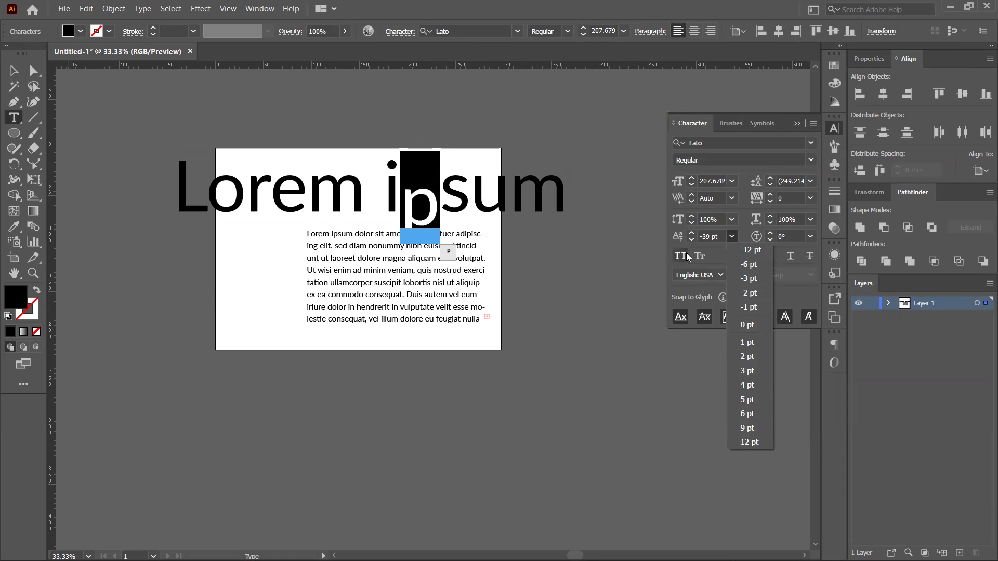
left_click(561, 239)
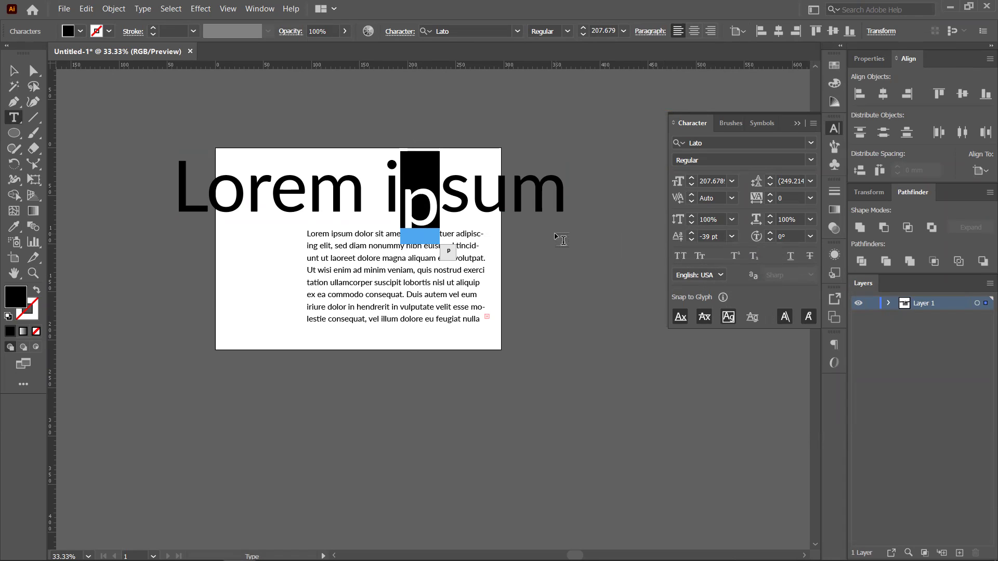
key("Escape")
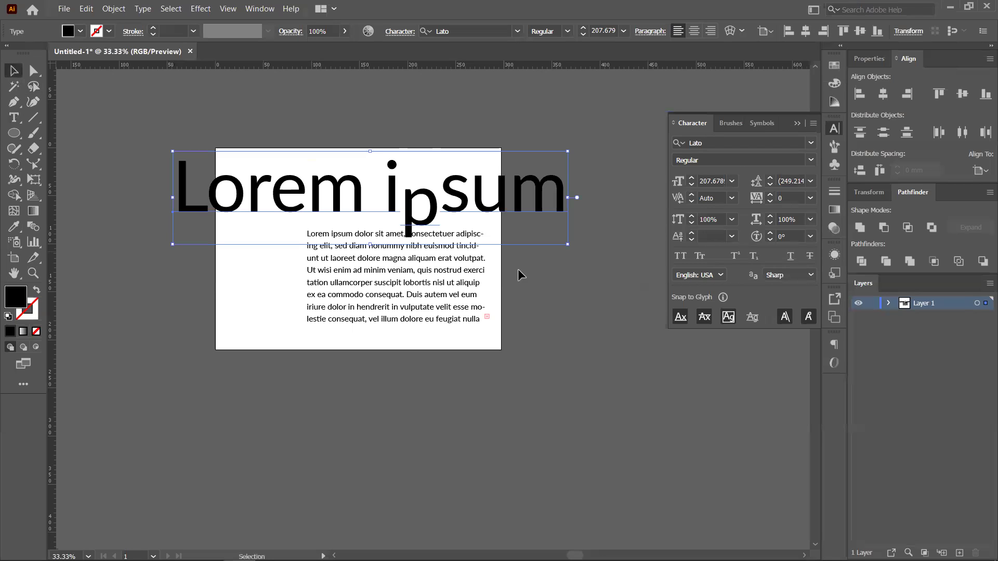
Select the lowered letter p in the heading again and set its baseline shift to 0 pt
double_click(442, 232)
key("alt+shift+Up")
key("alt+shift+Up")
key("alt+shift+Up")
key("alt+shift+Up")
key("alt+shift+Up")
key("alt+shift+Up")
key("alt+shift+Up")
key("alt+shift+Up")
key("alt+shift+Up")
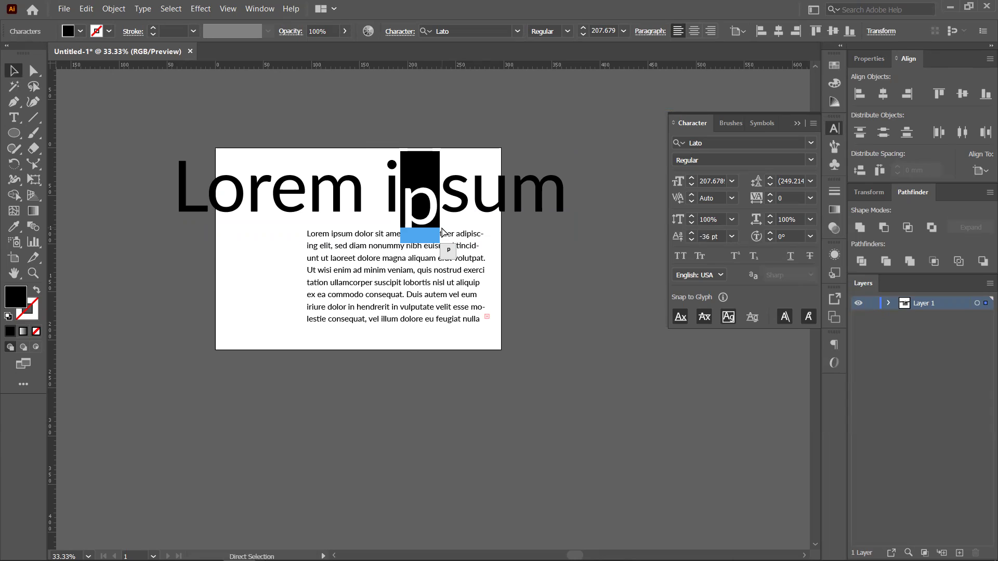
left_click(732, 236)
left_click(741, 328)
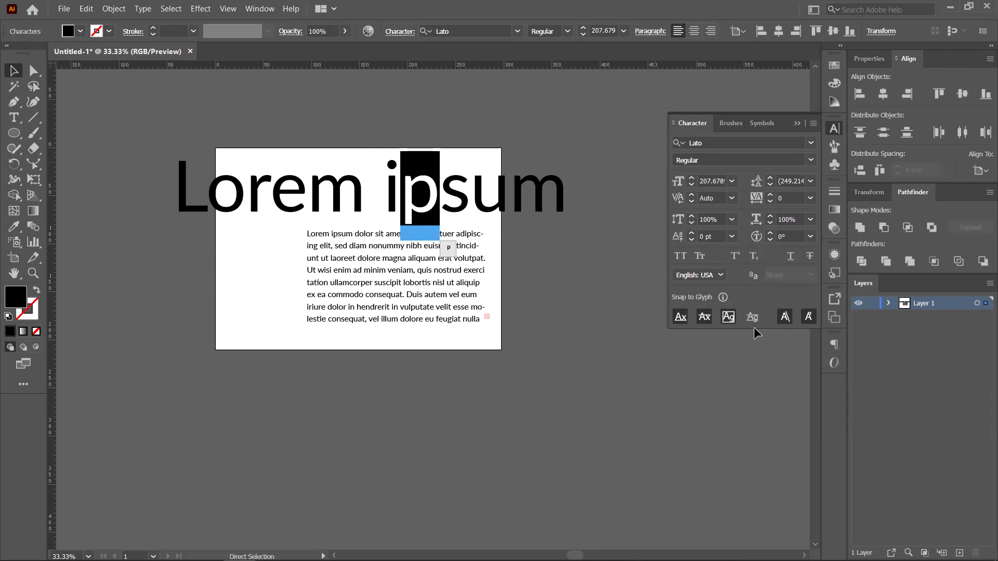
Rotate the letter p in the heading by -45° with Character Rotation, then undo the rotation
left_click(809, 237)
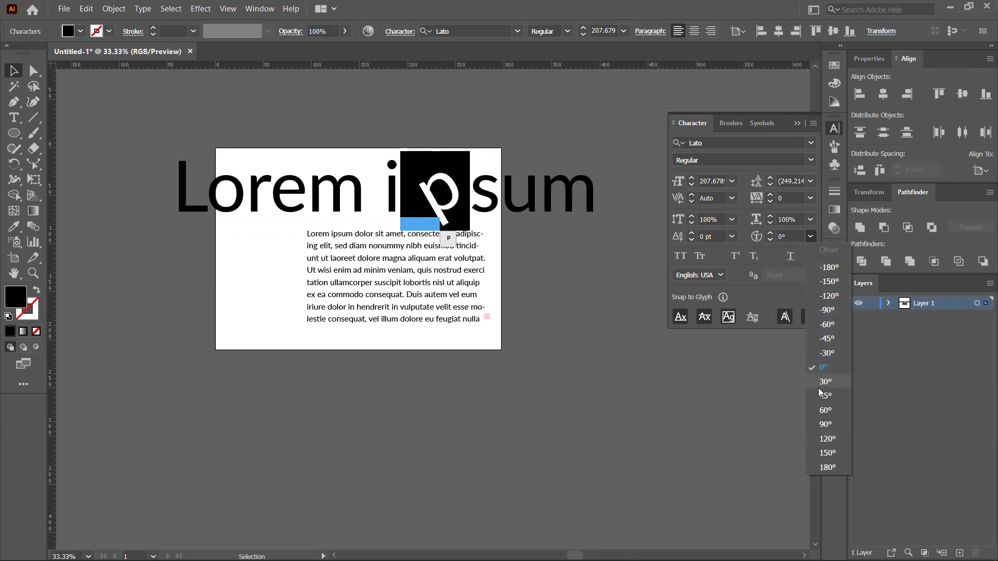
left_click(827, 338)
left_click(471, 318)
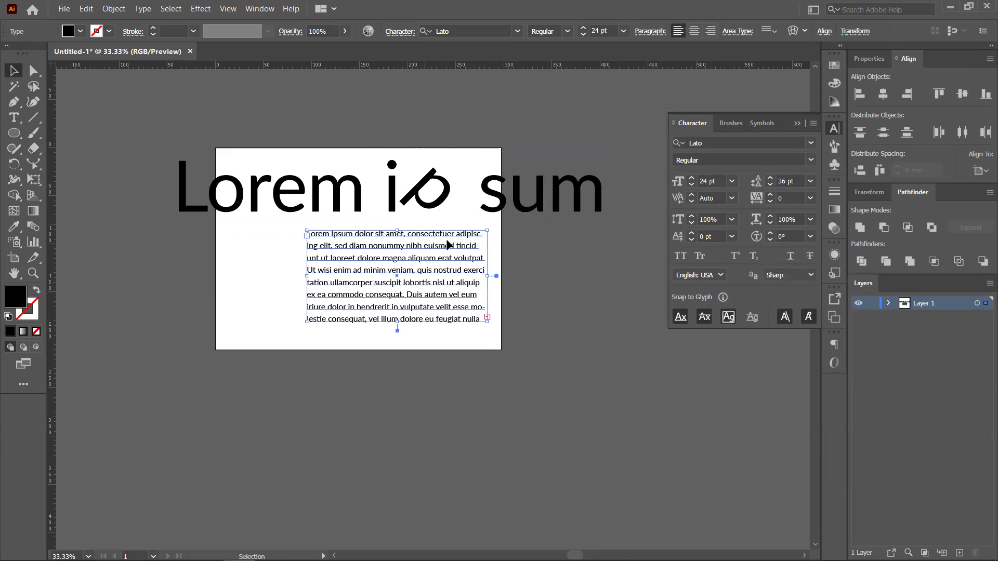
key("ctrl+z")
key("ctrl+z")
key("ctrl+z")
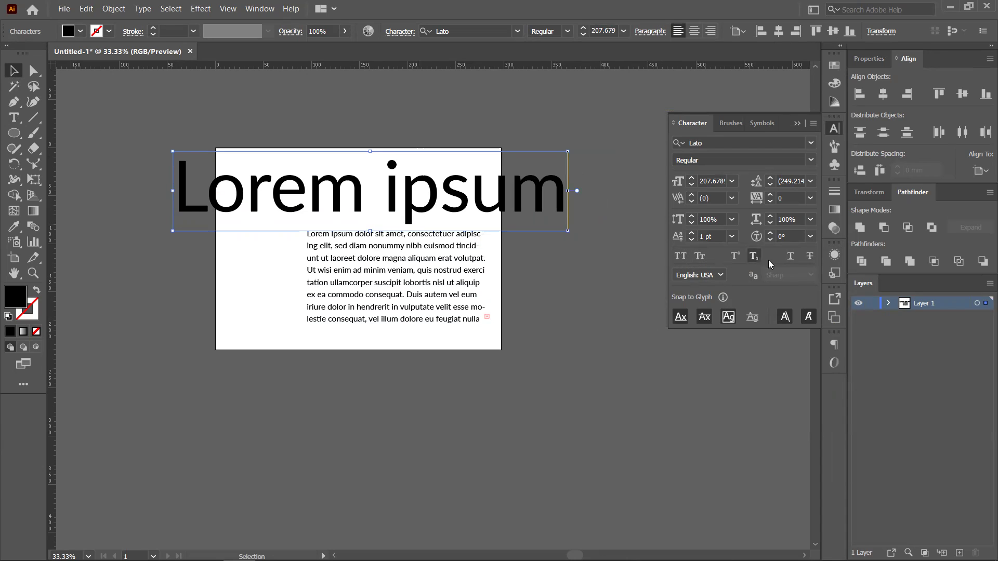
Apply All Caps to the whole heading and undo it, then switch Small Caps on and off
left_click(516, 207)
left_click(681, 255)
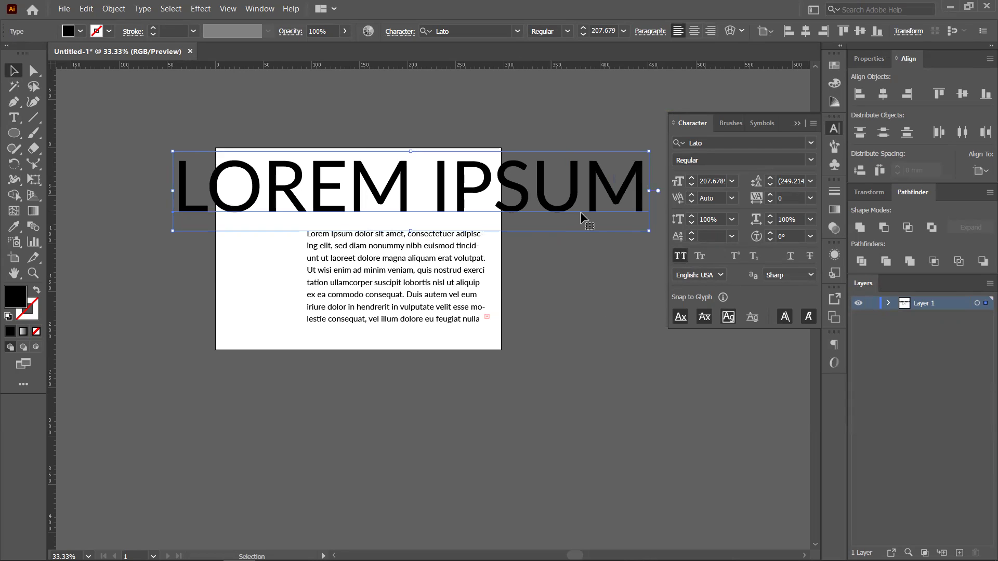
key("ctrl+z")
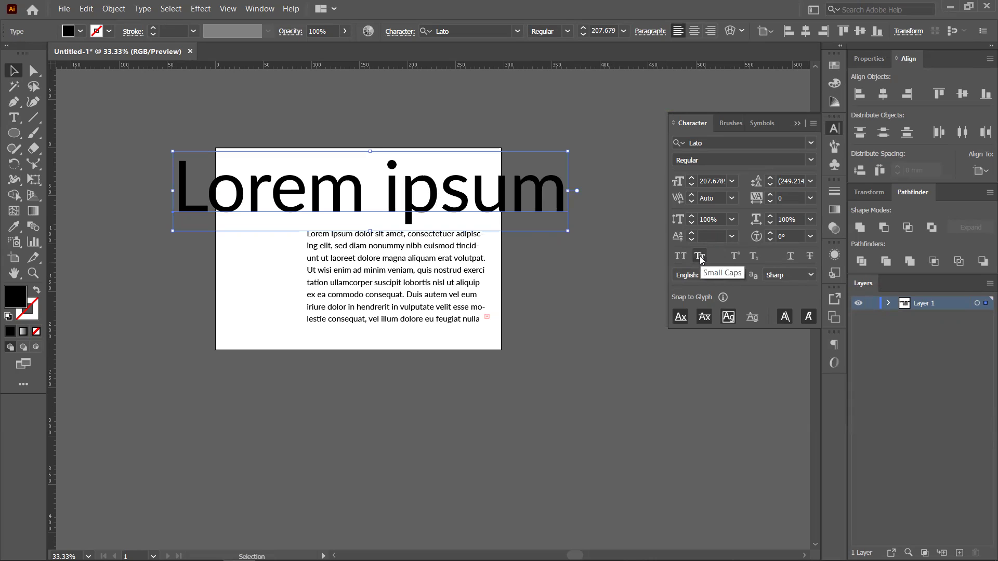
left_click(700, 256)
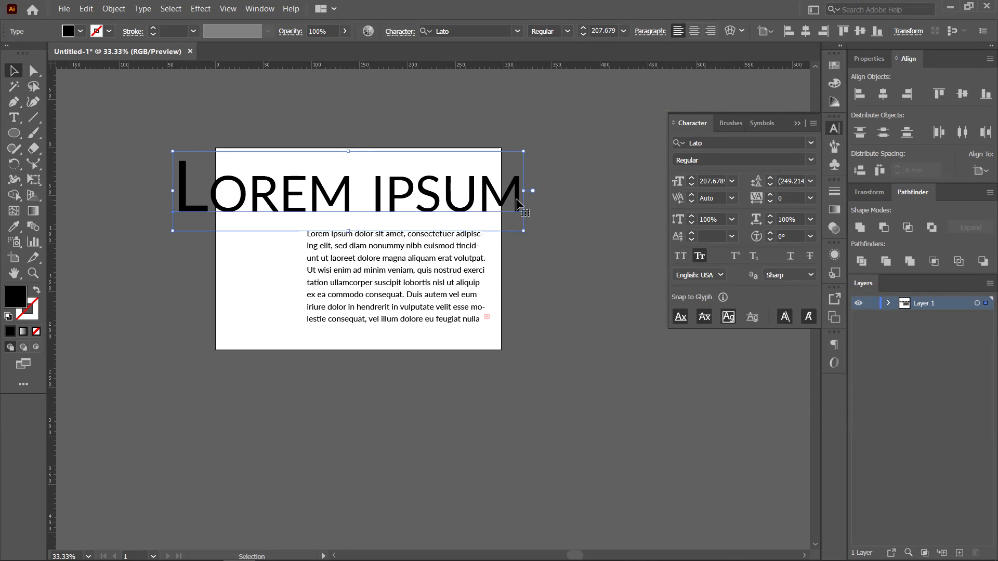
left_click(700, 256)
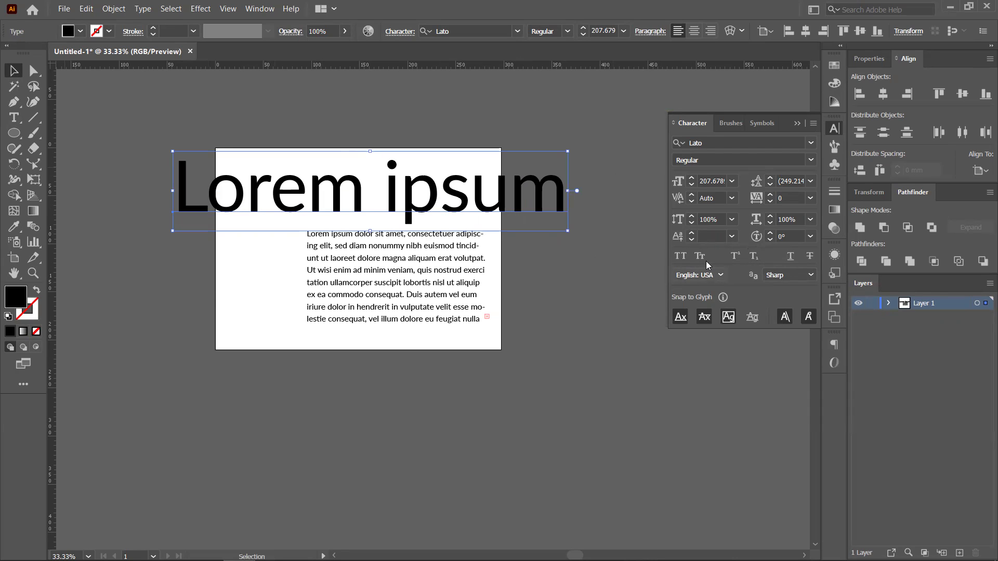
Try Superscript on the heading, then apply it only to the final letter m
left_click(734, 256)
left_click(734, 256)
double_click(514, 194)
key("ctrl+a")
left_click_drag(513, 193, 615, 216)
left_click(735, 256)
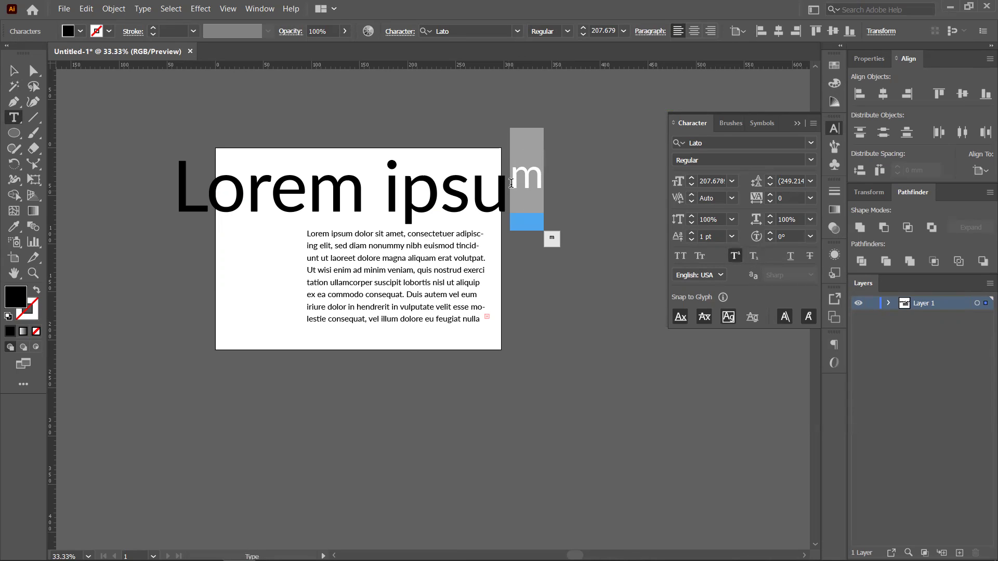
Remove the superscript from the heading's final letter m and reselect the whole heading as an object
left_click(754, 256)
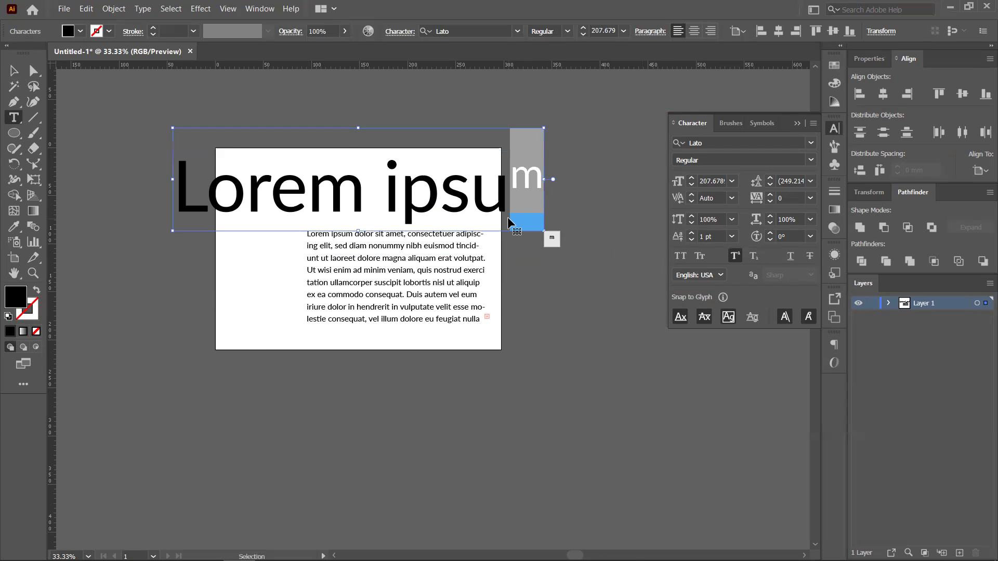
key("ctrl+shift+equal")
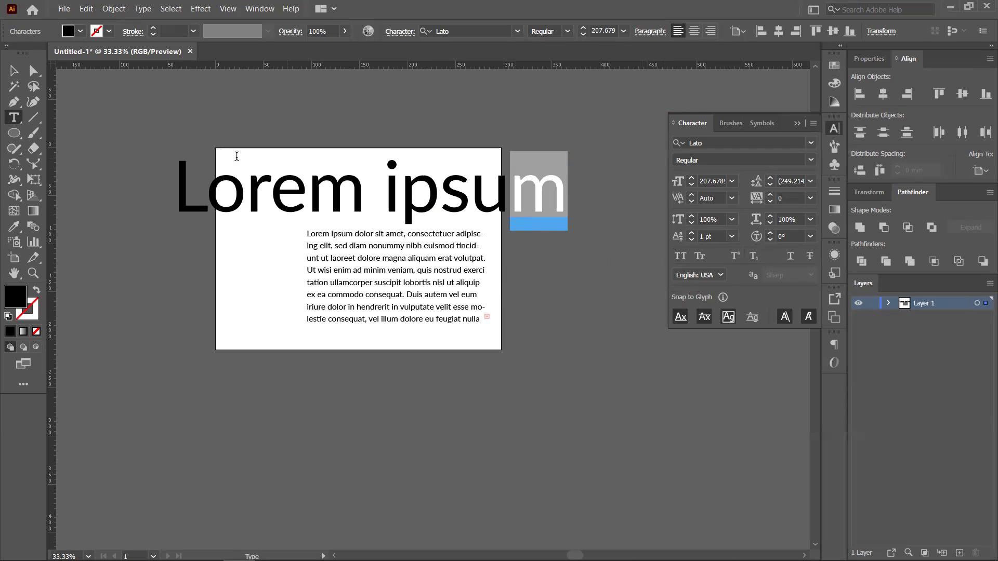
key("Escape")
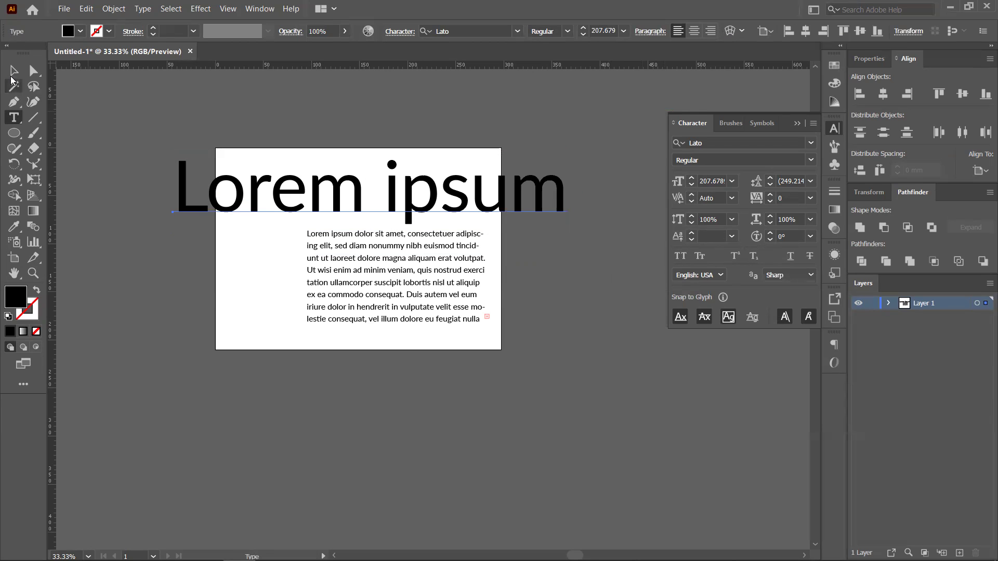
left_click(12, 73)
left_click(236, 97)
left_click(468, 198)
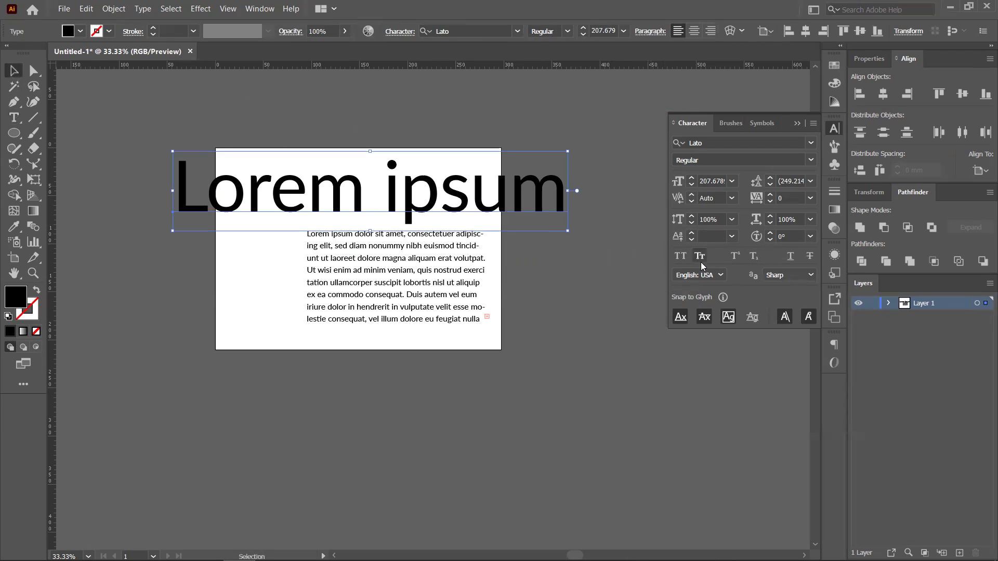
Switch Underline on and off for the heading, then apply Strikethrough and undo it
left_click(790, 256)
left_click(790, 256)
left_click(809, 256)
key("ctrl+z")
Set the heading's Lato font style to Bold, preview other weights, and return it to Regular
left_click(810, 161)
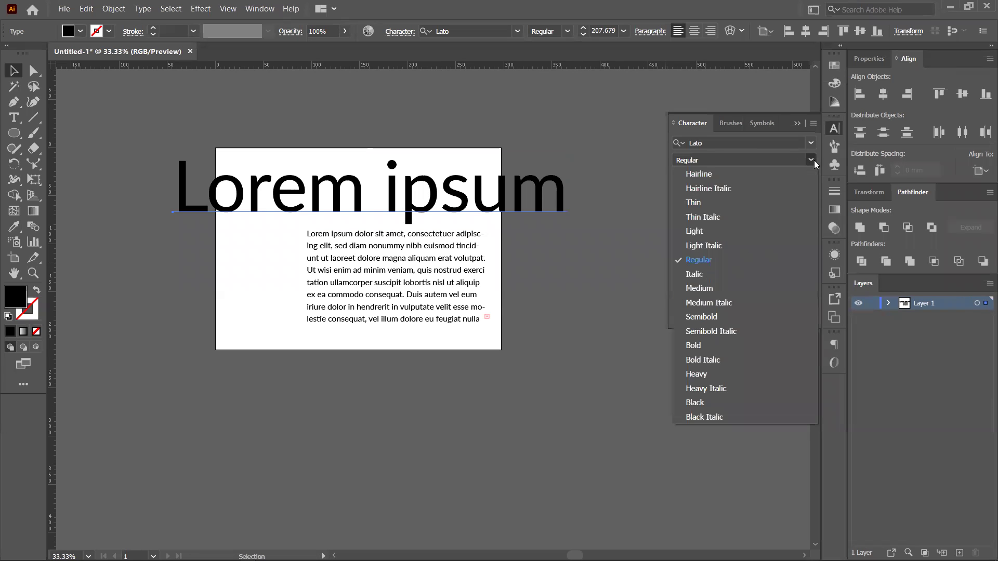
left_click(695, 346)
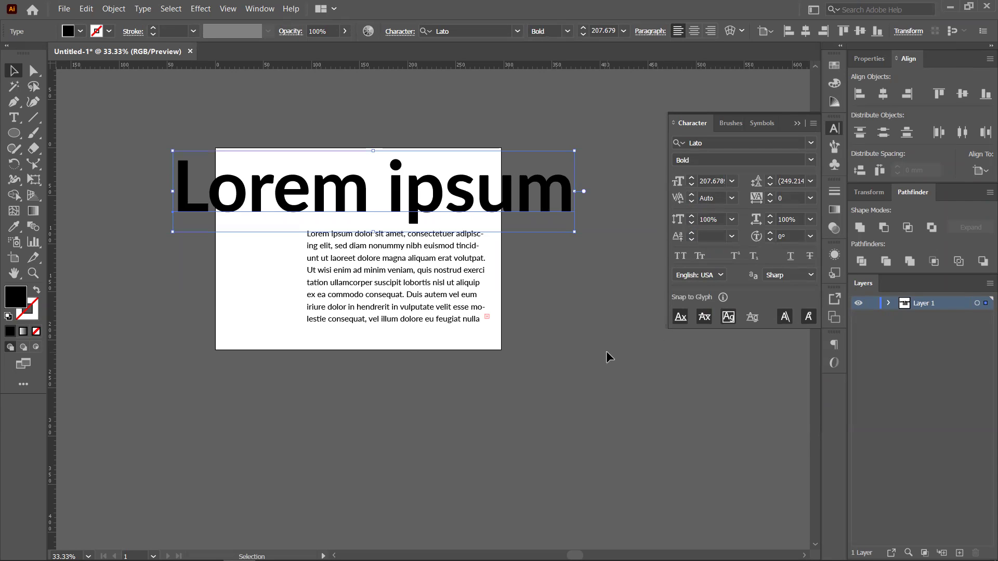
left_click(811, 160)
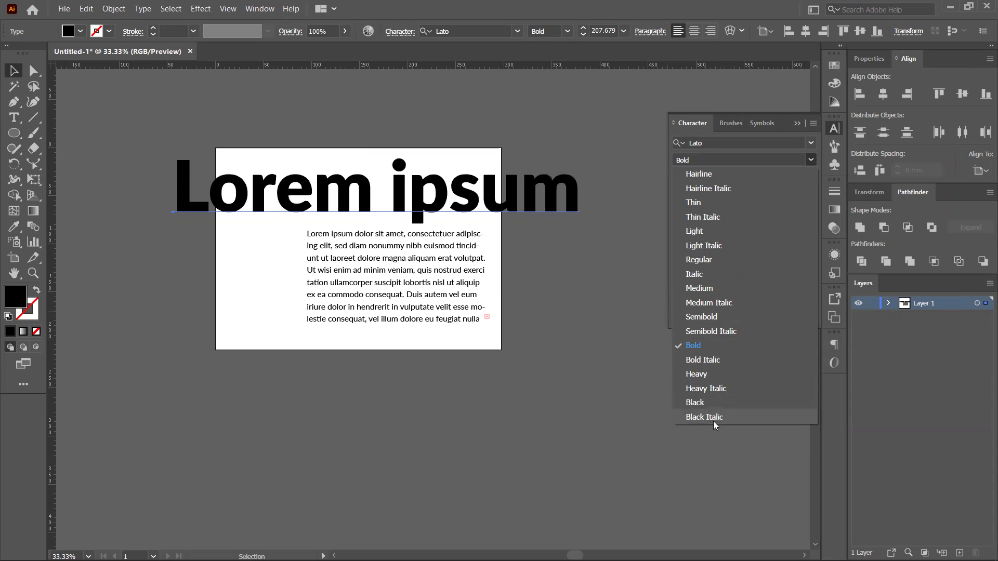
left_click(743, 155)
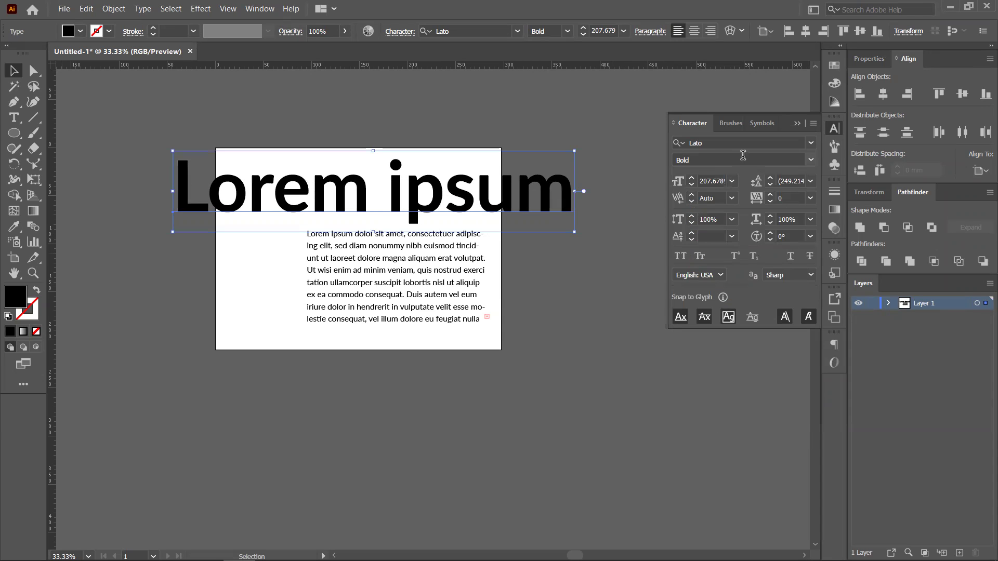
left_click(811, 160)
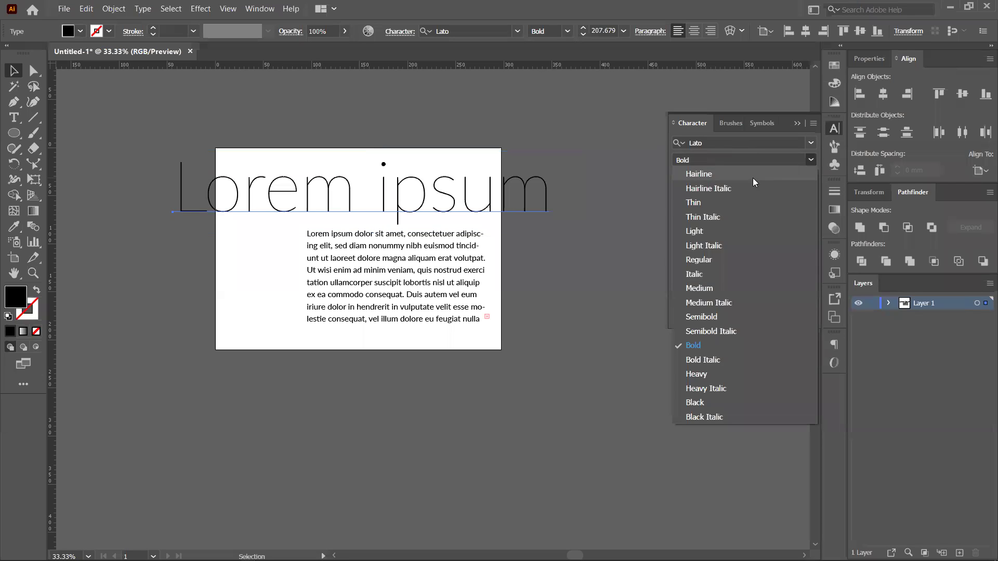
left_click(724, 260)
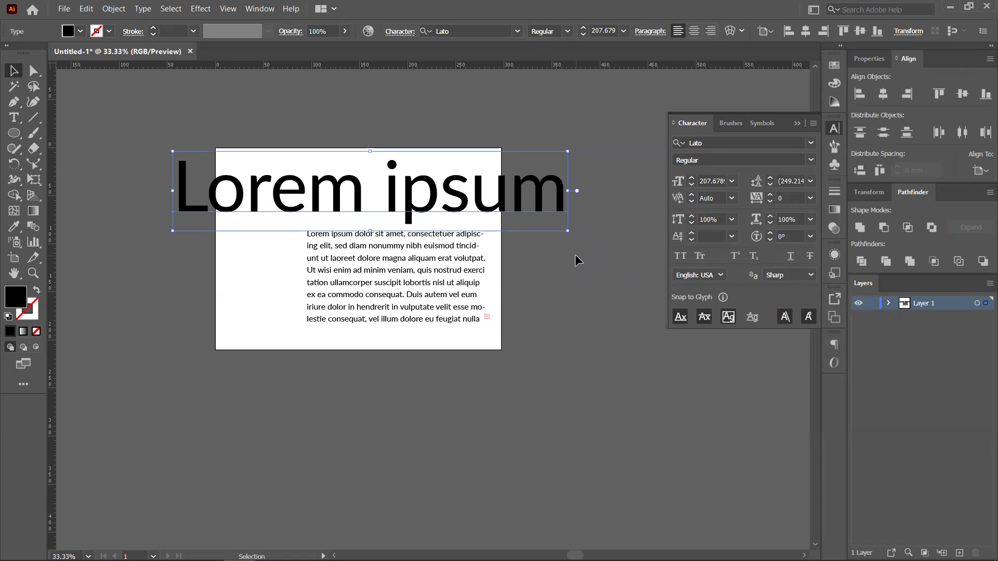
Collapse the Character settings, move the Lorem ipsum heading up and shift the paragraph block left on the artboard
left_click(575, 255)
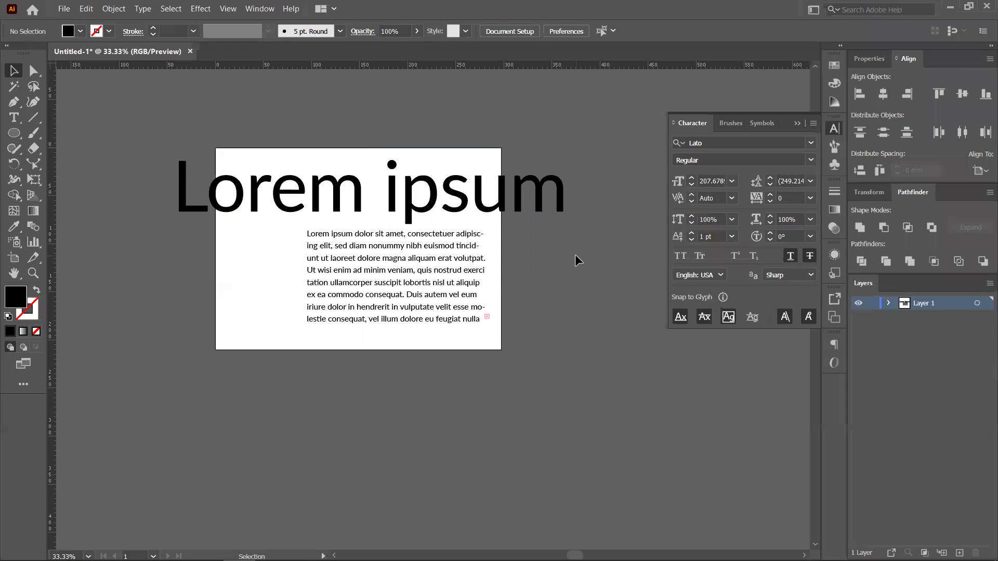
left_click(791, 256)
left_click(809, 256)
left_click(796, 125)
left_click_drag(447, 203, 447, 161)
left_click(443, 253)
left_click_drag(428, 272, 392, 266)
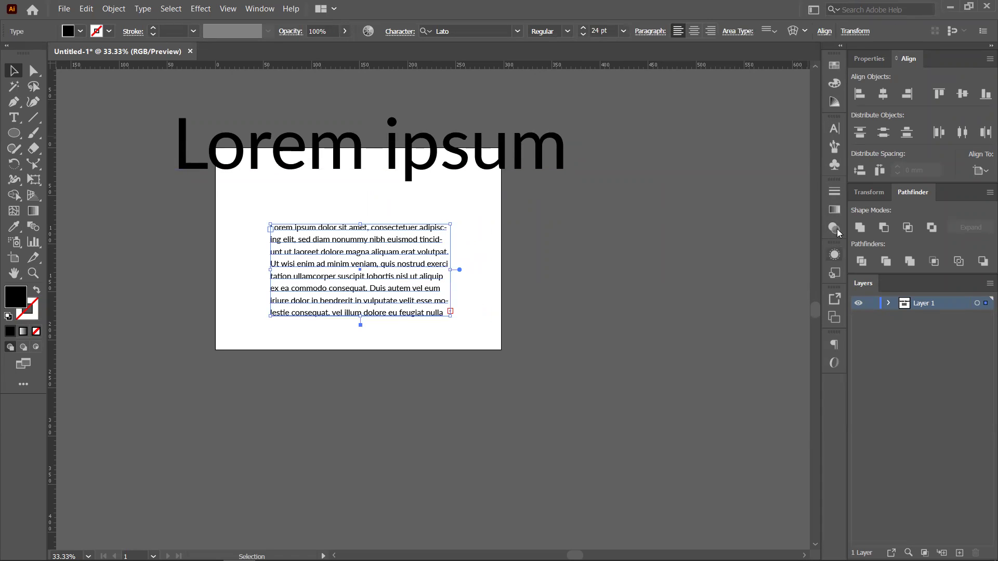
Display the Paragraph settings for the selected text block
left_click(267, 10)
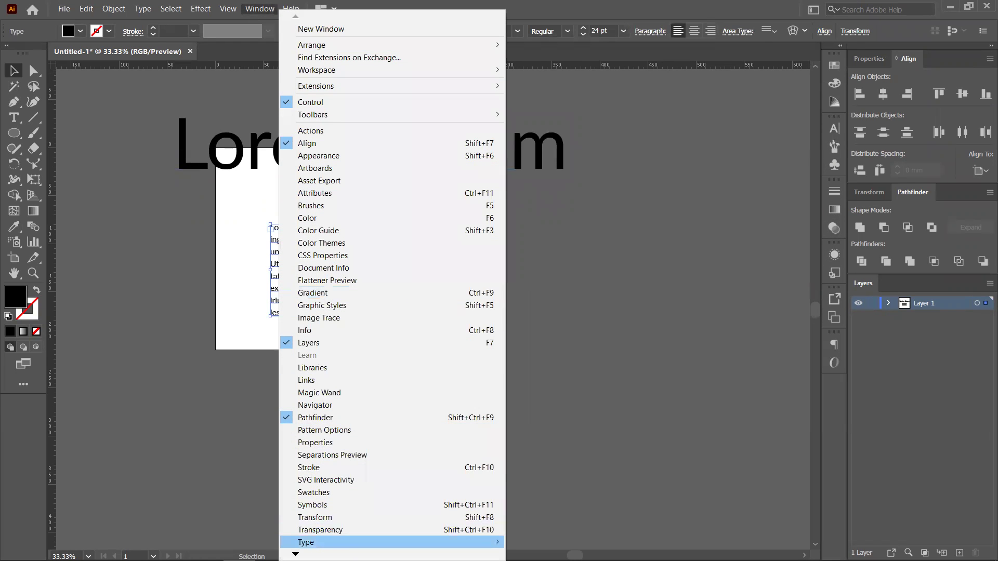
mouse_move(488, 542)
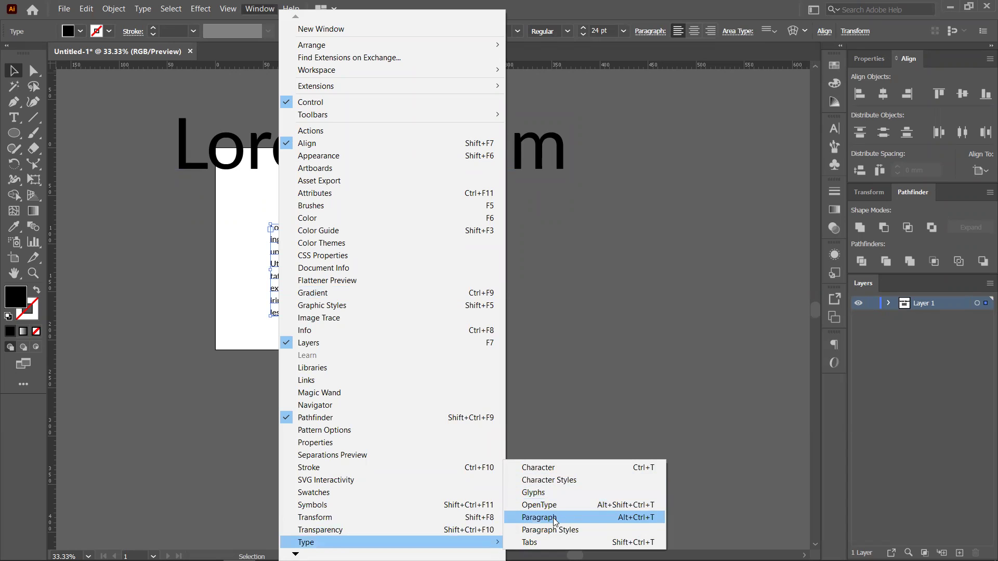
left_click(578, 521)
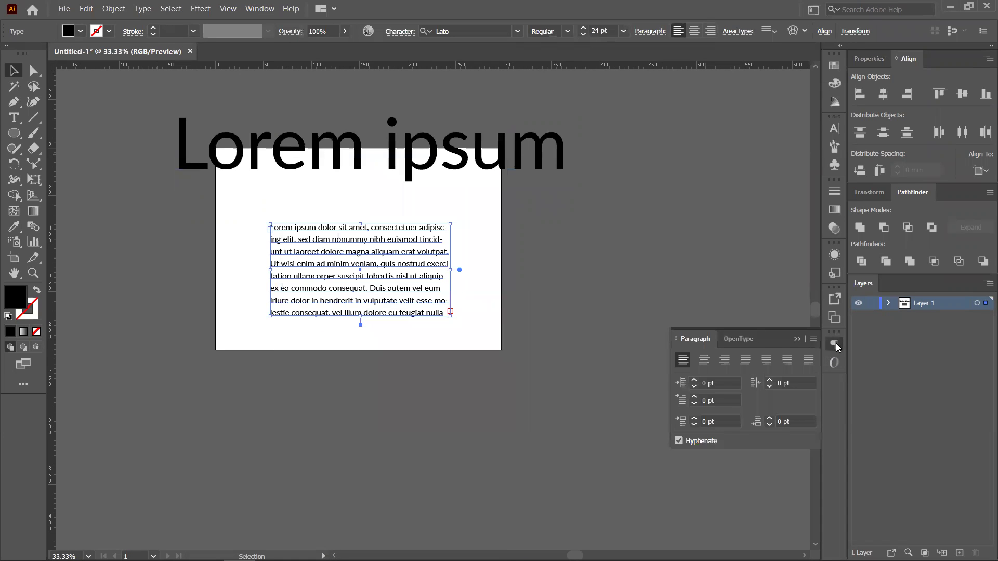
Hide the extra Paragraph options and show them again
left_click(814, 339)
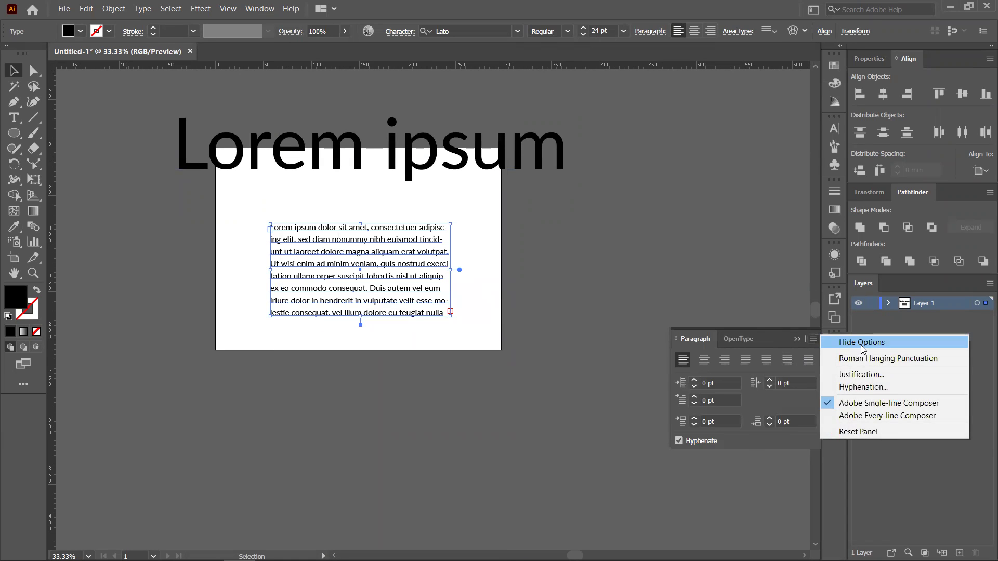
left_click(853, 343)
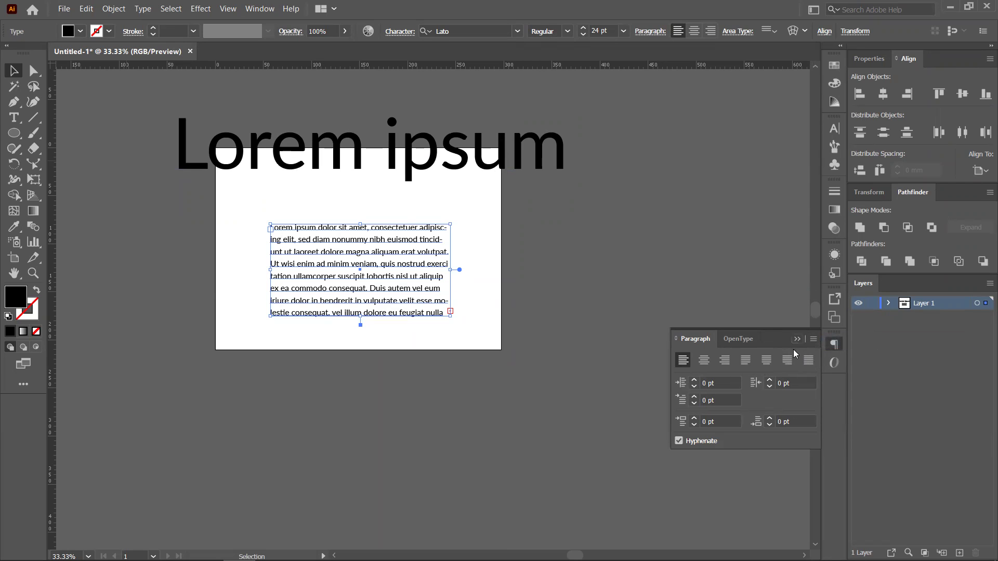
left_click(812, 340)
left_click(853, 343)
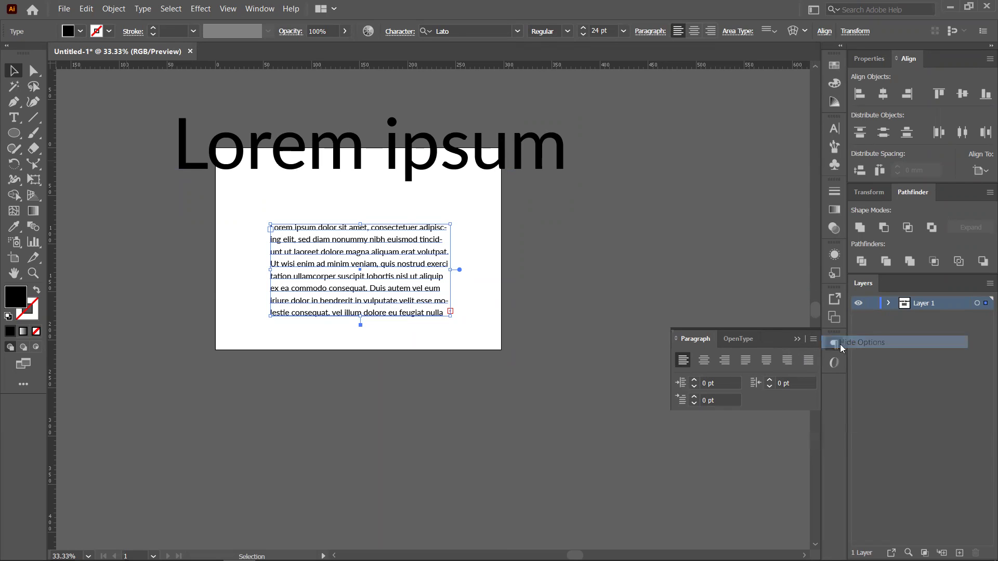
left_click(814, 341)
left_click(853, 343)
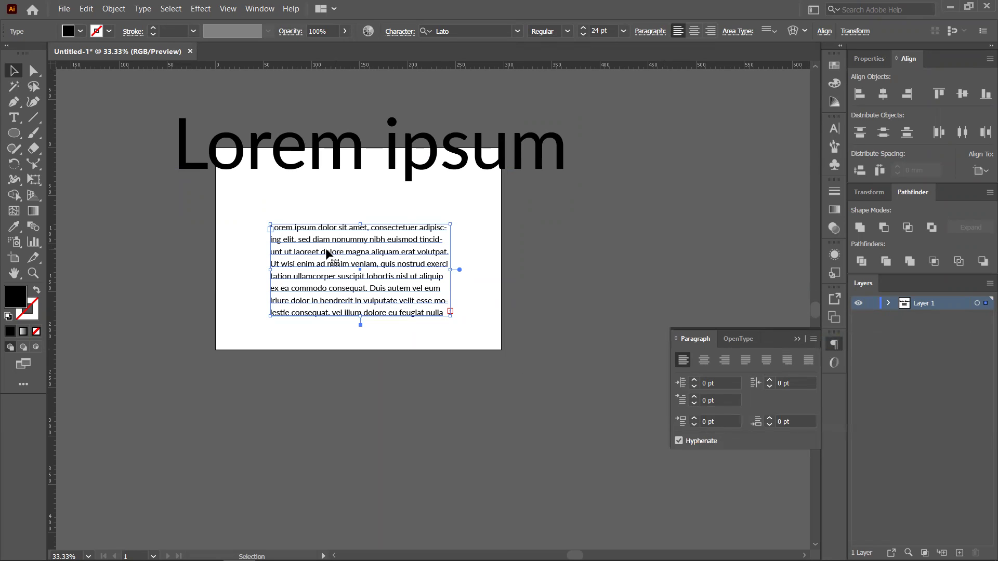
Narrow the paragraph's text frame and move the block toward the artboard's lower-left corner
left_click(657, 338)
left_click(347, 270)
left_click_drag(451, 271, 396, 268)
left_click_drag(310, 266, 272, 275)
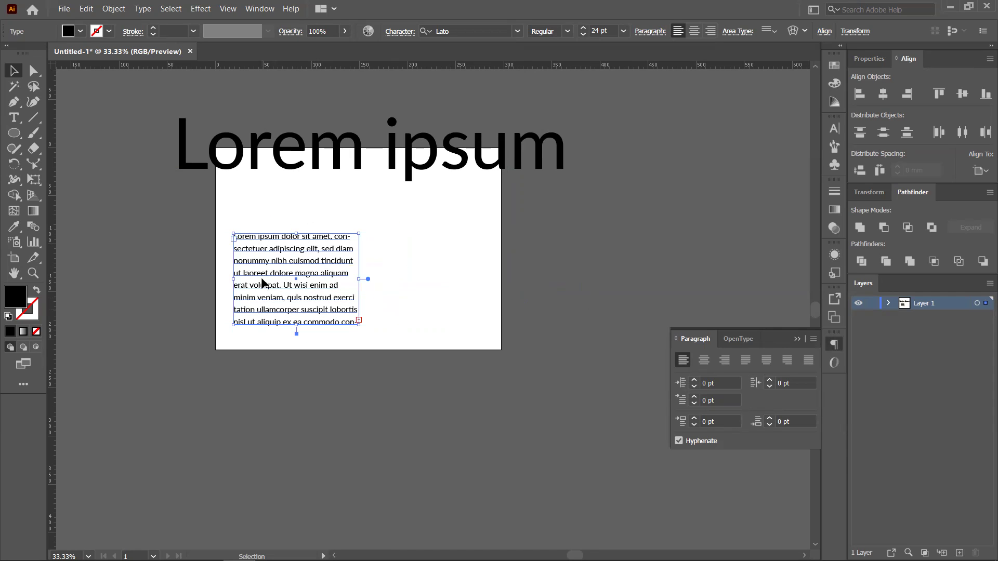
Try center, right and all four justified alignments on the paragraph block, then delete the block
left_click(702, 362)
left_click(724, 361)
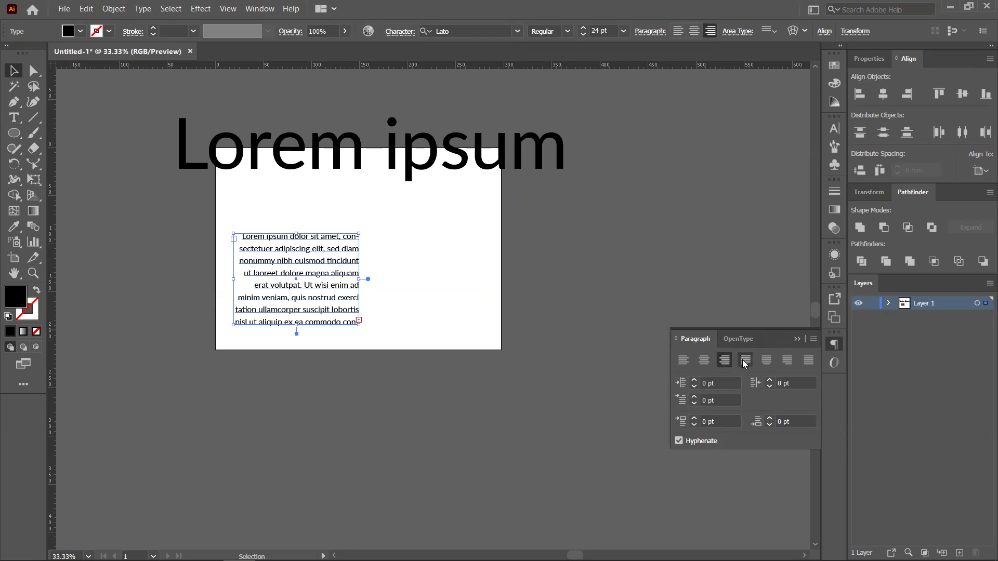
left_click(745, 361)
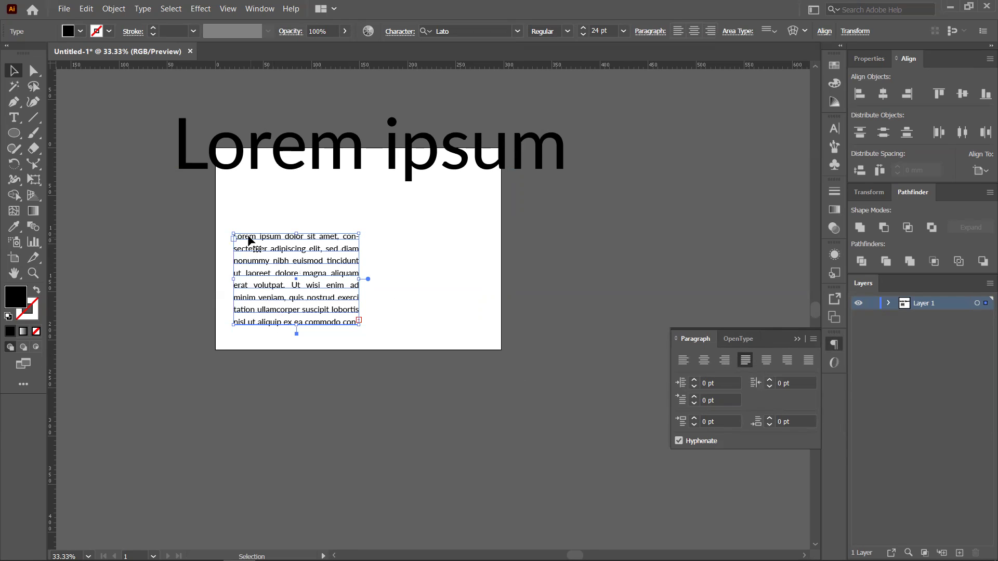
left_click(766, 360)
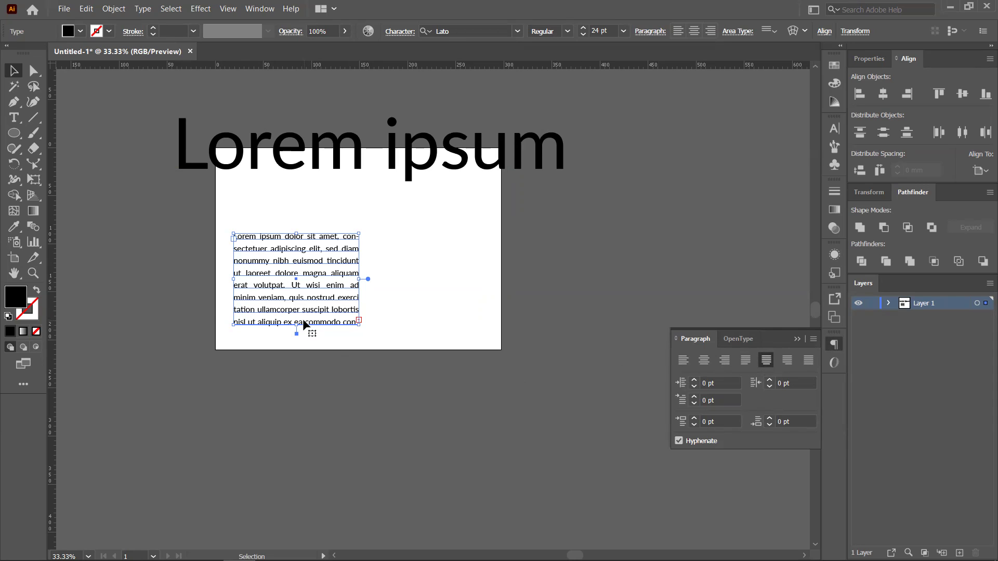
left_click(786, 361)
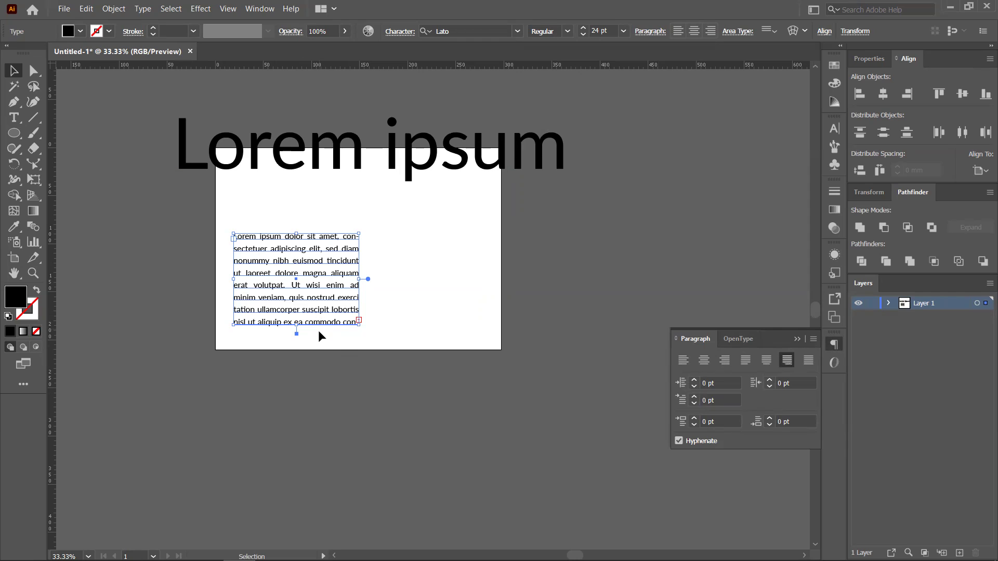
left_click(808, 360)
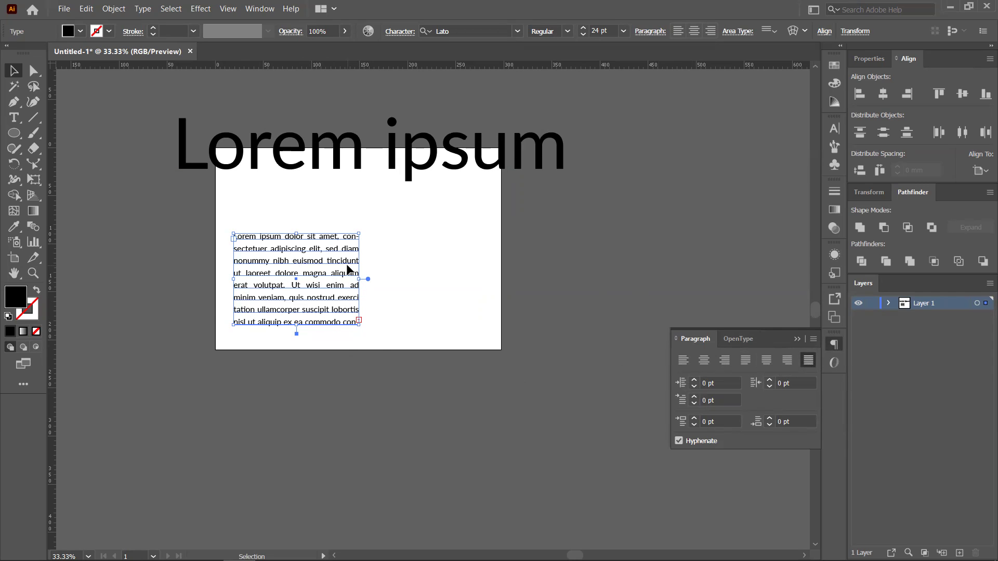
key("Delete")
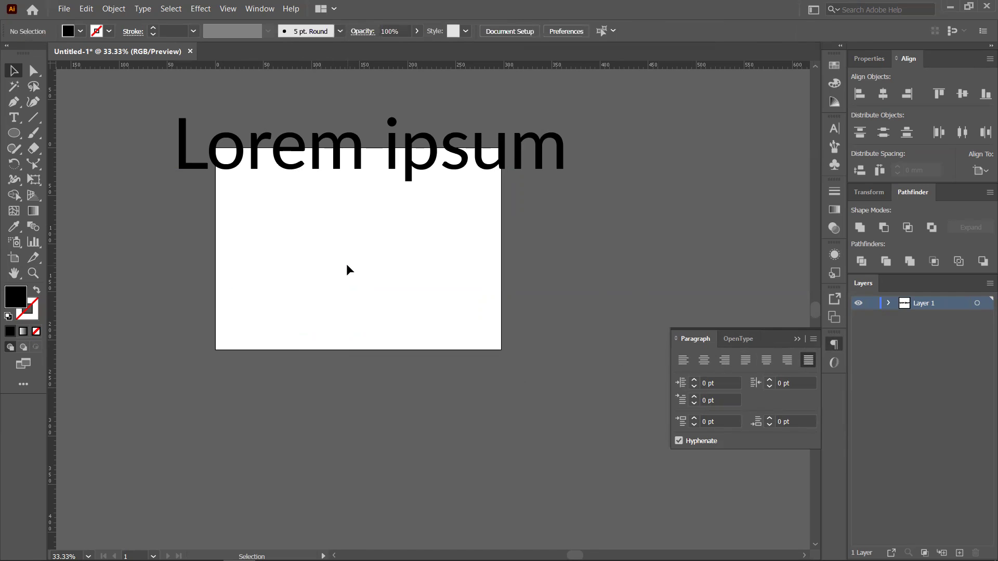
left_click(14, 118)
left_click_drag(260, 205, 426, 316)
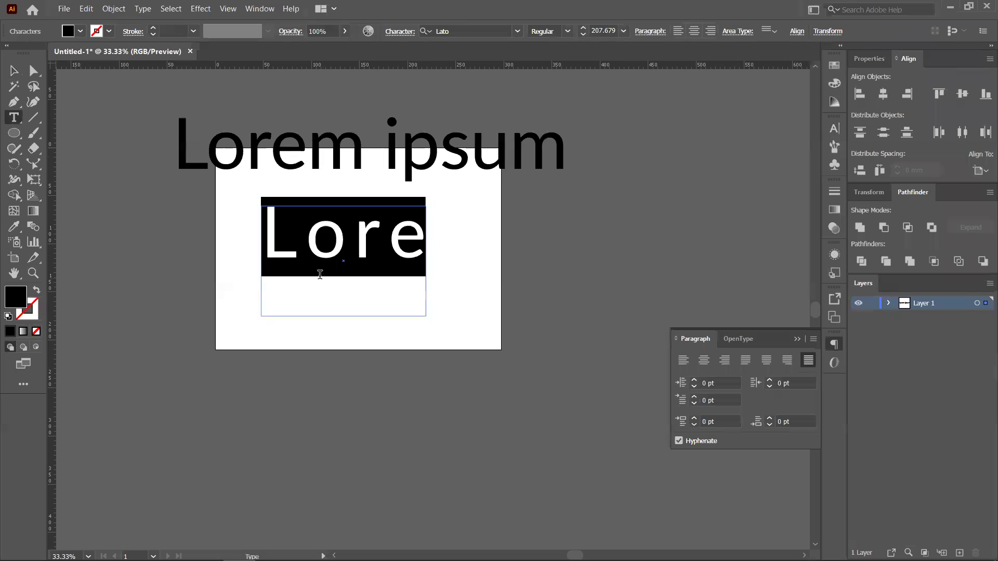
key("ctrl")
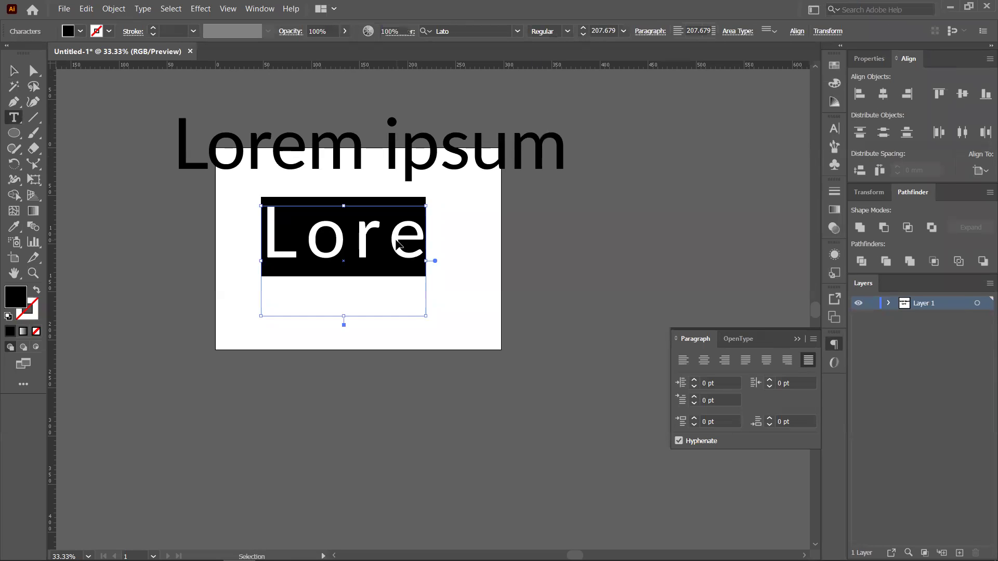
key("ctrl+z")
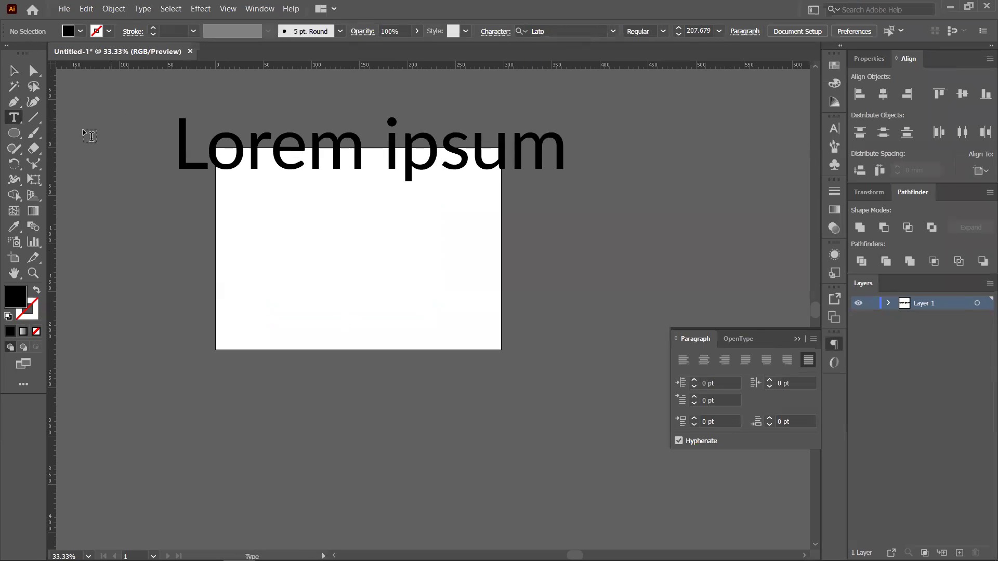
Set the font size to 21 pt and draw a new area text frame across the middle of the artboard
left_click(719, 31)
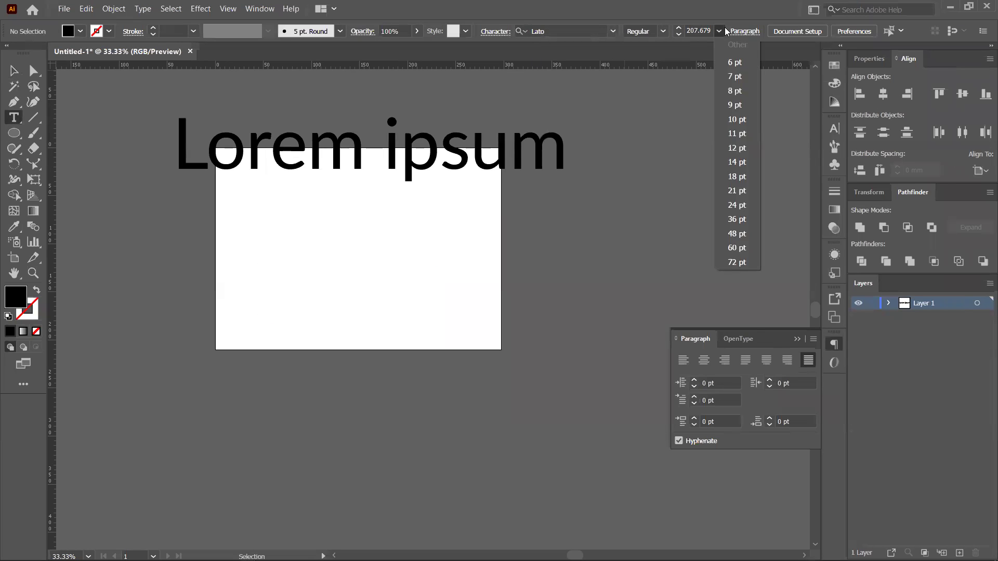
left_click(737, 190)
left_click_drag(249, 200, 466, 321)
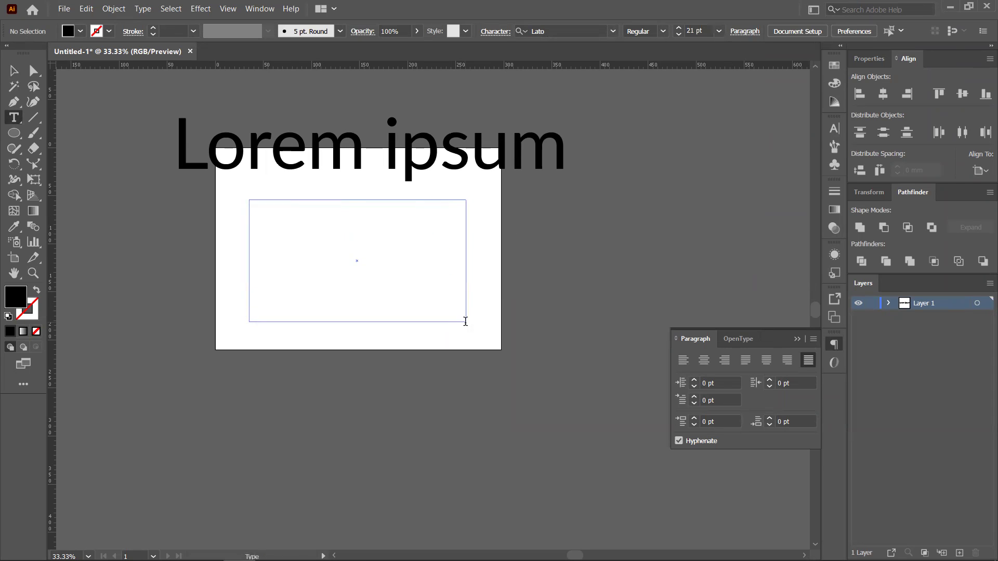
Delete the extra placeholder paragraphs and shorten the first paragraph so it ends at "et accu"
left_click(13, 71)
left_click(257, 273)
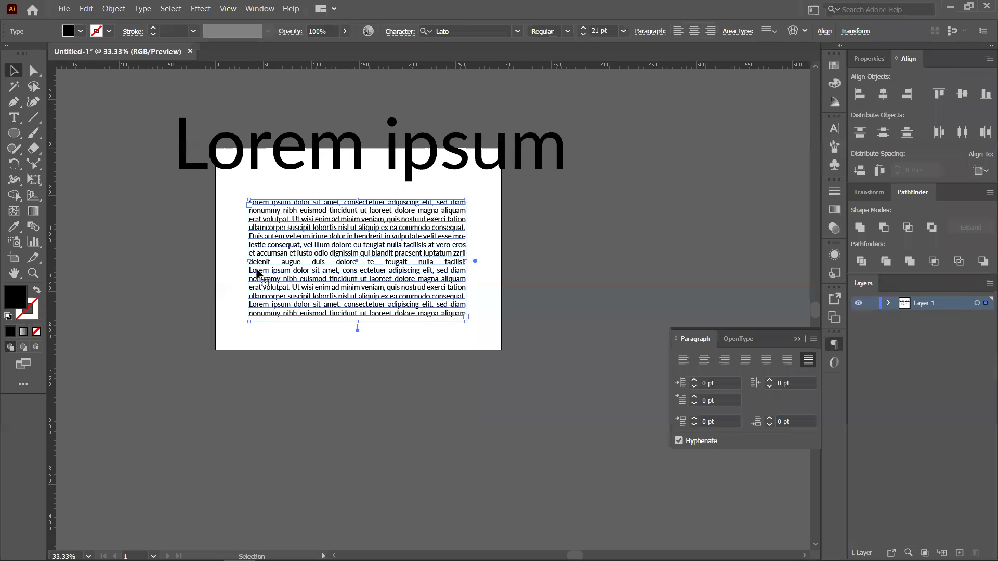
triple_click(257, 271)
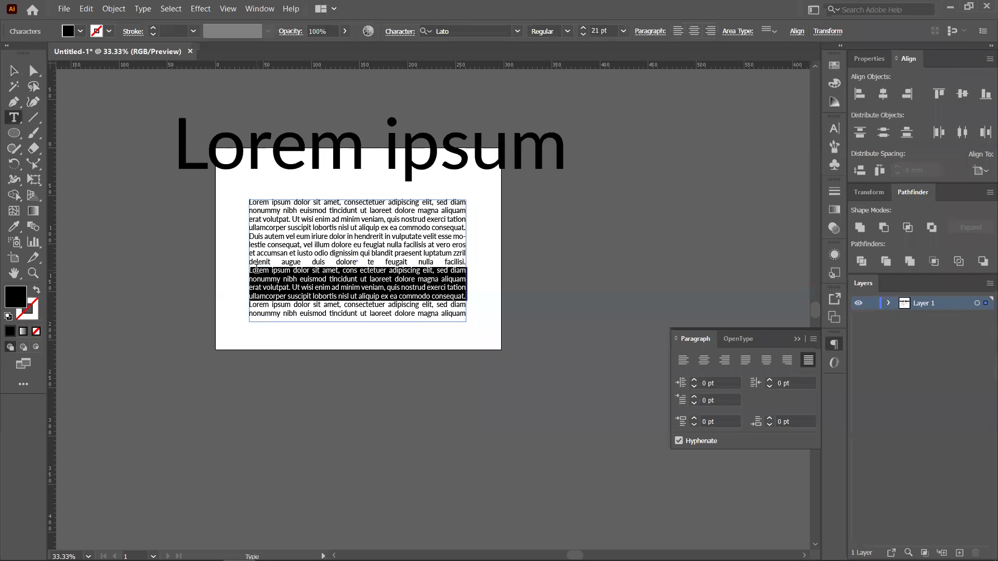
key("BackSpace")
left_click_drag(252, 281, 445, 283)
key("BackSpace")
left_click_drag(274, 255, 479, 307)
key("BackSpace")
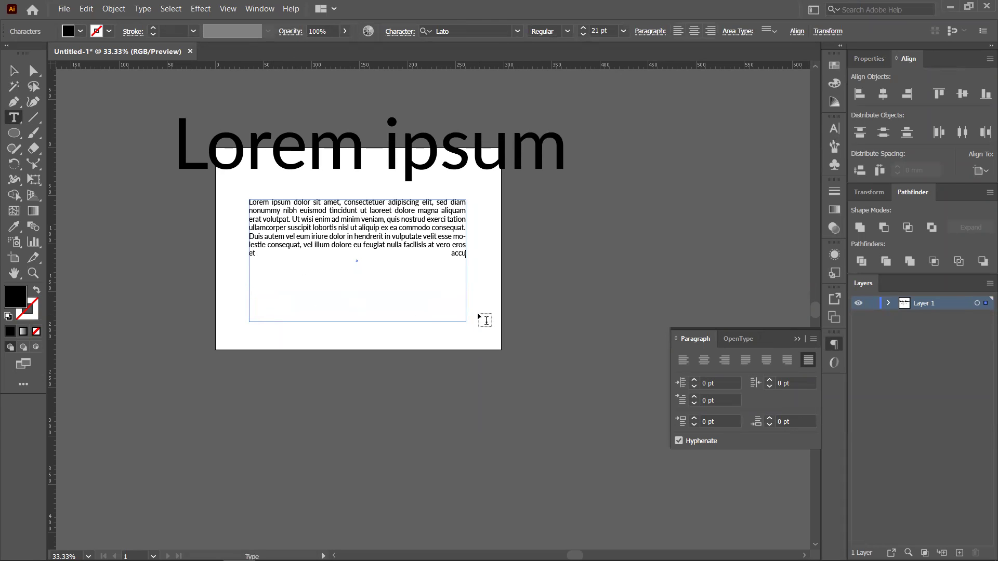
Select the text frame as an object and narrow it to roughly the left half of the artboard
left_click(13, 73)
left_click(13, 77)
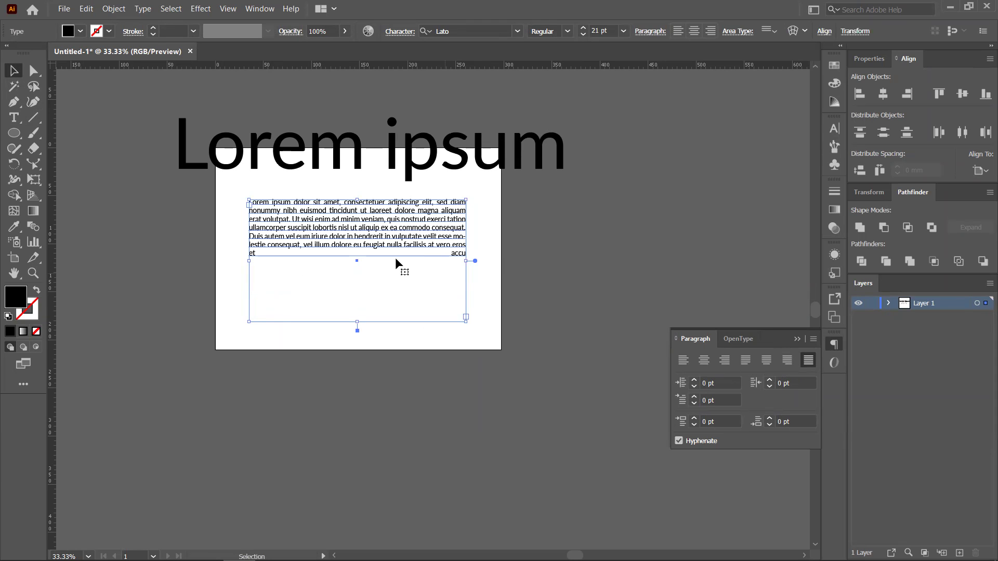
left_click_drag(464, 261, 378, 262)
scroll(341, 211, "up", 2)
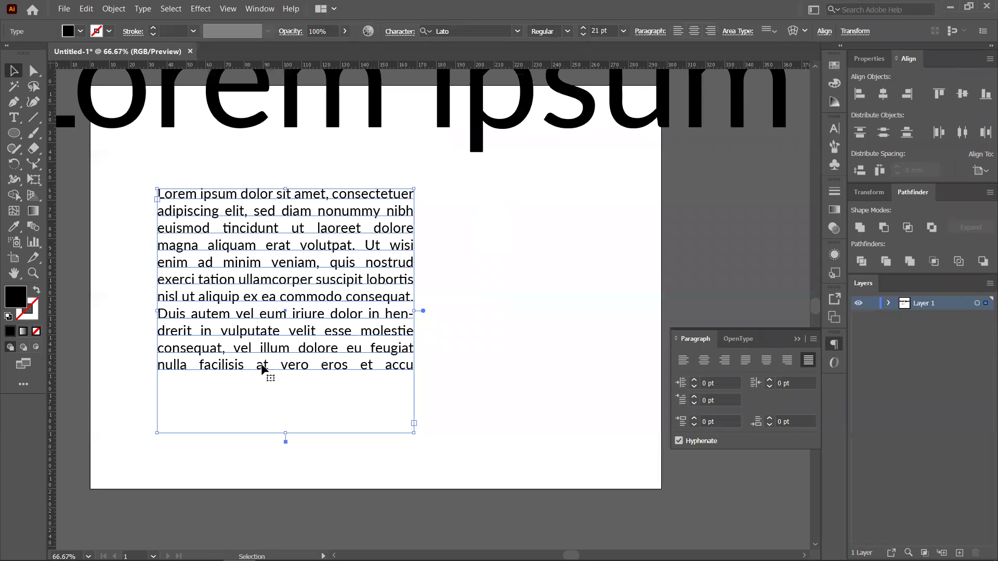
Compare the paragraph with its last line justified right, center and left, then right-aligned and centered, and finish with left alignment
left_click(787, 360)
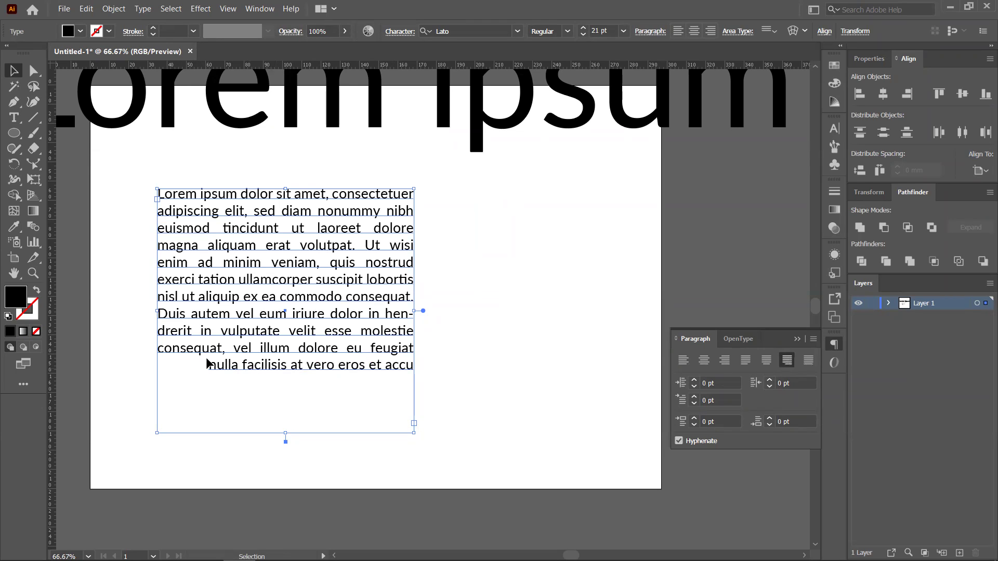
left_click(766, 359)
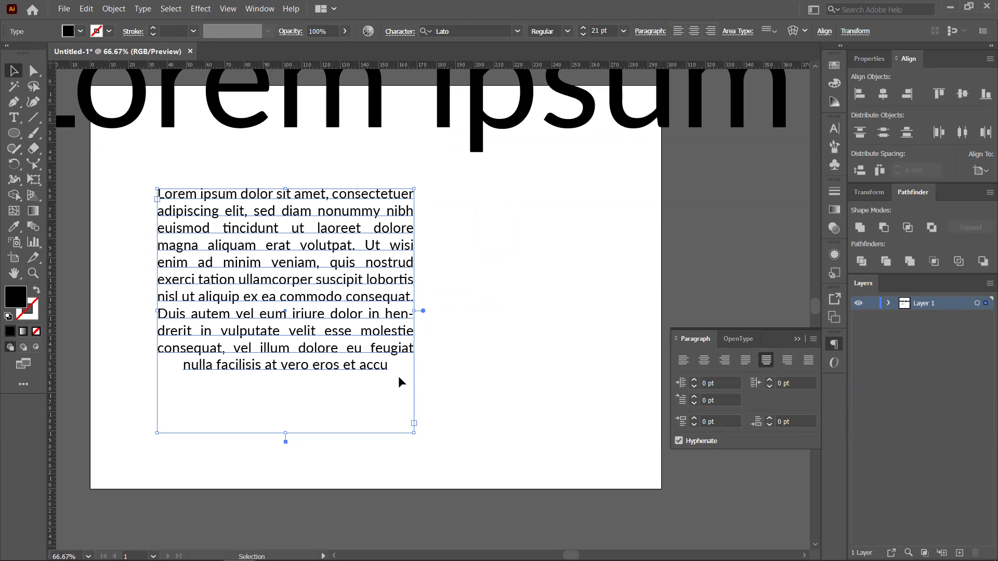
left_click(745, 360)
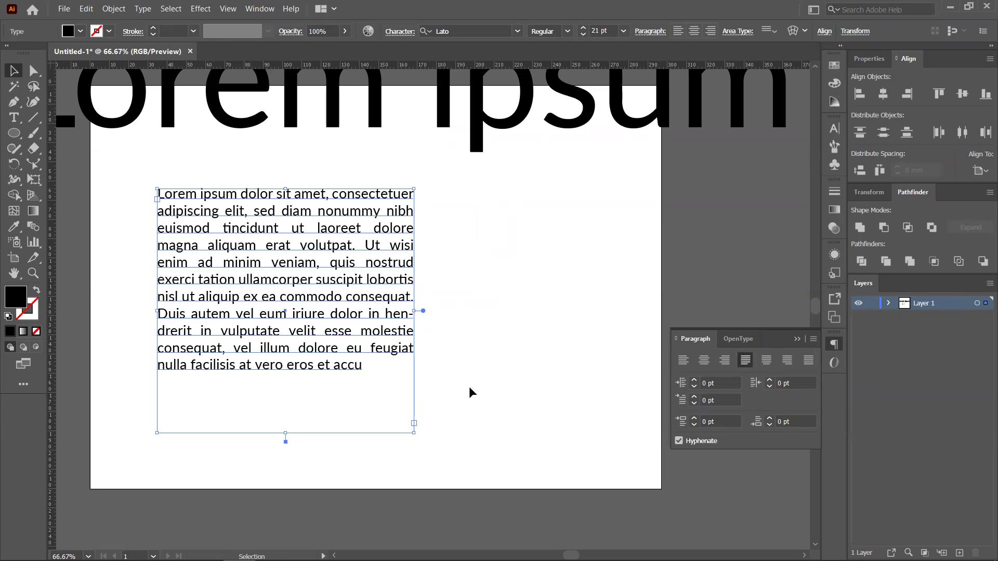
left_click(725, 359)
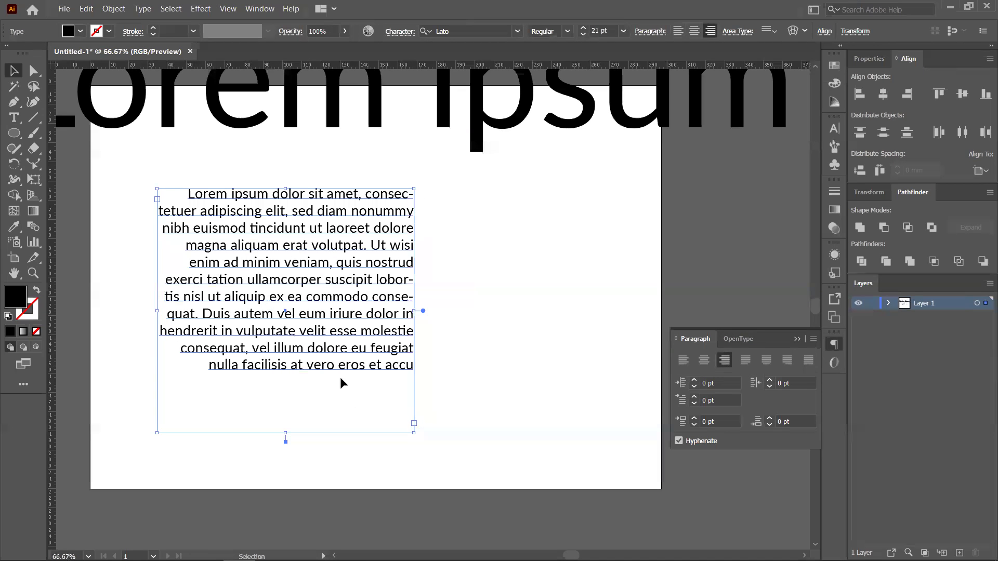
left_click(703, 363)
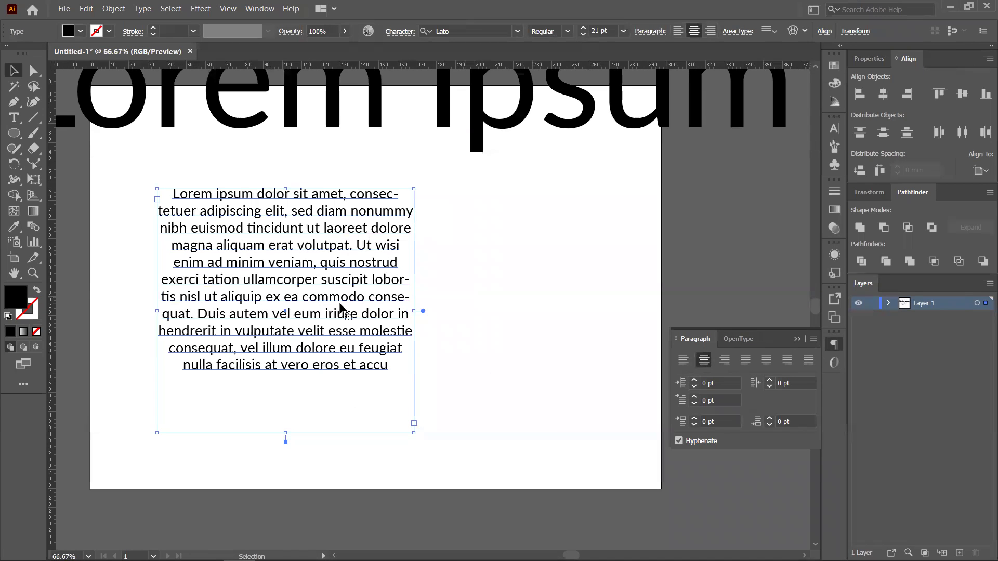
left_click(683, 360)
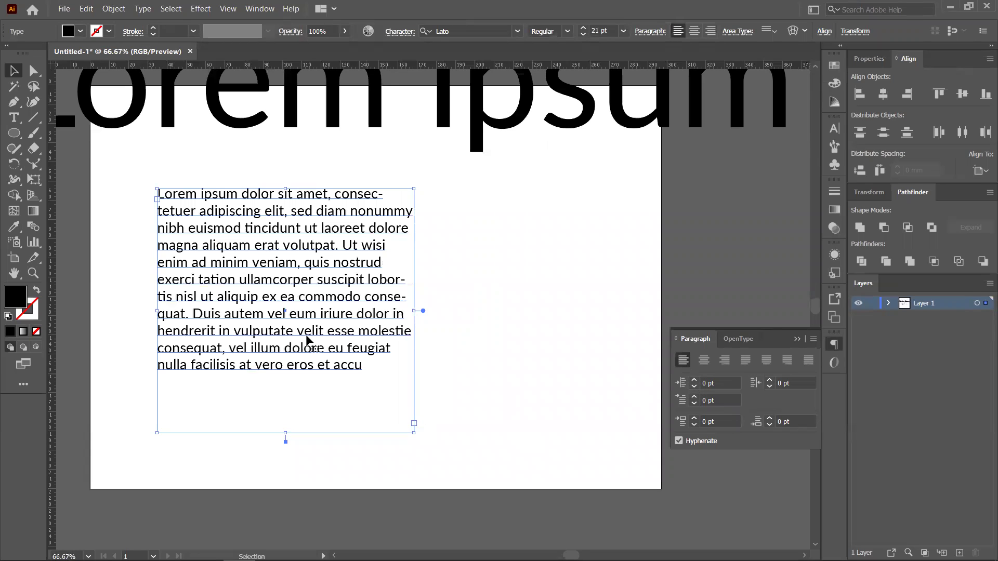
Widen the text frame toward the artboard's right edge and paste a copy of its paragraph below, separated by a blank line
left_click_drag(416, 311, 633, 311)
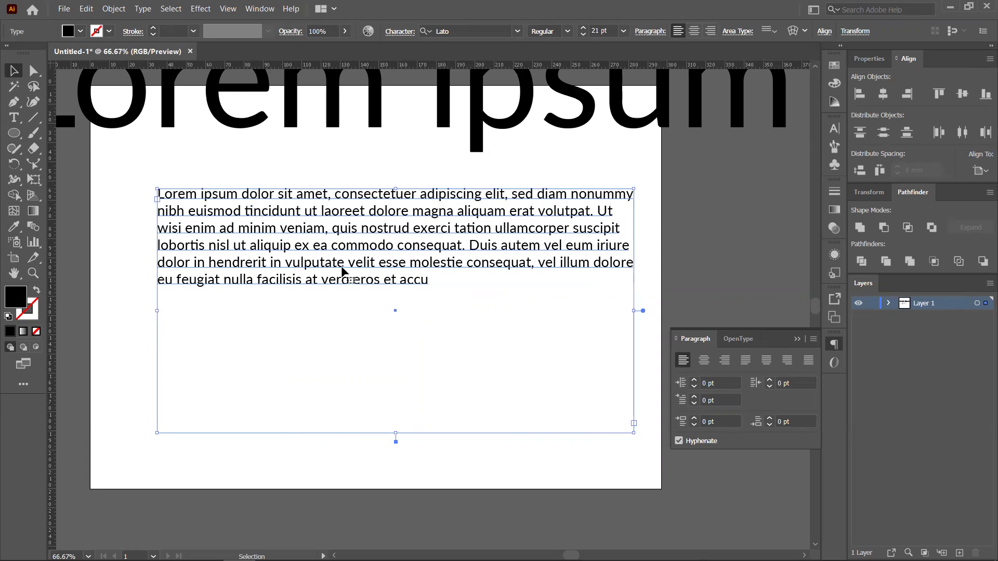
key("t")
left_click(419, 285)
key("ctrl+a")
key("ctrl+c")
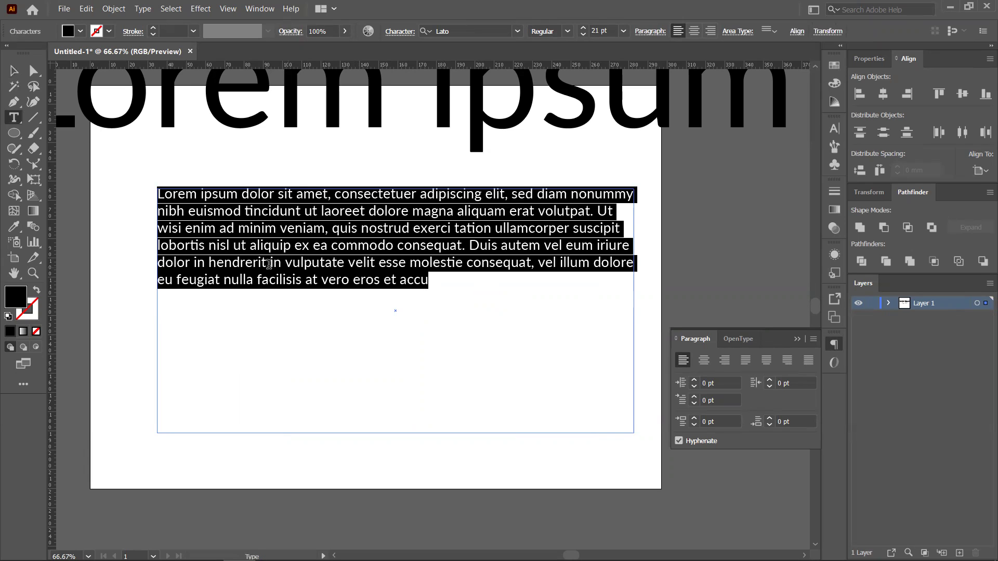
key("ctrl")
left_click(434, 282)
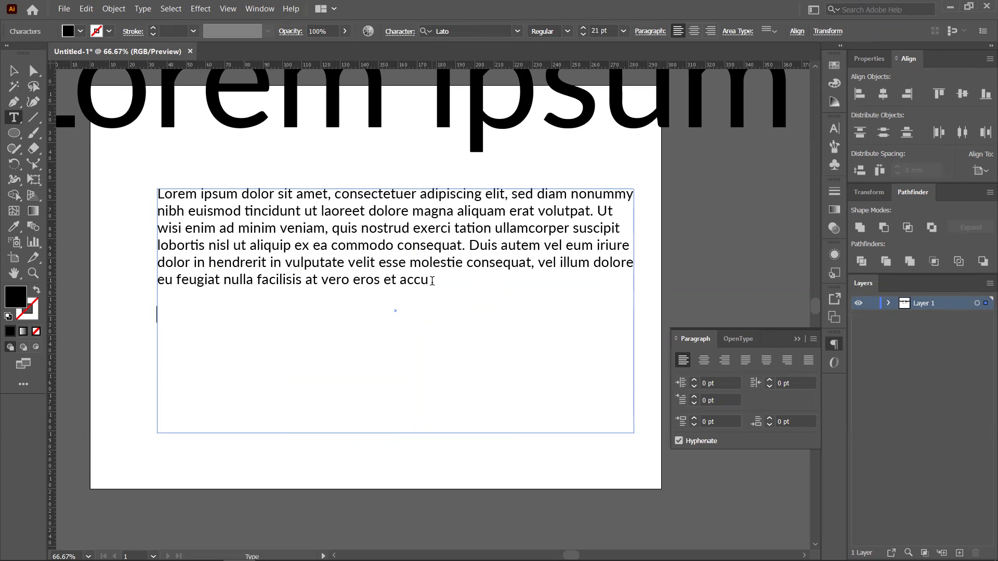
key("ctrl+v")
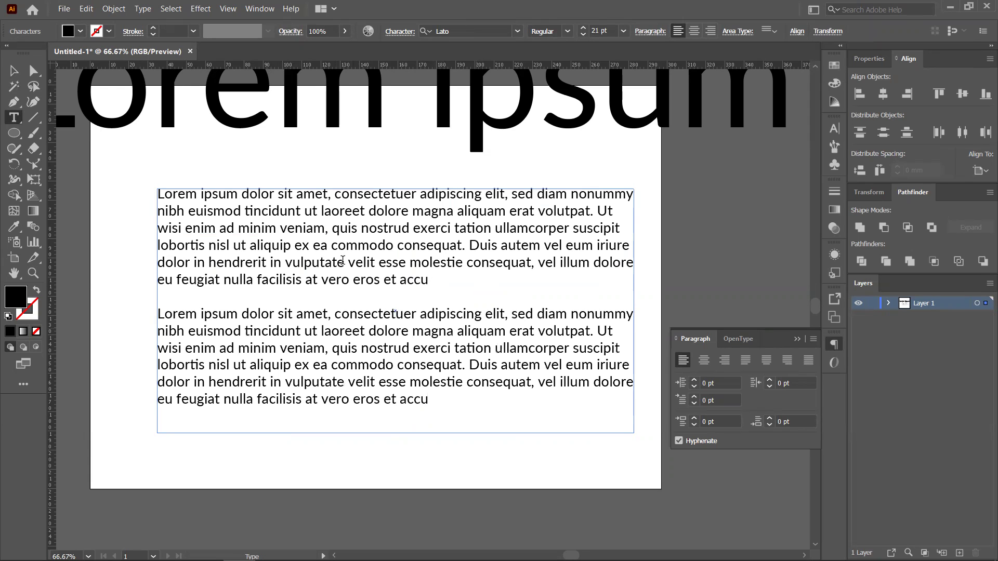
Set the left indent of the whole text frame to 2 pt
left_click(11, 72)
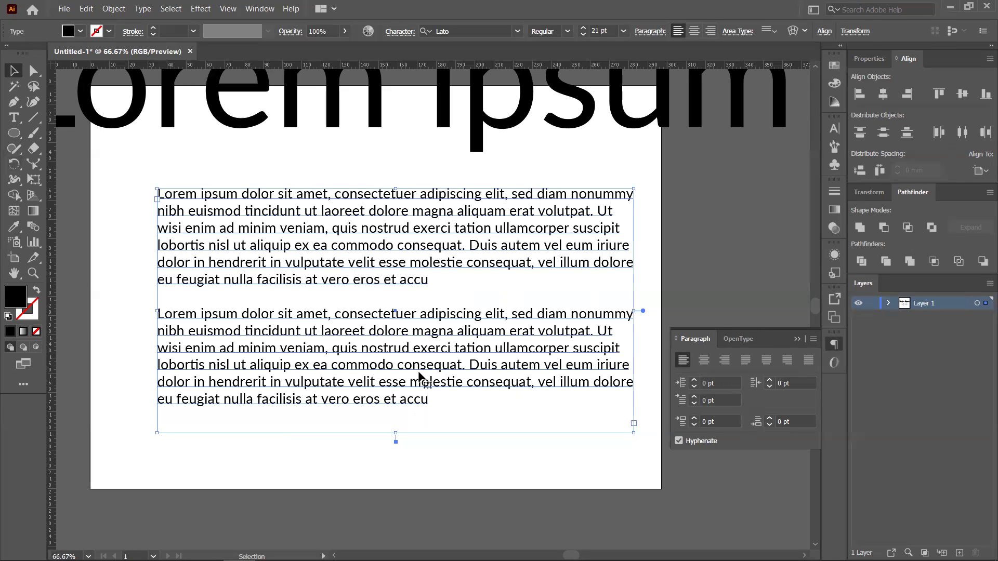
left_click(694, 381)
left_click(694, 380)
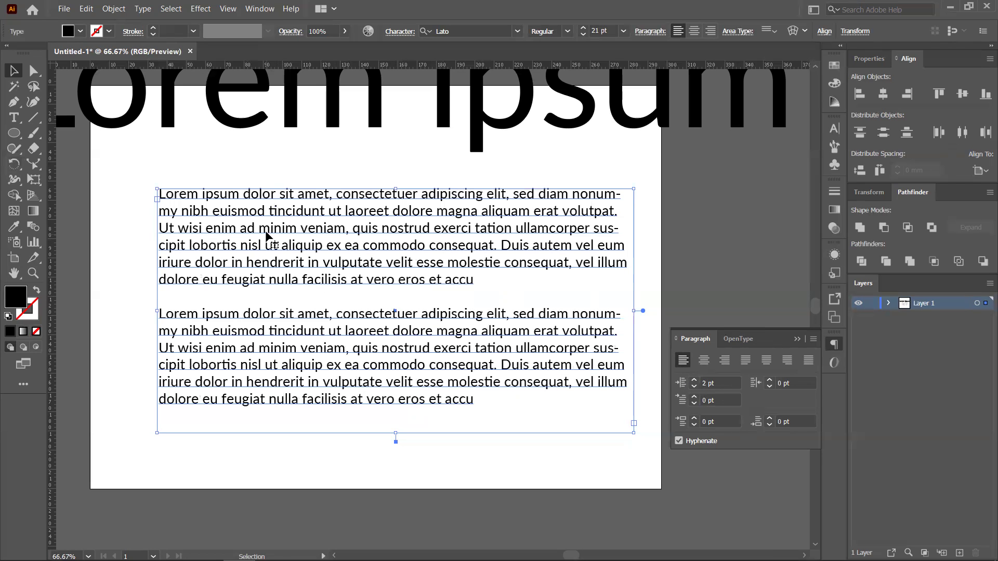
Select only the first paragraph and increase its left indent to 41 pt
left_click(134, 225)
triple_click(247, 219)
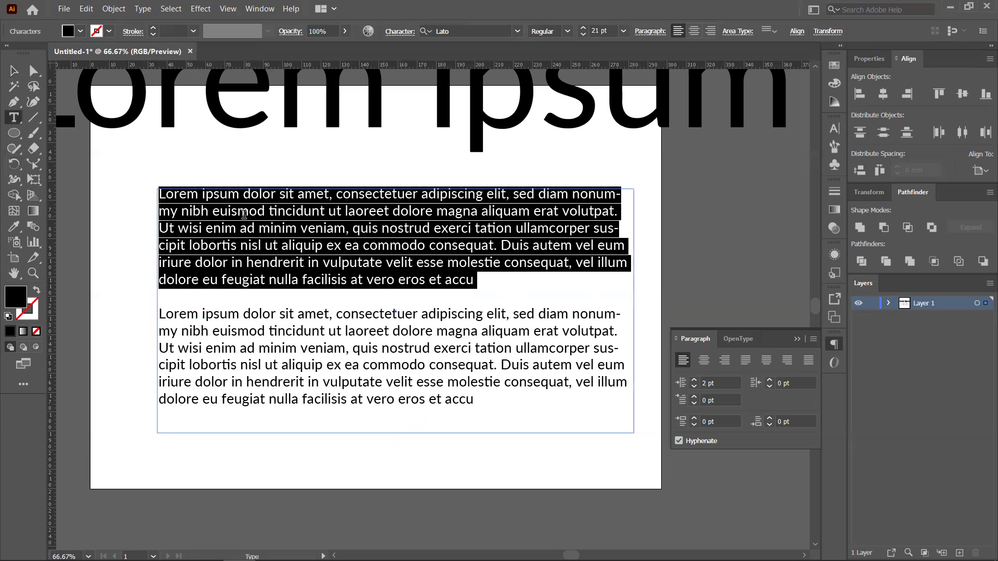
left_click(695, 381)
left_click(695, 382)
left_click(695, 382)
left_click(695, 382)
left_click(695, 383)
left_click(695, 382)
left_click(695, 383)
left_click(695, 382)
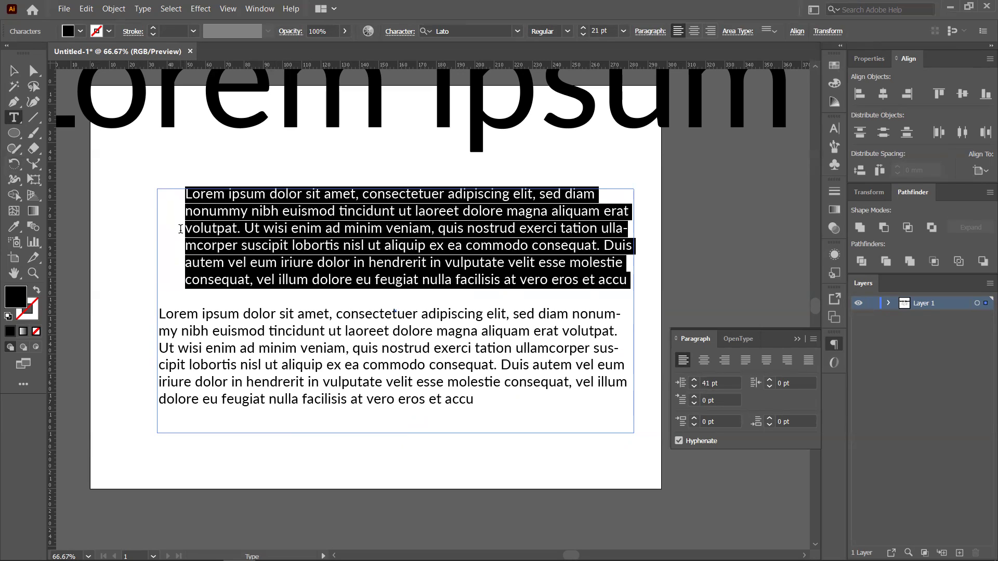
Set the first paragraph's left indent to 0 pt and its right indent to -11 pt
left_click(694, 388)
left_click(694, 388)
left_click(693, 388)
left_click(694, 387)
left_click(694, 388)
left_click(694, 388)
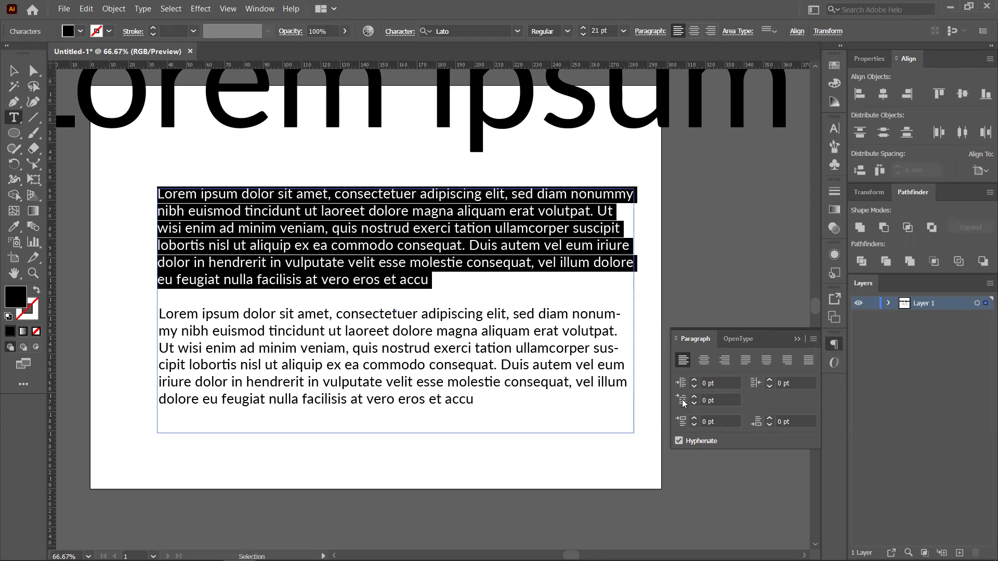
left_click(770, 387)
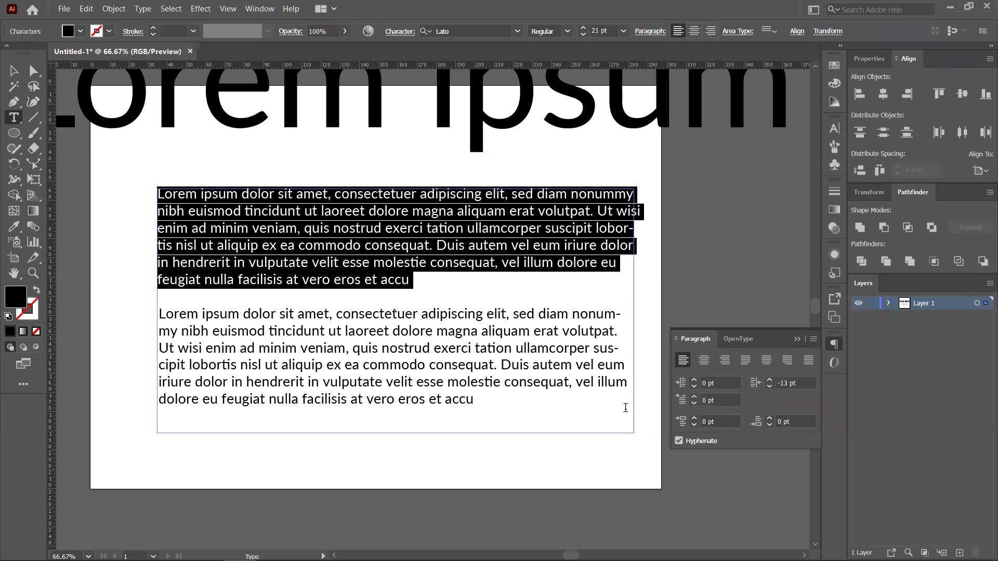
Try a first-line indent of 66 pt on the first paragraph and return it to 0 pt
left_click(695, 398)
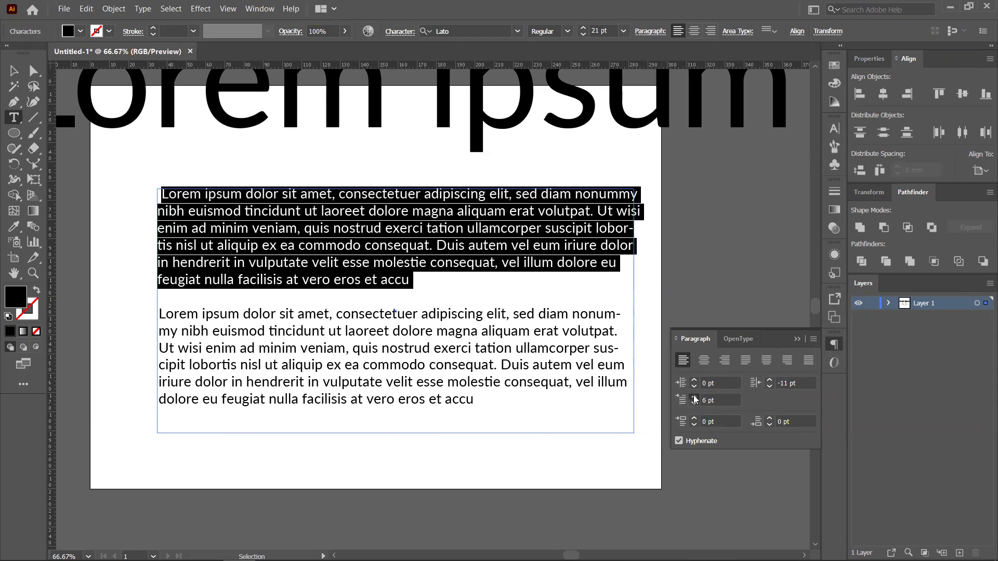
left_click_drag(695, 399, 694, 399)
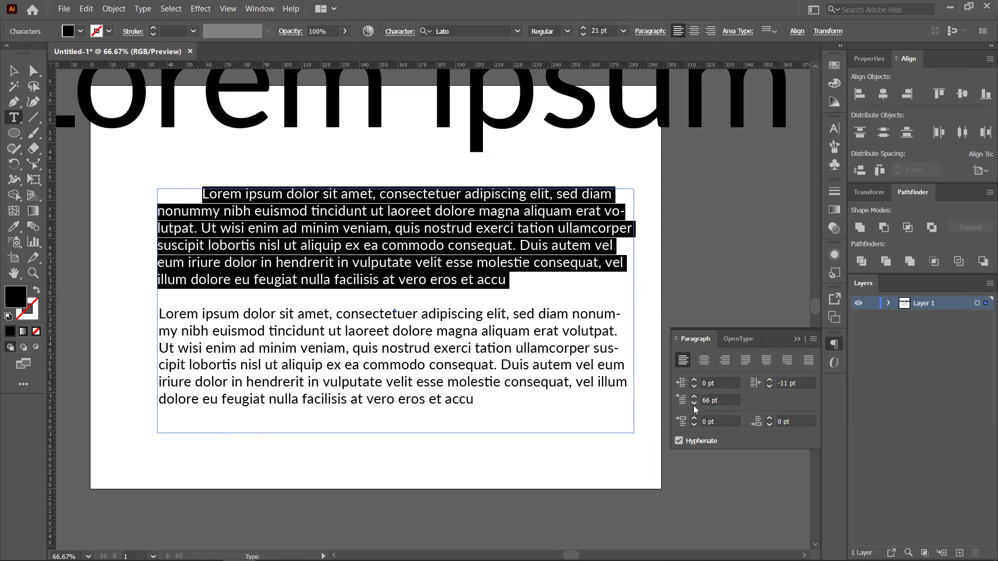
left_click_drag(695, 404, 695, 404)
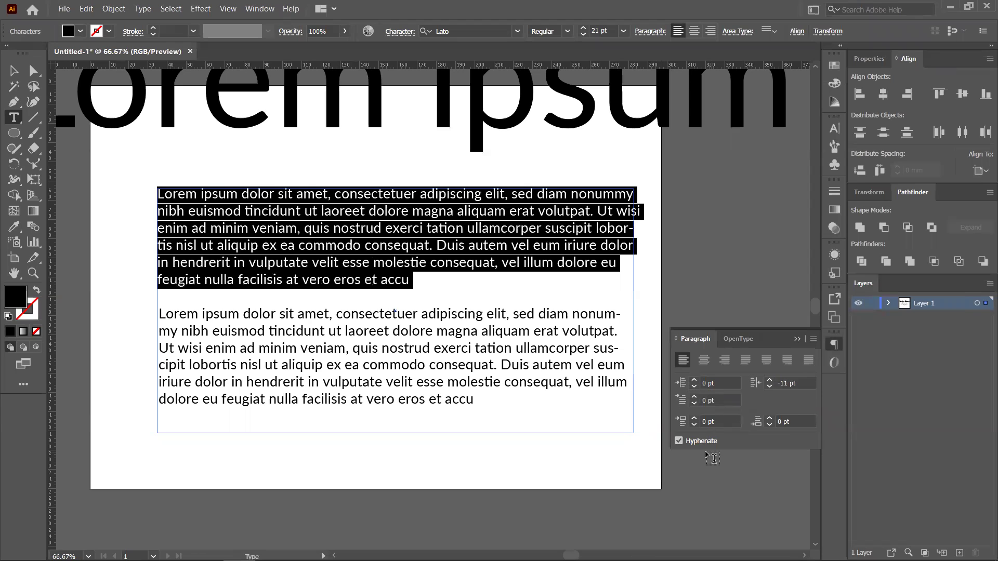
Set both the space before and the space after the first paragraph to 1 pt
left_click(694, 419)
left_click(771, 418)
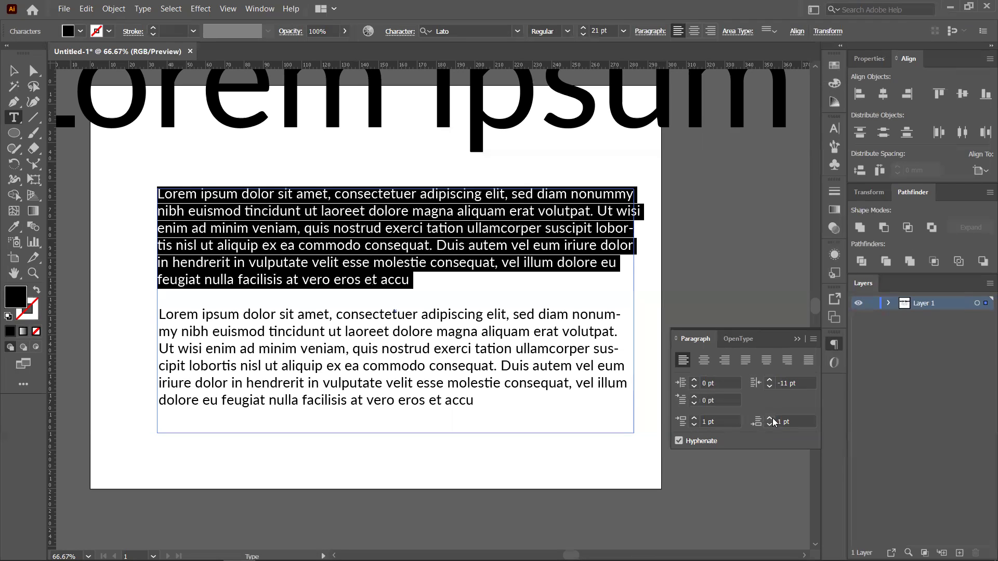
Select the two-paragraph text frame as an object and delete it from the artboard
left_click(13, 71)
left_click(690, 238)
left_click_drag(441, 272, 378, 270)
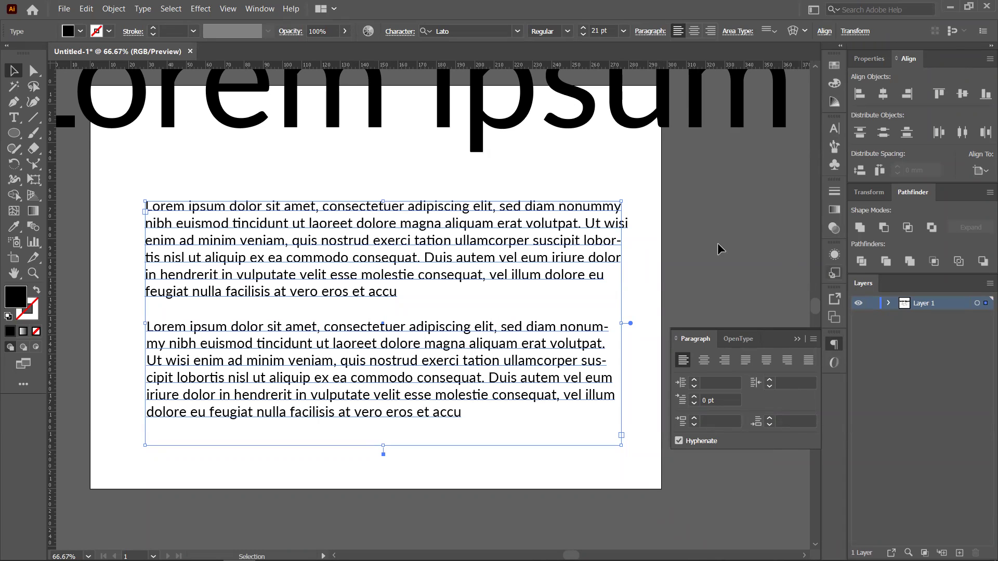
left_click(760, 227)
left_click(521, 229)
key("Delete")
Draw a wide ellipse with a black outline and no fill, and convert it to area type with placeholder text
left_click(15, 117)
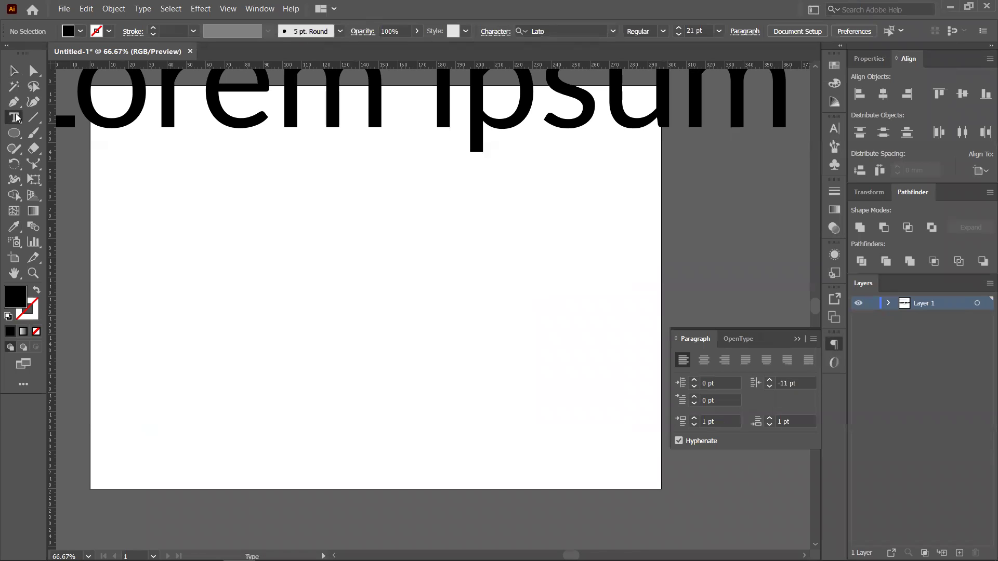
left_click(16, 117)
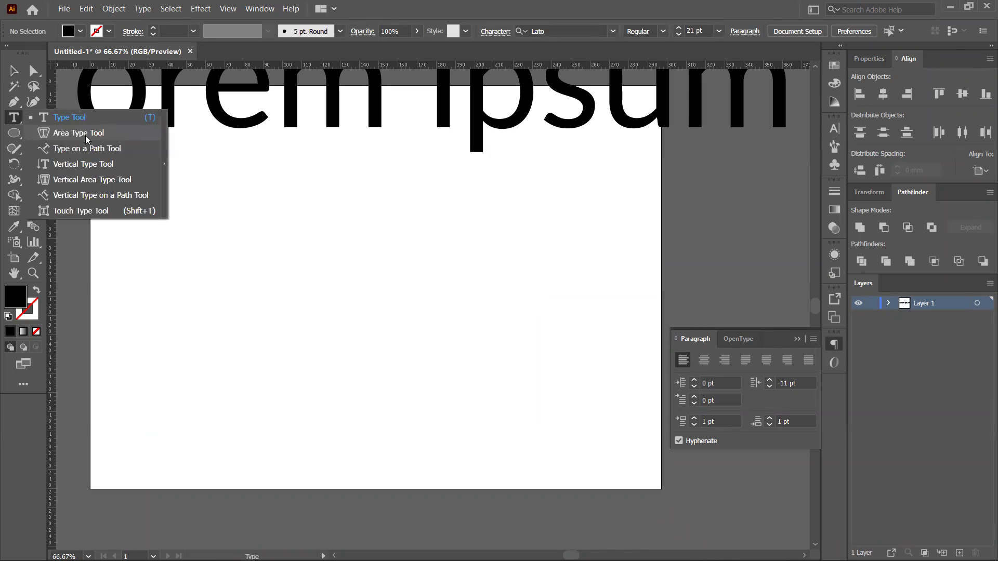
left_click(86, 136)
left_click(25, 138)
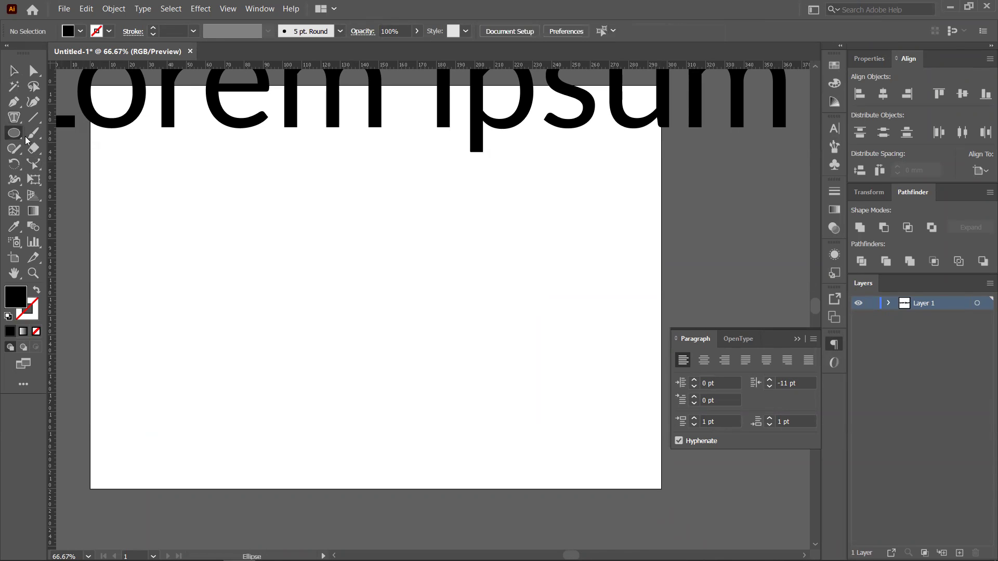
mouse_move(279, 200)
left_mouse_down()
mouse_move(428, 314)
mouse_move(388, 404)
mouse_move(415, 428)
mouse_move(585, 372)
left_mouse_up()
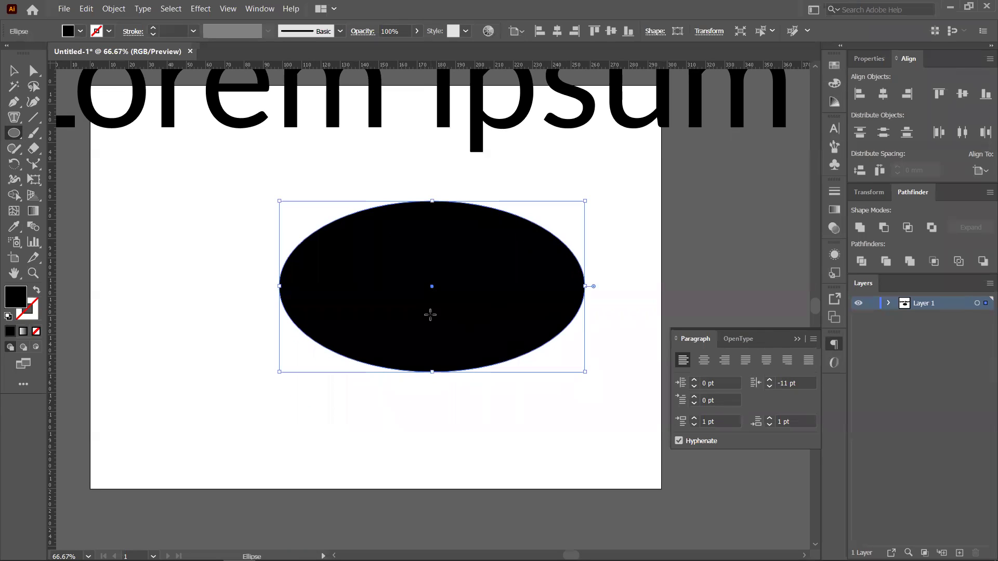
left_click(37, 292)
key("t")
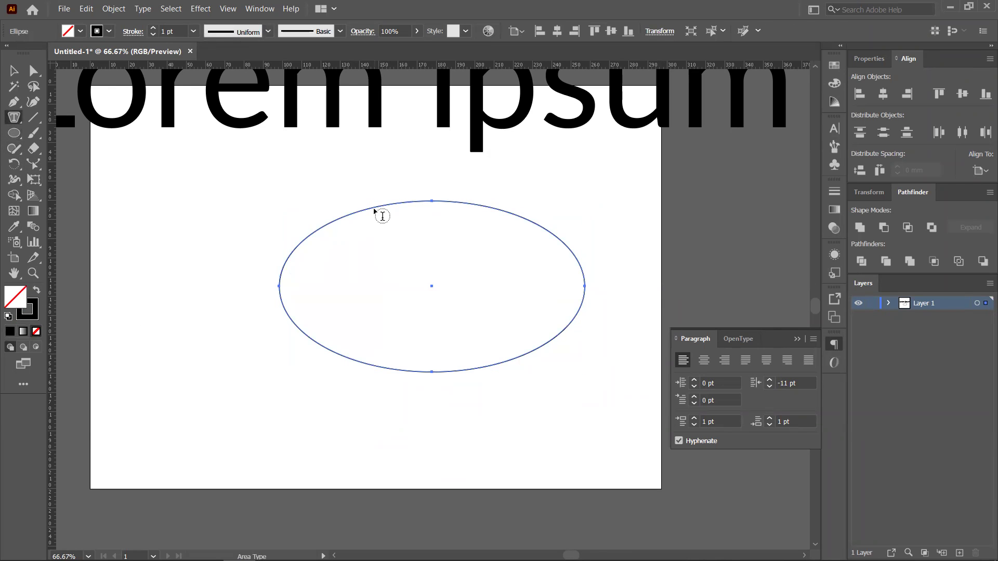
left_click(380, 214)
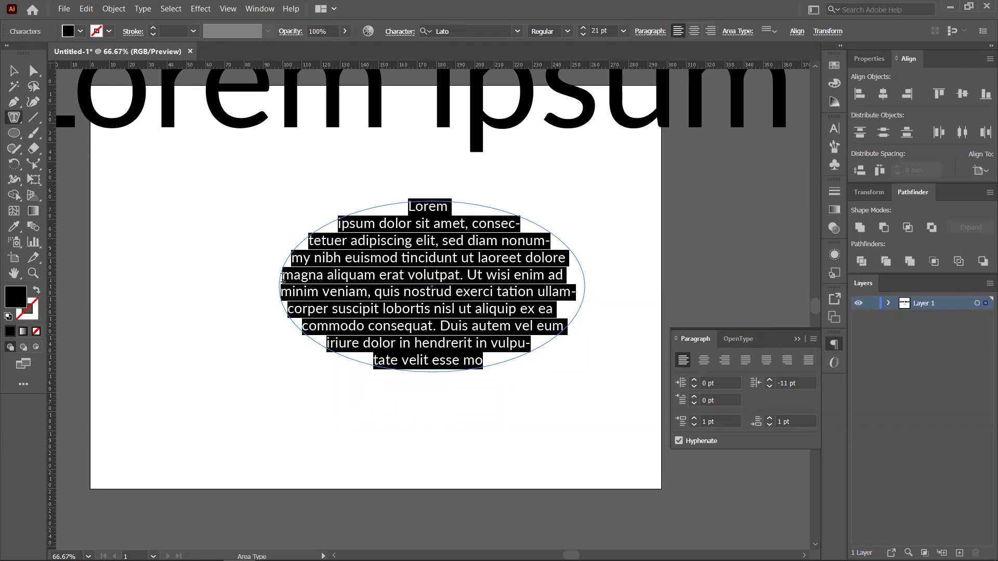
Draw a tall unfilled rectangle at the artboard's left side and convert it to area type with placeholder text
left_click(14, 133)
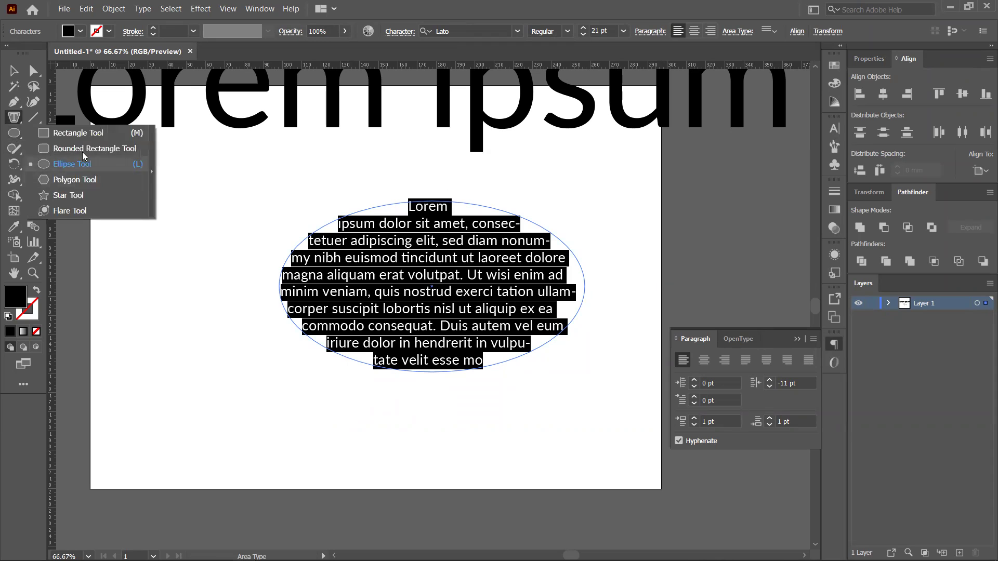
left_click(76, 133)
left_click_drag(115, 232, 291, 439)
left_click(36, 290)
left_click(160, 308)
left_click(603, 266)
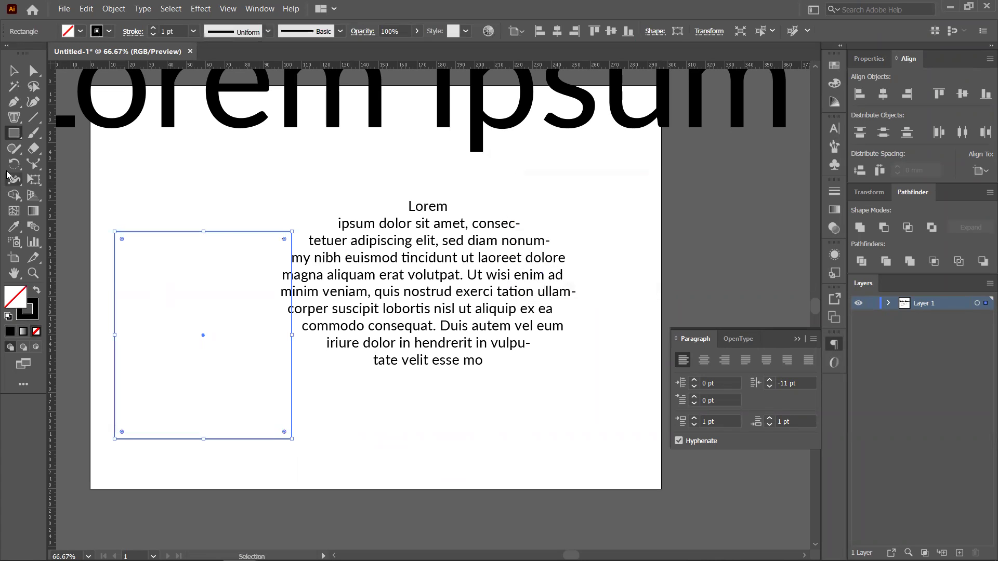
left_click(14, 118)
left_click(170, 241)
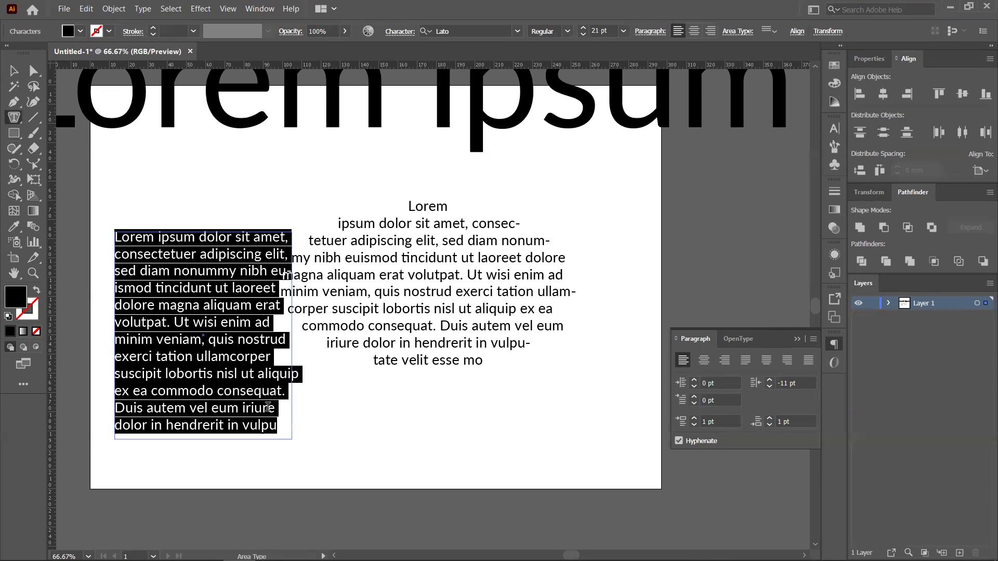
Undo the rectangle's area type and the rectangle itself
key("ctrl+z")
key("ctrl+z")
key("ctrl+z")
key("ctrl+z")
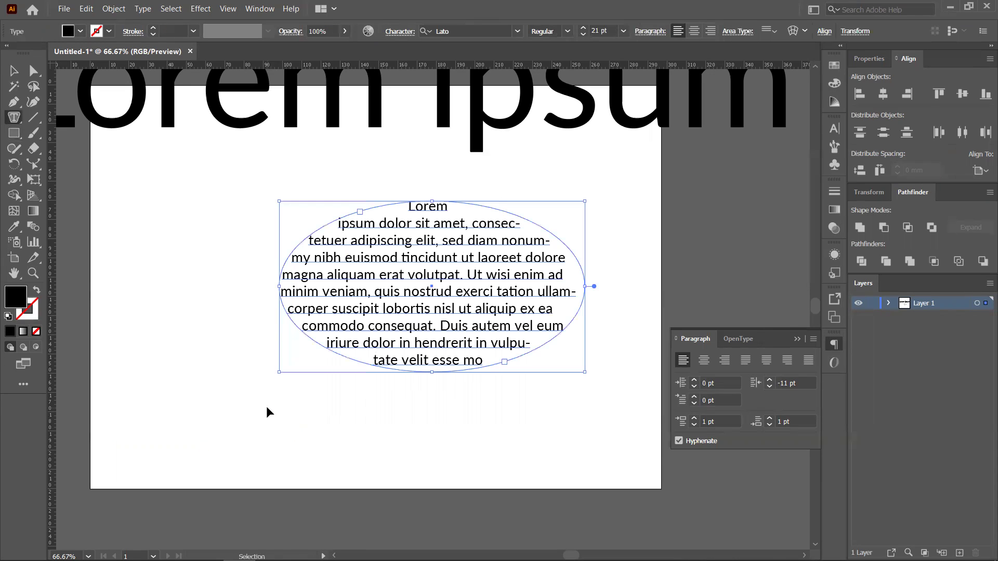
Draw a many-pointed star outline over the artboard's left edge and fill it with placeholder text using the Area Type tool
left_click(14, 133)
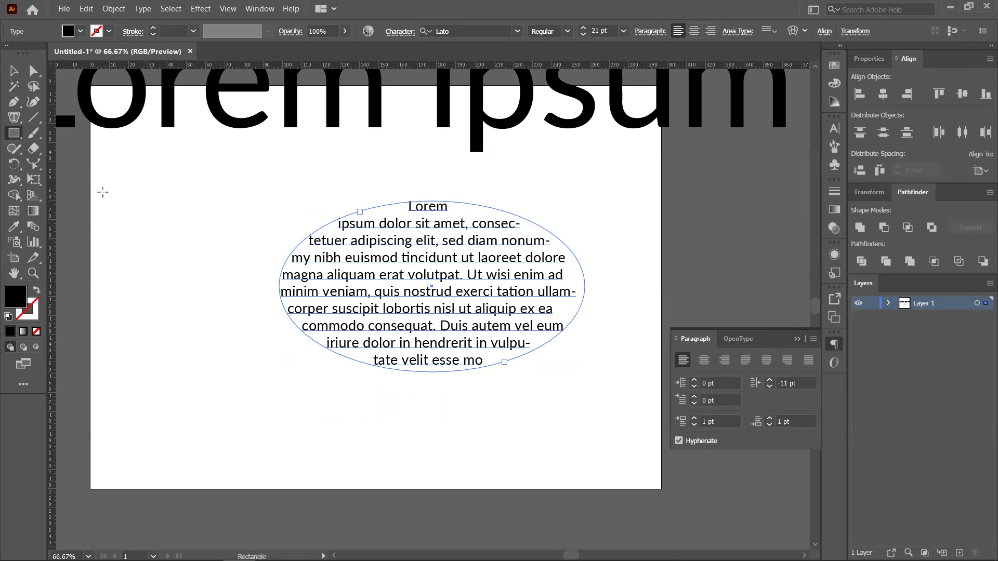
left_click_drag(14, 133, 201, 267)
key("space")
left_click_drag(147, 246, 287, 305)
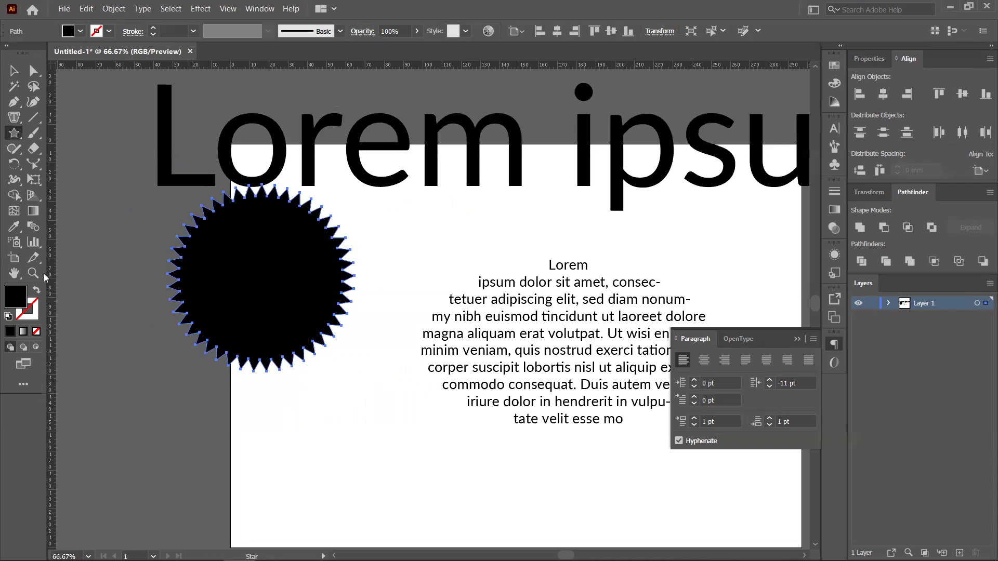
left_click(36, 290)
left_click(14, 118)
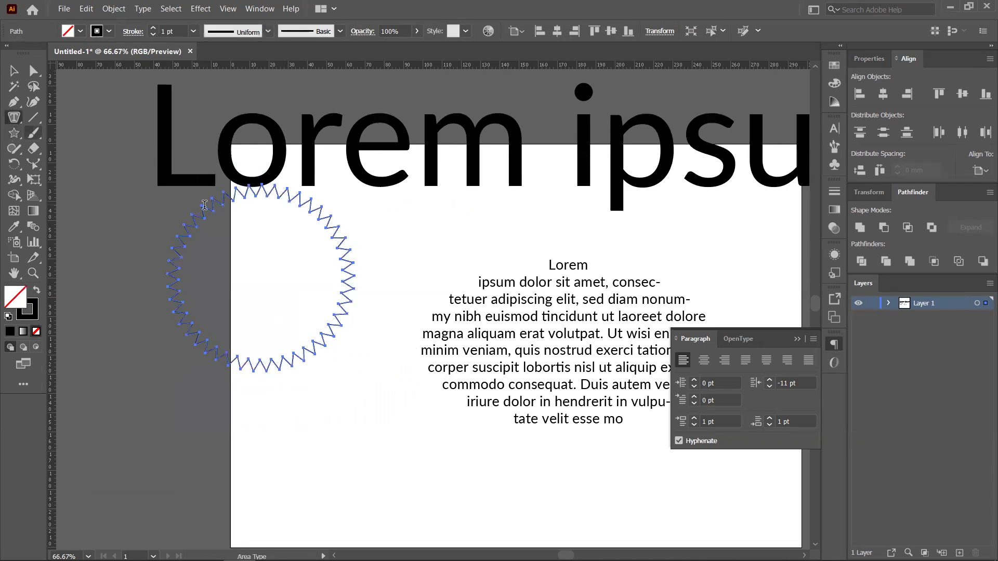
left_click(252, 201)
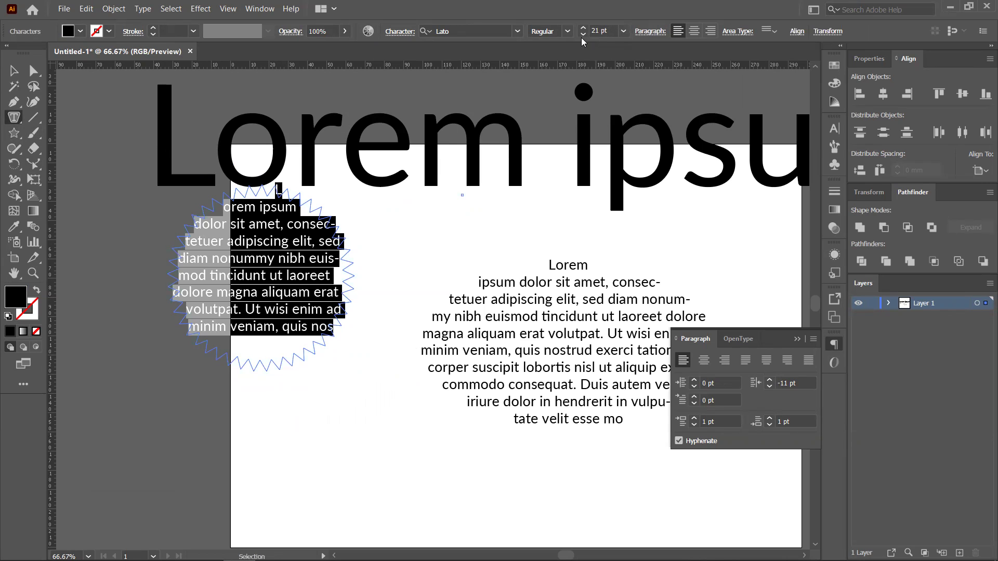
Reduce the star's text to 10 pt, then reselect all of it and enlarge it to 16 pt
left_click_drag(582, 38, 583, 38)
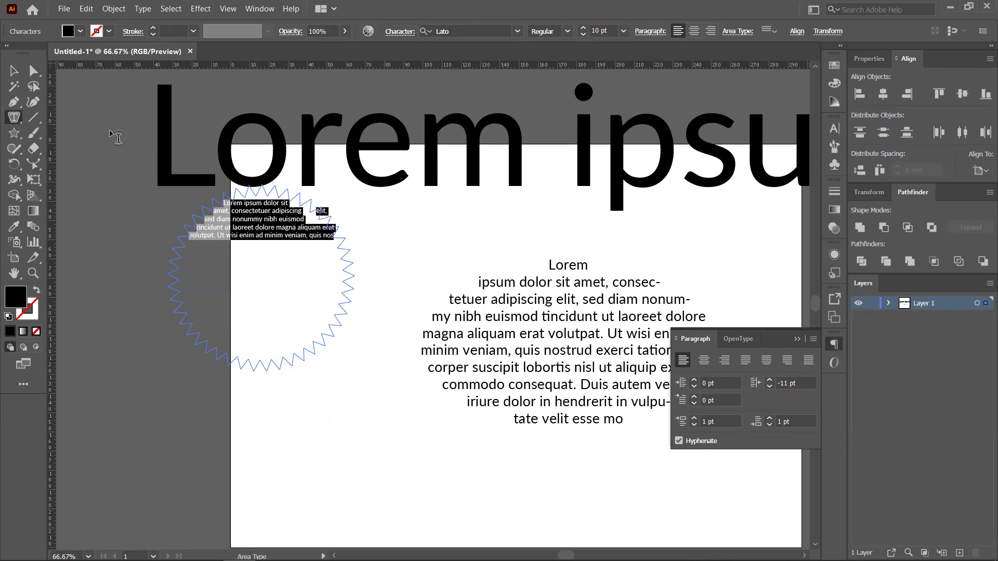
left_click(15, 71)
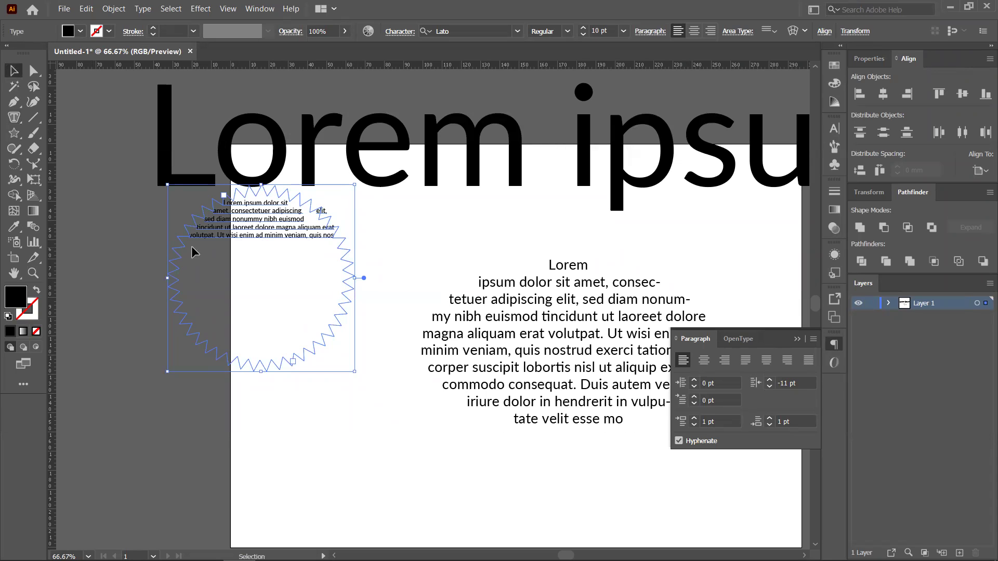
double_click(173, 236)
key("ctrl+a")
key("ctrl+shift+period")
key("ctrl+shift+period")
key("ctrl+shift+period")
key("ctrl+shift+period")
key("ctrl+shift+period")
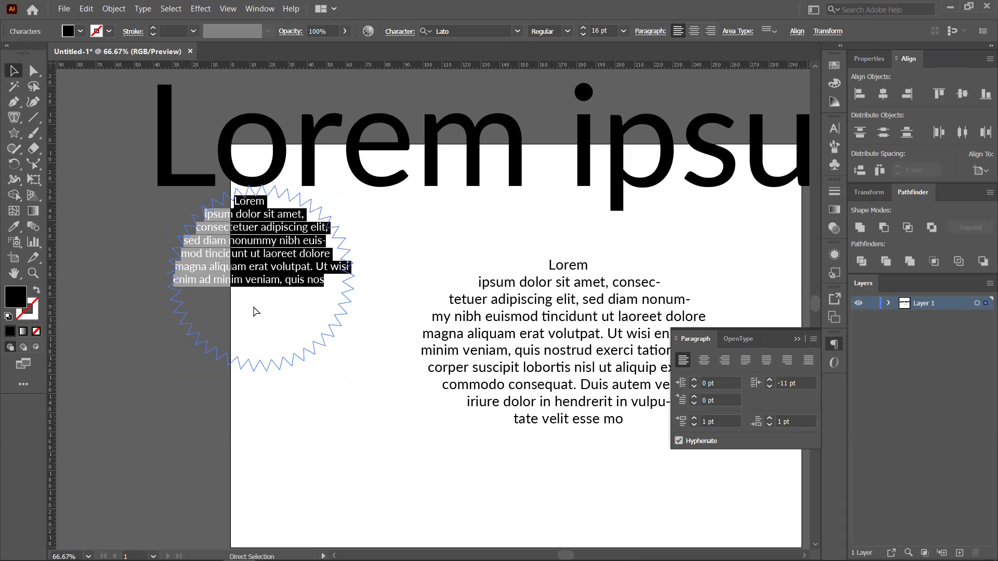
Delete the star with its text and the elliptical area text from the artboard
key("Delete")
key("Escape")
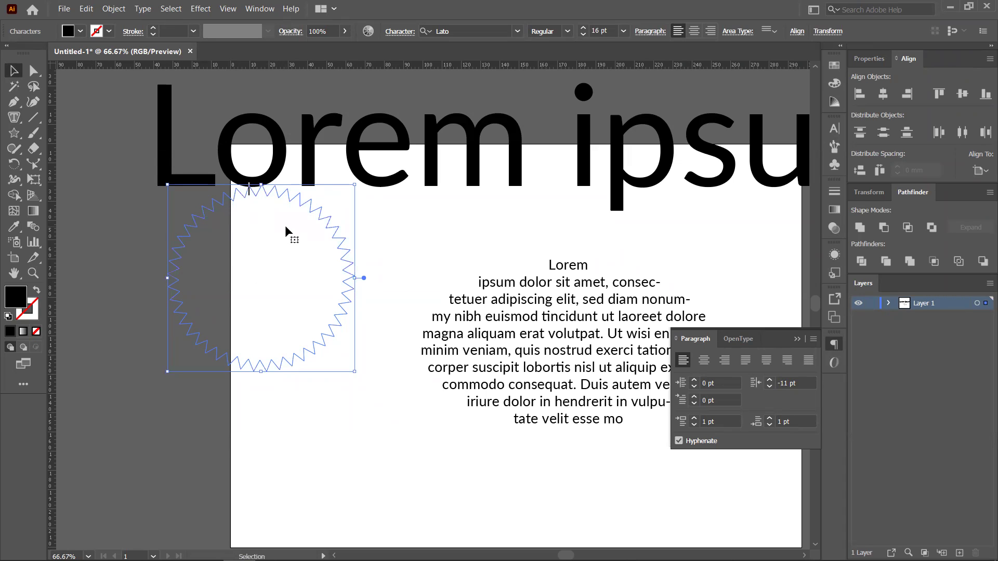
left_click(347, 304)
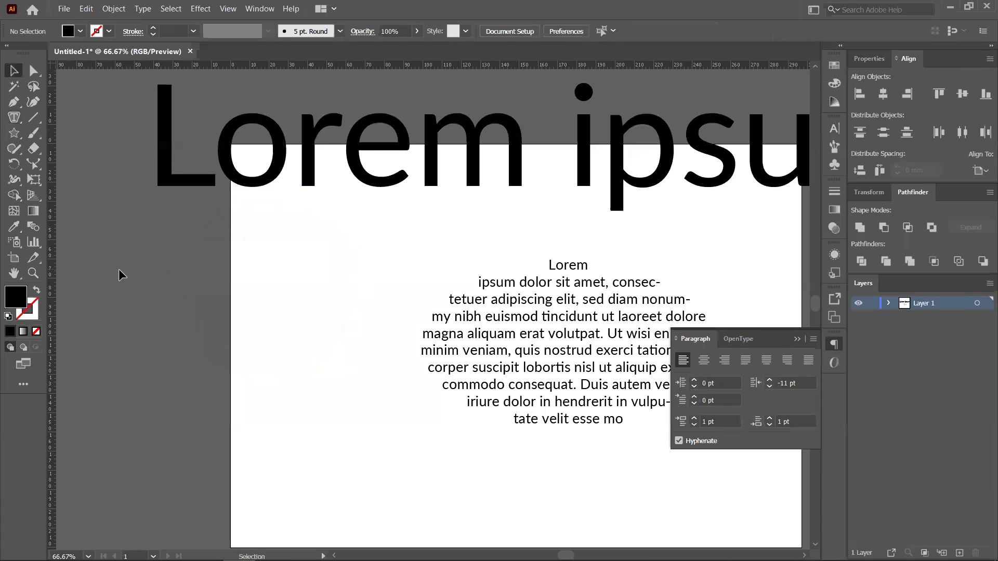
left_click(515, 364)
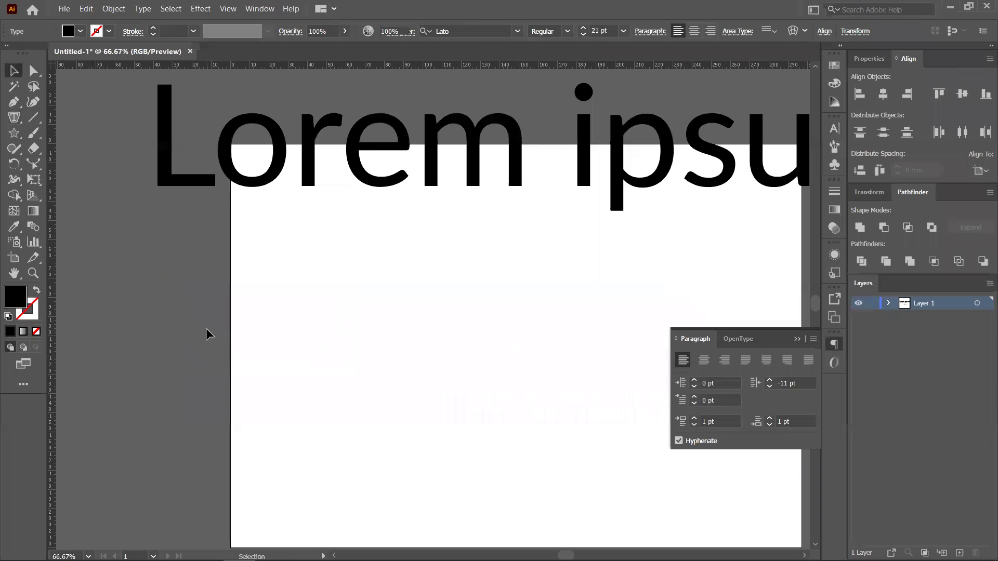
Draw an S-shaped curve across the artboard below the large heading with the Pen tool and give it a stroke without fill
left_click(14, 117)
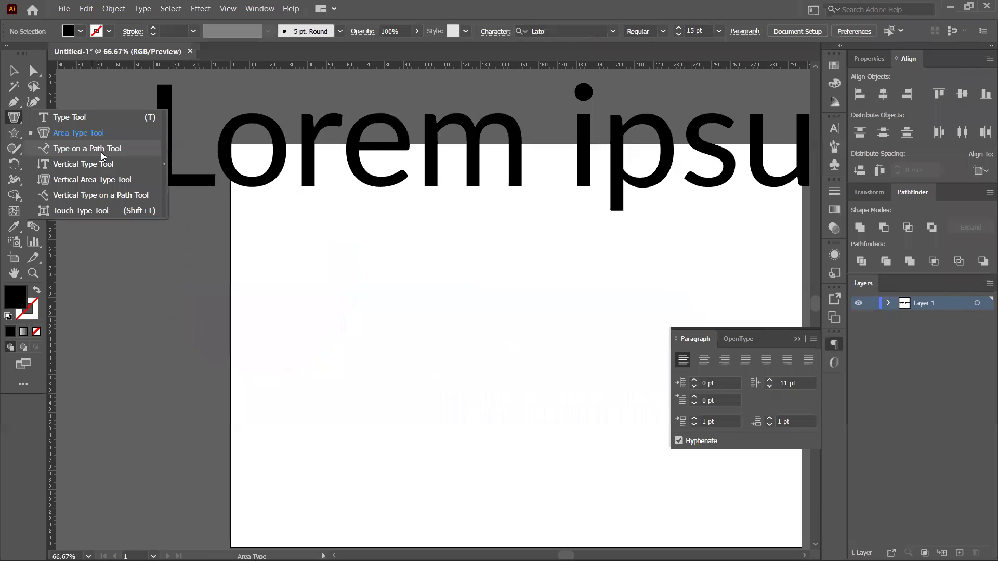
left_click_drag(152, 270, 89, 245)
left_click(17, 104)
left_click(206, 294)
left_click_drag(534, 306, 608, 263)
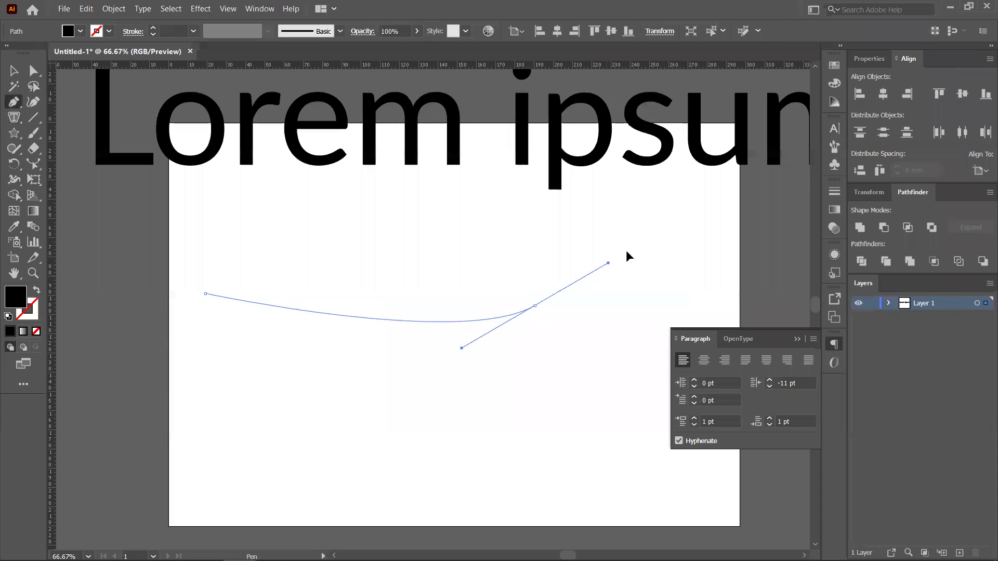
left_click_drag(754, 299, 44, 296)
left_click(37, 290)
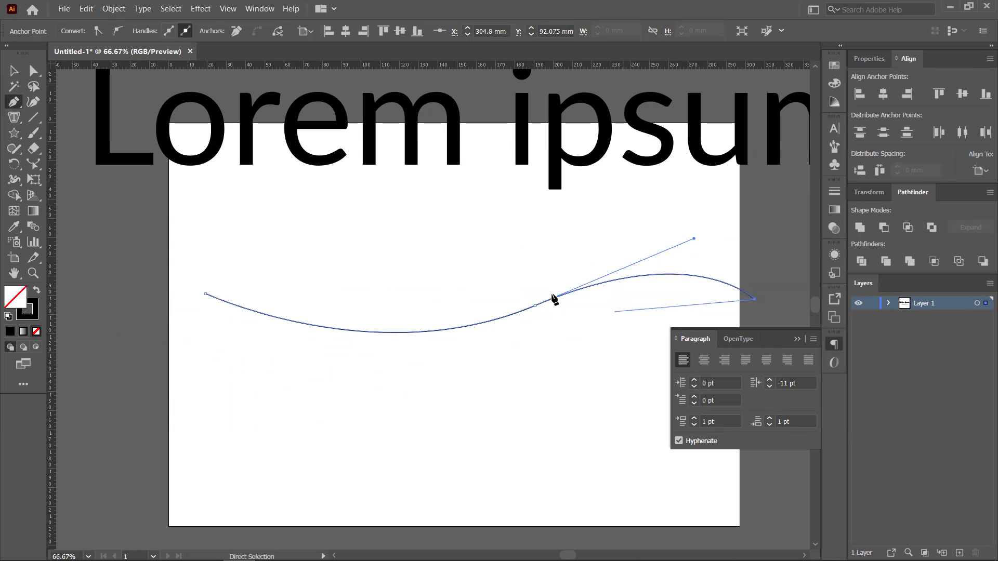
left_click(11, 73)
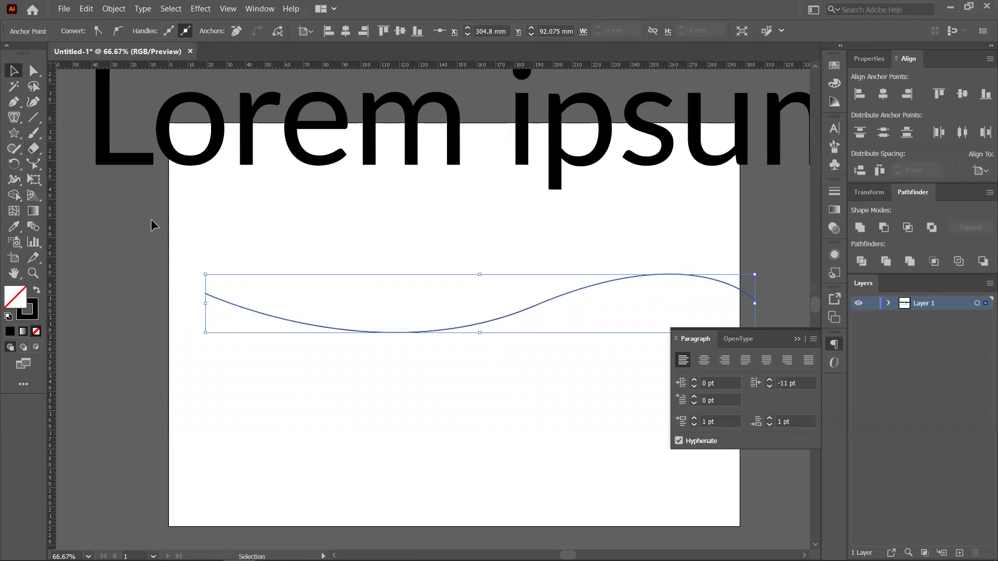
Fill the wavy curve with placeholder text using the Type on a Path tool
left_click_drag(11, 120, 53, 148)
left_click(245, 306)
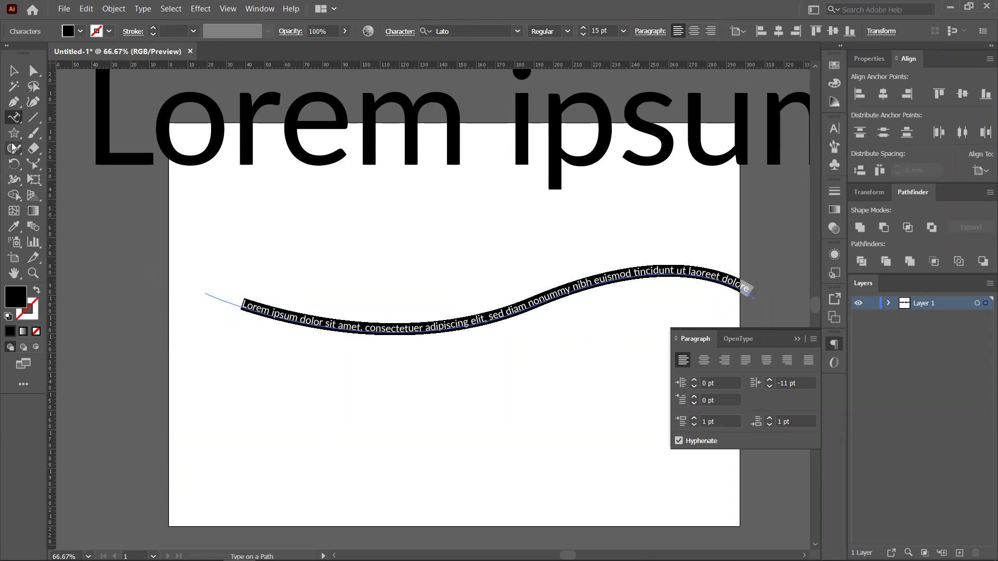
left_click(14, 118)
Draw a circle about 260 mm wide on the empty canvas right of the artboard, with a stroke and no fill
left_click(12, 137)
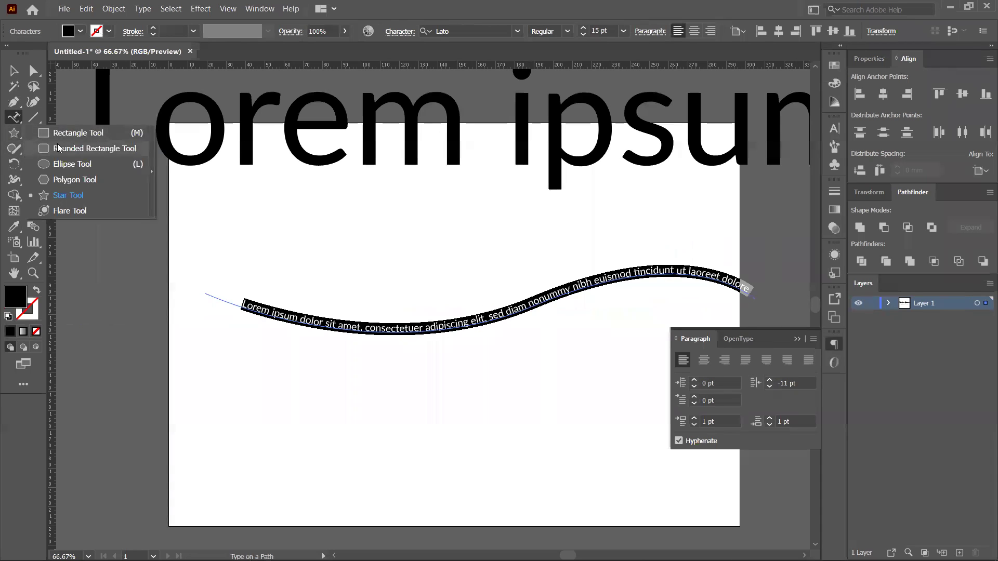
left_click(61, 166)
key("ctrl+minus")
key("ctrl+minus")
key("ctrl+minus")
mouse_move(422, 217)
left_mouse_down()
mouse_move(588, 319)
mouse_move(592, 345)
mouse_move(516, 217)
left_mouse_up()
left_click(14, 71)
left_click_drag(387, 214, 495, 284)
left_click(36, 291)
Run placeholder text around the circle's outline with the Type on a Path tool and select the resulting text object
left_click(14, 118)
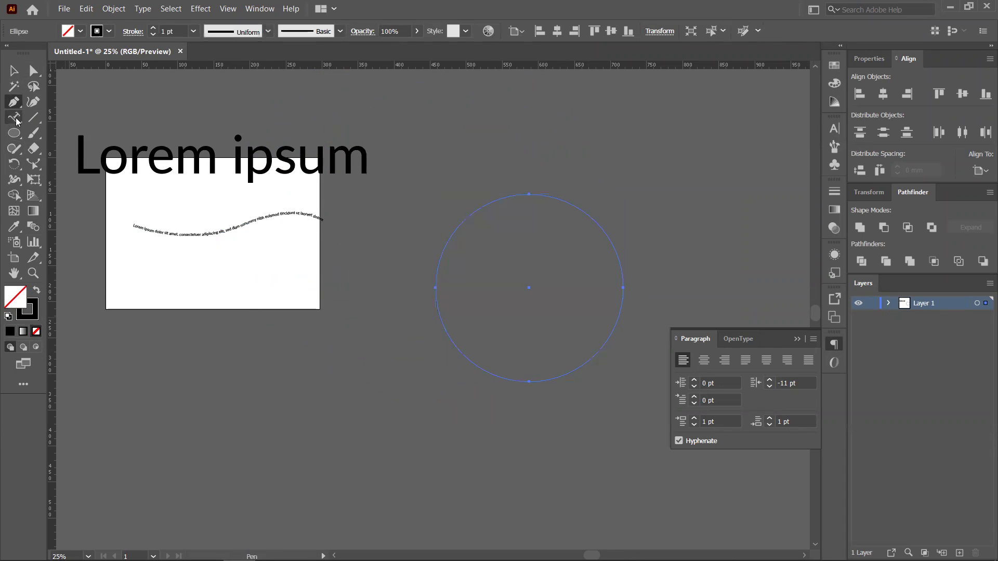
scroll(630, 304, "up", 3)
scroll(593, 334, "down", 3)
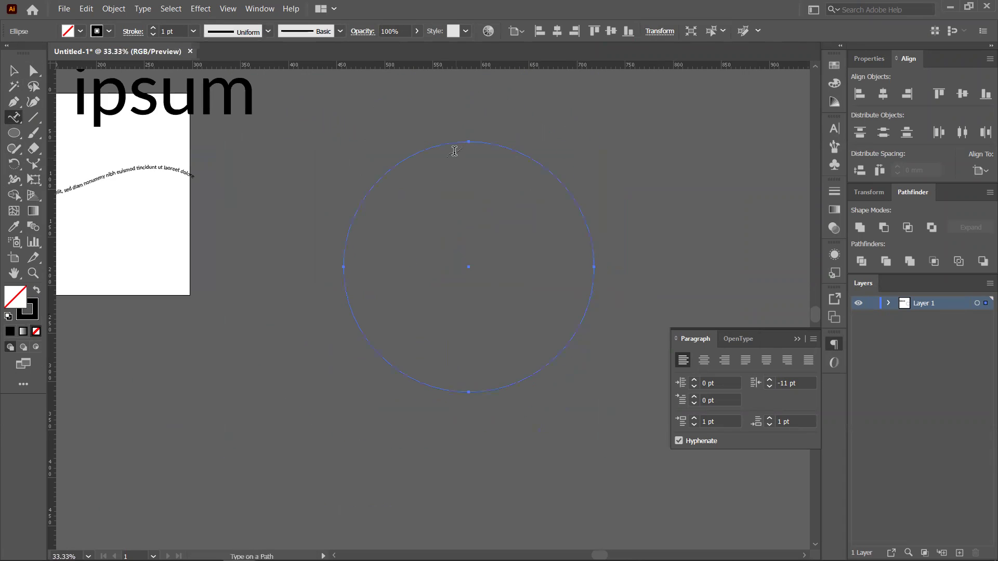
left_click(450, 142)
left_click(14, 71)
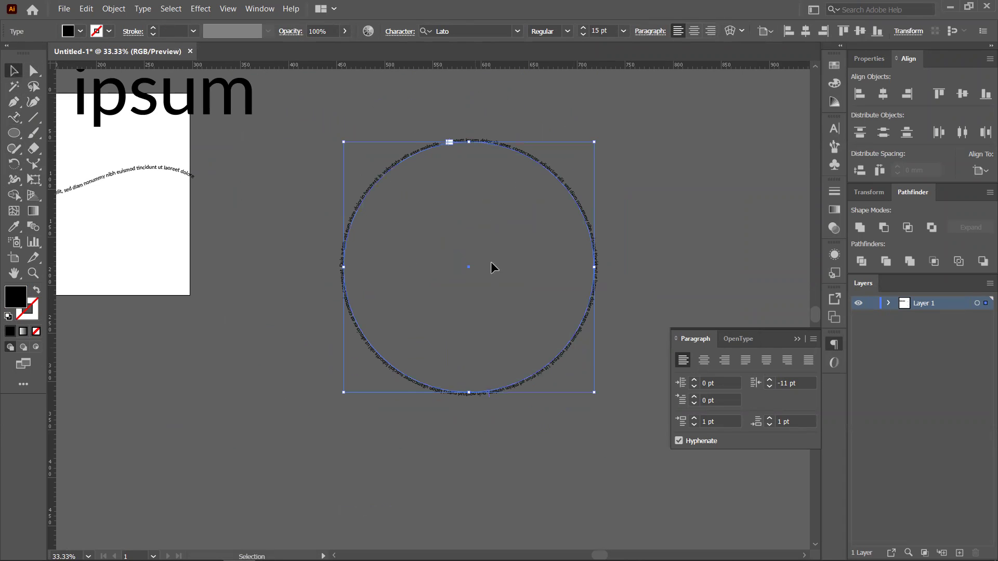
Enlarge the circular text to 76 pt
left_click(584, 30)
left_click(584, 30)
left_click(584, 30)
left_click(584, 29)
left_click(584, 30)
left_click(584, 29)
left_click(584, 30)
left_click(584, 29)
left_click(584, 29)
left_click(584, 30)
left_click(584, 30)
left_click(584, 30)
left_click(585, 30)
left_click(584, 30)
left_click(584, 30)
left_click(584, 30)
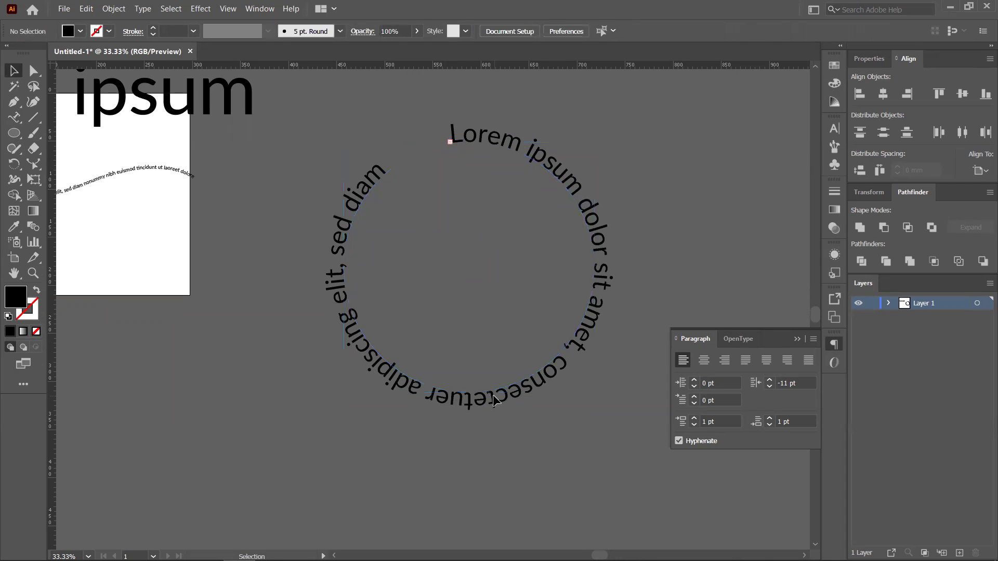
Flip the circular text to the inside of the circle using its centre bracket
scroll(492, 405, "up", 2)
left_click_drag(484, 395, 494, 403)
scroll(493, 405, "down", 1)
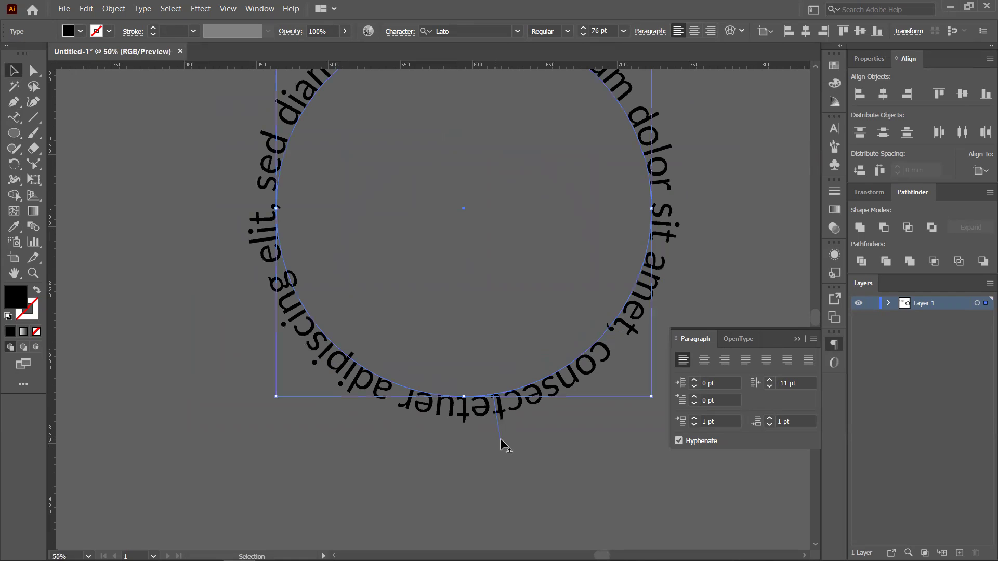
left_click_drag(500, 446, 494, 424)
left_click(504, 438)
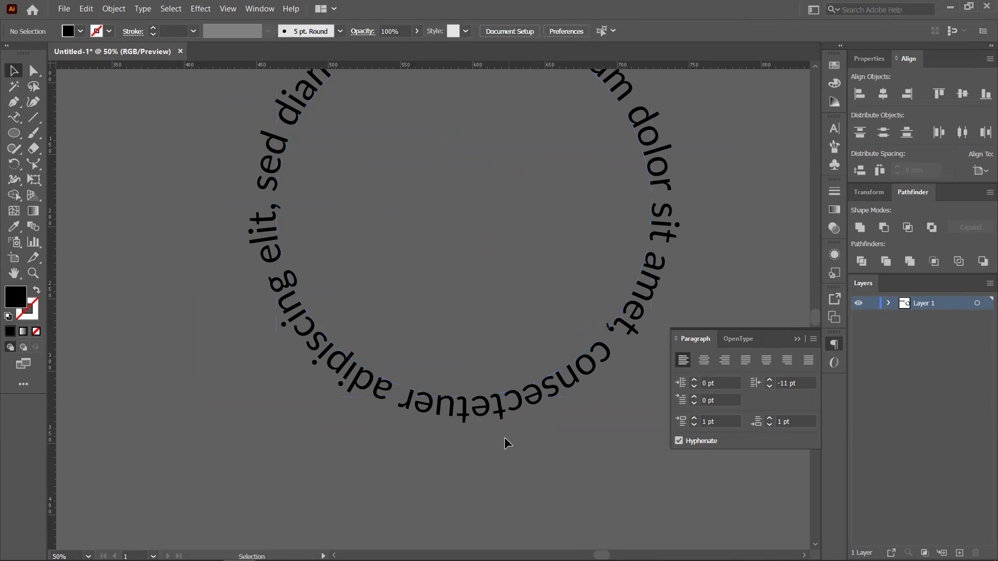
left_click_drag(500, 439, 422, 297)
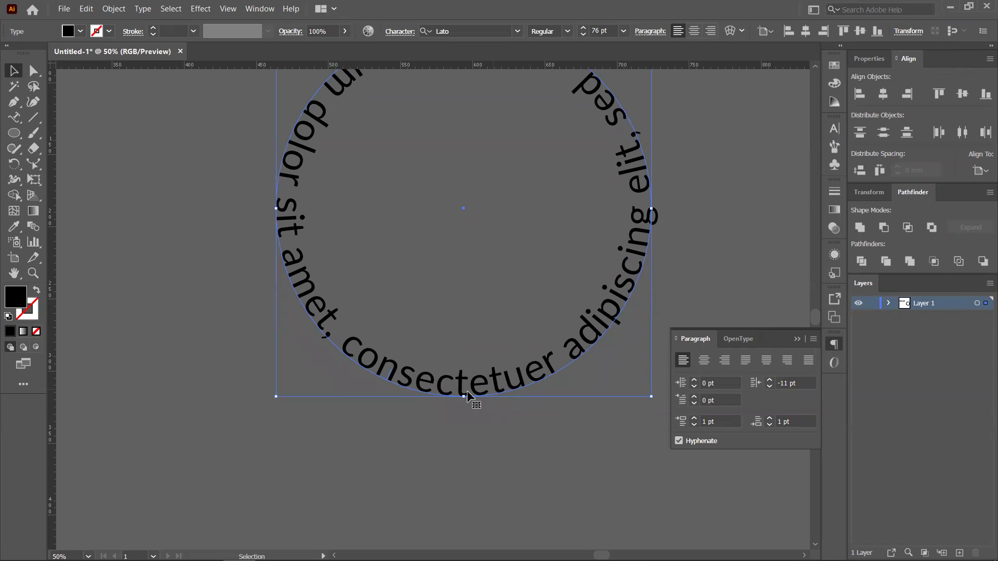
left_click_drag(520, 274, 513, 330)
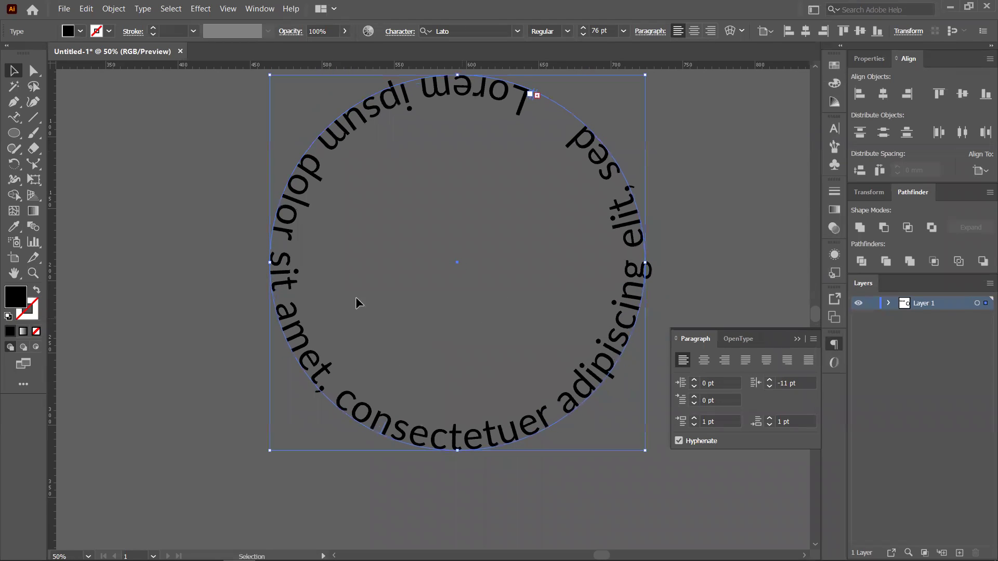
Flip the circular text to the outside of the circle and slide it so it starts at the circle's lower left
scroll(570, 205, "down", 3)
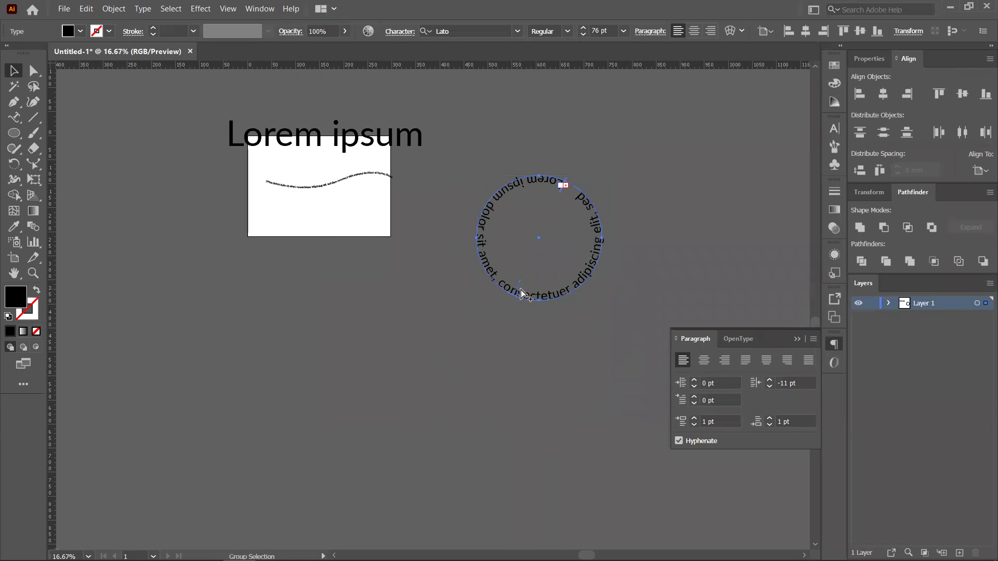
scroll(517, 286, "up", 1)
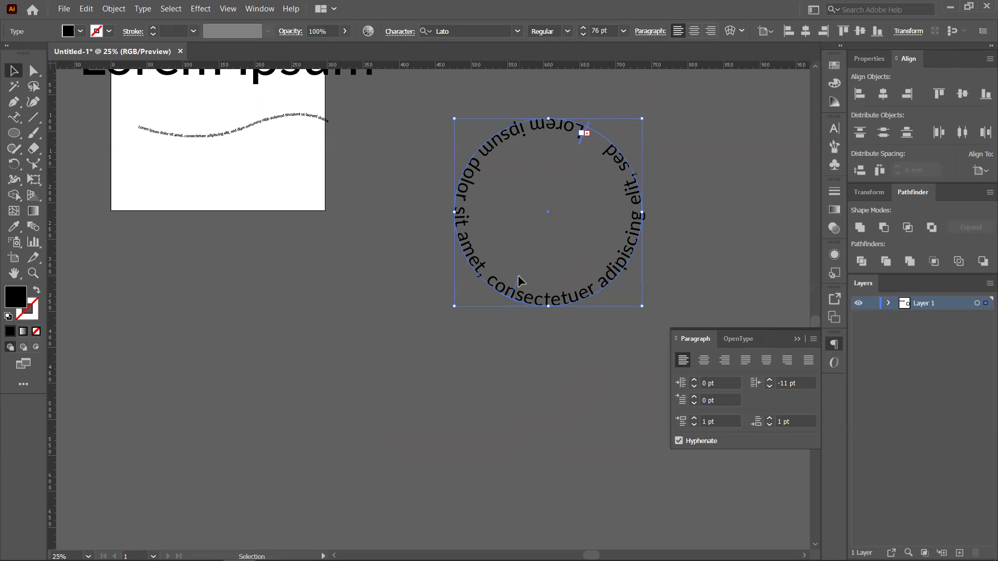
left_click(519, 279)
left_click(521, 280)
scroll(519, 289, "up", 3)
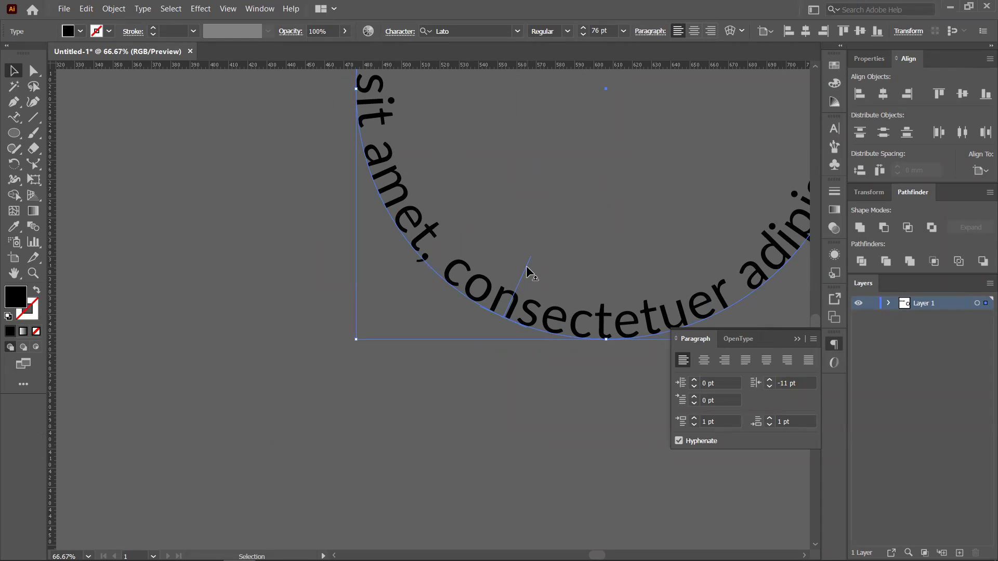
left_click_drag(527, 268, 374, 299)
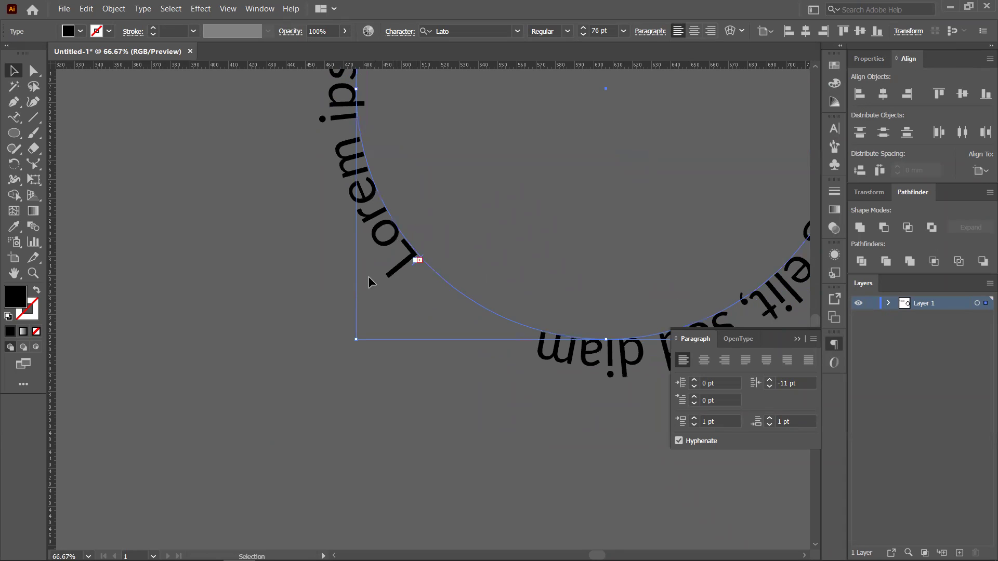
Select the text on the wavy path and move its start bracket to the left end of the curve
key("ctrl+minus")
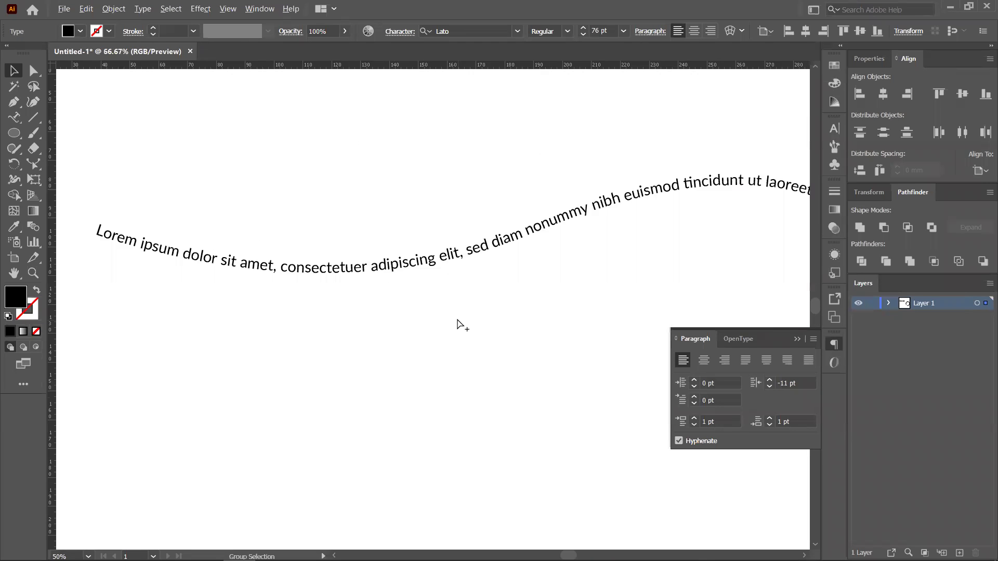
scroll(457, 325, "up", 2)
left_click(427, 231)
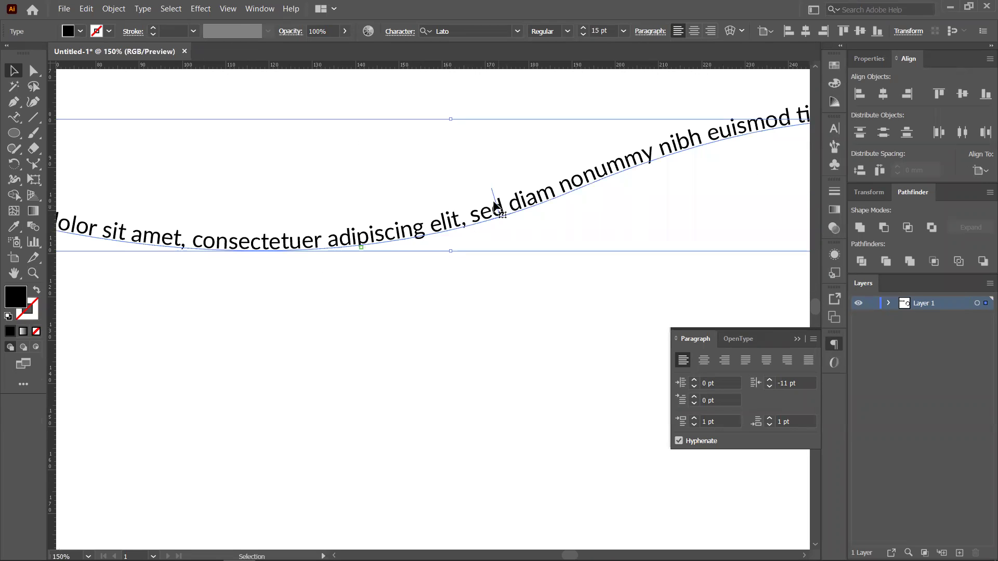
mouse_move(493, 194)
left_mouse_down()
mouse_move(518, 272)
mouse_move(493, 189)
left_mouse_up()
scroll(524, 285, "down", 2)
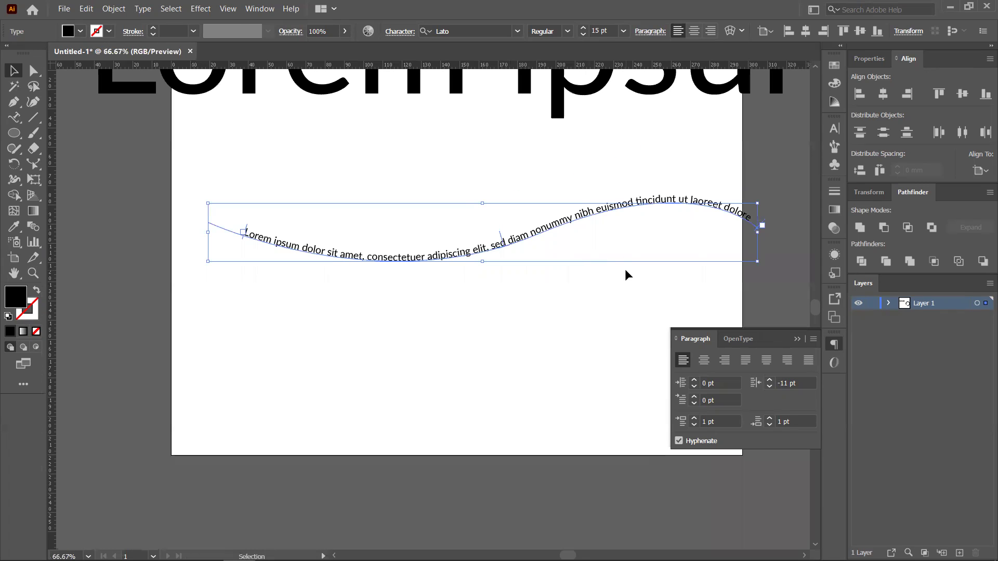
left_click_drag(244, 237, 209, 228)
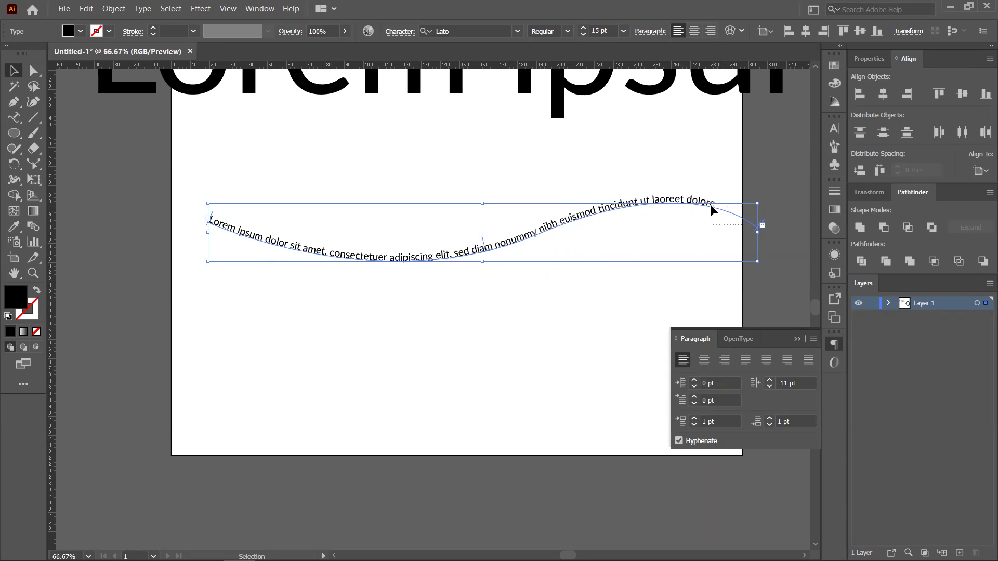
Add vertical placeholder text "Lorem ipsum" on the empty canvas beside the artboard with the Vertical Type tool
mouse_move(759, 227)
left_mouse_down()
mouse_move(728, 207)
mouse_move(764, 232)
mouse_move(641, 216)
mouse_move(410, 261)
mouse_move(559, 233)
mouse_move(752, 218)
left_mouse_up()
scroll(464, 319, "down", 2)
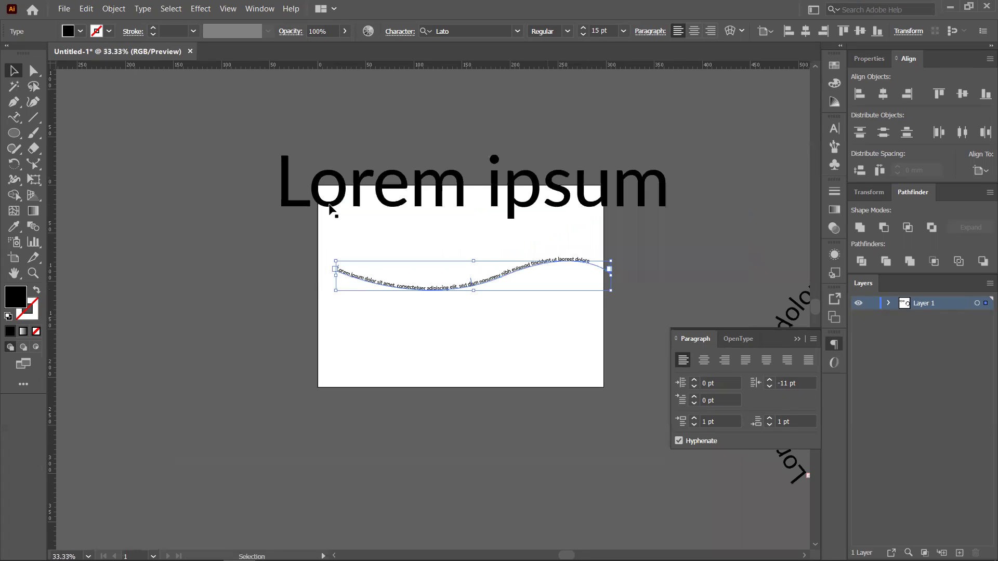
left_click(16, 120)
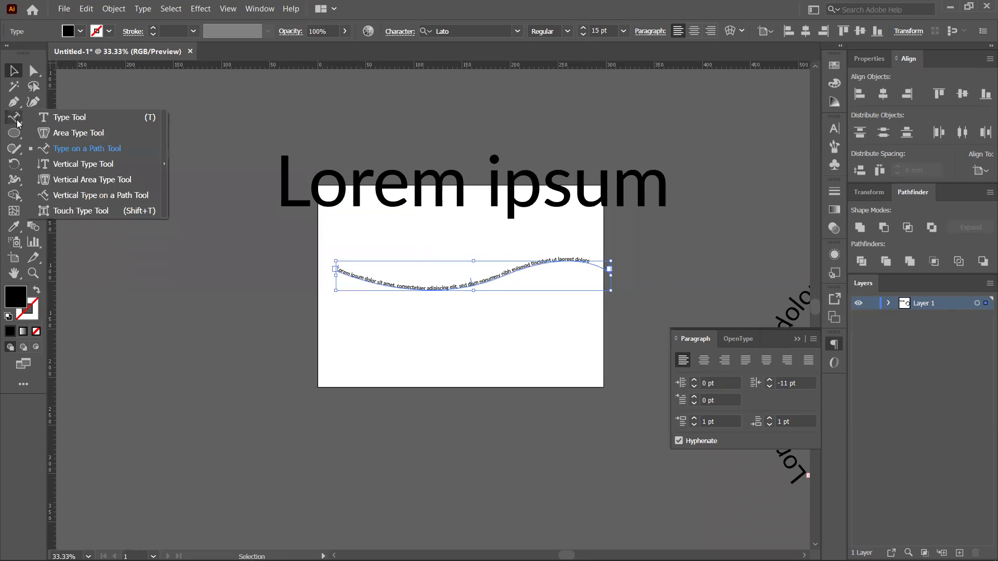
left_click(73, 164)
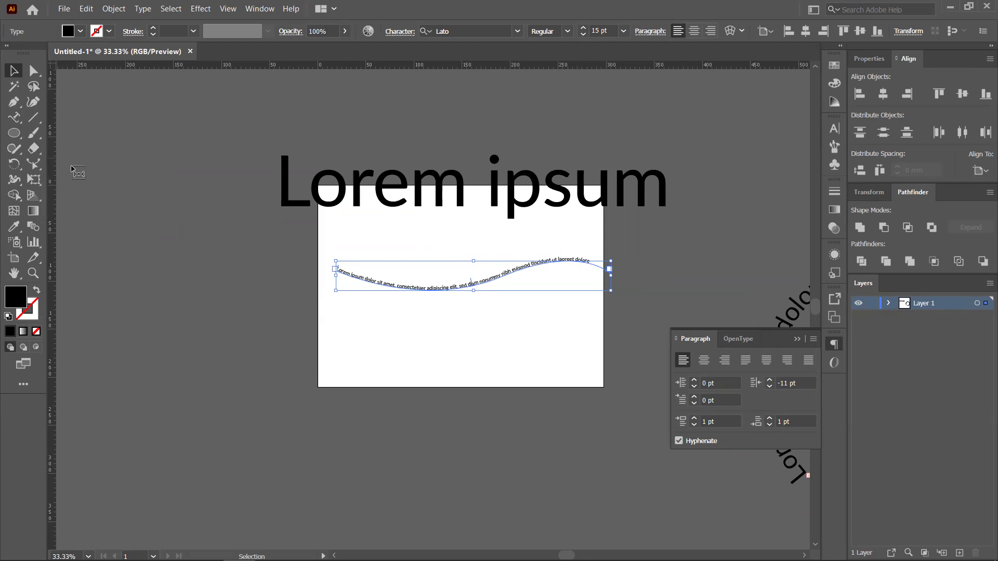
left_click(148, 201)
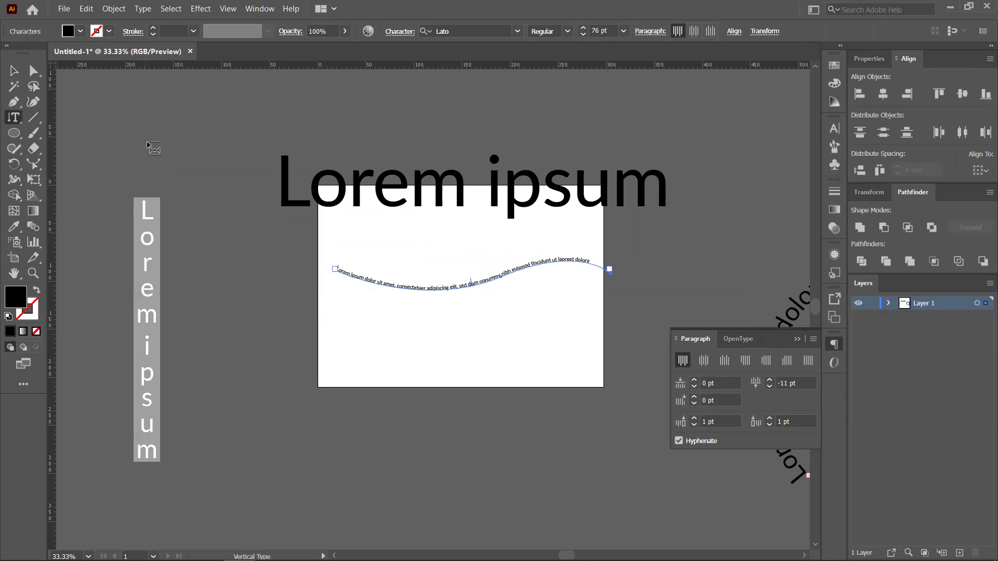
Draw a tall ellipse overlapping the artboard's lower-left corner and swap its fill and stroke colours
left_click(11, 108)
left_click(13, 118)
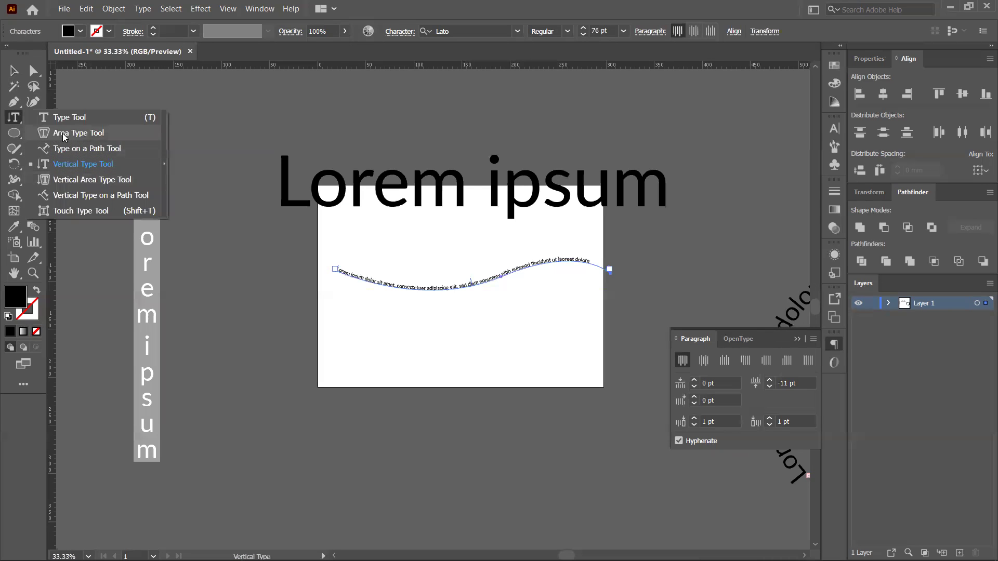
left_click(14, 133)
left_click_drag(229, 288, 378, 490)
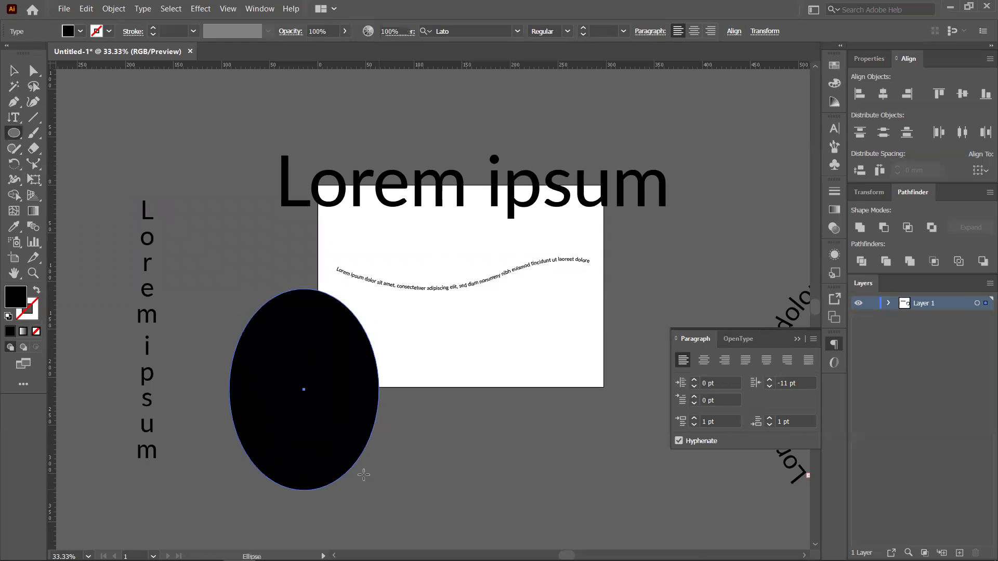
left_click(36, 290)
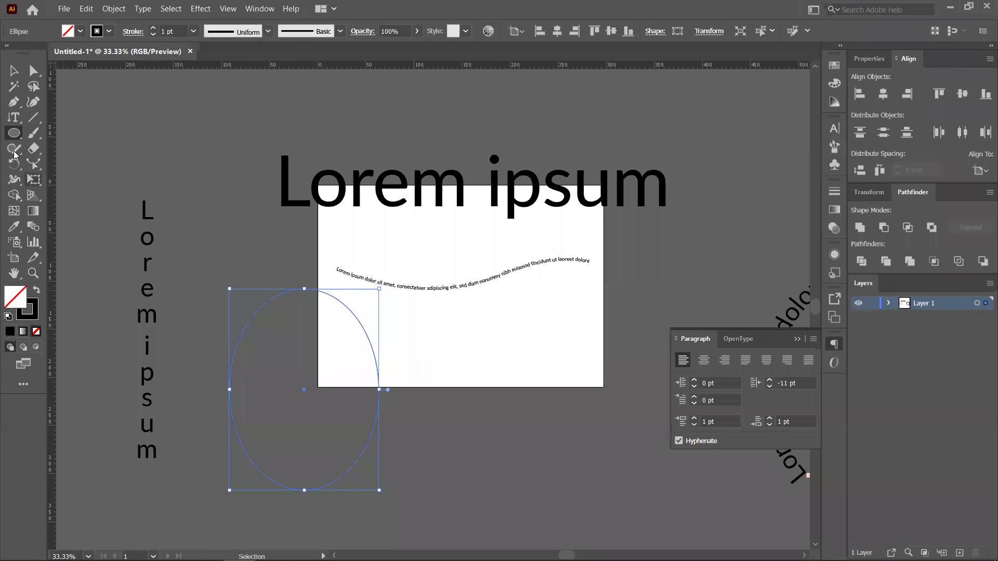
Fill the ellipse with placeholder text using the Vertical Area Type tool and set its font size to 21 pt
left_click(14, 118)
left_click(76, 182)
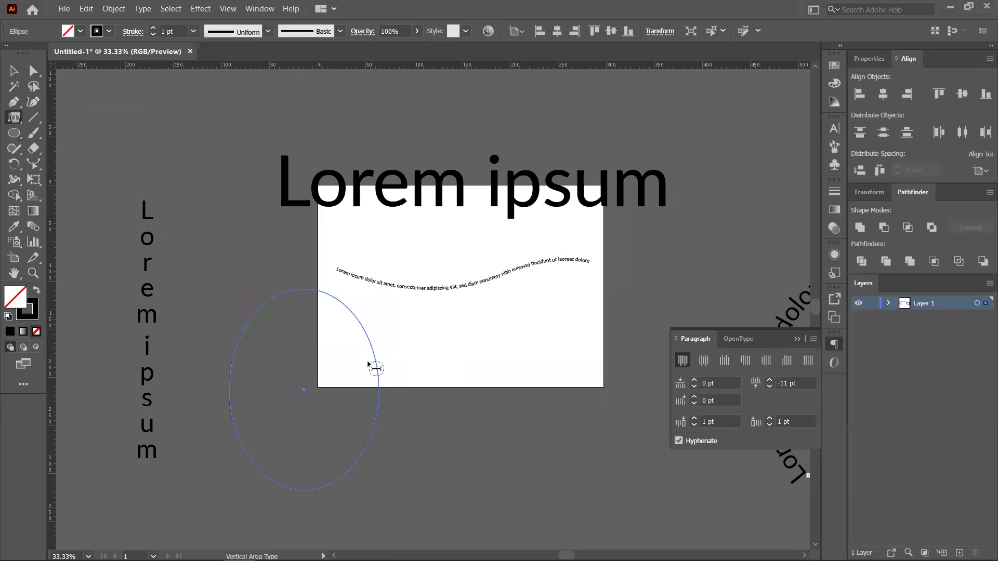
left_click(286, 304)
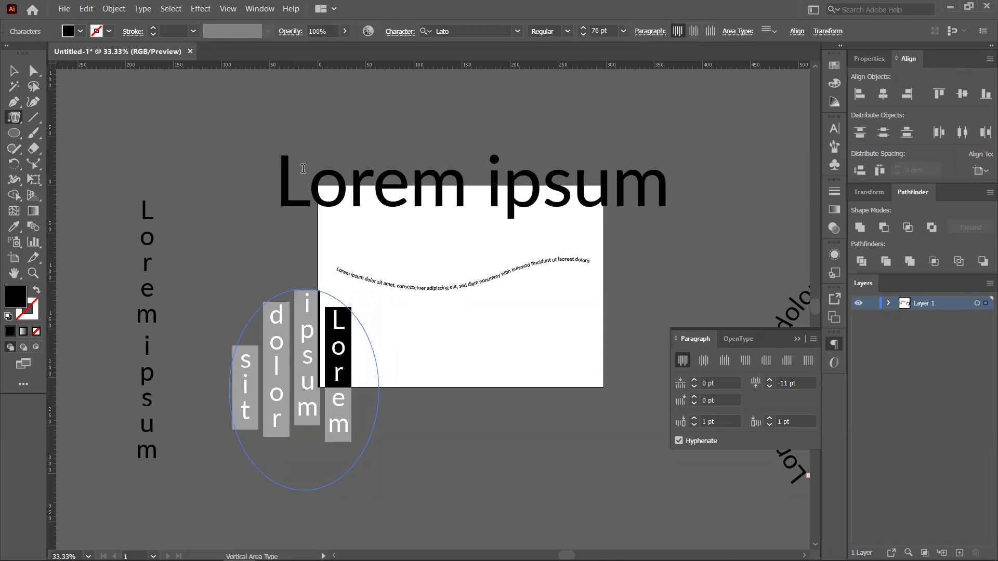
left_click(623, 31)
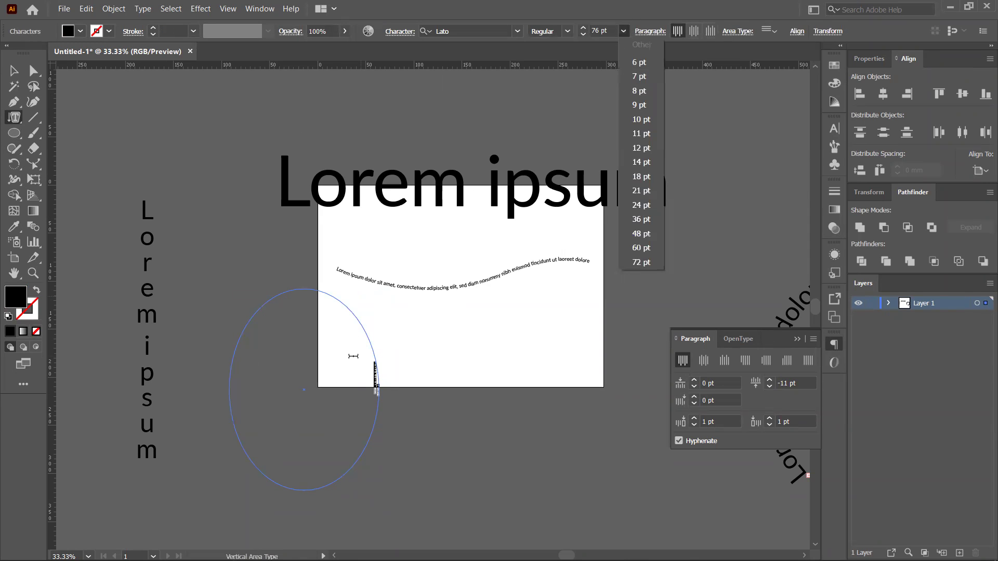
left_click(641, 190)
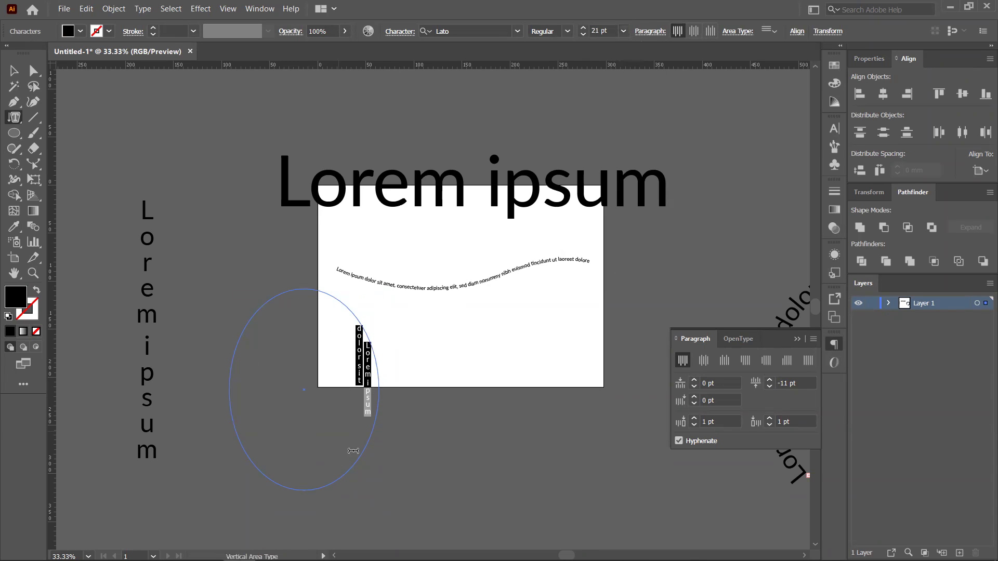
left_click(18, 120)
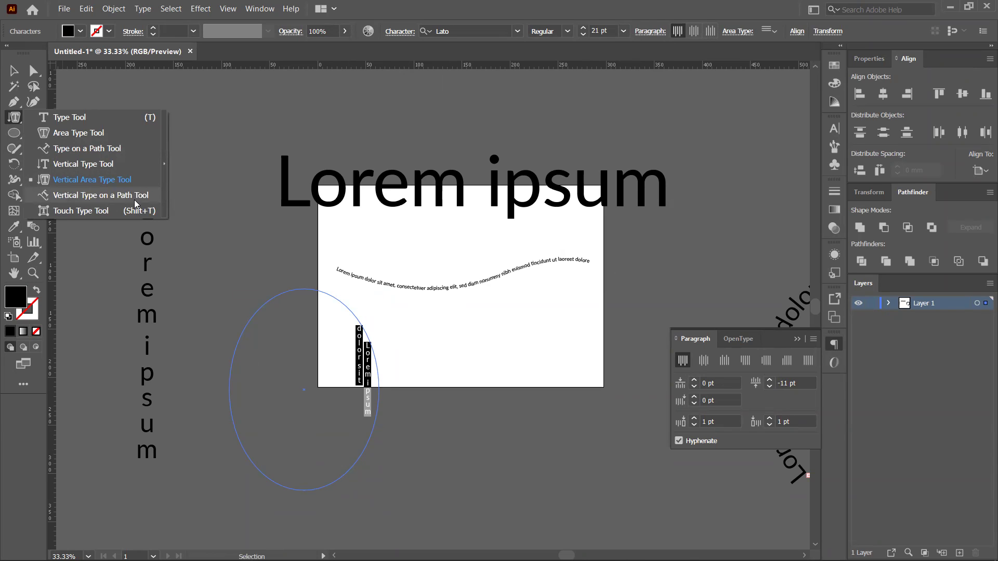
left_click(14, 71)
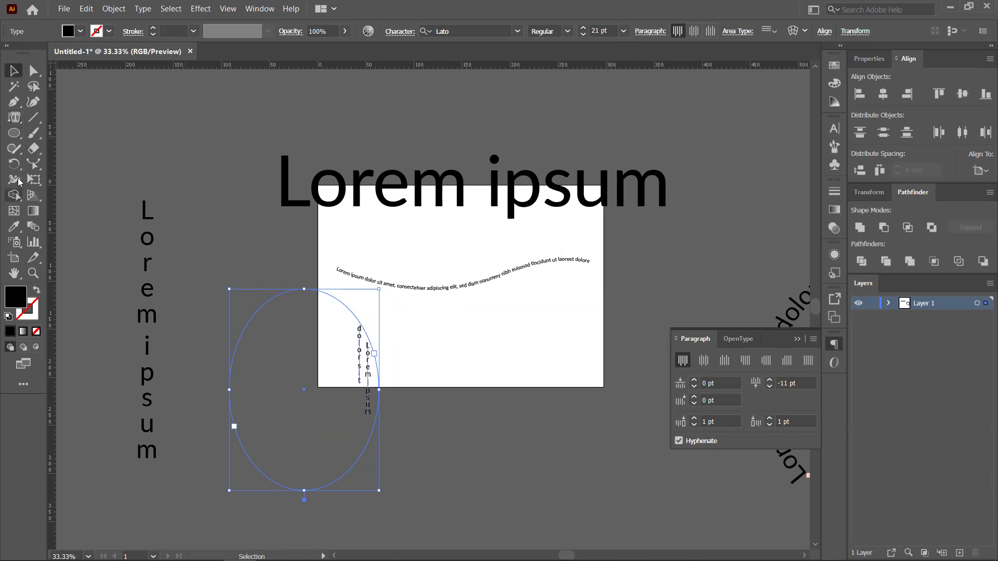
Draw a straight vertical line between the vertical text and the large heading, and run Vertical Type on a Path placeholder text along it
left_click(34, 118)
left_click_drag(208, 108, 208, 316)
left_click(15, 118)
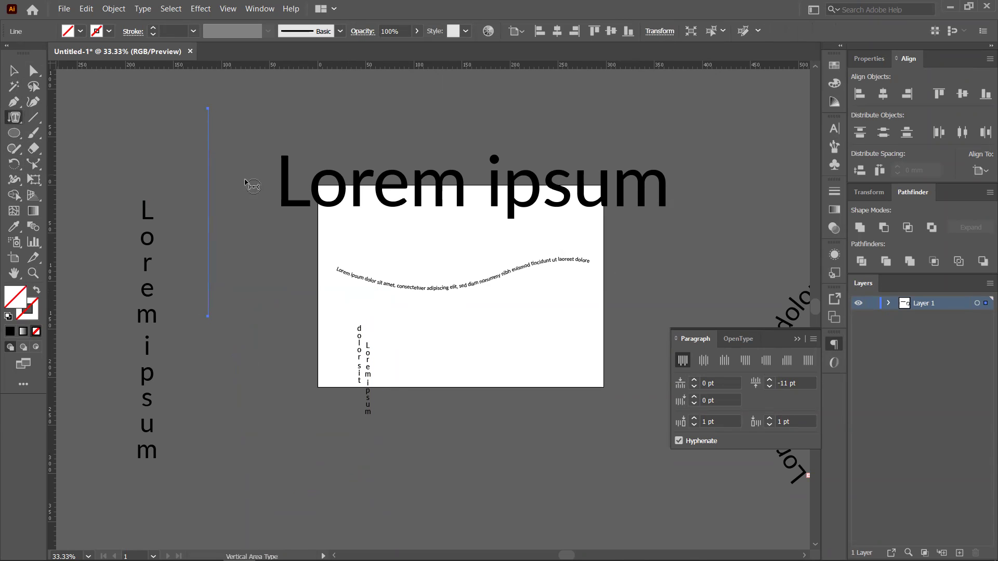
left_click(14, 118)
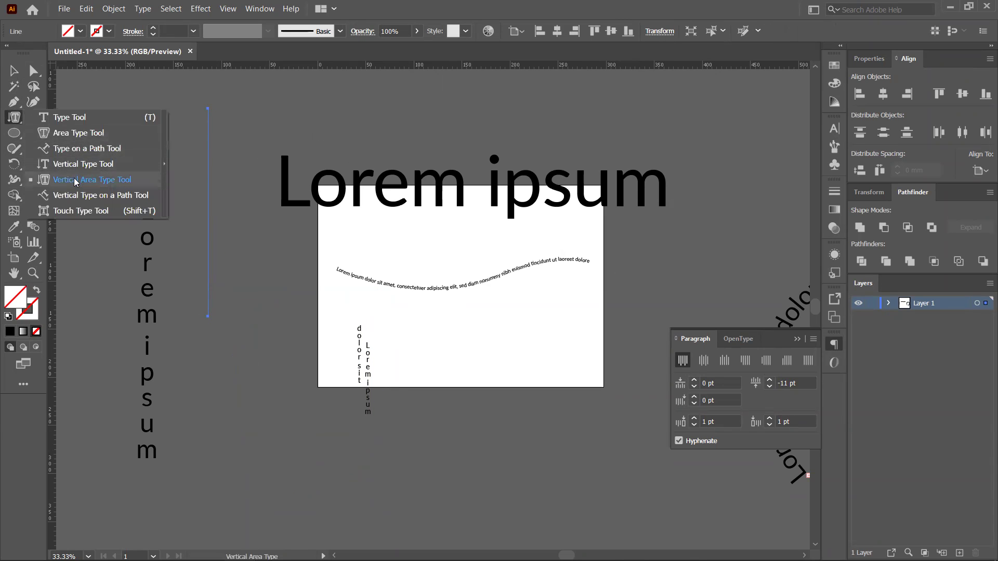
left_click(73, 196)
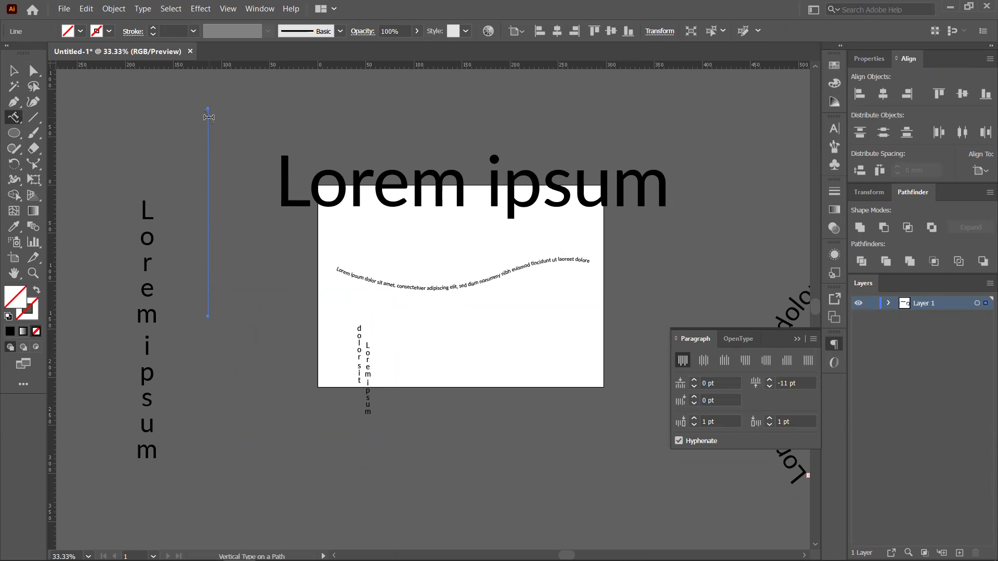
left_click(208, 116)
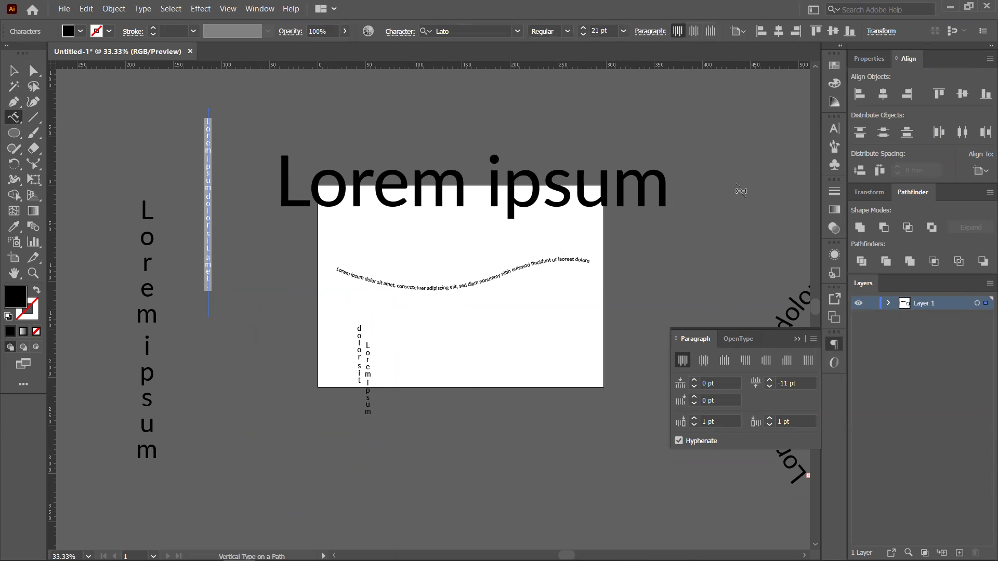
Shrink and narrow only the letter "o" in the large "Lorem ipsum" heading with the Touch Type tool
left_click(14, 118)
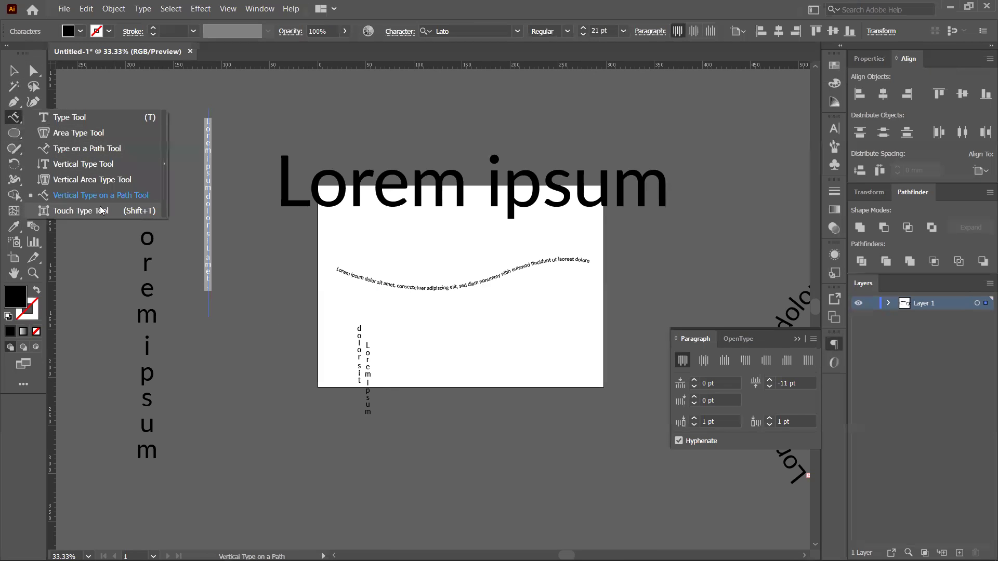
left_click(111, 212)
scroll(289, 200, "up", 1)
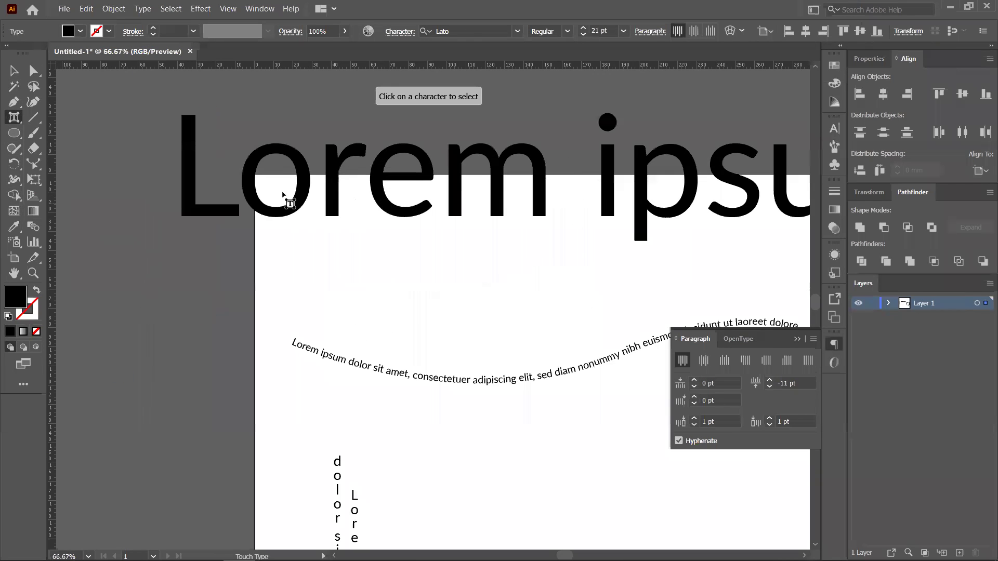
left_click(307, 195)
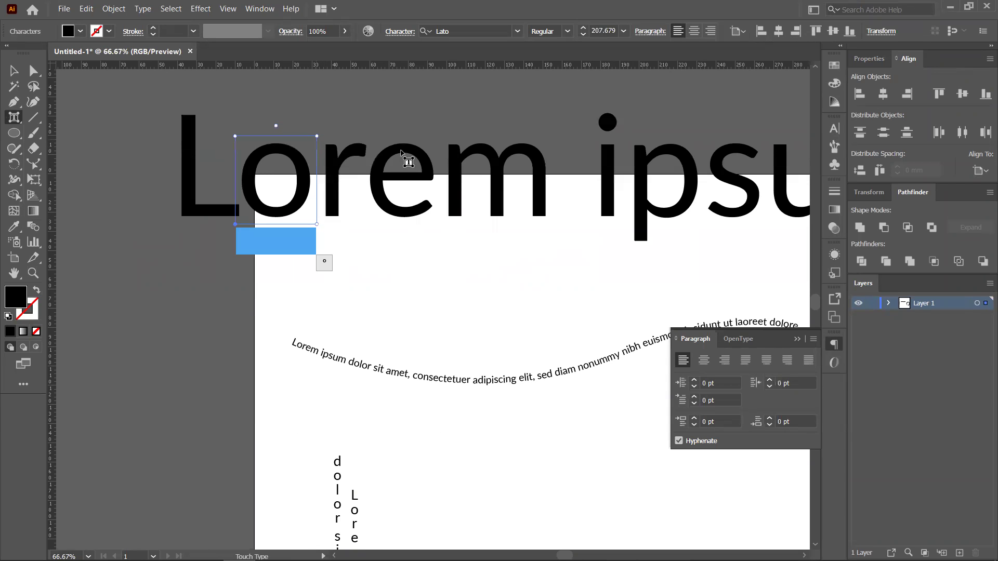
mouse_move(322, 133)
left_mouse_down()
mouse_move(327, 102)
mouse_move(279, 141)
mouse_move(259, 65)
mouse_move(259, 194)
mouse_move(431, 125)
mouse_move(656, 84)
mouse_move(502, 145)
mouse_move(311, 147)
left_mouse_up()
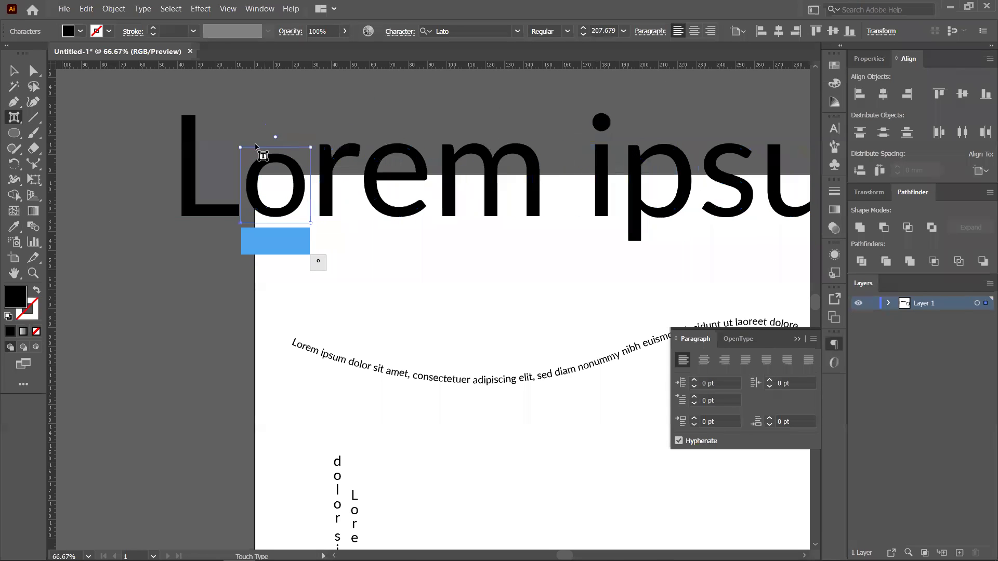
left_click(315, 147)
left_click(315, 147)
left_click(301, 189)
left_click_drag(313, 224, 302, 242)
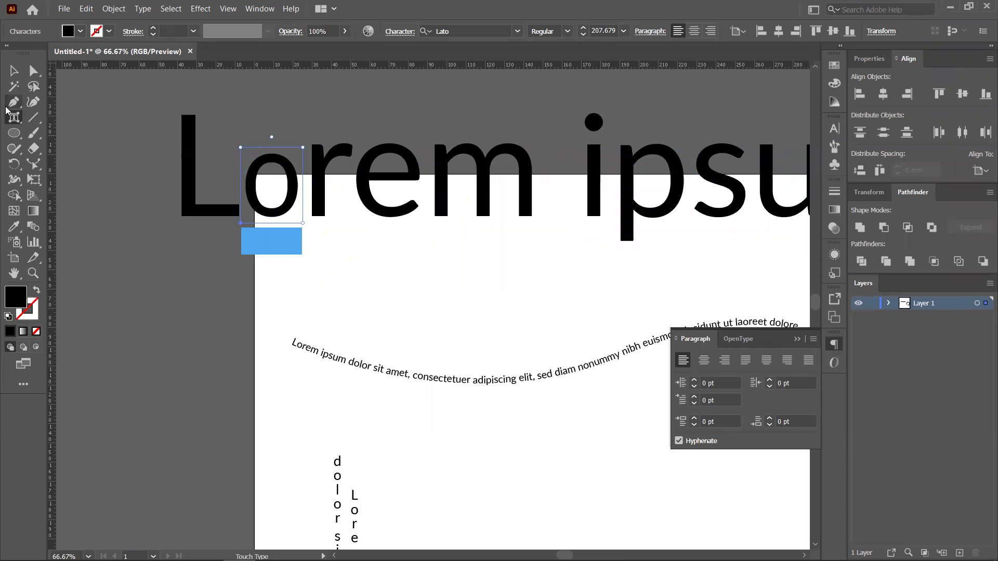
Reset the type tool group to the regular Type tool and delete every text object on and around the artboard
left_click(14, 118)
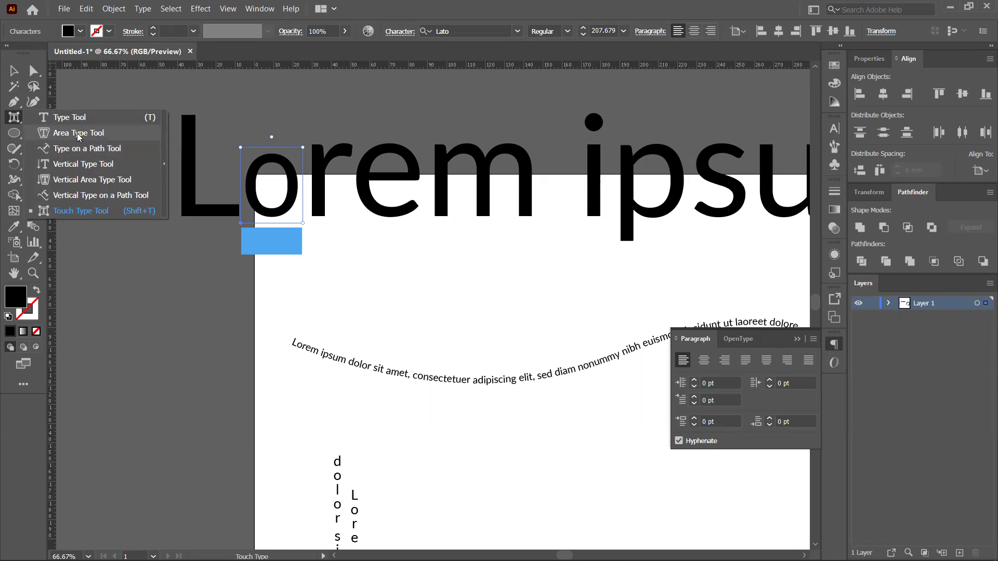
left_click(64, 120)
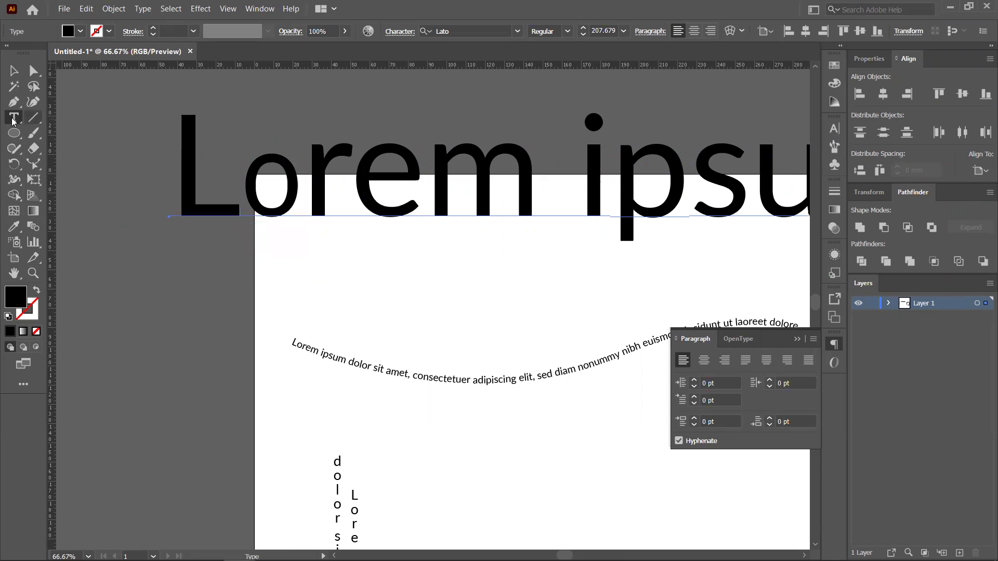
left_click(15, 117)
left_click(64, 117)
scroll(115, 180, "down", 3)
left_click(19, 76)
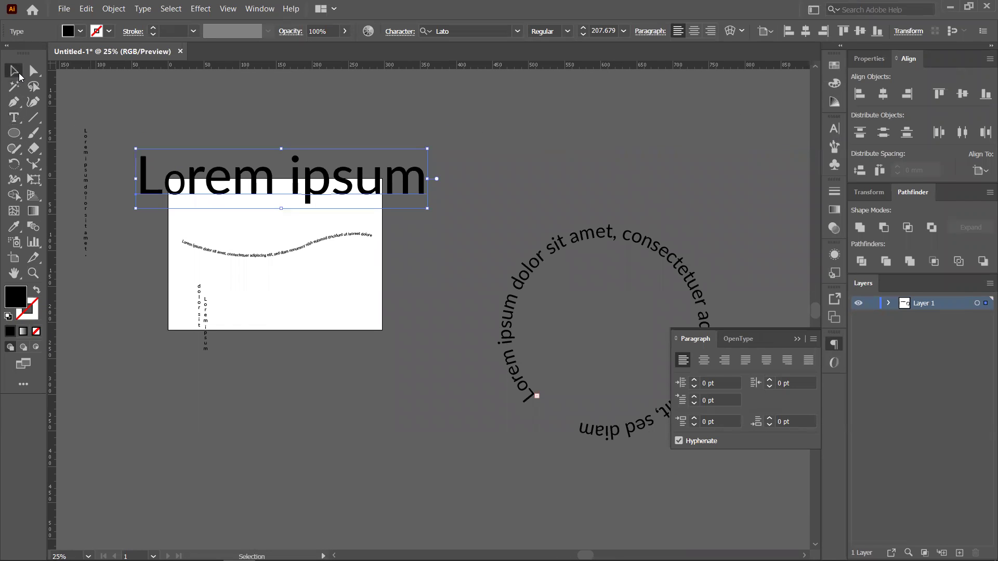
key("ctrl+a")
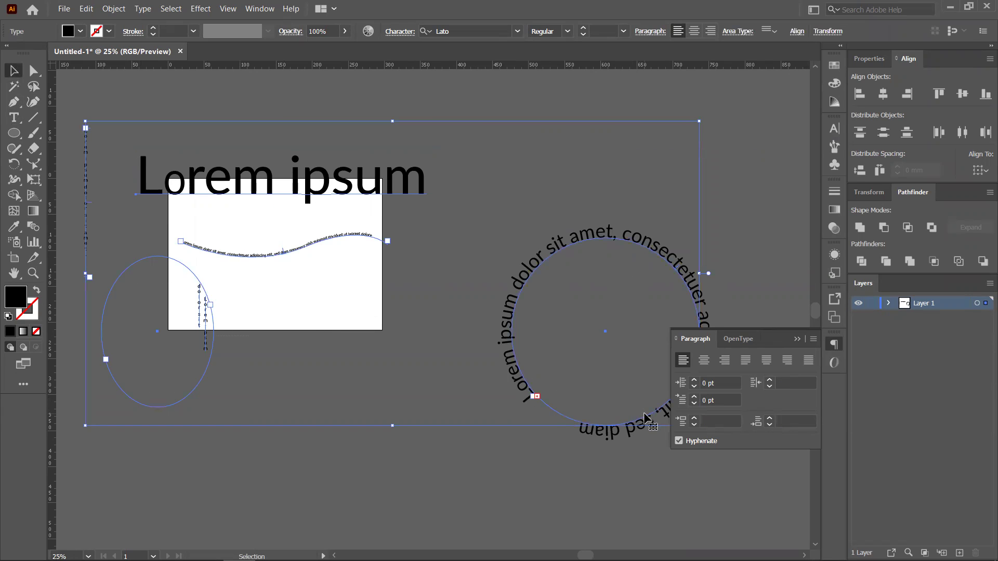
key("Delete")
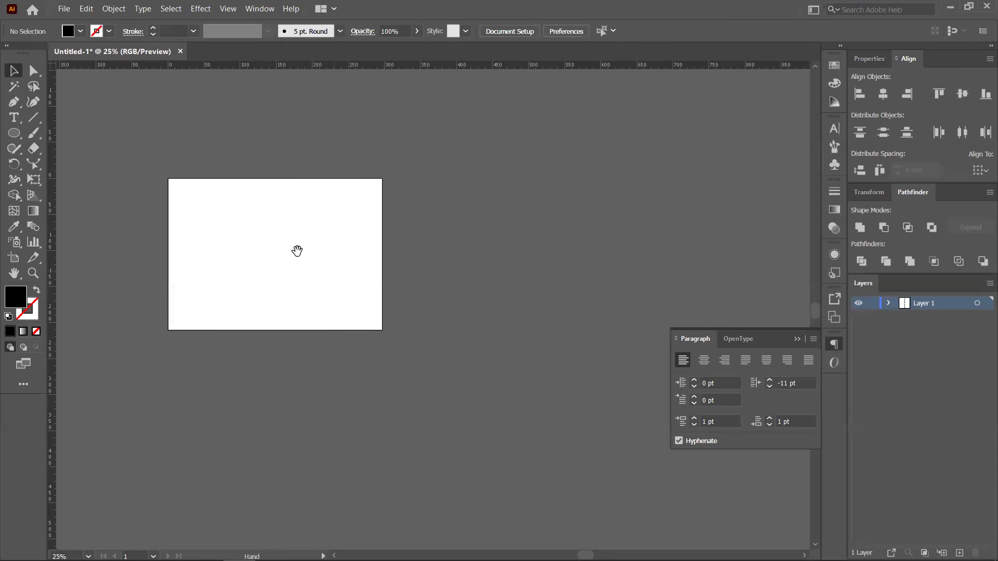
left_click_drag(269, 240, 343, 258)
left_click_drag(91, 192, 169, 372)
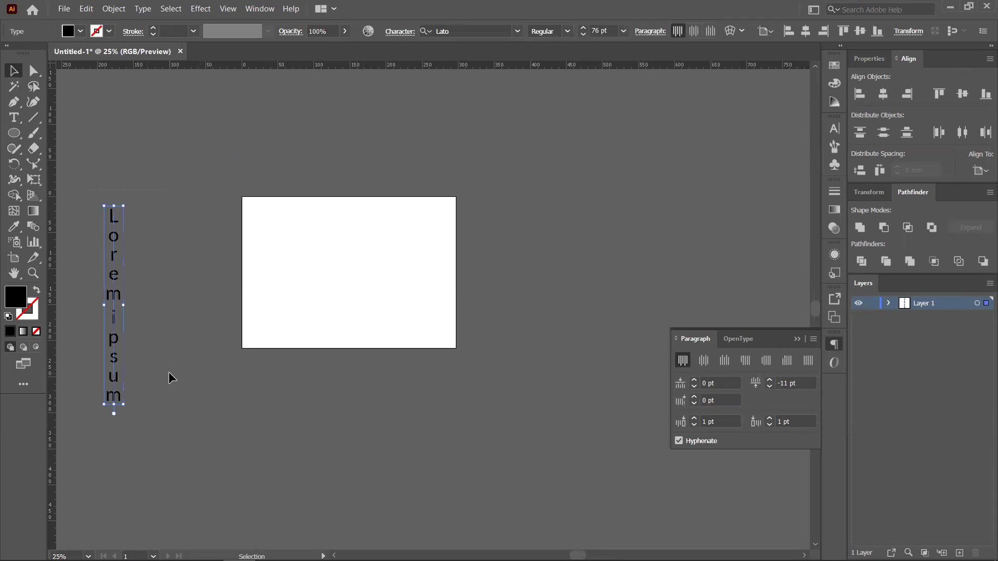
key("Delete")
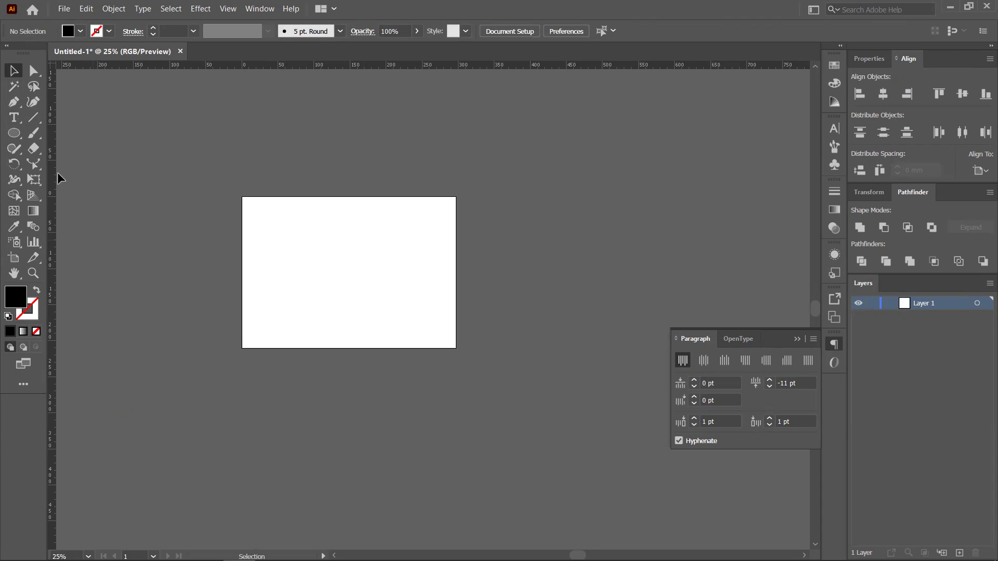
Review the type tool variants and the OpenType and Paragraph options, leaving those options collapsed
left_click(14, 118)
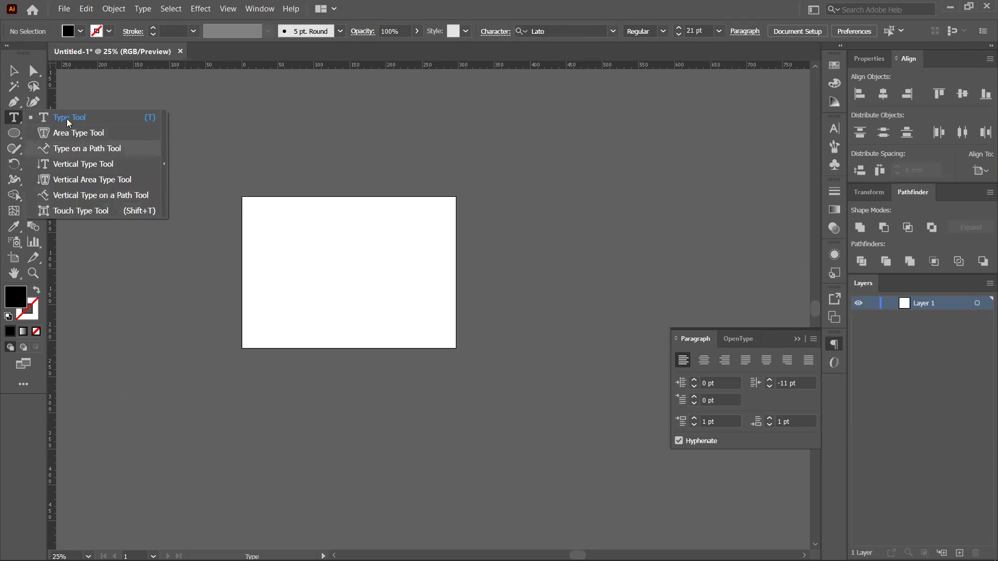
left_click(14, 71)
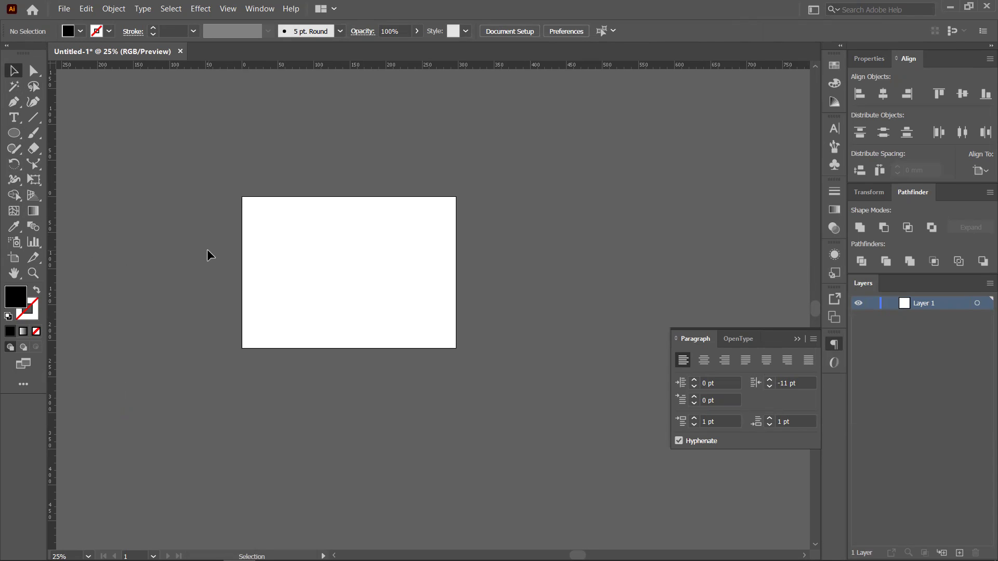
left_click(796, 340)
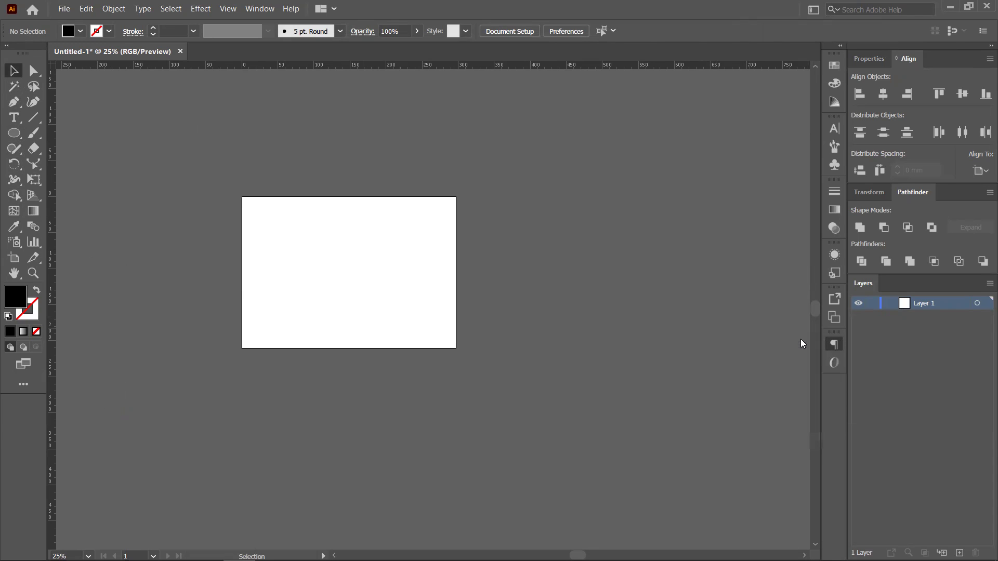
left_click(831, 361)
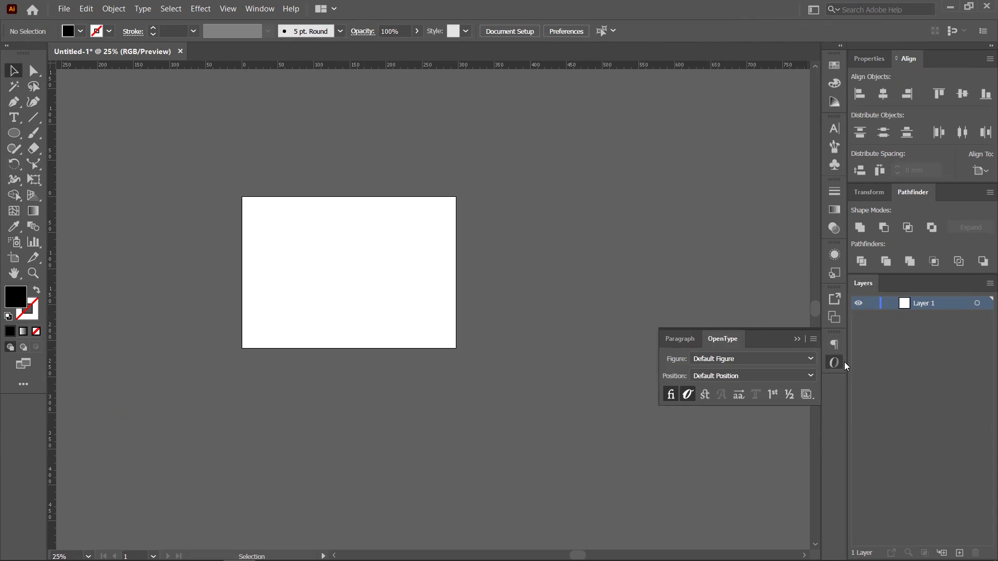
left_click(851, 391)
left_click(839, 347)
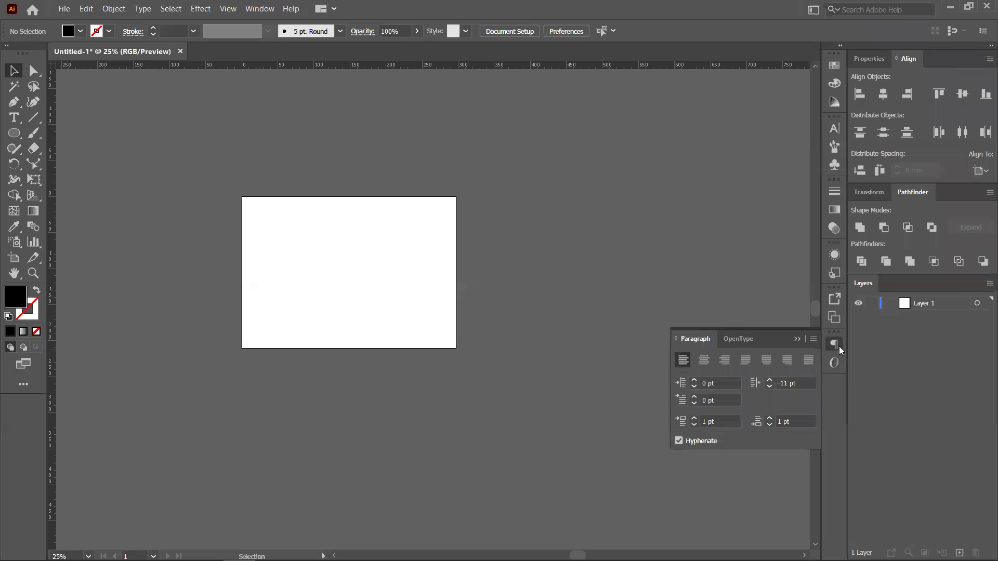
left_click(838, 346)
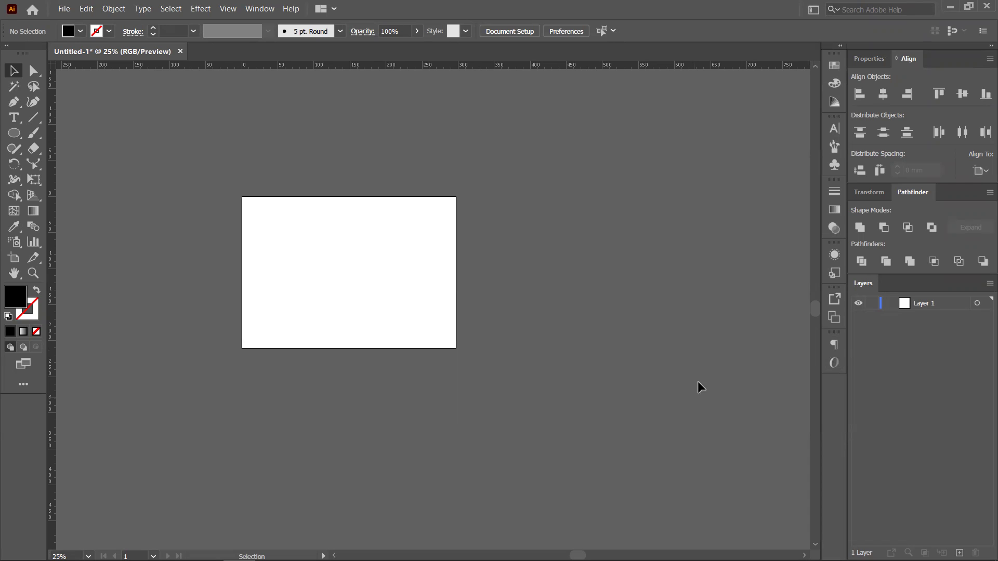
Draw a black circle with the Ellipse tool in the lower middle of the artboard
scroll(339, 277, "up", 2)
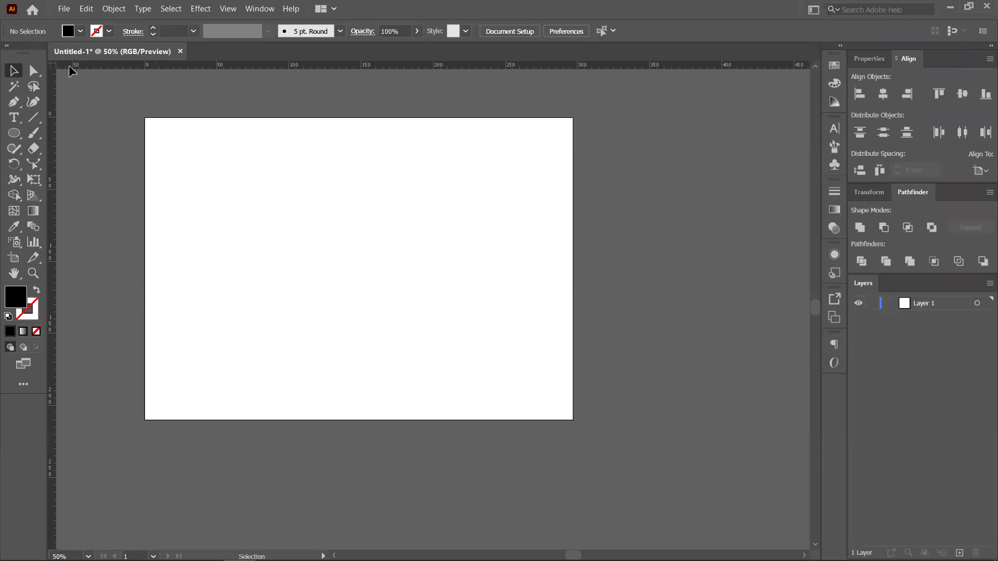
left_click(18, 134)
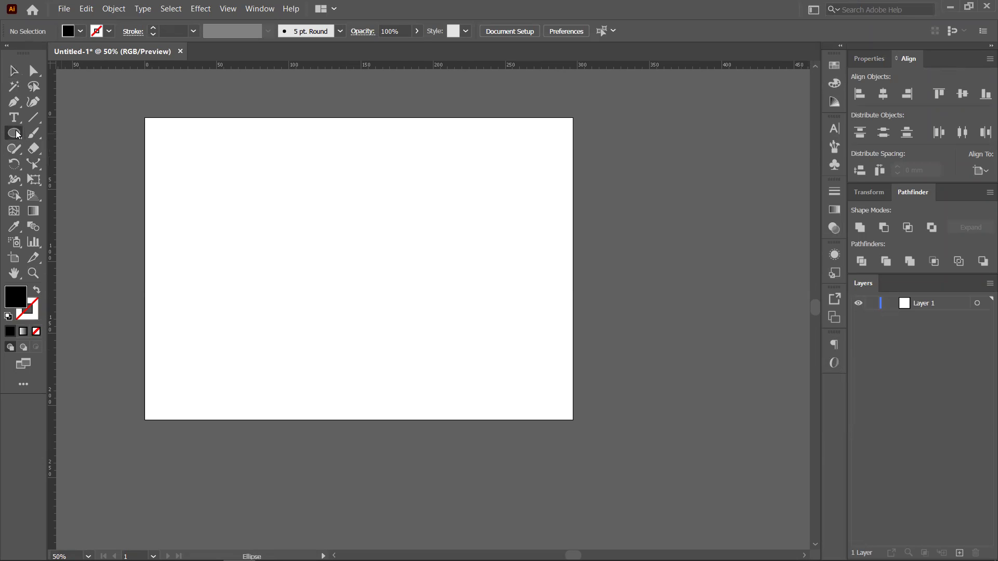
left_click_drag(250, 204, 420, 369)
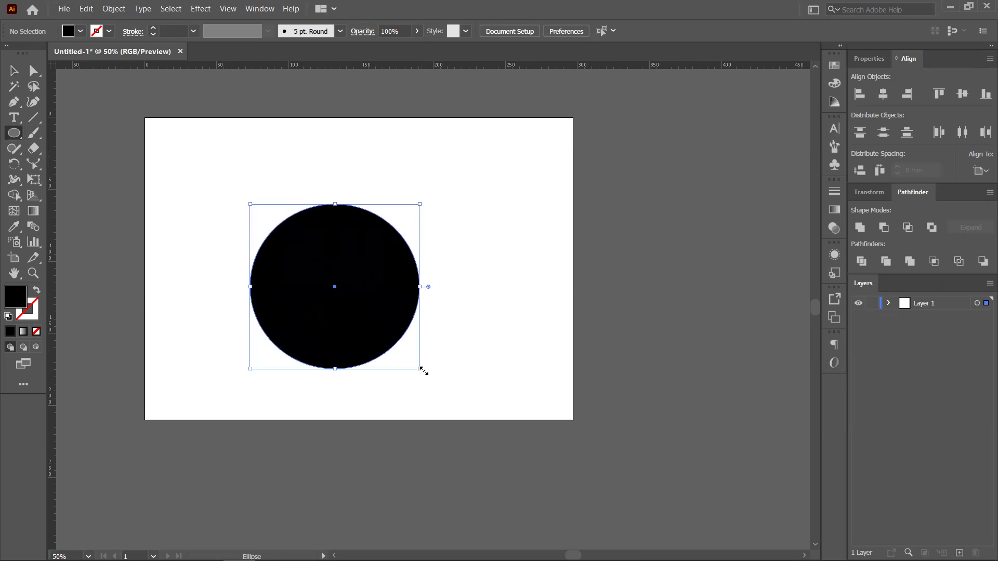
Open the photo kayan-baby-quBe0ZVCPFQ.jpg from the New folder directory as its own document
left_click(64, 9)
left_click(75, 47)
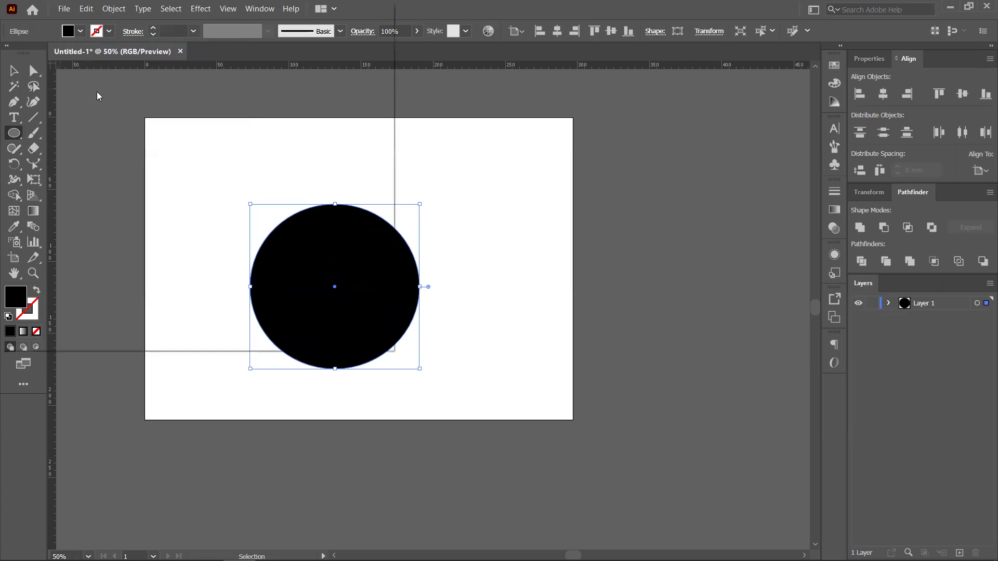
left_click(151, 127)
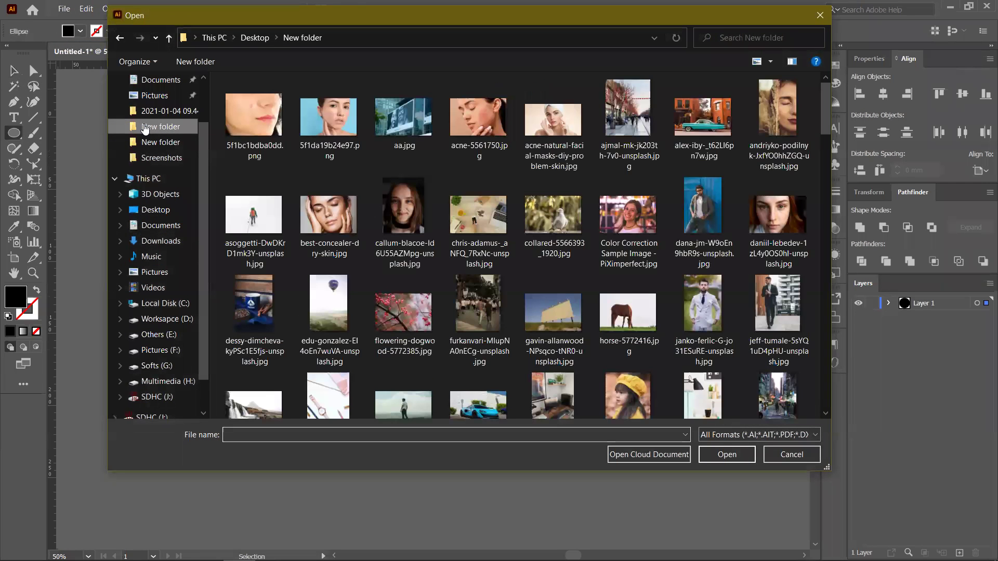
left_click(643, 398)
left_click(727, 454)
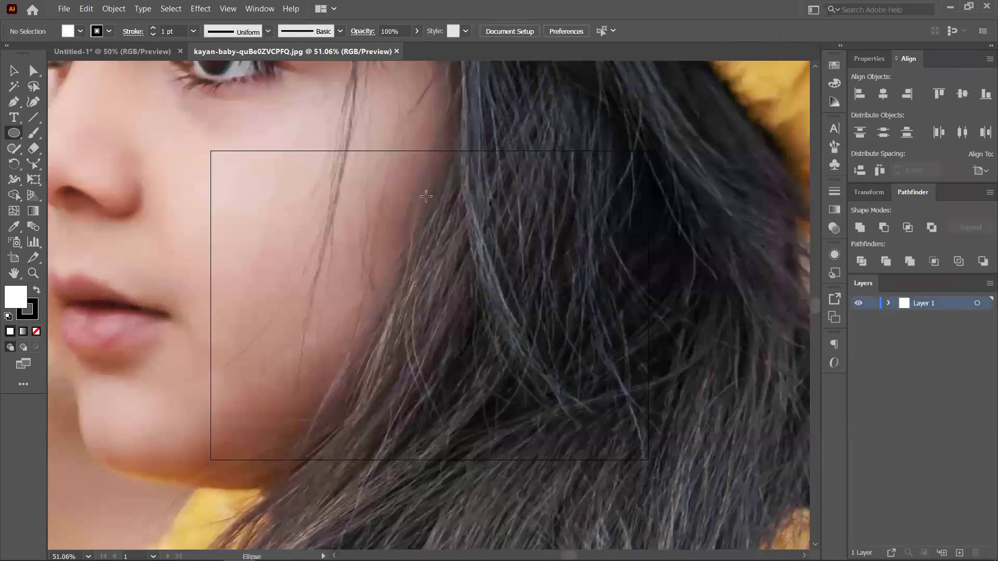
Scale down the opened photo of the girl in the yellow hat and bring it into the Untitled-1 document
left_click(23, 76)
key("ctrl+minus")
key("ctrl+minus")
key("ctrl+minus")
key("ctrl+minus")
key("ctrl+minus")
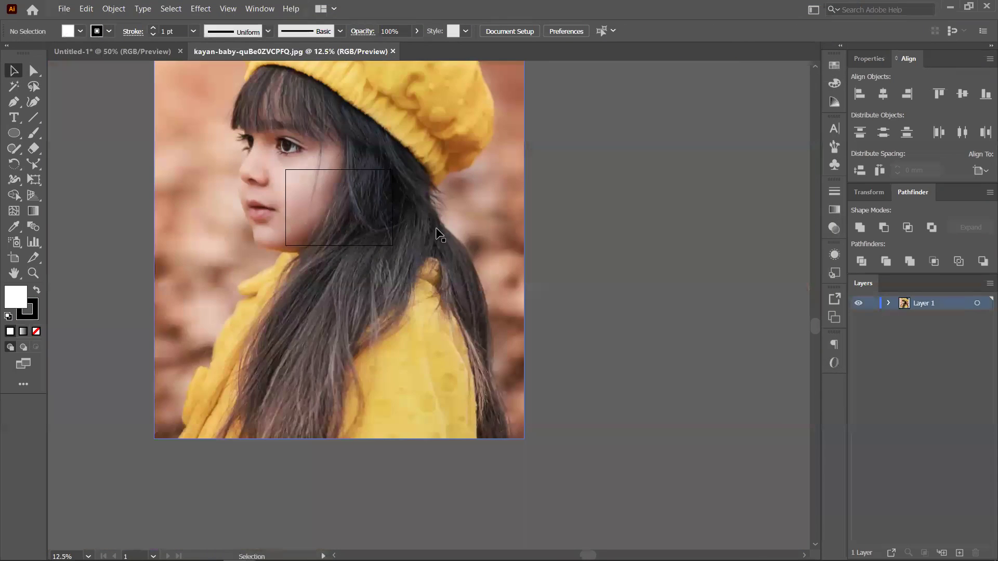
left_click(513, 245)
left_click_drag(602, 63, 496, 258)
left_click_drag(417, 291, 268, 285)
key("ctrl+plus")
key("ctrl+plus")
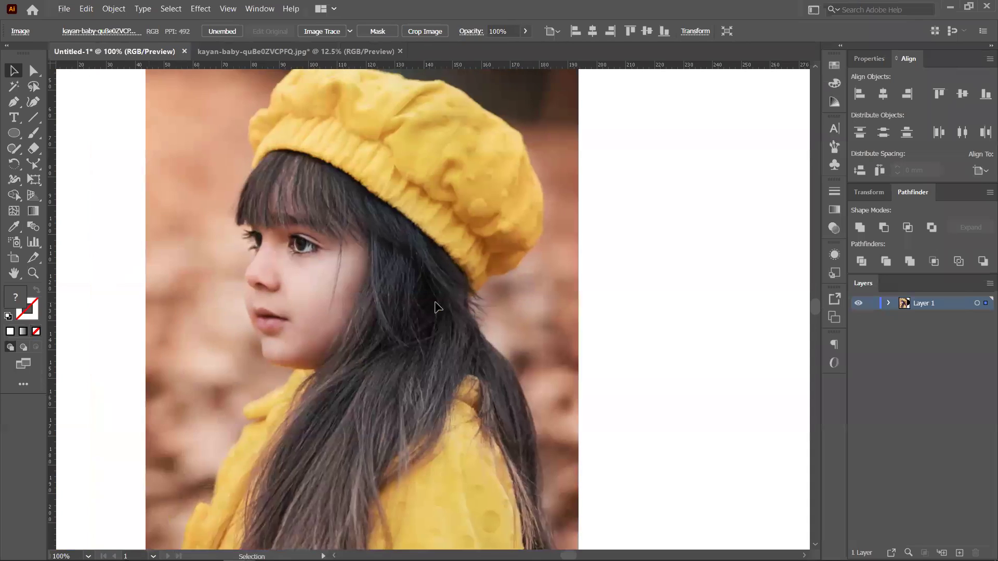
Move the photo off the artboard to its right side and place the black circle next to it
key("ctrl+minus")
key("ctrl+minus")
key("ctrl+minus")
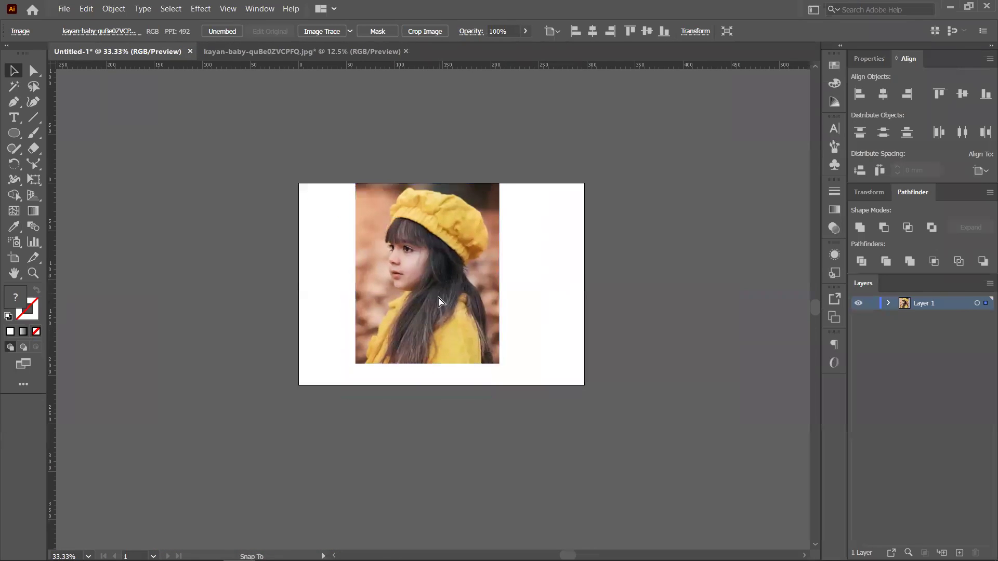
mouse_move(413, 301)
left_mouse_down()
mouse_move(490, 312)
mouse_move(552, 301)
mouse_move(564, 311)
mouse_move(448, 296)
mouse_move(519, 291)
mouse_move(414, 285)
left_mouse_up()
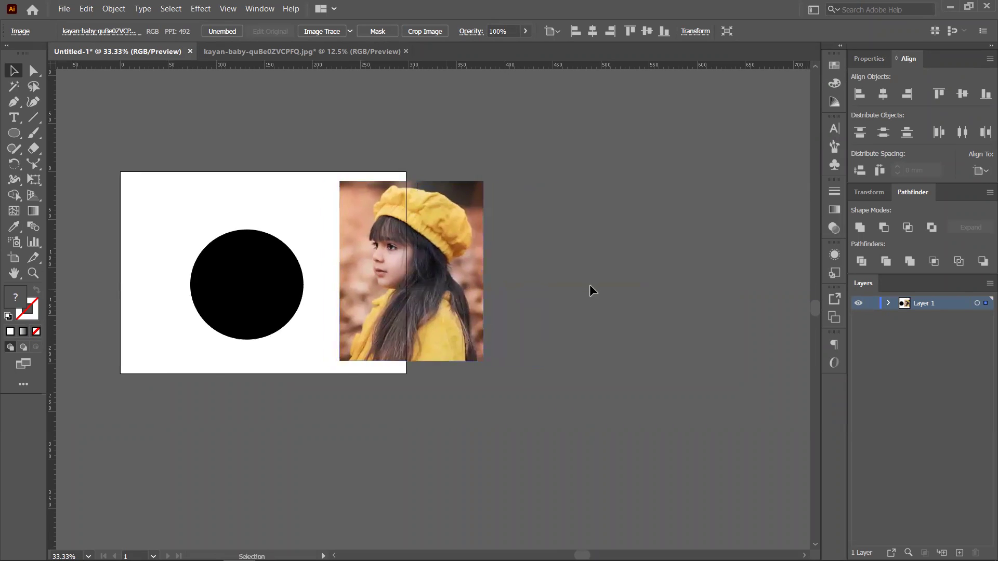
left_click_drag(258, 297, 601, 289)
Bring the black circle in front of the photo, enlarge it to about 143.6 by 139.7 mm and cover the girl's head
key("ctrl")
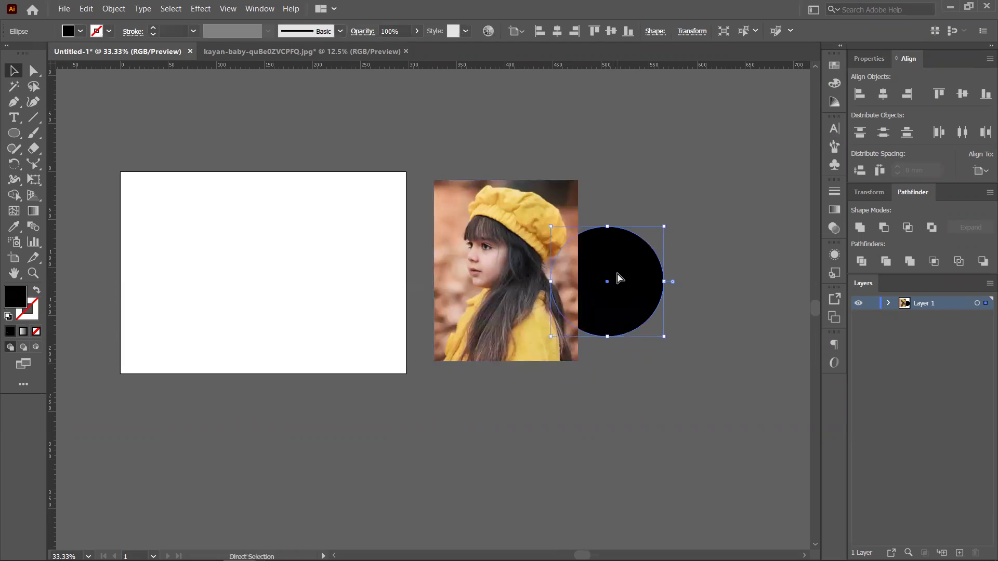
key("ctrl+shift+bracketright")
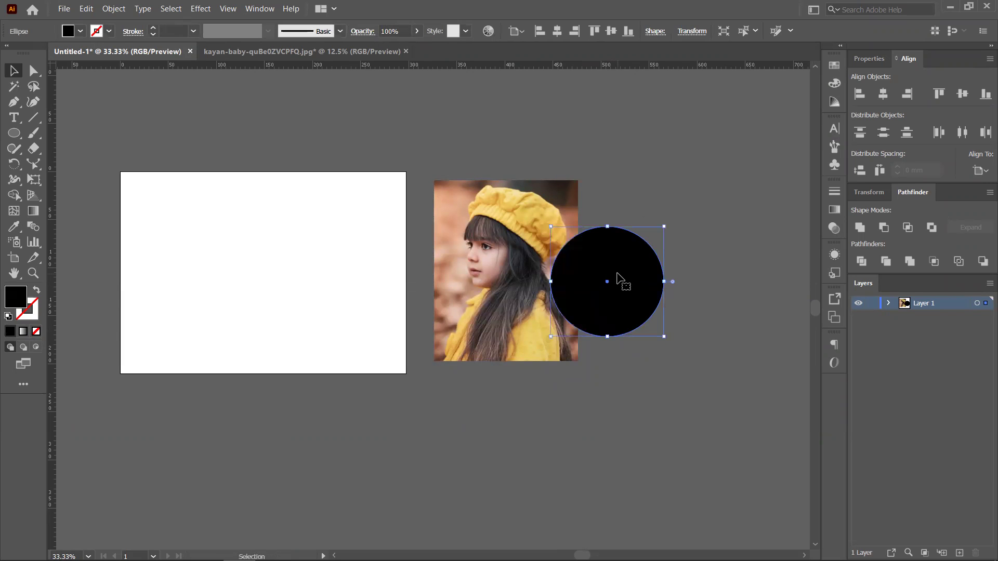
left_click_drag(602, 314, 579, 318)
left_click_drag(541, 267, 547, 276)
Make a clipping mask from the black circle over the photo and move the clipped photo onto the artboard
key("ctrl+a")
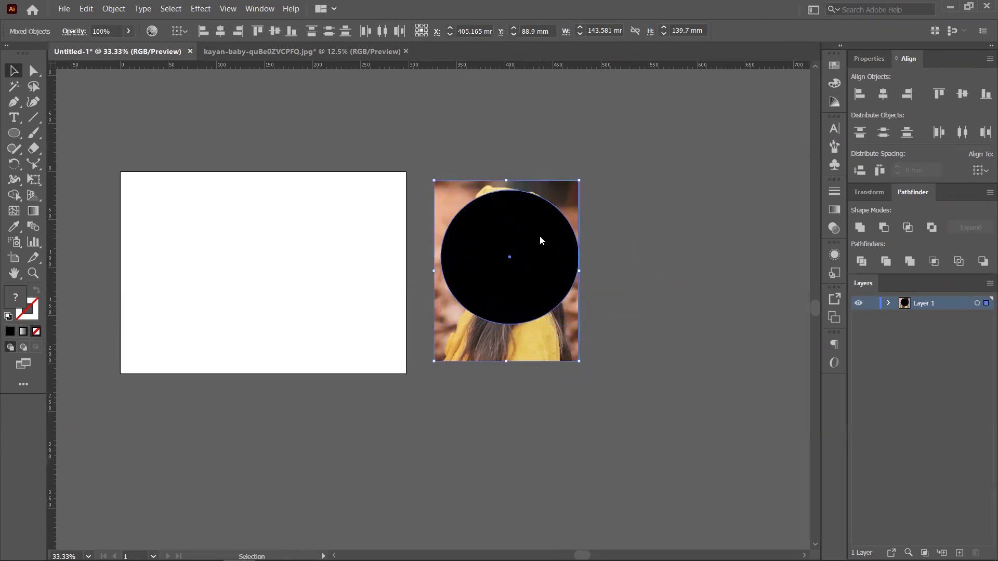
right_click(541, 237)
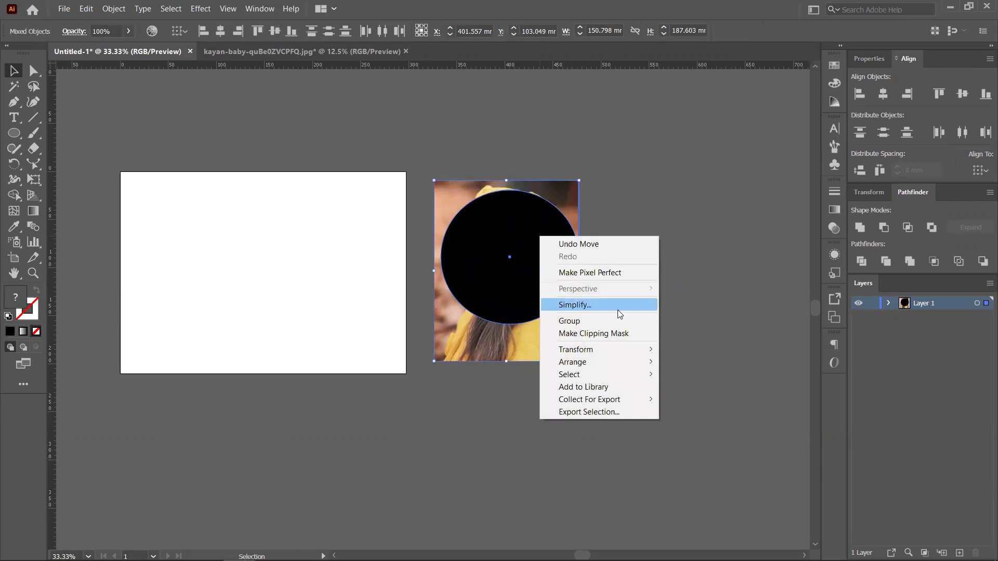
left_click(686, 308)
left_click_drag(571, 291, 392, 283)
left_click_drag(439, 307, 588, 313)
left_click_drag(499, 275, 442, 315)
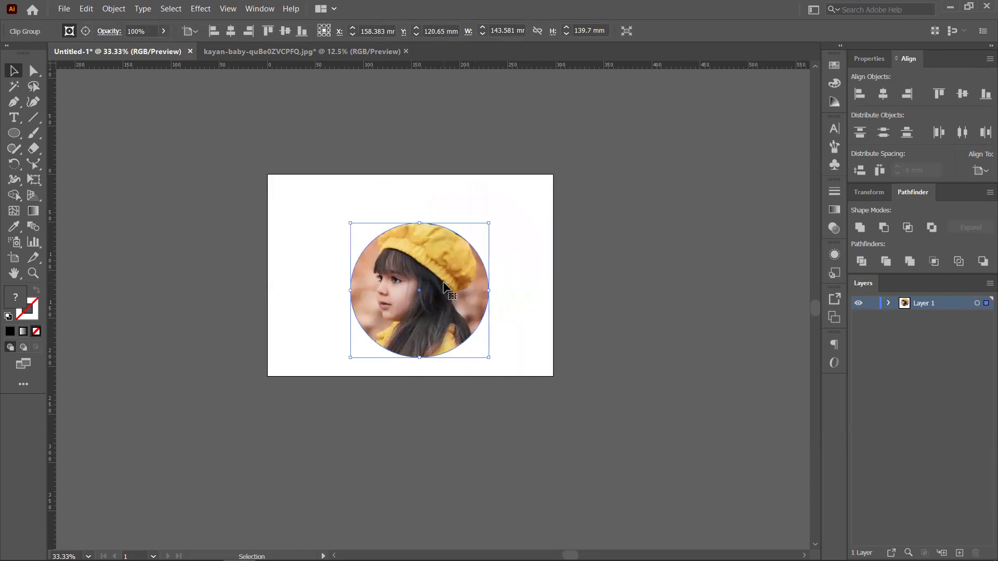
Undo the move and the circular clipping mask, back to the separate photo and circle beside the artboard
key("a")
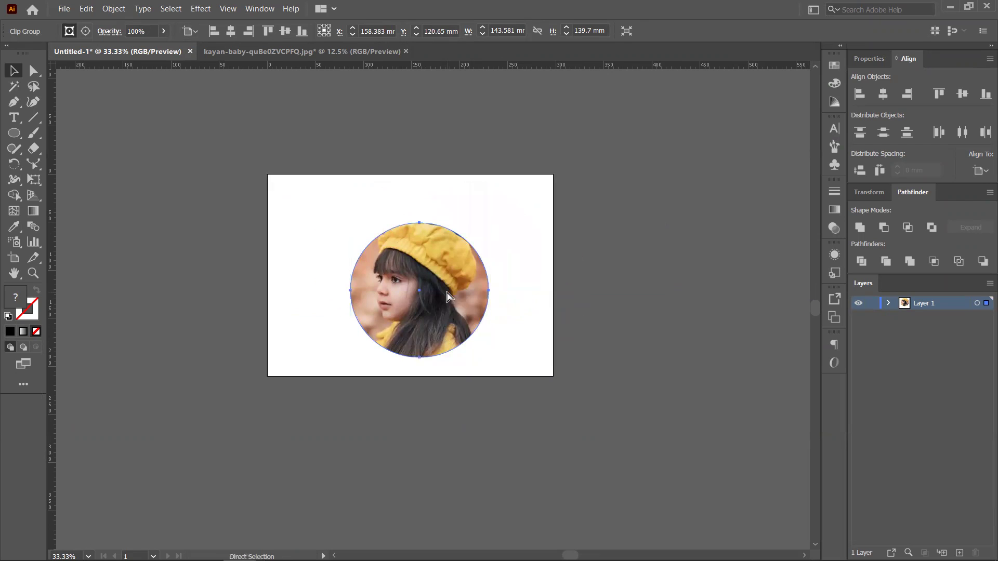
key("ctrl+z")
key("ctrl+z")
key("ctrl+z")
key("v")
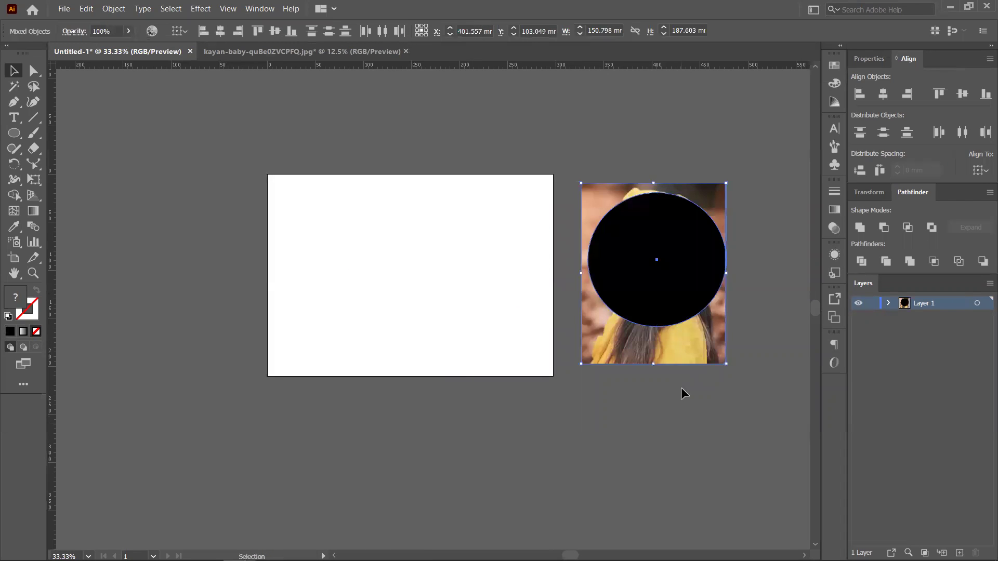
Move the photo onto the artboard, place the black circle over its upper part and select both
left_click(680, 388)
left_click_drag(642, 267, 430, 278)
left_click_drag(537, 257, 403, 269)
key("ctrl+a")
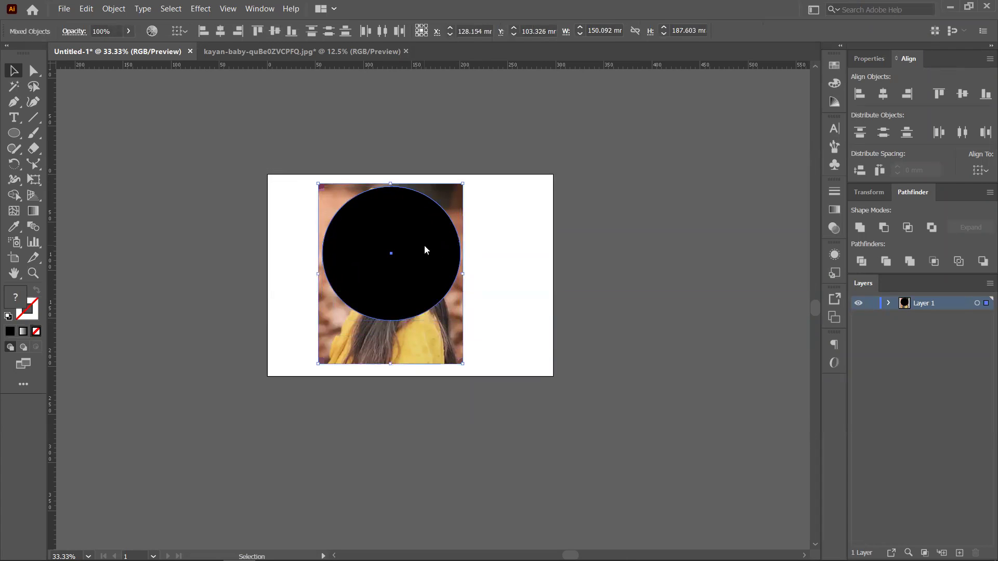
Clip the photo on the artboard to the black circle with a clipping mask and shift the clipped photo
right_click(424, 250)
left_click(478, 342)
left_click_drag(439, 272, 357, 270)
Delete the clipped photo, and undo back to the unmasked photo with the black circle on top
key("Delete")
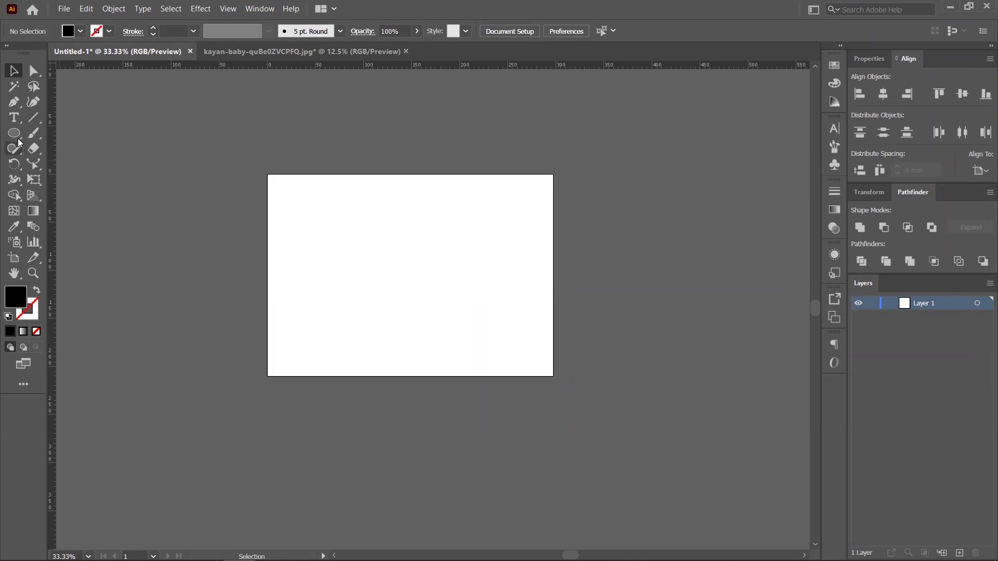
left_click_drag(285, 192, 443, 267)
key("l")
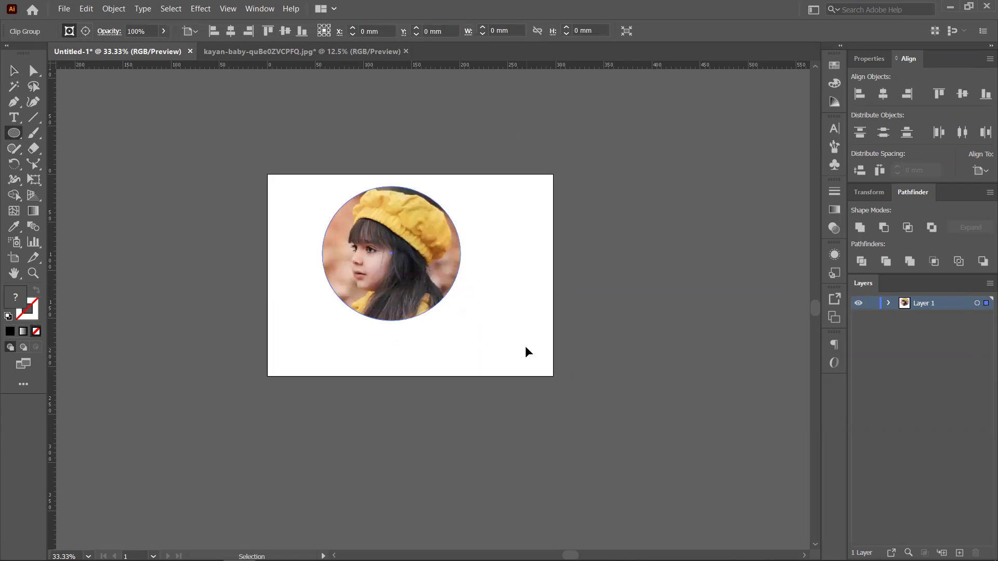
key("ctrl+z")
left_click_drag(444, 360, 600, 366)
key("ctrl+z")
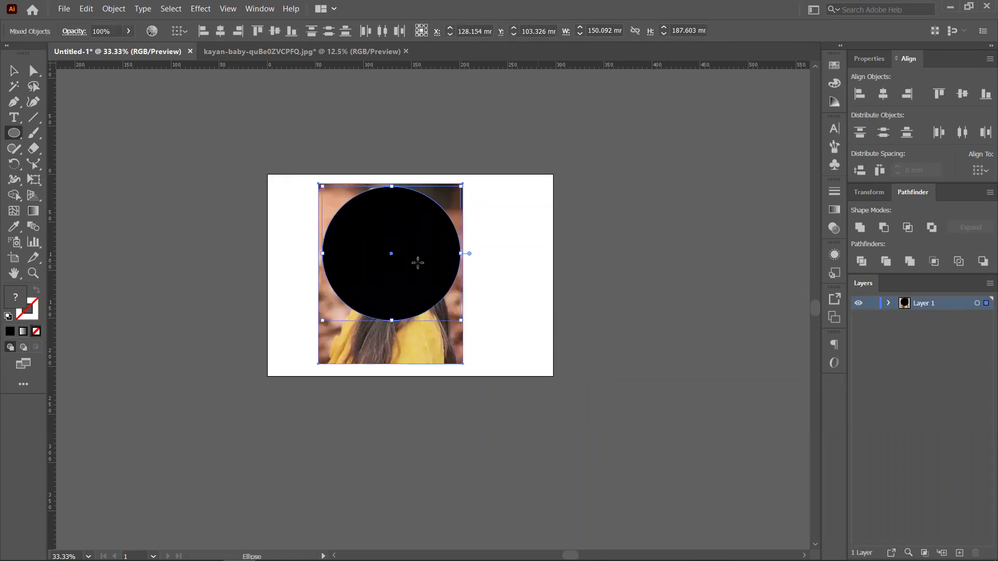
Place the black circle to the right of the artboard, away from the photo, and fill it with red
key("v")
left_click_drag(431, 254, 691, 233)
left_click(479, 251)
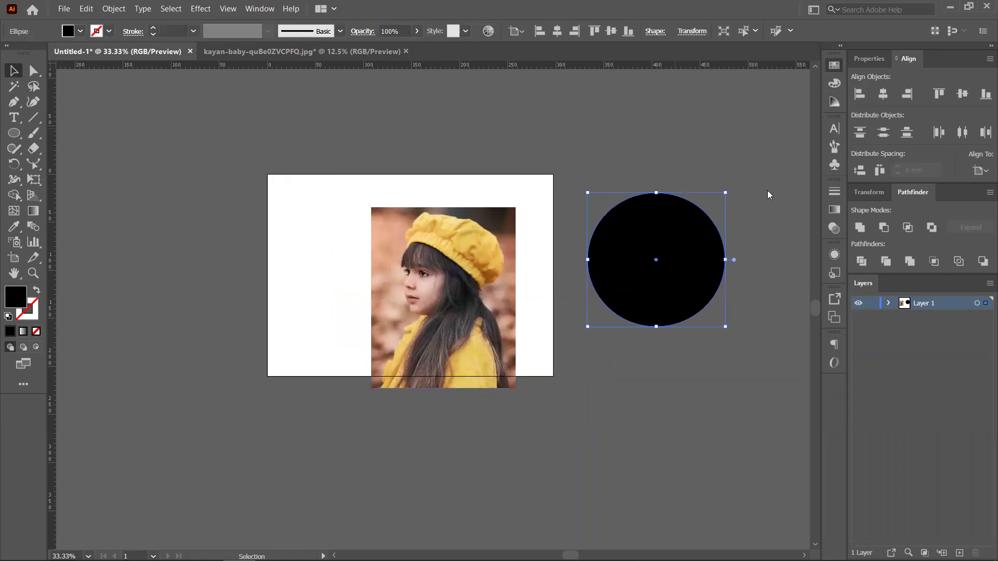
left_click(834, 65)
left_click(711, 100)
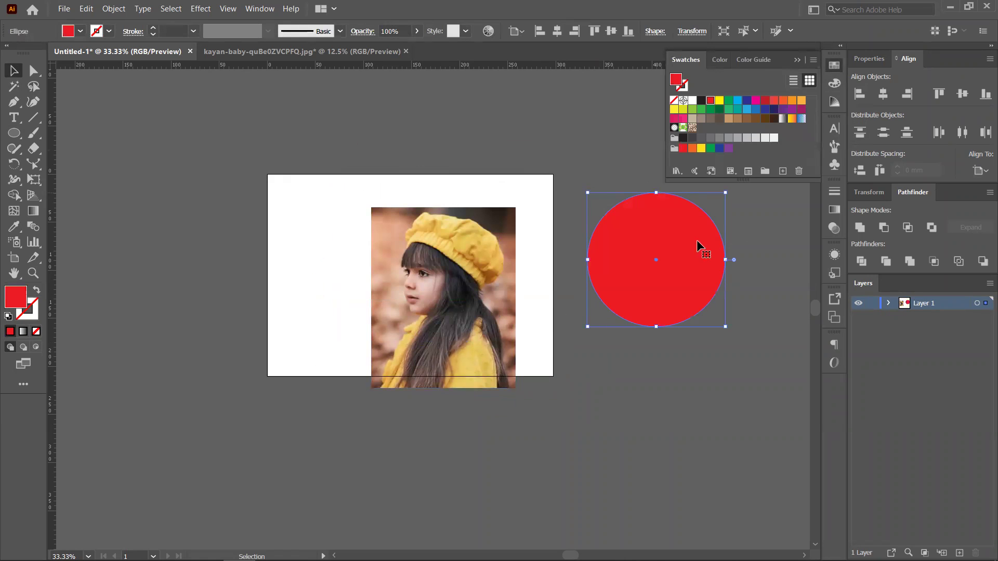
Shrink the red circle and spread four copies of it over the photo
left_click_drag(725, 192, 675, 240)
left_click(624, 278)
left_click_drag(438, 323, 487, 245)
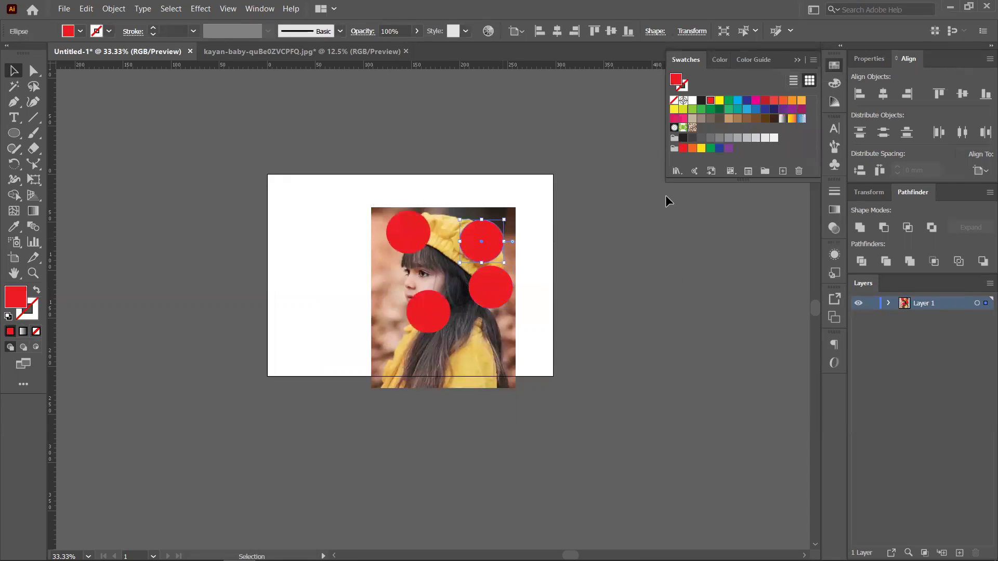
Recolor the upper-right circle on the photo green and the upper-left circle purple
left_click(728, 100)
left_click(422, 229)
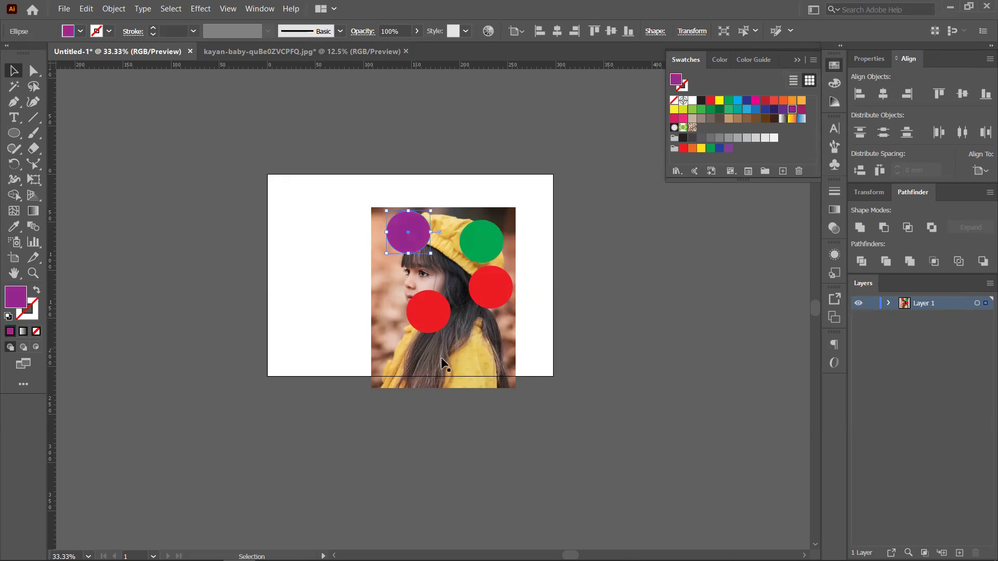
left_click(493, 363)
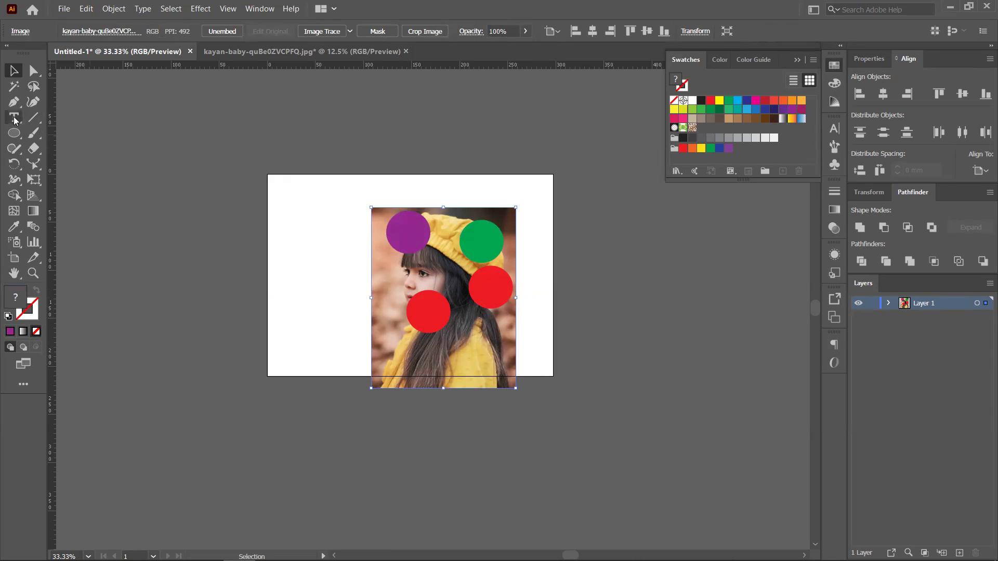
Draw a purple rectangle about 275 by 210 mm over the photo and circles, covering most of the artboard
left_click(14, 133)
left_click_drag(14, 136, 72, 131)
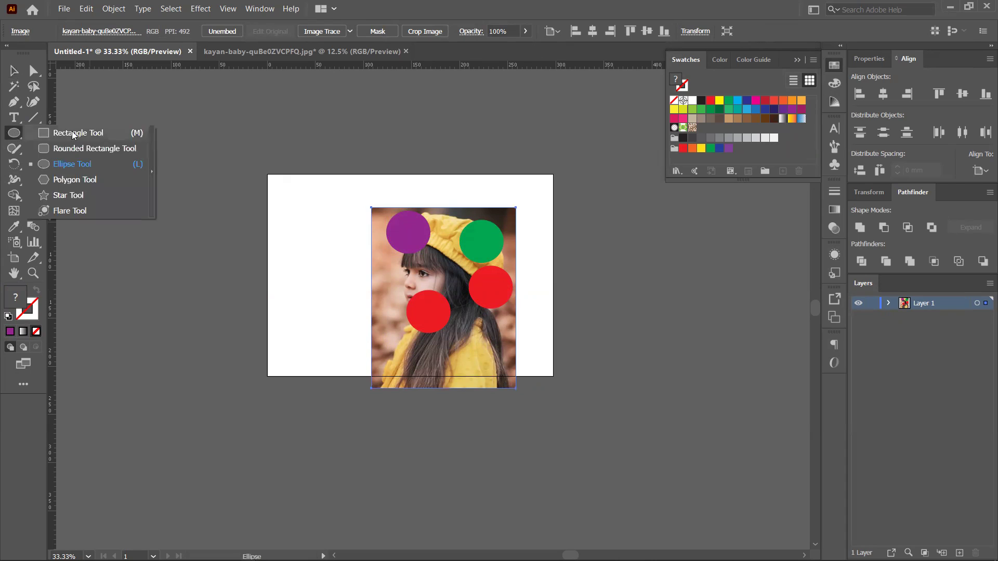
left_click_drag(288, 174, 553, 376)
left_click(14, 71)
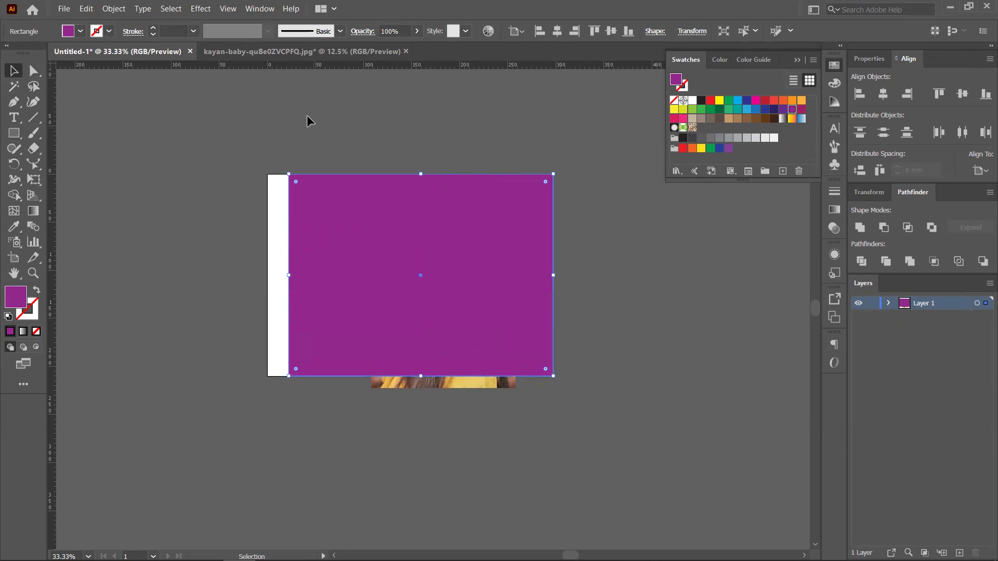
Make a clipping mask from the large purple rectangle over the photo and circles, and shift the clipped group up and left
key("ctrl+a")
right_click(475, 256)
left_click(519, 352)
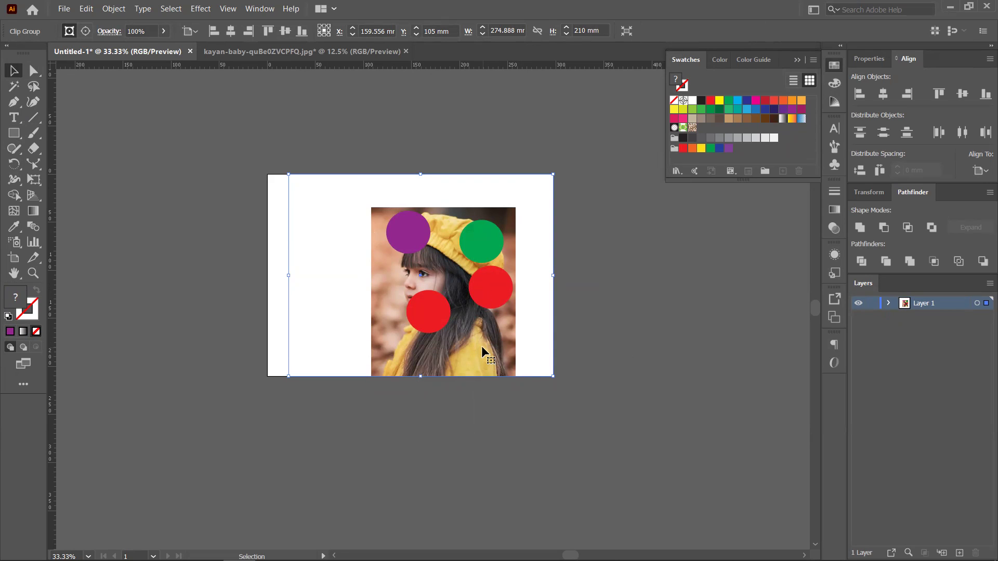
left_click_drag(468, 313, 494, 356)
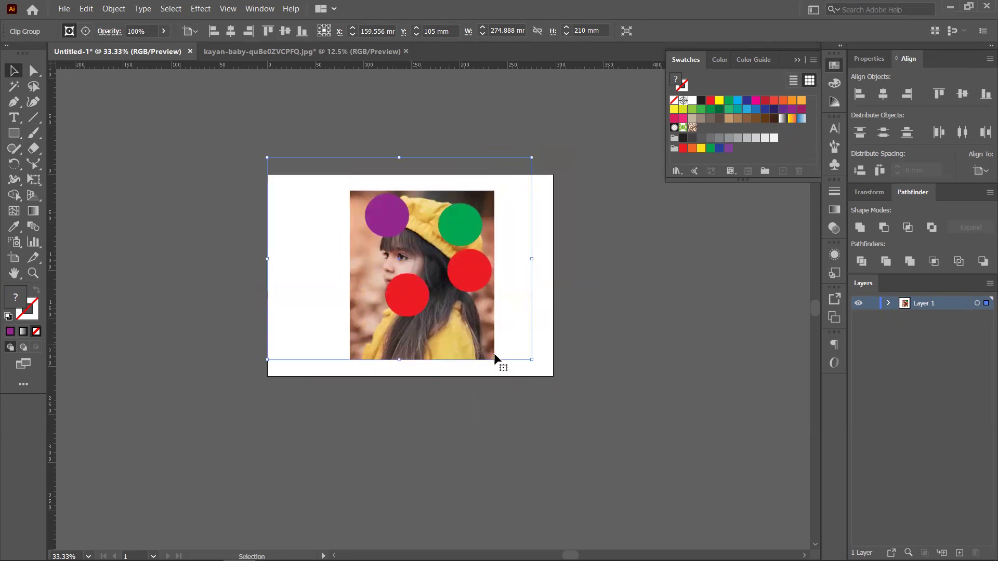
Undo the clipped group's move and the large rectangle's clipping mask
key("ctrl+z")
key("ctrl+z")
key("v")
left_click_drag(289, 173, 385, 176)
key("ctrl+z")
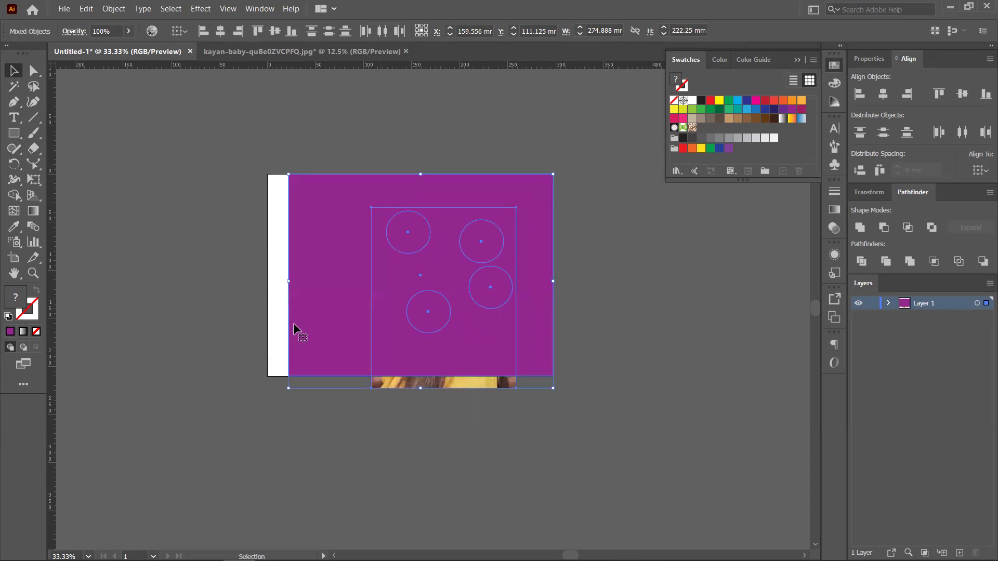
Resize the purple rectangle to about 124 by 153 mm so it lies inside the photo and cuts across the circles
left_click(283, 302)
left_click(323, 279)
left_click_drag(290, 274, 374, 281)
left_click_drag(465, 174, 464, 228)
left_click_drag(555, 303, 493, 303)
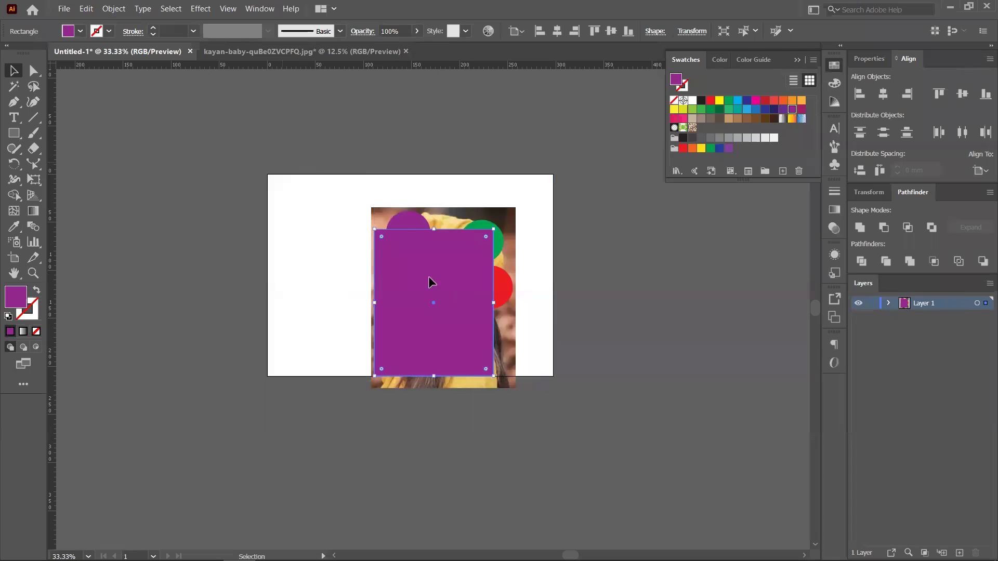
Make a clipping mask of the photo and circles with the smaller rectangle, and move the clipped group up and left on the artboard
key("ctrl+a")
right_click(442, 275)
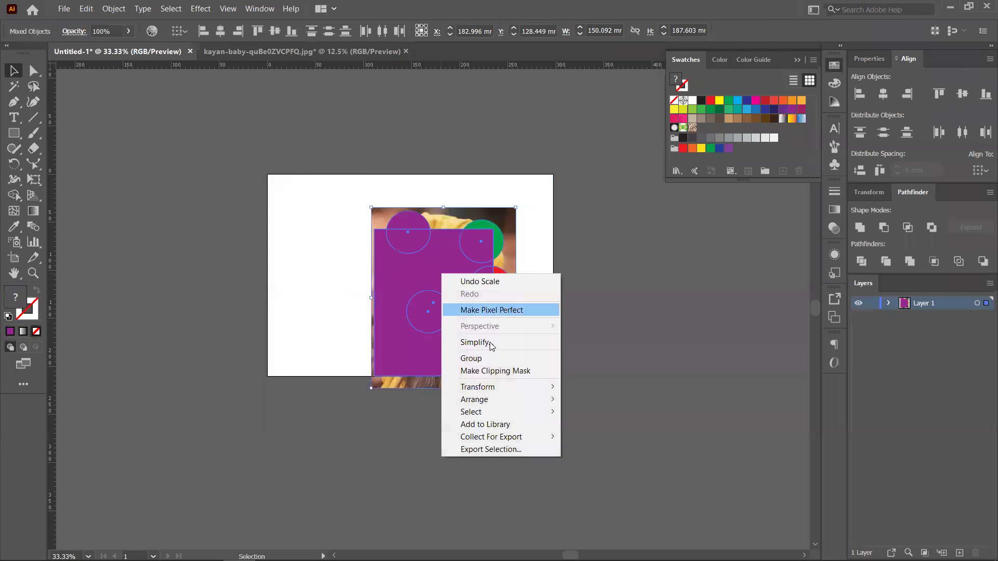
left_click(489, 371)
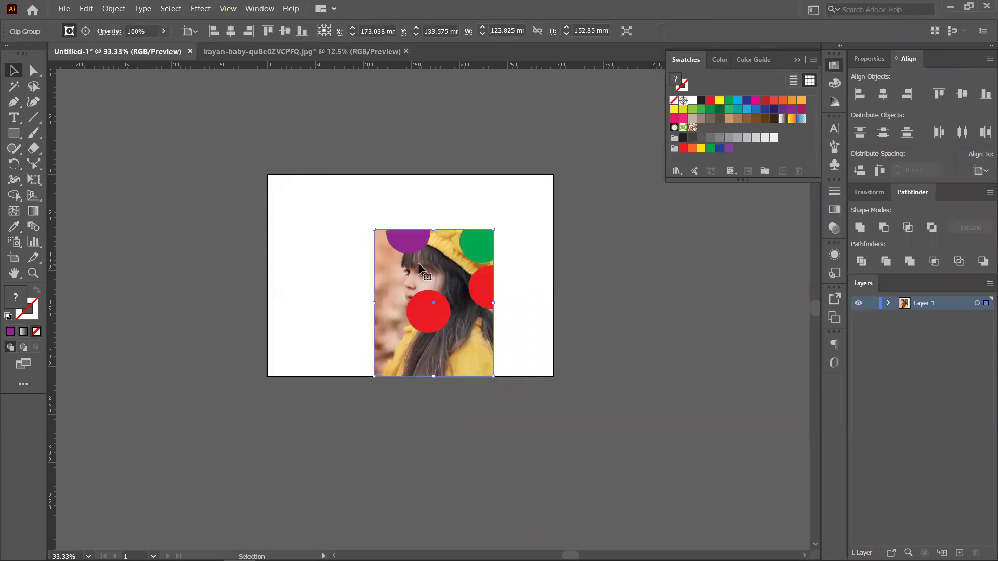
left_click_drag(456, 254, 430, 245)
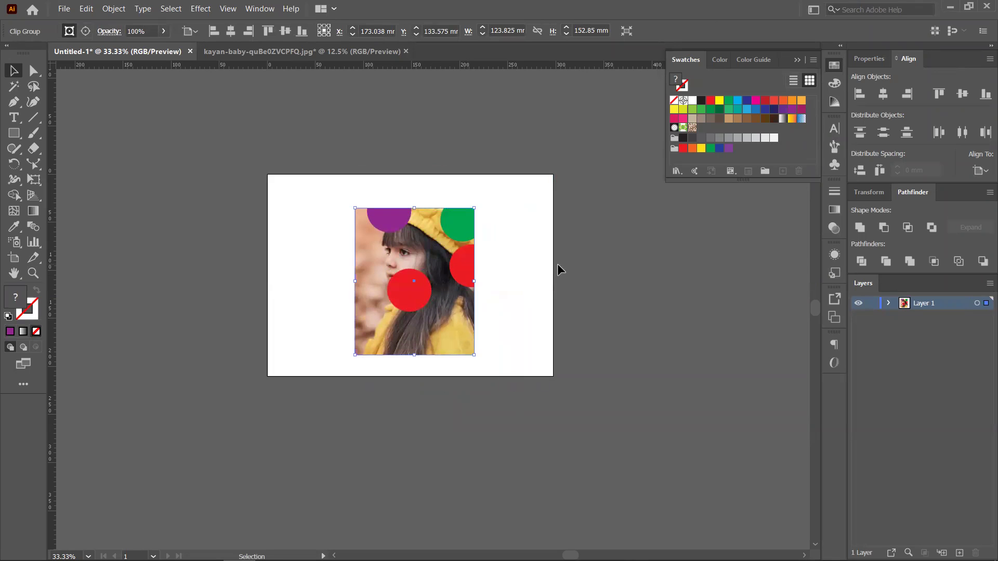
Release the clipping mask from the photo and circles, and try pulling the photo out to the right
right_click(454, 266)
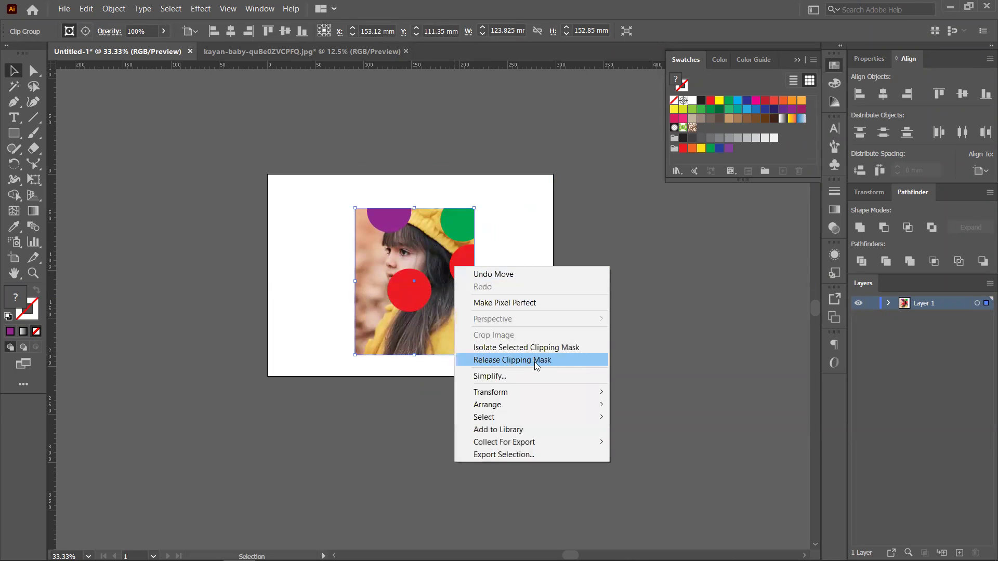
left_click(504, 360)
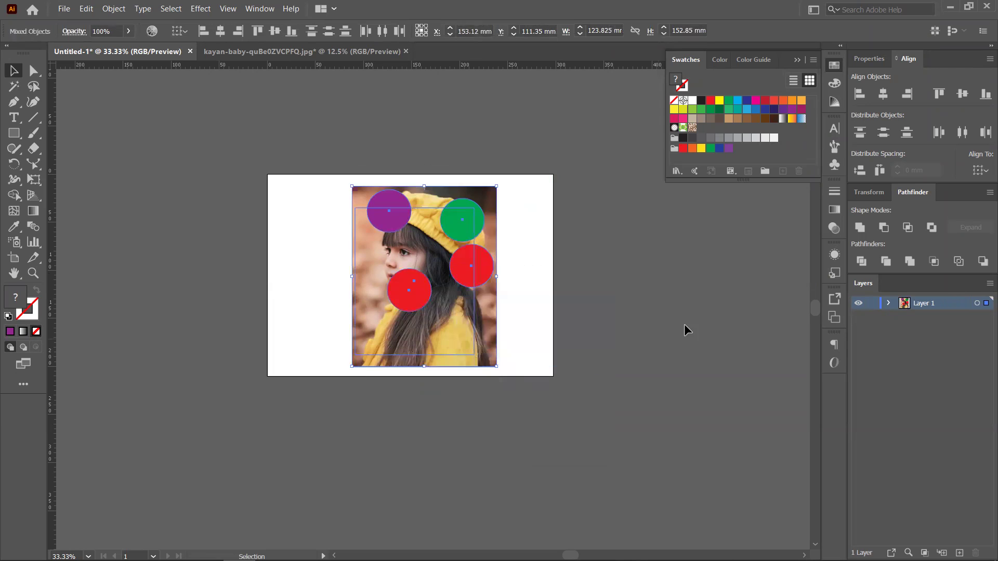
left_click_drag(489, 327, 623, 305)
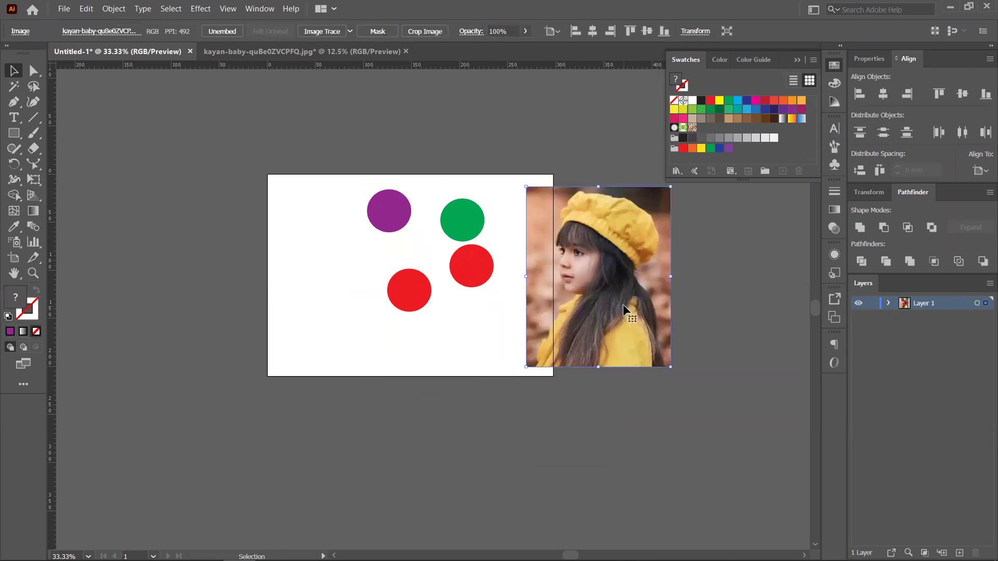
key("ctrl+z")
Remove the unfilled clipping rectangle and place the photo left of the circles, partly off the artboard
left_click_drag(433, 334, 490, 338)
left_click_drag(519, 310, 672, 307)
left_click(475, 295)
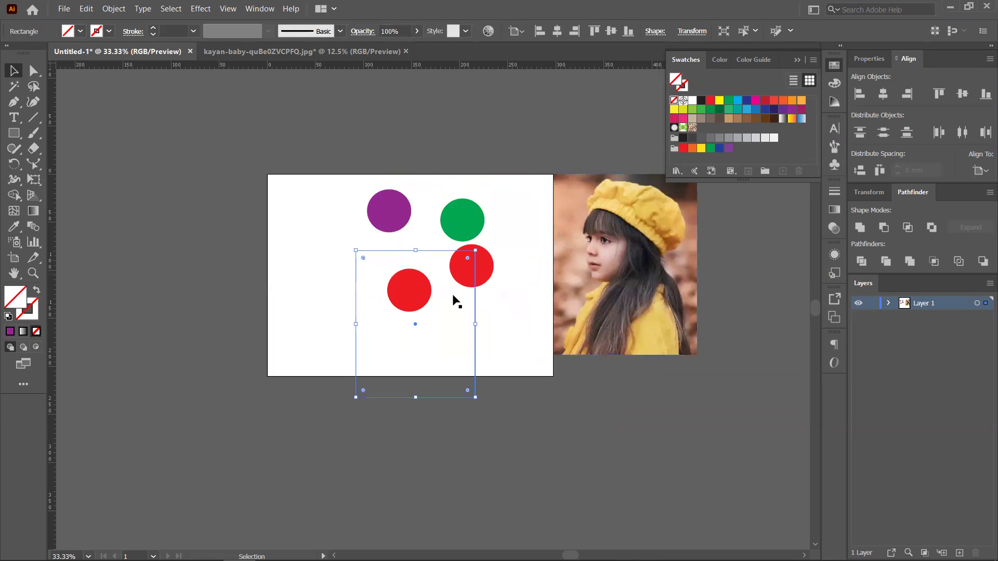
left_click(430, 338)
left_click_drag(585, 297, 248, 309)
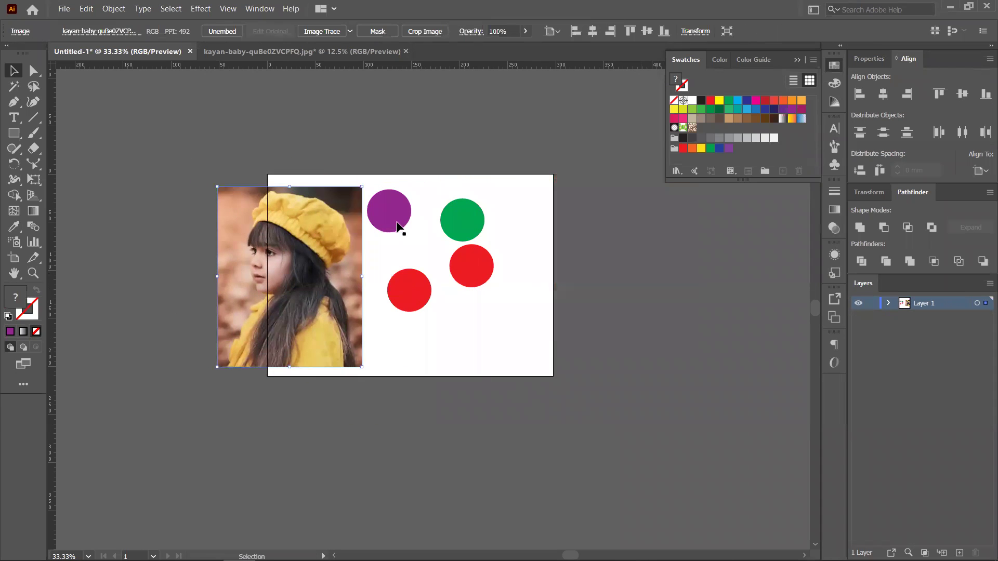
left_click_drag(351, 260, 315, 248)
Enlarge the purple circle, the green circle and the upper red circle, keeping the lower red one small
left_click(393, 228)
left_click_drag(411, 234, 424, 255)
left_click(478, 223)
left_click_drag(485, 241, 494, 250)
mouse_move(482, 284)
left_mouse_down()
mouse_move(486, 321)
mouse_move(513, 341)
mouse_move(473, 288)
mouse_move(479, 300)
left_mouse_up()
left_click_drag(404, 283, 406, 274)
Group the four colored circles
left_click_drag(373, 196, 485, 322)
right_click(473, 280)
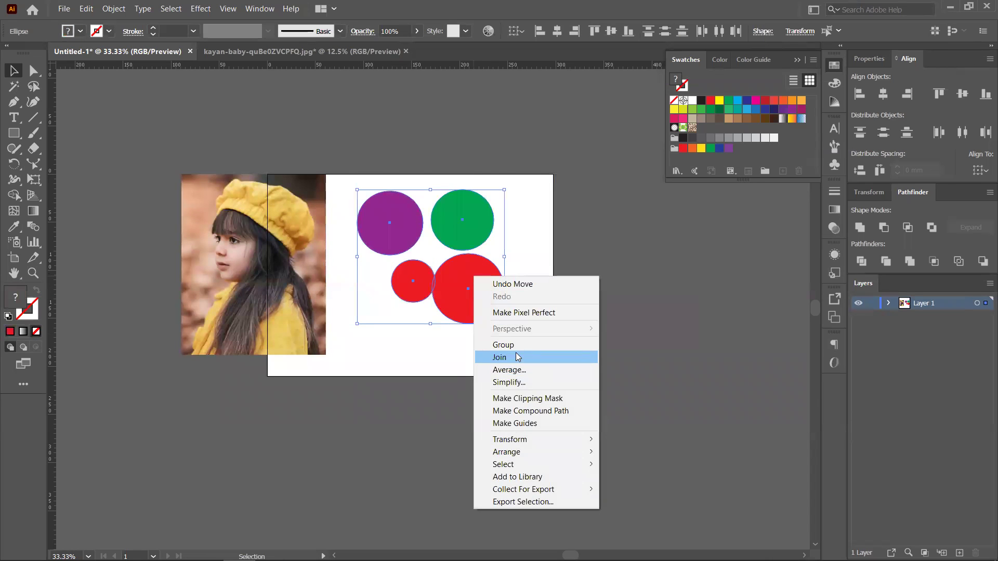
left_click(484, 345)
Try to clip the photo with the grouped circles placed over it, and undo the attempt
left_click_drag(471, 286, 302, 296)
left_click(213, 182, "shift")
right_click(329, 243)
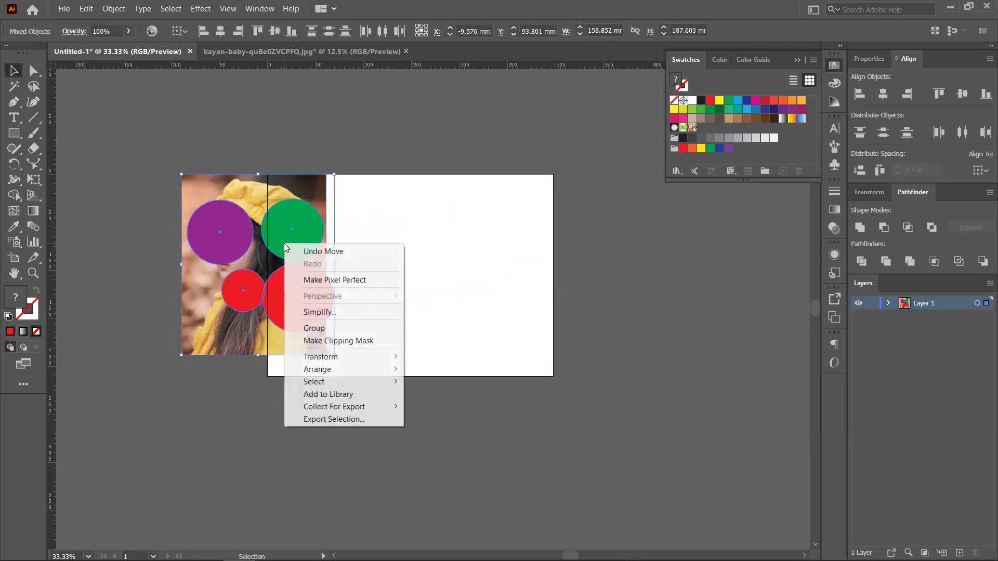
left_click(339, 340)
key("ctrl+z")
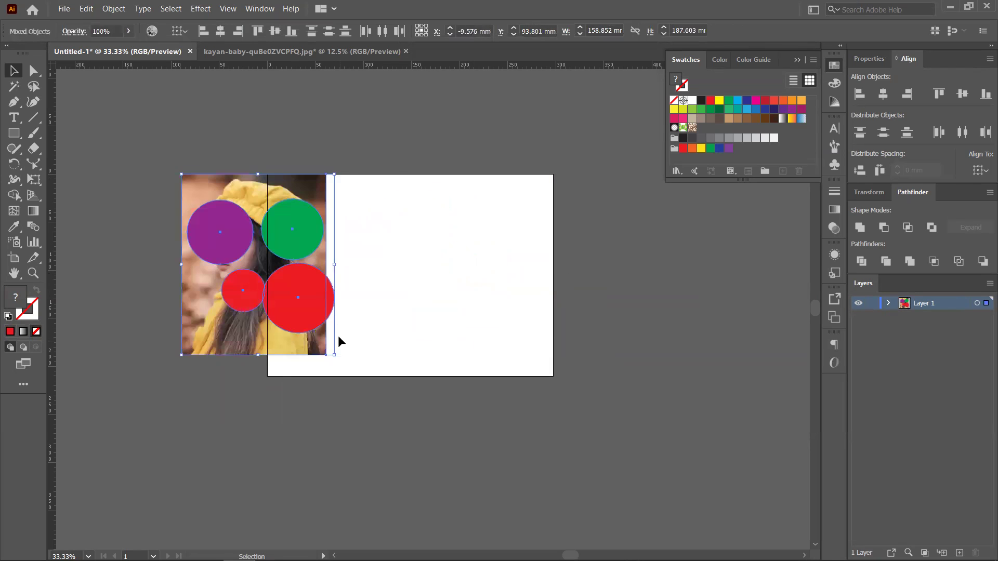
key("ctrl+z")
Reposition the grouped circles on the artboard and ungroup them
left_click(491, 305)
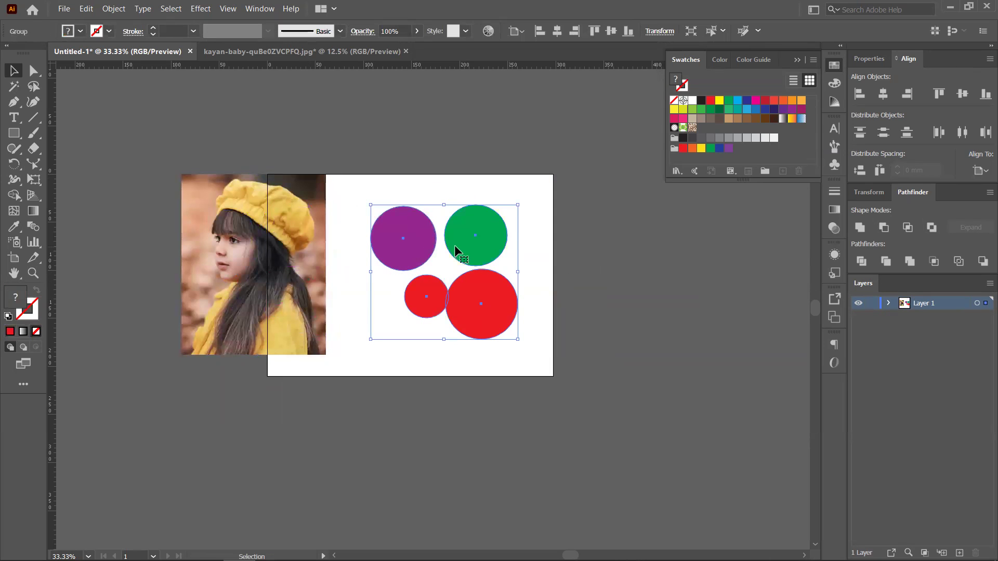
left_click_drag(429, 232, 442, 232)
right_click(460, 232)
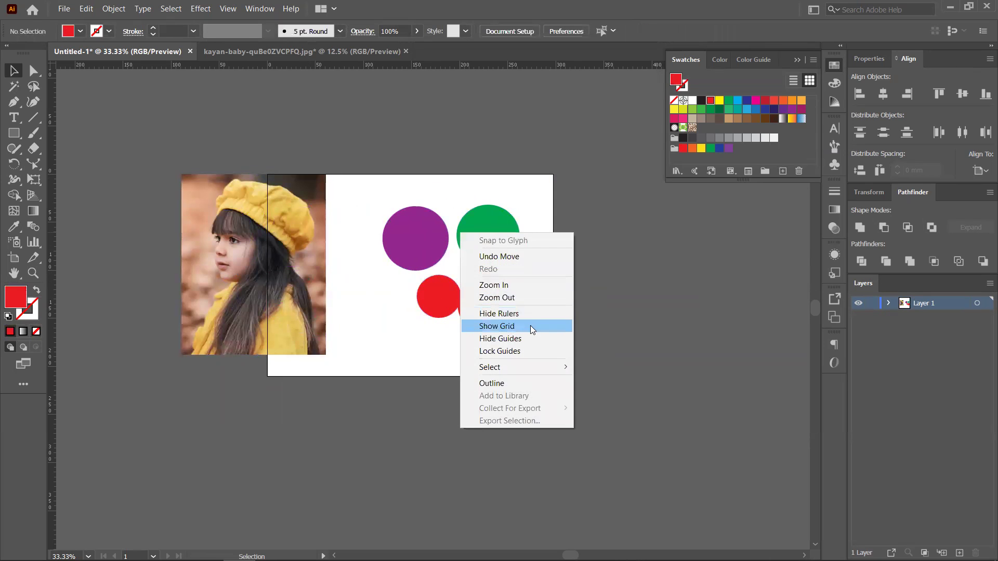
left_click(629, 296)
right_click(507, 310)
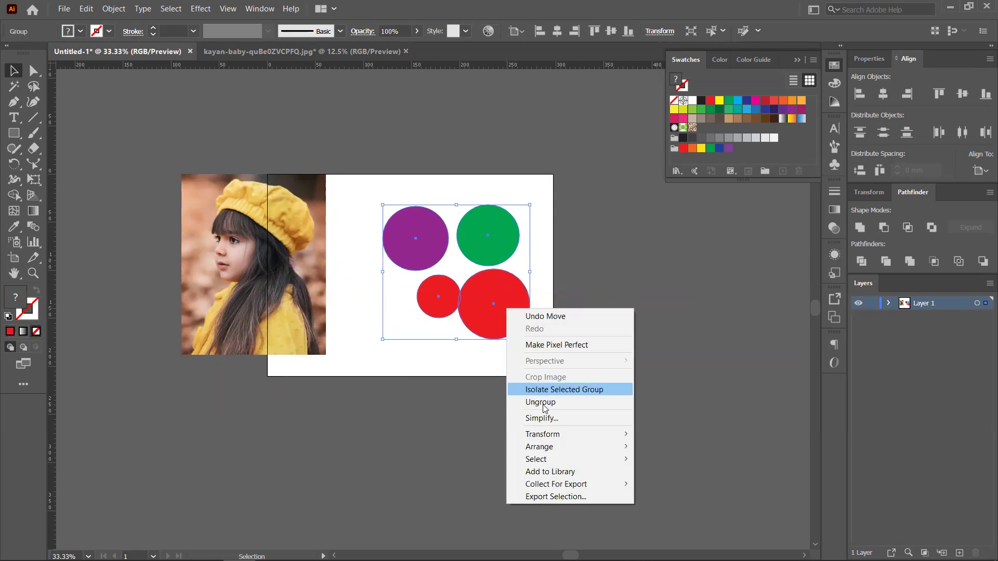
left_click(570, 400)
Move the green and purple circles until they touch, and unite all four circles into one shape
mouse_move(490, 235)
left_mouse_down()
mouse_move(470, 238)
mouse_move(479, 241)
left_mouse_up()
left_click_drag(414, 236, 416, 235)
left_click(480, 258)
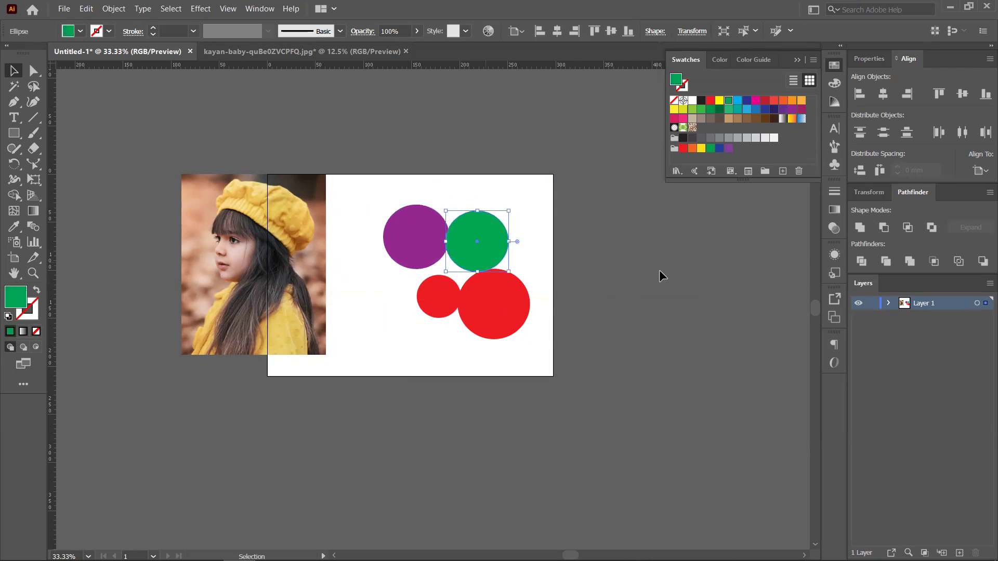
left_click_drag(426, 195, 573, 364)
left_click(860, 227)
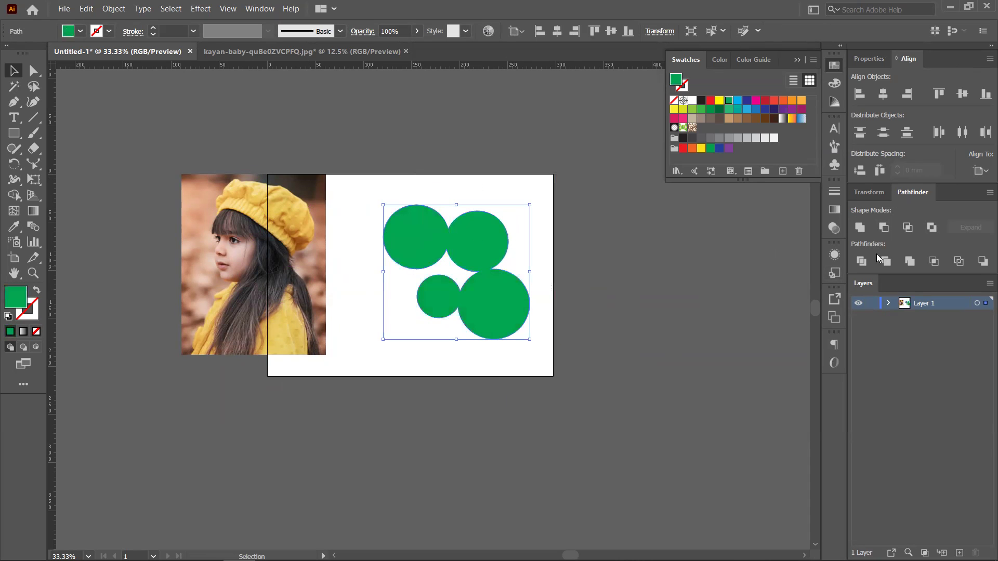
Make a clipping mask of the photo with the united circle shape, and move the clipped result onto the artboard
left_click_drag(468, 304, 320, 295)
left_click_drag(169, 188, 251, 242)
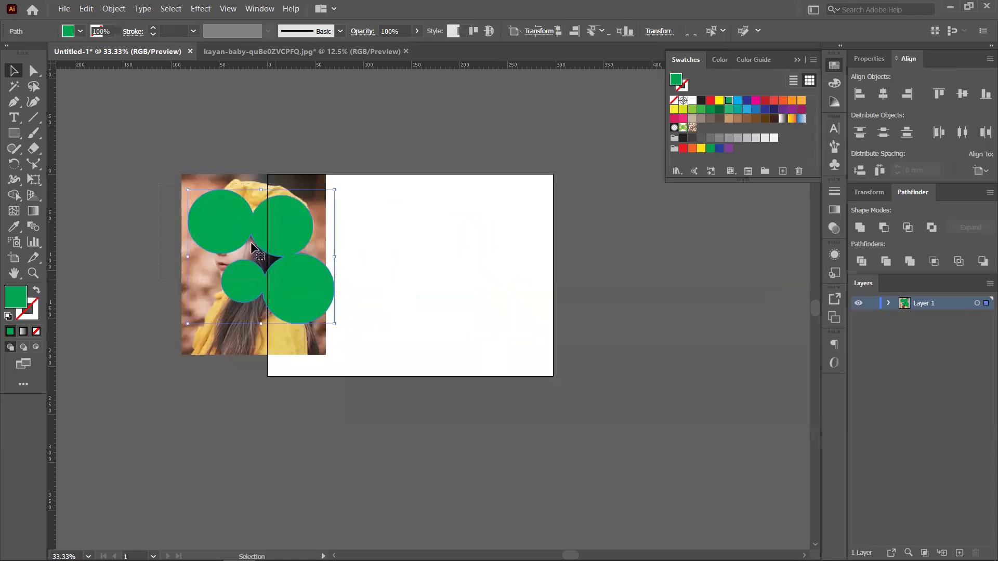
right_click(226, 209)
left_click(283, 307)
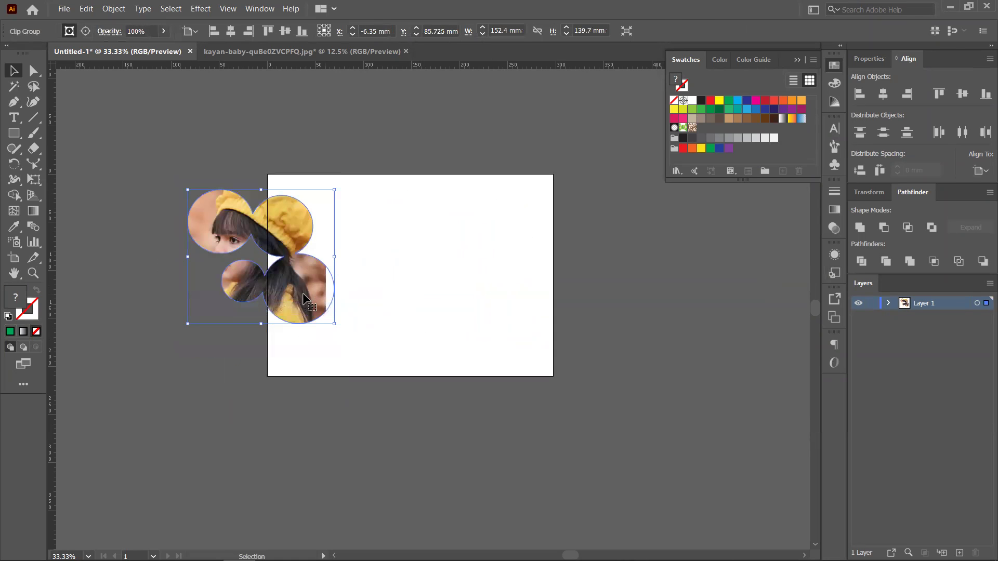
left_click_drag(304, 296, 477, 298)
Undo the clipped photo's move, the clipping mask, the uniting of the circles and their last repositioning
key("ctrl+z")
key("ctrl+z")
key("ctrl+z")
key("ctrl+z")
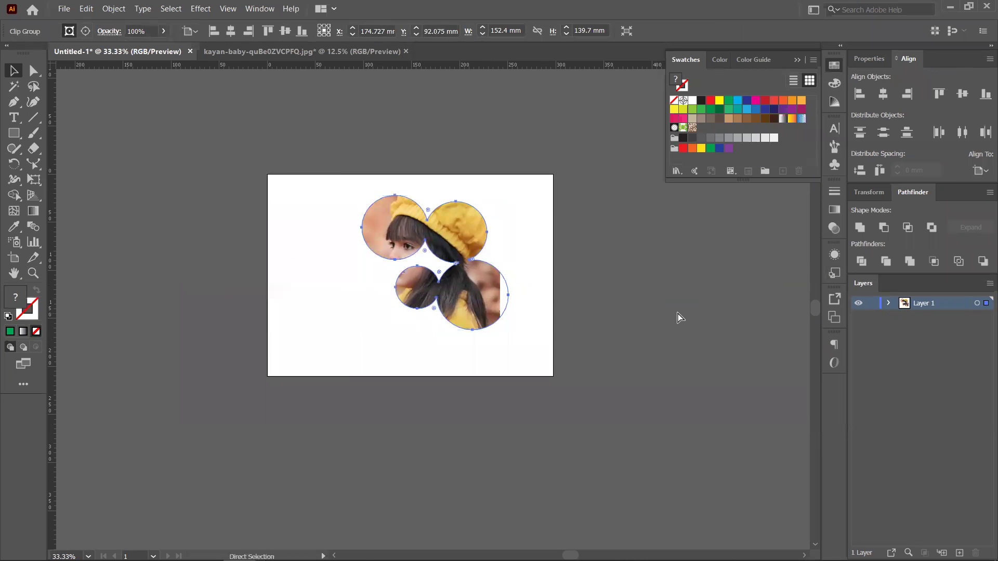
key("ctrl+z")
key("ctrl+z")
key("ctrl+z")
key("ctrl+z")
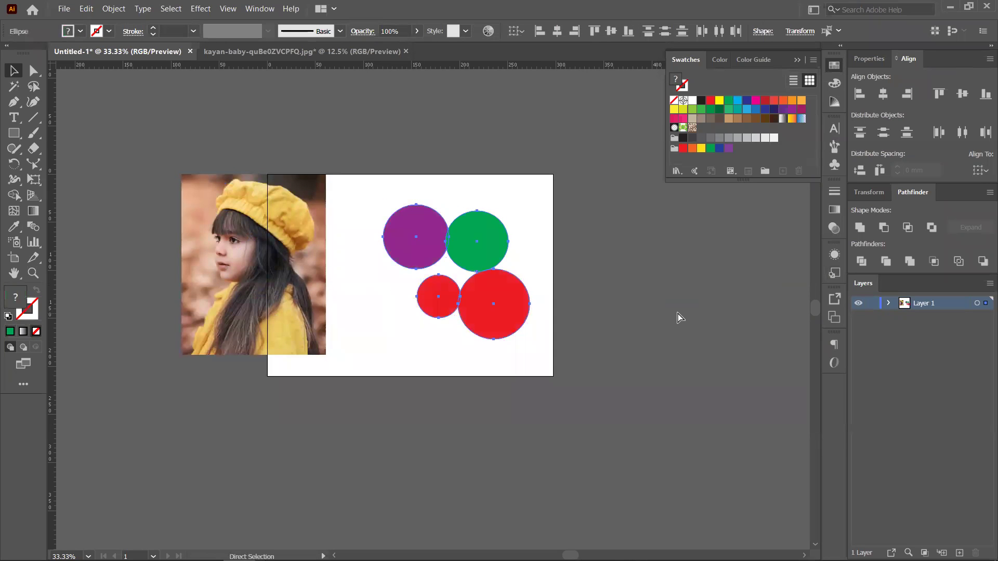
key("ctrl+z")
key("ctrl+z")
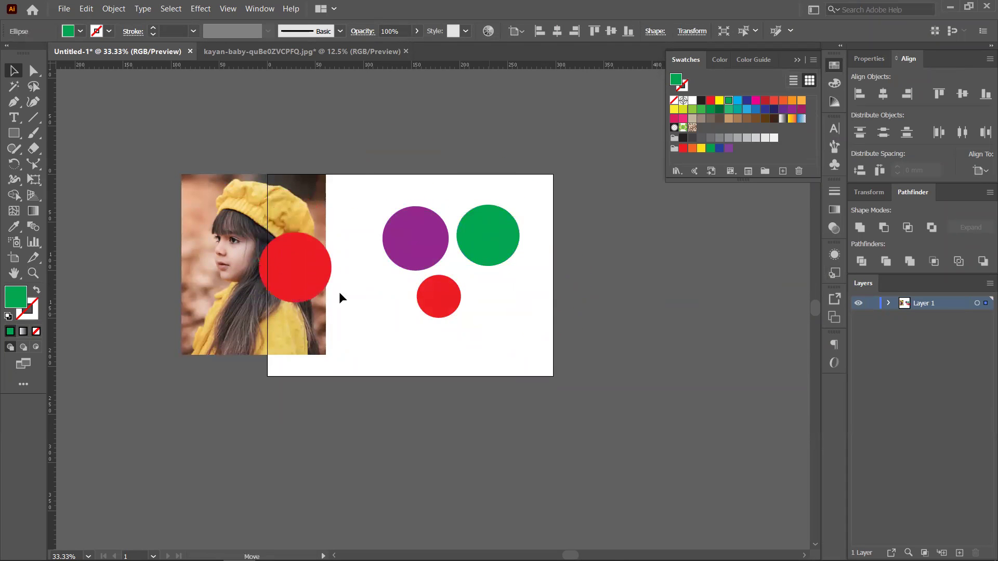
Delete the remaining circles and the photo so the artboard is empty
key("ctrl+z")
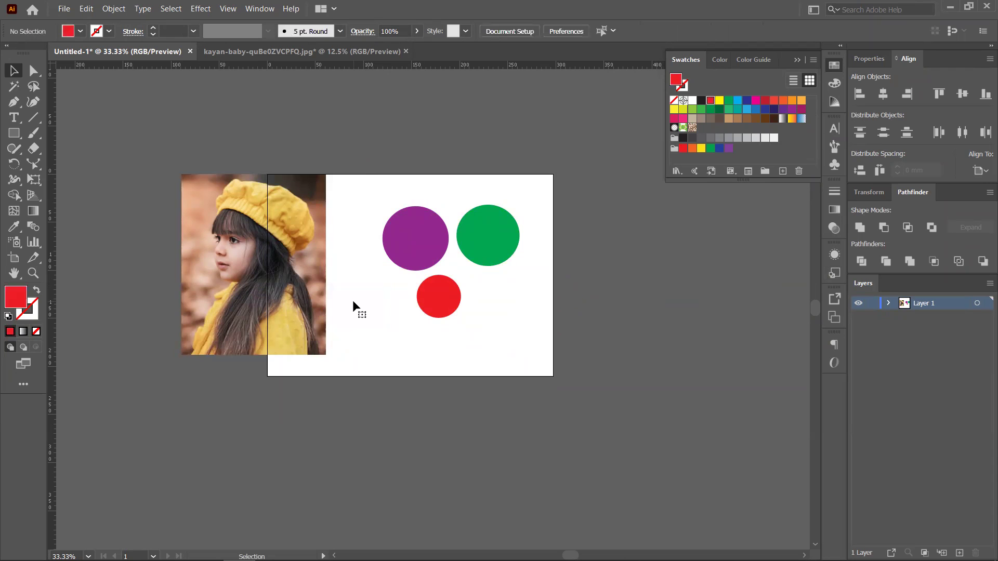
left_click_drag(382, 205, 536, 341)
key("Delete")
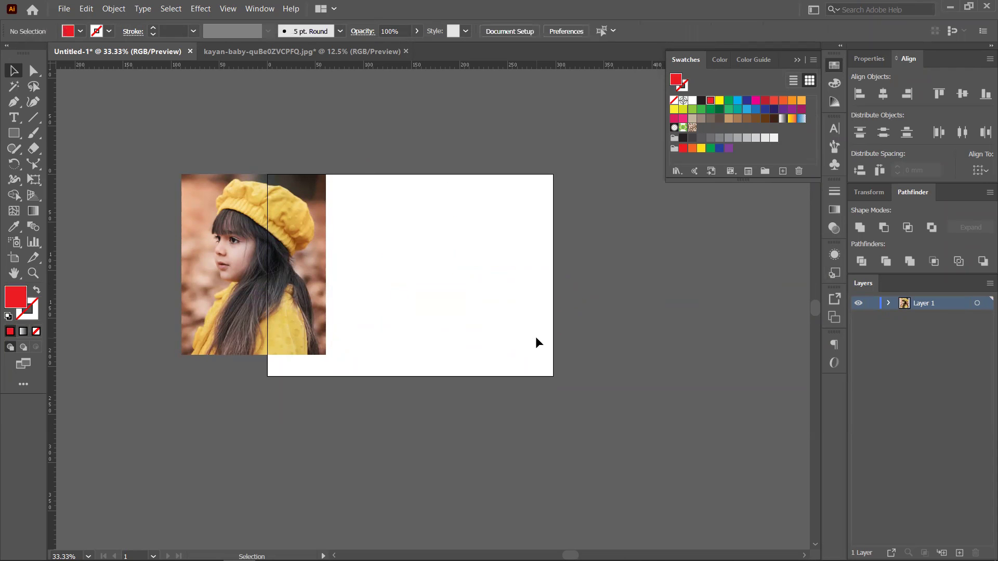
left_click_drag(310, 258, 657, 275)
key("Delete")
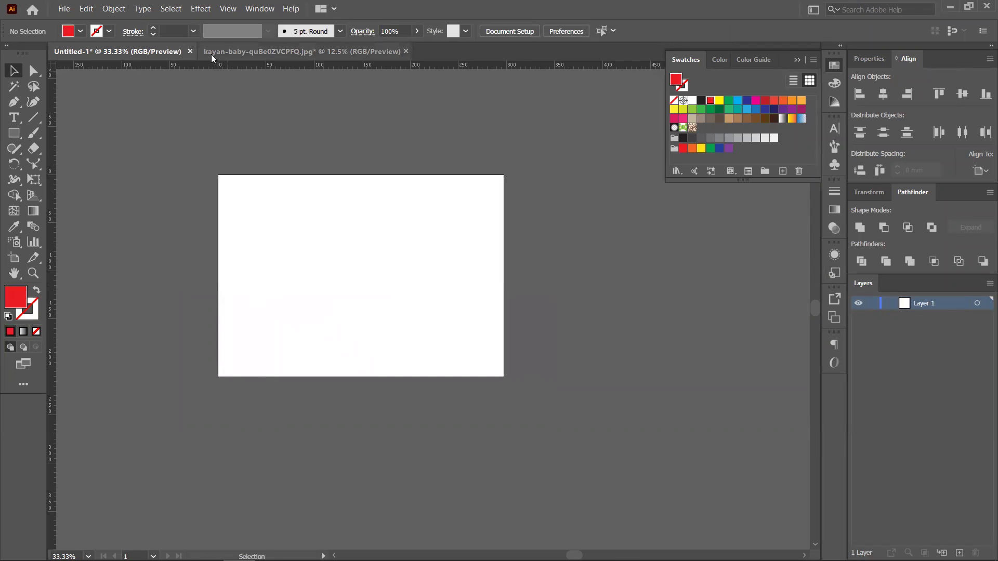
Close both the photo document and the untitled document without saving
left_click(406, 51)
left_click(569, 300)
left_click(190, 52)
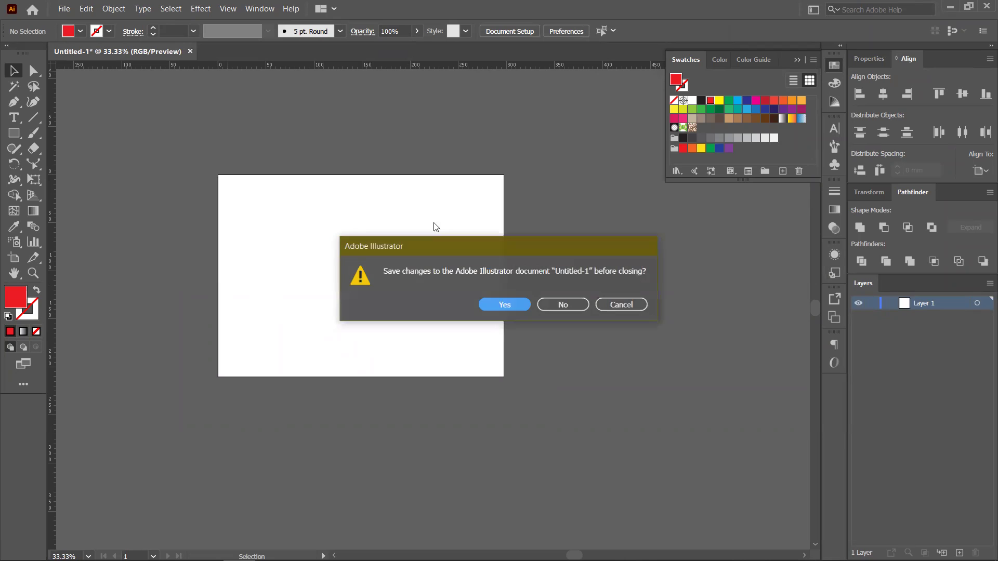
left_click(566, 303)
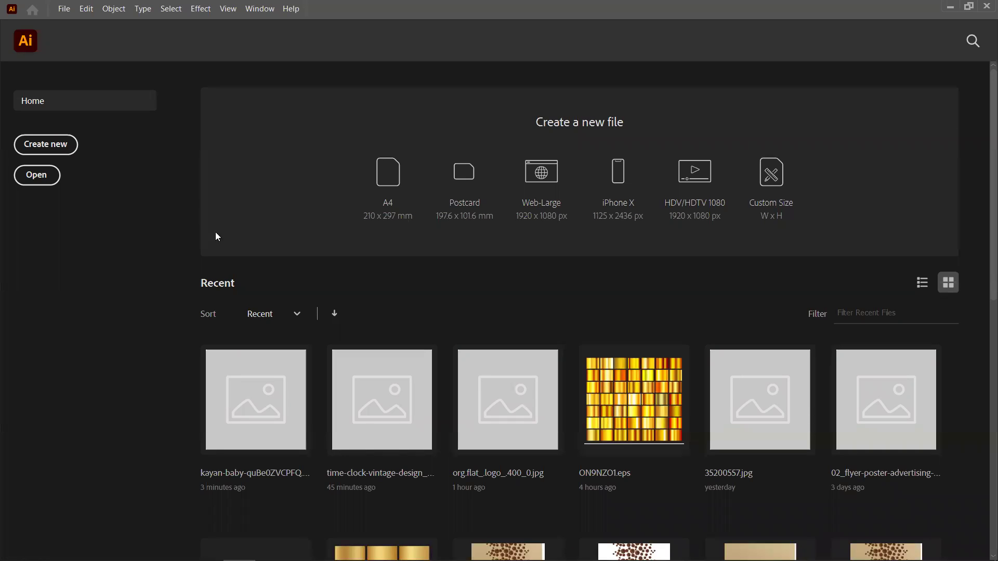
Start a new document measured in inches, with a width of 3.5 in and a height of 2 in
left_click(57, 145)
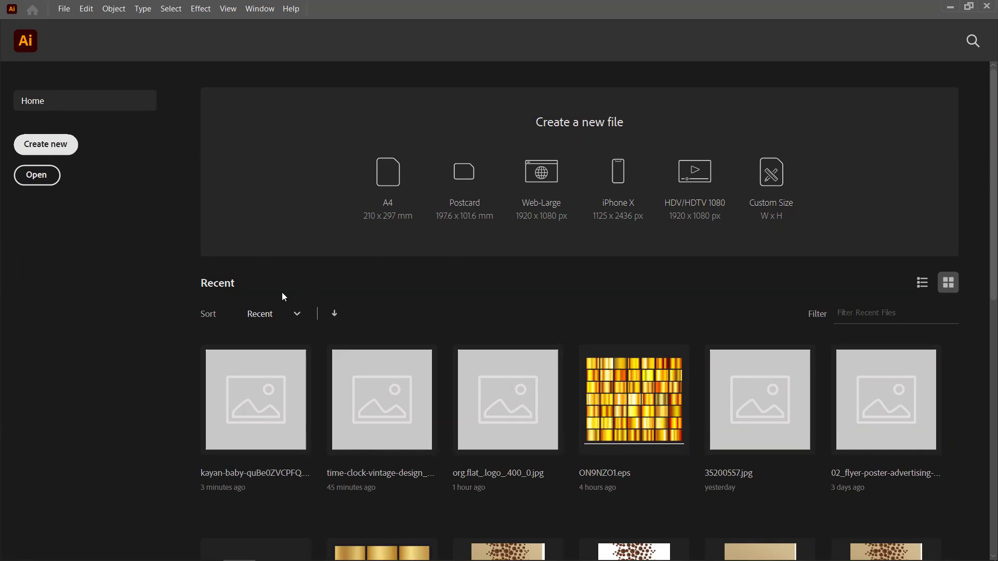
left_click(754, 177)
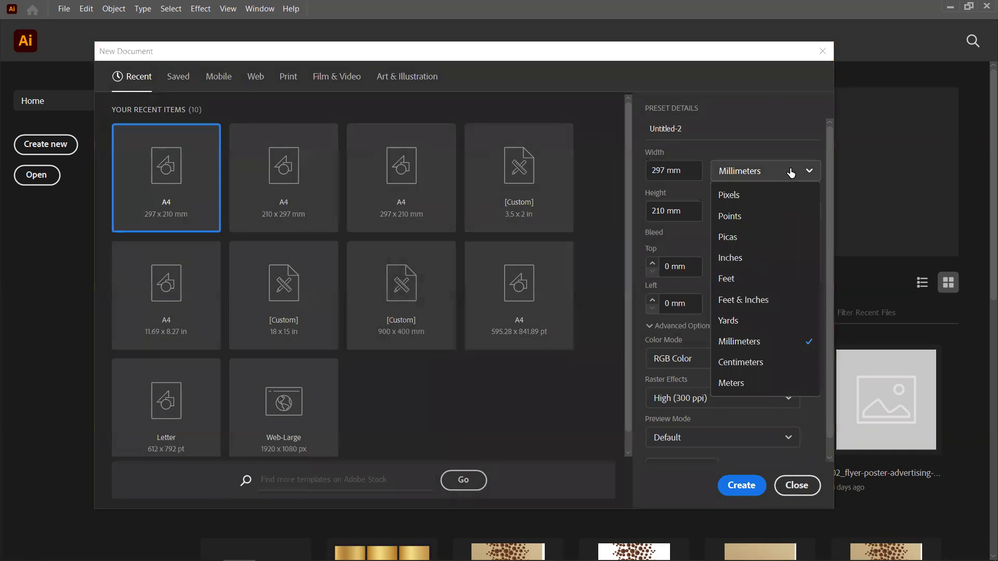
left_click(778, 257)
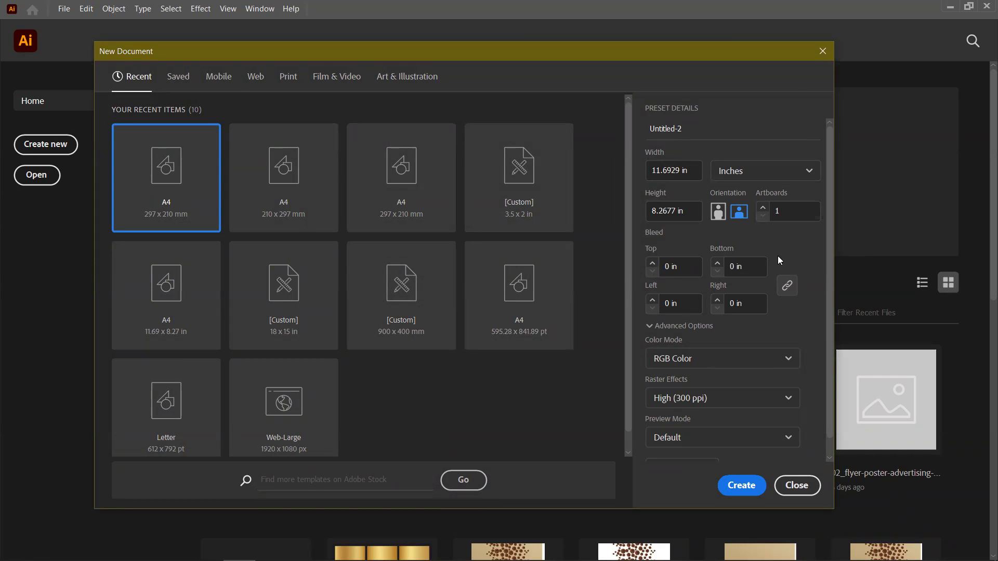
left_click(693, 169)
double_click(675, 172)
type("3.5")
double_click(690, 213)
triple_click(690, 213)
type("2")
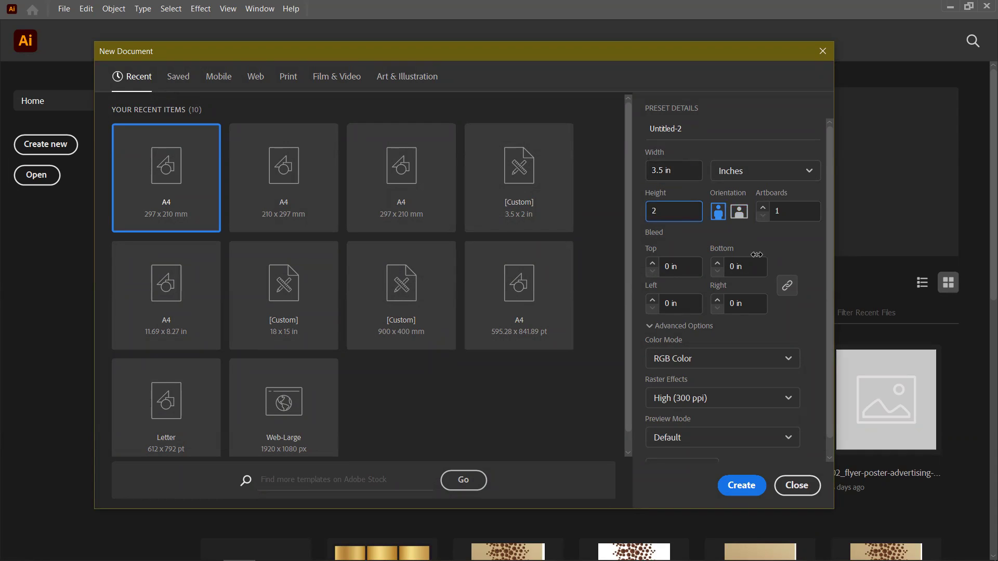
key("Tab")
Set two artboards and a 0.25 in bleed on all sides, and create the document
left_click(763, 208)
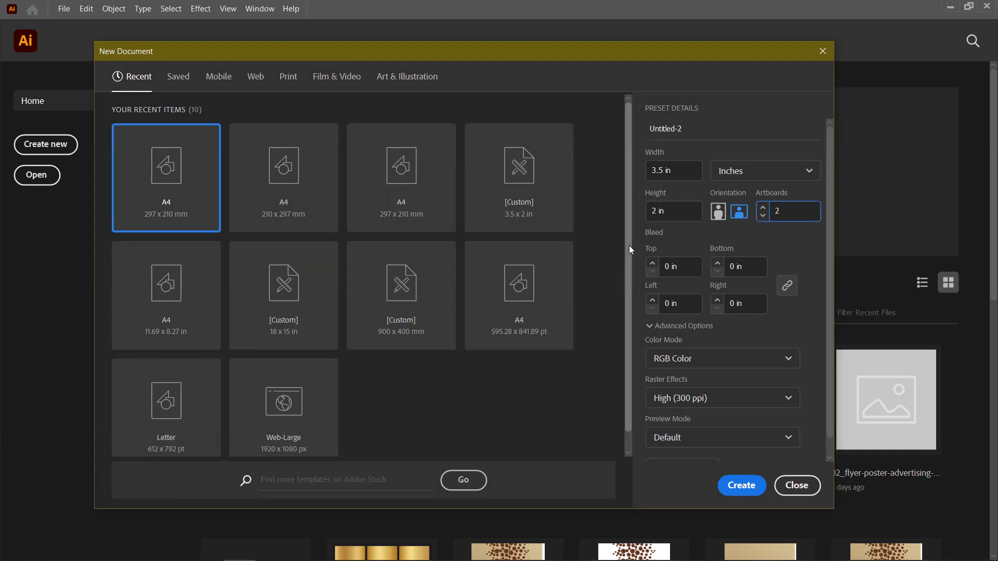
left_click(682, 266)
left_click(652, 268)
type(".25")
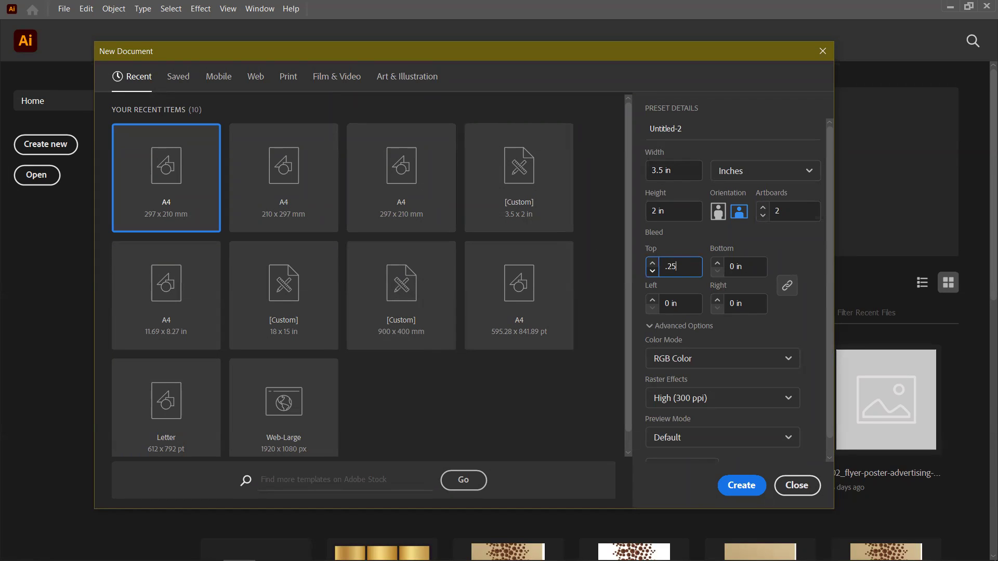
left_click(703, 285)
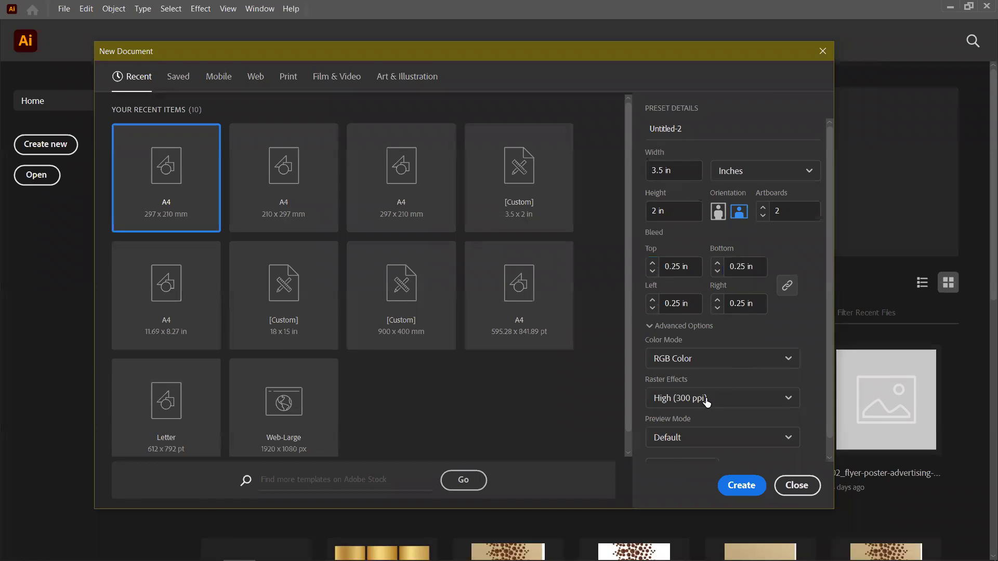
left_click(735, 494)
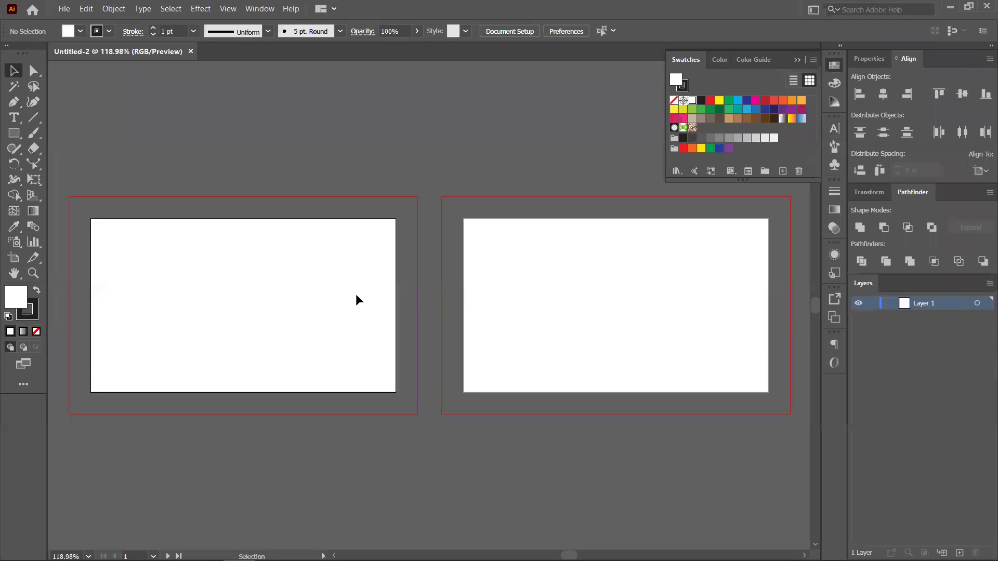
Close the new document and set up another one with a 0.125 in bleed on all sides
left_click(191, 51)
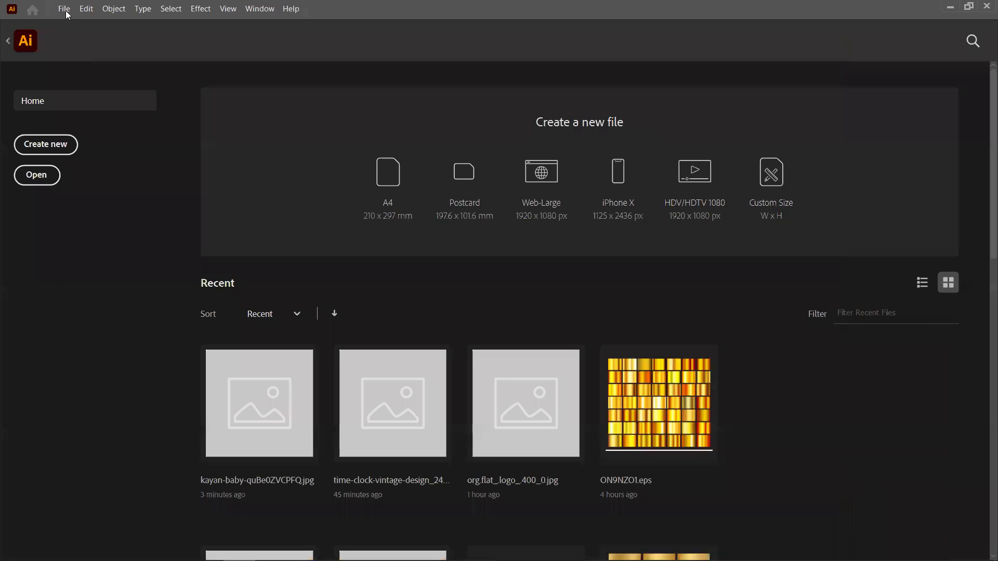
left_click(65, 9)
left_click(83, 22)
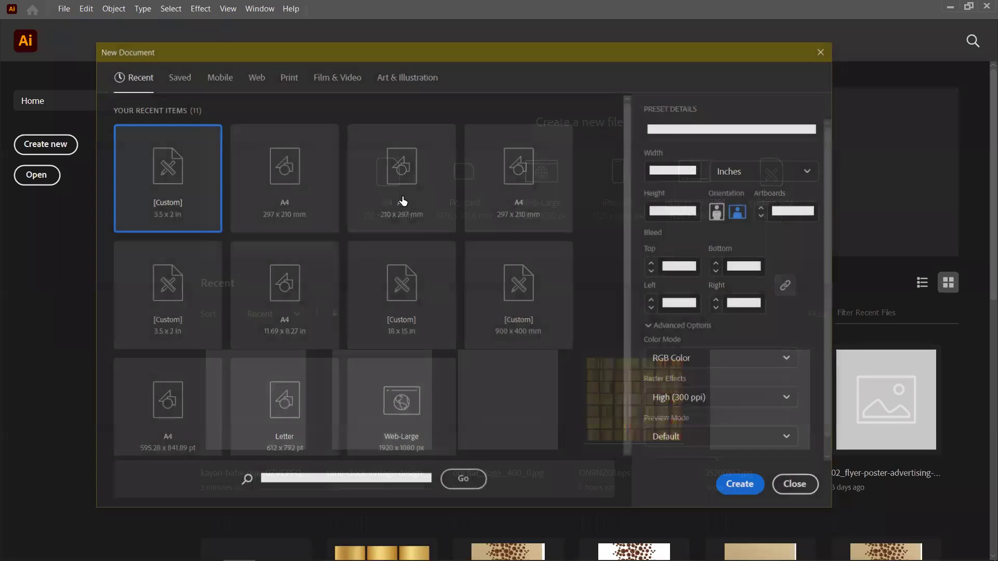
left_click(672, 269)
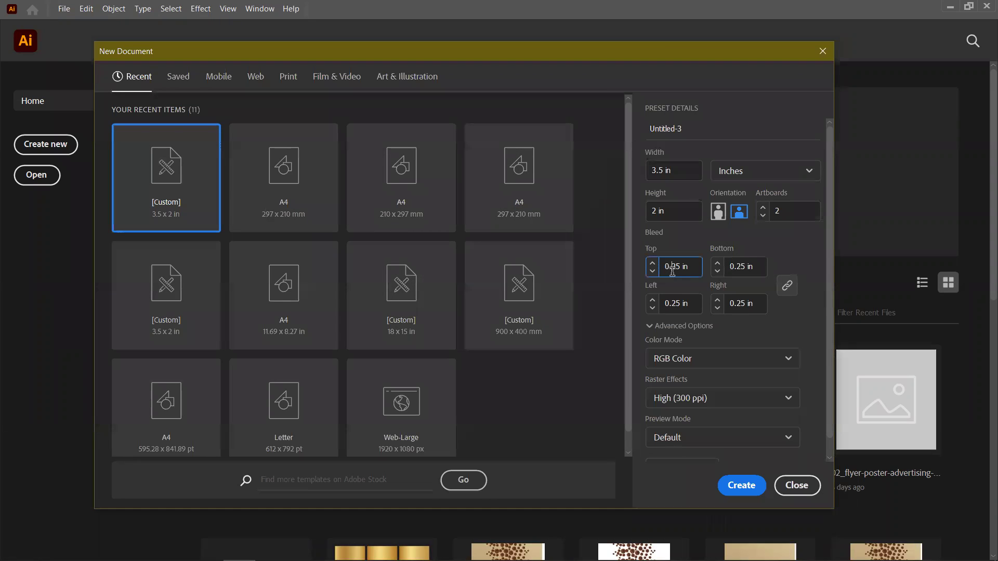
type("1")
left_click(793, 322)
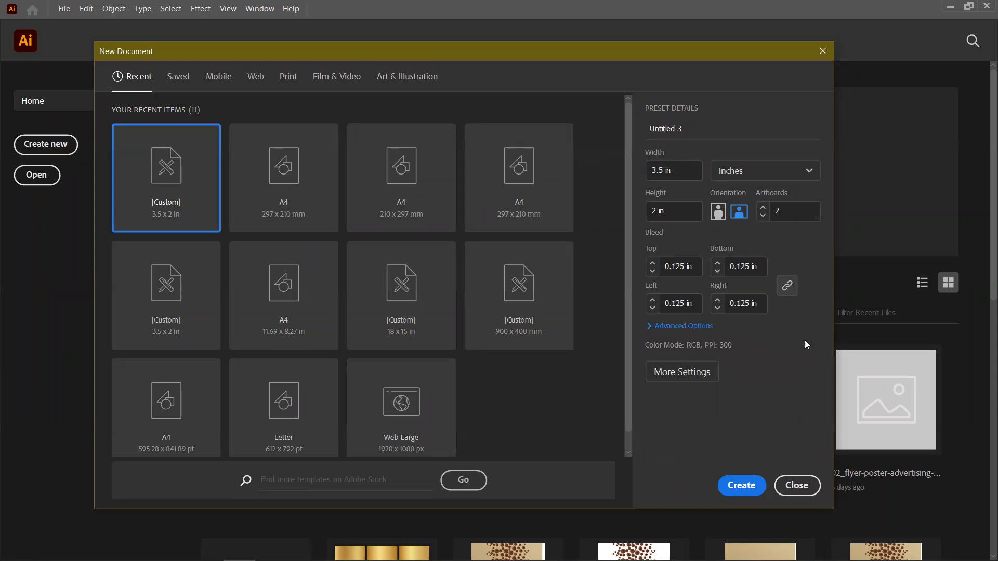
Create the 3.5 × 2 in two-artboard document and show the rulers
left_click(741, 485)
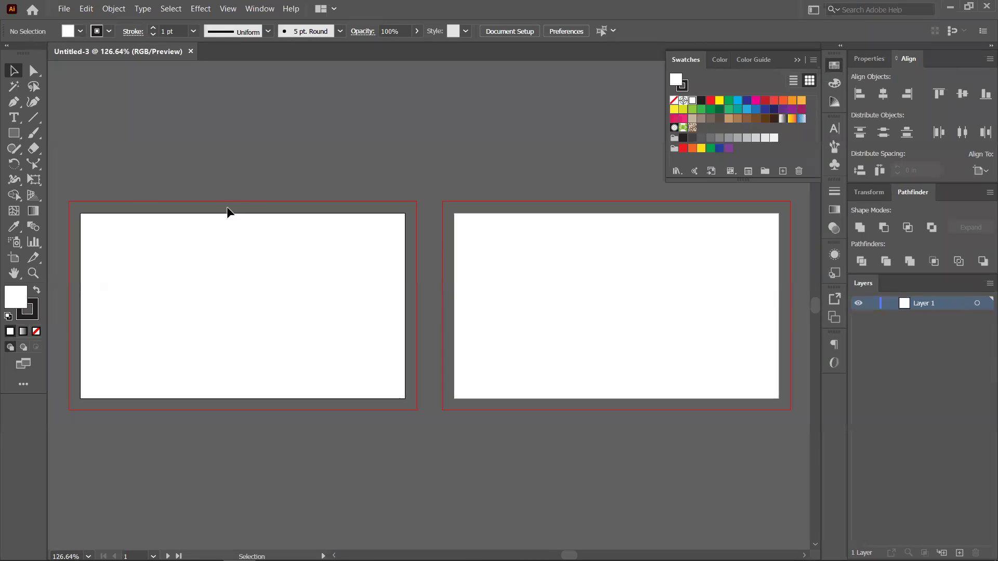
key("ctrl+plus")
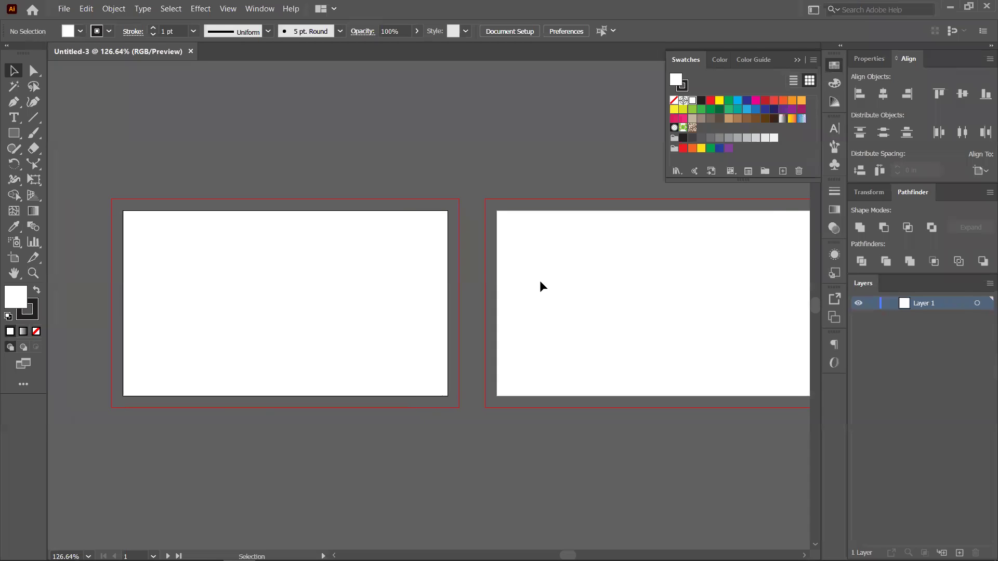
key("ctrl+minus")
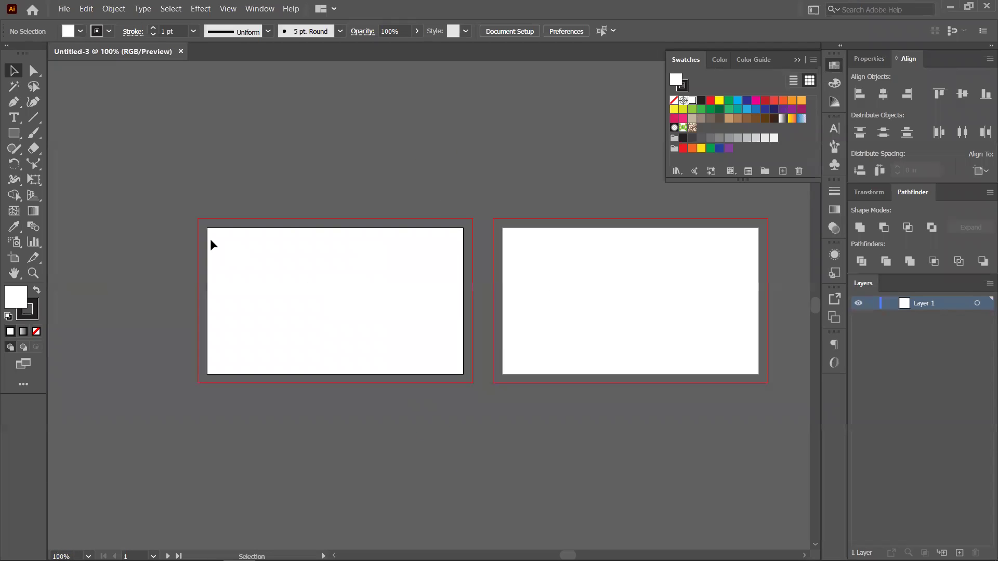
scroll(258, 273, "up", 1, "alt")
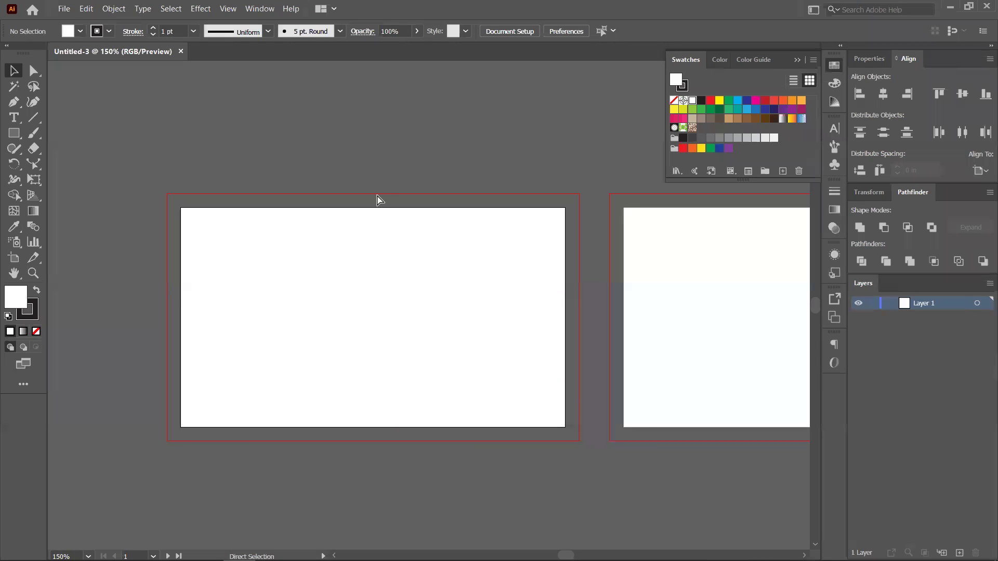
key("ctrl+r")
key("space")
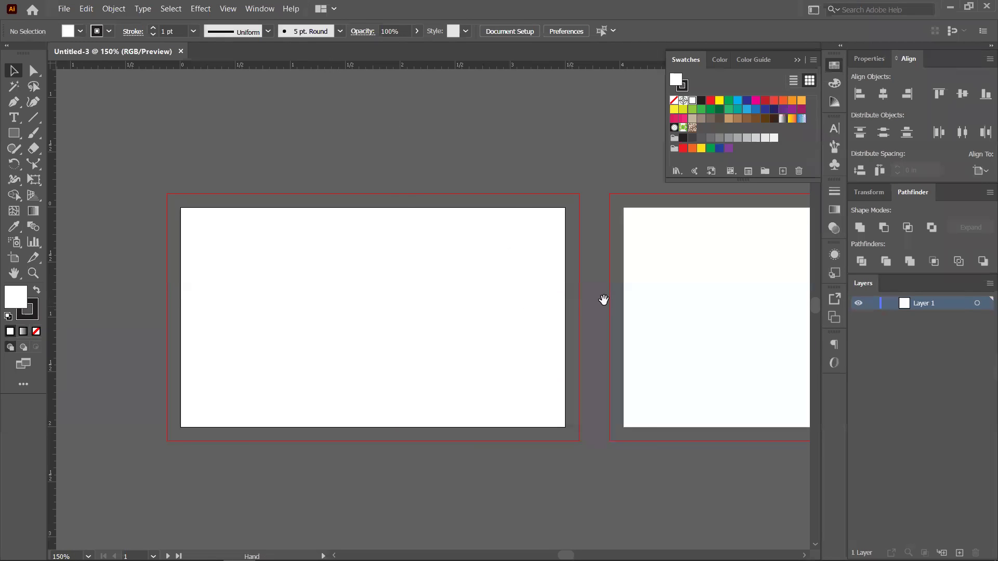
left_click_drag(603, 299, 486, 285)
scroll(294, 227, "left", 1)
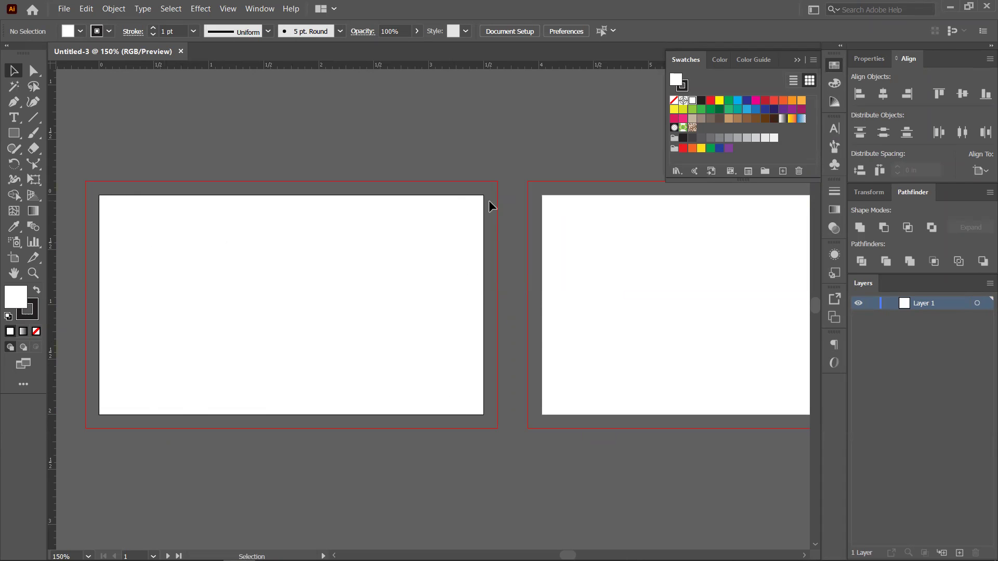
left_click_drag(239, 315, 280, 287)
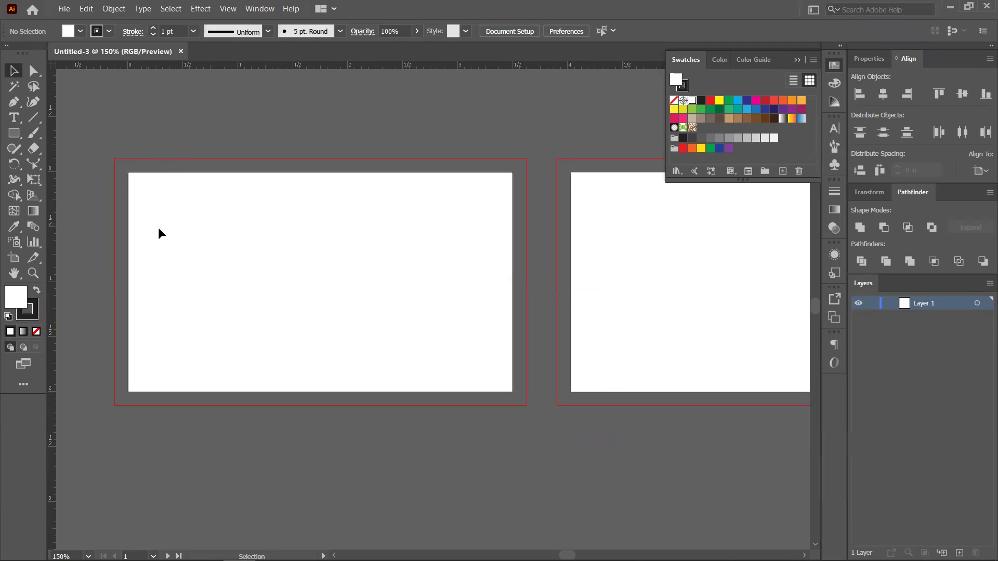
Create a rectangle 3.5 in wide and 2 in high over the first artboard
left_click(14, 133)
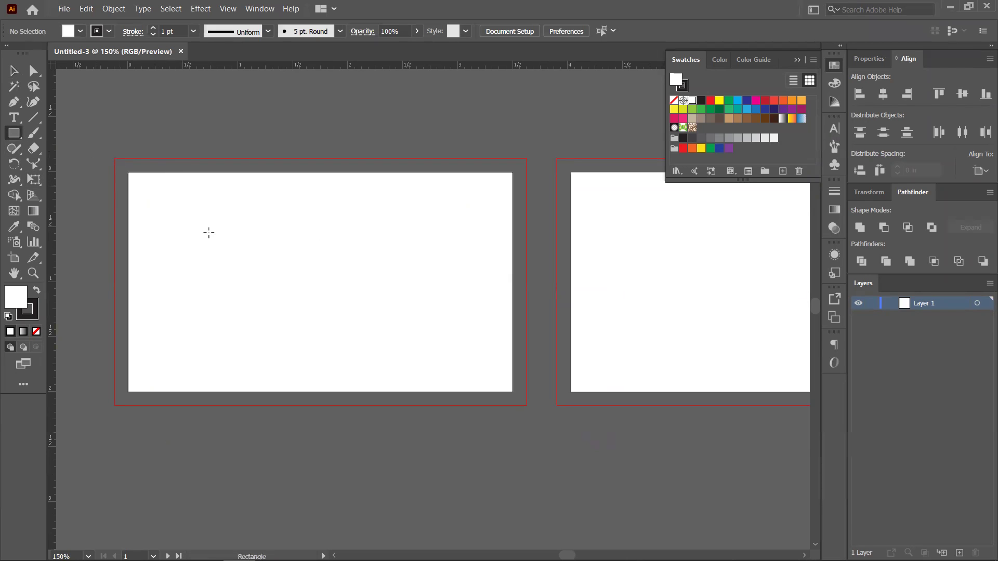
left_click(189, 231)
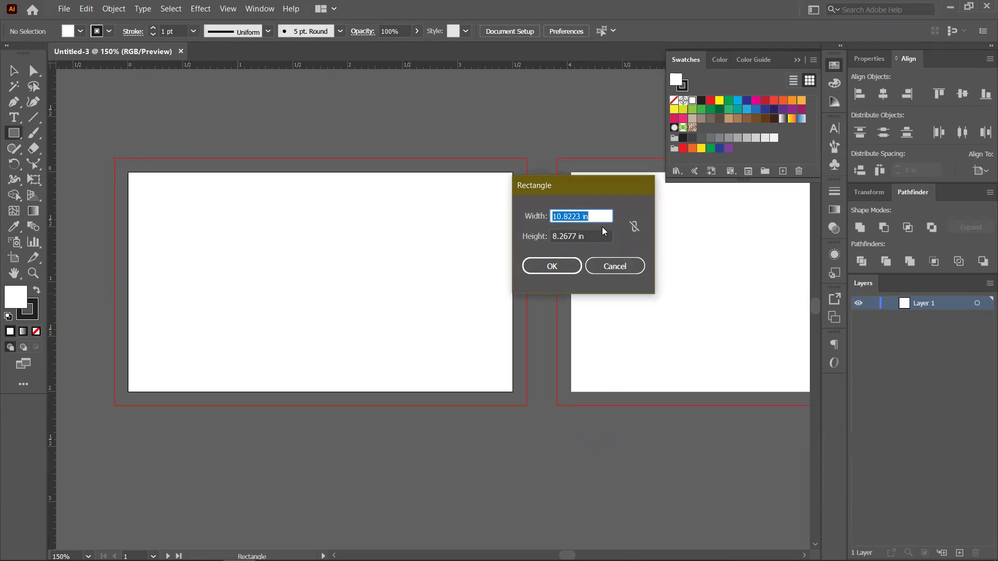
type("3.5")
key("Tab")
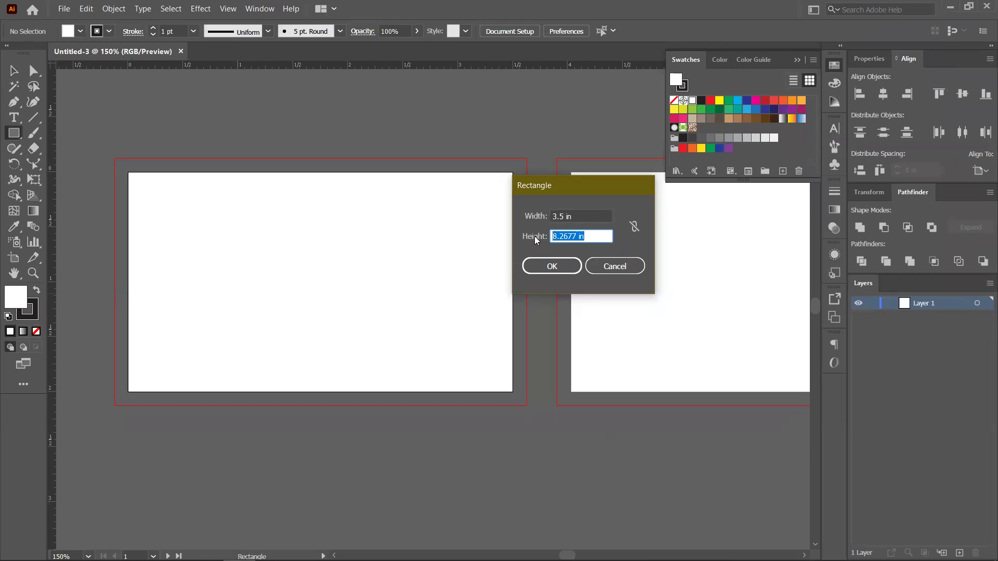
type("2")
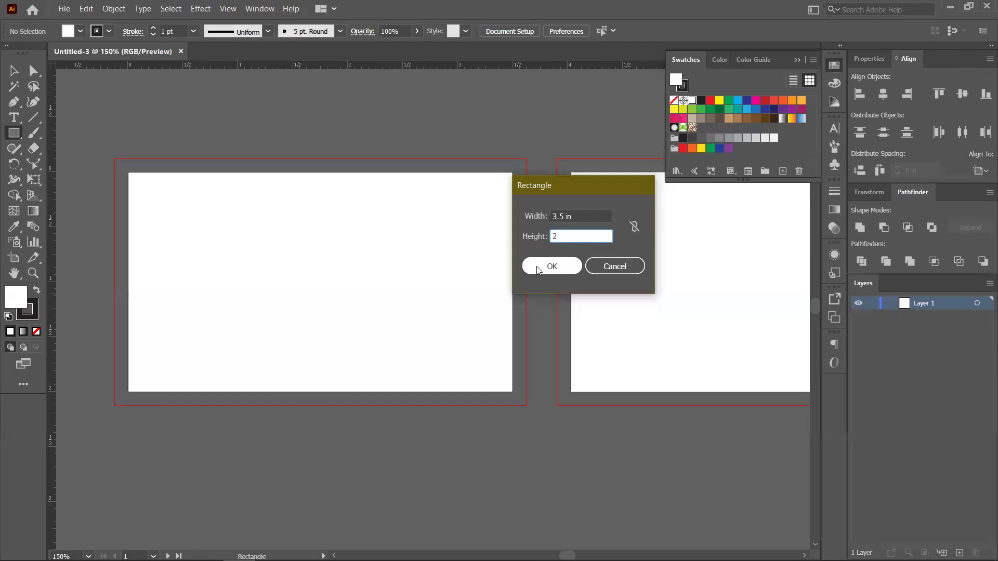
left_click(552, 267)
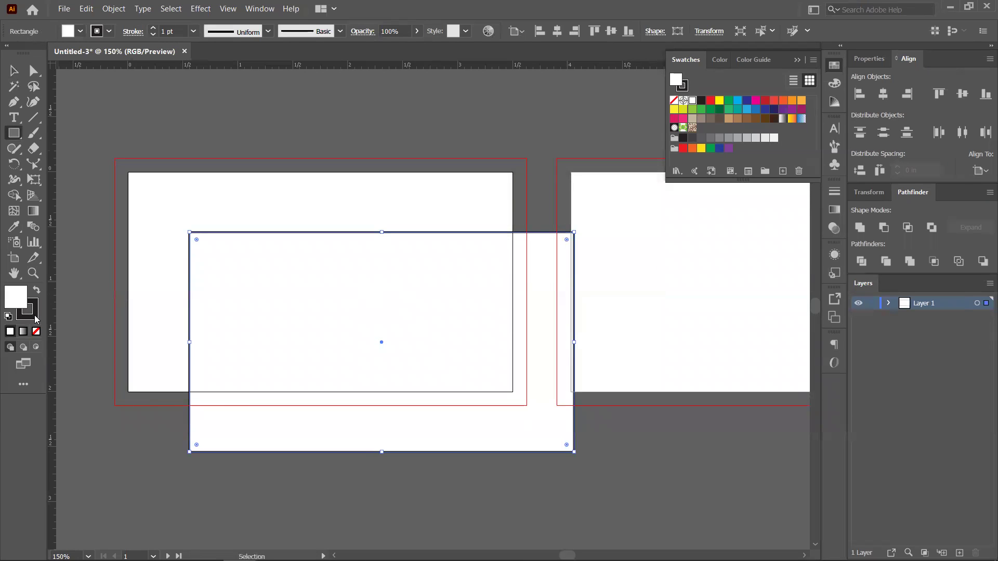
Remove the rectangle's stroke, move it closer to the first artboard, and fill it with lime green ACFF00
left_click(37, 333)
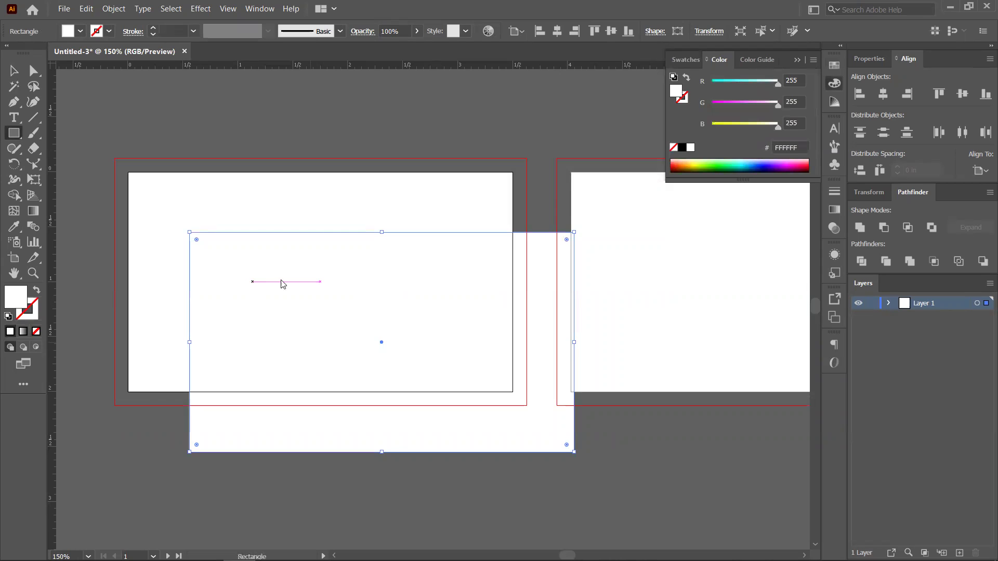
left_click(253, 281)
left_click(615, 266)
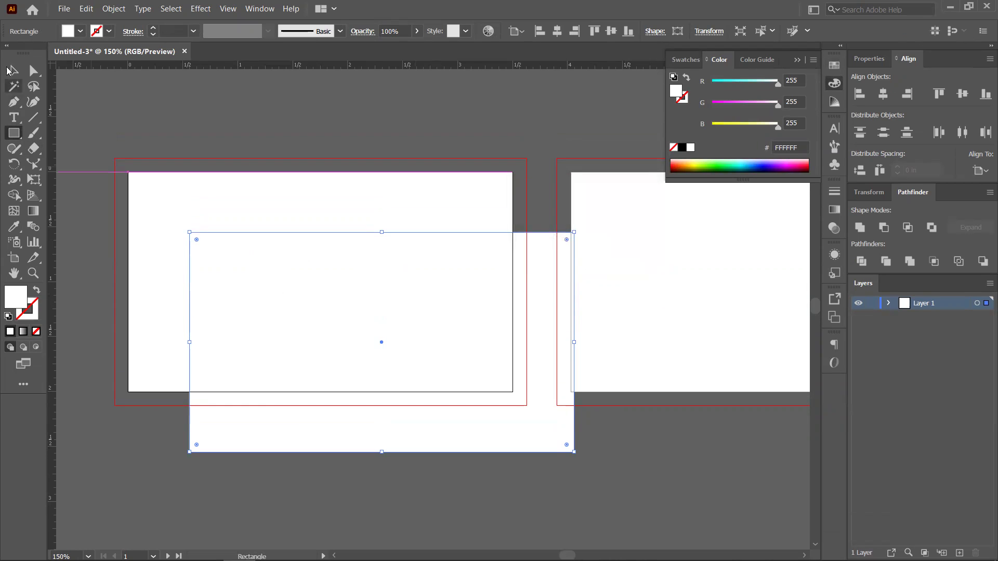
left_click(12, 73)
mouse_move(285, 265)
left_mouse_down()
mouse_move(226, 215)
mouse_move(287, 269)
left_mouse_up()
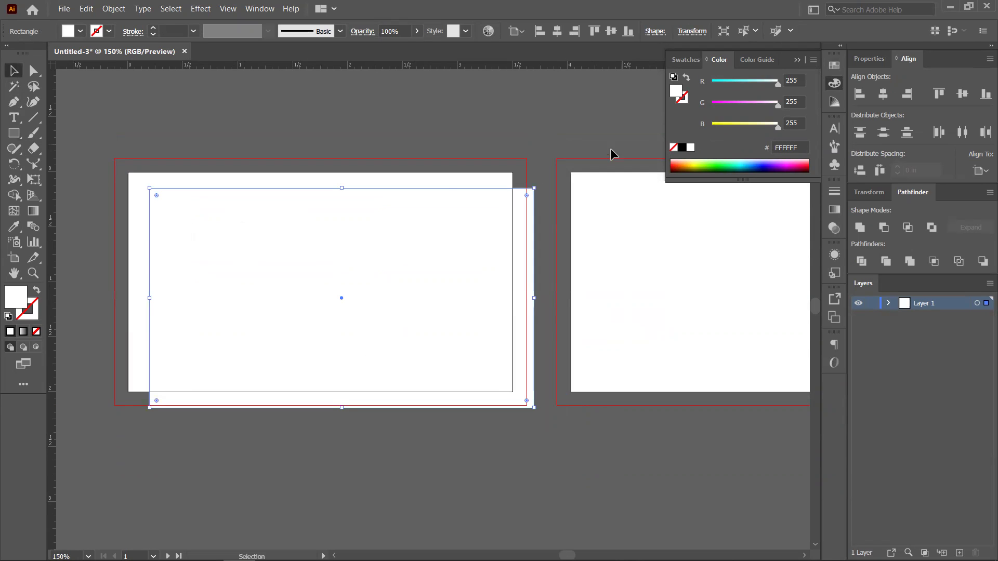
left_click(705, 159)
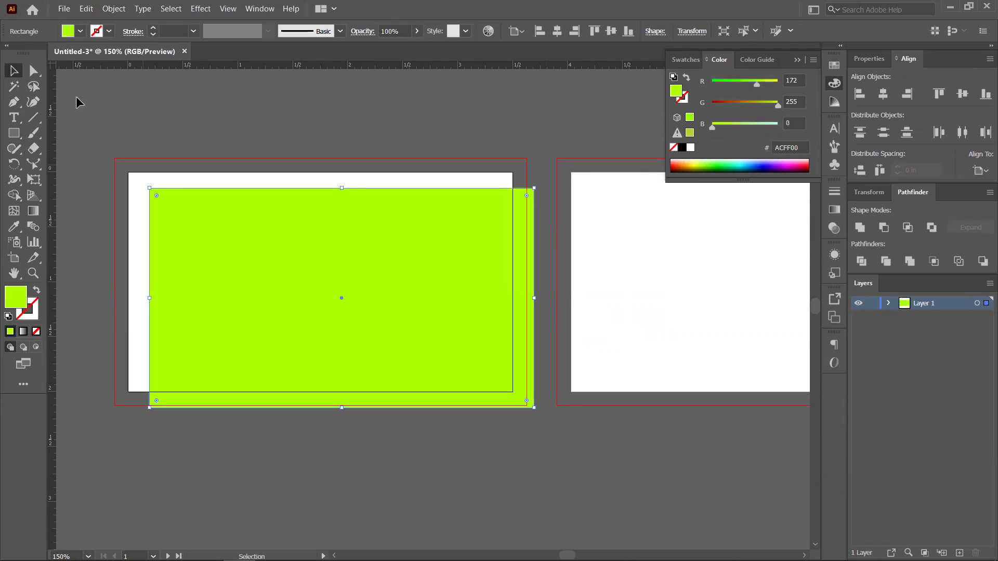
Center the green rectangle horizontally and vertically on the first artboard
left_click(291, 106)
left_click_drag(309, 222, 304, 240)
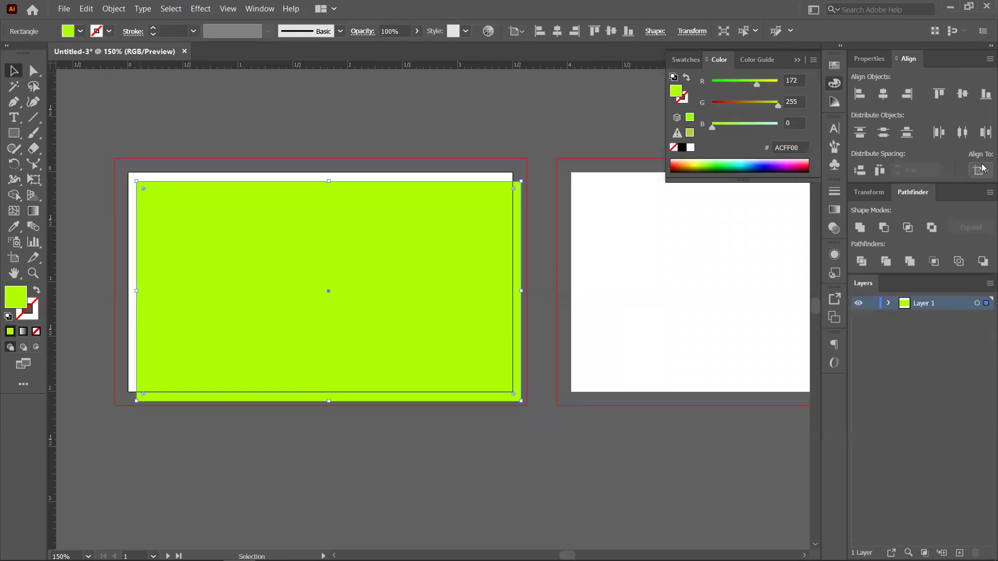
left_click(883, 94)
left_click(959, 98)
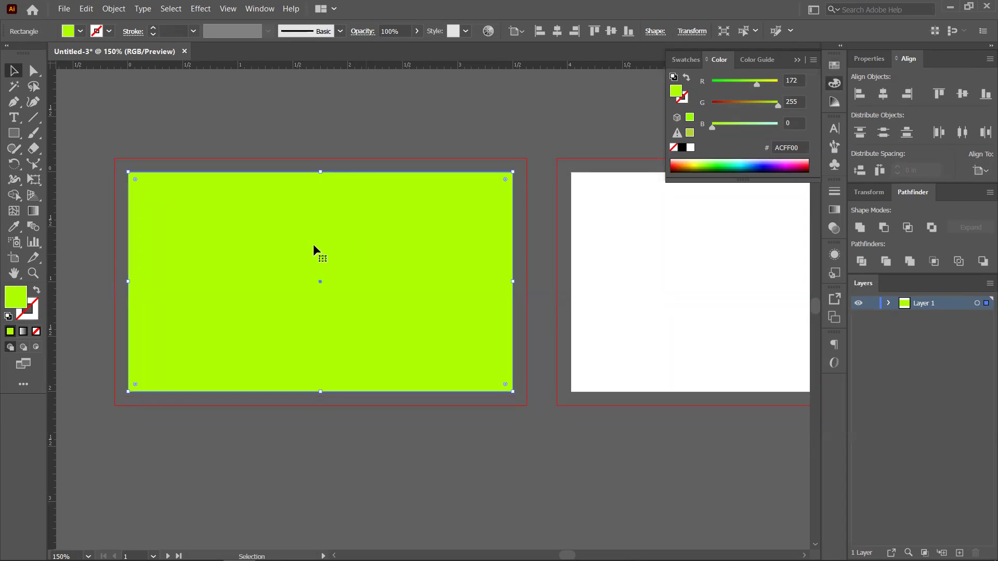
Start an Offset Path on the green rectangle and preview it with an offset of -0.25 in
left_click(114, 8)
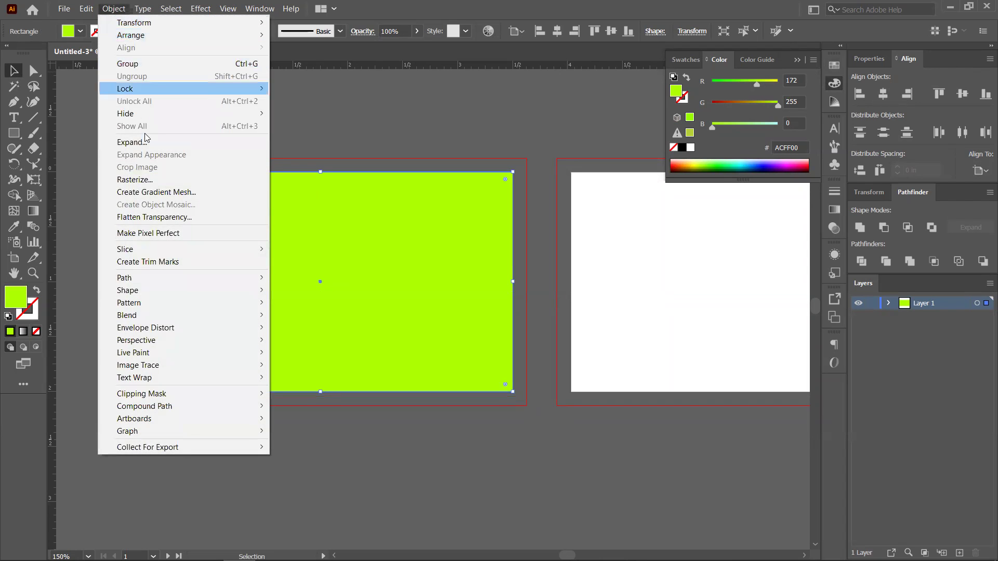
mouse_move(158, 283)
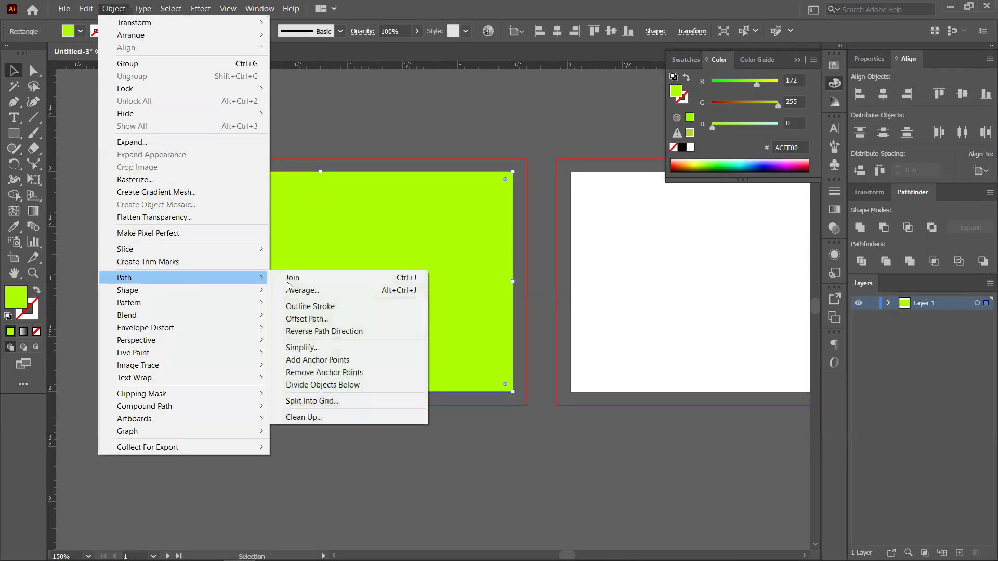
left_click(313, 321)
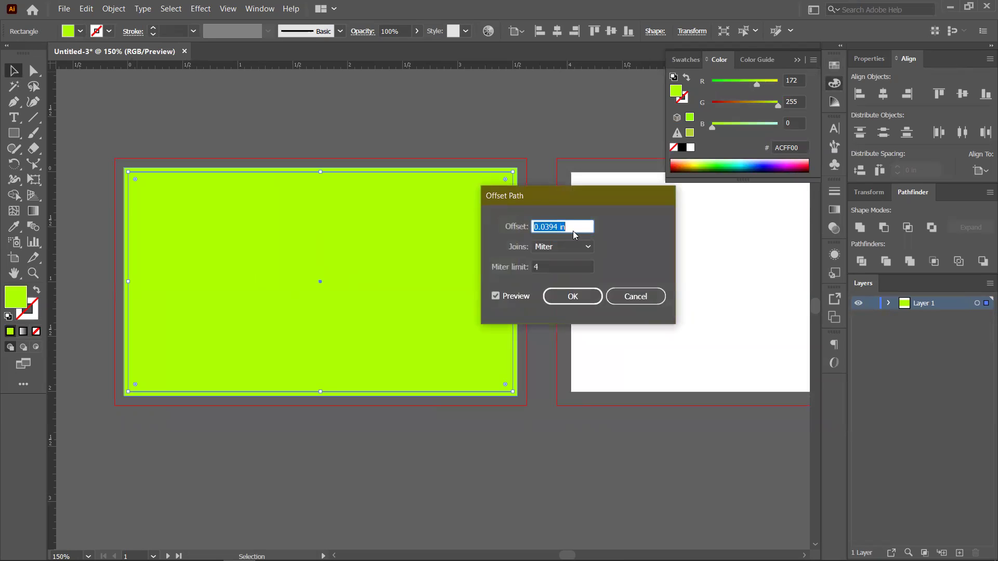
type("-")
type(".1")
type("2")
key("BackSpace")
key("BackSpace")
key("BackSpace")
type("25")
left_click(497, 297)
left_click(496, 297)
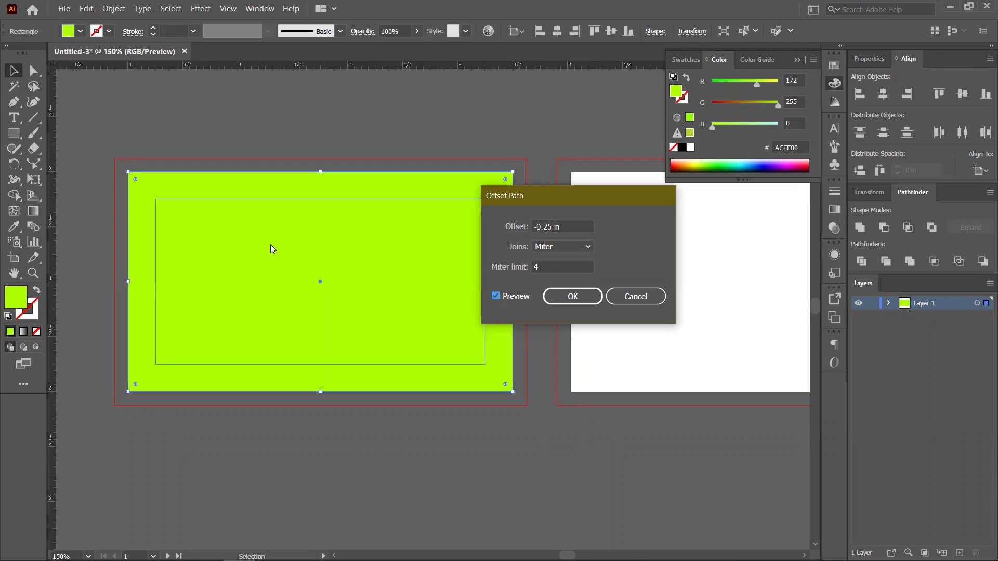
Change the path offset to -0.125 in, check the preview, and apply it
left_click(552, 229)
left_click_drag(559, 227, 543, 236)
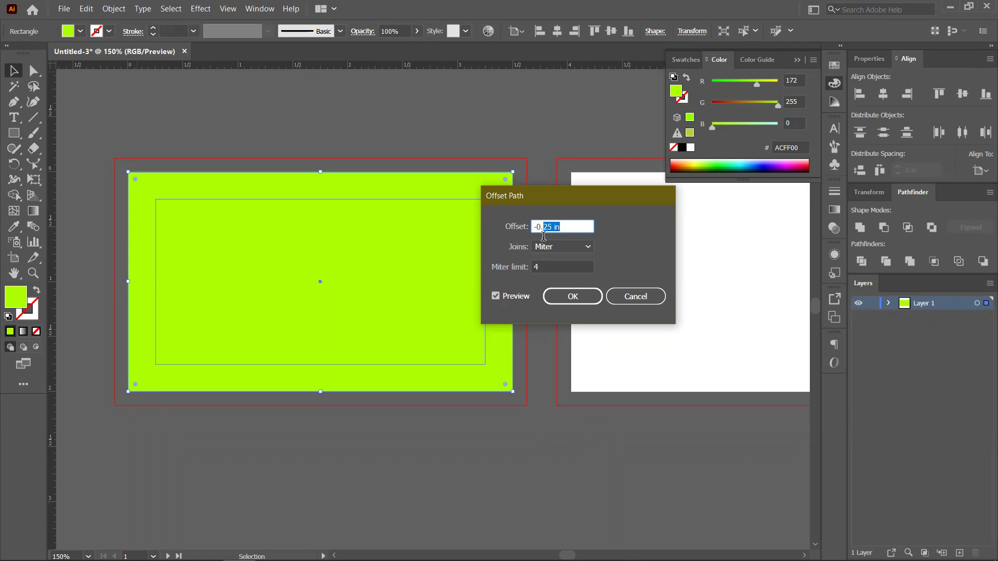
type("125")
left_click(496, 296)
left_click(495, 296)
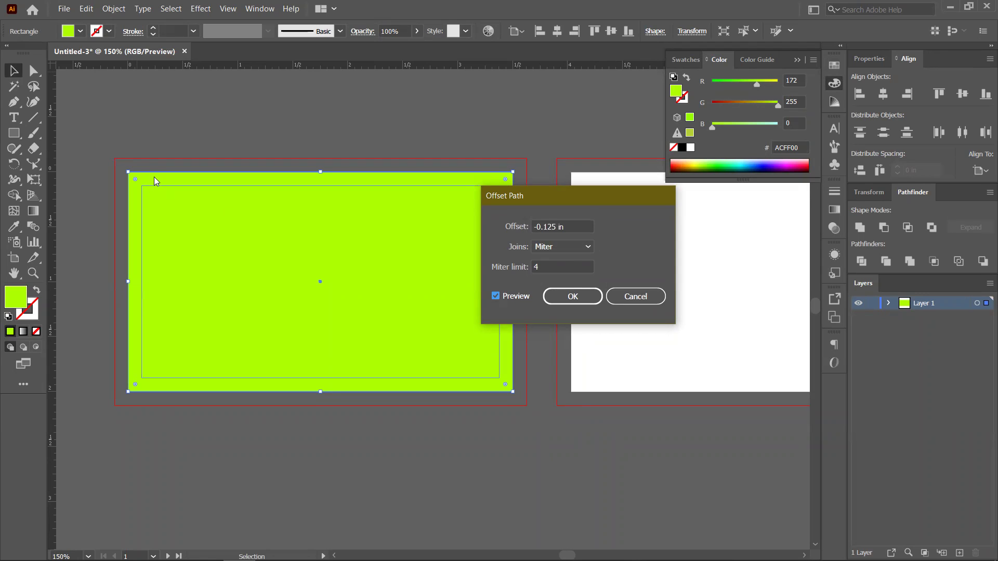
left_click(572, 296)
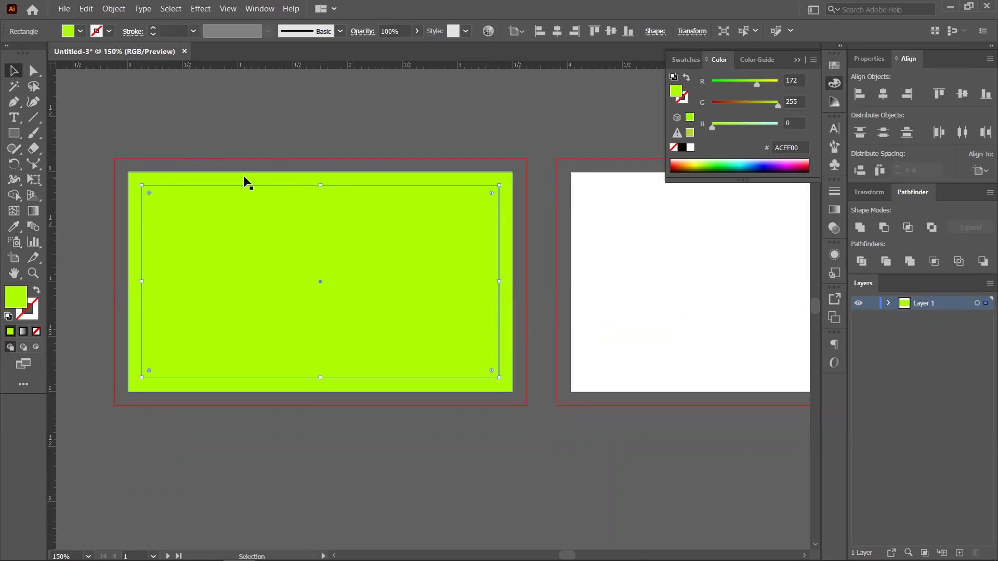
Move the outer green rectangle off the first artboard and delete it, keeping the inset one
left_click(238, 115)
left_click(224, 178)
left_click_drag(223, 176, 652, 259)
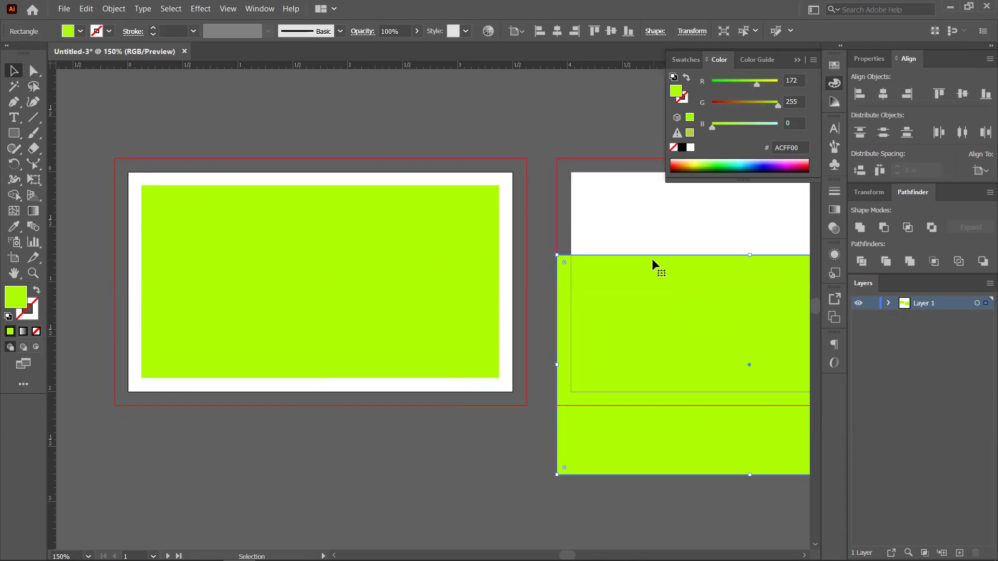
key("Delete")
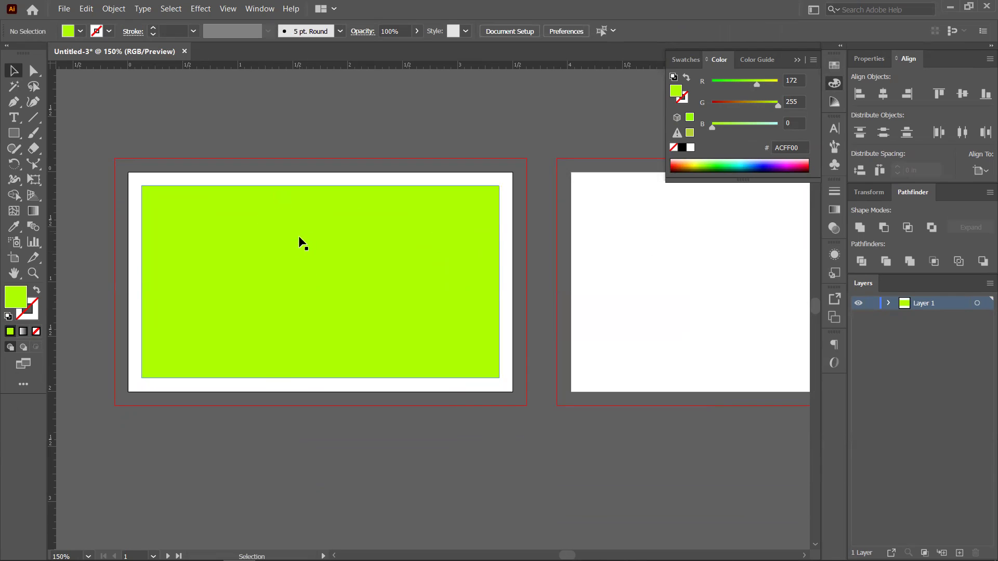
Place two vertical and two horizontal guides along the four edges of the inset green rectangle
left_click(292, 266)
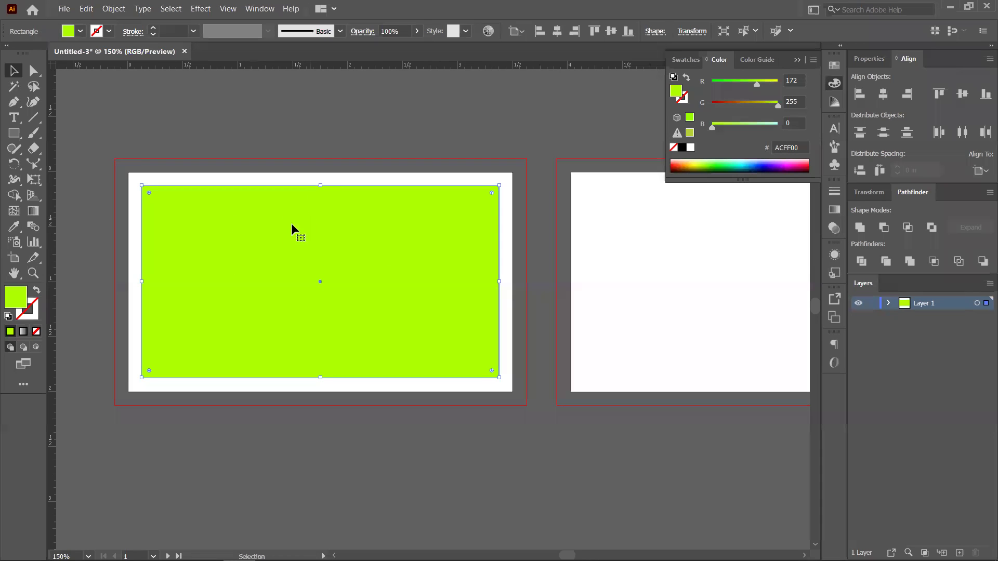
left_click(233, 177)
left_click(278, 304)
left_click_drag(52, 290, 139, 301)
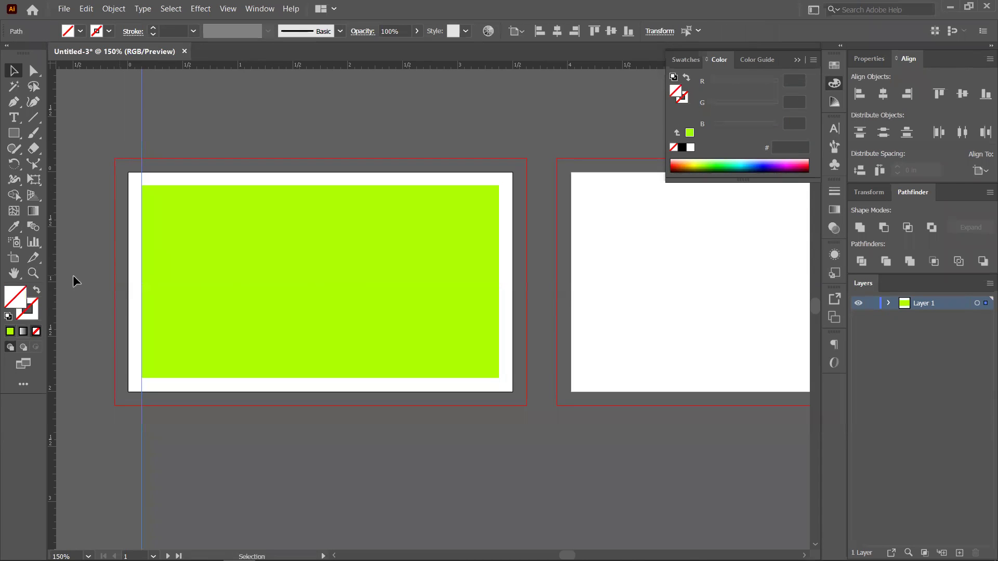
mouse_move(487, 304)
left_mouse_down()
mouse_move(511, 301)
mouse_move(498, 305)
left_mouse_up()
left_click_drag(286, 67, 284, 185)
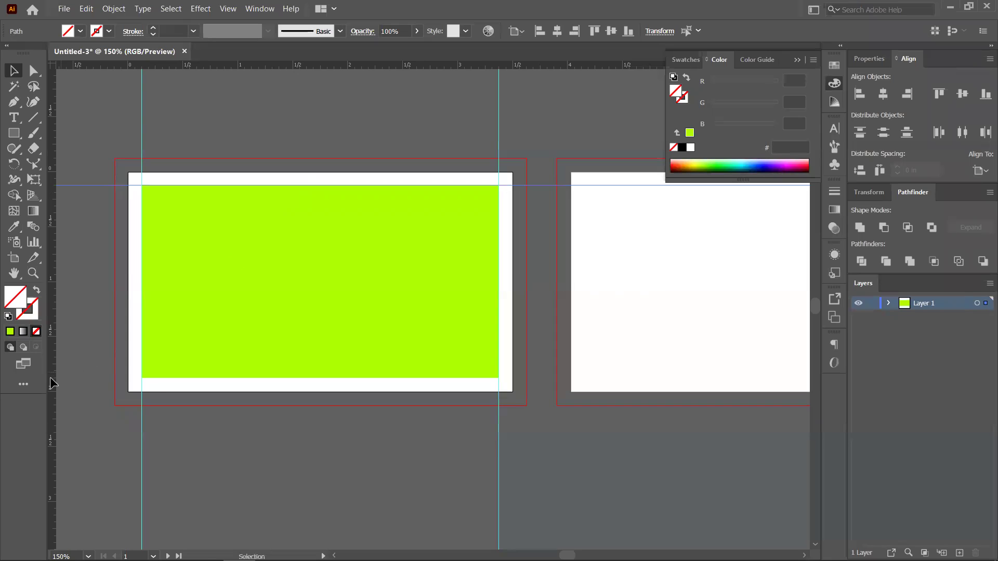
left_click_drag(55, 385, 289, 375)
key("alt")
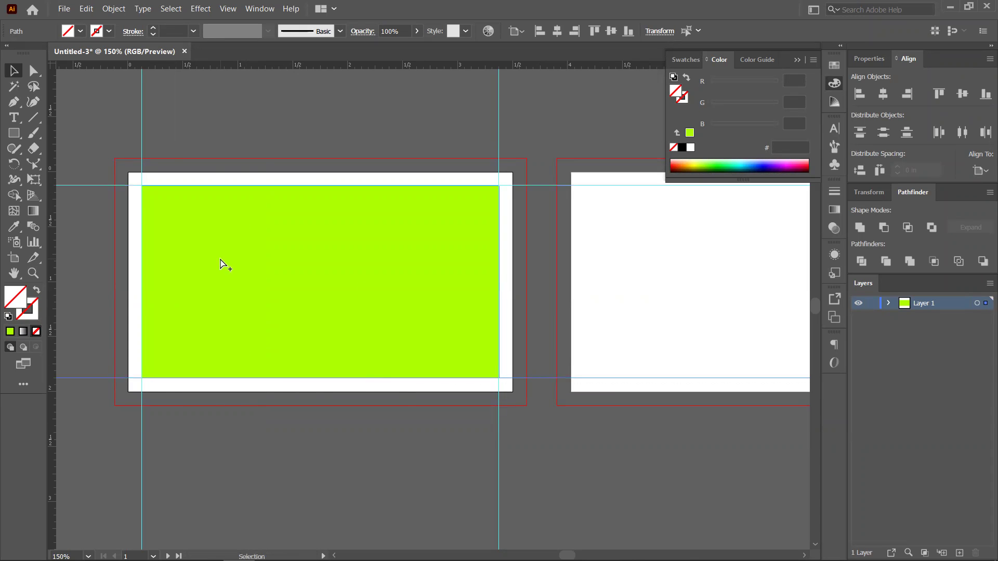
Delete the inset green rectangle from the first artboard, keeping the guides
scroll(222, 262, "down", 2)
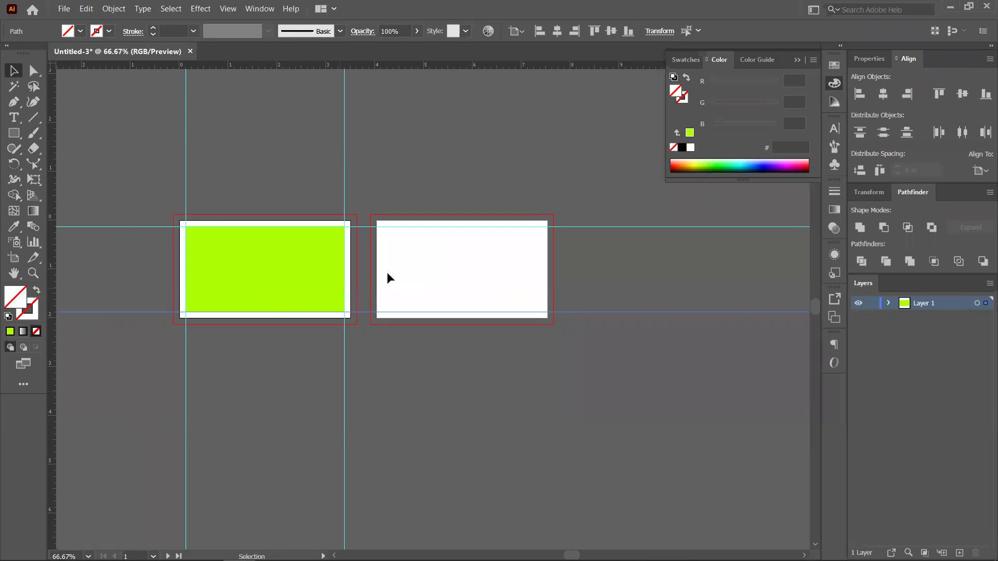
key("space")
left_click_drag(432, 381, 391, 380)
left_click(205, 252)
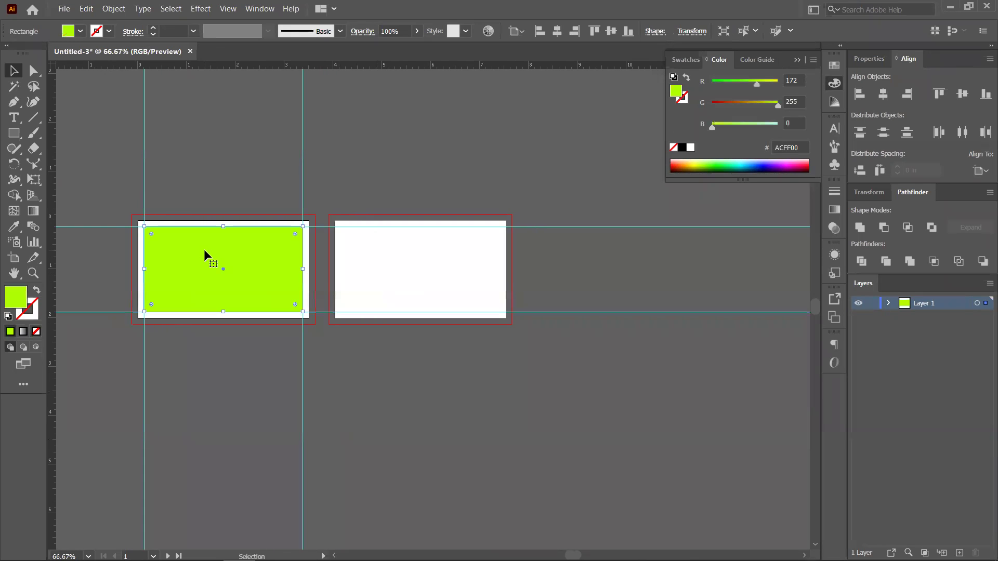
key("Delete")
Copy the first artboard's guides and paste the vertical pair at the matching positions on the second artboard
scroll(204, 248, "up", 1)
scroll(204, 252, "down", 1)
left_click_drag(135, 198, 313, 394)
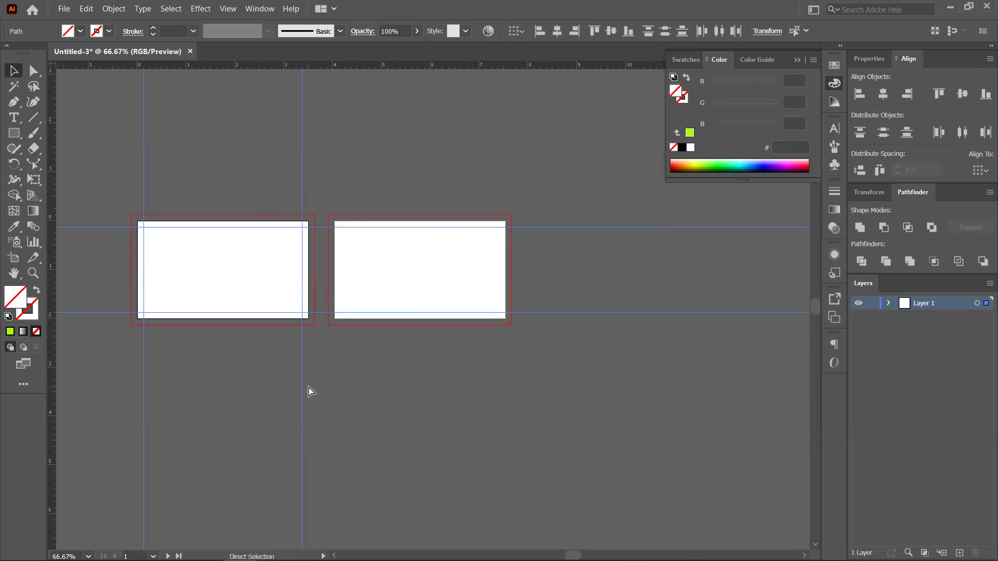
left_click(466, 270)
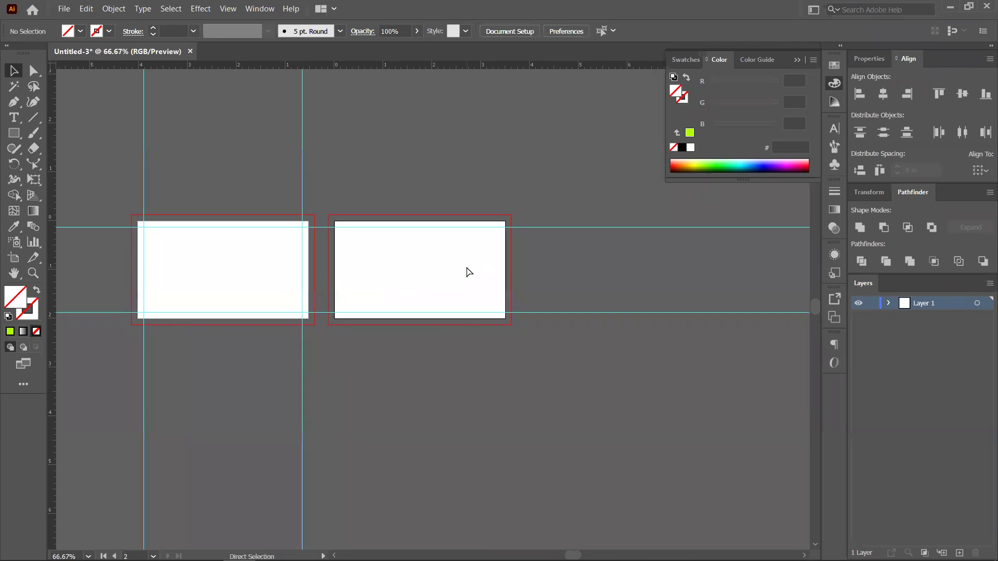
key("ctrl+v")
key("Delete")
key("ctrl")
left_click(430, 283, "ctrl")
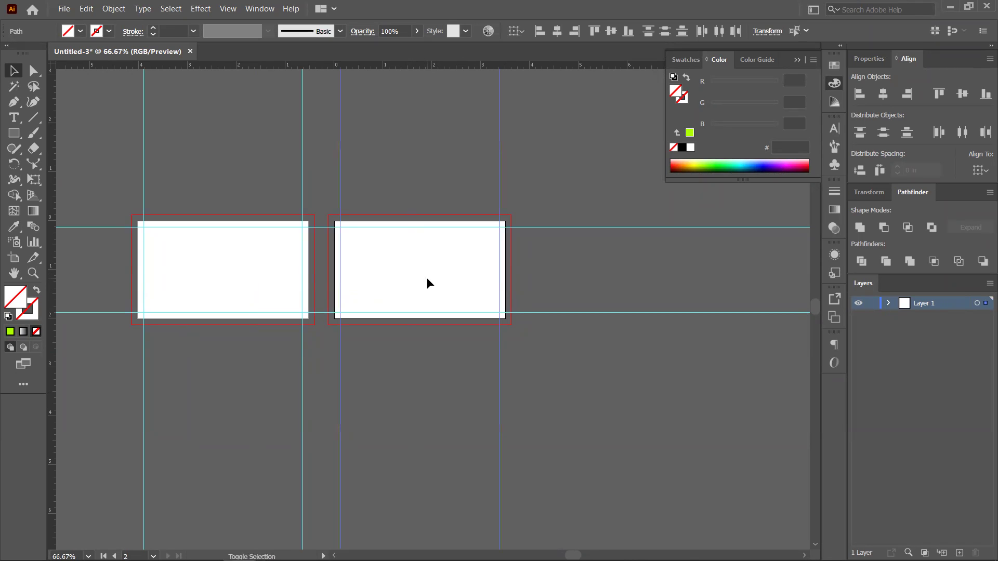
left_click(530, 352)
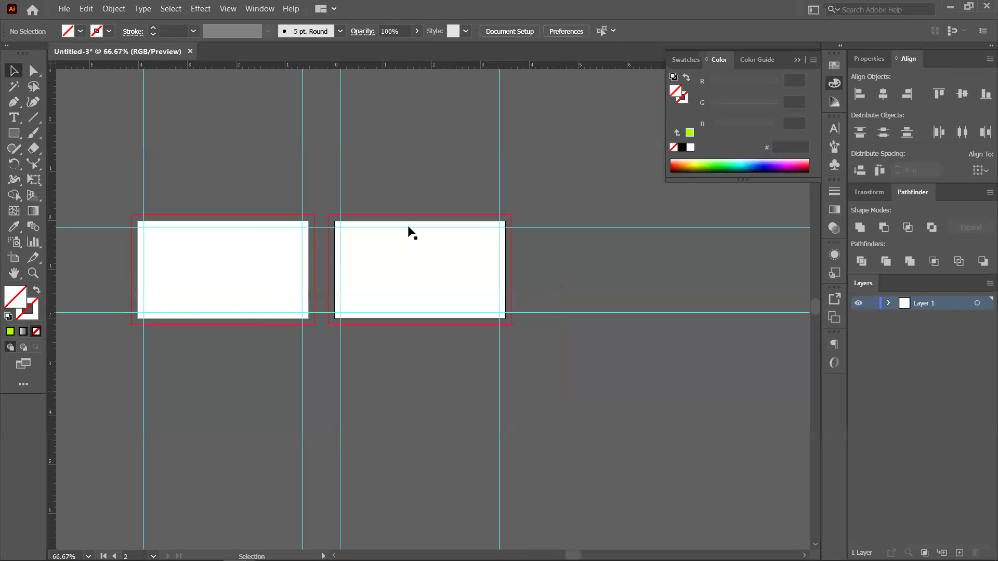
Reset the fill and stroke to the default white fill and black 1 pt stroke
scroll(430, 272, "up", 2)
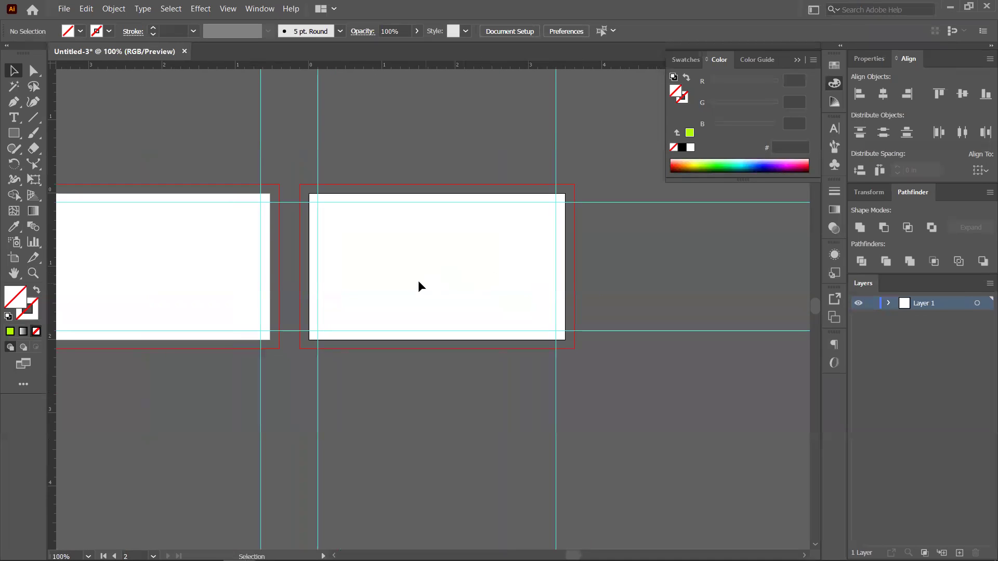
scroll(419, 282, "down", 1)
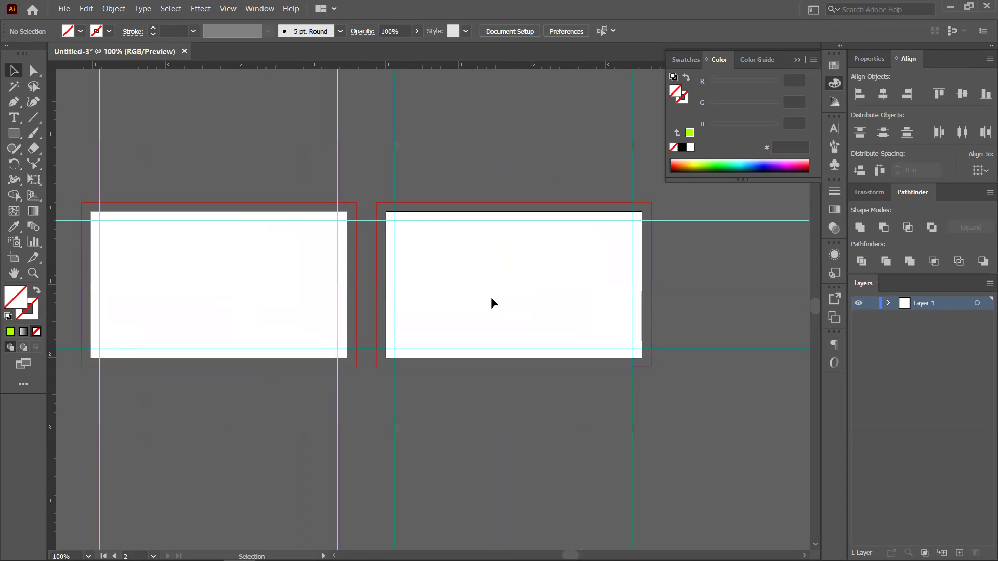
key("d")
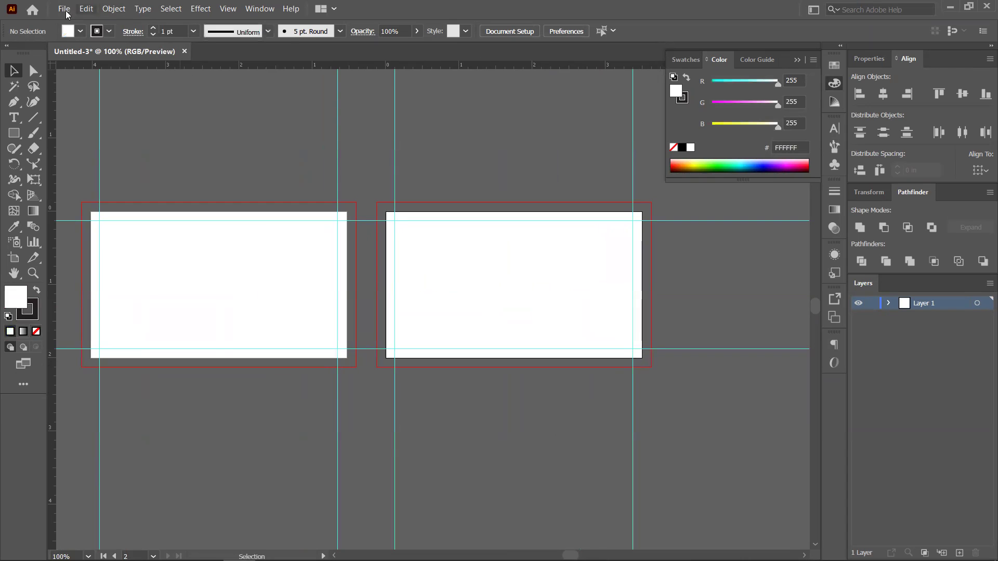
left_click(86, 9)
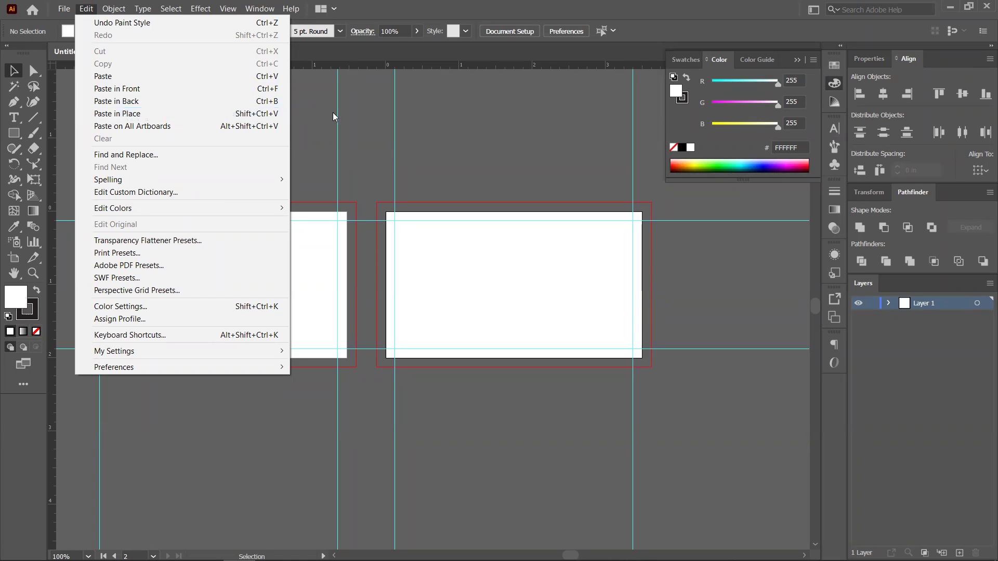
left_click(351, 114)
Lock all guides in the document
scroll(526, 283, "up", 1)
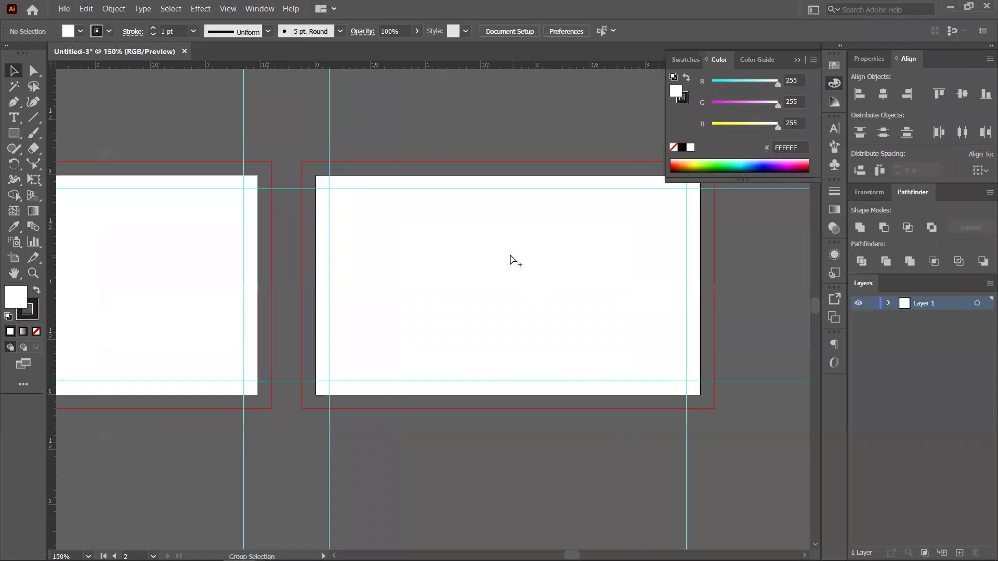
scroll(512, 261, "down", 1)
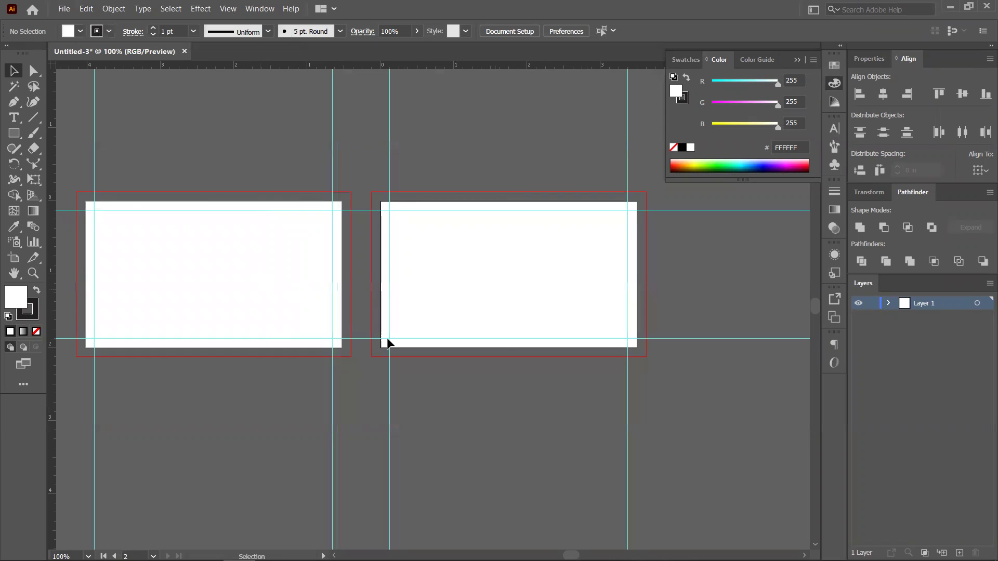
left_click(332, 154)
right_click(332, 153)
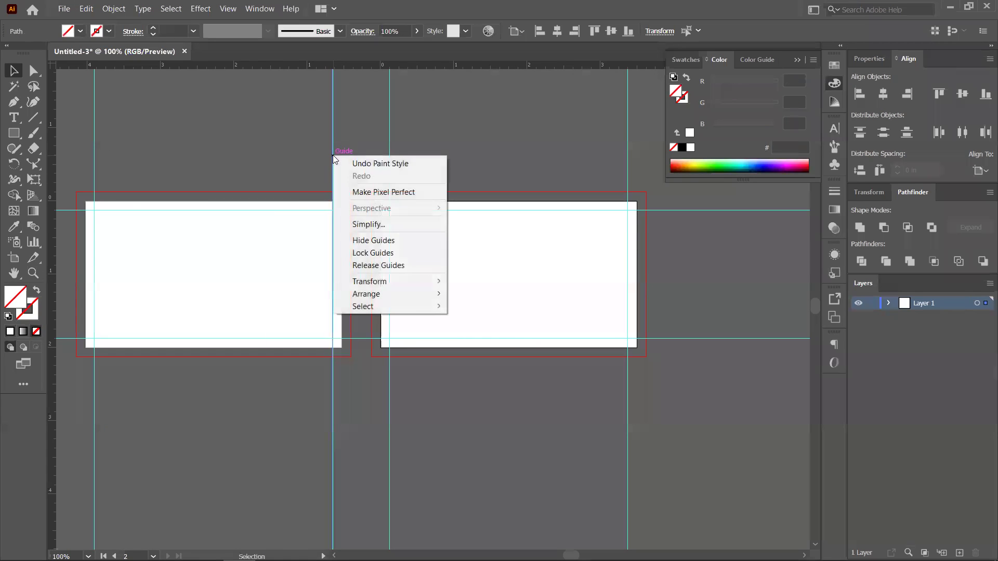
left_click(370, 255)
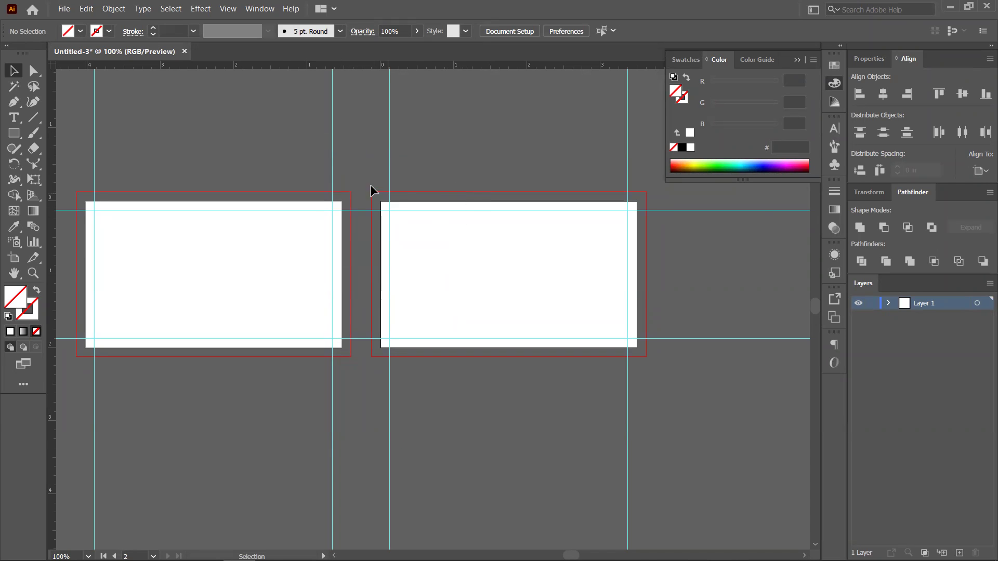
Start saving the document under the name Business Card templete in the Illustrator Template (*.AIT) format
scroll(372, 191, "down", 1)
key("ctrl")
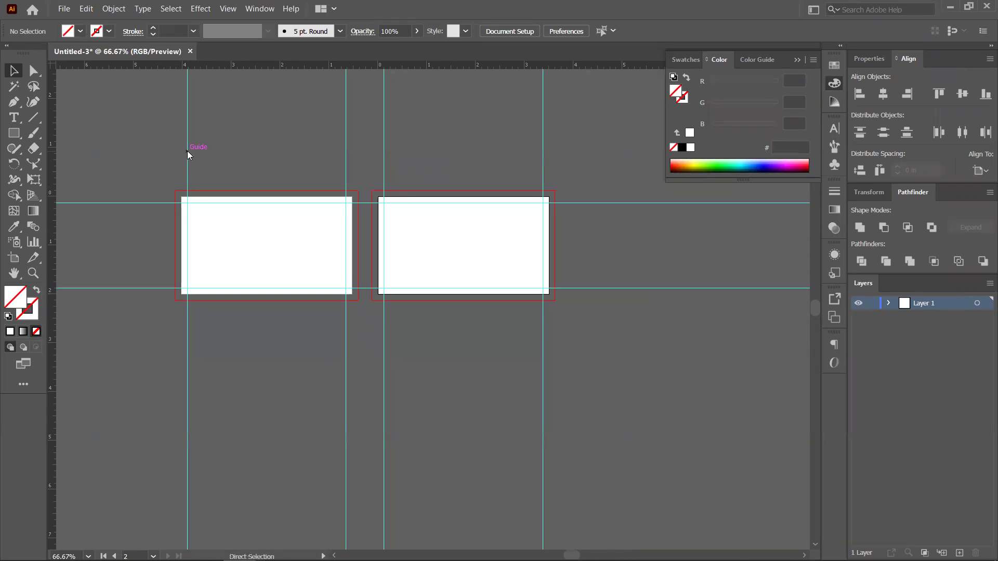
key("ctrl+s")
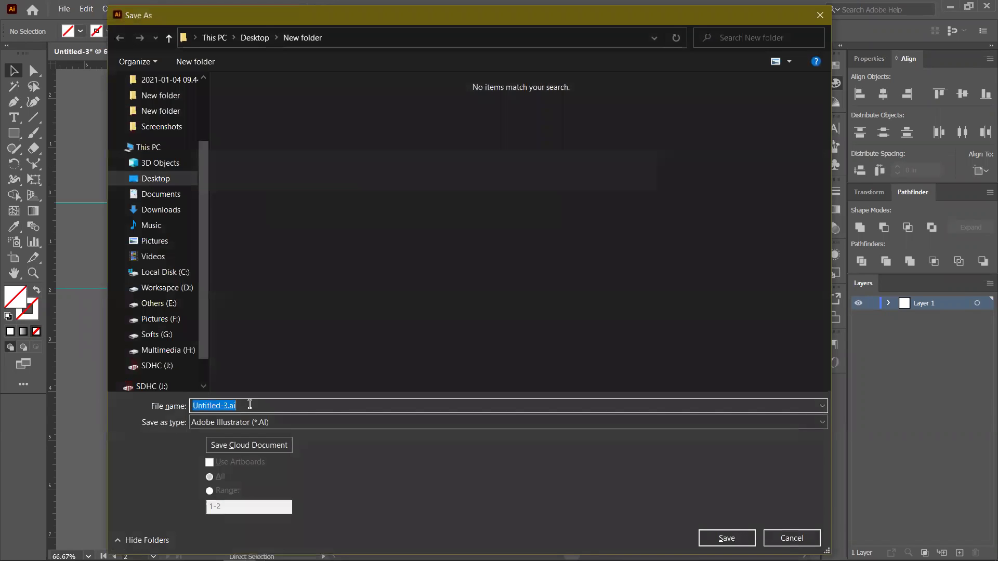
type("Bus")
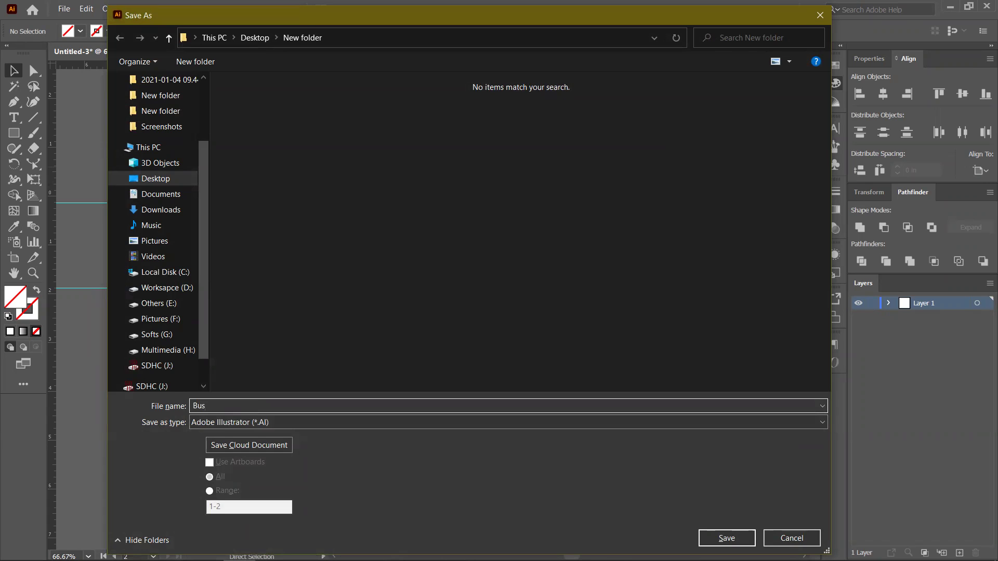
type("iness Card templete")
left_click(286, 427)
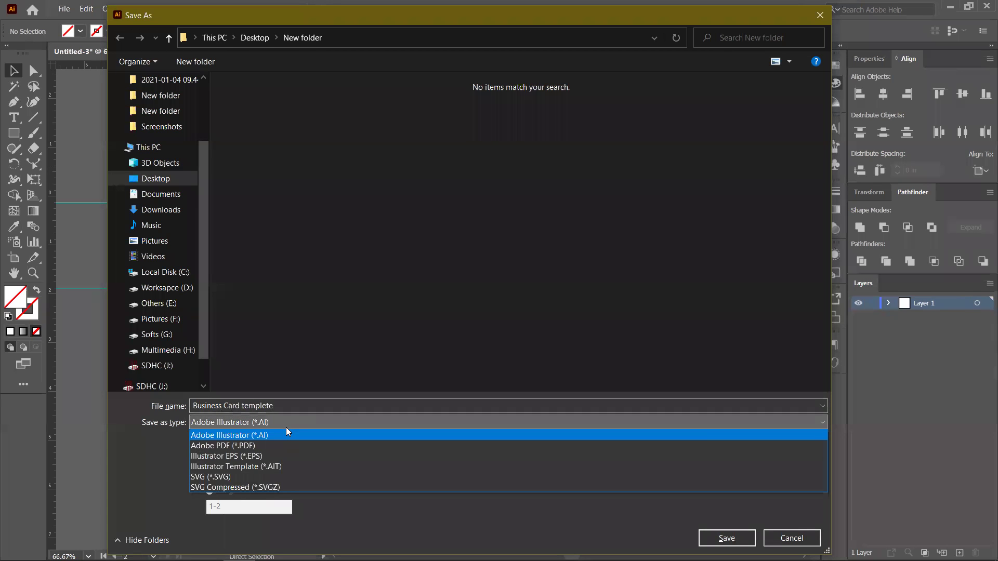
left_click(265, 467)
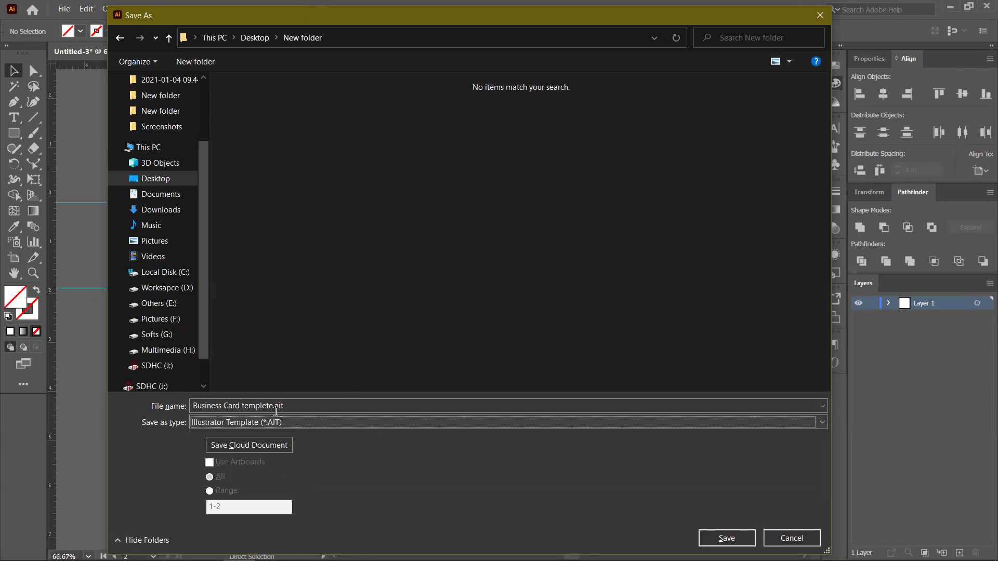
Save the template file to the Desktop folder and close the document
left_click(158, 163)
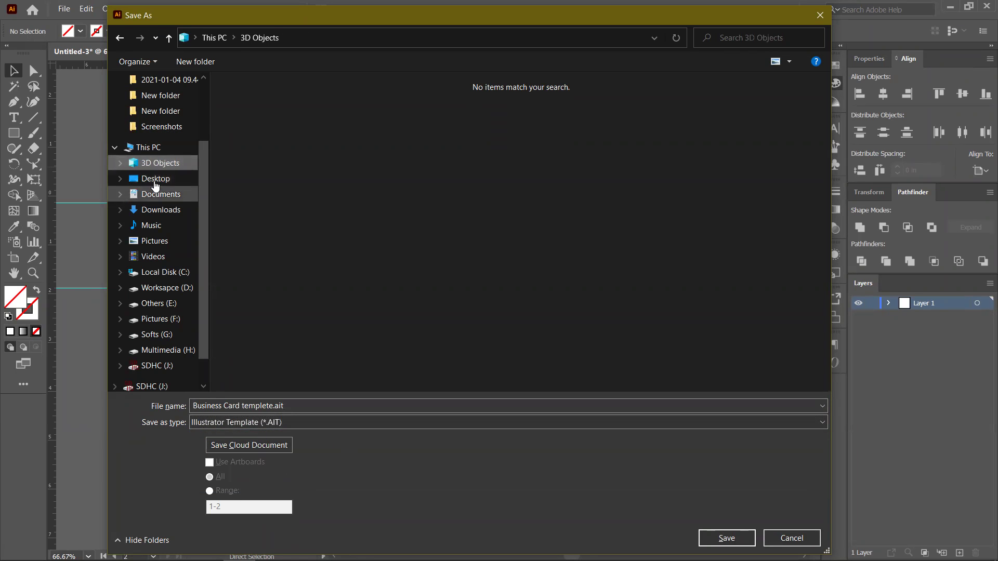
left_click(172, 179)
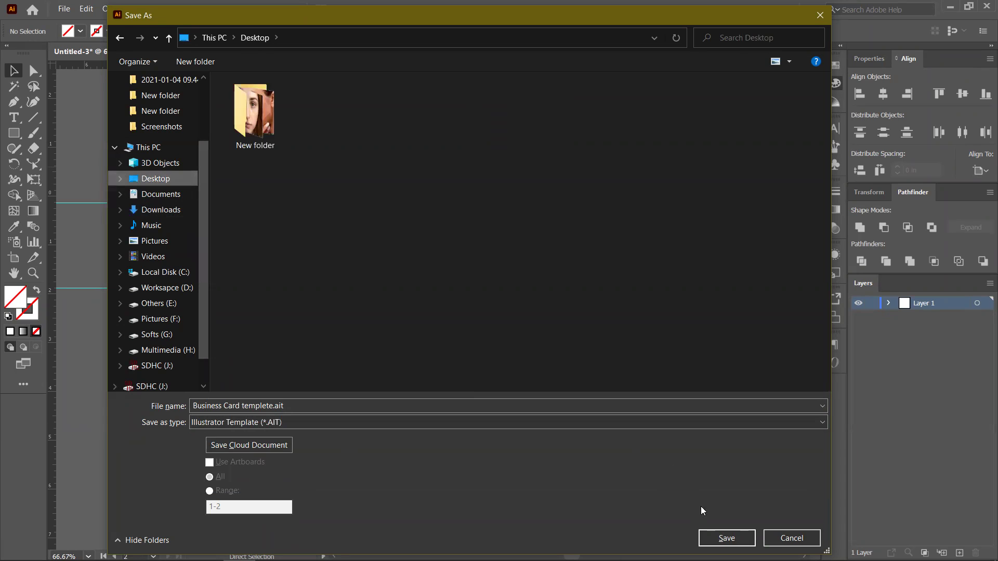
left_click(719, 536)
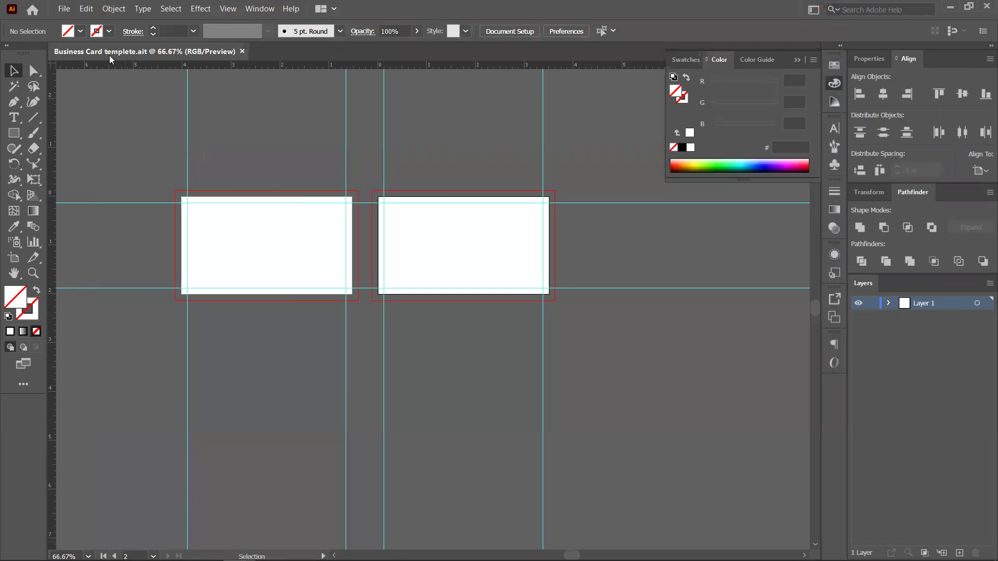
left_click(241, 52)
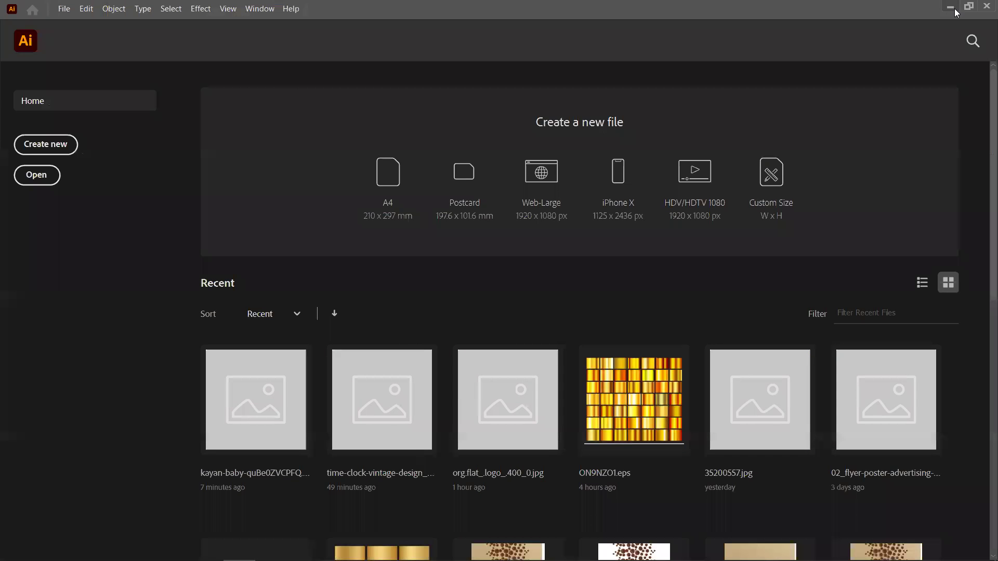
Switch to the Windows desktop, refresh it, and try to open Business Card templete.ait from there
left_click(950, 6)
right_click(289, 87)
left_click(319, 126)
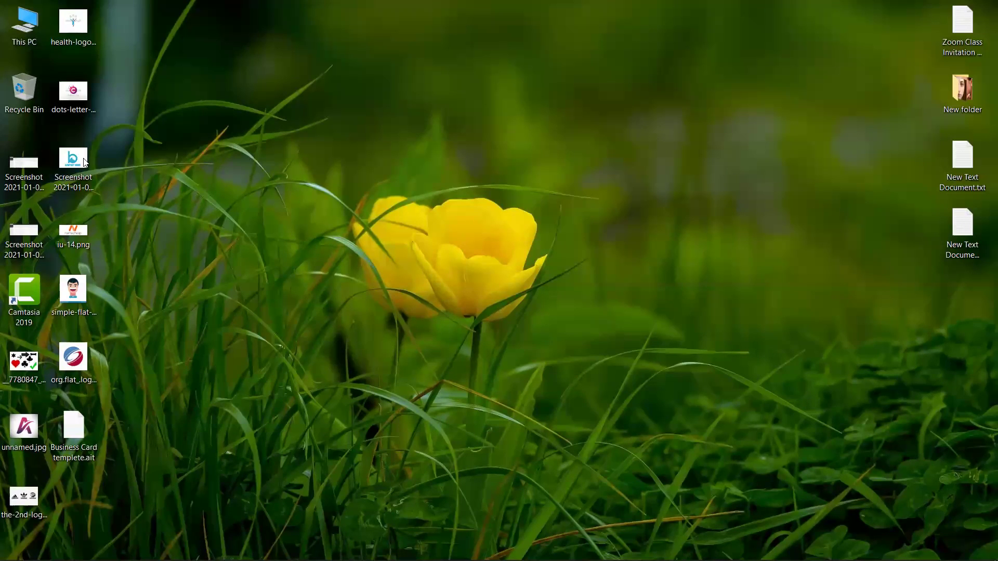
left_click(79, 430)
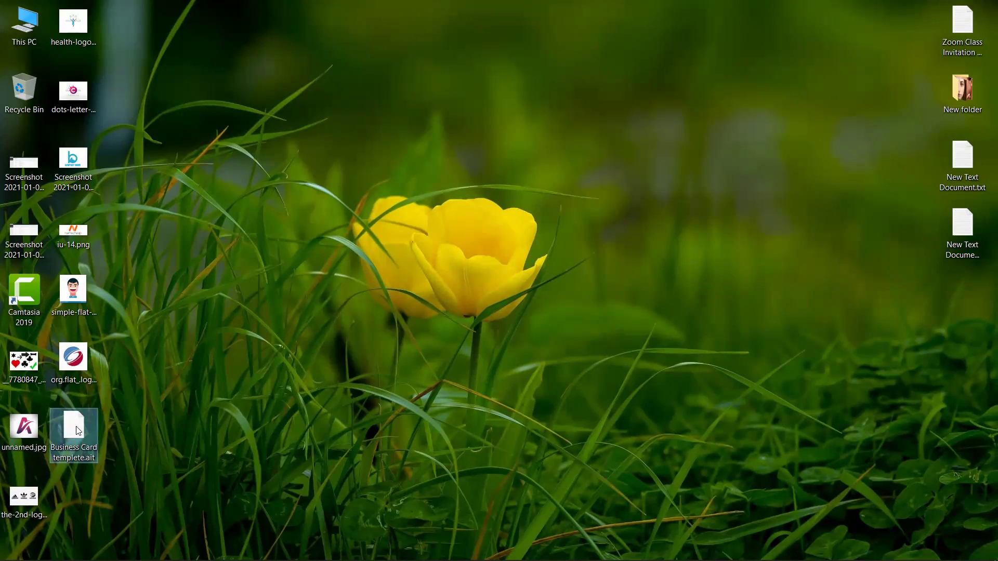
right_click(79, 428)
left_click(129, 161)
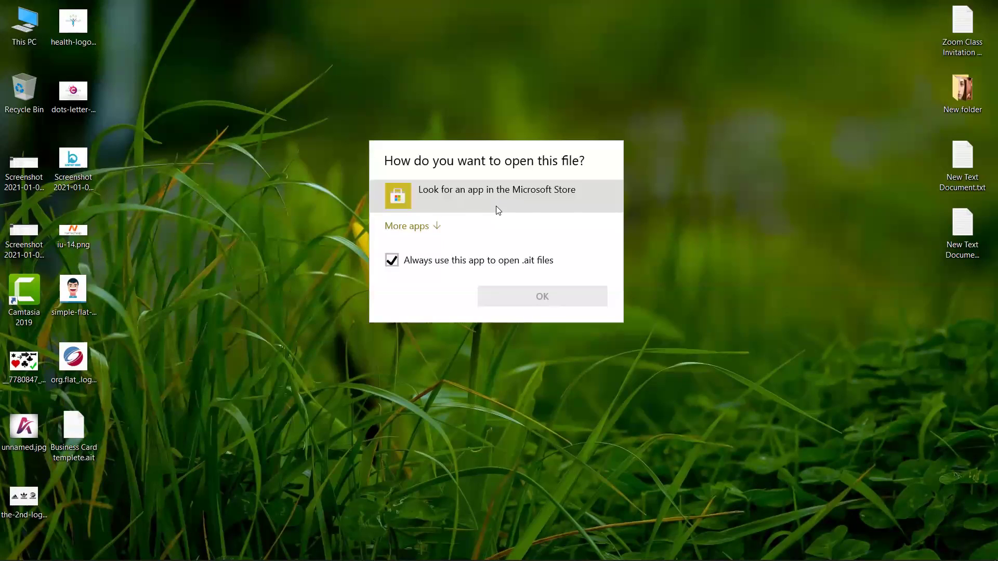
Look through the apps offered for opening the .ait file and dismiss the chooser
left_click(422, 227)
scroll(423, 333, "down", 2)
scroll(431, 339, "up", 2)
scroll(431, 364, "down", 2)
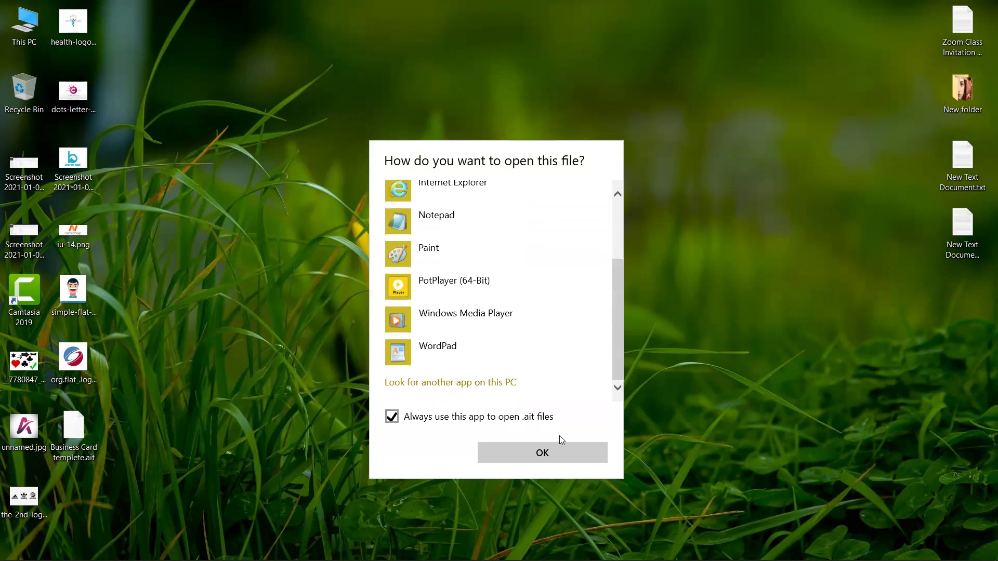
left_click(698, 367)
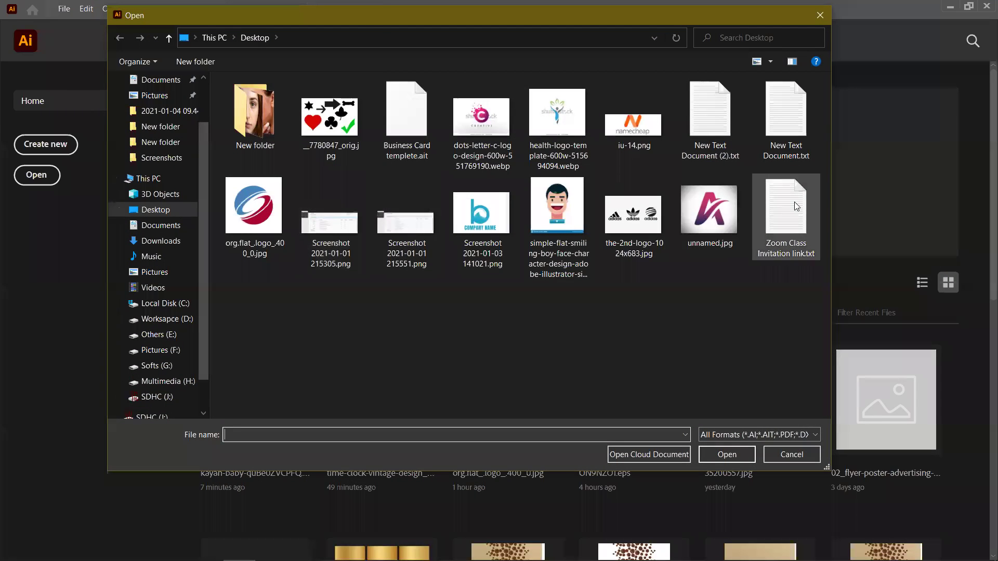
Open Business Card templete.ait from the Desktop folder in Illustrator
left_click(418, 127)
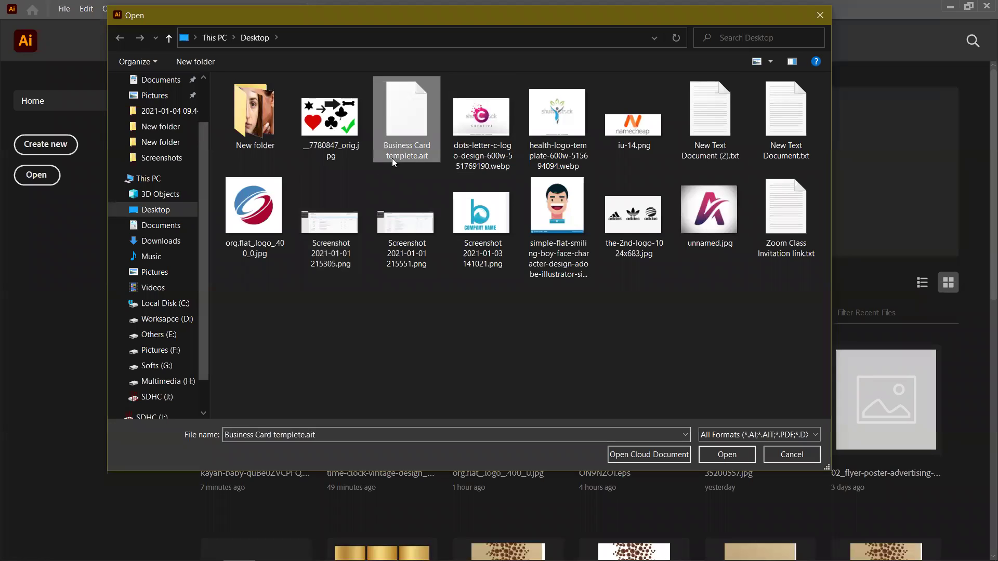
left_click(736, 452)
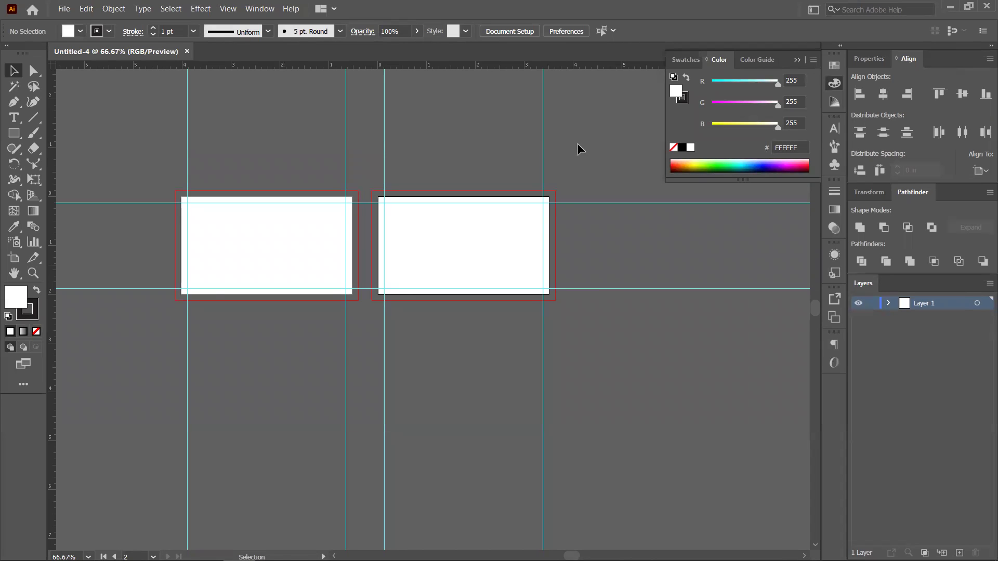
Examine the artboards, bleed lines and safe-area guides in the document created from the template
scroll(370, 303, "up", 1)
left_click_drag(423, 321, 448, 388)
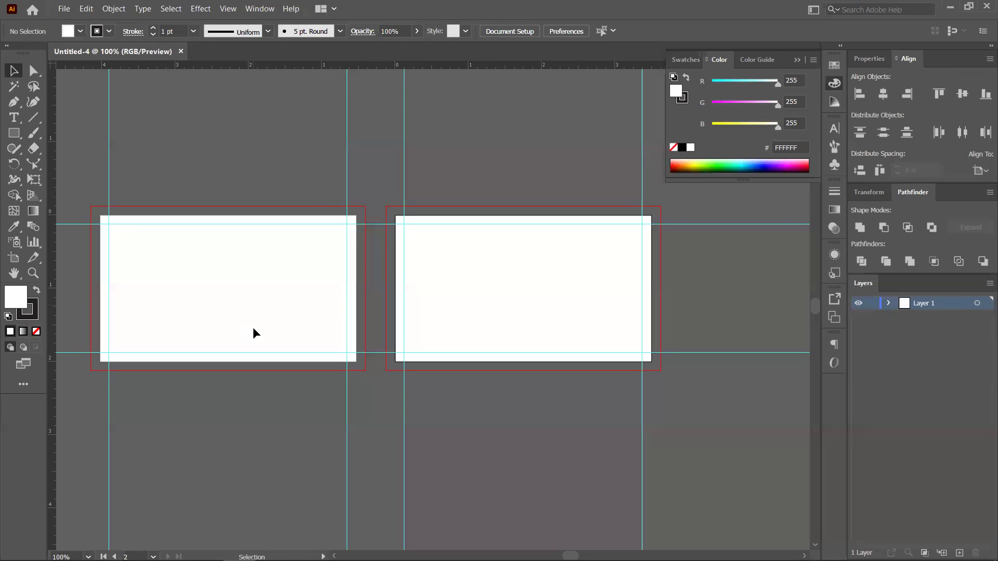
key("ctrl+plus")
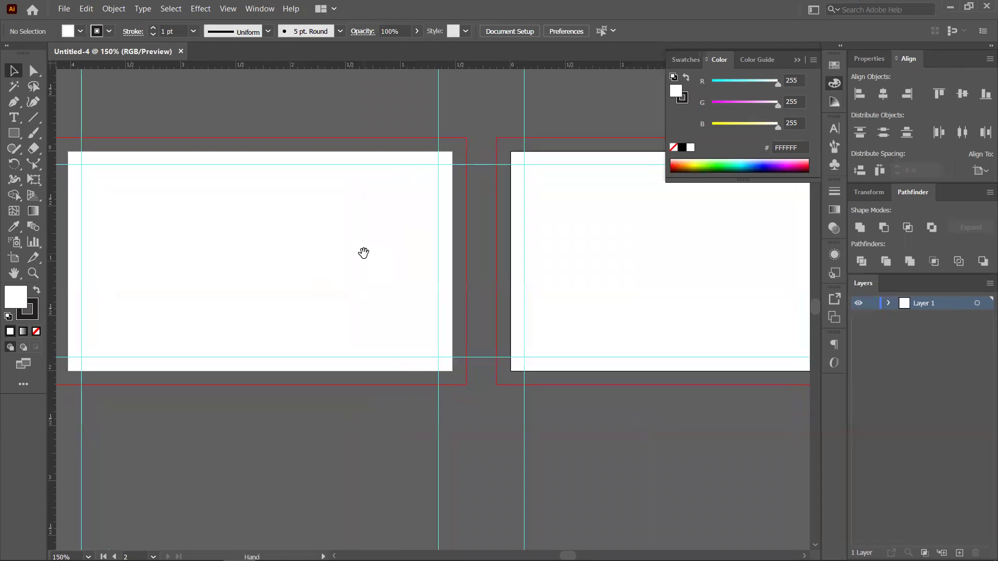
key("ctrl+minus")
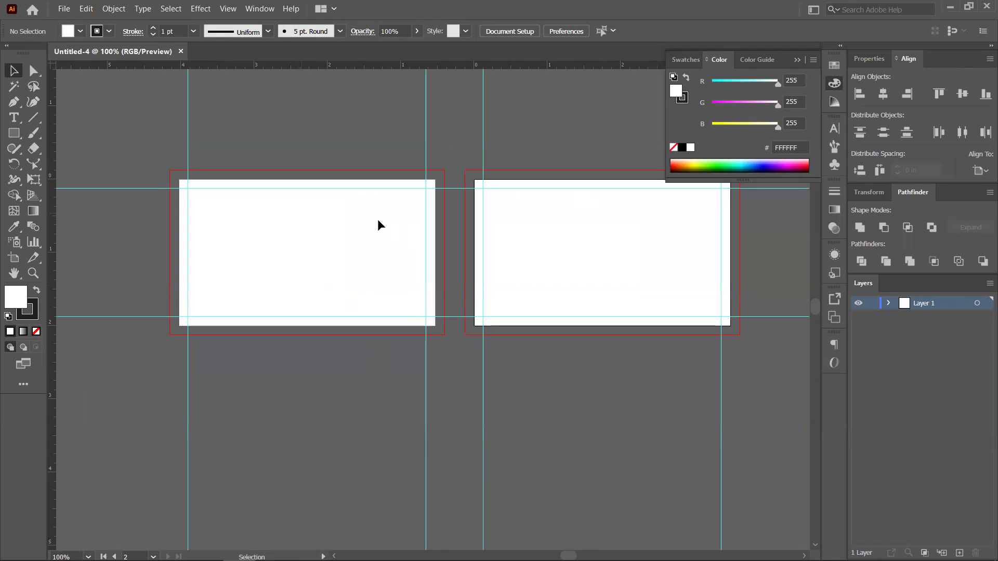
left_click_drag(452, 289, 430, 279)
left_click_drag(510, 260, 454, 296)
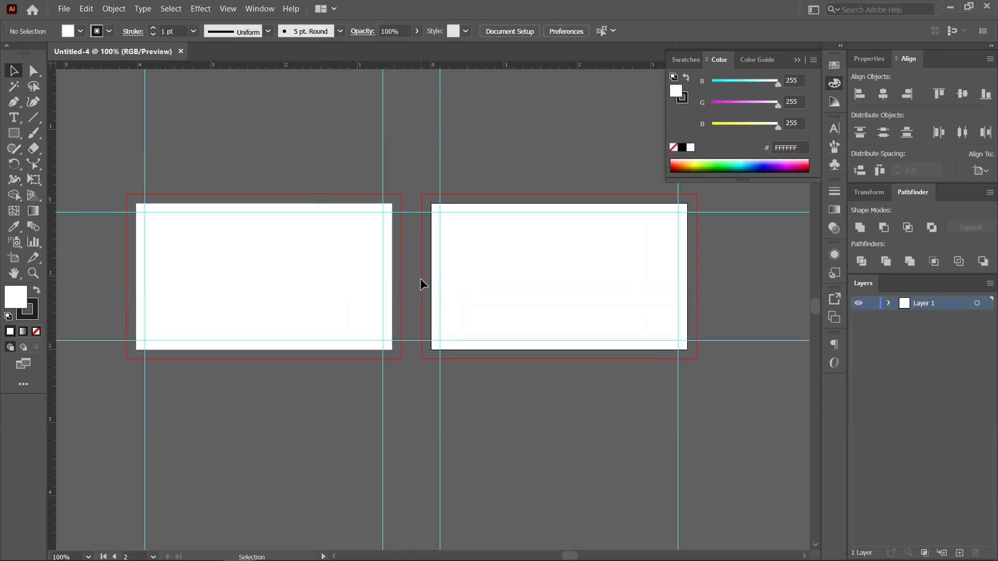
scroll(423, 245, "up", 2)
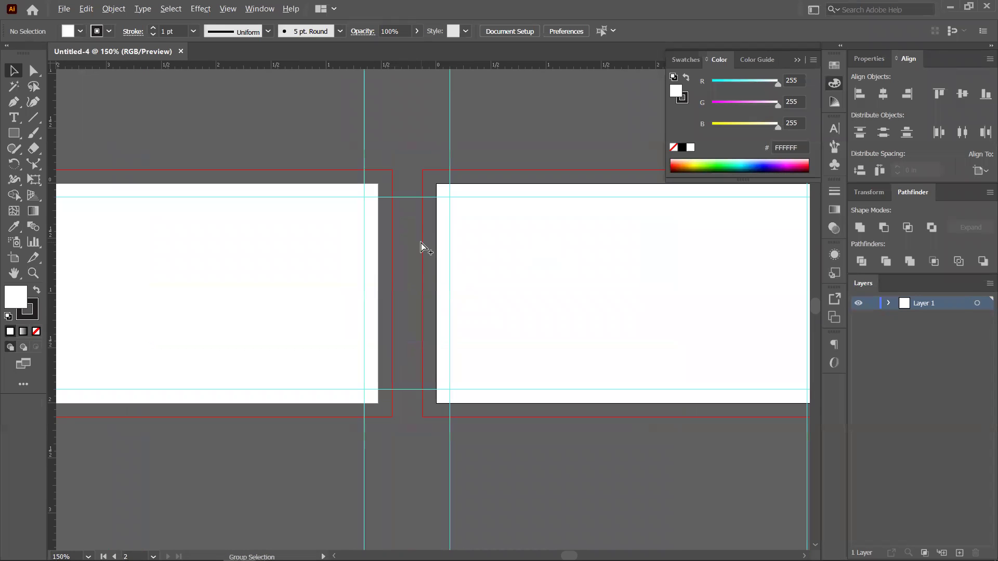
scroll(465, 257, "down", 2)
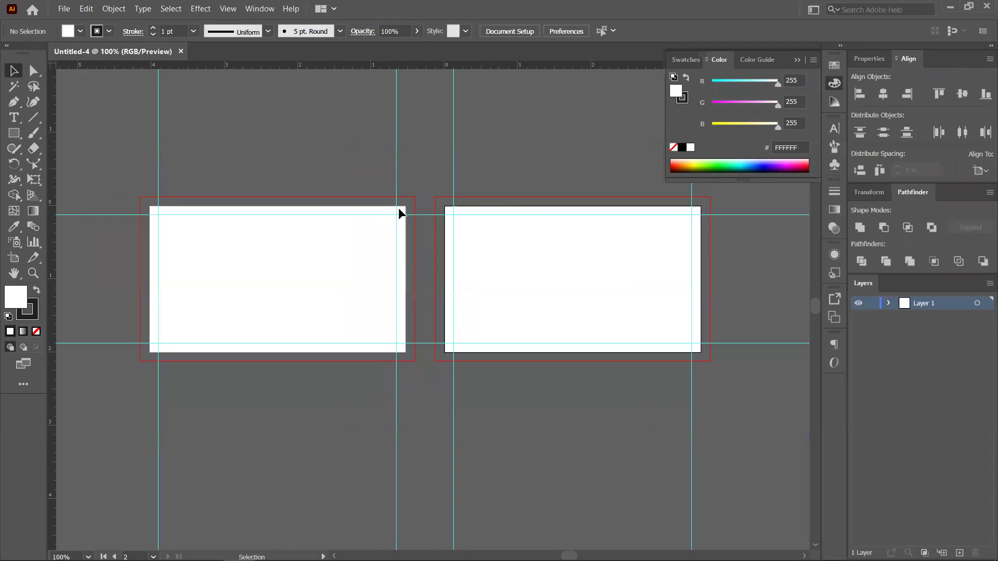
Create a new portrait A4 document, 210 × 297 mm, with a 0.5 mm bleed on all sides
left_click(64, 9)
left_click(101, 22)
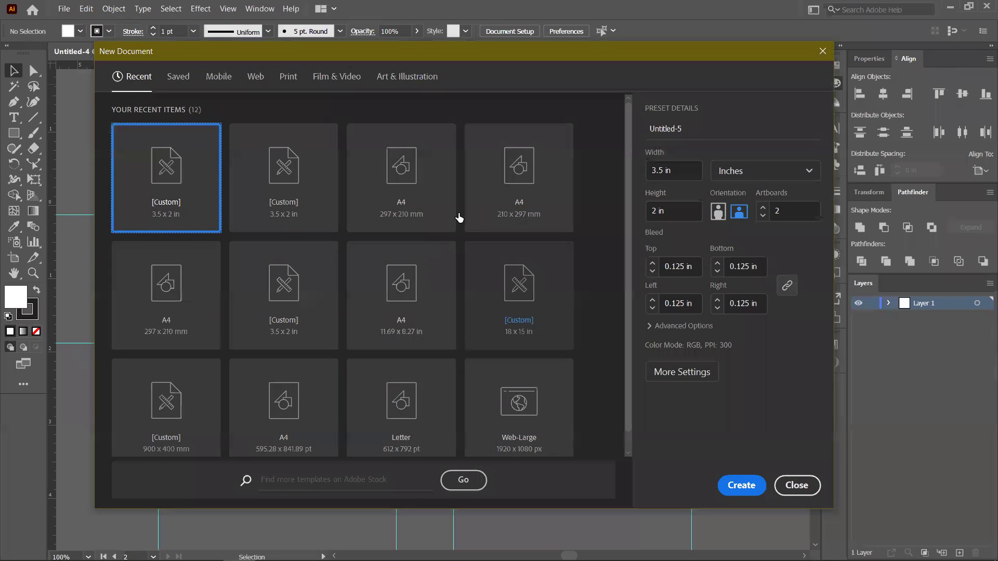
left_click(518, 207)
left_click(696, 266)
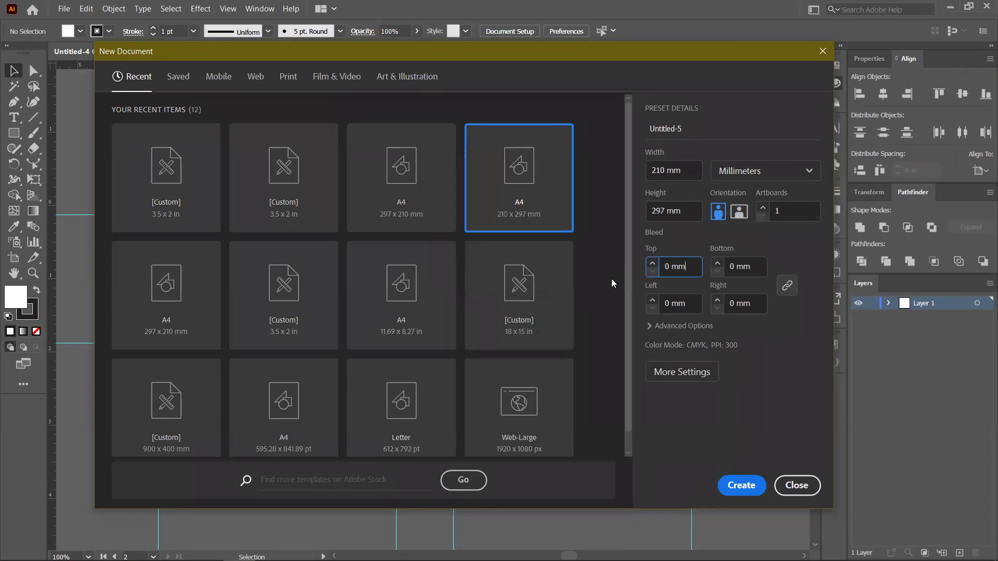
key("ctrl+a")
type(".5")
left_click(766, 367)
left_click(744, 486)
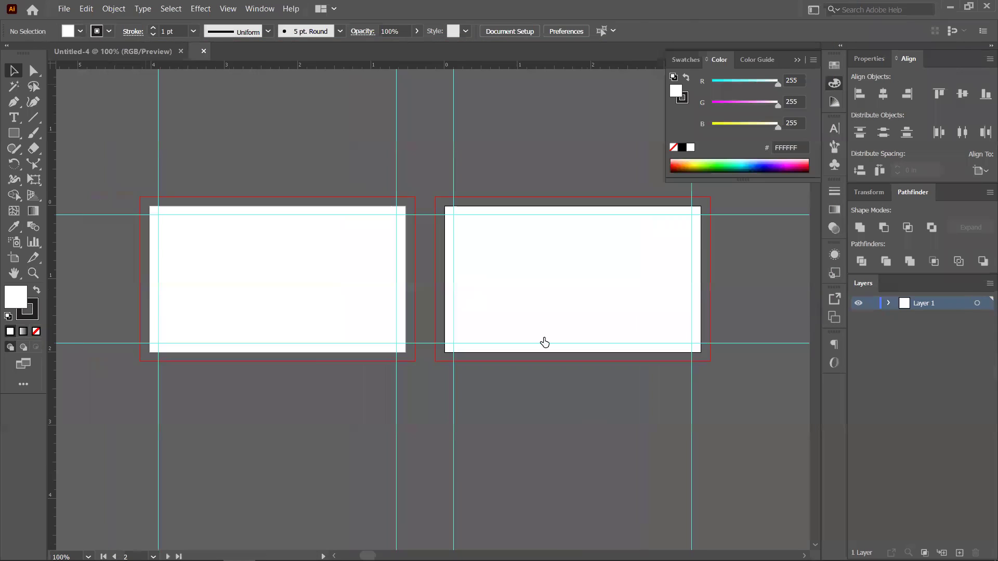
scroll(626, 260, "up", 10)
scroll(599, 274, "down", 8)
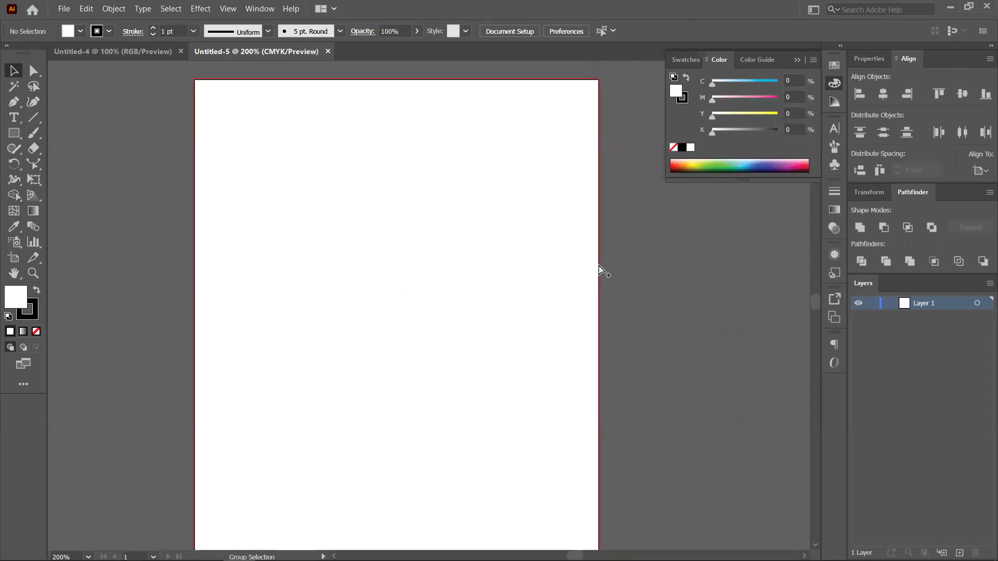
scroll(253, 125, "down", 1)
Set the A4 document's units to inches and check the artboard's dimensions in artboard editing mode
left_click(14, 133)
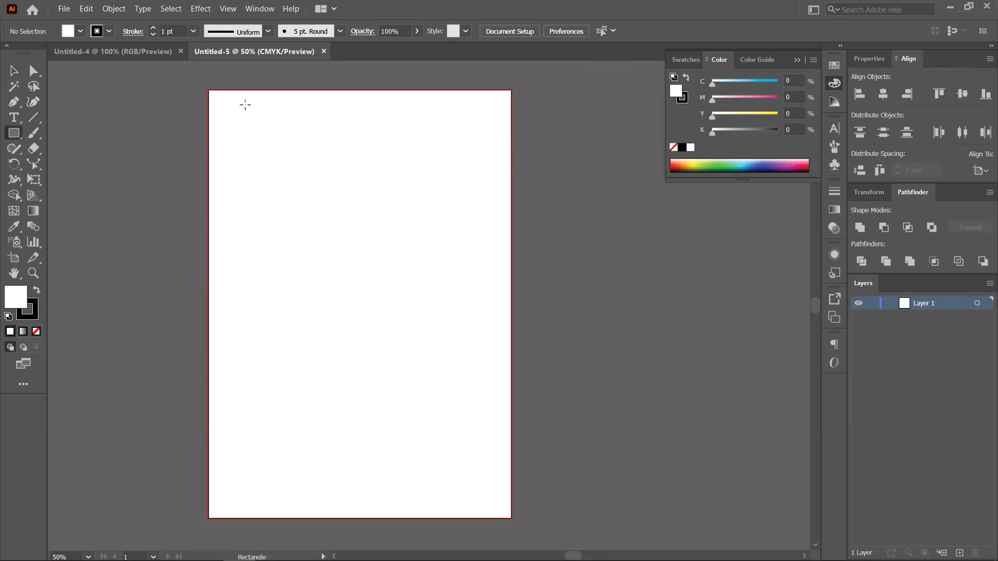
left_click(14, 72)
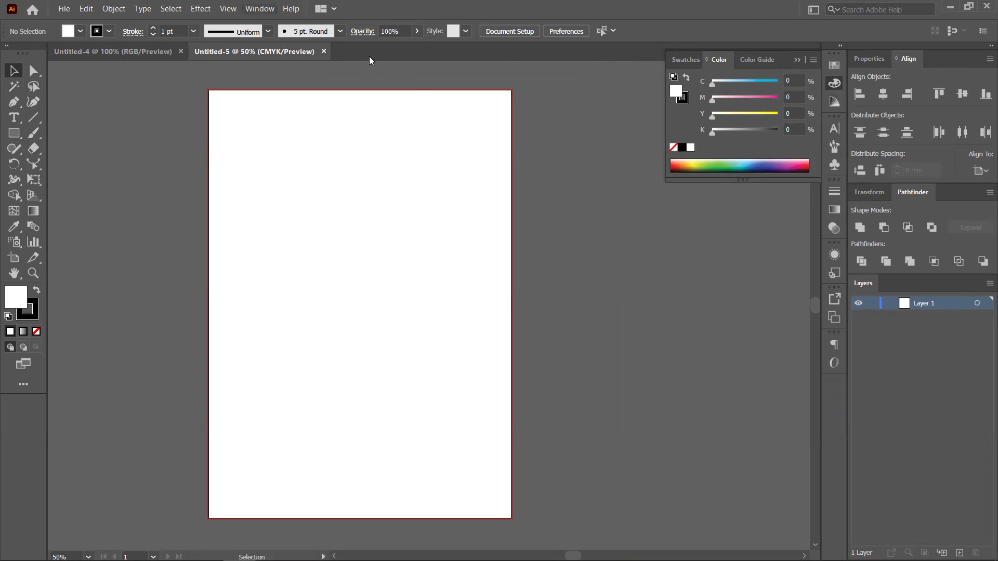
left_click(259, 9)
left_click(358, 443)
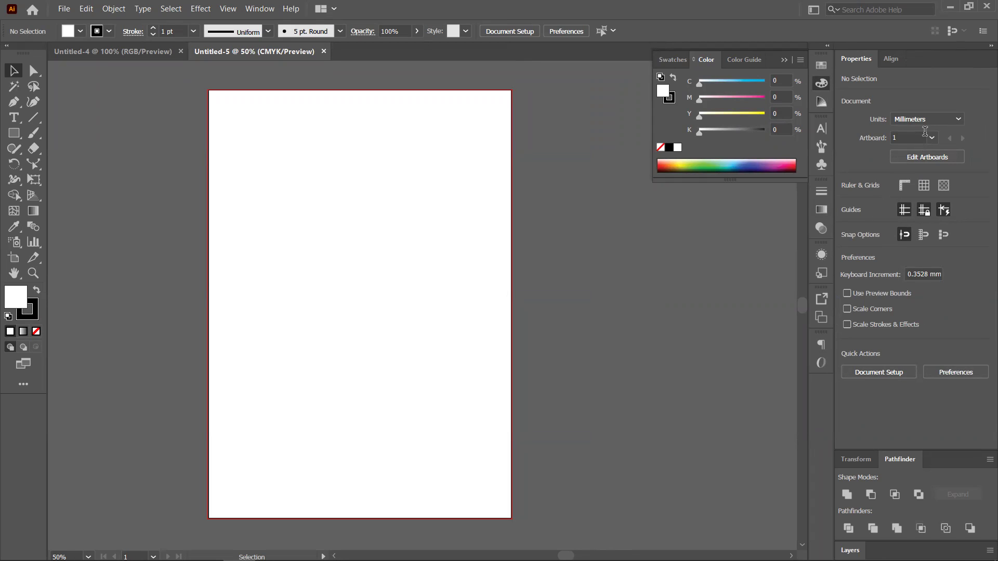
left_click(951, 119)
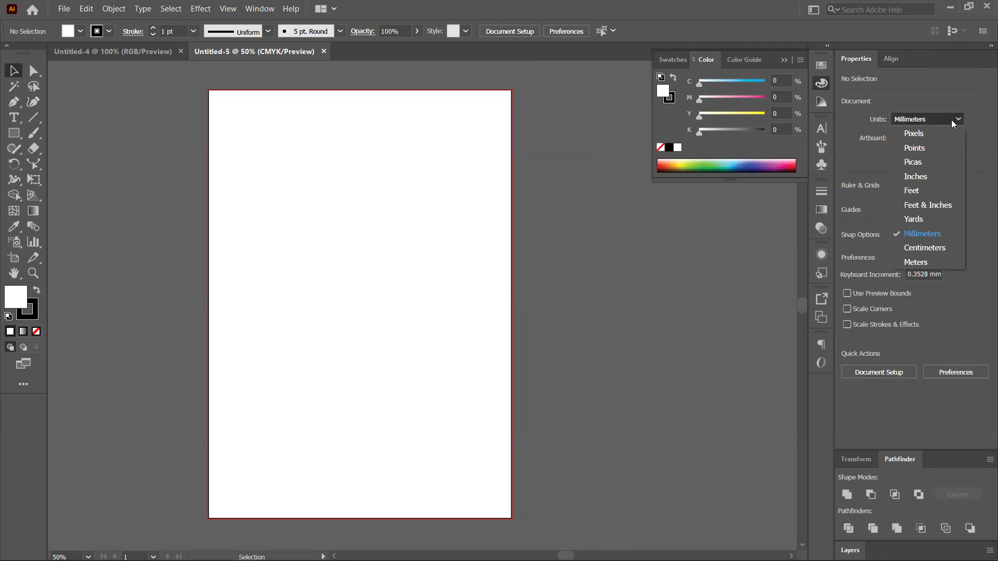
left_click(942, 173)
left_click(909, 157)
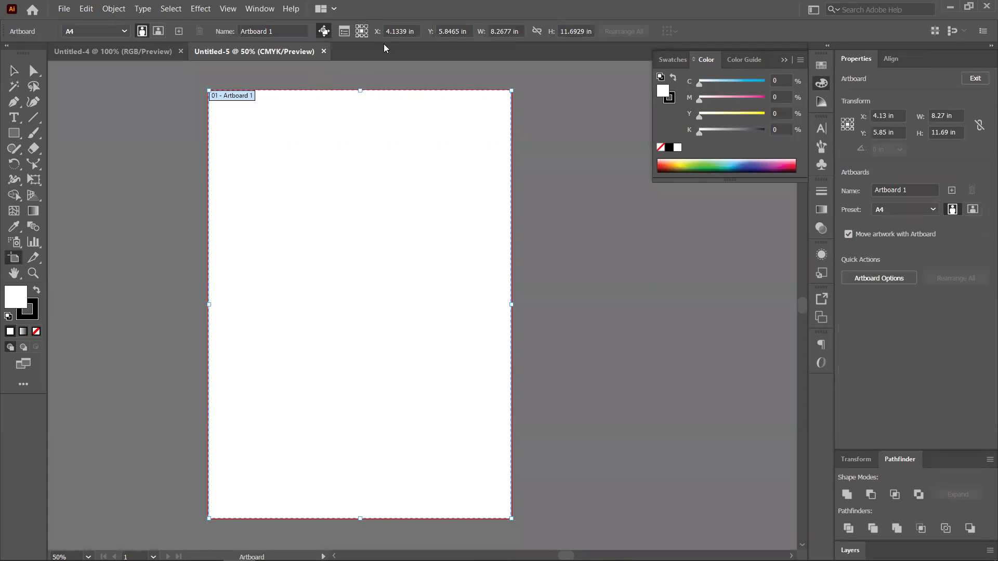
left_click(18, 77)
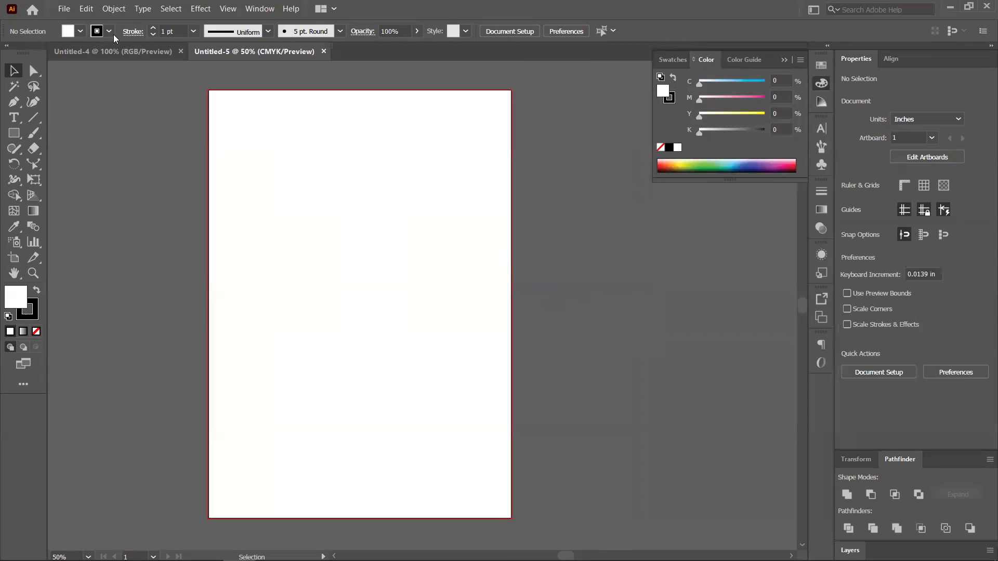
Check how the A4 preset's size and bleed convert to inches in the new-document settings, without creating a document
left_click(64, 9)
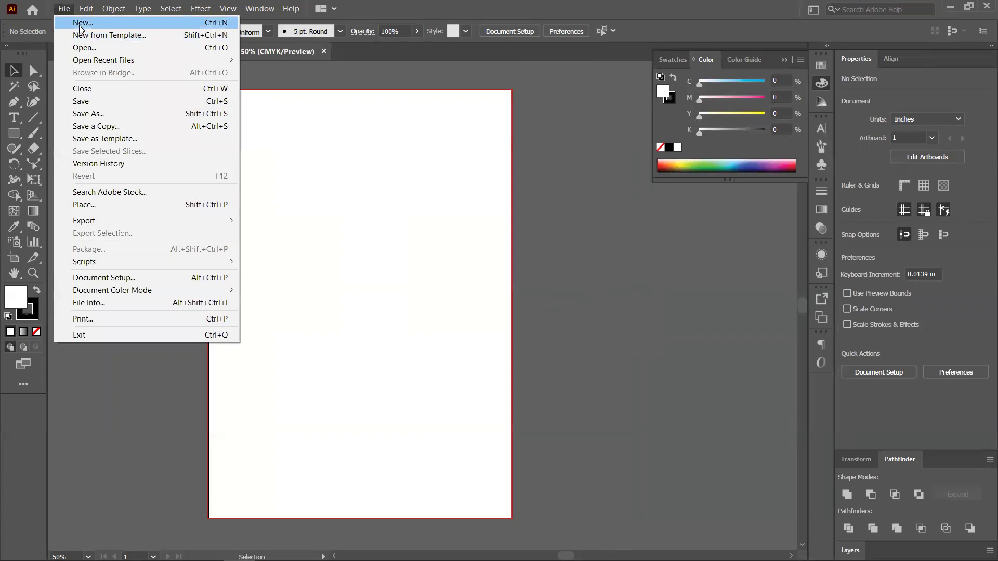
left_click(72, 22)
left_click(747, 173)
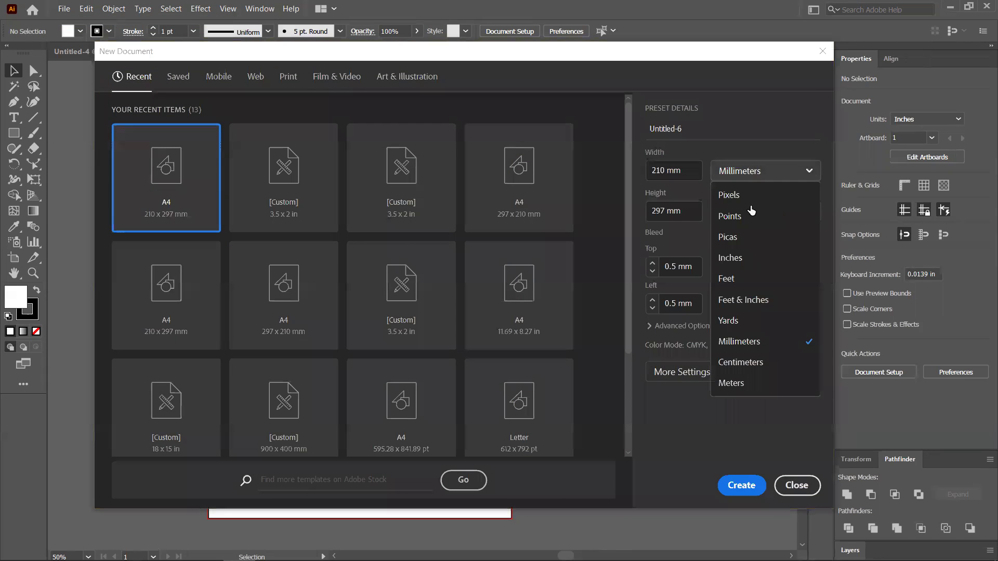
left_click(754, 260)
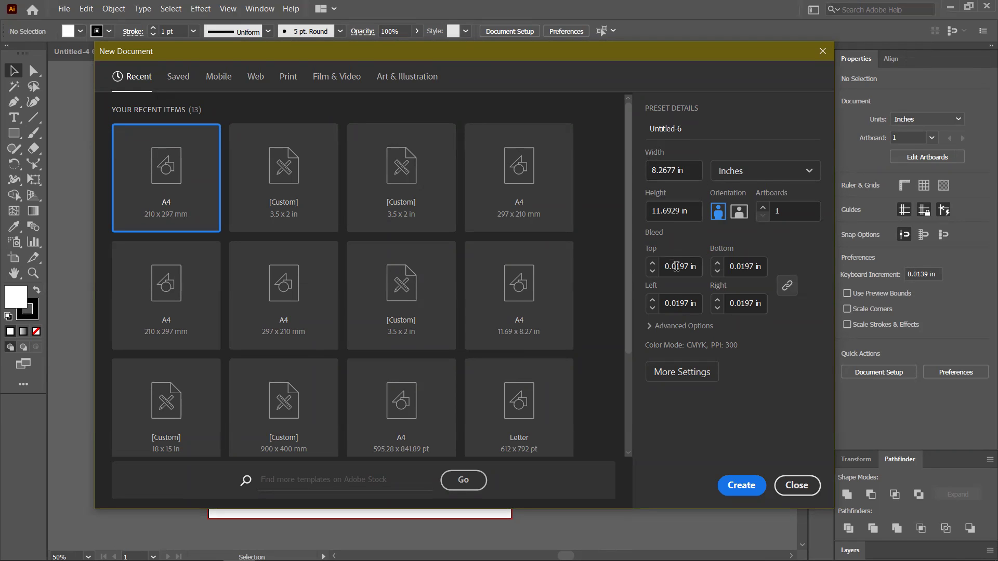
left_click(797, 485)
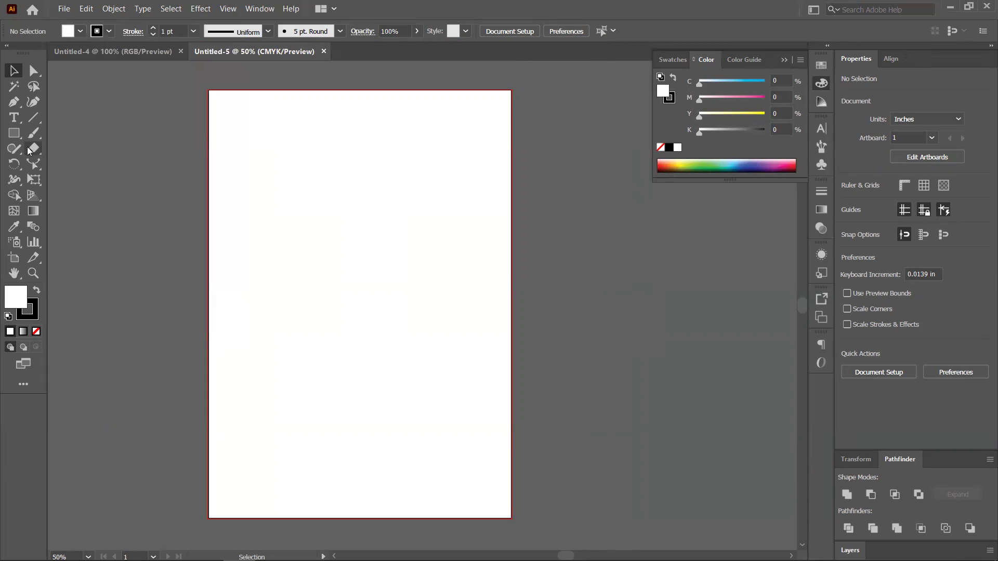
Draw a rectangle covering the whole A4 artboard, filled with green (C 43.92, M 0, Y 100, K 0) and without a stroke
scroll(215, 163, "up", 1)
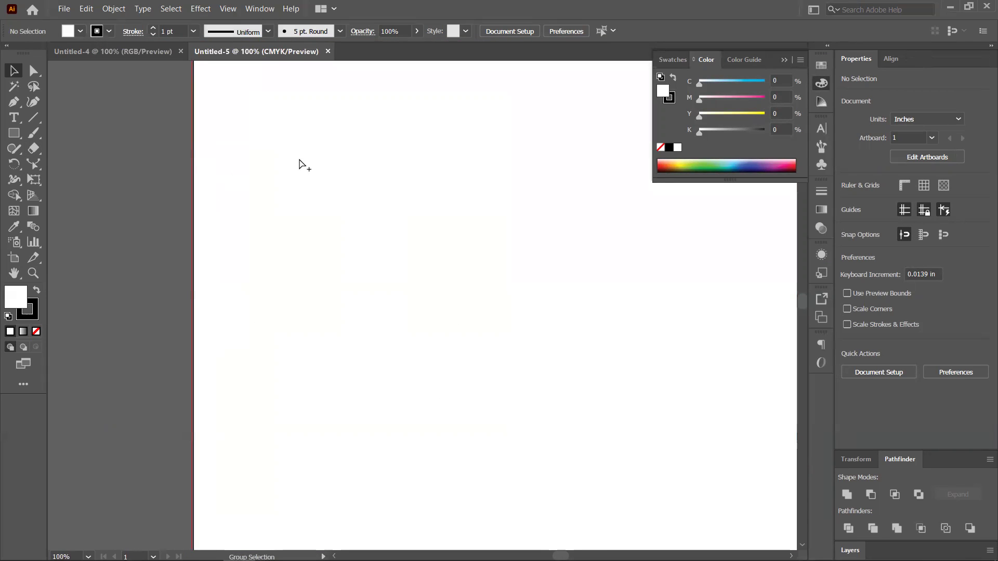
scroll(301, 166, "down", 1)
left_click(13, 133)
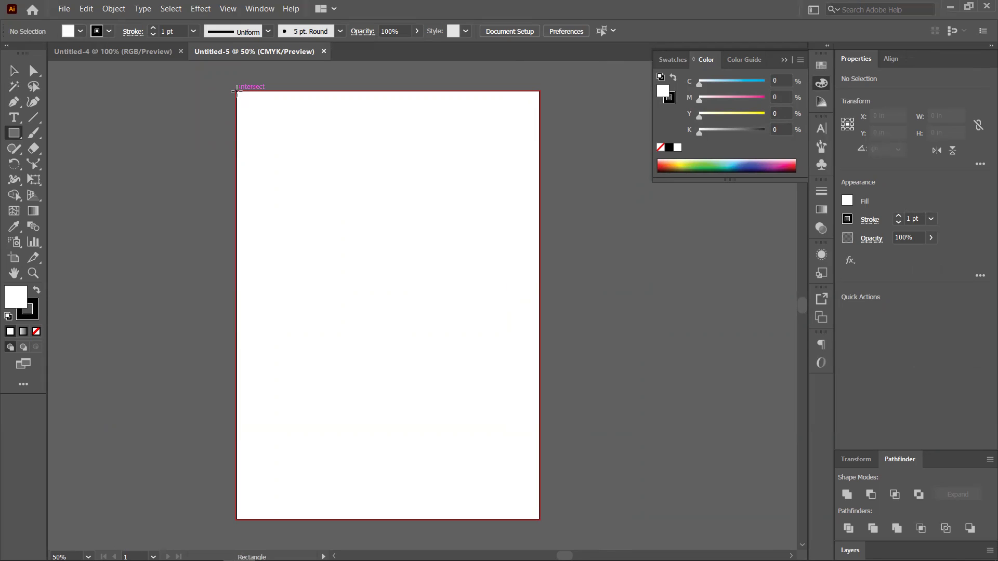
left_click_drag(236, 92, 539, 518)
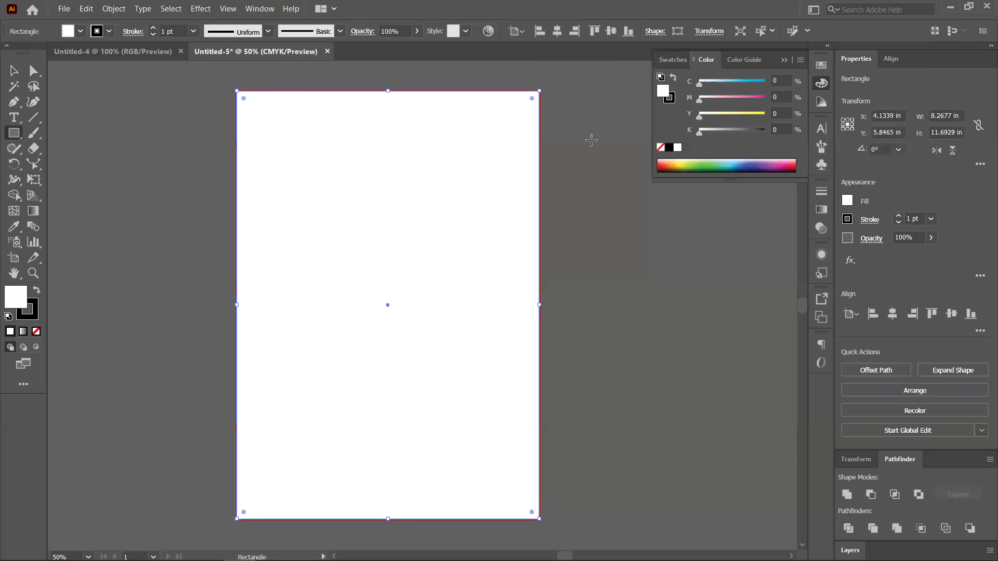
left_click(686, 165)
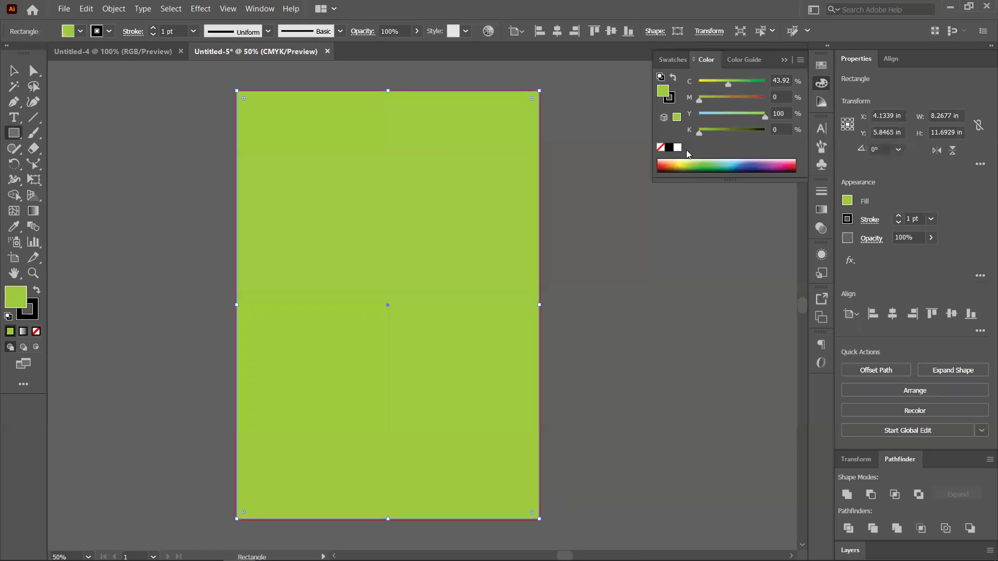
left_click(34, 315)
left_click(35, 331)
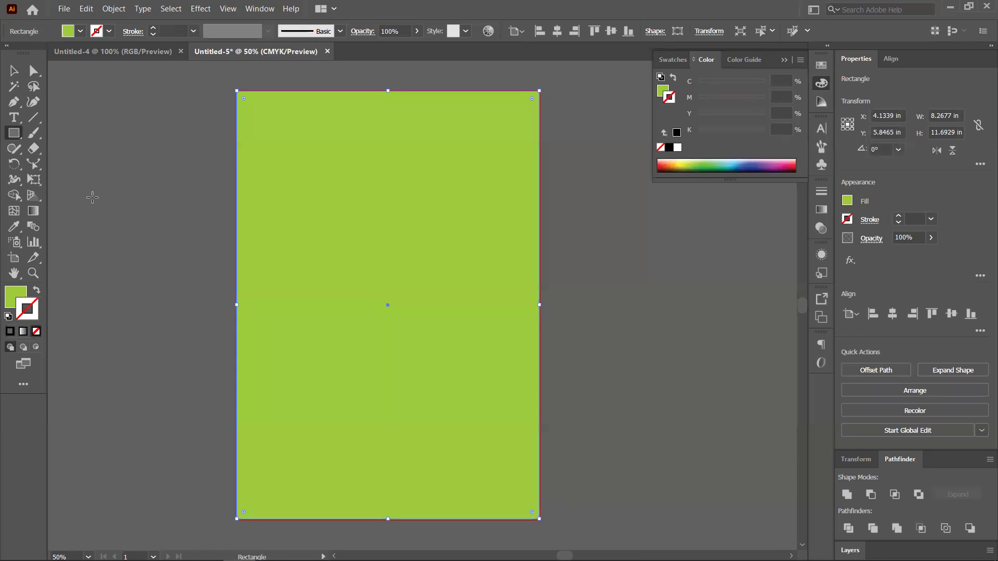
Offset the green rectangle's path by -0.125 in with miter joins, then deselect it
left_click(111, 8)
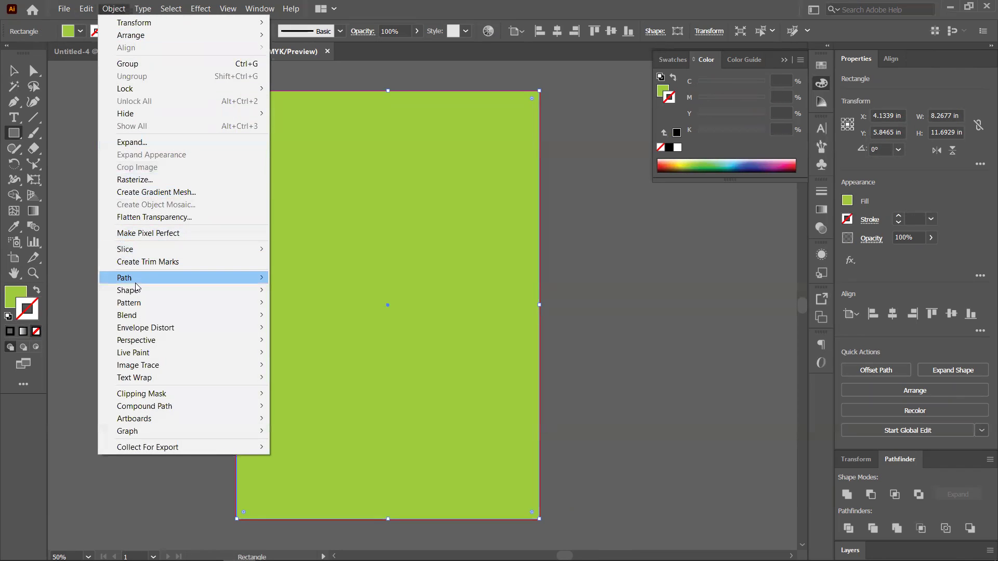
mouse_move(244, 277)
left_click(307, 319)
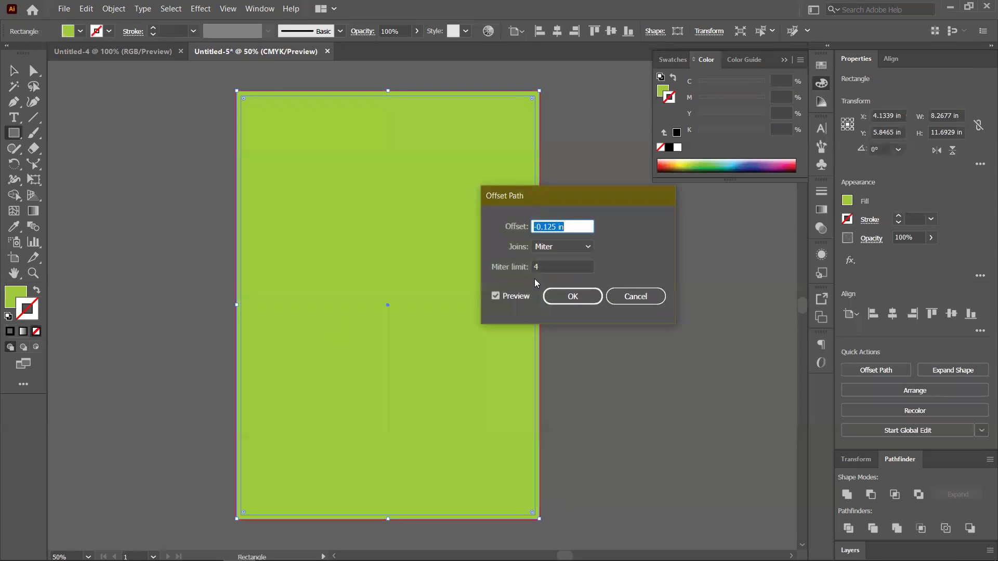
left_click(567, 303)
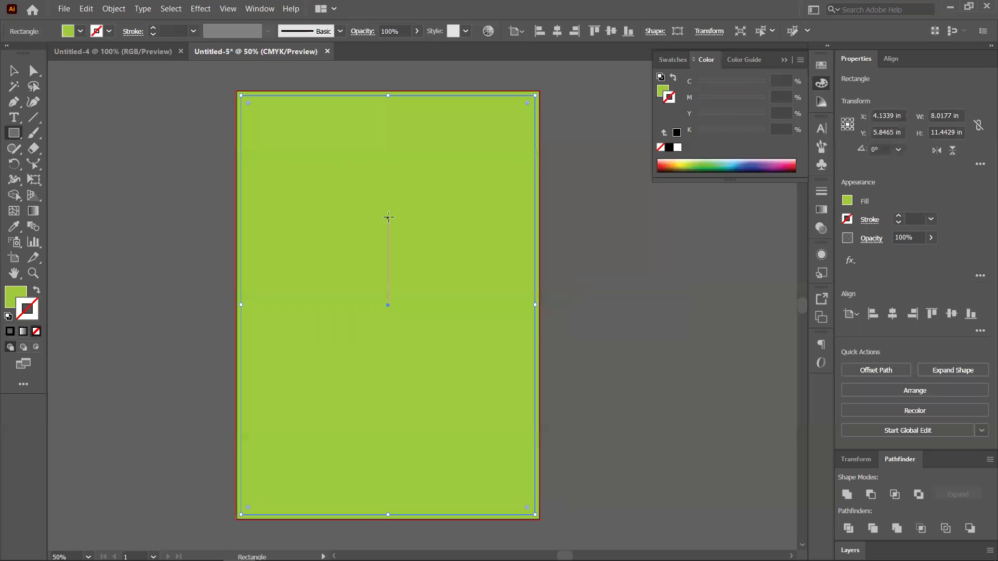
left_click(15, 71)
left_click(180, 73)
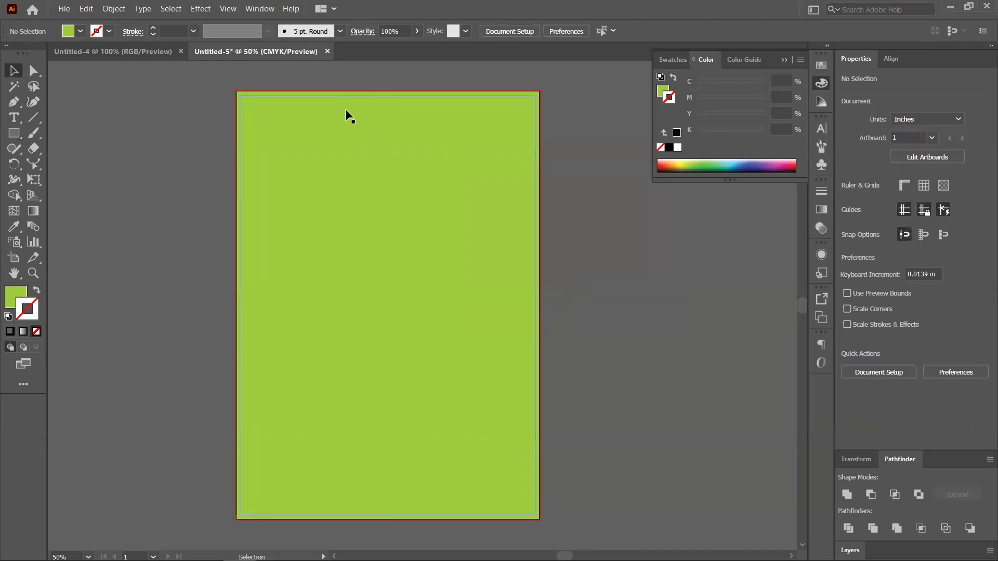
Delete the outer full-page green rectangle, keeping only the inset copy
scroll(333, 92, "up", 8, "alt")
scroll(298, 93, "up", 4)
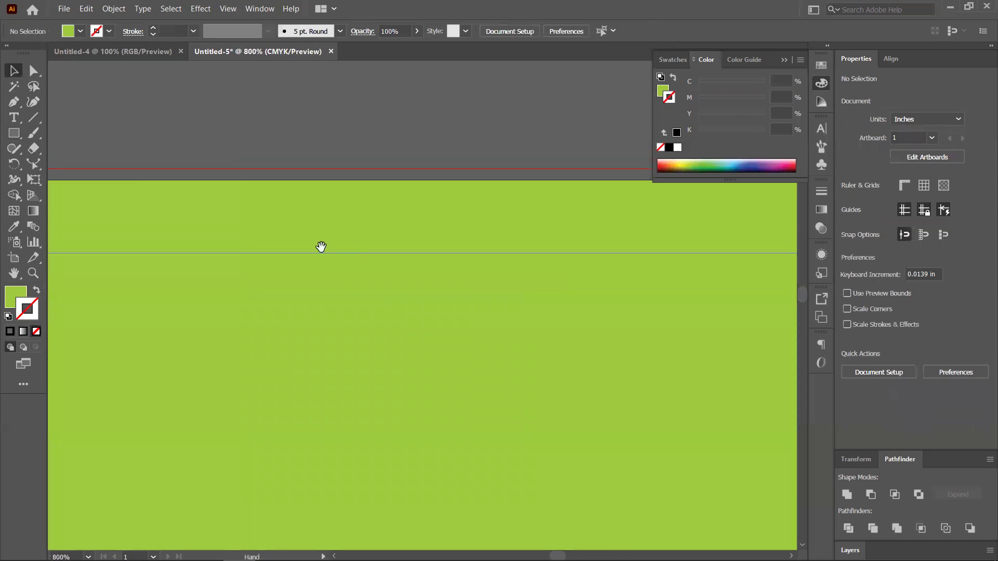
left_click(258, 207)
scroll(274, 213, "down", 2, "alt")
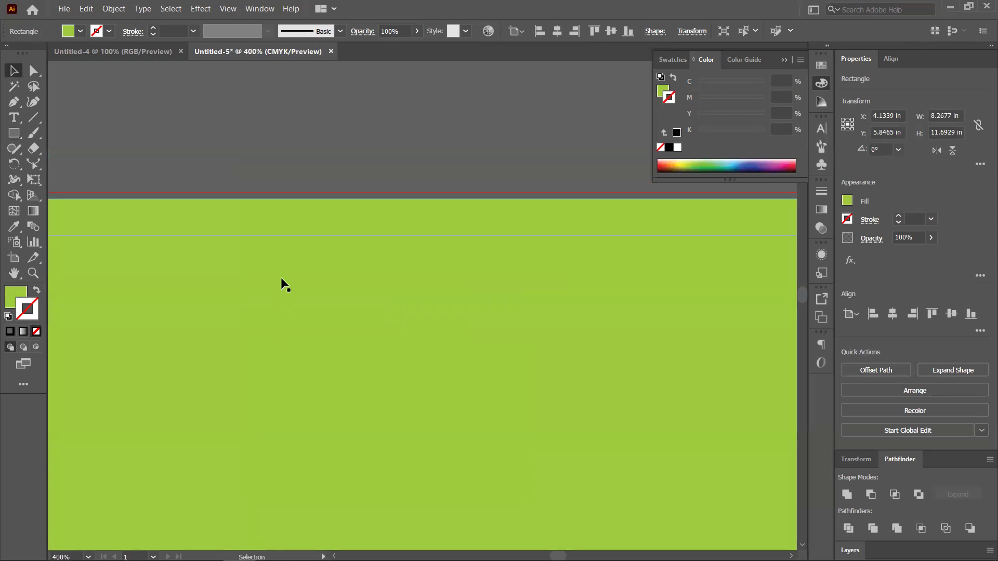
key("Delete")
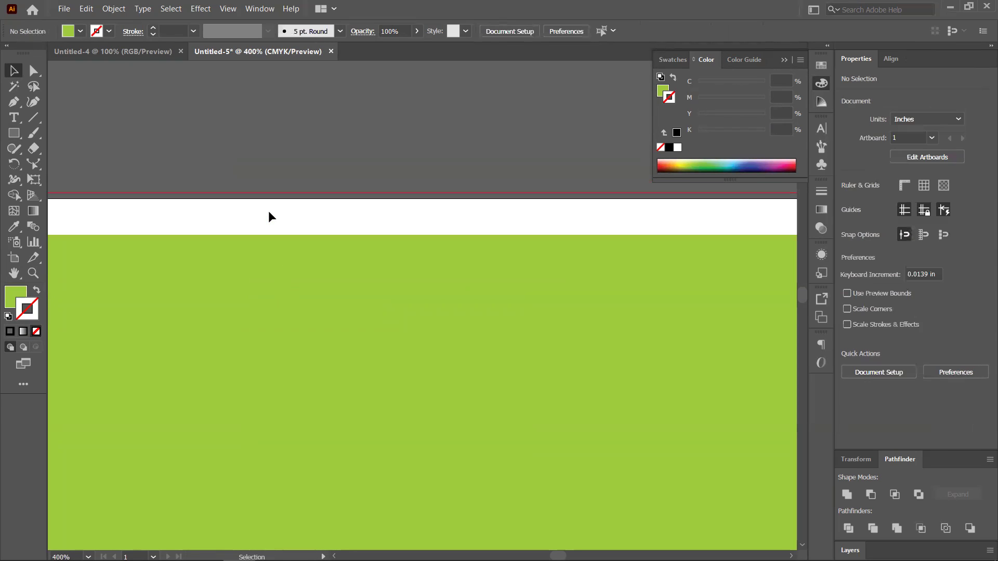
scroll(255, 213, "down", 8, "alt")
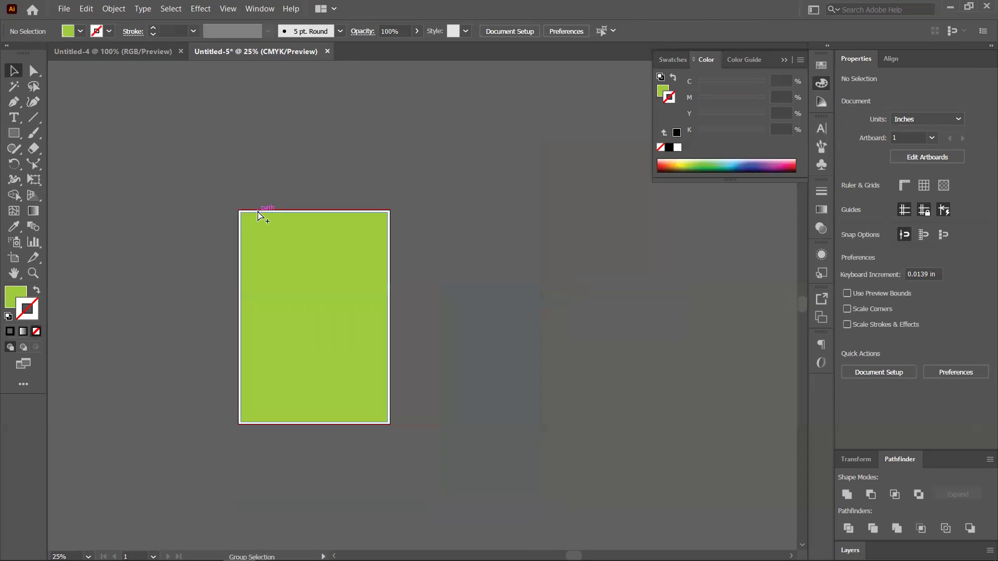
Show the rulers and place guides along all four edges of the inset green rectangle
scroll(309, 260, "up", 2, "alt")
scroll(285, 249, "down", 2)
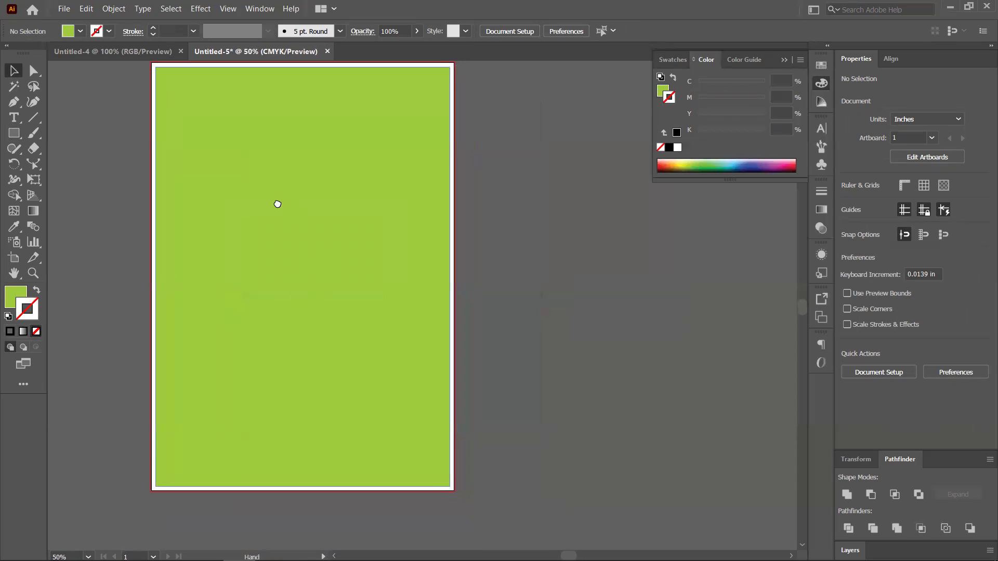
key("ctrl+e")
key("ctrl+r")
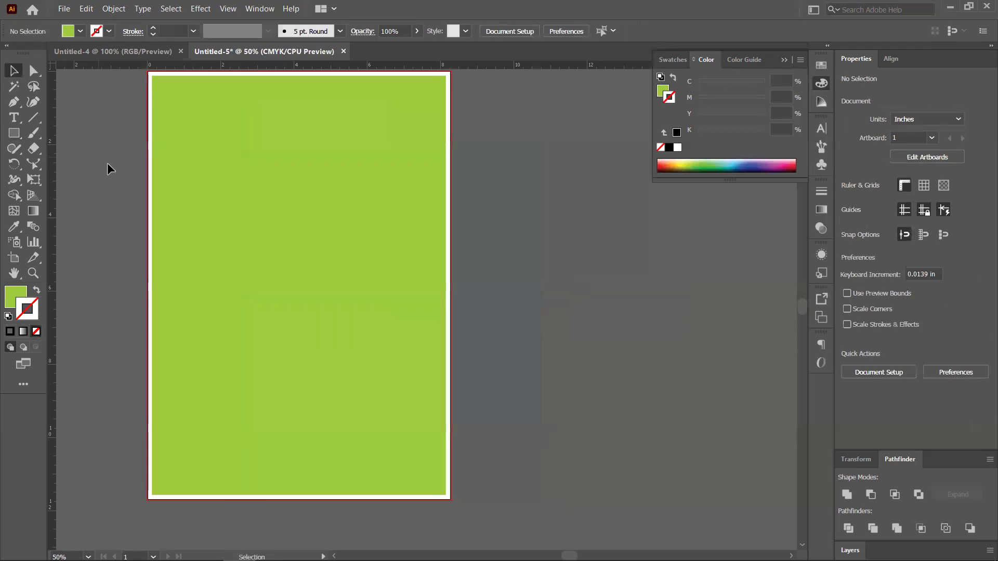
left_click_drag(51, 270, 151, 270)
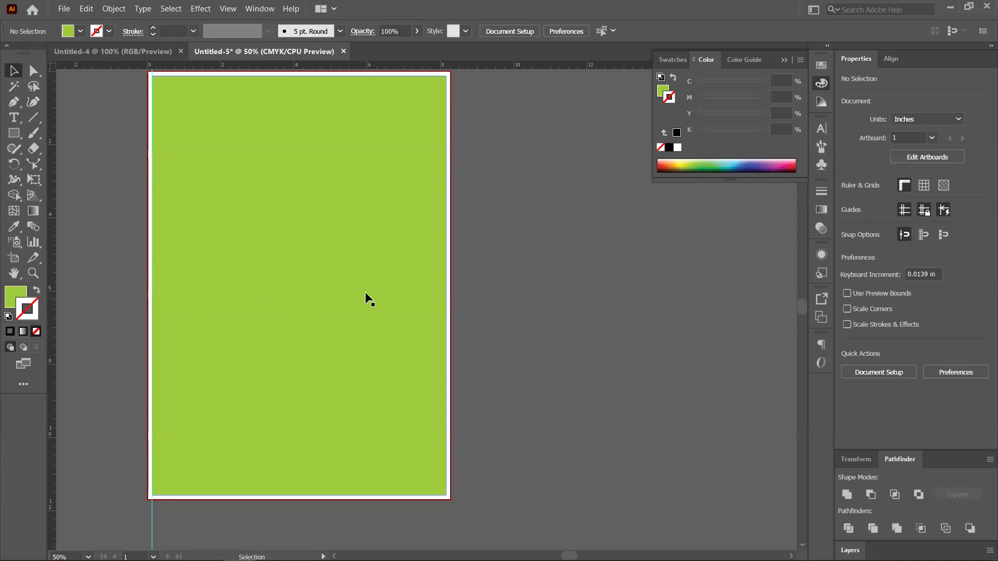
scroll(335, 270, "up", 2)
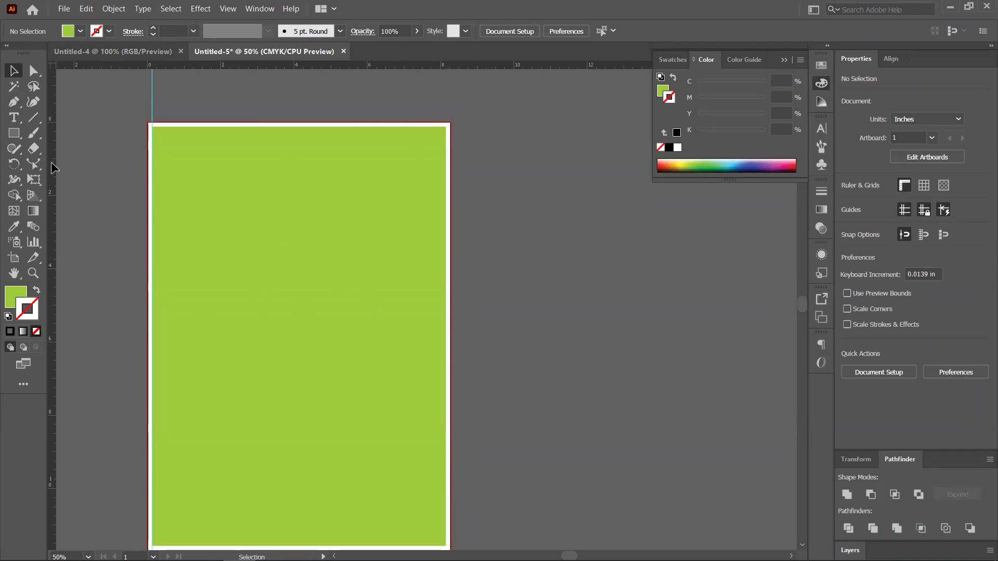
left_click_drag(252, 107, 255, 127)
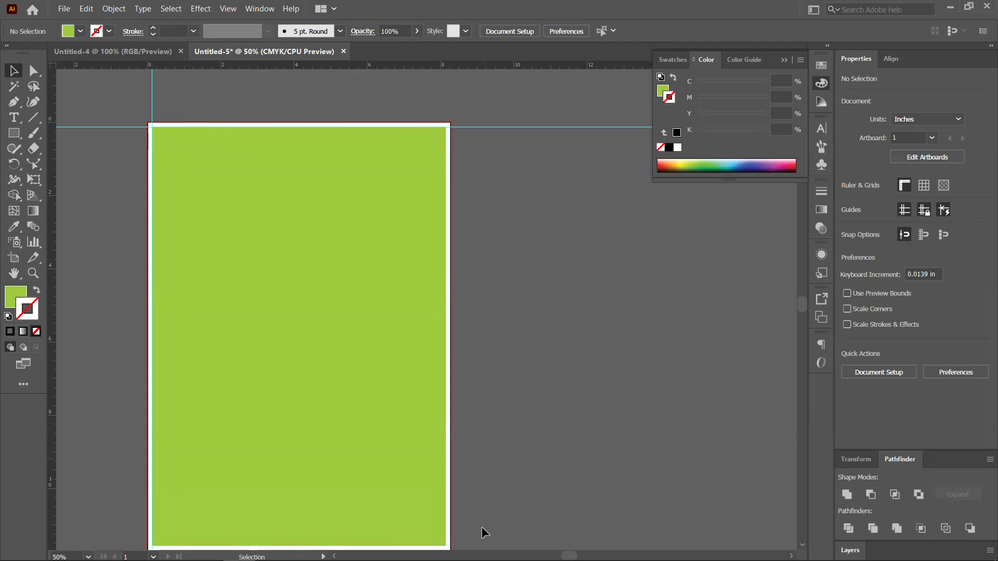
scroll(411, 245, "down", 2)
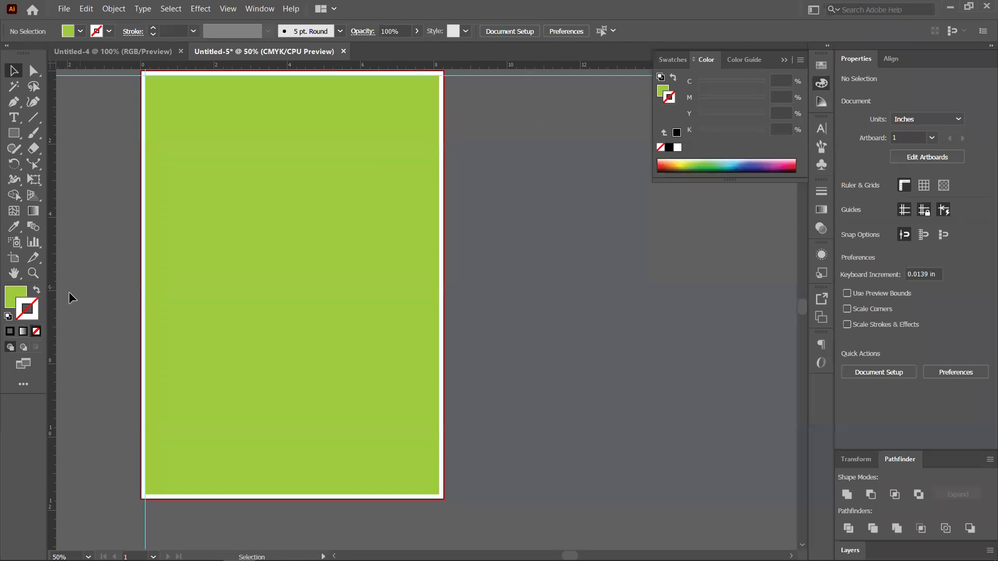
left_click_drag(54, 312, 439, 313)
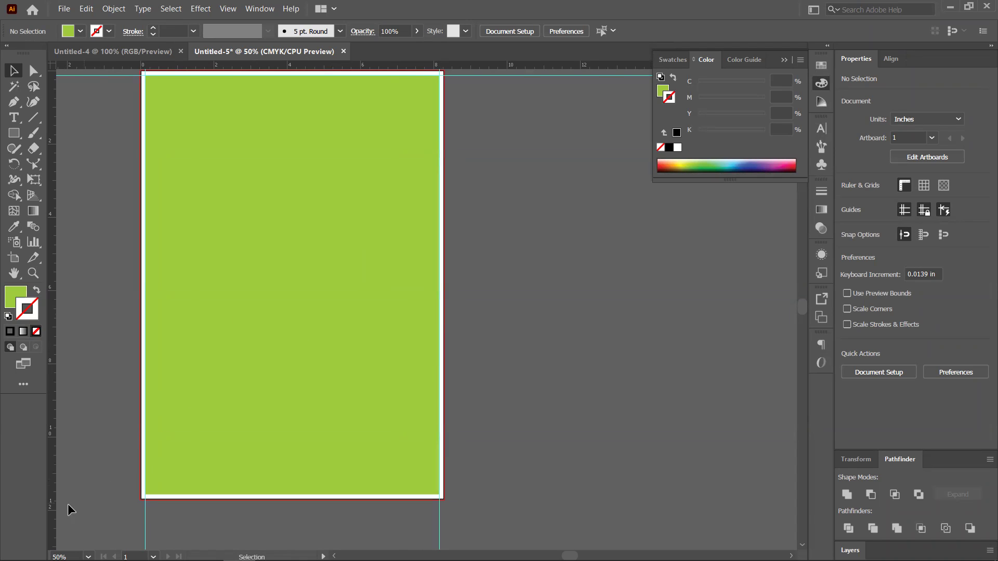
left_click_drag(250, 69, 256, 495)
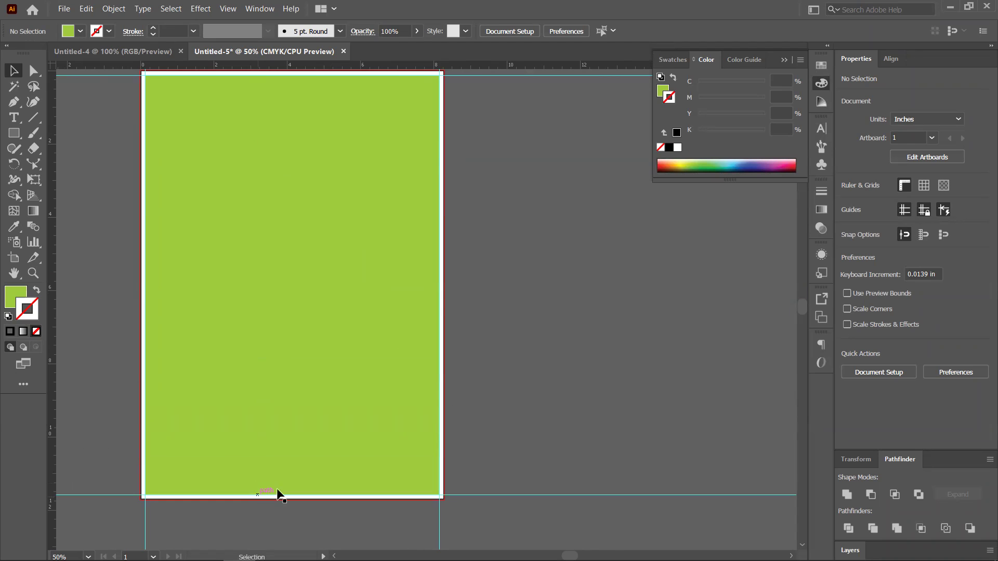
Delete the inset green rectangle, leaving only the guides on the page
left_click_drag(315, 261, 671, 292)
key("Delete")
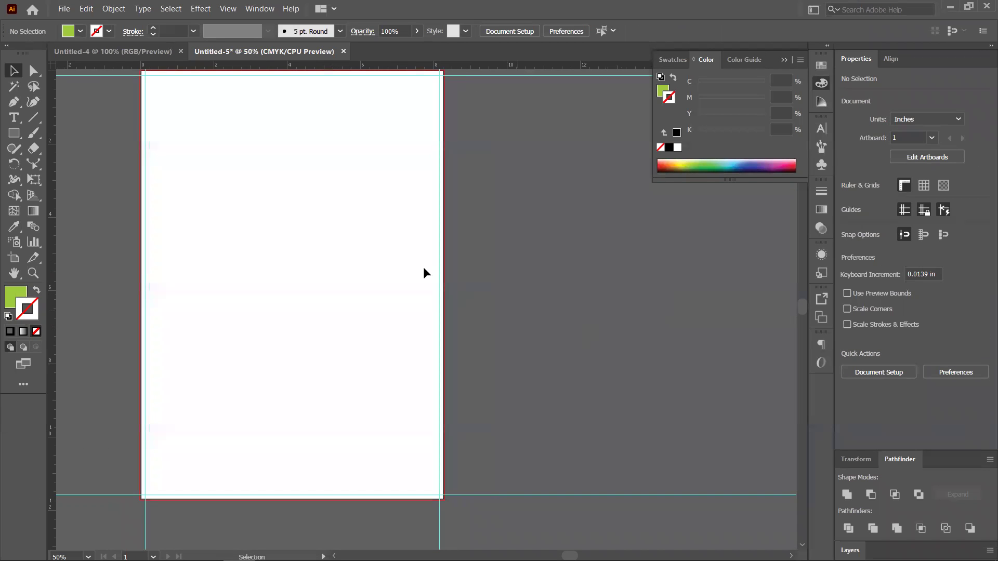
scroll(323, 287, "up", 3)
scroll(323, 288, "left", 2)
scroll(389, 236, "down", 1)
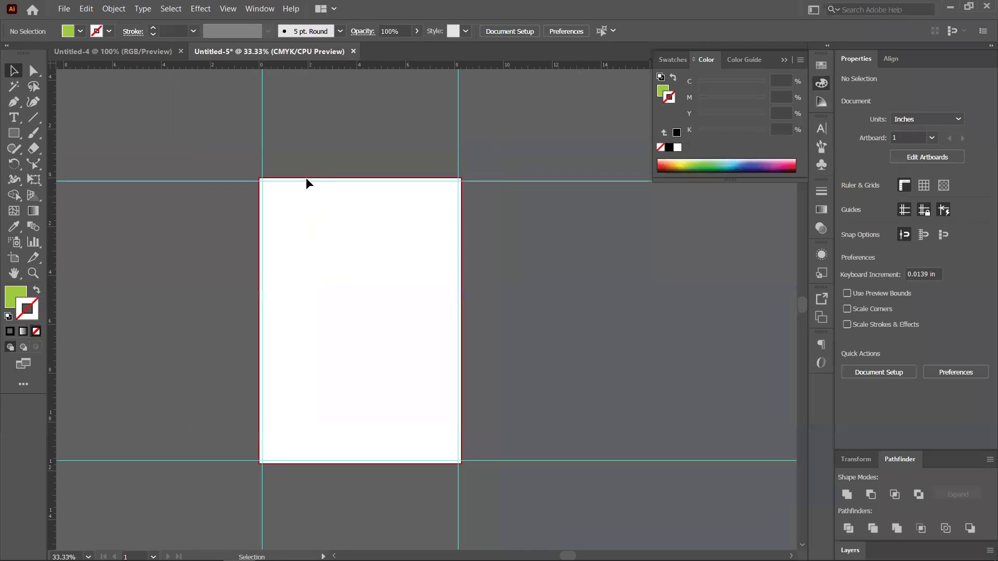
scroll(330, 268, "up", 1)
left_click_drag(385, 272, 318, 229)
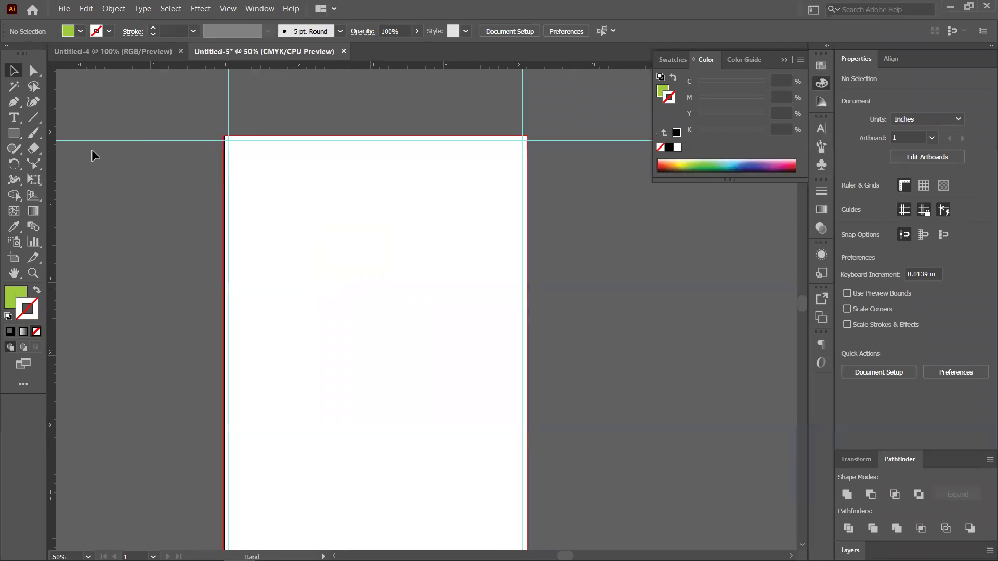
Draw a green ellipse overlapping the page's upper-left corner and extending past the bleed
left_click(18, 139)
left_click(73, 162)
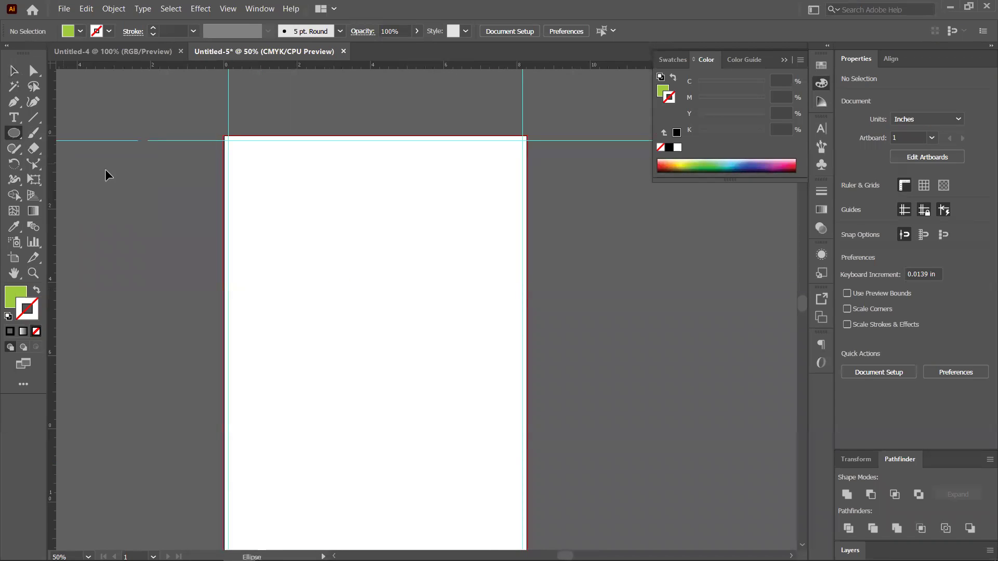
scroll(106, 171, "down", 1)
scroll(151, 213, "left", 1)
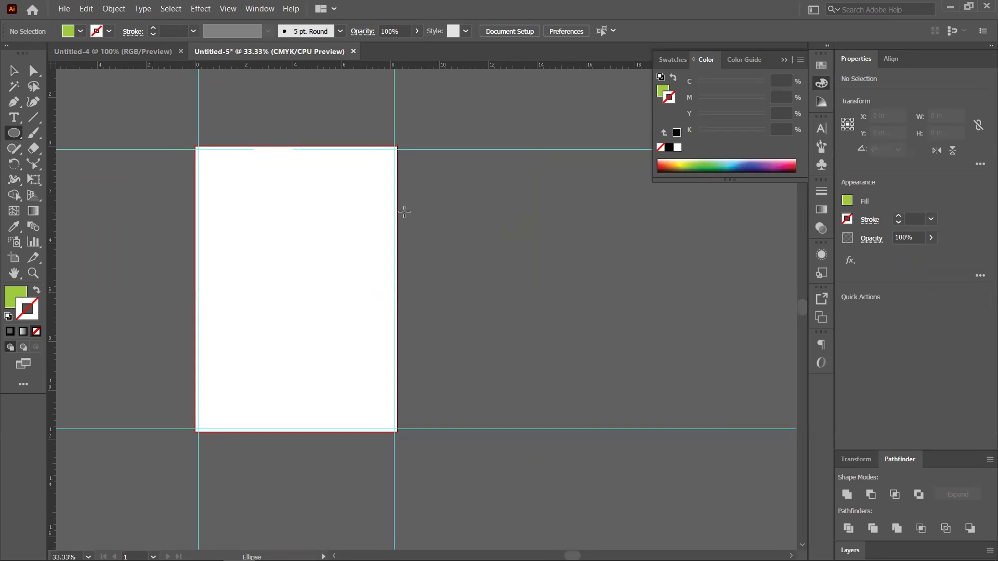
scroll(404, 211, "down", 1)
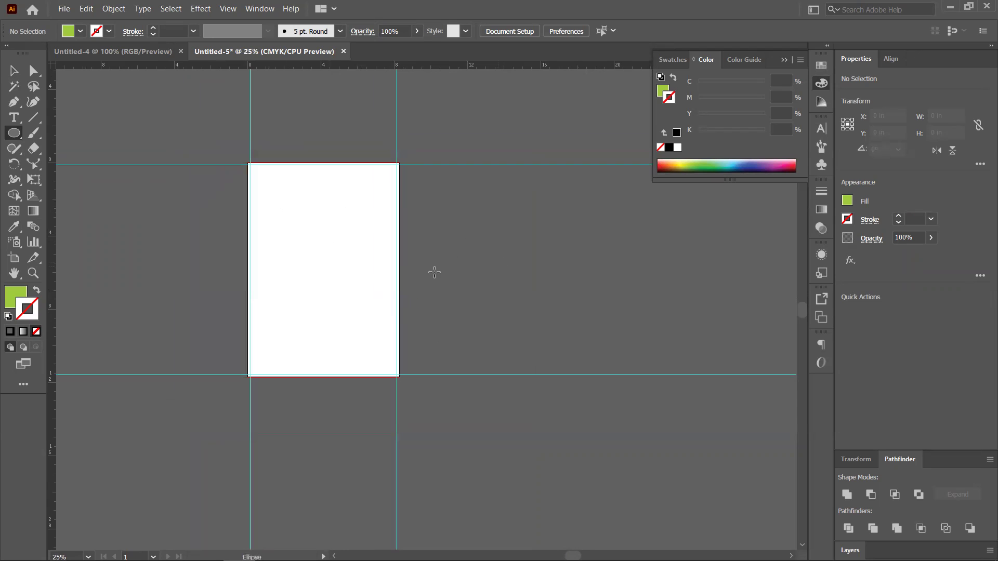
left_click_drag(233, 136, 340, 237)
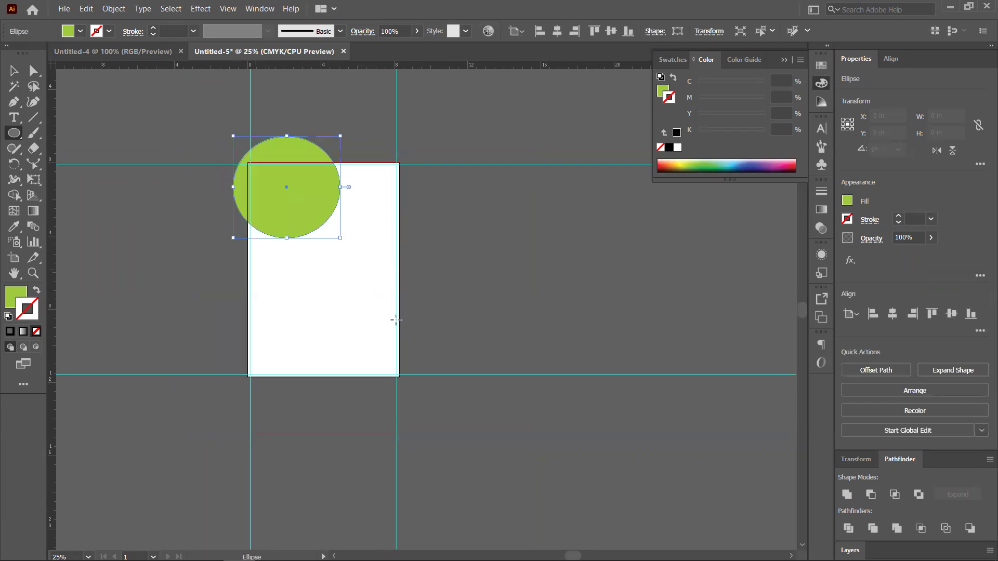
Reposition and enlarge the ellipse to about 8.1 × 7.7 in, then place a copy across the page's lower right edge
left_click(13, 70)
left_click_drag(297, 201, 289, 213)
scroll(304, 219, "up", 1)
left_click_drag(342, 261, 370, 288)
left_click_drag(300, 208, 488, 396)
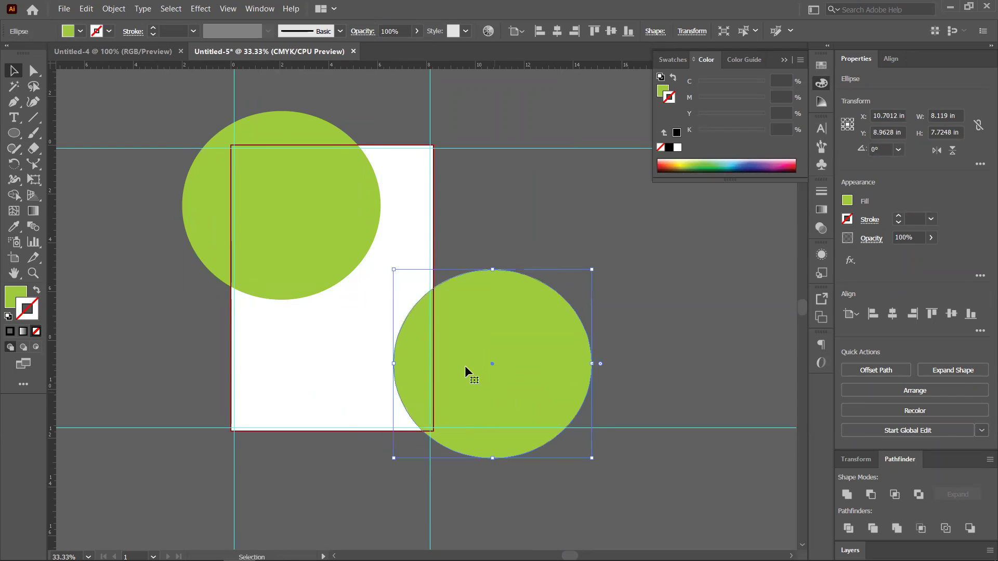
left_click(527, 213)
Draw a closed wavy band about 9.3 × 9.4 in across the lower page with the Pen tool, then nudge it up and left
left_click(14, 102)
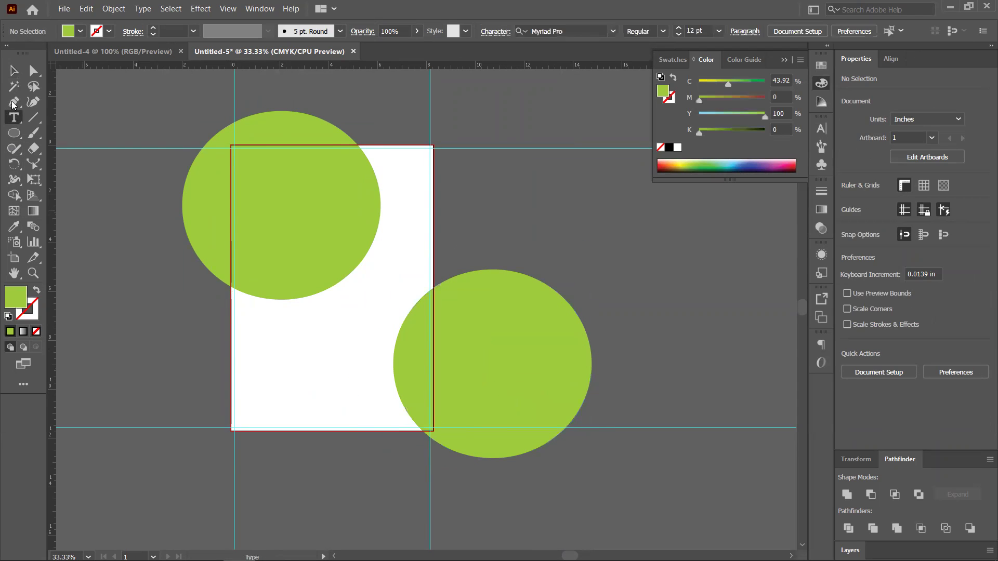
left_click(218, 430)
left_click_drag(262, 348, 324, 324)
key("ctrl+z")
left_click_drag(425, 301, 450, 254)
left_click_drag(347, 352, 264, 388)
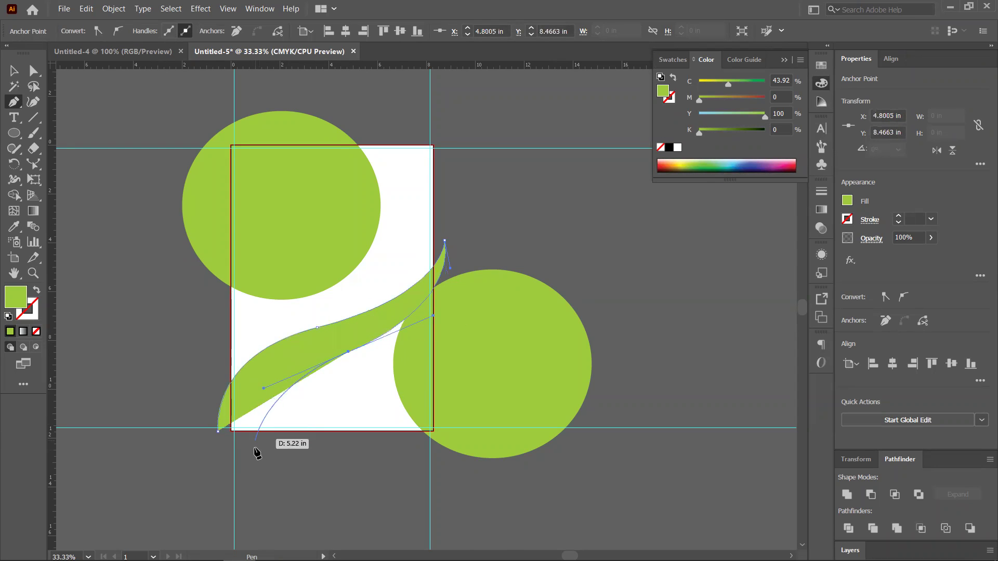
left_click(264, 470)
left_click(218, 431)
key("v")
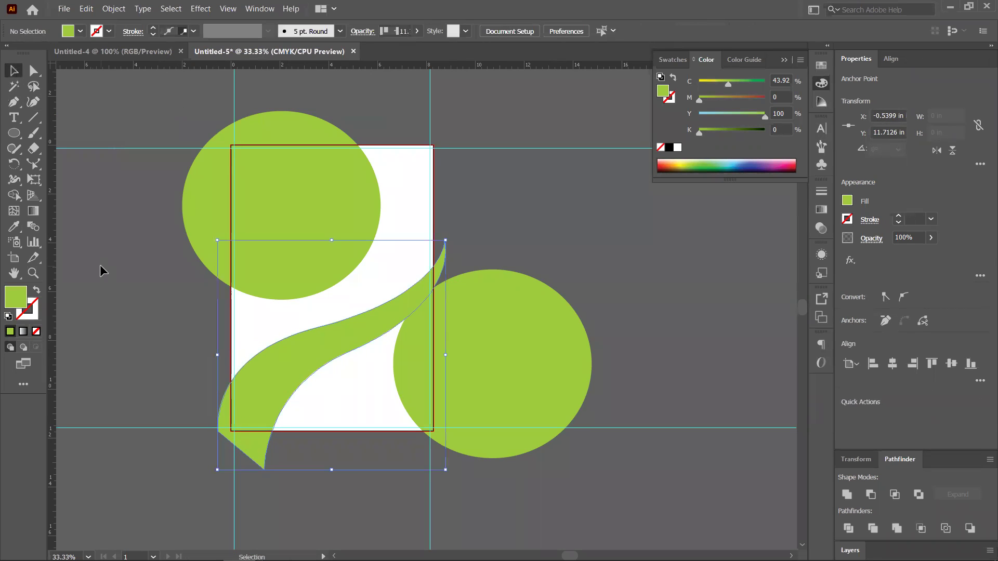
left_click_drag(274, 370, 263, 365)
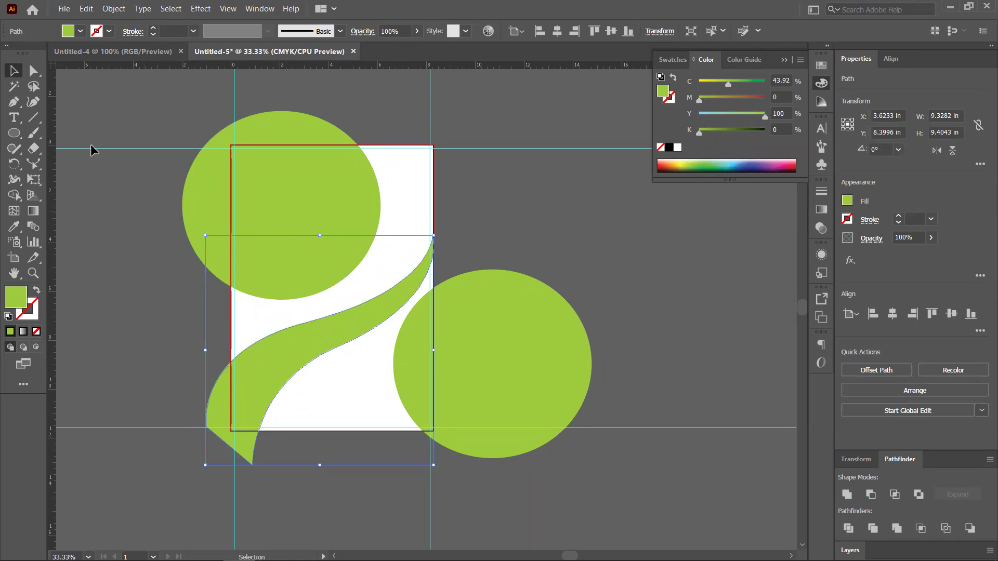
left_click(106, 232)
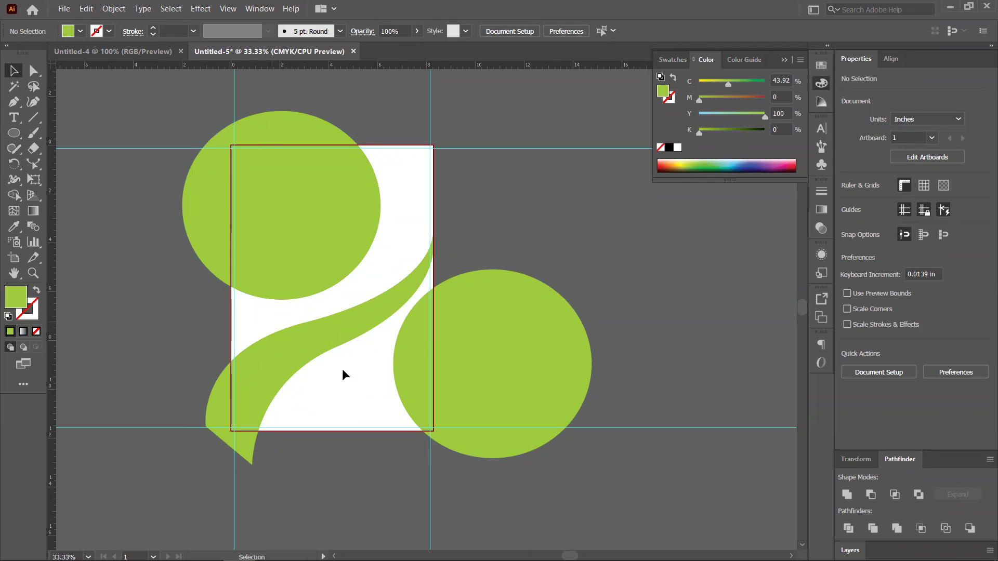
Draw a rectangle of about 8.29 × 11.71 in covering the whole page, above the two ellipses and the wavy band
left_click_drag(14, 134, 57, 137)
left_click(57, 138)
left_click_drag(234, 148, 436, 385)
key("ctrl+z")
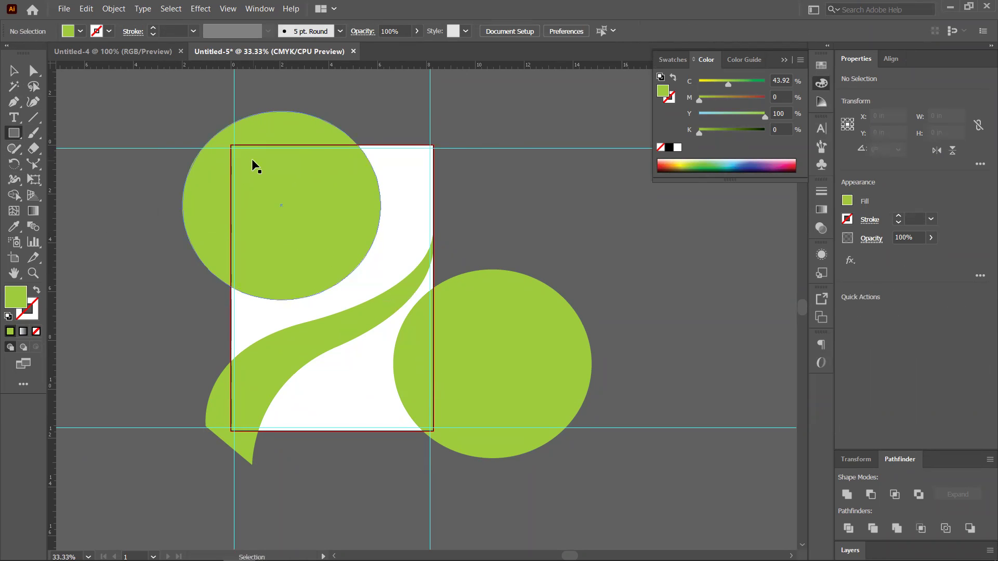
scroll(254, 162, "up", 3)
mouse_move(186, 114)
left_mouse_down()
mouse_move(244, 184)
mouse_move(230, 168)
mouse_move(310, 306)
mouse_move(334, 315)
left_mouse_up()
scroll(241, 183, "down", 2)
Select all the artwork and make a clipping mask with the page-sized rectangle, then deselect
key("v")
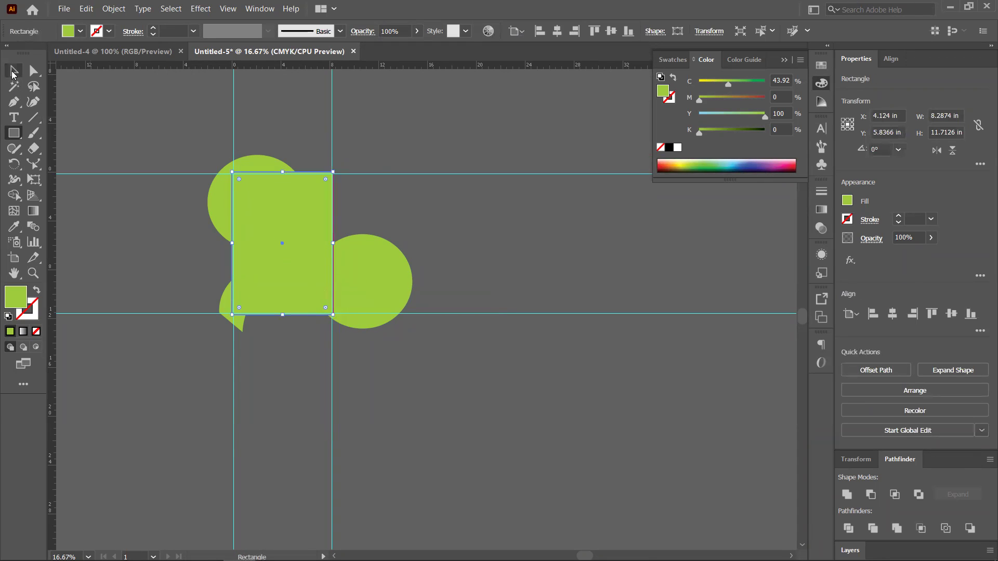
key("ctrl+a")
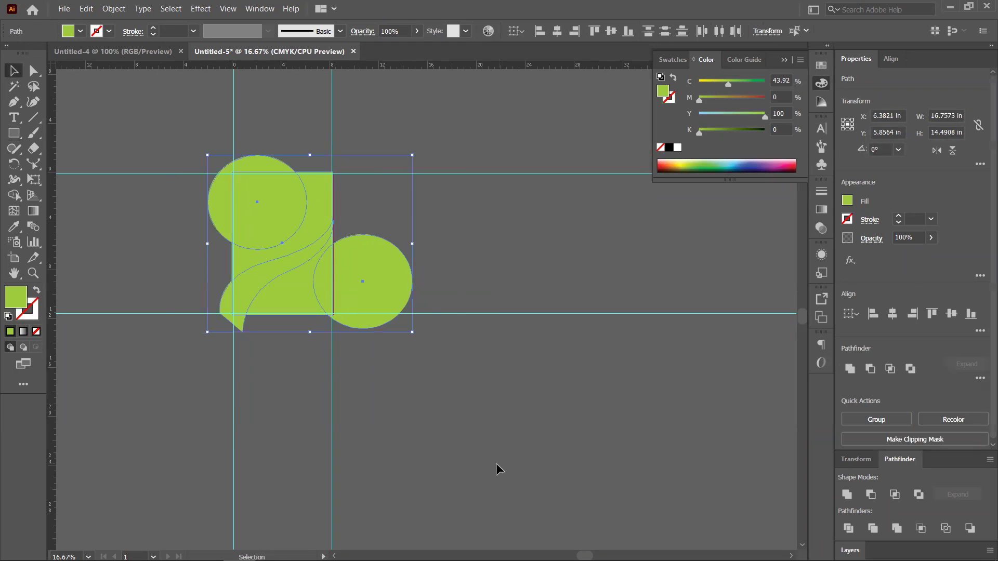
right_click(283, 246)
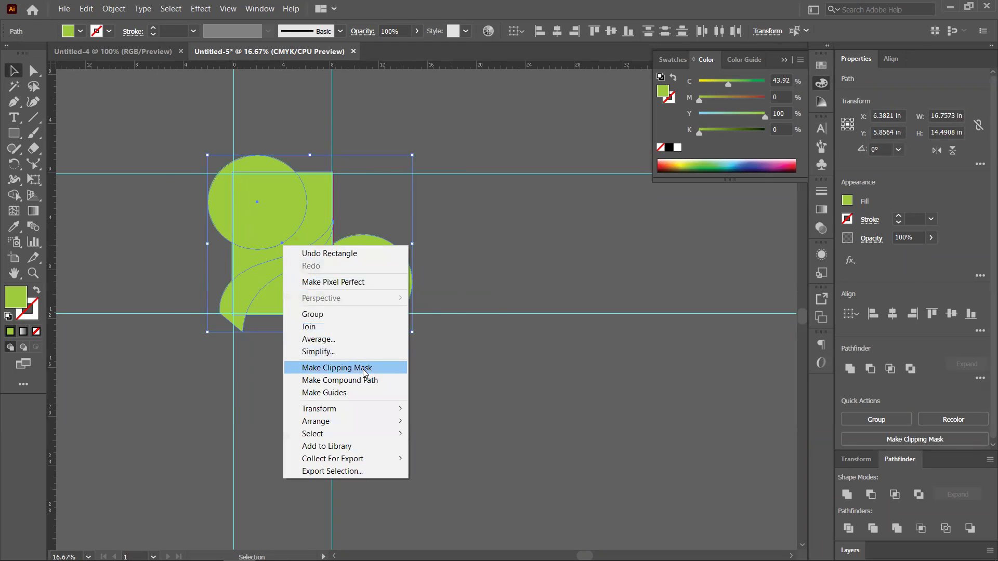
left_click(363, 369)
left_click(425, 348)
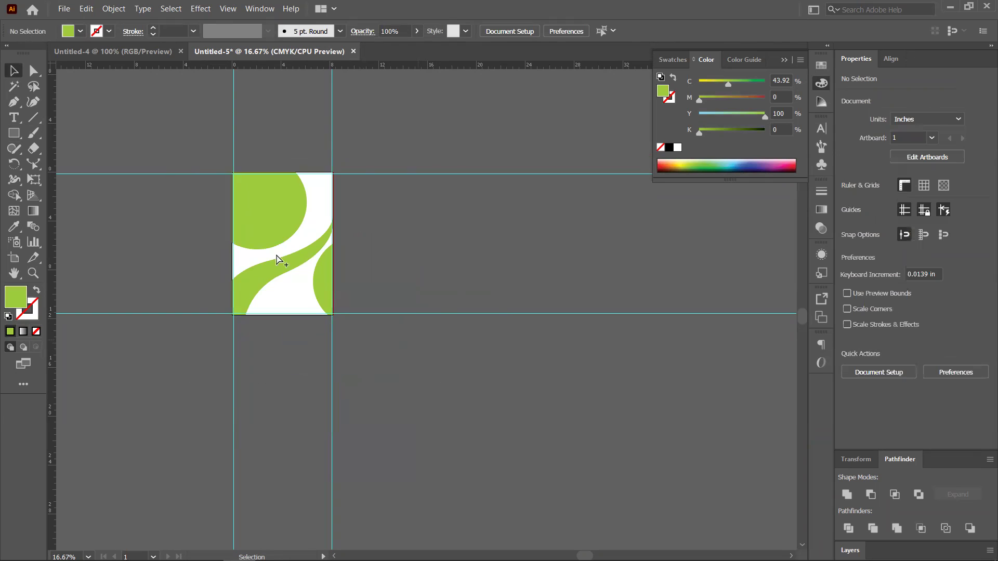
scroll(276, 258, "up", 2)
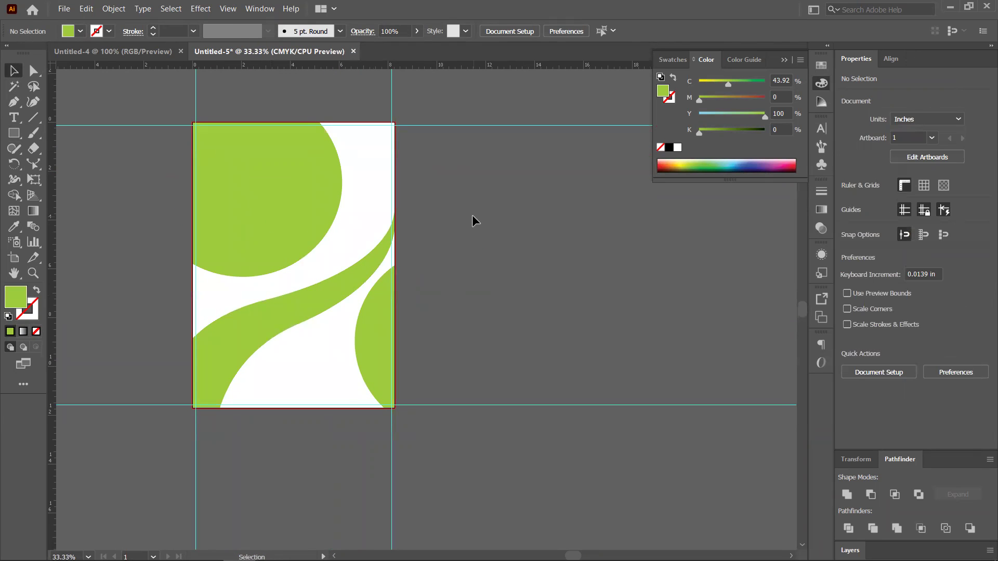
left_click(63, 10)
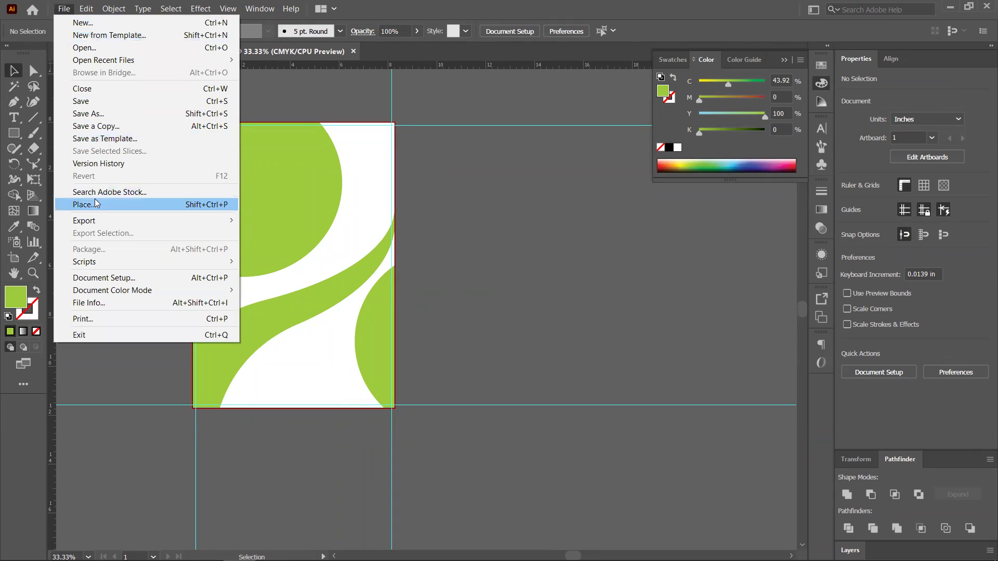
mouse_move(99, 221)
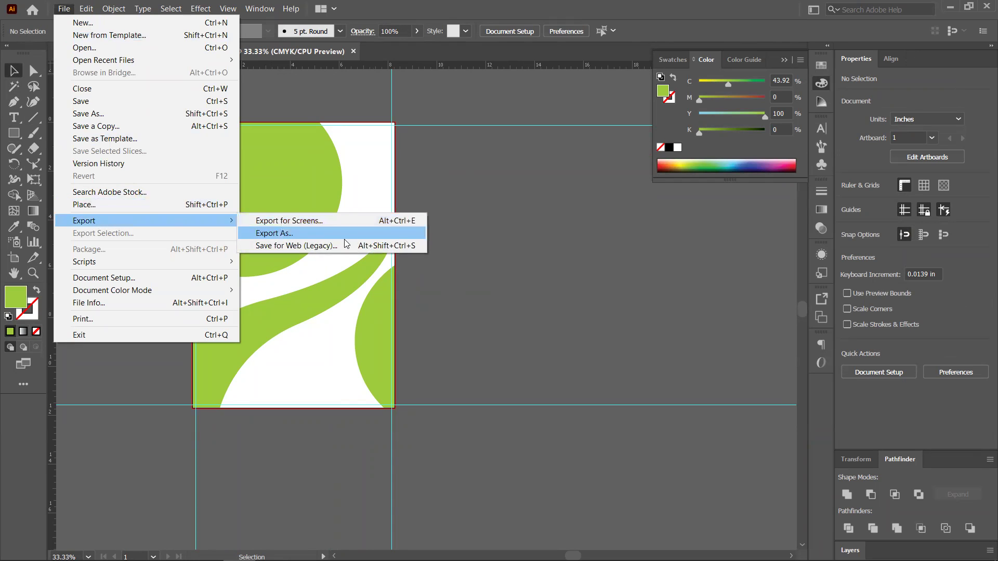
left_click(473, 243)
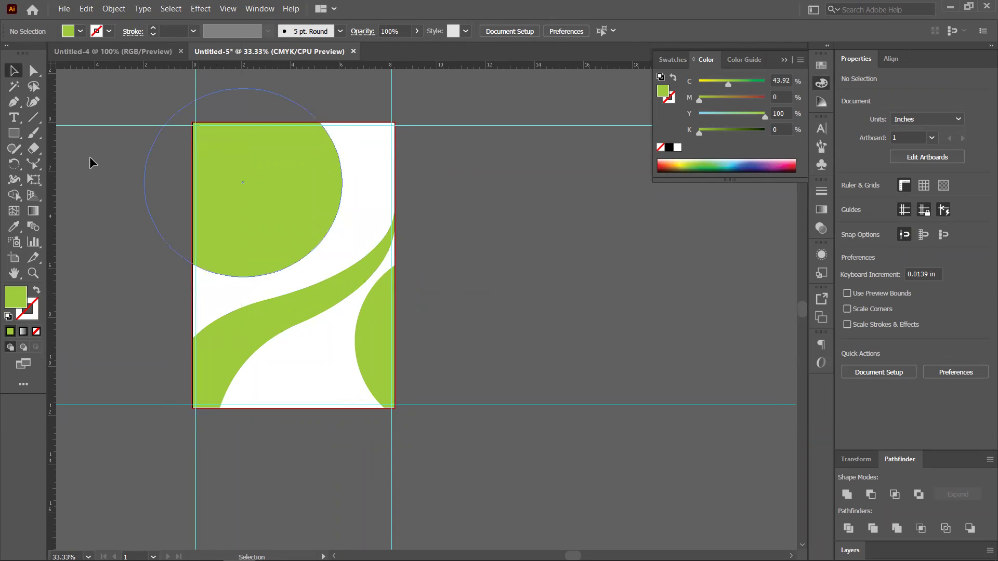
left_click(64, 9)
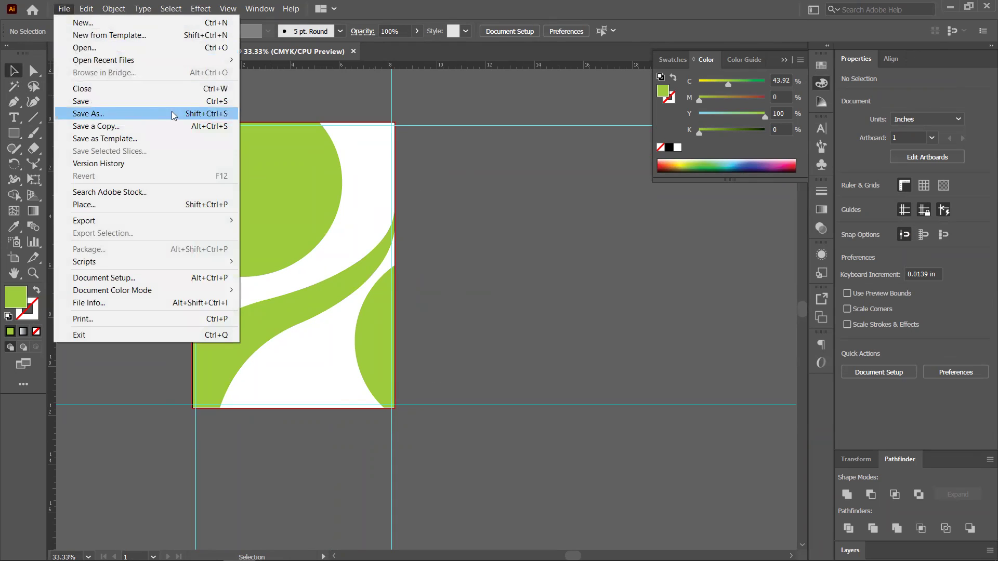
left_click(741, 279)
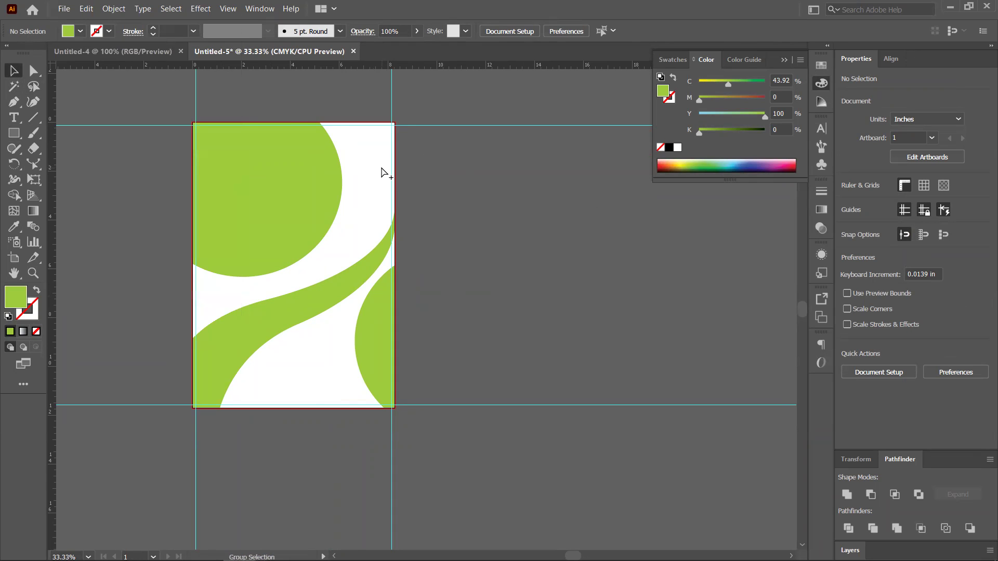
scroll(382, 169, "down", 2)
scroll(398, 204, "up", 1)
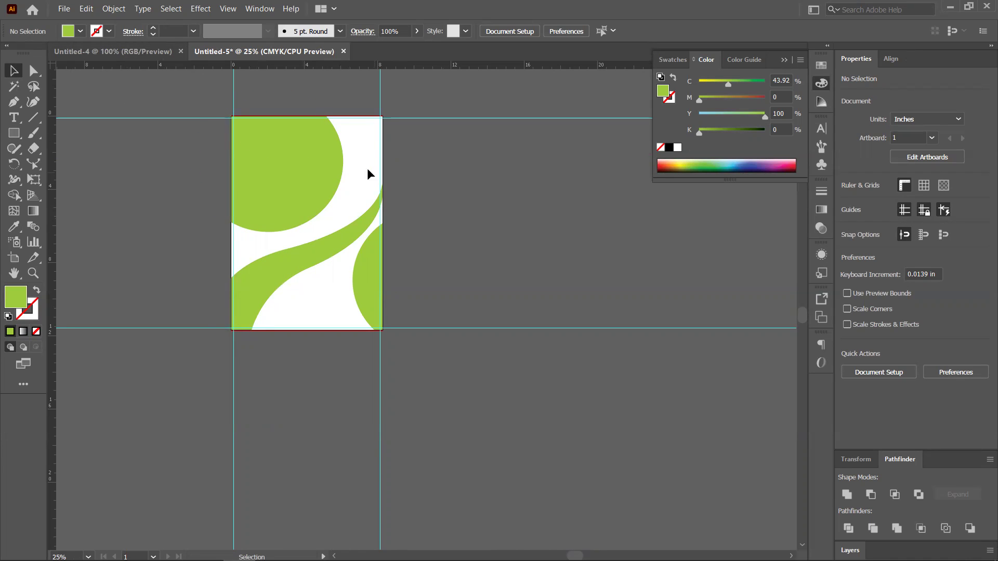
Review the save dialog and the file formats it offers for the document, then close it without saving
left_click(63, 9)
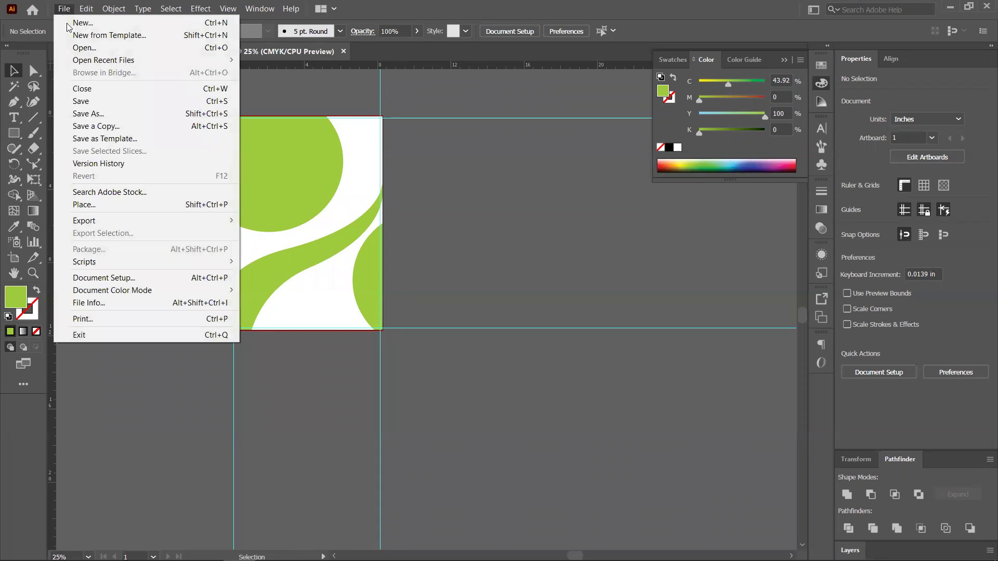
left_click(86, 100)
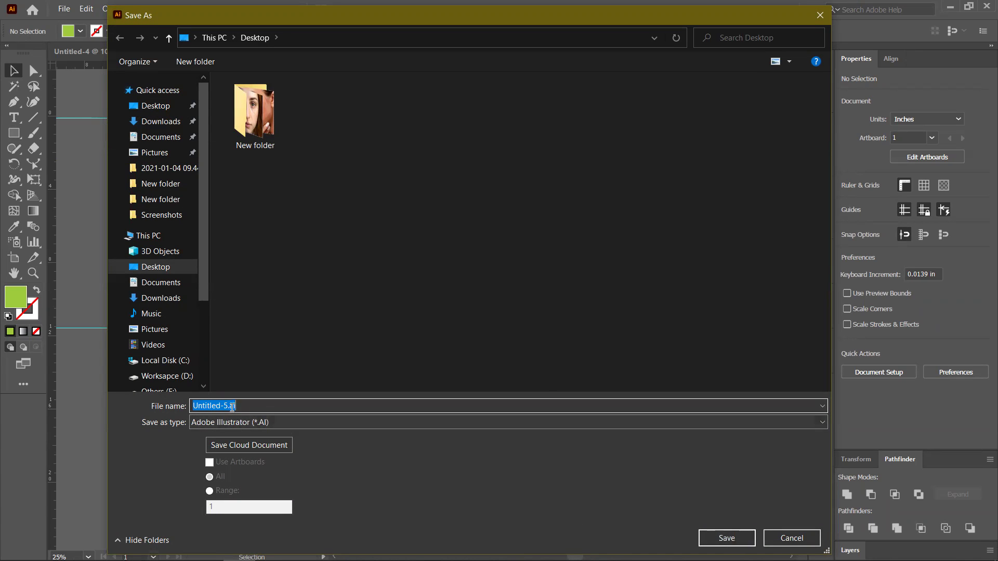
left_click(784, 538)
scroll(419, 272, "down", 1)
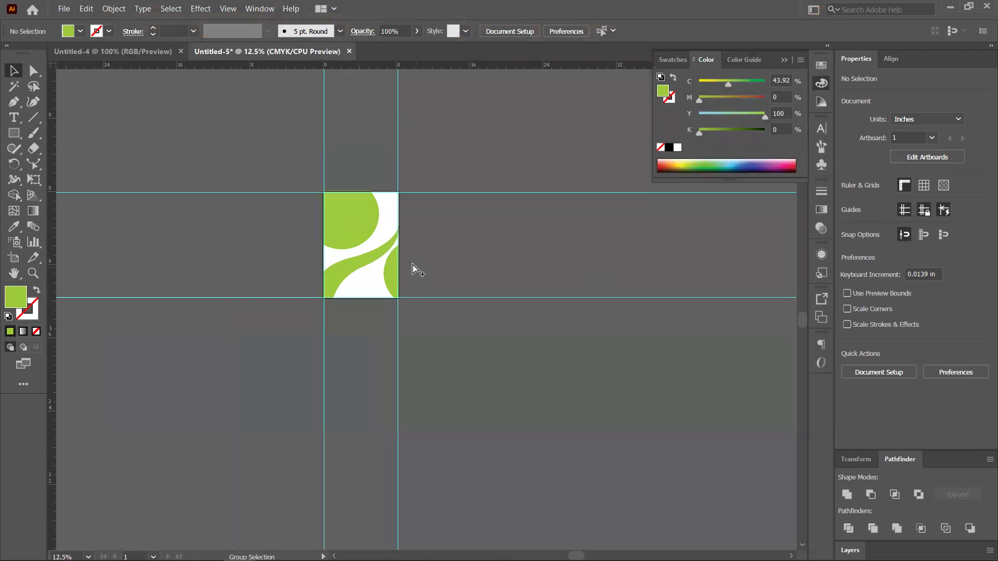
scroll(413, 269, "up", 2)
scroll(303, 222, "up", 2)
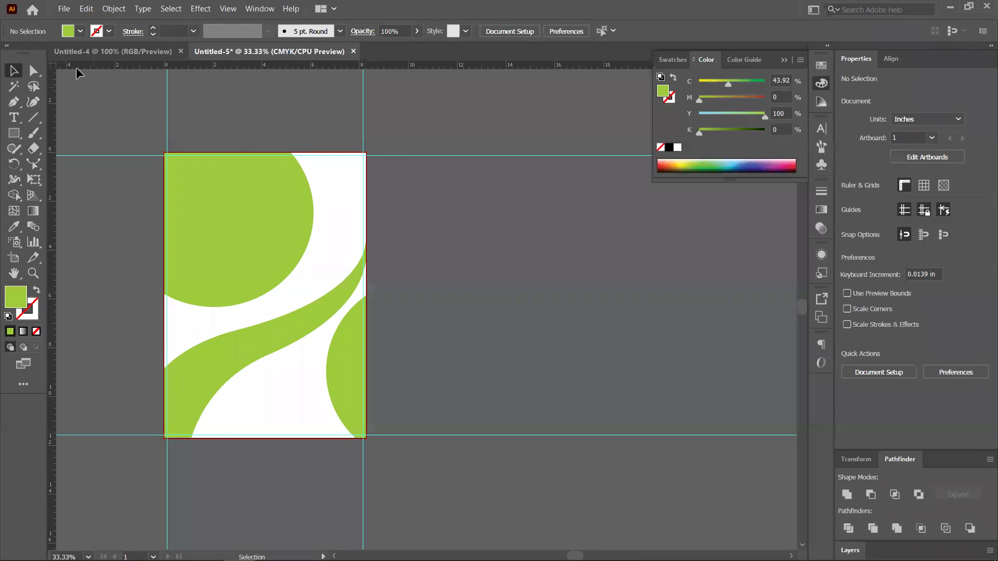
left_click(60, 9)
left_click(73, 113)
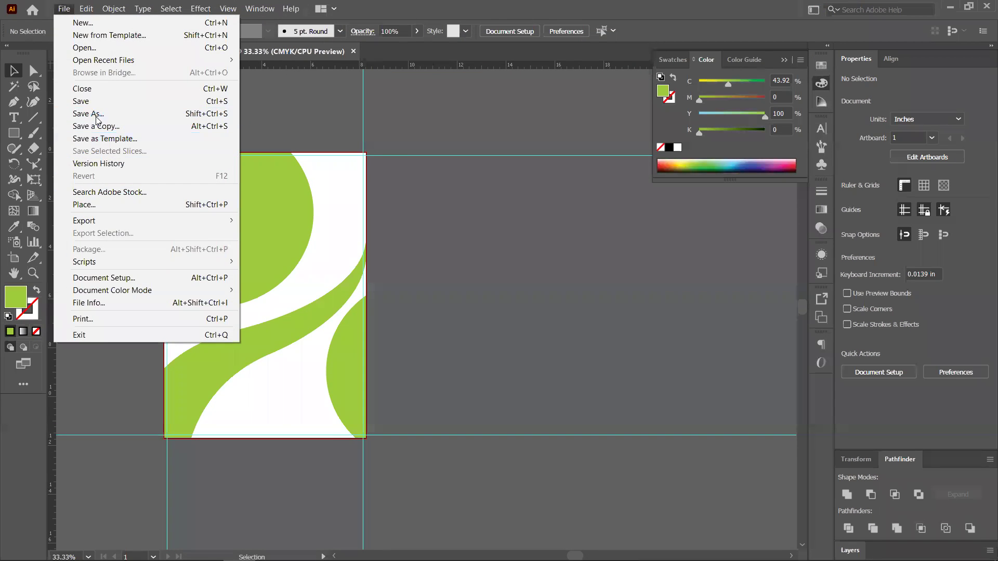
left_click(254, 422)
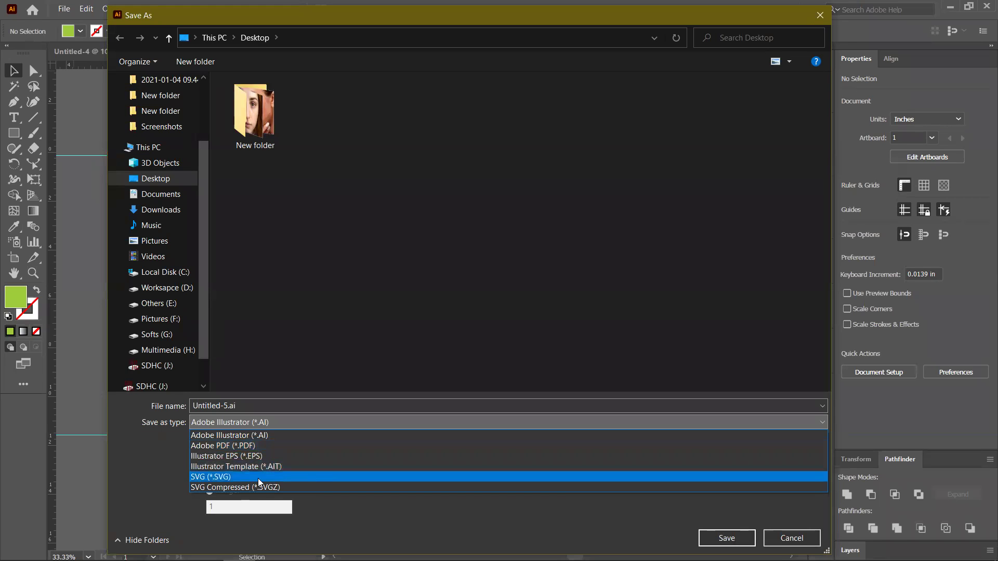
left_click(777, 539)
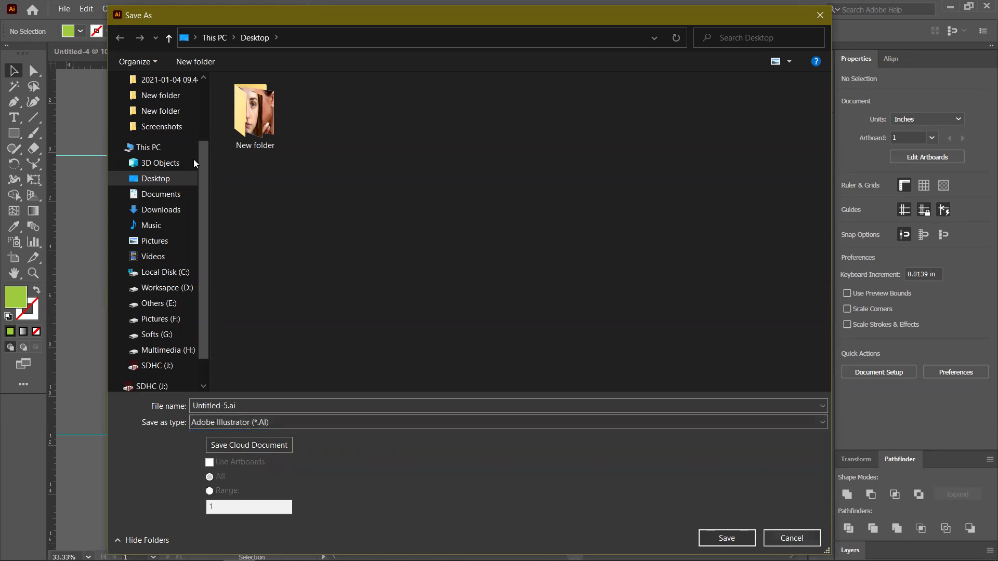
left_click(785, 539)
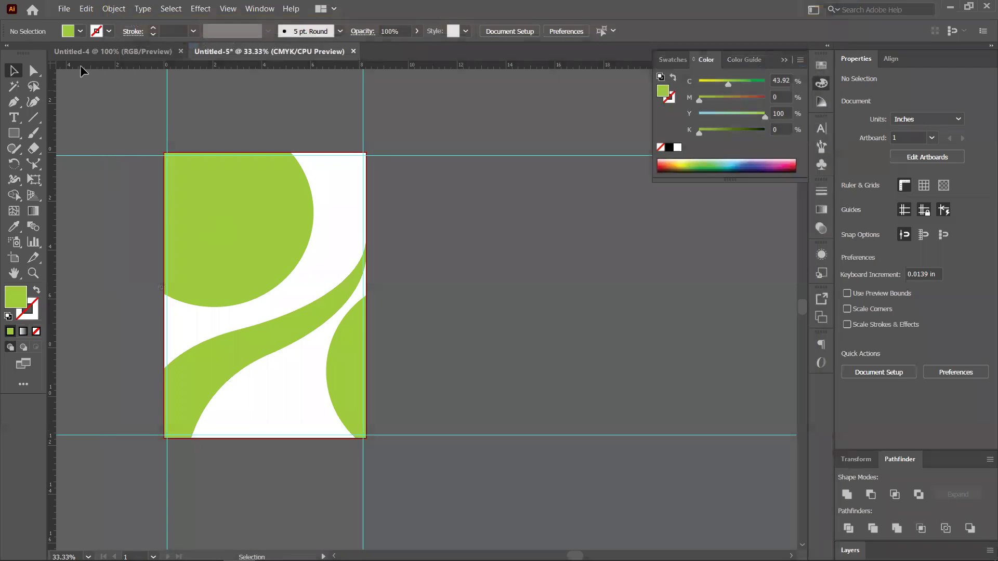
Review the file formats offered for exporting the A4 document, then close the export dialog without exporting
left_click(63, 9)
mouse_move(95, 223)
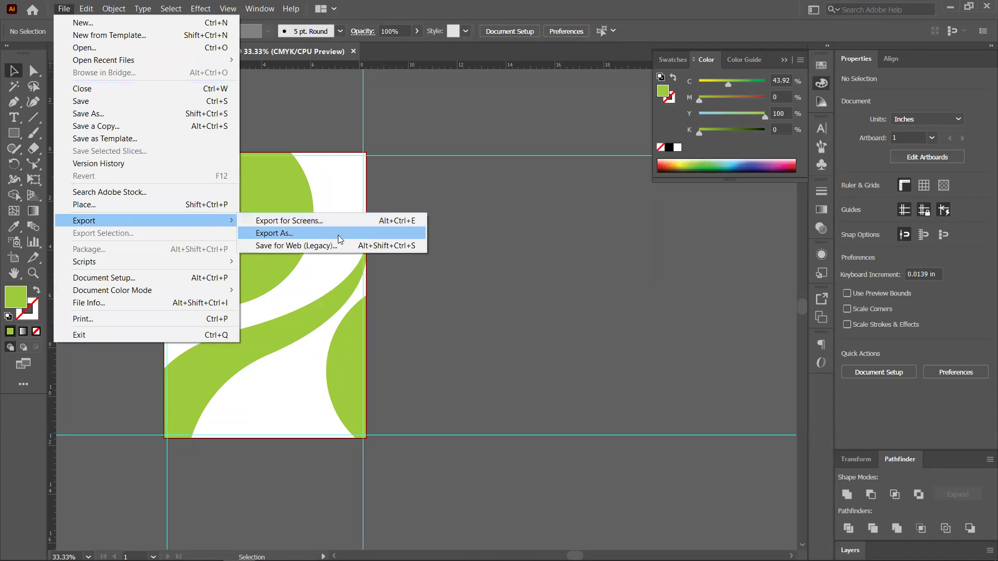
left_click(357, 238)
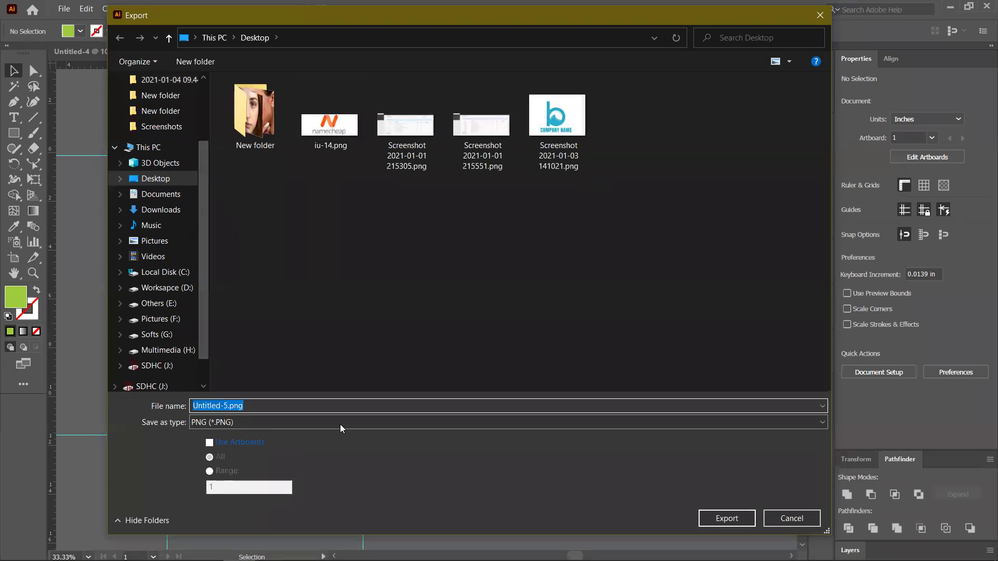
left_click(250, 425)
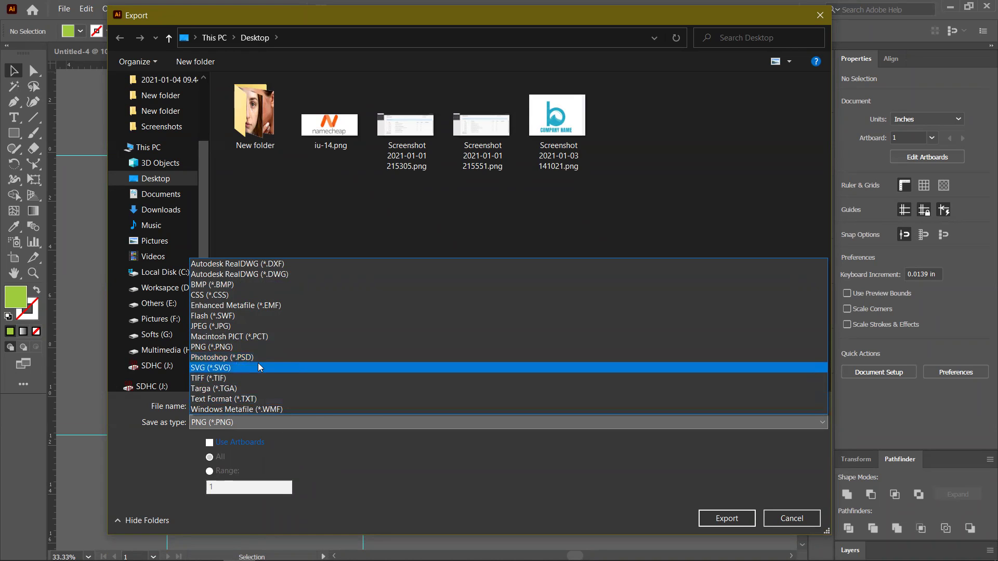
left_click(822, 522)
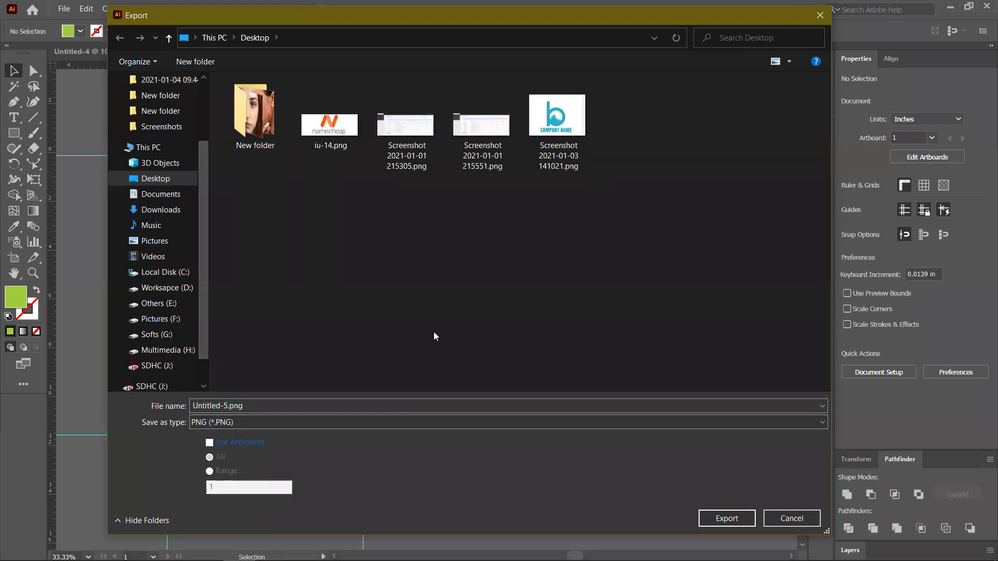
left_click(782, 521)
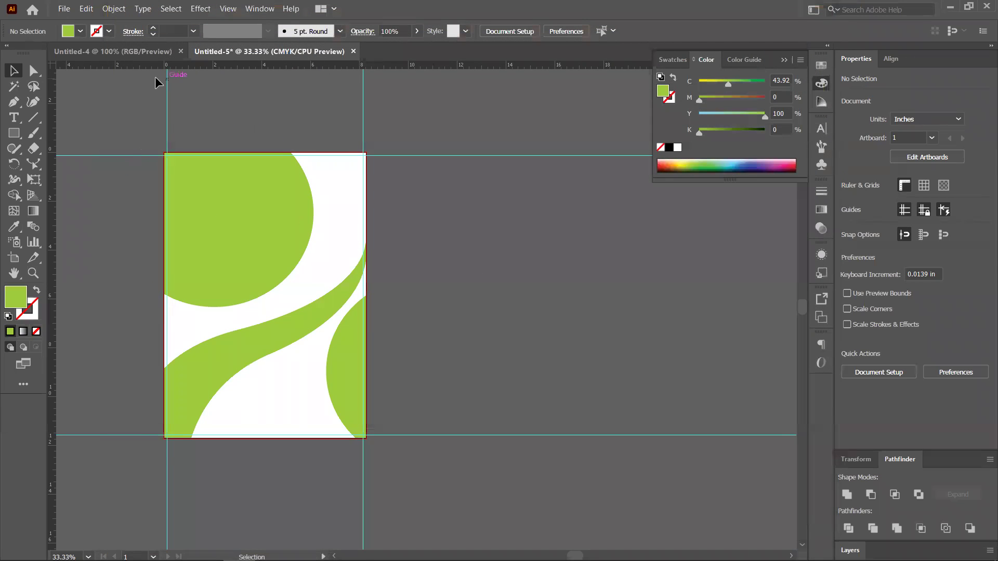
Switch to the business card document Untitled-4 and collapse the floating Color panel
left_click(166, 51)
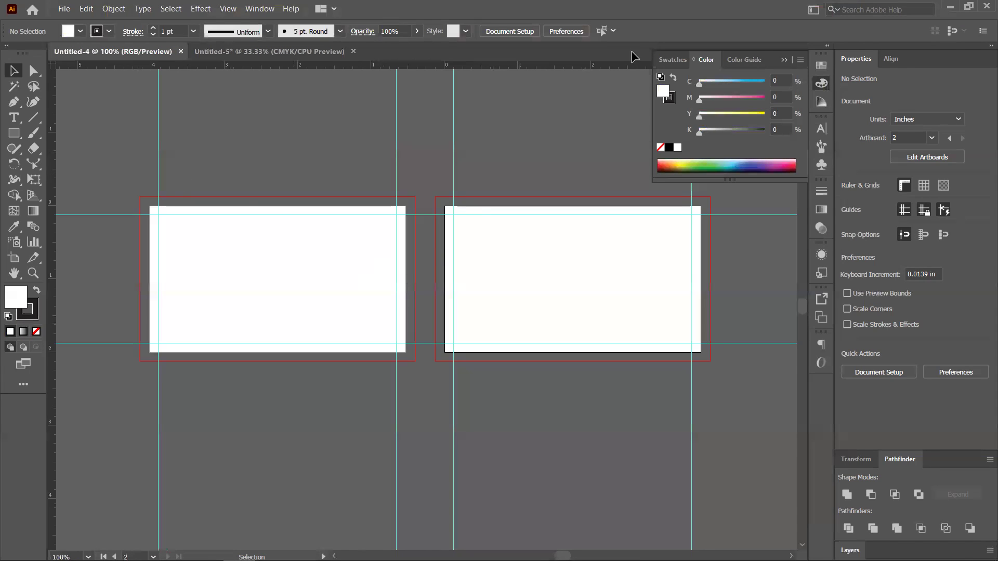
left_click(783, 61)
scroll(234, 187, "up", 1)
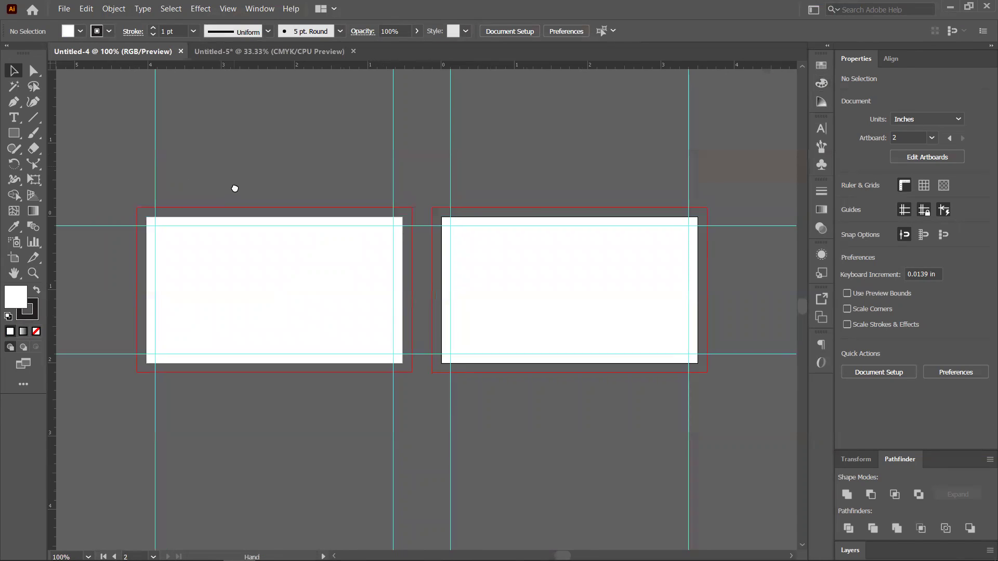
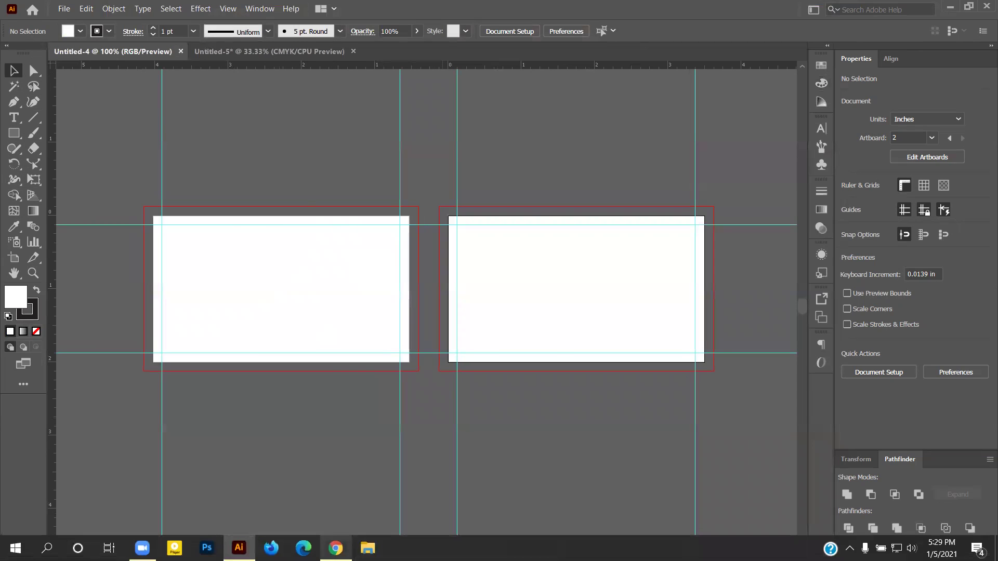
Switch to Chrome, search Google for "flat ion" and open the Flaticon result in a new tab
left_click(336, 548)
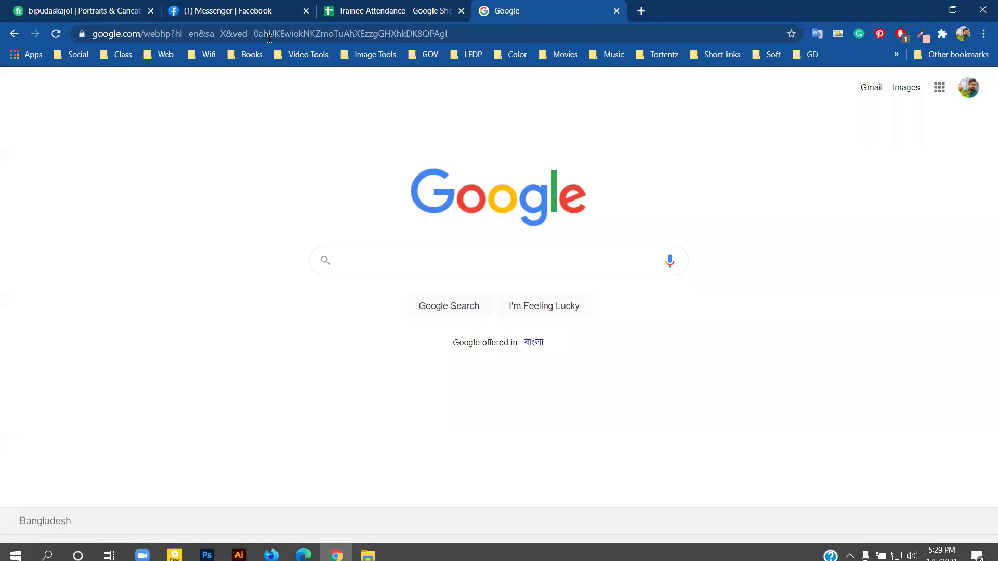
left_click(384, 262)
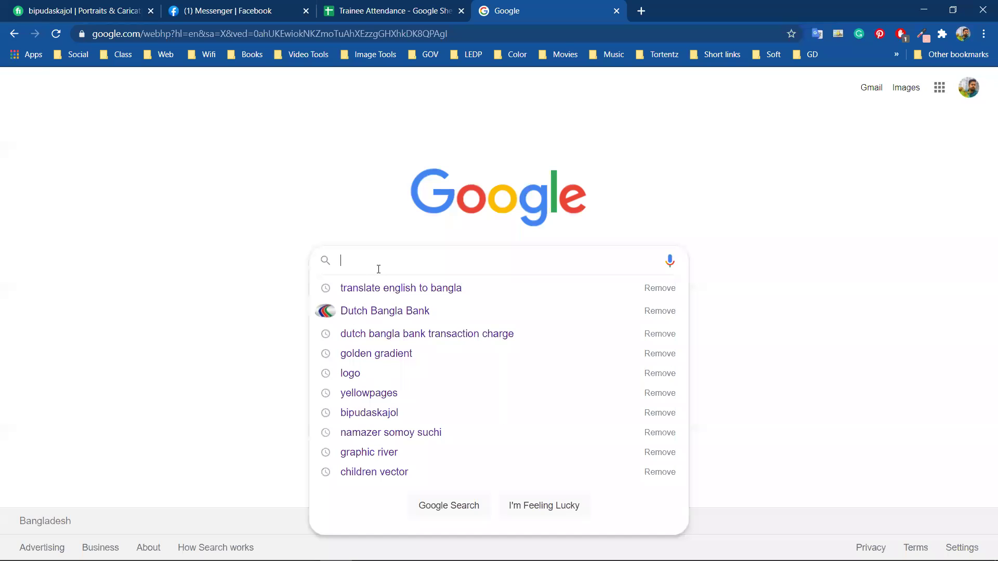
type("flat ion")
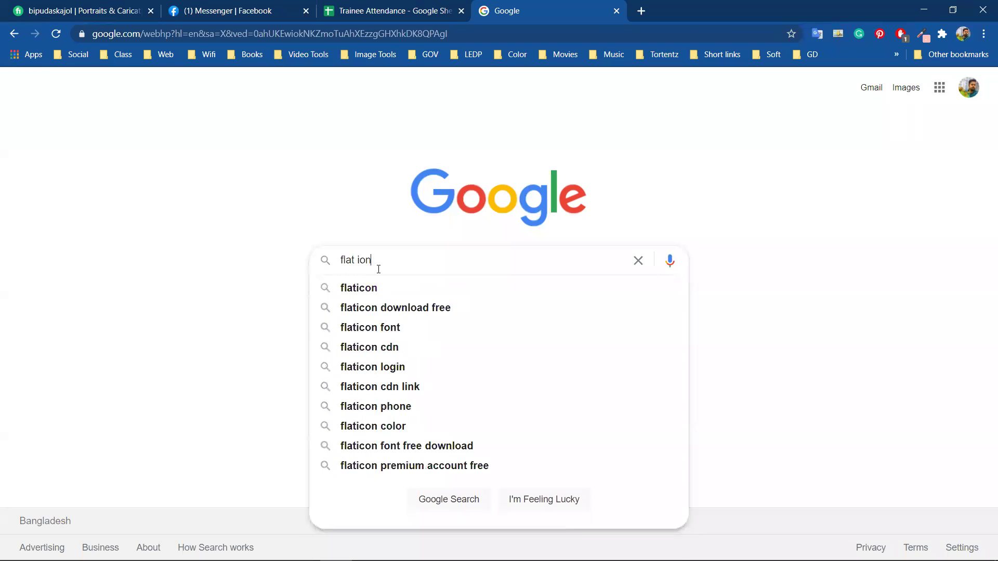
key("Return")
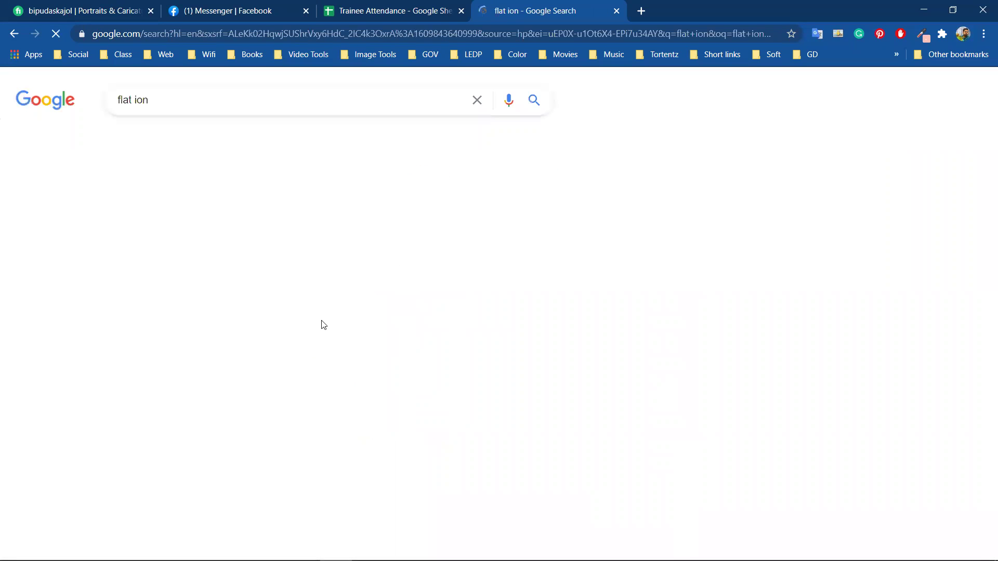
right_click(250, 246)
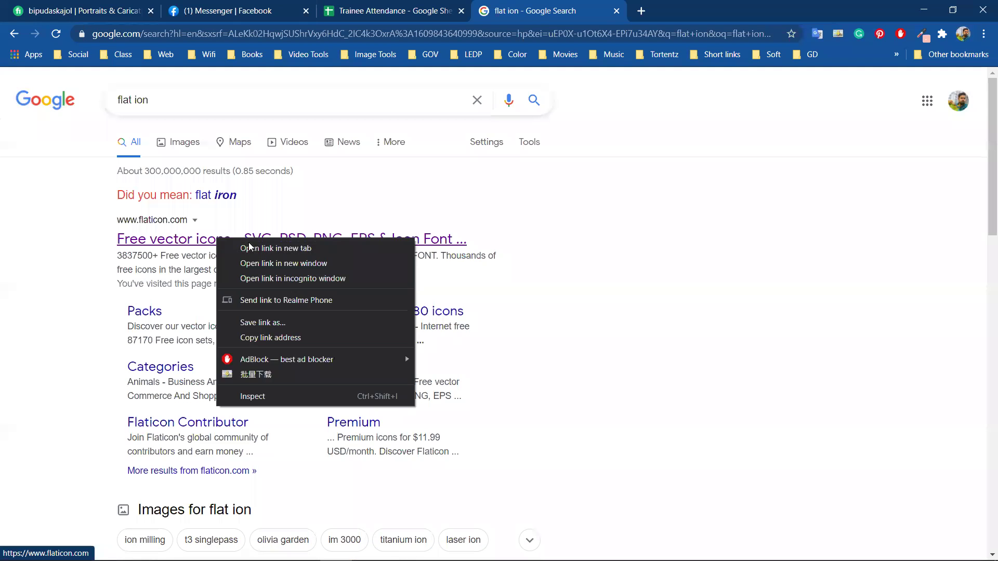
left_click(275, 248)
Search Google for "icon" and look through the results for icon sites
left_click_drag(70, 102, 69, 104)
type("icon")
key("Return")
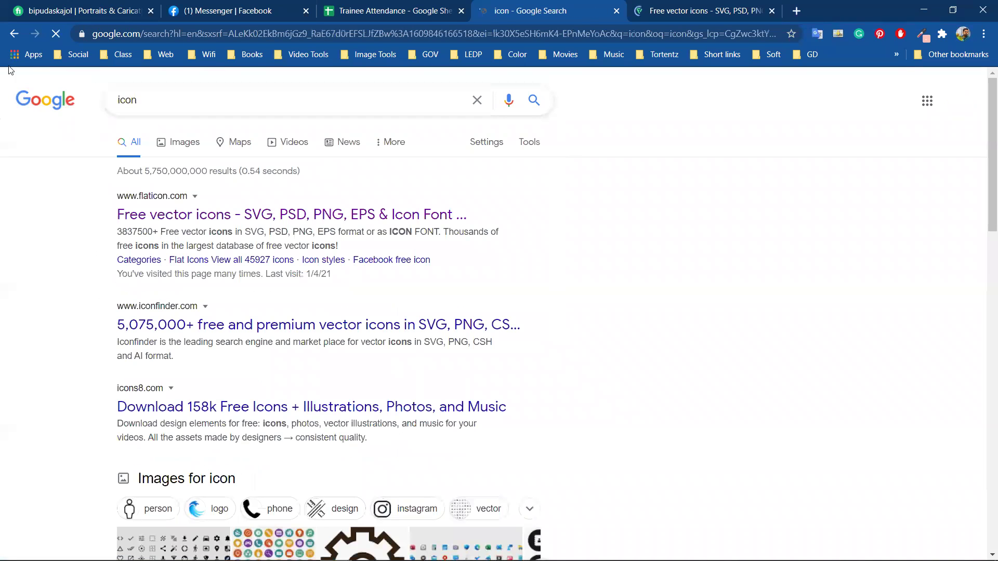
scroll(197, 322, "down", 5)
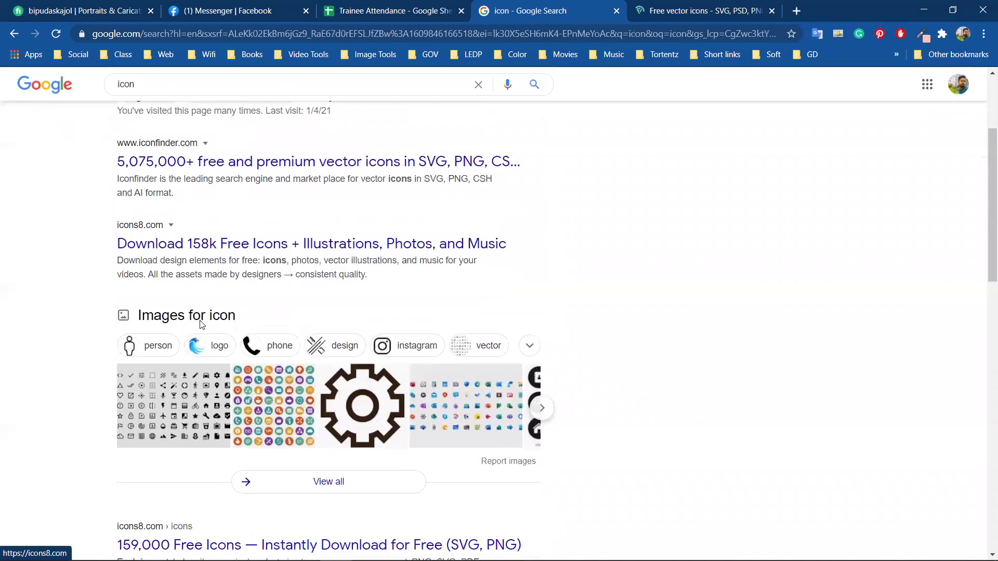
scroll(202, 315, "up", 5)
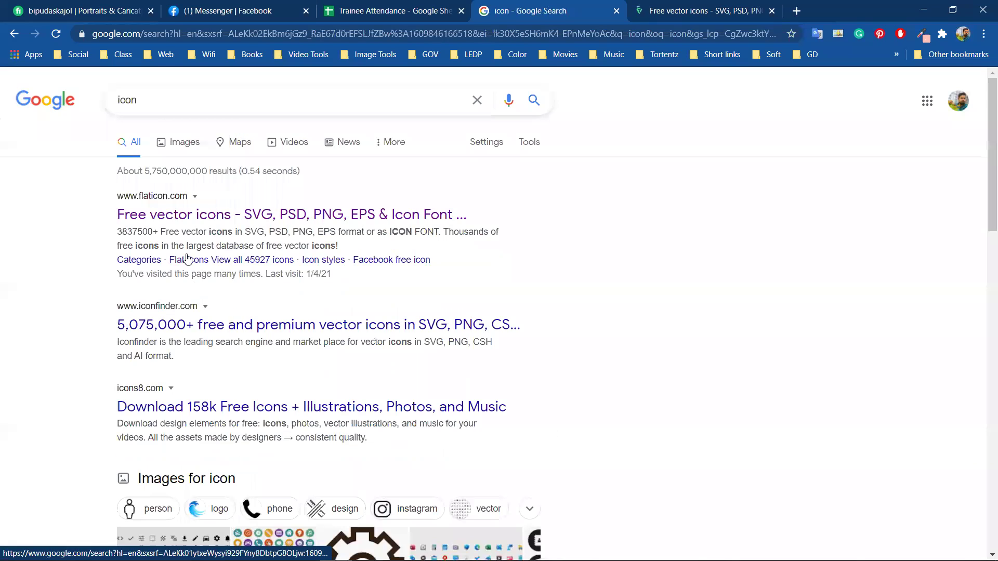
Search Google for "icon freepik", open Freepik's Icon Images result in a new tab and display that page
left_click(150, 100)
type("free")
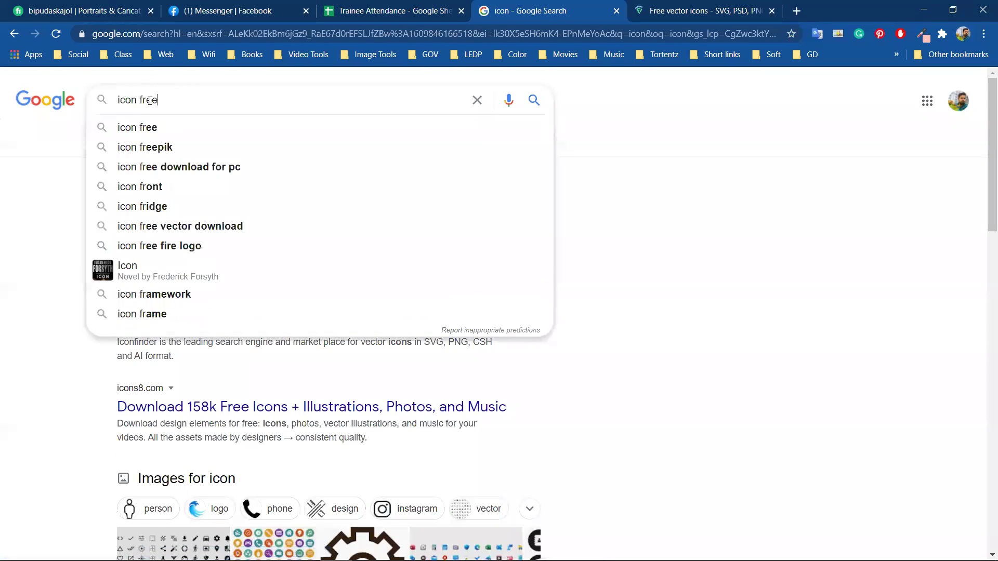
left_click(158, 148)
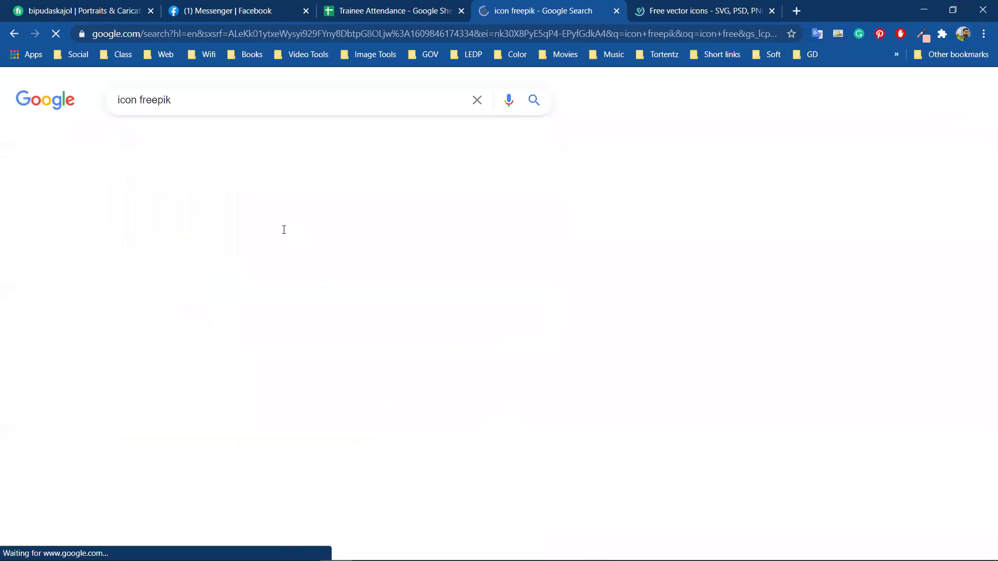
middle_click(244, 221)
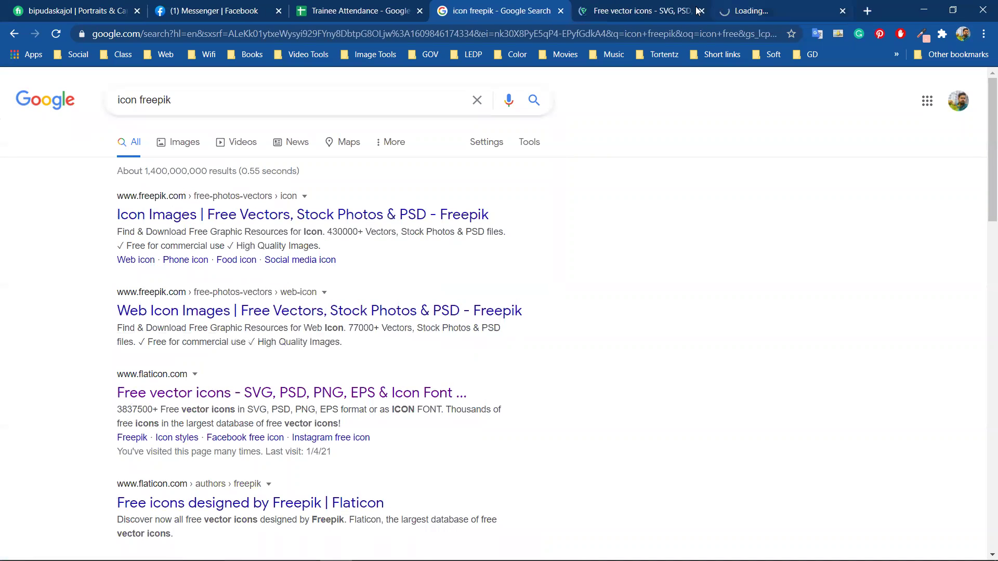
left_click(752, 11)
left_click(638, 13)
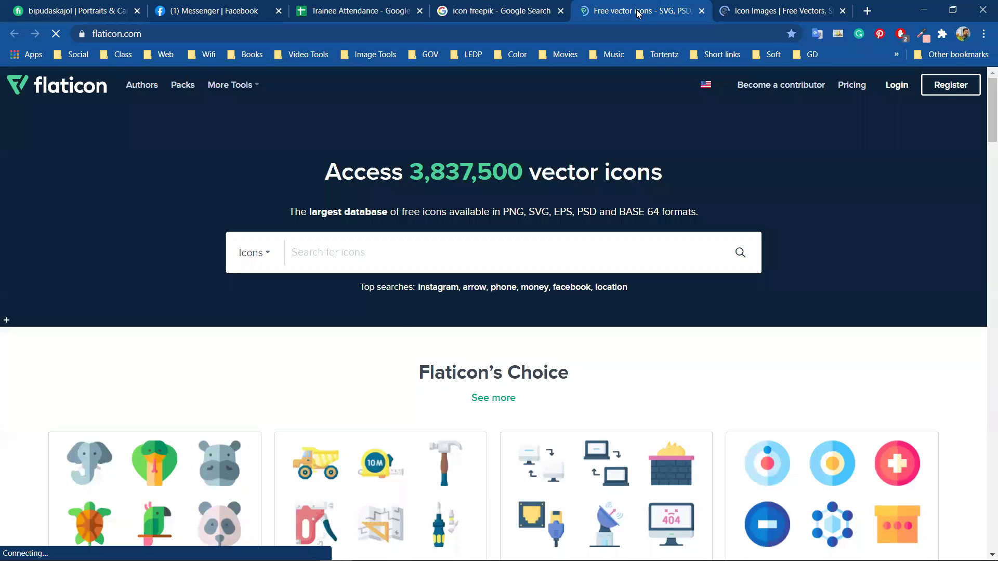
left_click(755, 6)
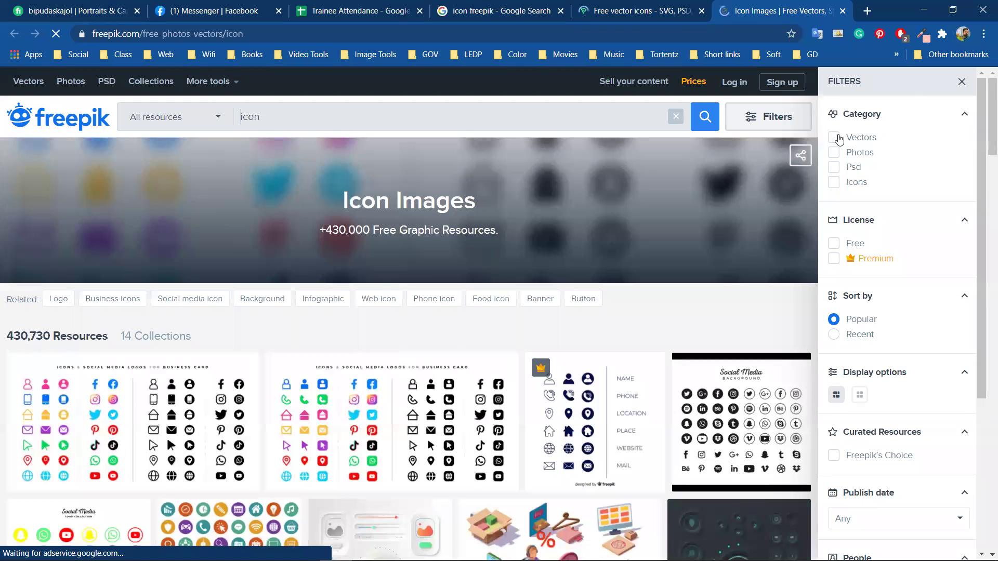
Filter the Freepik icon results to free vectors, dismissing the Google sign-in prompt
left_click(726, 261)
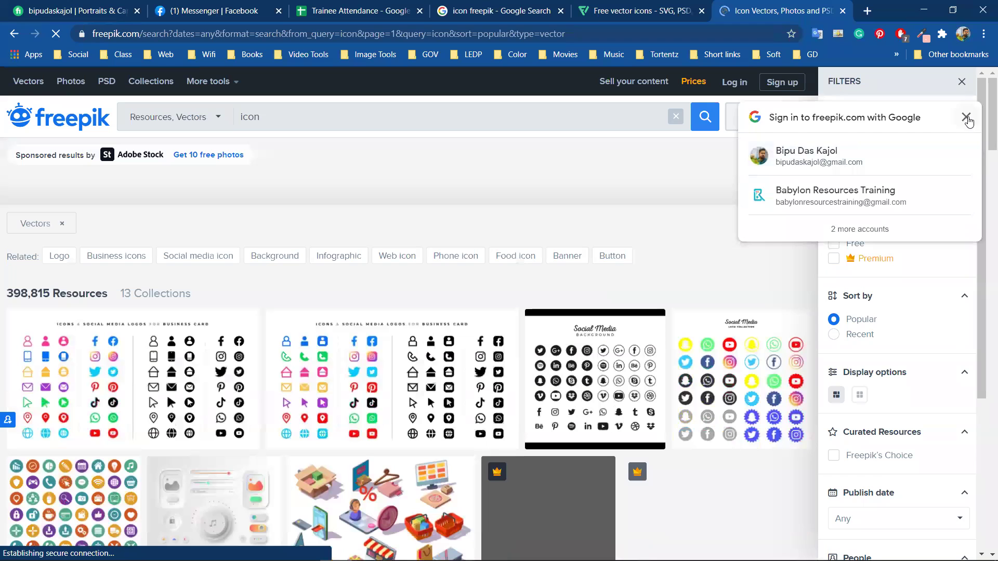
left_click(968, 118)
left_click(834, 244)
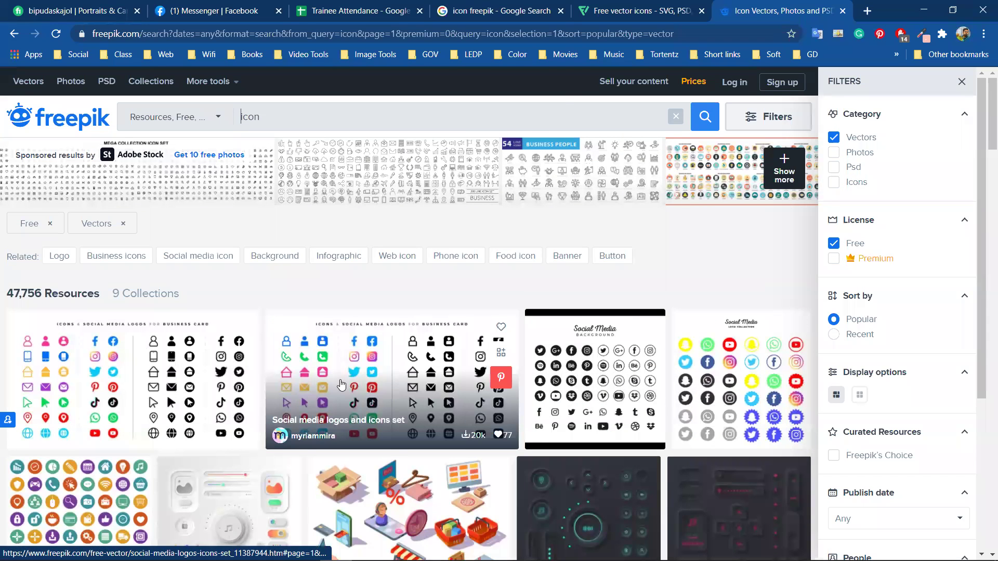
Browse the free icon vectors and open the first-row "Social media logos and icons set" for business cards
scroll(341, 384, "down", 8)
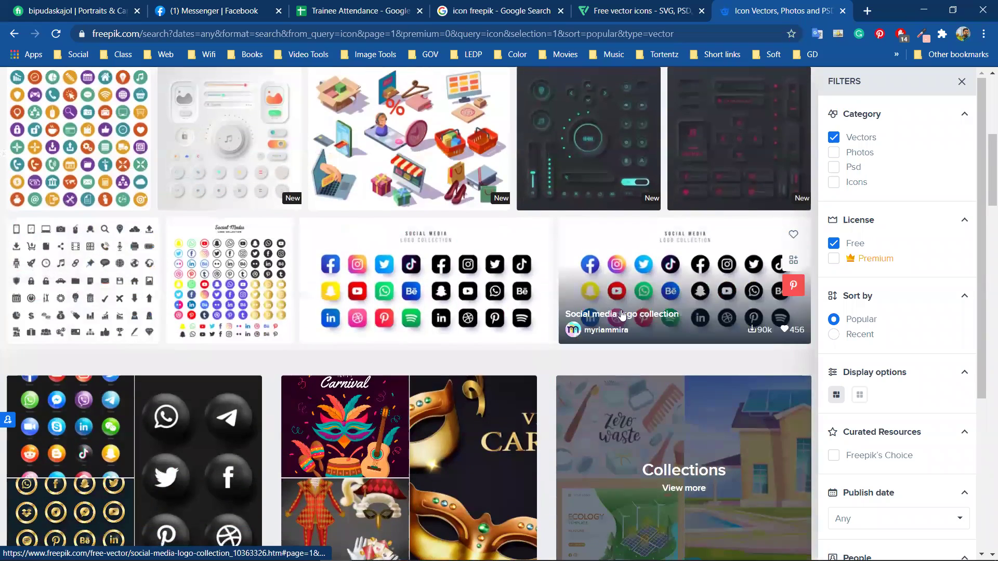
scroll(167, 357, "up", 4)
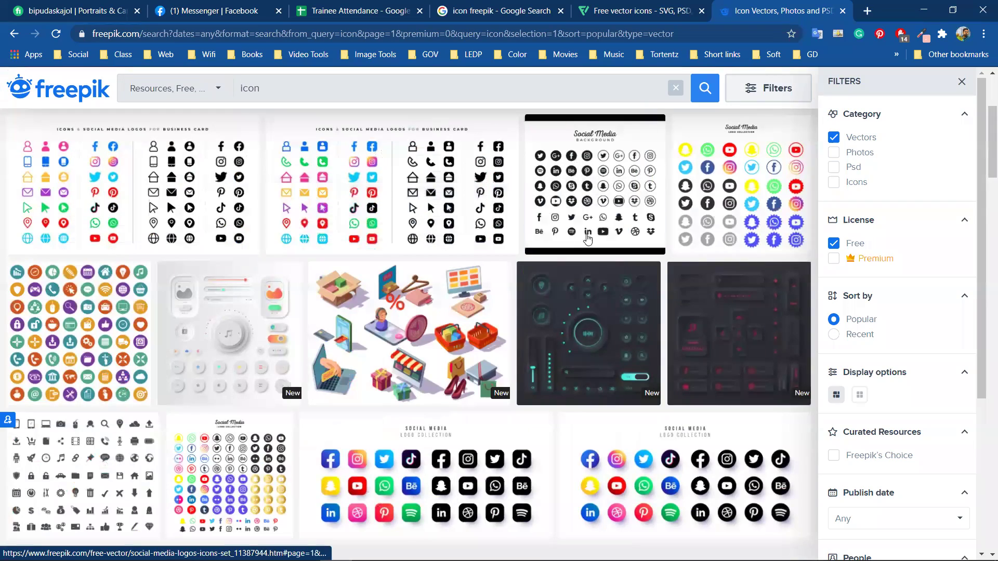
scroll(303, 269, "down", 10)
scroll(303, 269, "up", 5)
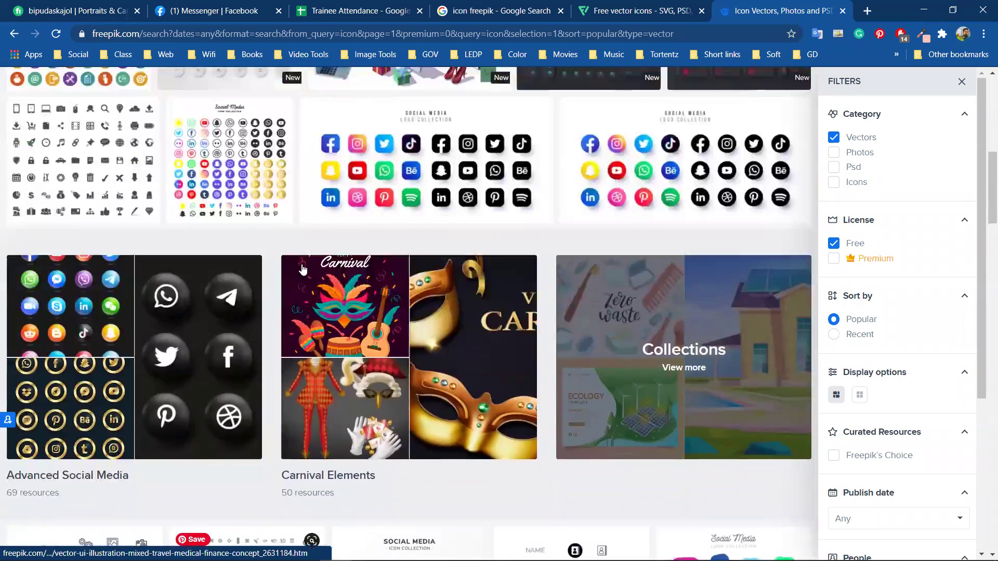
scroll(303, 269, "up", 8)
left_click(400, 323)
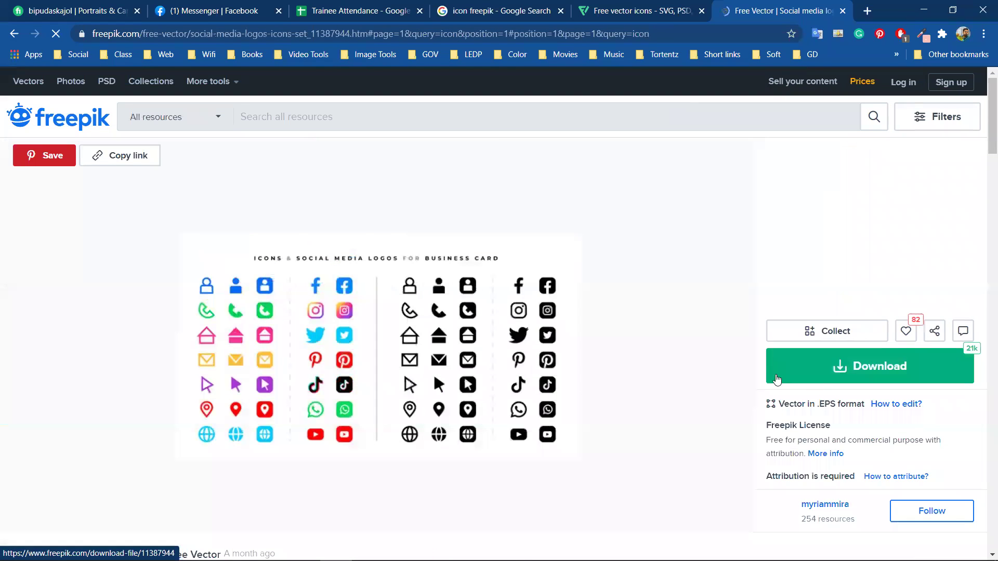
Download the "Social media logos and icons set" vector from its Freepik page
scroll(784, 369, "down", 1)
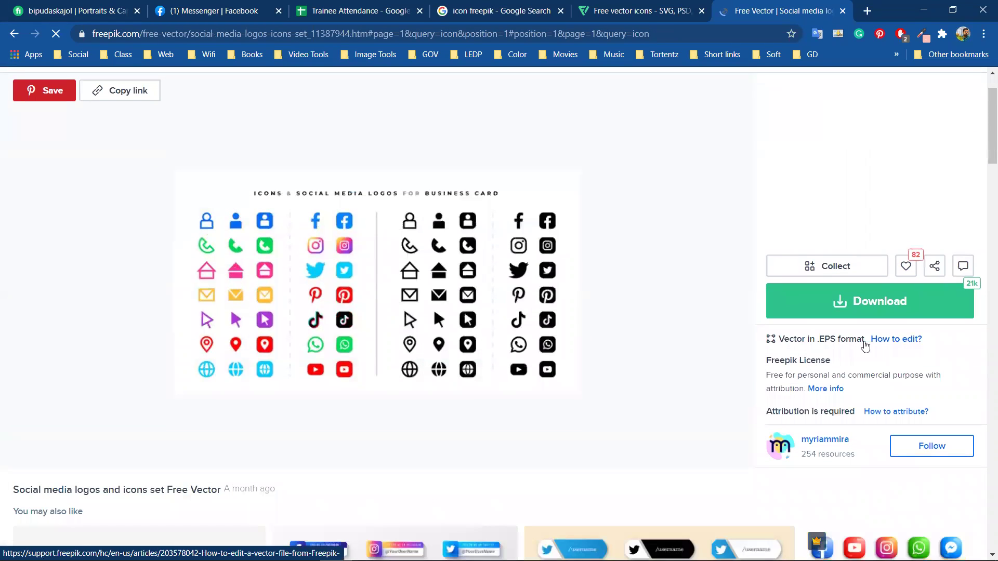
left_click(838, 311)
left_click(844, 457)
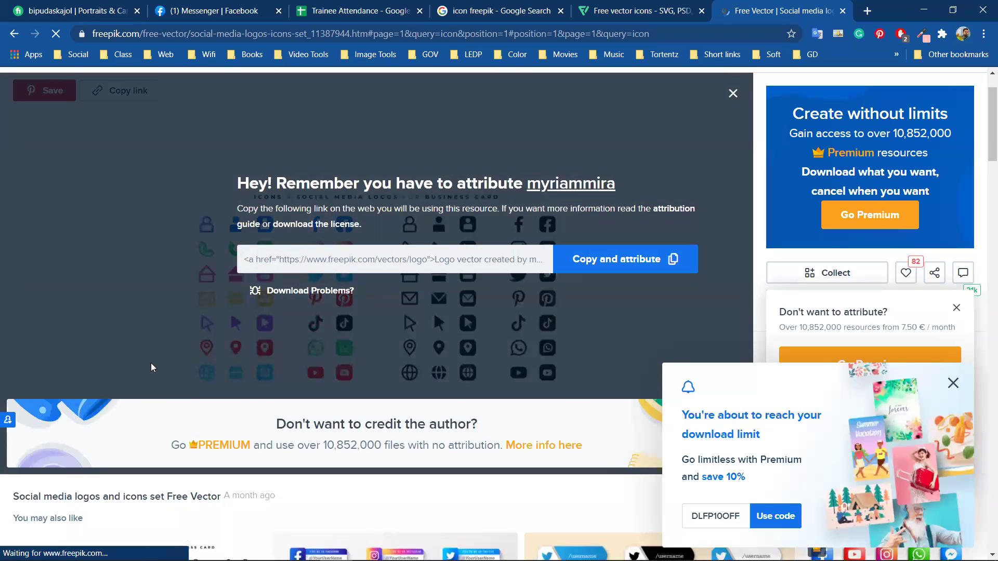
Show the downloaded archive in its folder and extract it to a social-media-logos-icons-set folder
left_click(138, 542)
left_click(161, 496)
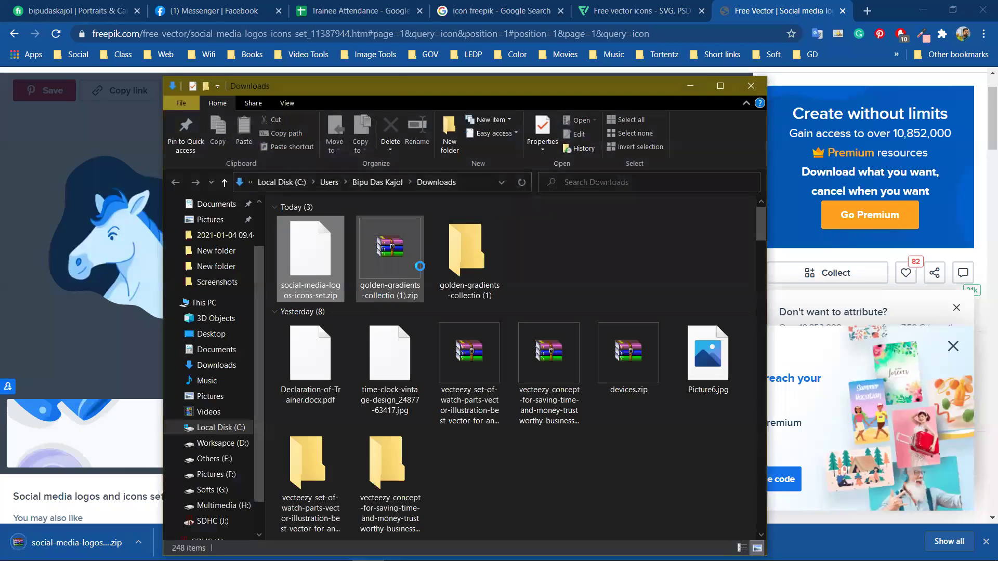
right_click(310, 256)
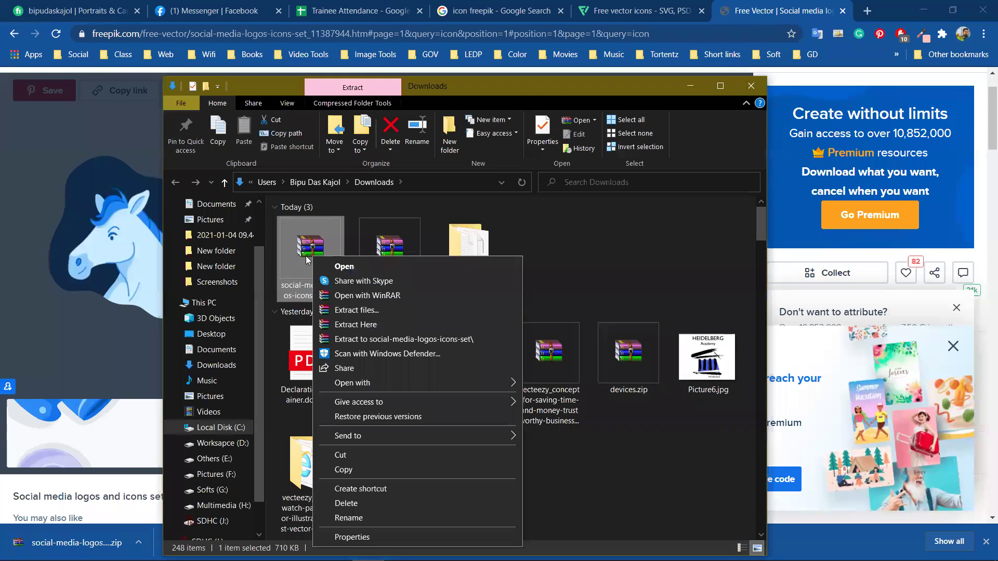
left_click(382, 341)
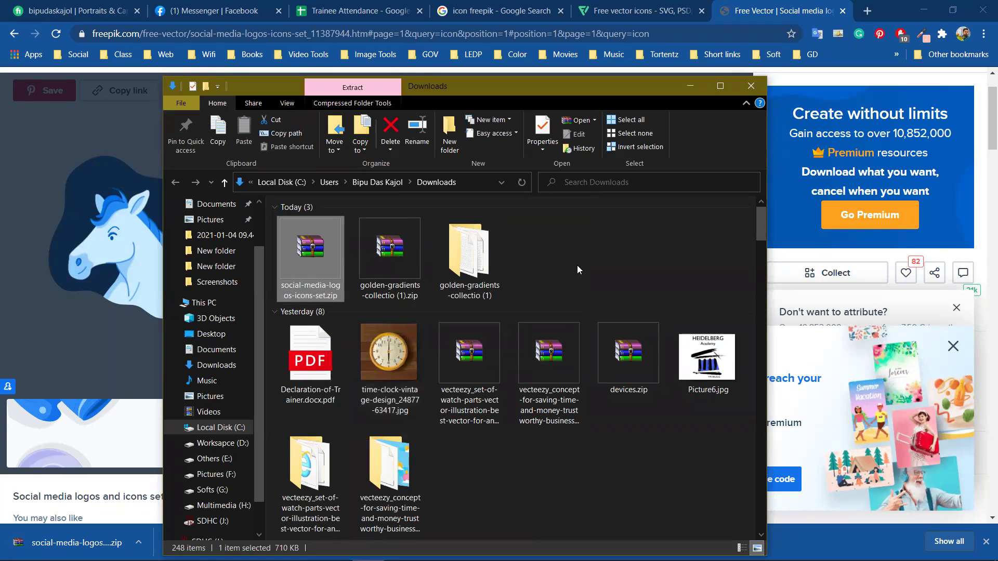
Open the extracted social-media-logos-icons-set folder, show its files as large thumbnails, and try to drag 237.eps into Illustrator
left_click(466, 266)
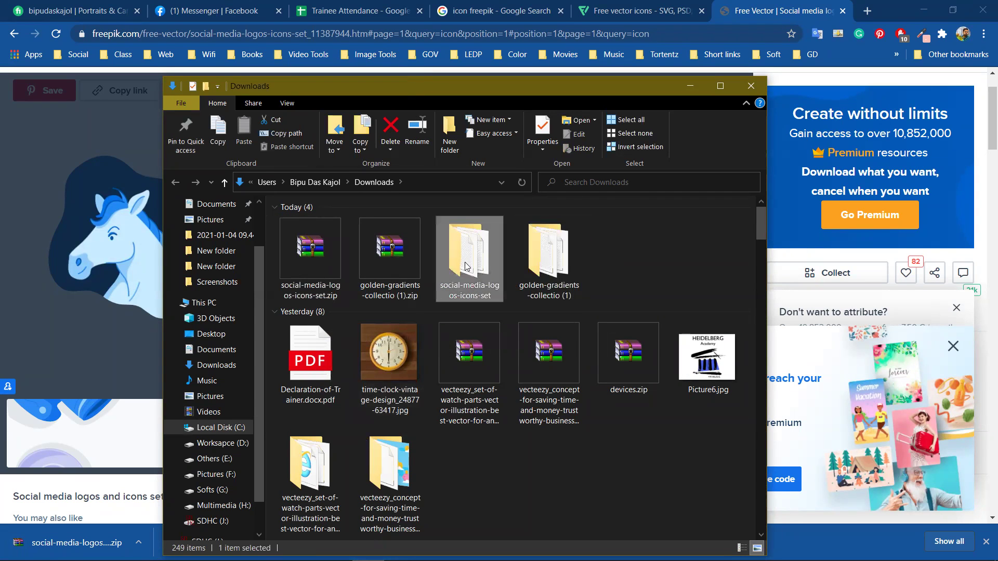
double_click(461, 268)
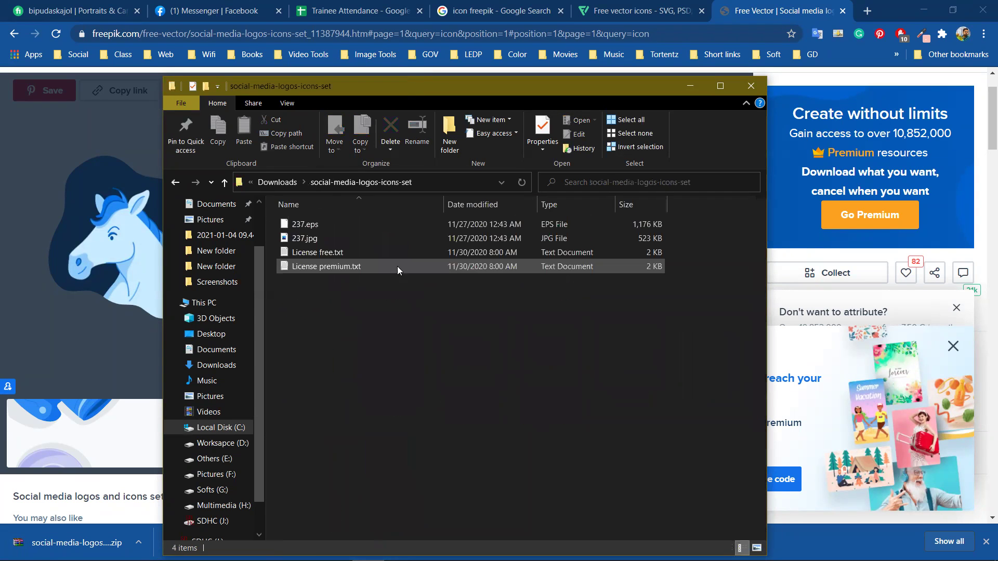
left_click(756, 546)
left_click(309, 261)
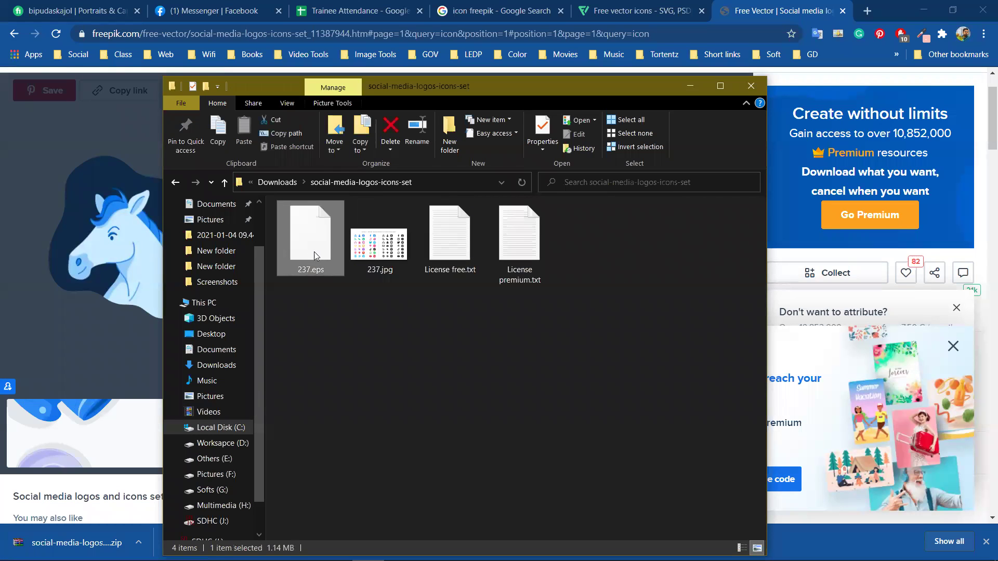
left_click_drag(312, 251, 335, 419)
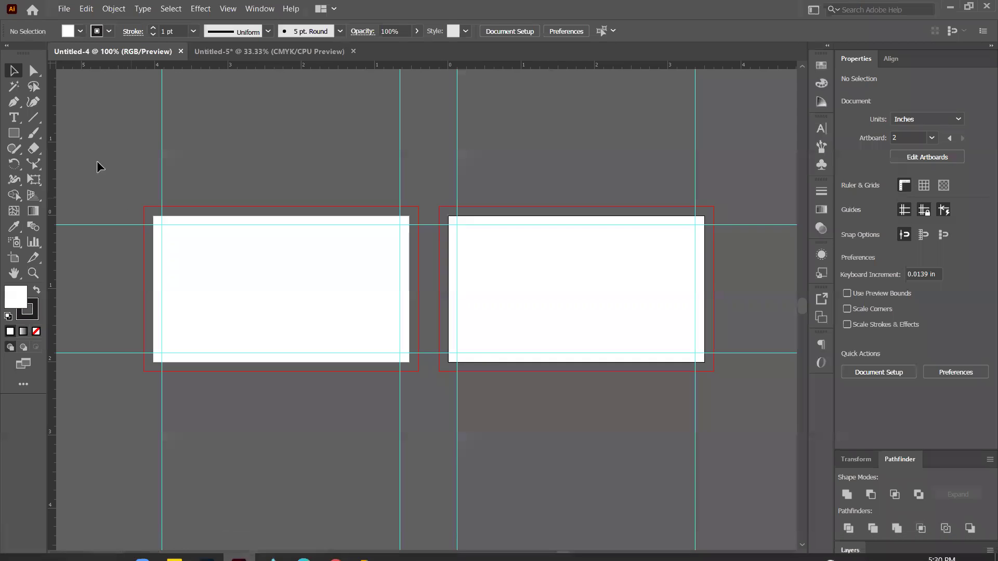
Open 237.eps in Illustrator from the social-media-logos-icons-set folder in Downloads
left_click(64, 9)
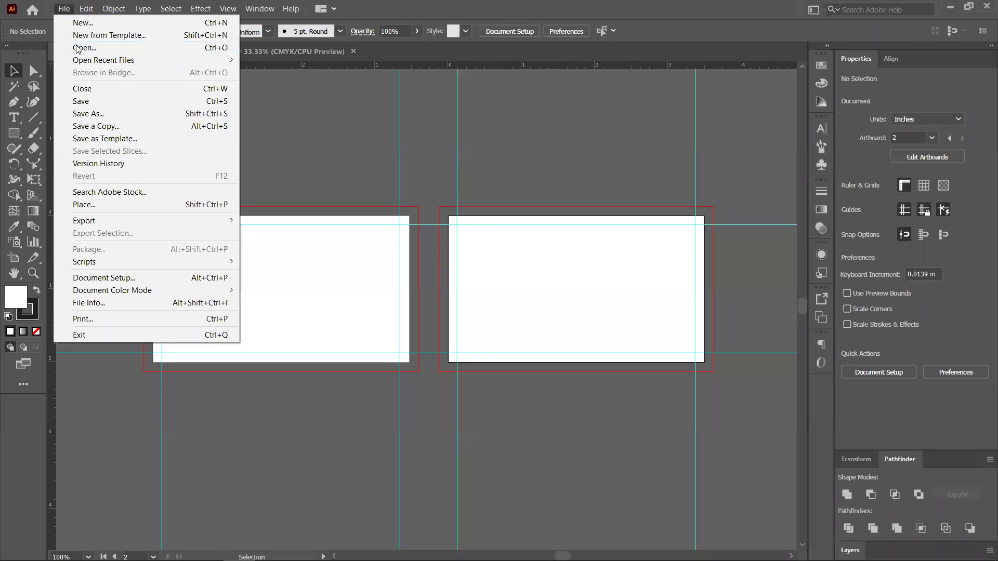
left_click(73, 45)
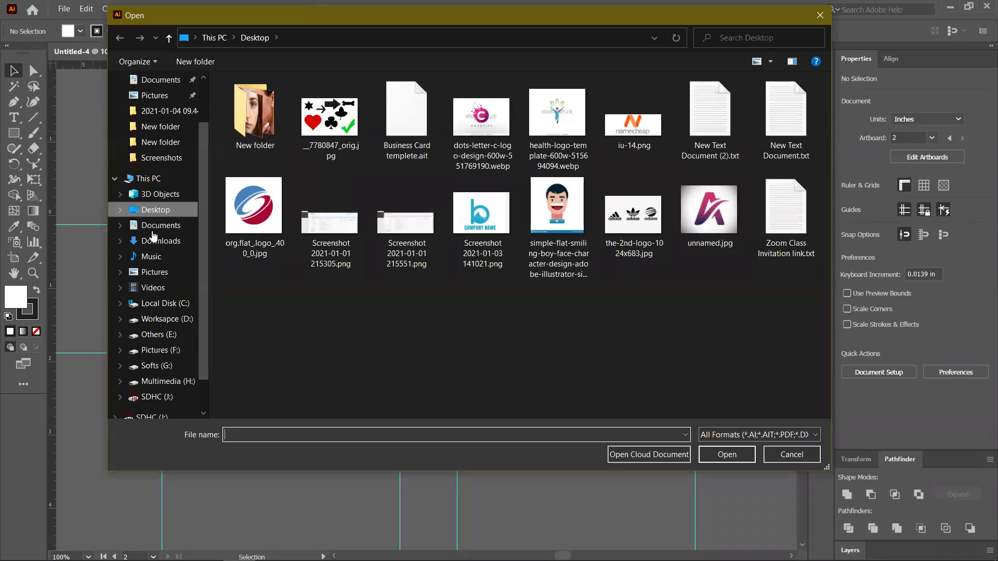
left_click(155, 240)
scroll(313, 198, "down", 5)
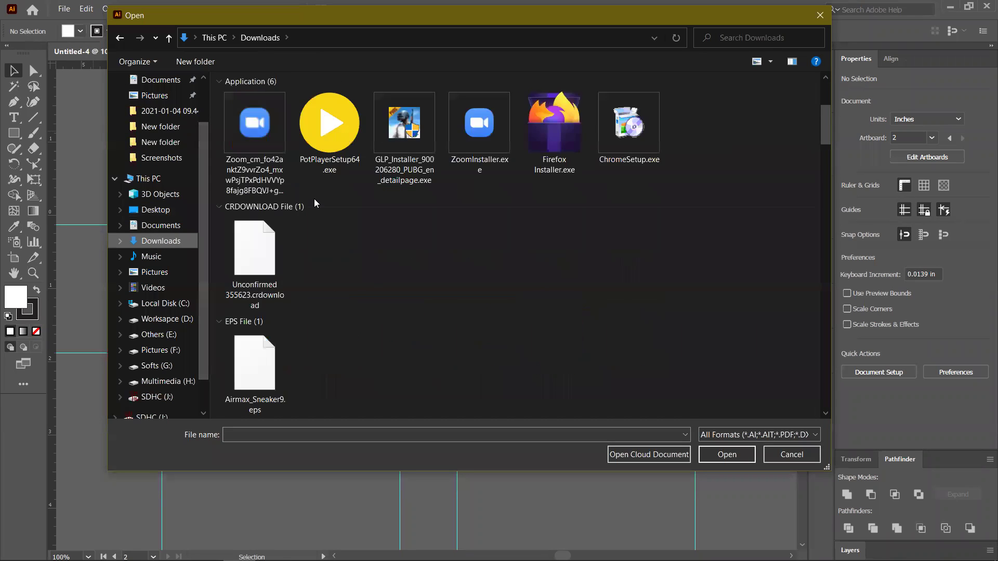
double_click(255, 242)
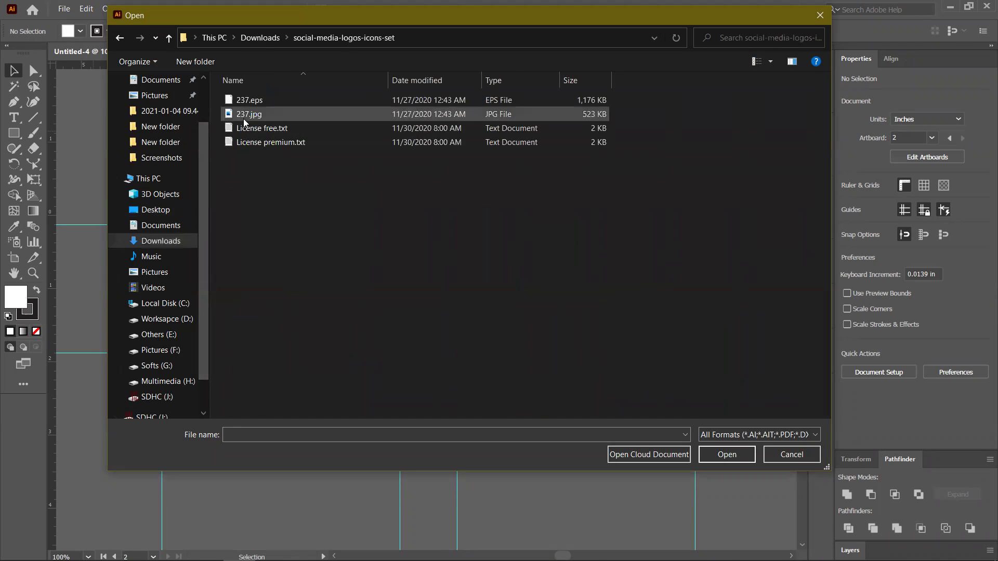
left_click(244, 103)
left_click(734, 457)
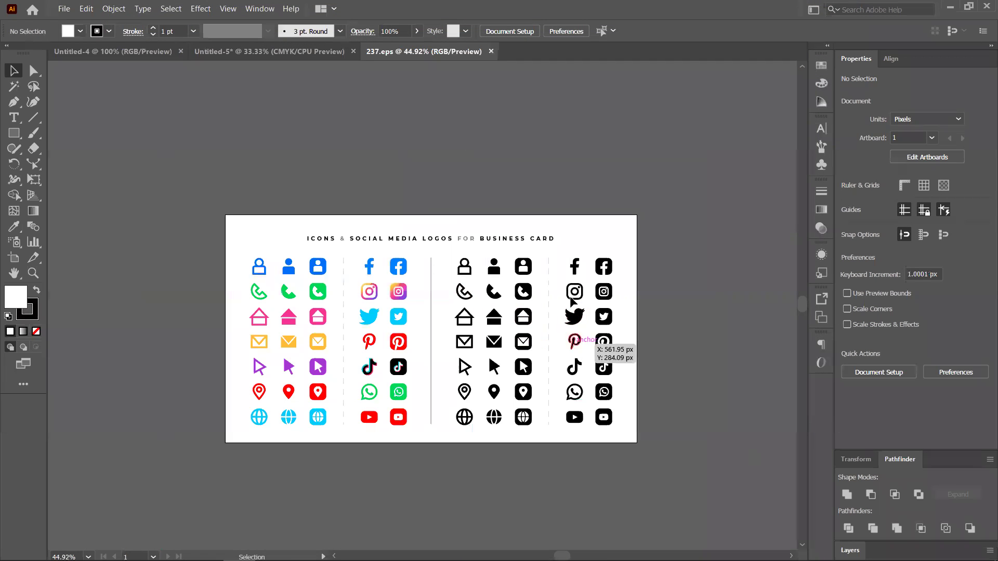
Ungroup the whole icon set so its icons can be moved individually
left_click(609, 268)
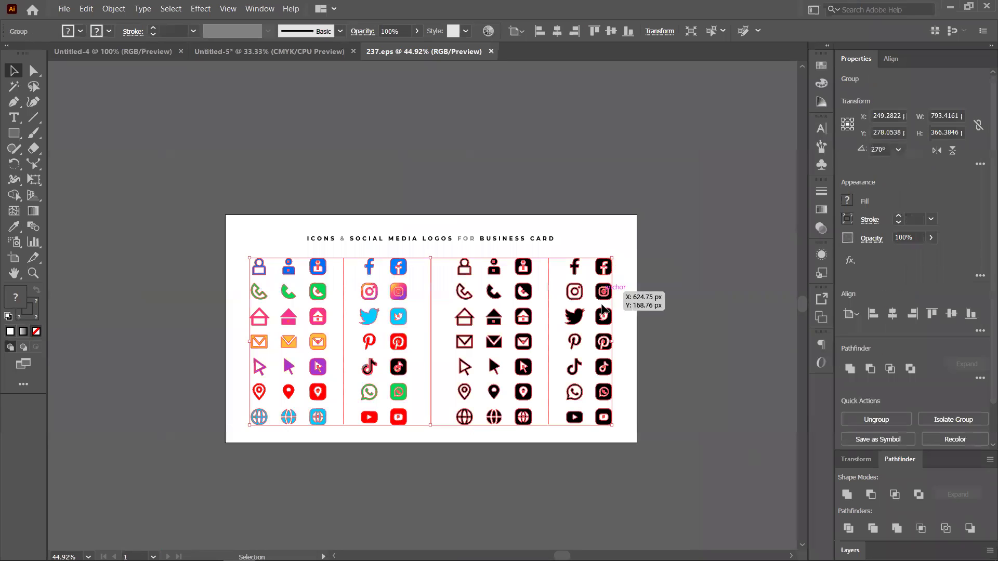
mouse_move(610, 270)
left_mouse_down()
mouse_move(598, 273)
mouse_move(603, 281)
left_mouse_up()
key("ctrl+z")
right_click(607, 272)
left_click(651, 367)
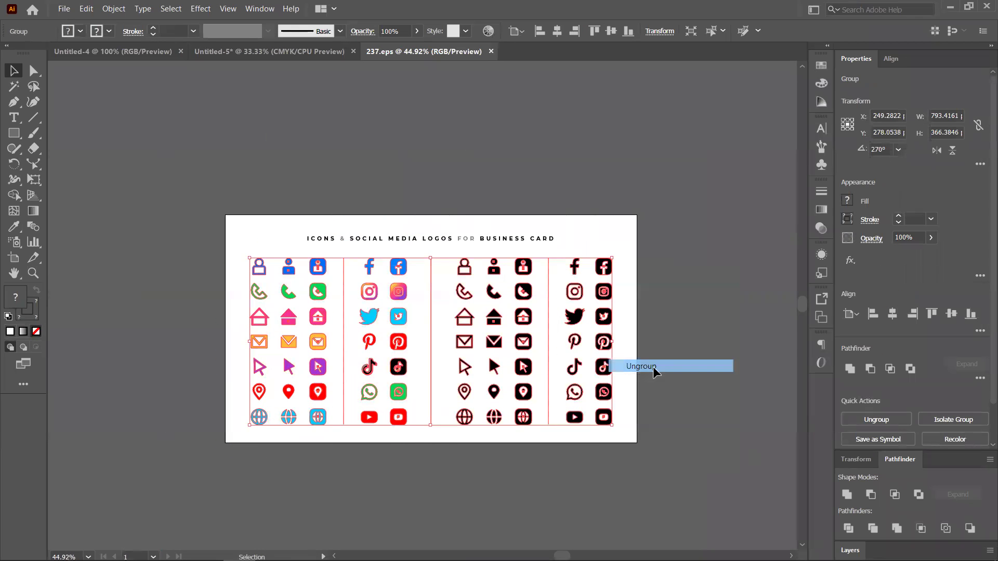
Move the black square Facebook icon and the blue Facebook icons off the artboard into the empty area above it
left_click(679, 279)
left_click_drag(449, 122, 448, 127)
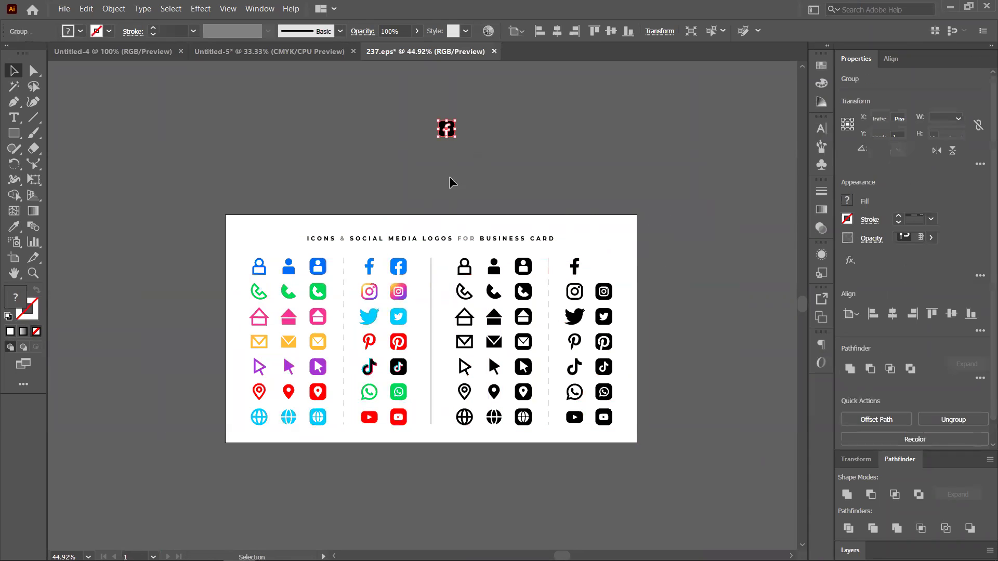
left_click_drag(389, 273, 375, 156)
Try to ungroup the blue square Facebook icon and pull its white letter f off the rounded background
scroll(298, 139, "up", 10)
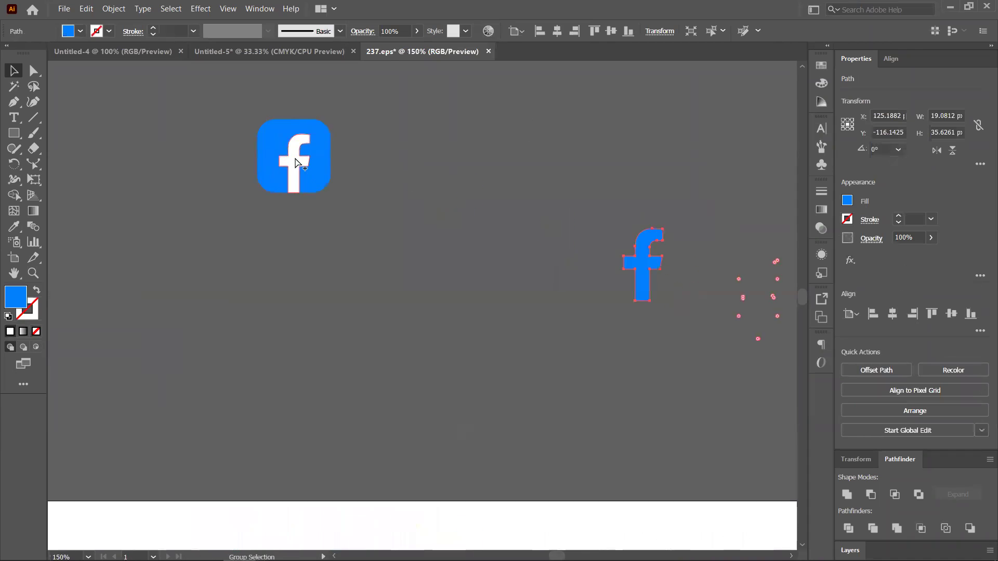
scroll(339, 176, "down", 2)
left_click_drag(352, 247, 298, 240)
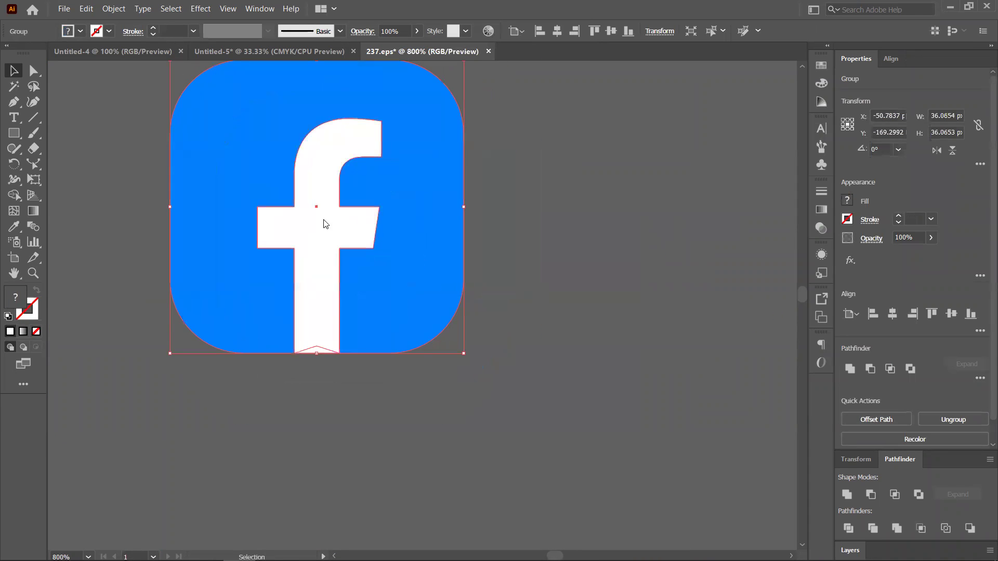
right_click(324, 221)
left_click(378, 314)
left_click_drag(356, 289, 634, 285)
left_click_drag(415, 298, 403, 272)
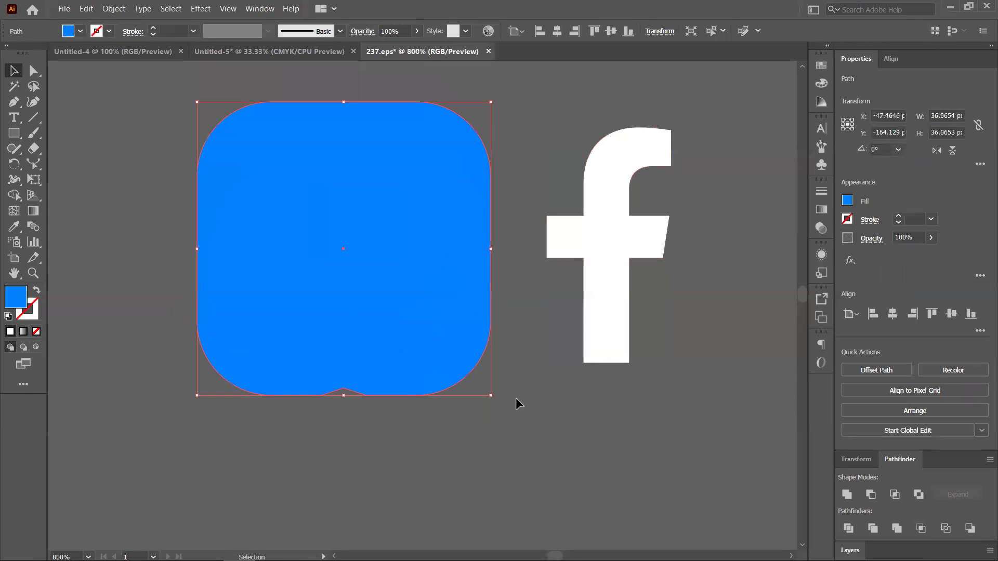
left_click_drag(467, 377, 478, 437)
Undo the ungrouping and the moves of the blue square Facebook icon's parts
key("a")
key("ctrl+z")
key("ctrl+z")
key("ctrl+z")
left_click(596, 231)
key("ctrl+z")
Copy the black square Facebook icon into the Untitled-4 business card document, placing it in the lower middle of the first artboard
scroll(571, 270, "down", 6)
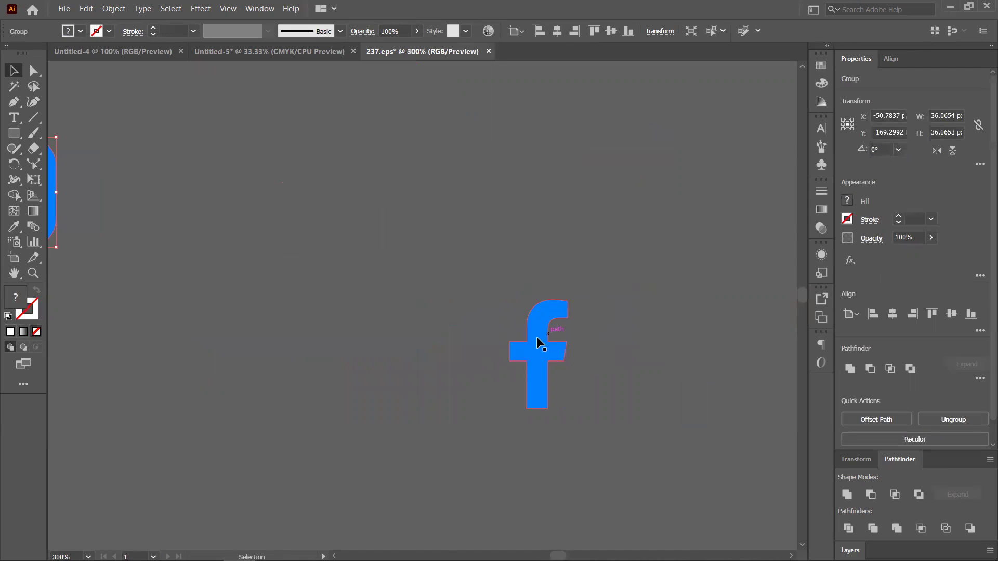
left_click(539, 340)
scroll(579, 345, "down", 2)
left_click_drag(647, 353, 469, 328)
left_click(499, 269)
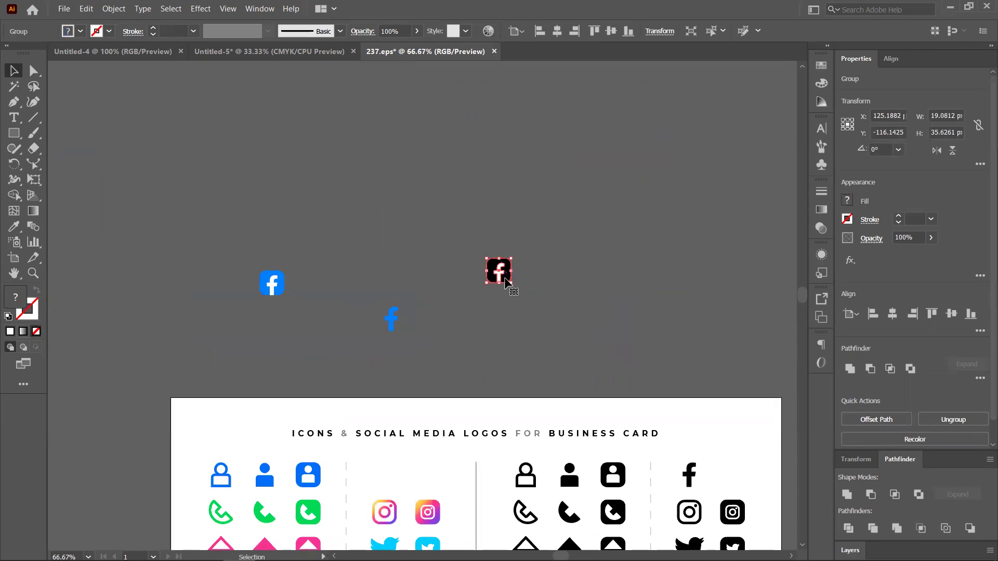
left_click_drag(497, 261, 214, 129)
left_click_drag(431, 289, 286, 313)
scroll(286, 313, "up", 2)
left_click_drag(315, 269, 295, 292)
left_click(330, 304)
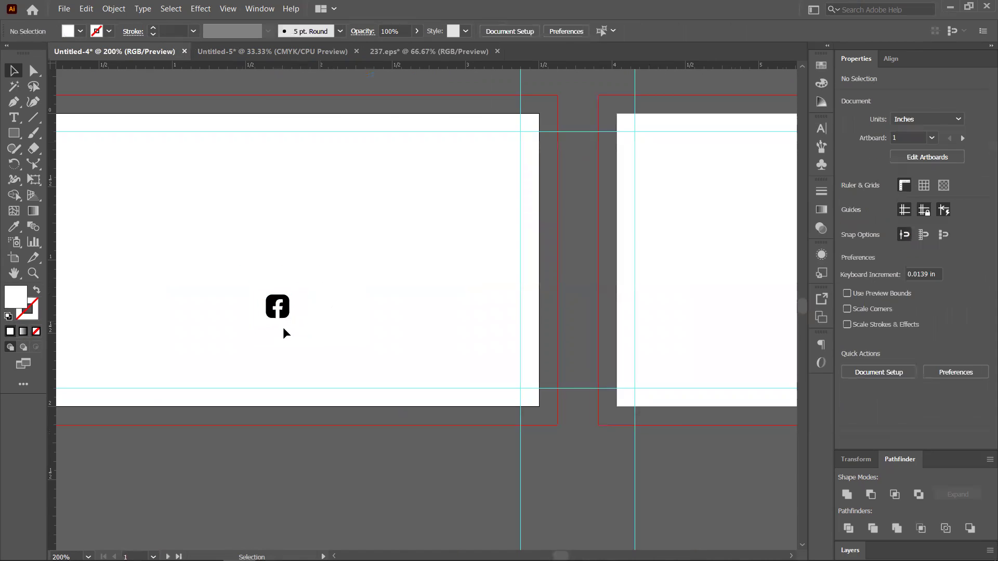
scroll(291, 327, "down", 2)
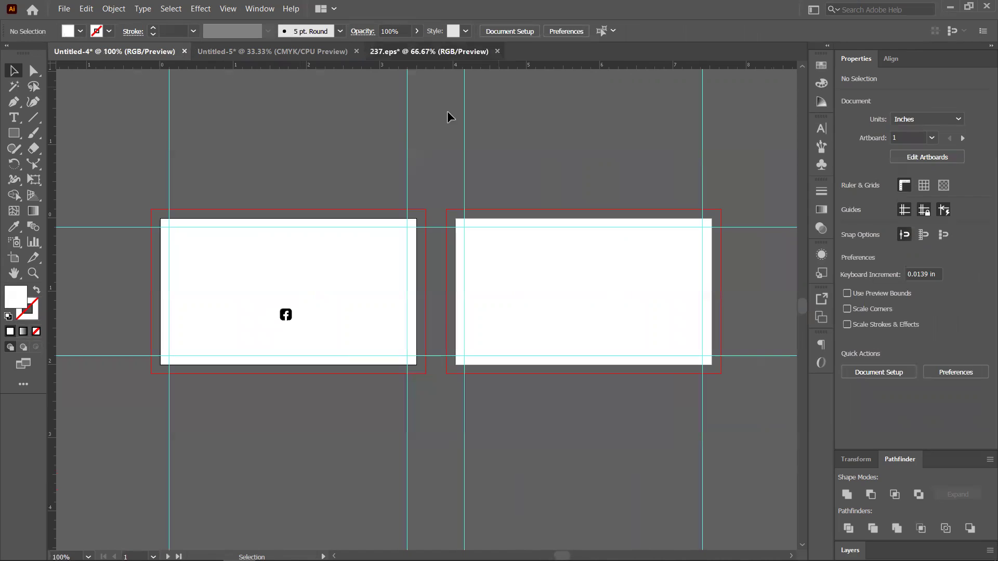
Look over the 237.eps icon set again, then browse further down the free icon vectors in the Freepik results
left_click(429, 51)
scroll(566, 270, "down", 4)
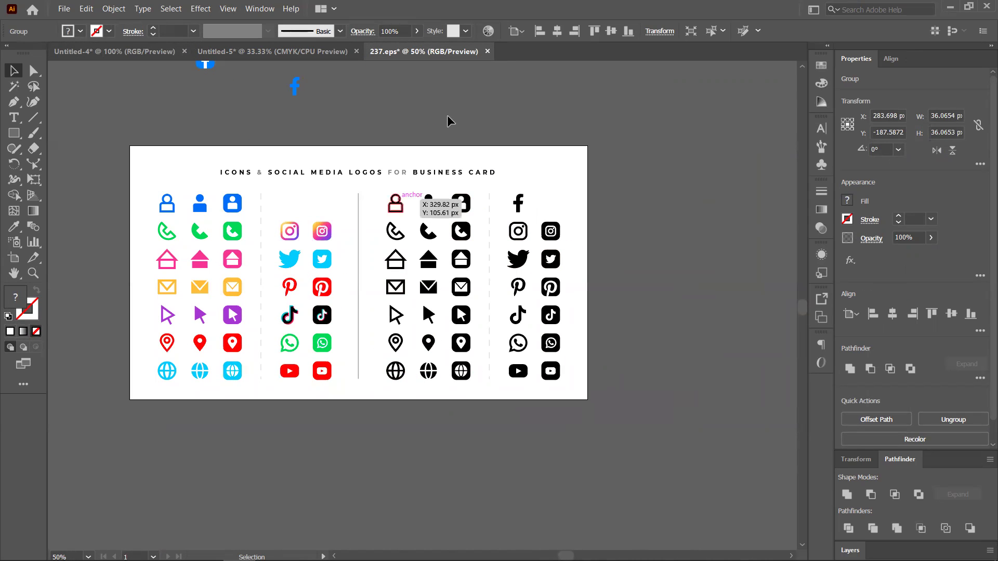
left_click(950, 8)
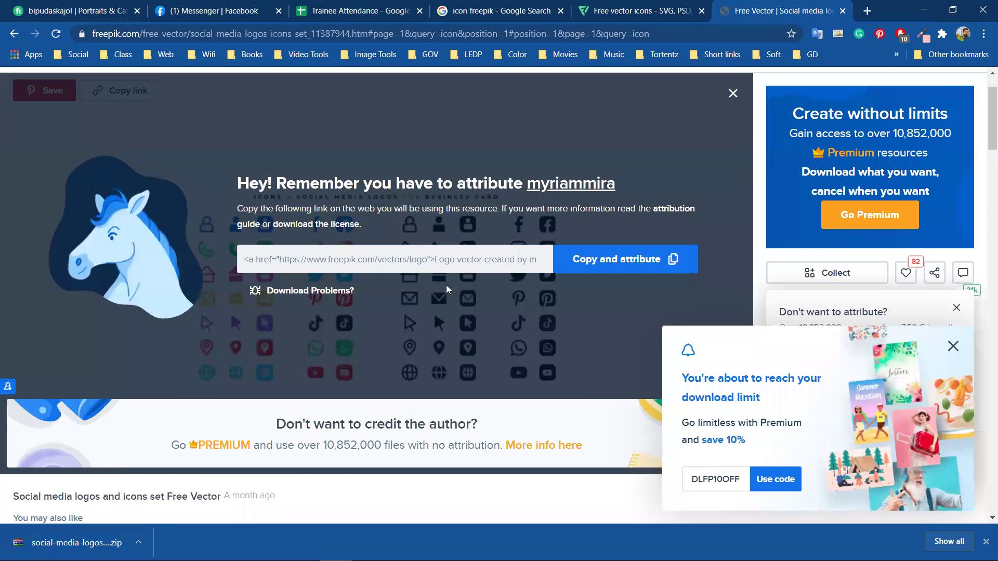
left_click(14, 34)
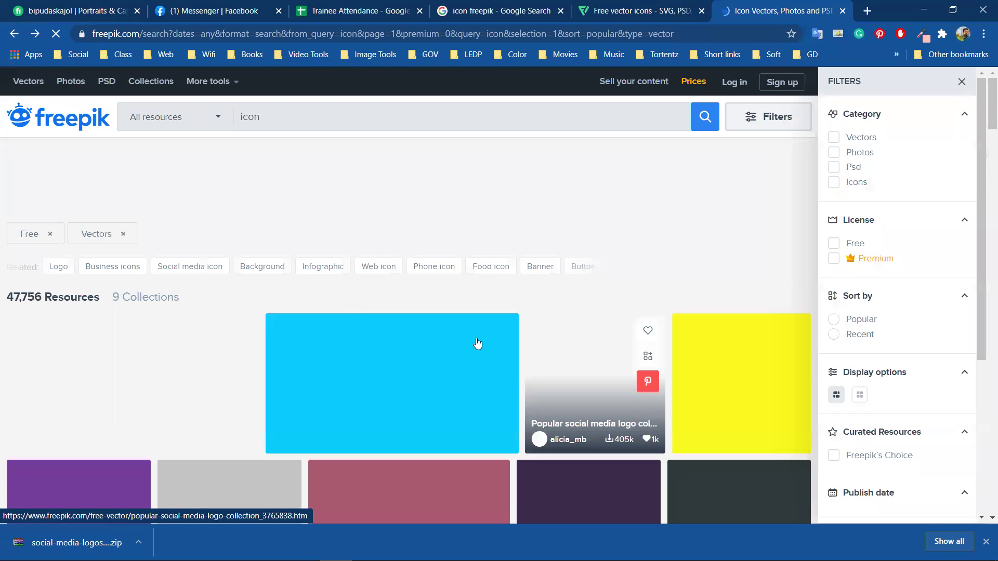
scroll(364, 322, "down", 2)
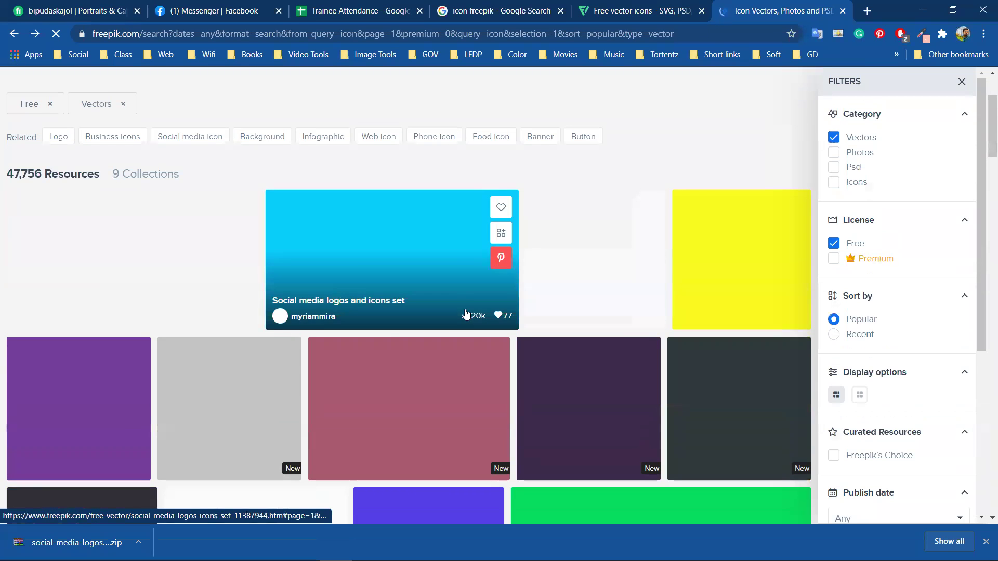
scroll(520, 271, "down", 3)
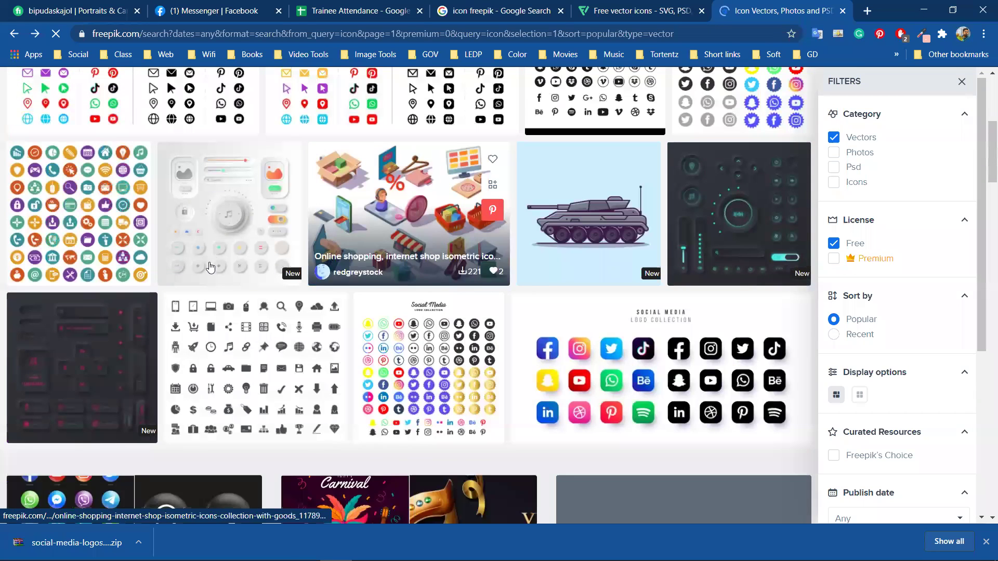
scroll(340, 311, "down", 3)
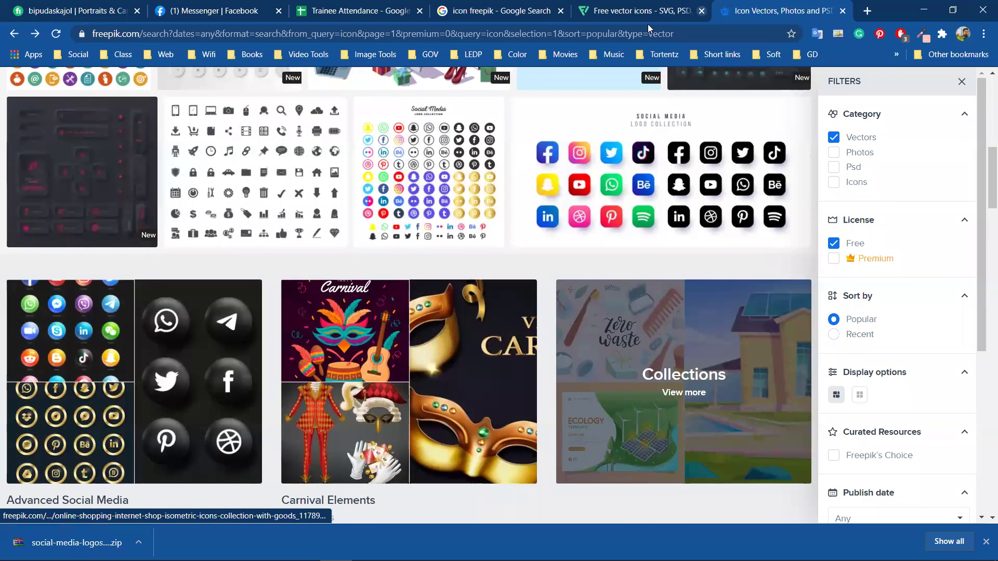
left_click(647, 16)
left_click(924, 11)
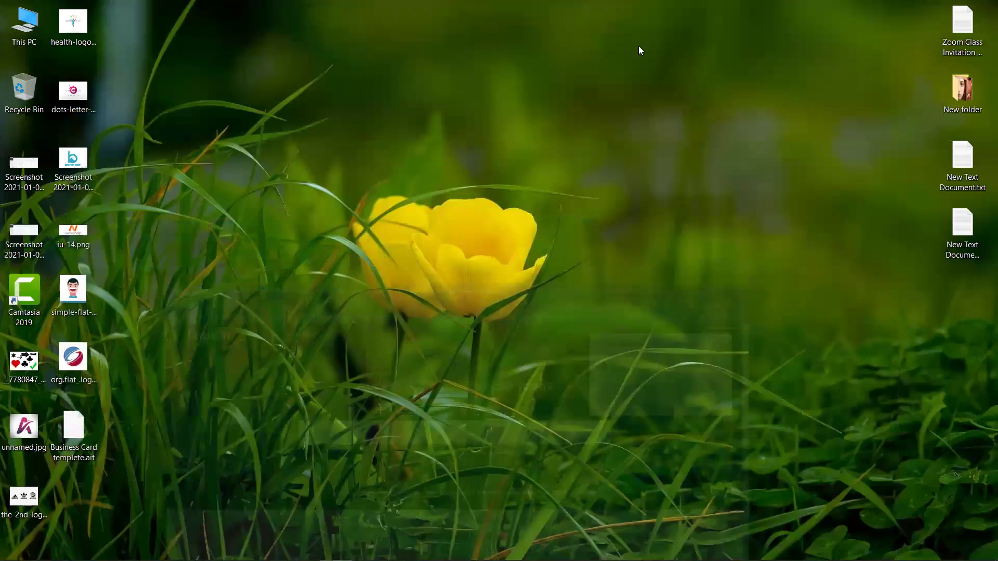
Switch back to Illustrator and shift the black square Facebook icon slightly in the empty area above the 237.eps artboard
left_click(238, 548)
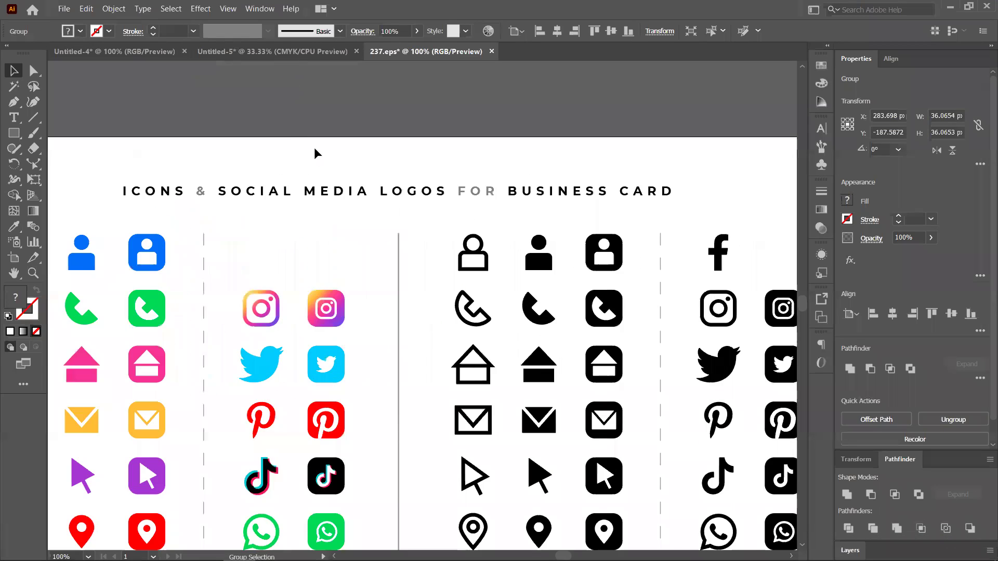
left_click_drag(314, 147, 414, 312)
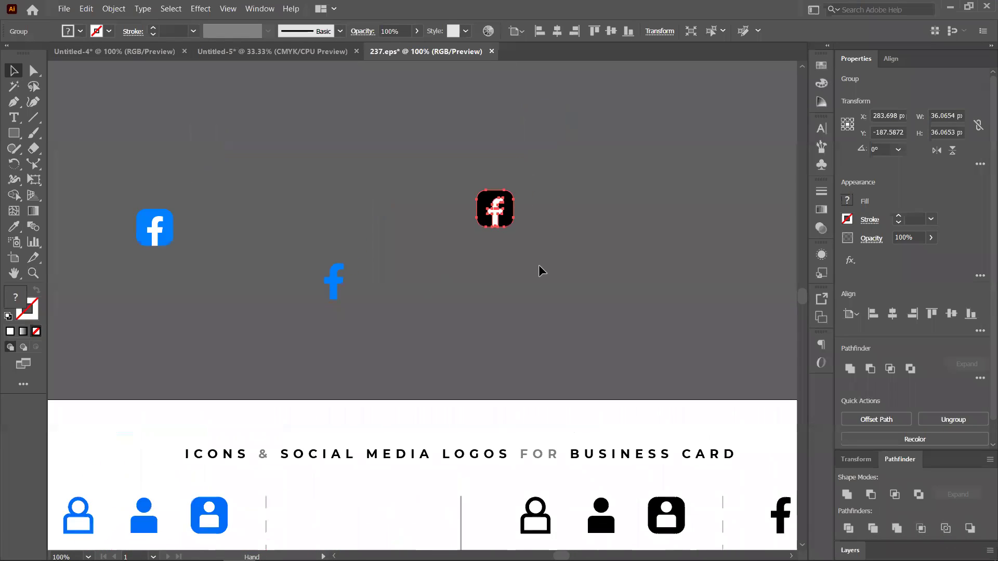
scroll(538, 264, "up", 3)
scroll(576, 273, "up", 2)
left_click(504, 245)
left_click_drag(462, 216, 431, 228)
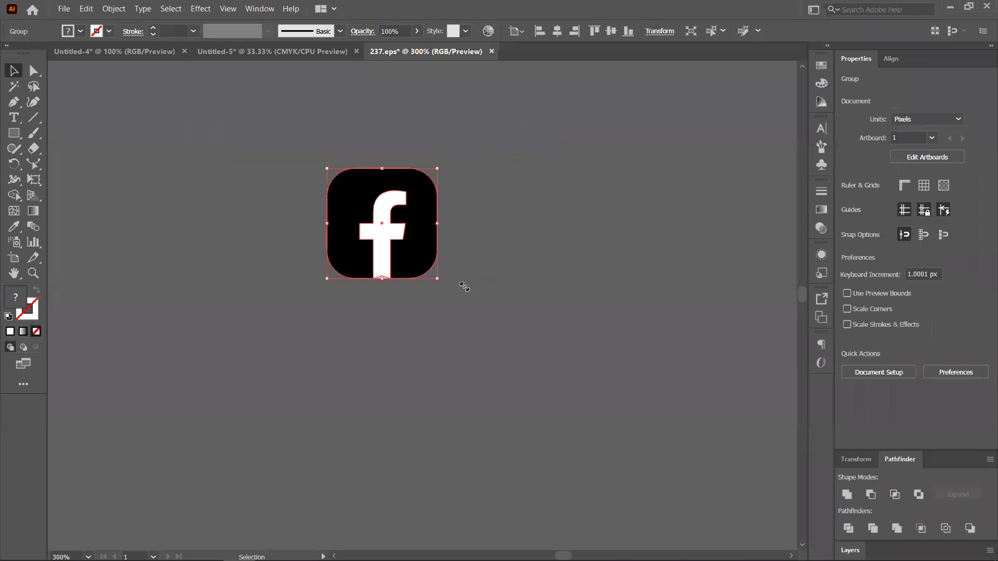
left_click(482, 265)
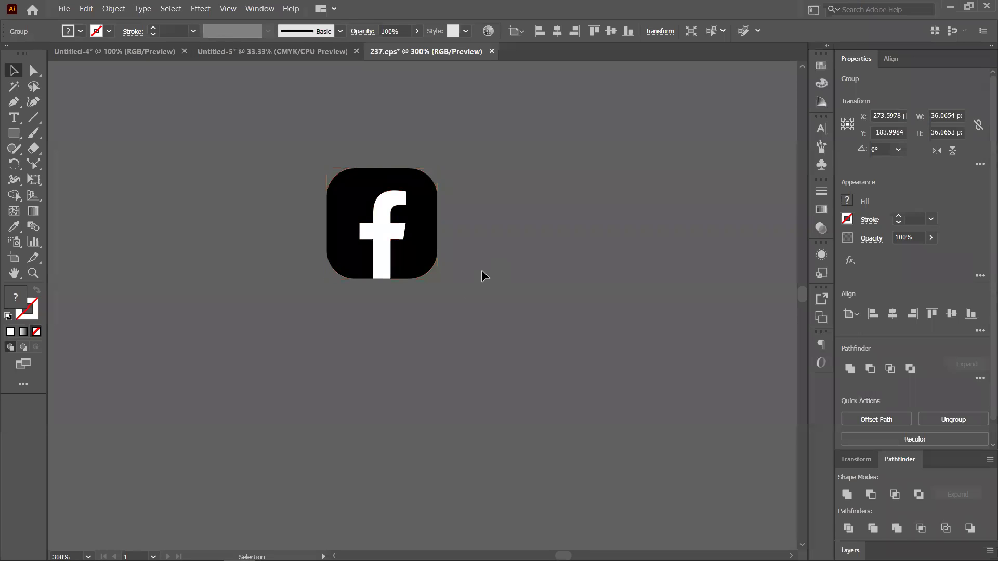
left_click_drag(425, 246, 452, 261)
right_click(453, 255)
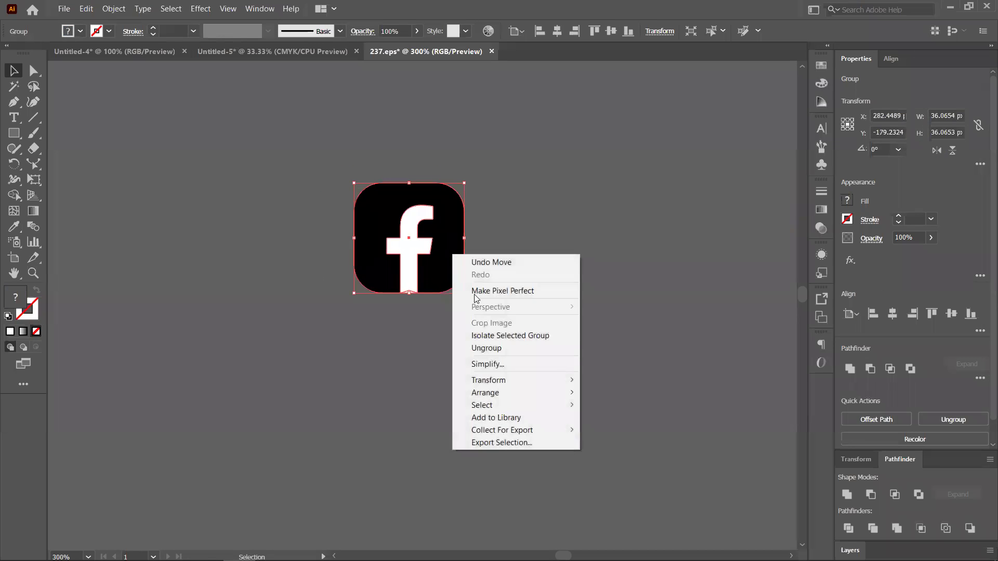
left_click(488, 336)
key("ctrl+z")
key("ctrl+z")
key("ctrl+z")
key("ctrl+z")
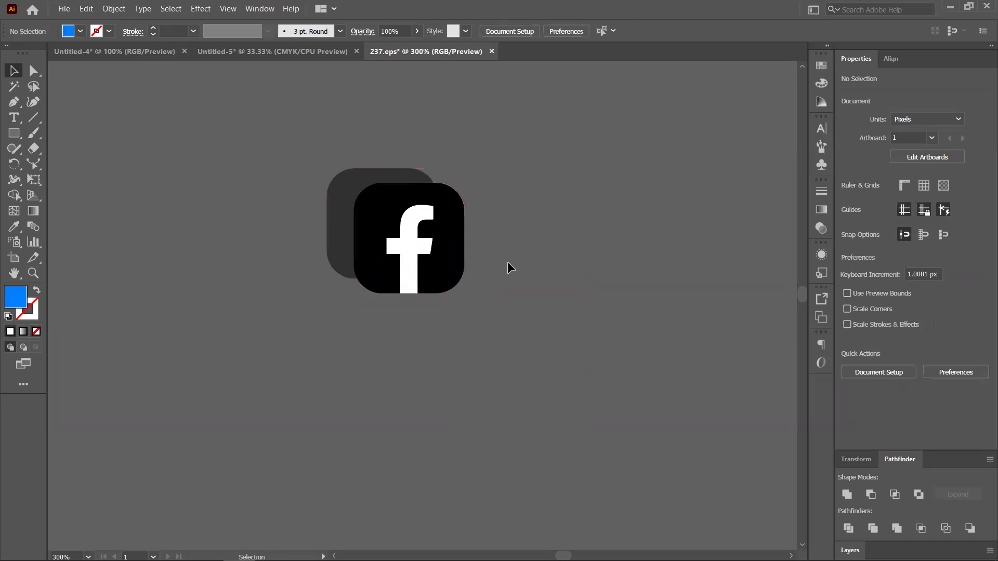
key("ctrl+shift+z")
key("ctrl+z")
right_click(439, 251)
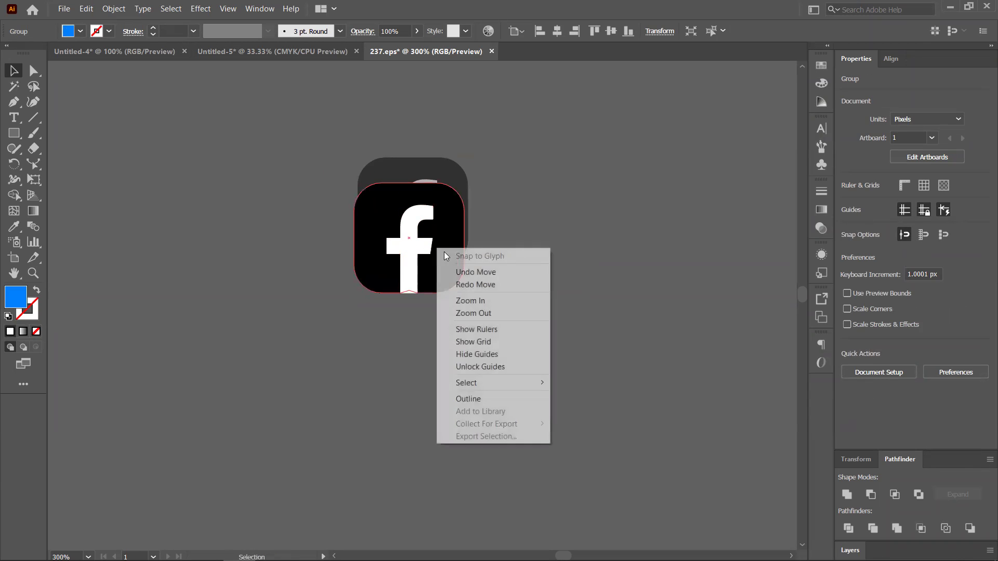
left_click(564, 293)
key("ctrl+z")
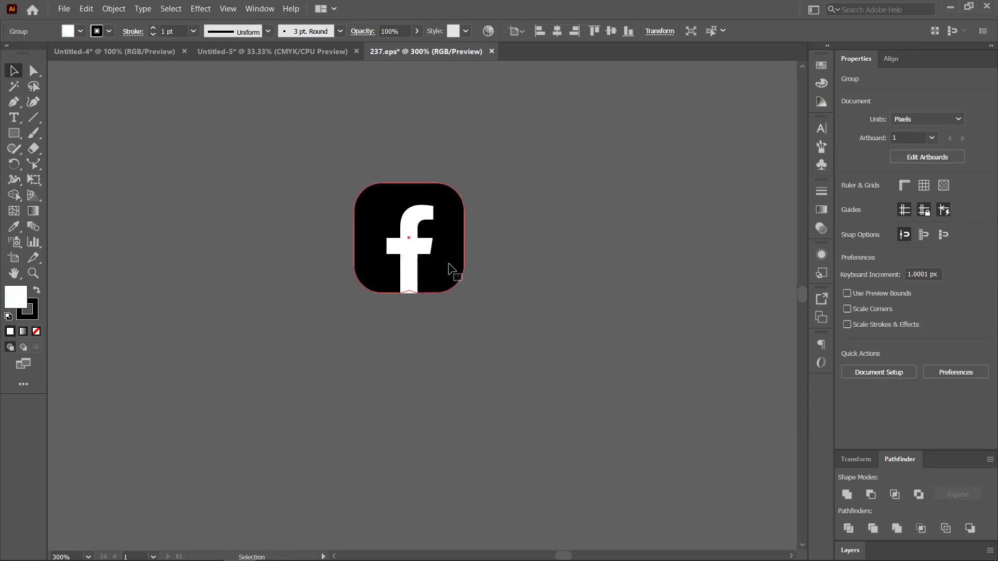
Ungroup the black square Facebook icon and move its rounded black background to the right of the white f
right_click(450, 266)
left_click(473, 375)
left_click_drag(457, 270, 584, 290)
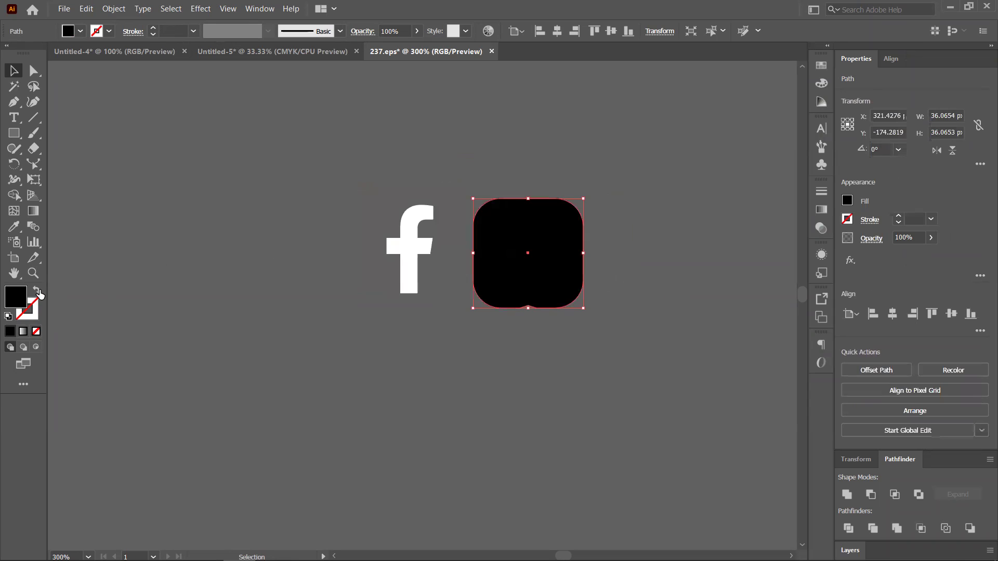
Fill the black rounded background with red and move it further up and to the right of the white f
double_click(24, 298)
type("D62828")
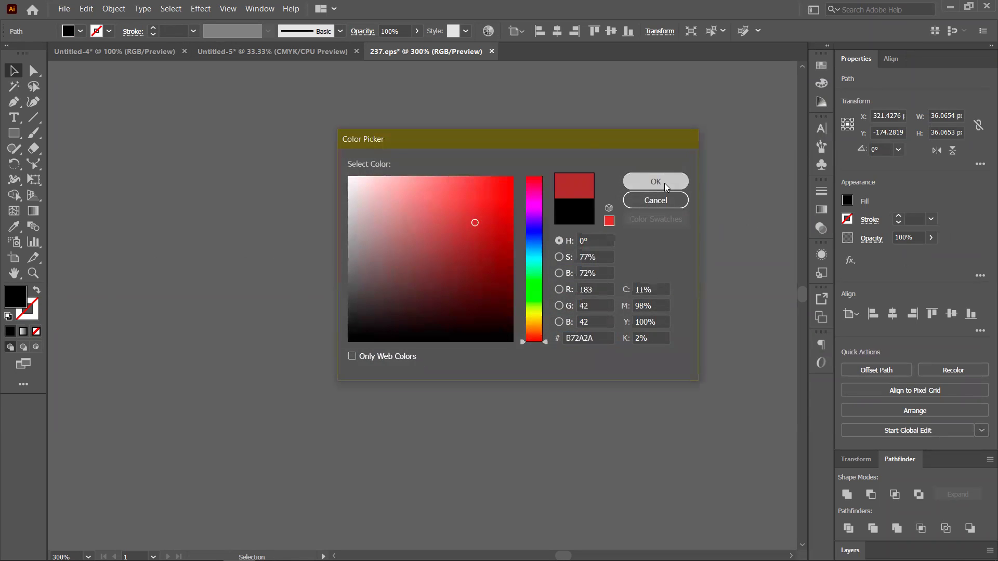
left_click(665, 182)
left_click_drag(546, 252, 586, 197)
Try filling the white f with red DB0303, undo the change, and move the red background back over the f
left_click(401, 263)
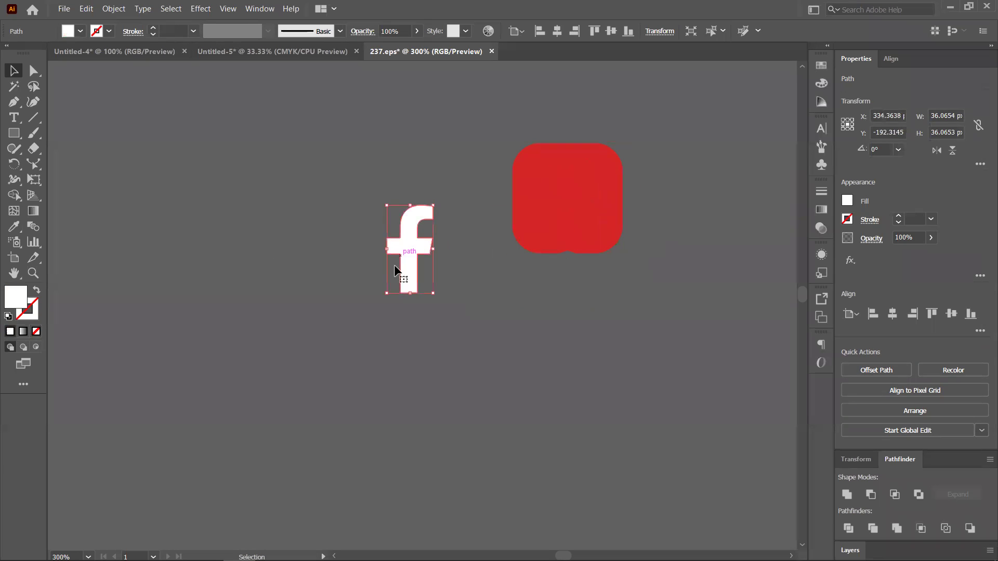
double_click(16, 298)
key("ctrl+v")
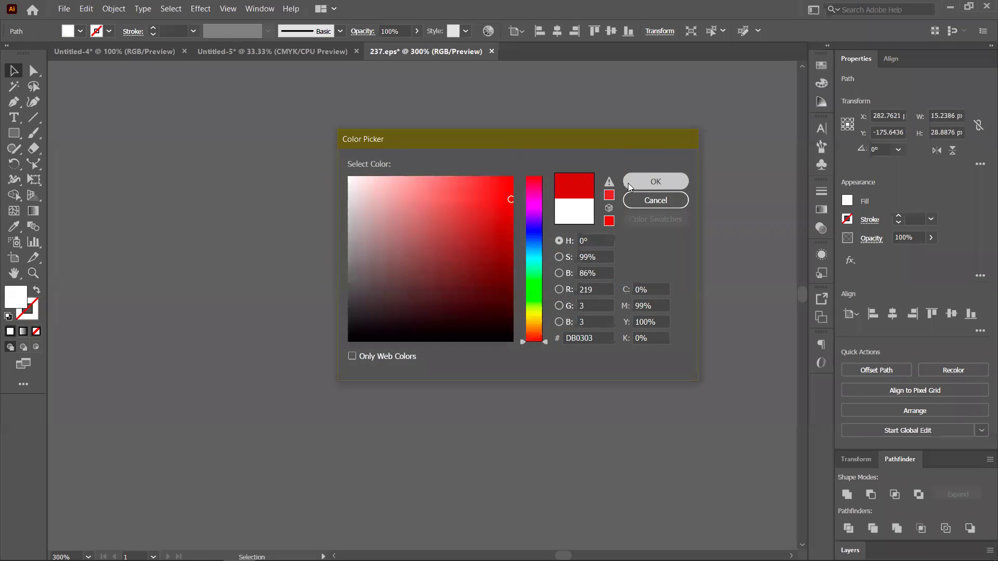
left_click(654, 181)
key("ctrl+z")
left_click_drag(598, 201, 434, 273)
left_click(585, 236)
Close the 237.eps document without saving its changes
scroll(586, 236, "down", 2)
scroll(587, 238, "down", 2)
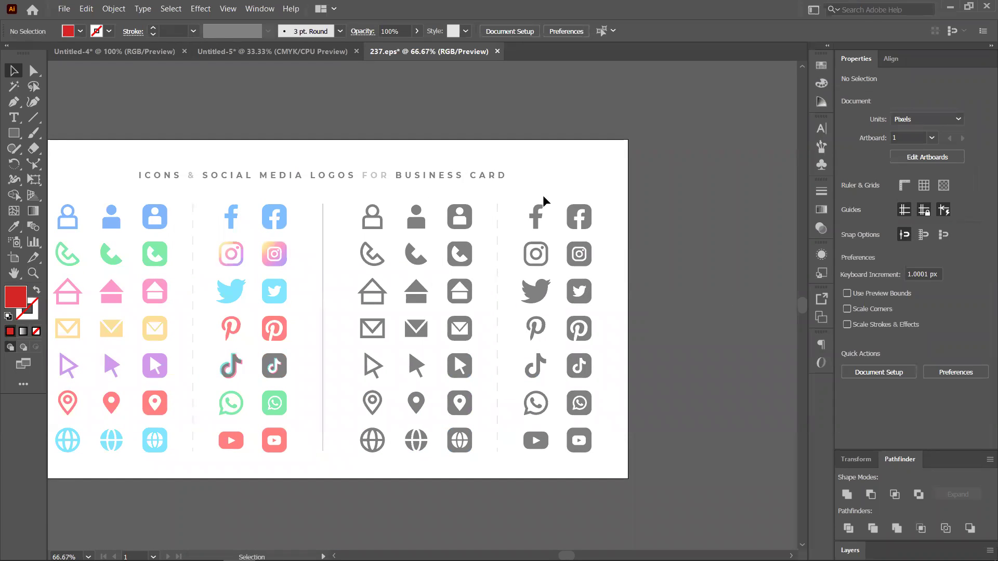
left_click(498, 52)
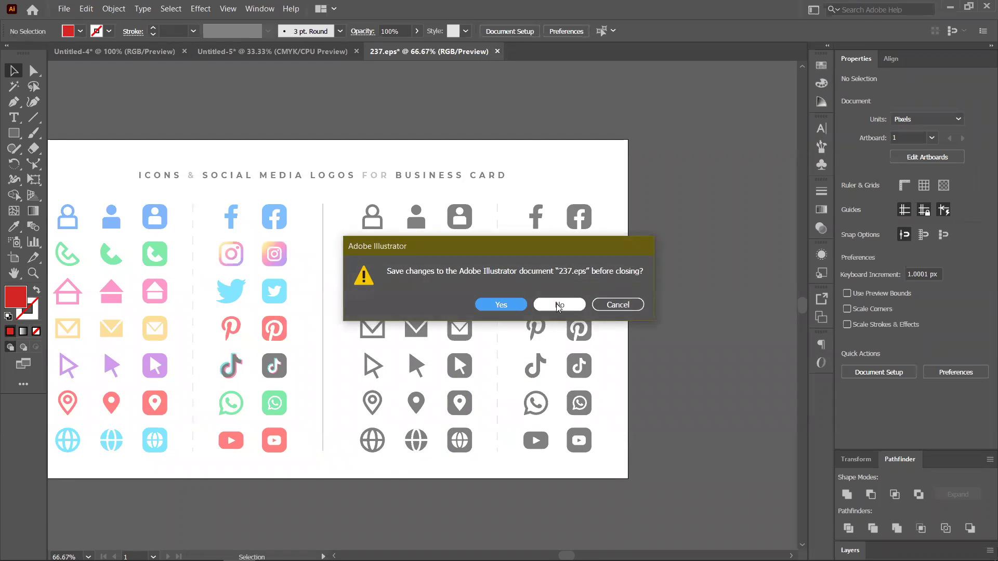
left_click(564, 303)
Isolate the black Facebook icon group on the first business card artboard and fill its white f with the lightest grey swatch
left_click(285, 319)
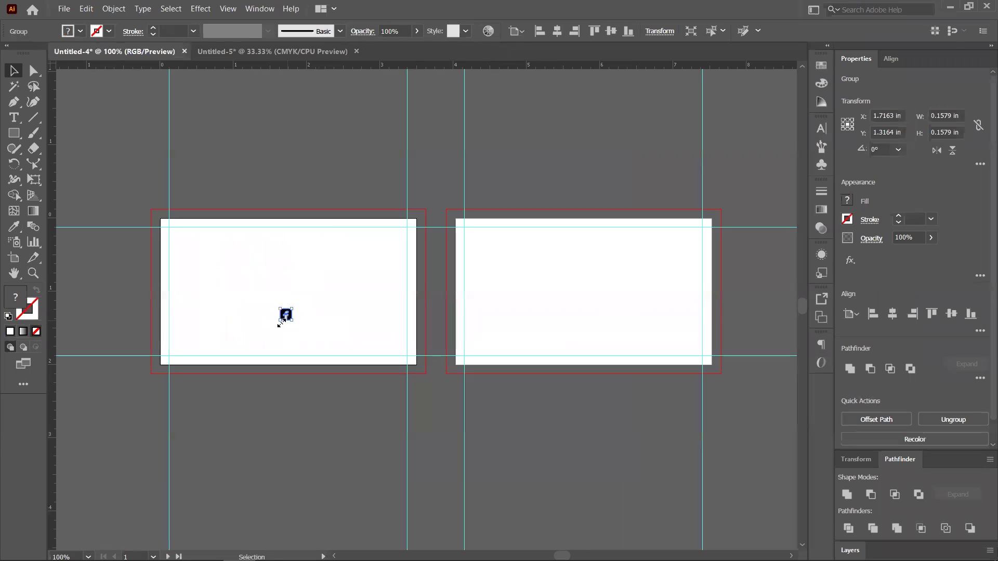
scroll(285, 324, "up", 5)
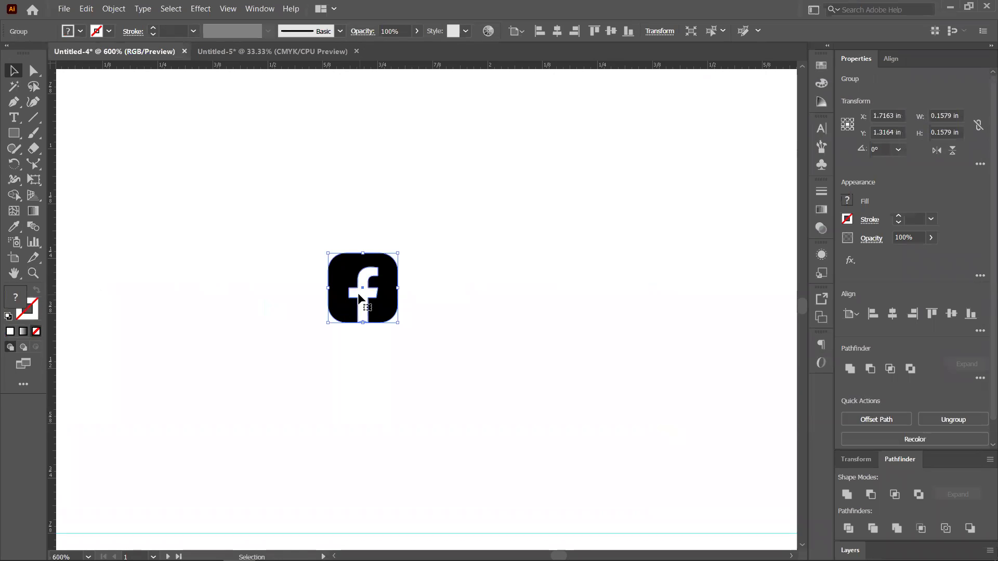
double_click(393, 287)
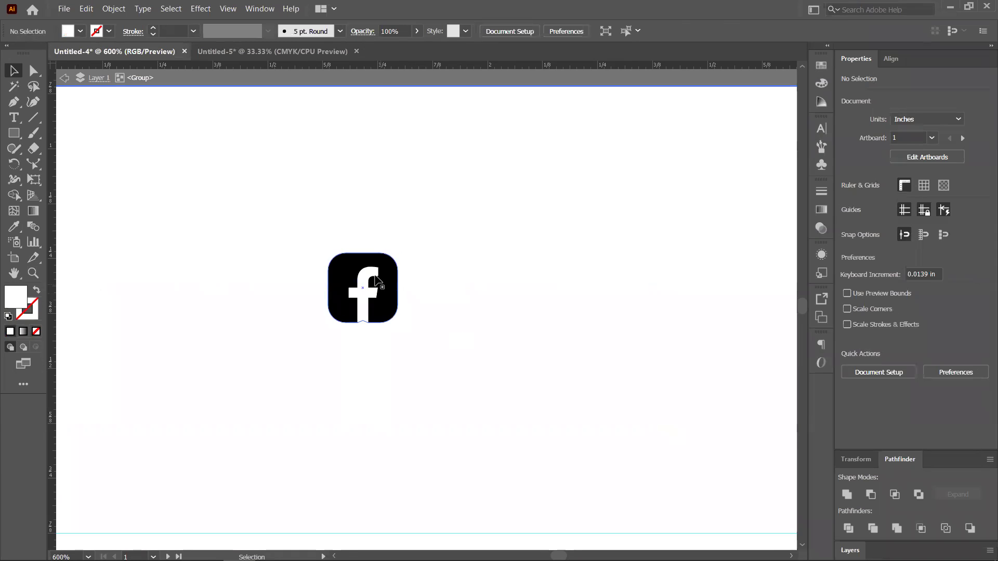
left_click(372, 281)
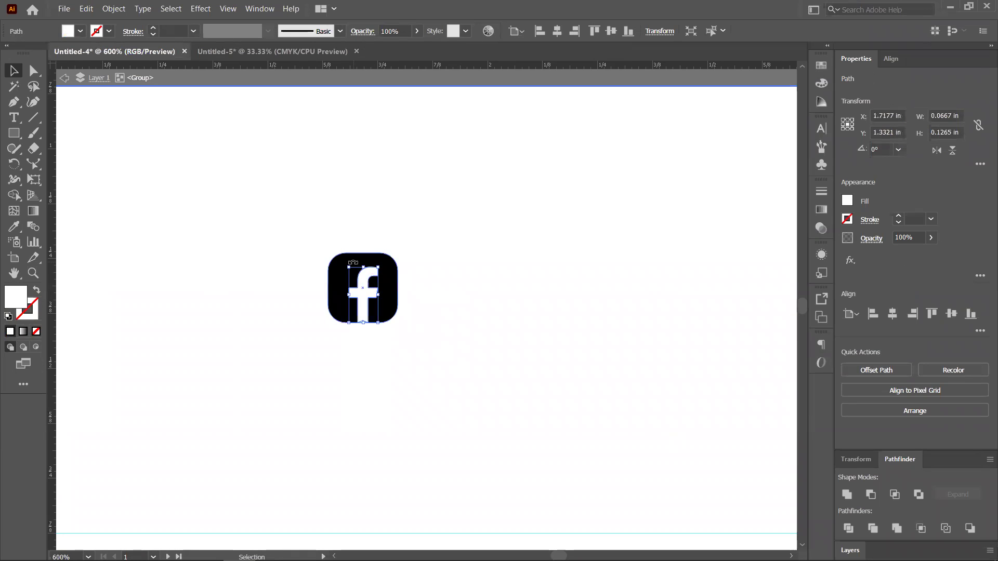
left_click(353, 309)
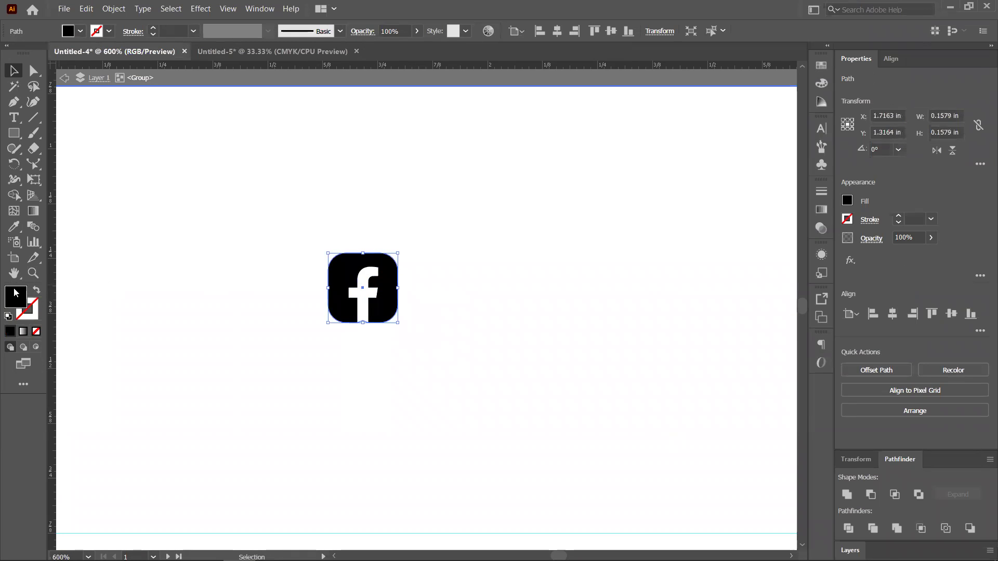
left_click(366, 301)
left_click(822, 64)
left_click(734, 109)
left_click(752, 100)
left_click(743, 120)
left_click(761, 138)
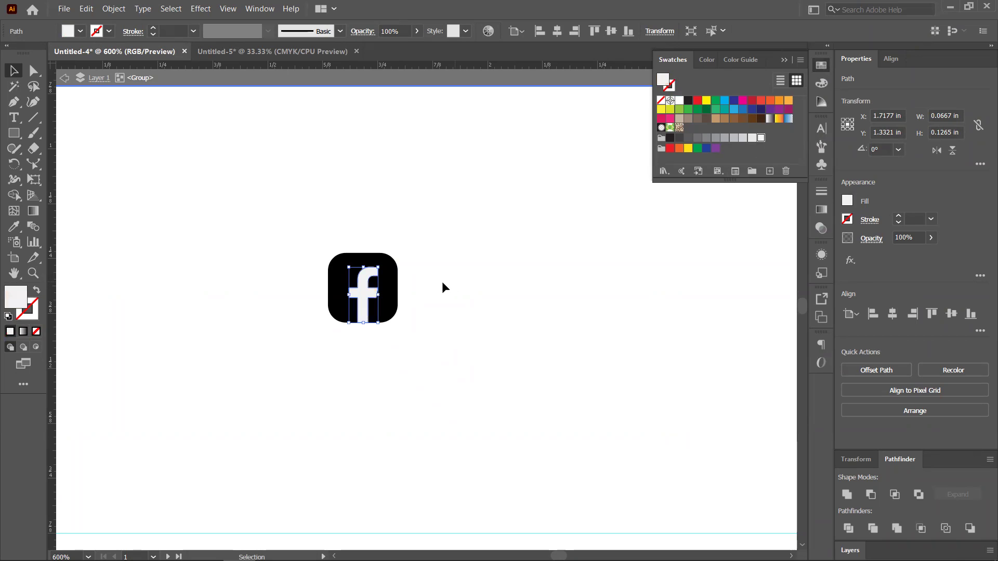
Fill the Facebook icon's black rounded background with a medium blue swatch and exit the group isolation
left_click(390, 259)
left_click(734, 109)
left_click(770, 100)
left_click(733, 100)
left_click(706, 109)
left_click(743, 109)
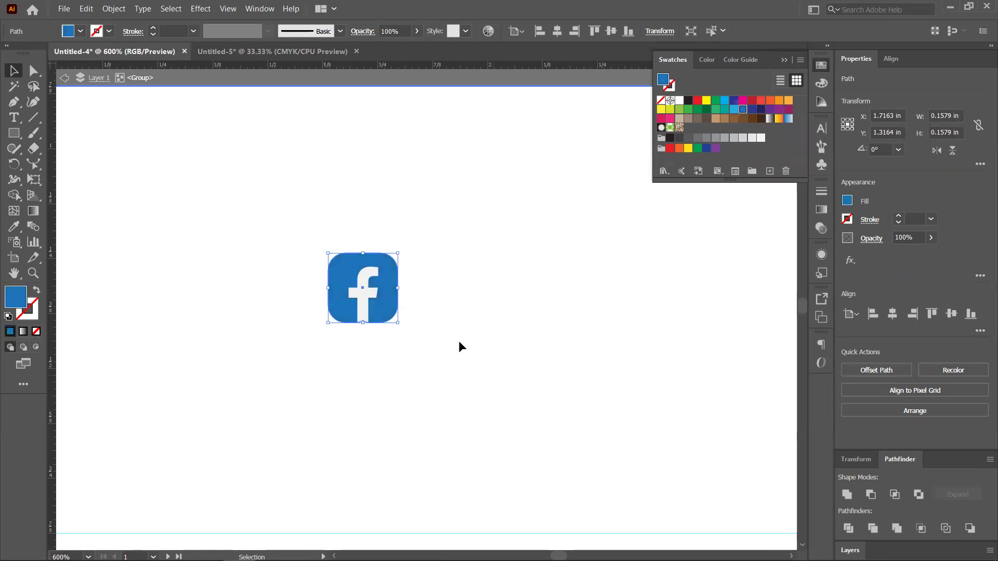
left_click(465, 326)
scroll(451, 333, "down", 4)
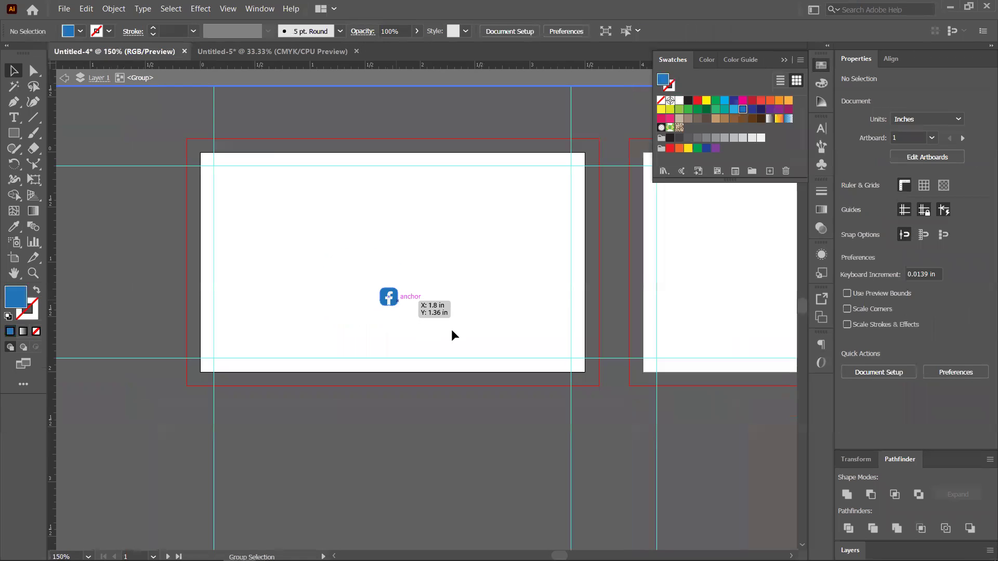
double_click(427, 174)
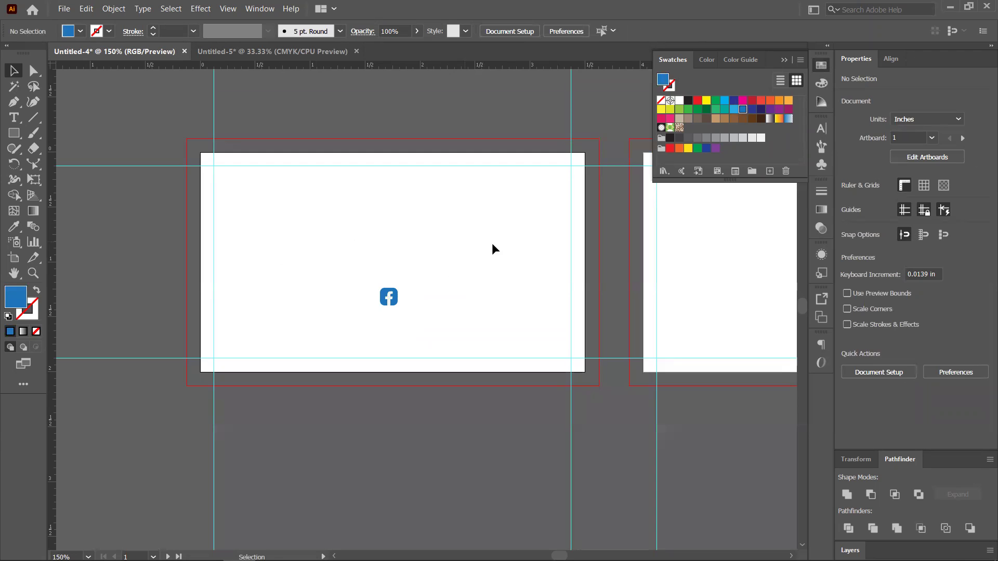
Delete the blue Facebook icon from the first business card artboard
scroll(483, 260, "down", 1)
scroll(350, 310, "up", 2)
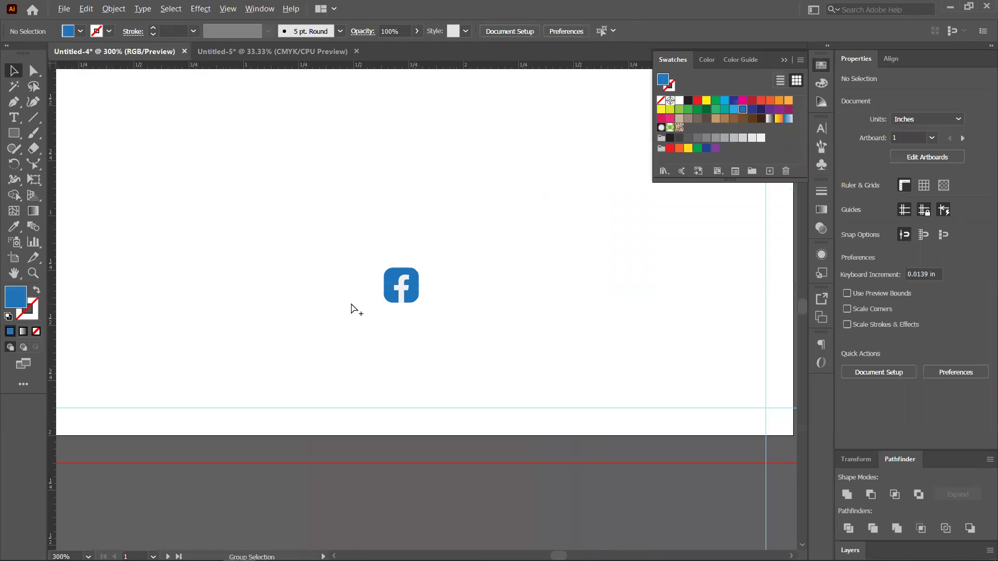
scroll(452, 289, "down", 2)
left_click_drag(523, 294, 345, 307)
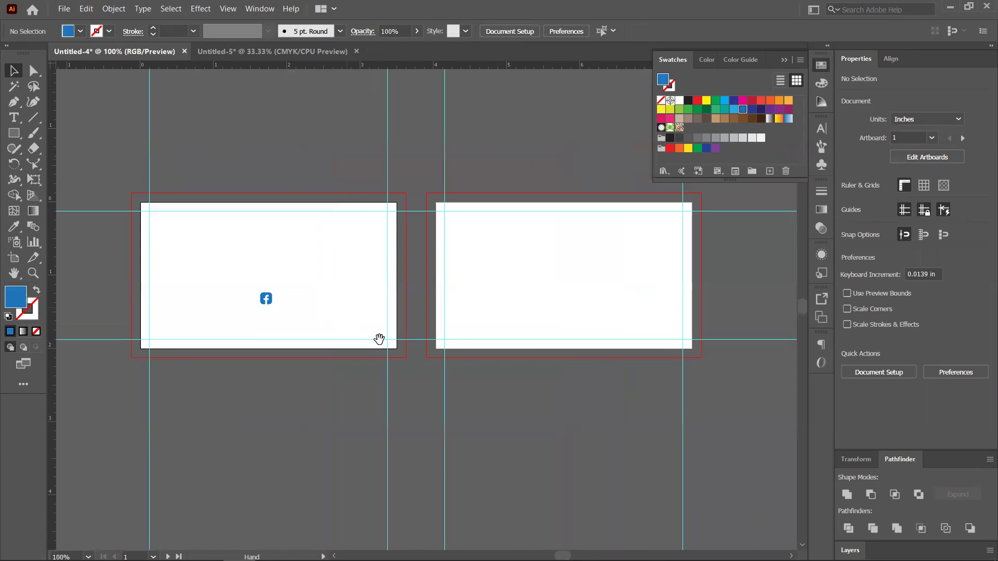
left_click_drag(510, 284, 487, 320)
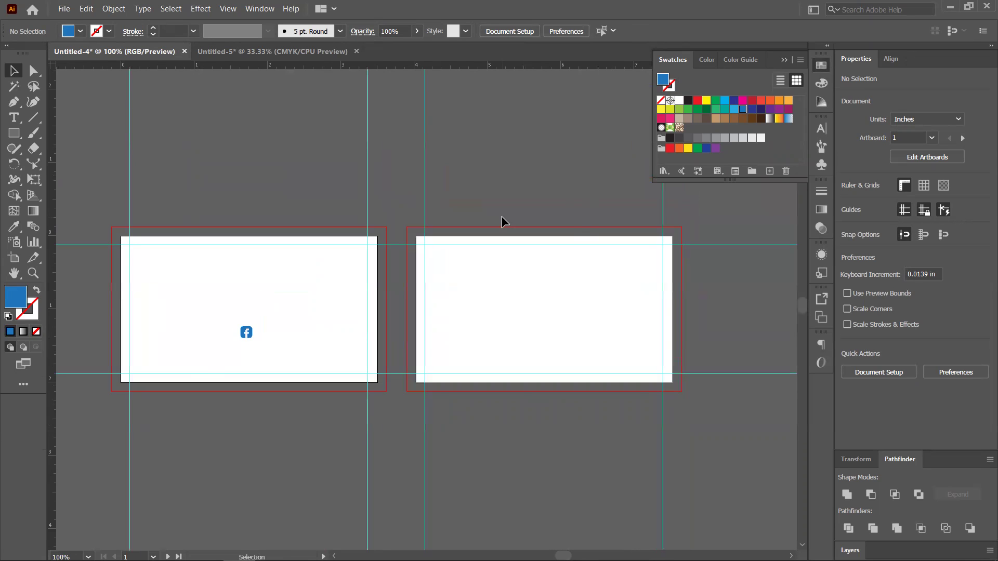
left_click_drag(227, 311, 296, 357)
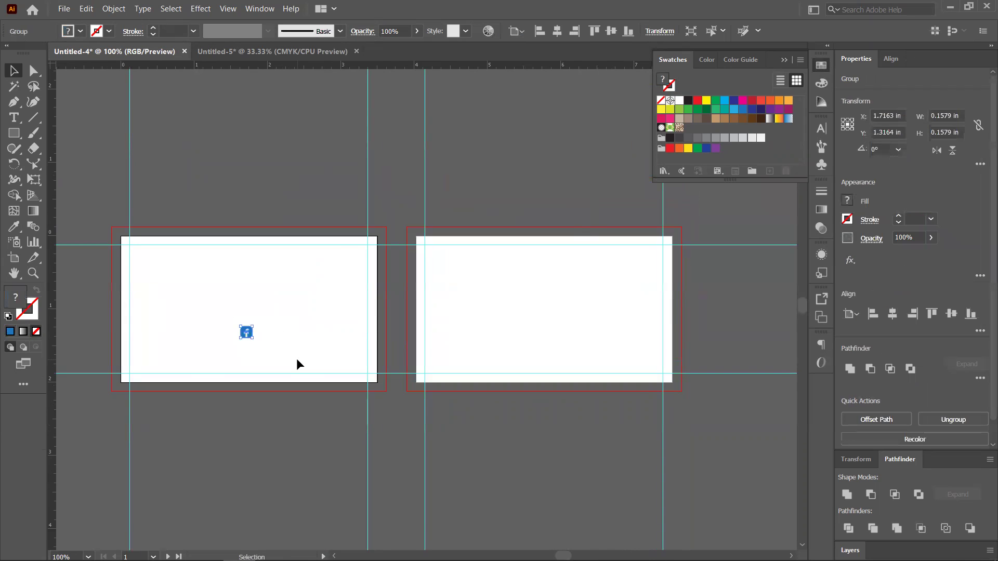
key("Delete")
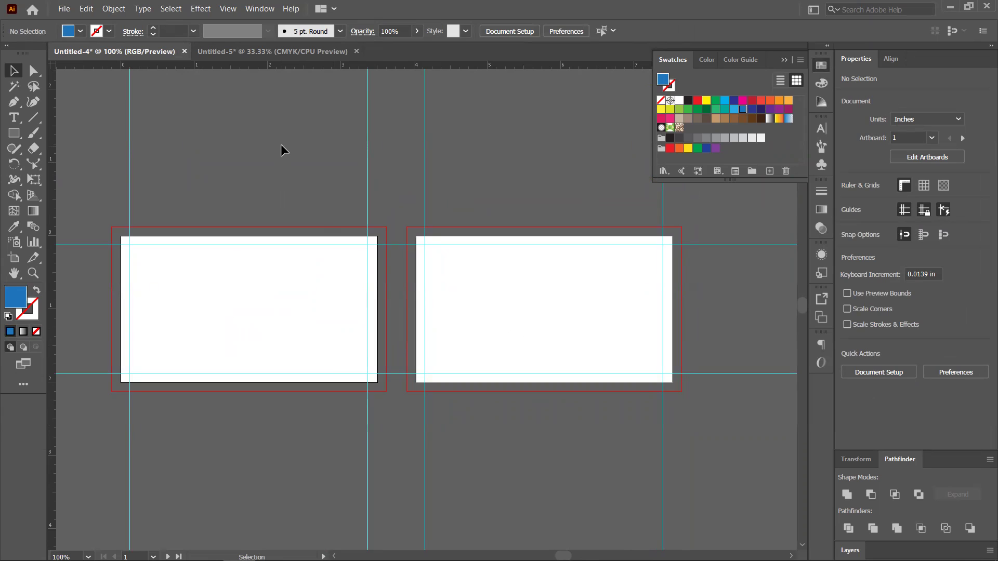